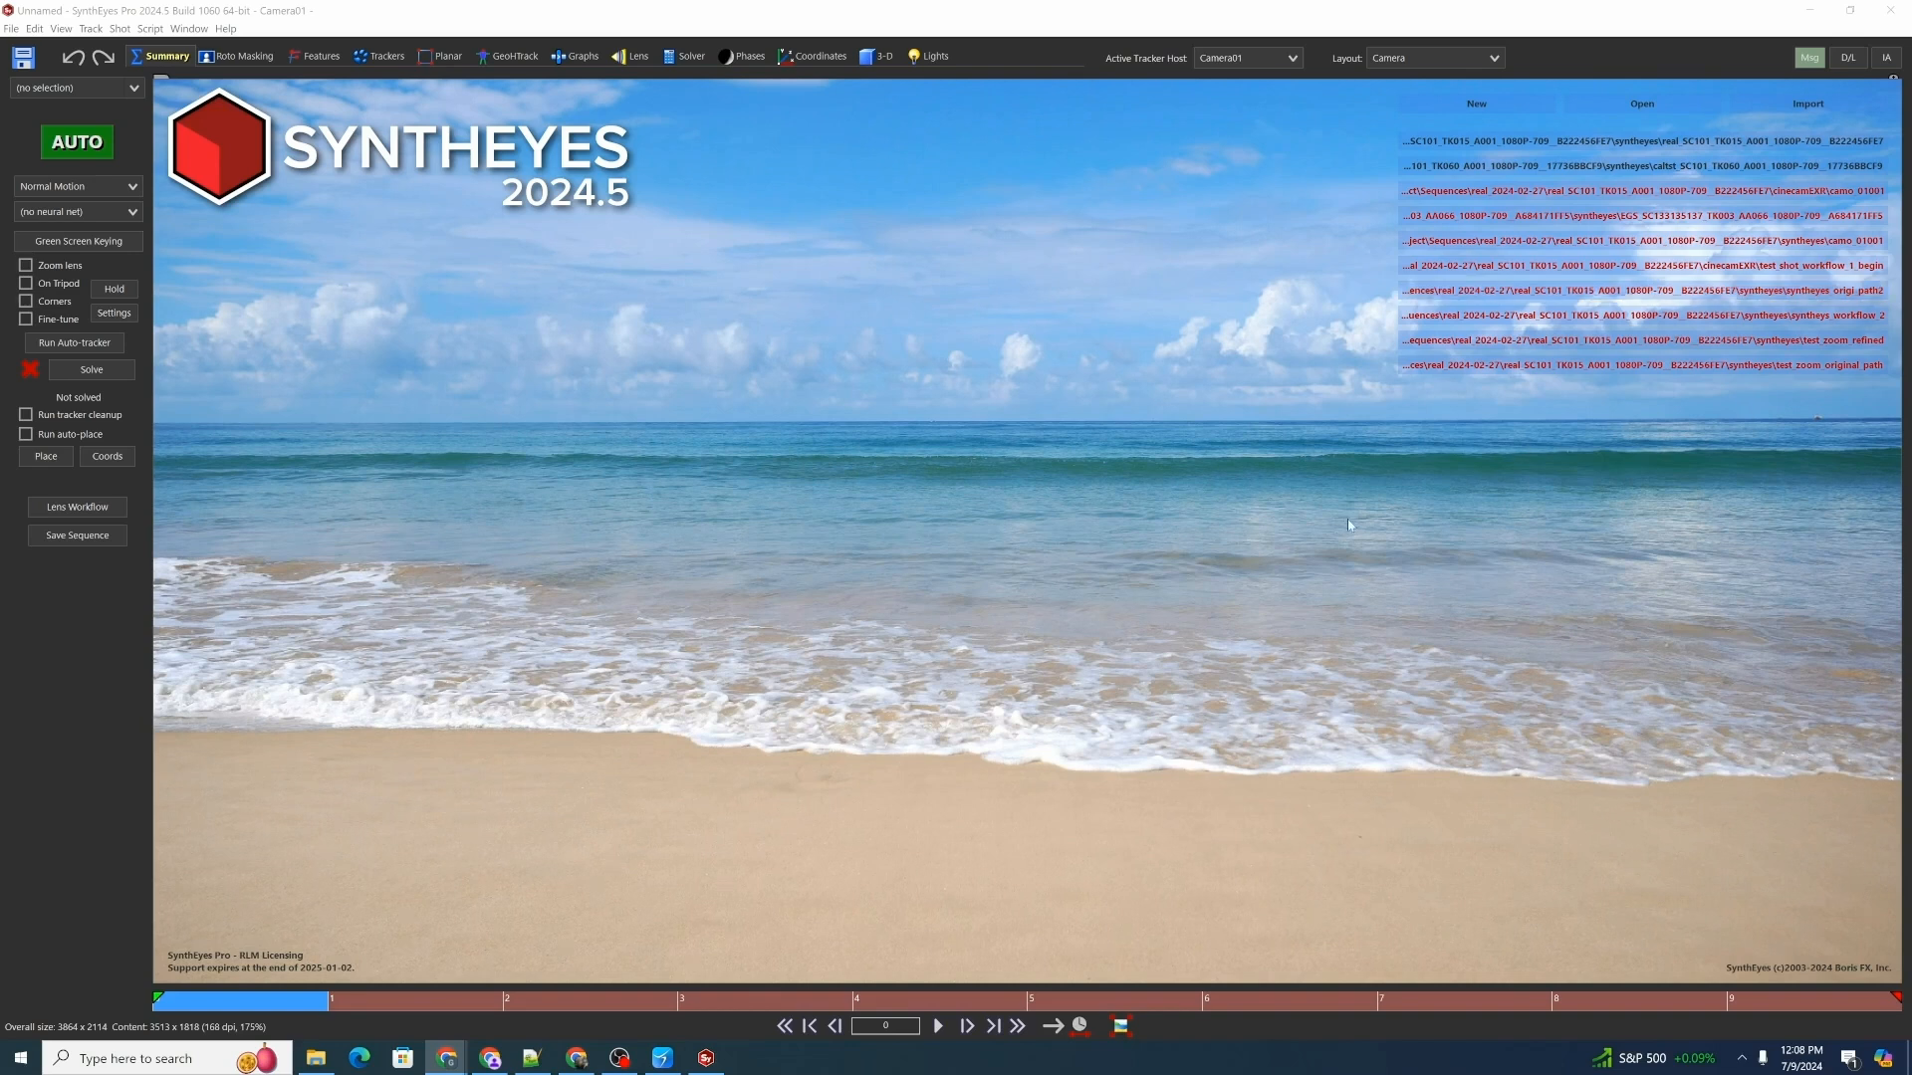
Switch to the browser, download lightcrafttech.s3.us-west-1.amazonaws.com/AutoShot/InSpyReNetMatte_1.0.1.zip to the Downloads folder and show the file in its folder.
{"action": "key", "text": "alt+Tab"}
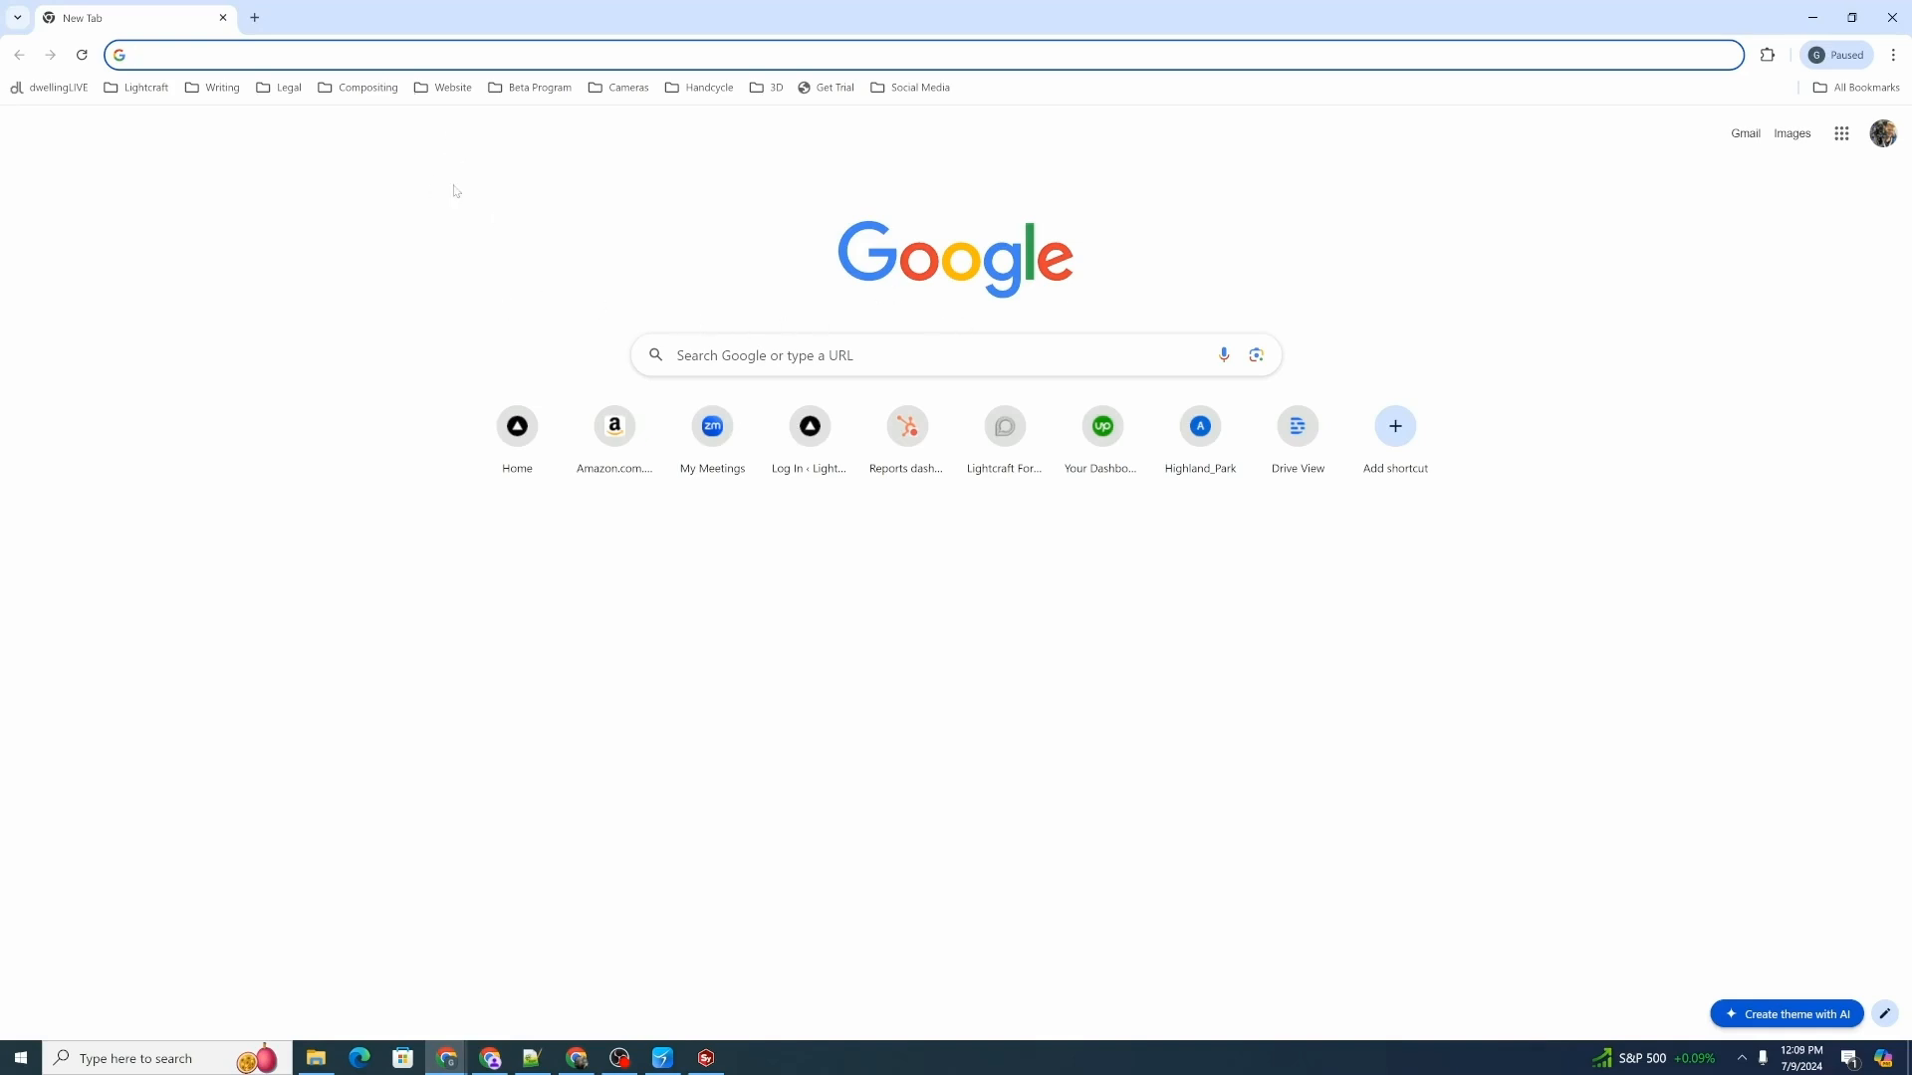
{"action": "type", "text": "https://lightcrafttech.s3.us-west-1.amazonaws.com/AutoShot/InSpyReNetMatte_1.0.1.zip"}
{"action": "key", "text": "Return"}
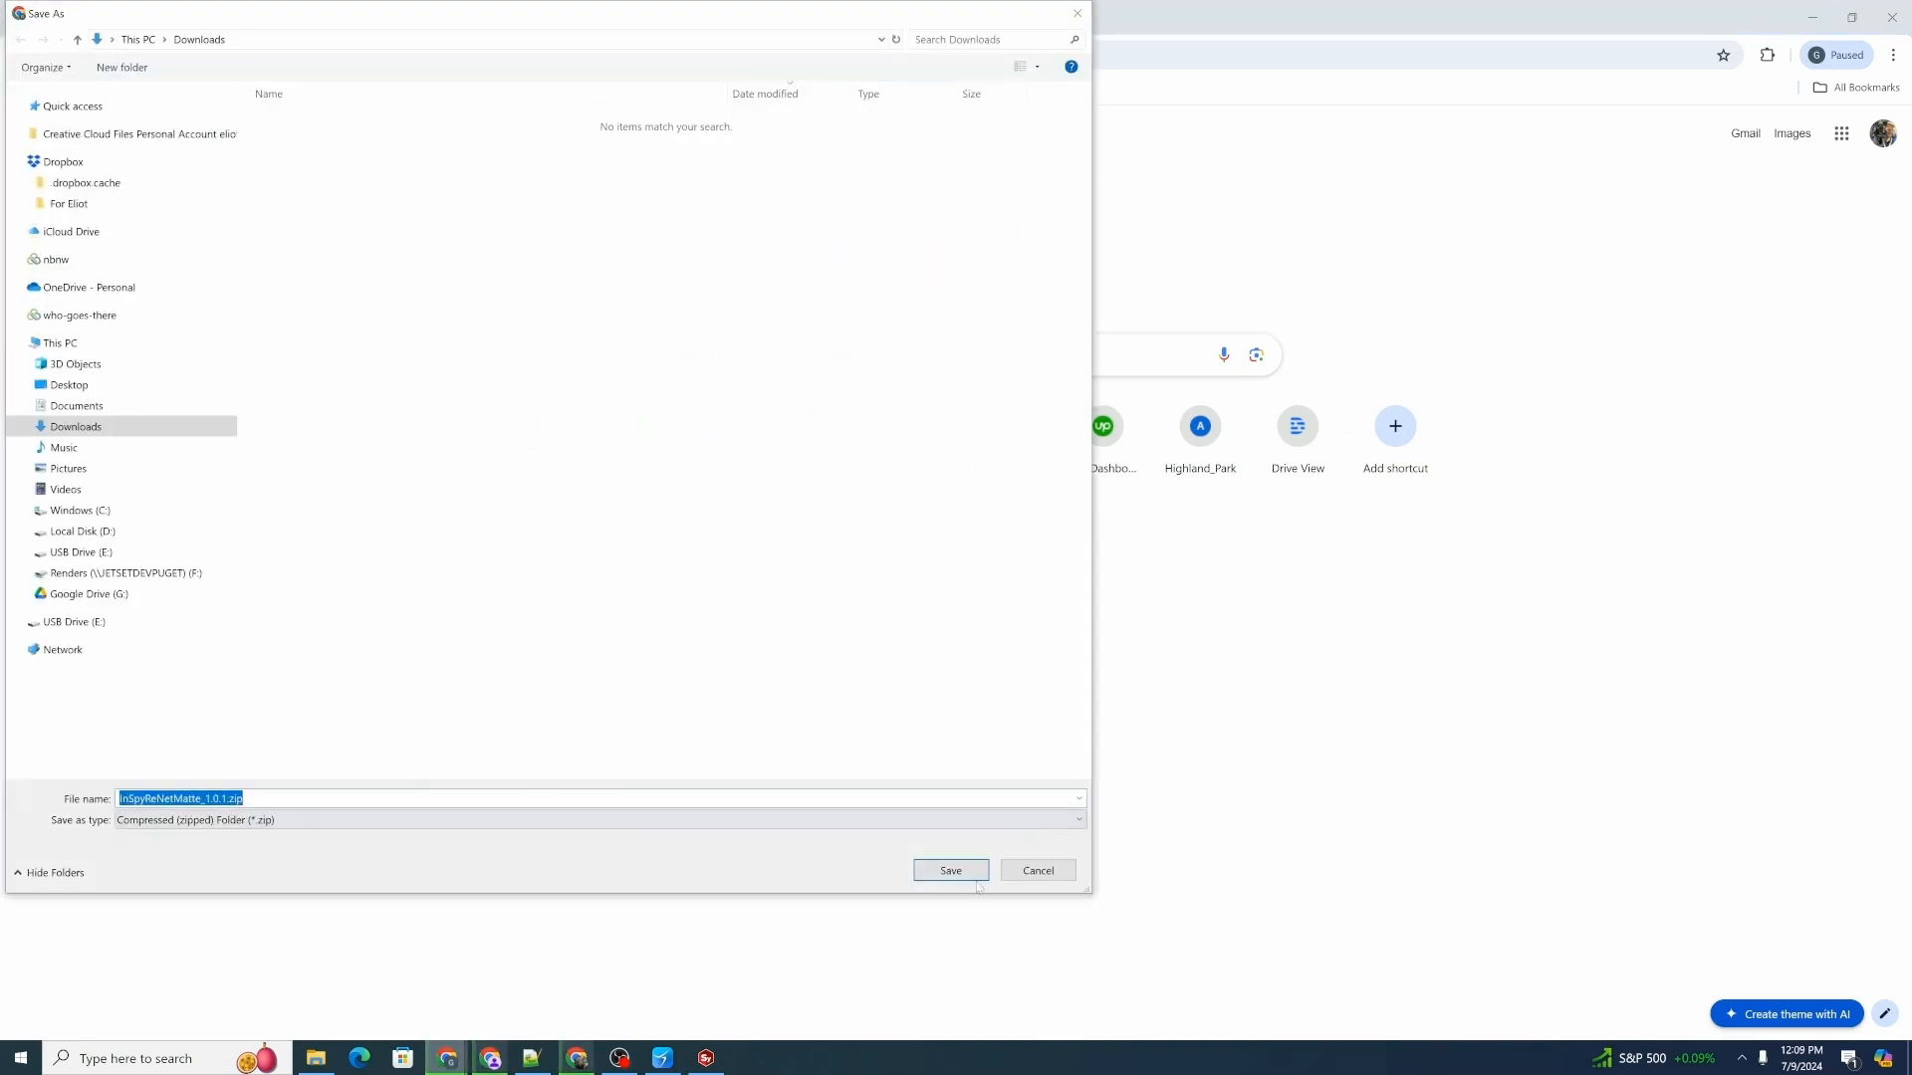
{"action": "left_click", "coordinate": [963, 871]}
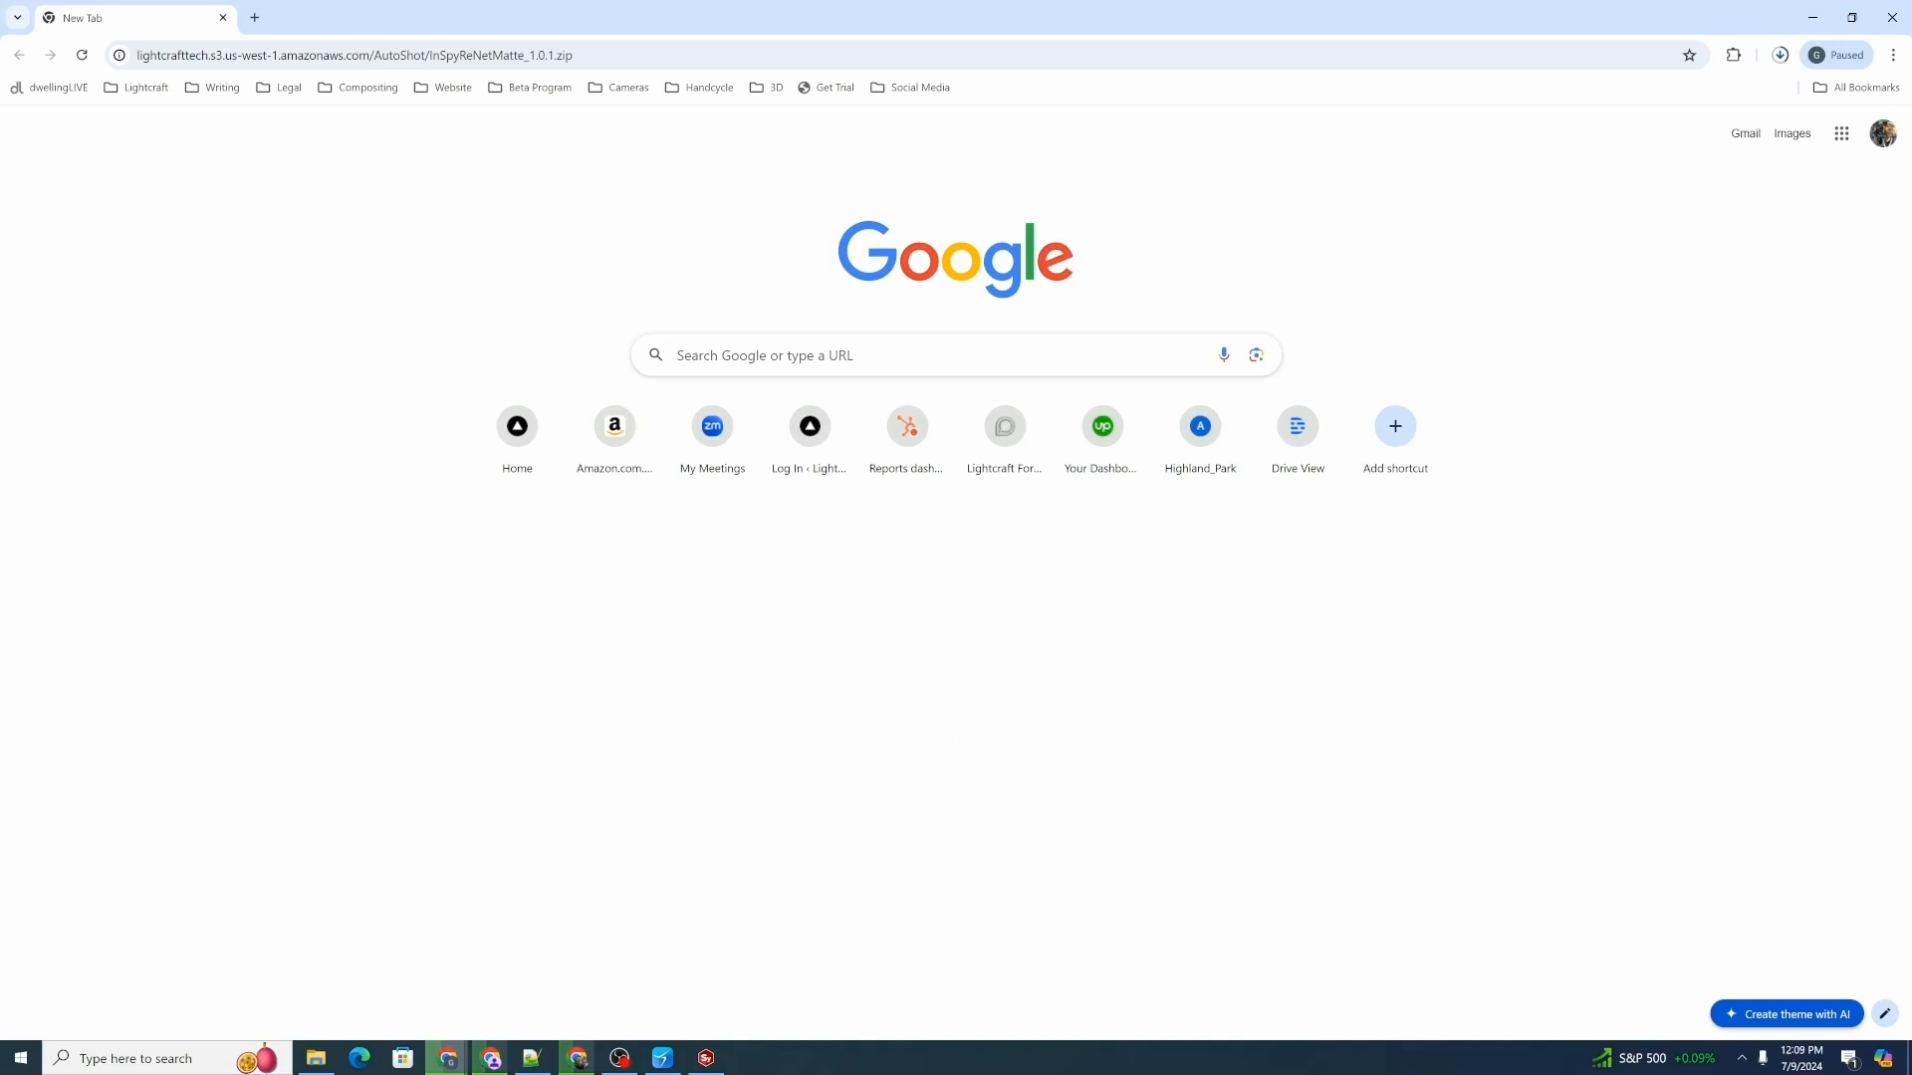
{"action": "mouse_move", "coordinate": [1663, 105]}
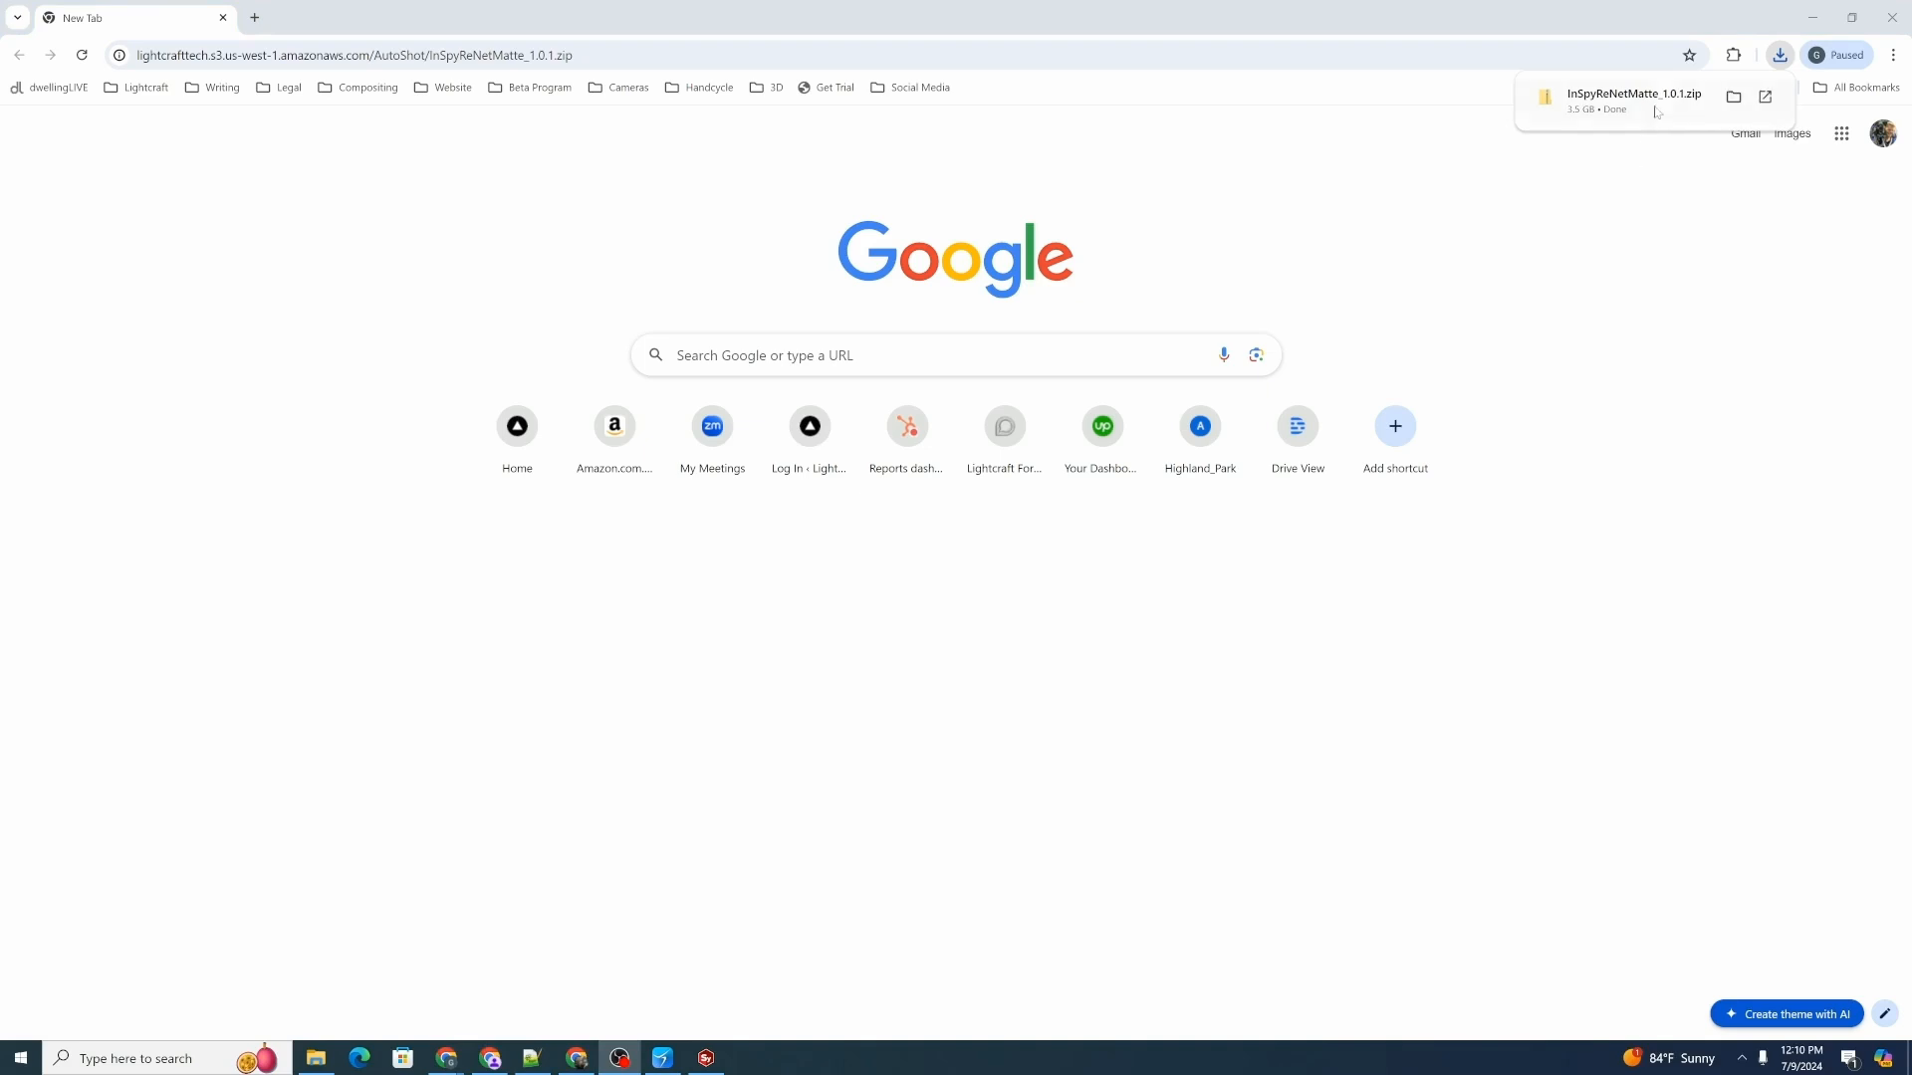
{"action": "left_click", "coordinate": [1734, 97]}
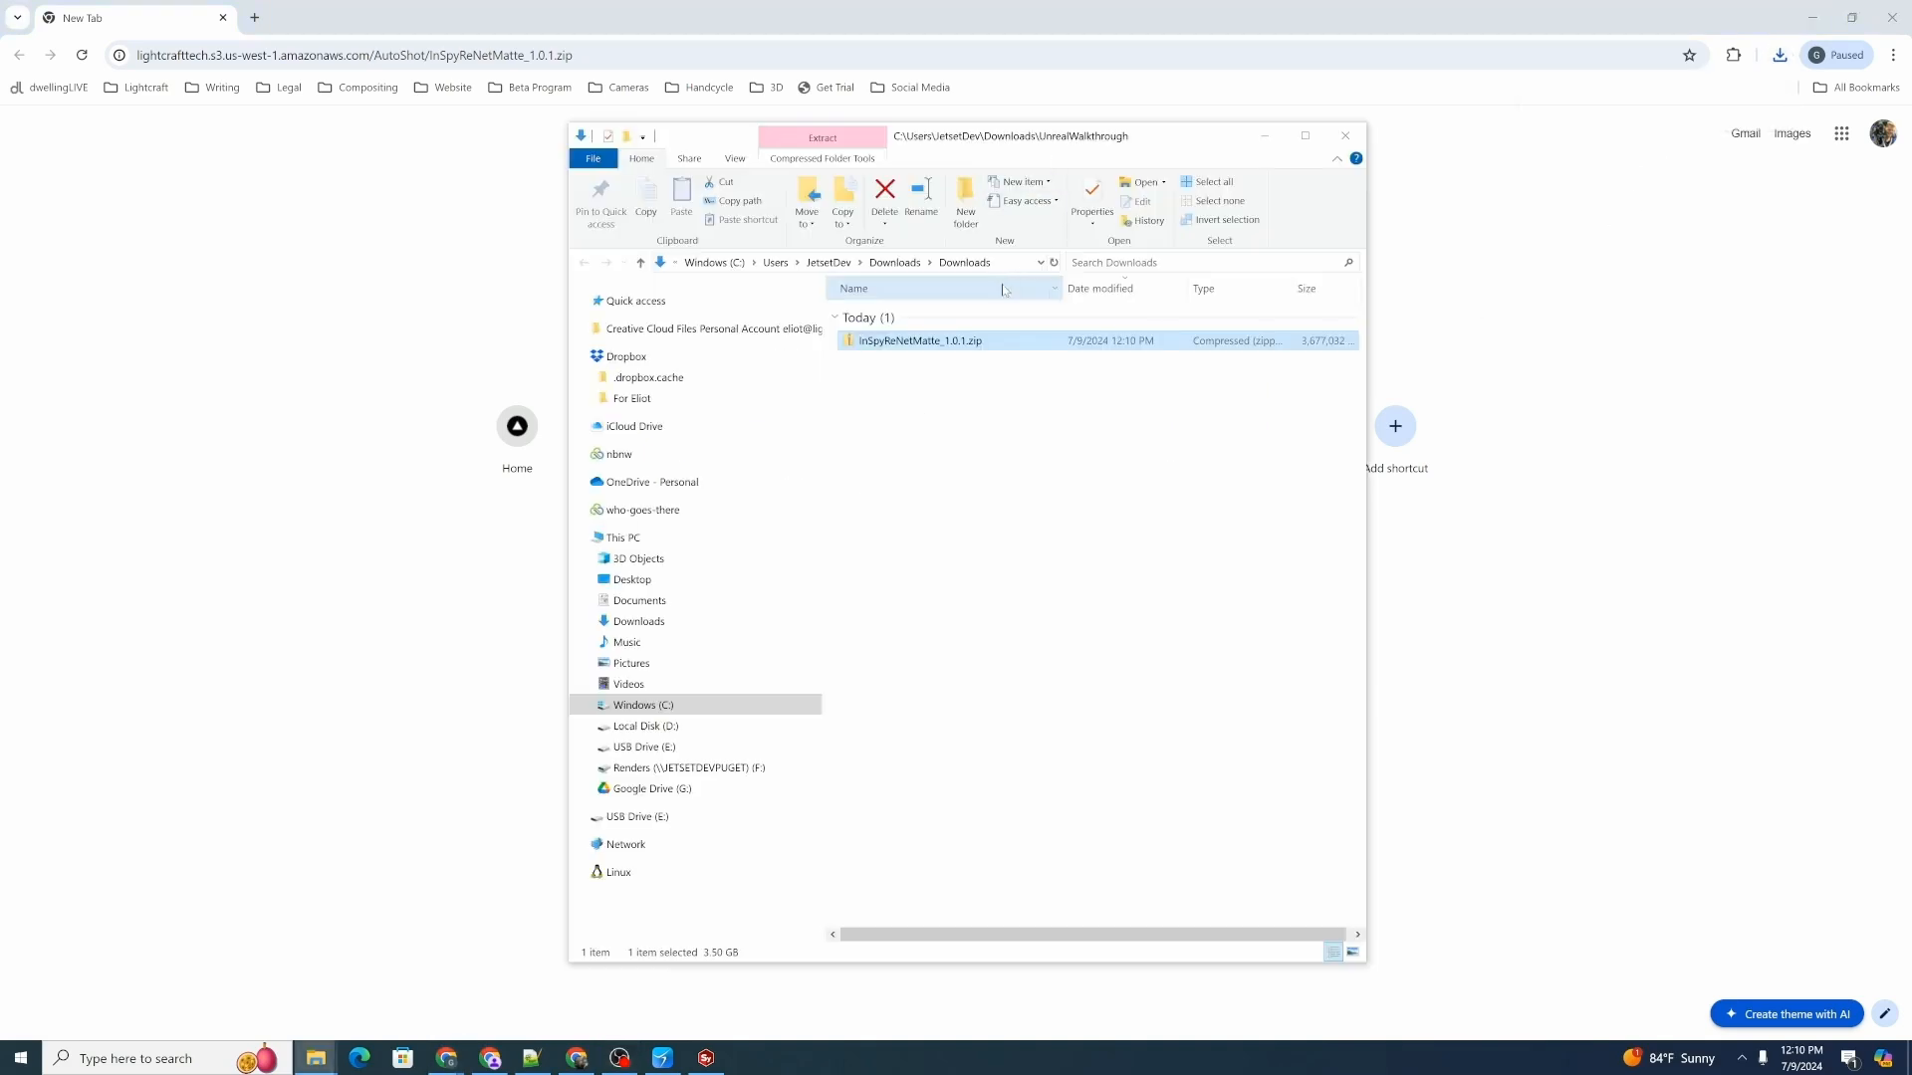
Extract the whole InSpyReNetMatte_1.0.1.zip archive into C:\Program Files\Lightcraft Technology.
{"action": "right_click", "coordinate": [893, 348]}
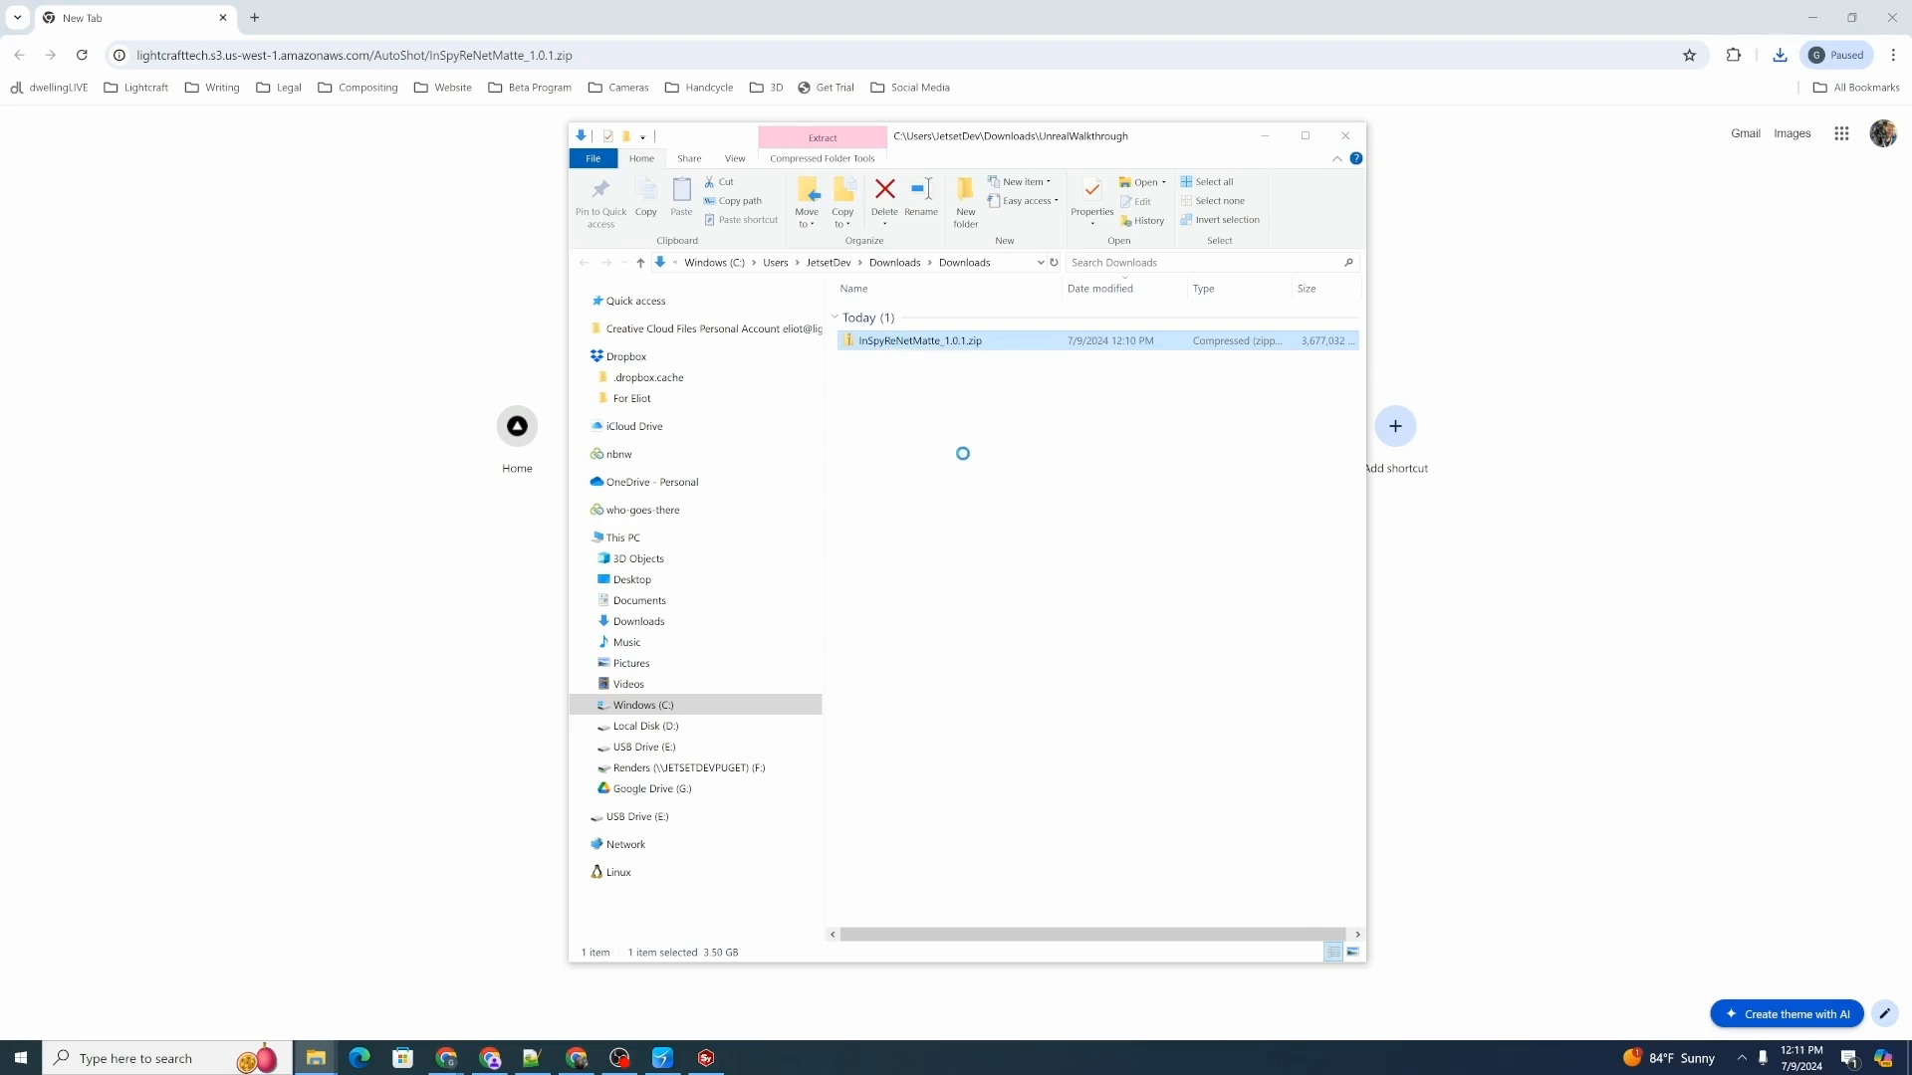
{"action": "left_click", "coordinate": [941, 425]}
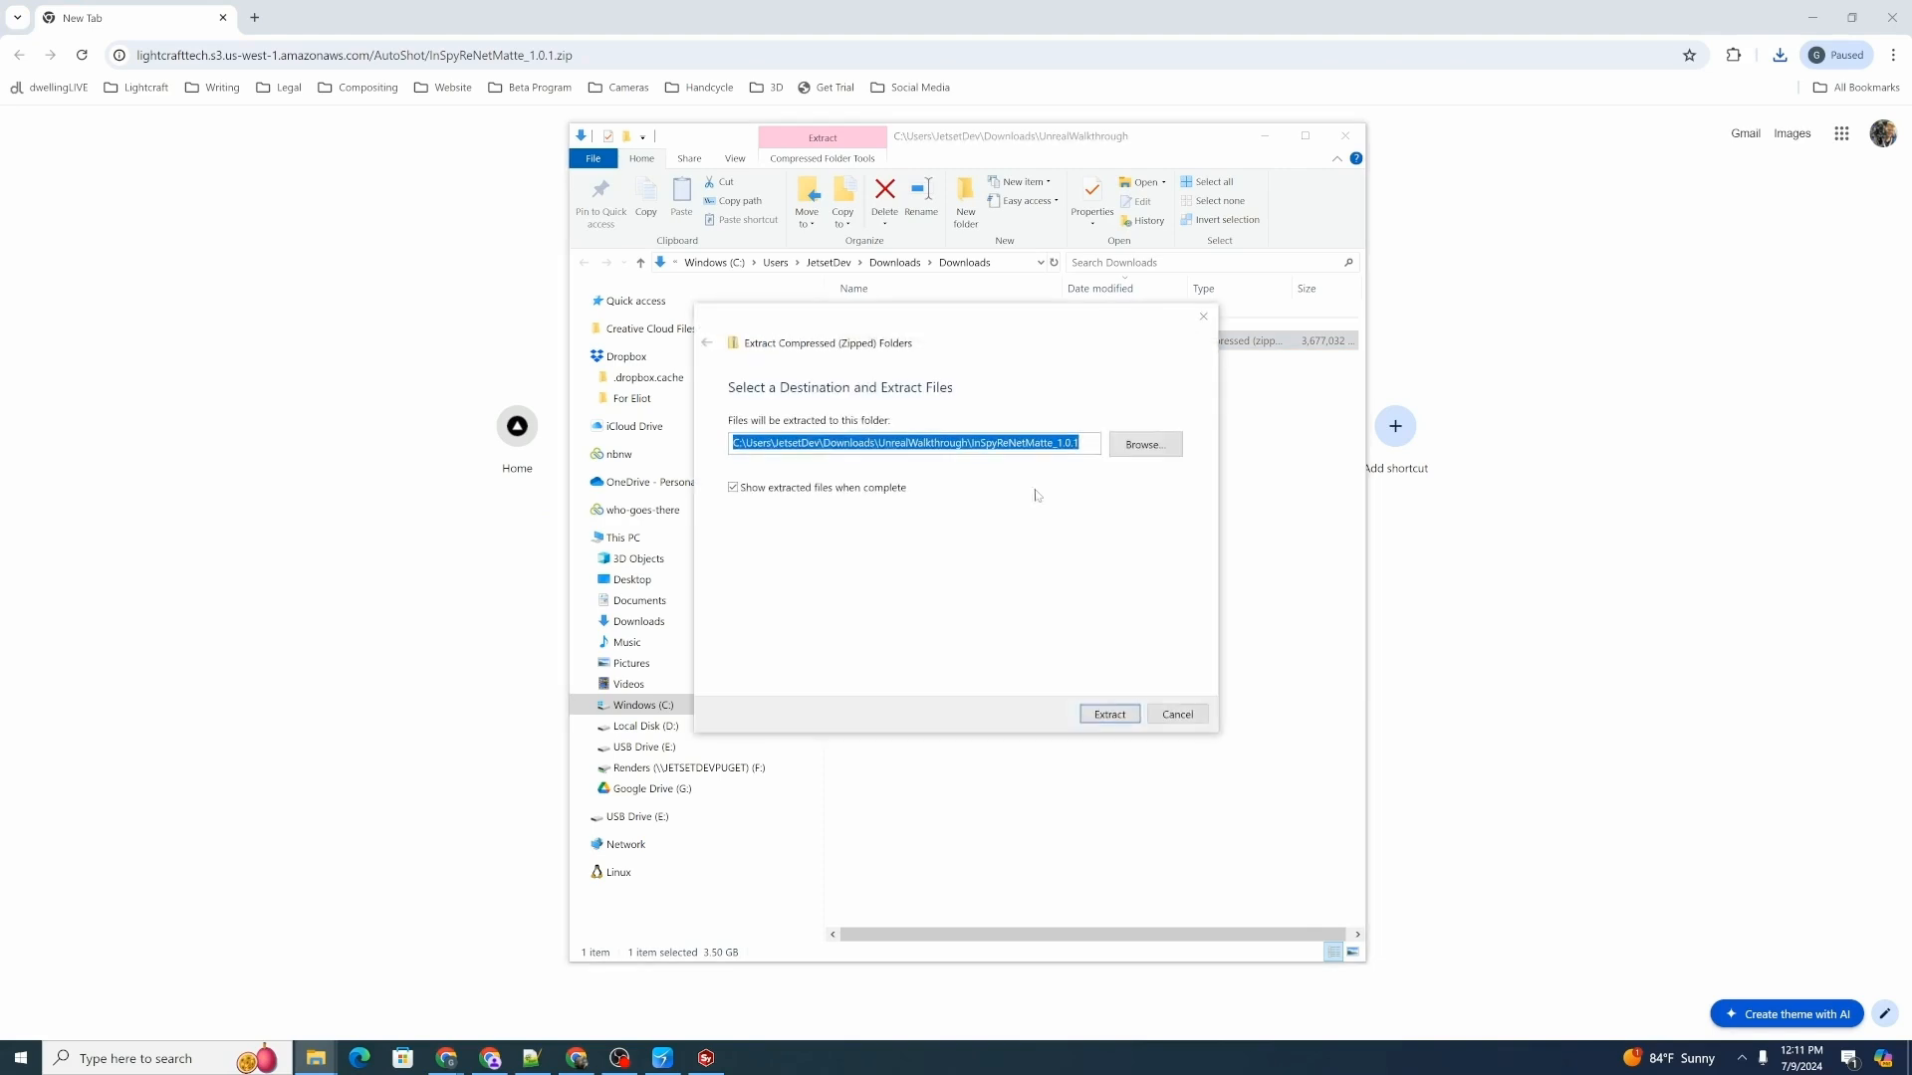
{"action": "left_click", "coordinate": [1146, 447]}
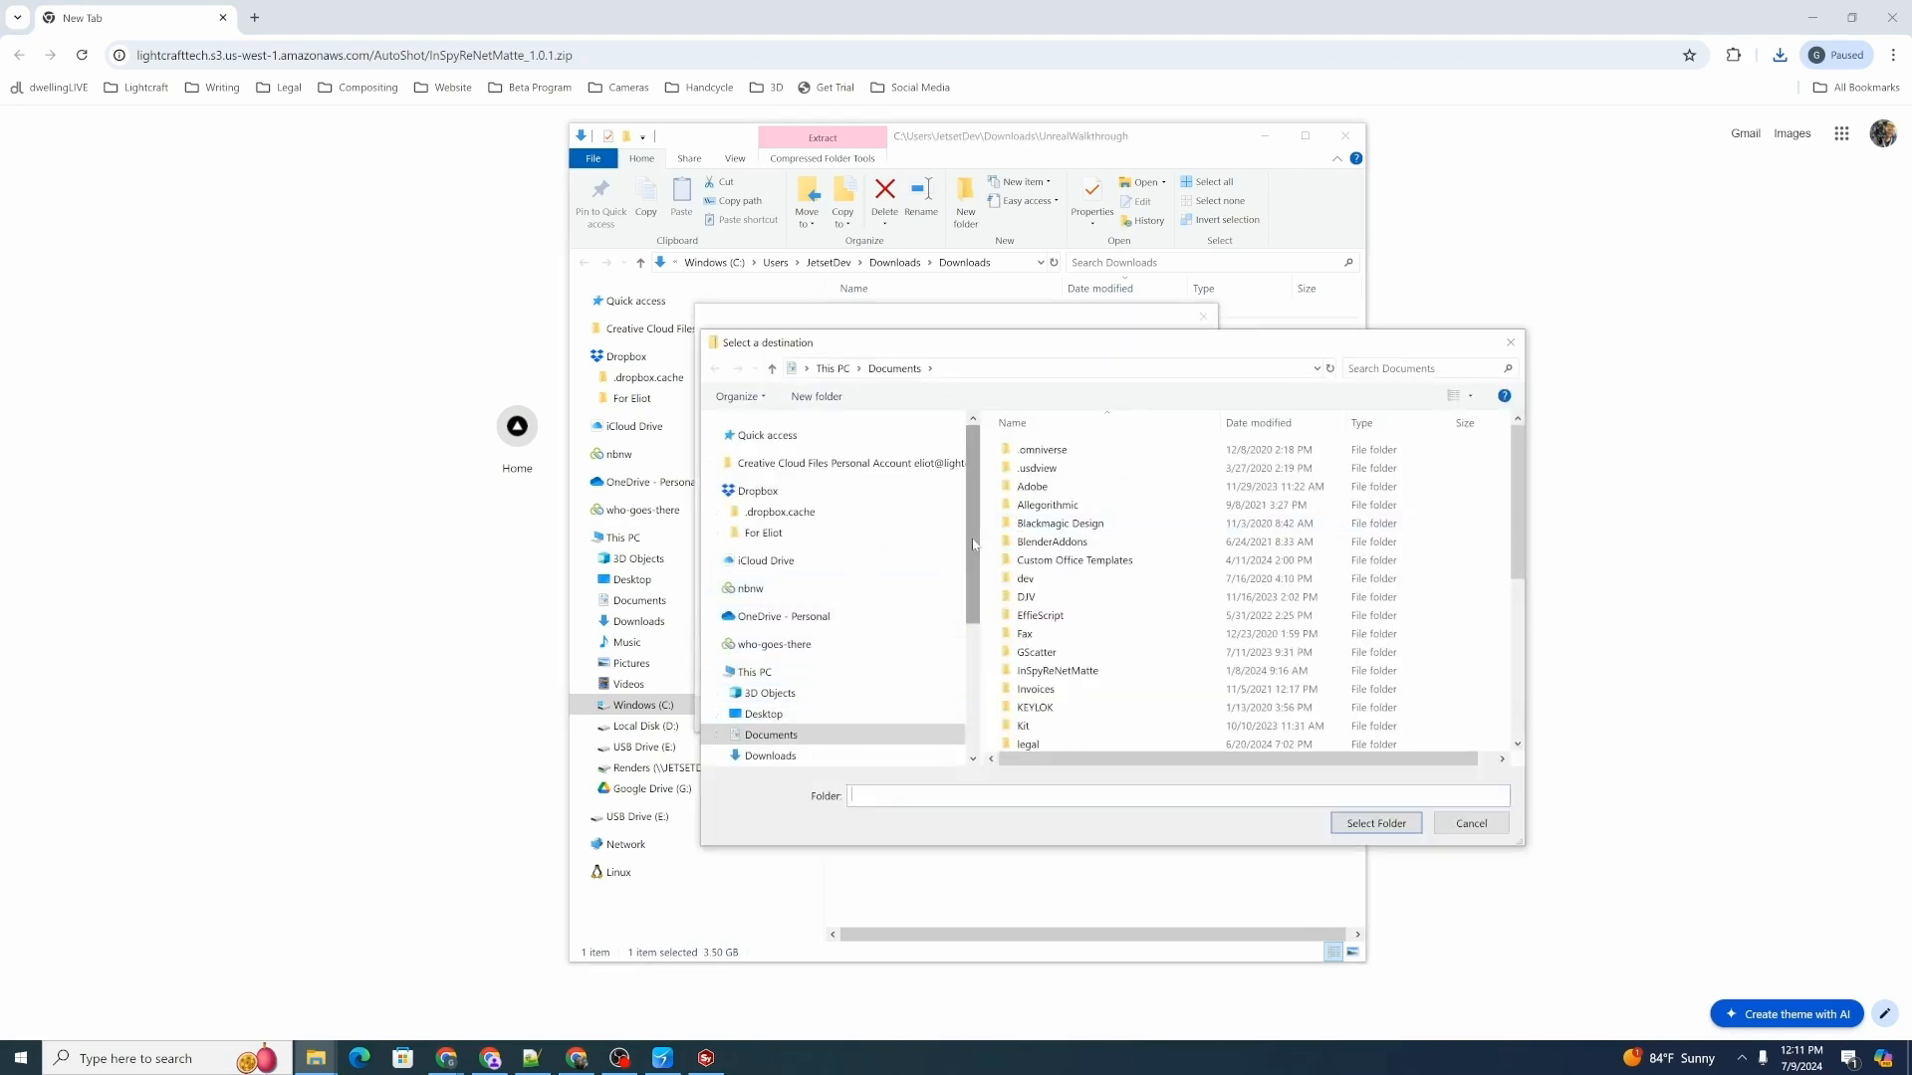
{"action": "scroll", "coordinate": [974, 544], "scroll_direction": "down", "scroll_amount": 4}
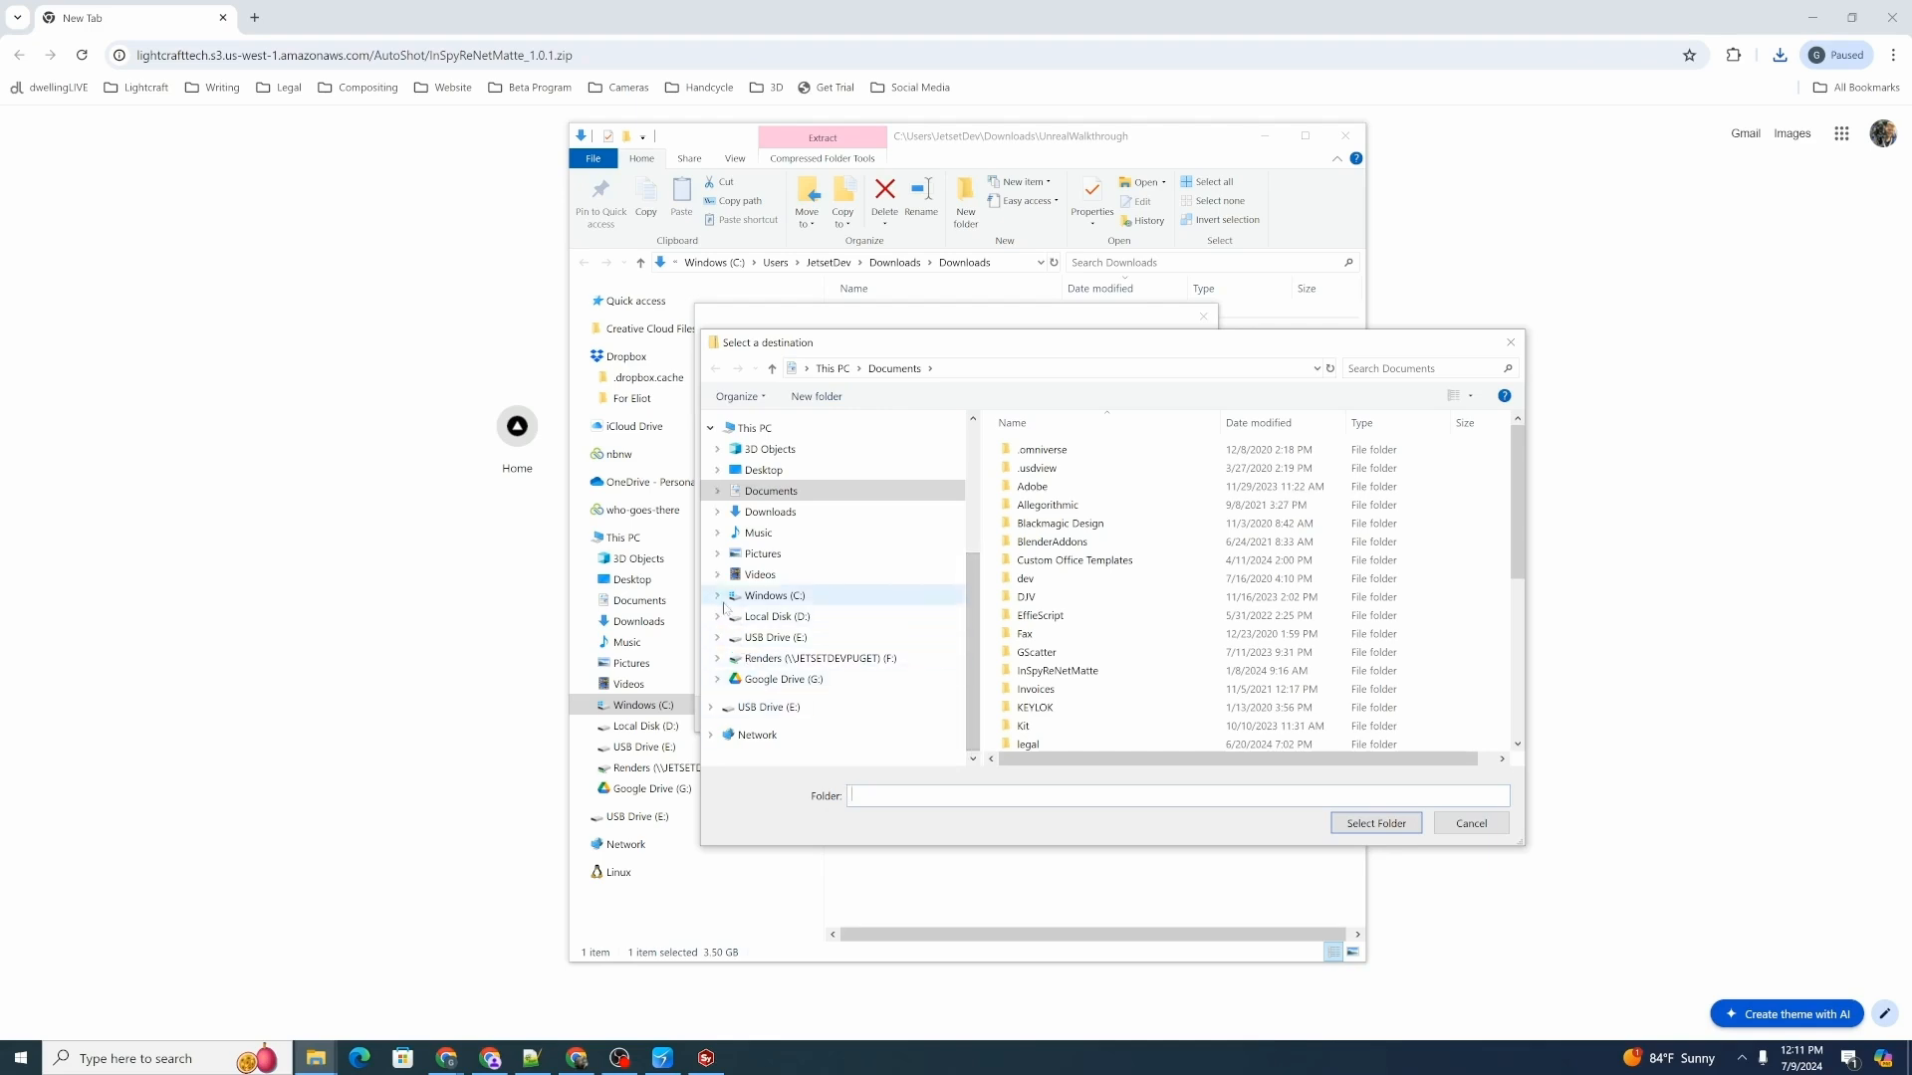
{"action": "left_click", "coordinate": [717, 596]}
{"action": "left_click", "coordinate": [731, 610]}
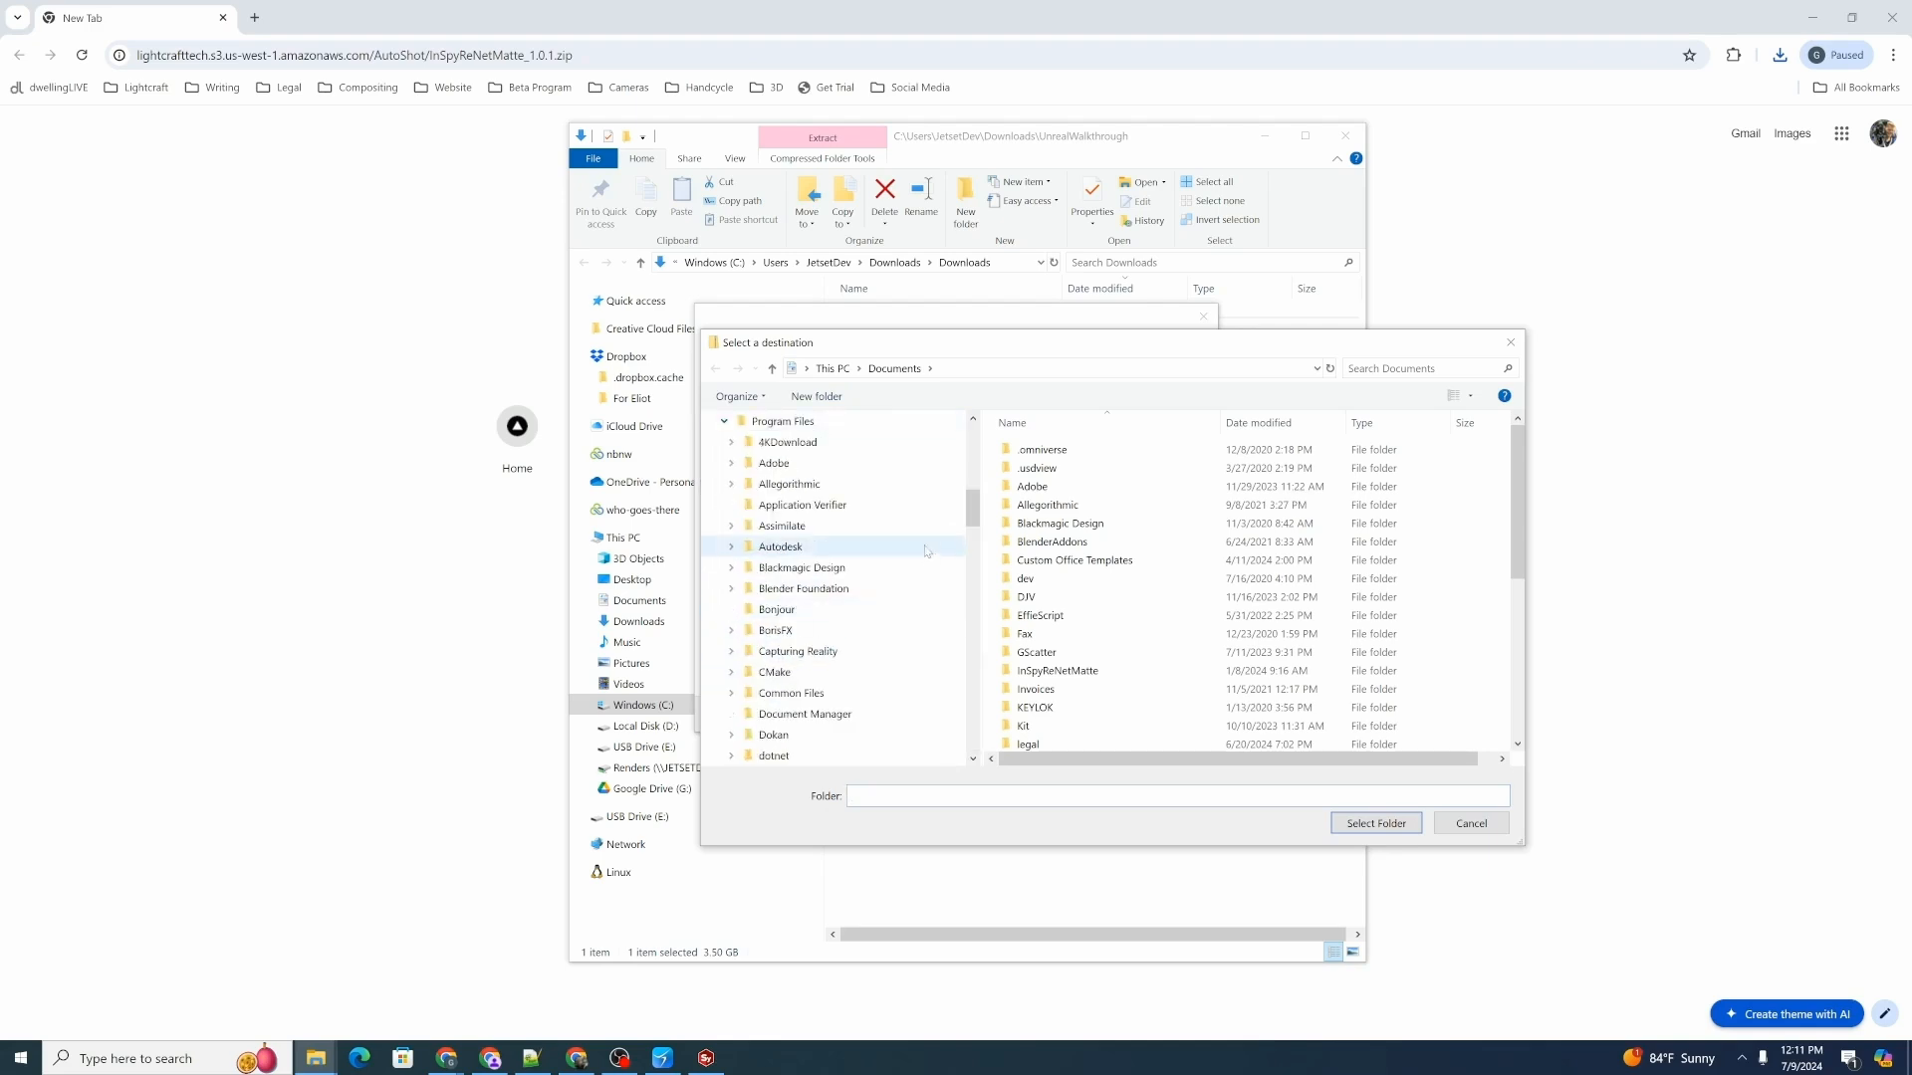
{"action": "scroll", "coordinate": [974, 557], "scroll_direction": "down", "scroll_amount": 10}
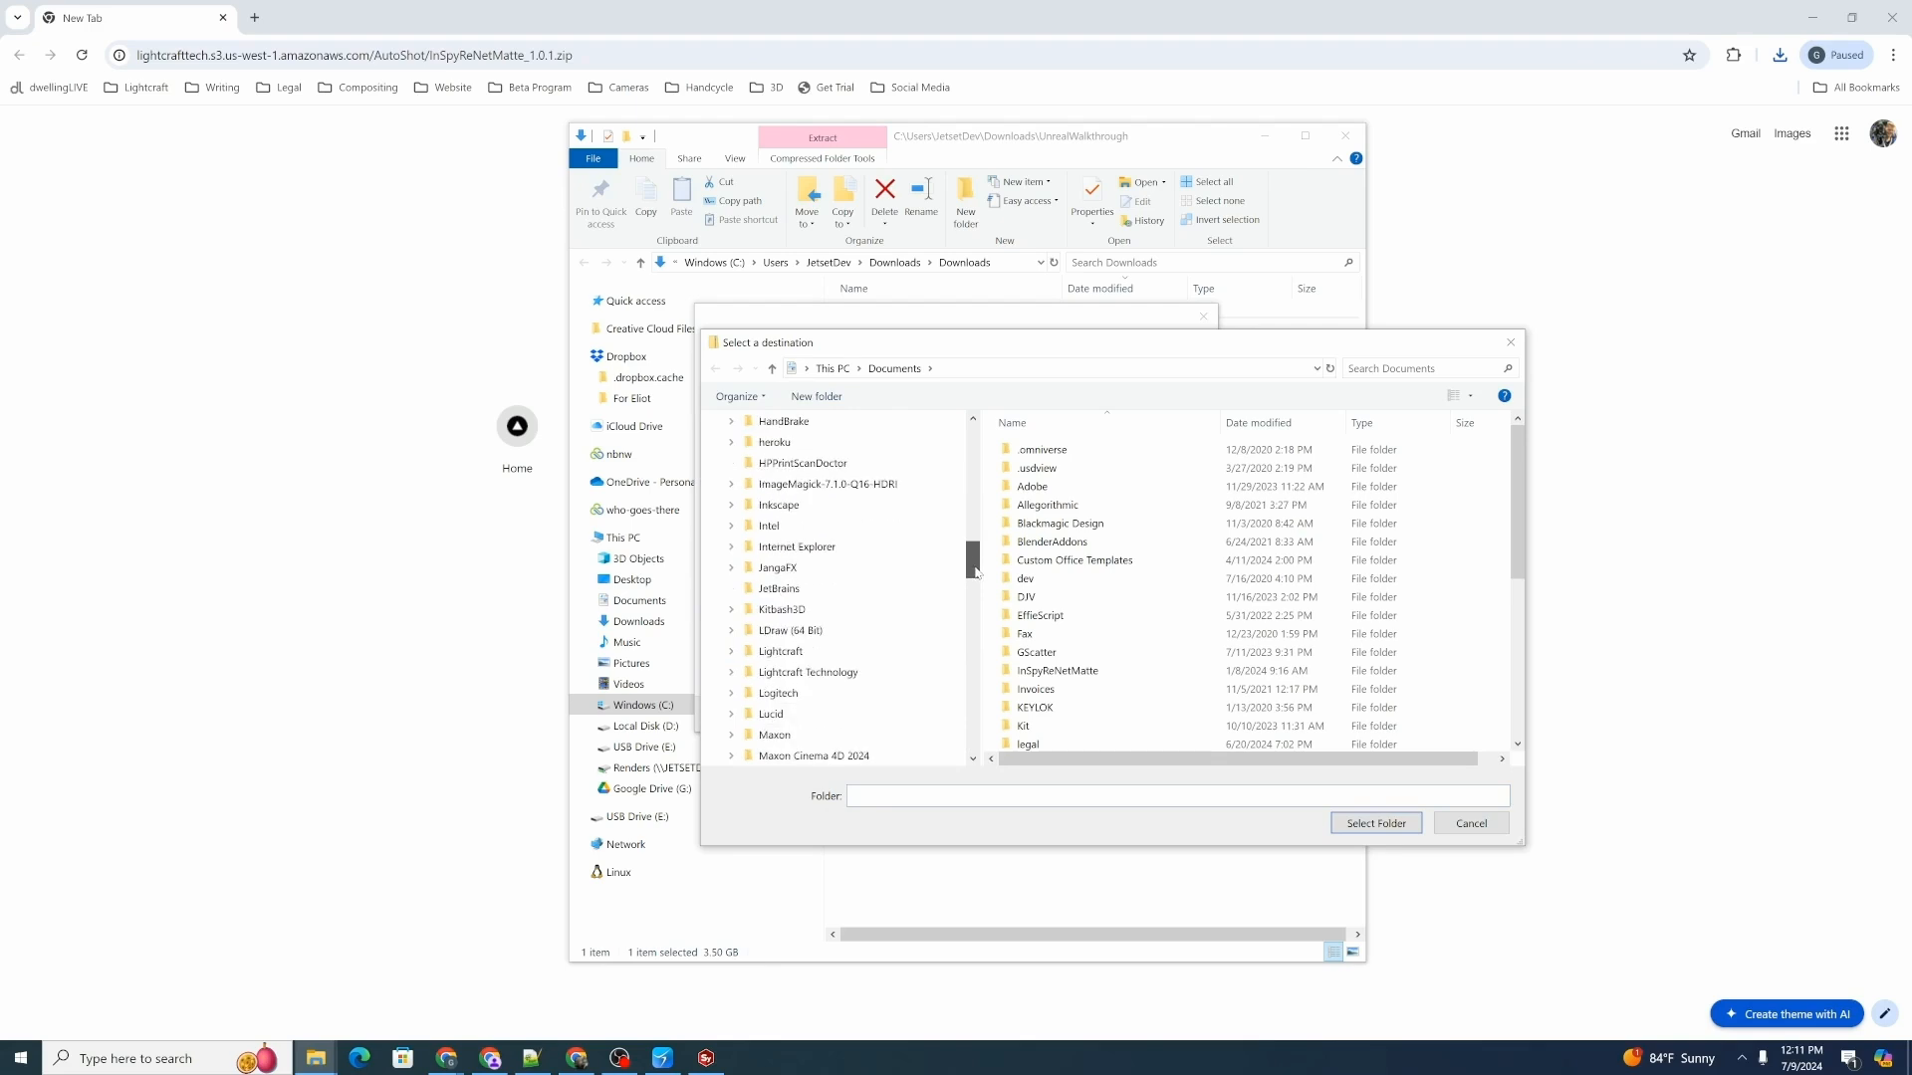
{"action": "left_click", "coordinate": [802, 674]}
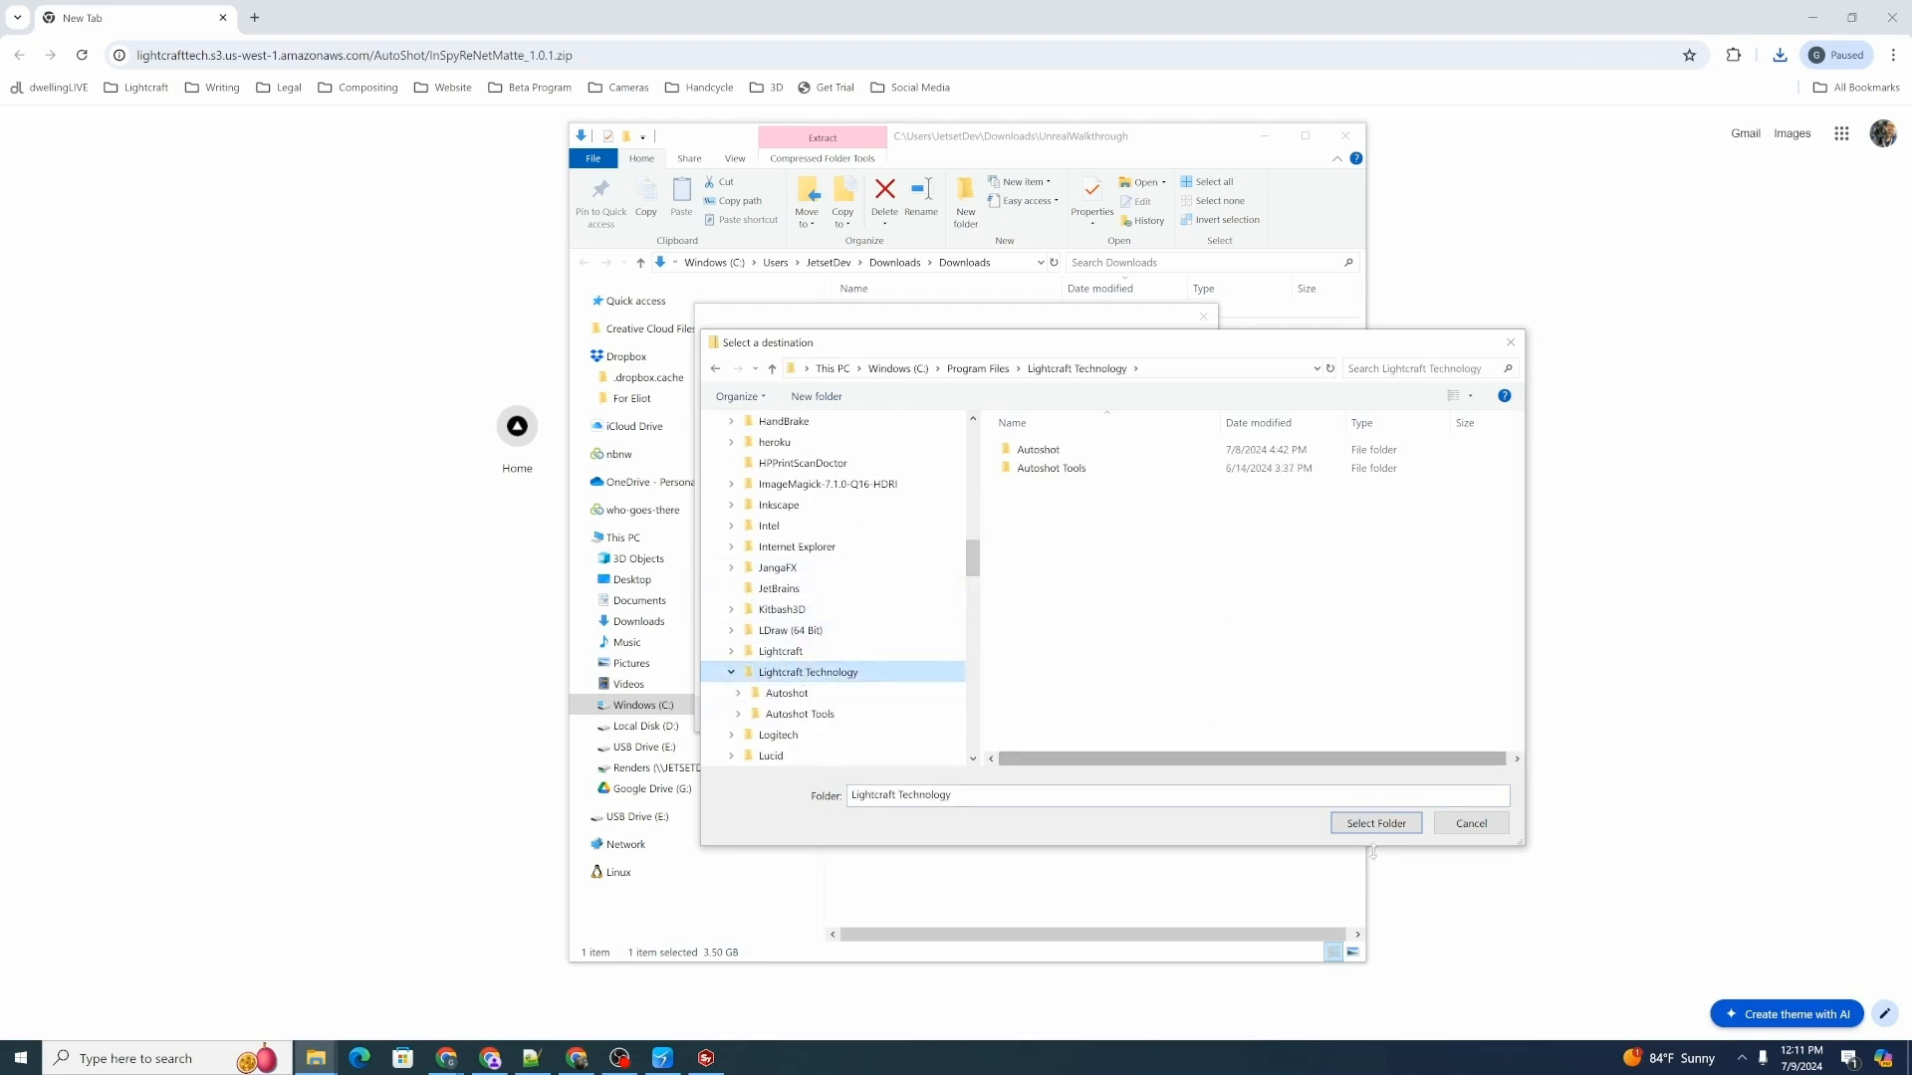
{"action": "key", "text": "Return"}
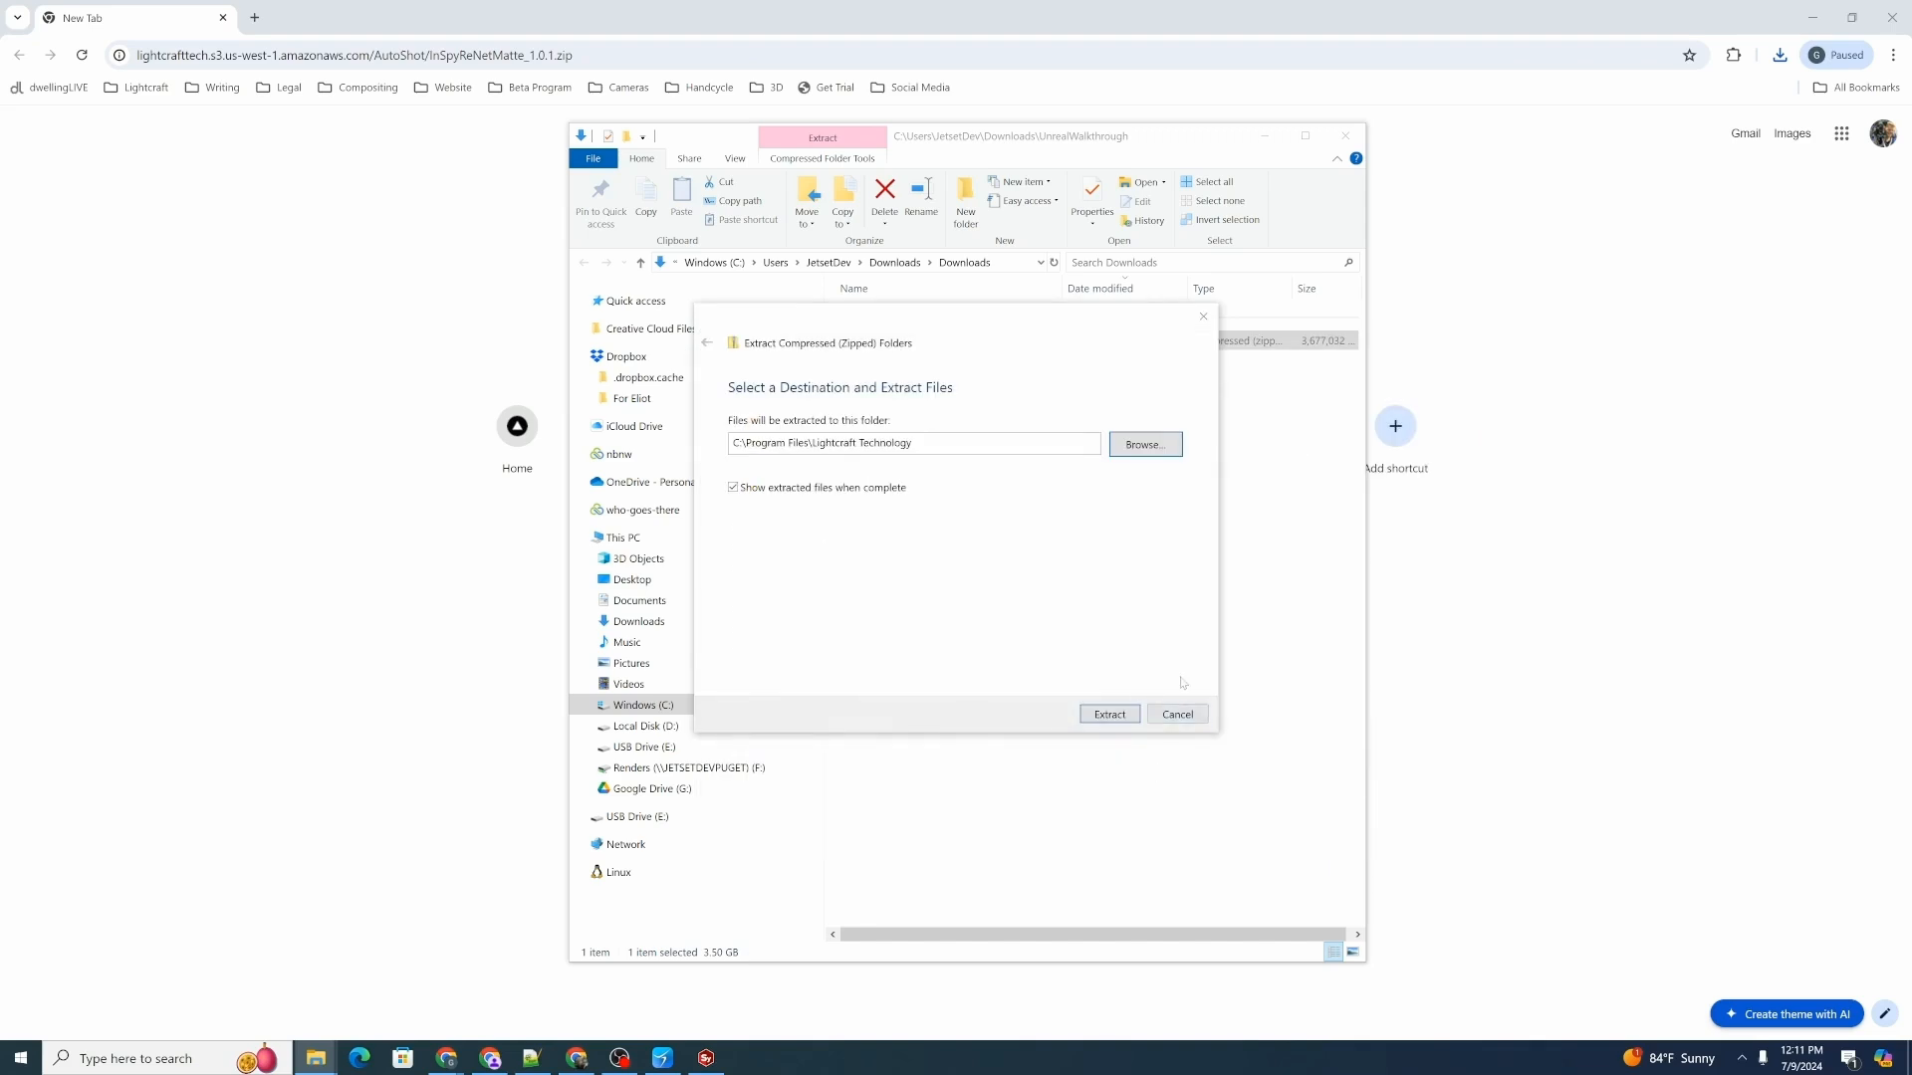
{"action": "left_click", "coordinate": [1108, 714]}
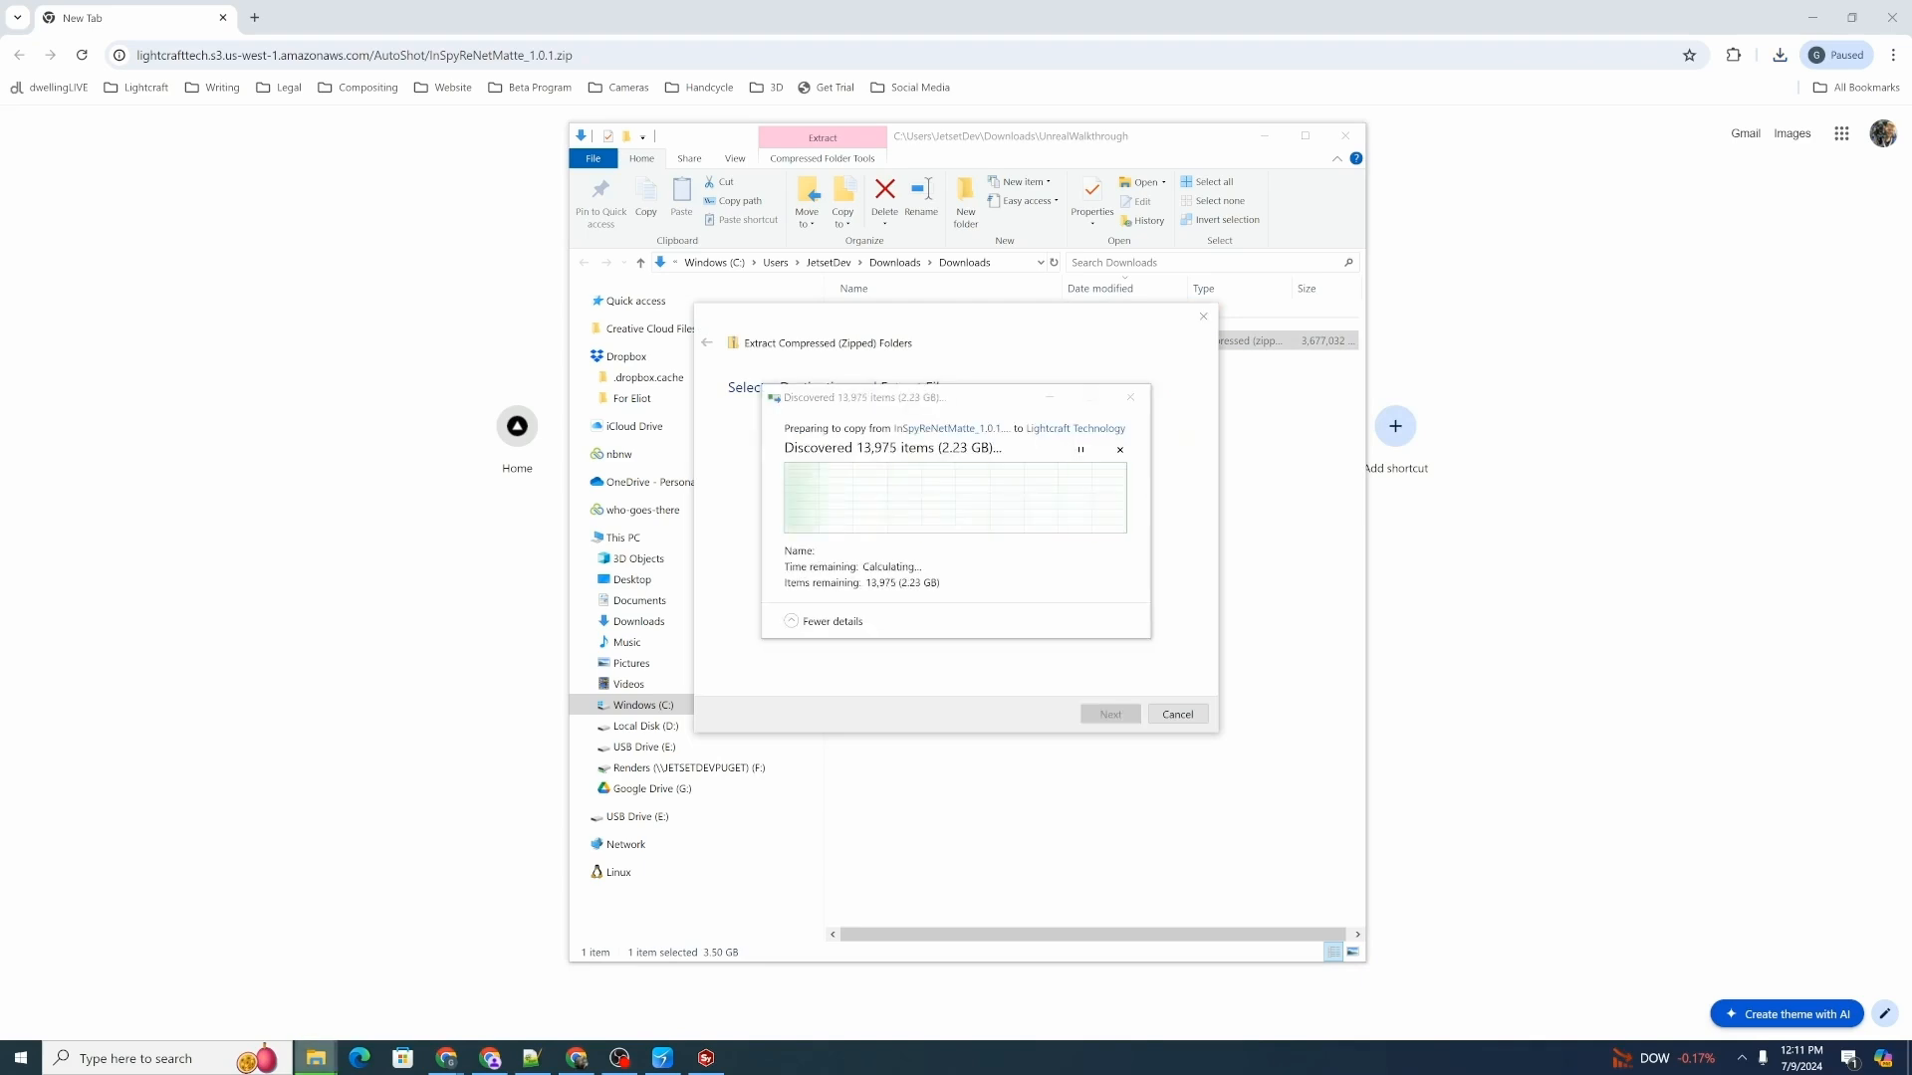
{"action": "left_click", "coordinate": [907, 492]}
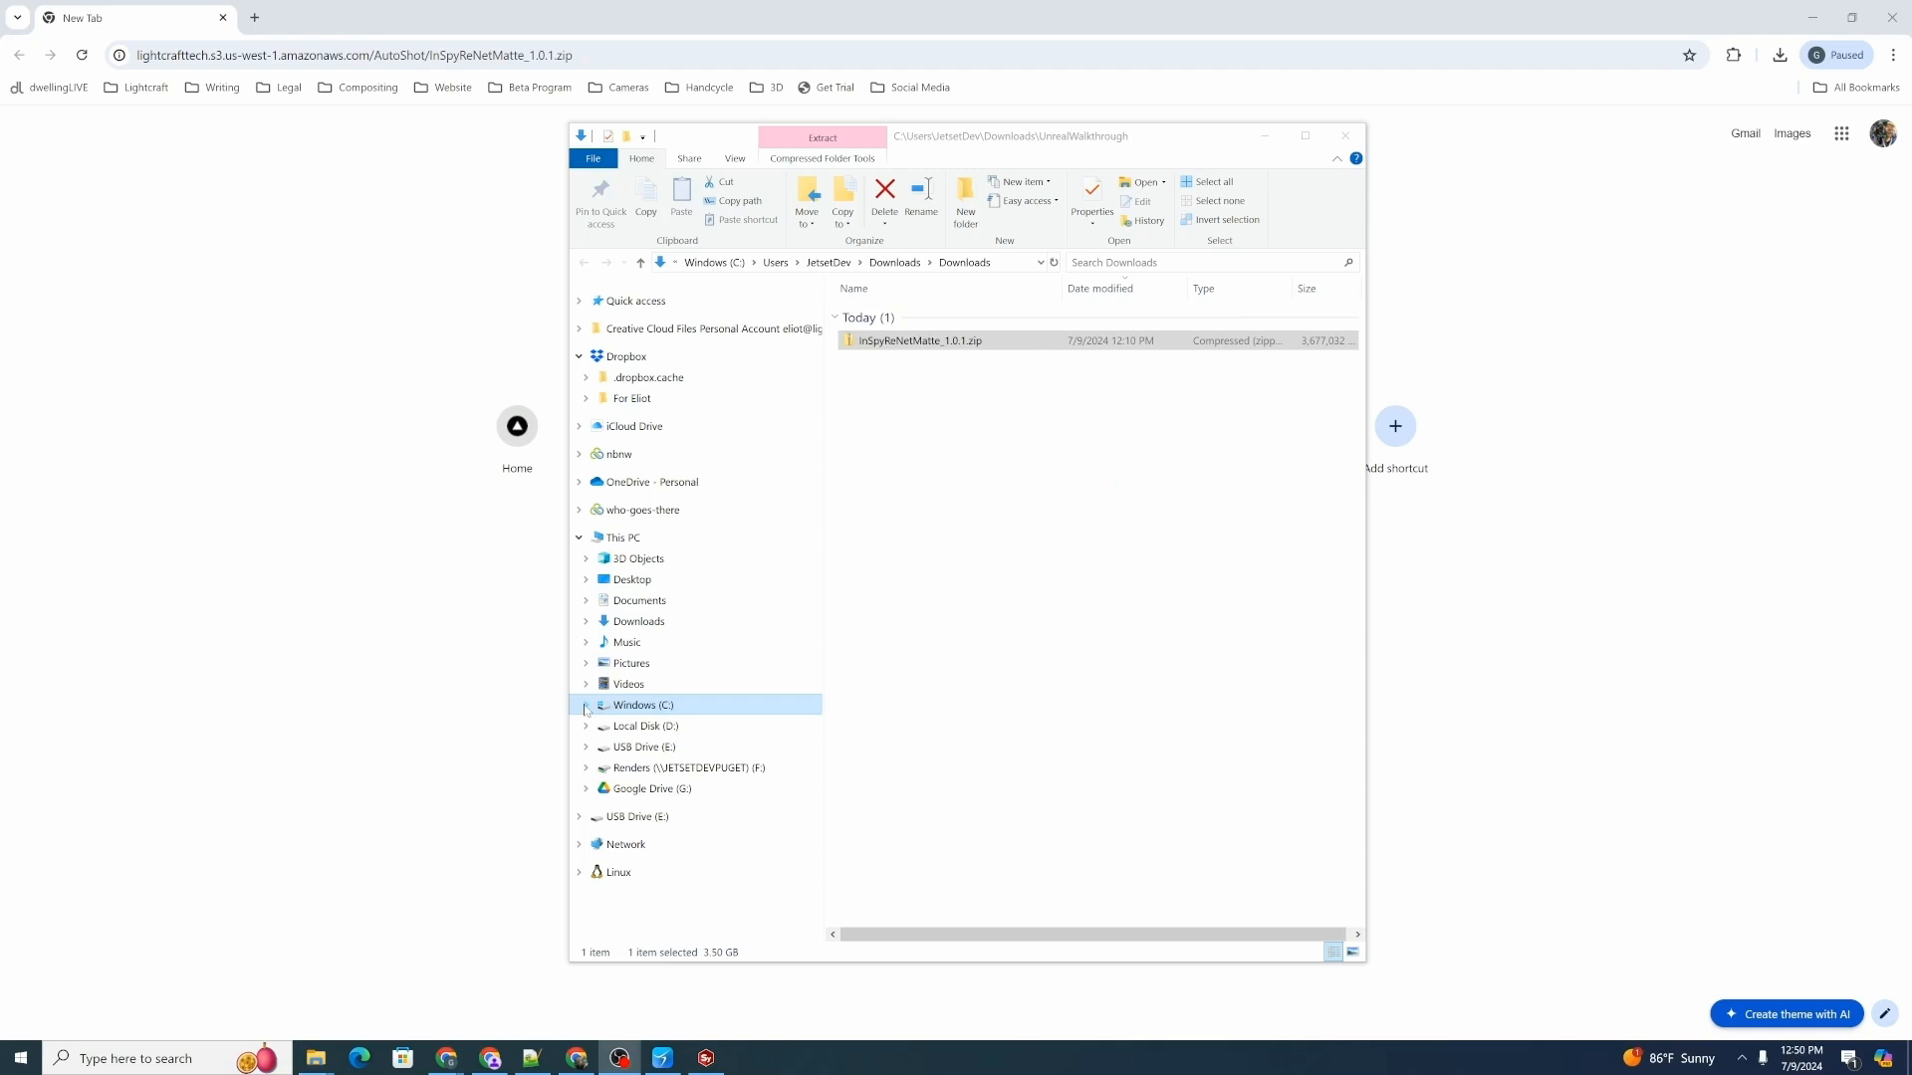
Open C:\Program Files\Lightcraft Technology in the file manager to check the extracted matte folder.
{"action": "left_click", "coordinate": [585, 706]}
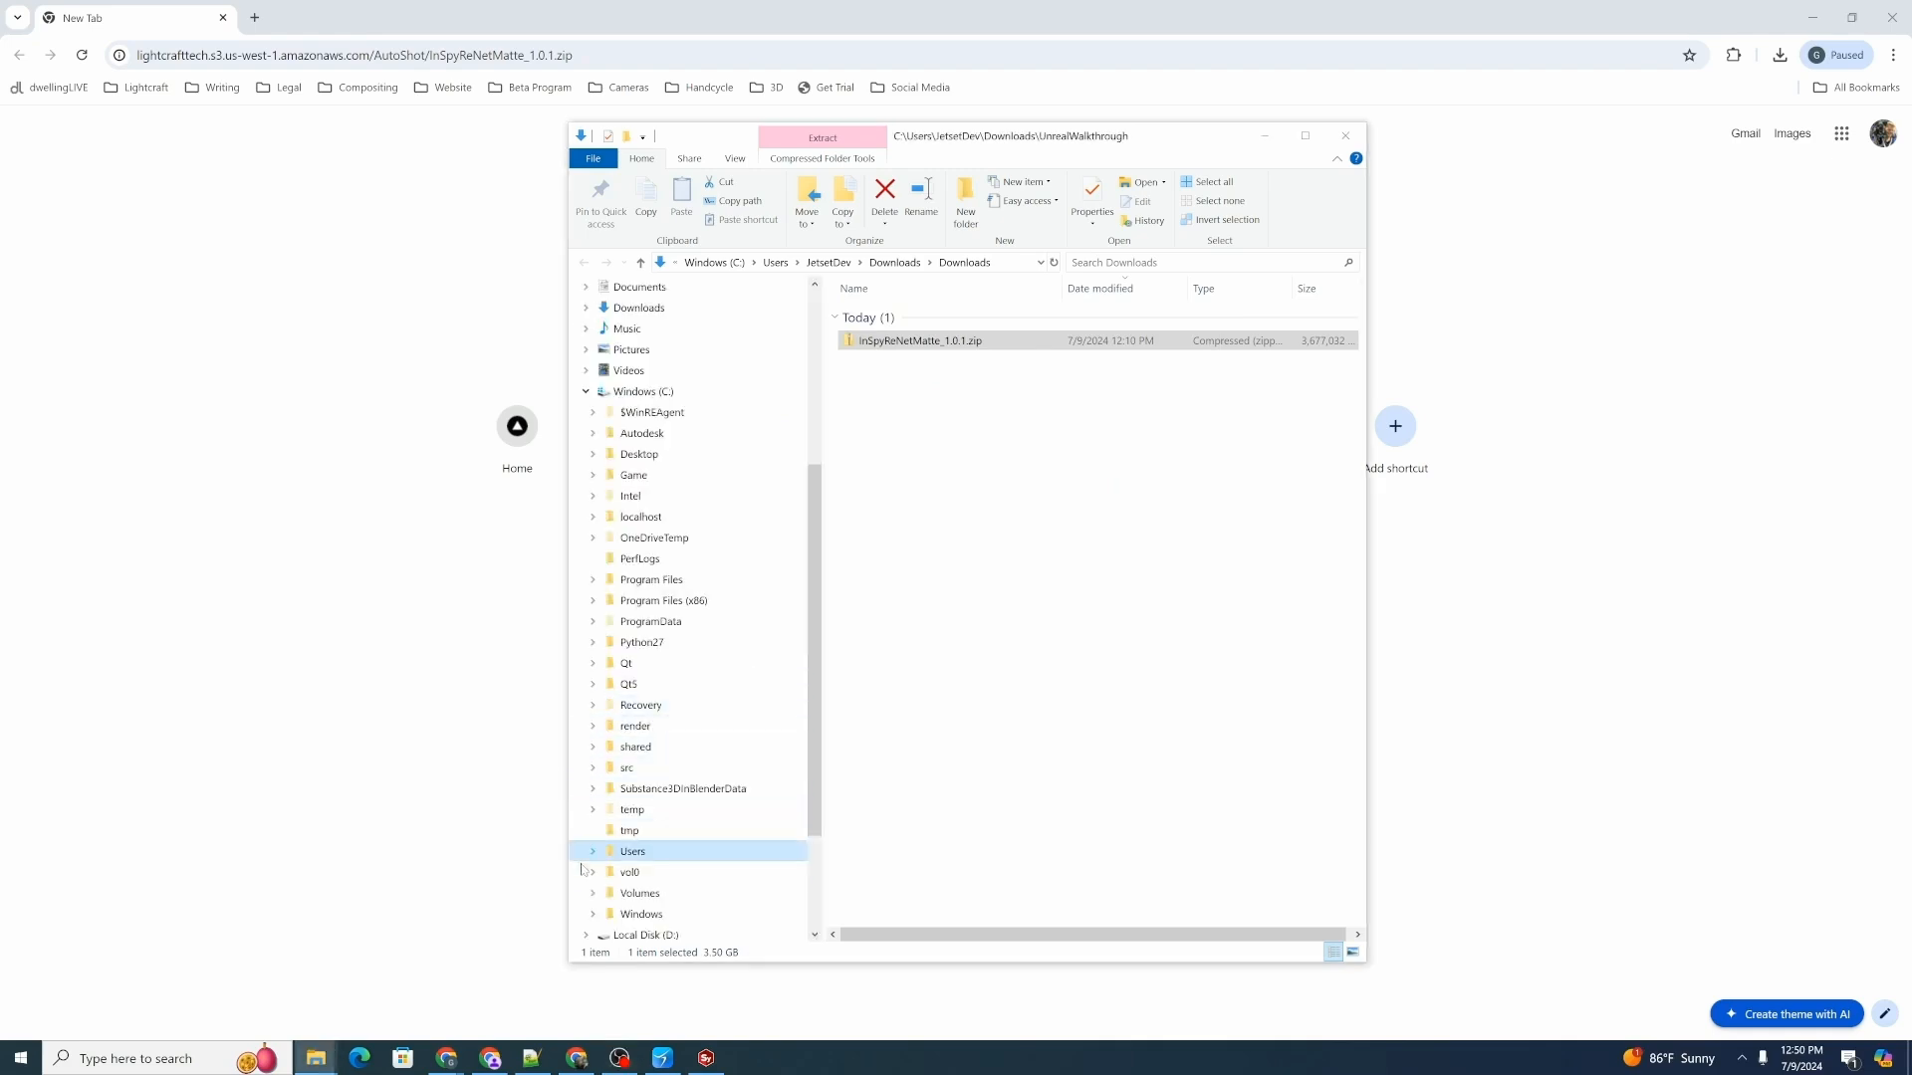
{"action": "left_click", "coordinate": [593, 580]}
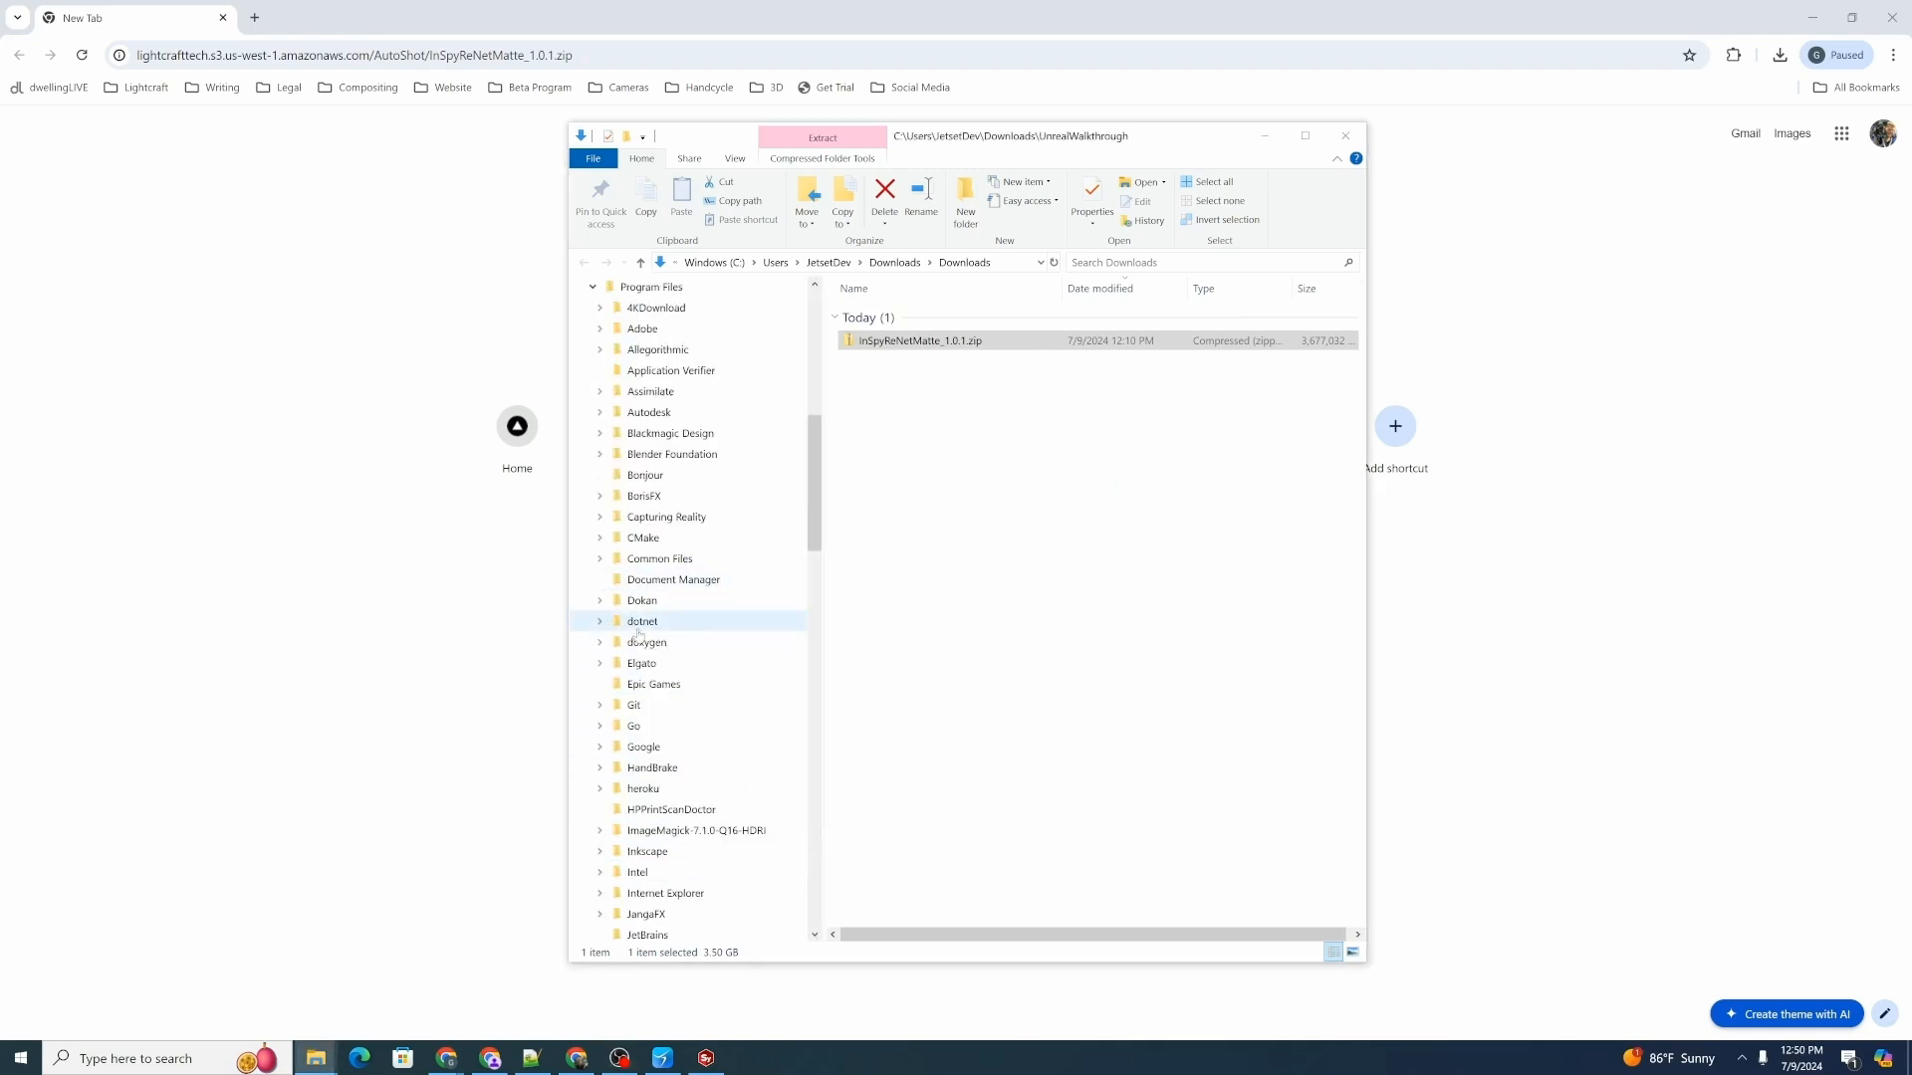
{"action": "scroll", "coordinate": [597, 882], "scroll_direction": "down", "scroll_amount": 2}
{"action": "left_click", "coordinate": [600, 915]}
{"action": "scroll", "coordinate": [600, 916], "scroll_direction": "down", "scroll_amount": 2}
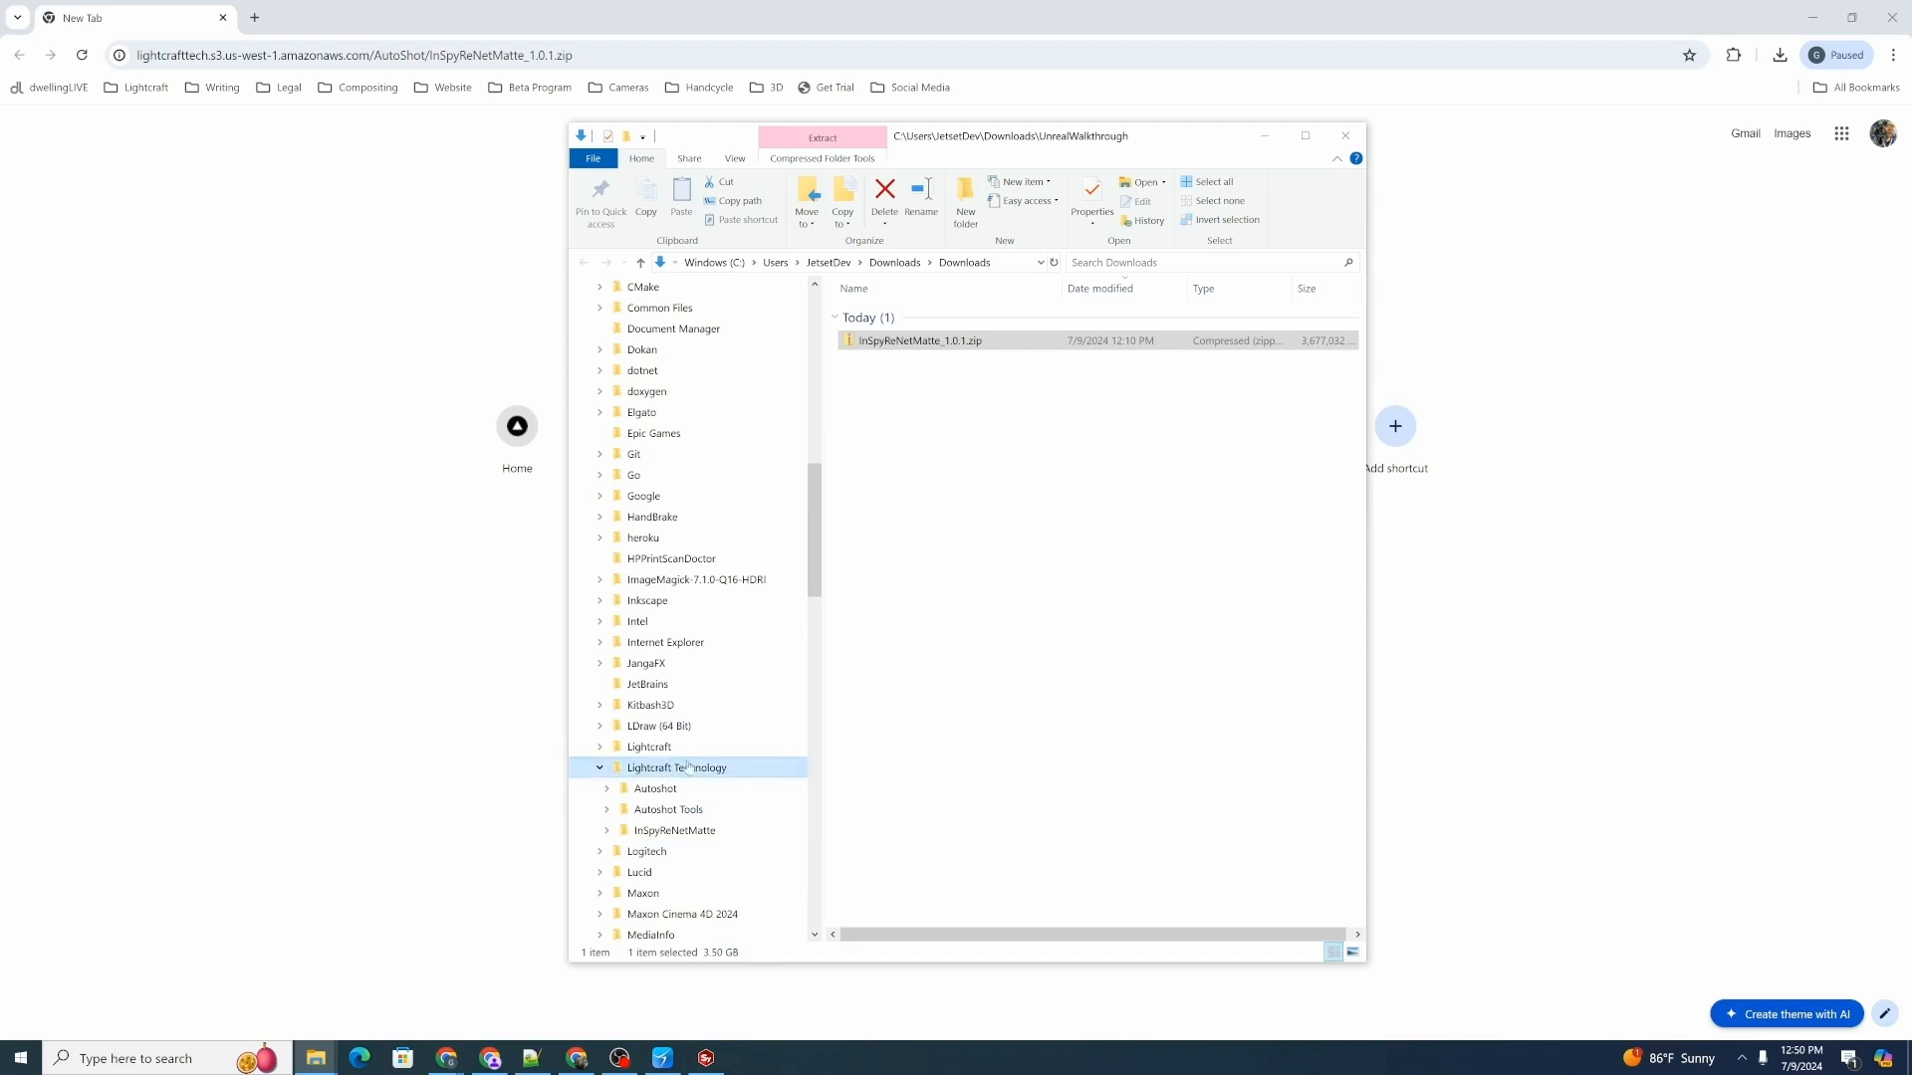
{"action": "left_click", "coordinate": [687, 767]}
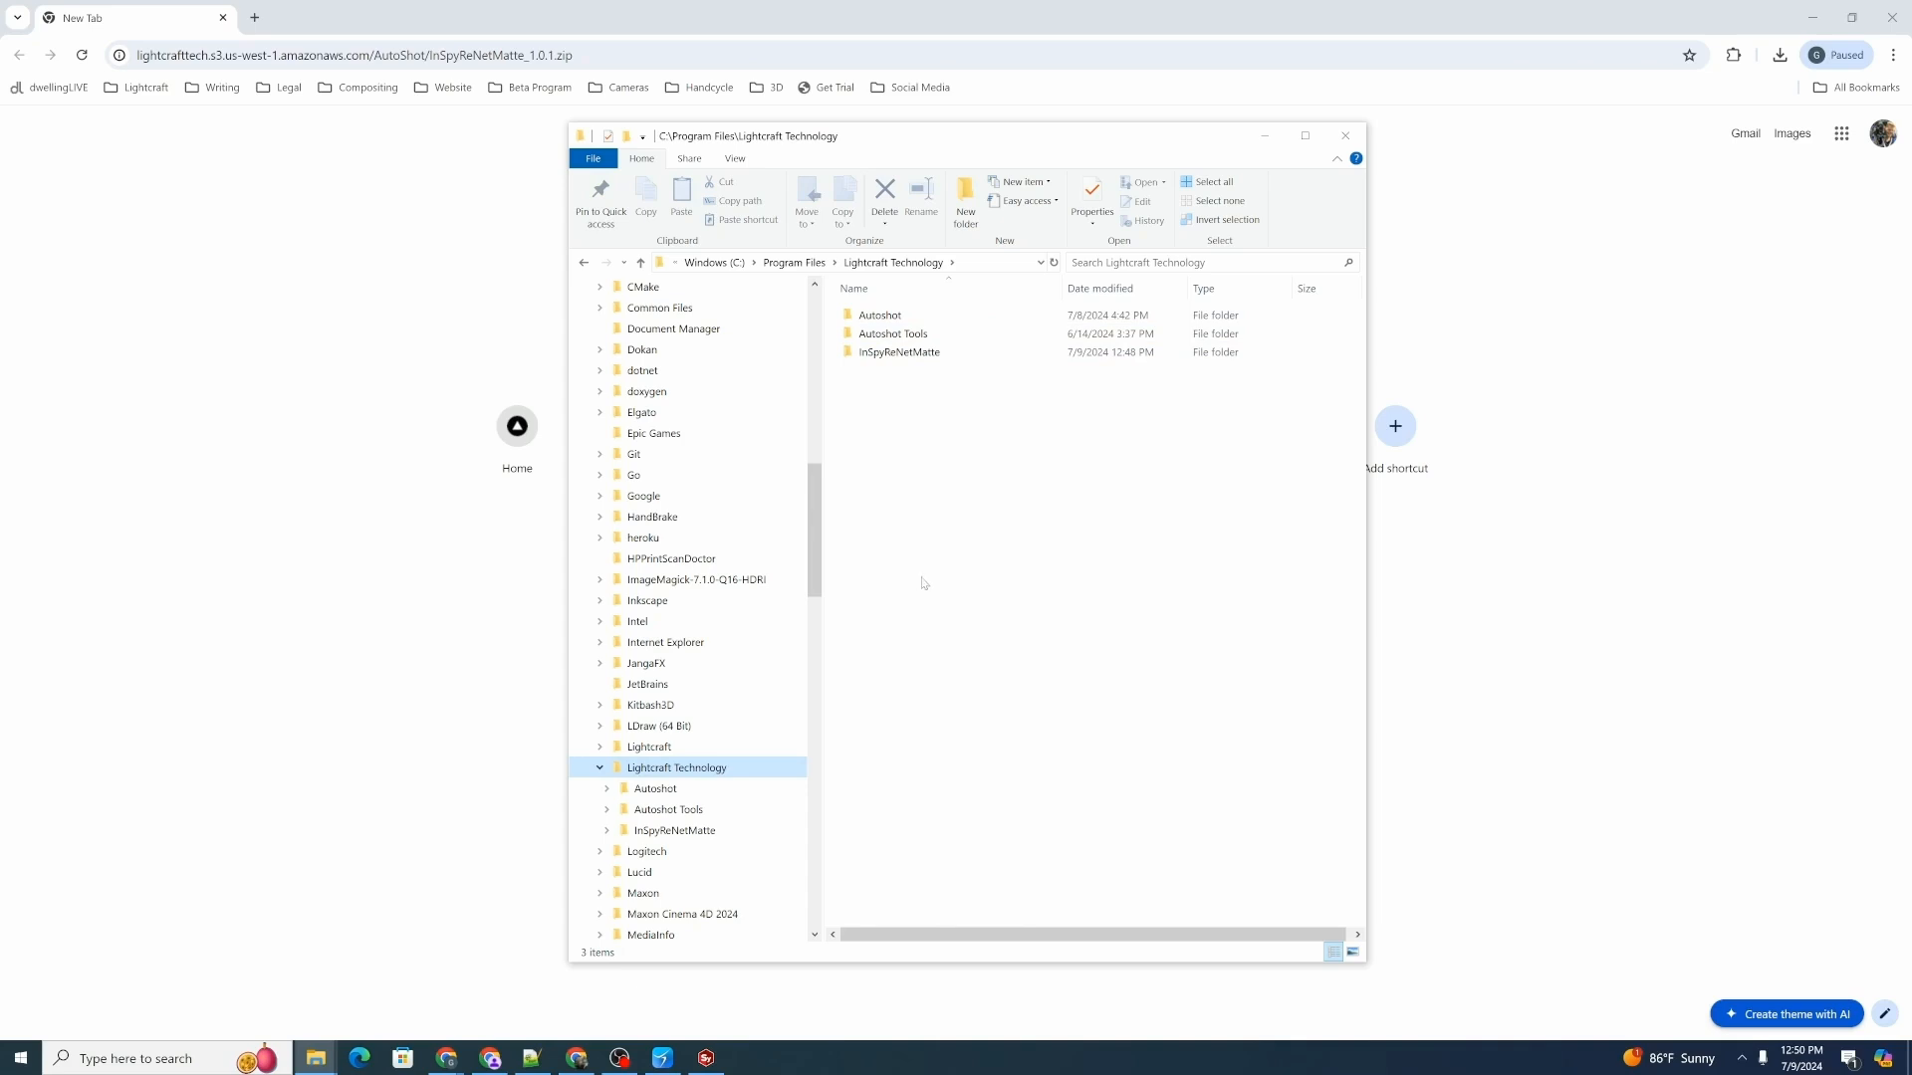
Launch Autoshot and set the AI Roto Model to INSPYRENET.
{"action": "key", "text": "super"}
{"action": "type", "text": "aut"}
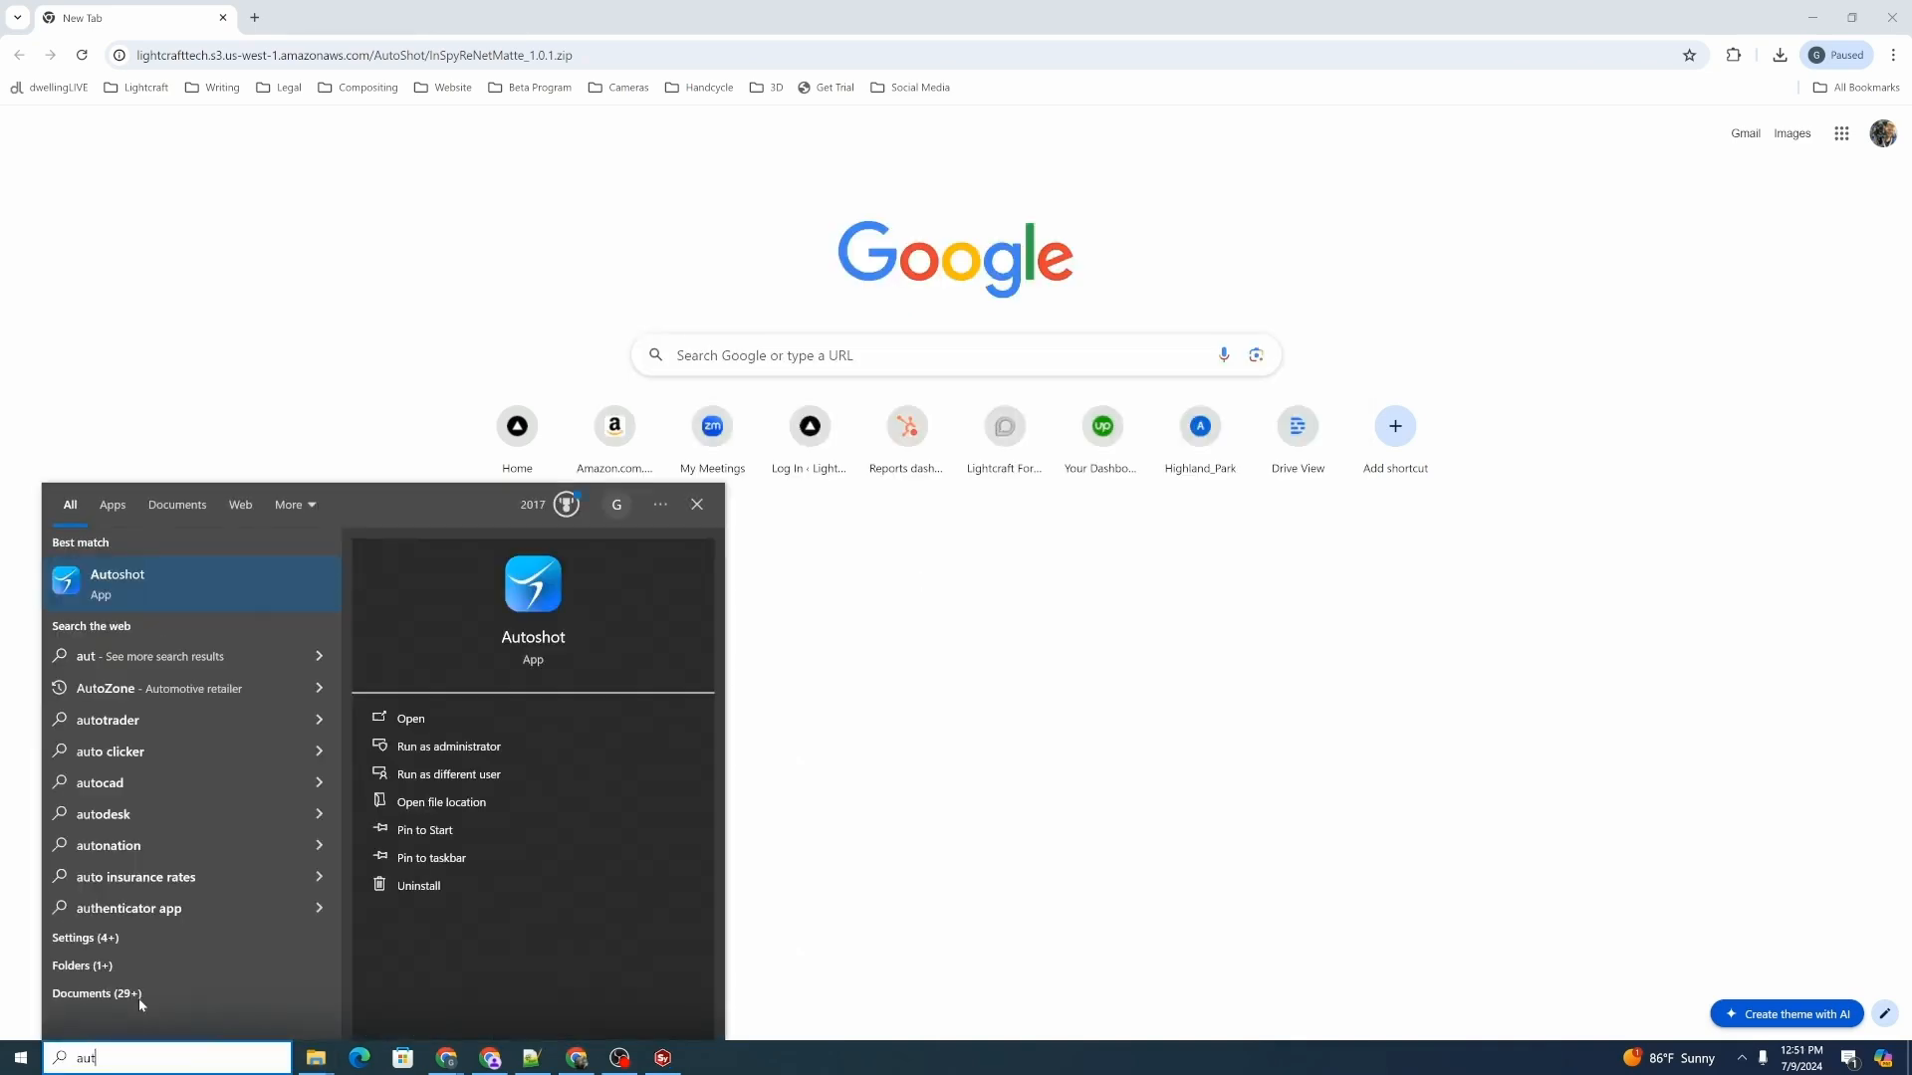
{"action": "type", "text": "osh"}
{"action": "key", "text": "Return"}
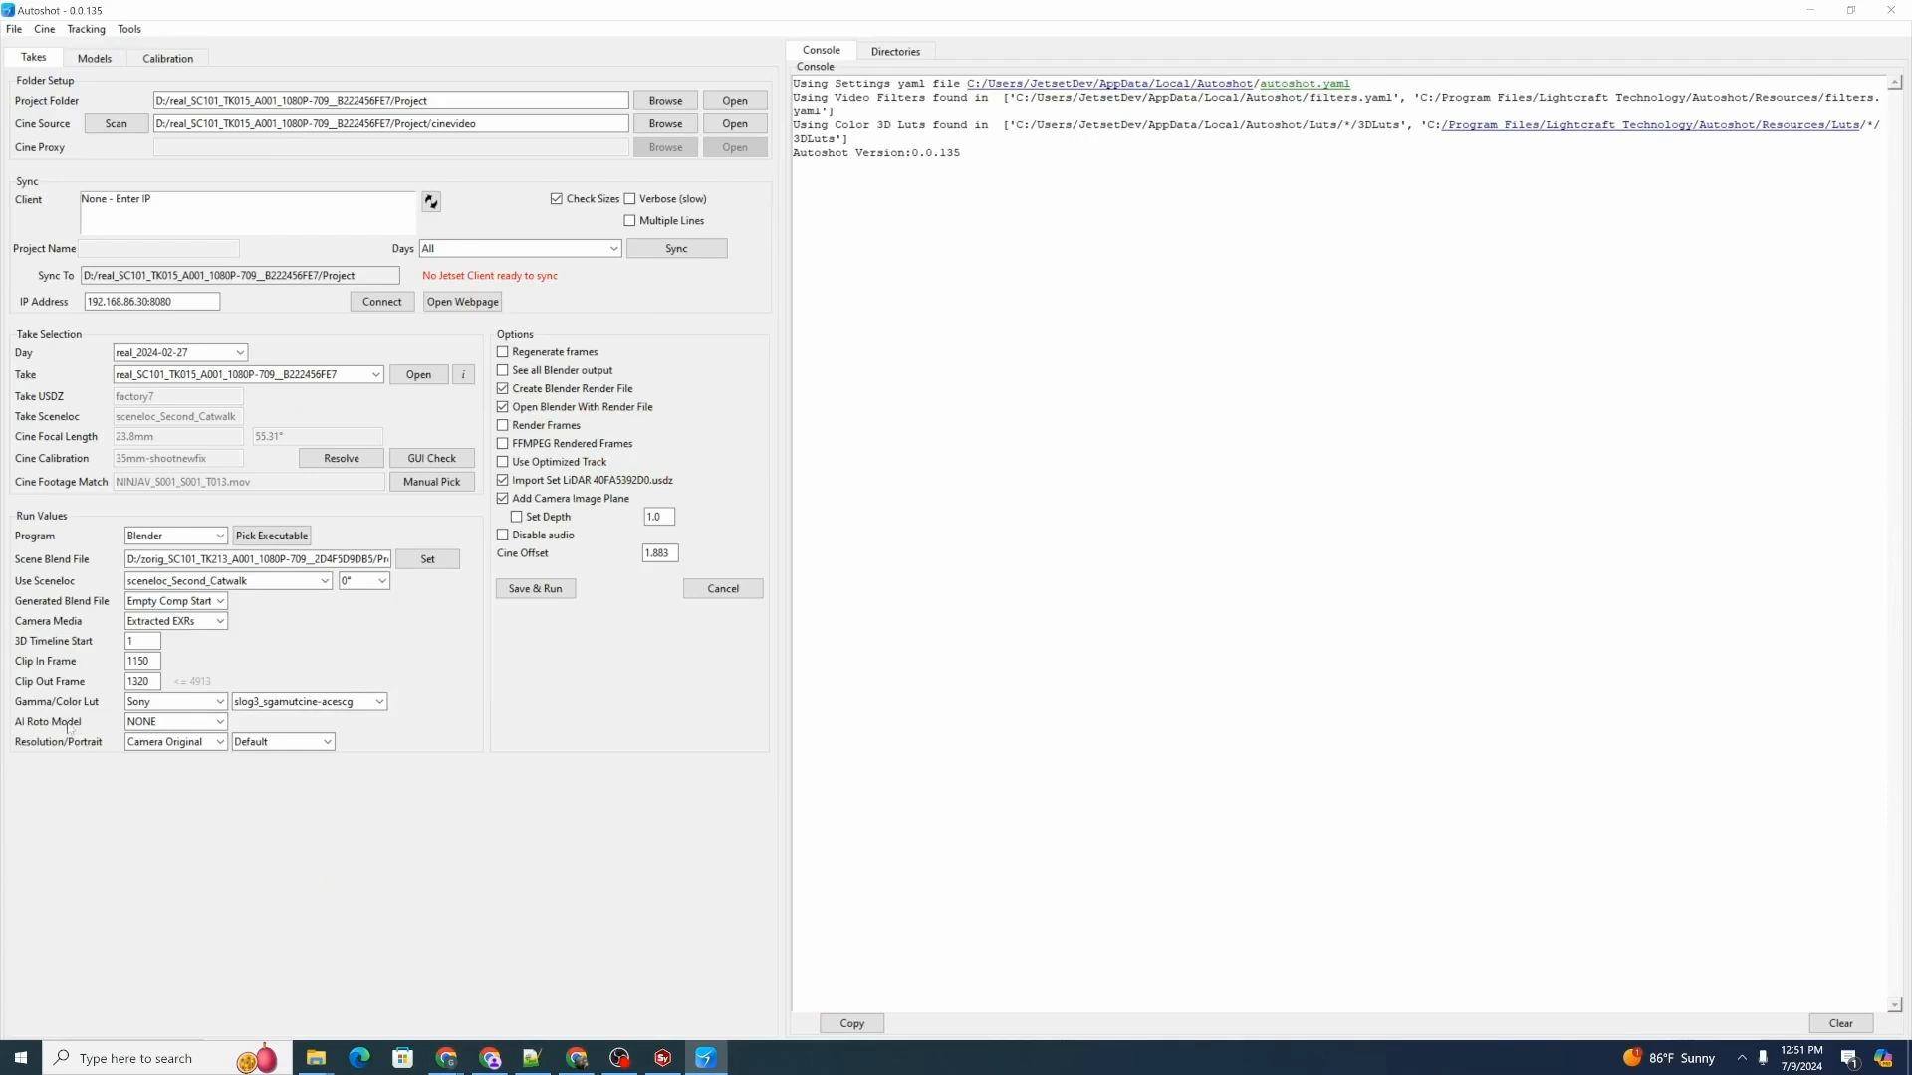
{"action": "left_click", "coordinate": [219, 721]}
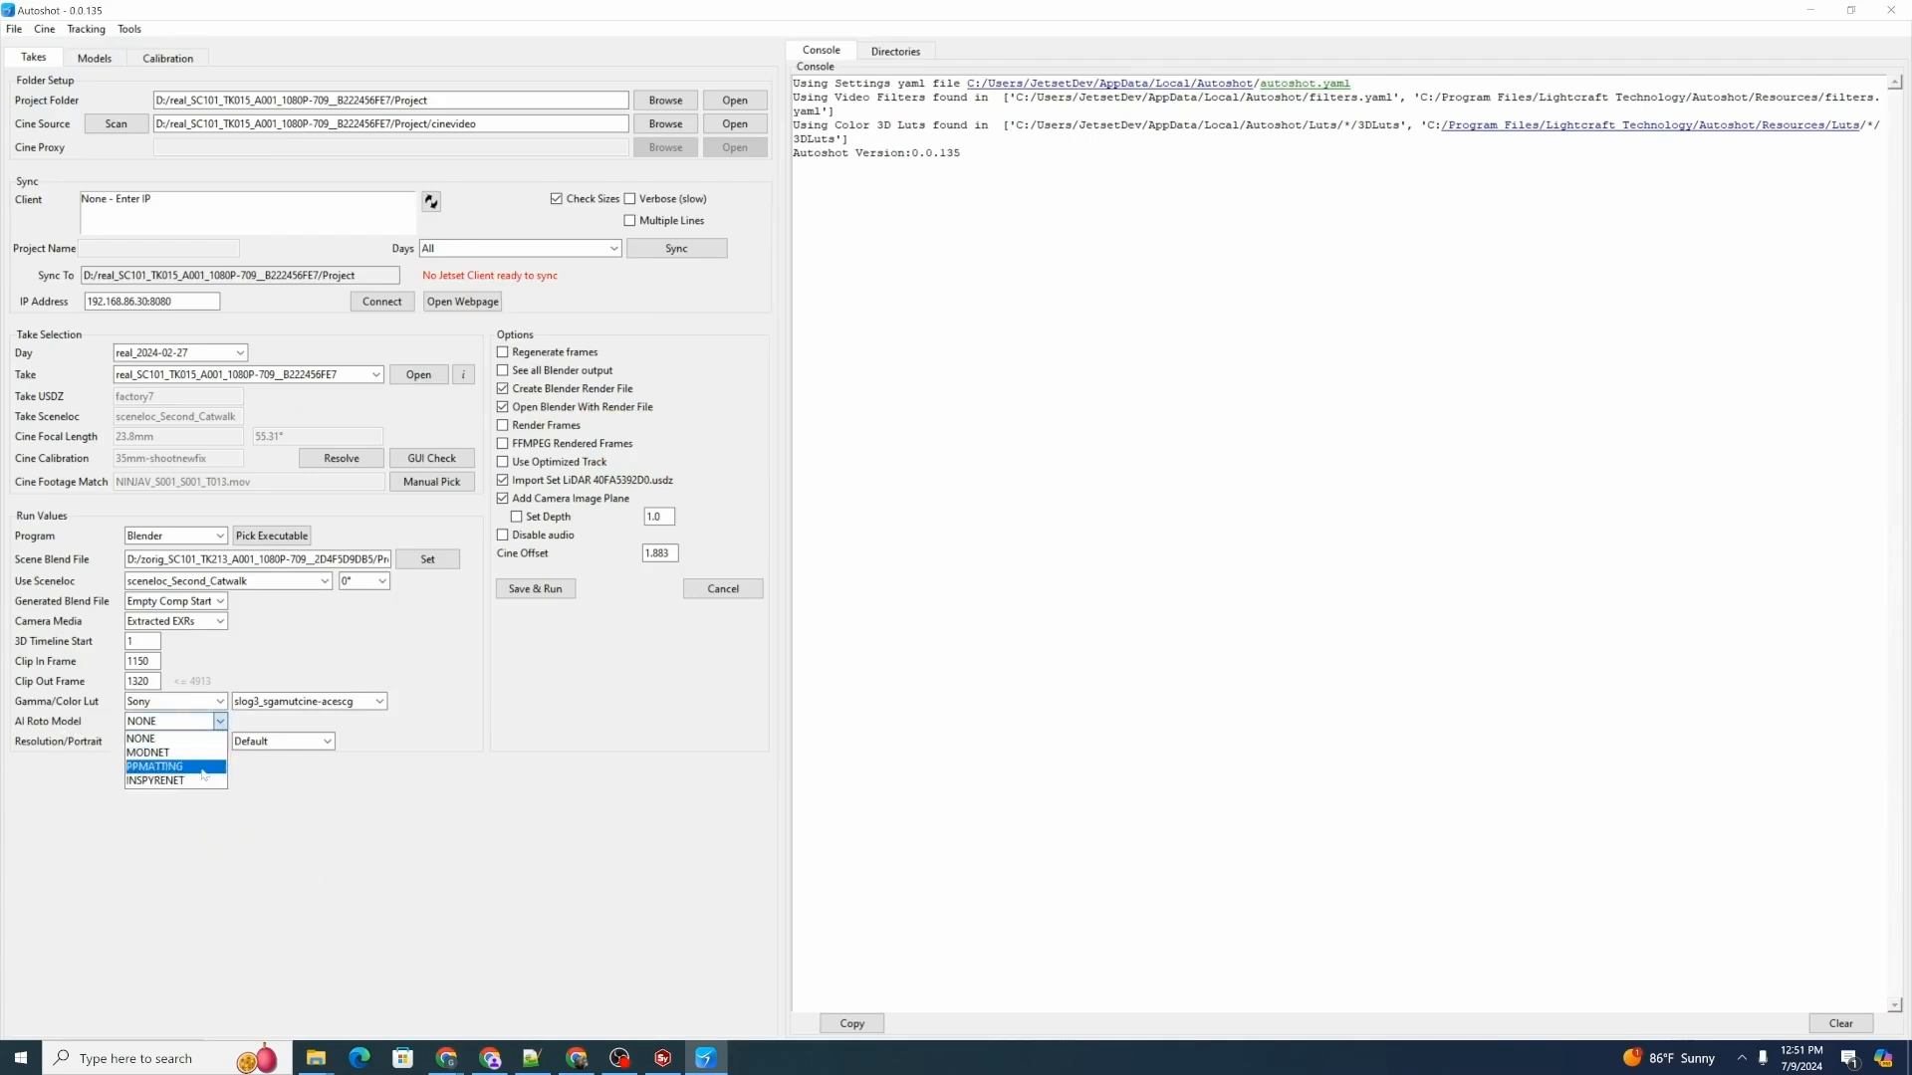
{"action": "left_click", "coordinate": [158, 781]}
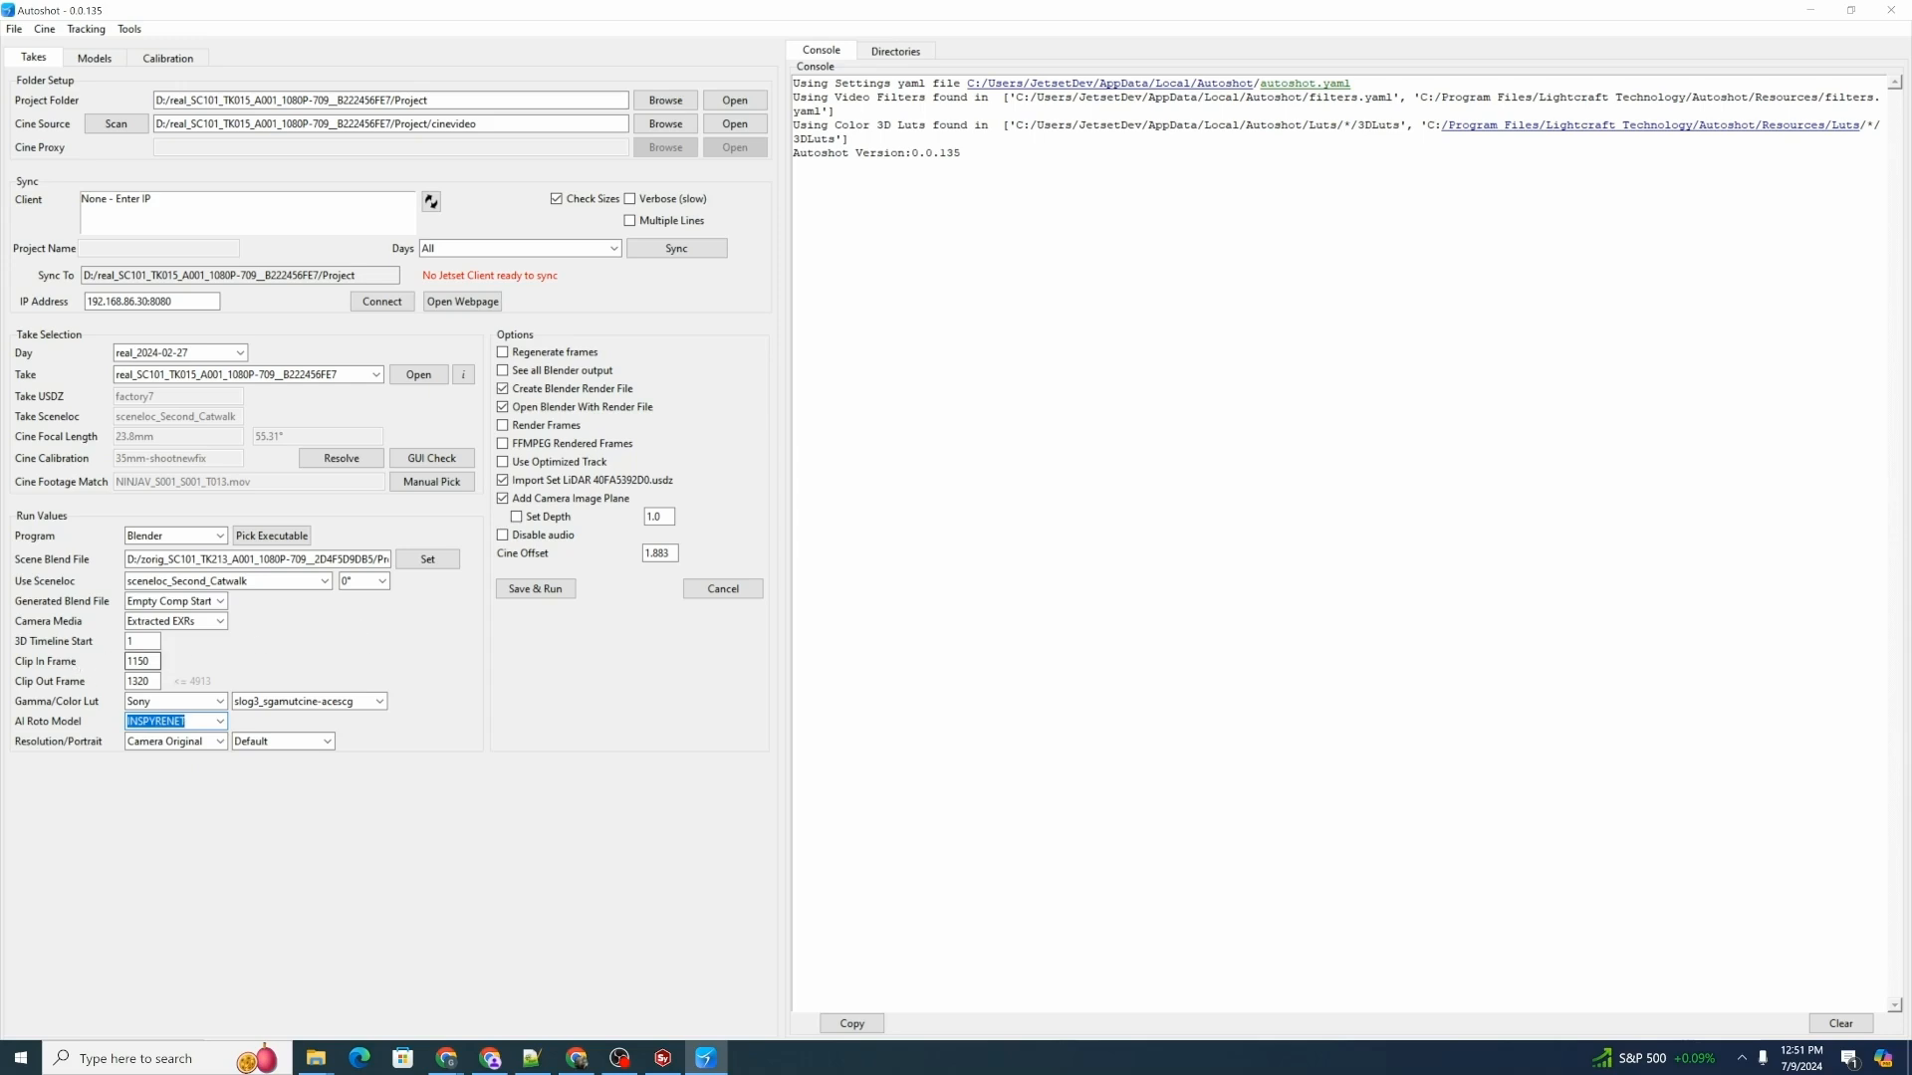
Choose the Sony slog3_sgamutcine-acescg Gamma/Color LUT and save and run the take for Blender.
{"action": "left_click", "coordinate": [148, 661]}
{"action": "left_click", "coordinate": [152, 681]}
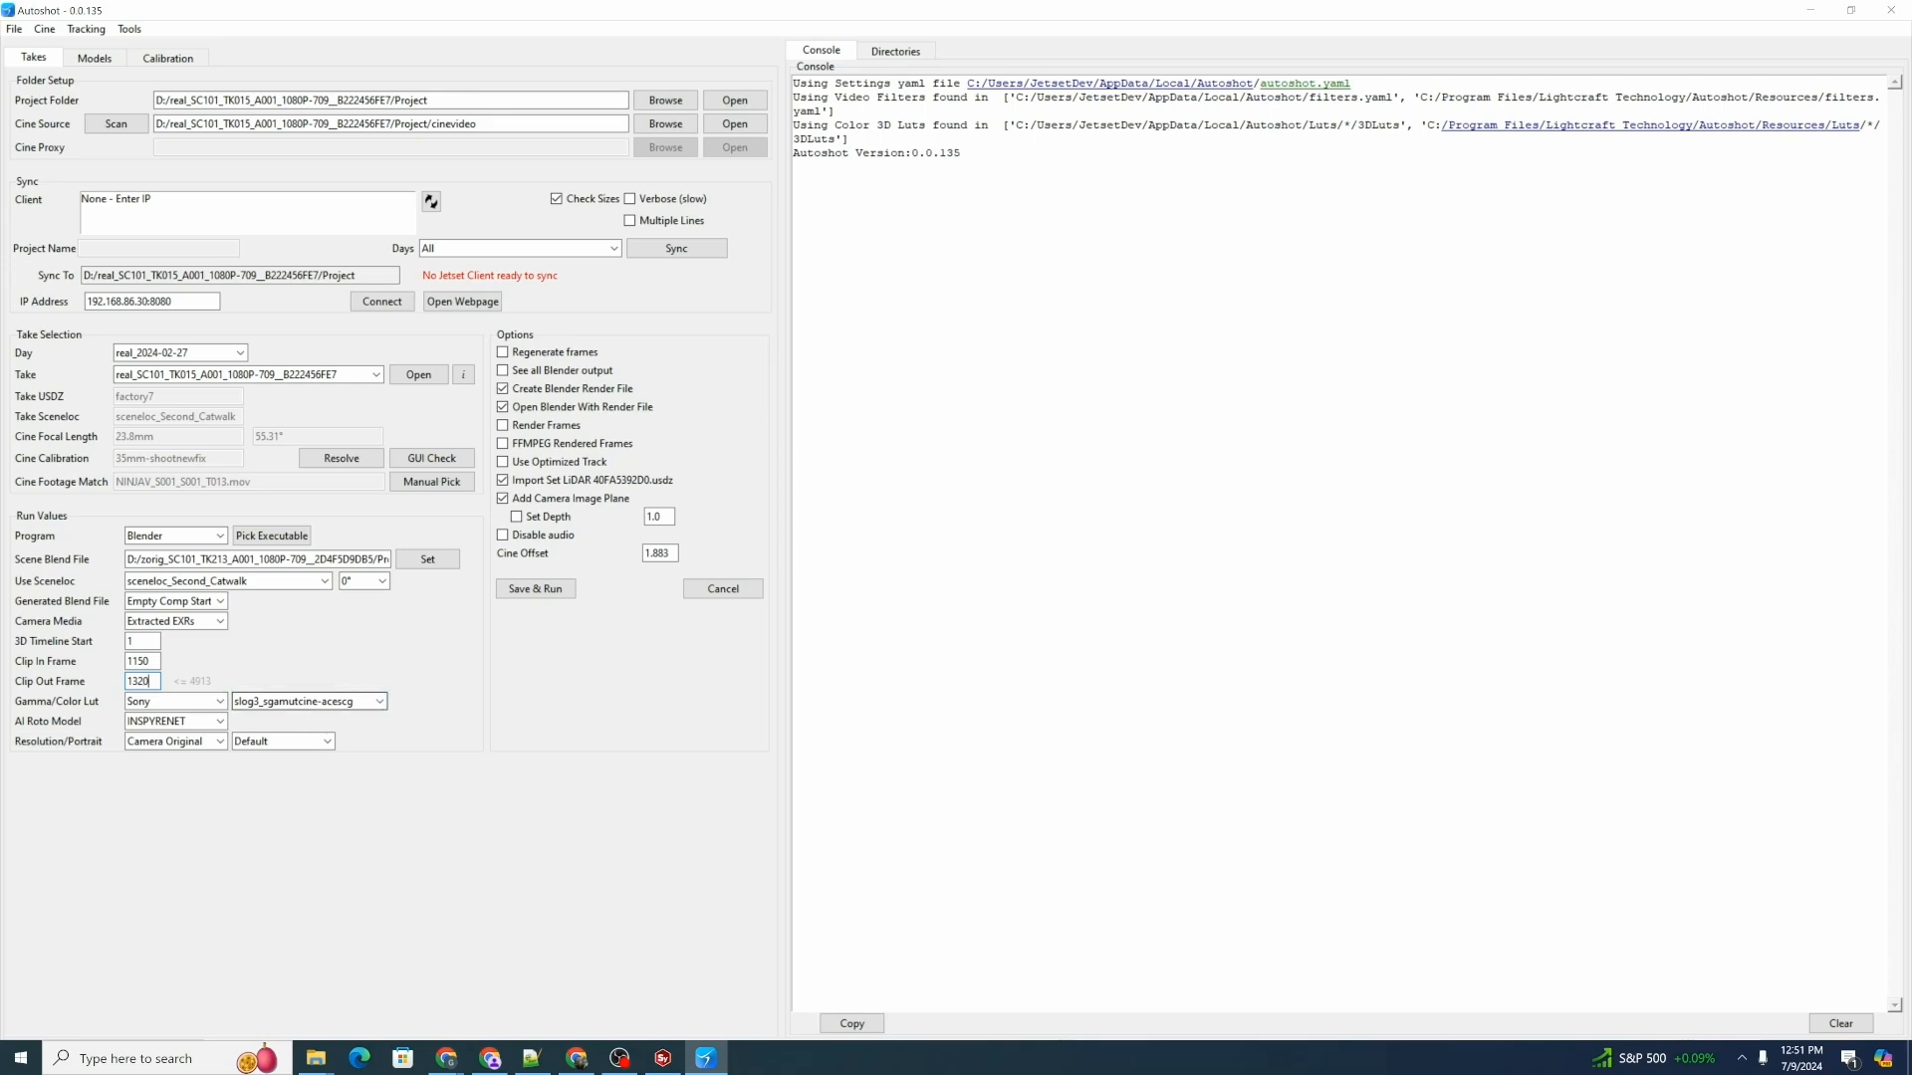
{"action": "left_click", "coordinate": [199, 701]}
{"action": "left_click", "coordinate": [189, 803]}
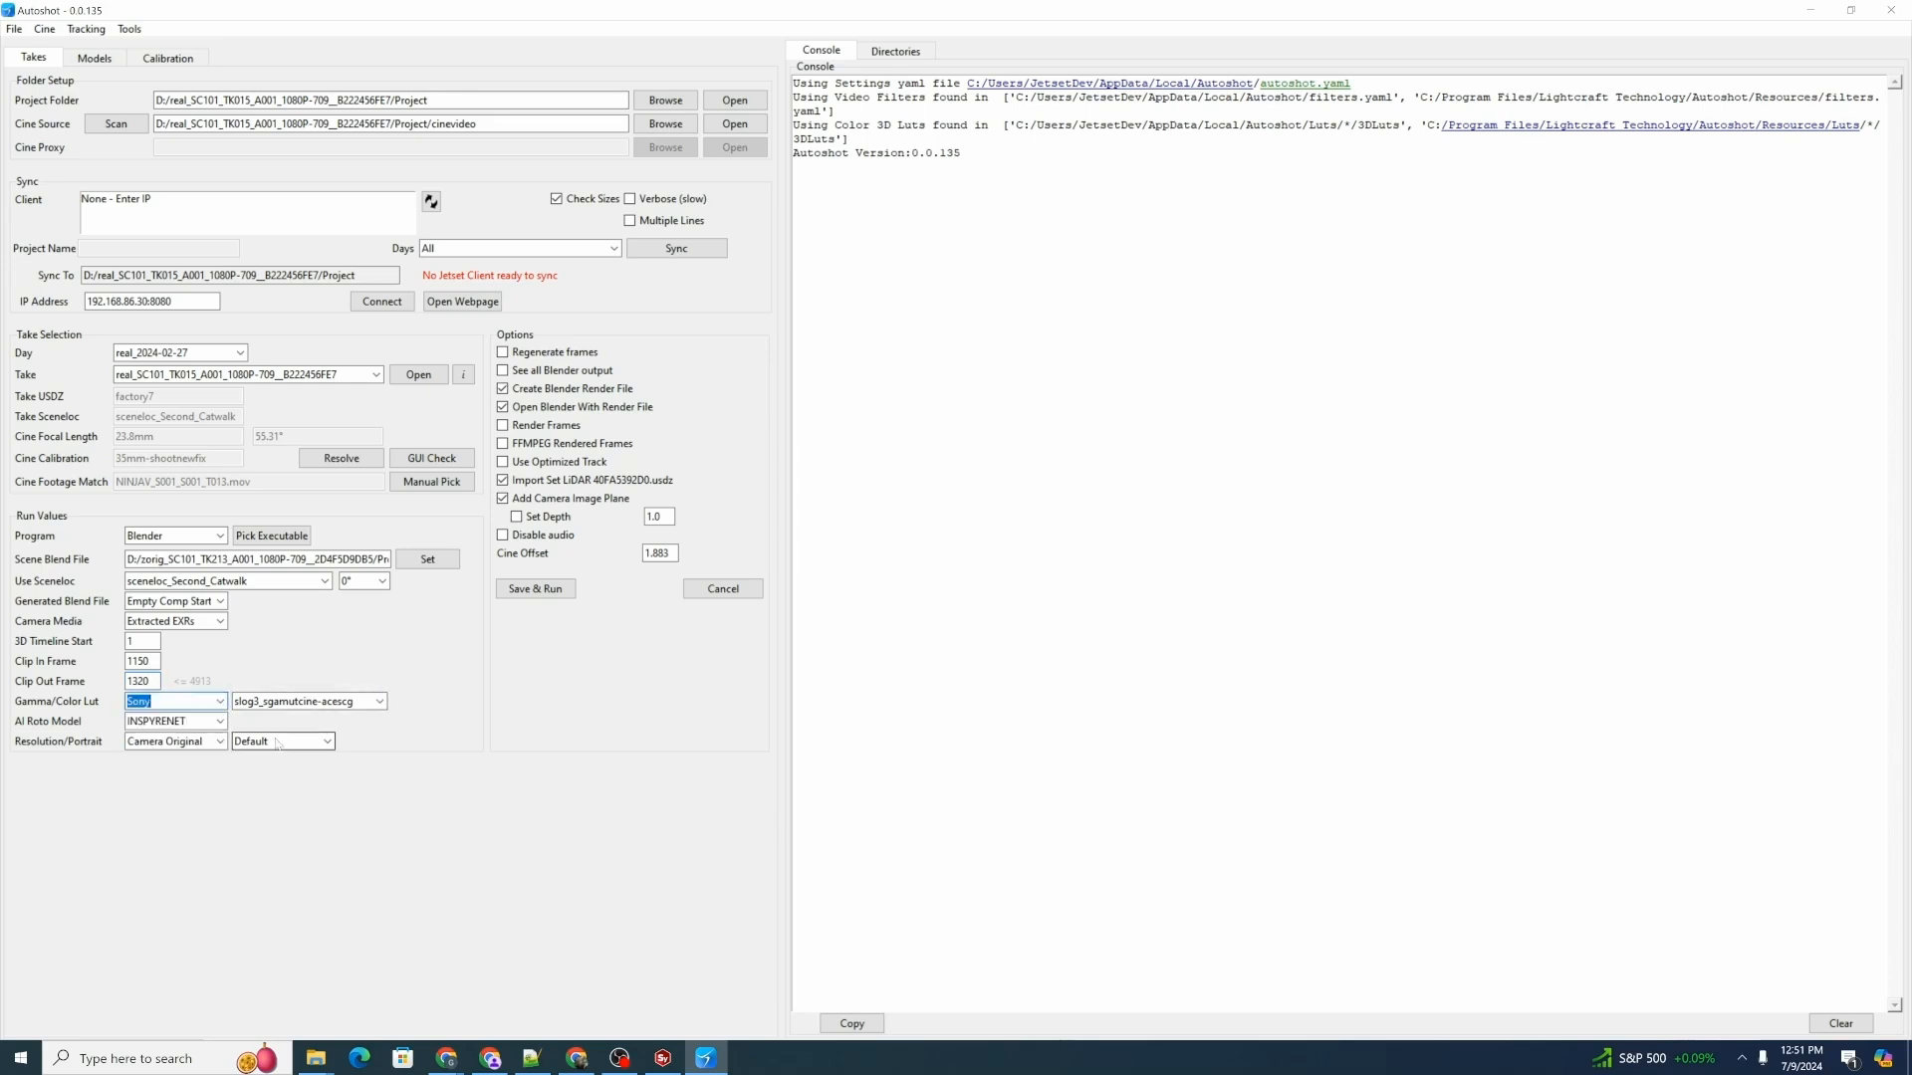
{"action": "left_click", "coordinate": [380, 701]}
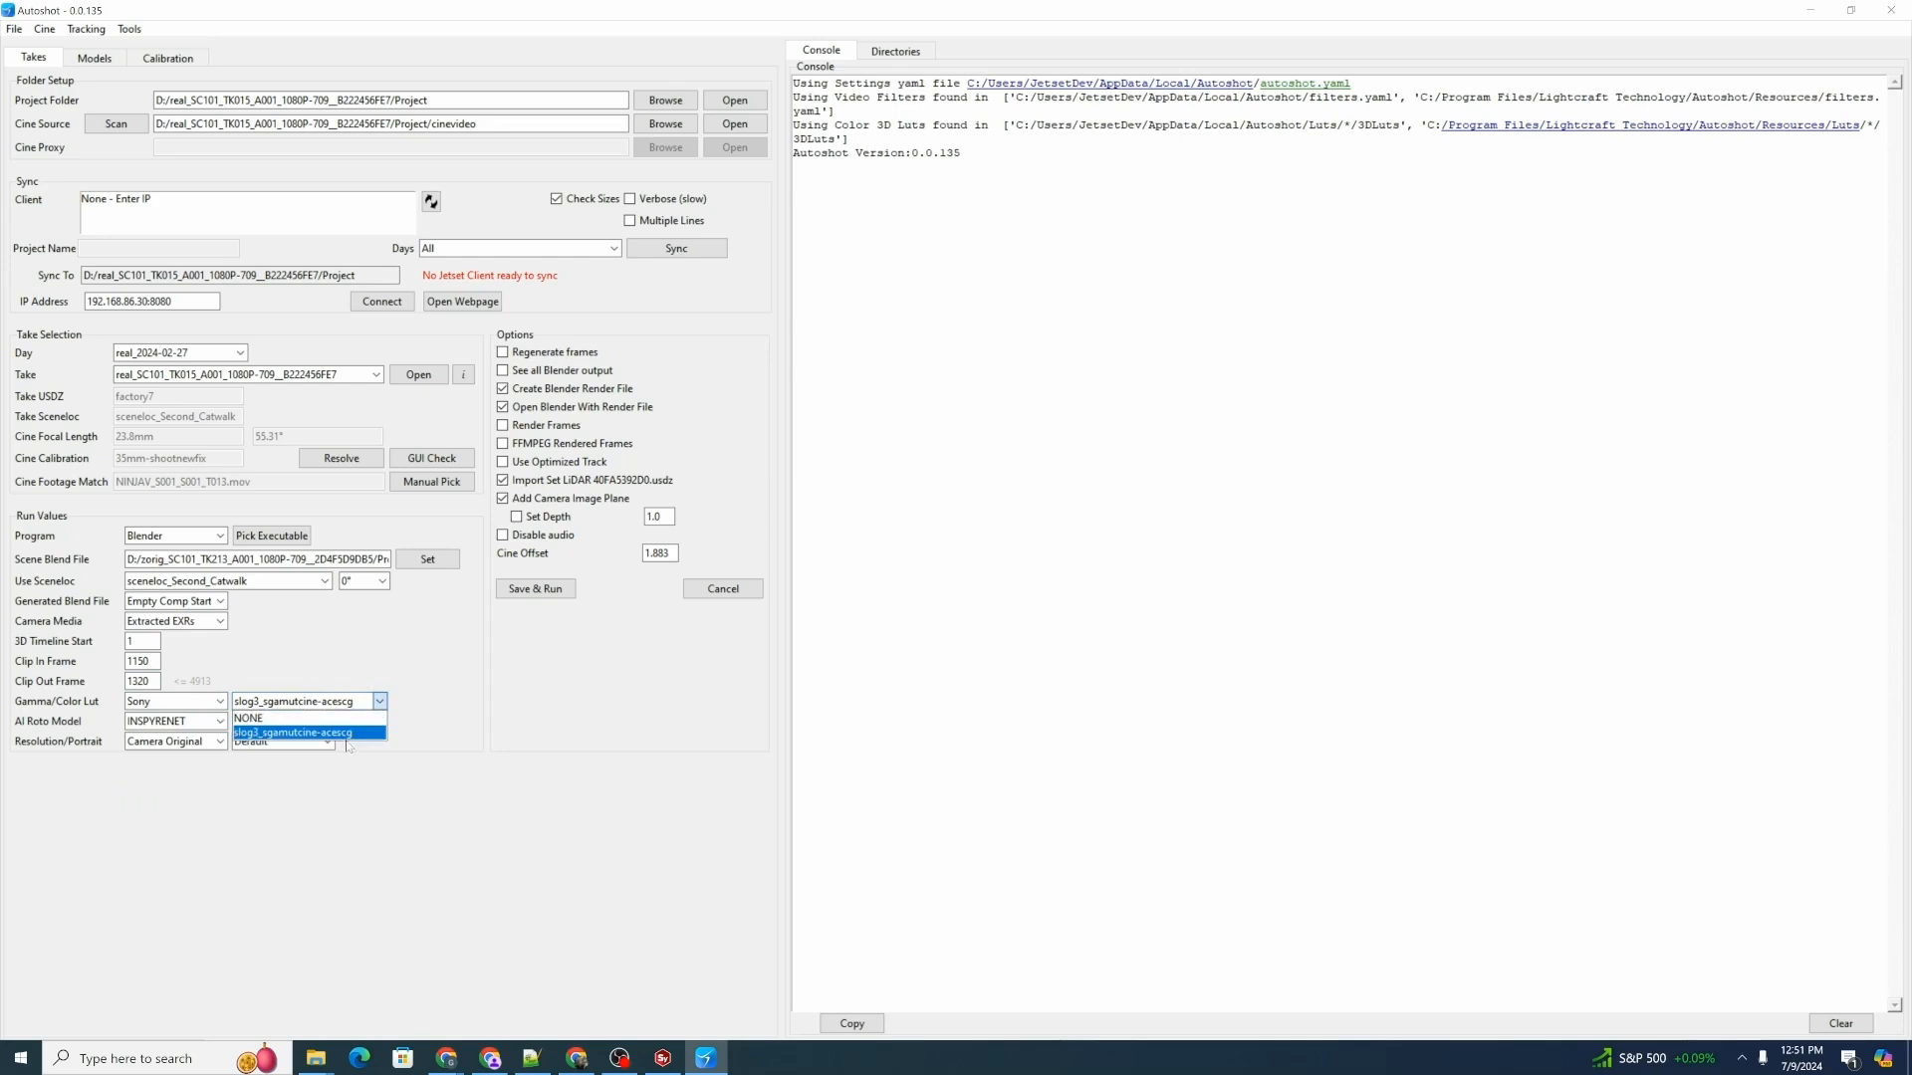
{"action": "left_click", "coordinate": [352, 734]}
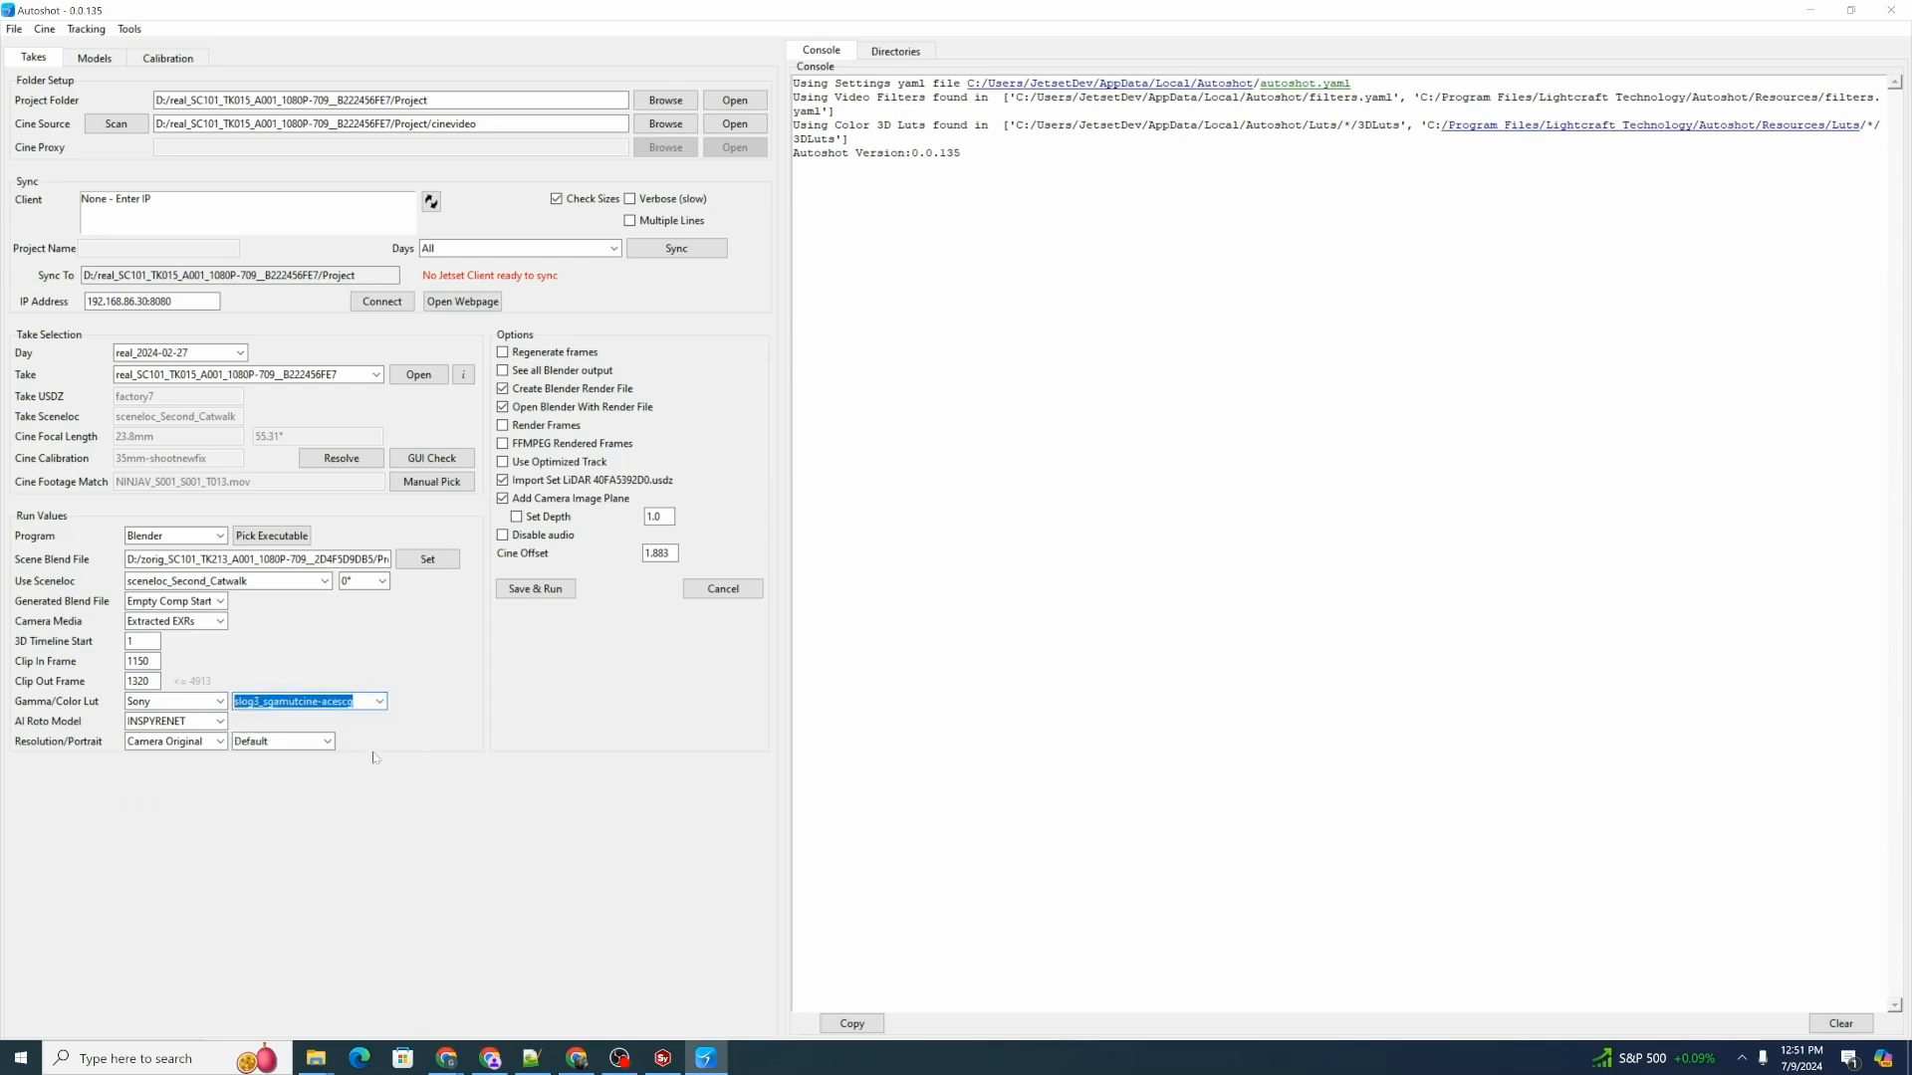
{"action": "left_click", "coordinate": [333, 701]}
{"action": "left_click", "coordinate": [534, 589]}
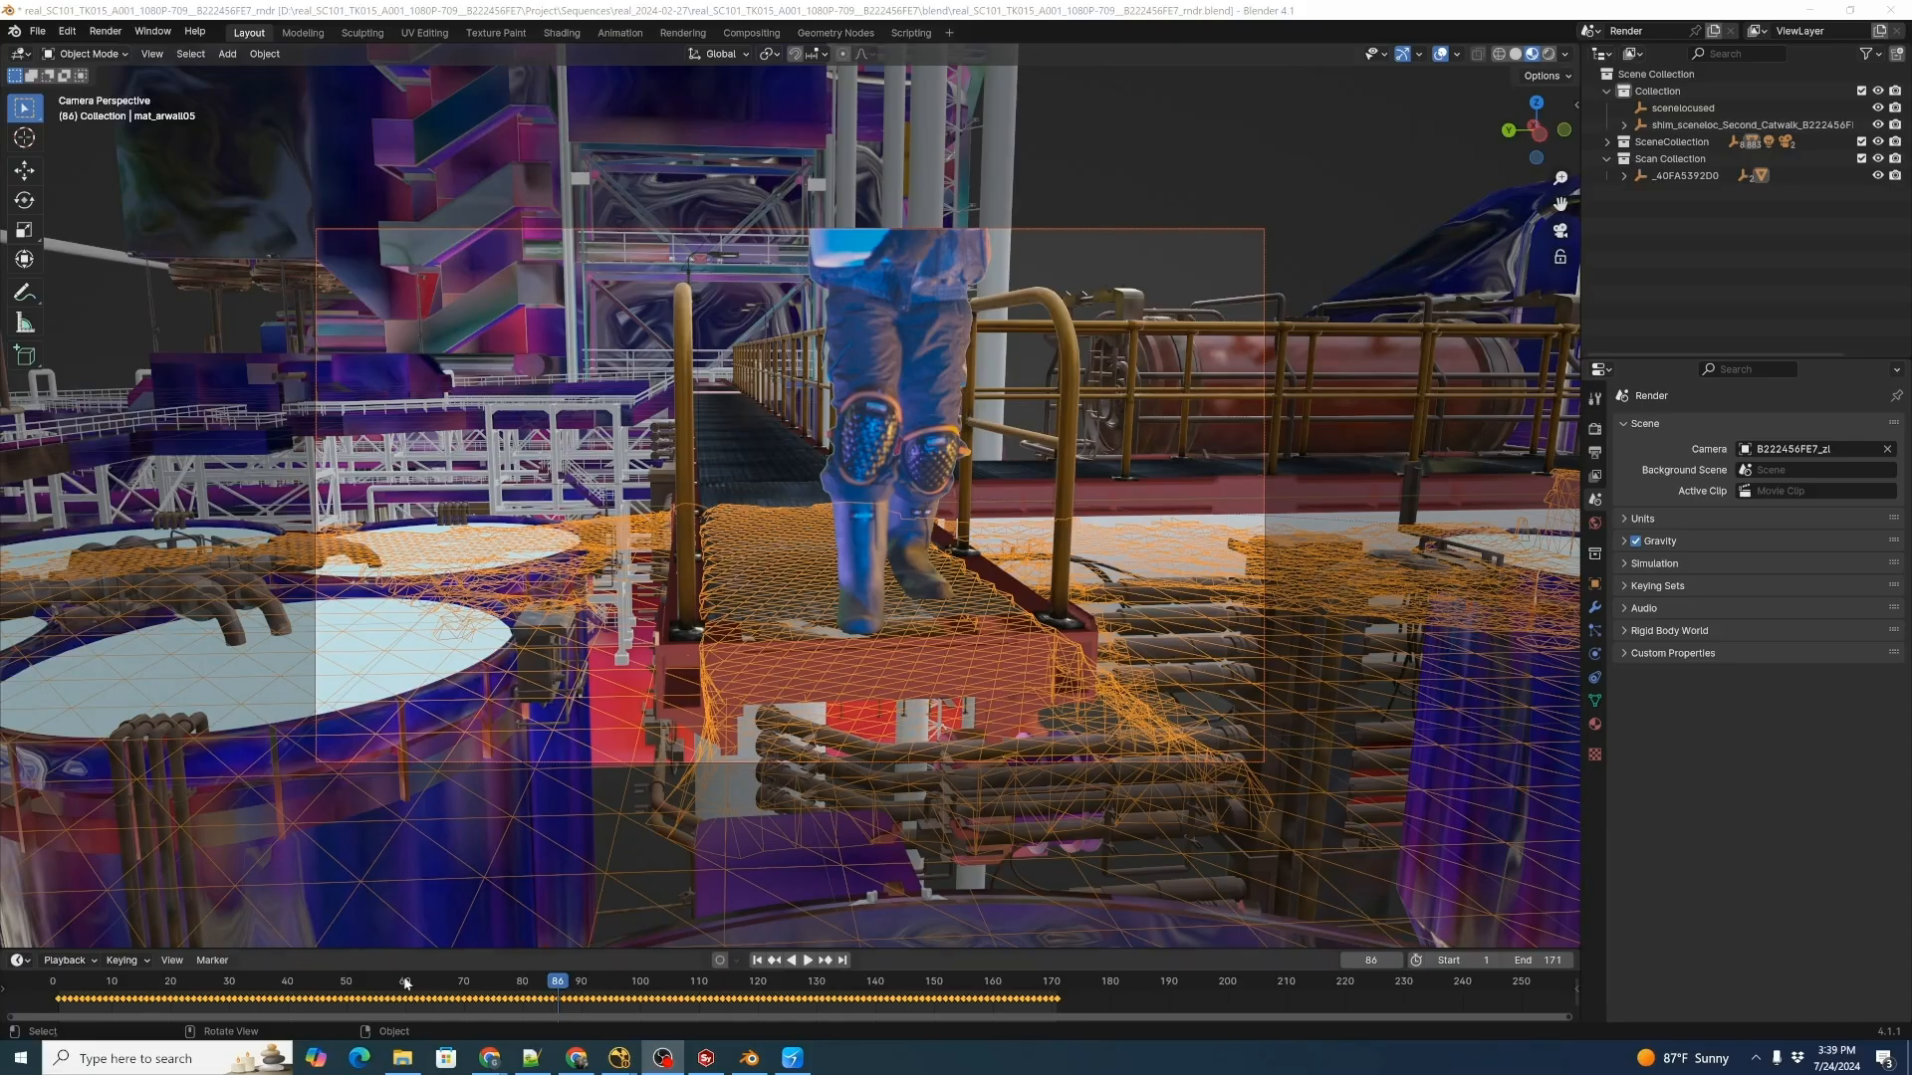
Play and scrub the shot in the Blender timeline to examine the tracked camera and rotoscoped actor, ending at frame 86.
{"action": "left_click", "coordinate": [261, 984]}
{"action": "left_click", "coordinate": [233, 983]}
{"action": "key", "text": "space"}
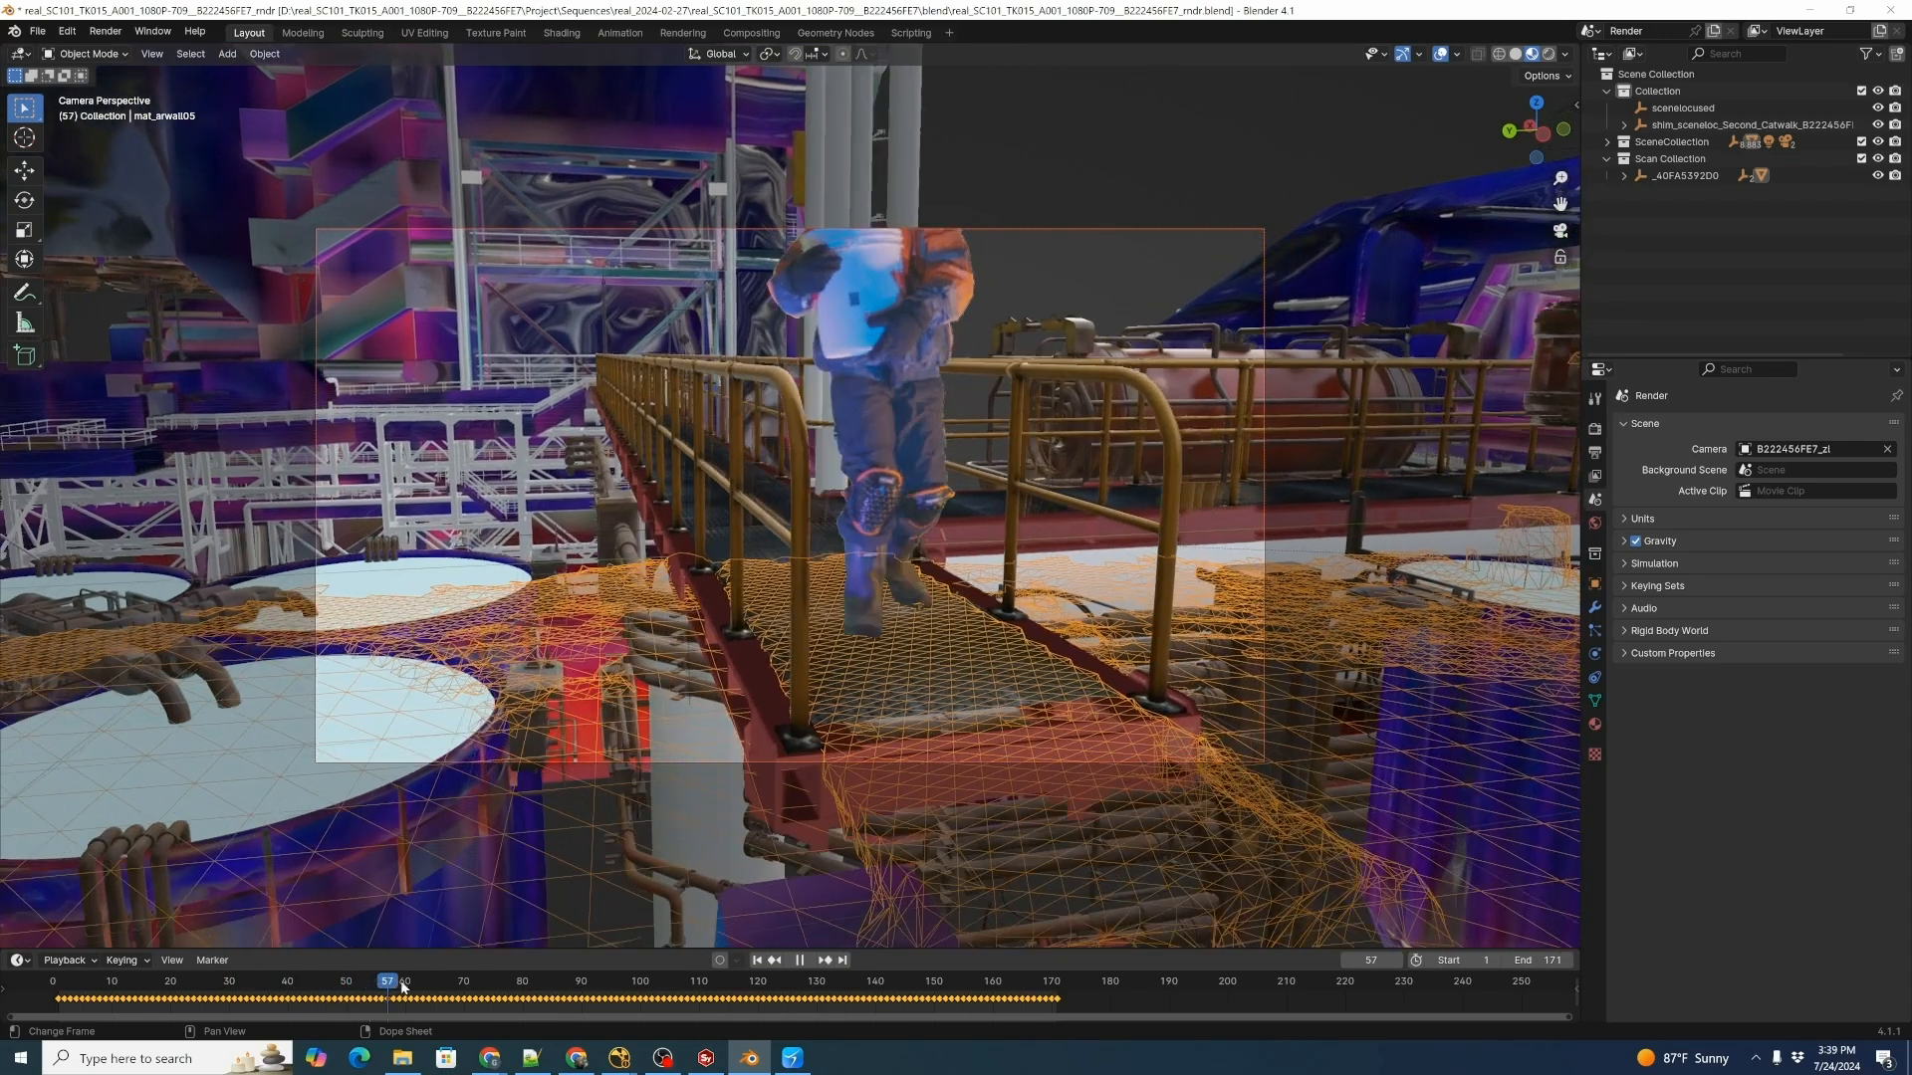
{"action": "left_click_drag", "start_coordinate": [460, 982], "coordinate": [470, 991]}
{"action": "key", "text": "space"}
{"action": "left_click_drag", "start_coordinate": [504, 979], "coordinate": [561, 988]}
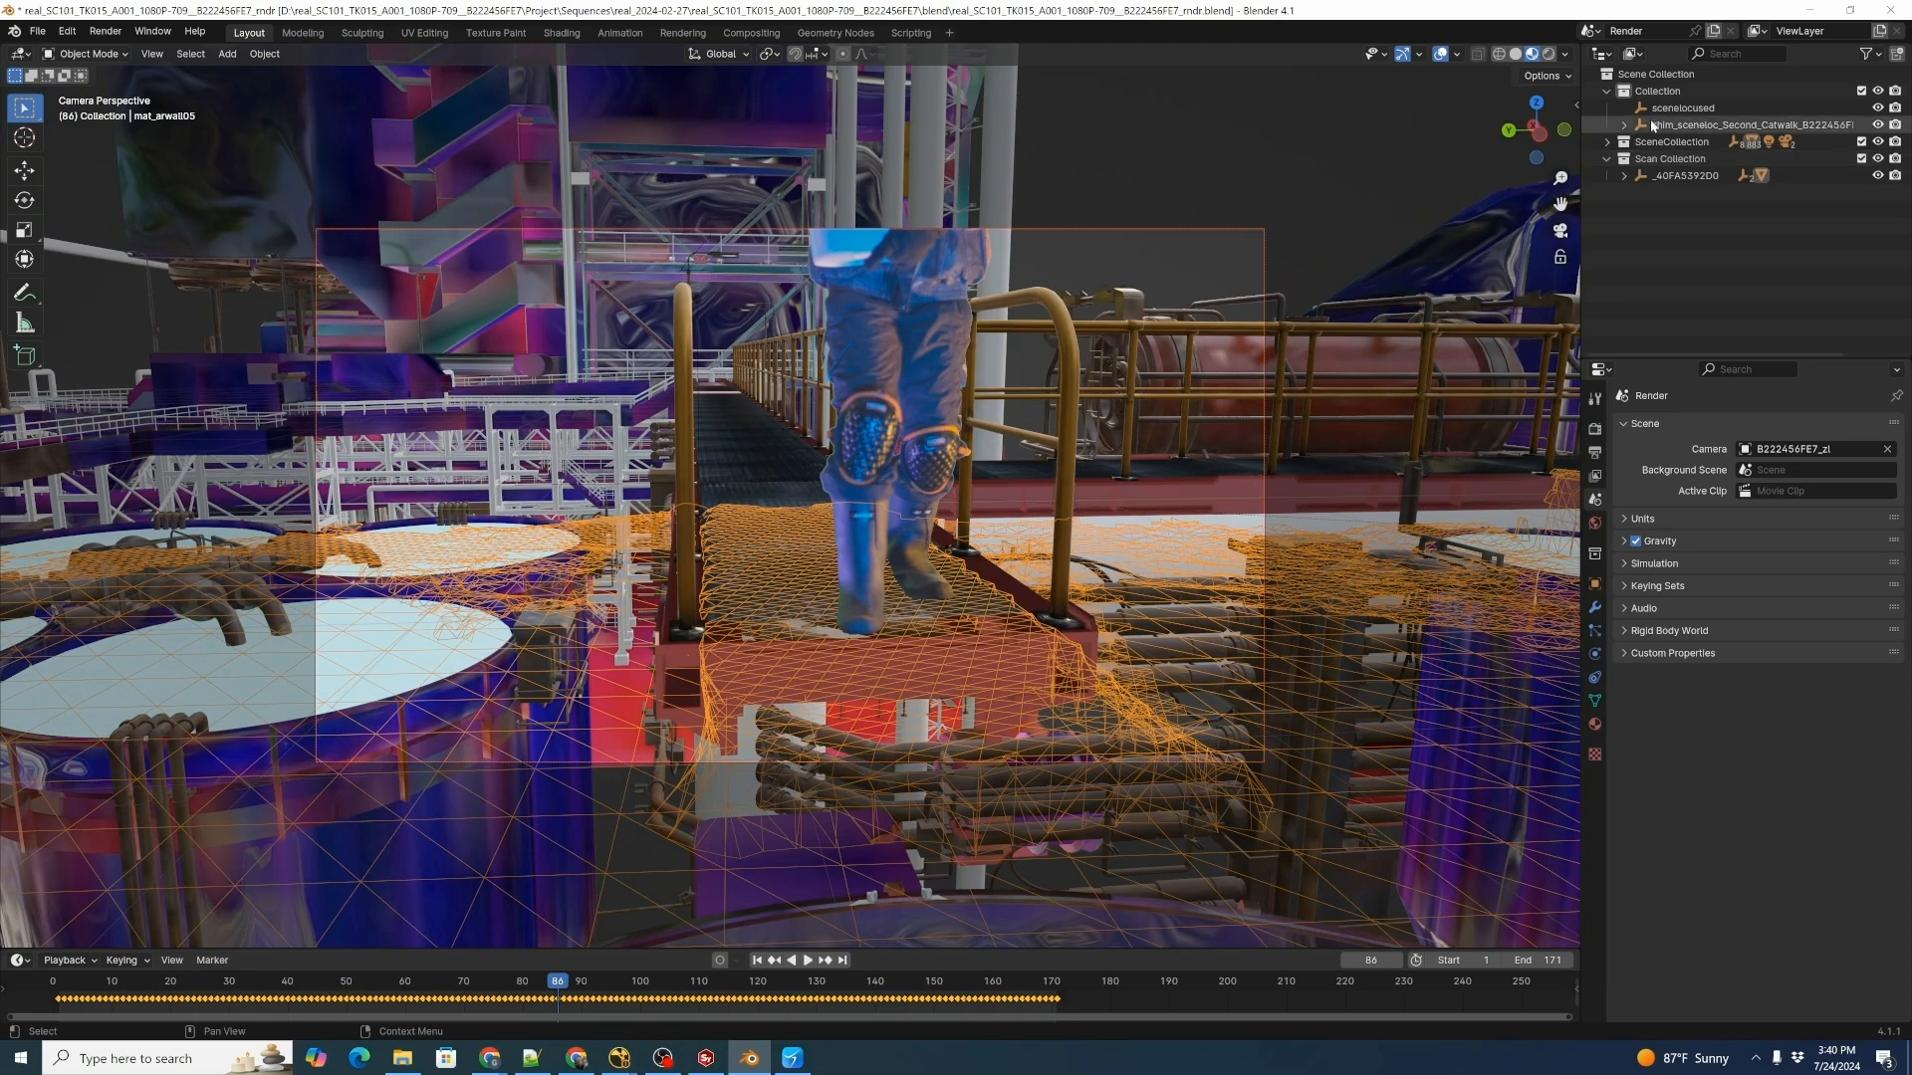
Clear the object selection in the Blender scene and save the file.
{"action": "left_click", "coordinate": [1669, 233]}
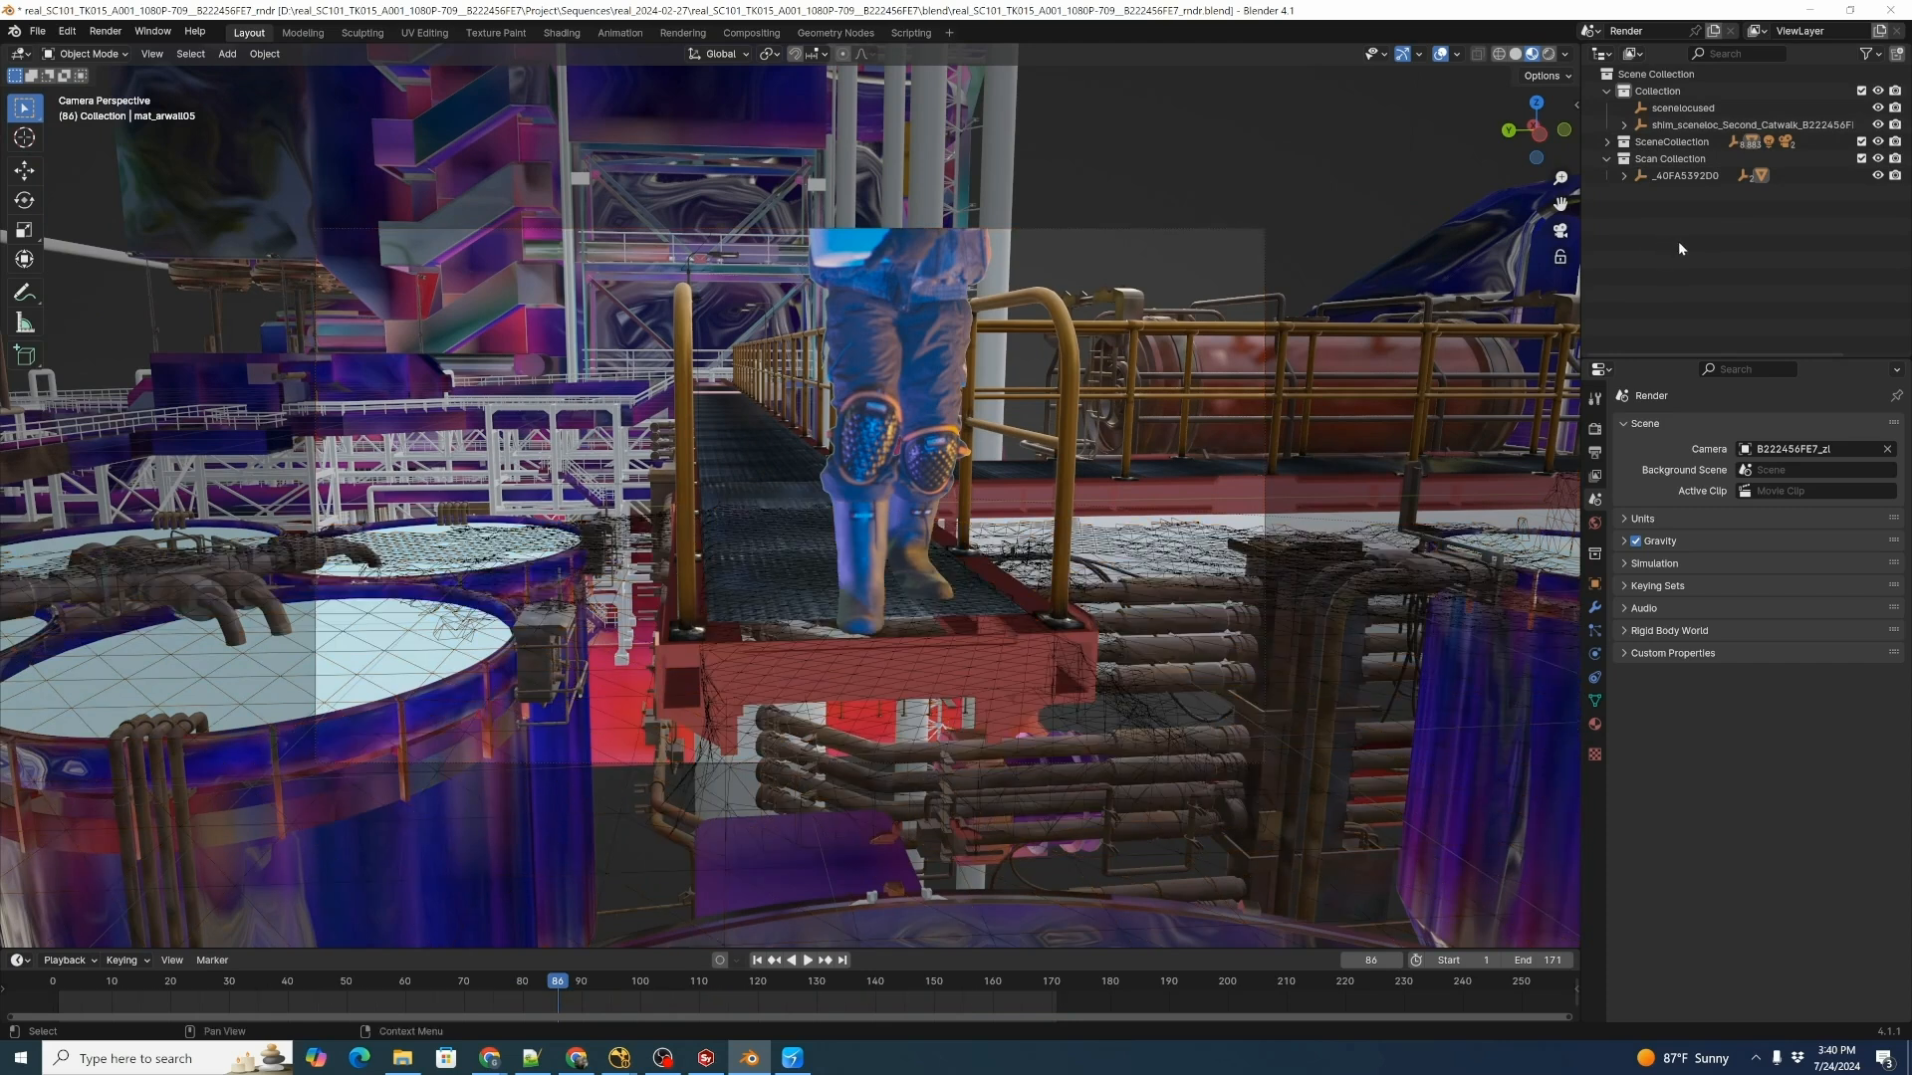
{"action": "key", "text": "ctrl+s"}
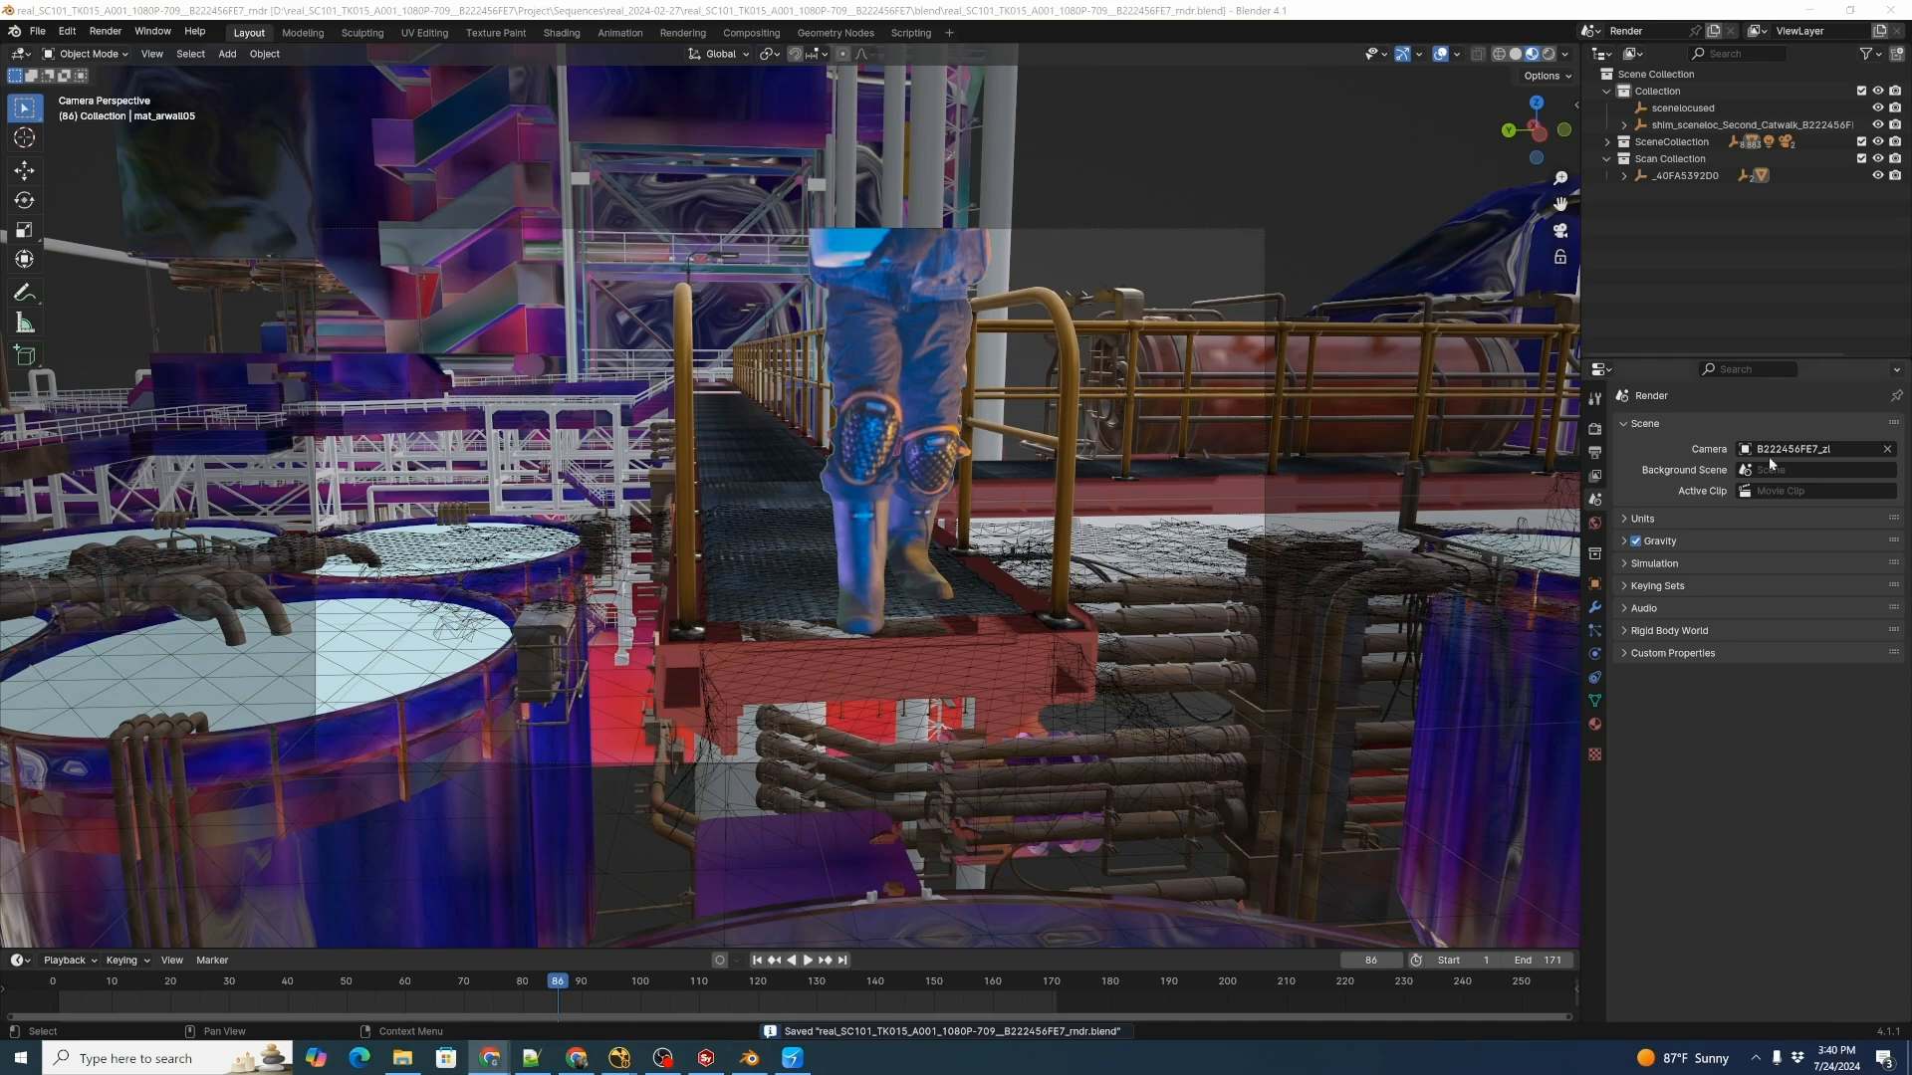
Switch to Autoshot and set the take's target program to Others.
{"action": "left_click", "coordinate": [792, 1057]}
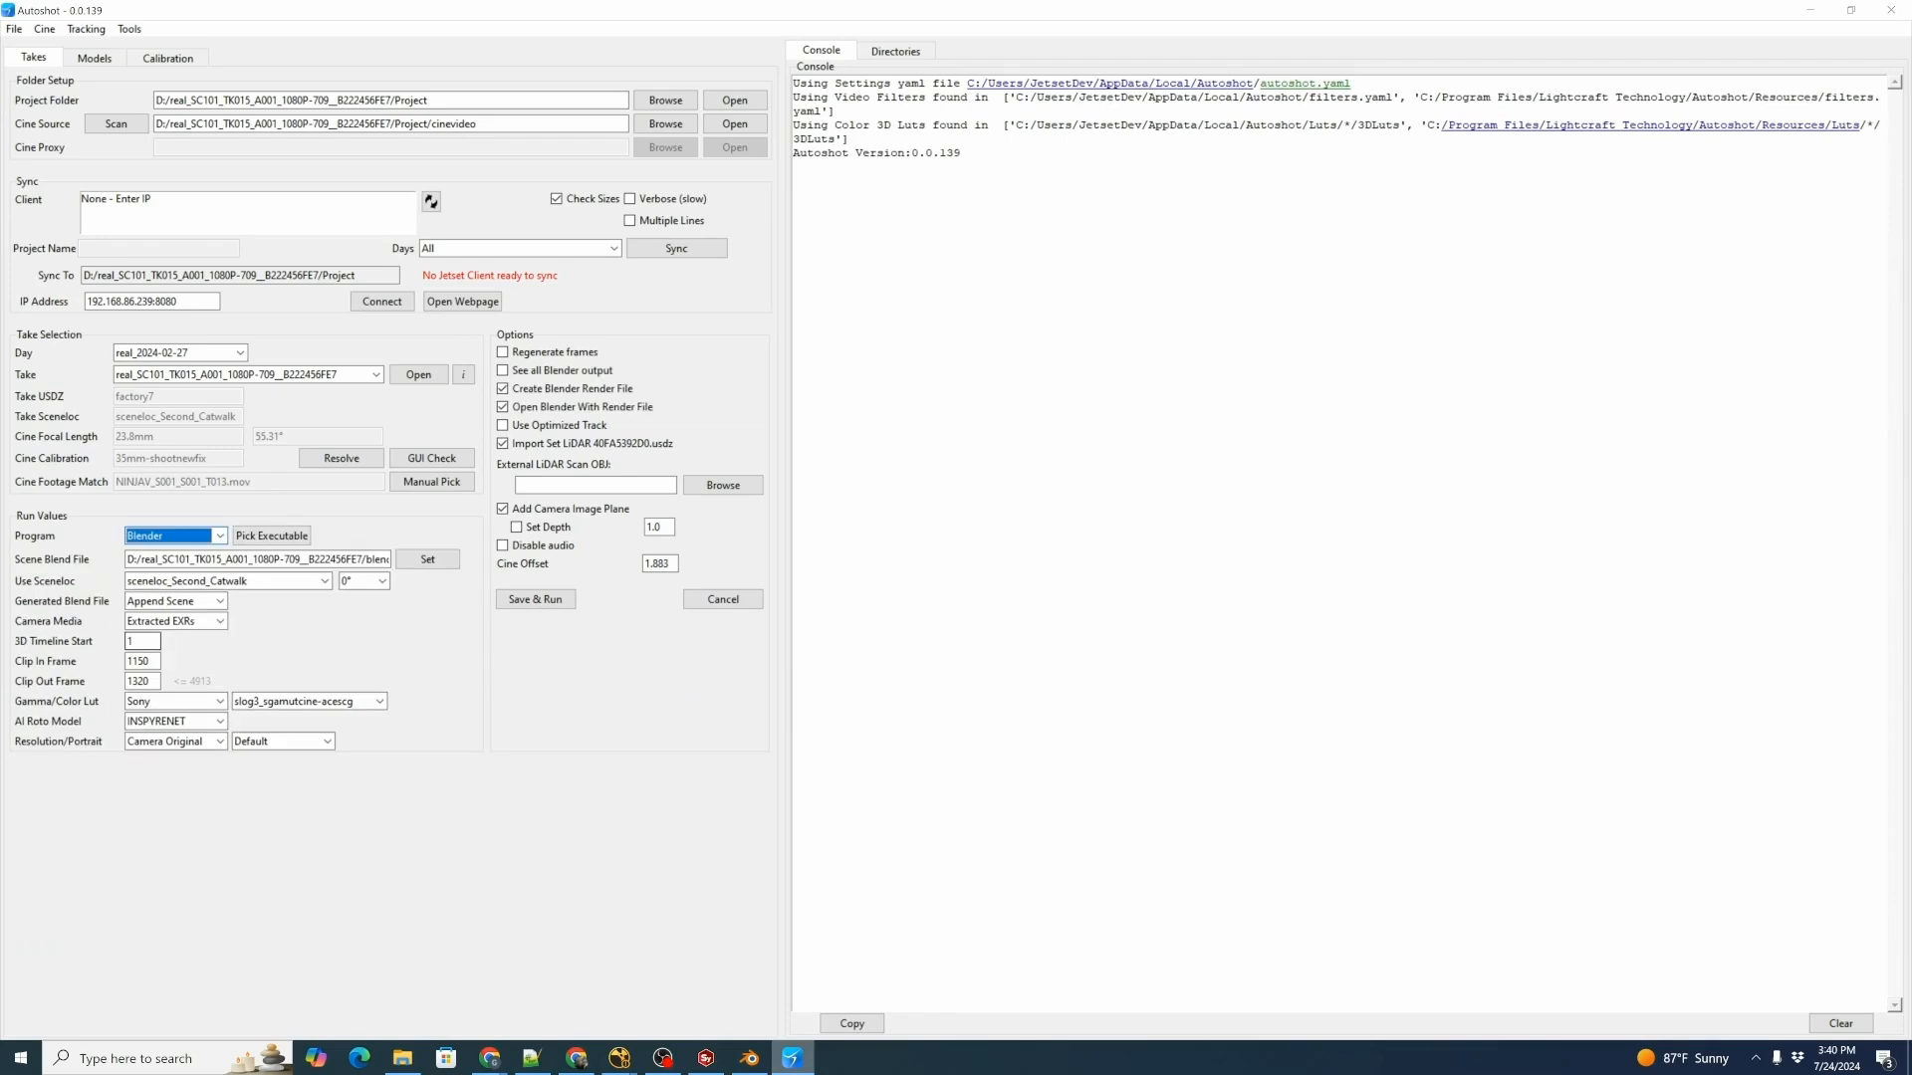
{"action": "left_click", "coordinate": [221, 536]}
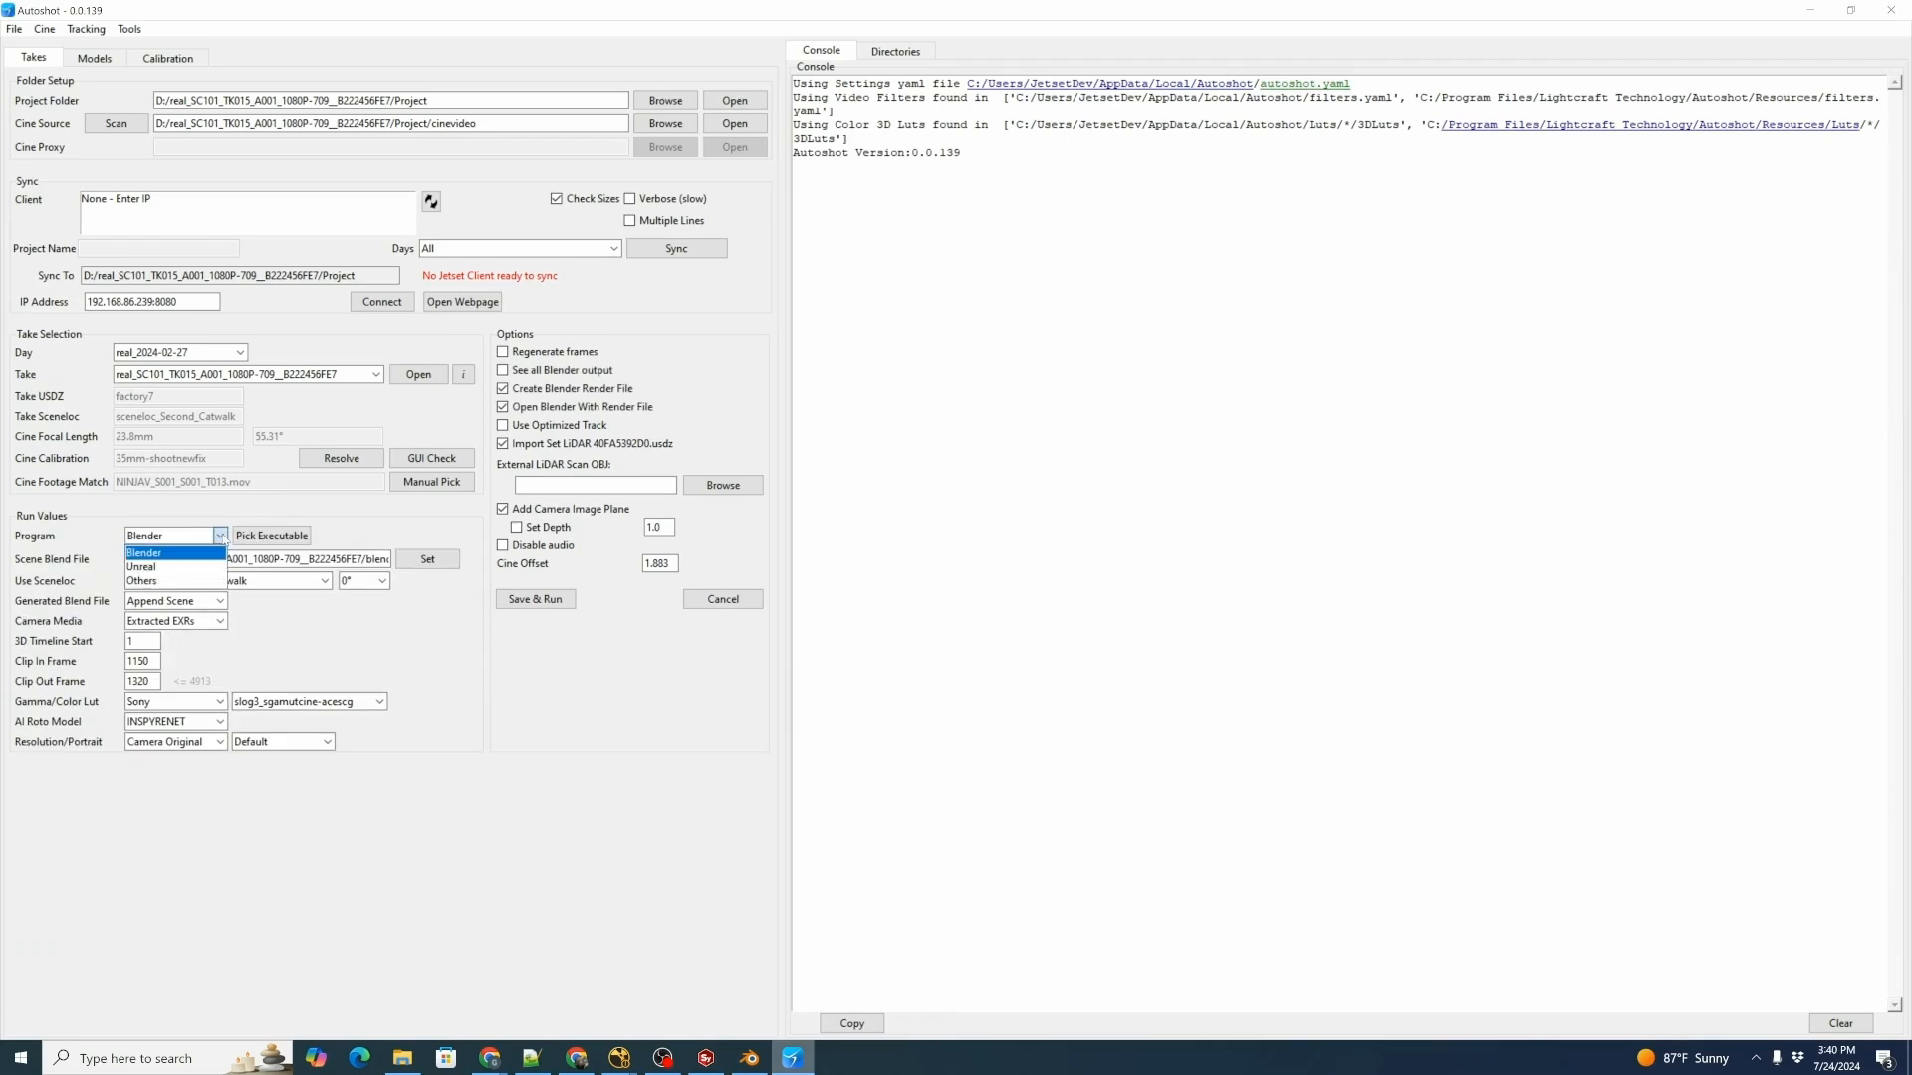
{"action": "left_click", "coordinate": [203, 582]}
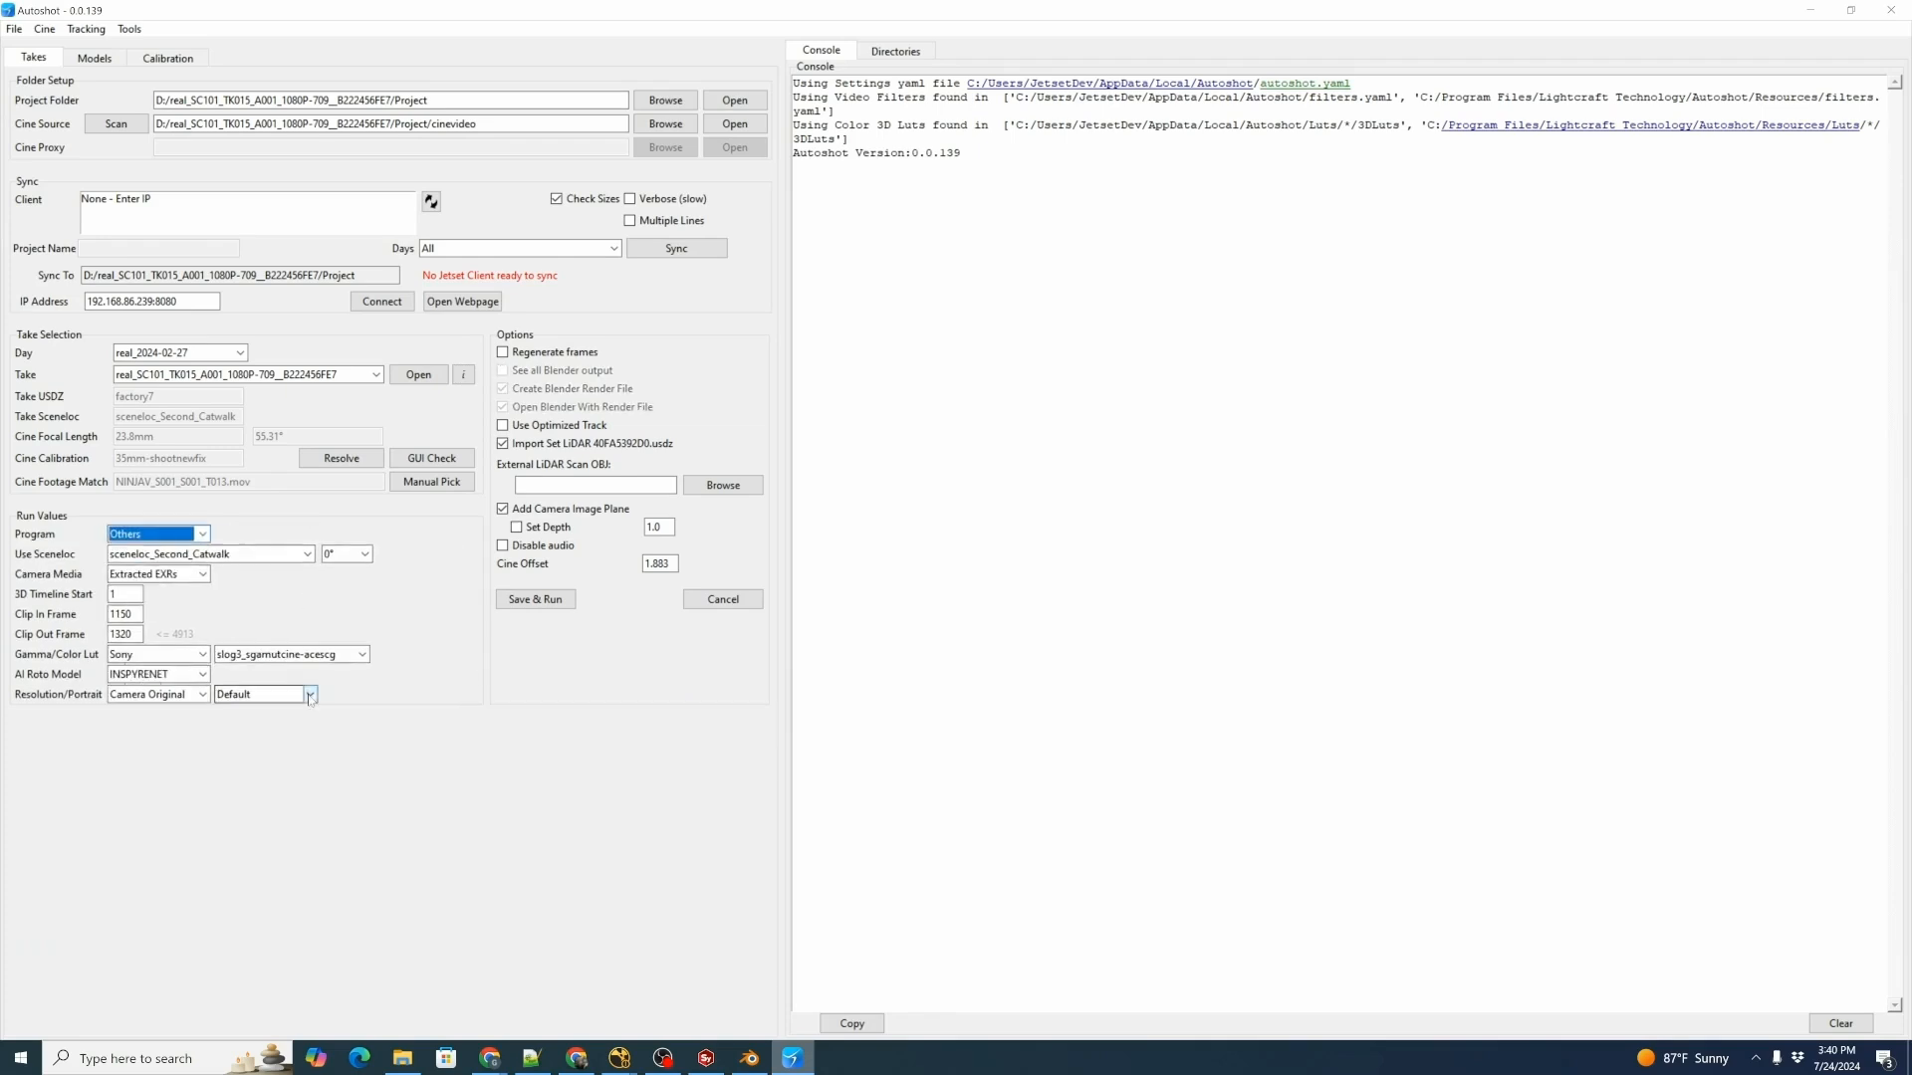
Save and run the take for other programs and copy the path of the exported SynthEyes script's folder.
{"action": "left_click", "coordinate": [534, 600]}
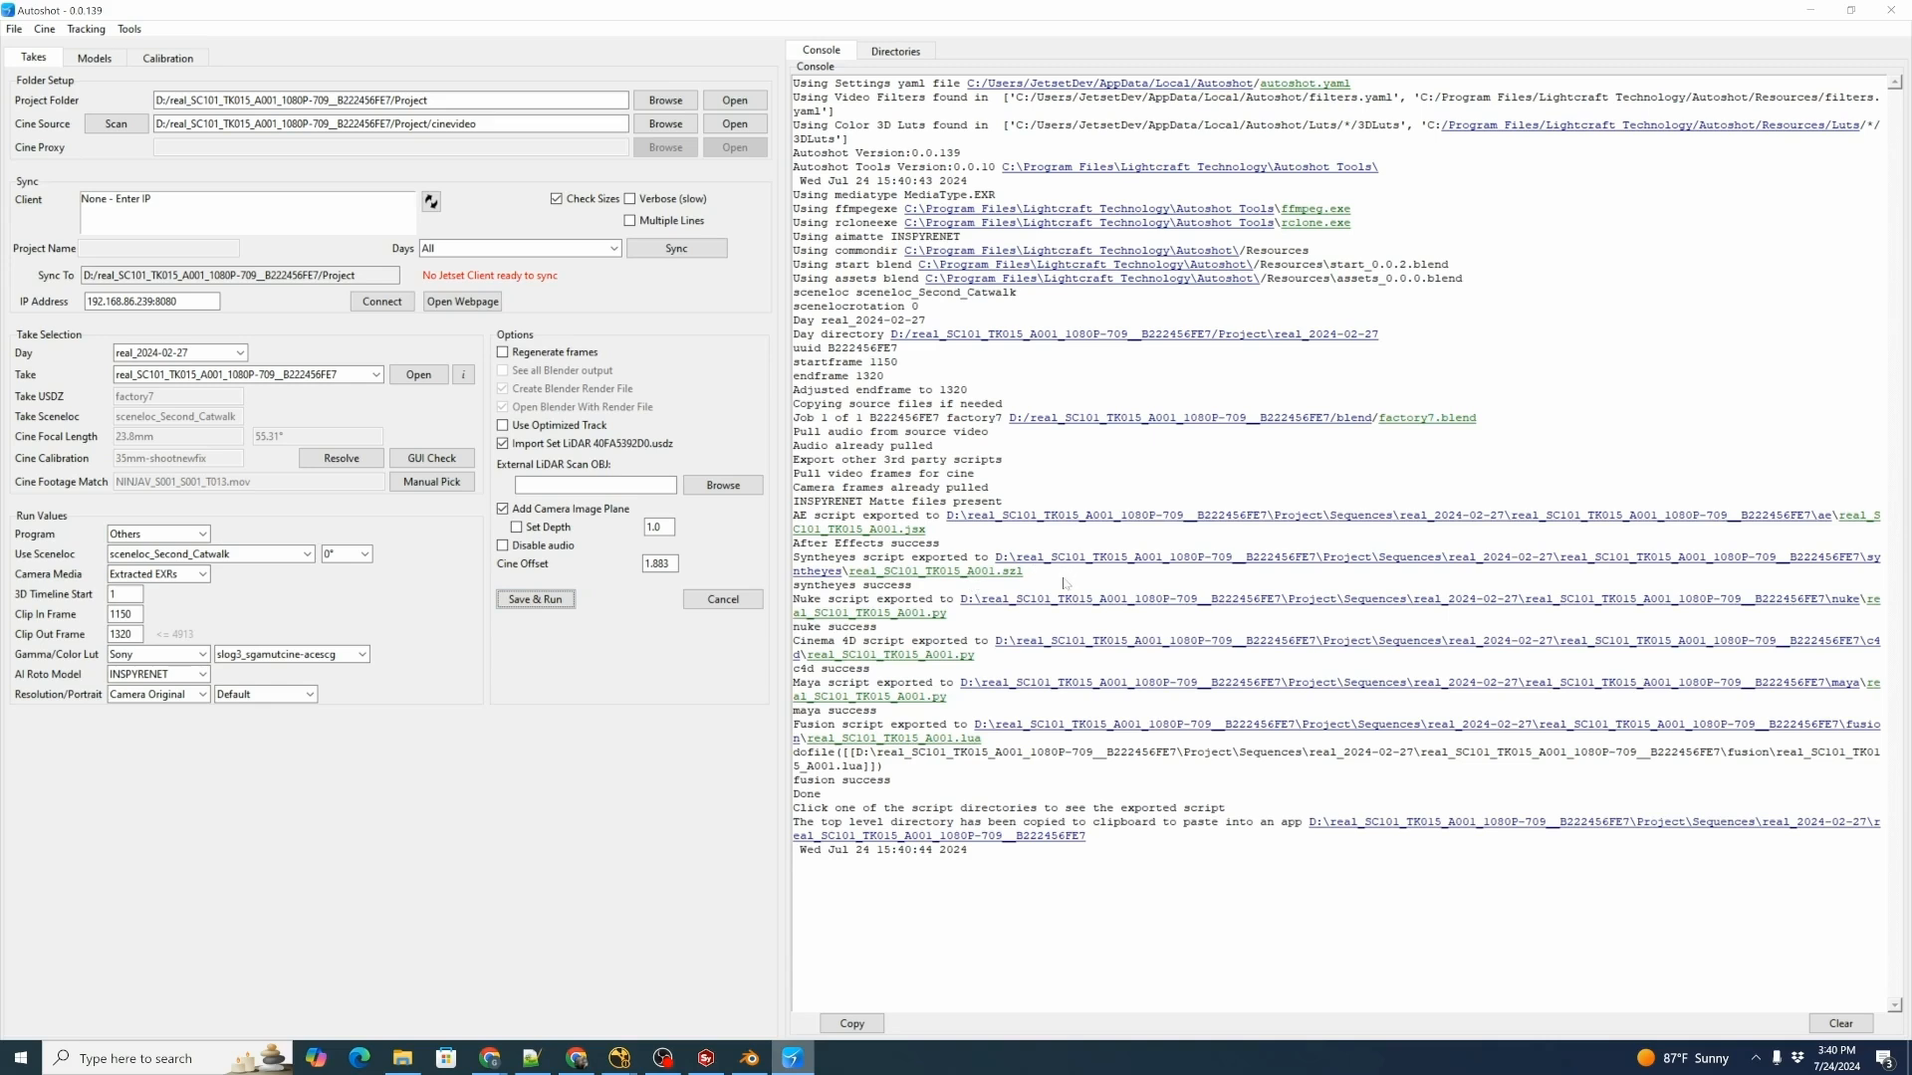
{"action": "left_click", "coordinate": [1012, 645]}
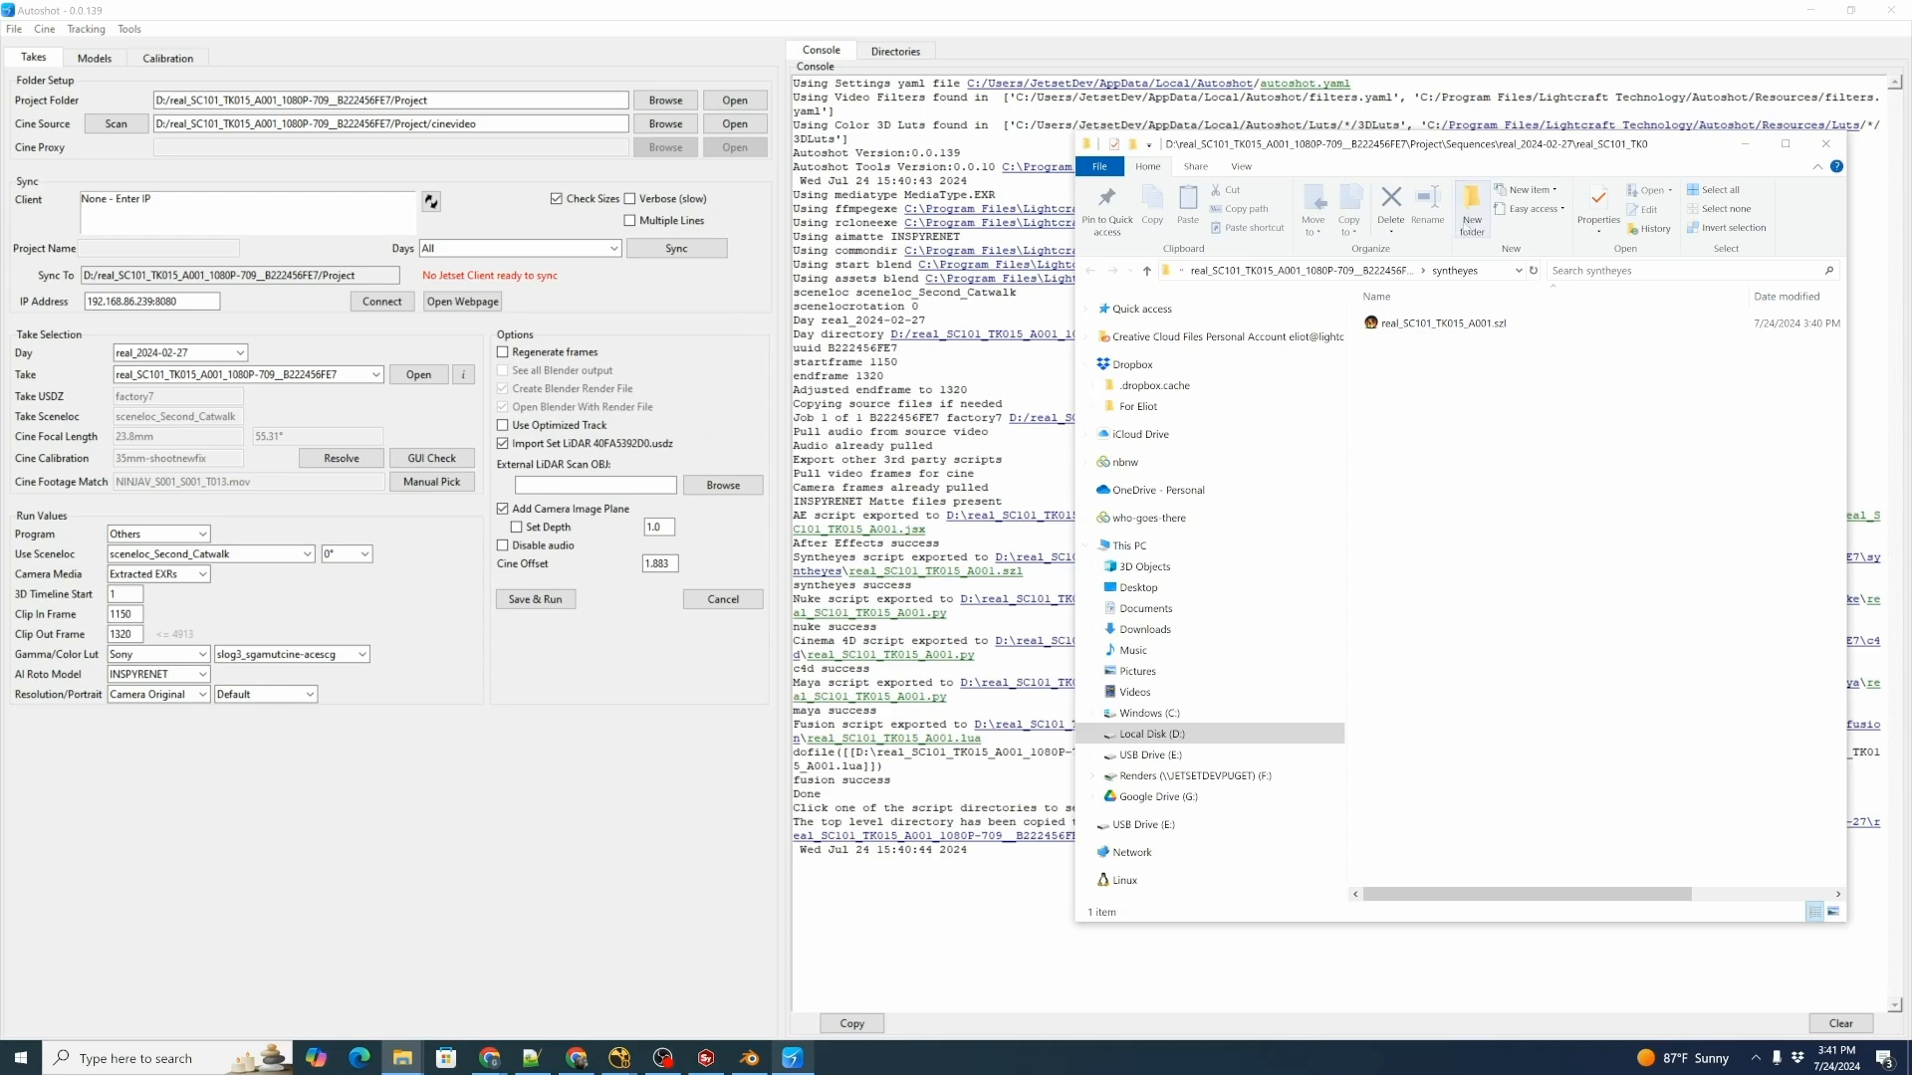
{"action": "left_click", "coordinate": [1491, 270]}
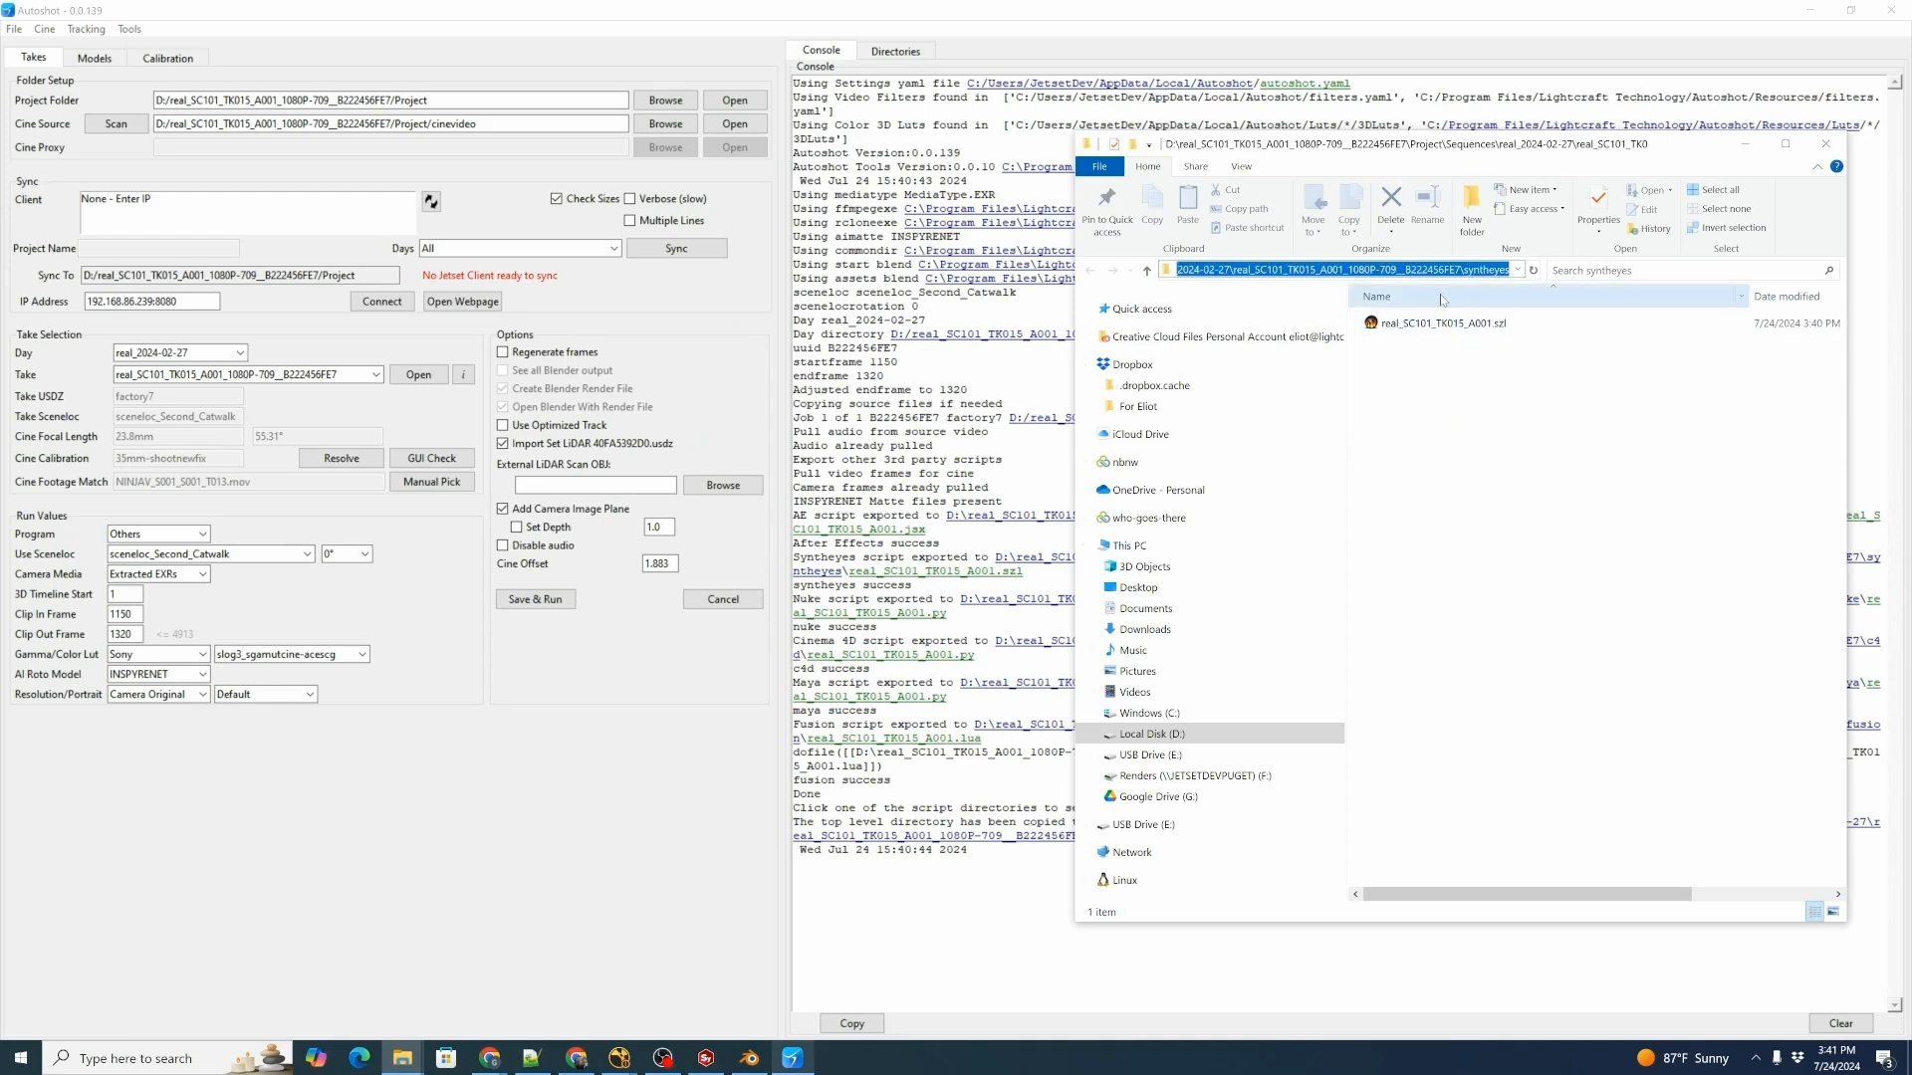
Switch to SynthEyes and run the script real_SC101_TK015_A001.szl from the take's syntheyes folder.
{"action": "left_click", "coordinate": [706, 1057]}
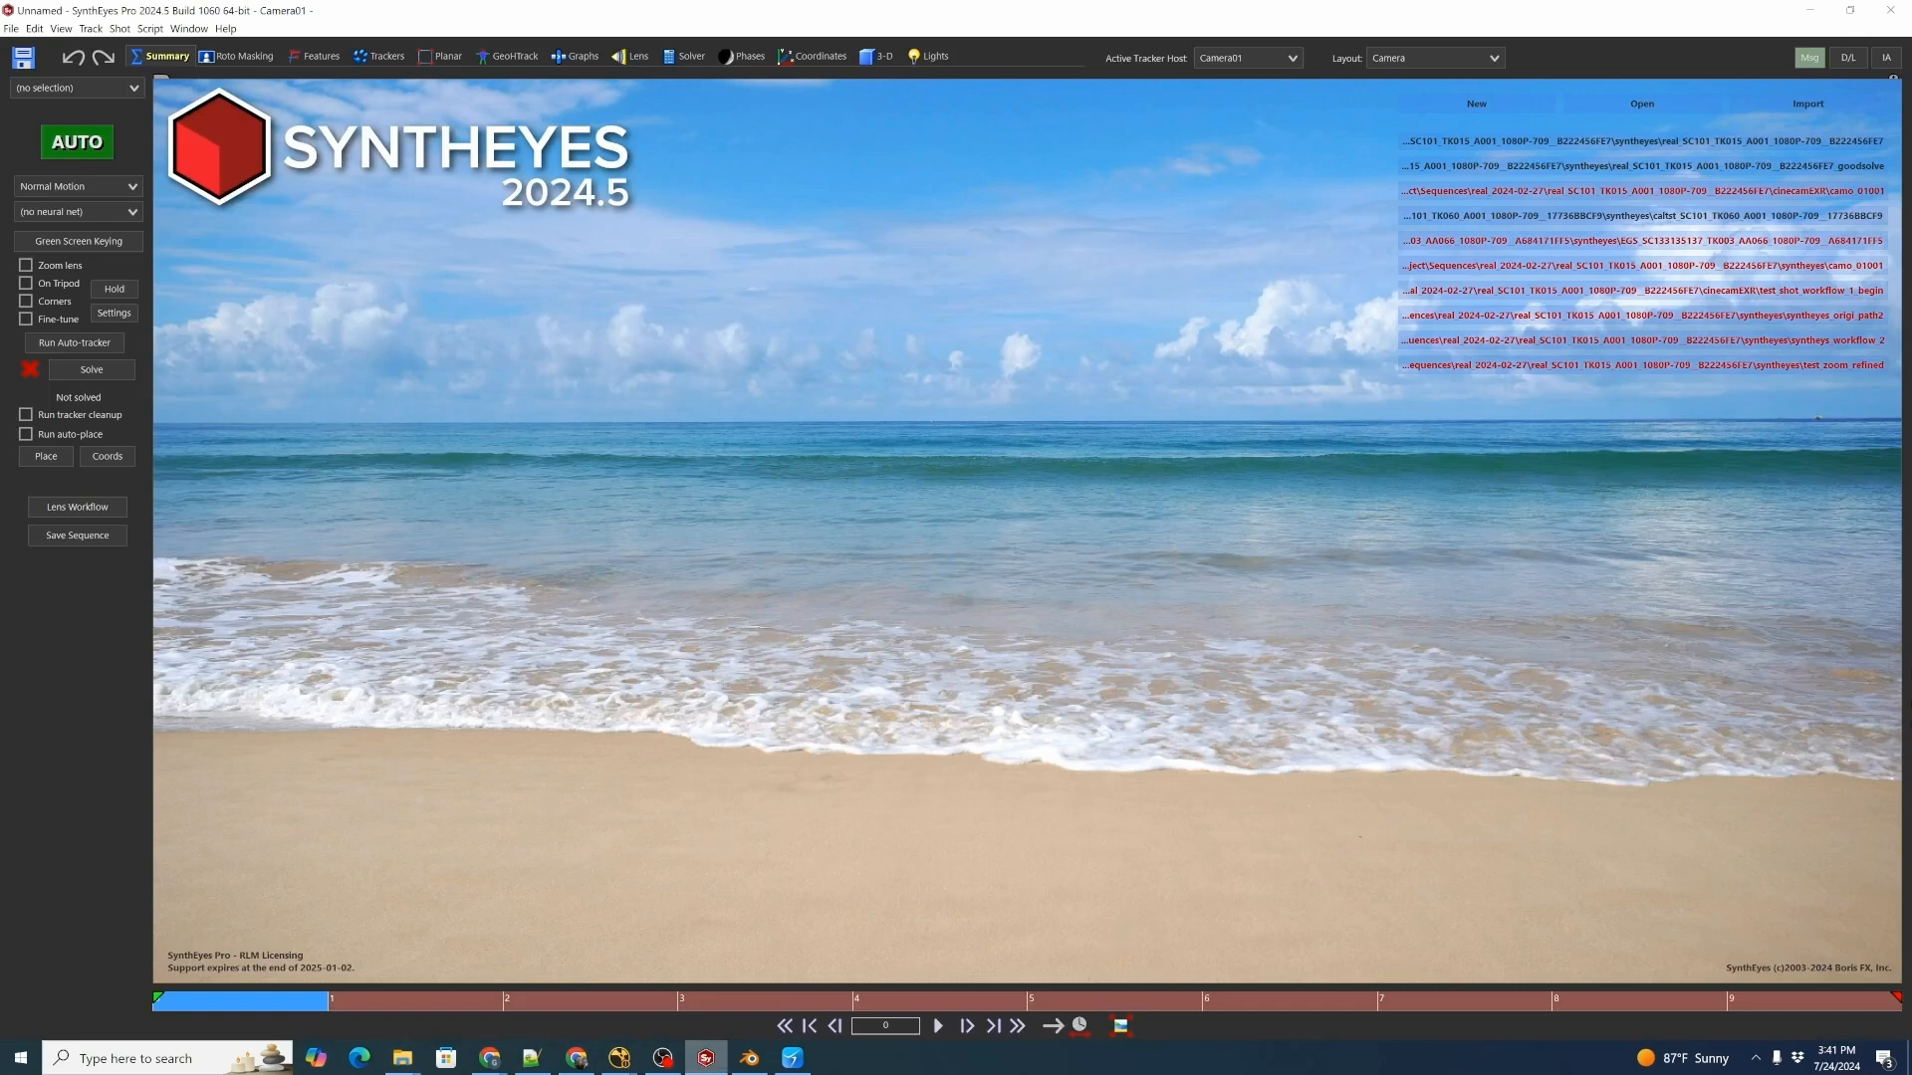
{"action": "left_click", "coordinate": [149, 27]}
{"action": "left_click", "coordinate": [179, 62]}
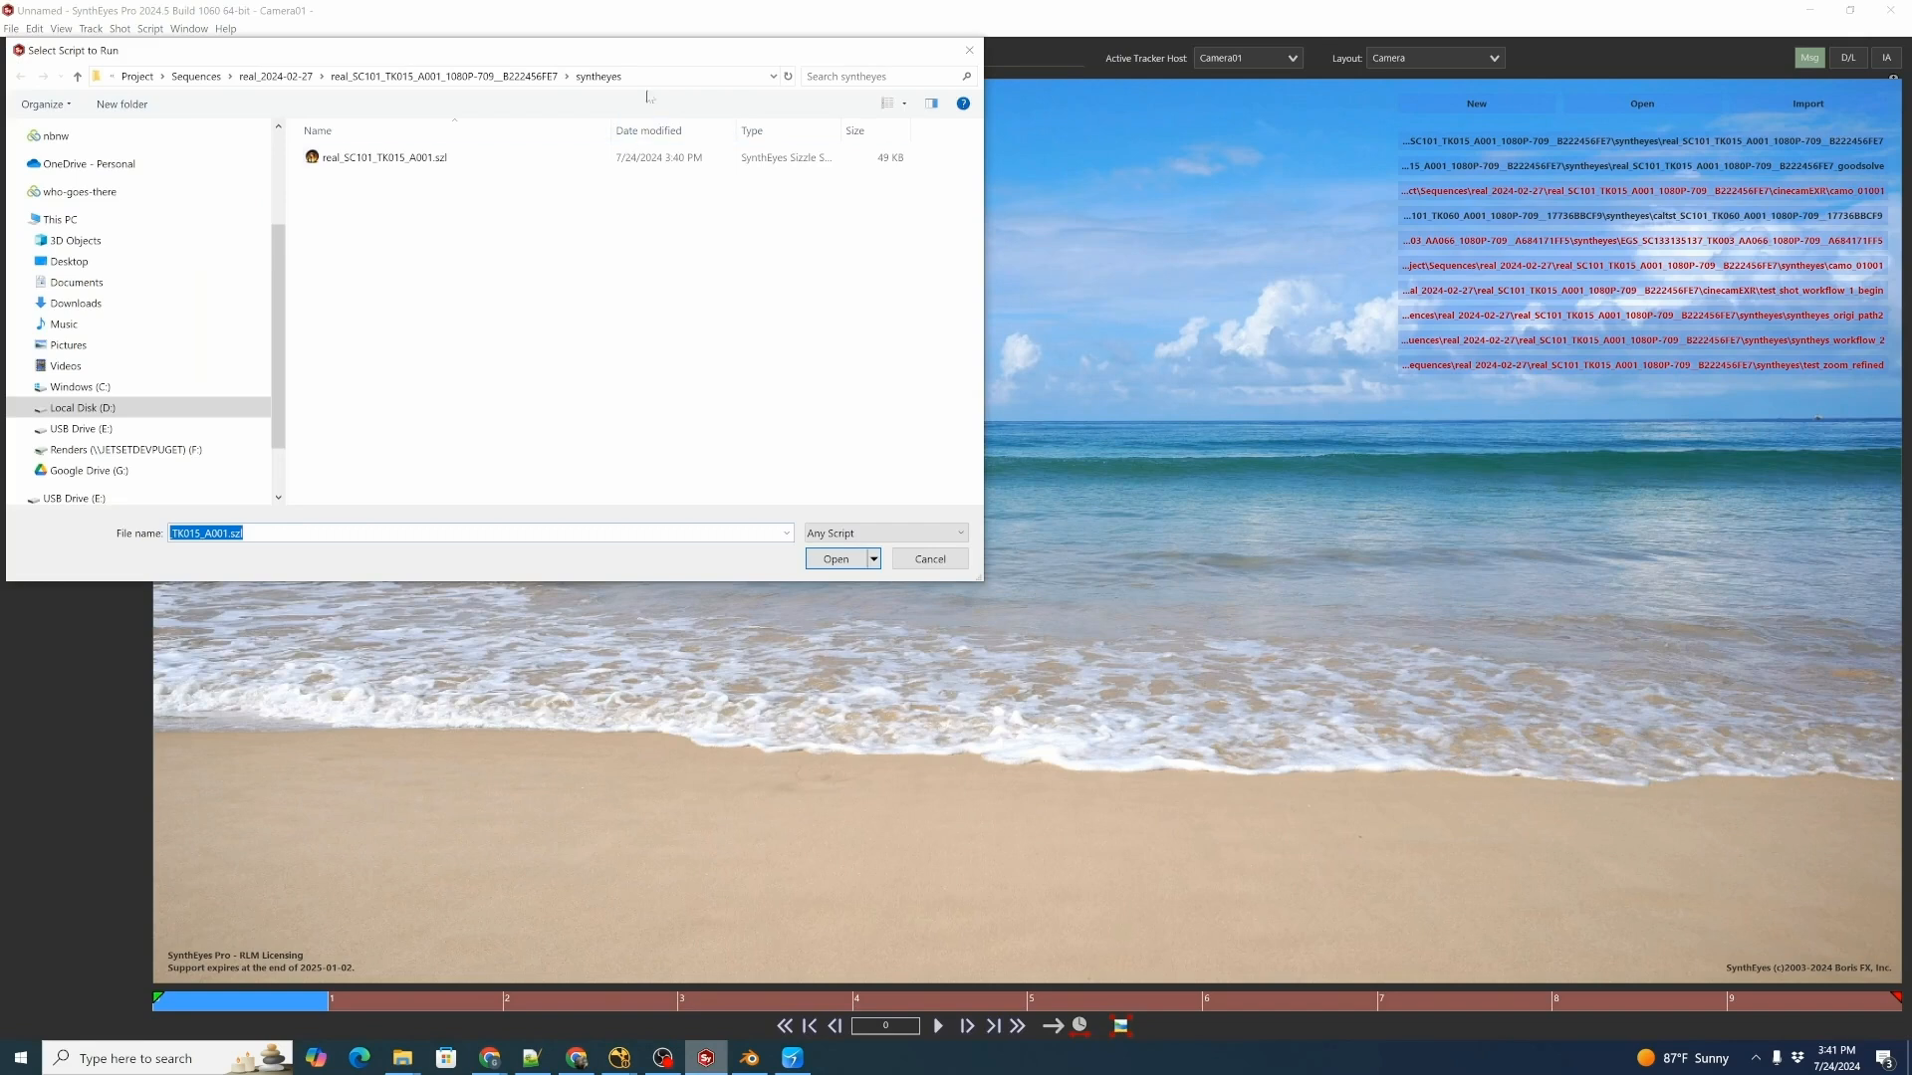
{"action": "left_click", "coordinate": [660, 75]}
{"action": "left_click", "coordinate": [657, 136]}
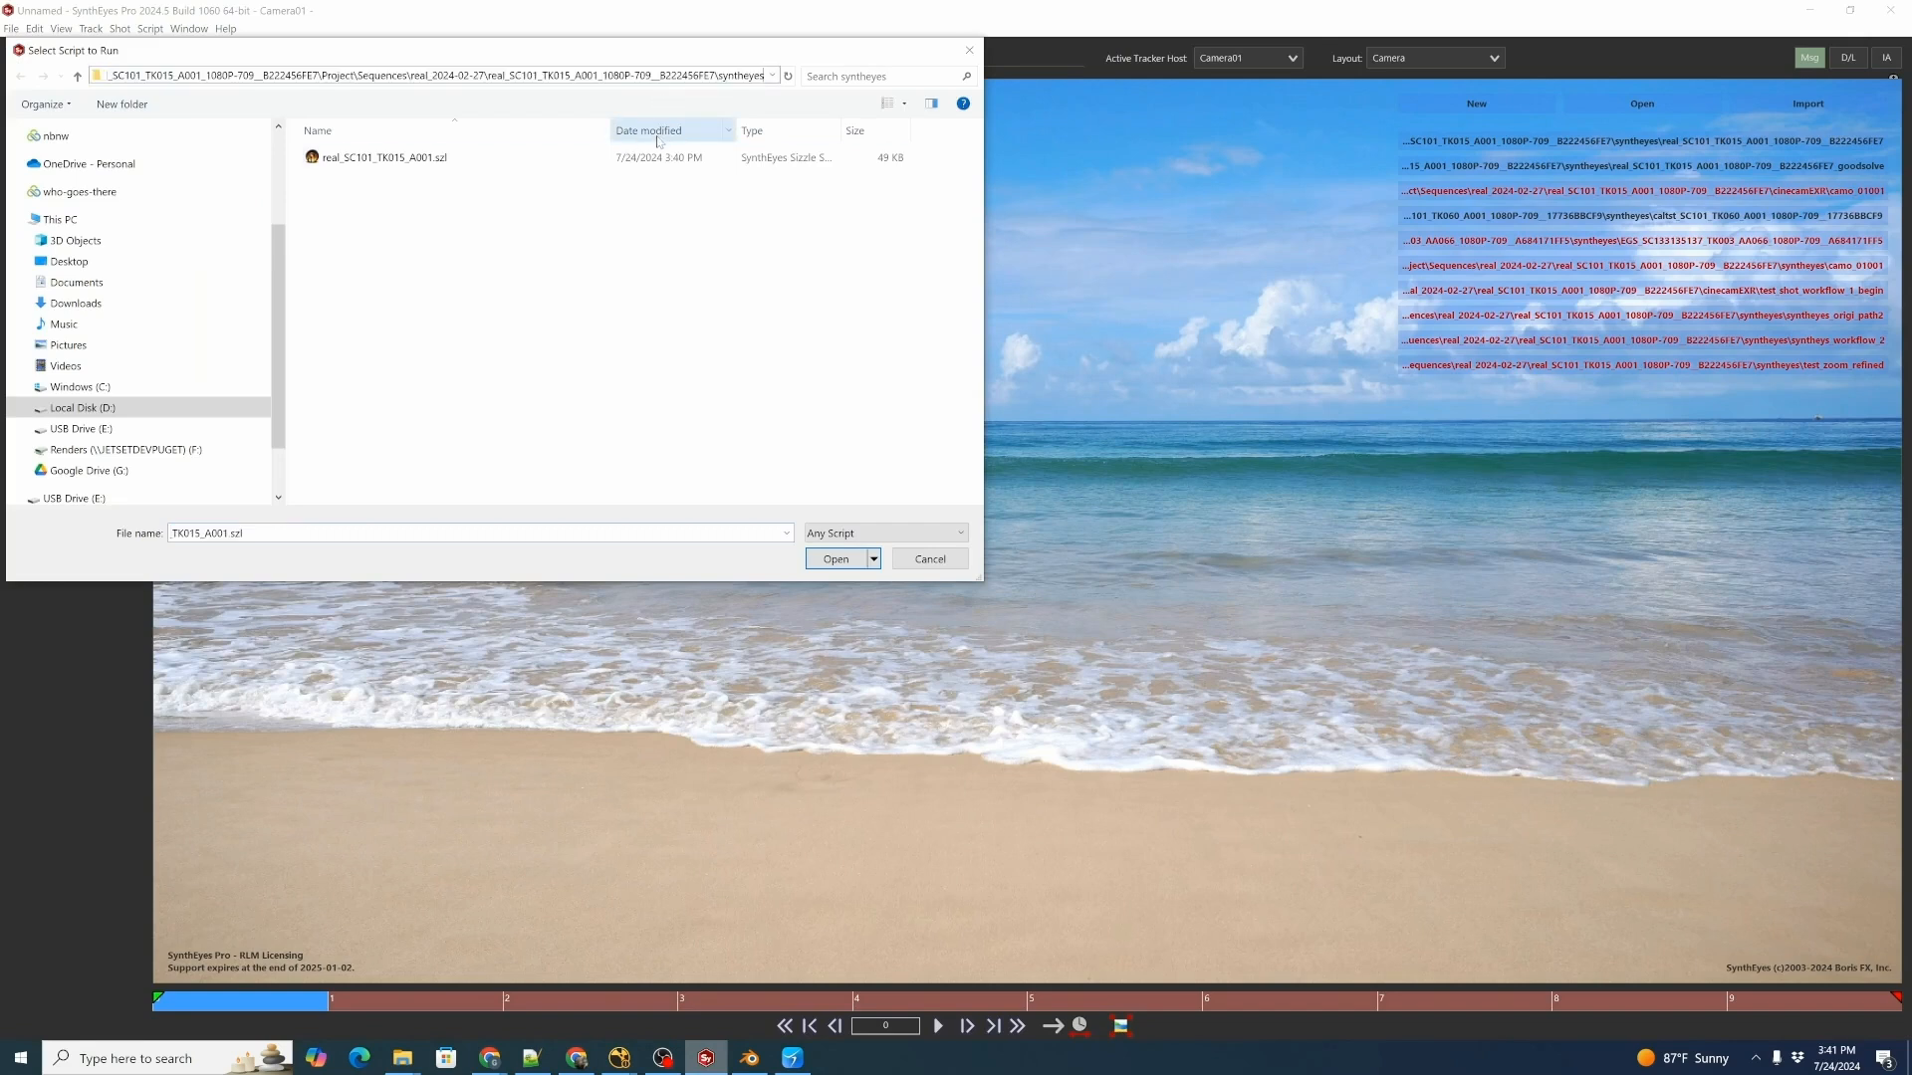
{"action": "left_click", "coordinate": [428, 159]}
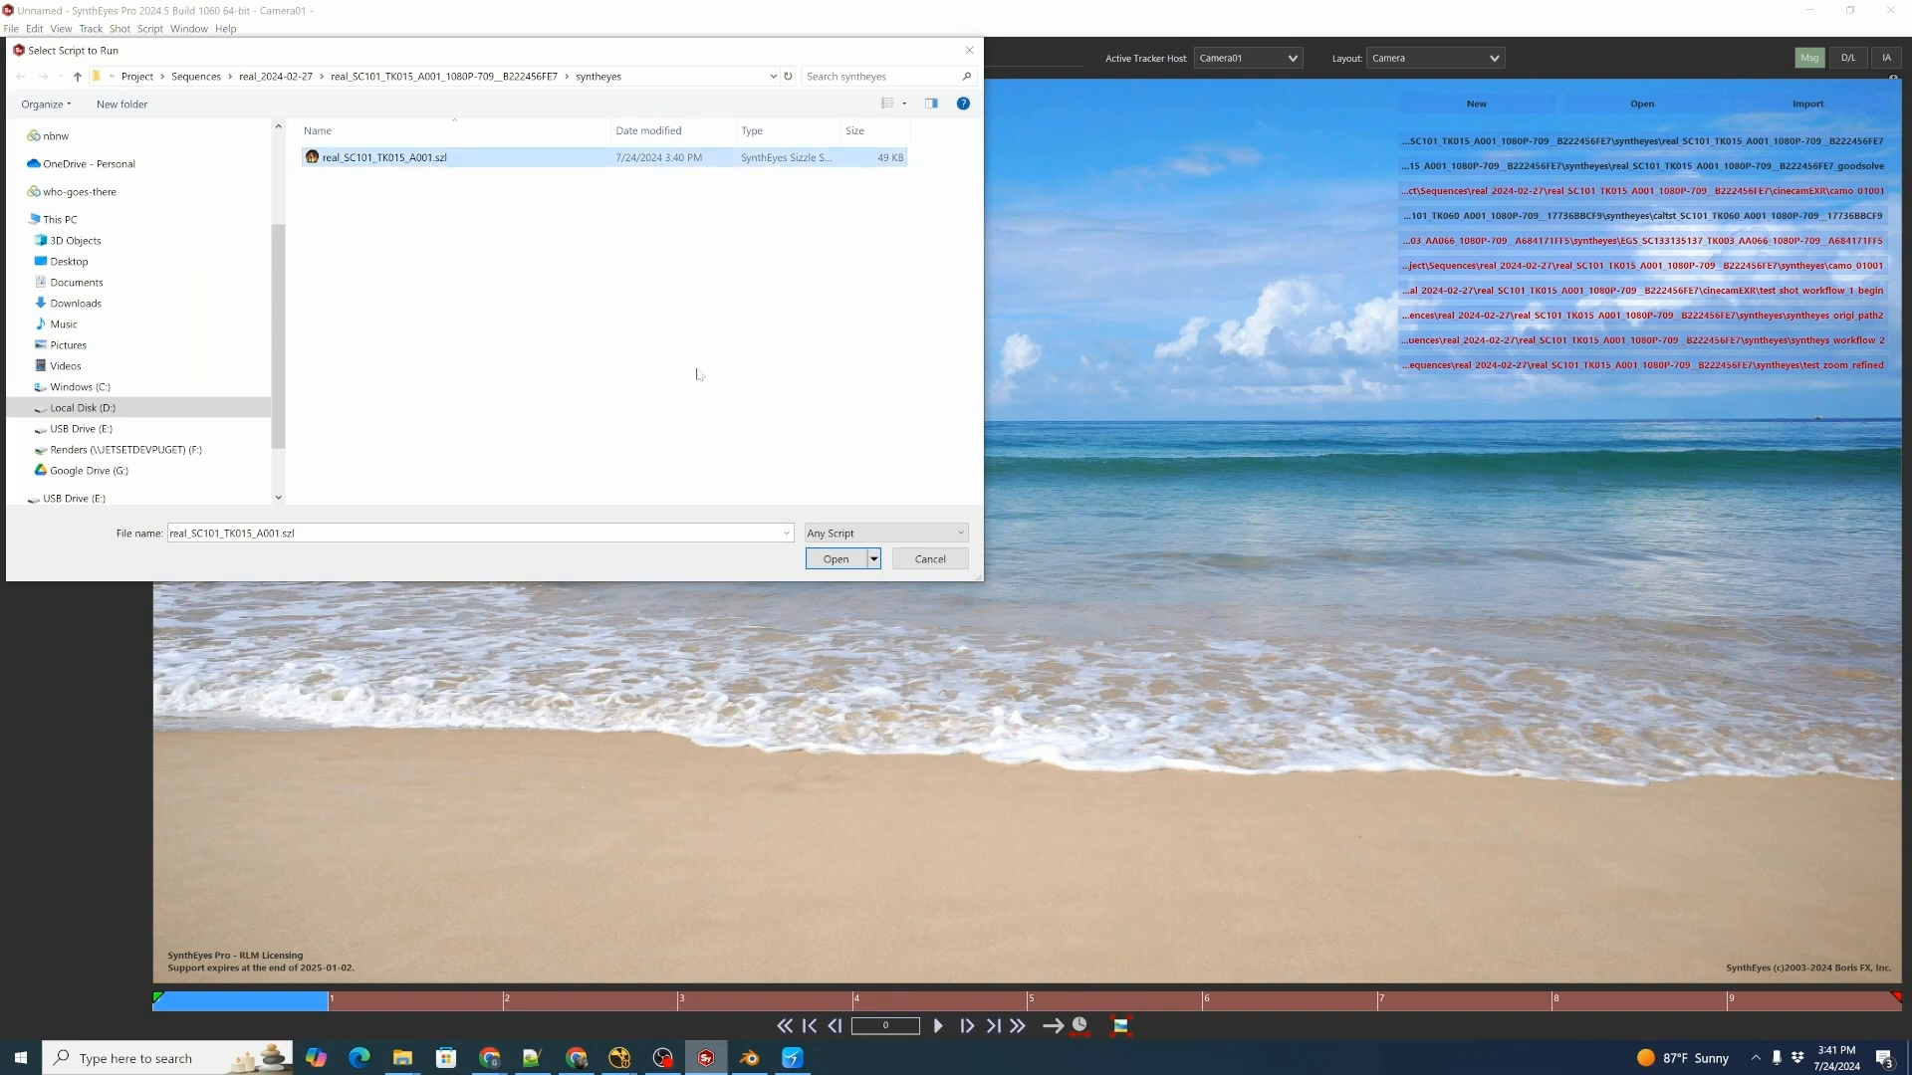
{"action": "left_click", "coordinate": [827, 558]}
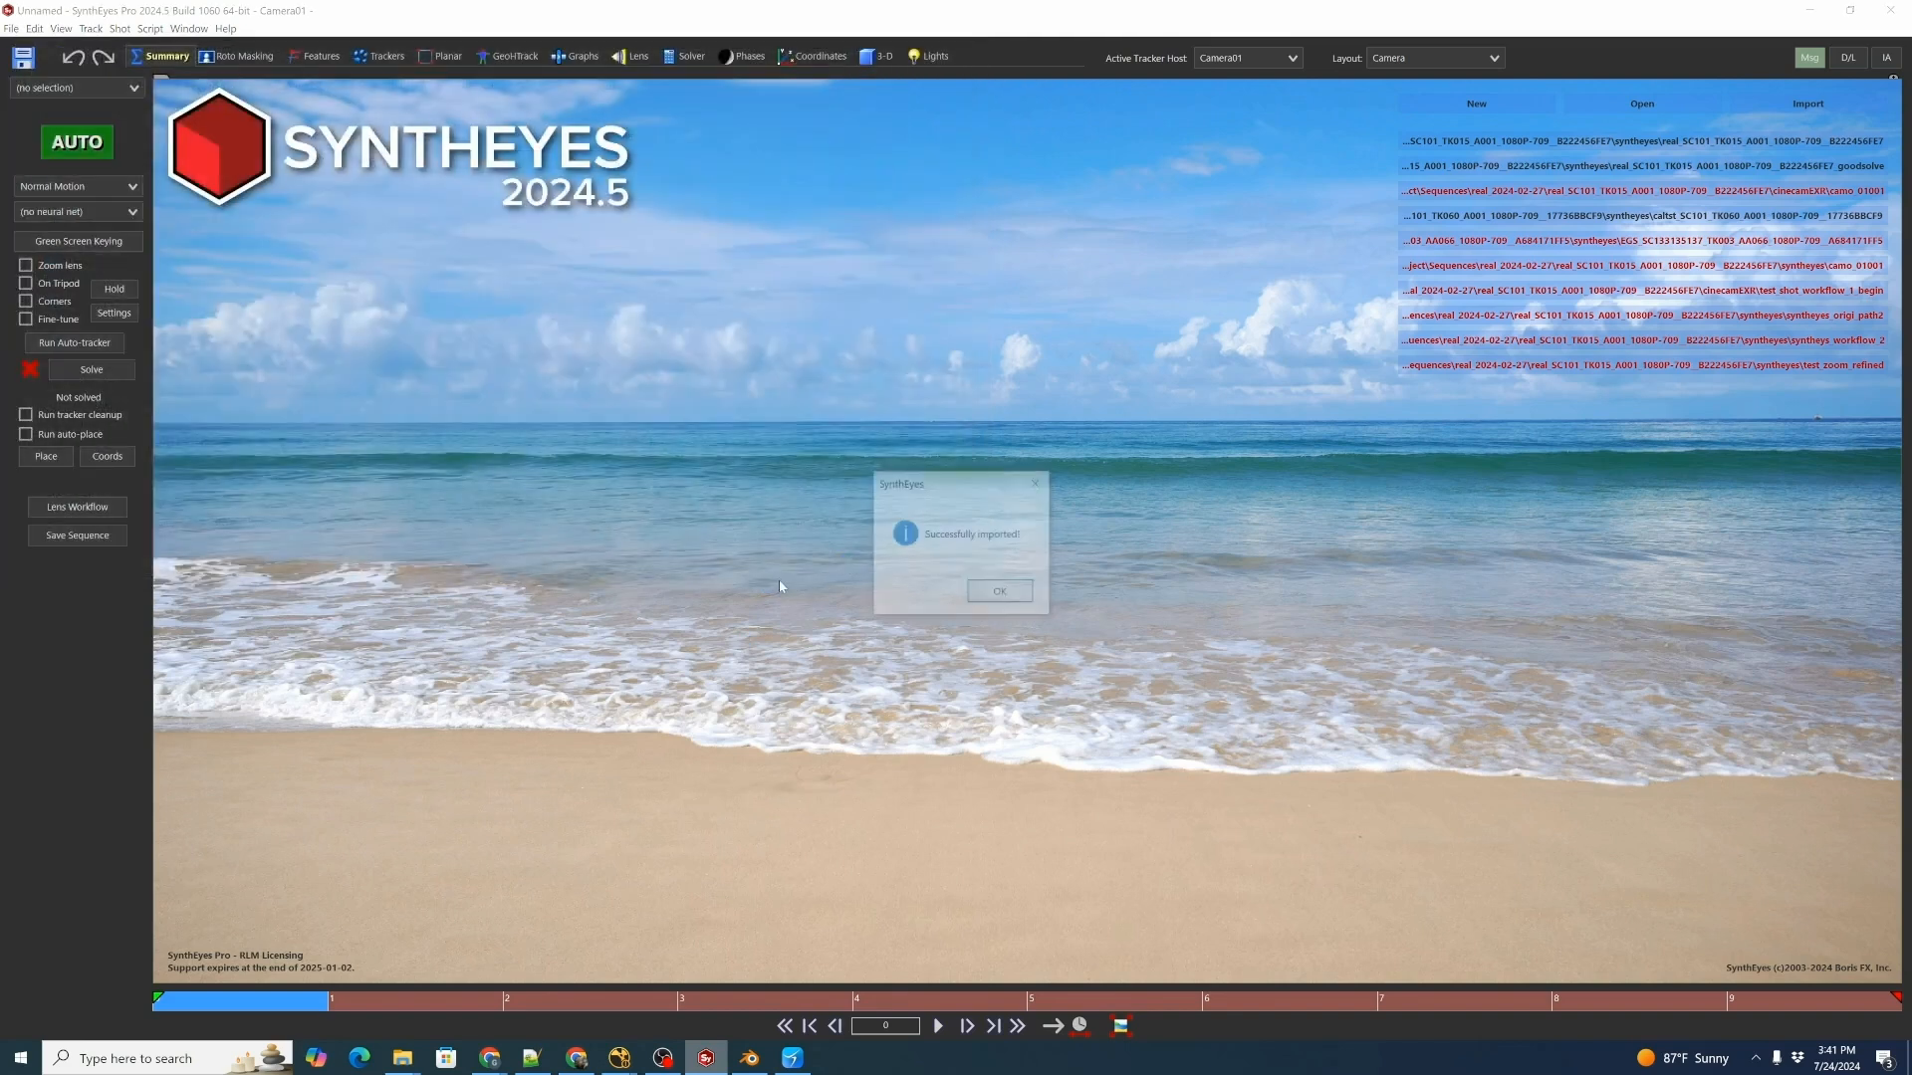
{"action": "left_click", "coordinate": [1001, 593]}
Set the layout to Camera and scrub to frame 76 to examine how the scan mesh aligns with the footage.
{"action": "left_click", "coordinate": [1438, 57]}
{"action": "left_click", "coordinate": [1428, 86]}
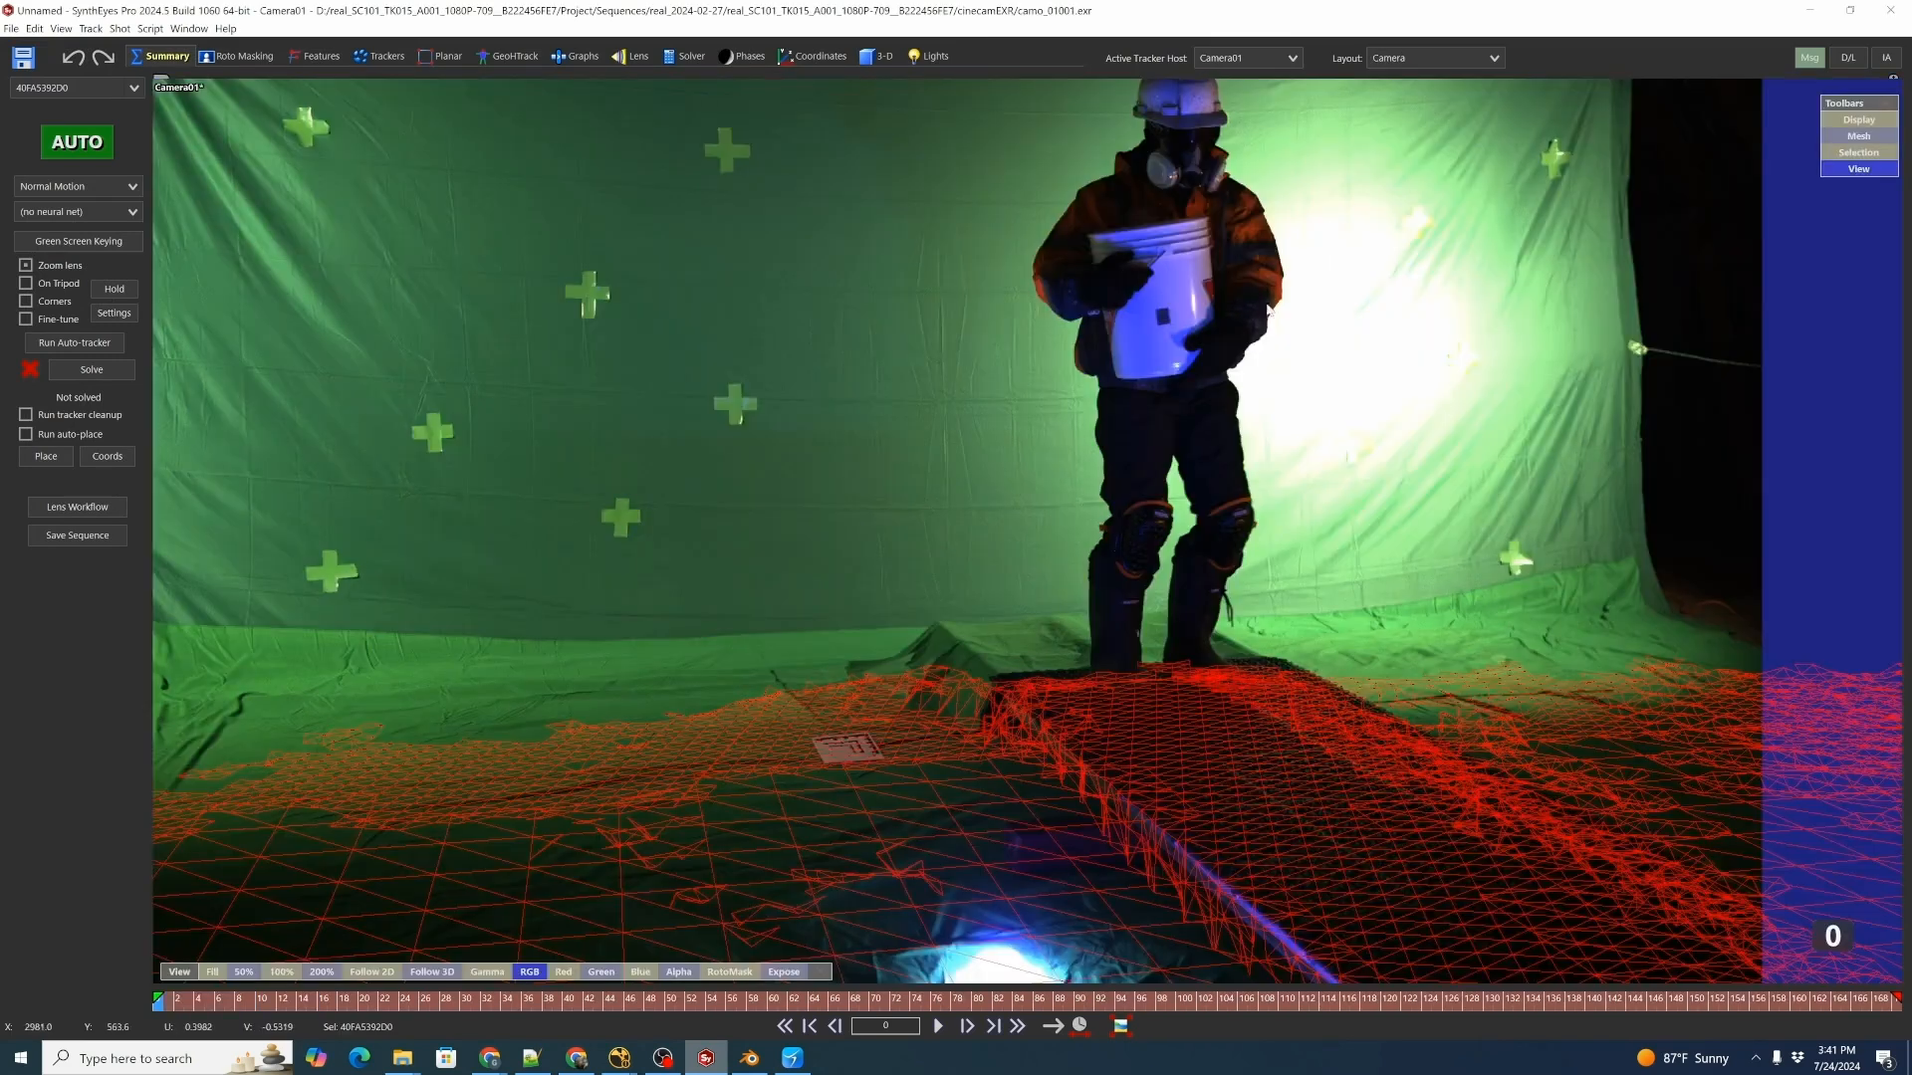
{"action": "left_click_drag", "start_coordinate": [348, 999], "coordinate": [569, 999]}
{"action": "scroll", "coordinate": [806, 710], "scroll_direction": "down", "scroll_amount": 3}
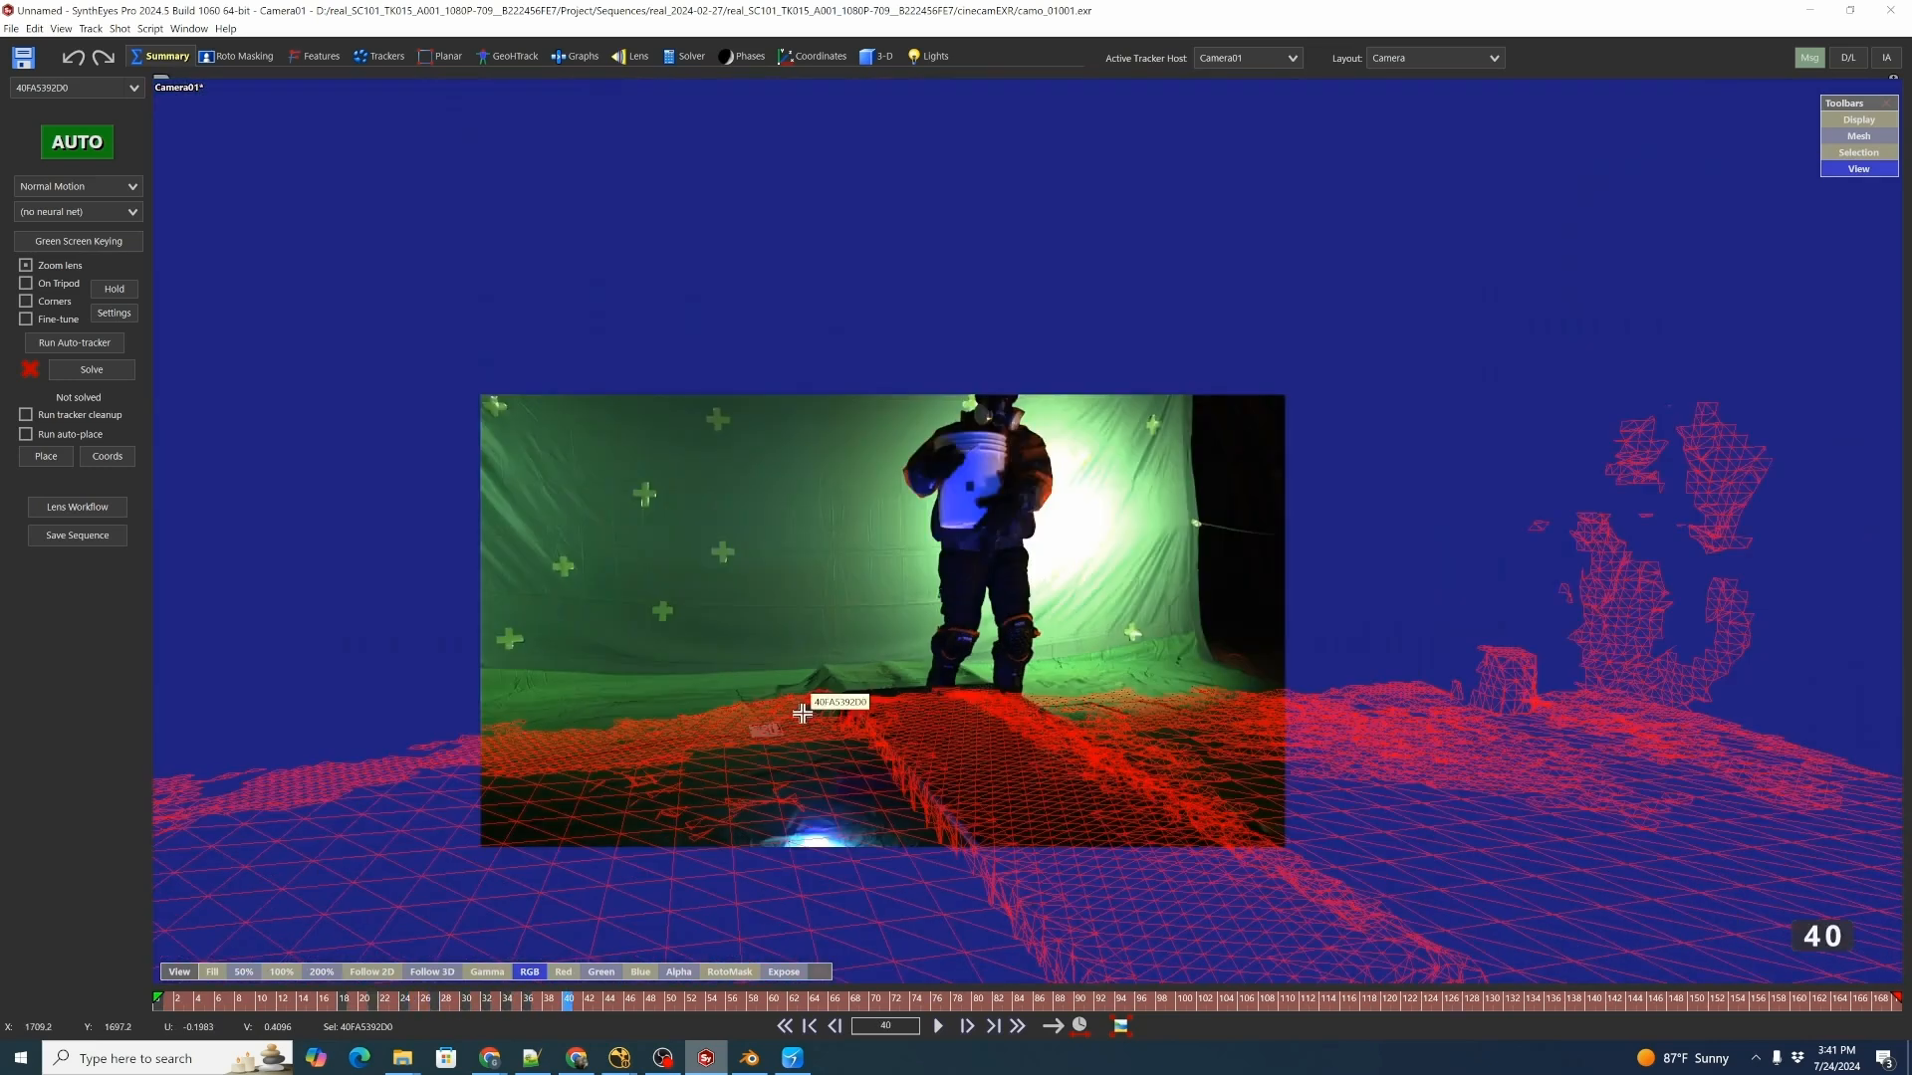
{"action": "scroll", "coordinate": [807, 710], "scroll_direction": "up", "scroll_amount": 3}
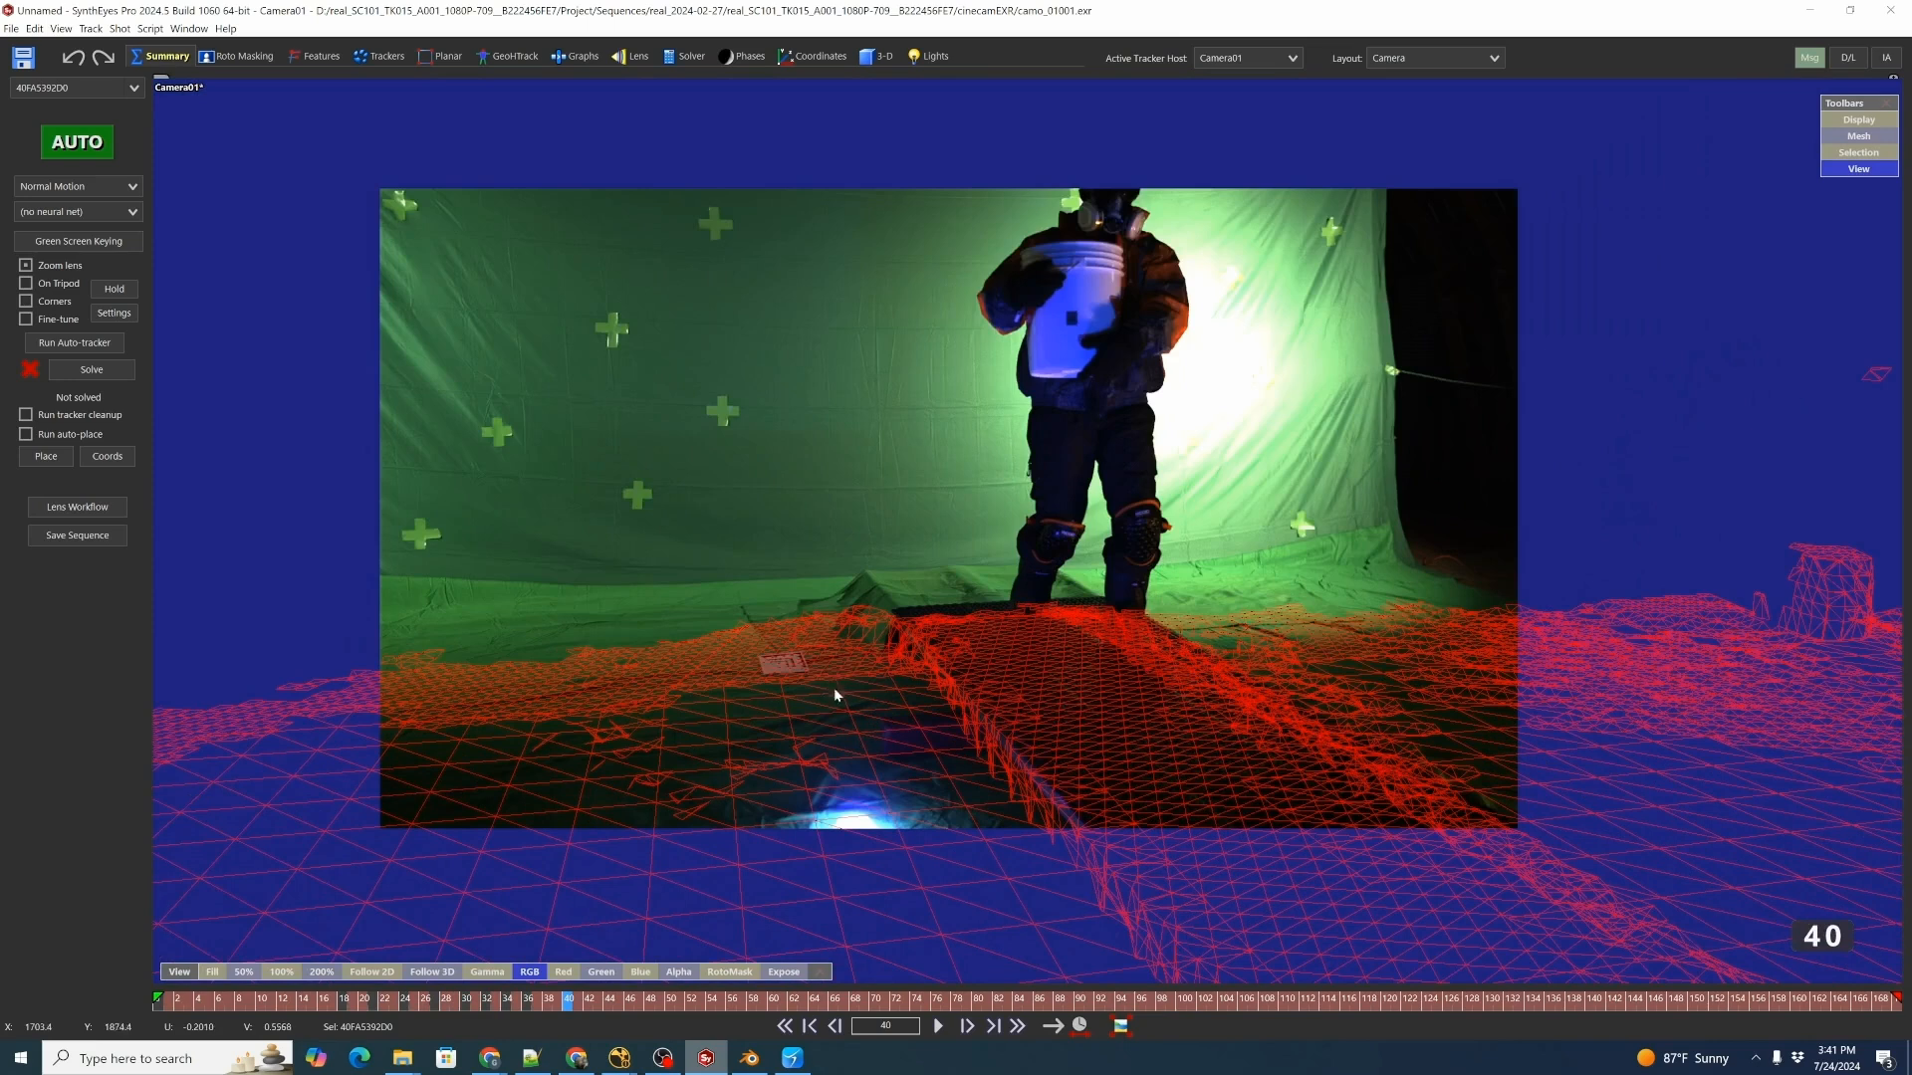
{"action": "left_click", "coordinate": [660, 999]}
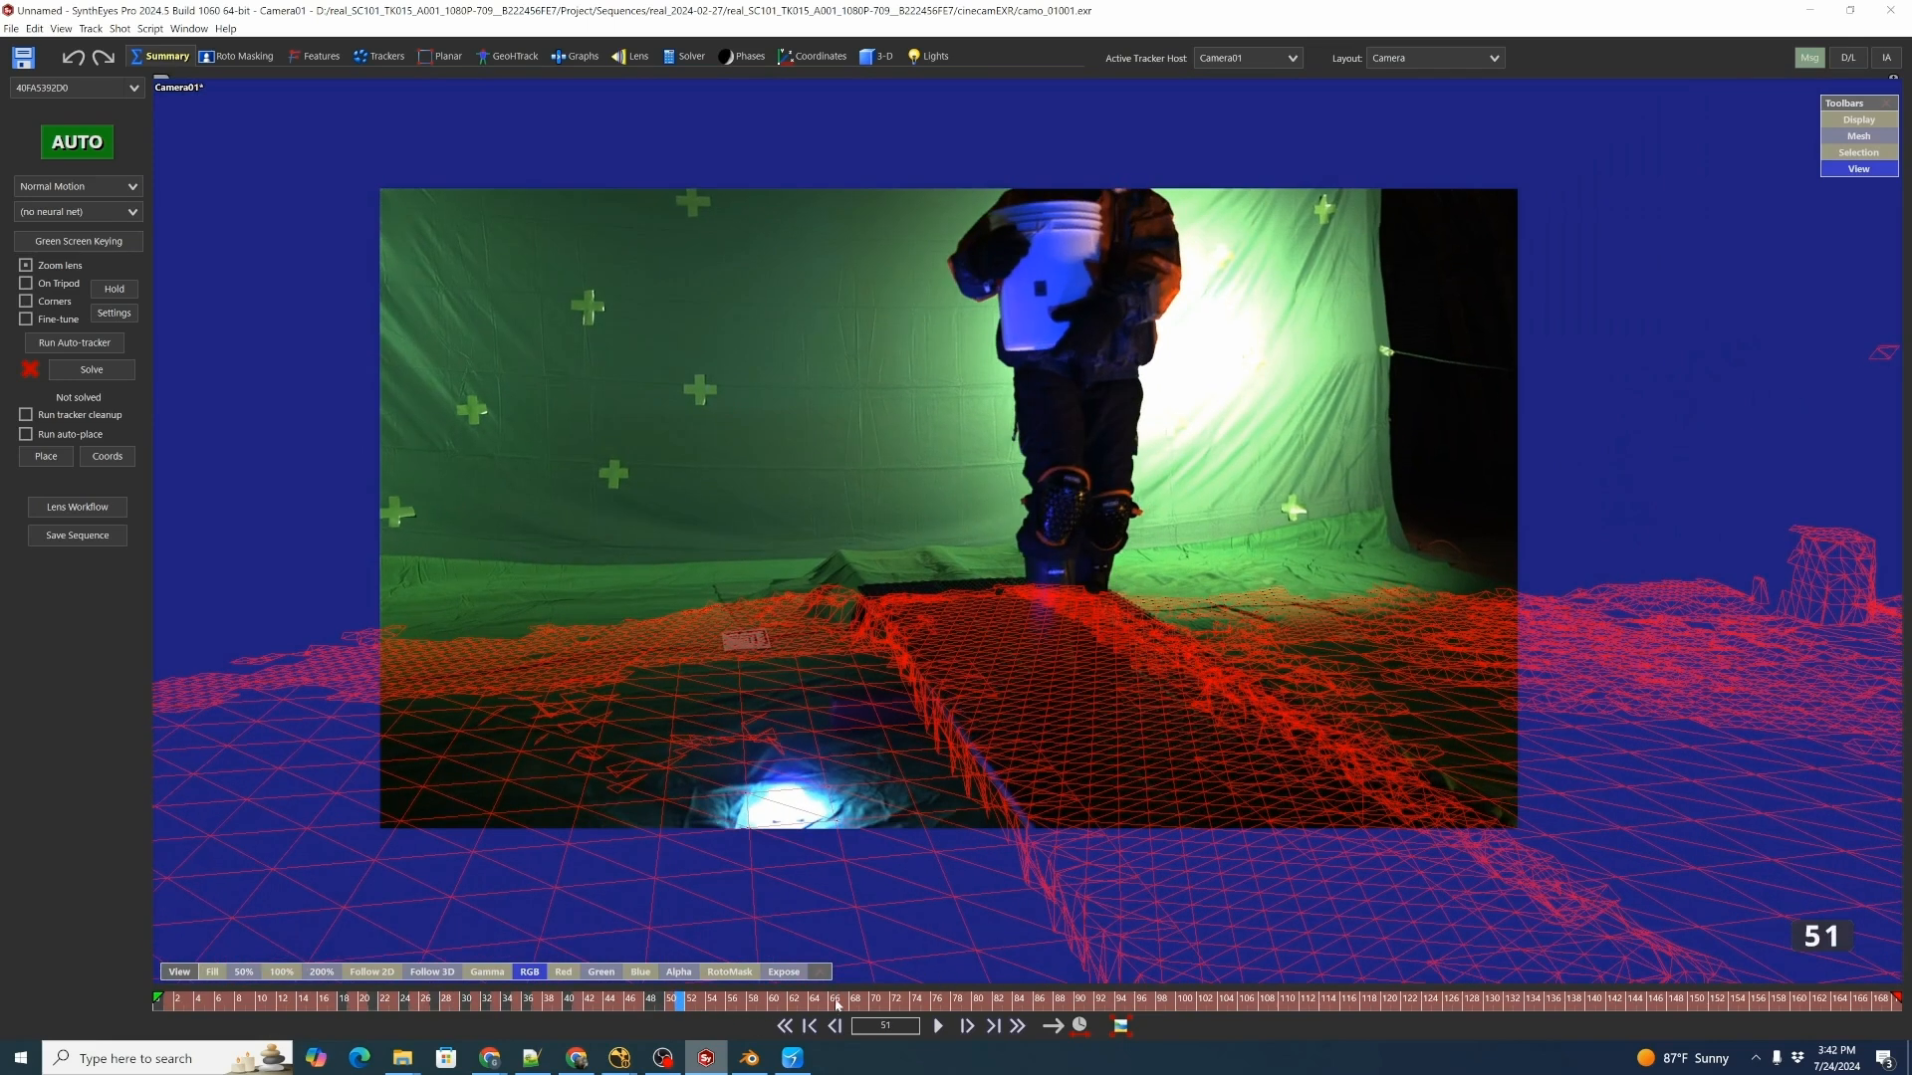
{"action": "left_click", "coordinate": [935, 999]}
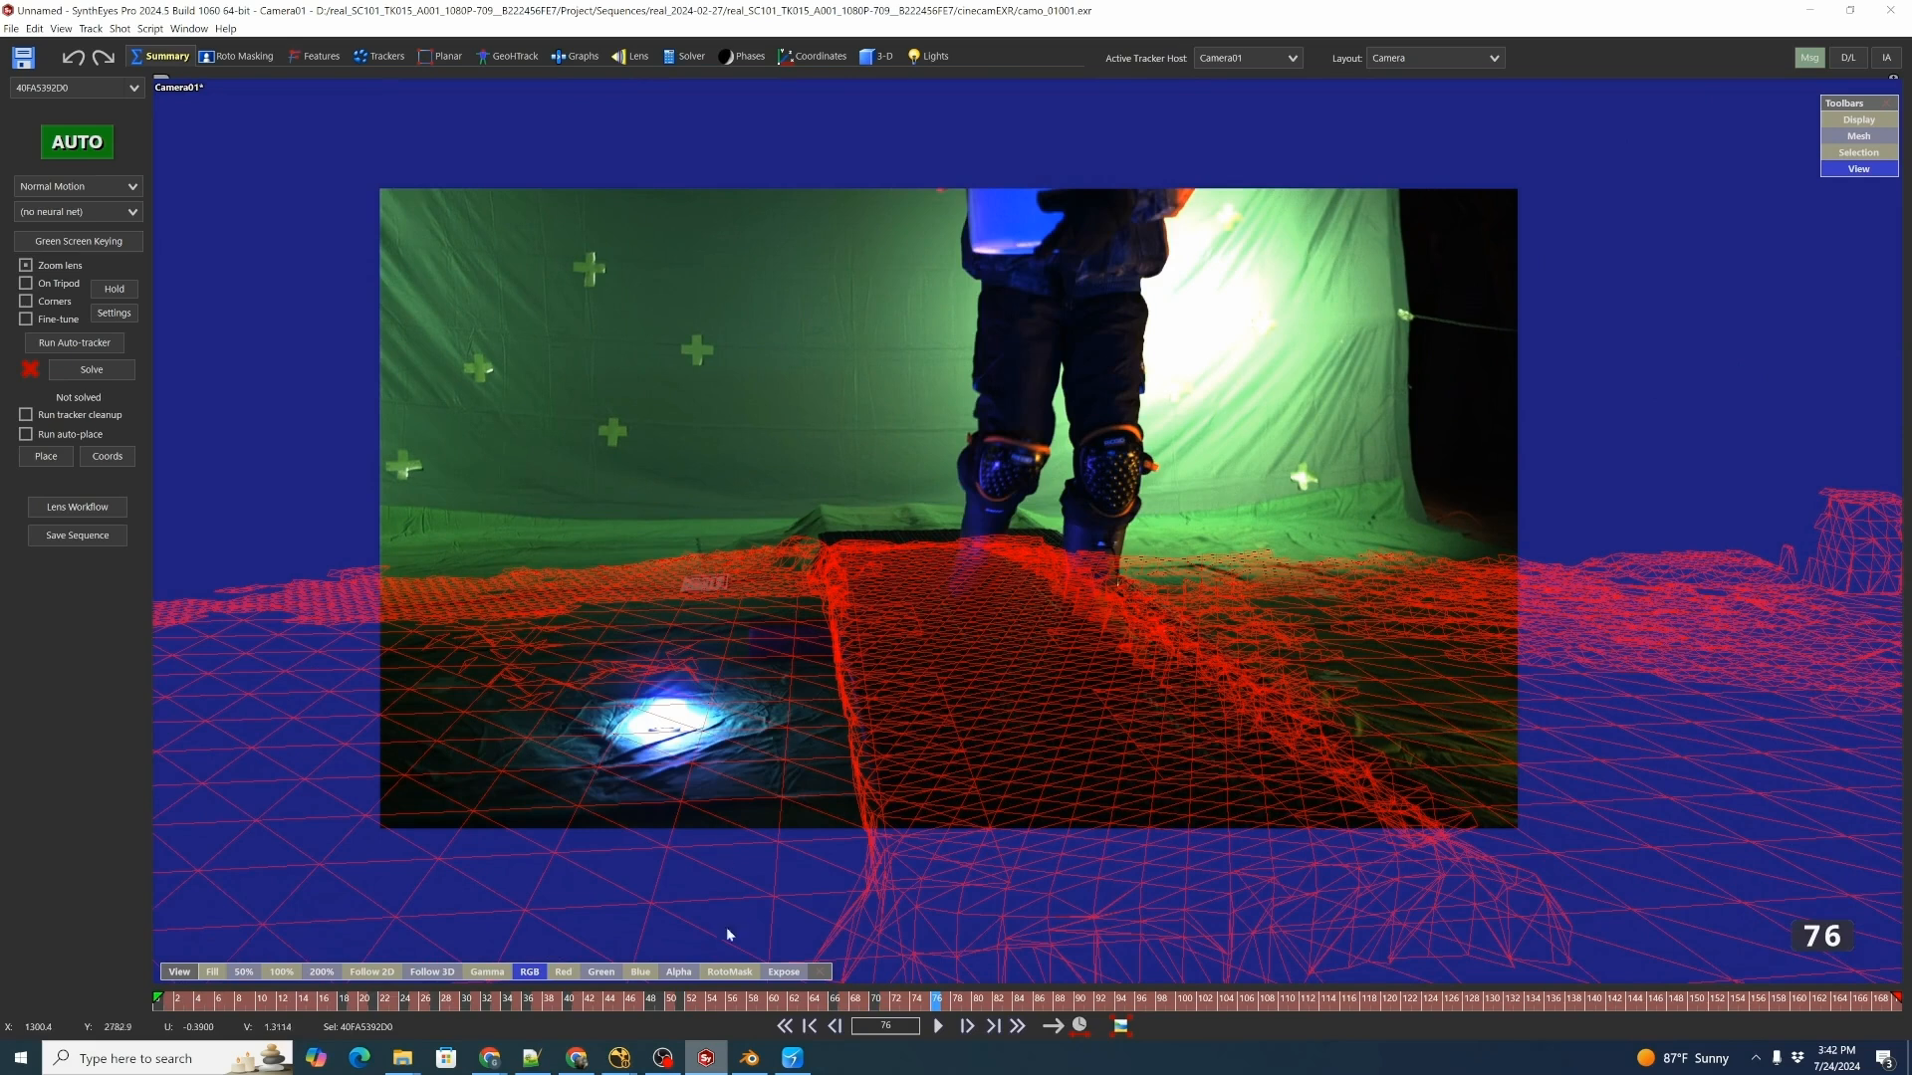
Display the roto mask over the footage at 44.4% alpha and scrub to frame 36 to check its coverage of the actor.
{"action": "left_click", "coordinate": [728, 972]}
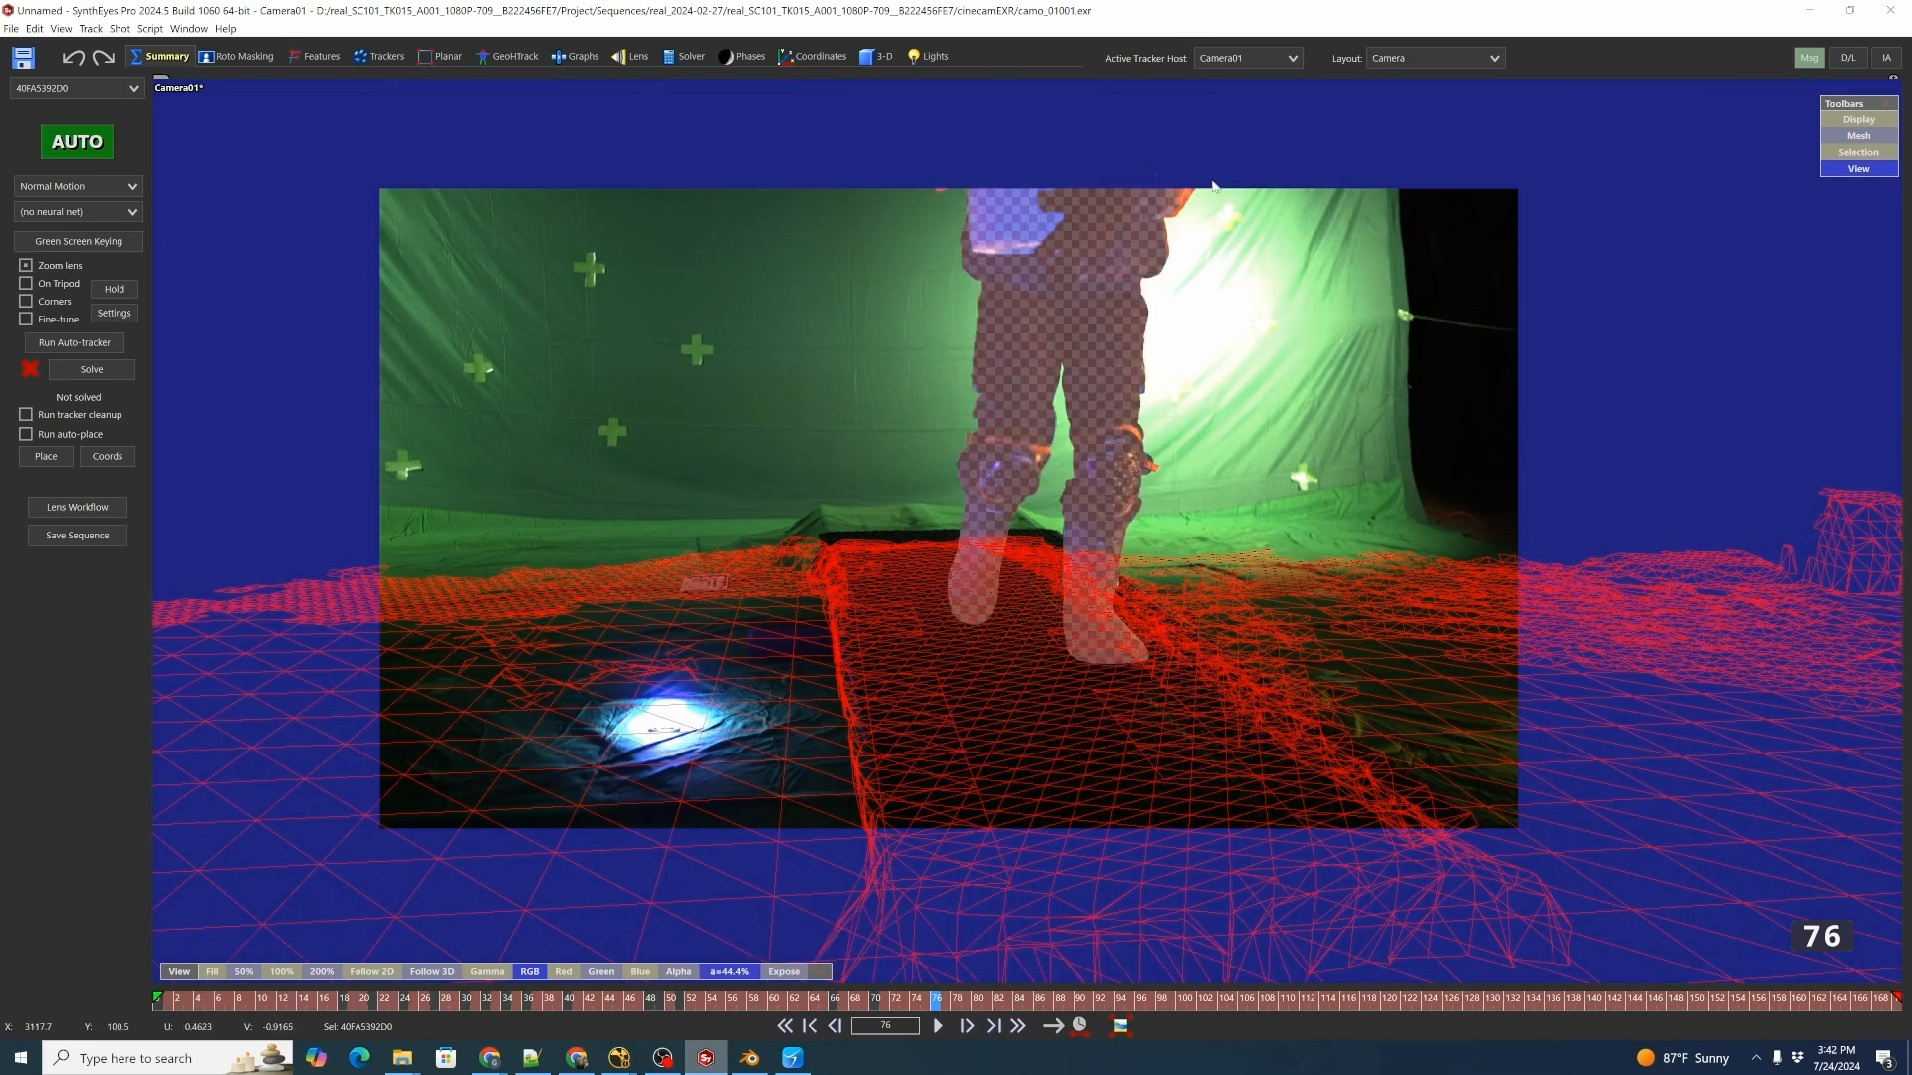
{"action": "left_click", "coordinate": [271, 1000]}
{"action": "left_click", "coordinate": [323, 1001]}
{"action": "left_click_drag", "start_coordinate": [402, 1008], "coordinate": [535, 1008]}
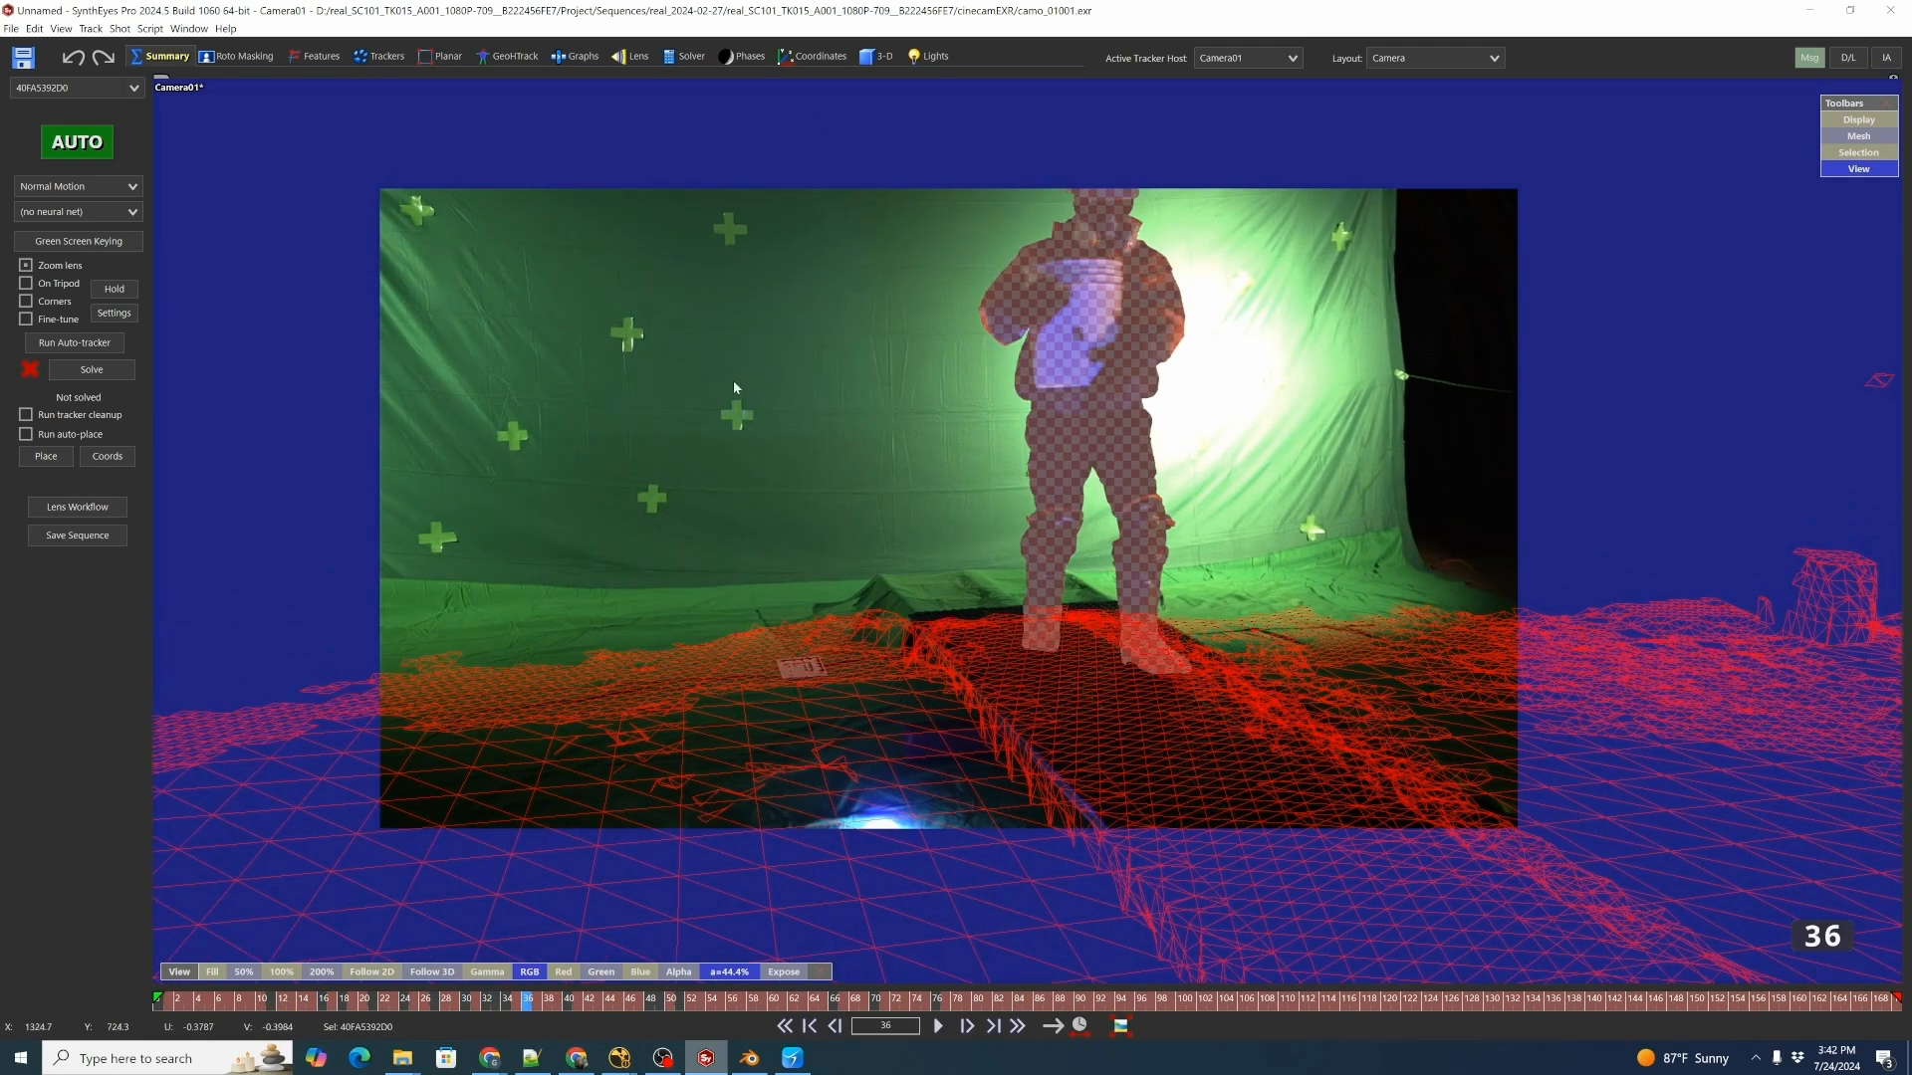
Set the shot's 3-D color map to ACES to R.709 in the Image Preprocessor.
{"action": "key", "text": "p"}
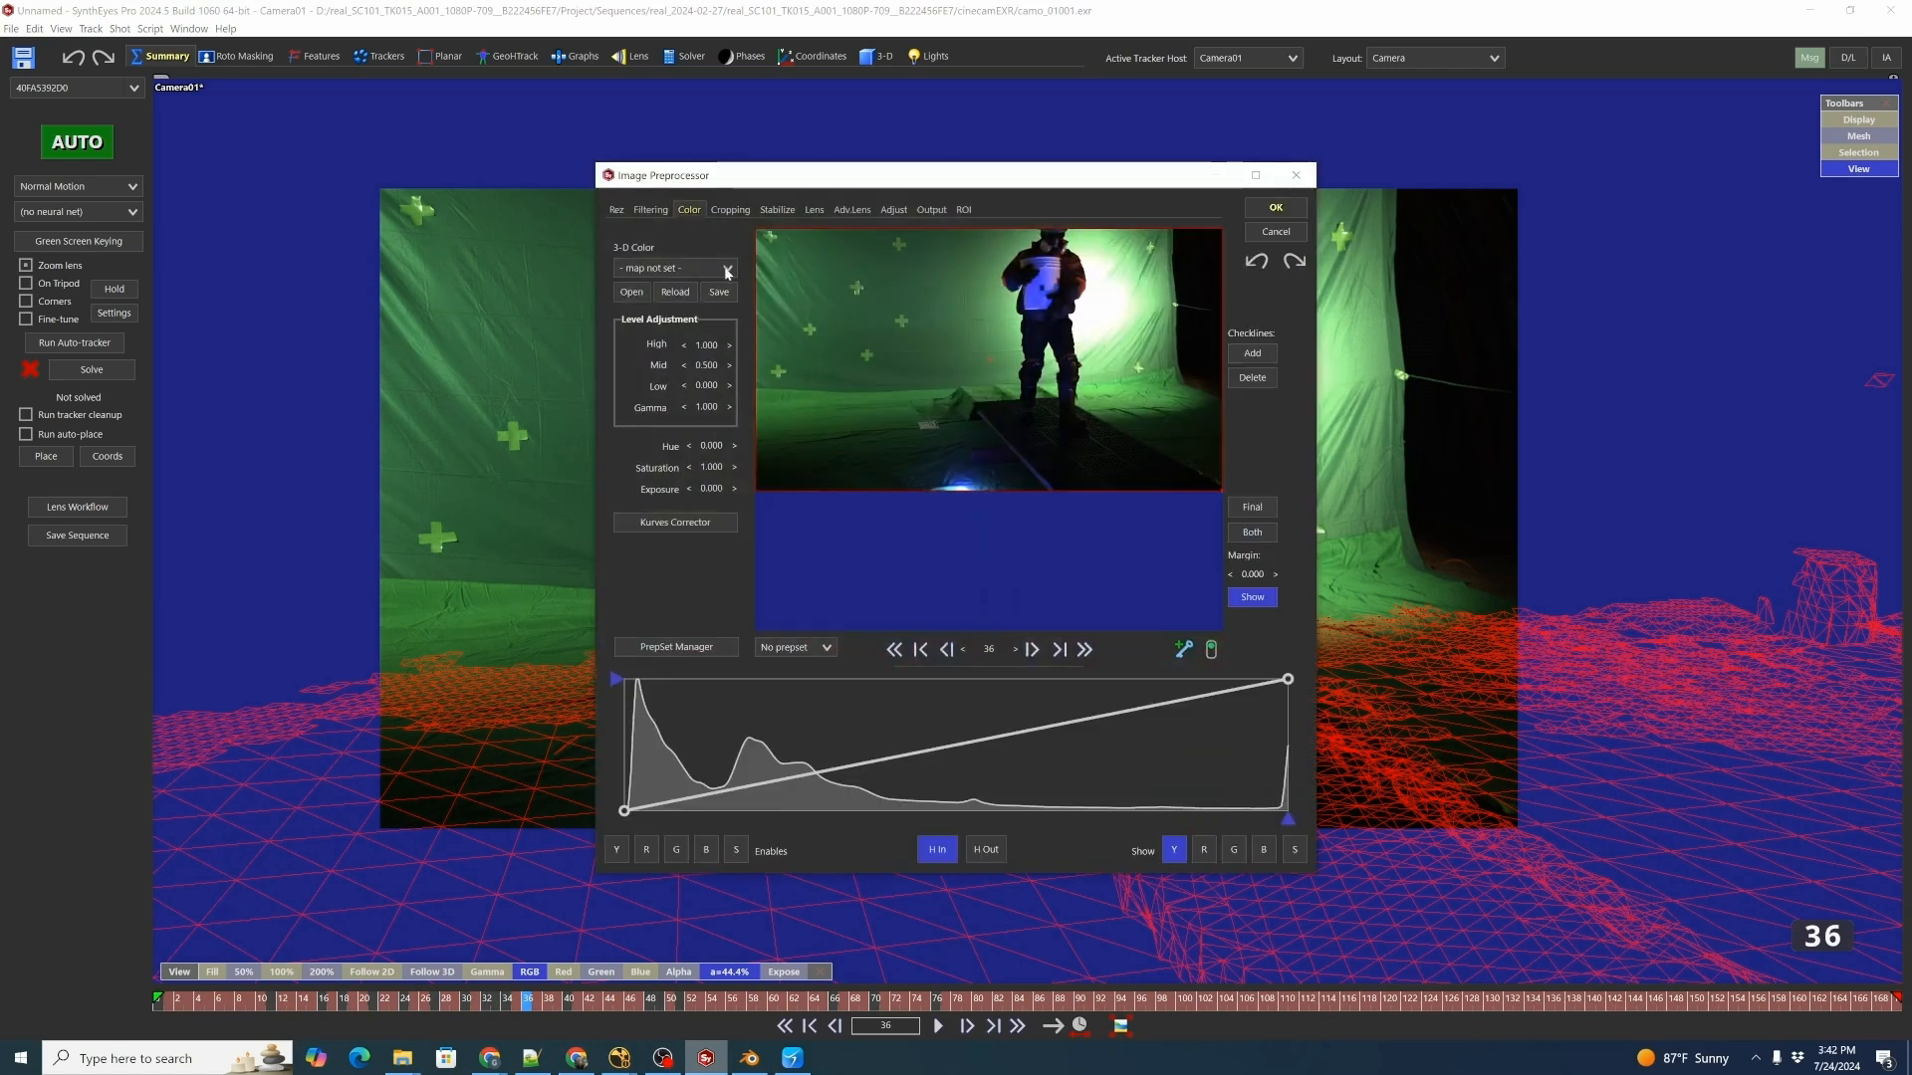
{"action": "left_click", "coordinate": [726, 269]}
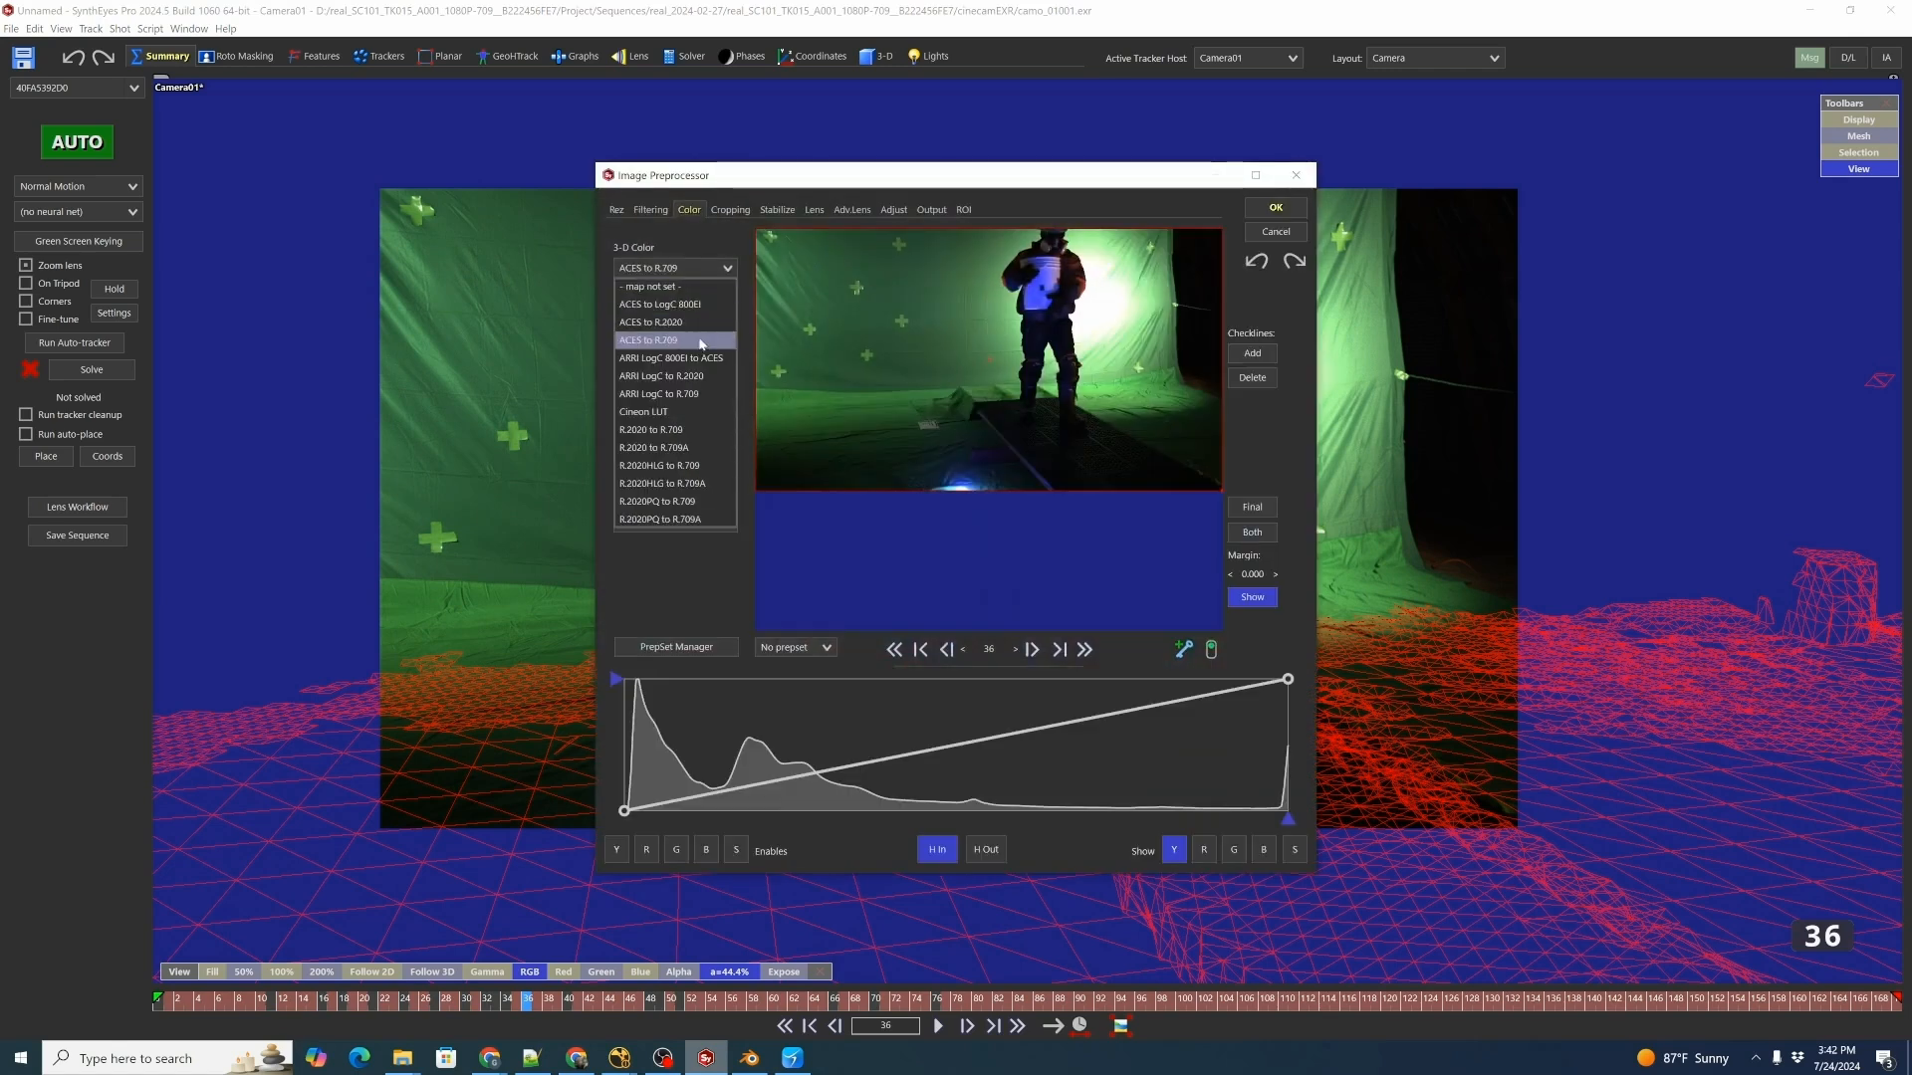
{"action": "left_click", "coordinate": [701, 342]}
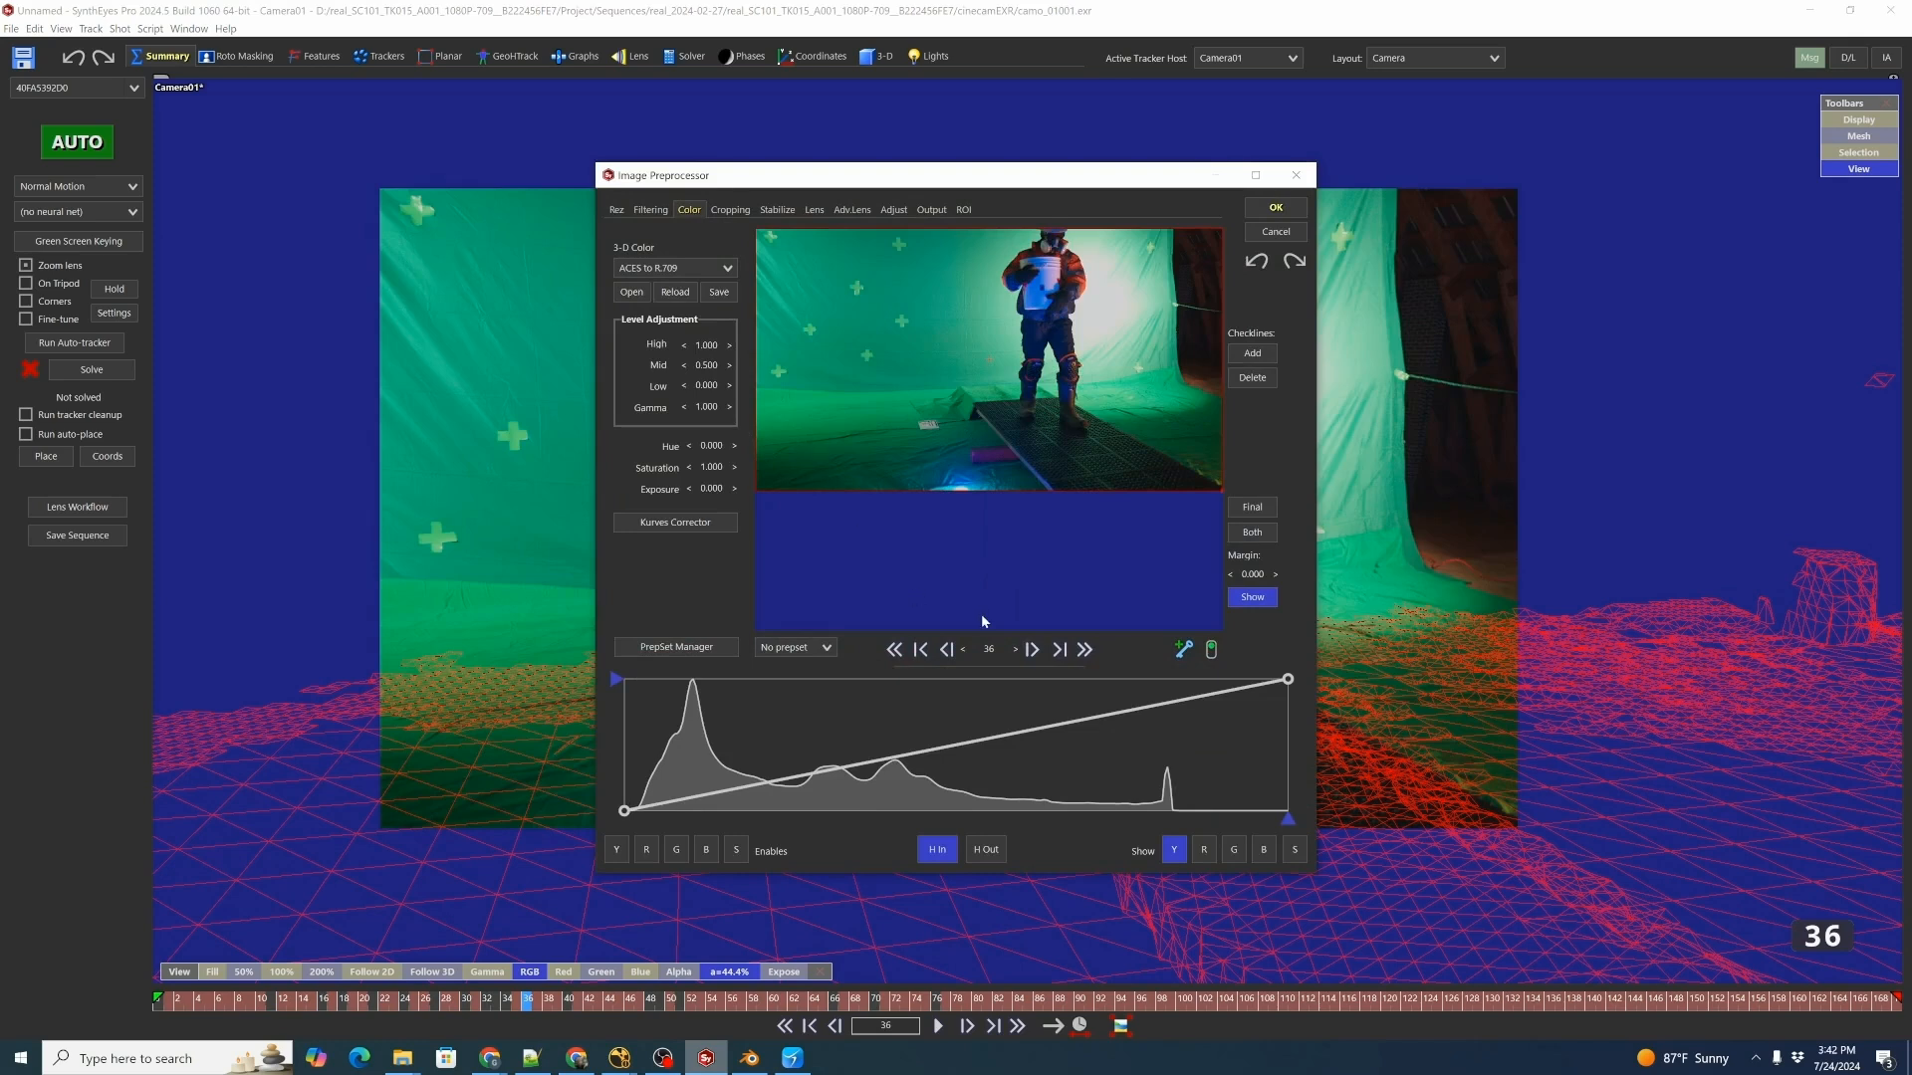
{"action": "left_click", "coordinate": [1277, 232]}
Save the scene as real_SC101_TK015_A001_1080P-709__B222456FE7.sni in the take's syntheyes folder, replacing the existing file.
{"action": "key", "text": "ctrl+s"}
{"action": "left_click", "coordinate": [959, 561]}
{"action": "left_click", "coordinate": [11, 28]}
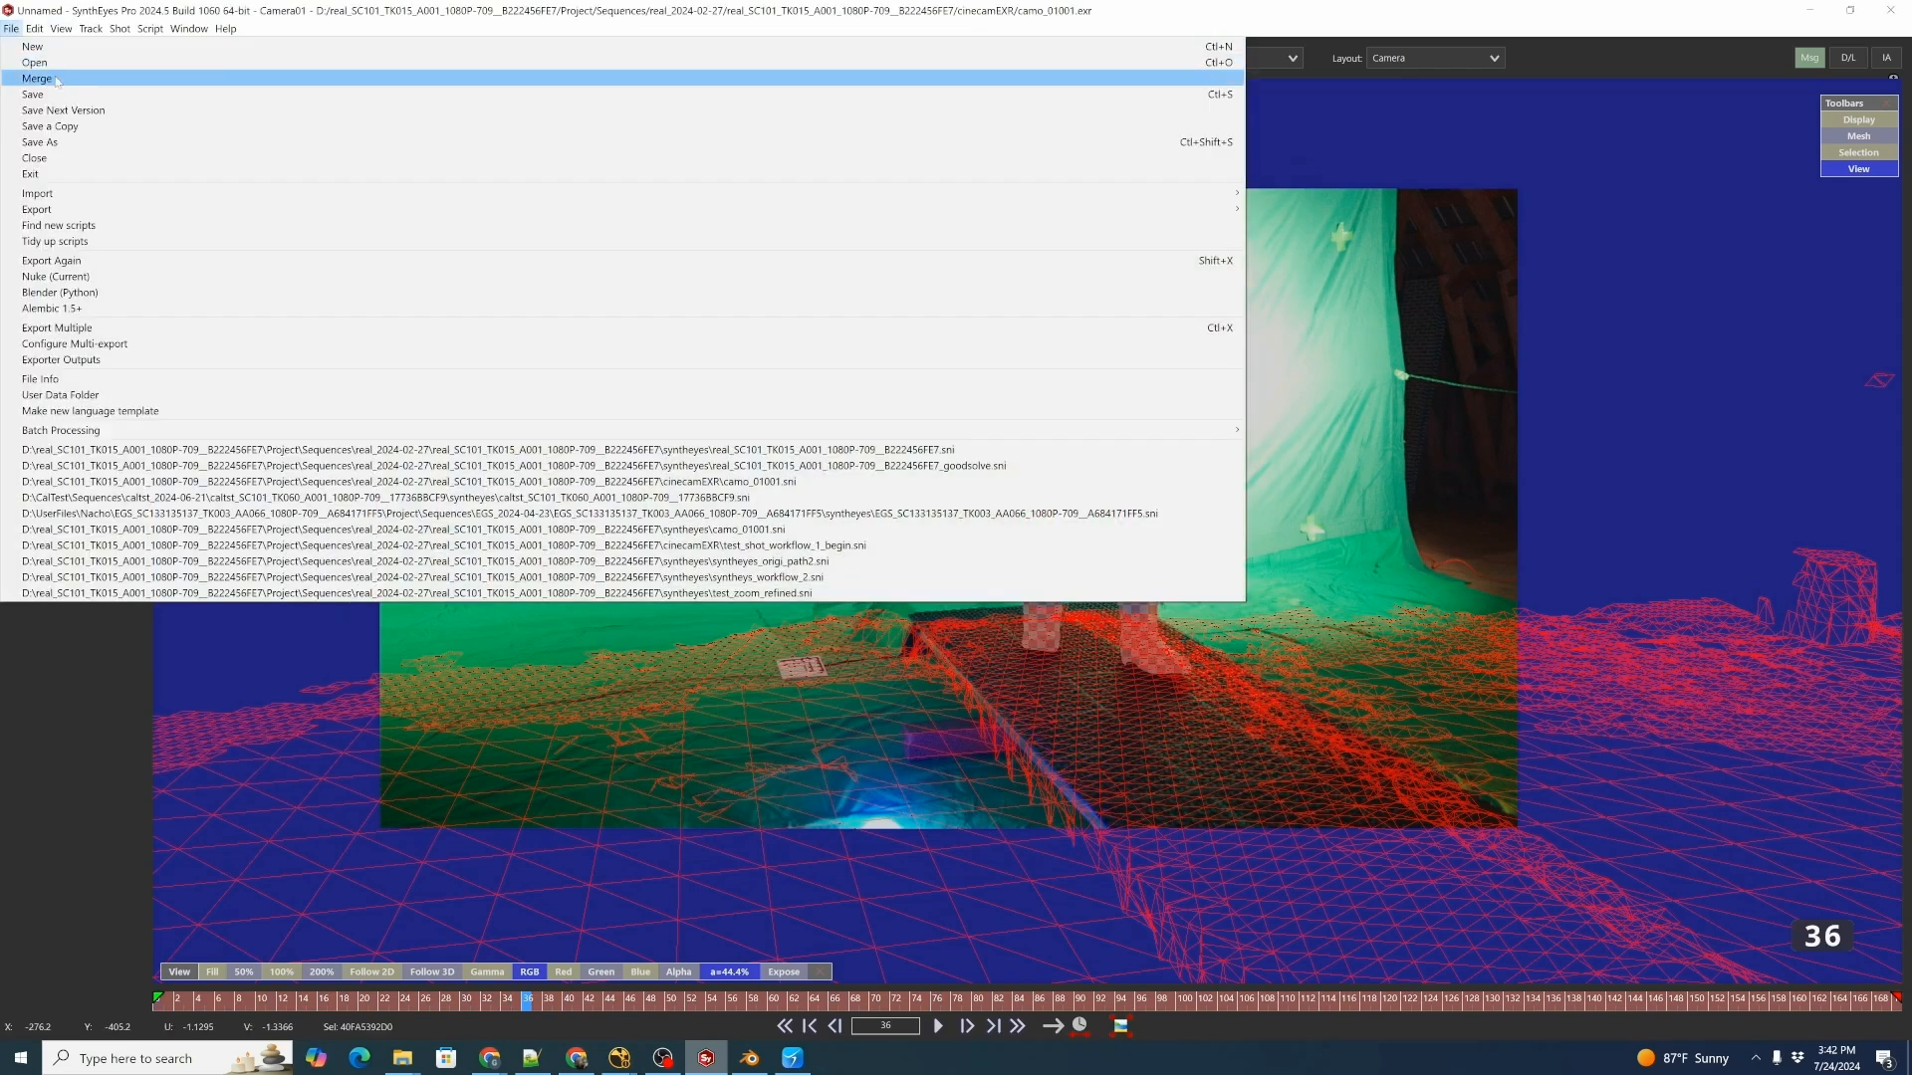
{"action": "left_click", "coordinate": [319, 142]}
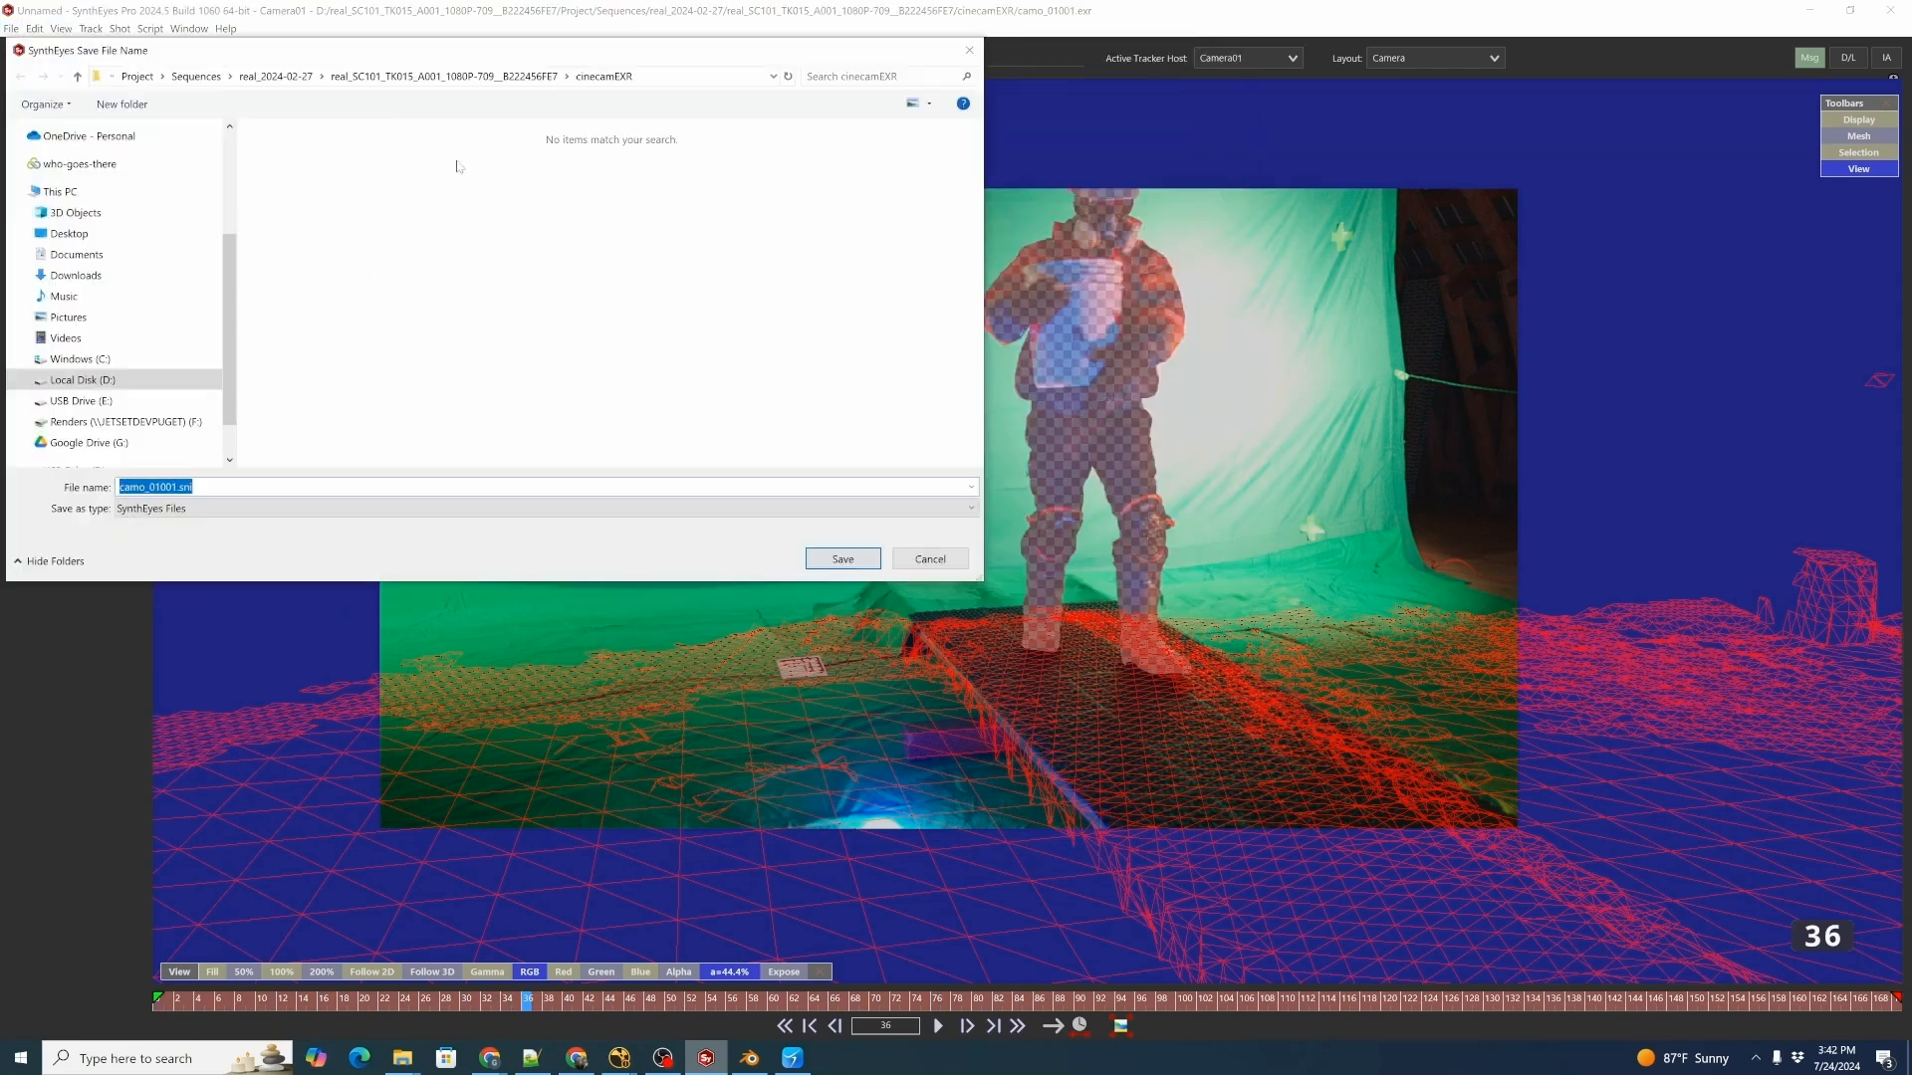
{"action": "left_click", "coordinate": [531, 77]}
{"action": "left_click", "coordinate": [320, 398]}
{"action": "double_click", "coordinate": [319, 398]}
{"action": "left_click", "coordinate": [379, 159]}
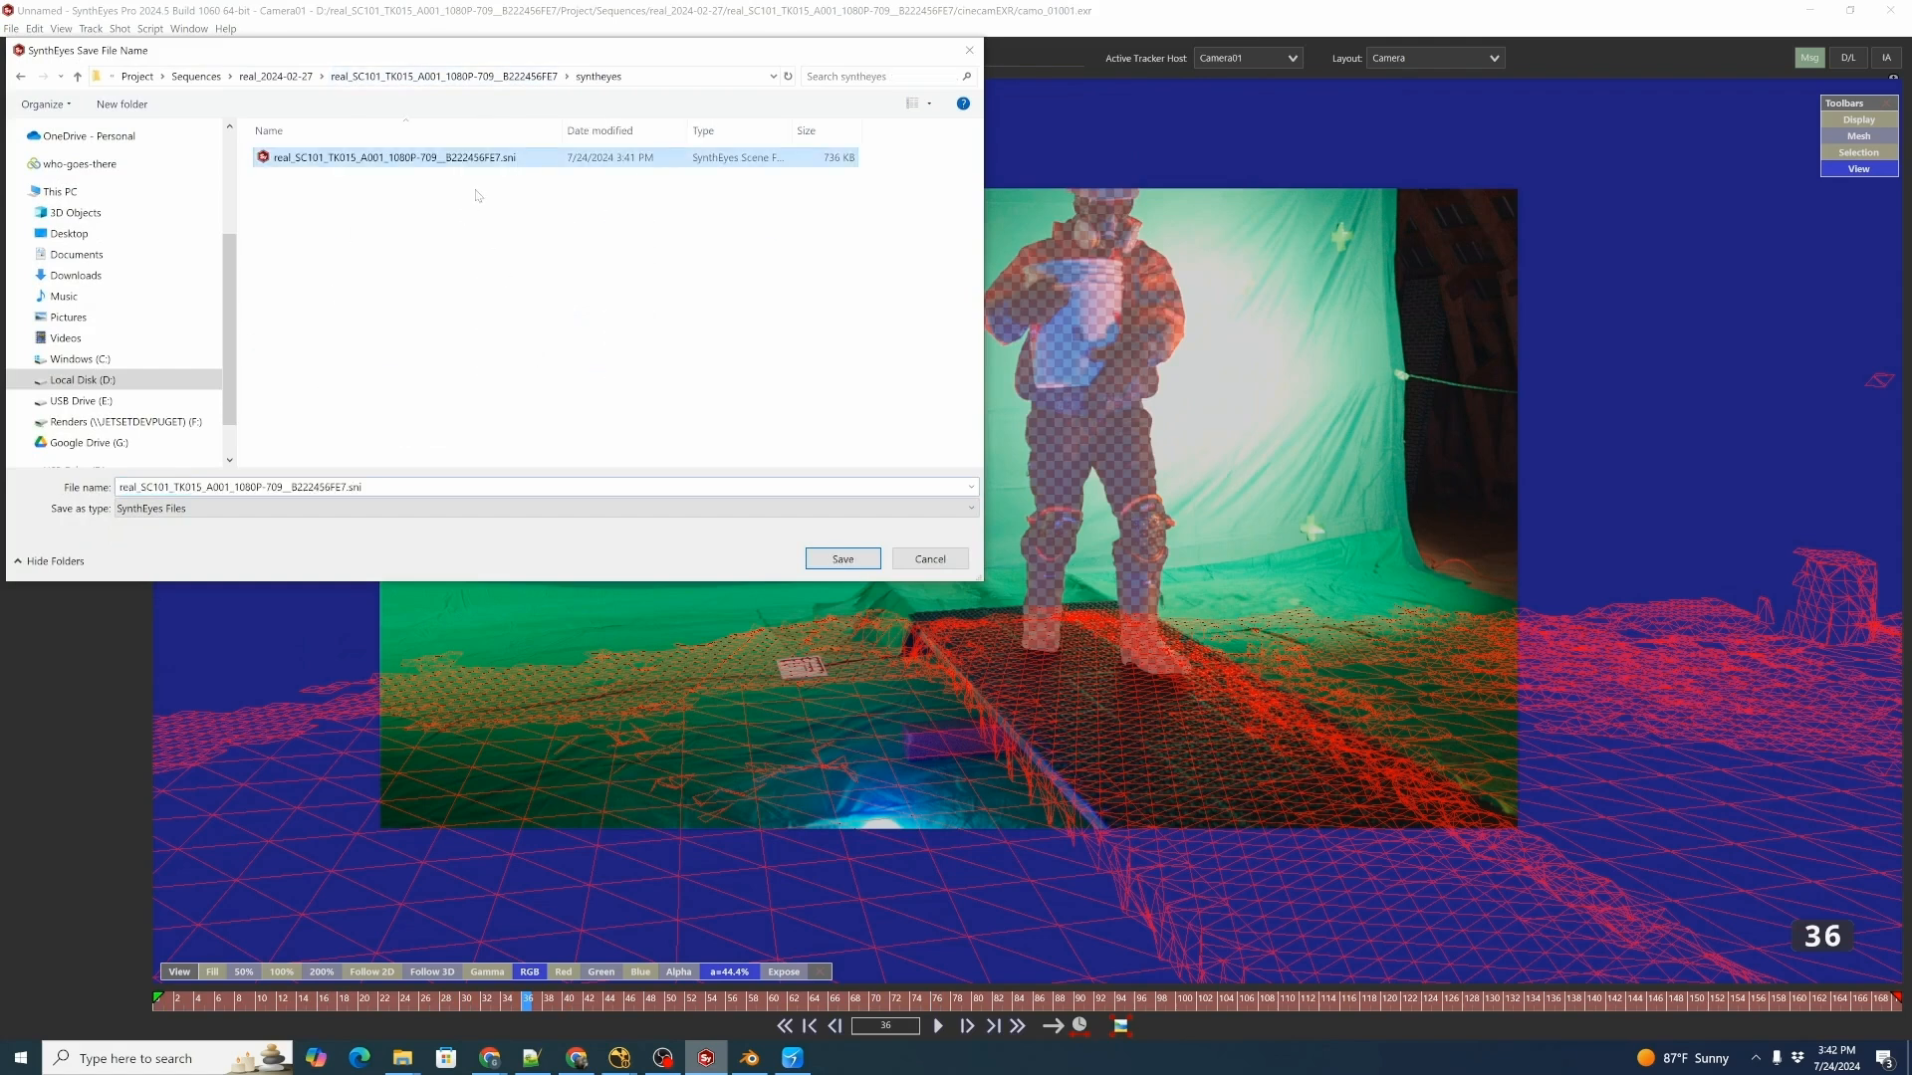
{"action": "left_click", "coordinate": [830, 557]}
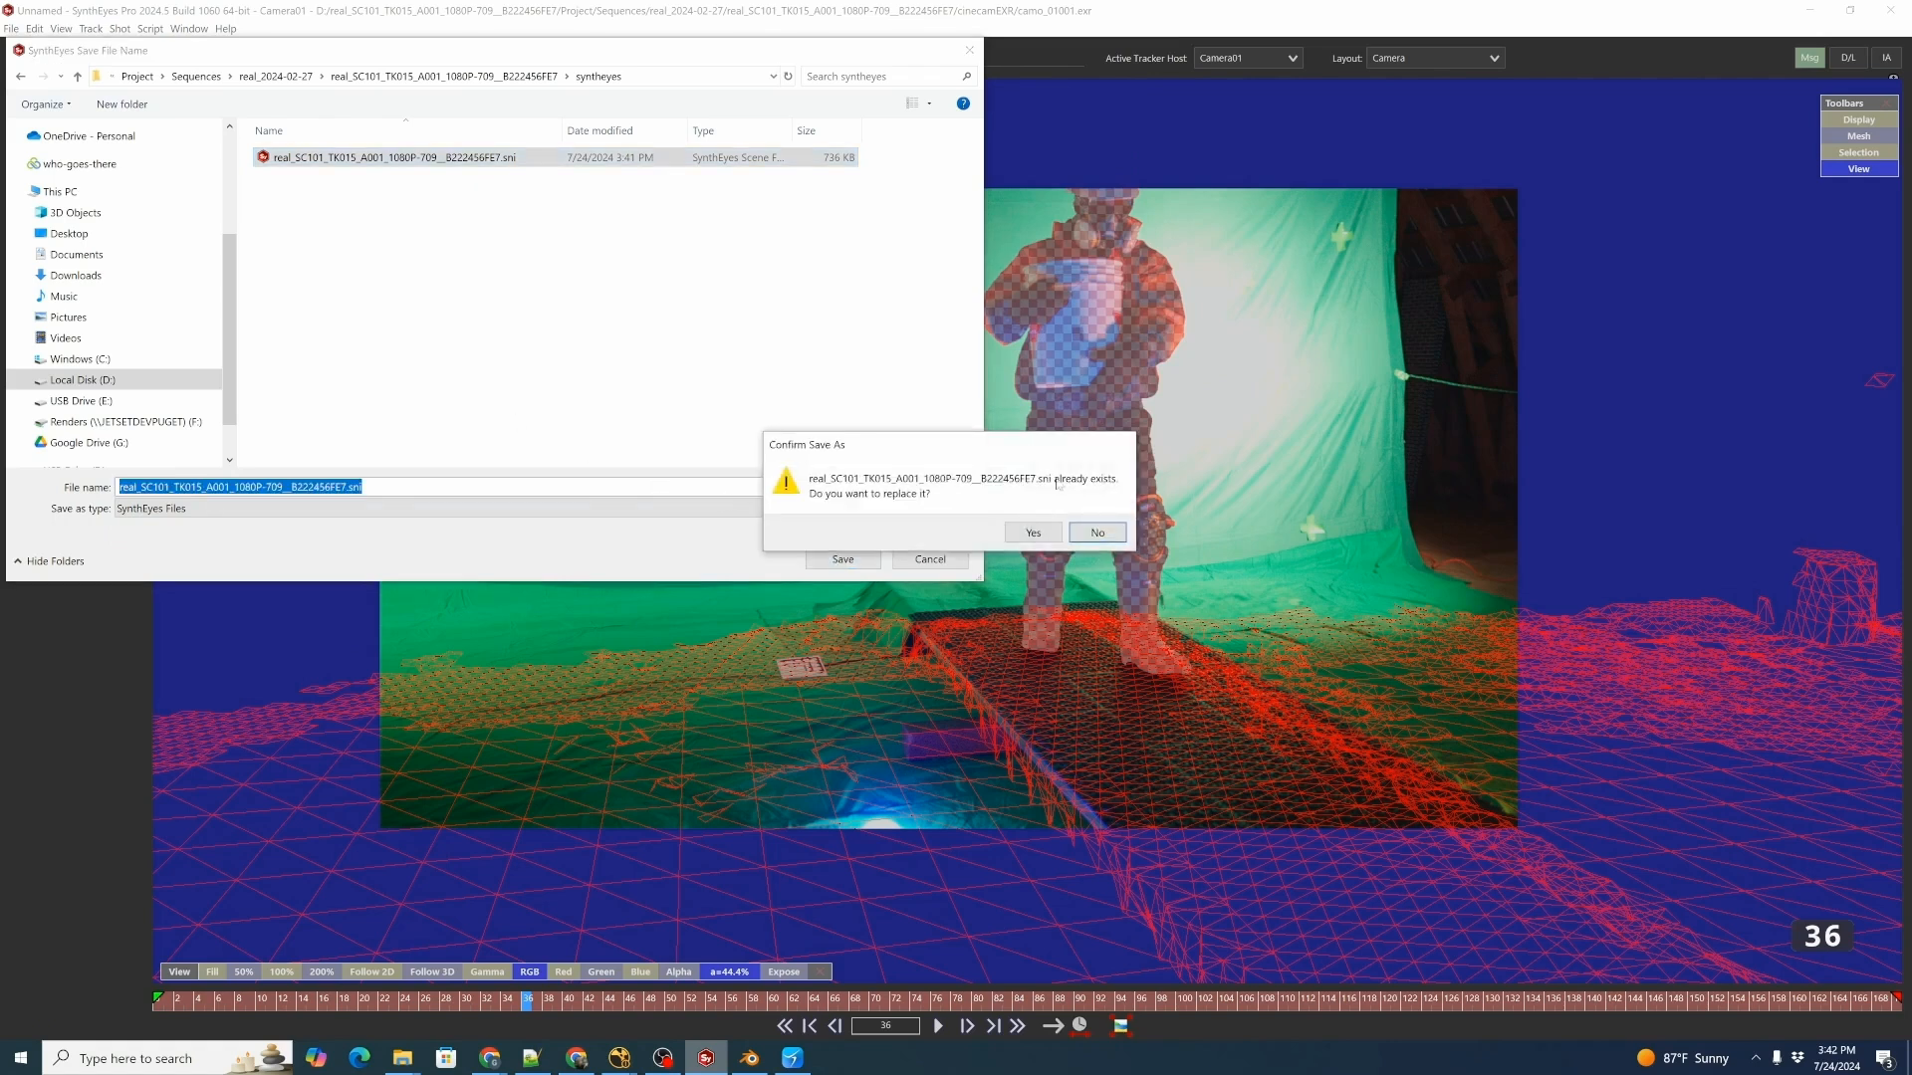
{"action": "left_click", "coordinate": [1026, 536]}
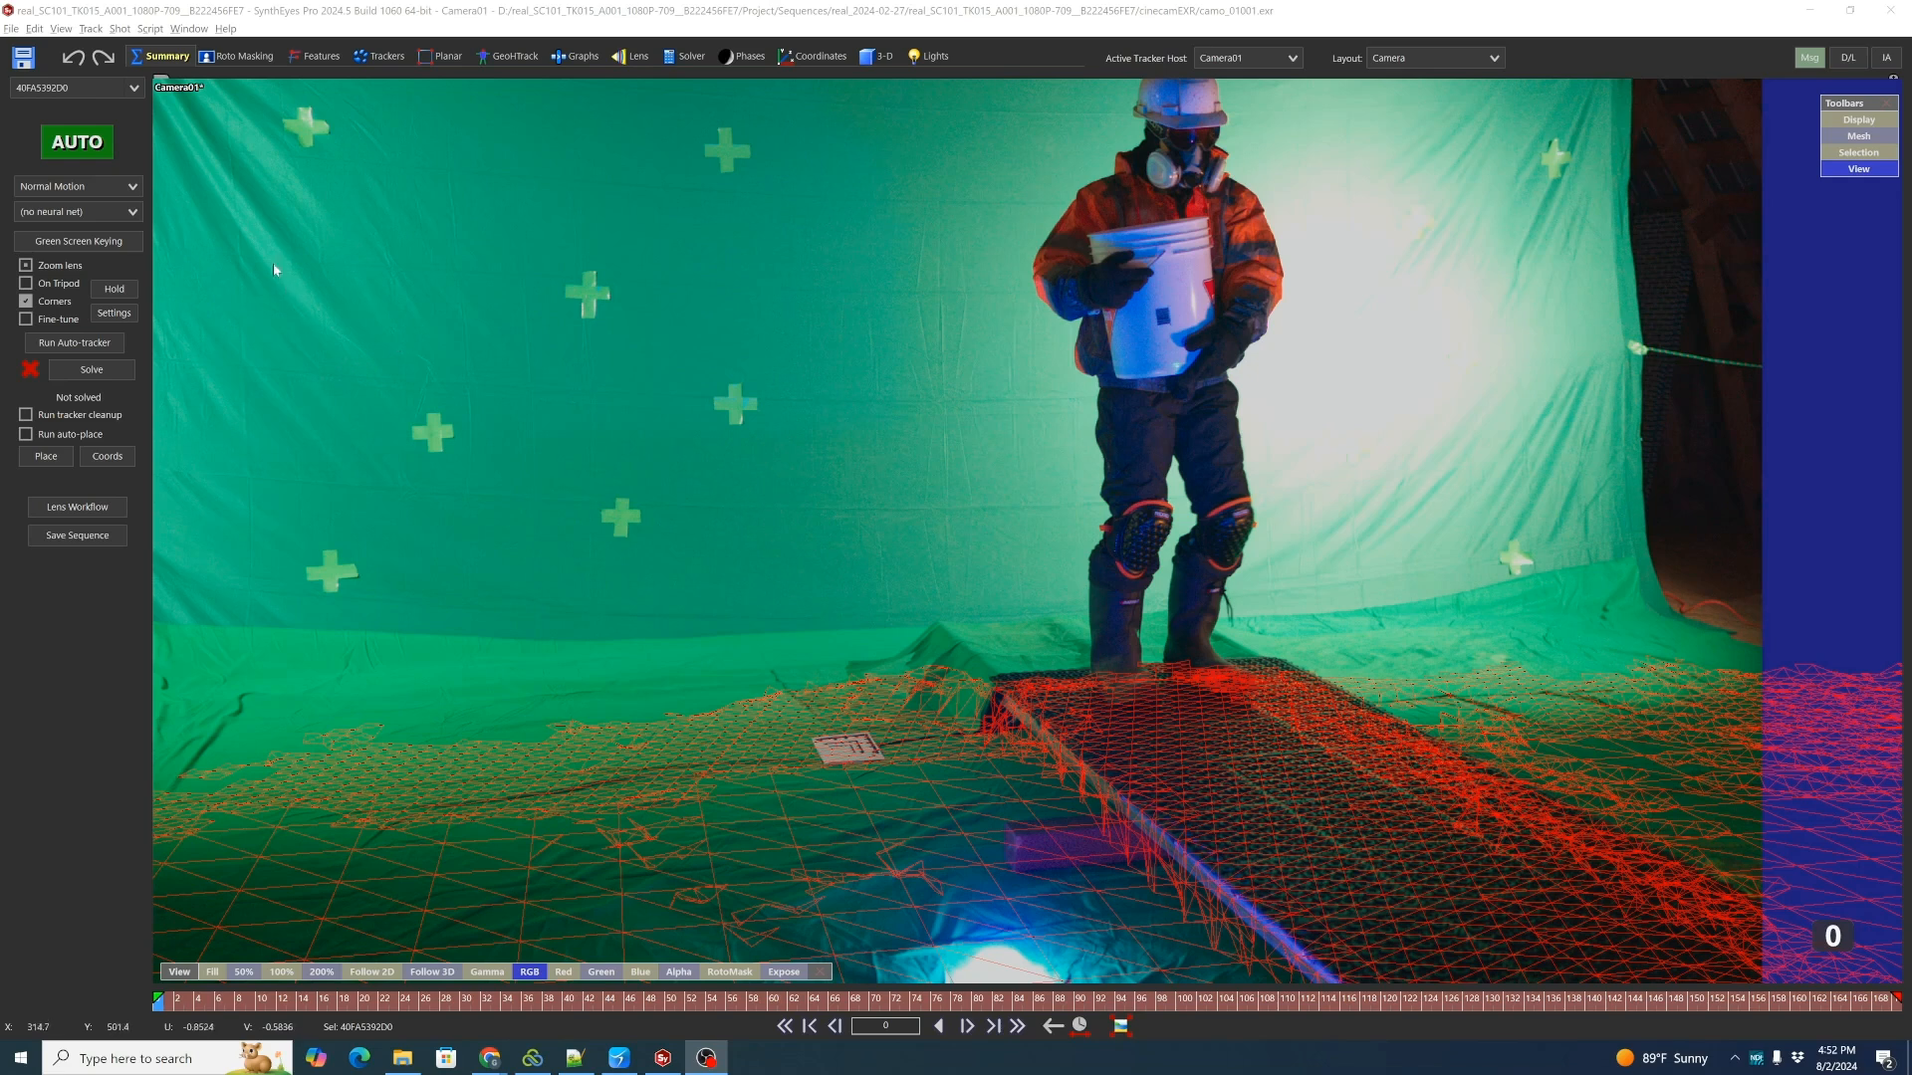
Open the advanced feature settings and set Small Blip Size to 12 and Big Blip Size to 24.
{"action": "left_click", "coordinate": [315, 56]}
{"action": "left_click", "coordinate": [63, 307]}
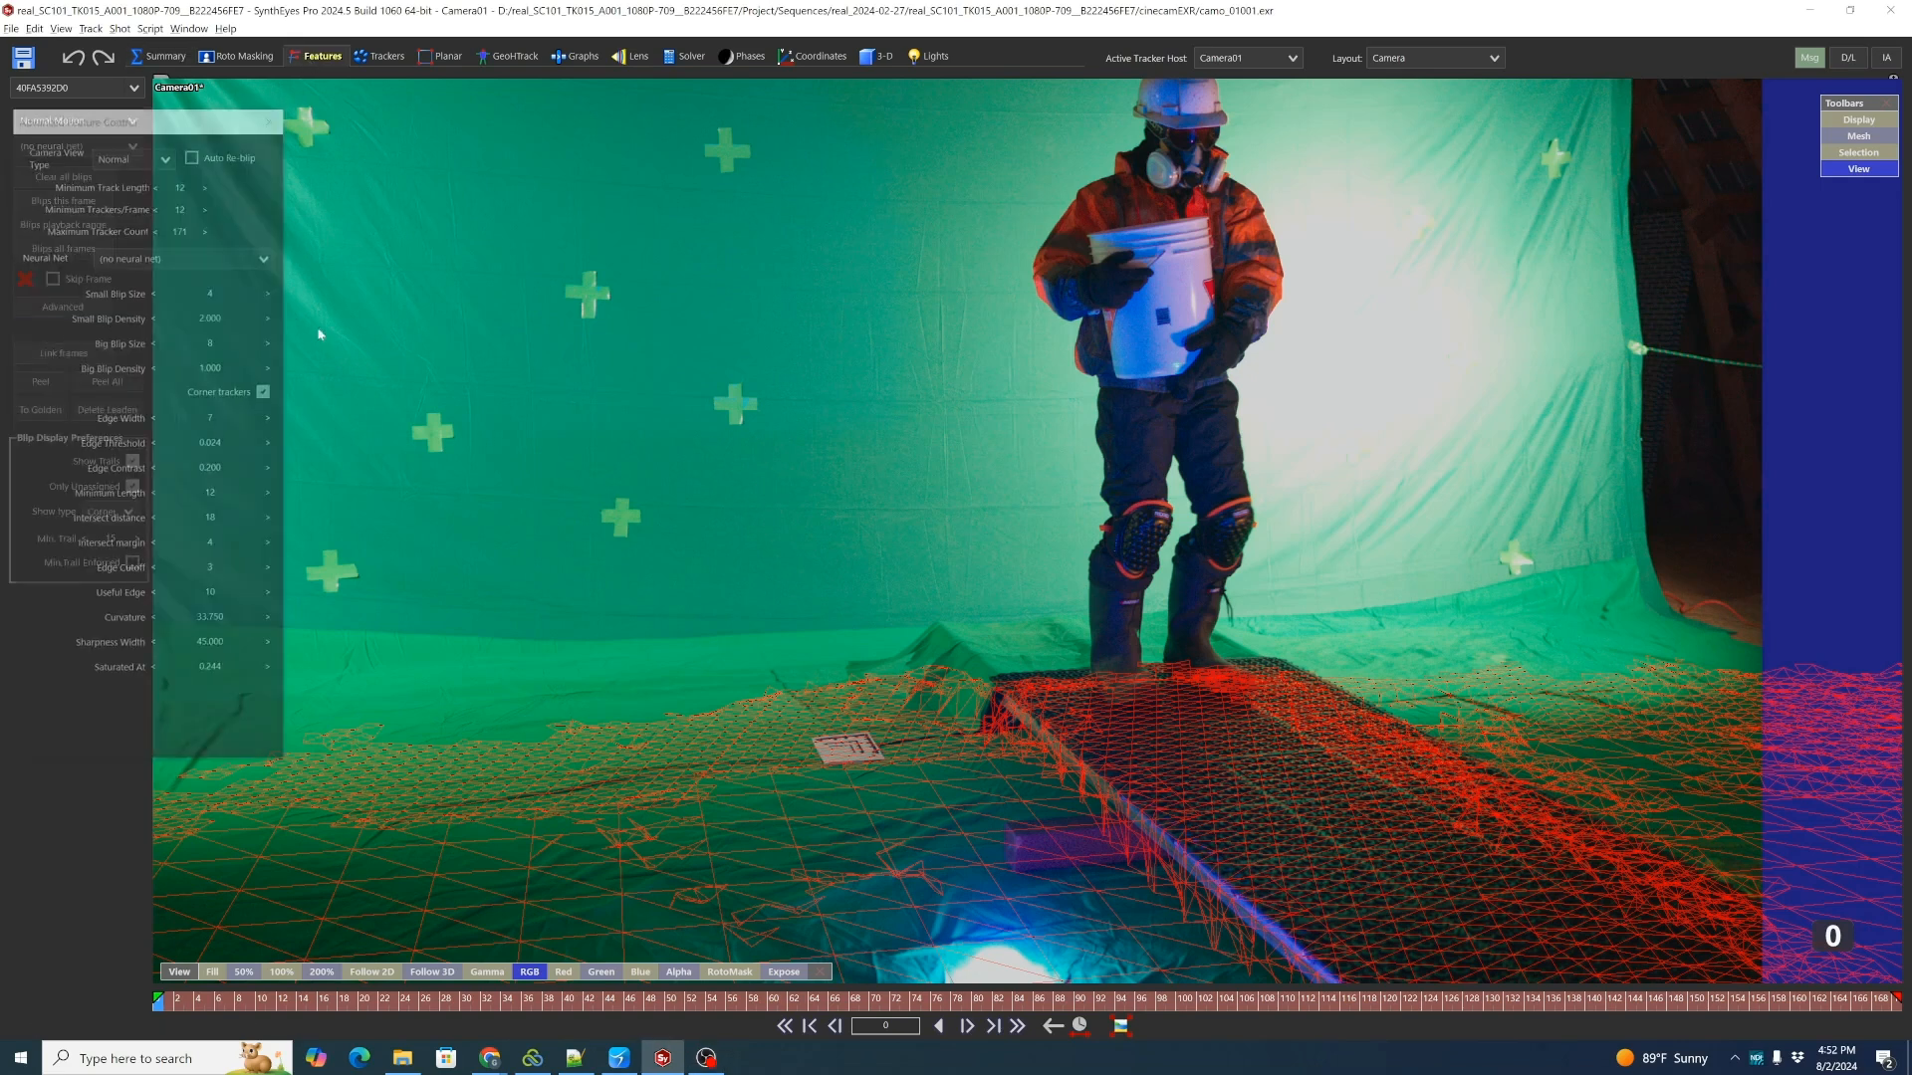
{"action": "left_click_drag", "start_coordinate": [194, 125], "coordinate": [469, 133]}
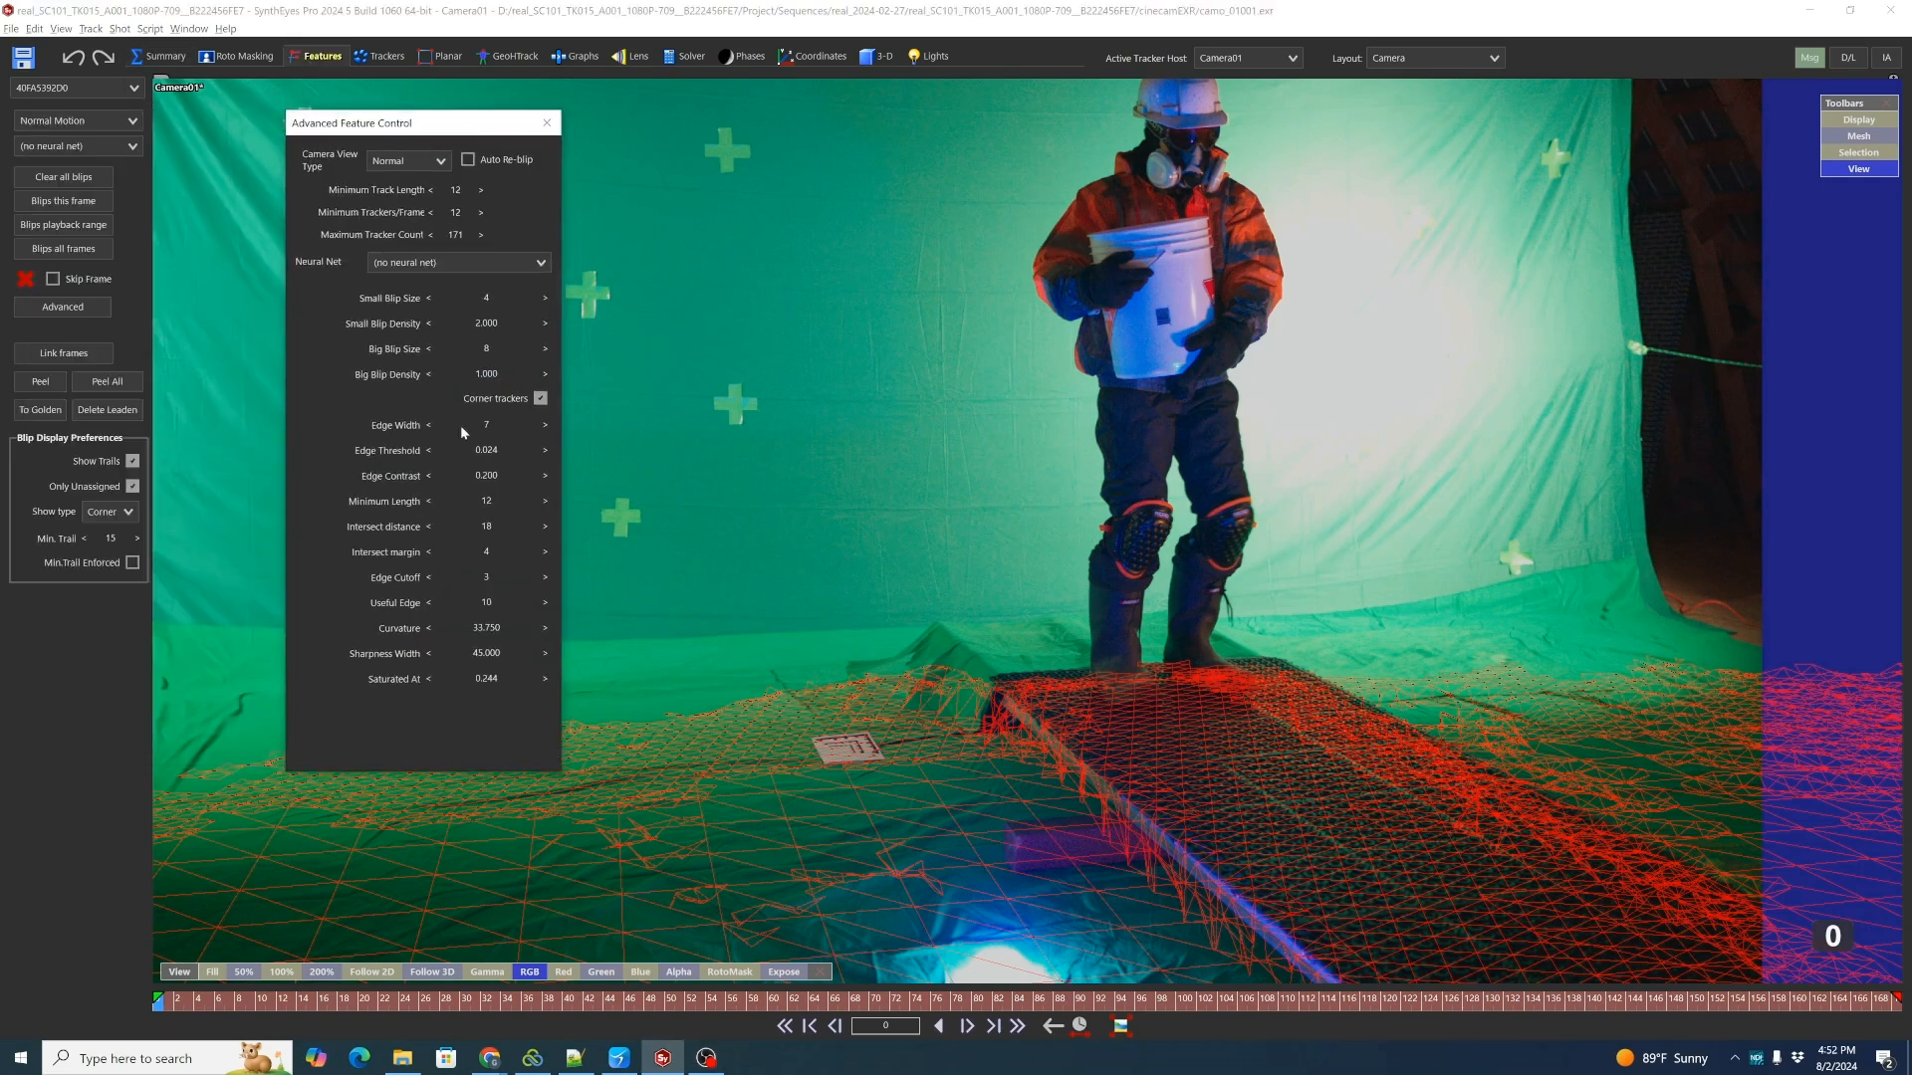
{"action": "double_click", "coordinate": [488, 300]}
{"action": "double_click", "coordinate": [487, 352]}
{"action": "type", "text": "24"}
{"action": "key", "text": "Return"}
Turn on Auto Re-blip, compute the blips for all frames and peel them all into trackers.
{"action": "left_click", "coordinate": [469, 161]}
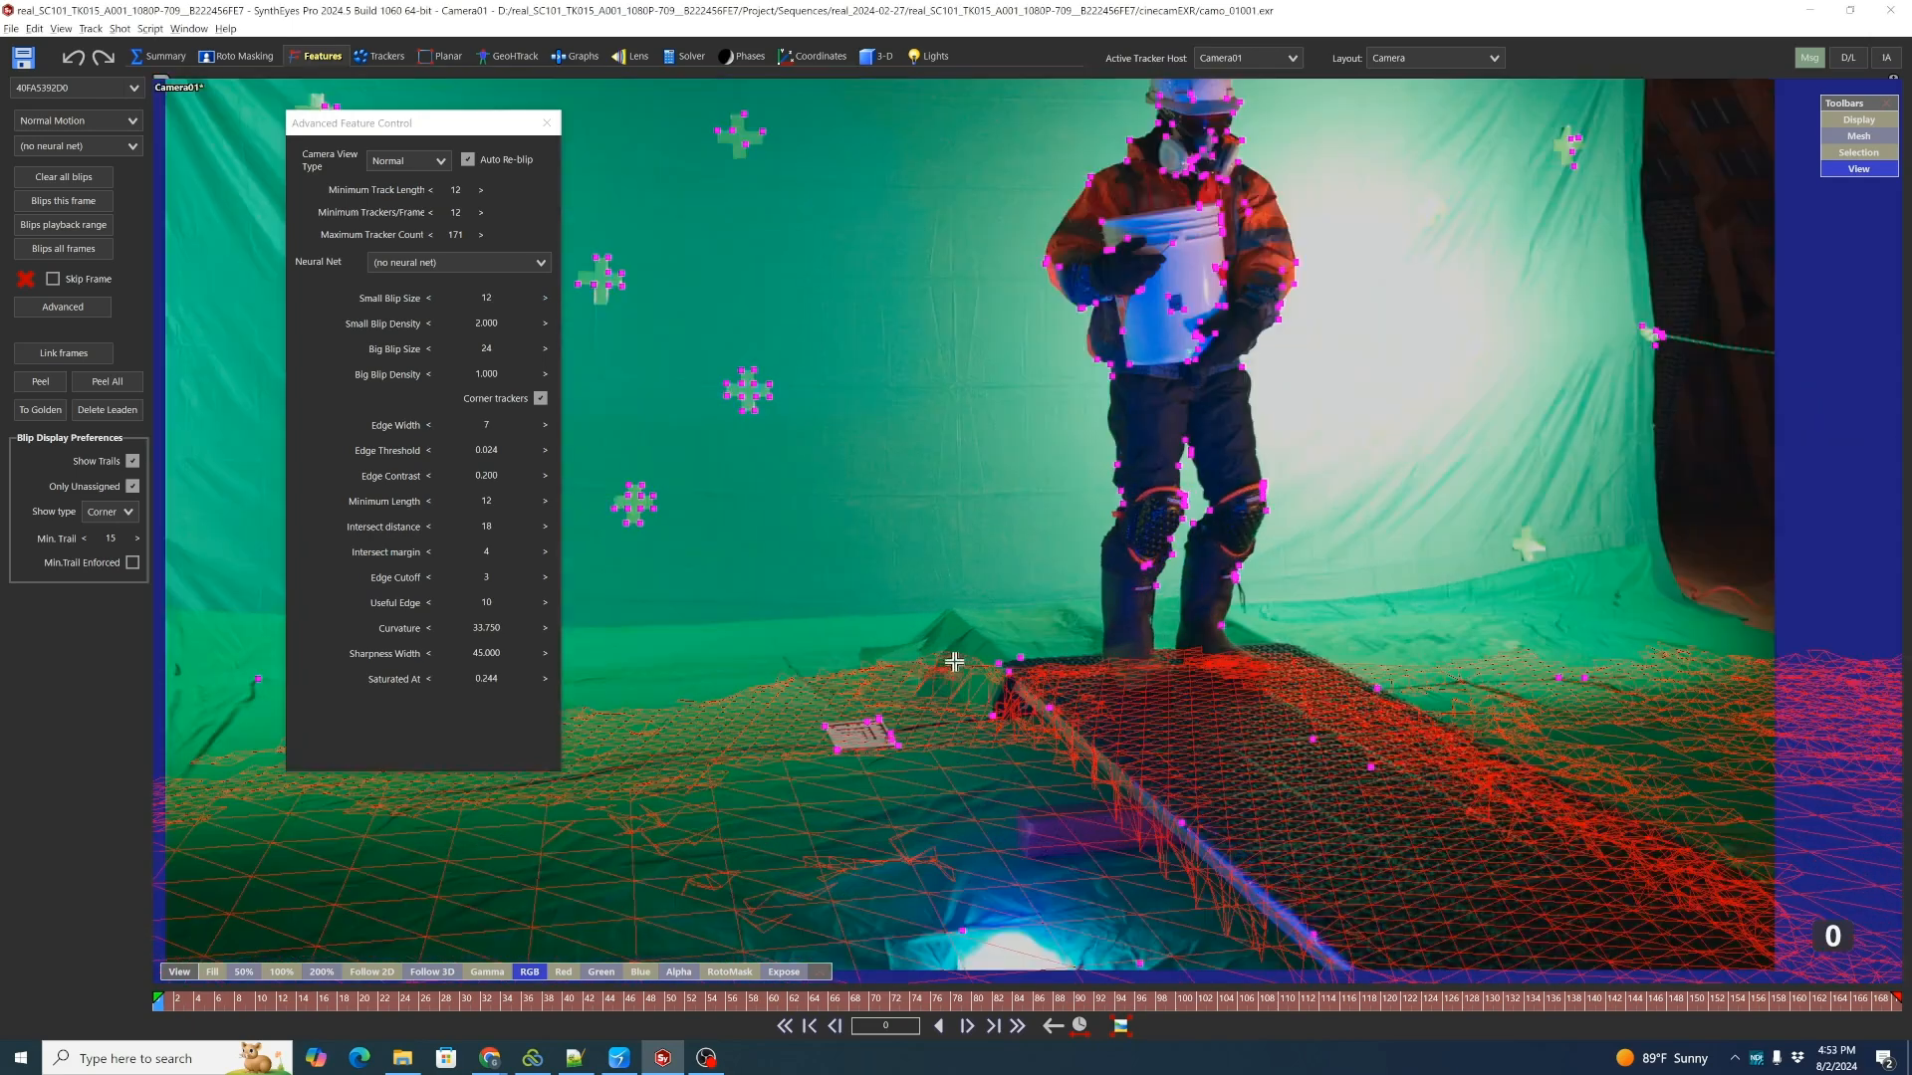
{"action": "middle_click_drag", "start_coordinate": [865, 659], "coordinate": [846, 554]}
{"action": "left_click_drag", "start_coordinate": [453, 123], "coordinate": [1753, 234]}
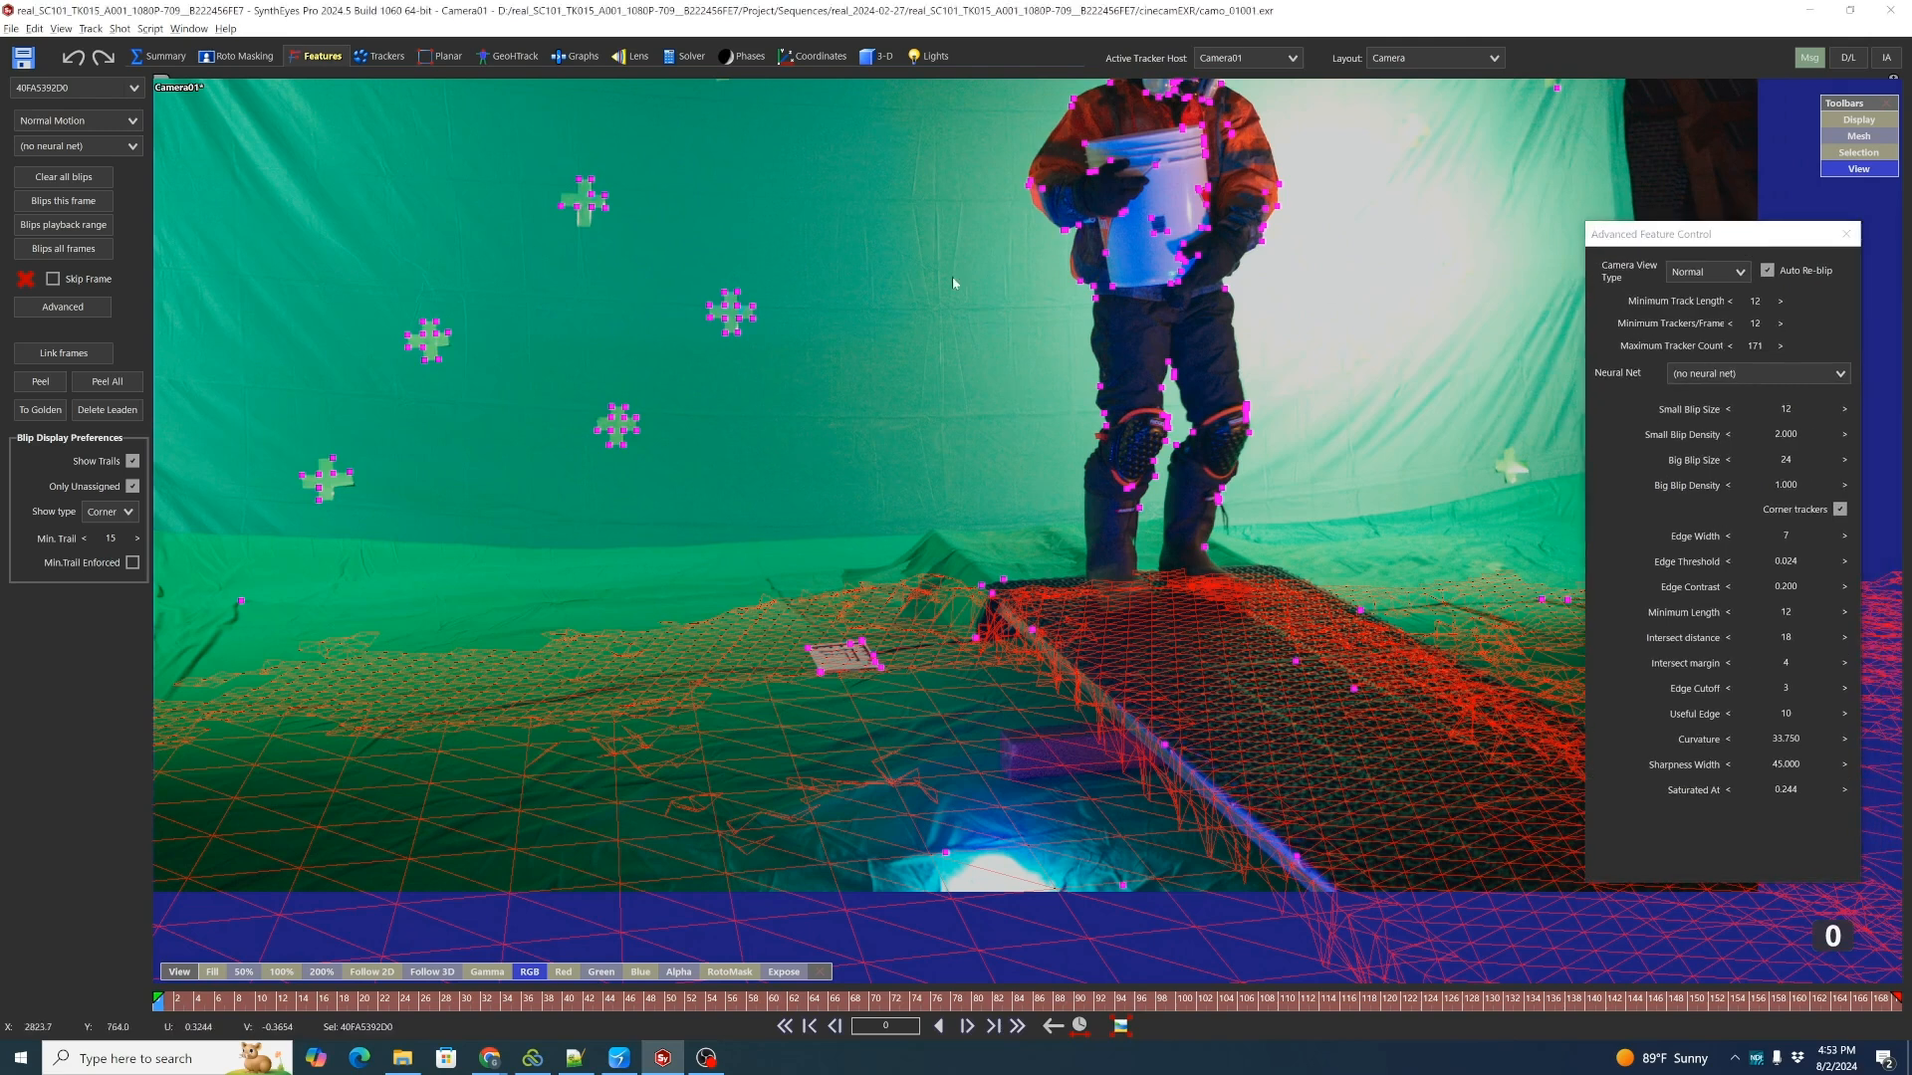
{"action": "left_click", "coordinate": [80, 250]}
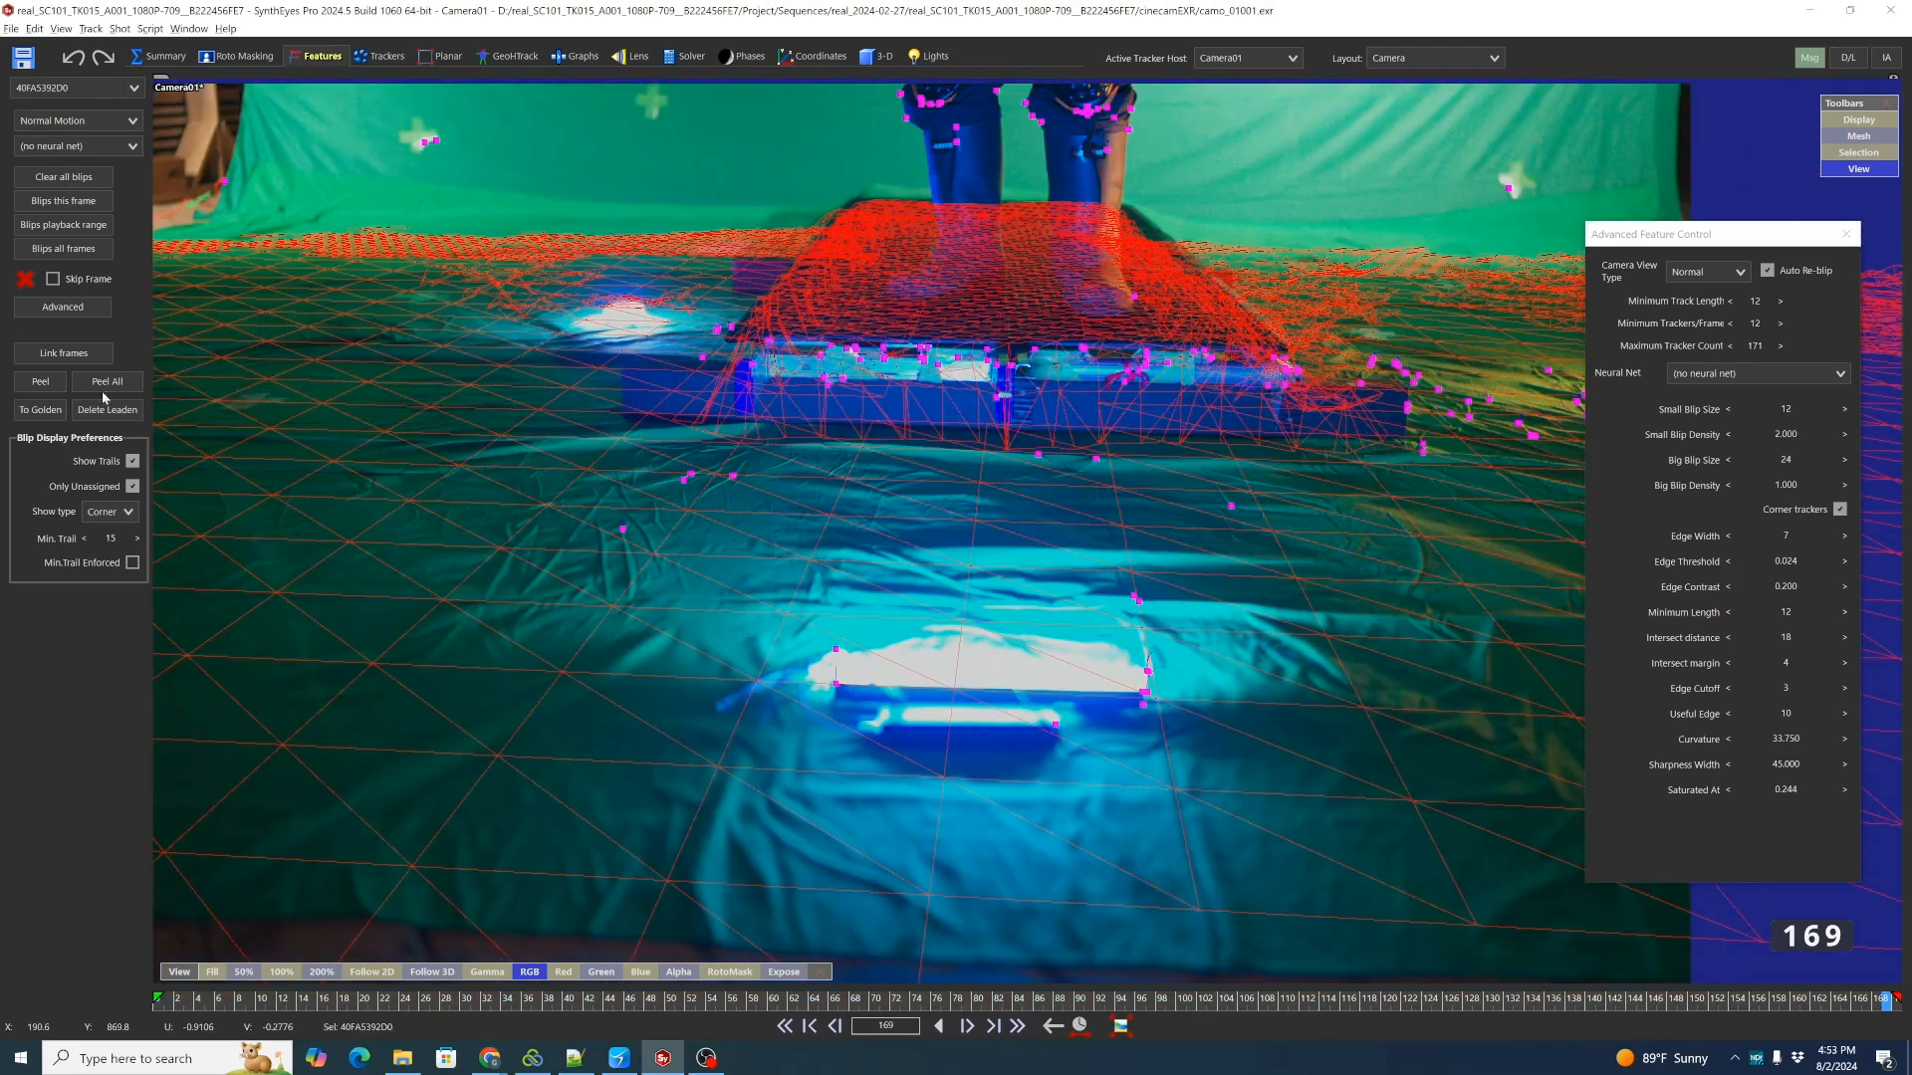
{"action": "left_click", "coordinate": [110, 383]}
Set Small Blip Size to 16 and Big Blip Size to 32.
{"action": "double_click", "coordinate": [1795, 415]}
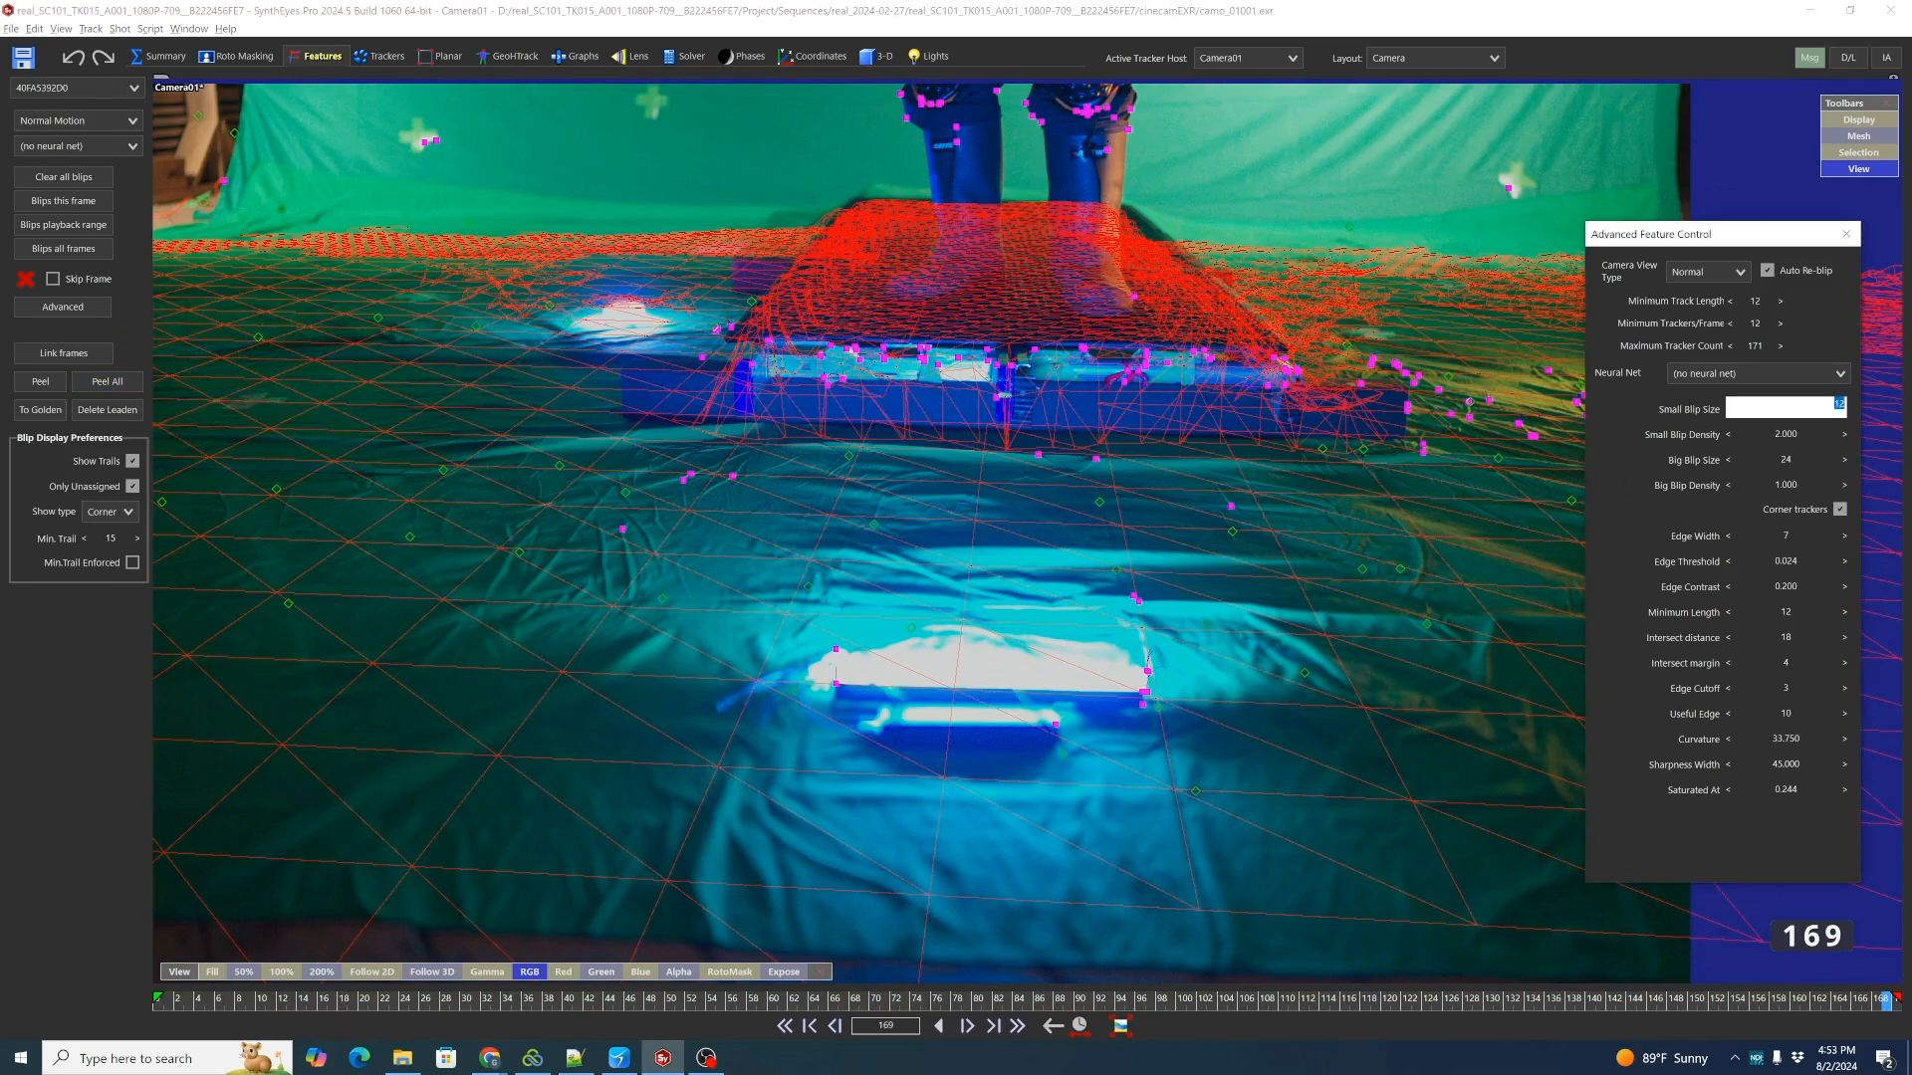
{"action": "type", "text": "16"}
{"action": "key", "text": "Tab"}
{"action": "type", "text": "32"}
{"action": "key", "text": "Tab"}
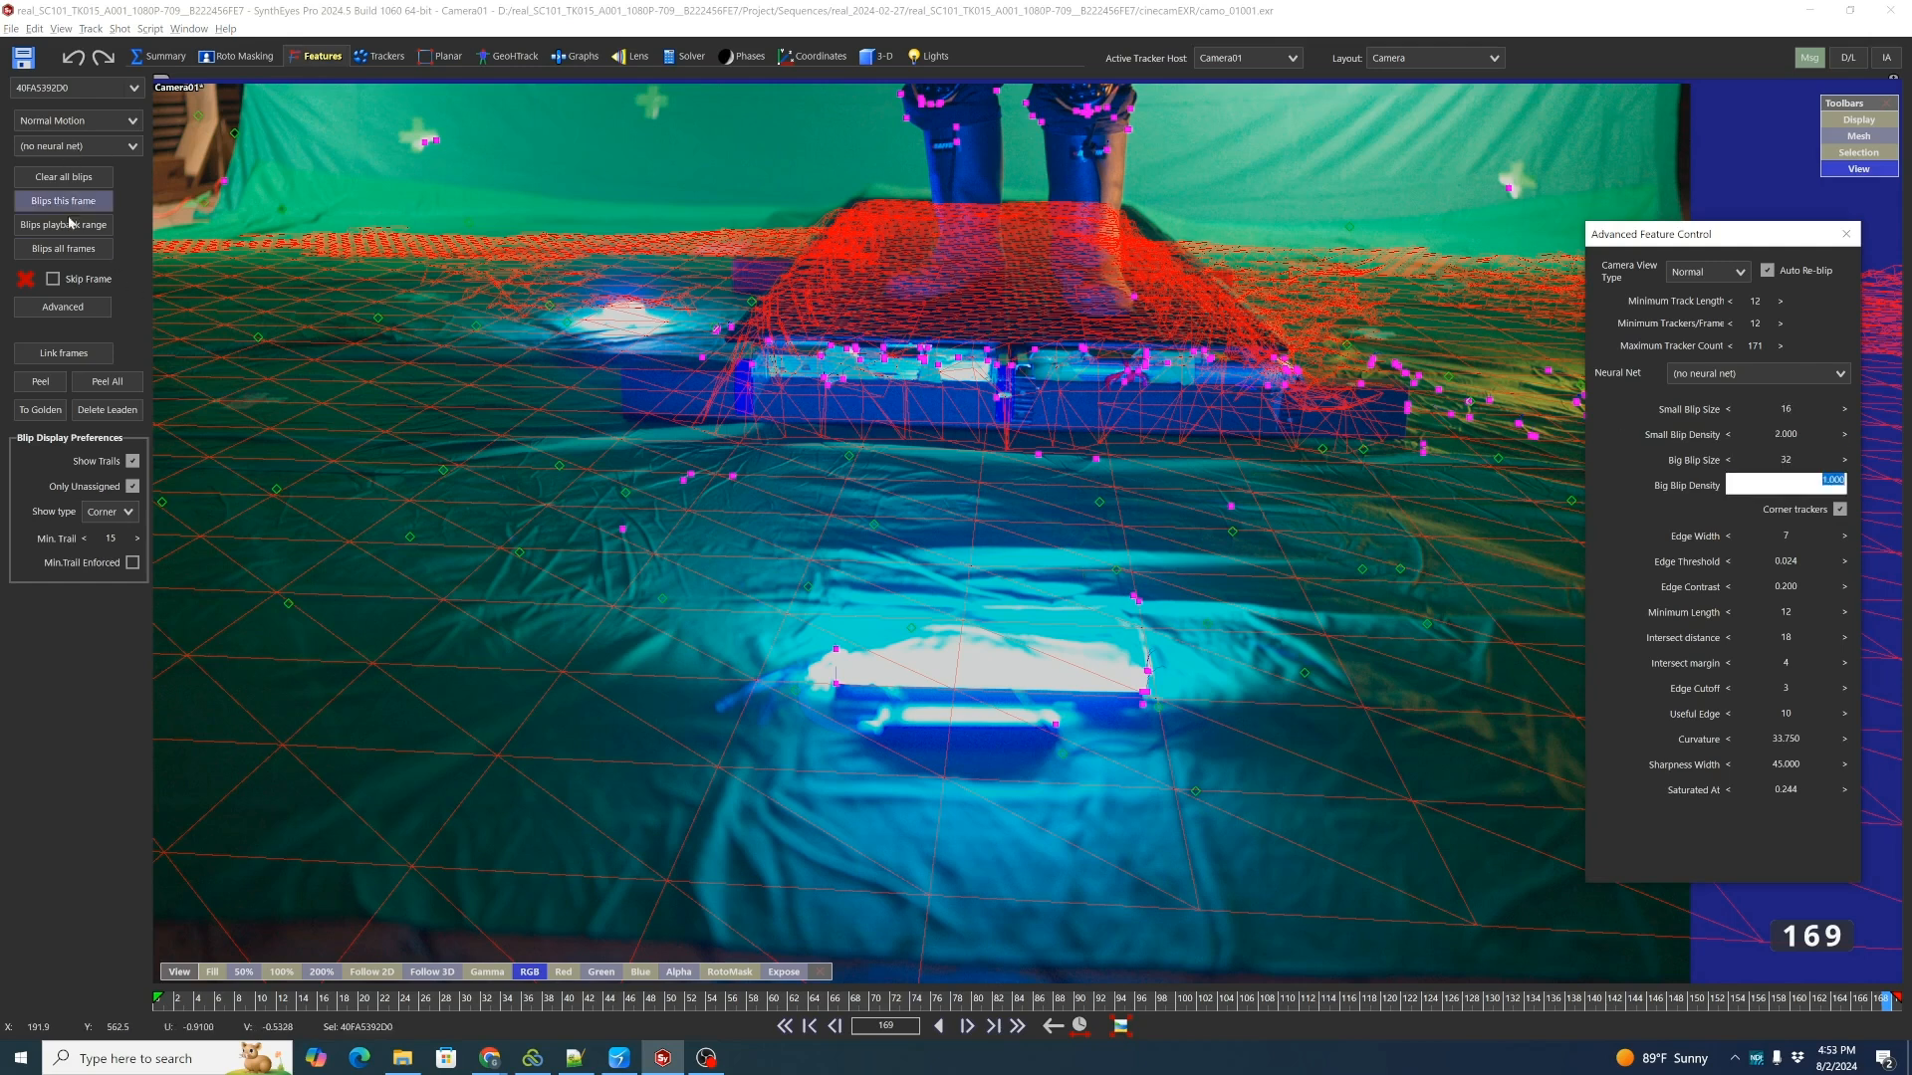
Recompute the blips on all frames, peel them all into trackers and check the shot at frame 67.
{"action": "left_click", "coordinate": [62, 247]}
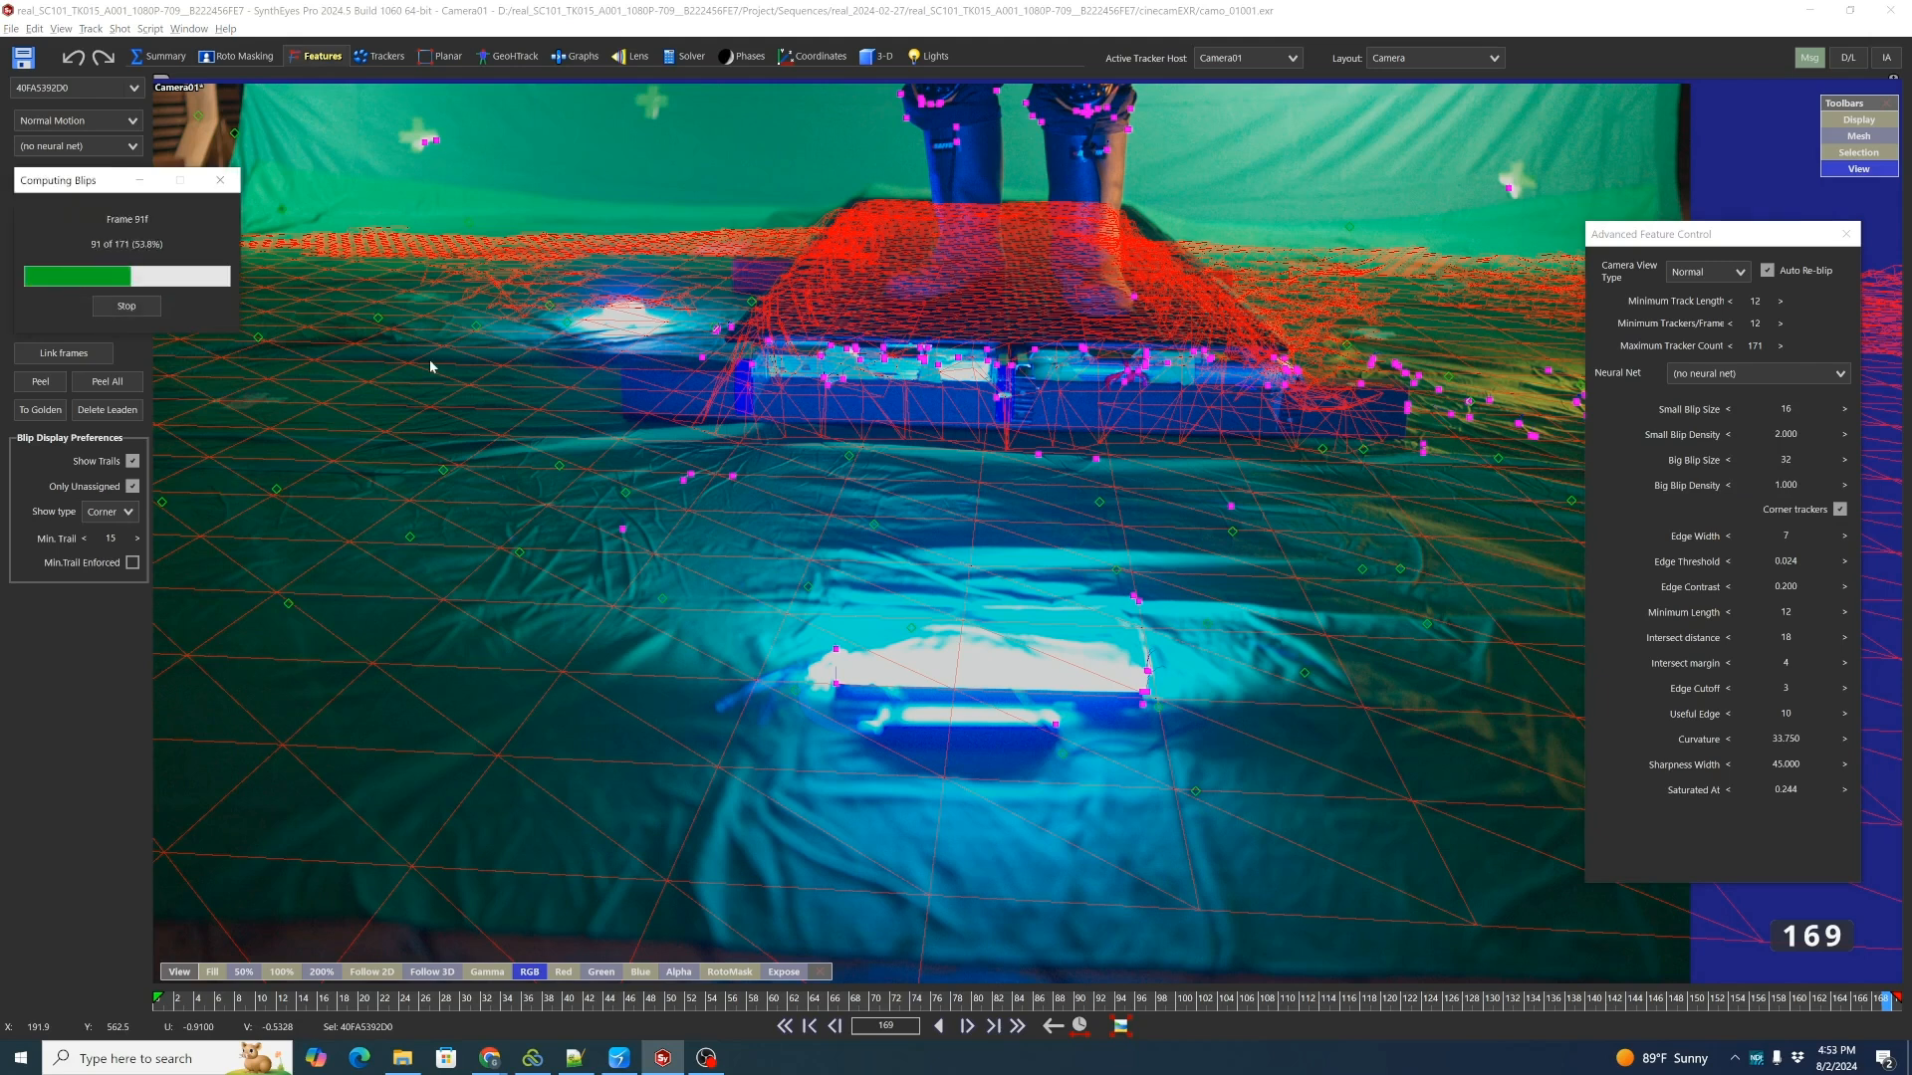
{"action": "left_click", "coordinate": [116, 383]}
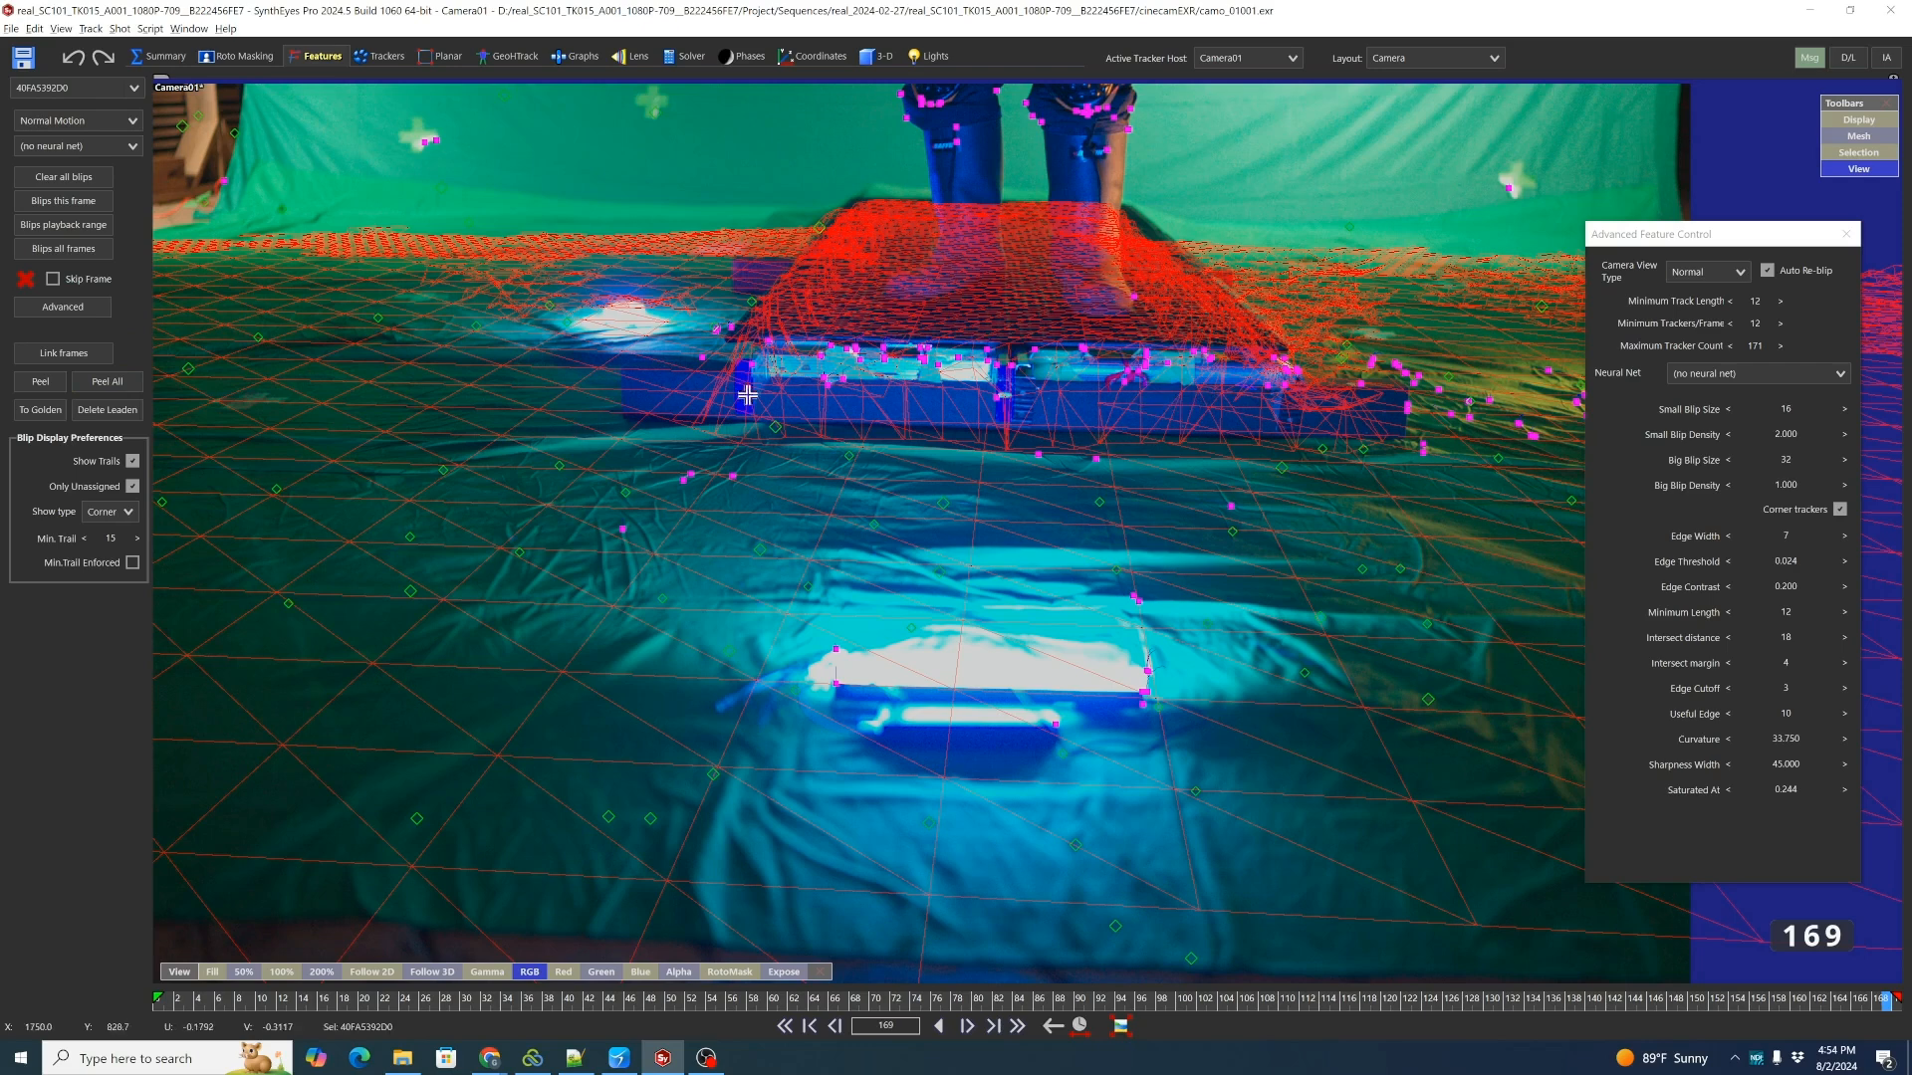
{"action": "left_click_drag", "start_coordinate": [959, 999], "coordinate": [1374, 909]}
{"action": "left_click_drag", "start_coordinate": [877, 1000], "coordinate": [840, 977]}
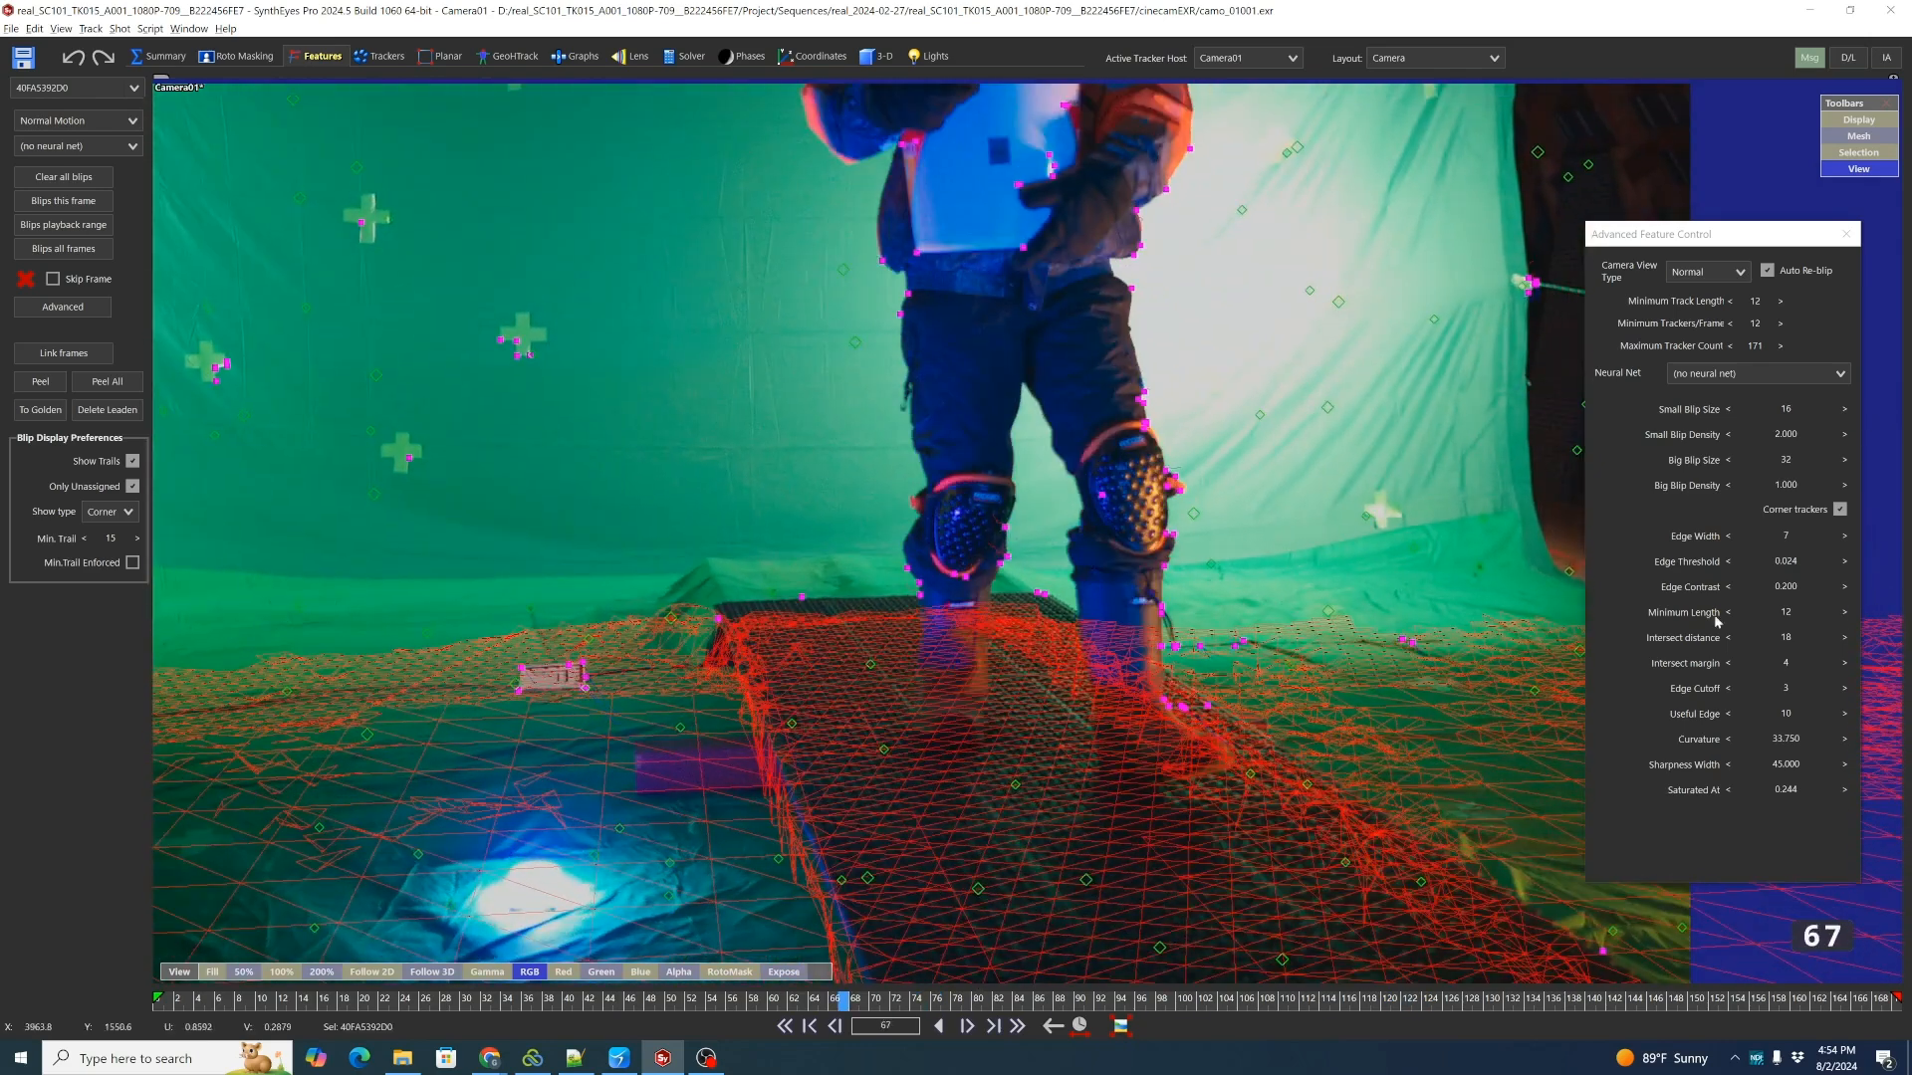
Set Small Blip Size to 20 and Big Blip Size to 40 in the advanced feature settings.
{"action": "left_click", "coordinate": [1787, 411]}
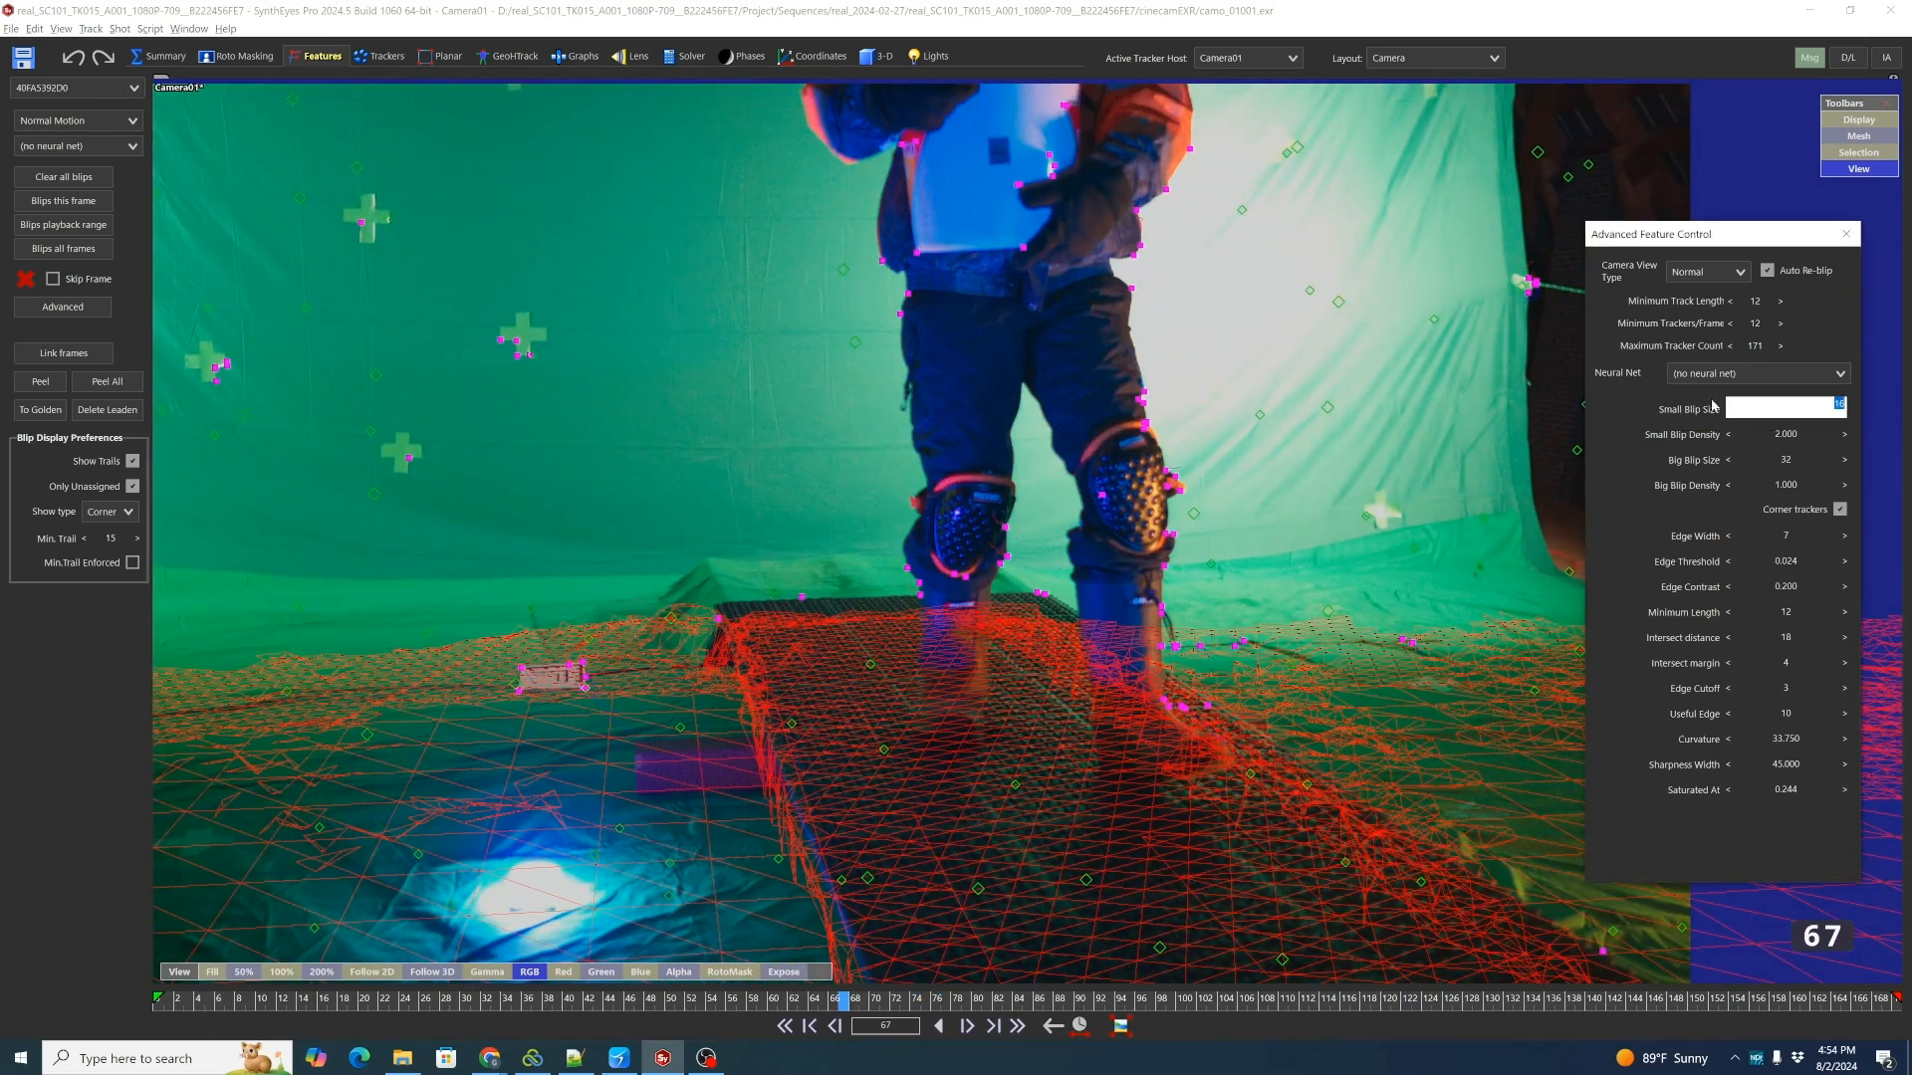
{"action": "key", "text": "Tab"}
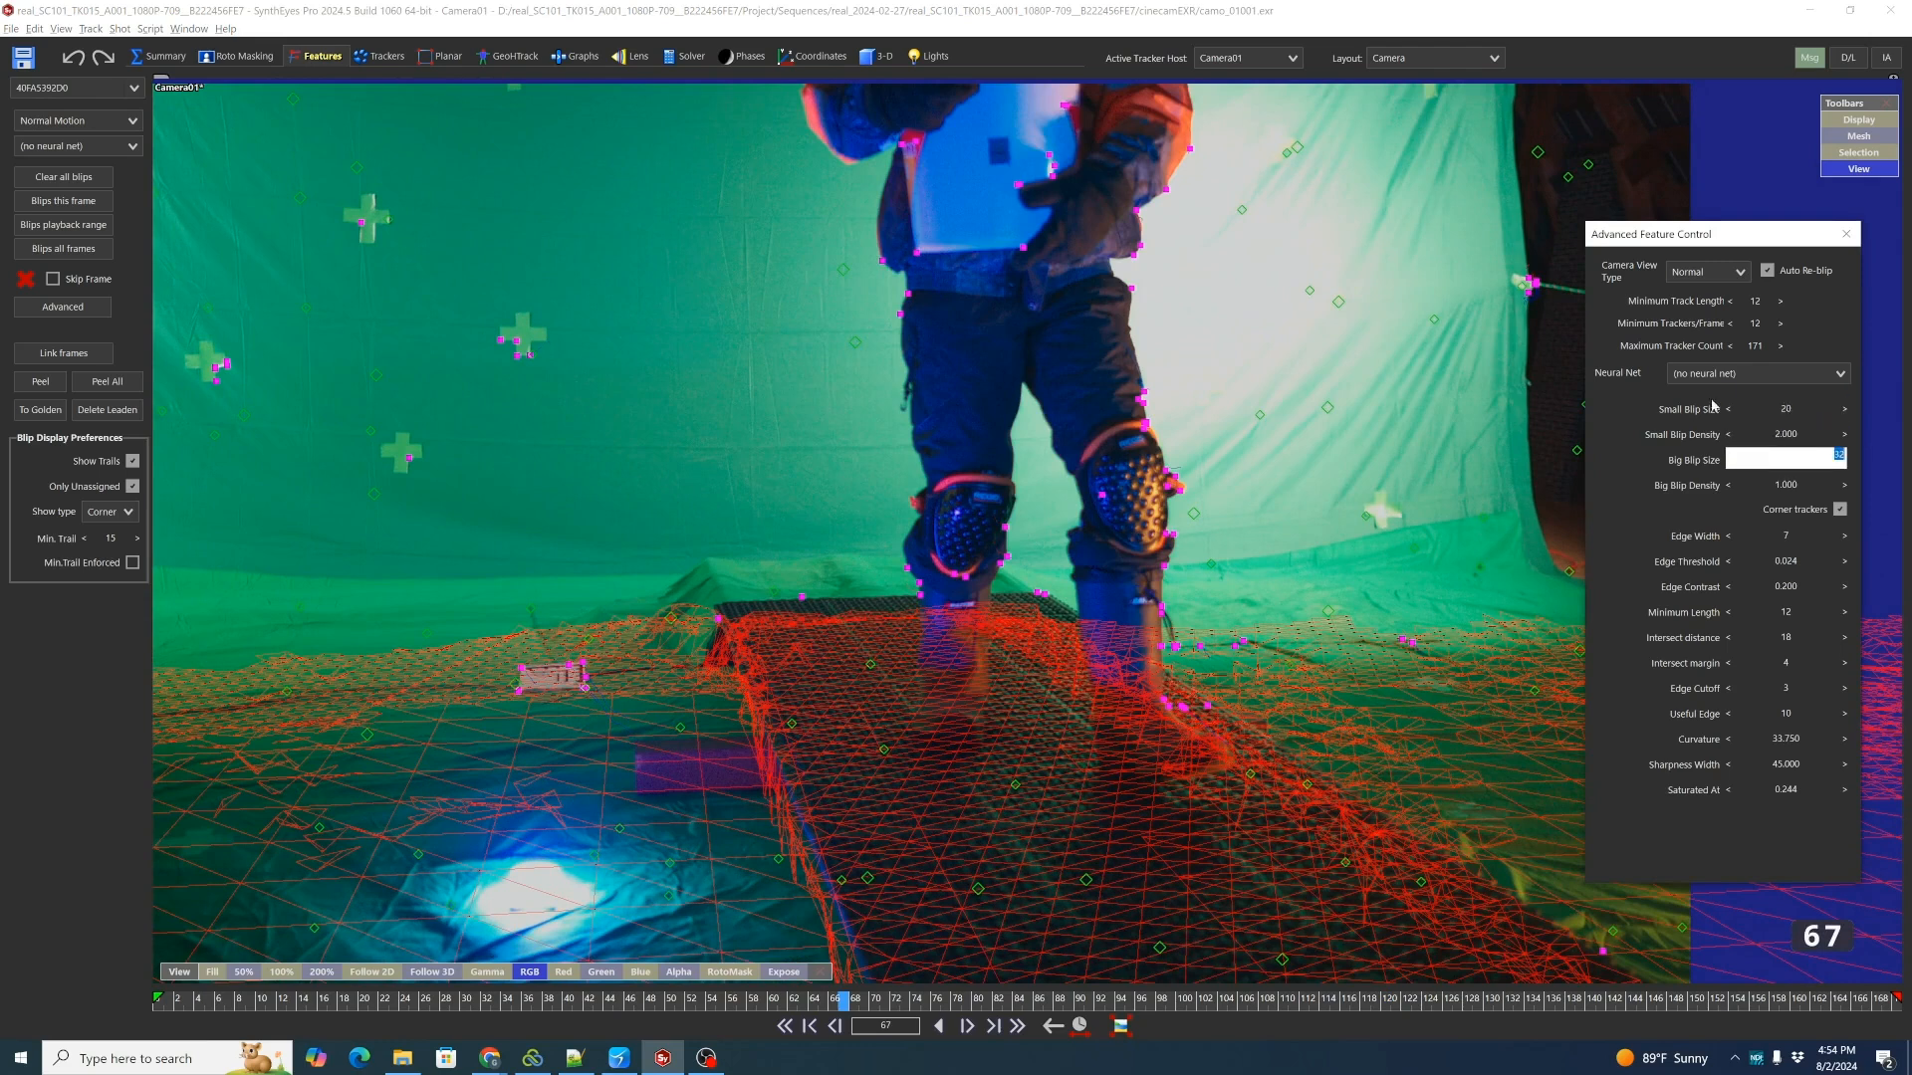
{"action": "key", "text": "Tab"}
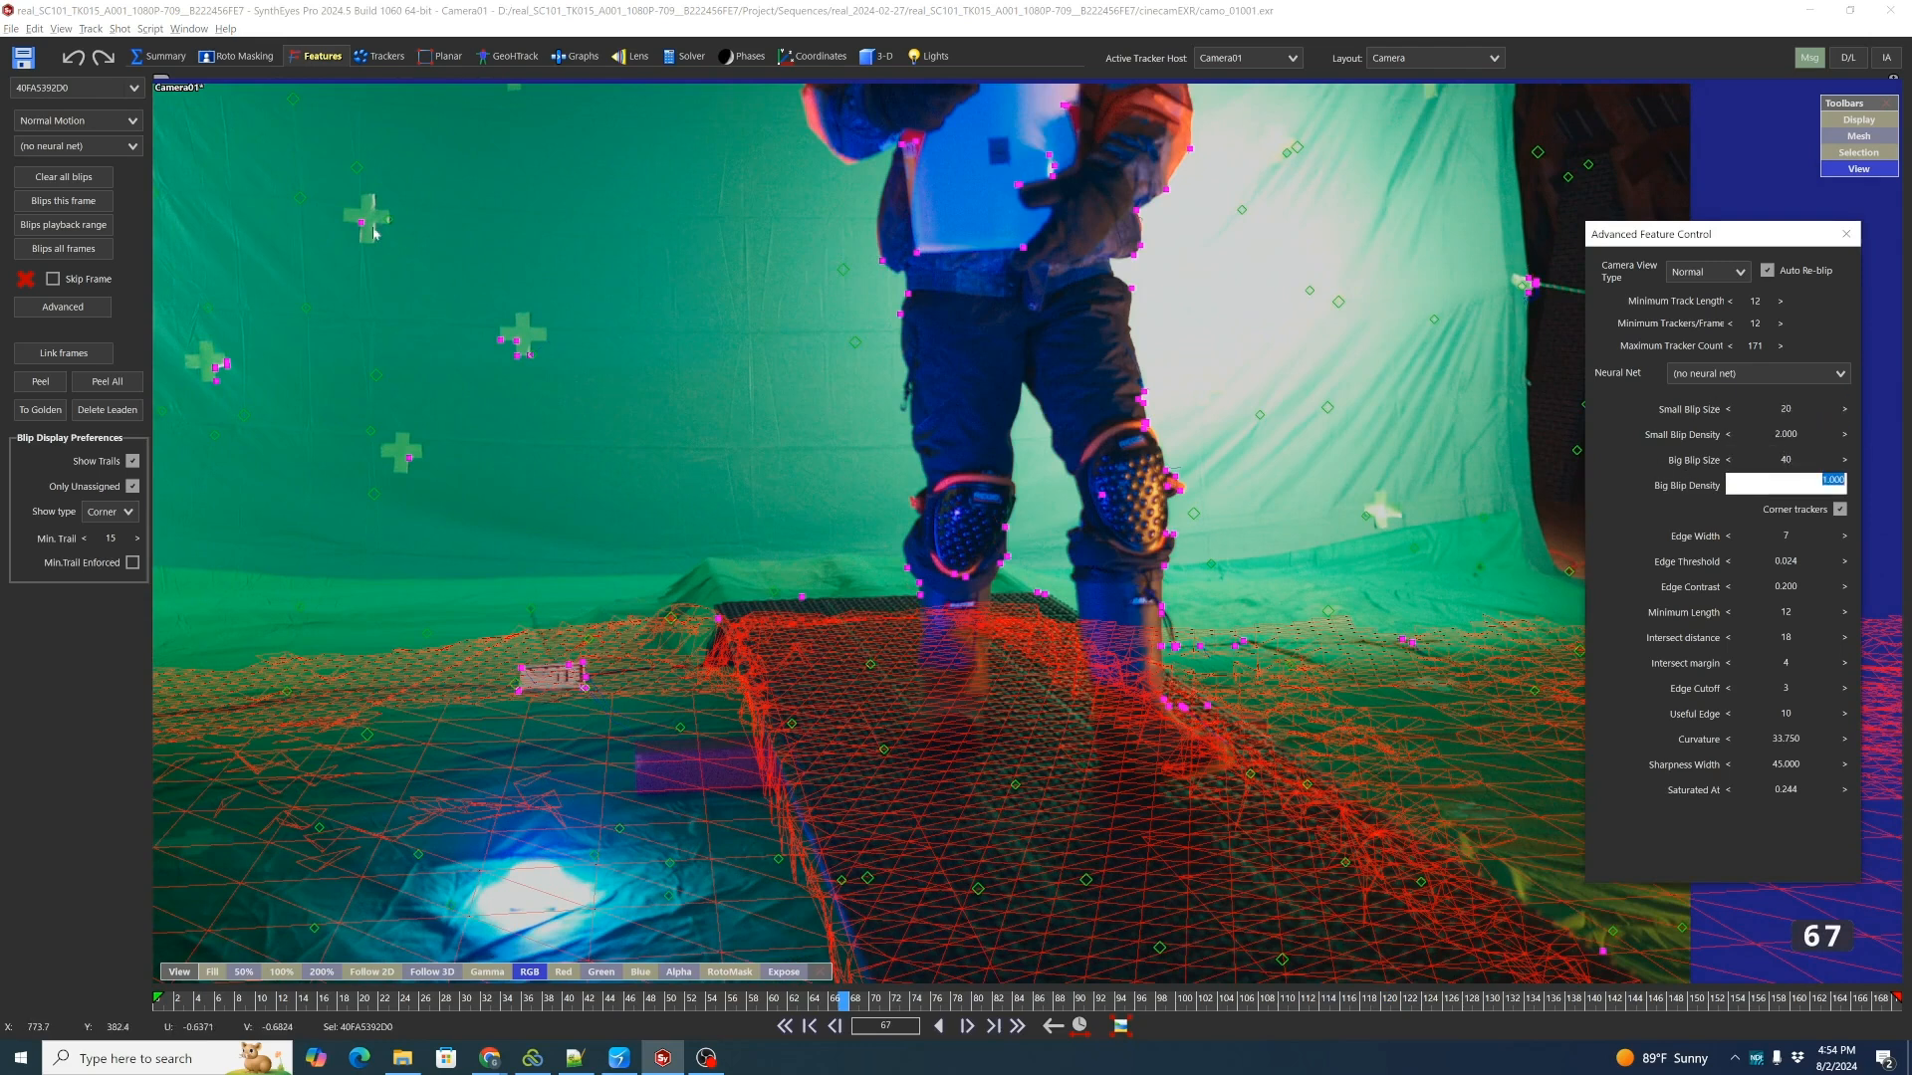
Recompute the blips on all frames into trackers, go to frame 72 and close the advanced feature settings.
{"action": "left_click", "coordinate": [63, 248]}
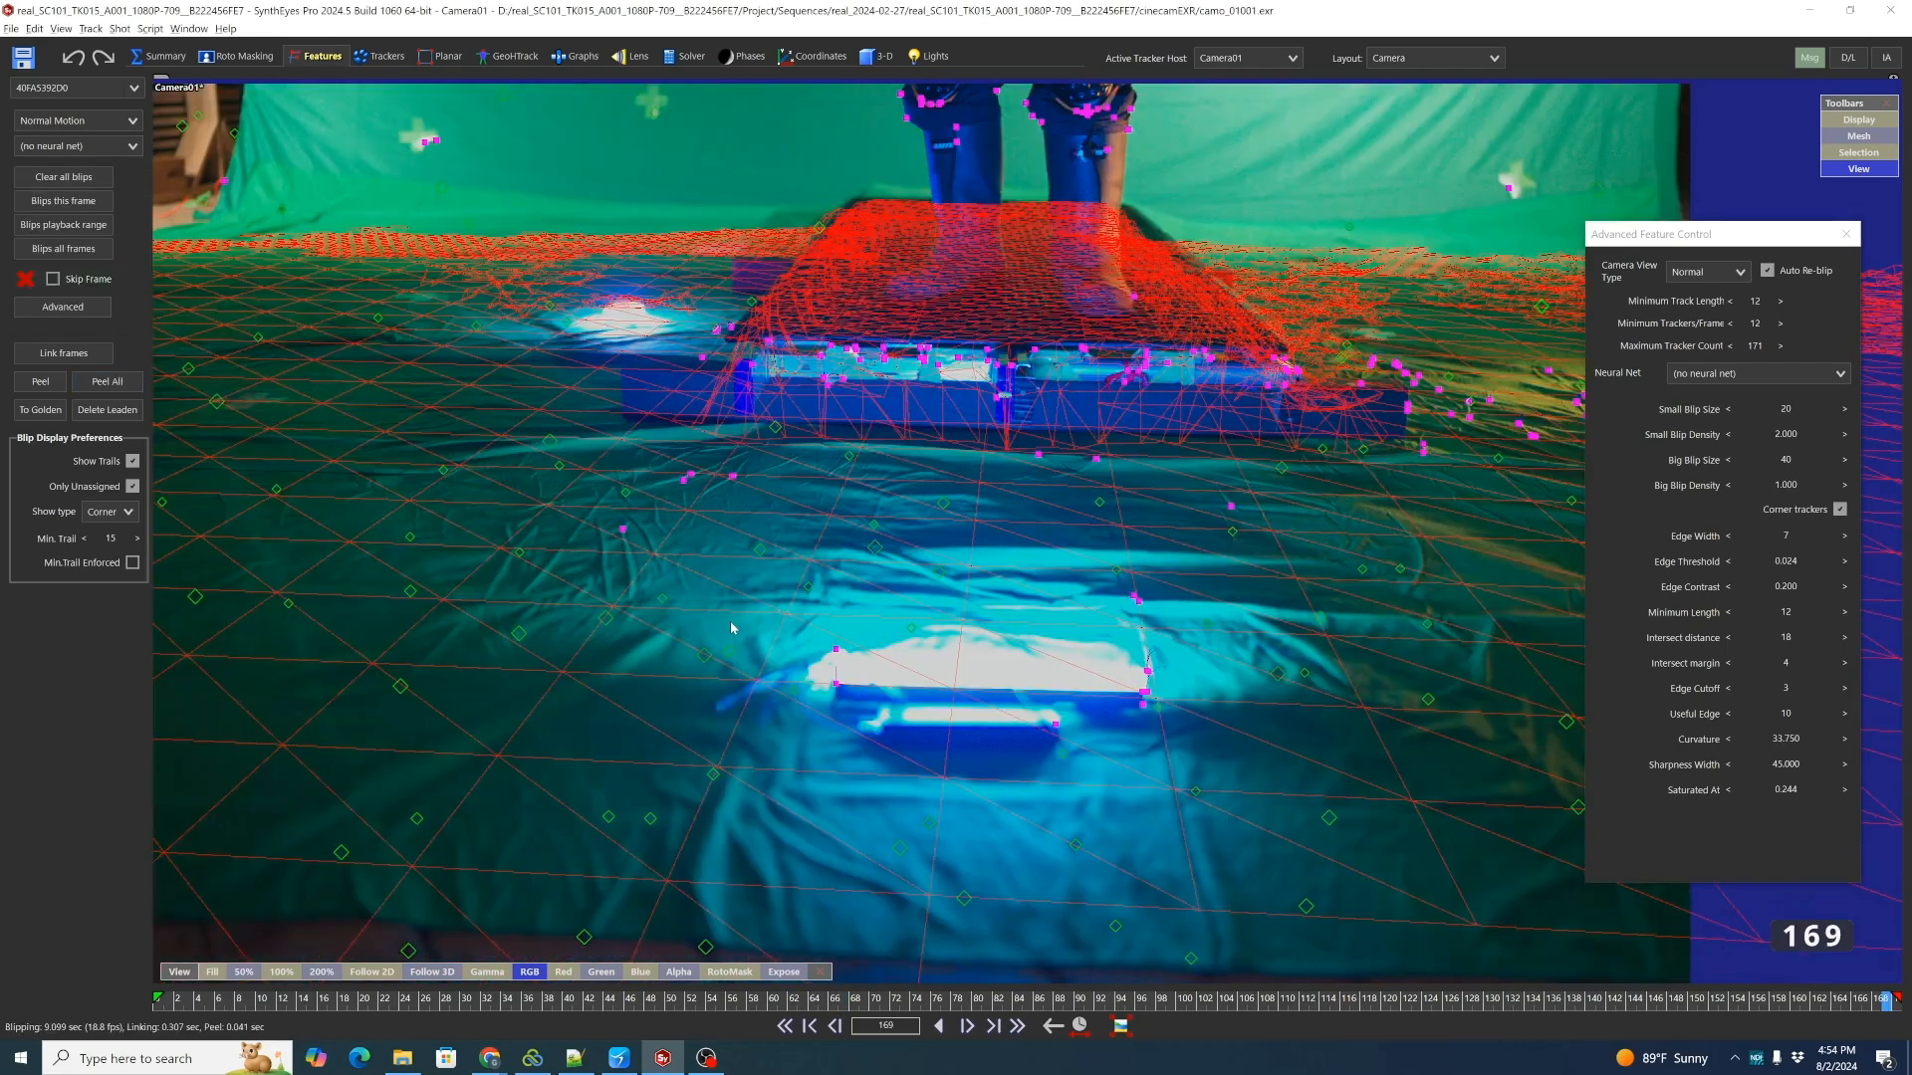
{"action": "left_click", "coordinate": [895, 999]}
{"action": "left_click", "coordinate": [1847, 237]}
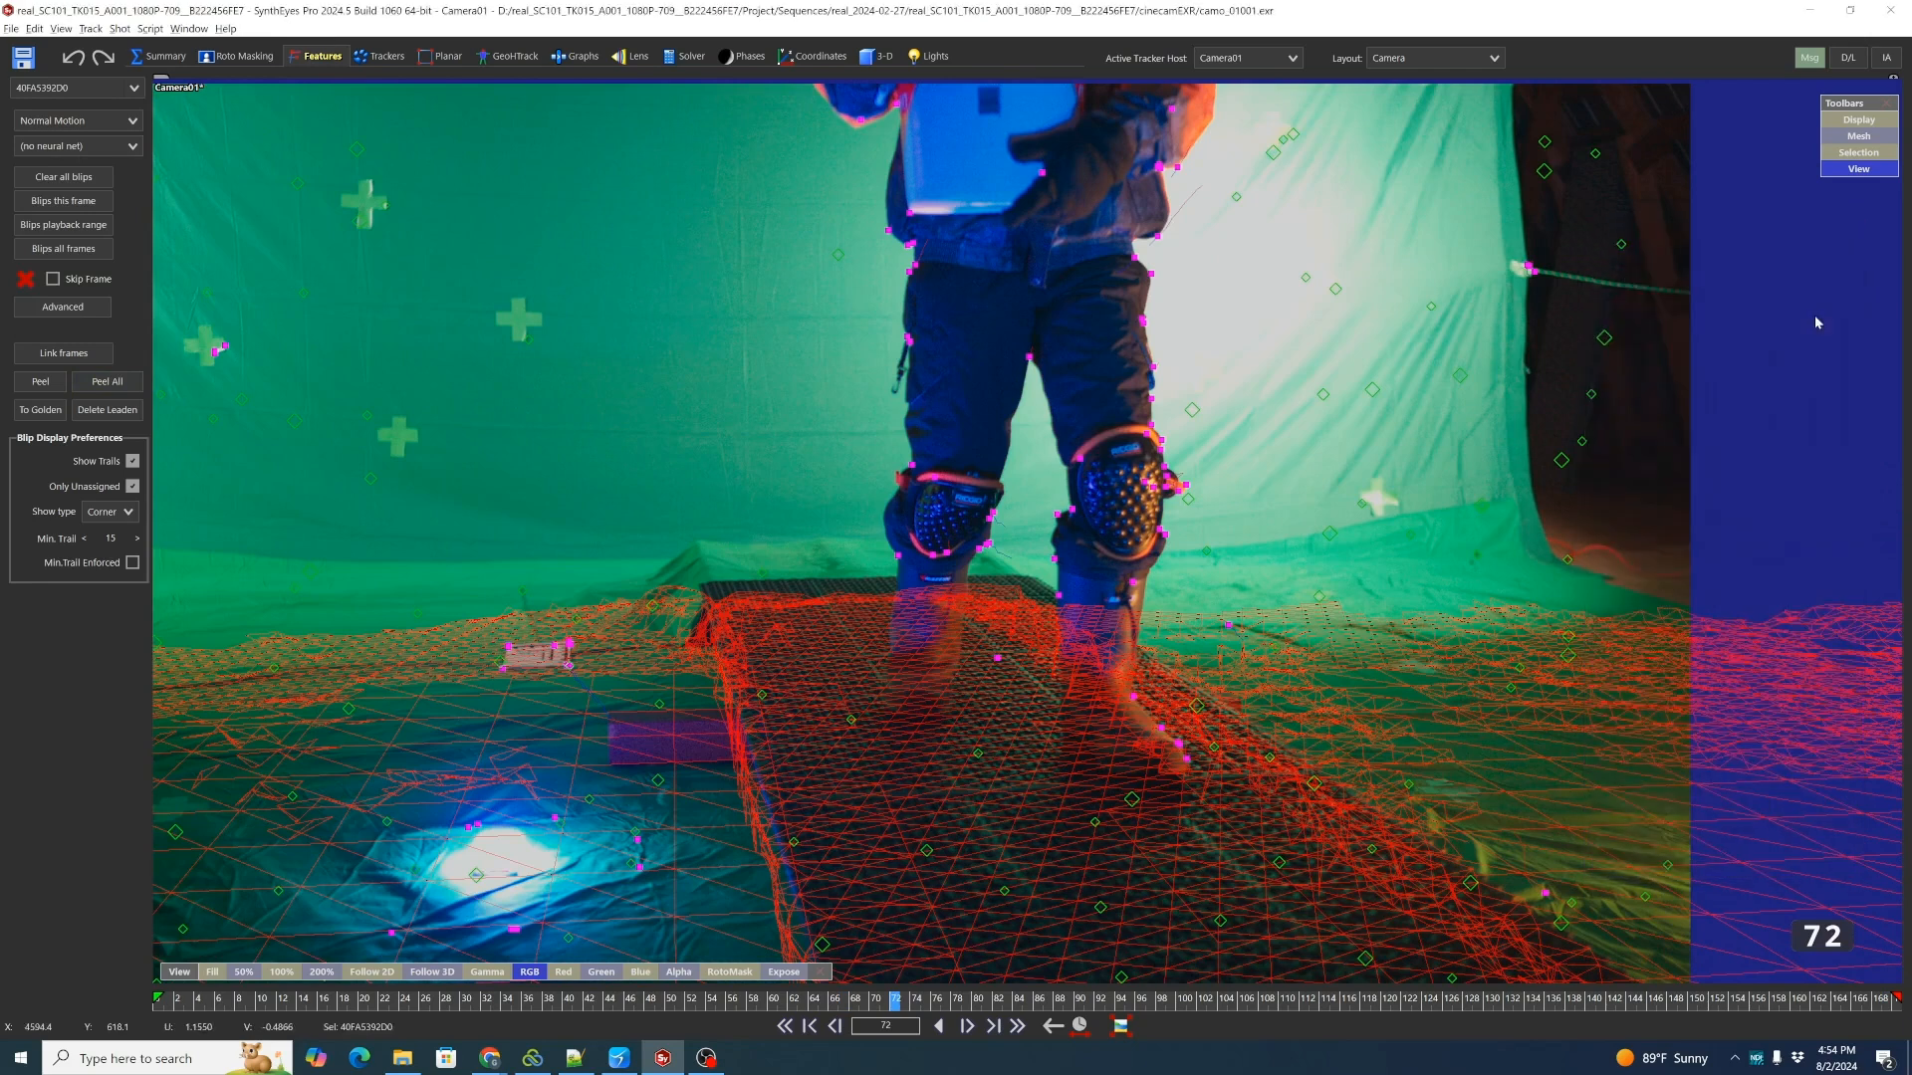
Hide the meshes and the shot image, and scrub to frame 107 in the Trackers room to review the tracker motion alone.
{"action": "left_click", "coordinate": [1858, 136]}
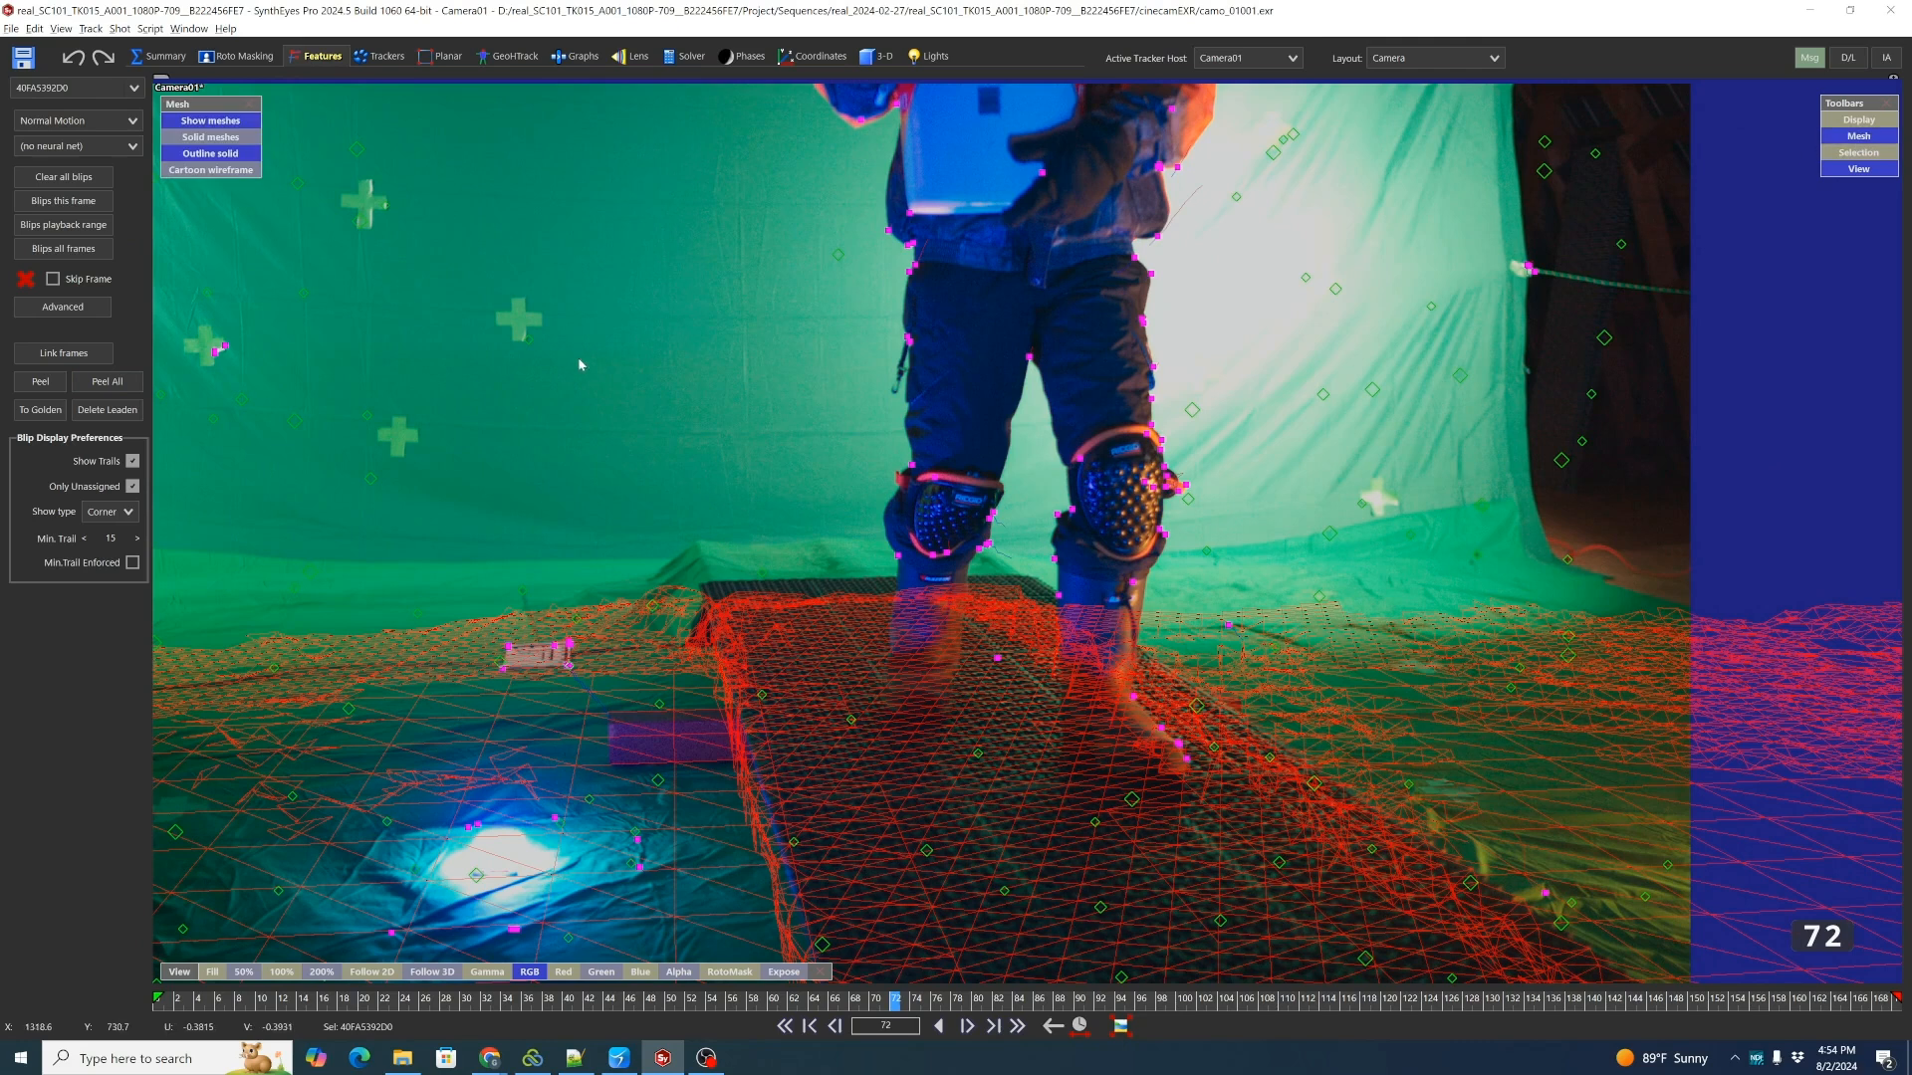
{"action": "left_click", "coordinate": [223, 120]}
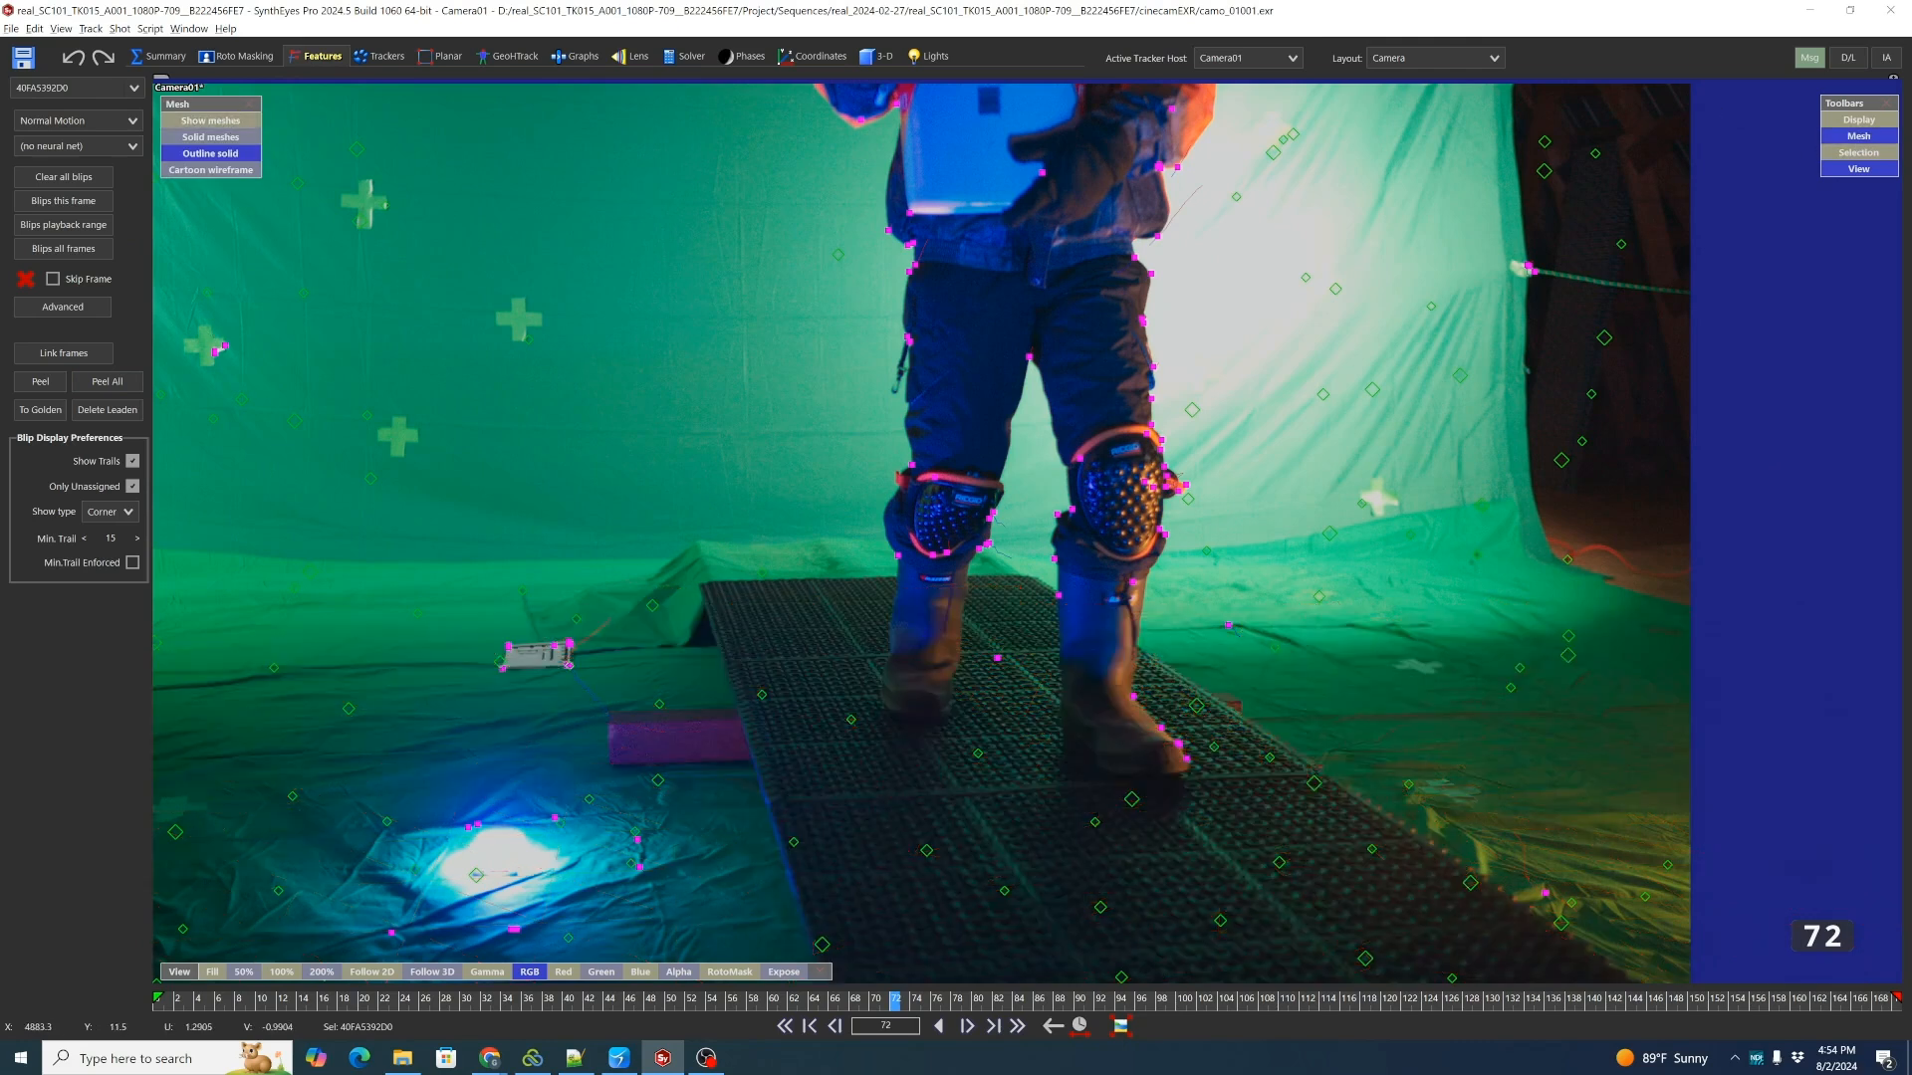
{"action": "left_click", "coordinate": [1859, 120]}
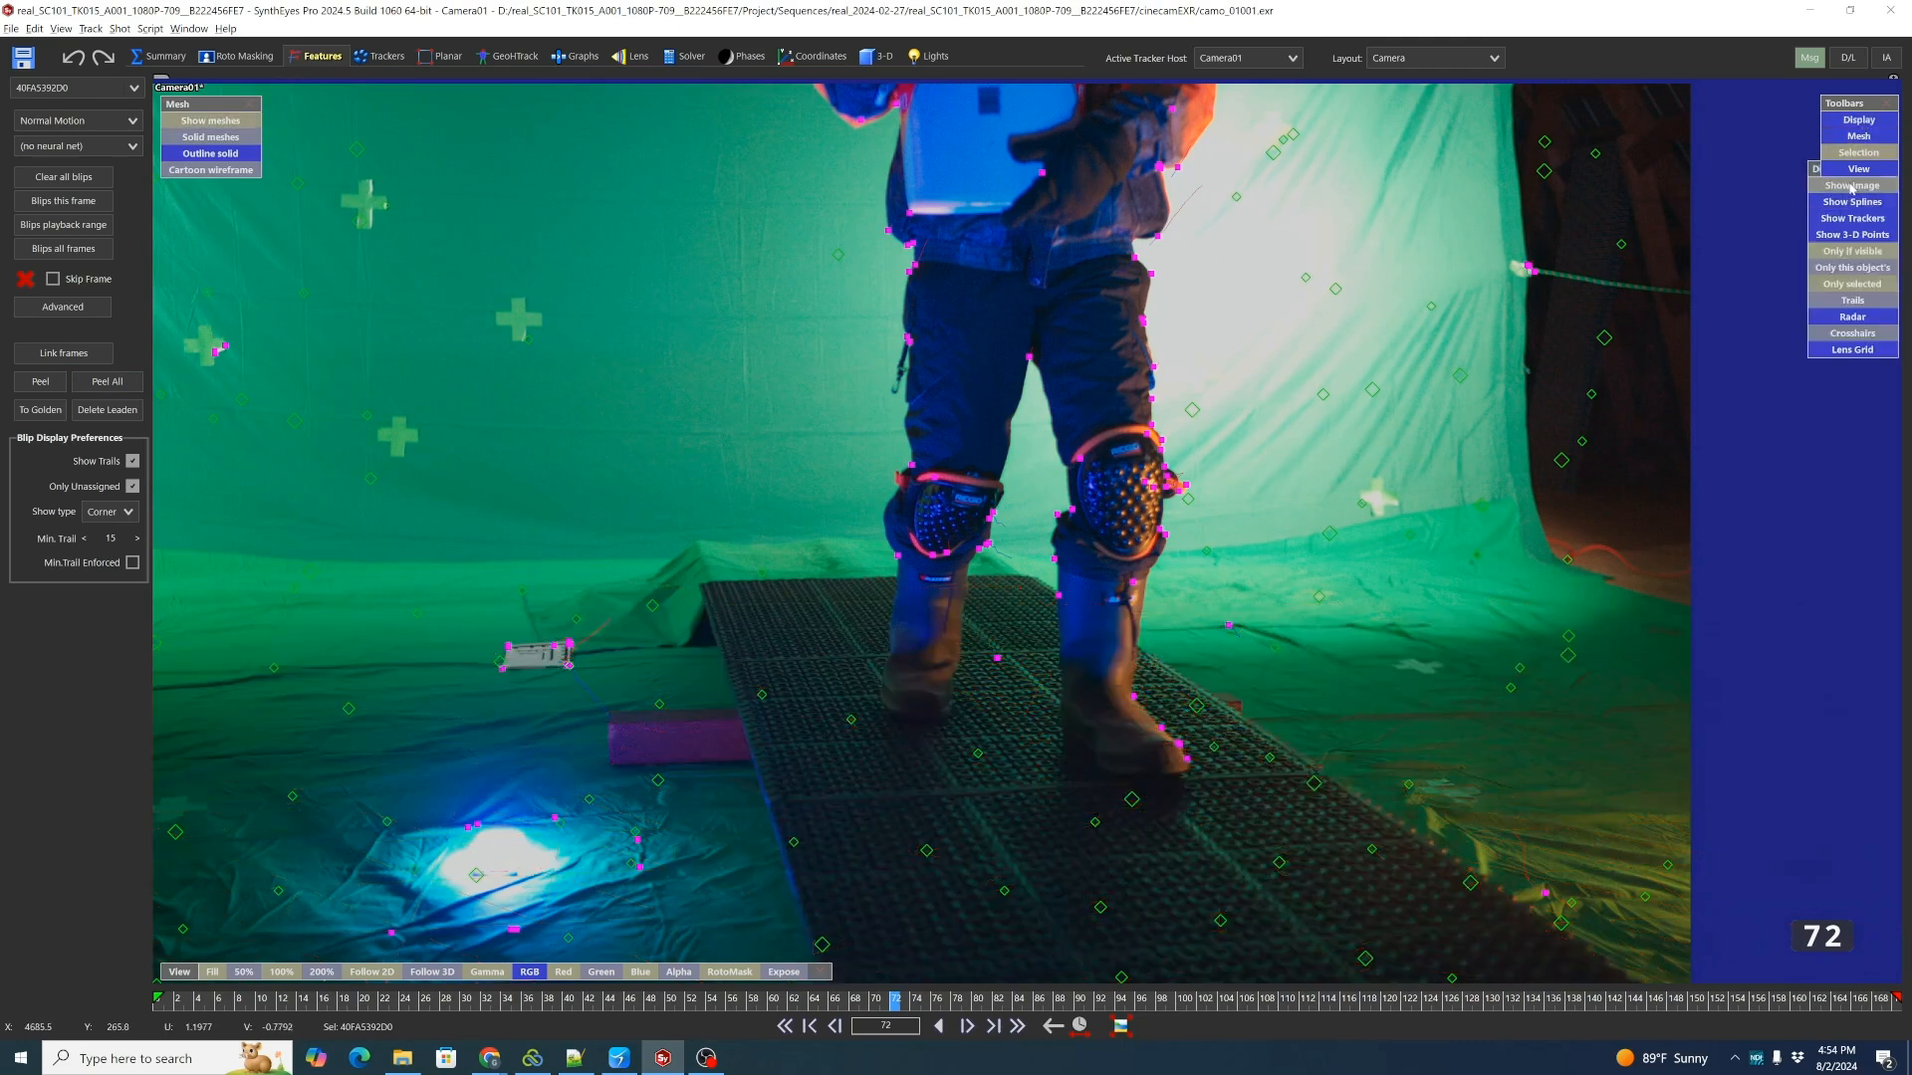
{"action": "left_click", "coordinate": [1852, 186]}
{"action": "left_click_drag", "start_coordinate": [894, 999], "coordinate": [916, 946]}
{"action": "left_click", "coordinate": [383, 56]}
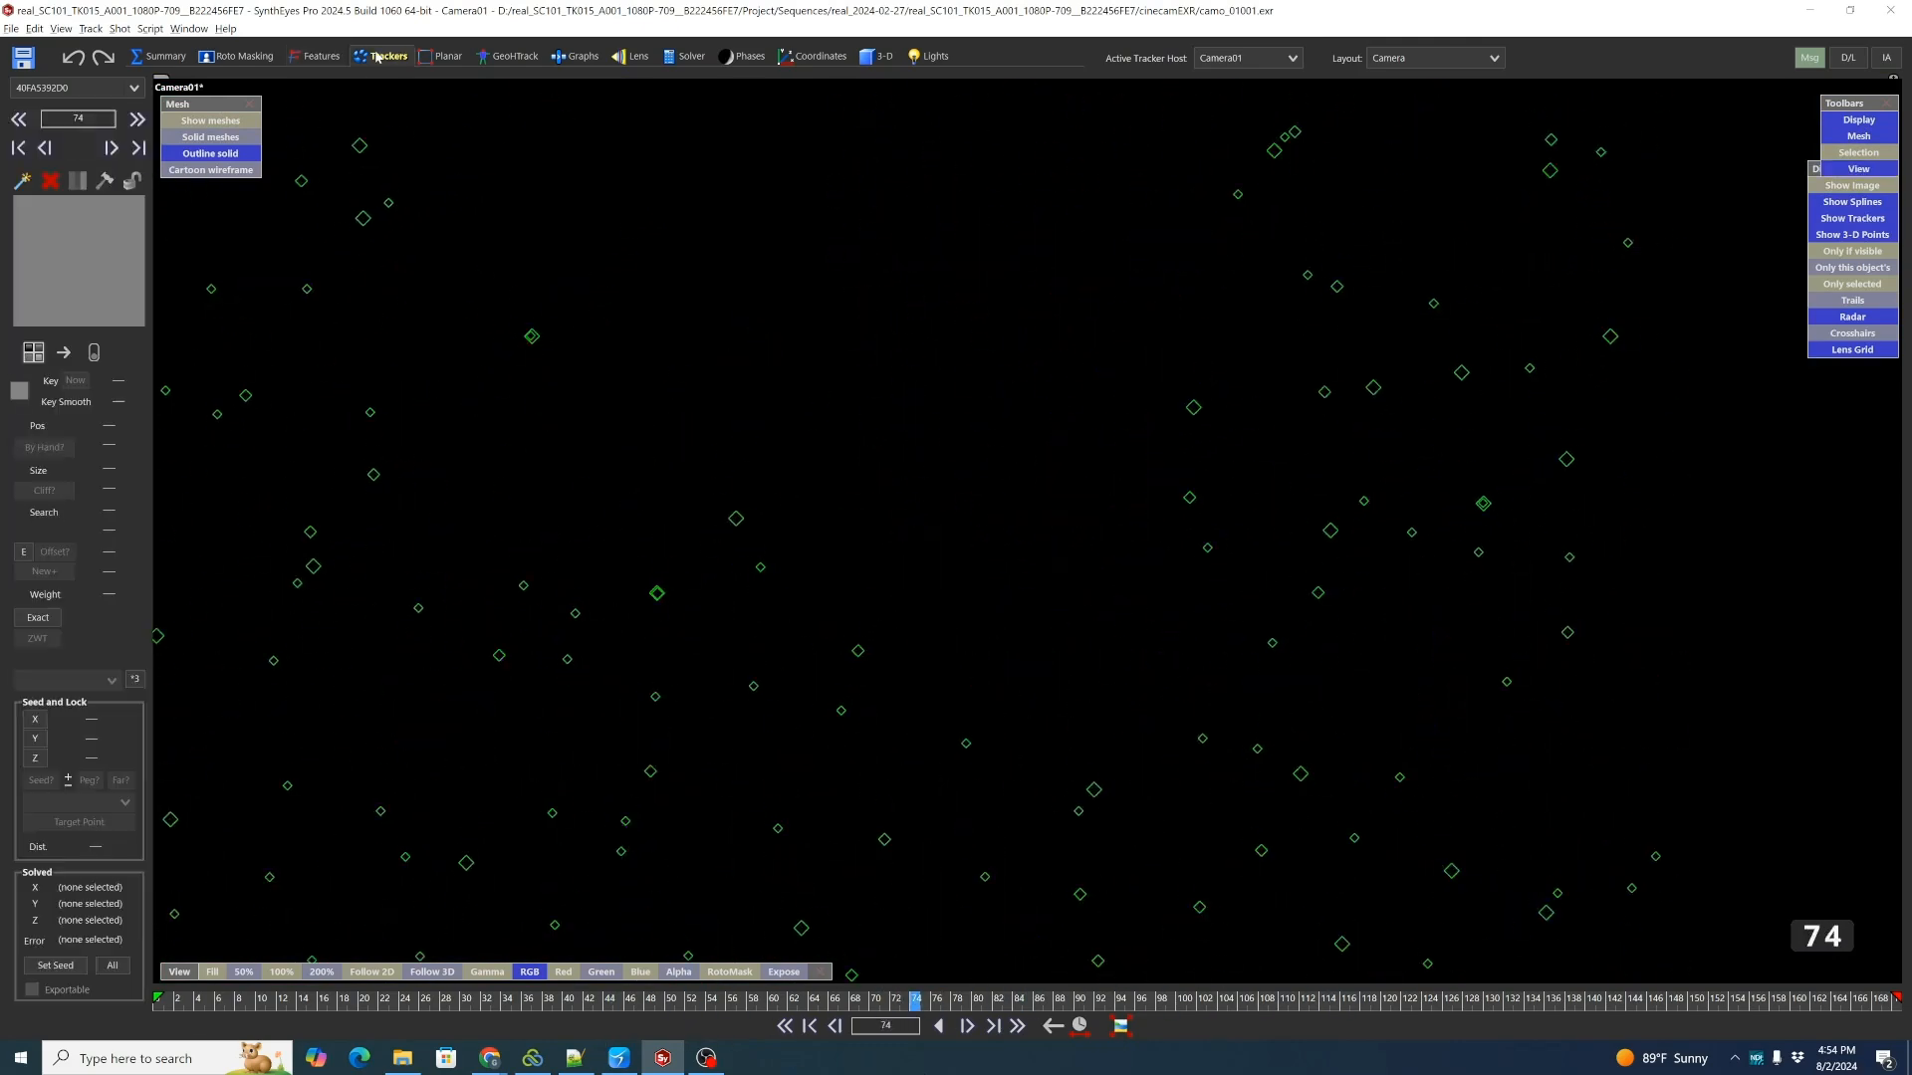
{"action": "left_click_drag", "start_coordinate": [931, 1013], "coordinate": [1246, 930]}
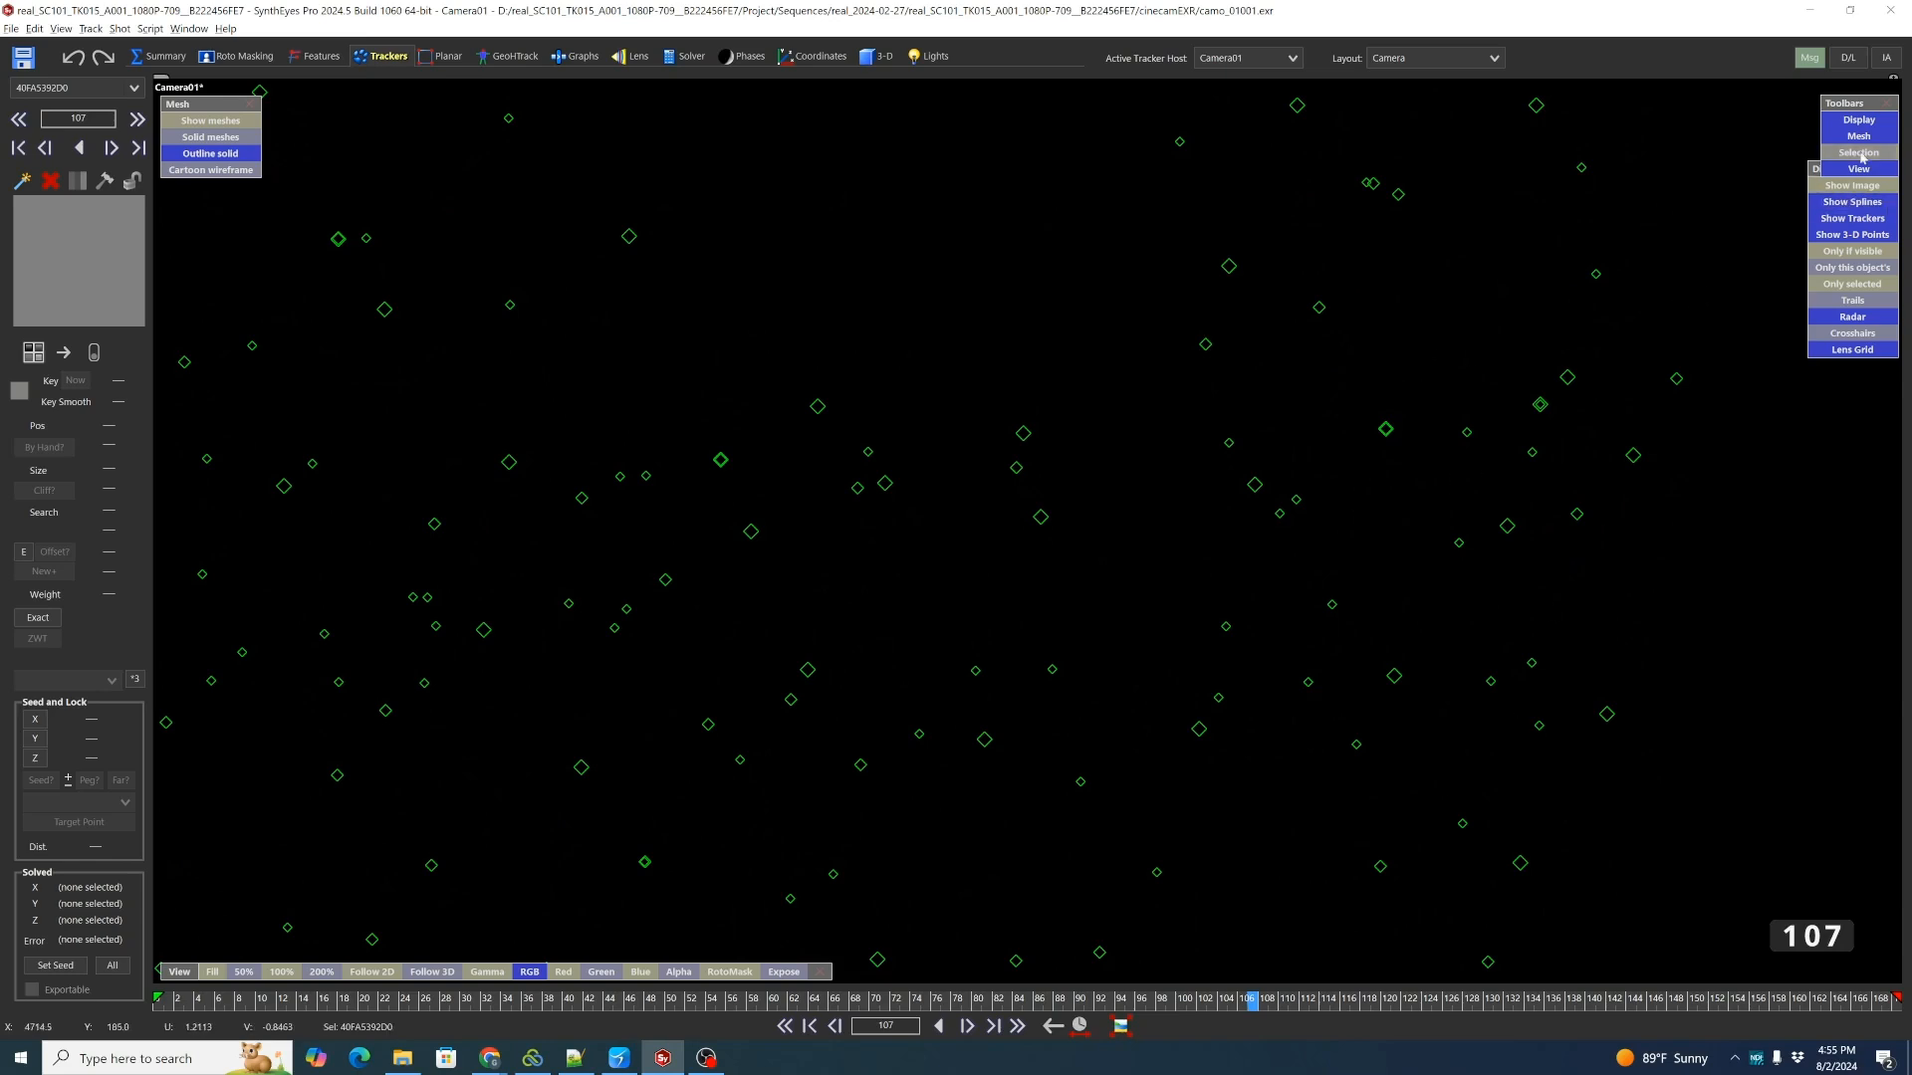
Show the shot image and the meshes again in the camera view.
{"action": "left_click", "coordinate": [1835, 233]}
{"action": "left_click", "coordinate": [1858, 119]}
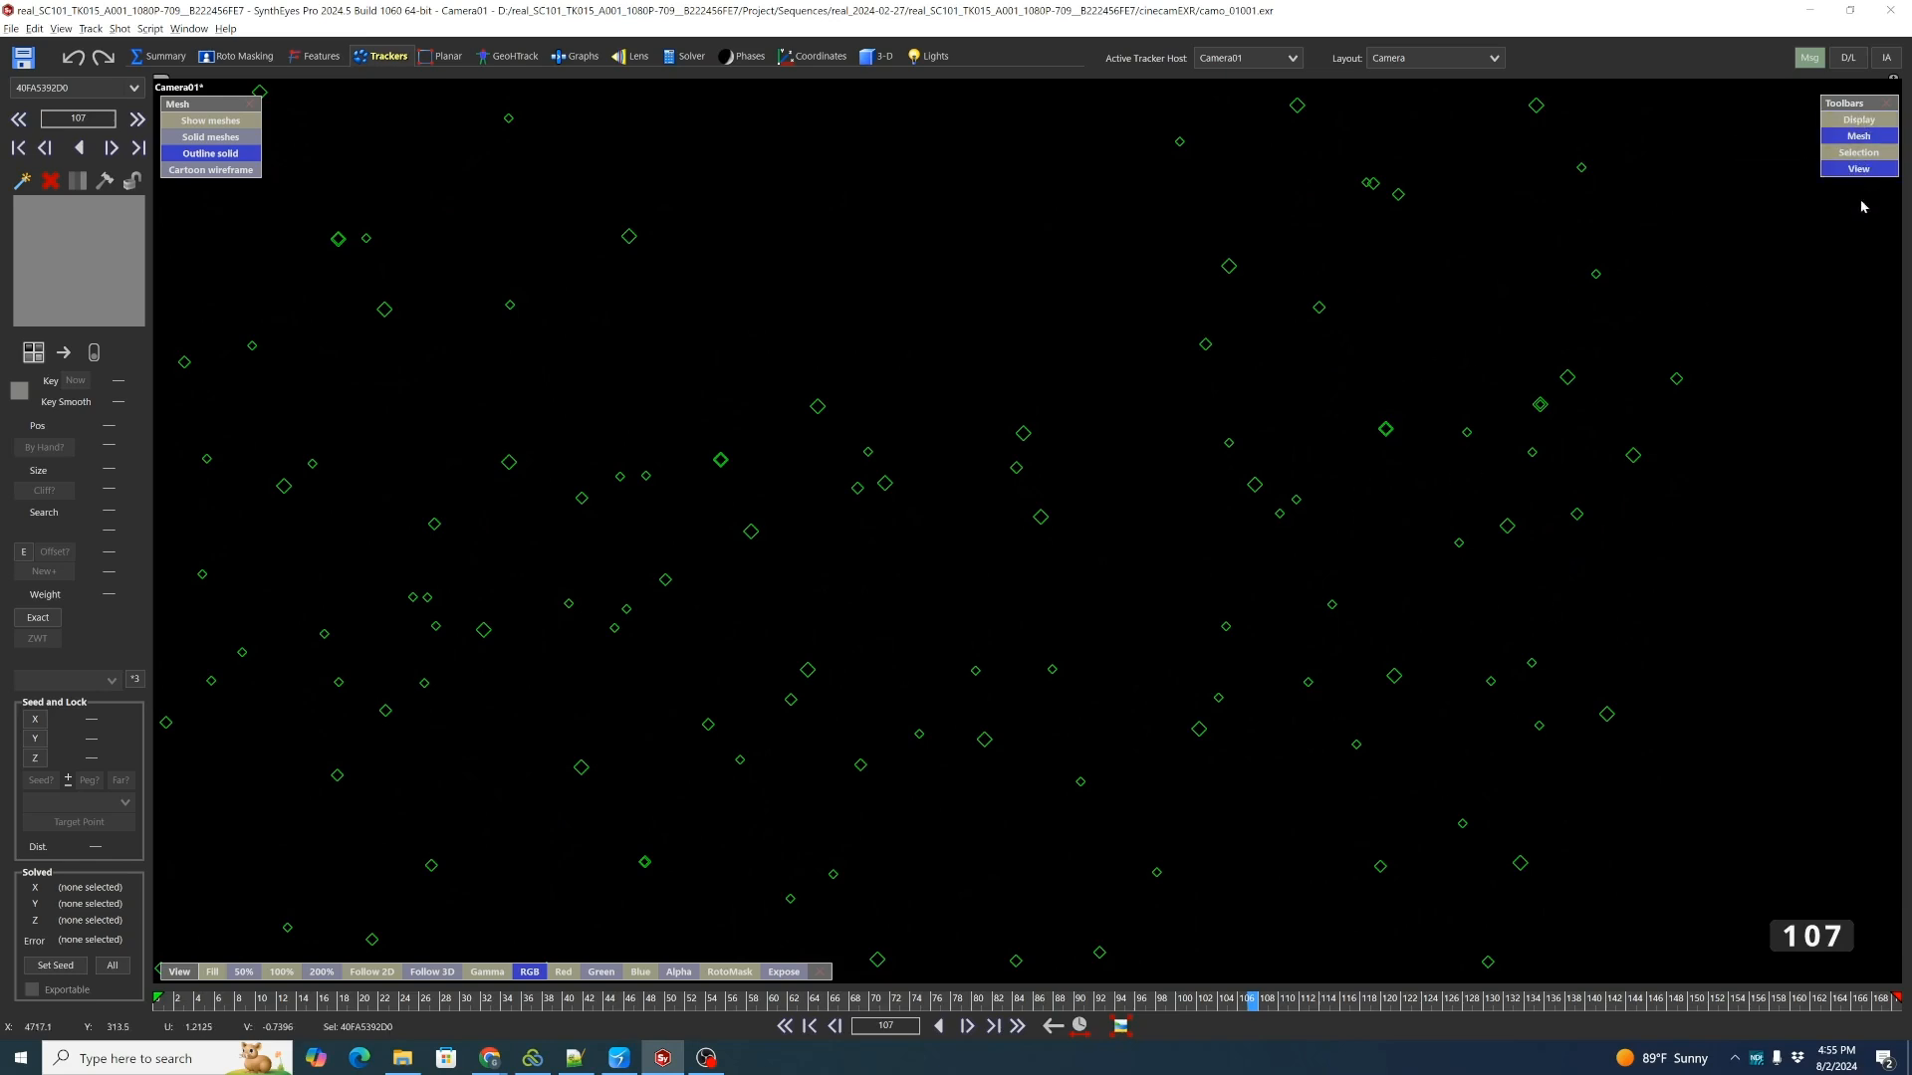
{"action": "left_click", "coordinate": [1858, 121]}
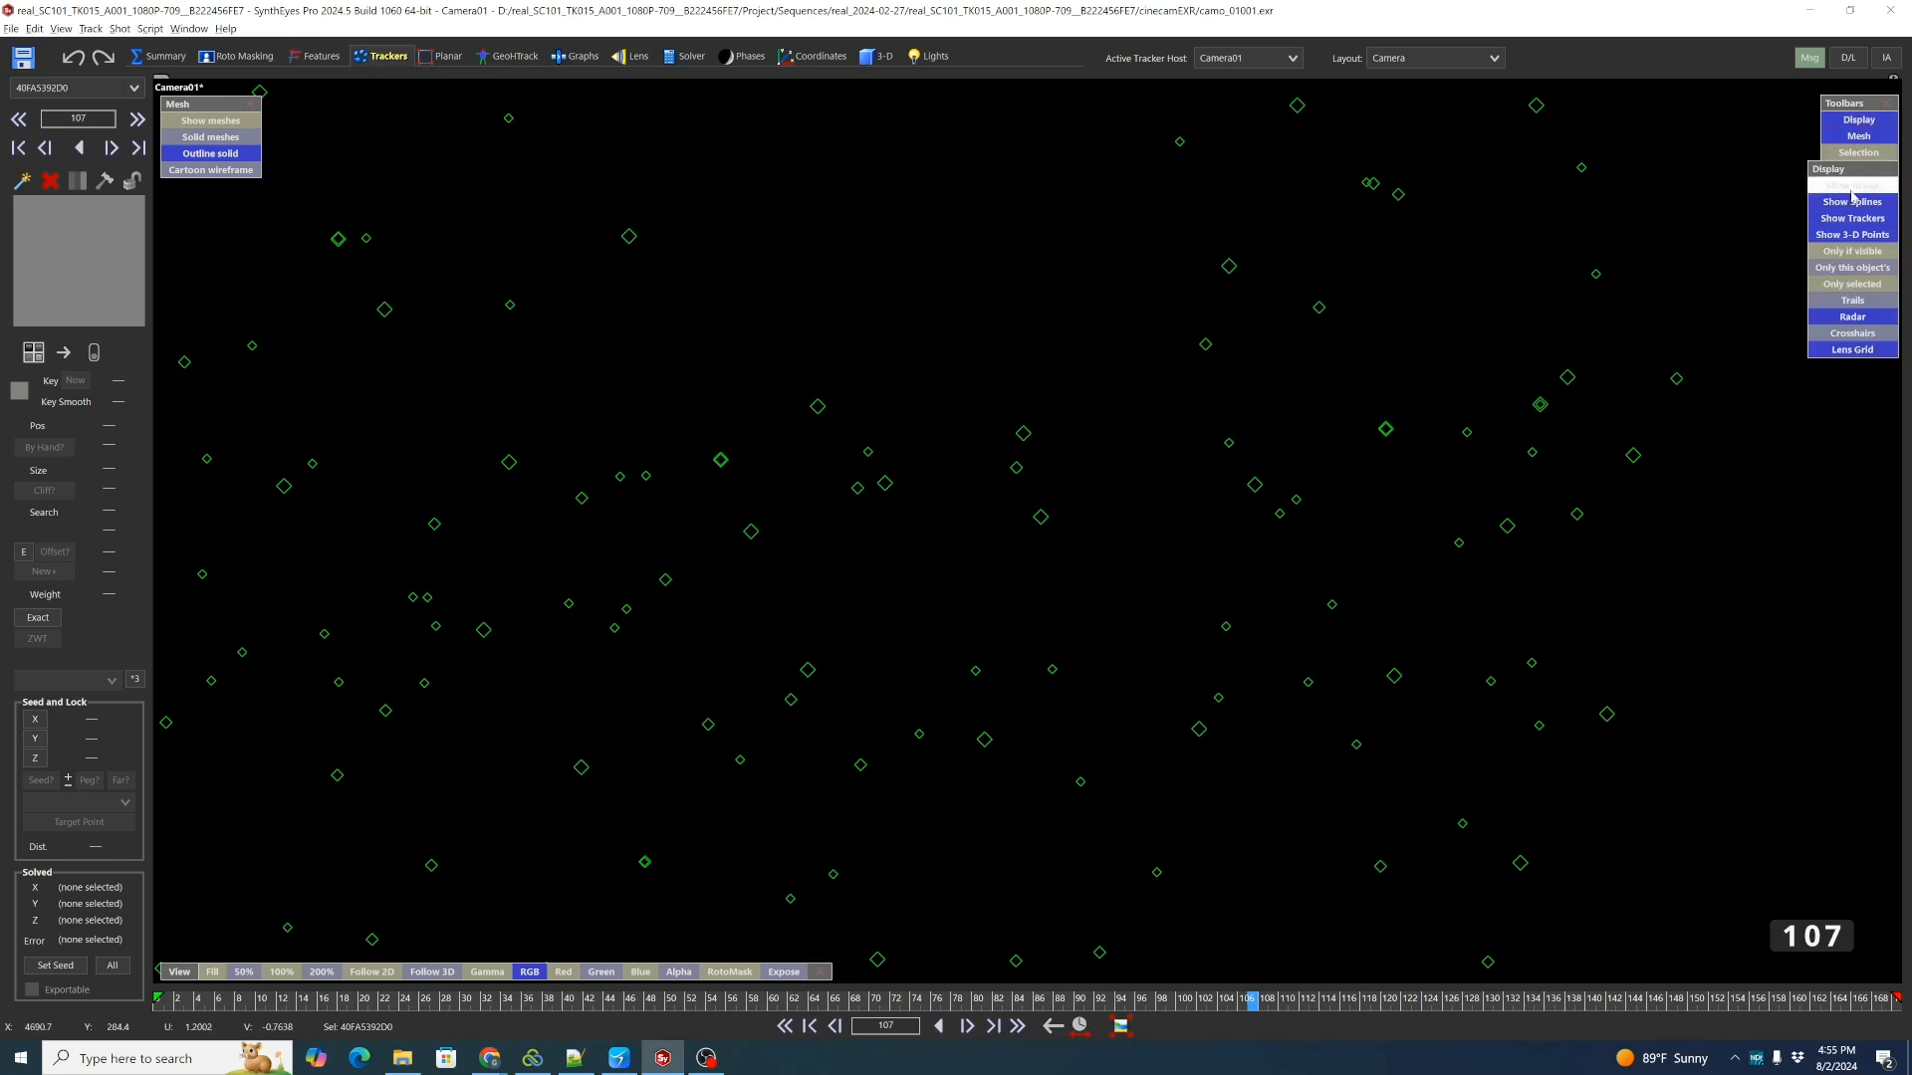
{"action": "left_click", "coordinate": [1853, 185]}
{"action": "left_click", "coordinate": [248, 152]}
{"action": "left_click", "coordinate": [210, 121]}
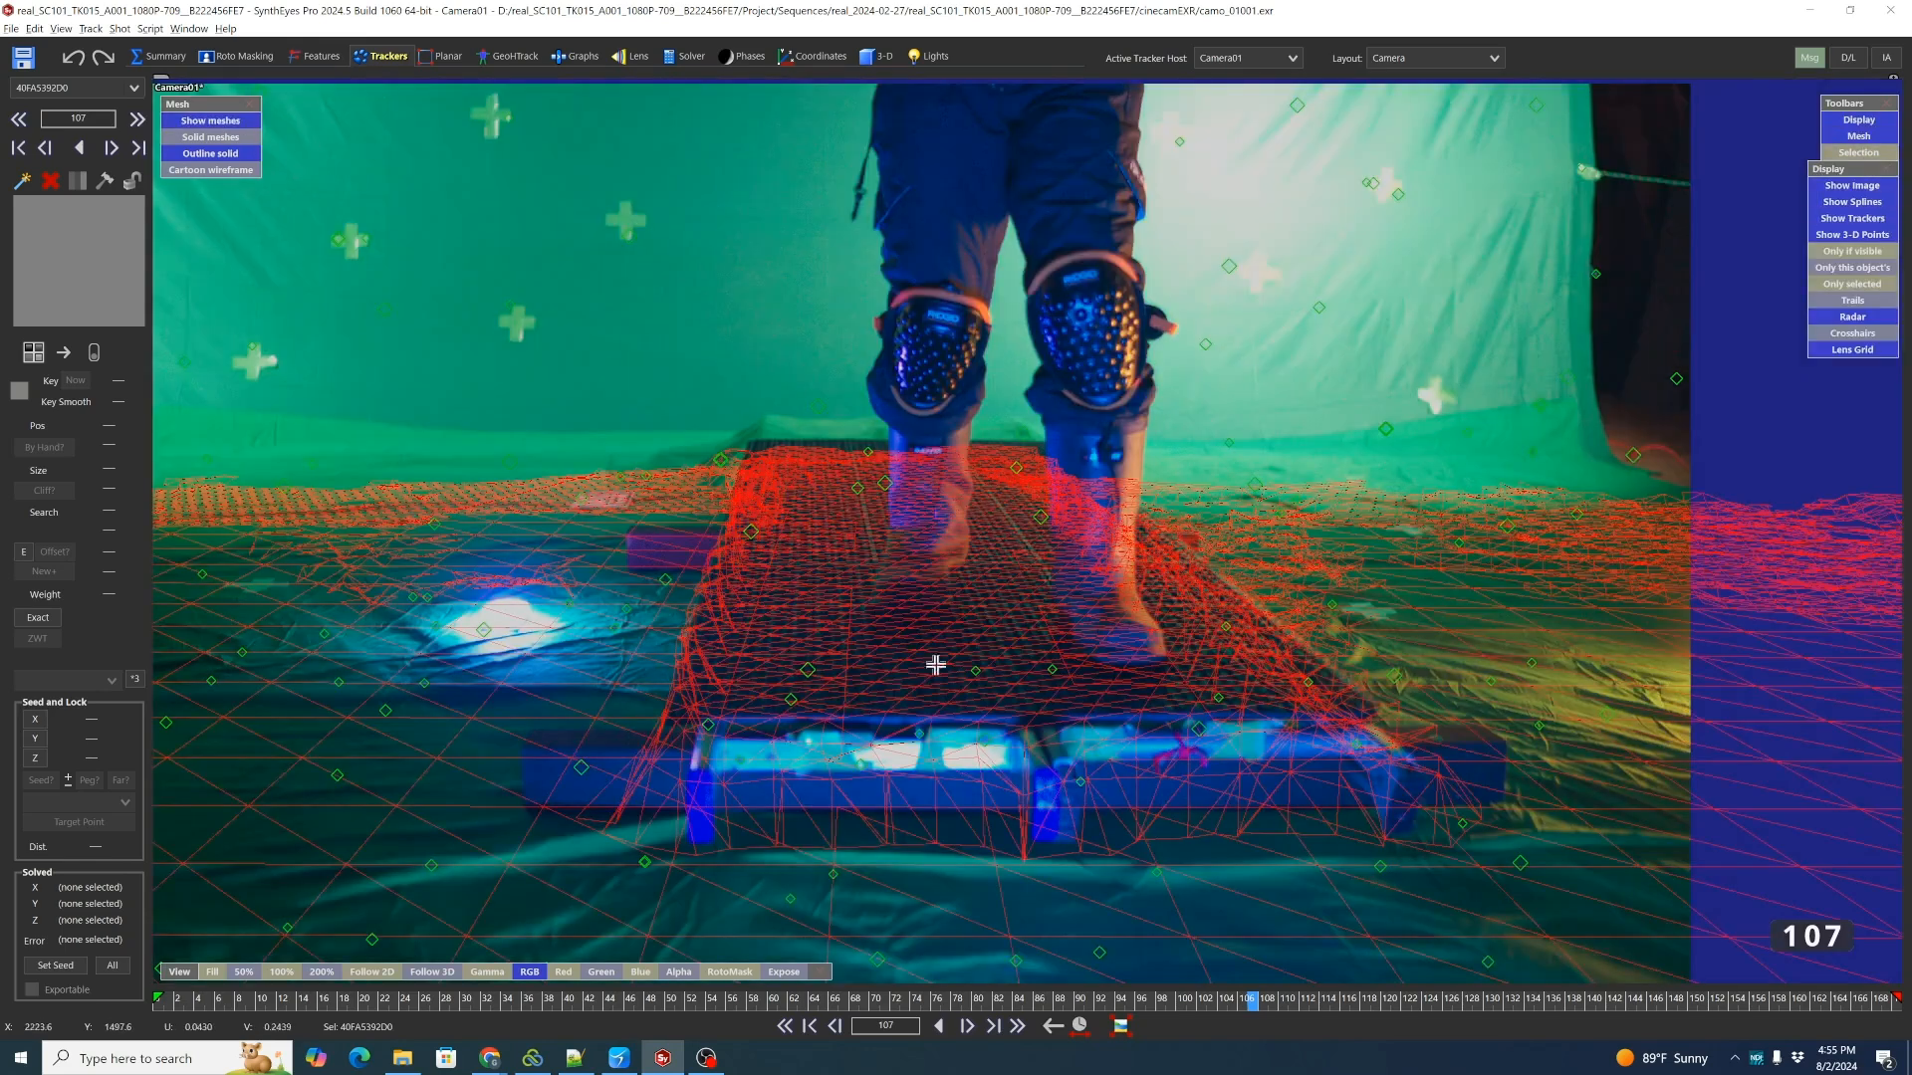
Examine individual trackers on the walkway against the mesh around frames 93 to 96.
{"action": "left_click_drag", "start_coordinate": [1240, 999], "coordinate": [1110, 1048]}
{"action": "left_click", "coordinate": [828, 702]}
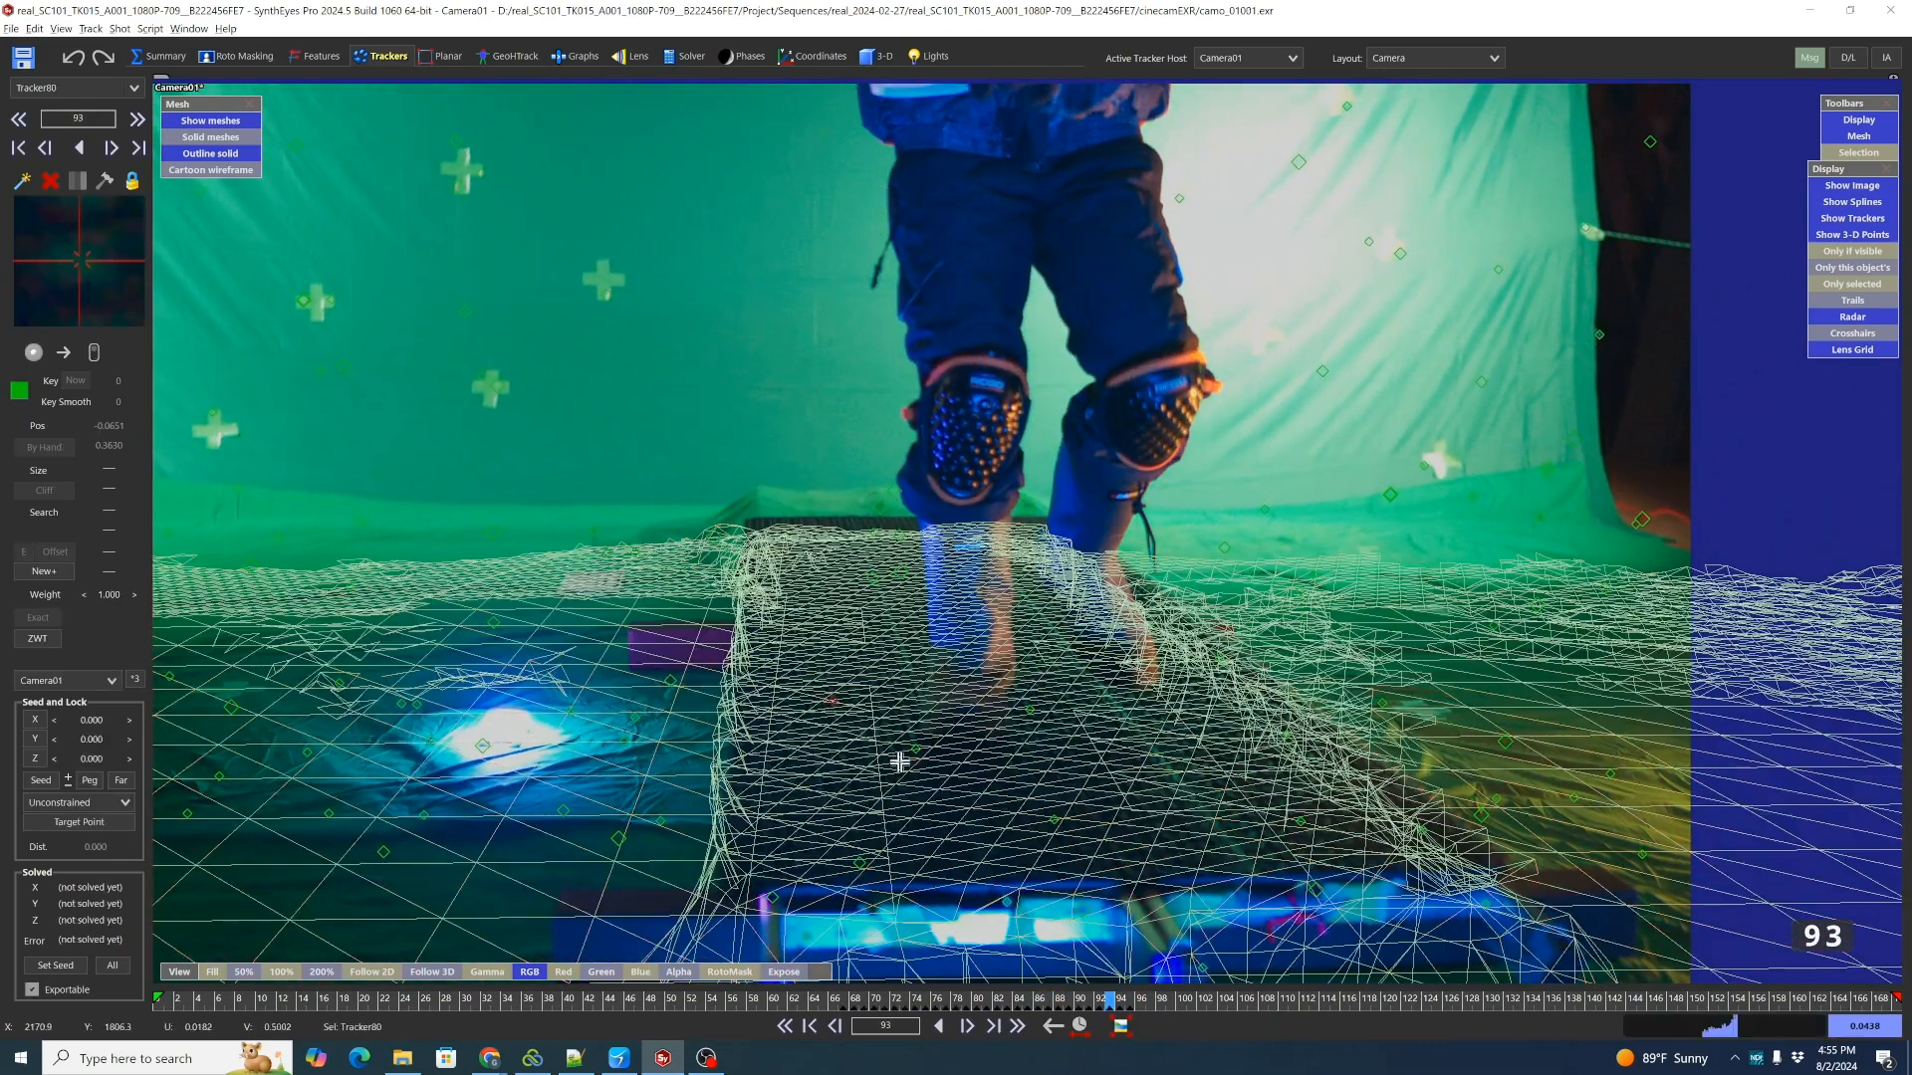
{"action": "left_click", "coordinate": [868, 741]}
{"action": "left_click_drag", "start_coordinate": [1208, 1004], "coordinate": [1140, 999]}
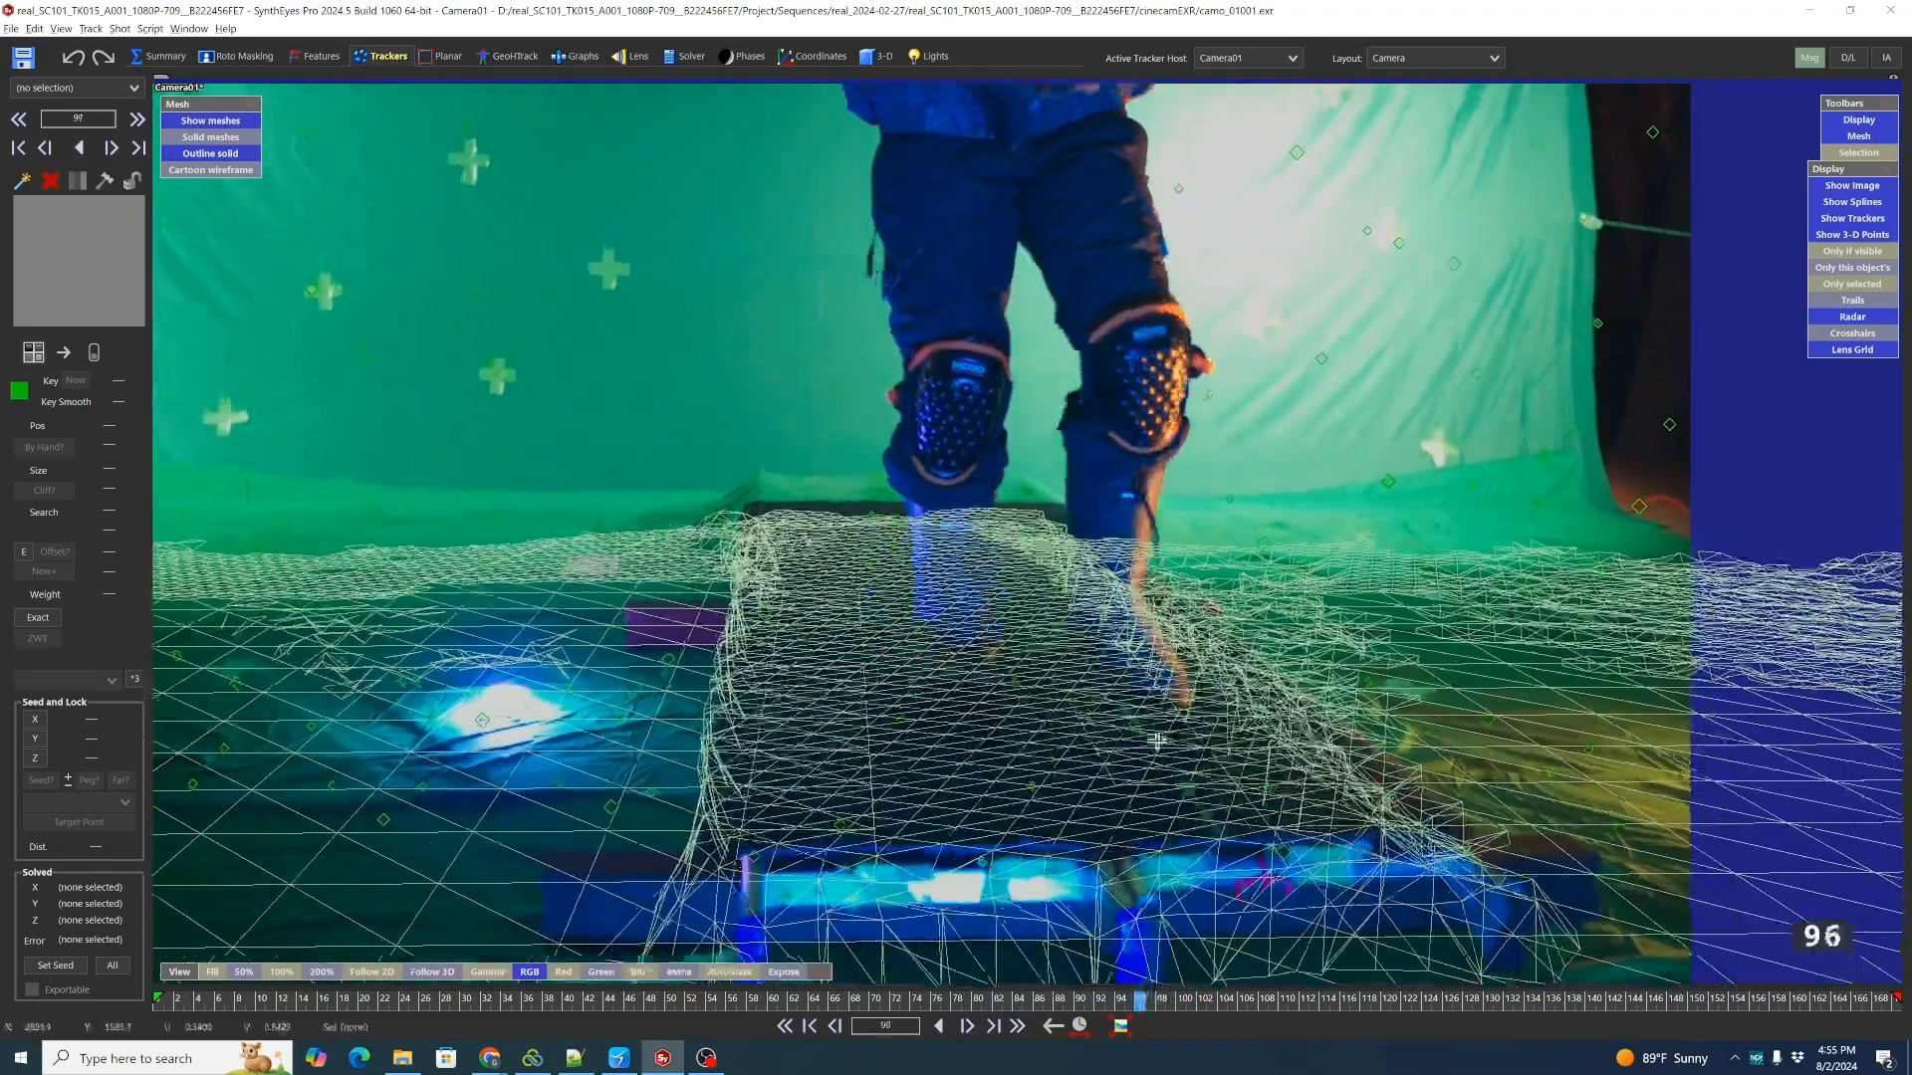
{"action": "left_click", "coordinate": [1093, 716]}
{"action": "left_click", "coordinate": [1122, 742]}
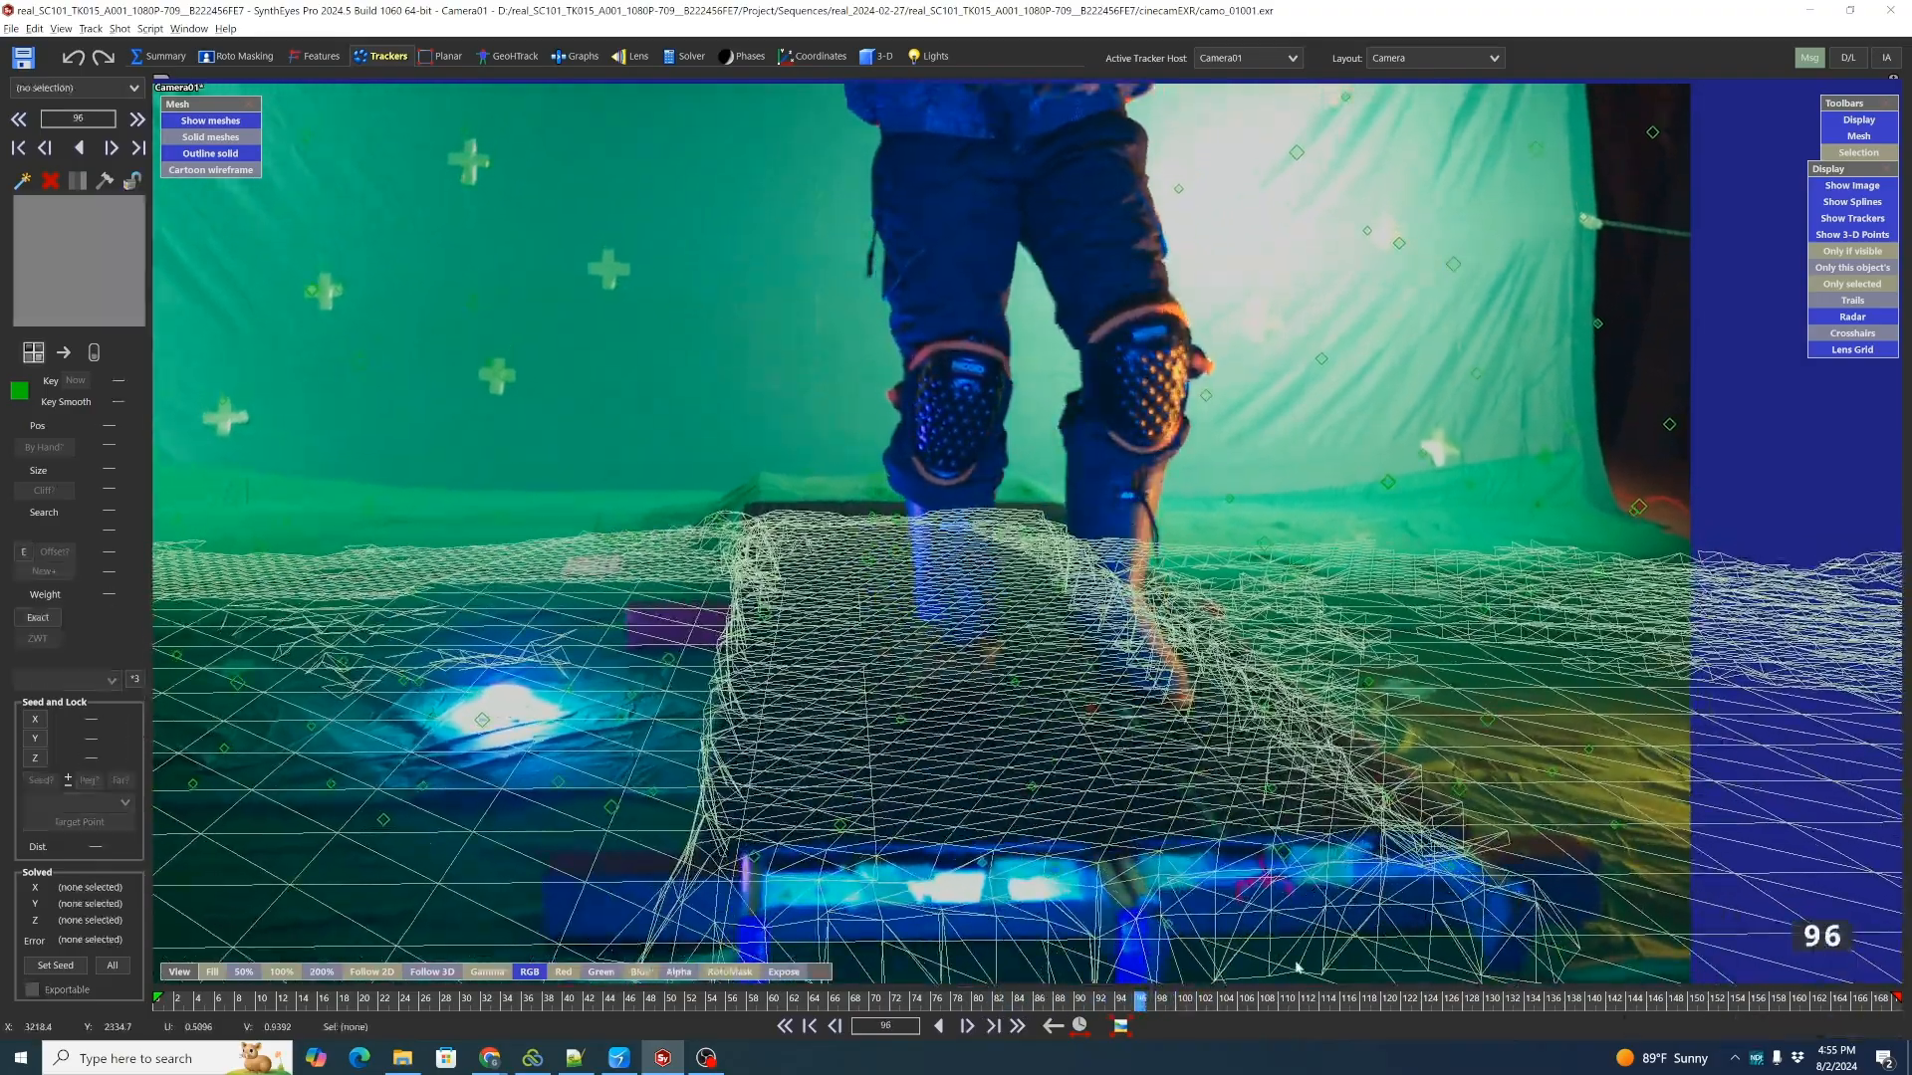
Select the group of floor trackers in front of the platform at frame 137 and drop them onto the mesh.
{"action": "left_click_drag", "start_coordinate": [1140, 999], "coordinate": [1558, 998]}
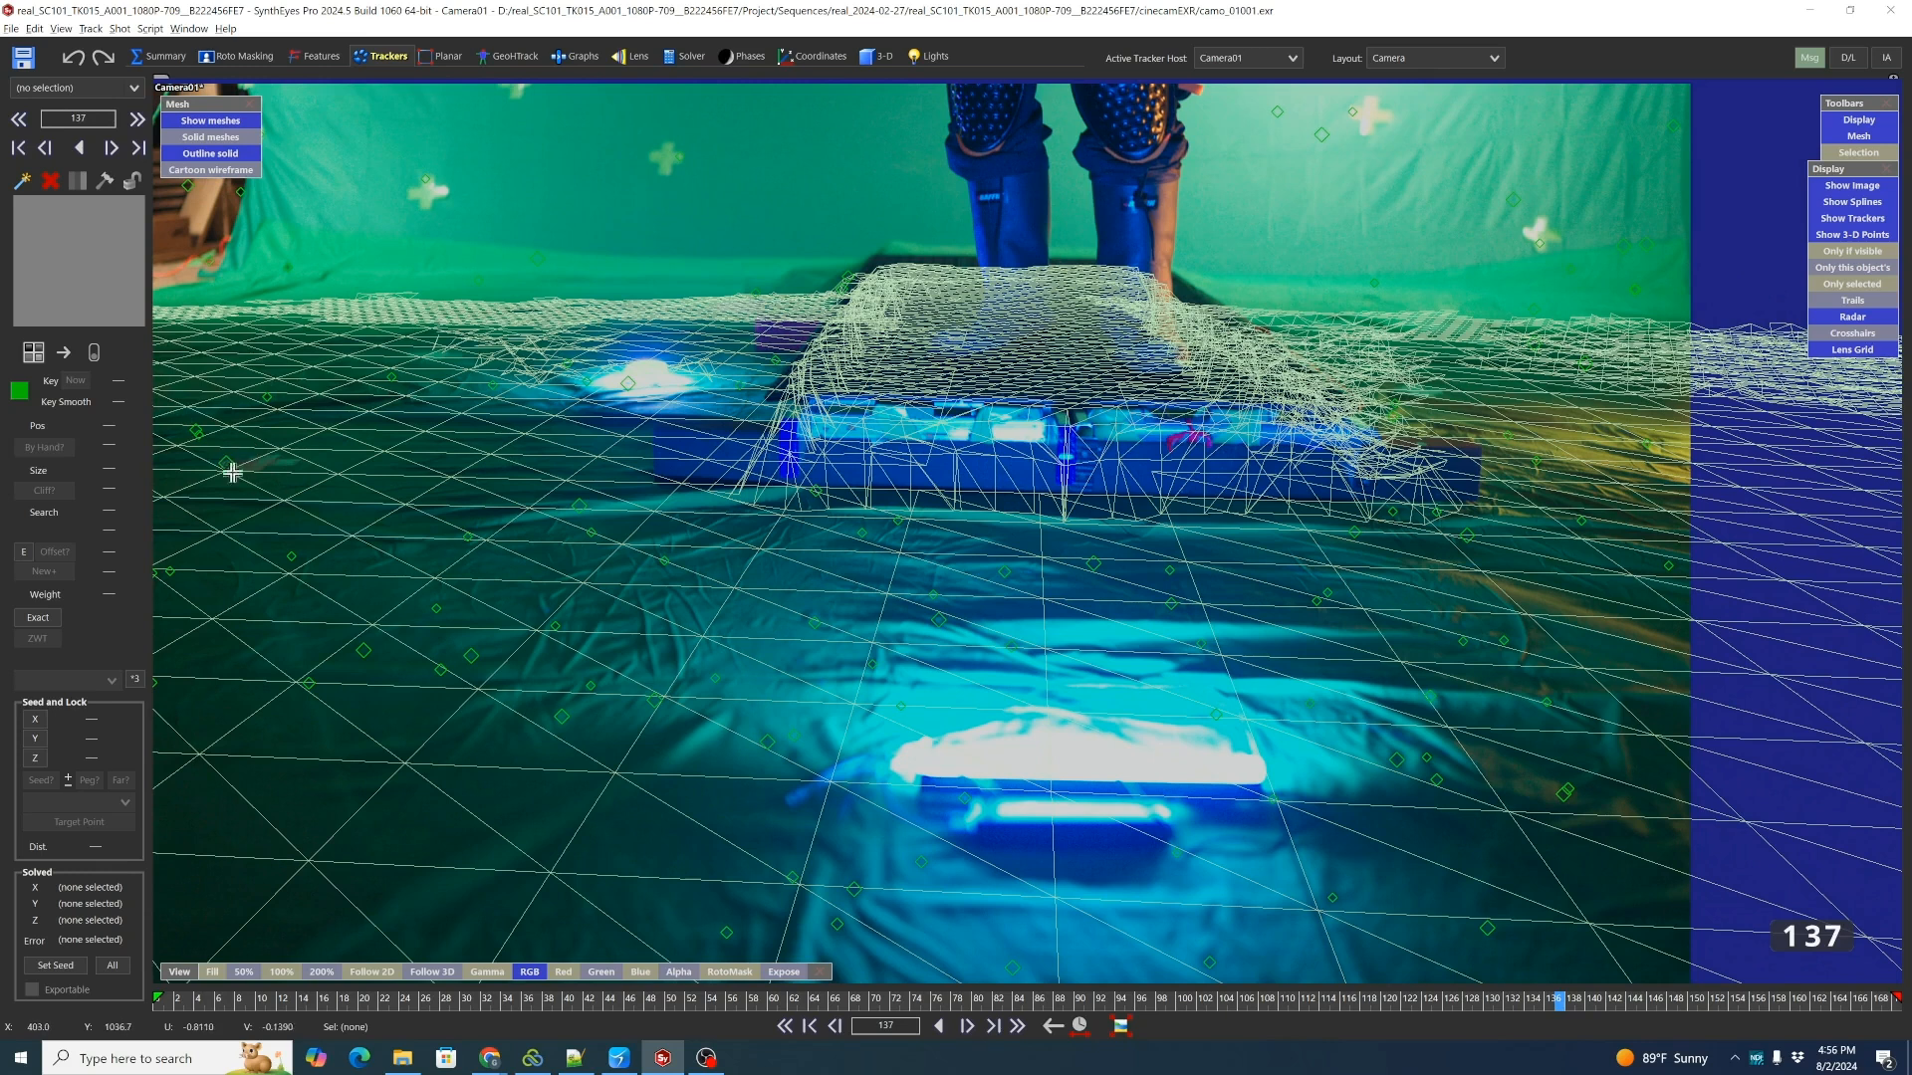
{"action": "mouse_move", "coordinate": [1530, 951]}
{"action": "left_mouse_down"}
{"action": "mouse_move", "coordinate": [1745, 776]}
{"action": "mouse_move", "coordinate": [1660, 482]}
{"action": "mouse_move", "coordinate": [1259, 585]}
{"action": "mouse_move", "coordinate": [377, 459]}
{"action": "mouse_move", "coordinate": [870, 728]}
{"action": "left_mouse_up"}
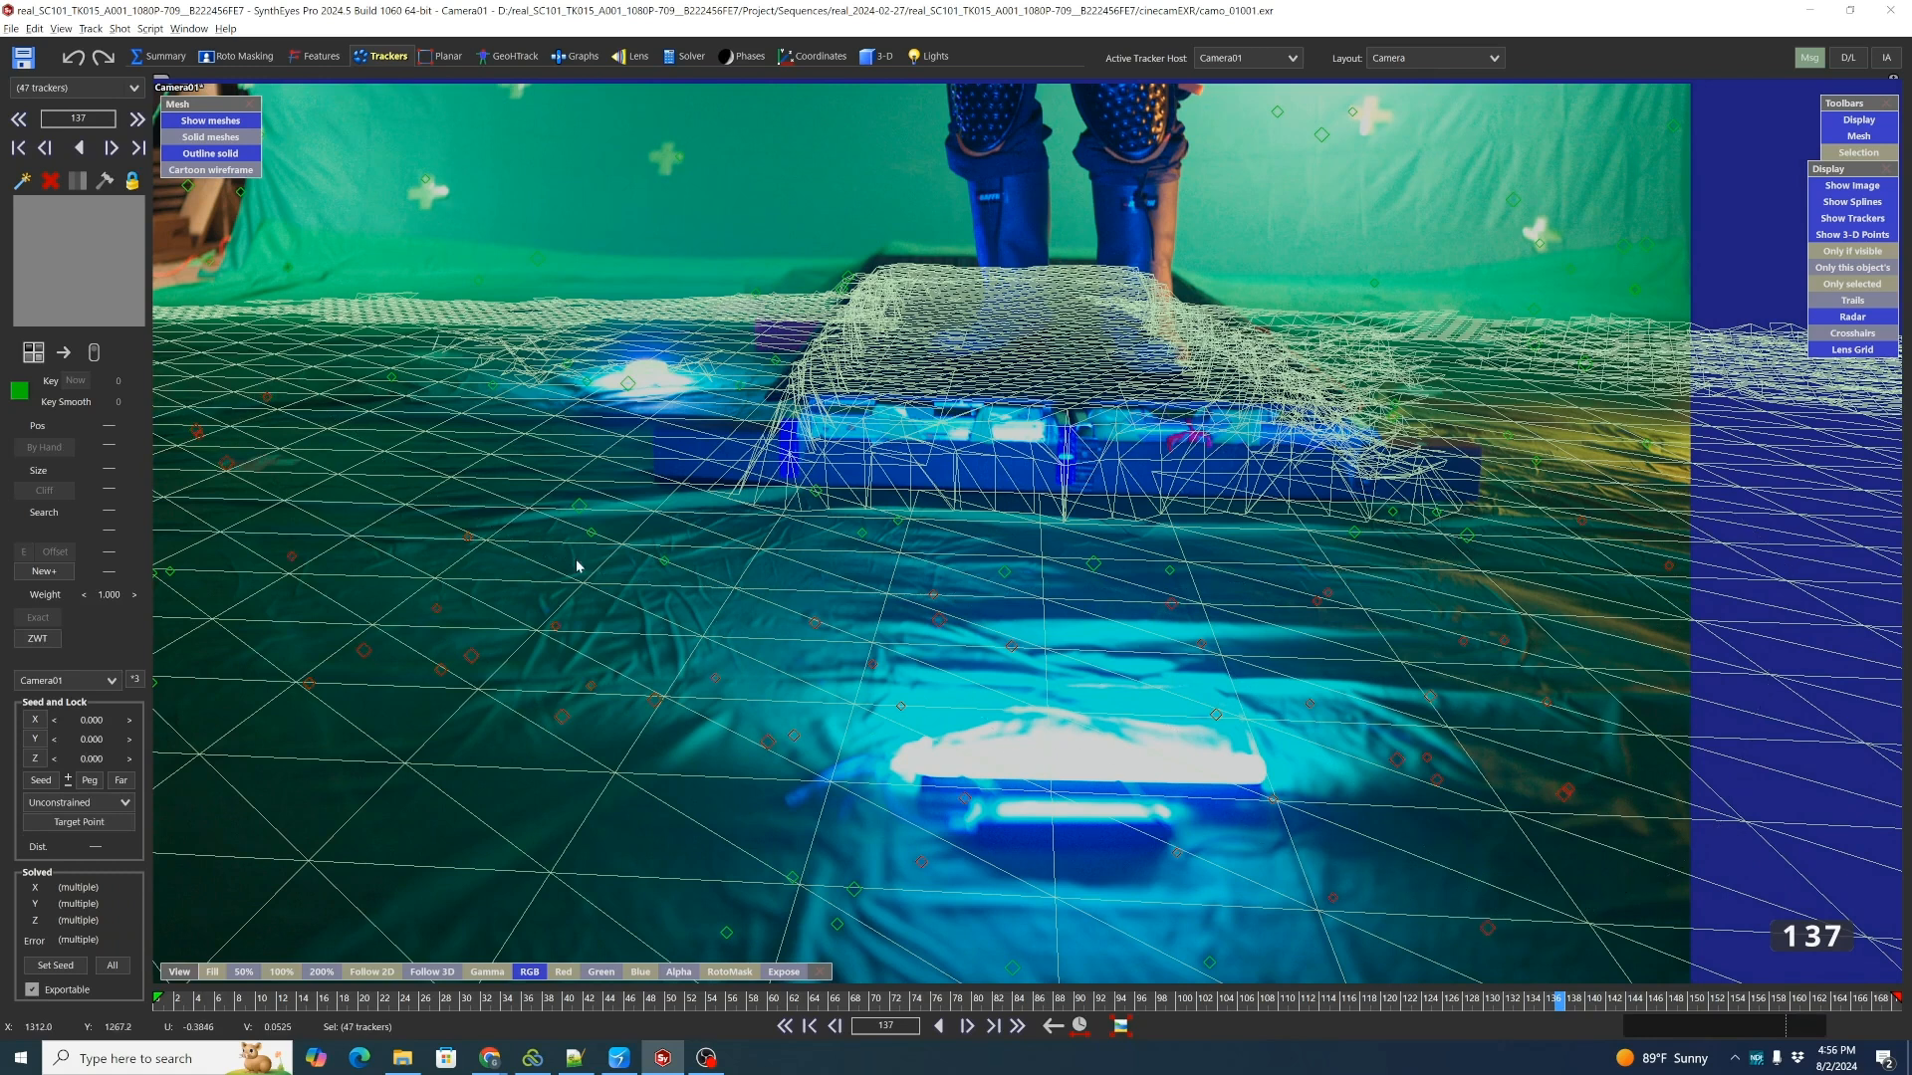
{"action": "left_click", "coordinate": [90, 27]}
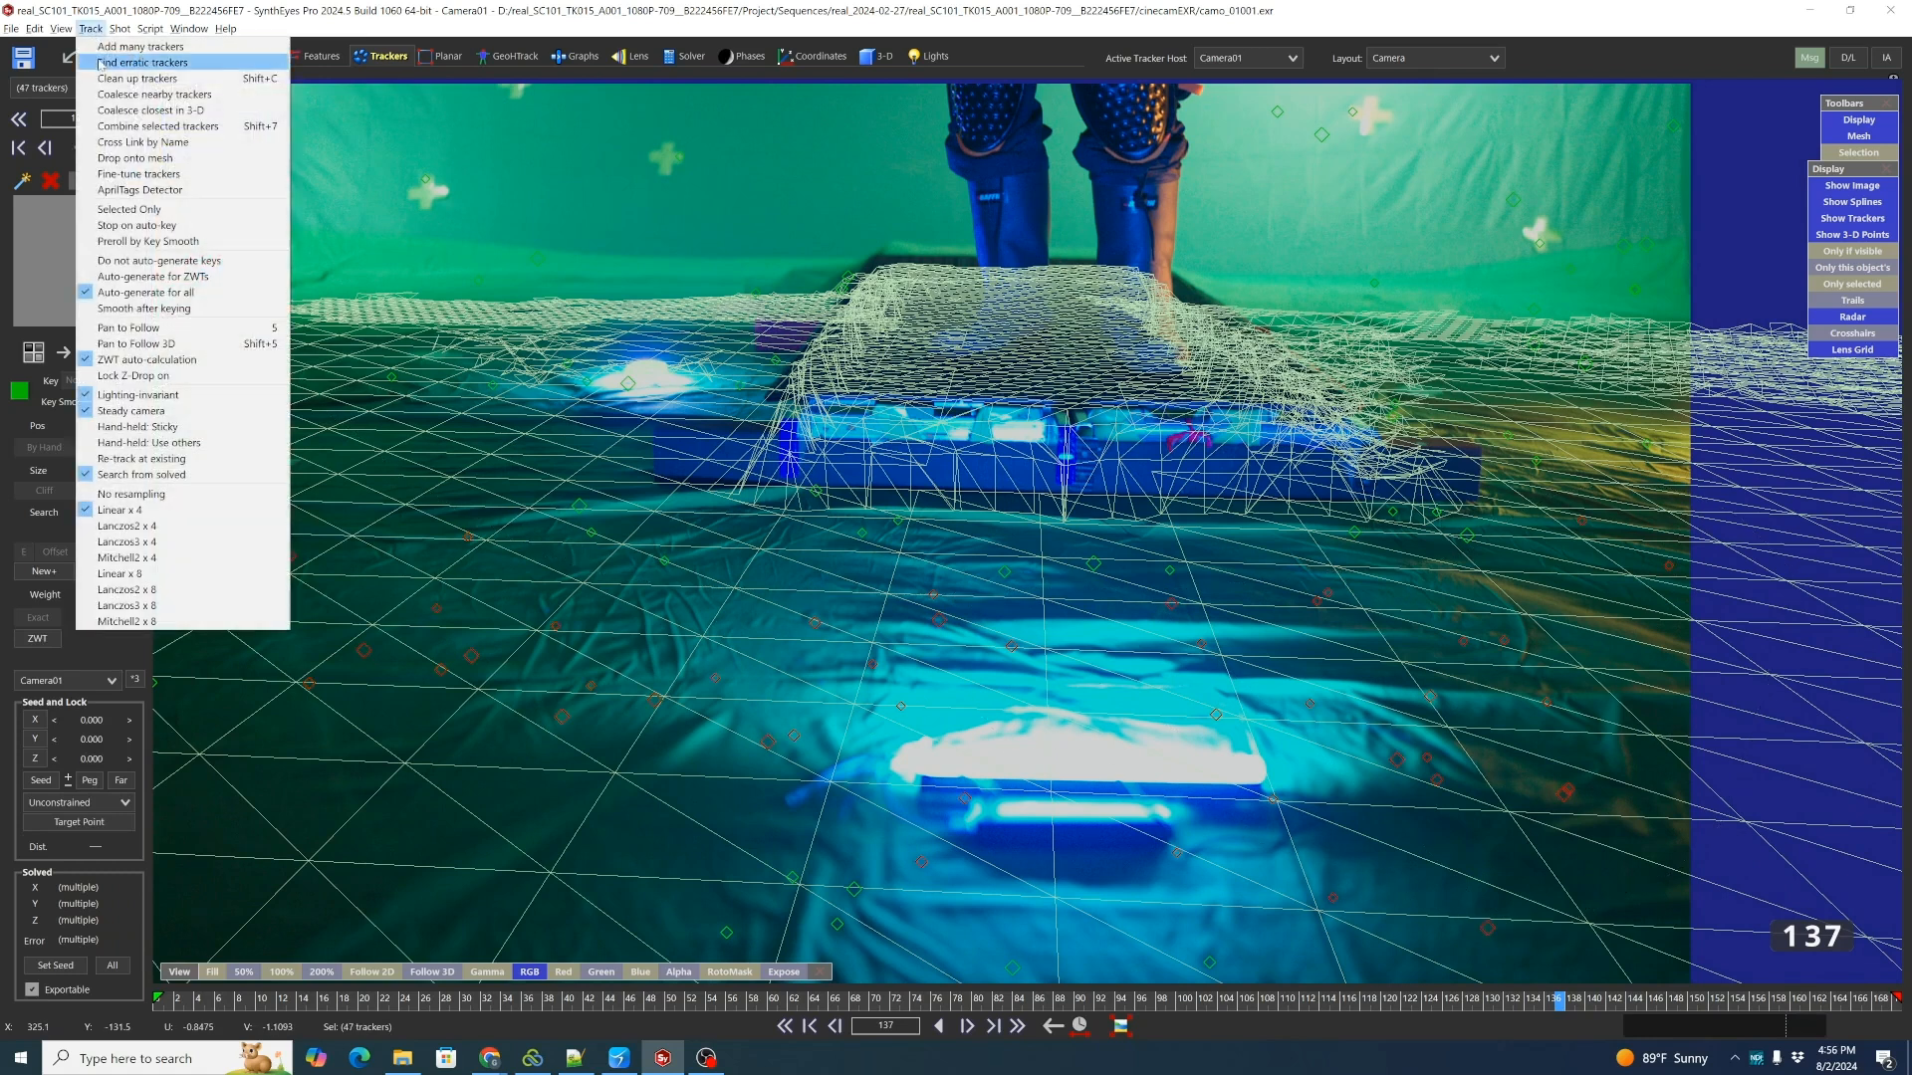
{"action": "left_click", "coordinate": [140, 159]}
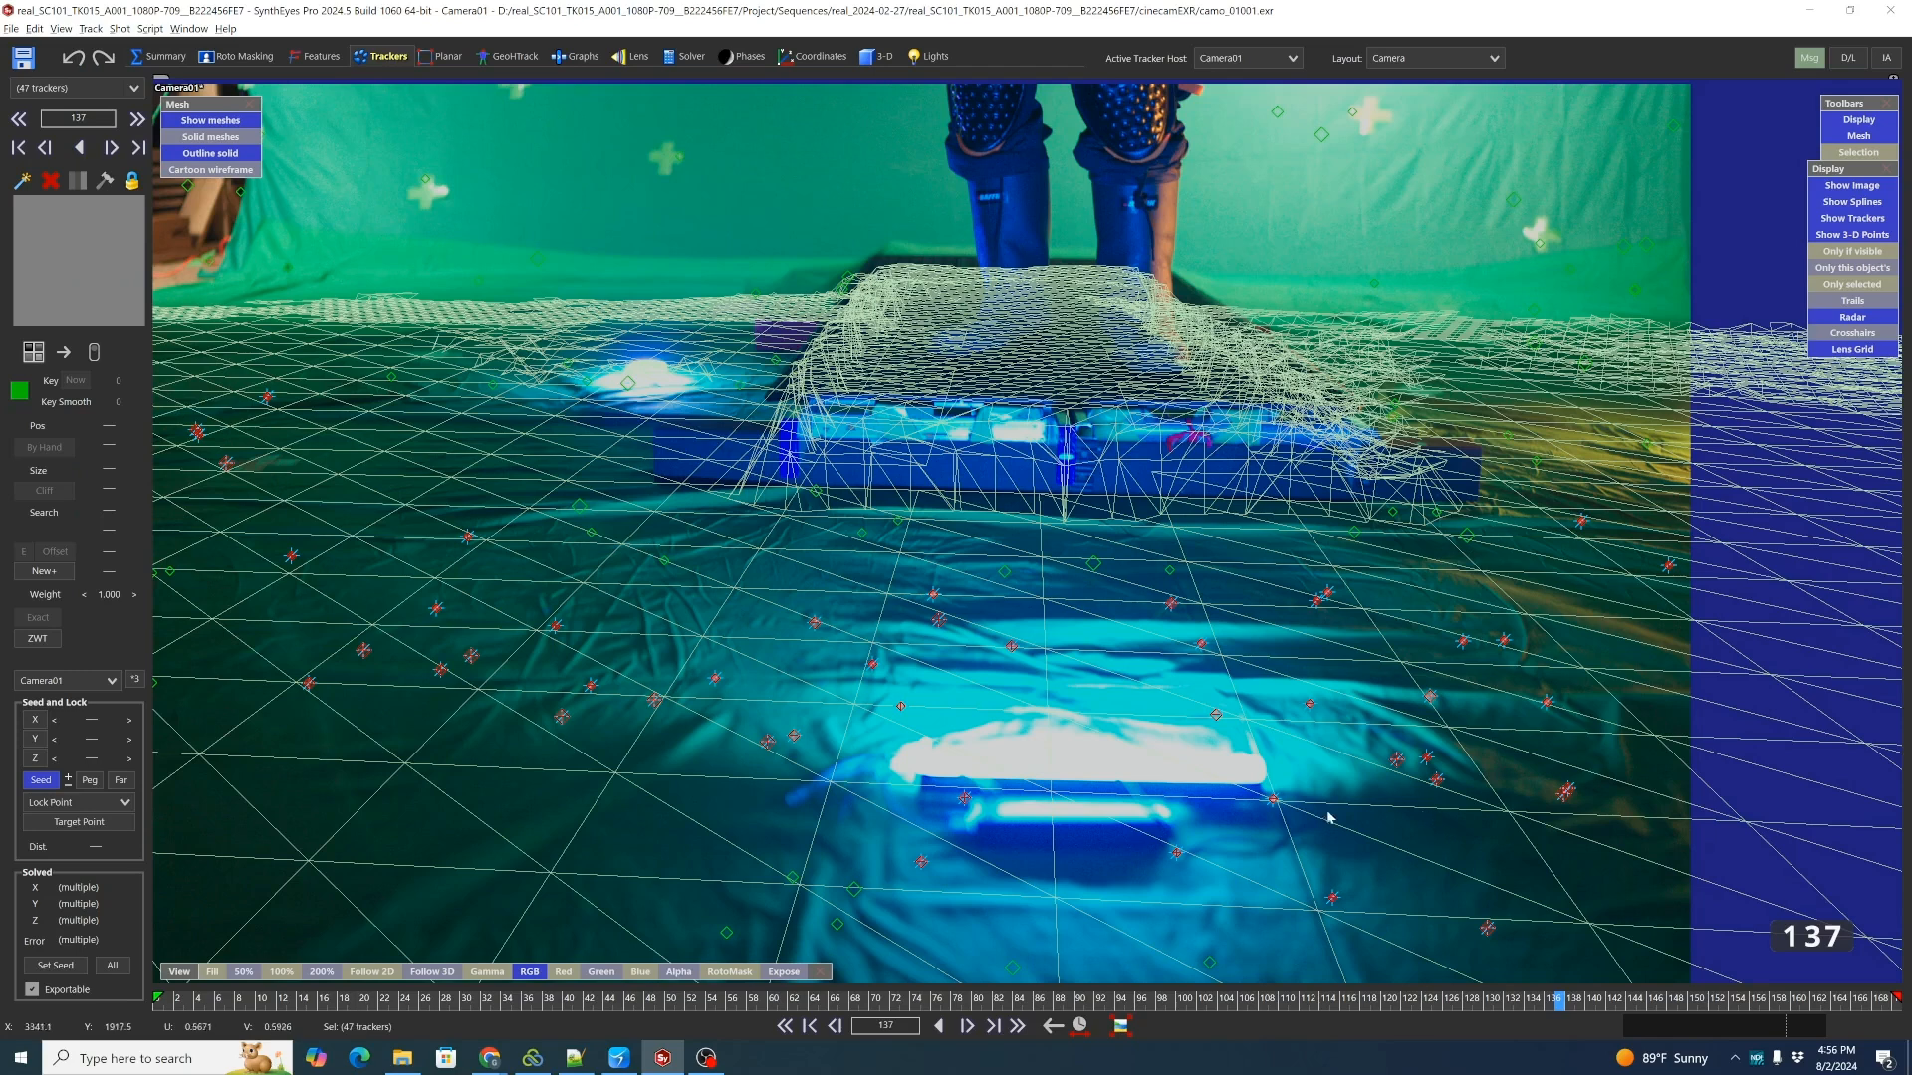
Scrub between frames 137 and 142 to check how the mesh-locked floor trackers follow the scan.
{"action": "left_click_drag", "start_coordinate": [1523, 999], "coordinate": [1592, 999]}
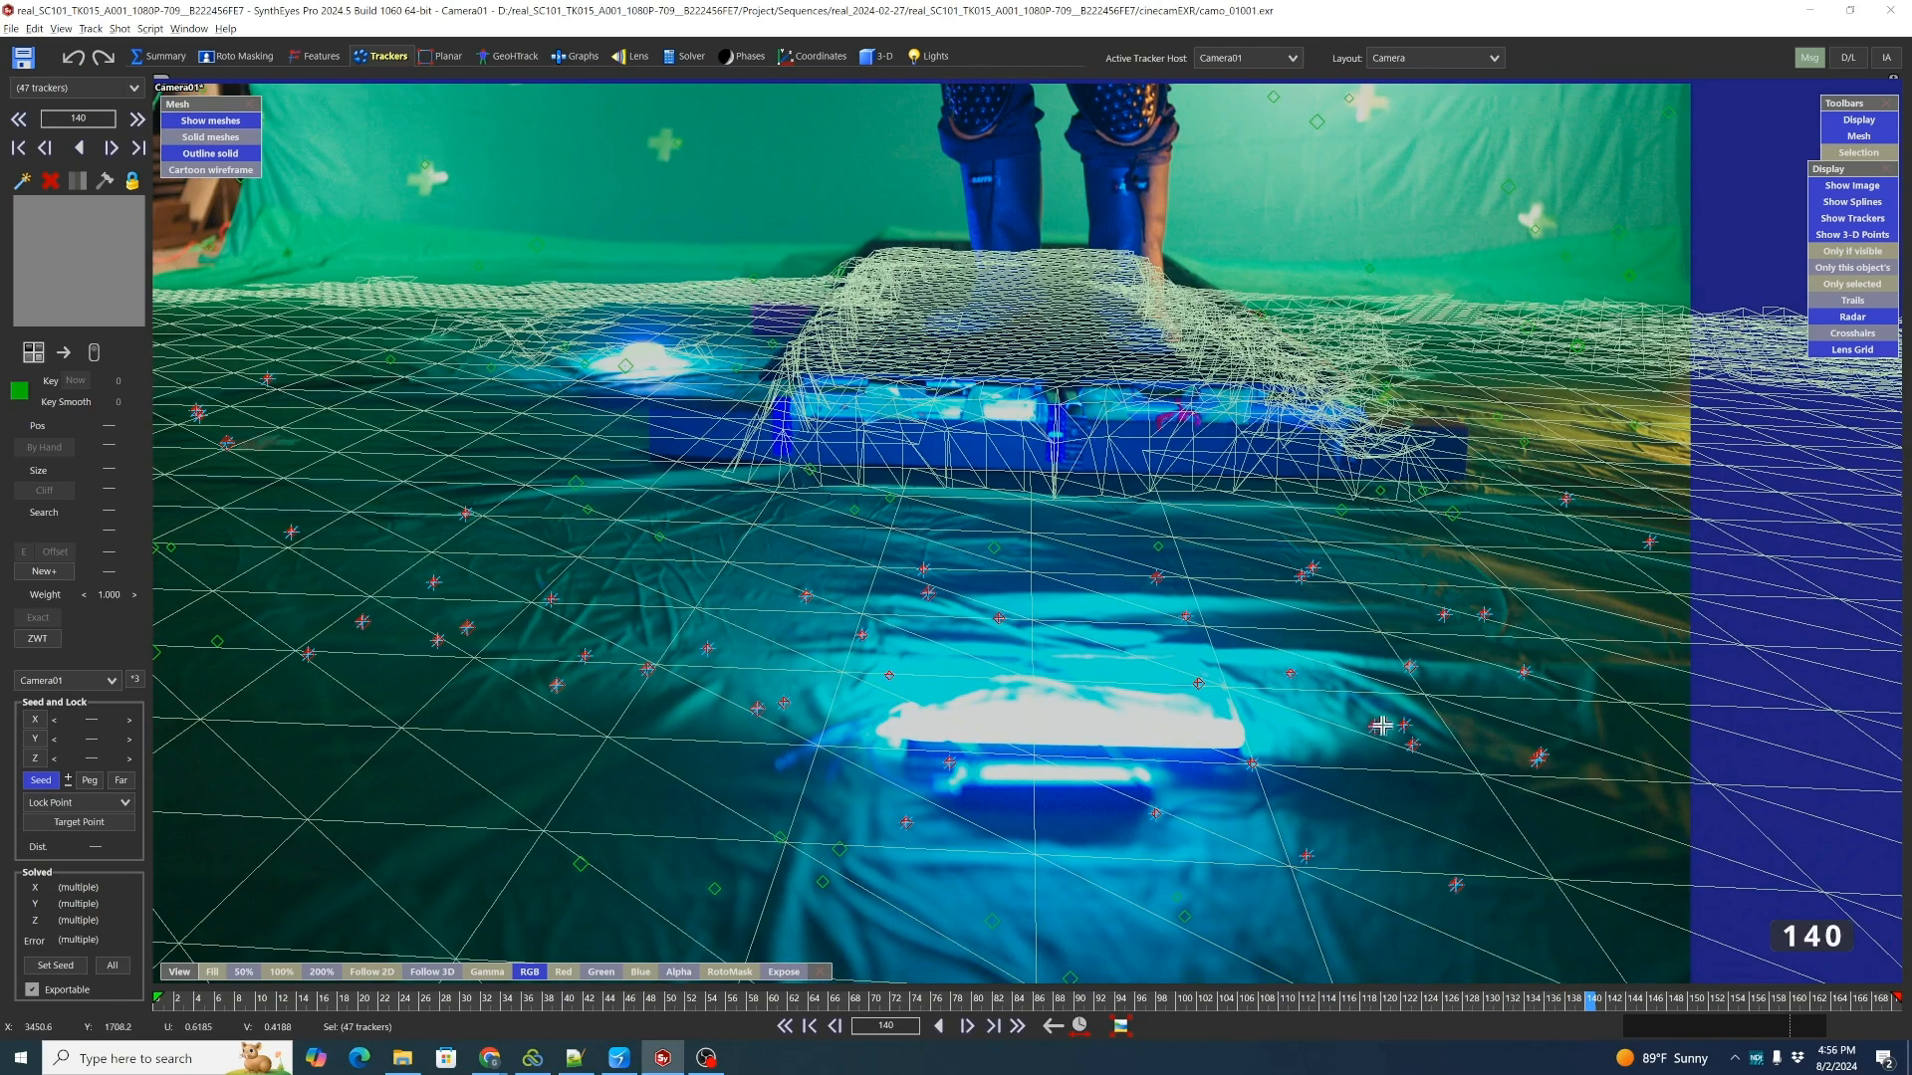
{"action": "left_click_drag", "start_coordinate": [1158, 998], "coordinate": [1586, 956]}
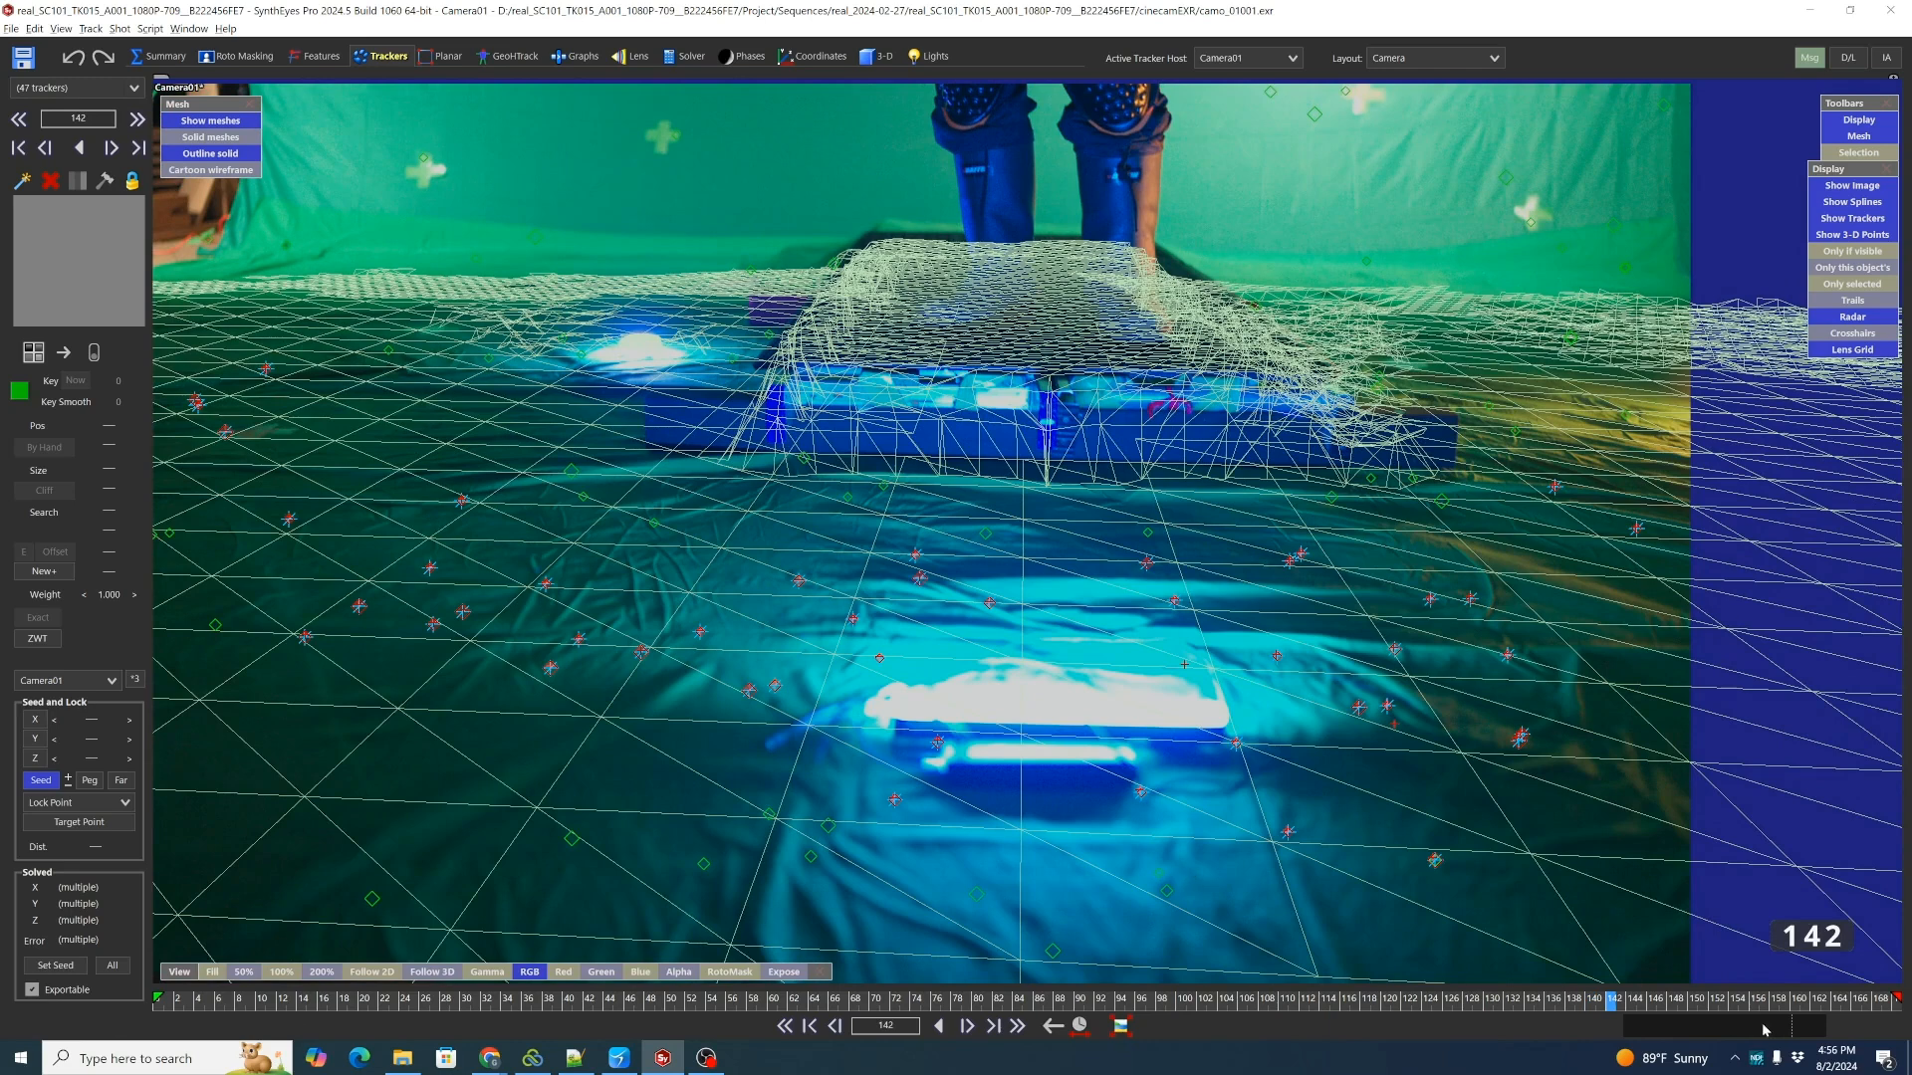
{"action": "mouse_move", "coordinate": [1624, 1002]}
{"action": "left_mouse_down"}
{"action": "mouse_move", "coordinate": [1752, 999]}
{"action": "mouse_move", "coordinate": [1308, 997]}
{"action": "mouse_move", "coordinate": [1560, 997]}
{"action": "left_mouse_up"}
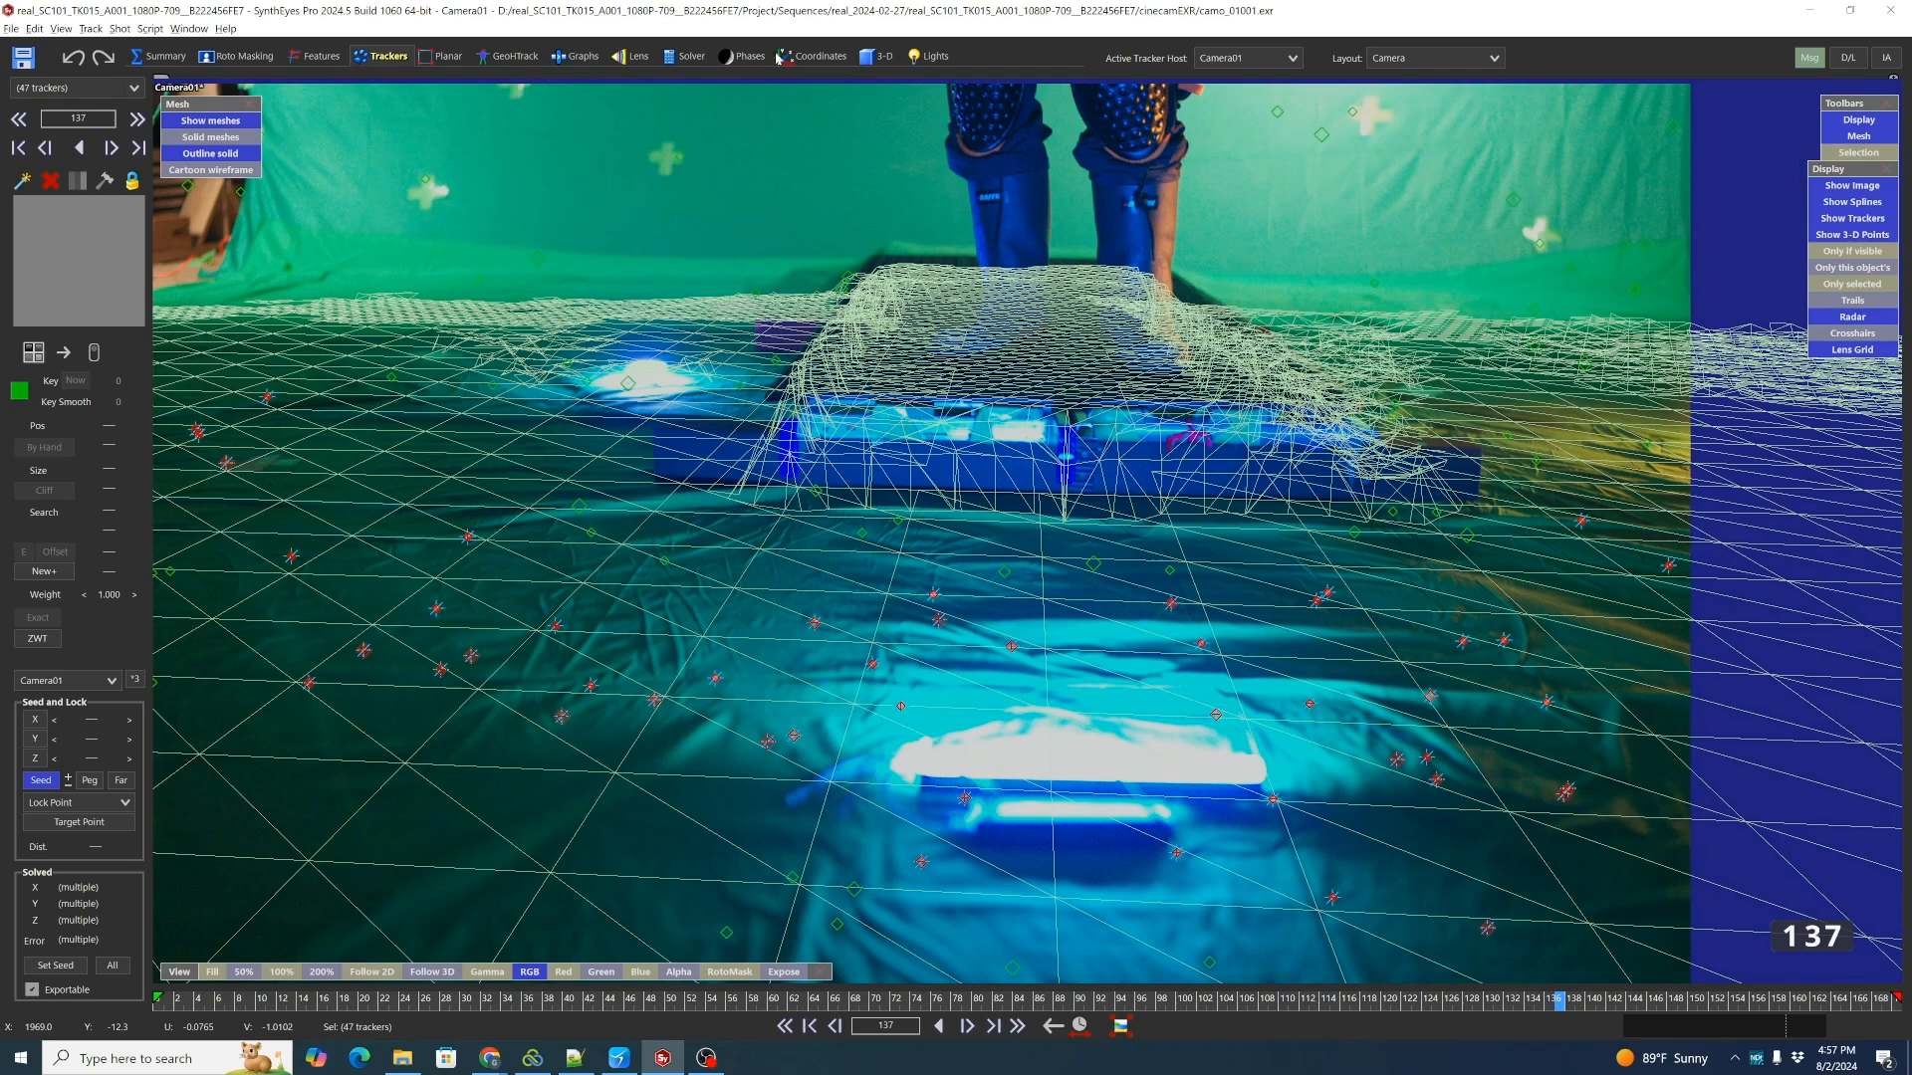
Solve the camera in Automatic mode and go to frame 66 to check the result.
{"action": "left_click", "coordinate": [685, 57]}
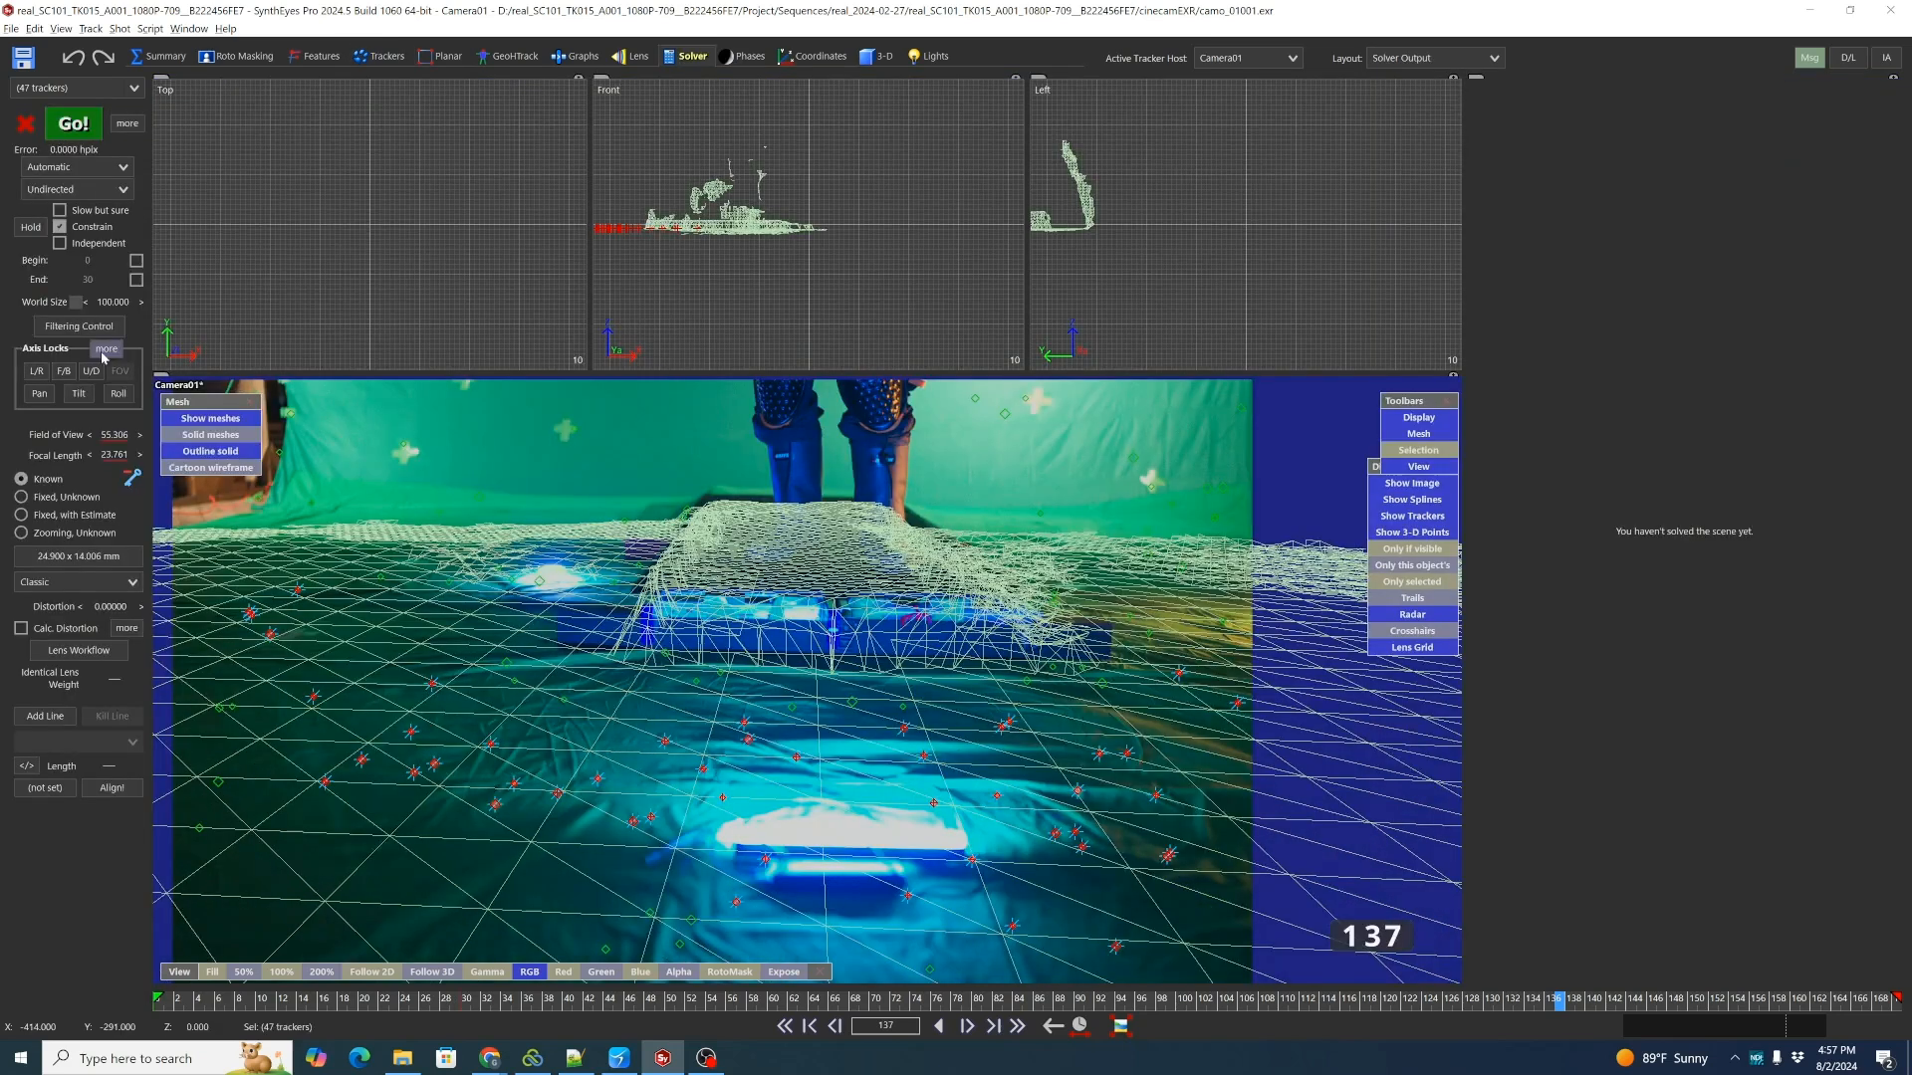
{"action": "left_click", "coordinate": [73, 123]}
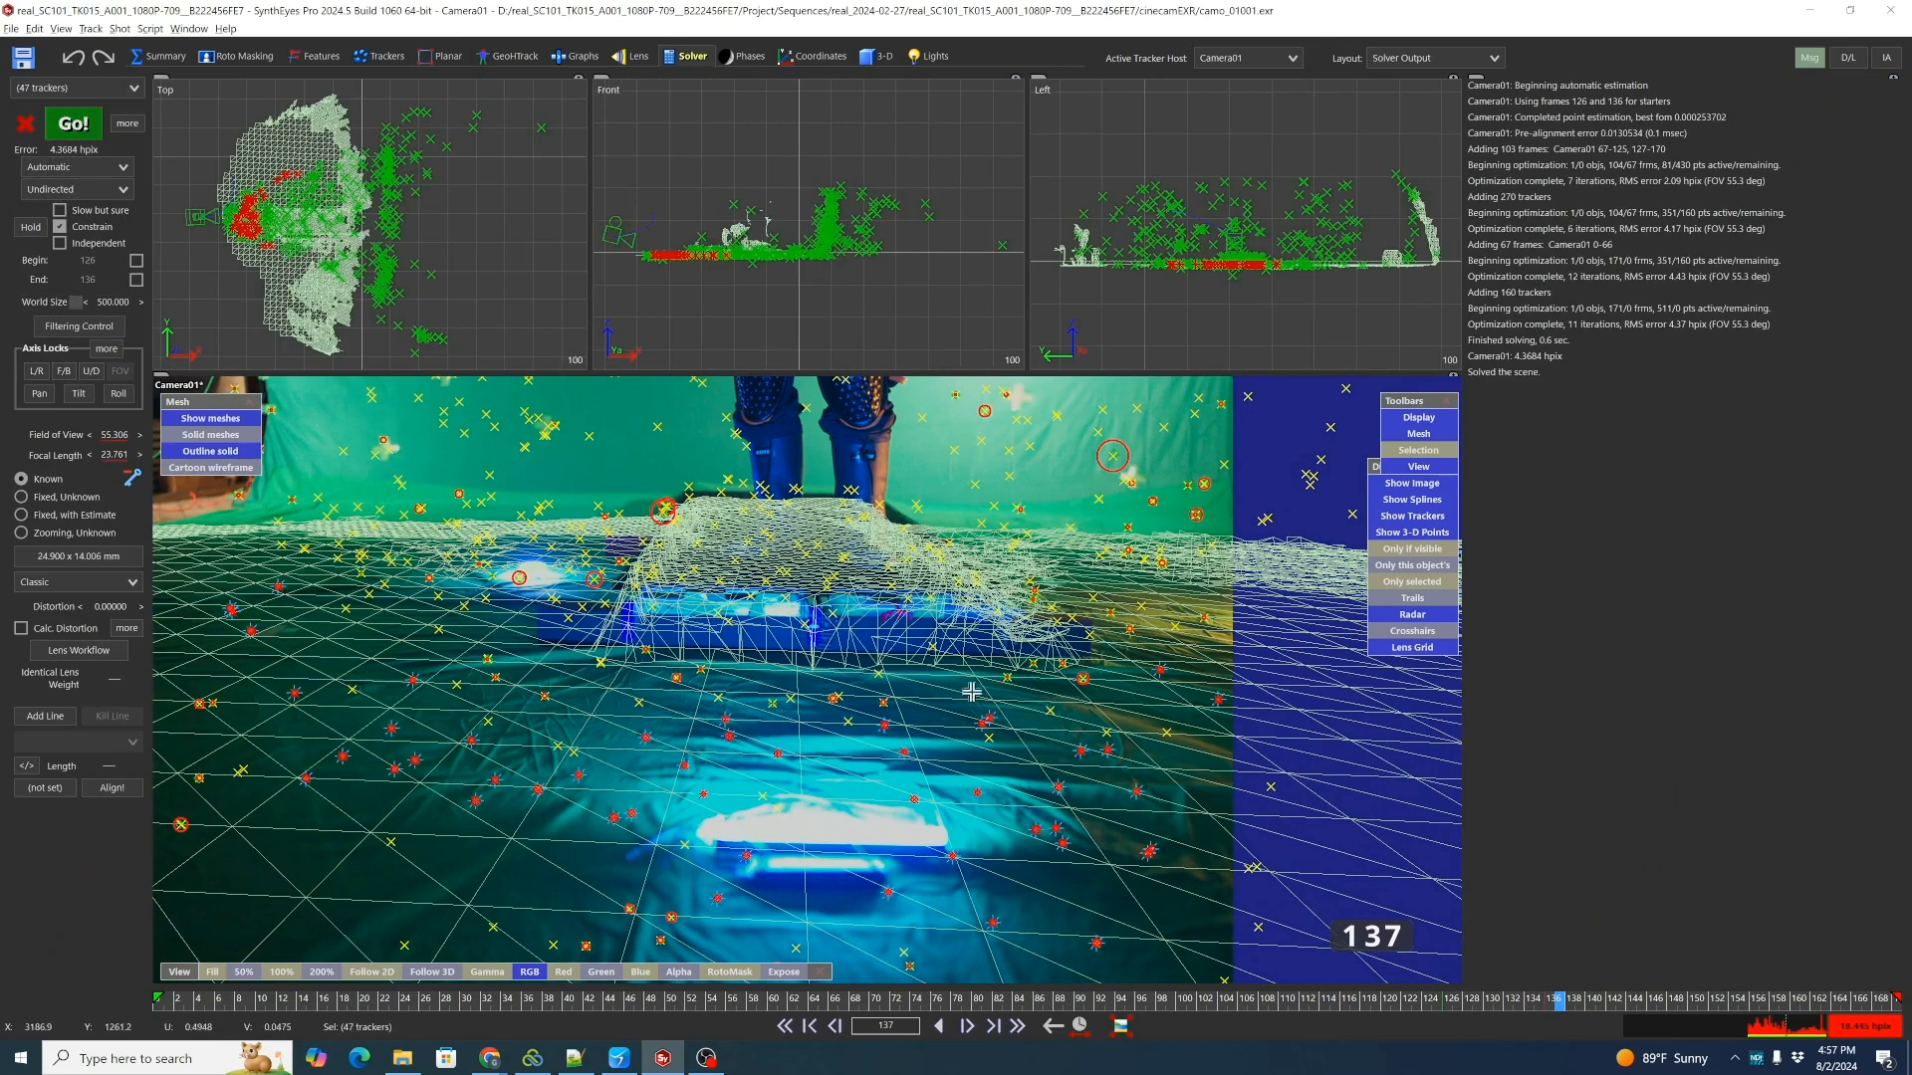
{"action": "left_click", "coordinate": [834, 999]}
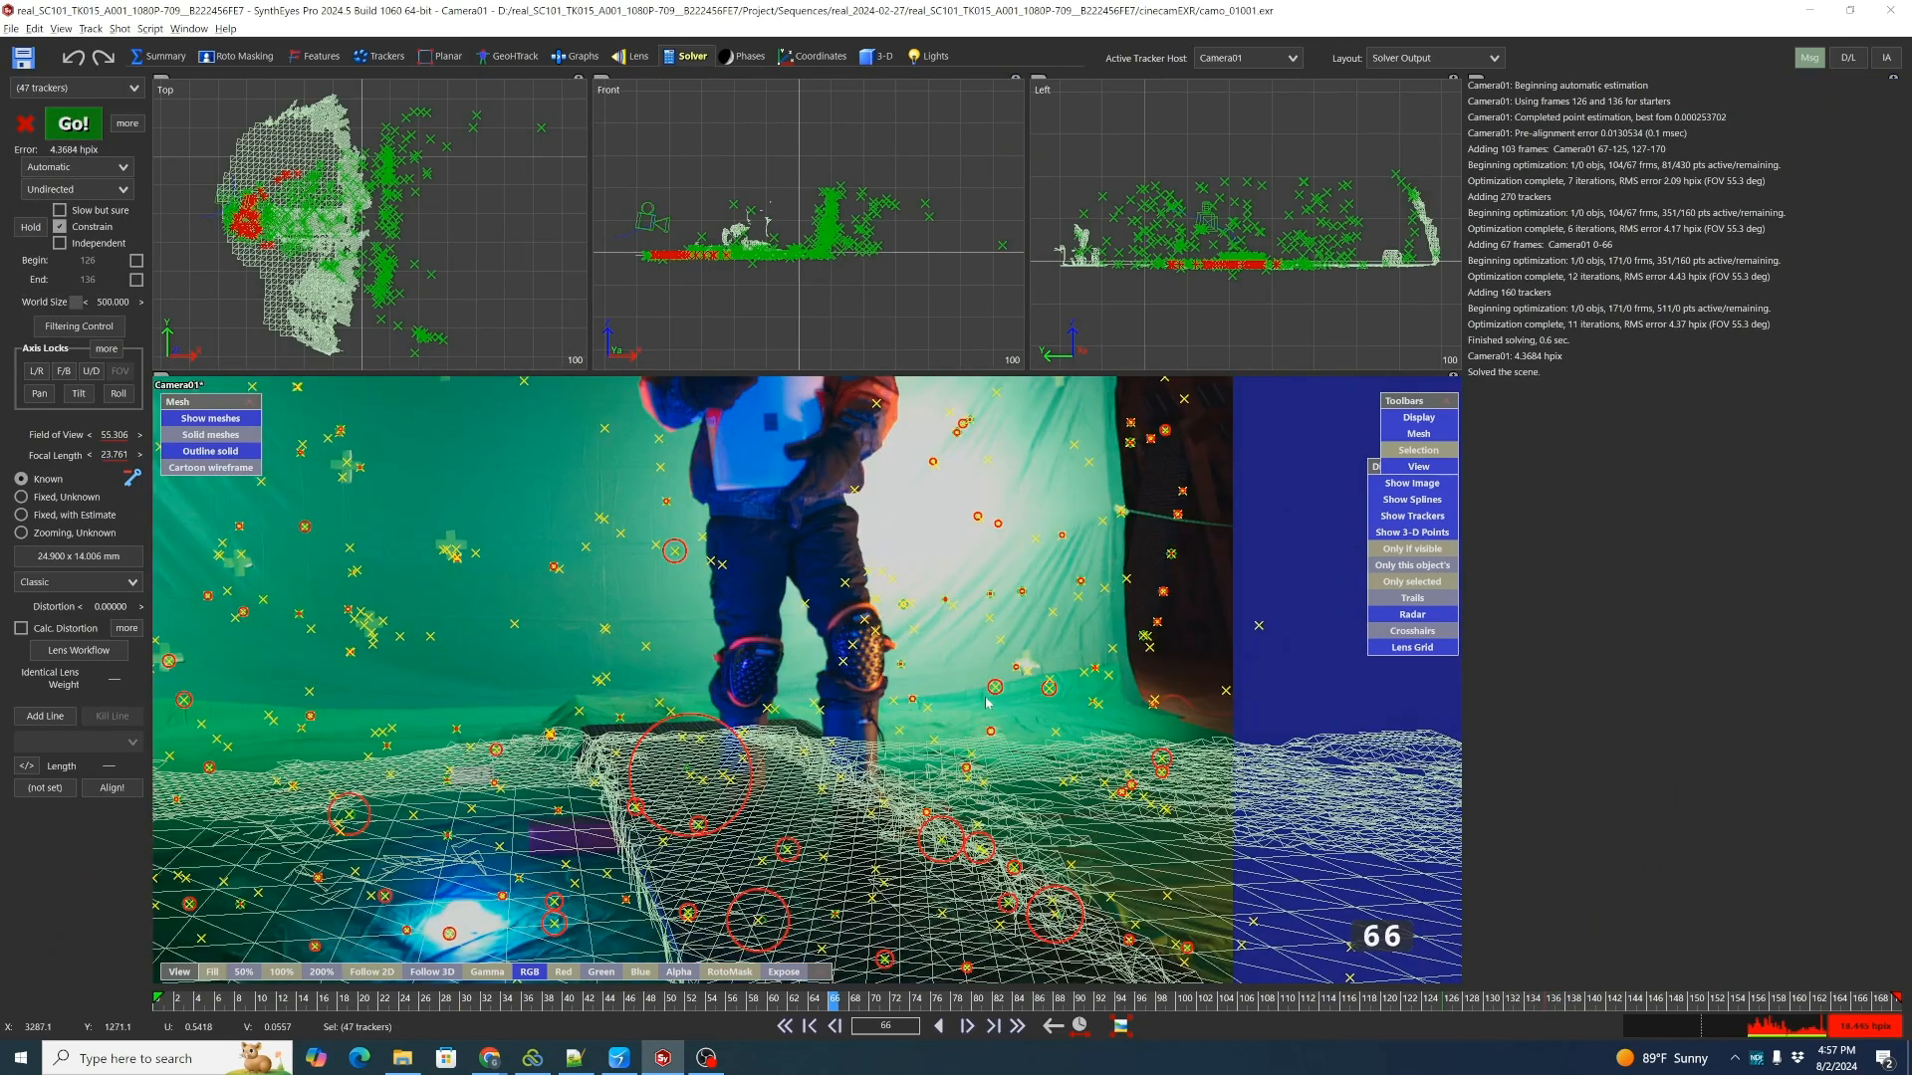
Check the Show Tracker Radar view option and scrub to frame 78 to inspect the tracker error circles.
{"action": "right_click", "coordinate": [1056, 645]}
{"action": "mouse_move", "coordinate": [1138, 703]}
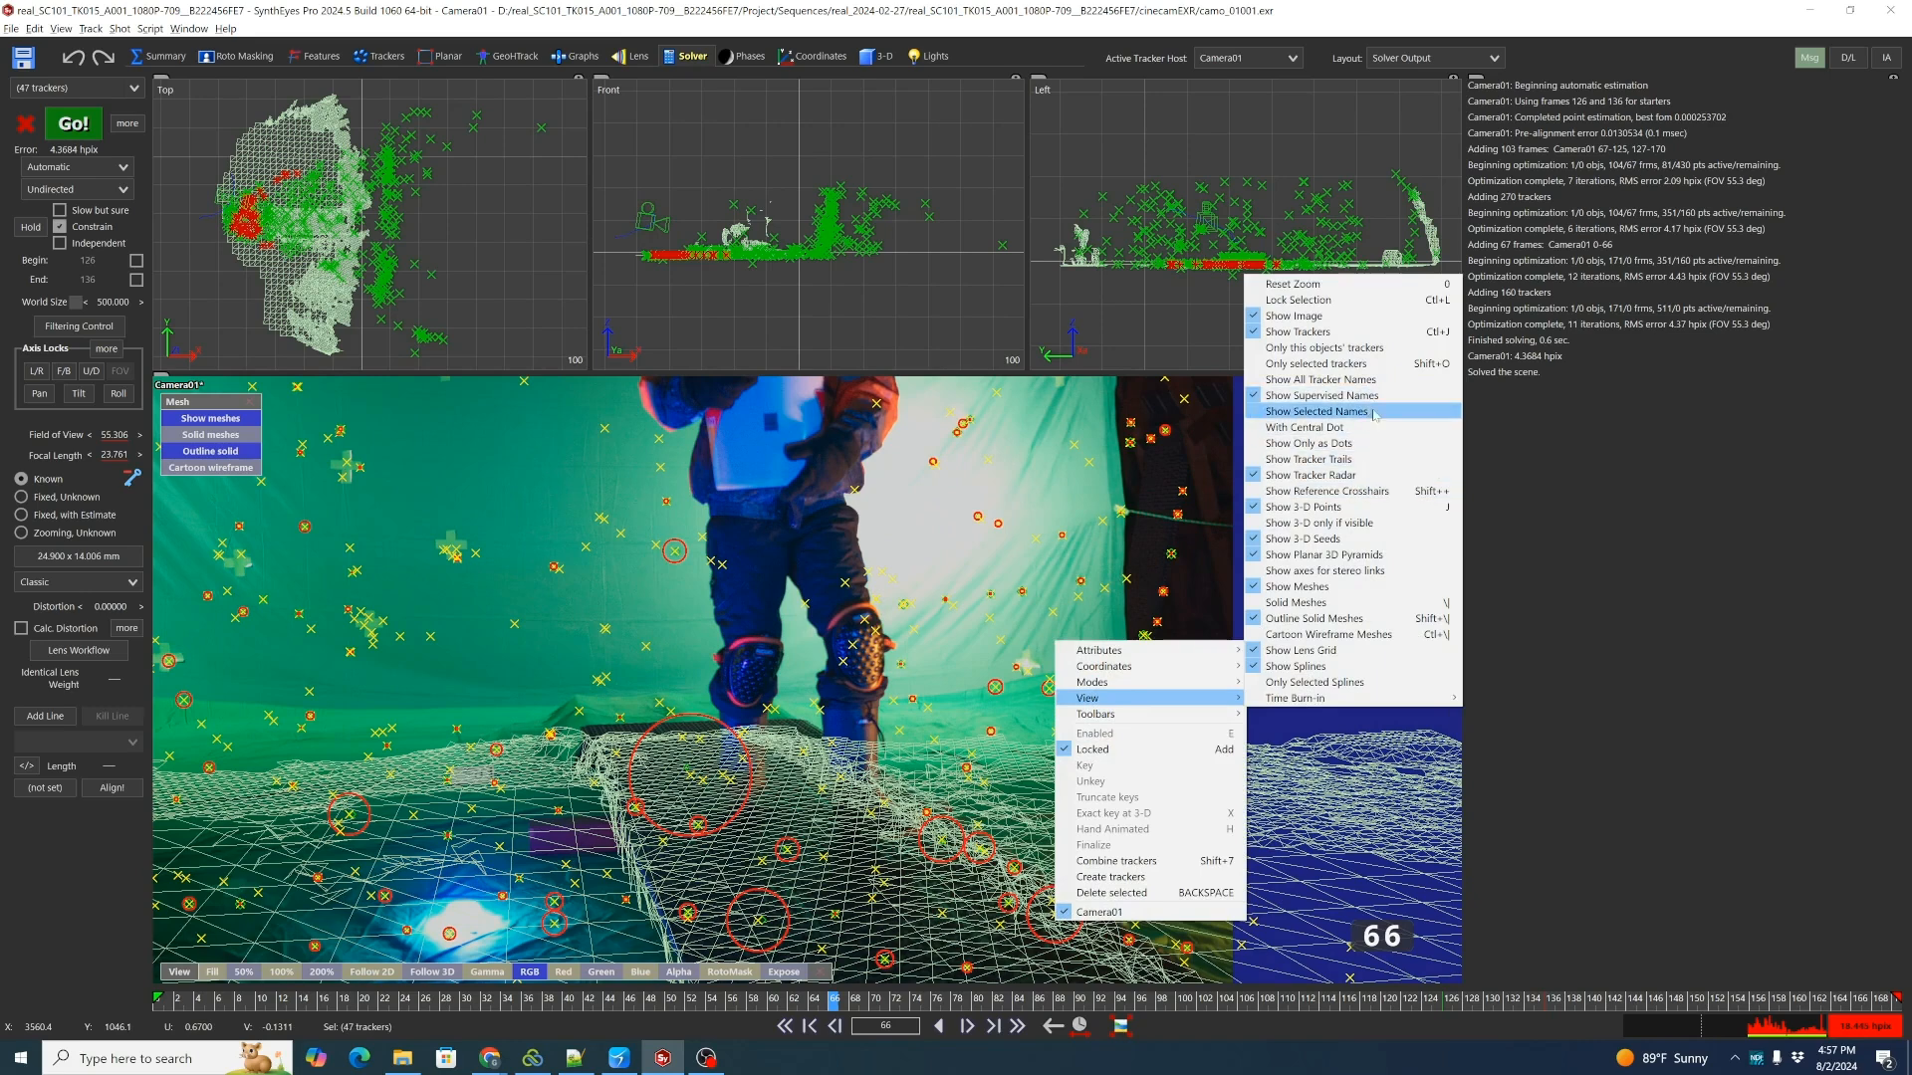
{"action": "left_click", "coordinate": [1361, 476]}
{"action": "left_click_drag", "start_coordinate": [814, 999], "coordinate": [951, 956]}
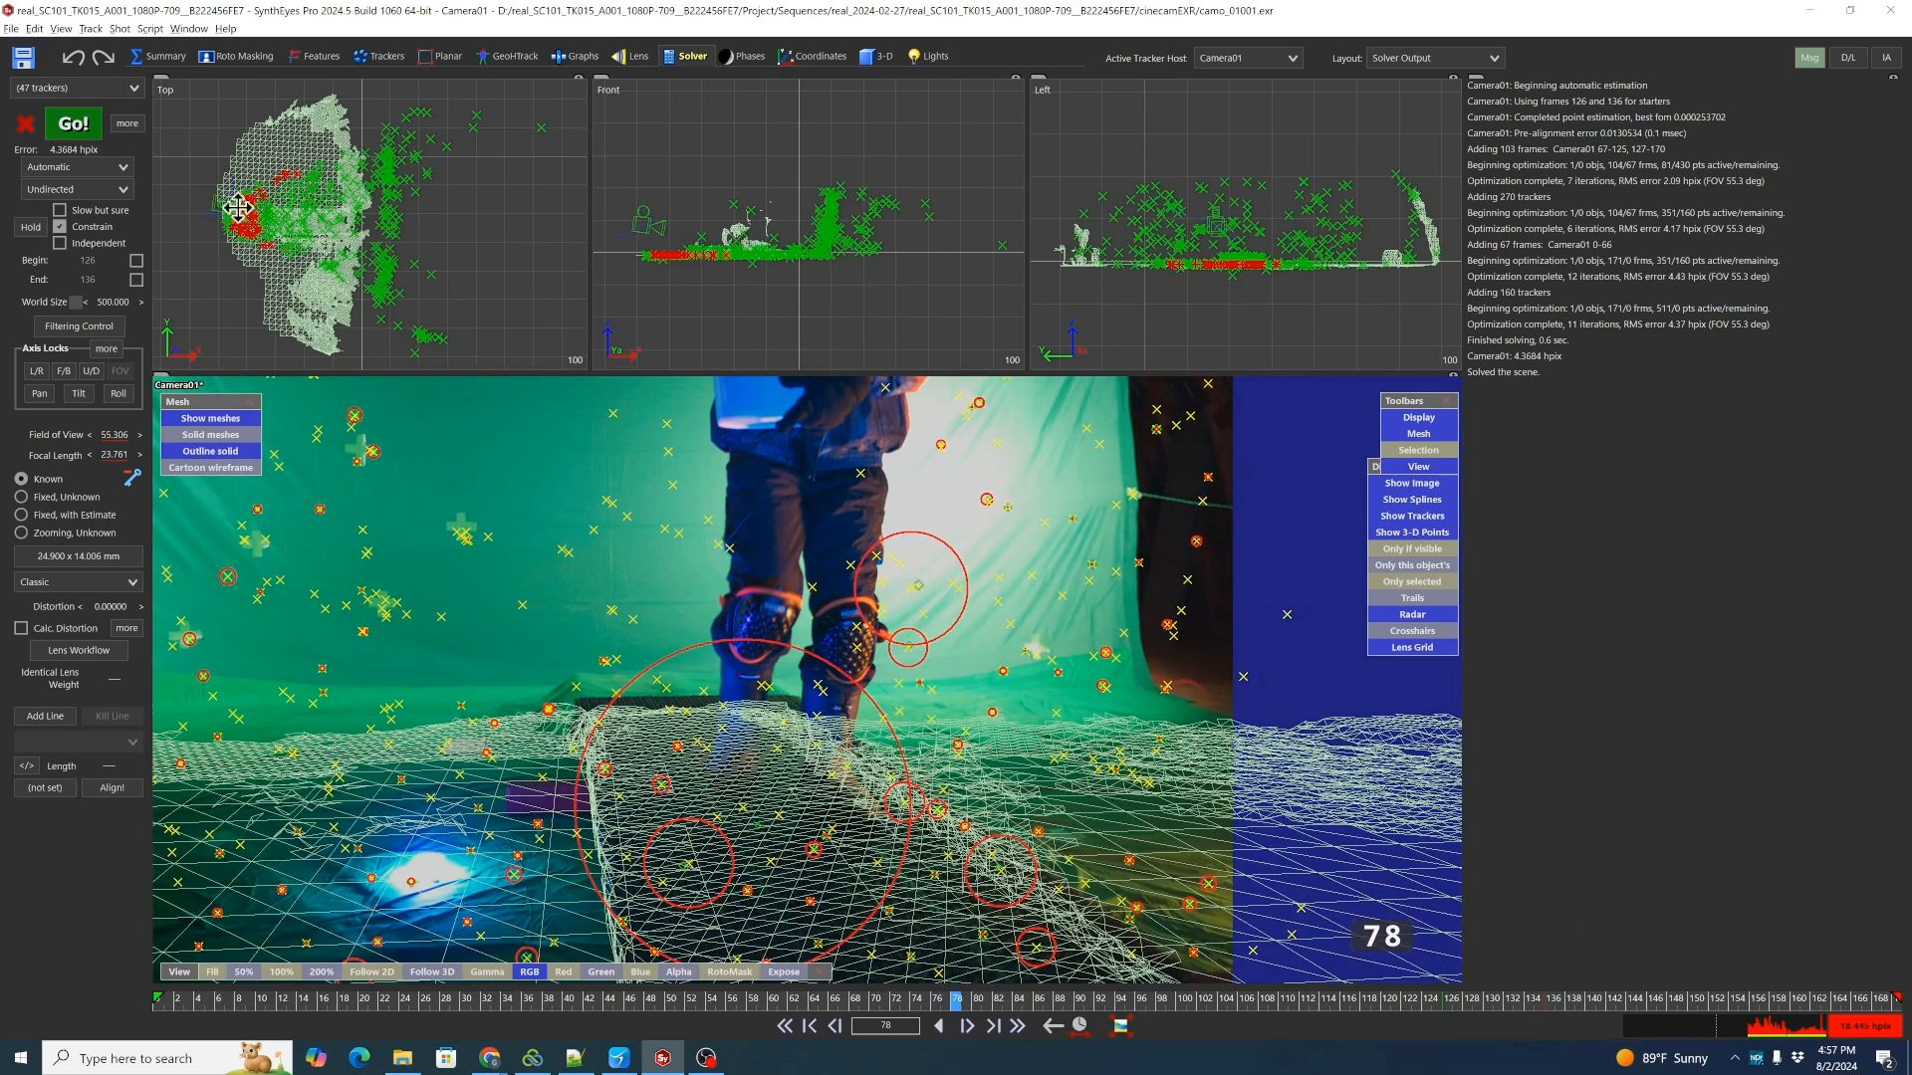
Clean up the bad trackers and re-solve the camera in Refine mode.
{"action": "key", "text": "shift+c"}
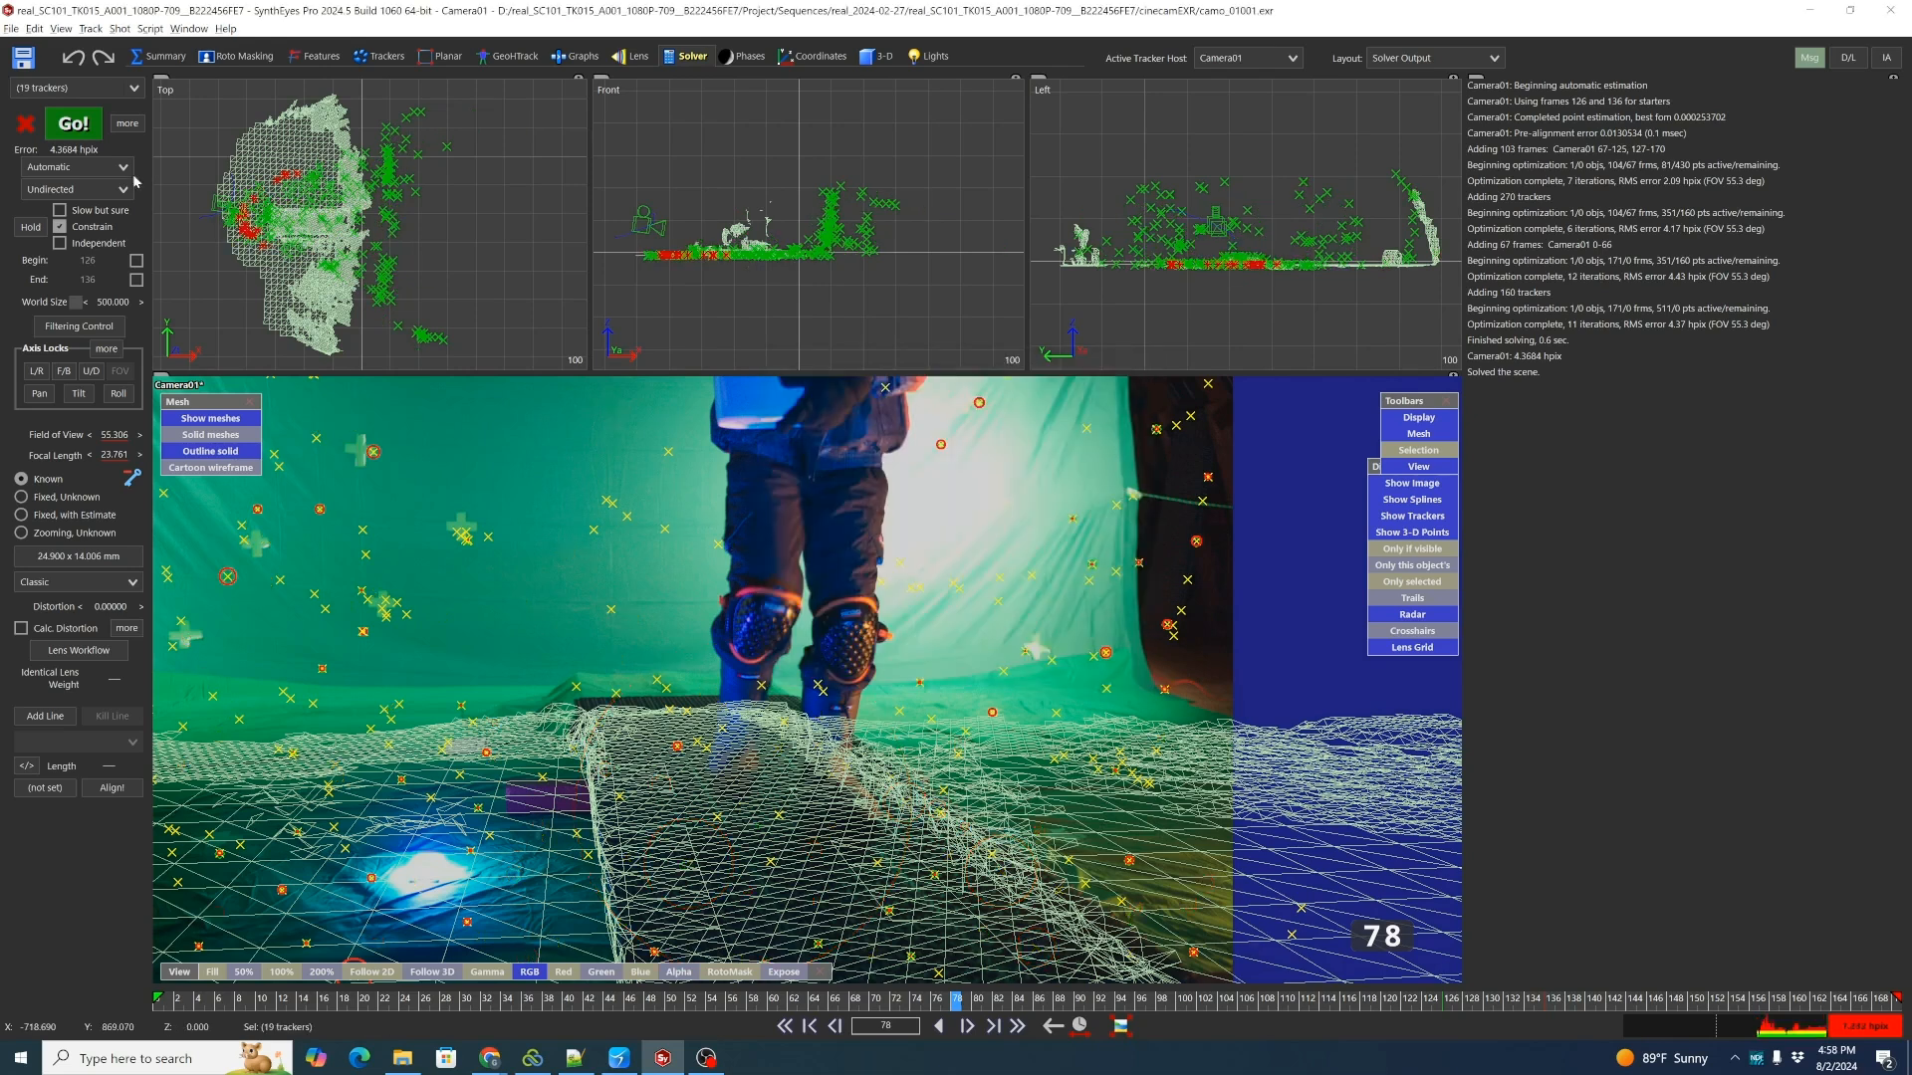
{"action": "left_click", "coordinate": [76, 167]}
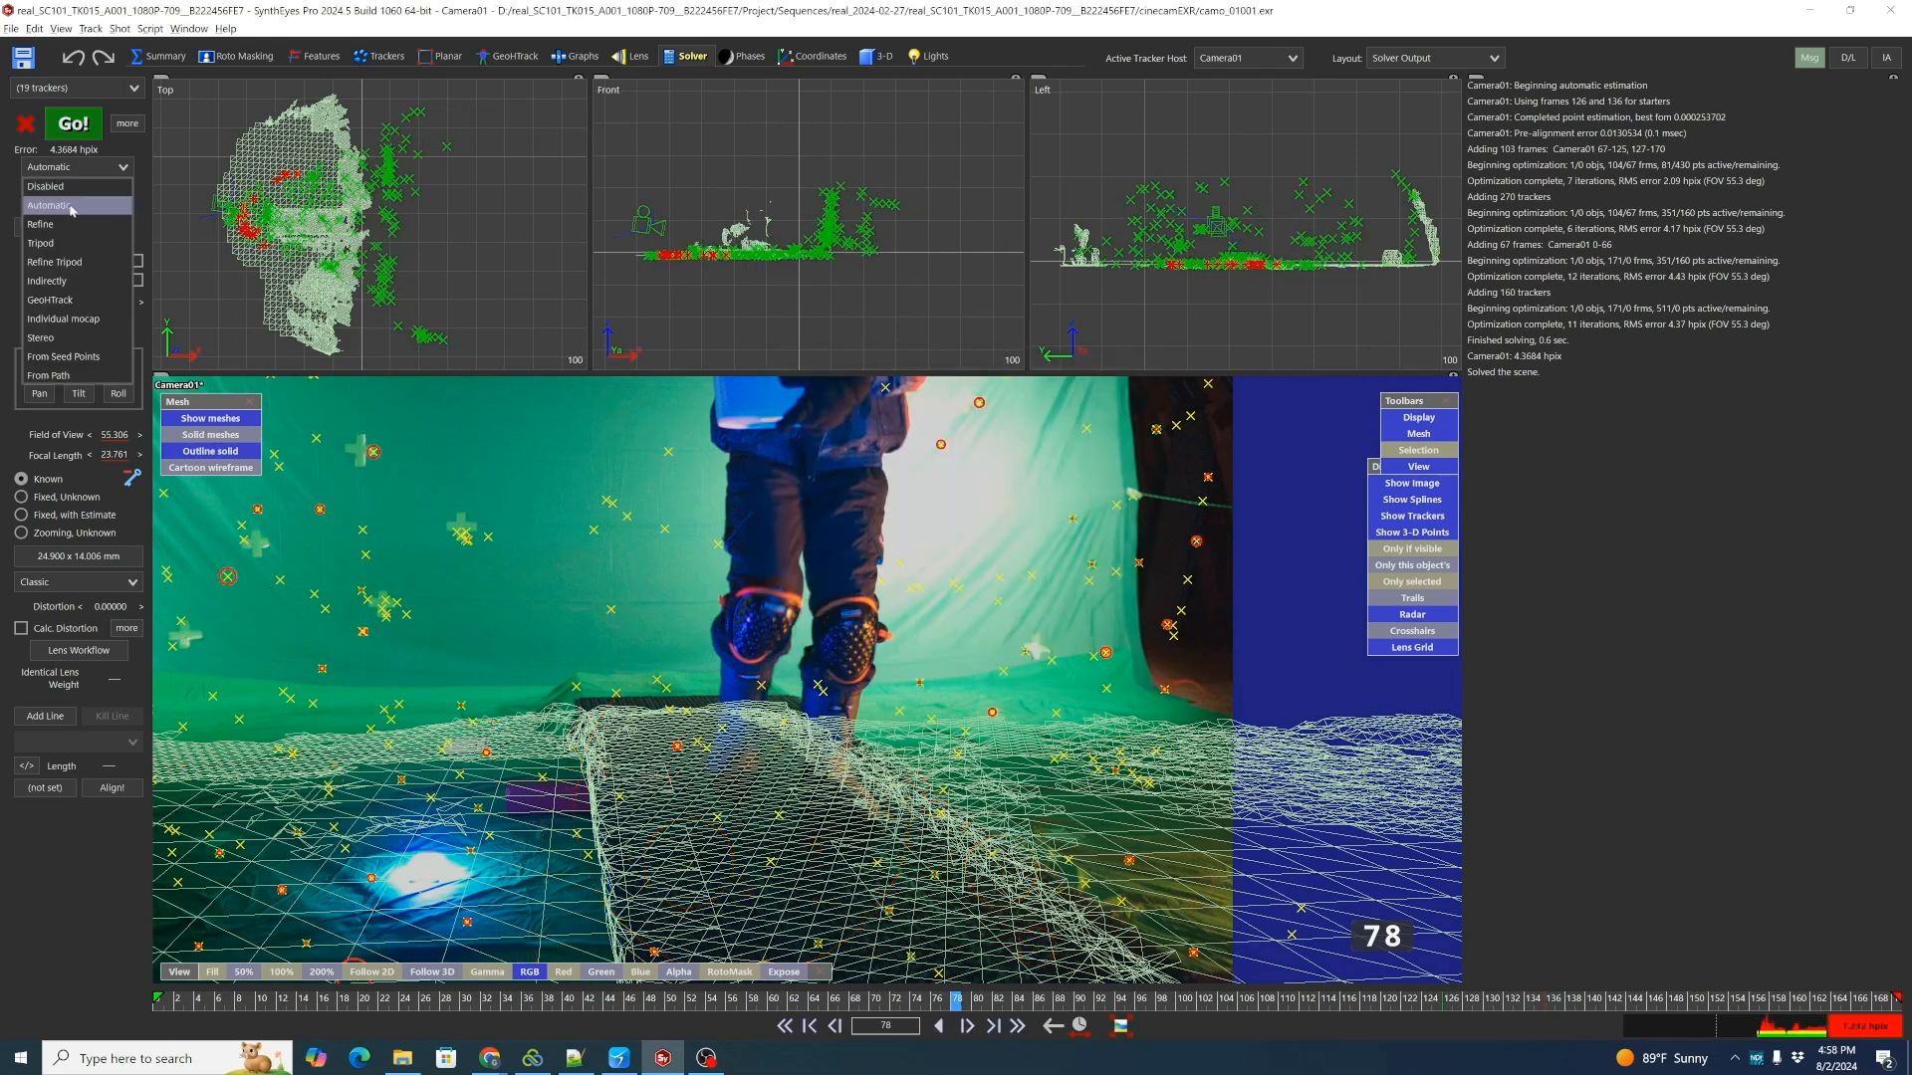
{"action": "left_click", "coordinate": [68, 224]}
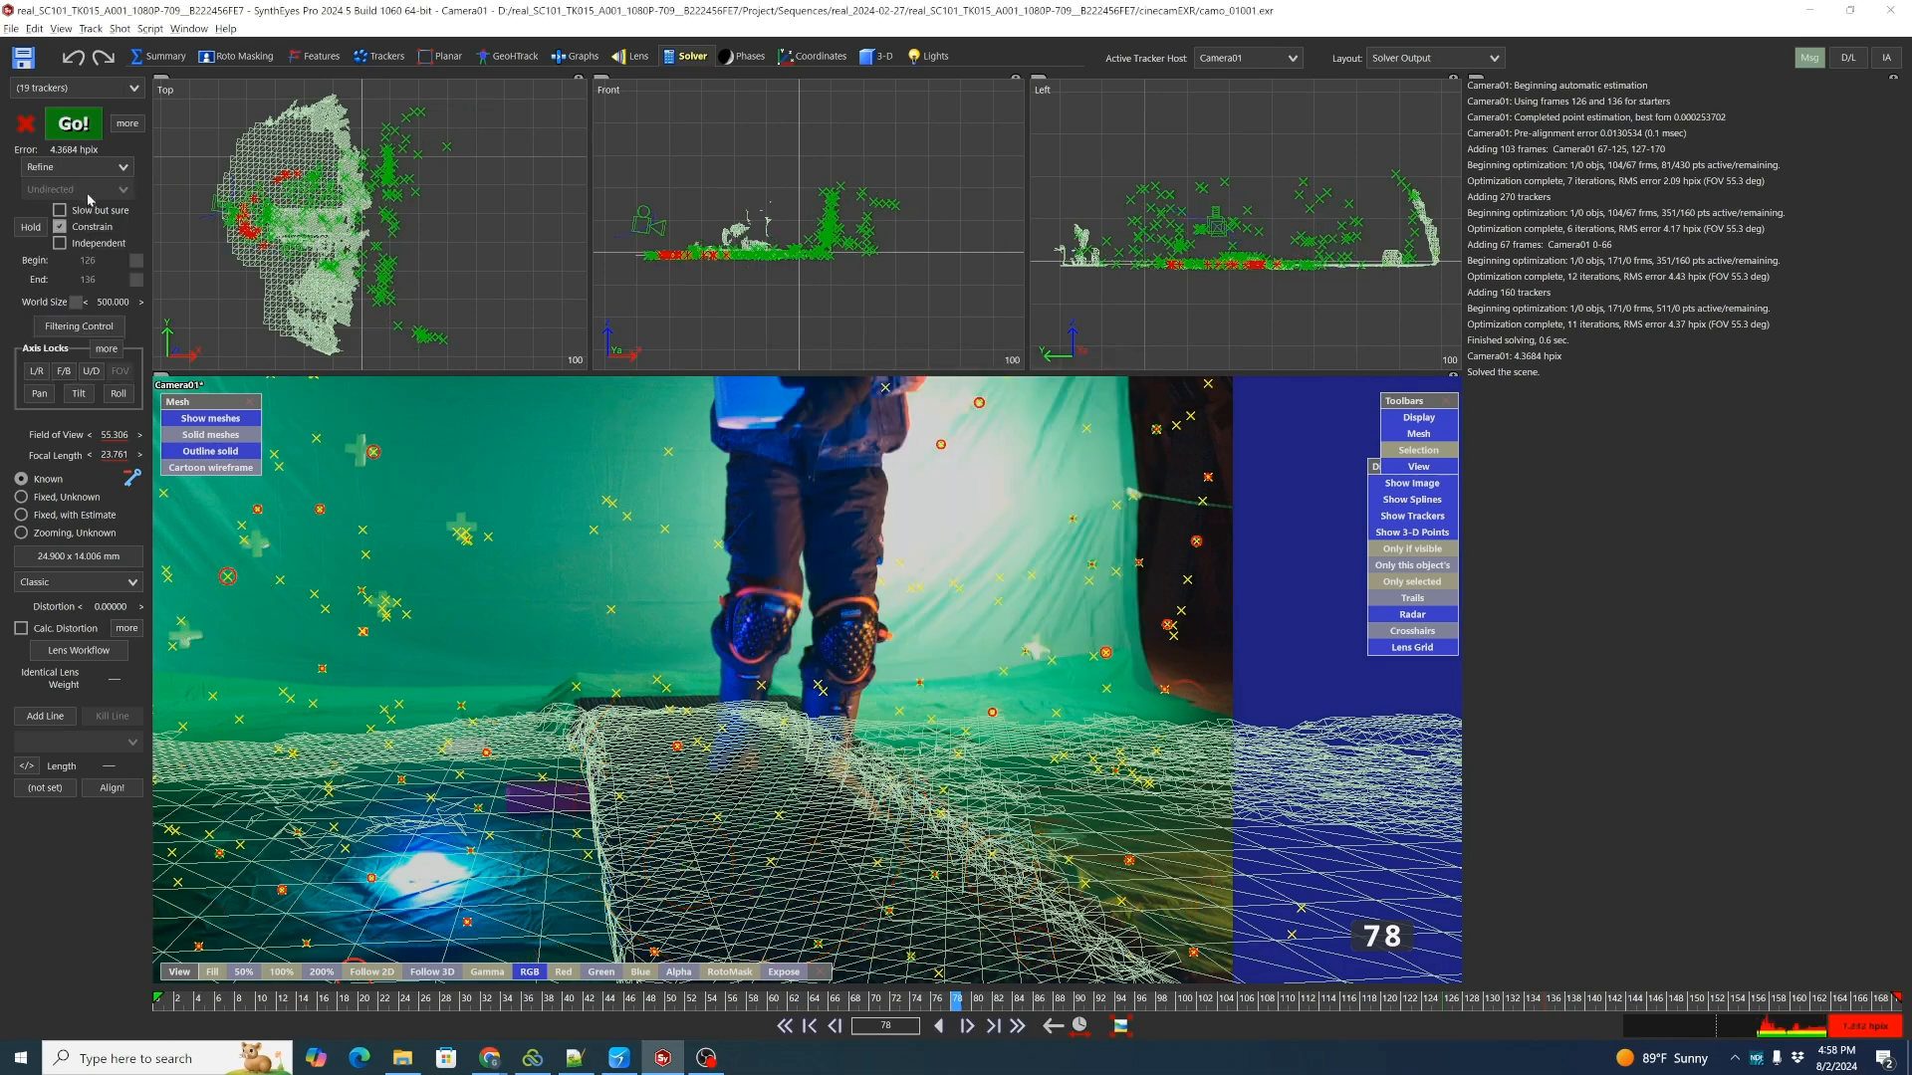
{"action": "left_click", "coordinate": [74, 123]}
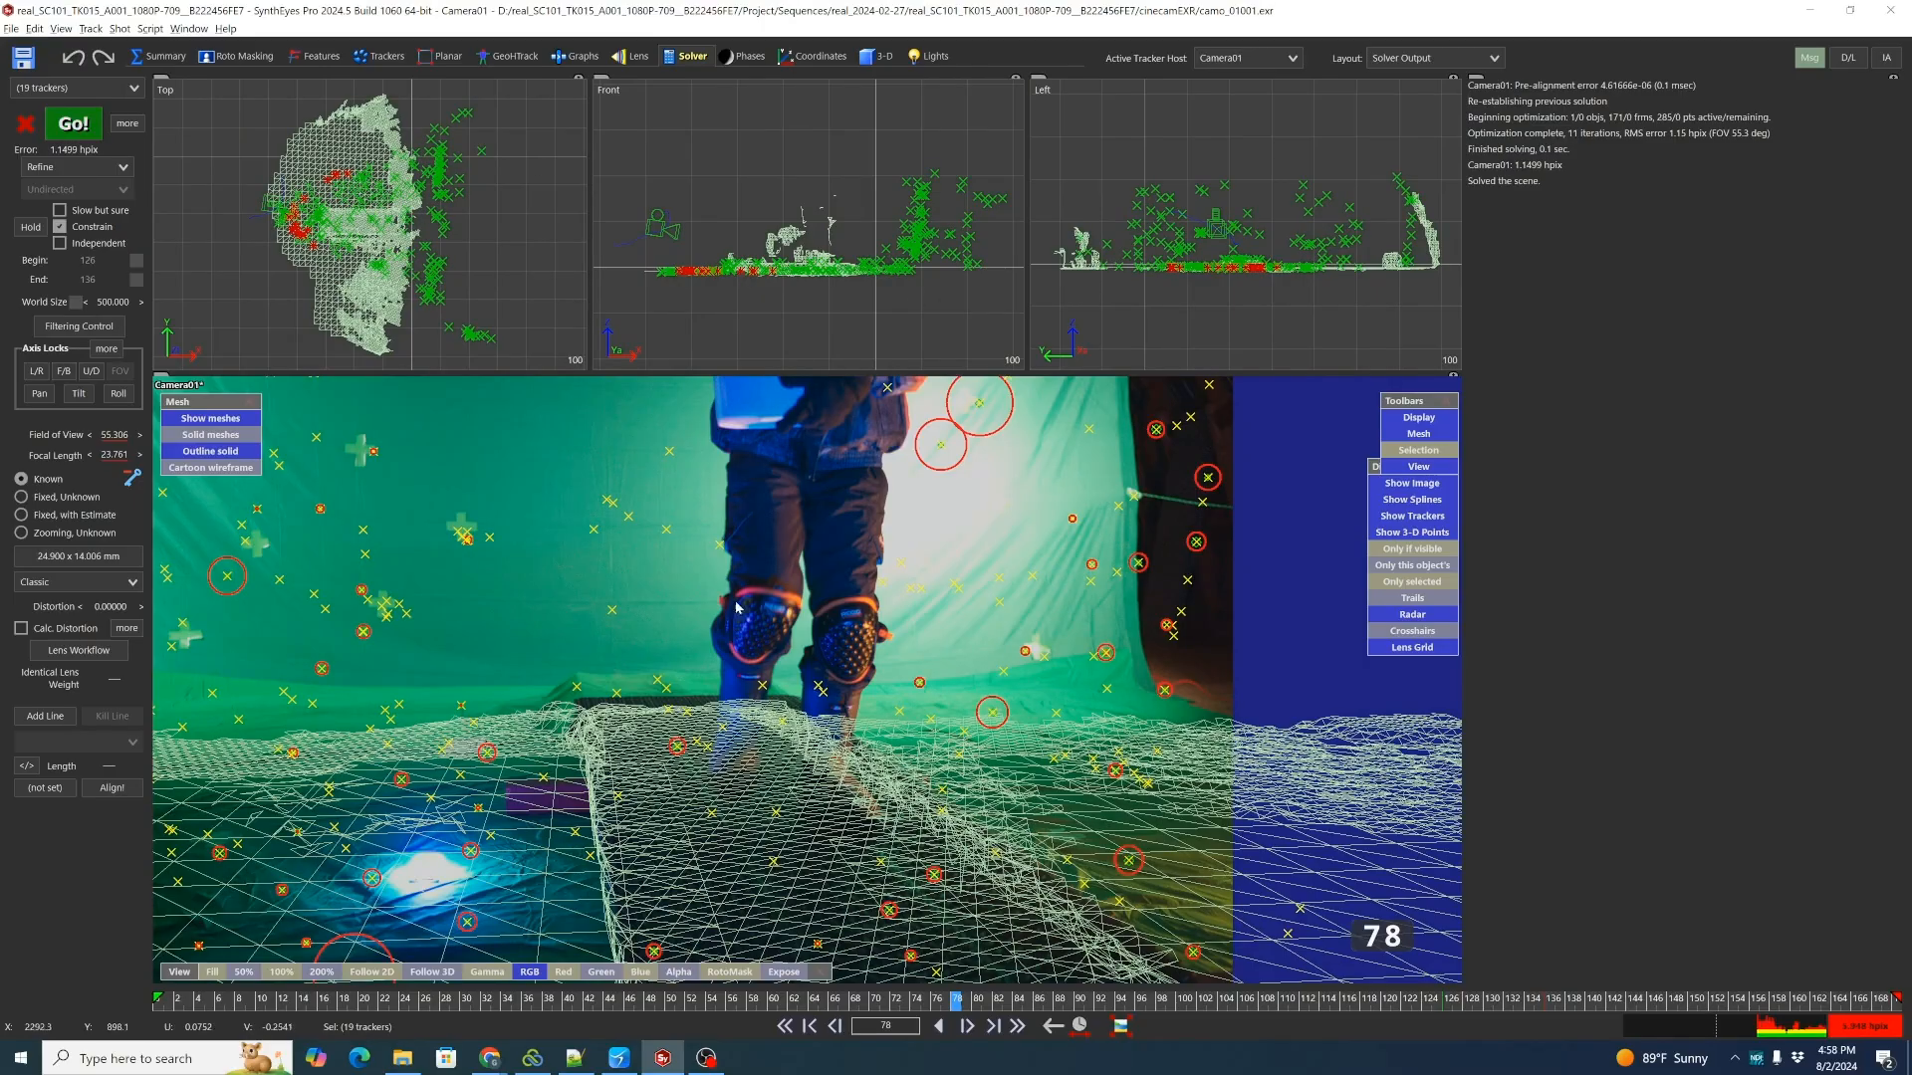
Go to frame 118, clean up the auto trackers with the high-error threshold at 30, and re-solve the camera in Refine mode.
{"action": "left_click_drag", "start_coordinate": [951, 999], "coordinate": [994, 673]}
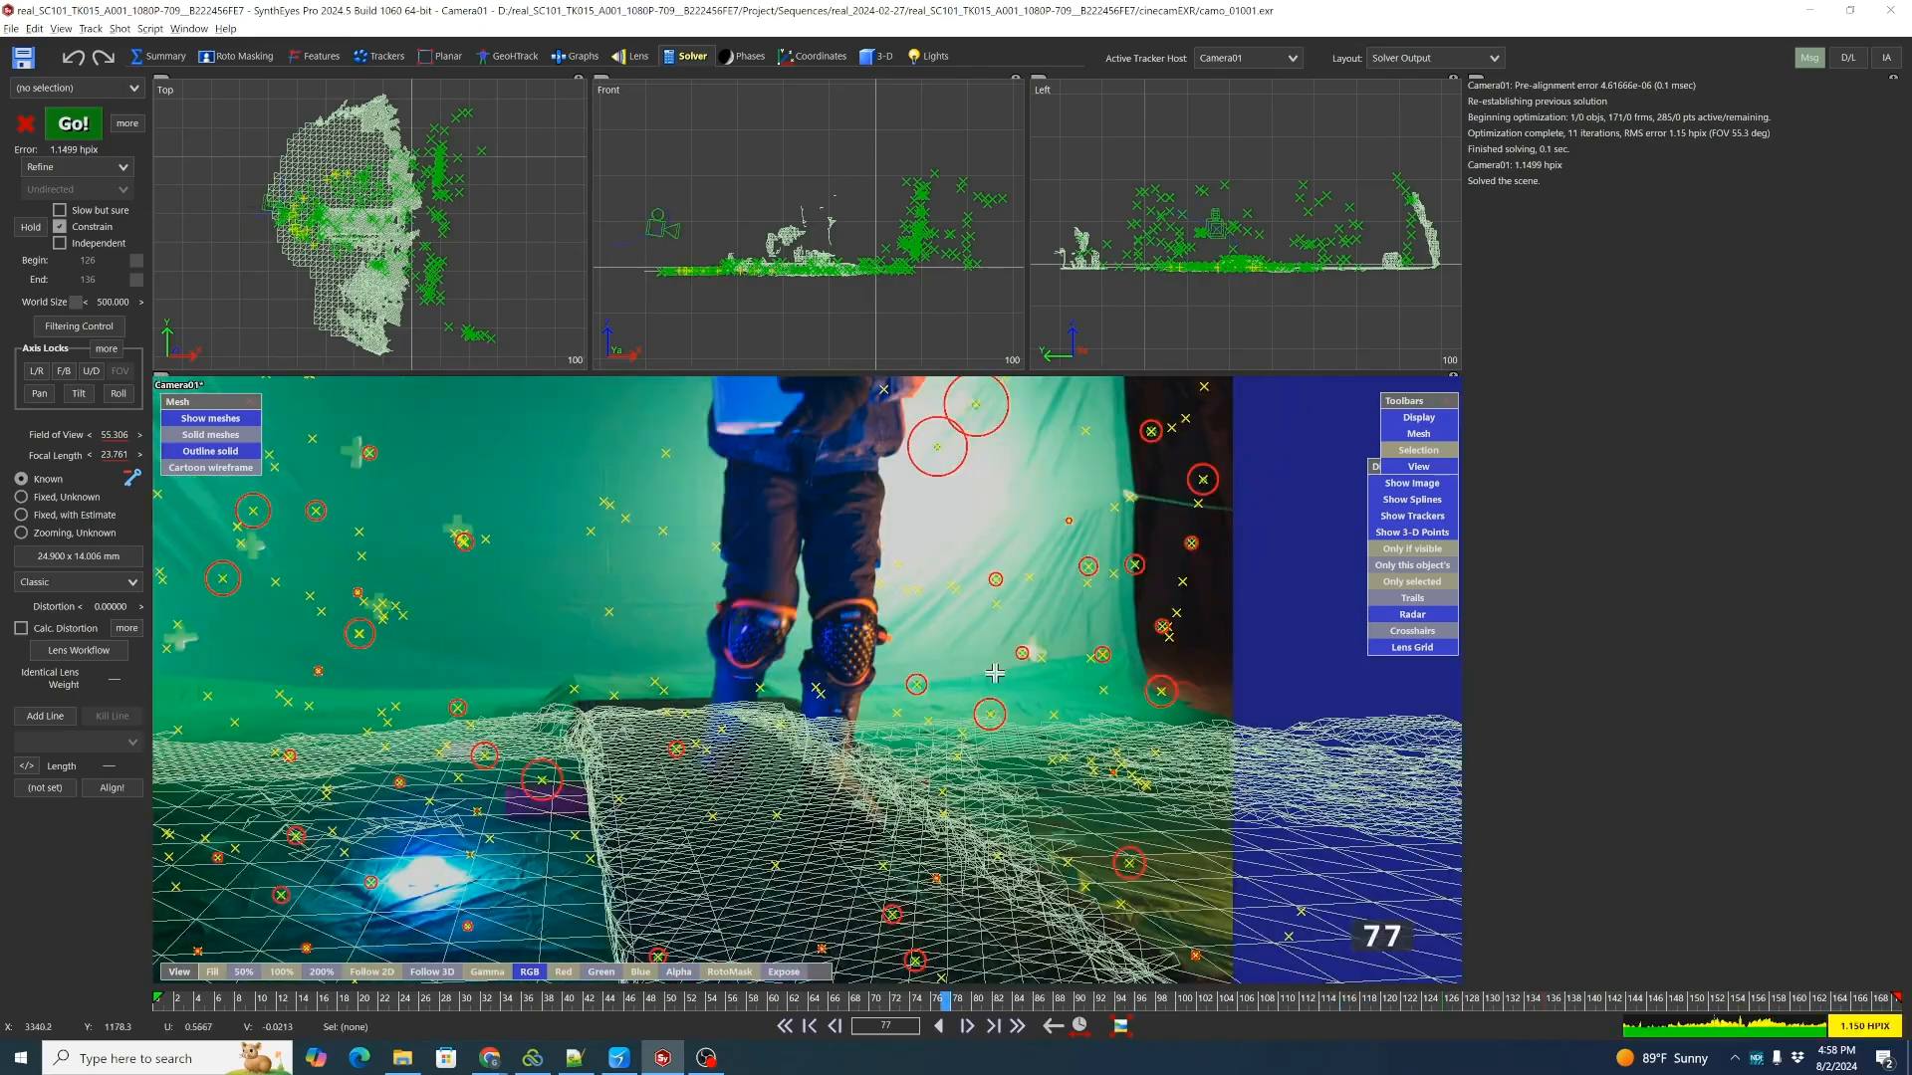
{"action": "left_click_drag", "start_coordinate": [1193, 1001], "coordinate": [1365, 998]}
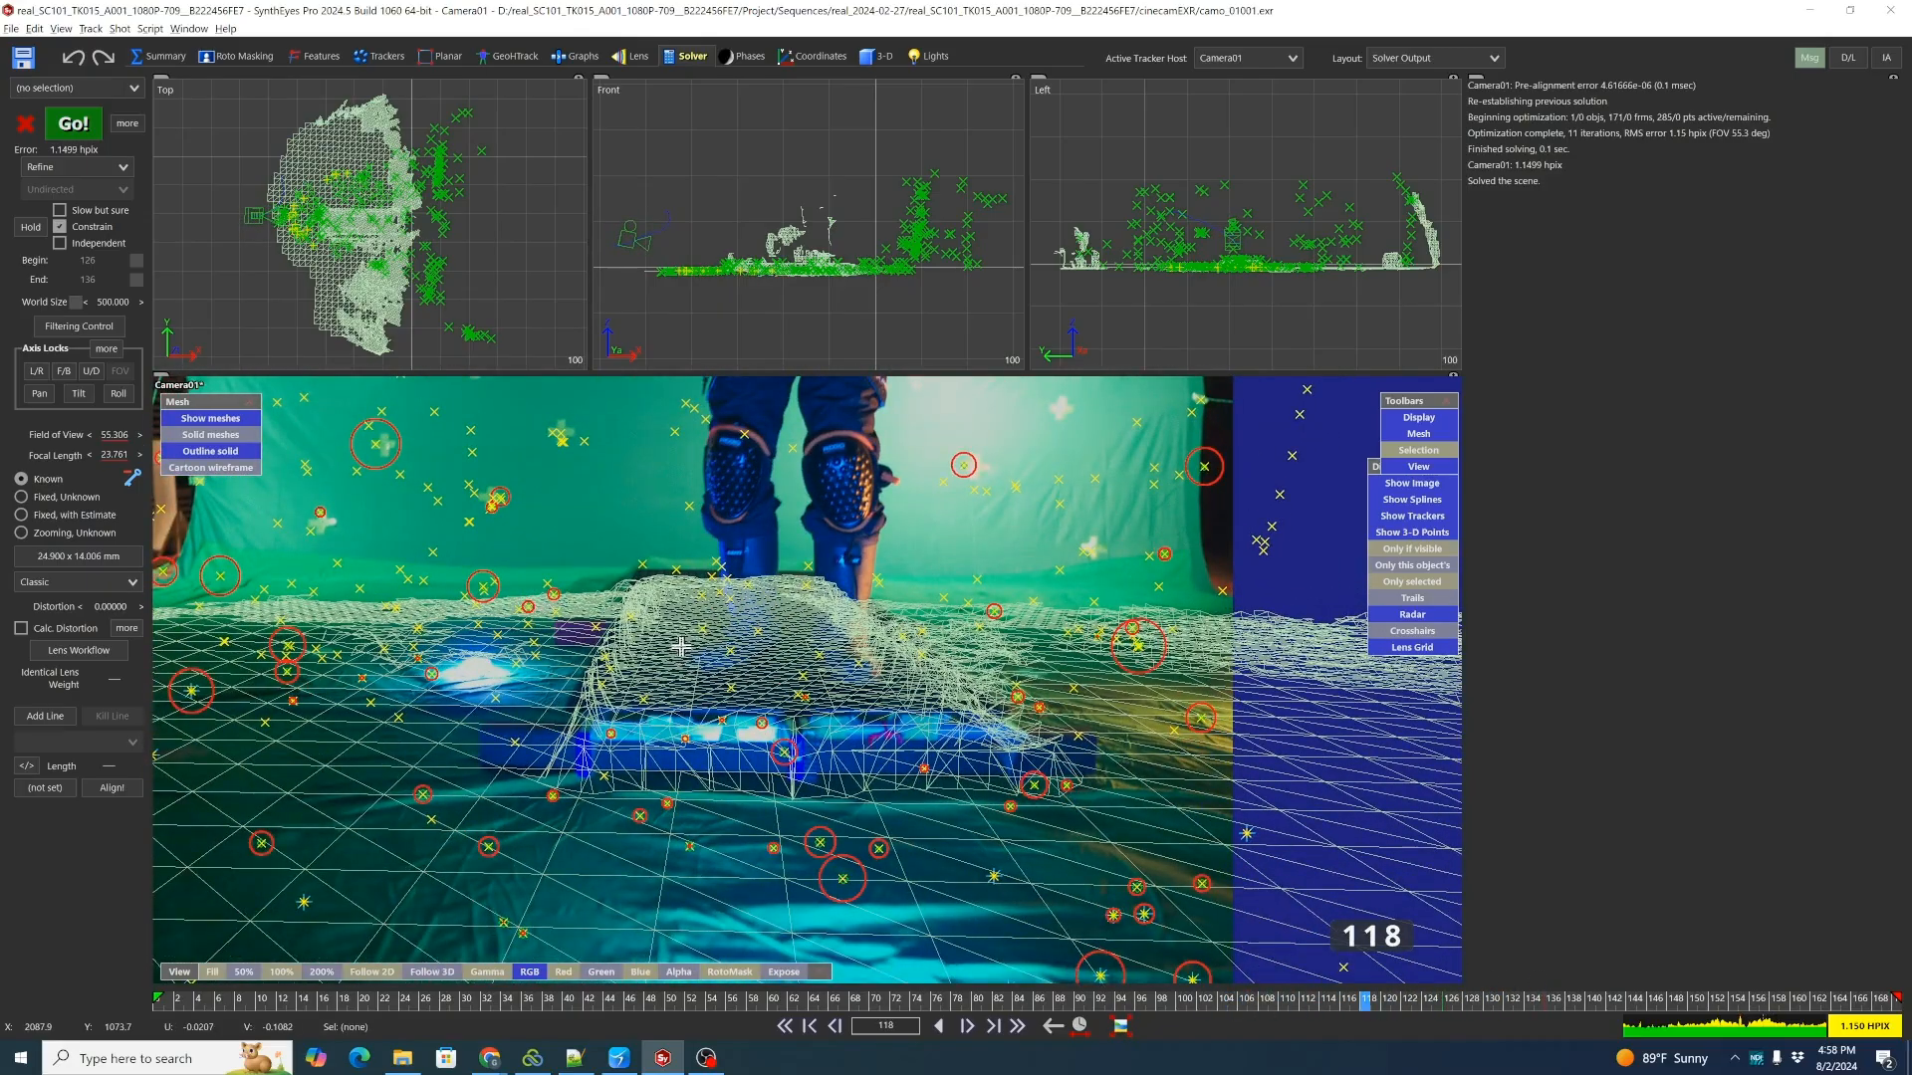
{"action": "key", "text": "shift+c"}
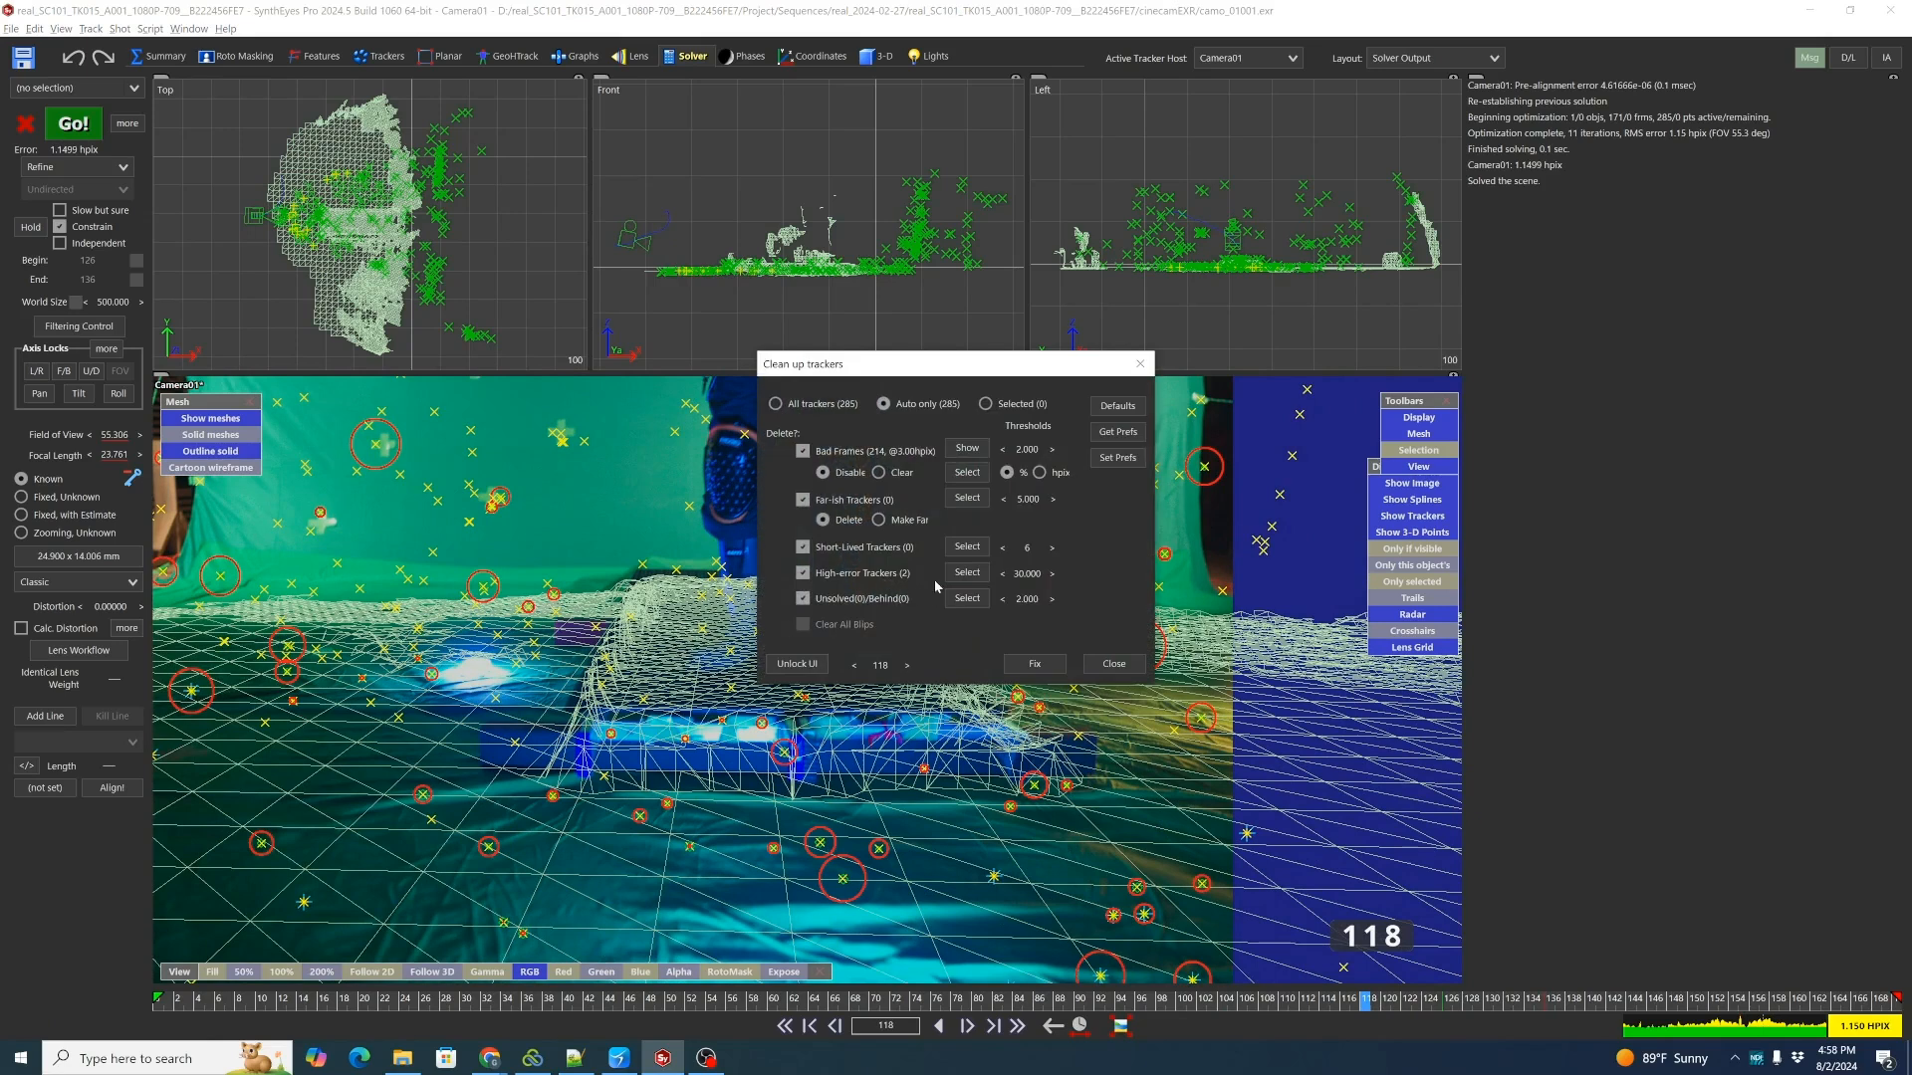
{"action": "left_click", "coordinate": [1036, 664]}
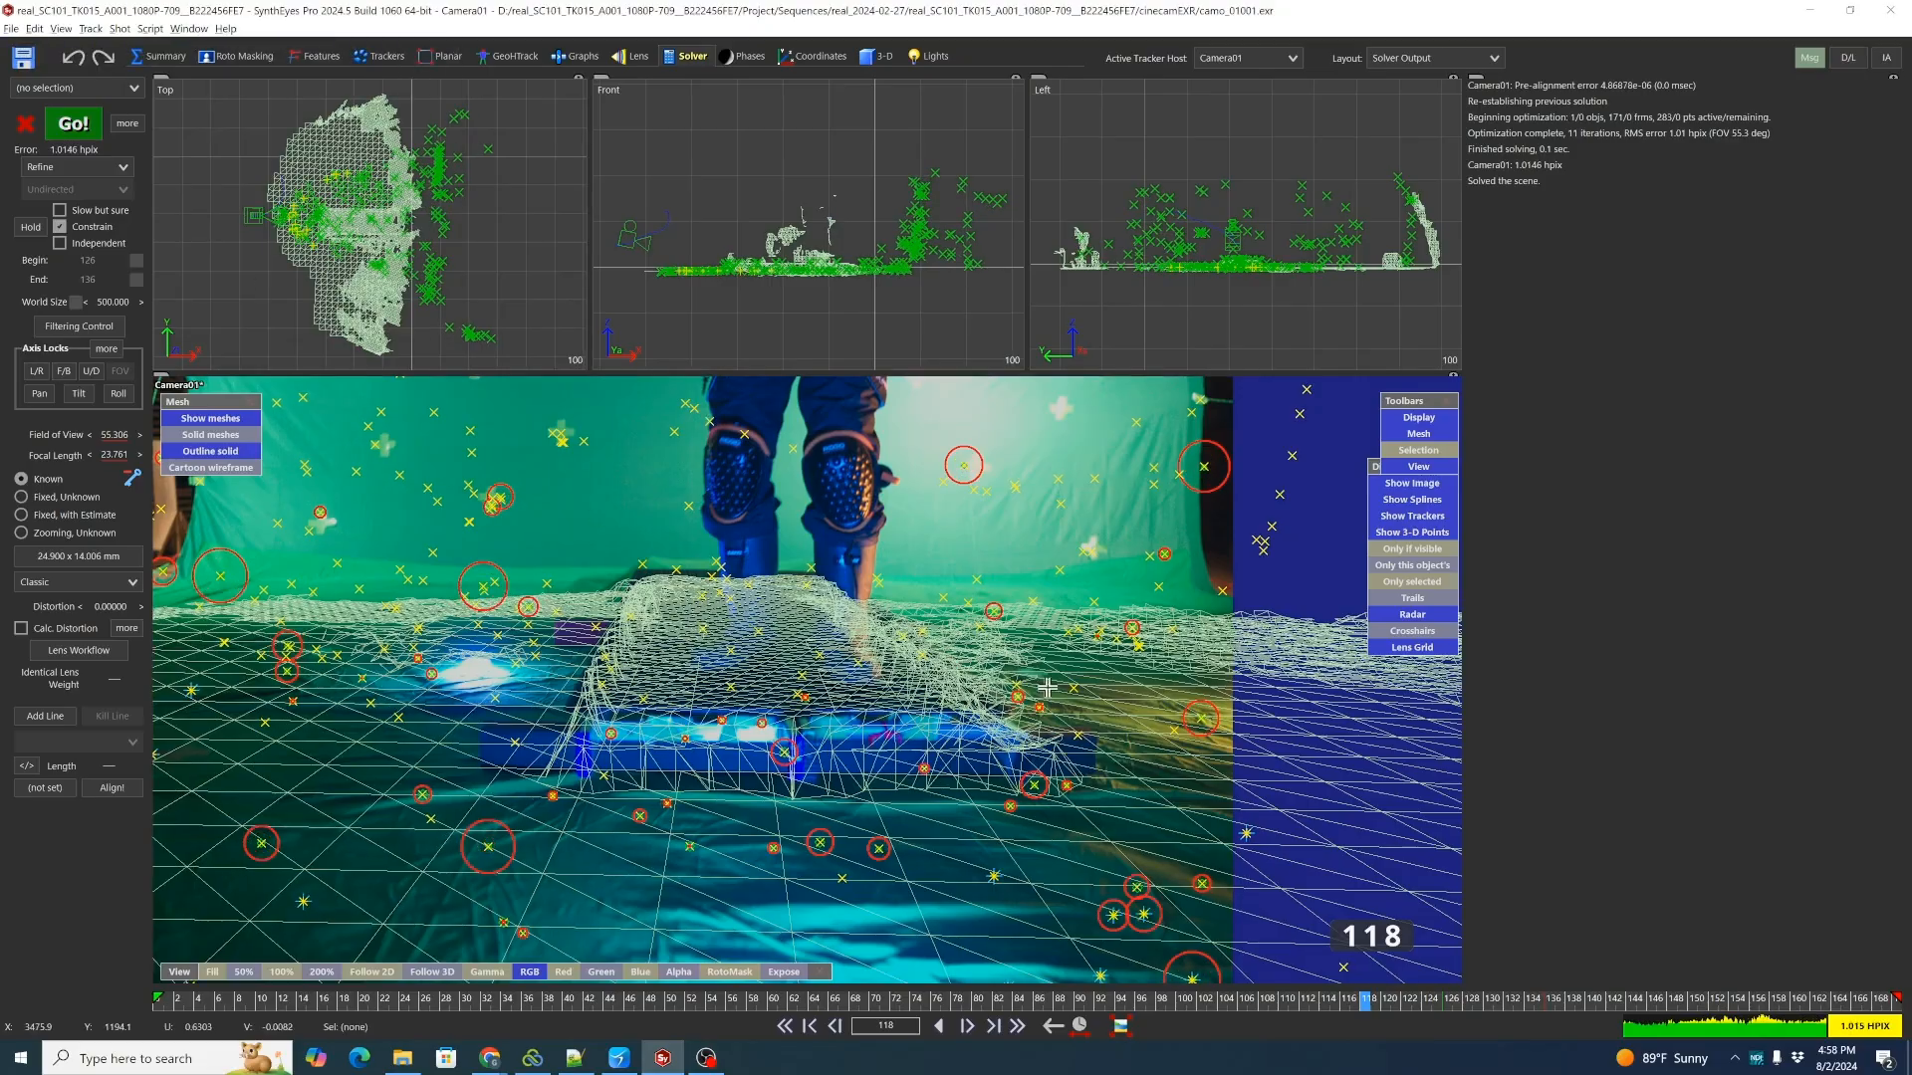
Clean up the auto trackers at frame 120 with the high-error threshold lowered to 18 and re-solve the camera.
{"action": "left_click", "coordinate": [751, 999]}
{"action": "left_click_drag", "start_coordinate": [720, 1017], "coordinate": [1445, 921]}
{"action": "left_click_drag", "start_coordinate": [1511, 1001], "coordinate": [1387, 996]}
{"action": "key", "text": "shift+c"}
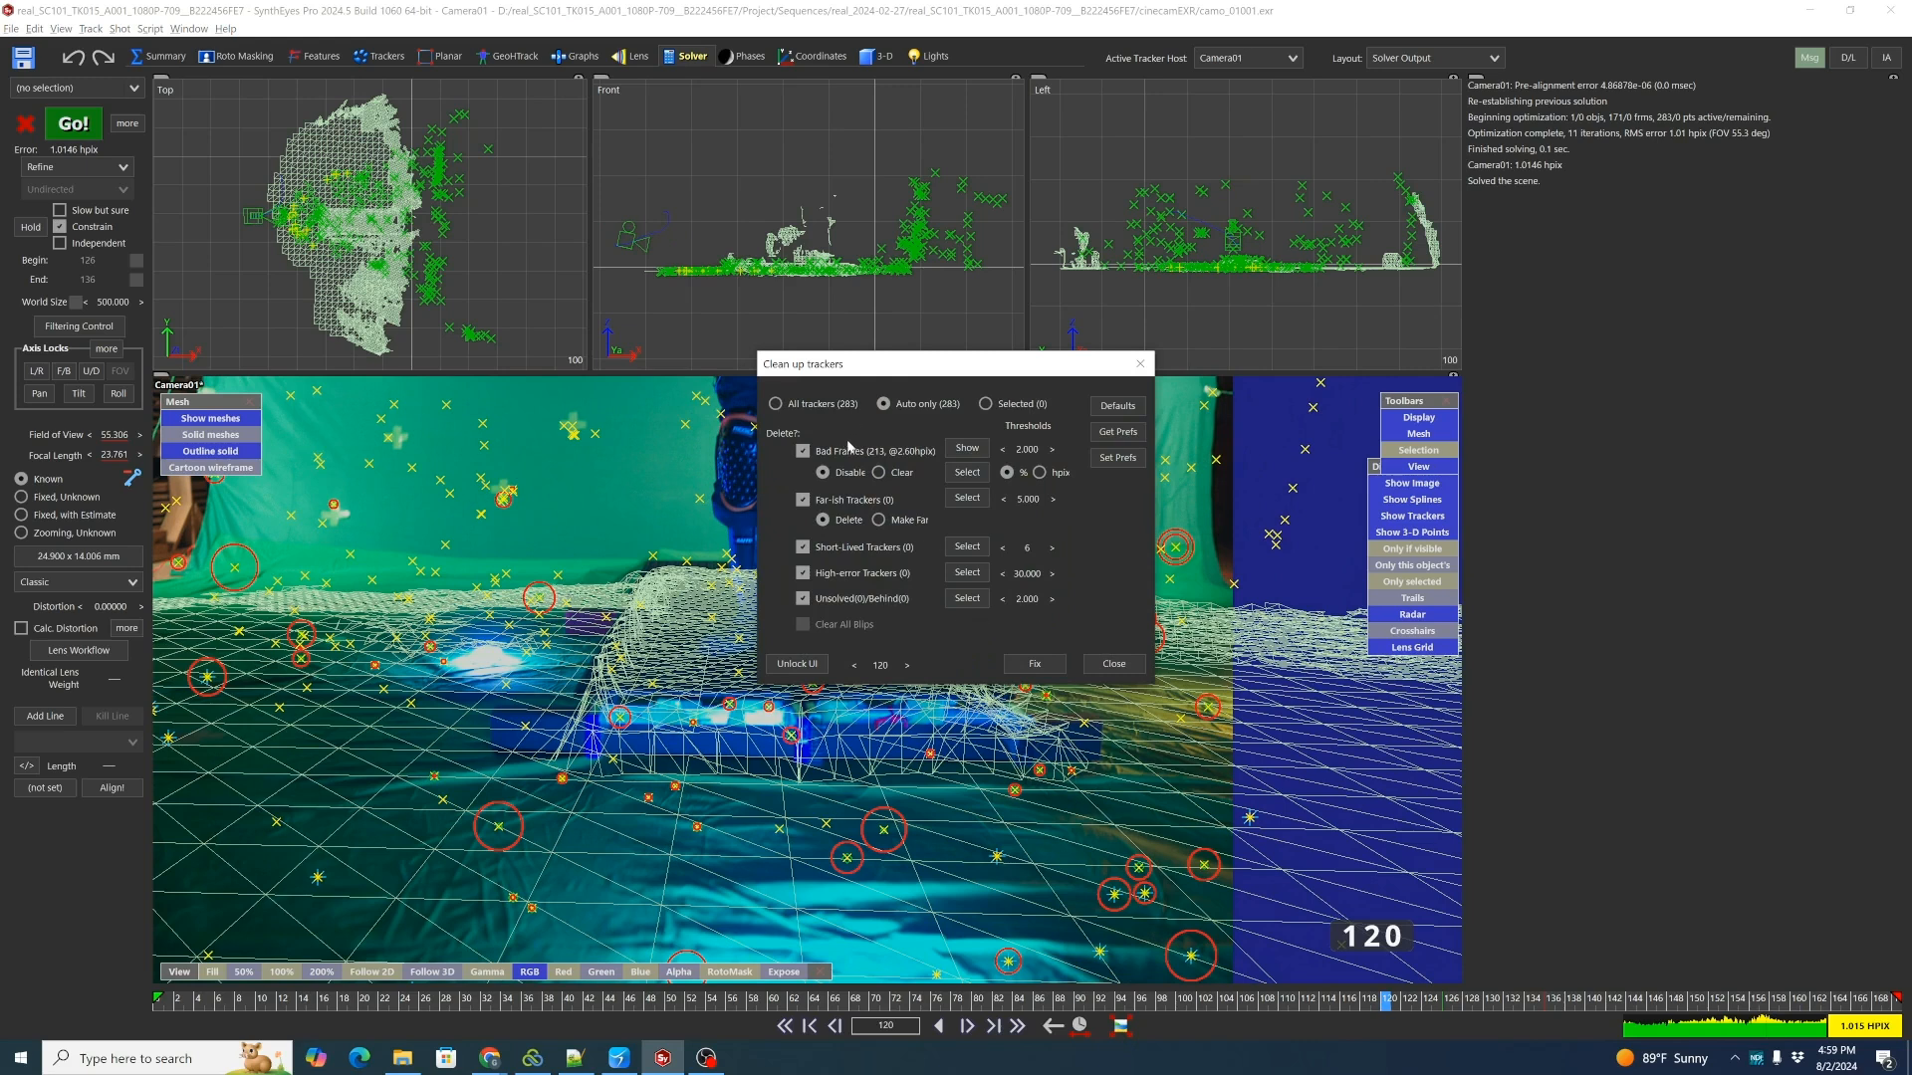
{"action": "left_click", "coordinate": [1002, 575]}
{"action": "double_click", "coordinate": [1003, 574]}
{"action": "left_click", "coordinate": [1003, 574]}
{"action": "left_click", "coordinate": [1003, 575]}
{"action": "left_click_drag", "start_coordinate": [1027, 573], "coordinate": [1007, 581]}
{"action": "left_click", "coordinate": [1051, 574]}
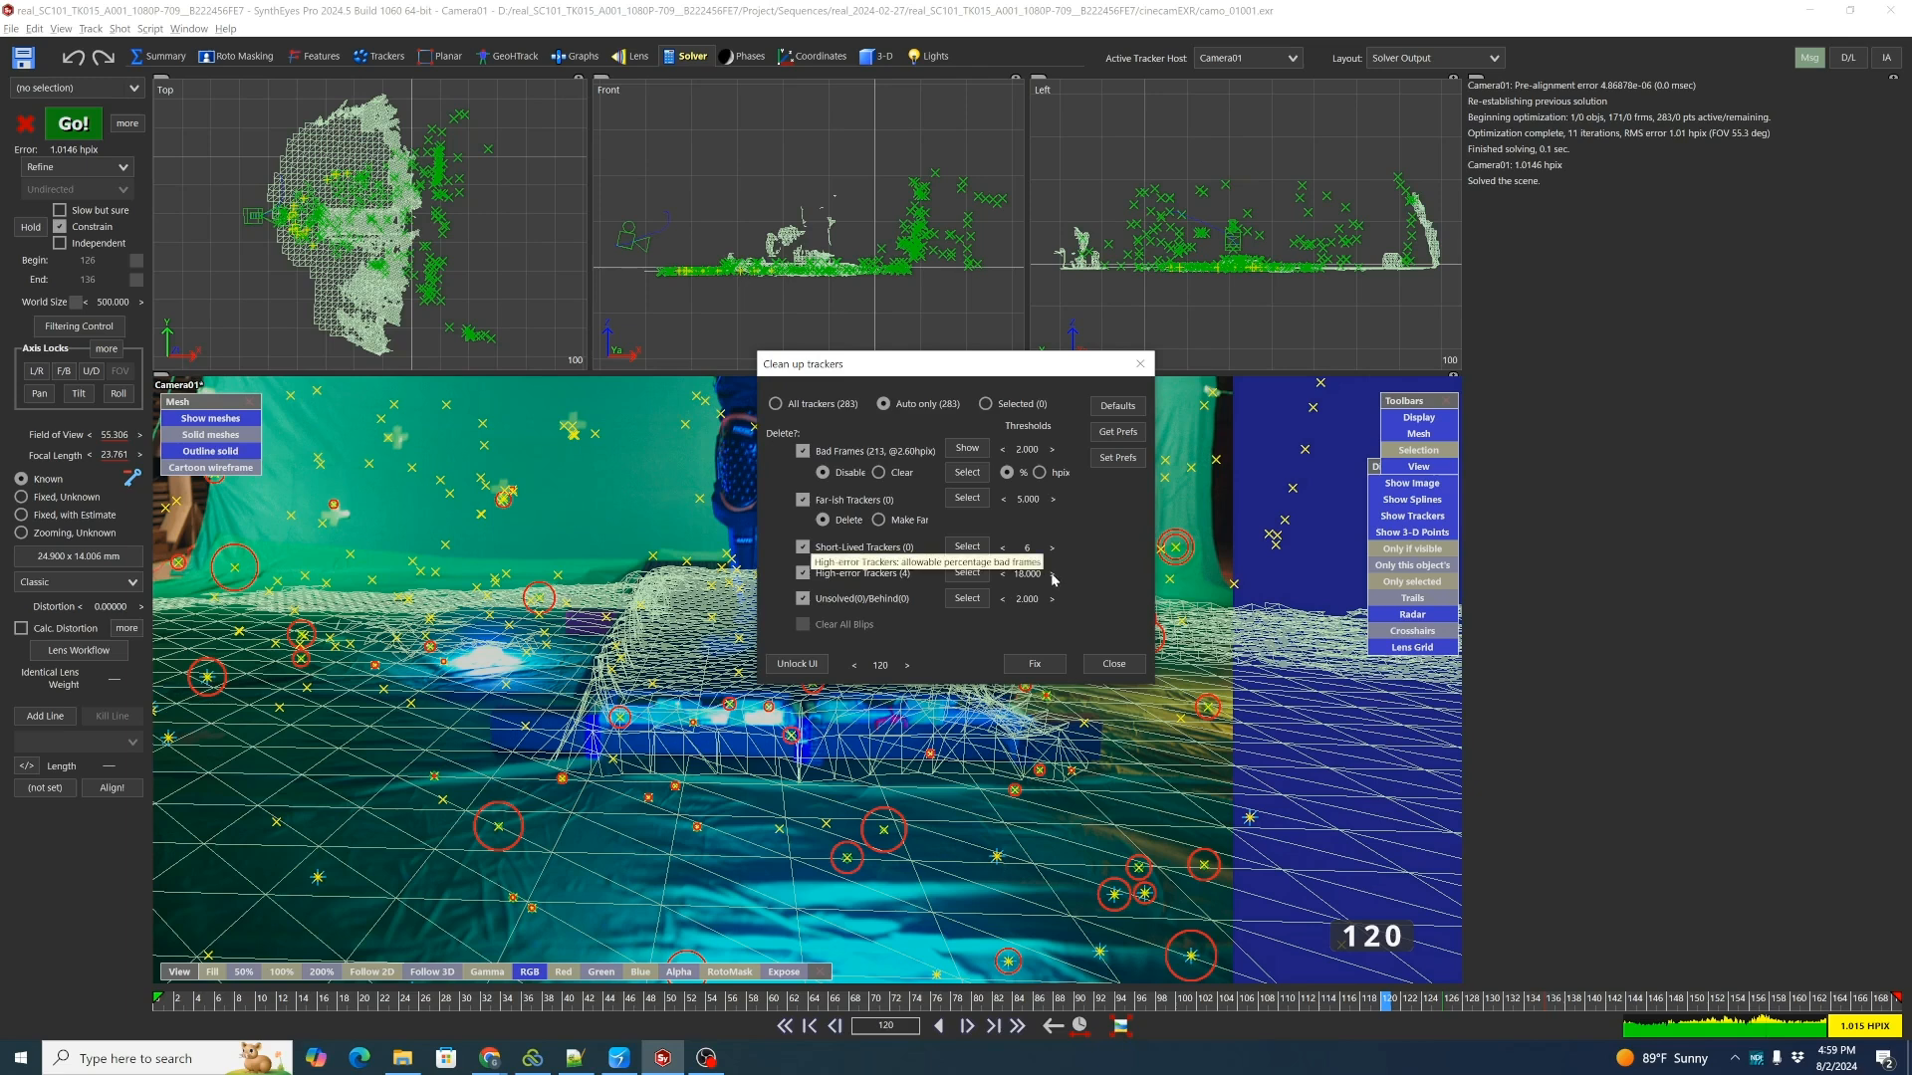
{"action": "left_click", "coordinate": [1032, 664]}
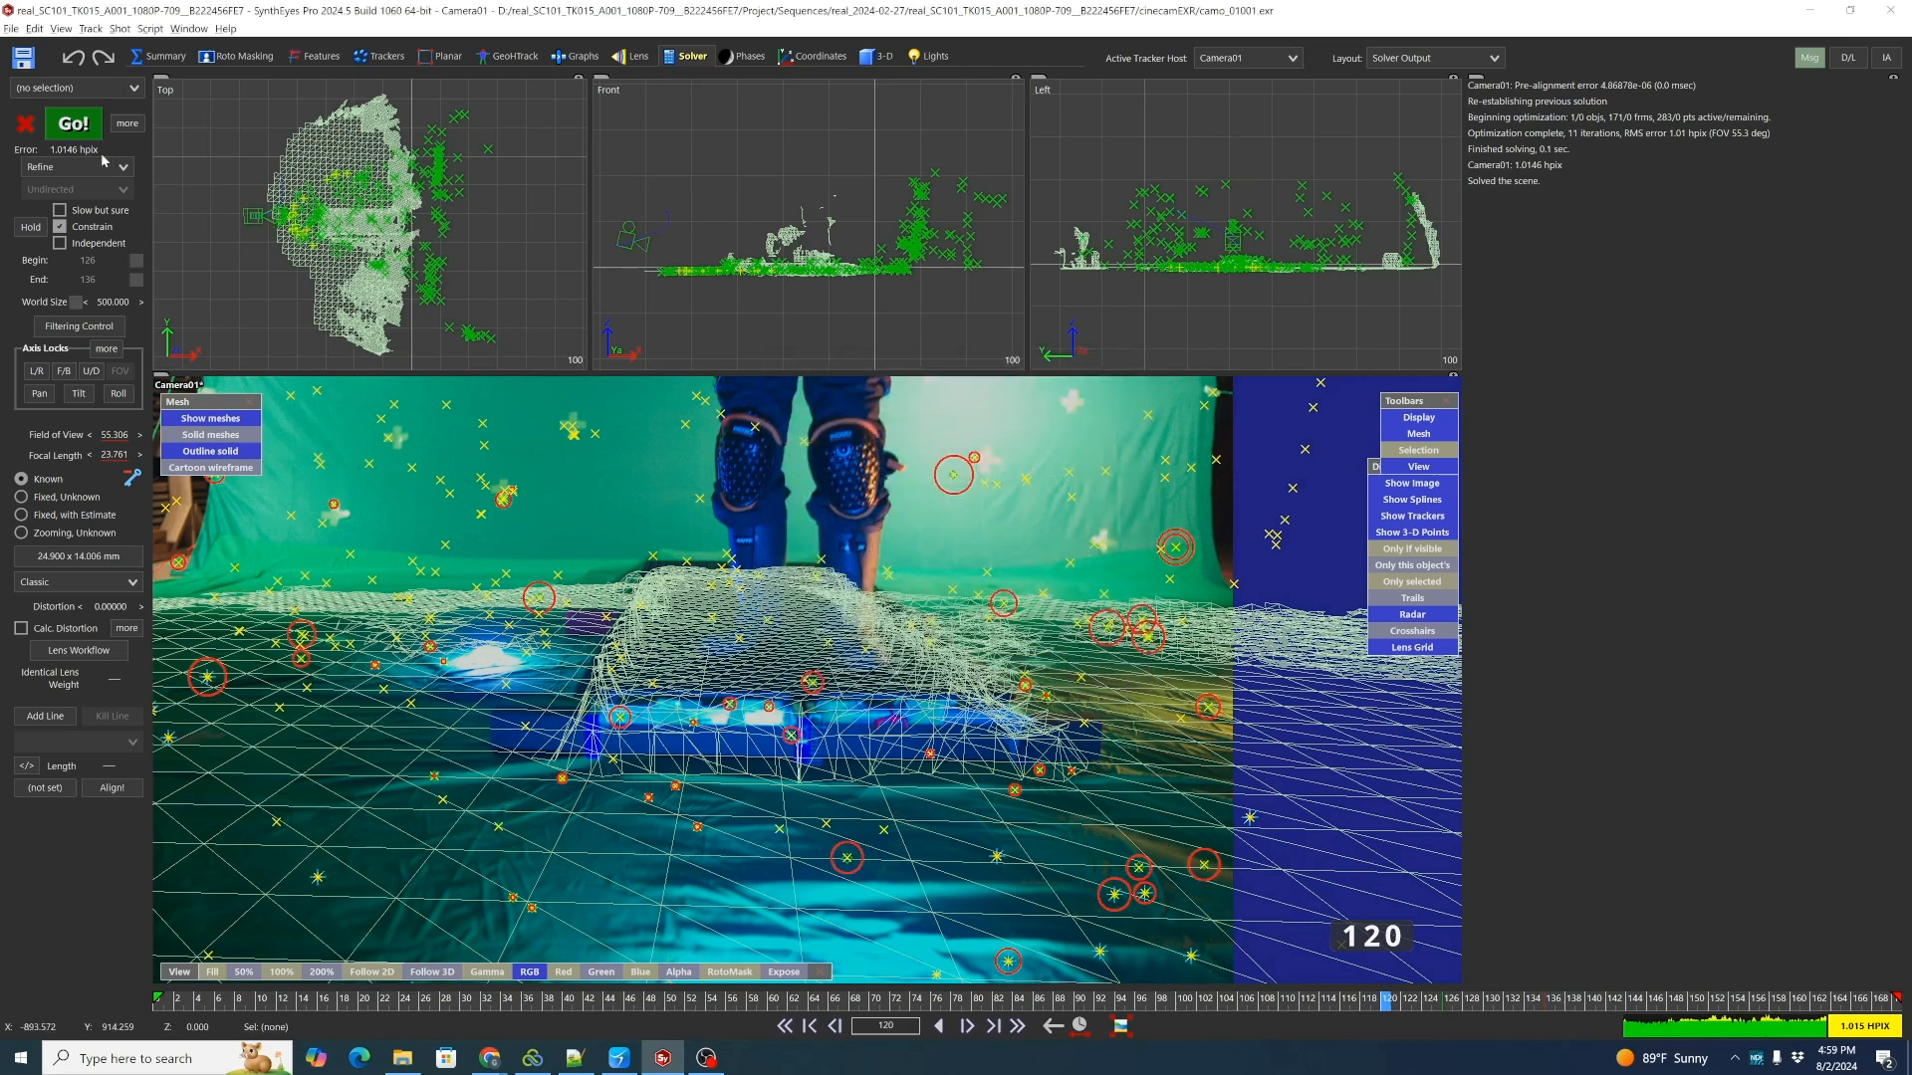
{"action": "left_click", "coordinate": [76, 126]}
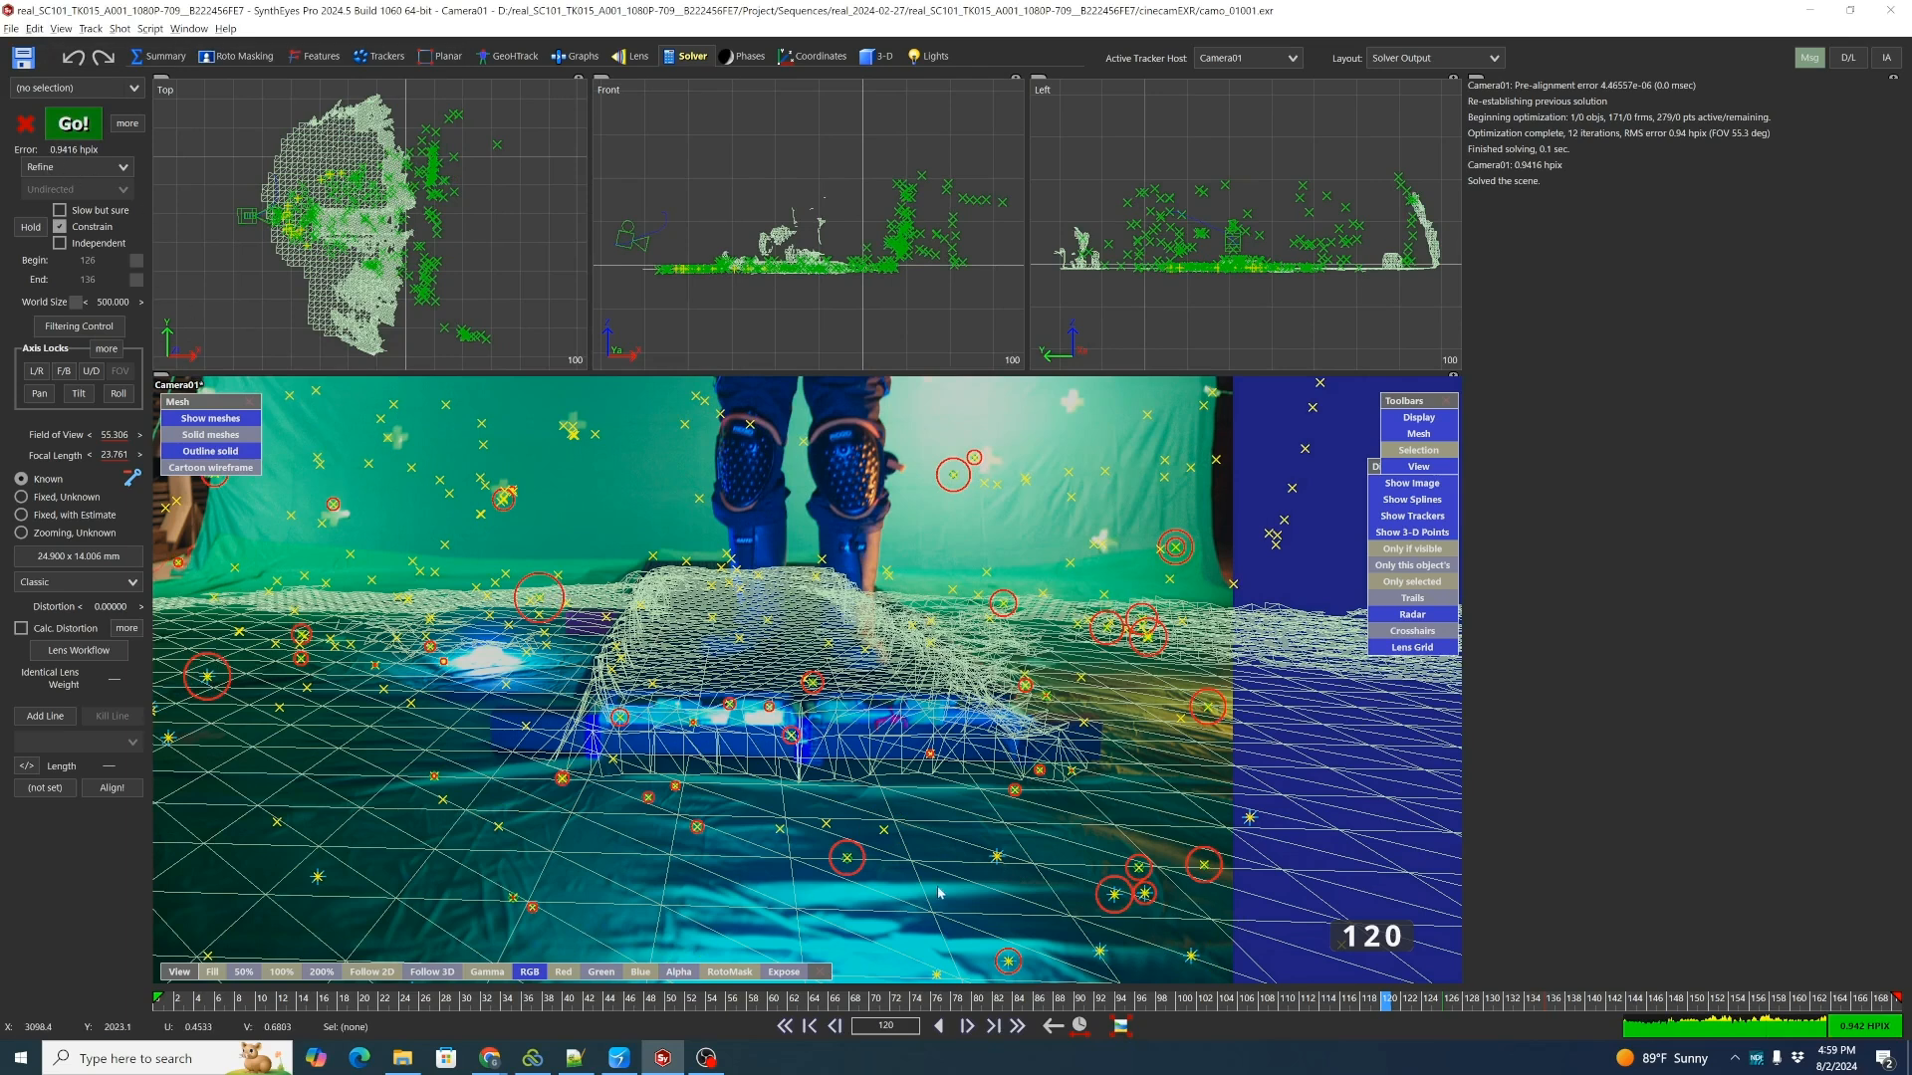
Run the tracker cleanup once more with the same thresholds and refine the camera solve again.
{"action": "key", "text": "shift+c"}
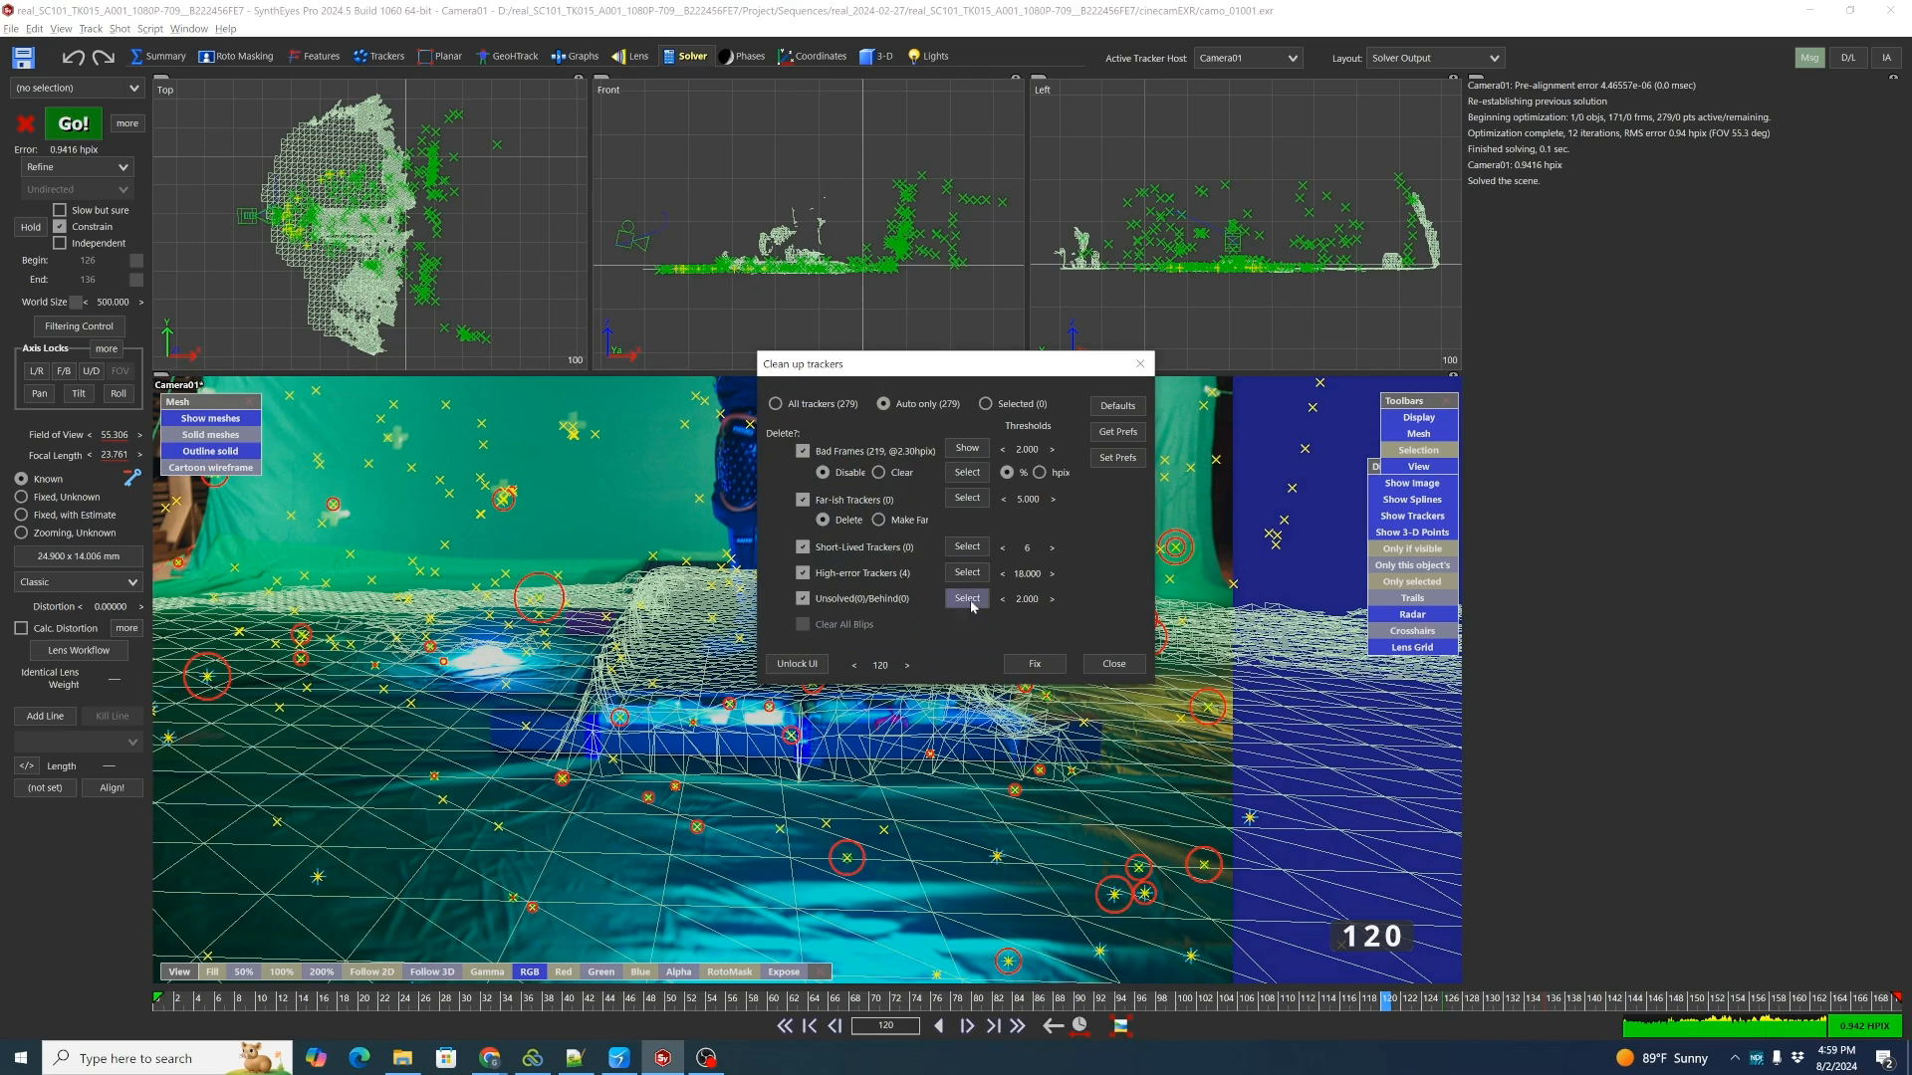
{"action": "left_click", "coordinate": [1035, 664]}
{"action": "left_click", "coordinate": [73, 123]}
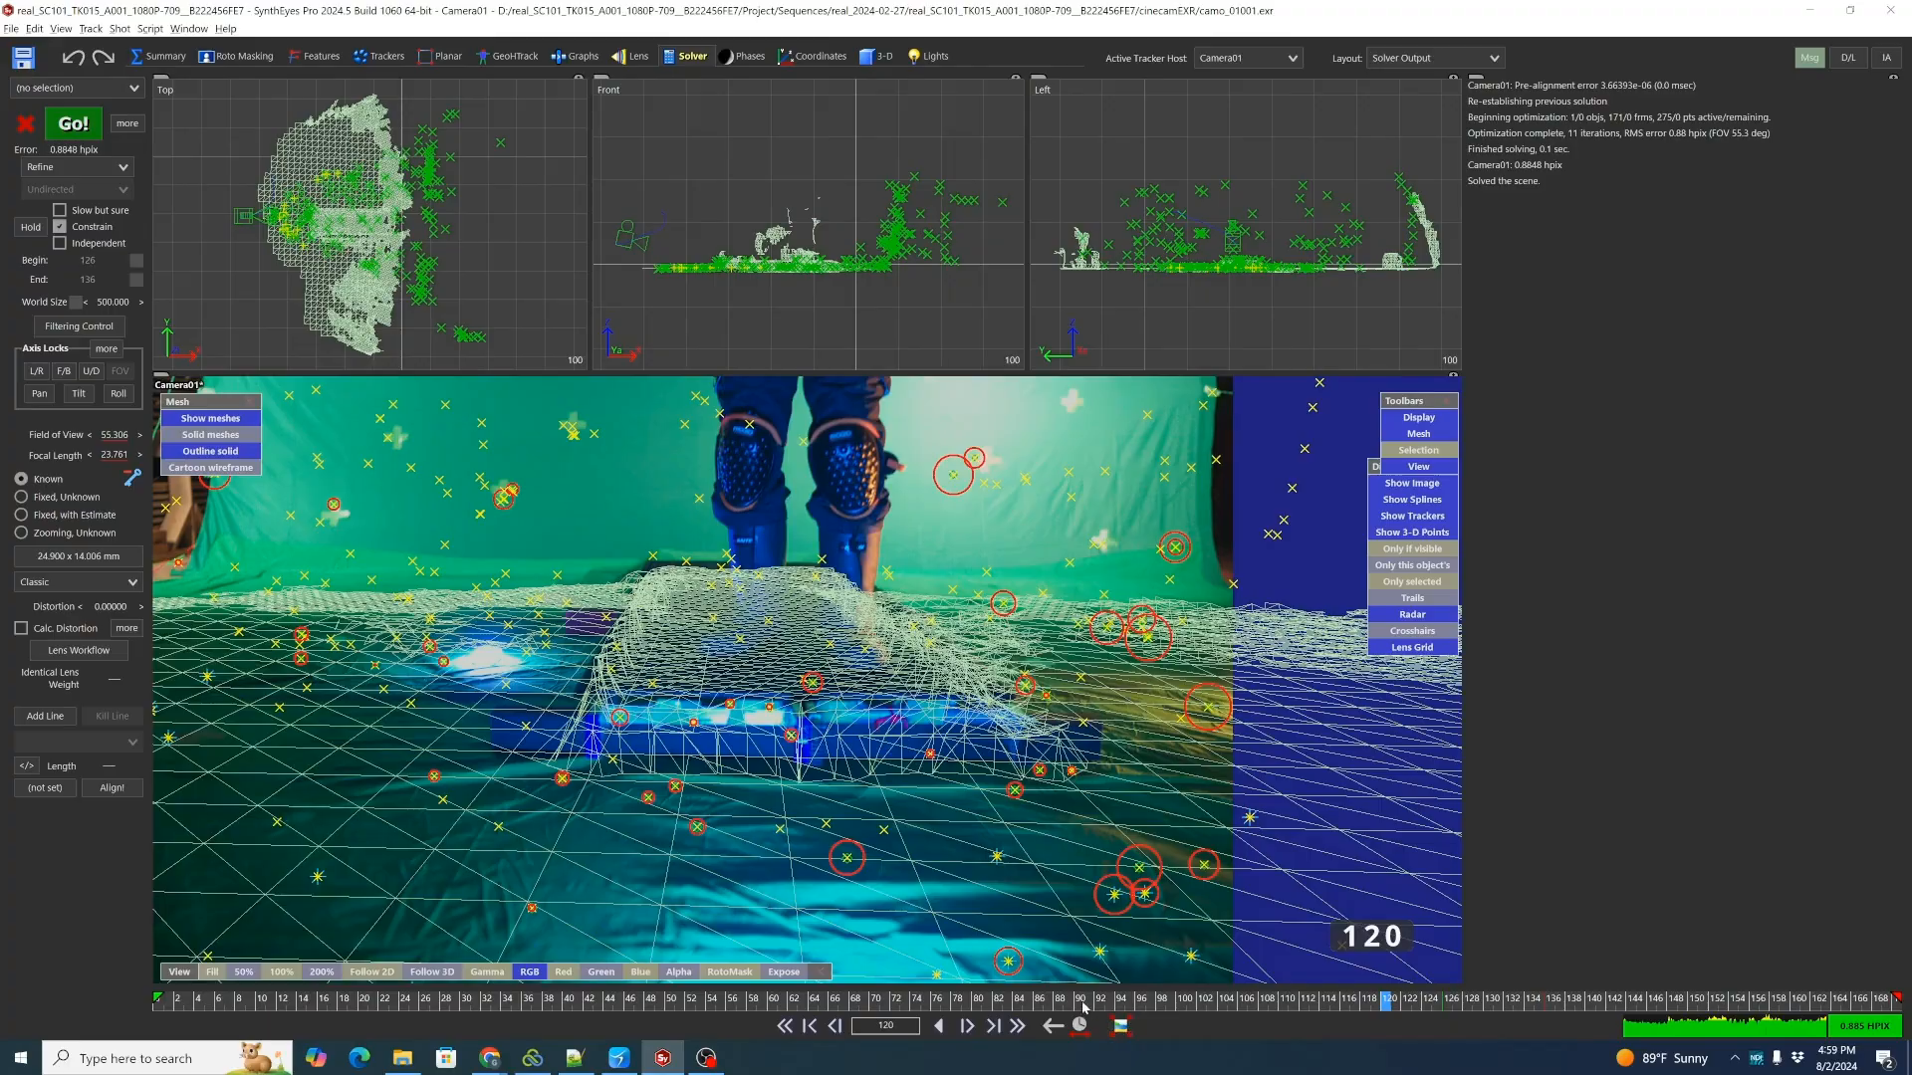
Clean up the remaining bad trackers at frame 108, set the world size to 1000, and re-solve the camera.
{"action": "left_click_drag", "start_coordinate": [1364, 1016], "coordinate": [936, 1008]}
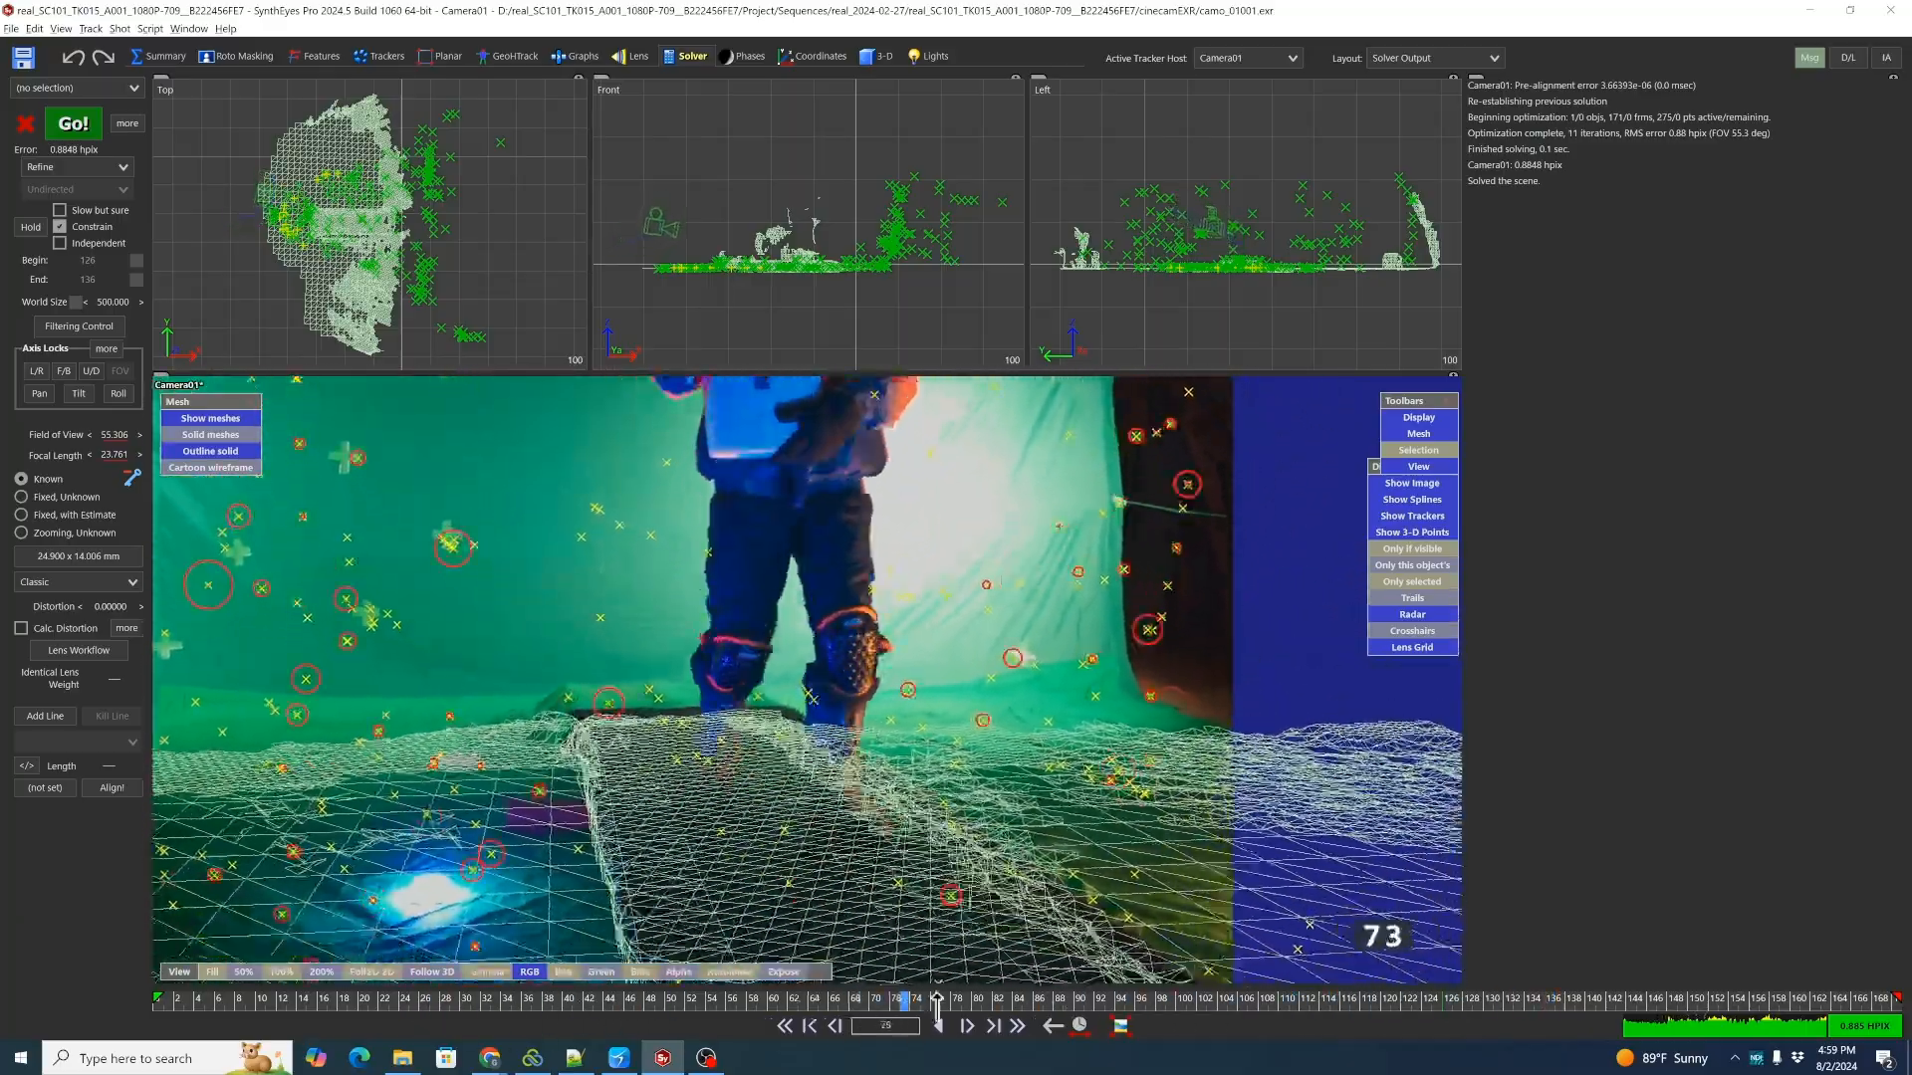
{"action": "left_click_drag", "start_coordinate": [1169, 998], "coordinate": [1094, 1016]}
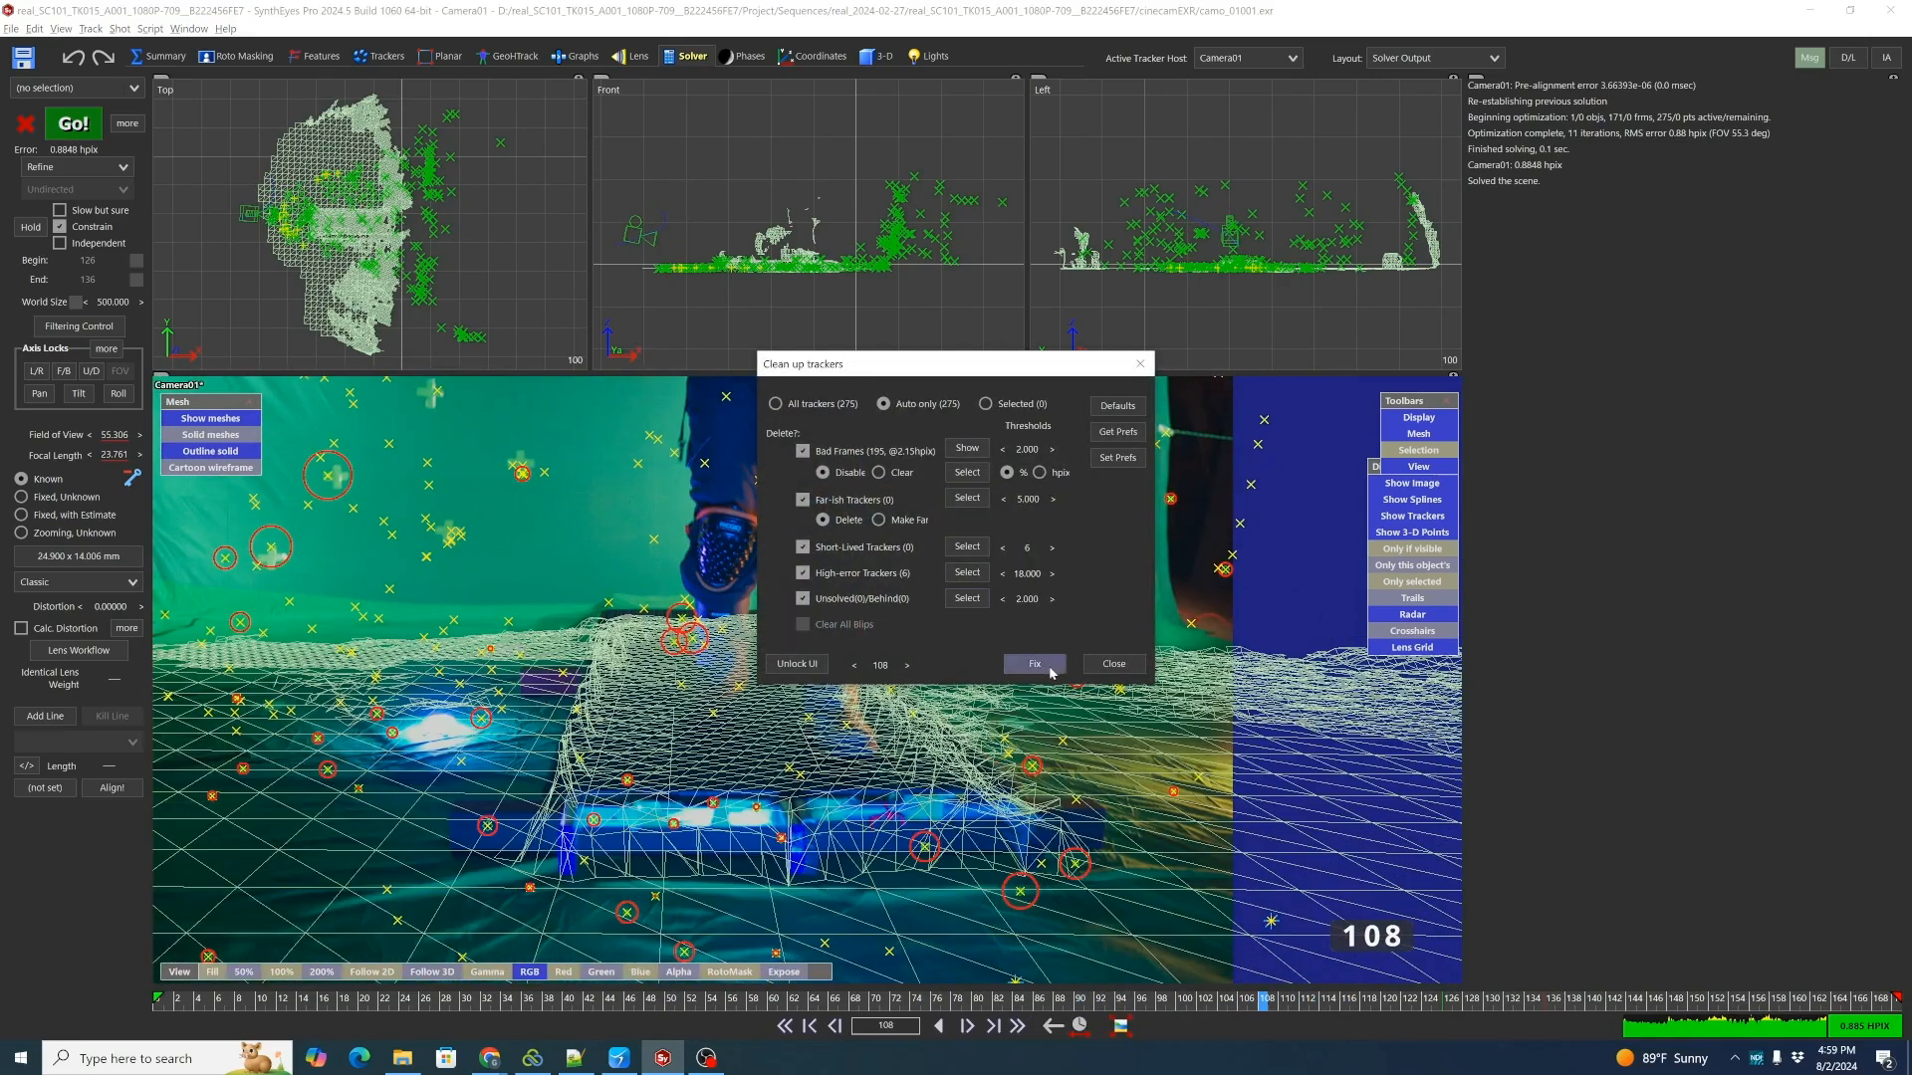
{"action": "left_click", "coordinate": [1049, 671]}
{"action": "left_click", "coordinate": [140, 302]}
{"action": "left_click", "coordinate": [74, 124]}
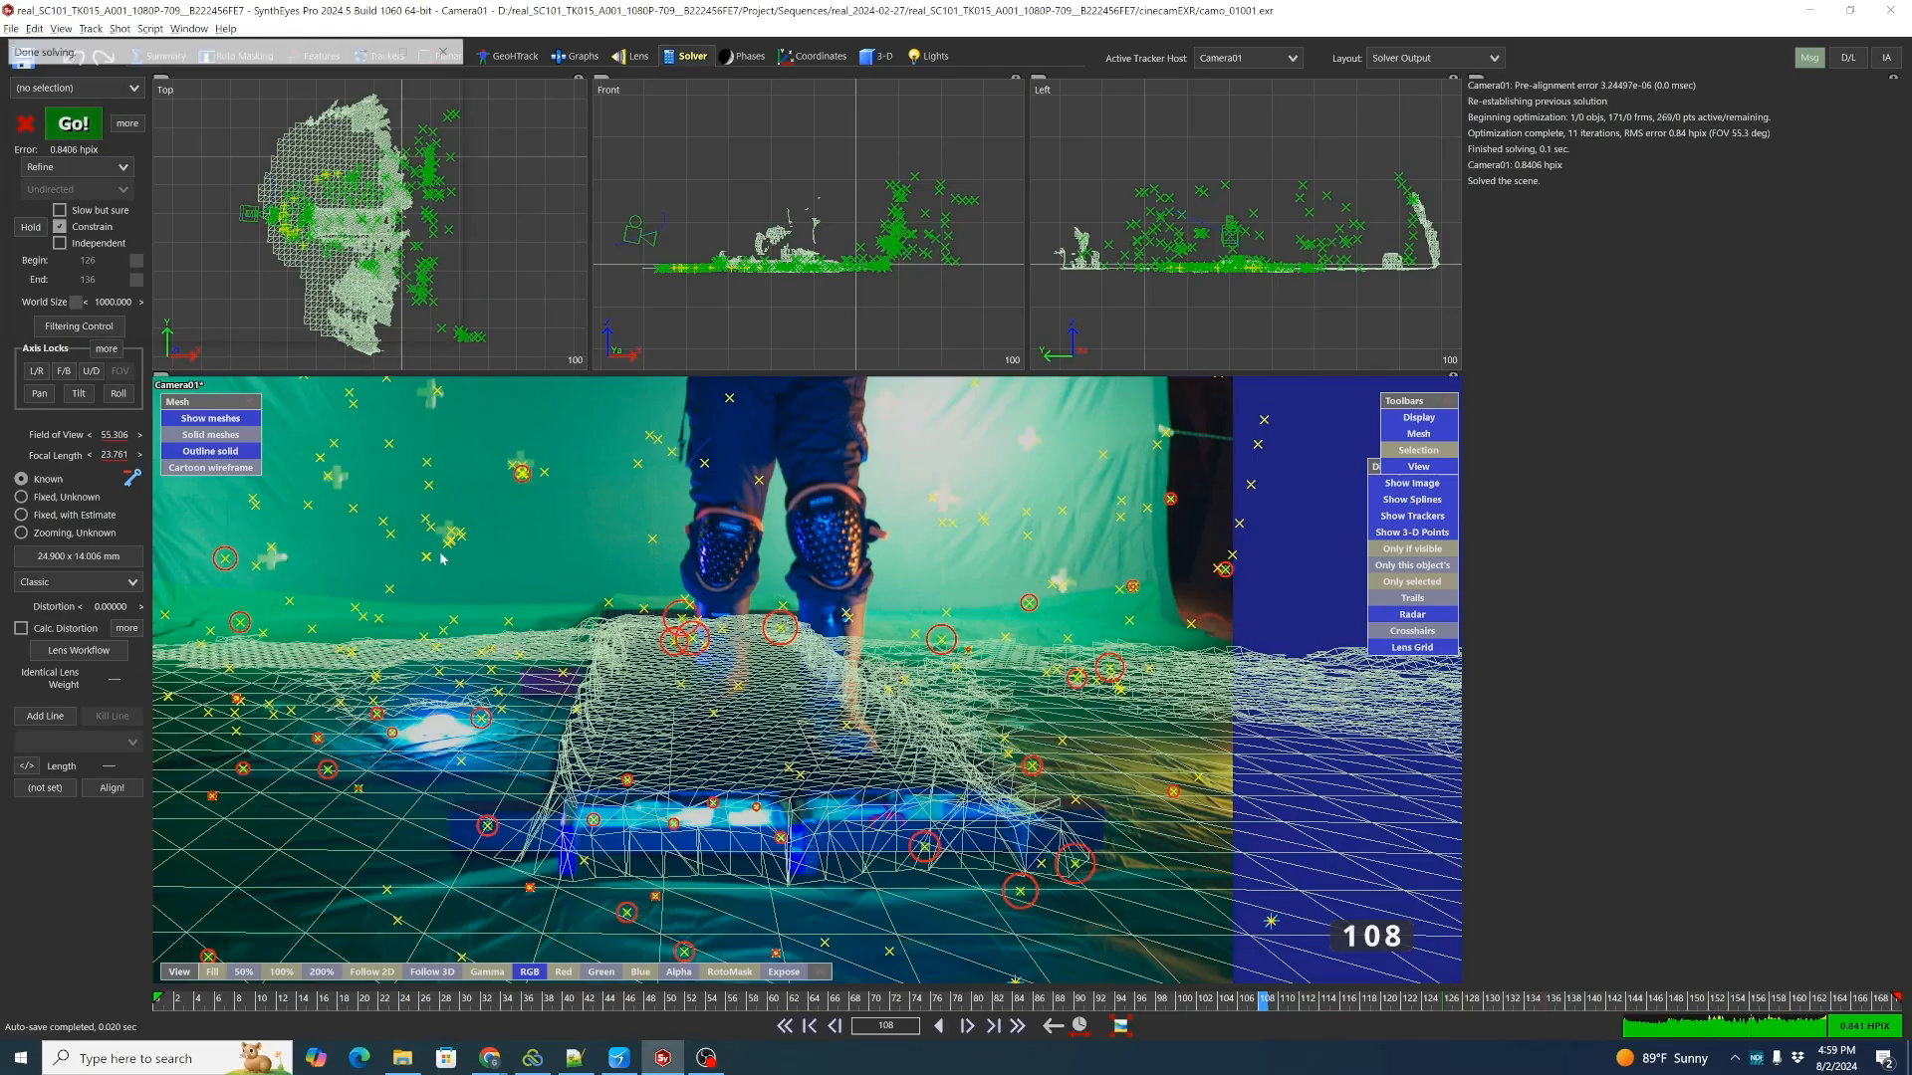
Review the mesh alignment between frames 69 and 110, clean up the trackers again at frame 81, and re-solve.
{"action": "left_click_drag", "start_coordinate": [1254, 1002], "coordinate": [899, 1002]}
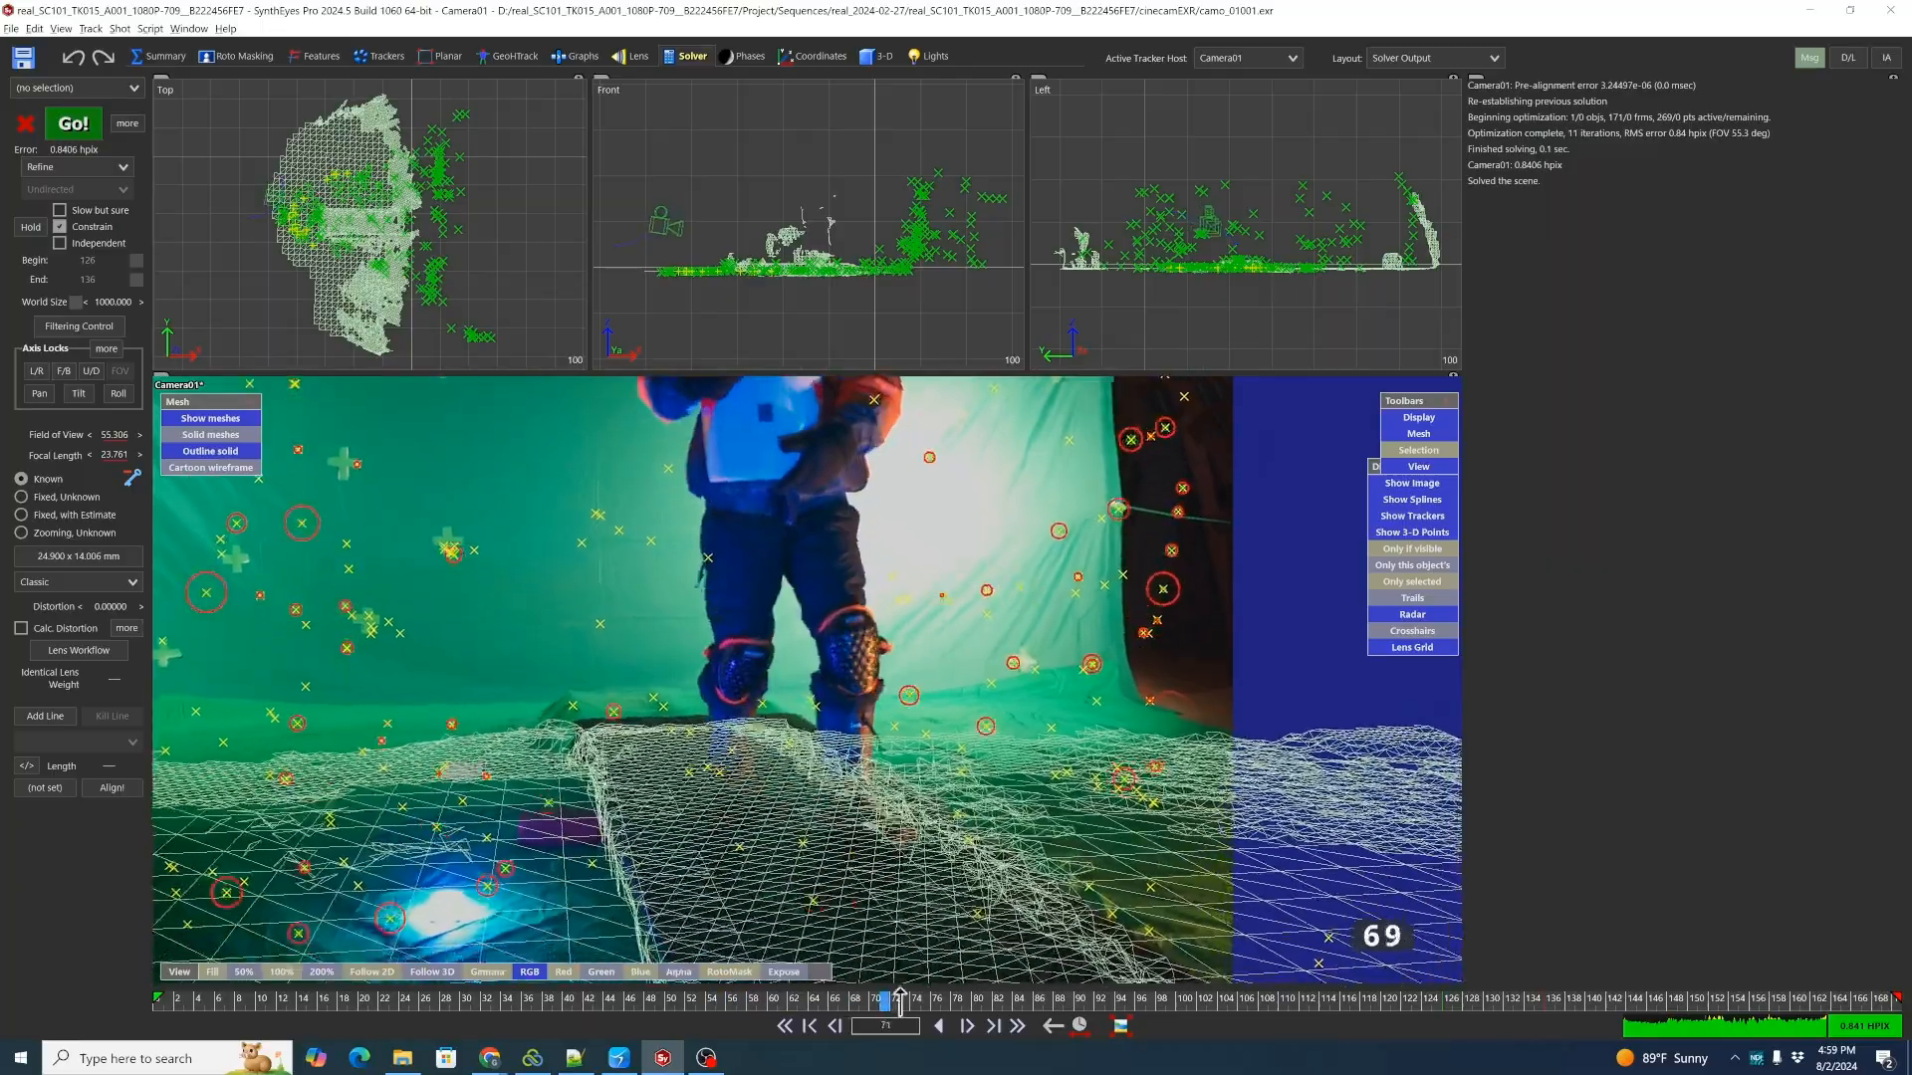
{"action": "left_click_drag", "start_coordinate": [1235, 999], "coordinate": [1280, 1052]}
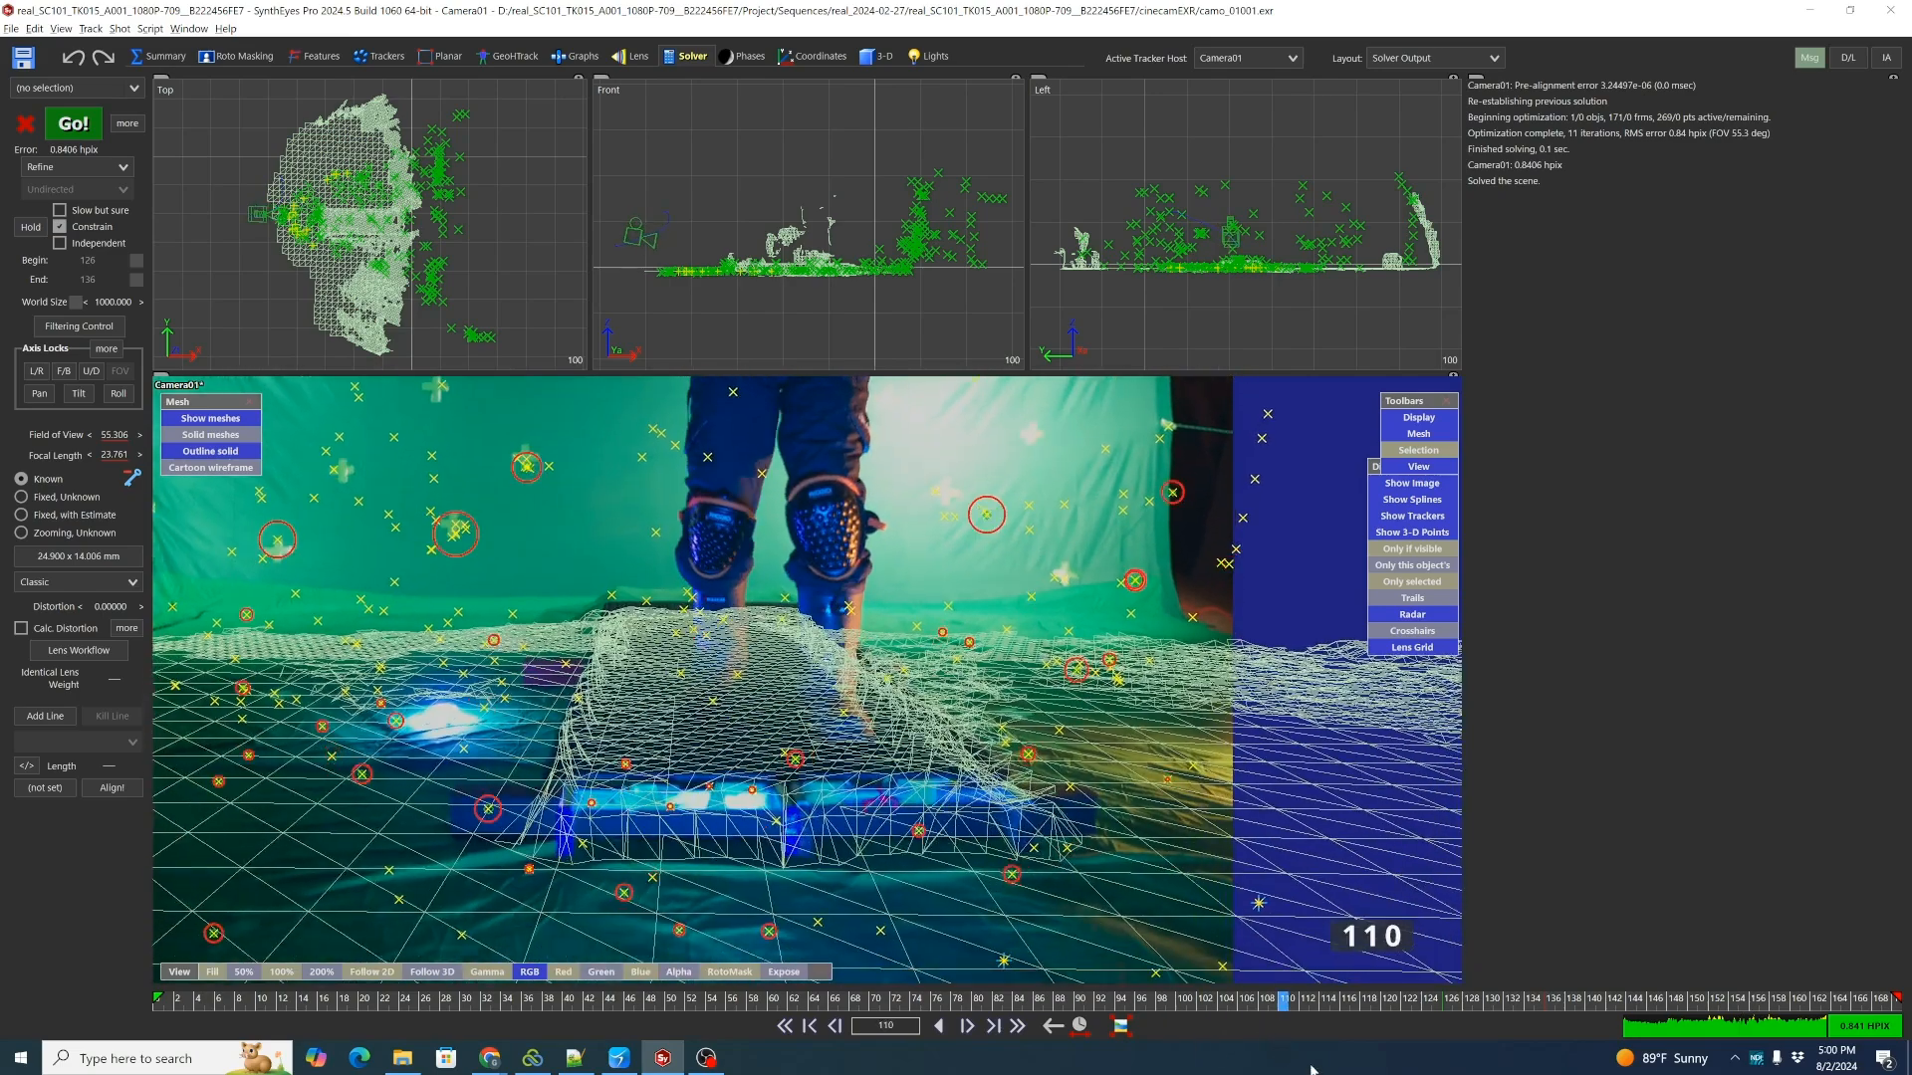
{"action": "left_click_drag", "start_coordinate": [1401, 1013], "coordinate": [1024, 1008]}
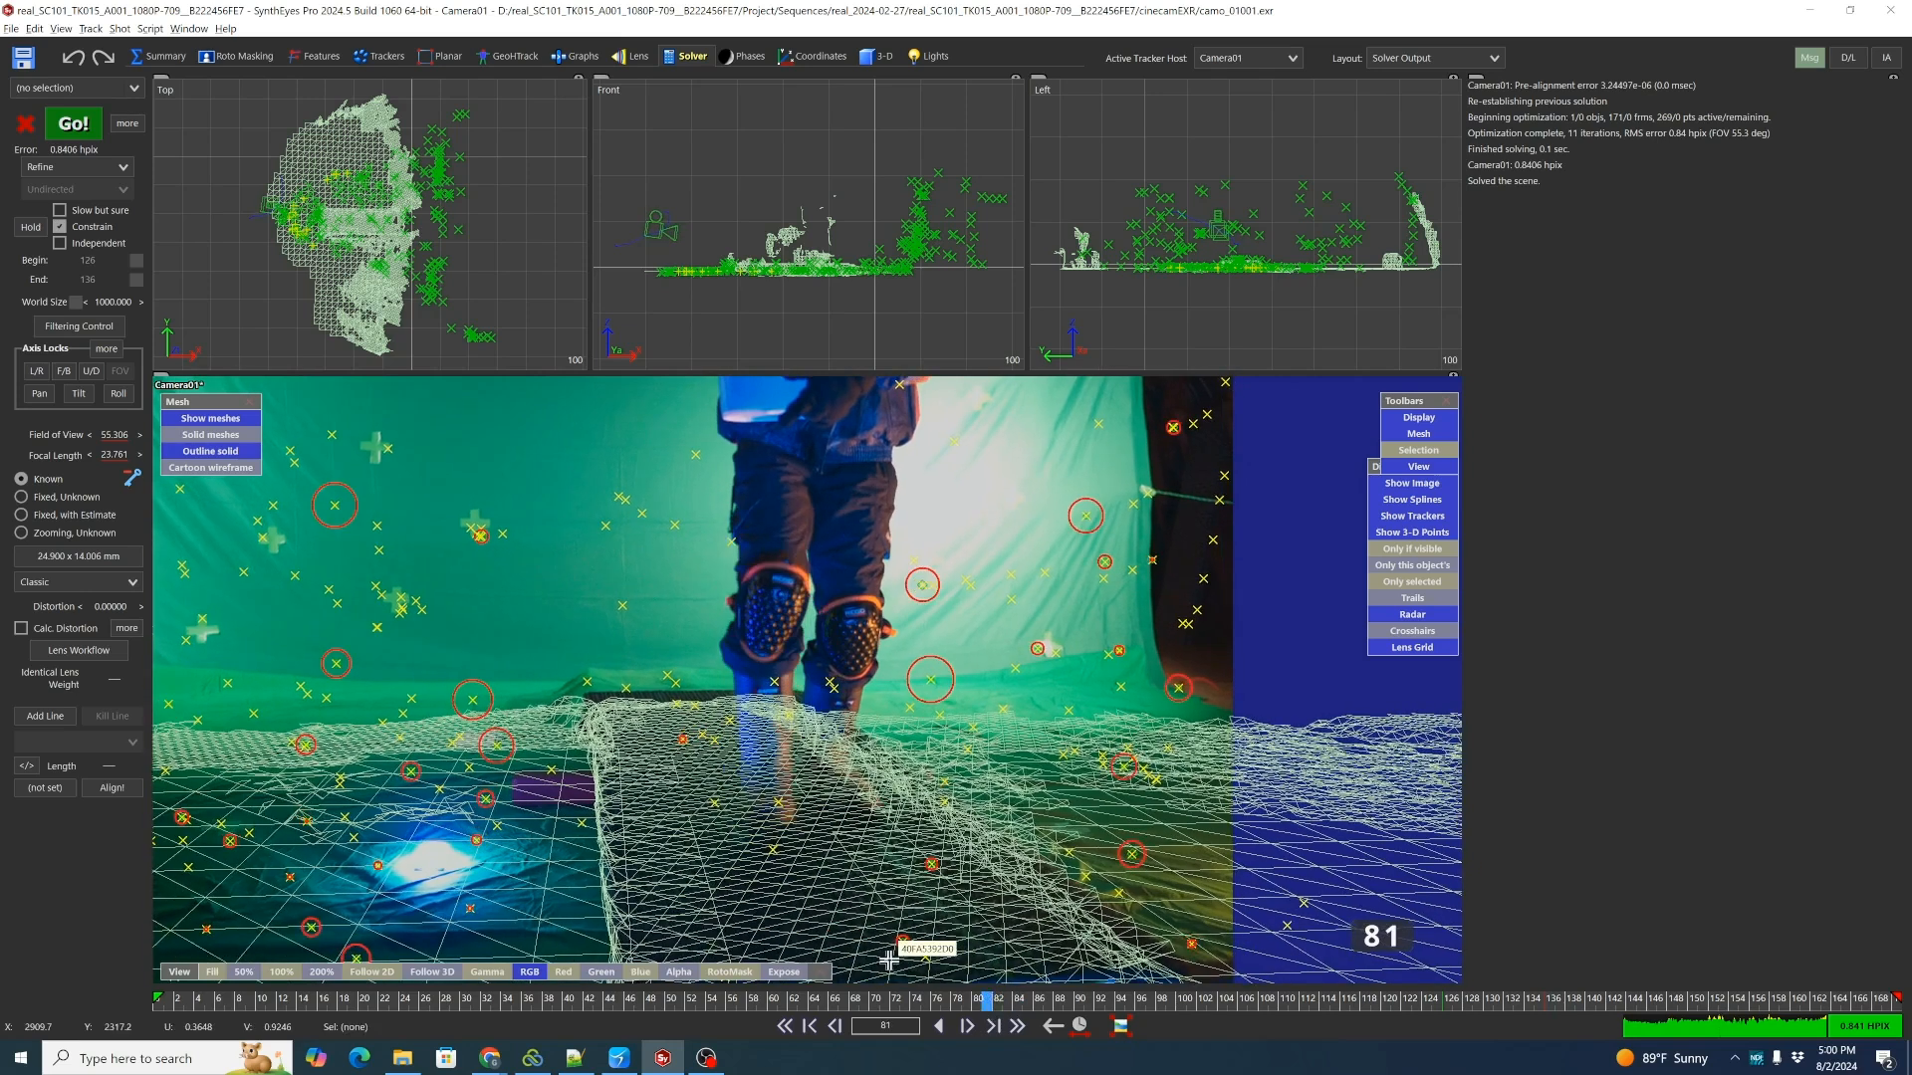
{"action": "key", "text": "shift+c"}
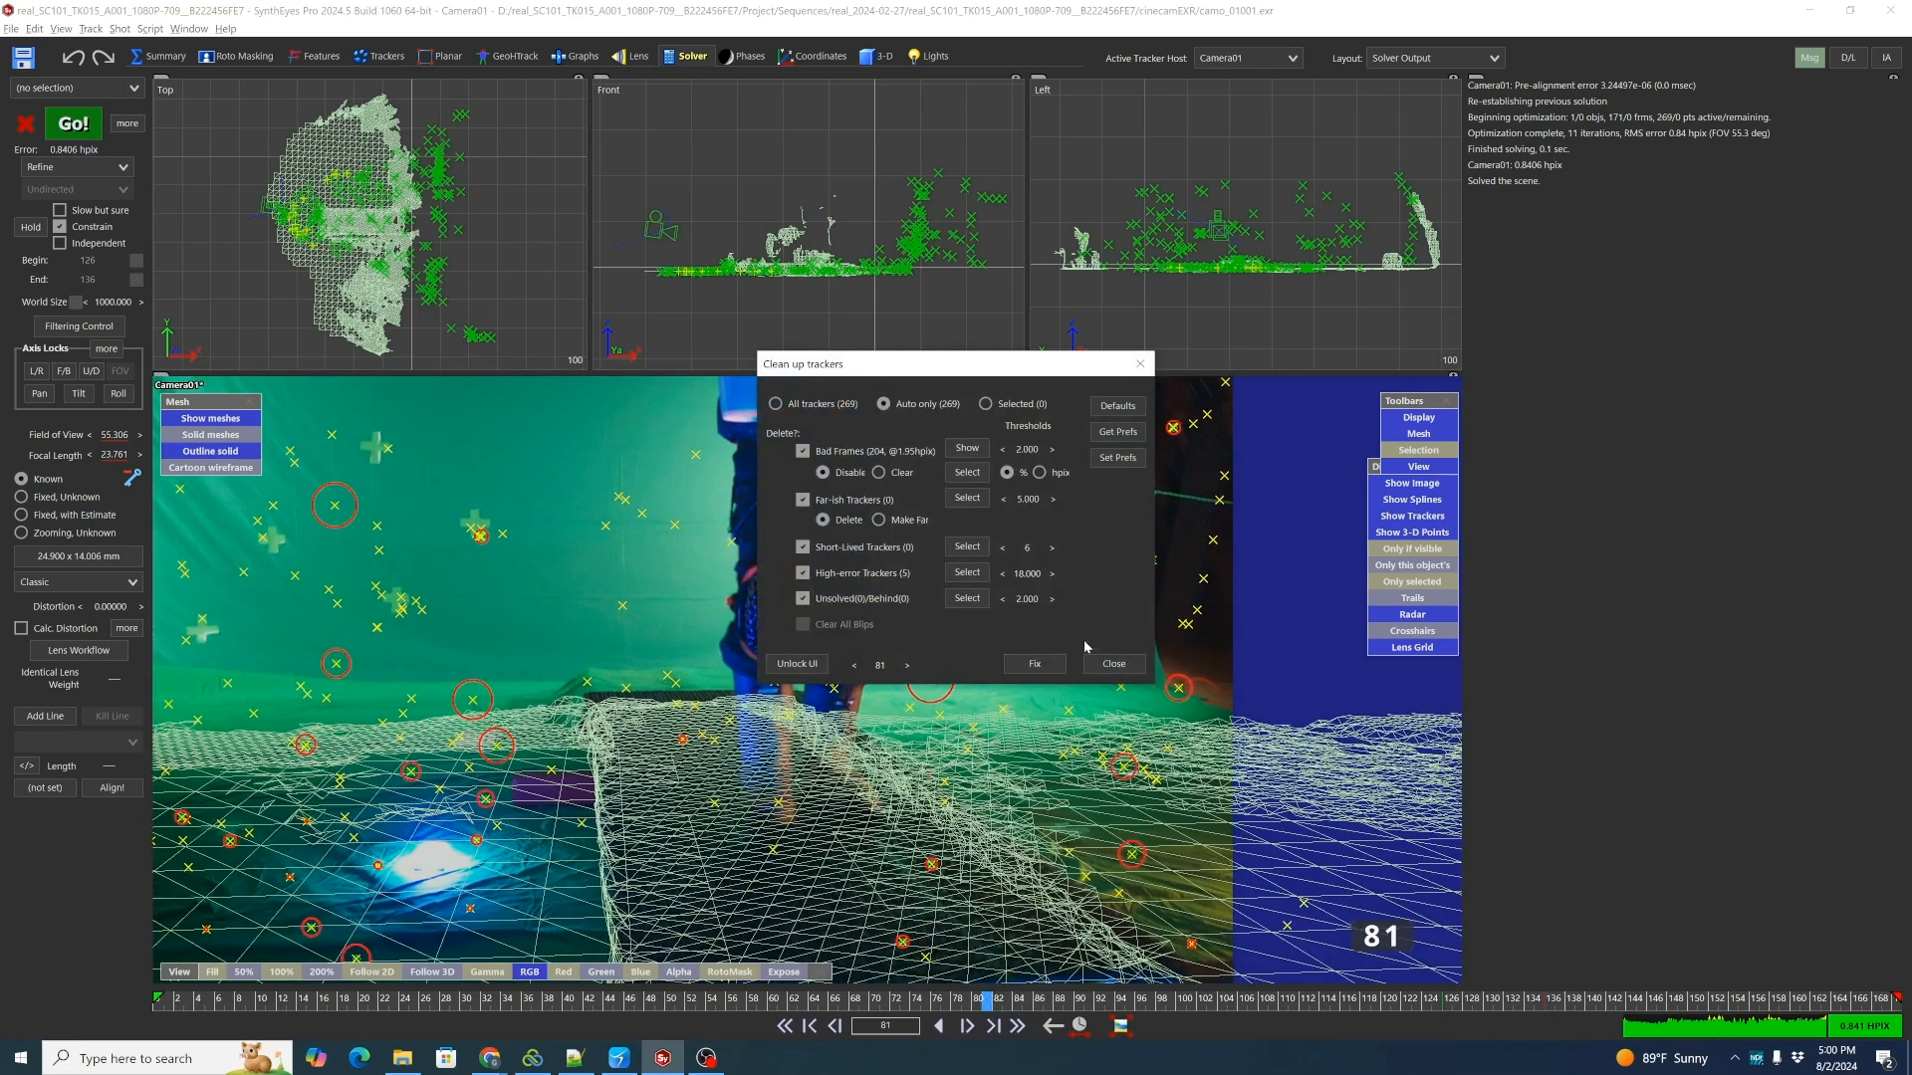
{"action": "left_click", "coordinate": [1035, 662]}
{"action": "left_click", "coordinate": [98, 136]}
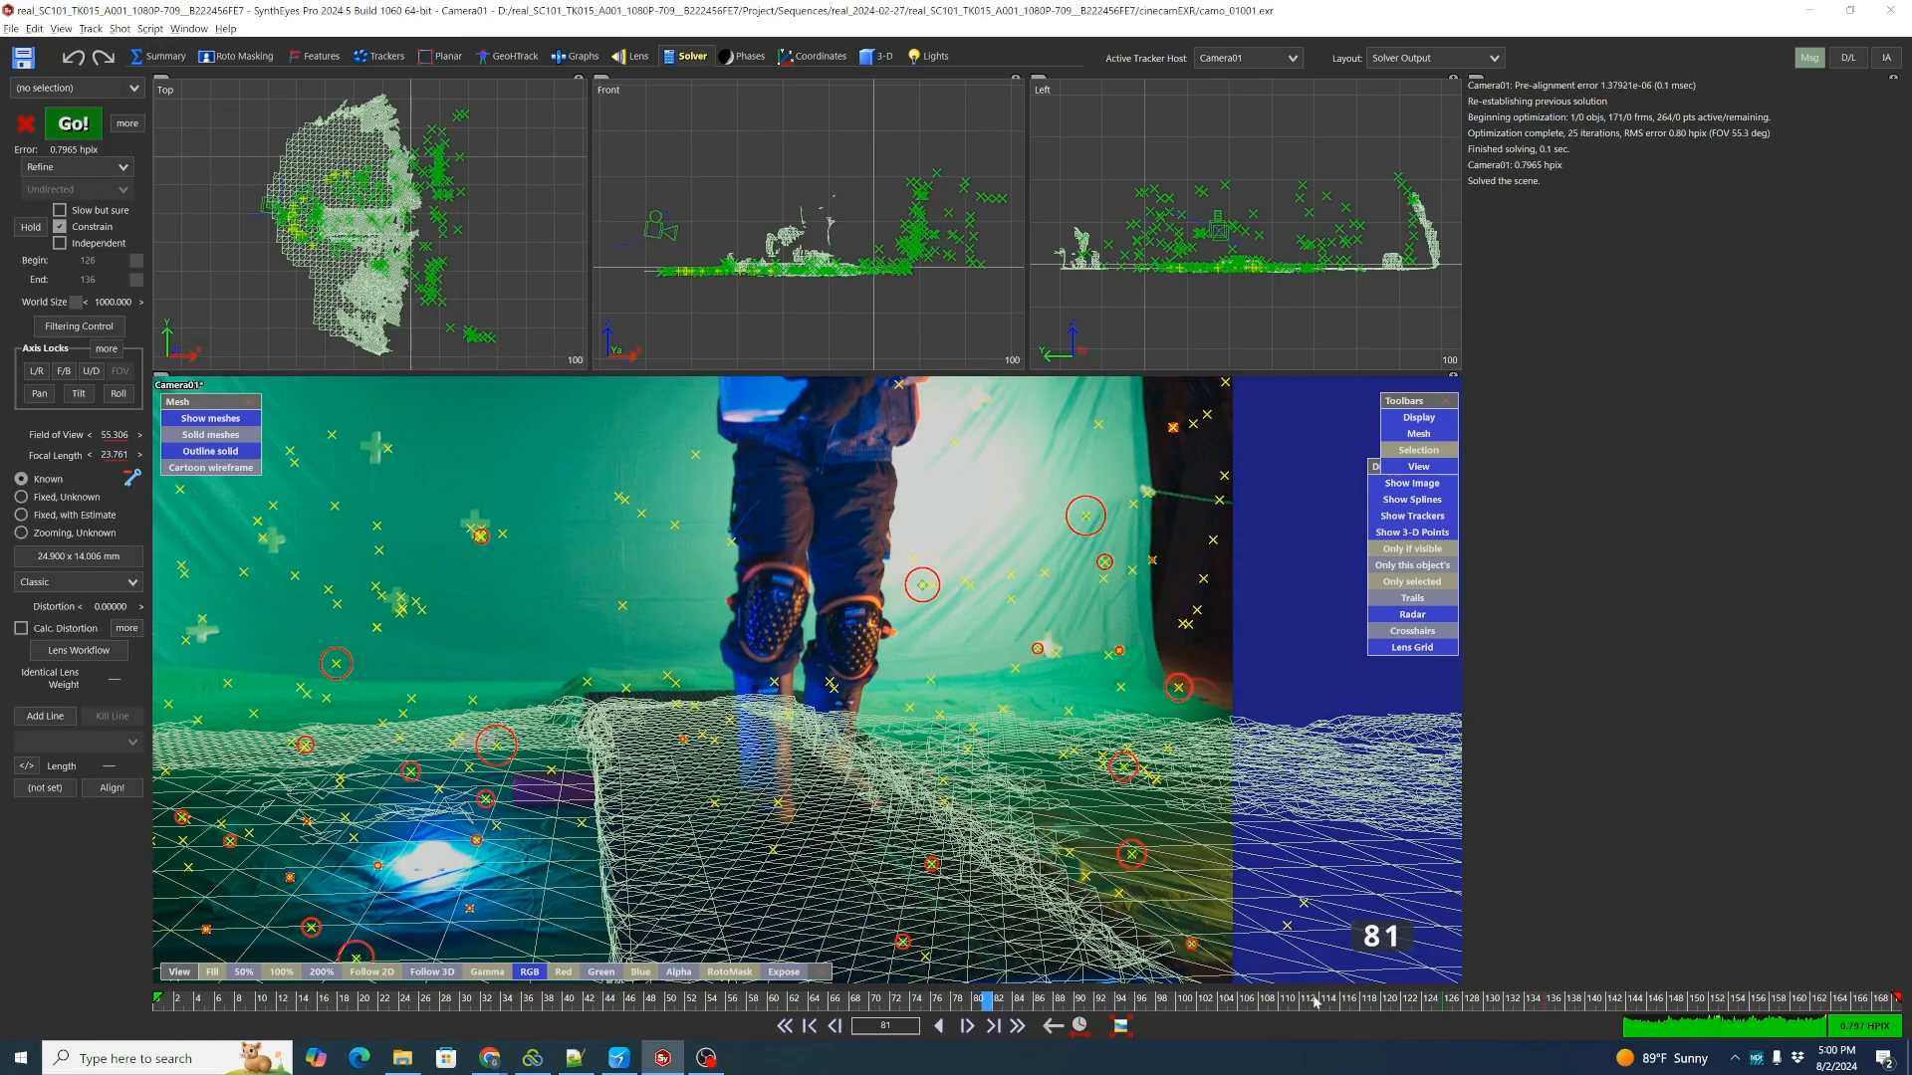
Scrub to frames 103 and 93 to check the refined solve and the tracker radar circles against the scanned mesh.
{"action": "left_click_drag", "start_coordinate": [970, 999], "coordinate": [1212, 958]}
{"action": "left_click", "coordinate": [1412, 615]}
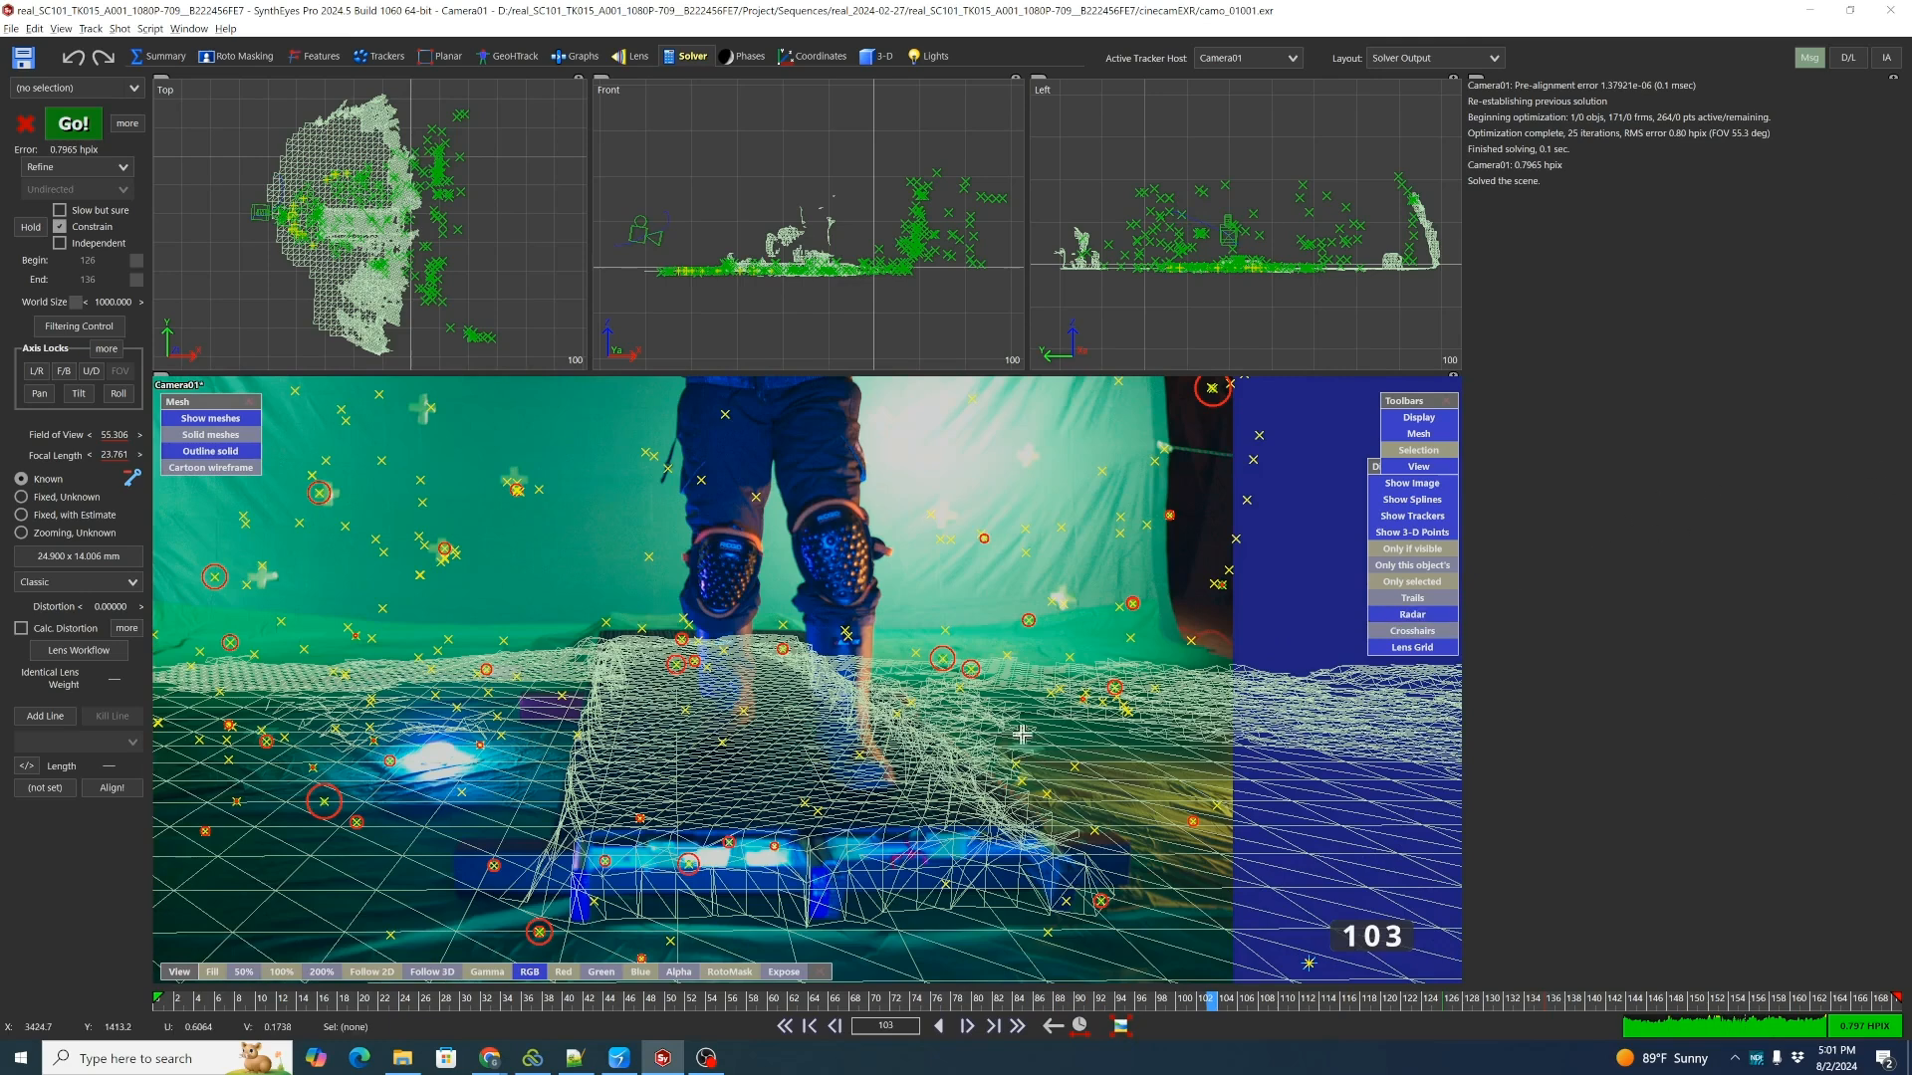
{"action": "left_click_drag", "start_coordinate": [949, 1004], "coordinate": [1110, 1004]}
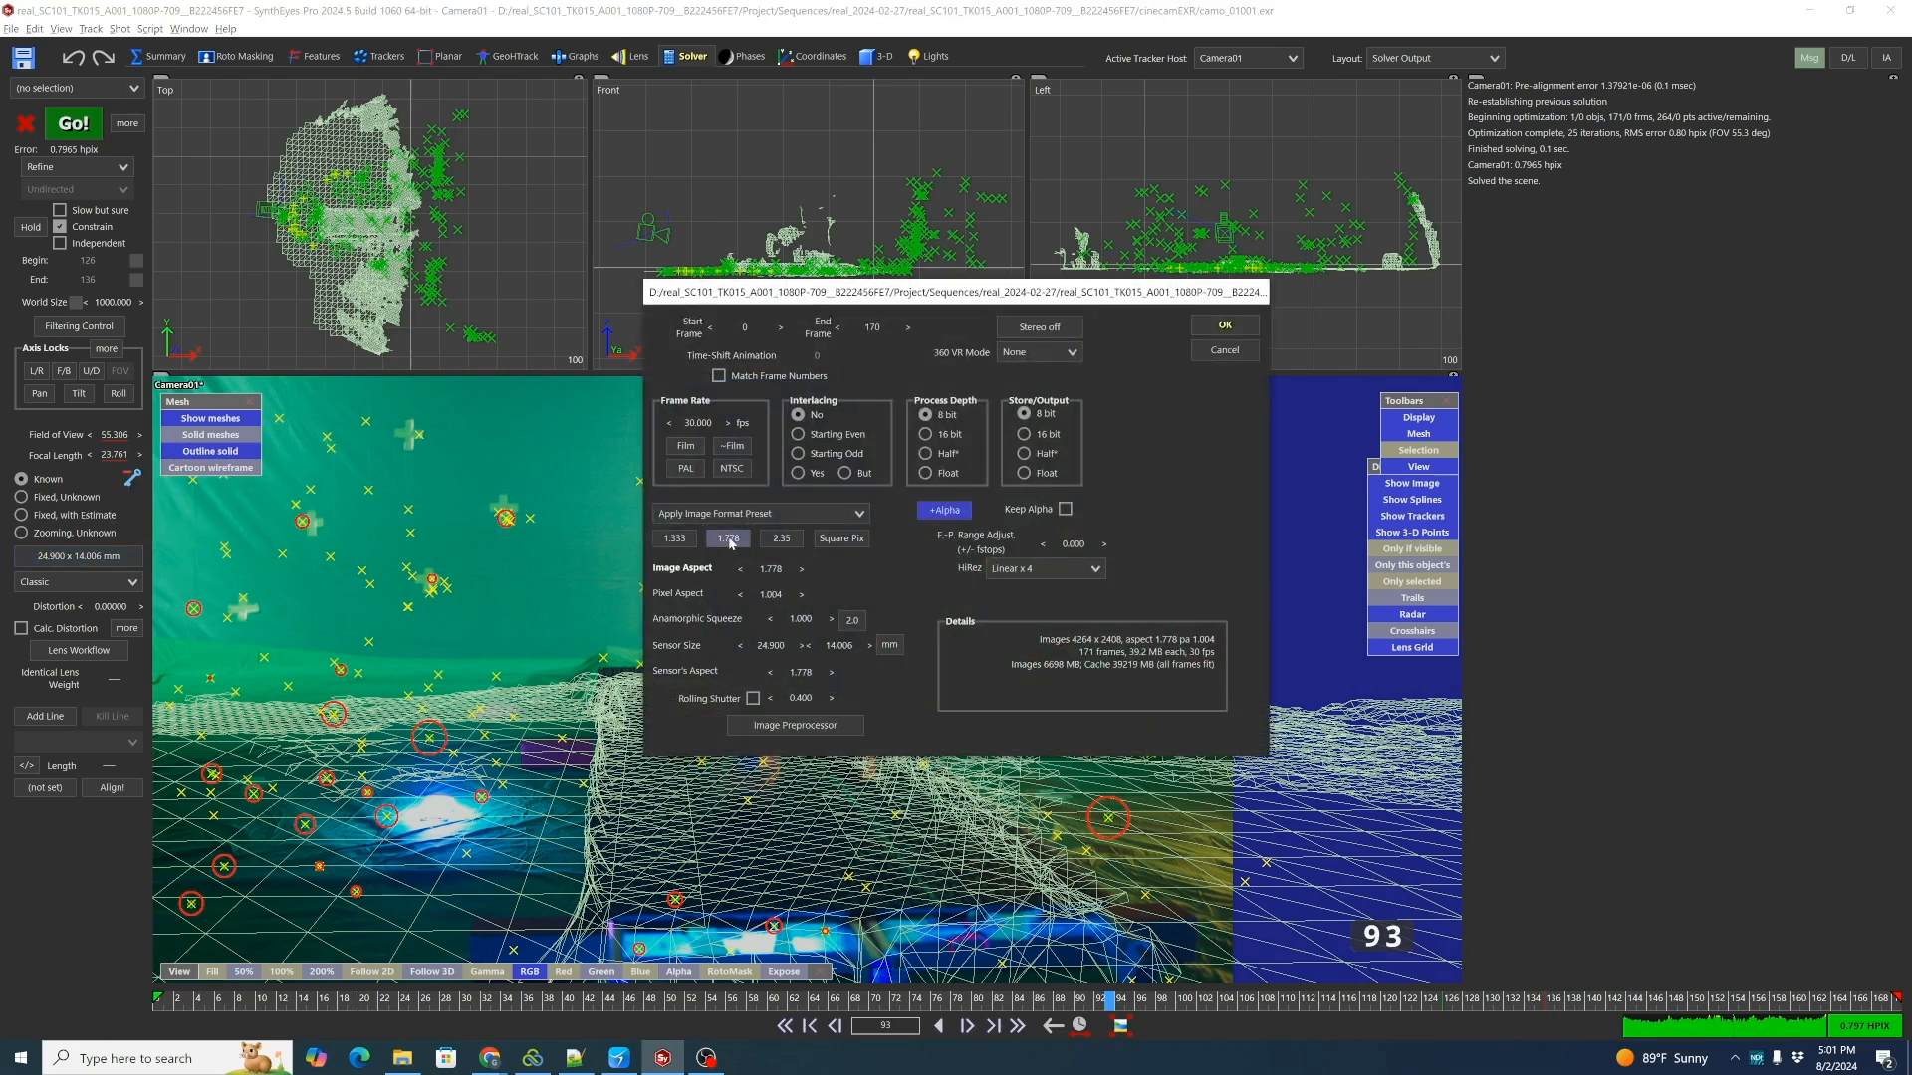
Set the sensor width to 35.6 mm in the shot settings and apply the change.
{"action": "double_click", "coordinate": [782, 647]}
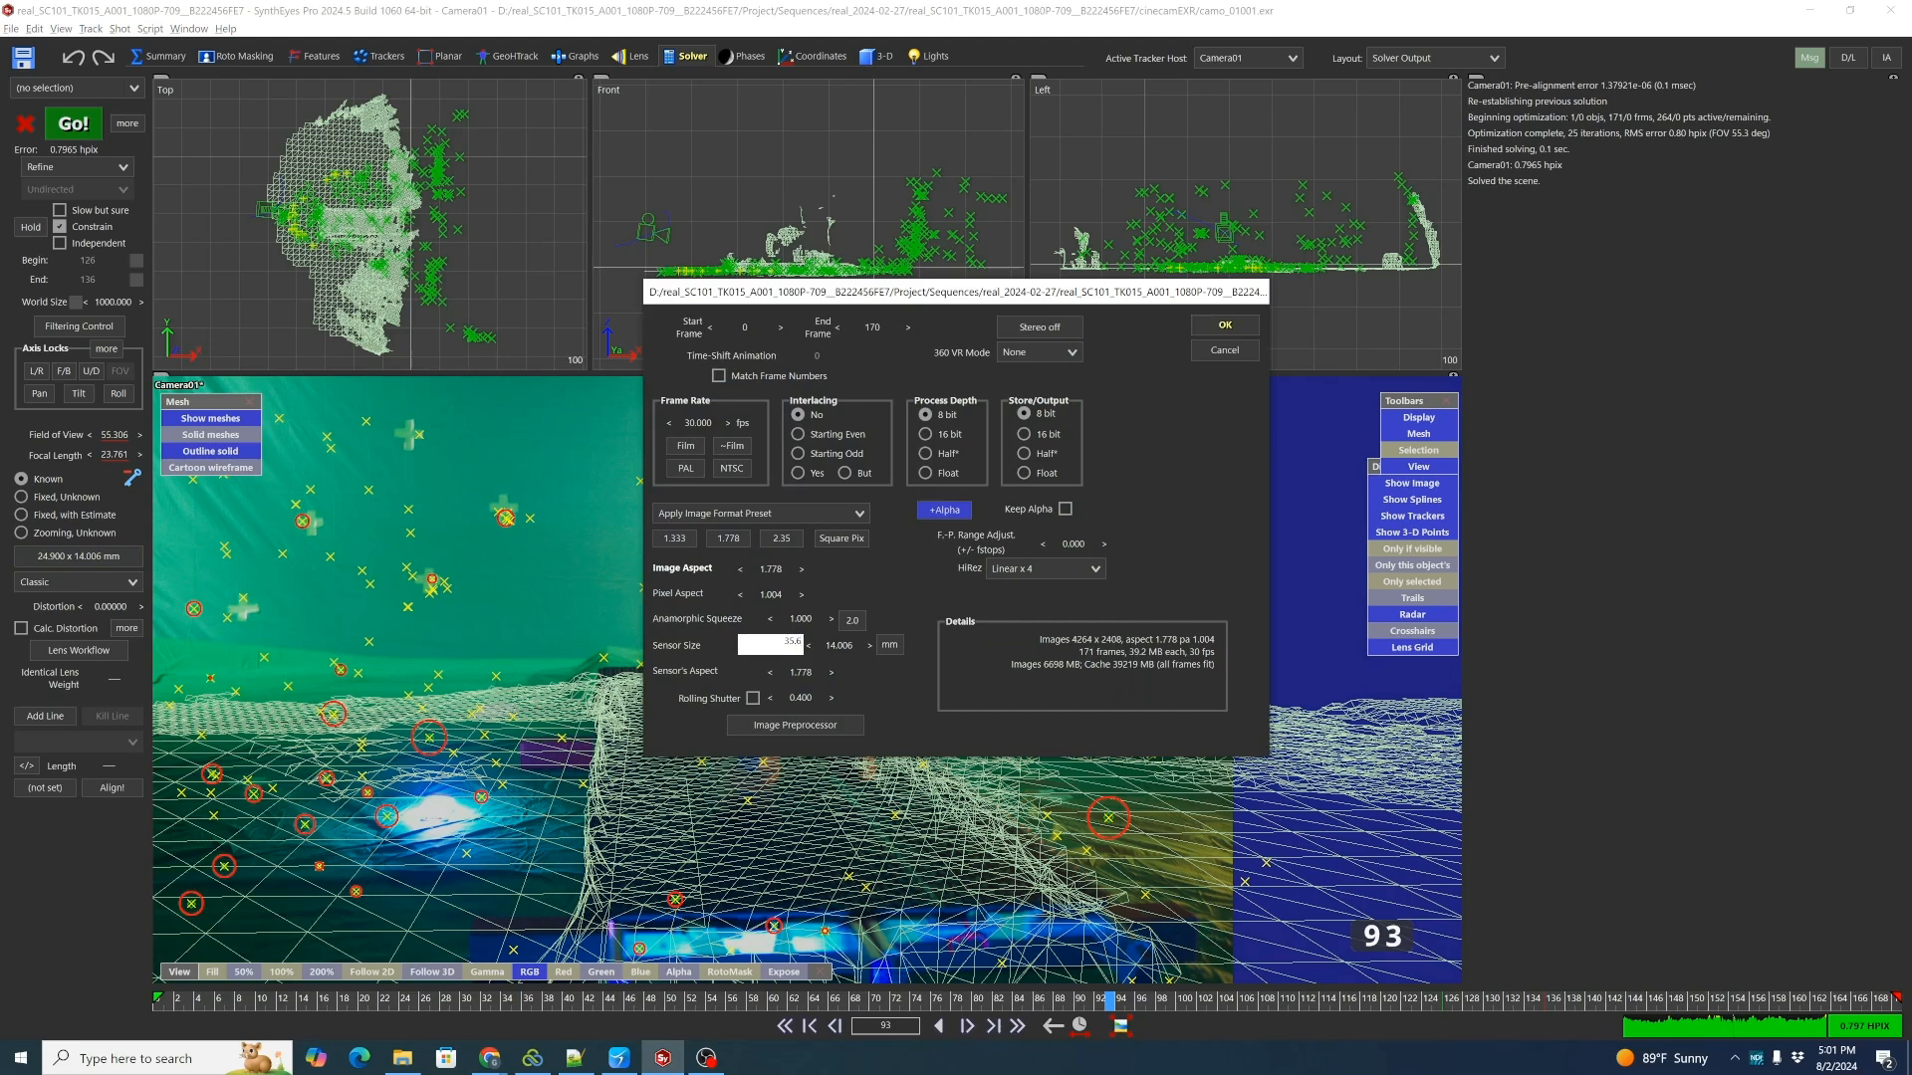
{"action": "type", "text": "35.6"}
{"action": "key", "text": "Tab"}
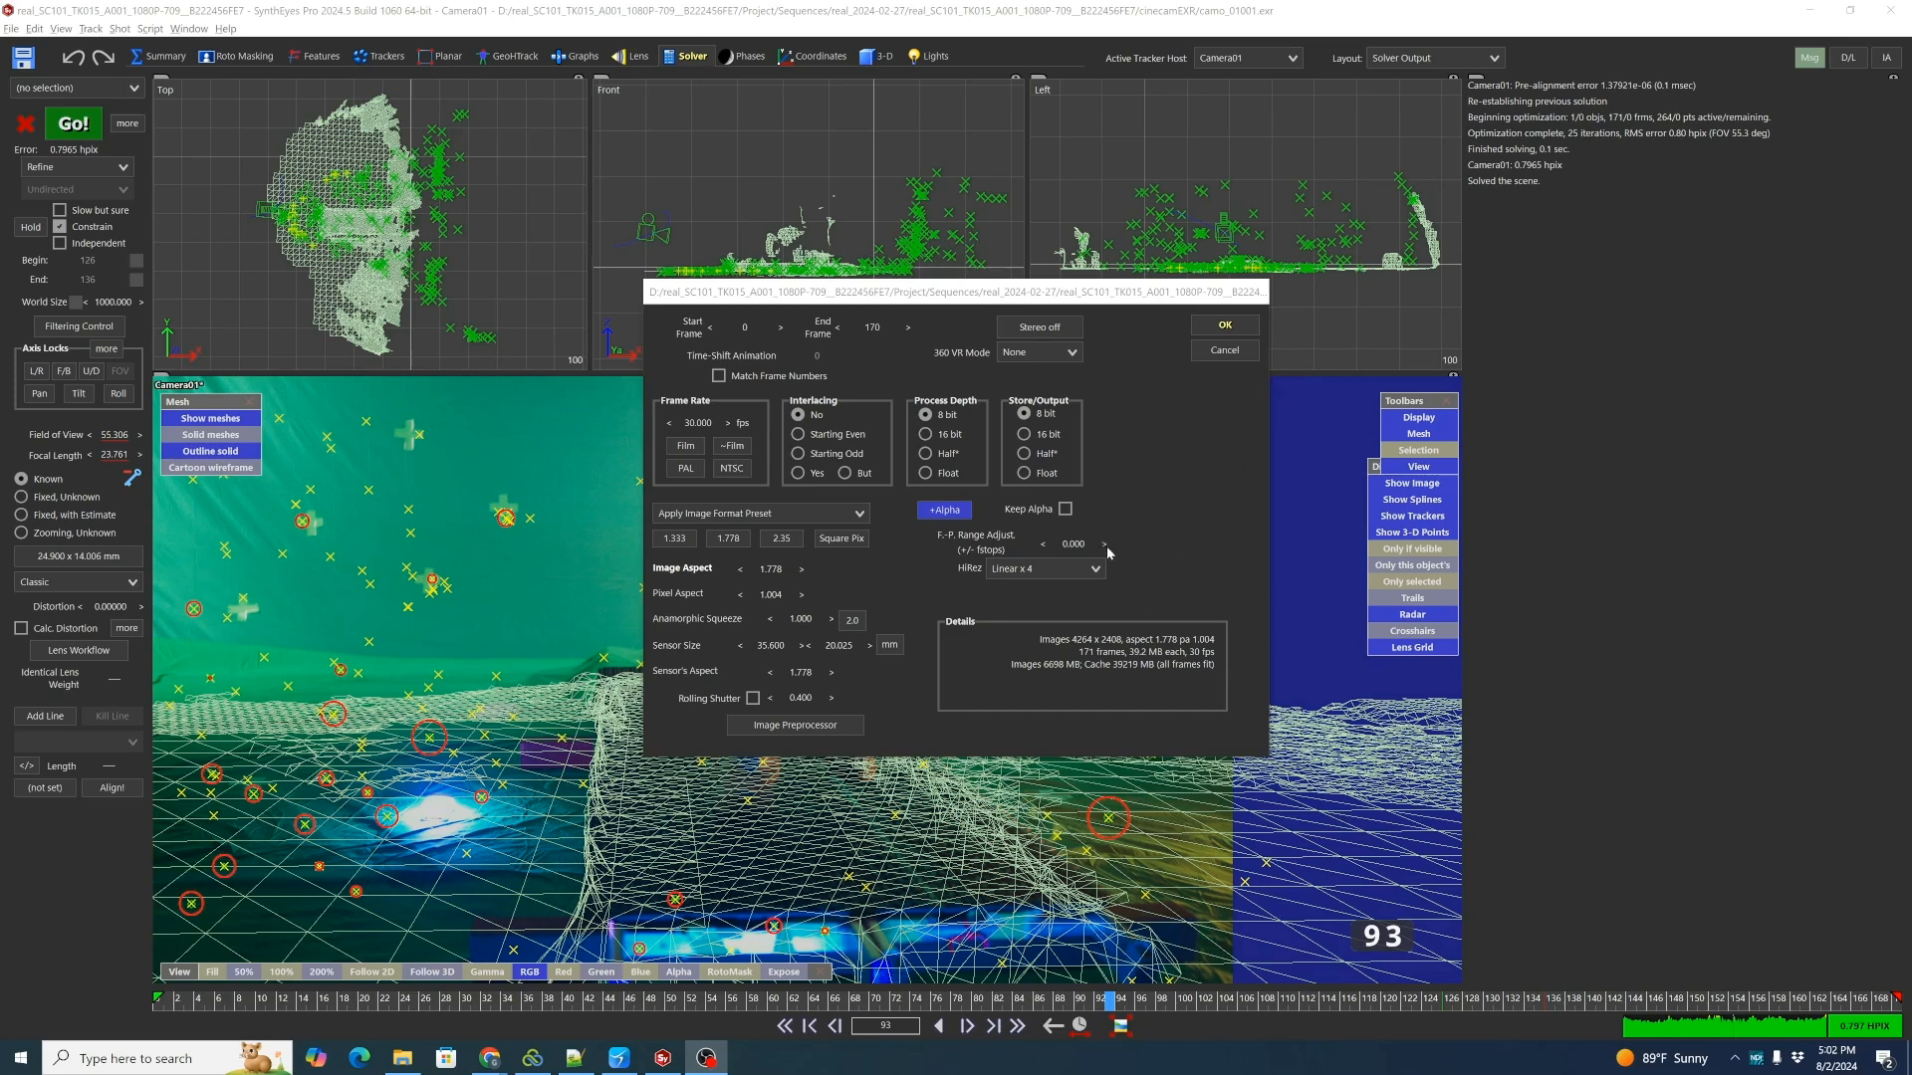
{"action": "left_click", "coordinate": [1225, 324]}
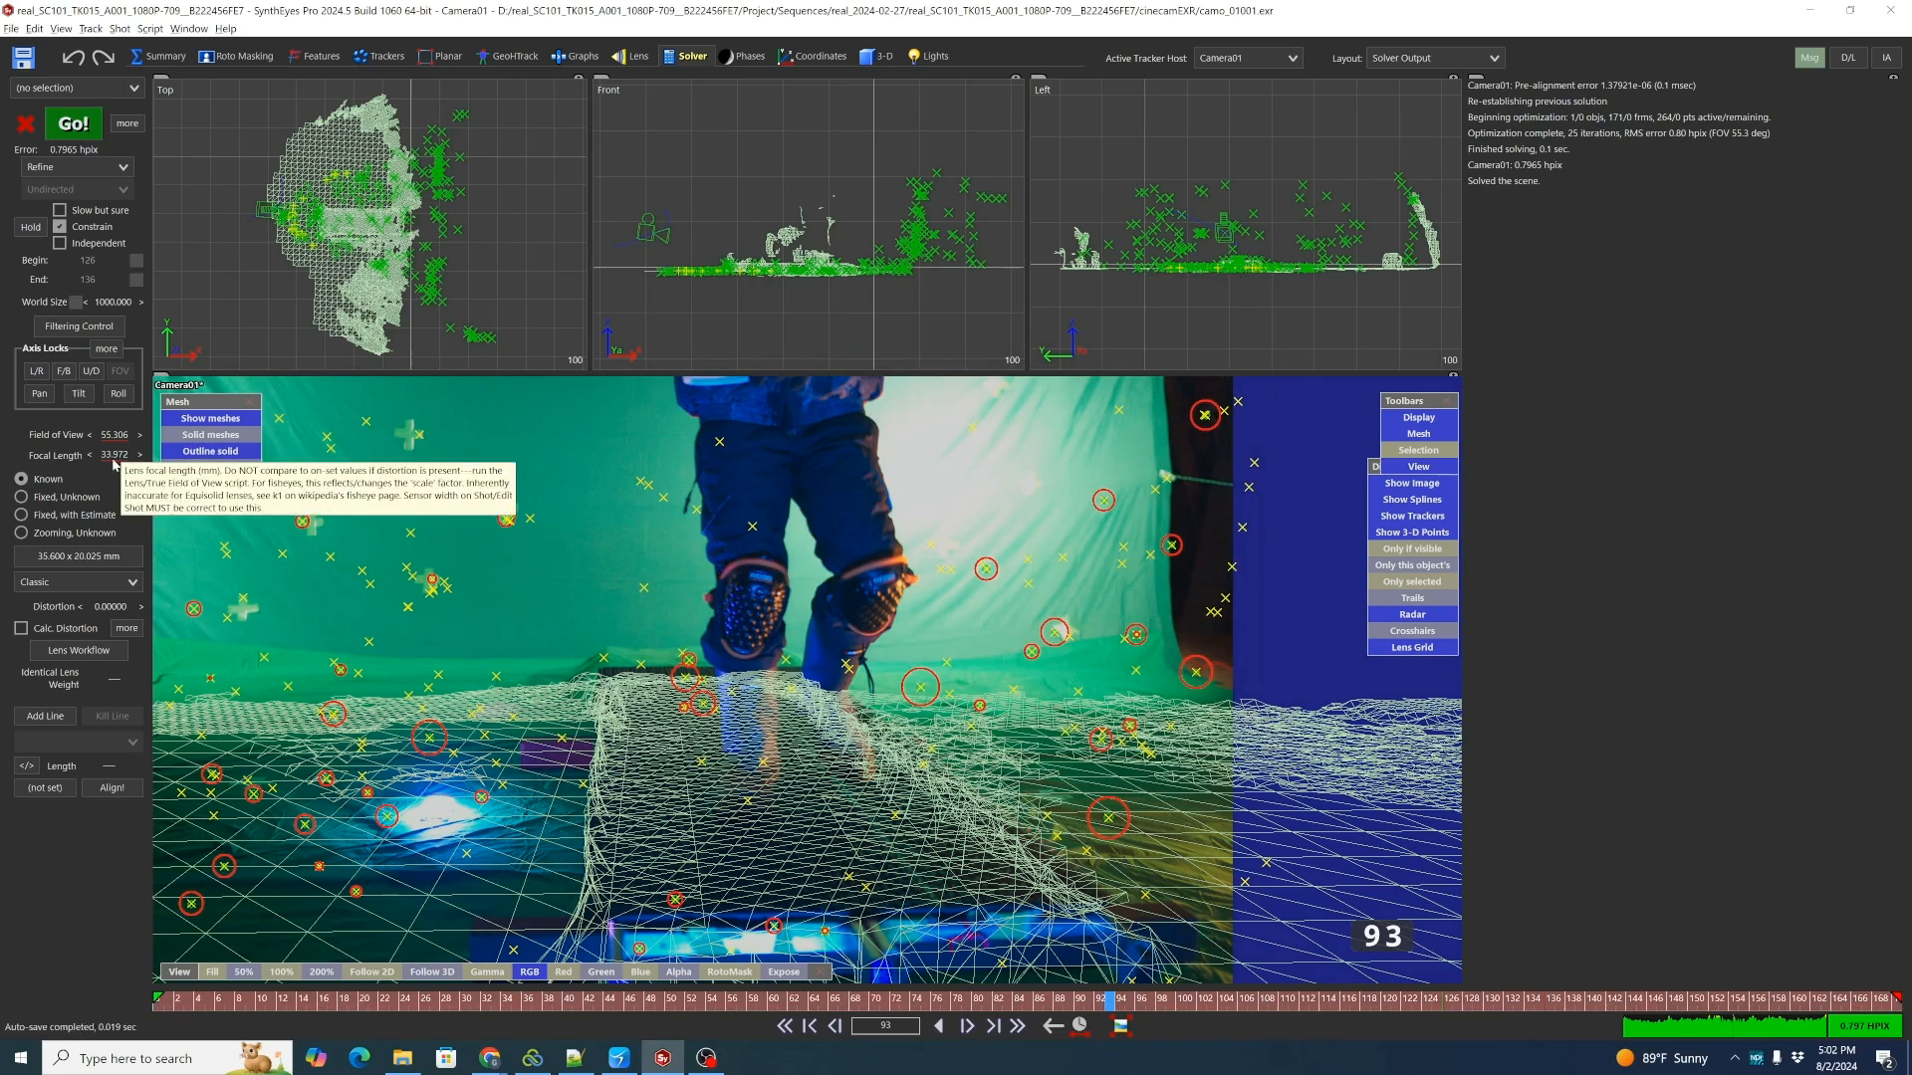
Enable Calc. Distortion for the Classic lens model and re-solve the camera in Refine mode.
{"action": "key", "text": "alt+Tab"}
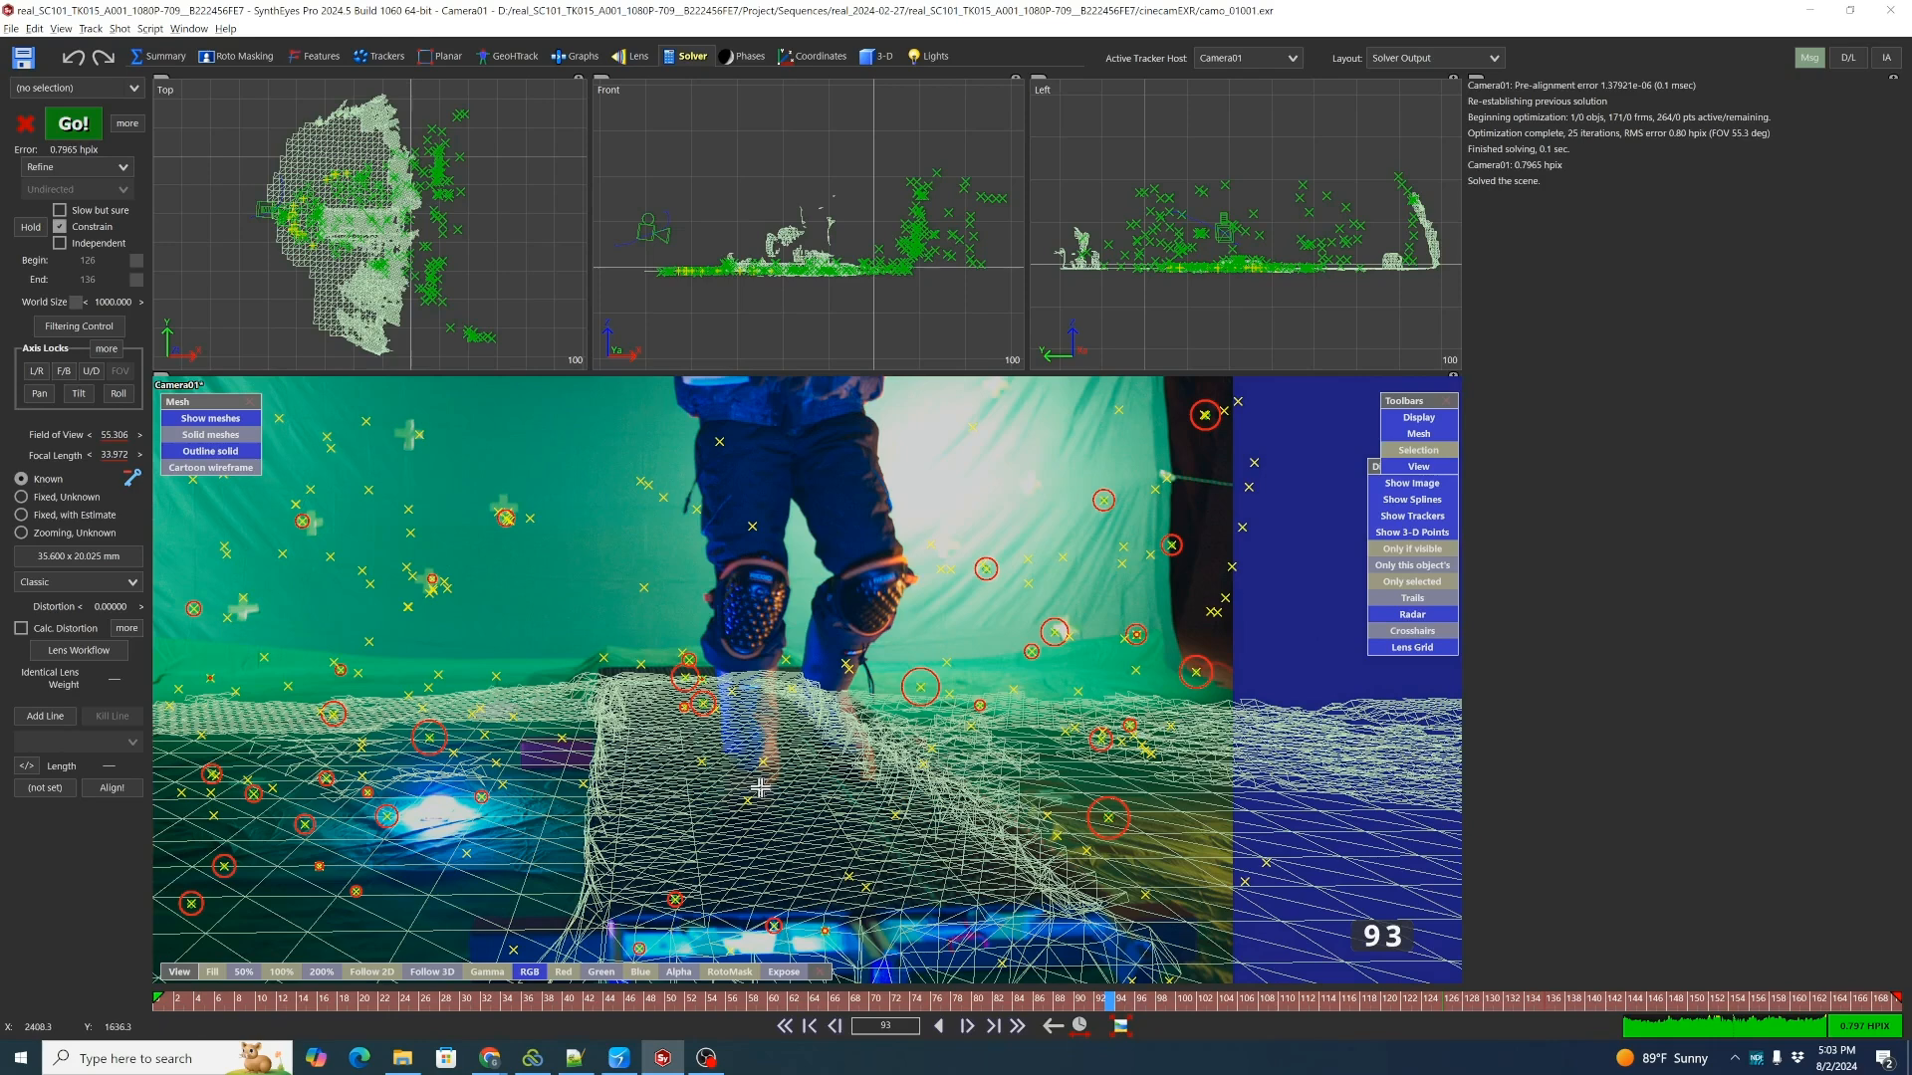
{"action": "scroll", "coordinate": [902, 694], "scroll_direction": "down", "scroll_amount": 3}
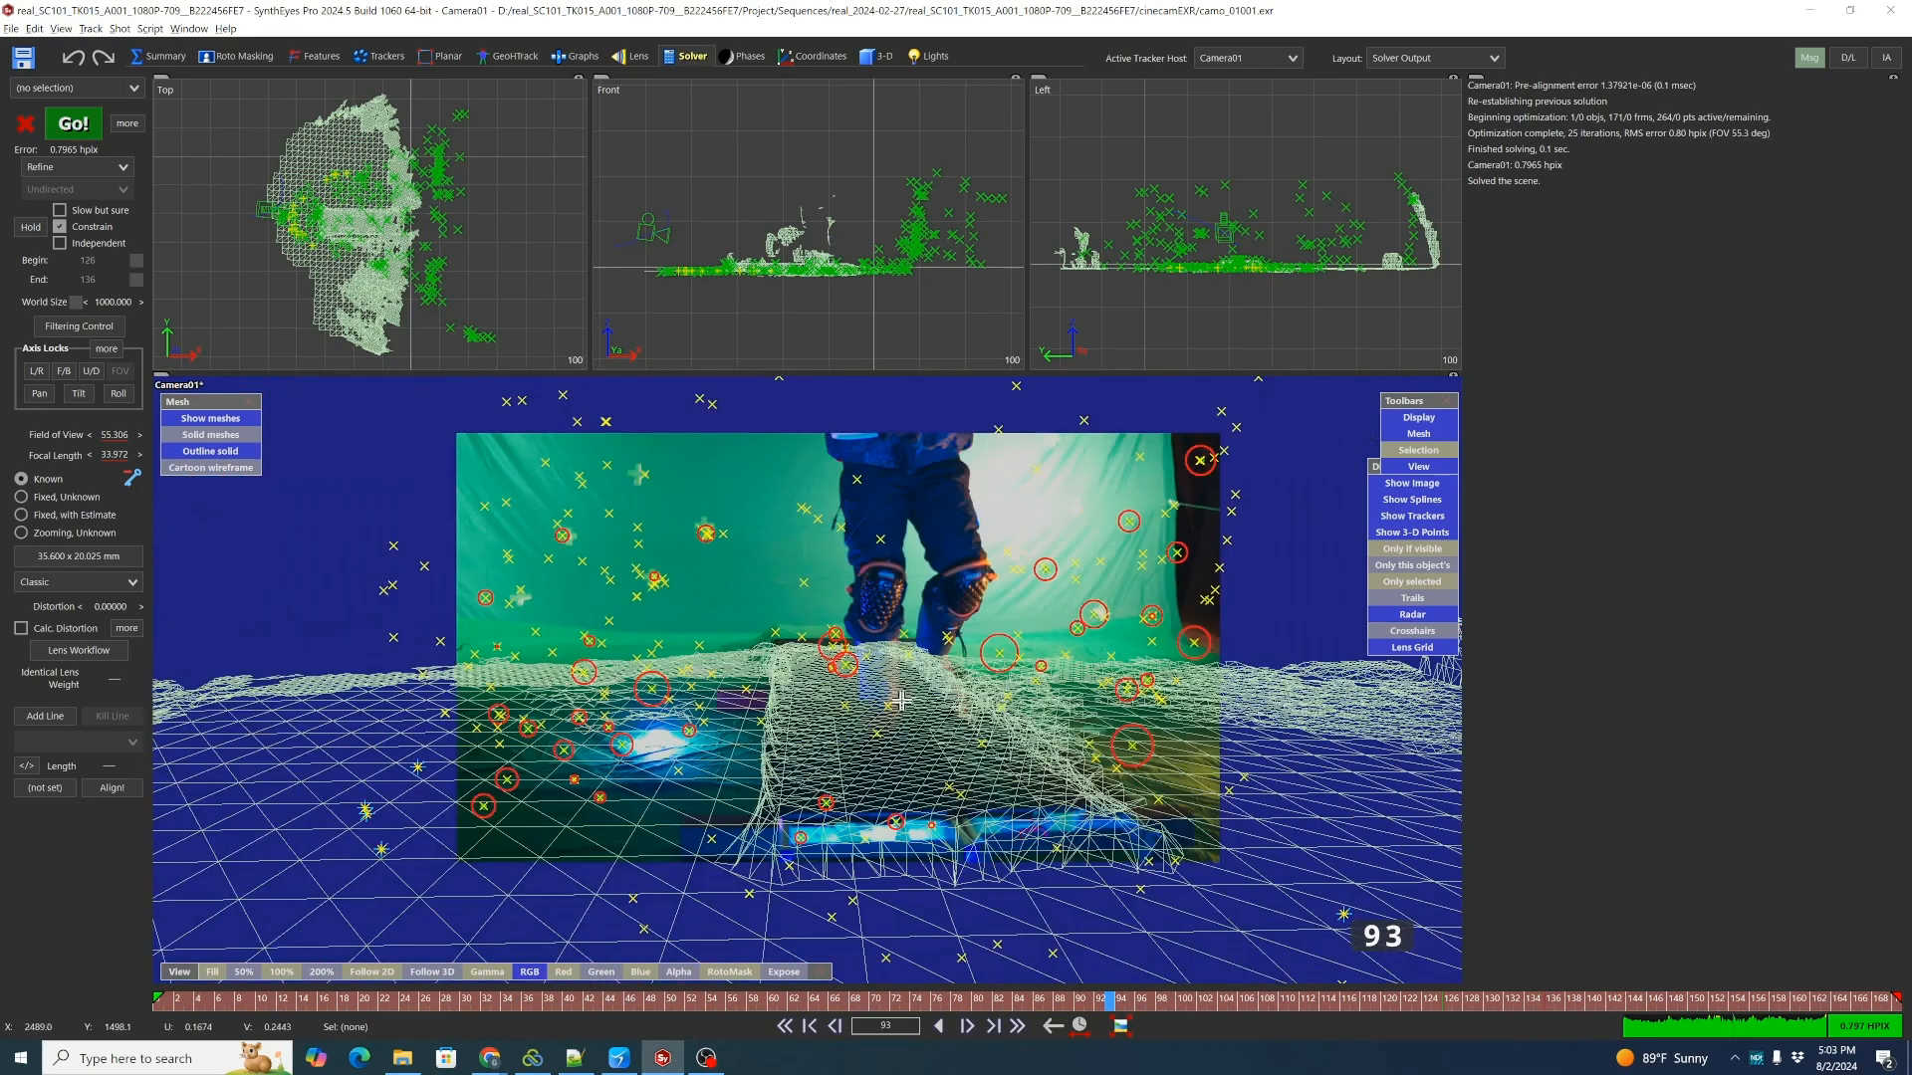
{"action": "scroll", "coordinate": [899, 702], "scroll_direction": "up", "scroll_amount": 2}
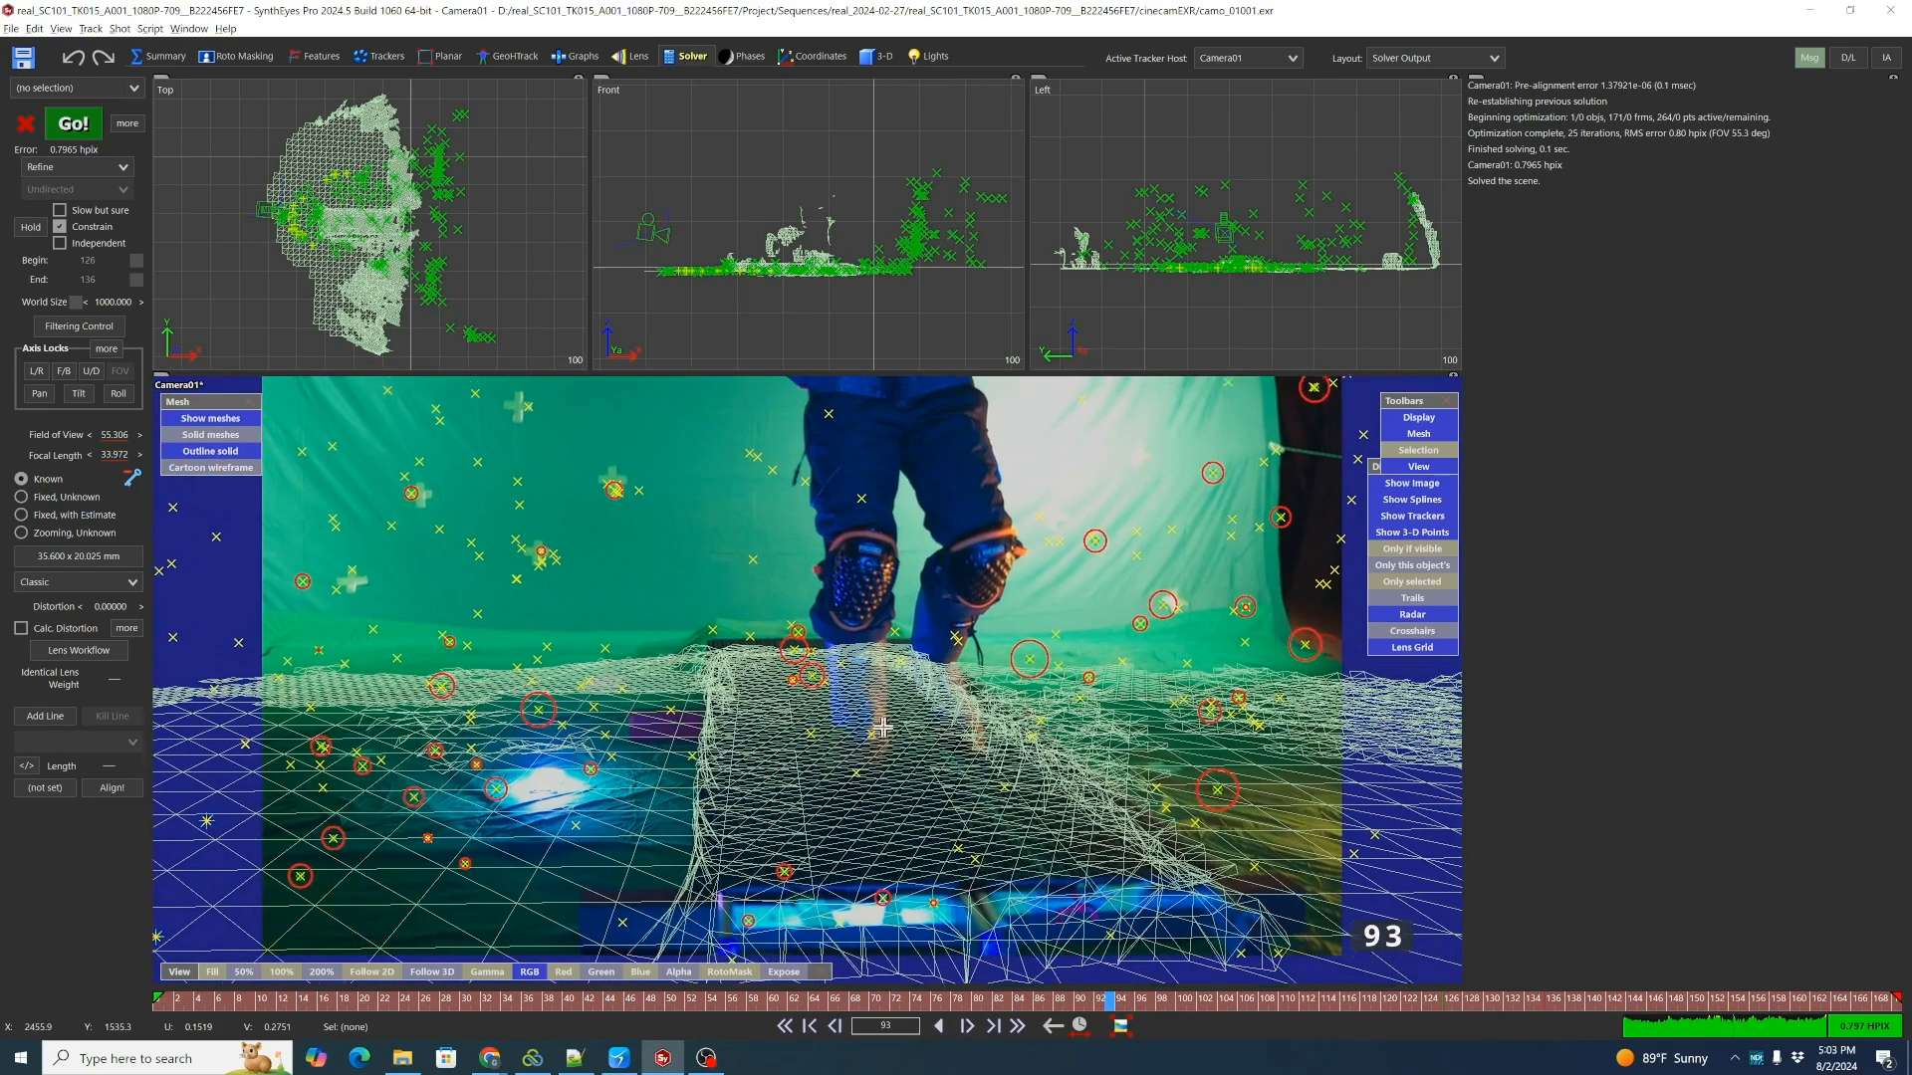
{"action": "scroll", "coordinate": [882, 744], "scroll_direction": "down", "scroll_amount": 2}
{"action": "middle_click_drag", "start_coordinate": [882, 745], "coordinate": [870, 728]}
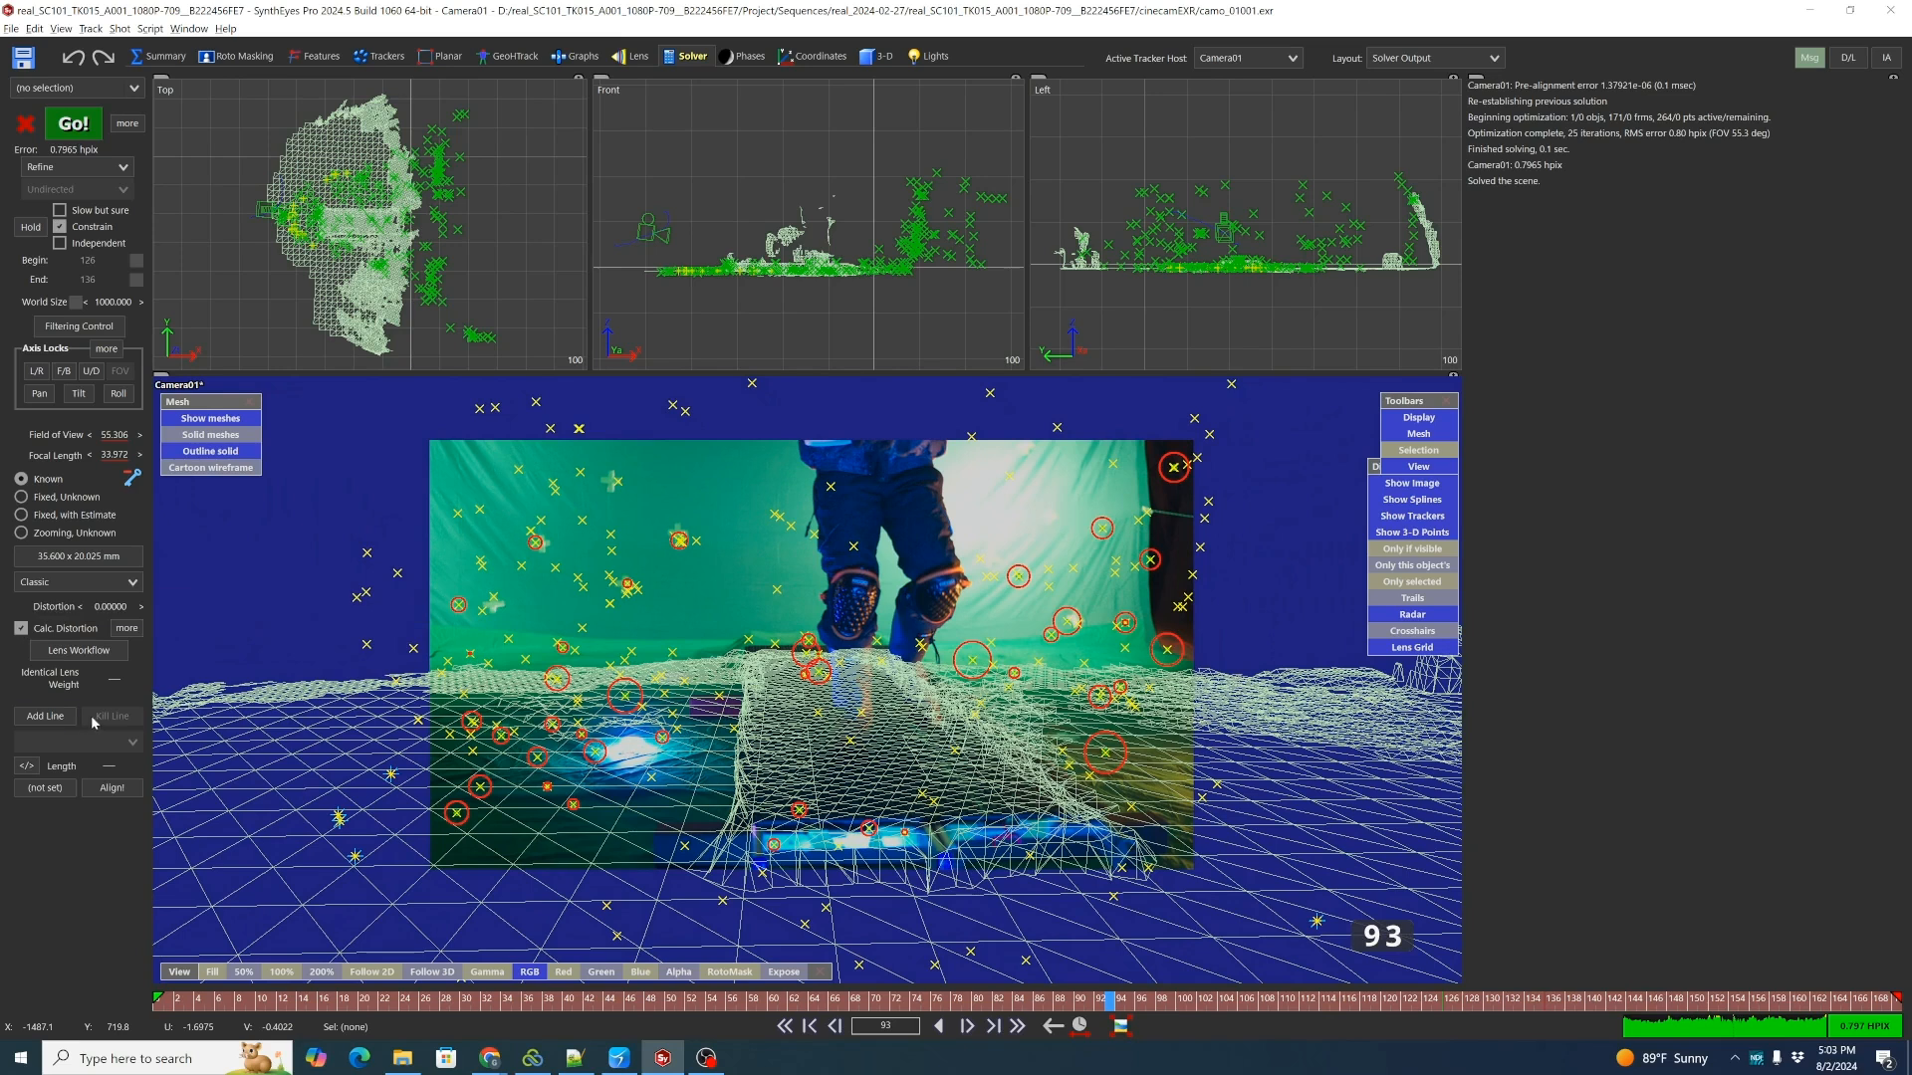
{"action": "left_click", "coordinate": [73, 127]}
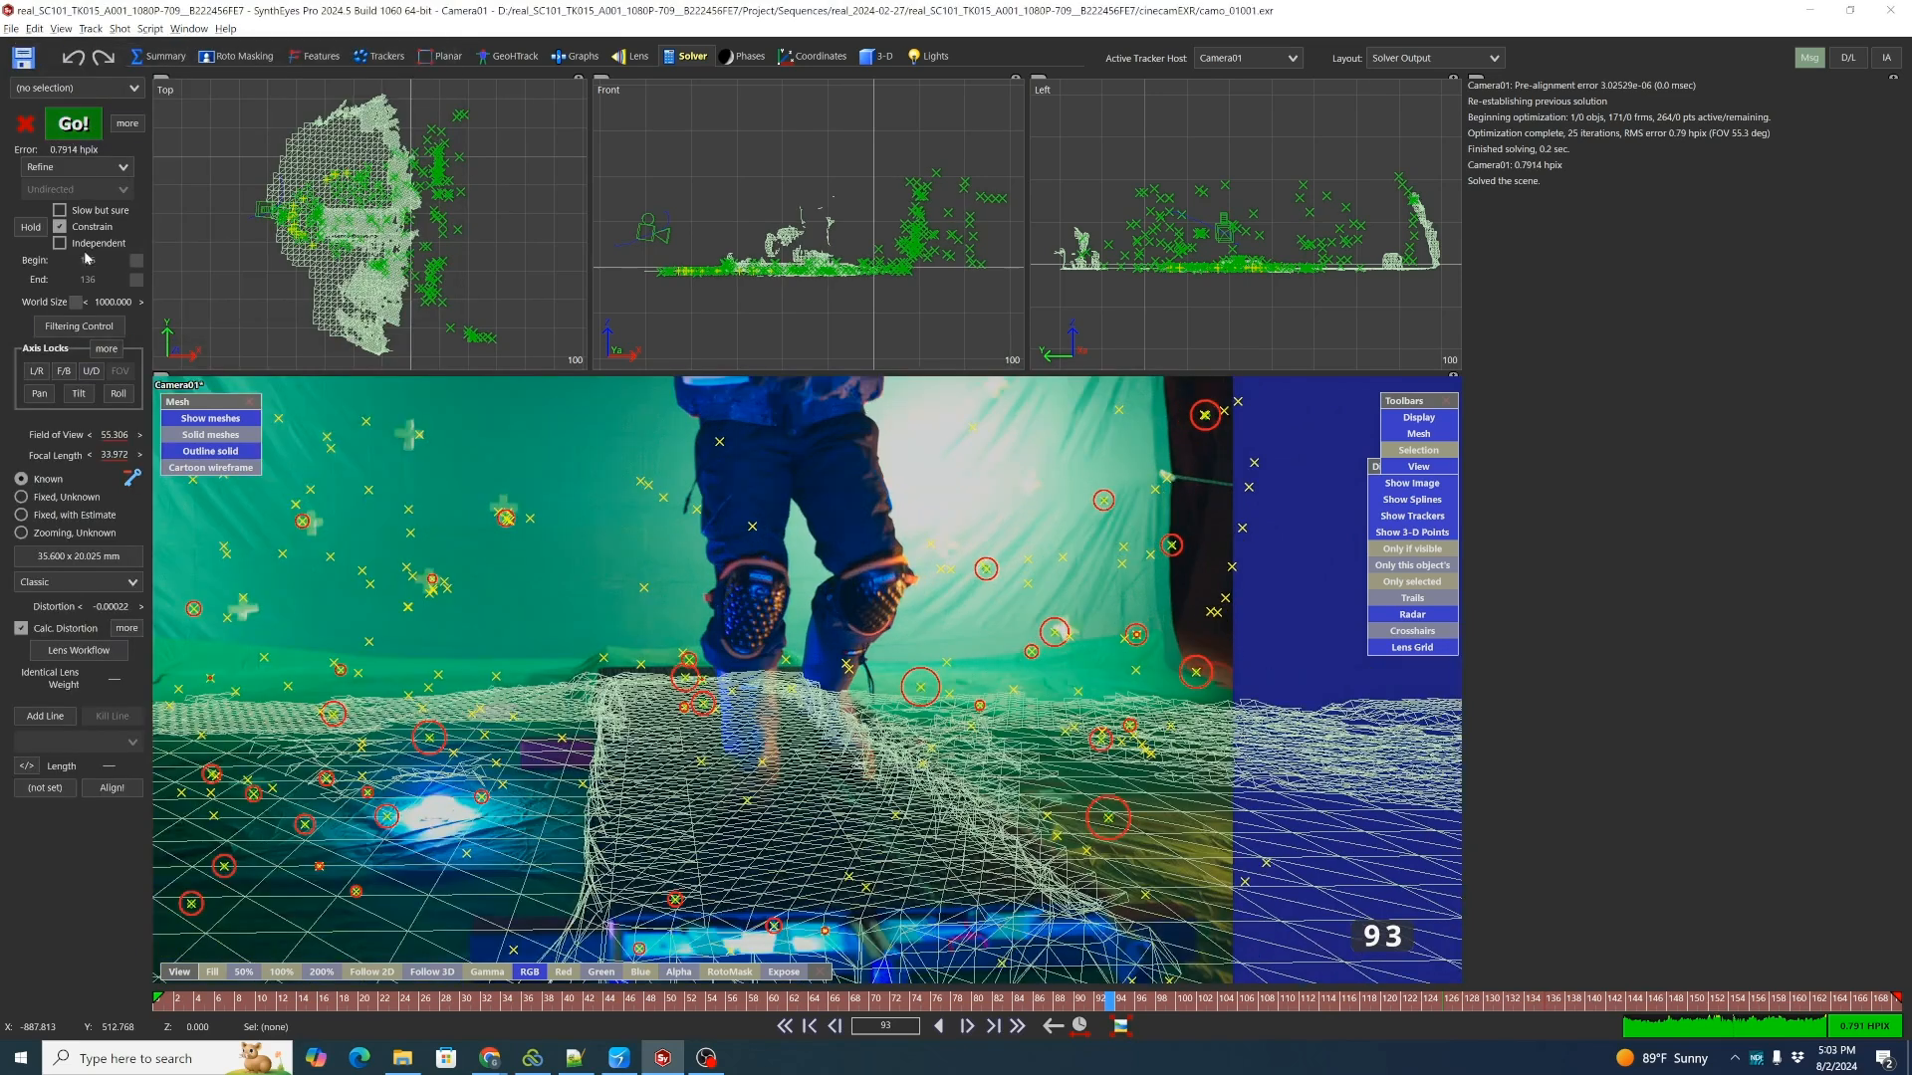
Switch the advanced lens controls to the Std. Radial 4th-order model, set C2 to Calculate, and re-solve the camera.
{"action": "left_click", "coordinate": [126, 627]}
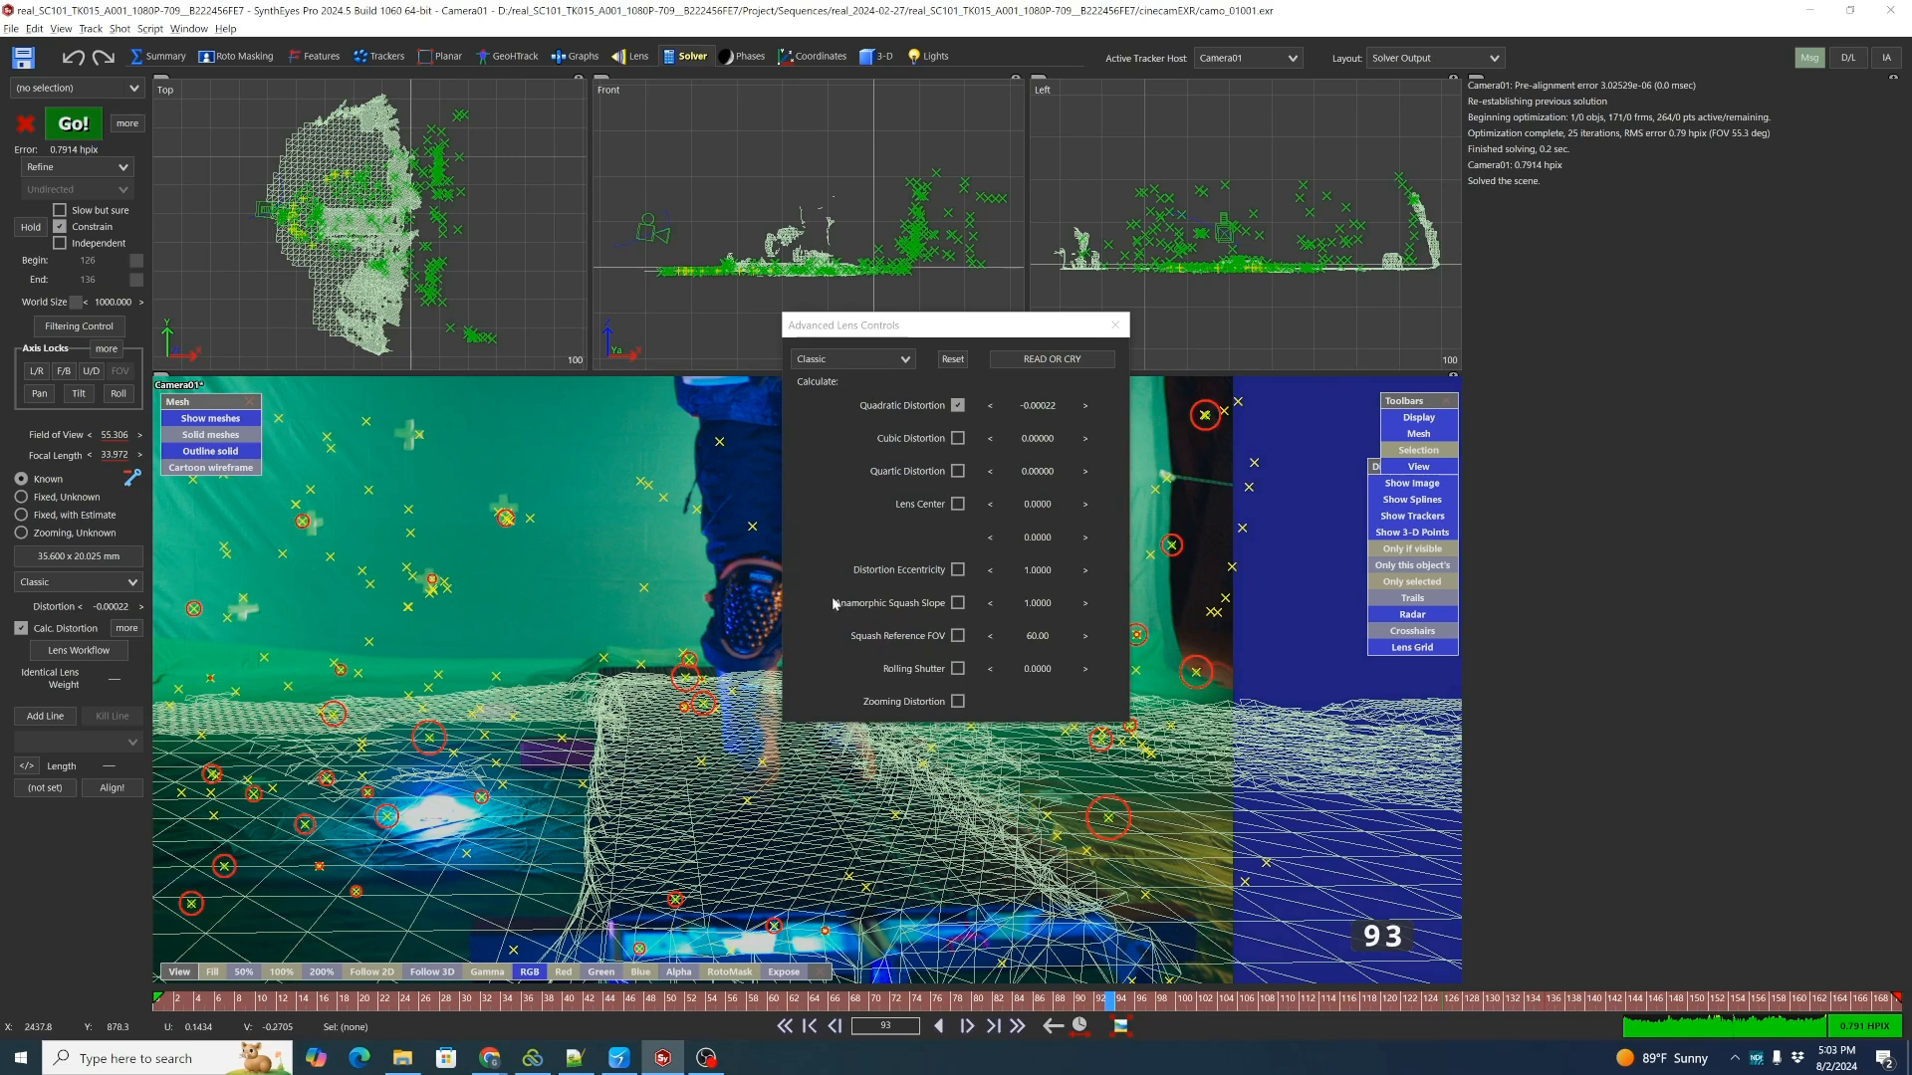
{"action": "left_click", "coordinate": [899, 361]}
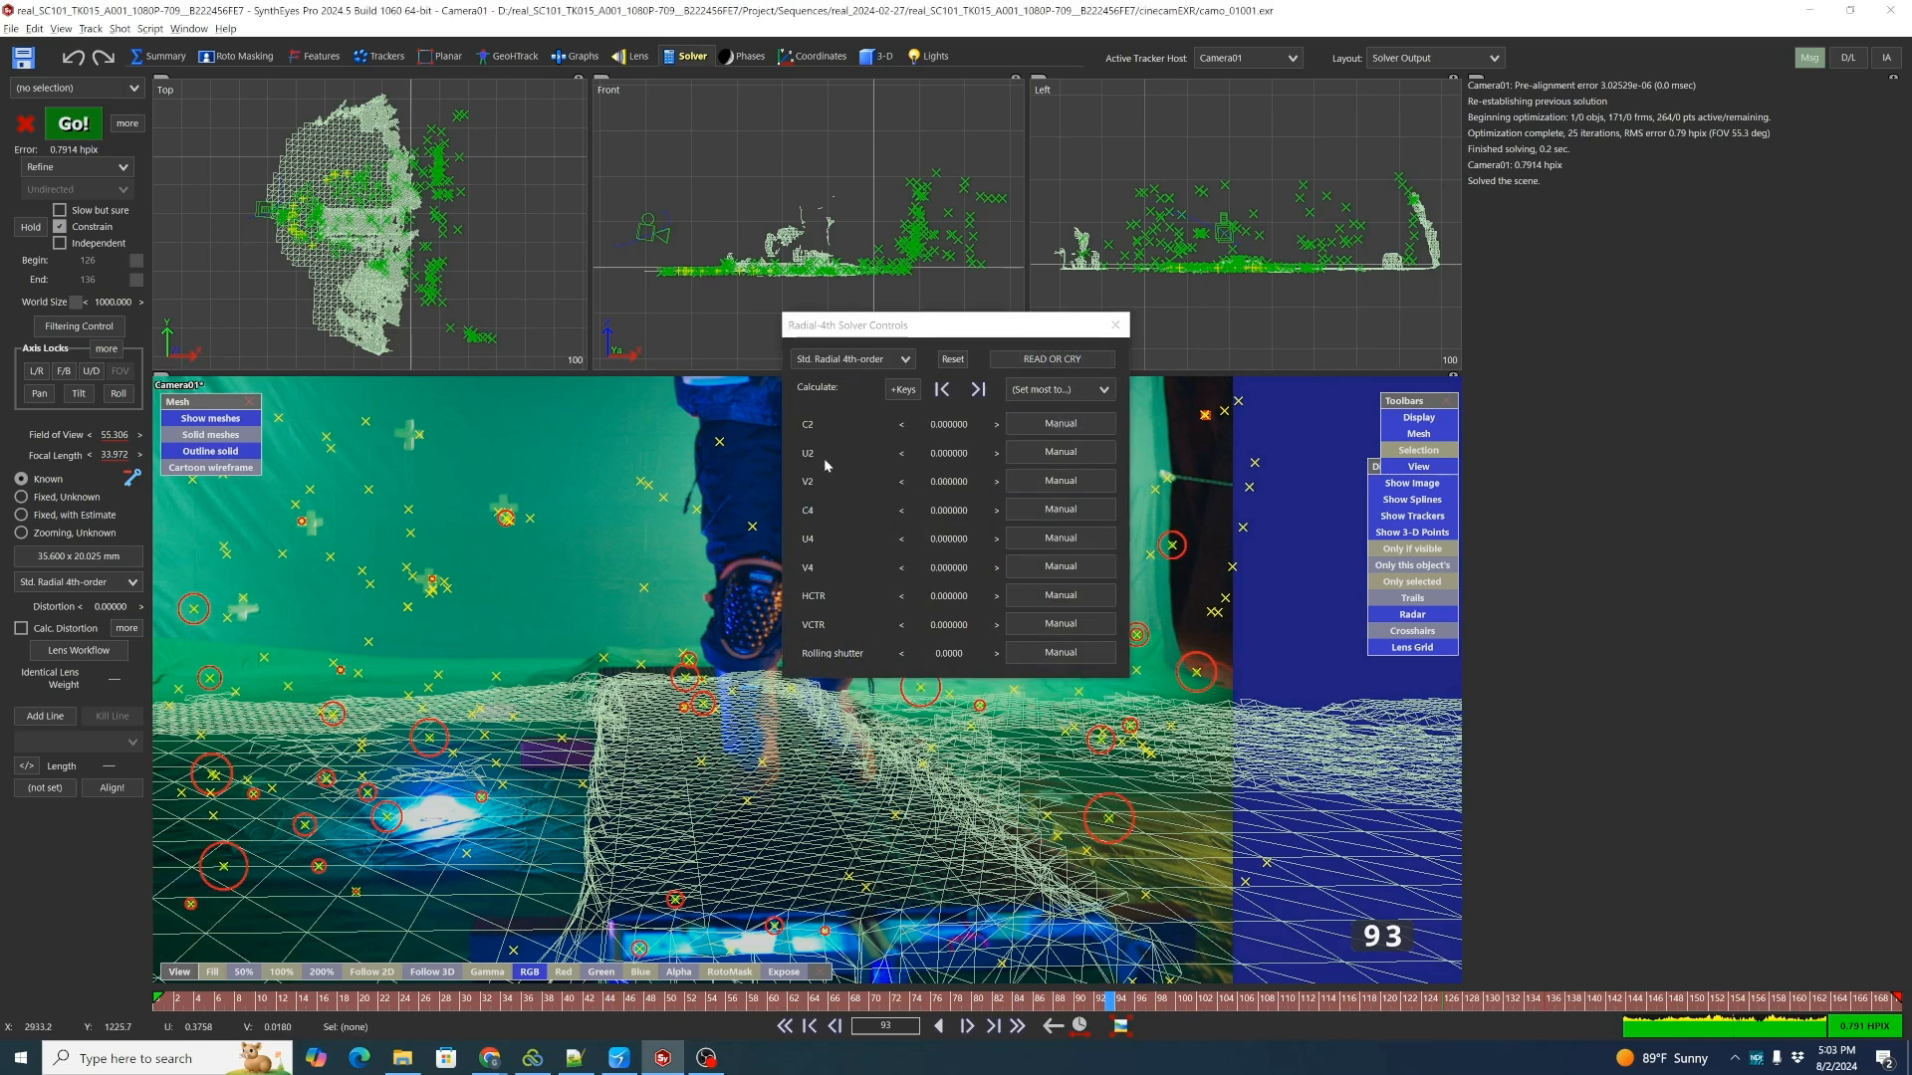
{"action": "left_click", "coordinate": [1026, 435]}
{"action": "left_click", "coordinate": [79, 129]}
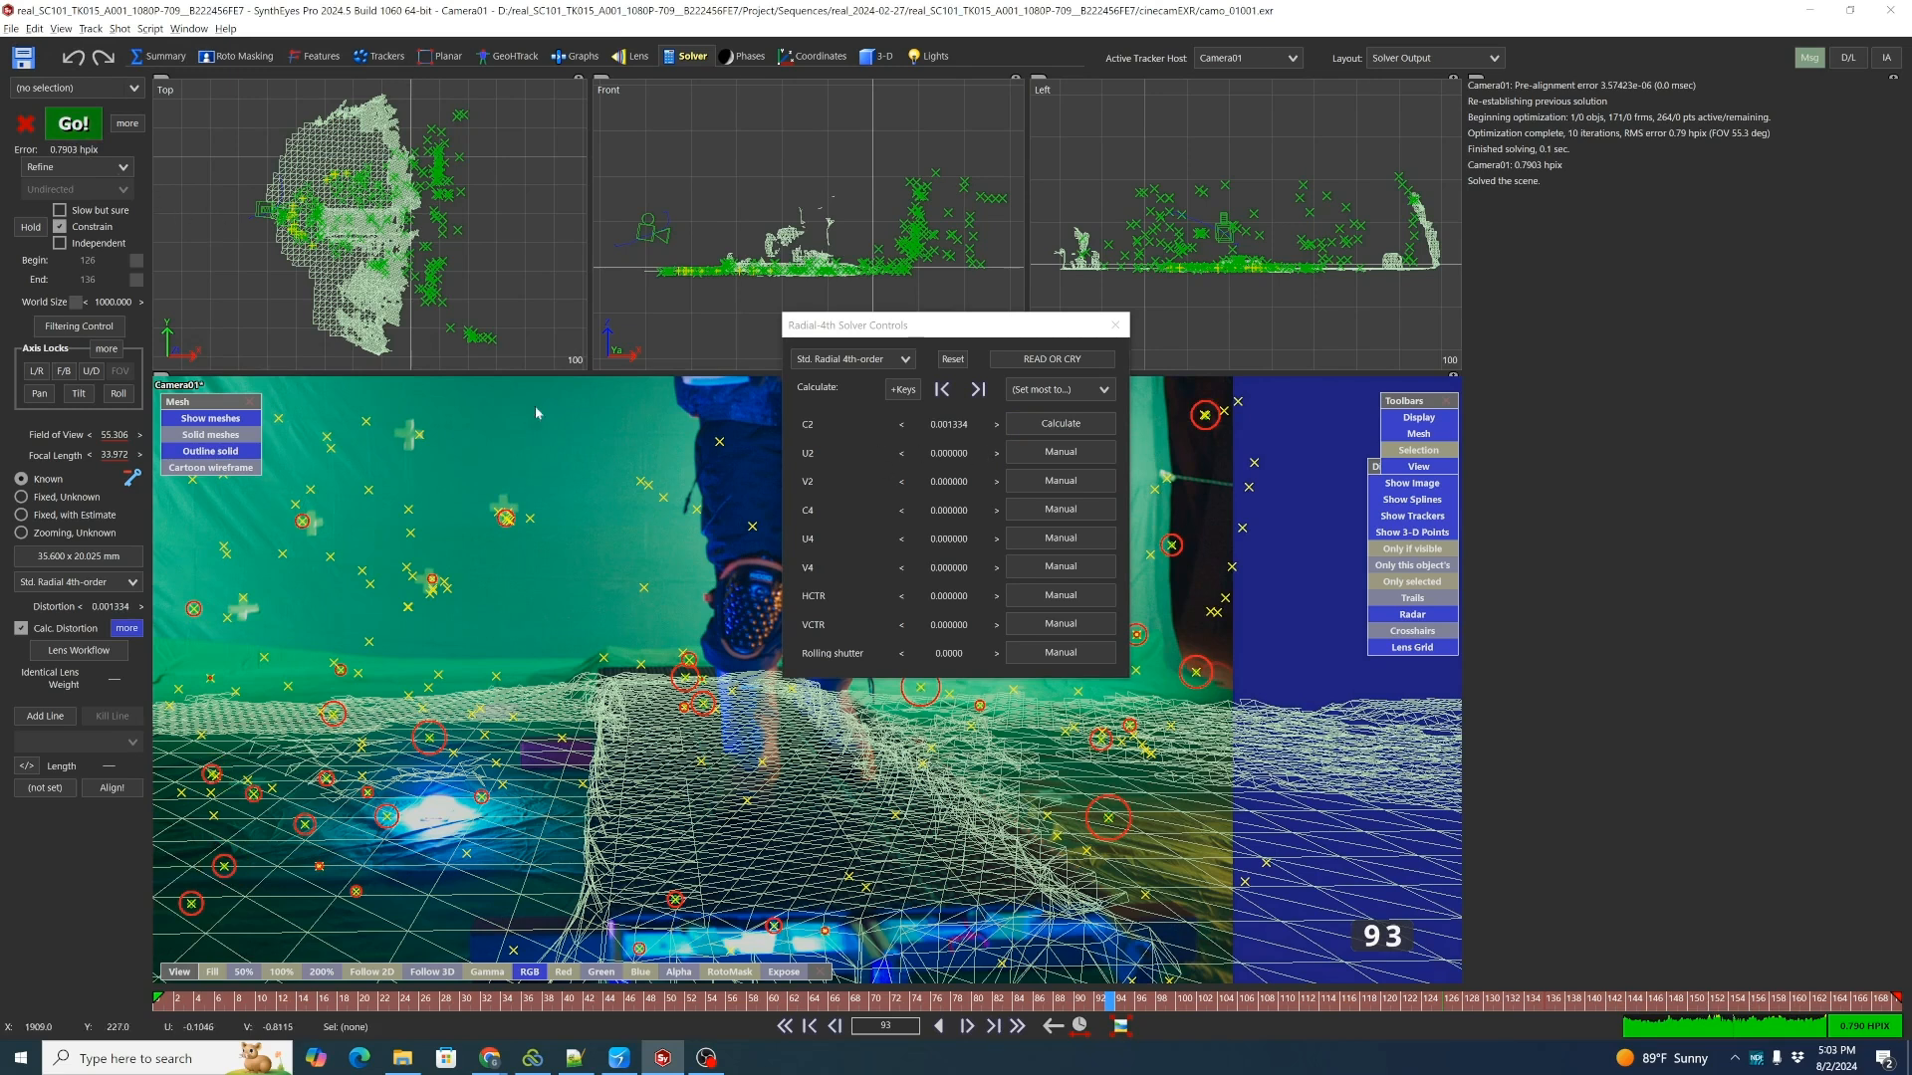
Set the U2 and V2 lens coefficients to Calculate and re-solve the camera.
{"action": "left_click", "coordinate": [1062, 457]}
{"action": "left_click", "coordinate": [1062, 480]}
{"action": "left_click", "coordinate": [74, 124]}
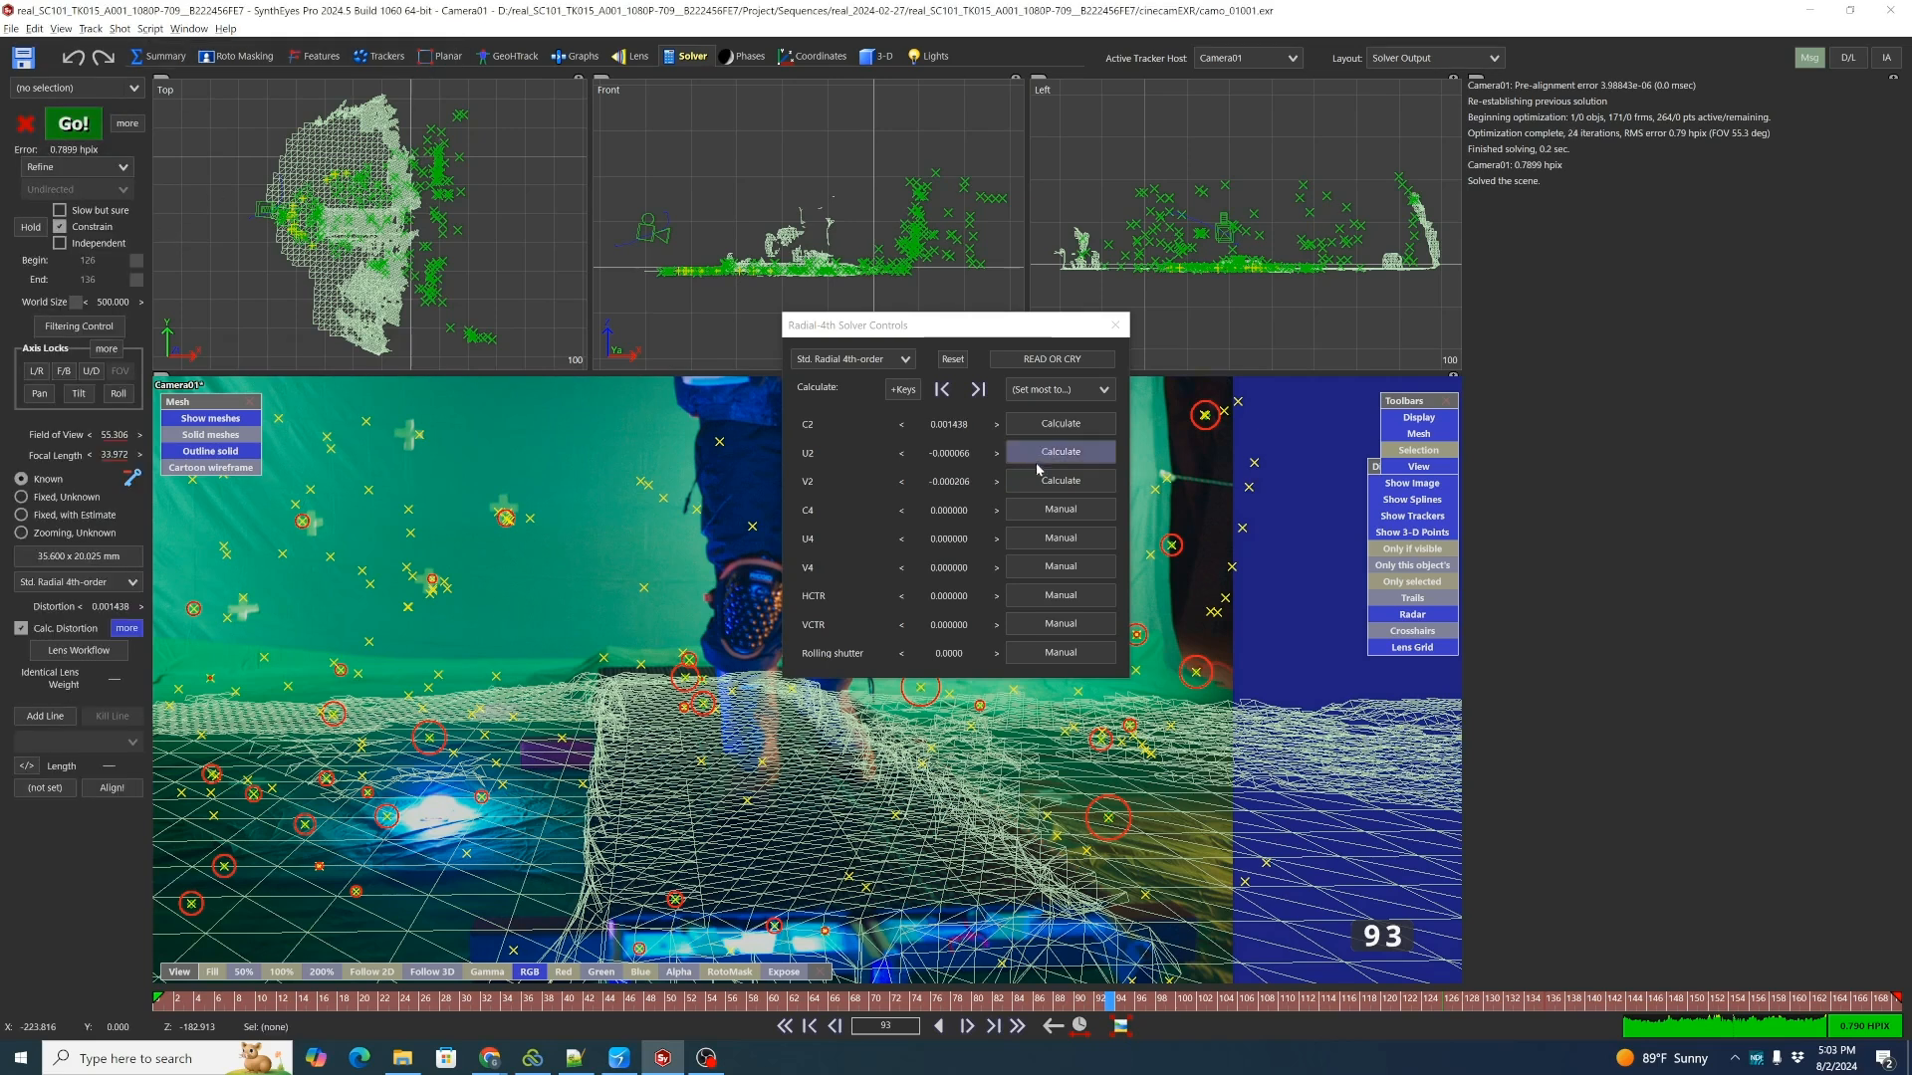
Try a solve with the C4 lens coefficient set to Calculate, and re-solve with C4 returned to Manual at 0.
{"action": "left_click", "coordinate": [1065, 513]}
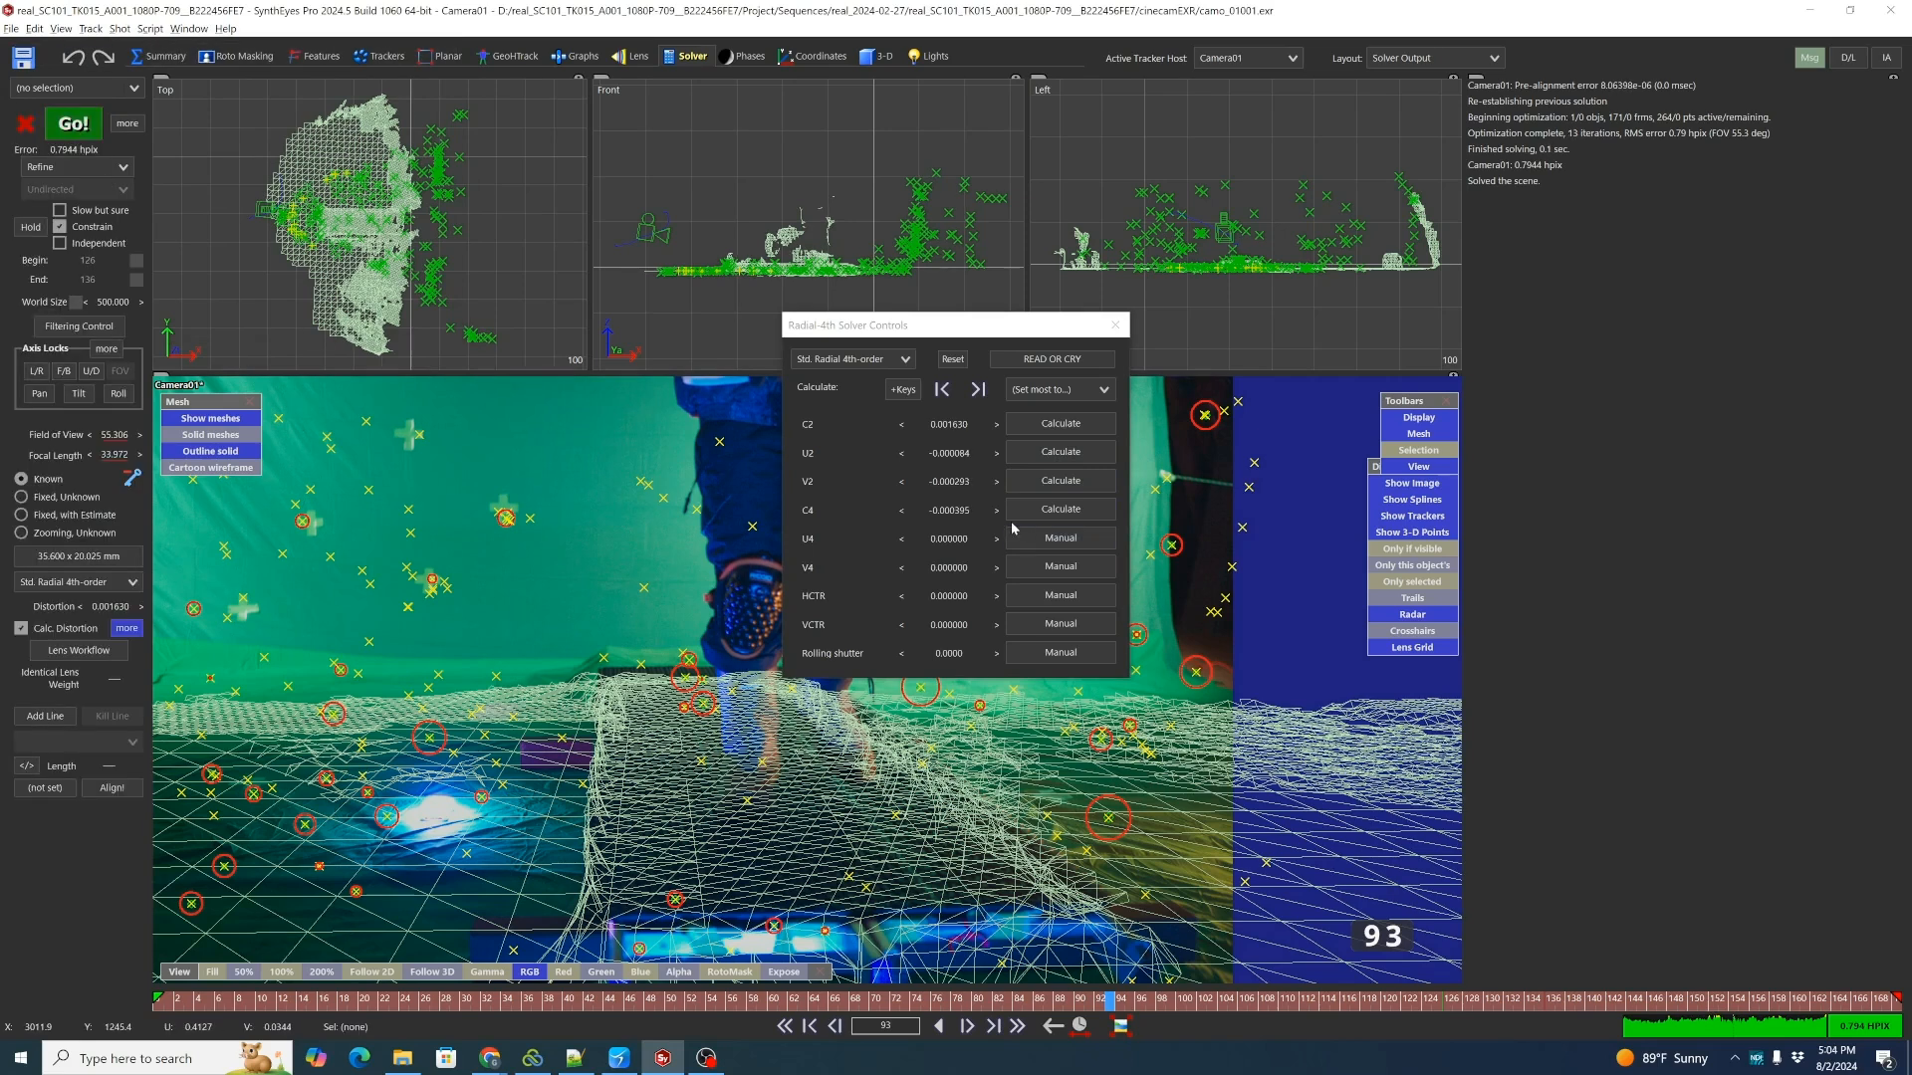
{"action": "left_click", "coordinate": [1057, 509]}
{"action": "left_click", "coordinate": [1041, 511]}
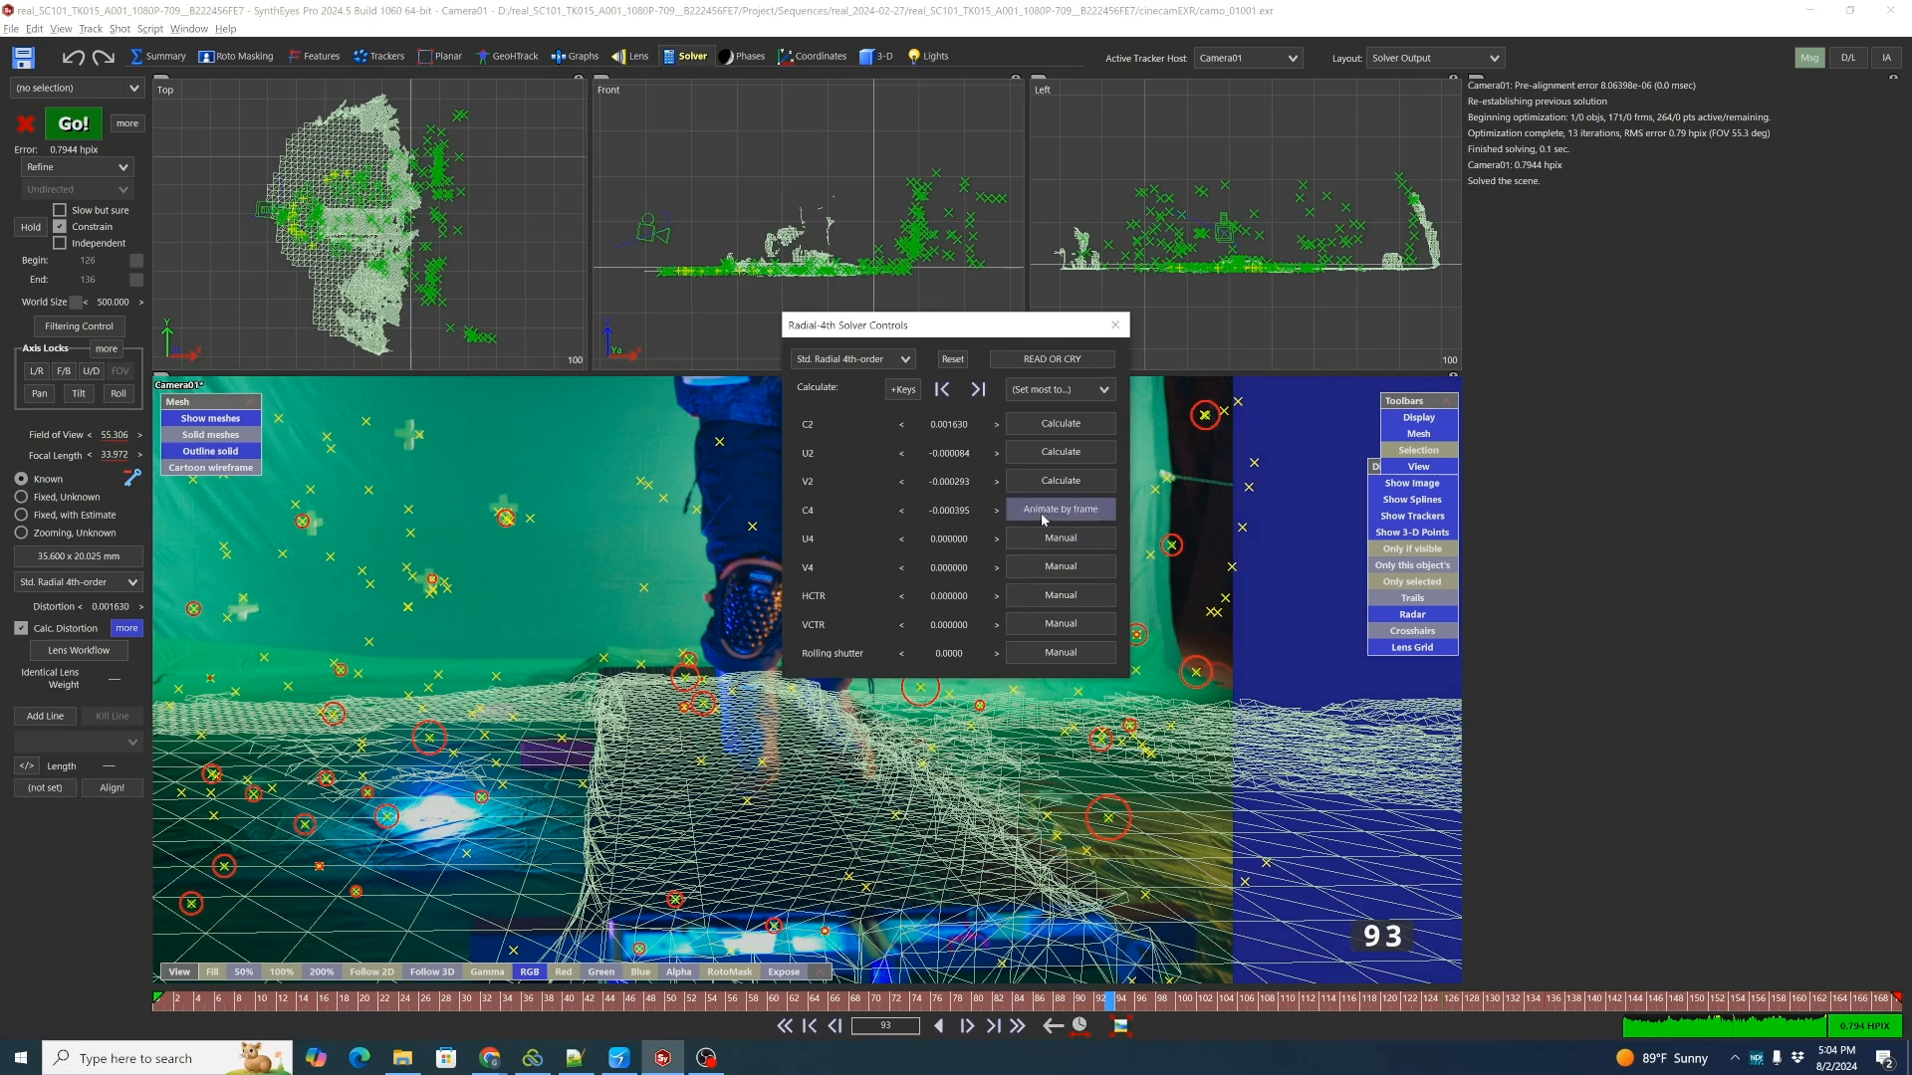
{"action": "left_click", "coordinate": [971, 514]}
{"action": "type", "text": "0"}
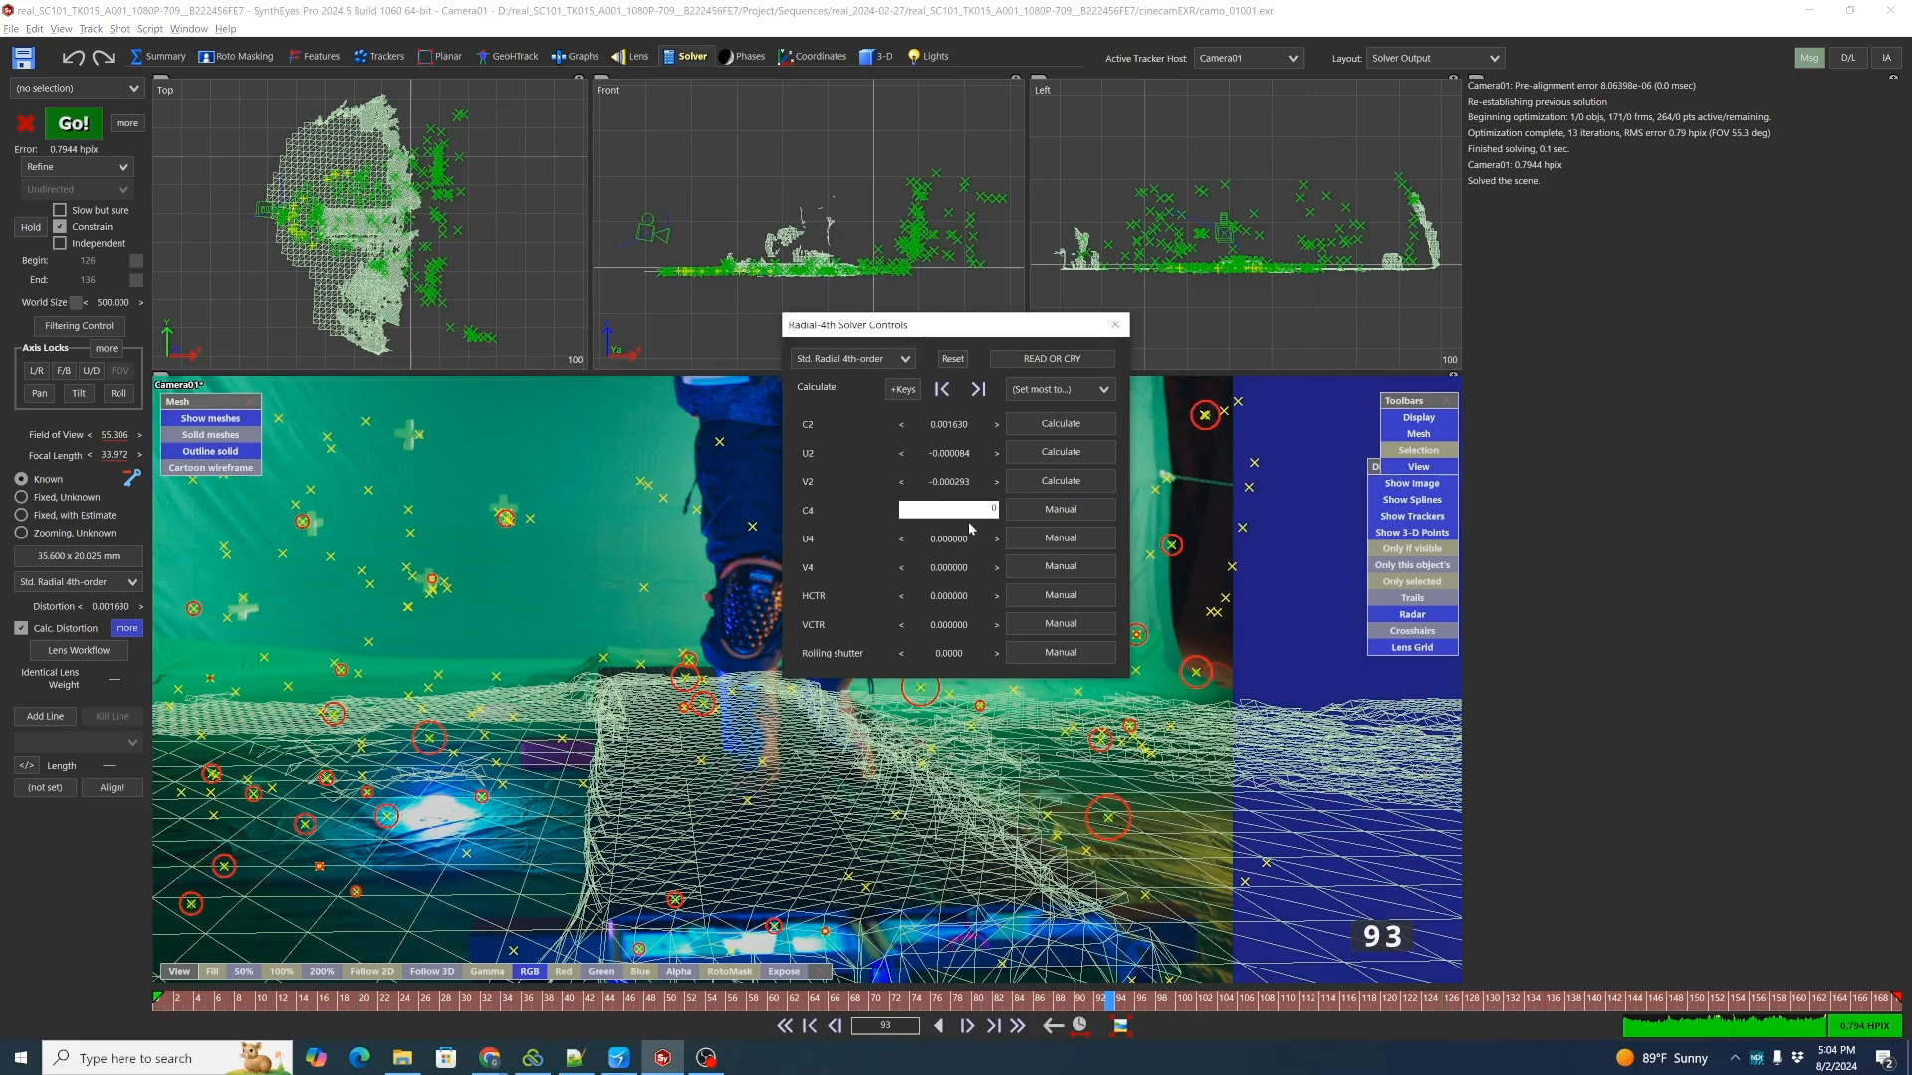
{"action": "key", "text": "Return"}
{"action": "left_click", "coordinate": [72, 123]}
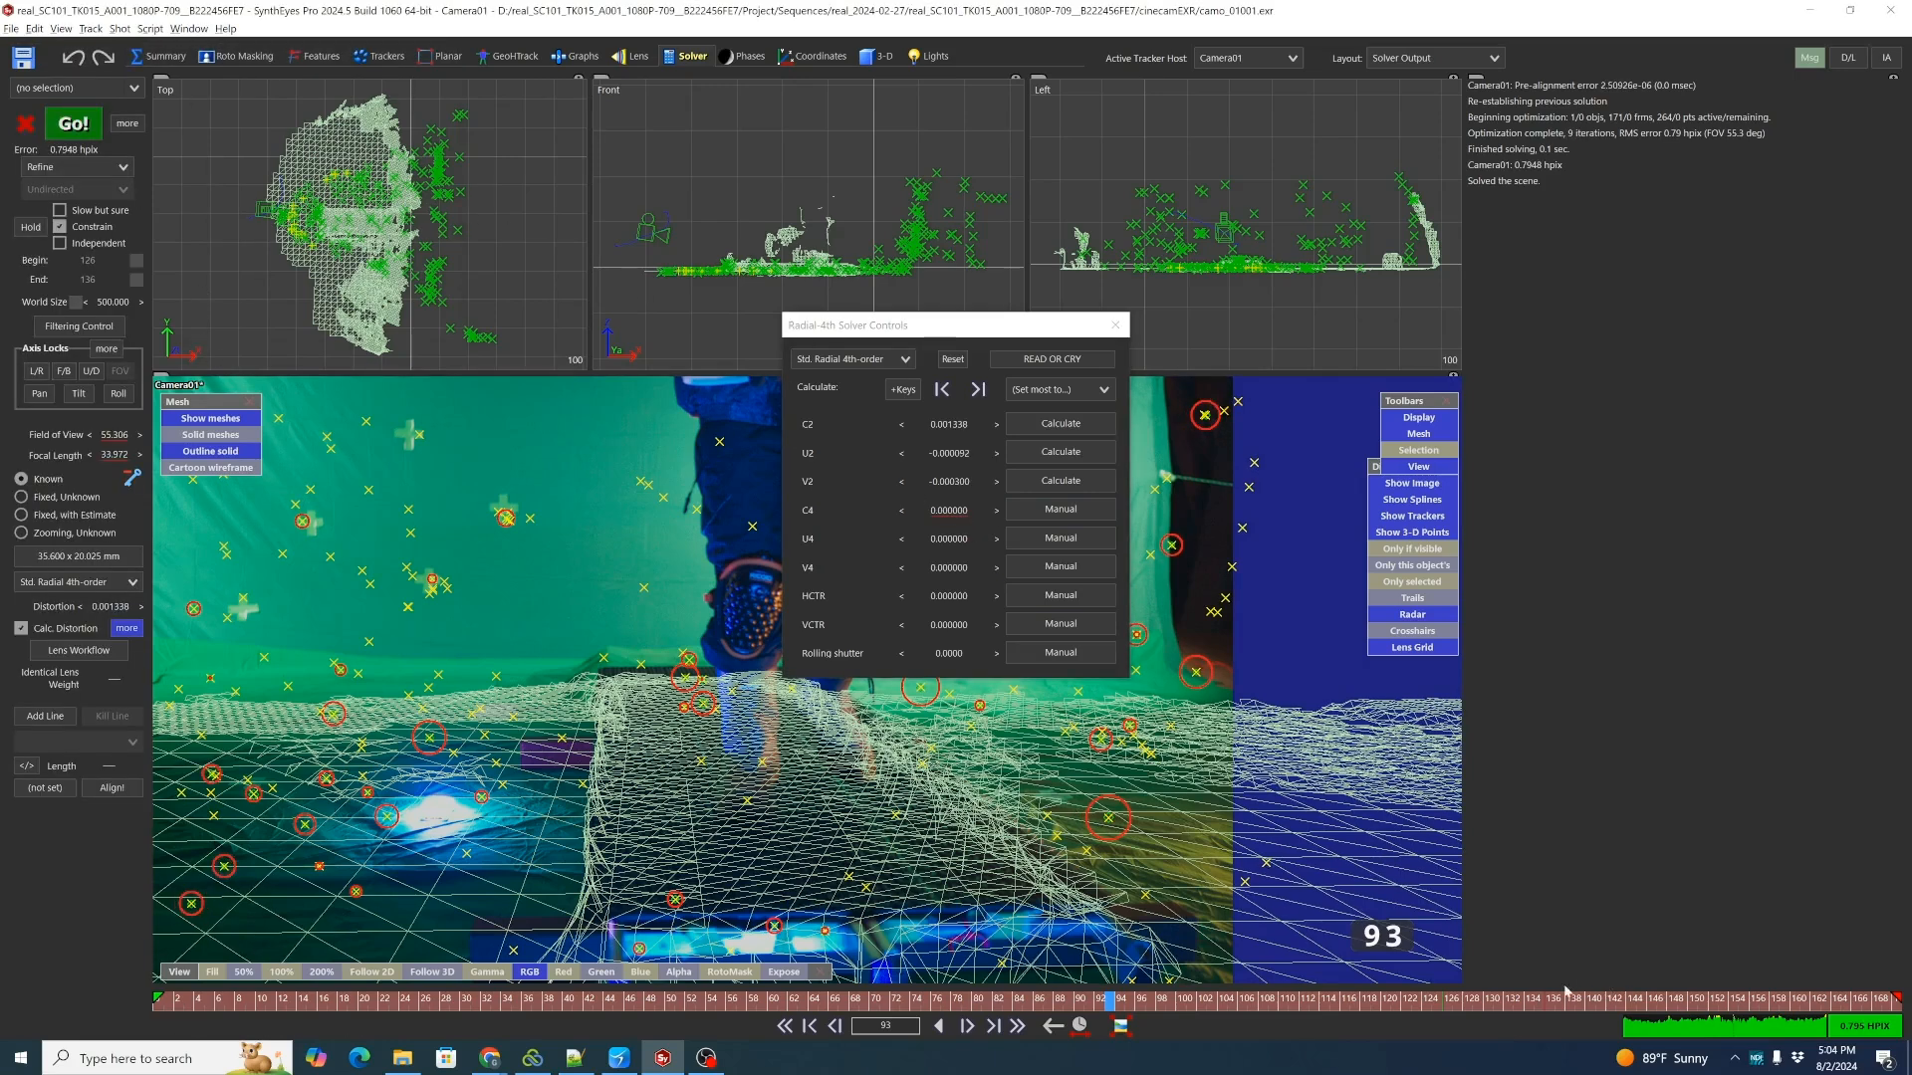
{"action": "left_click", "coordinate": [1117, 325]}
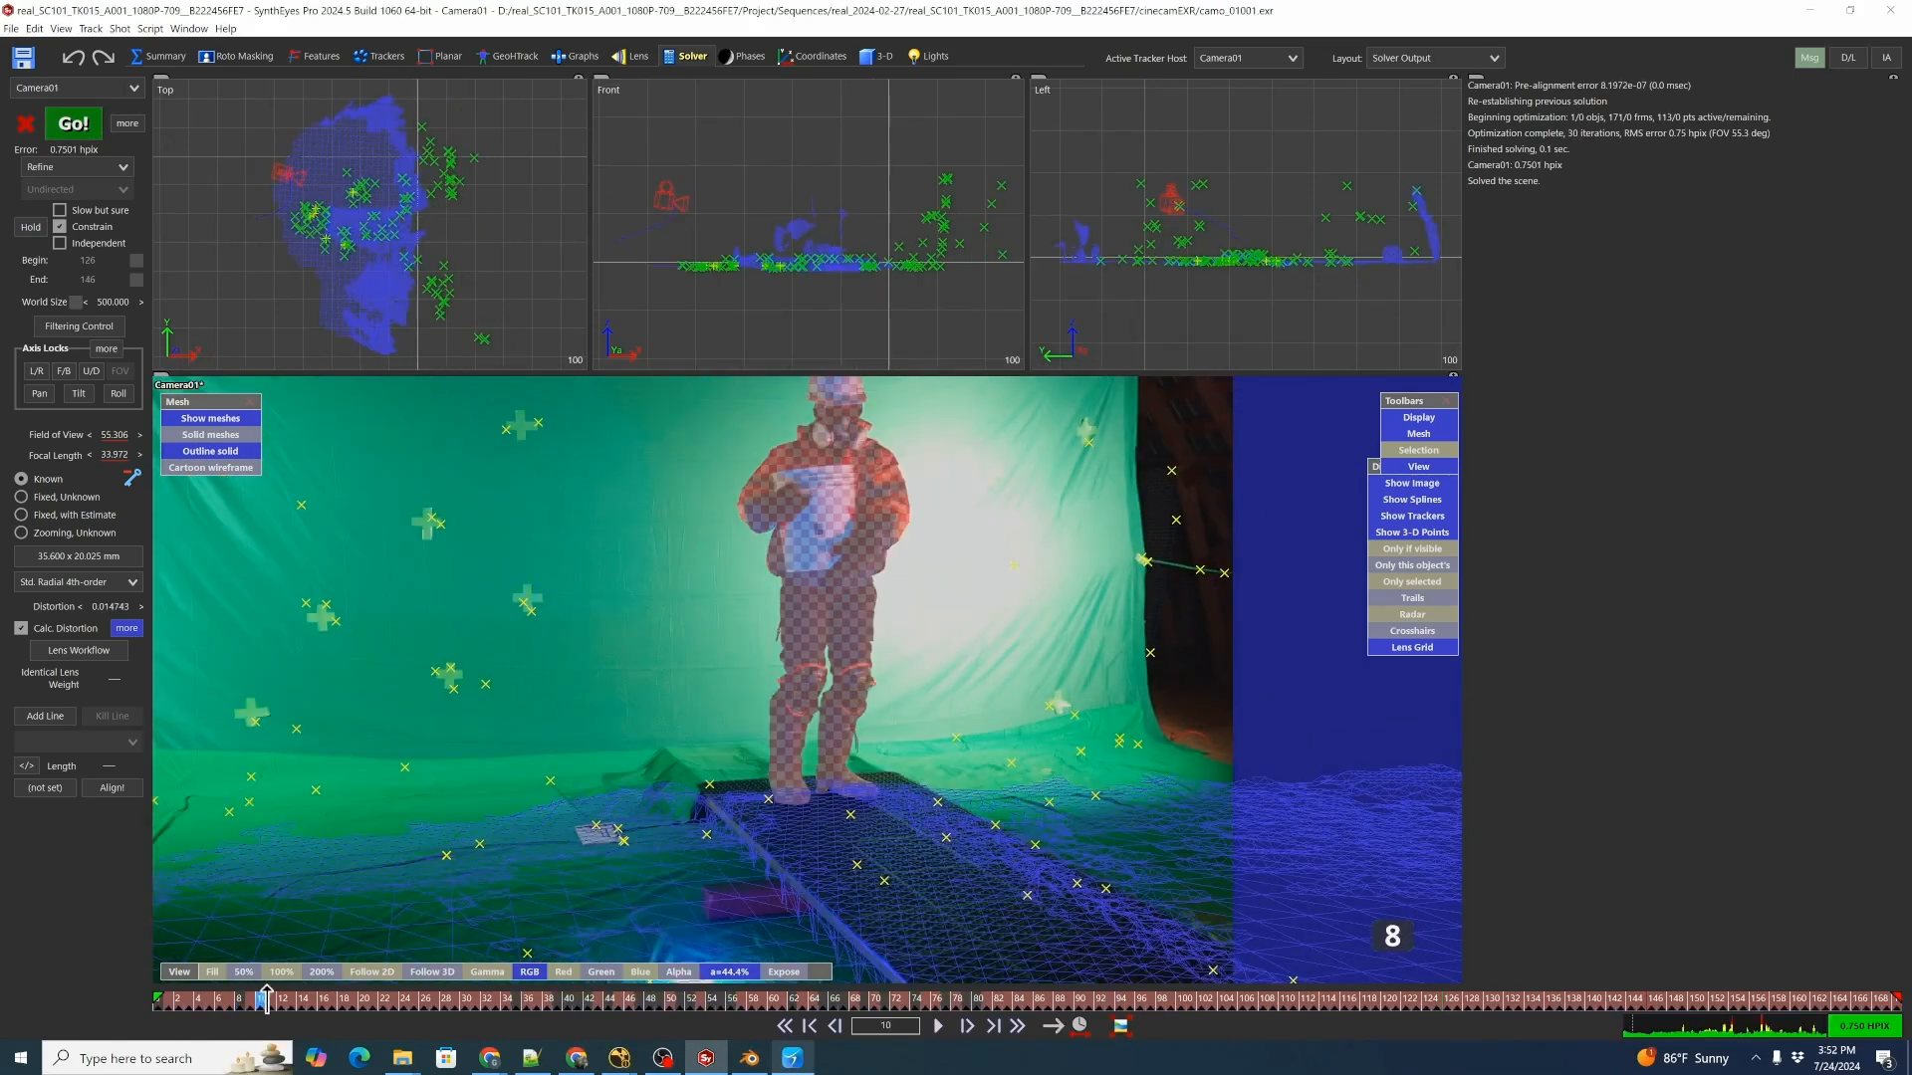
Scrub through the shot and select eight trackers on the black walkway.
{"action": "left_click_drag", "start_coordinate": [267, 999], "coordinate": [776, 804]}
{"action": "scroll", "coordinate": [761, 836], "scroll_direction": "down", "scroll_amount": 2}
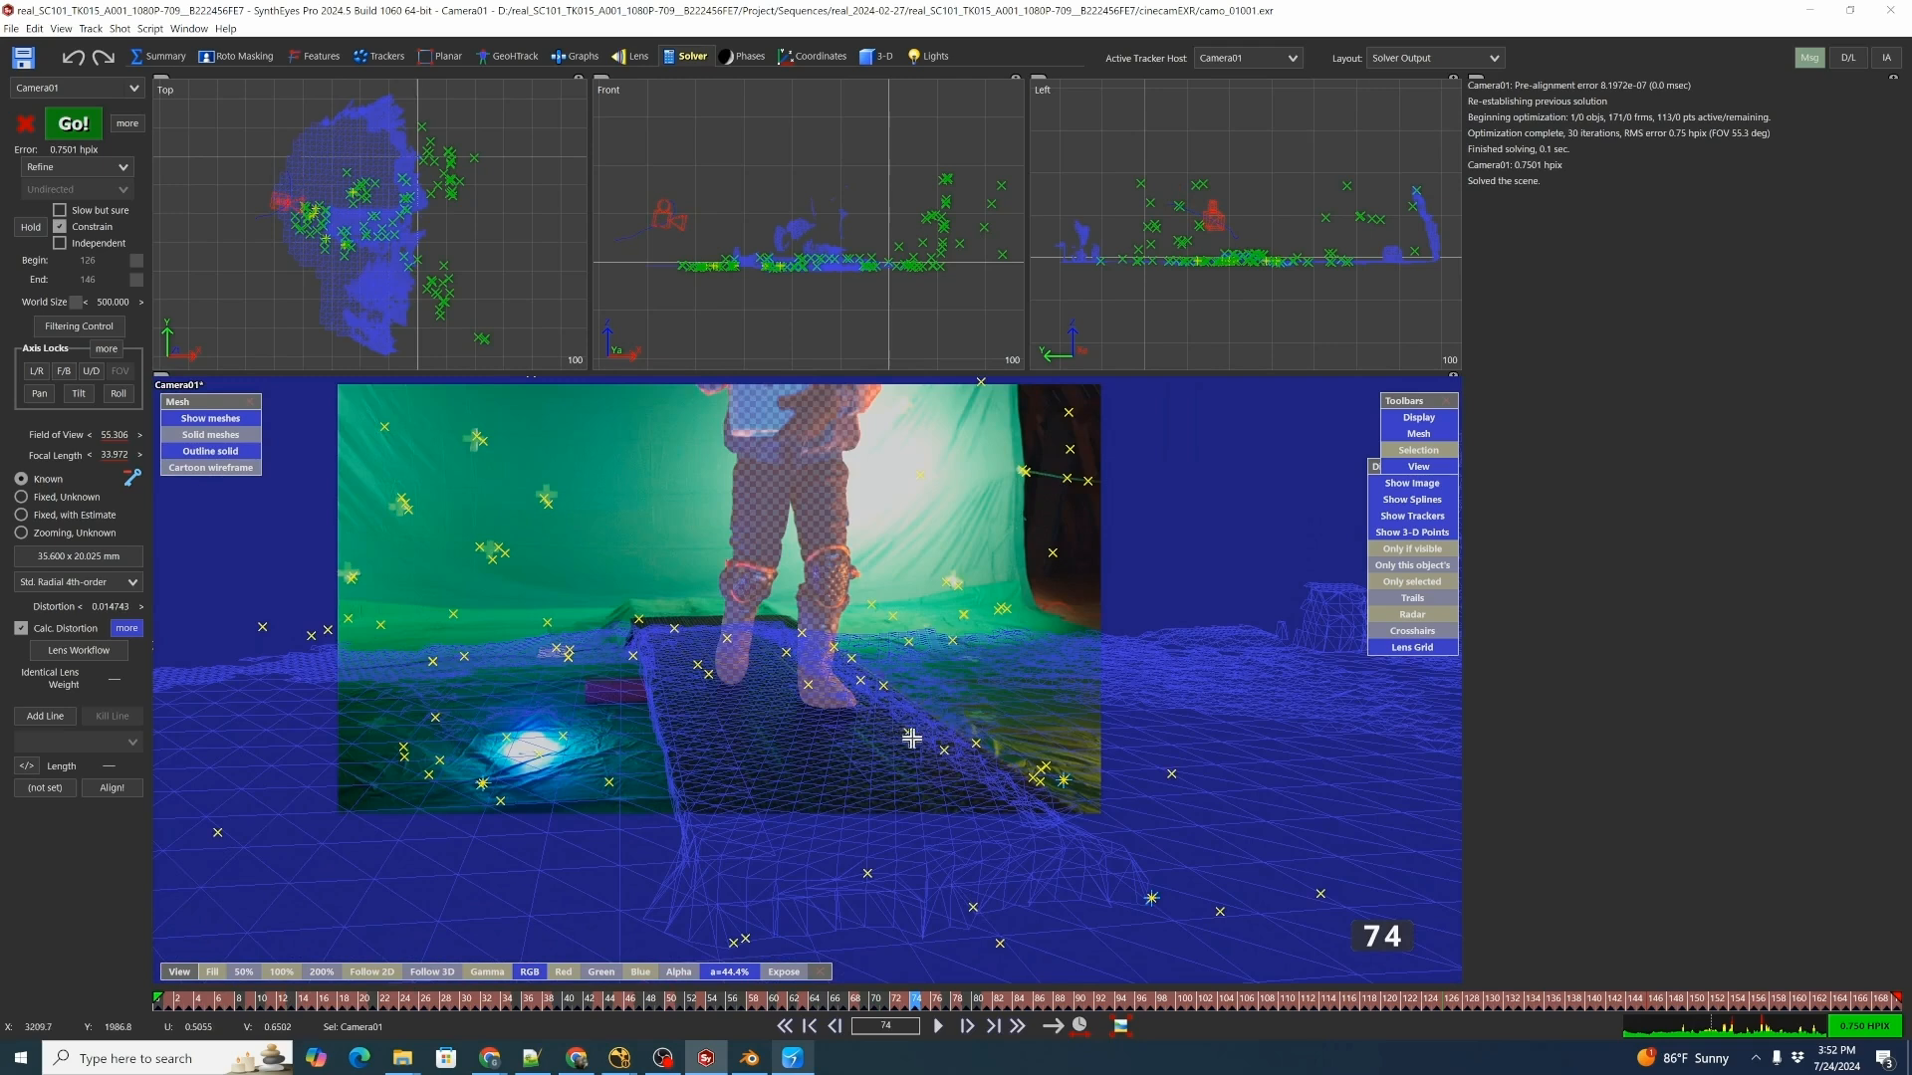
{"action": "scroll", "coordinate": [873, 641], "scroll_direction": "up", "scroll_amount": 3}
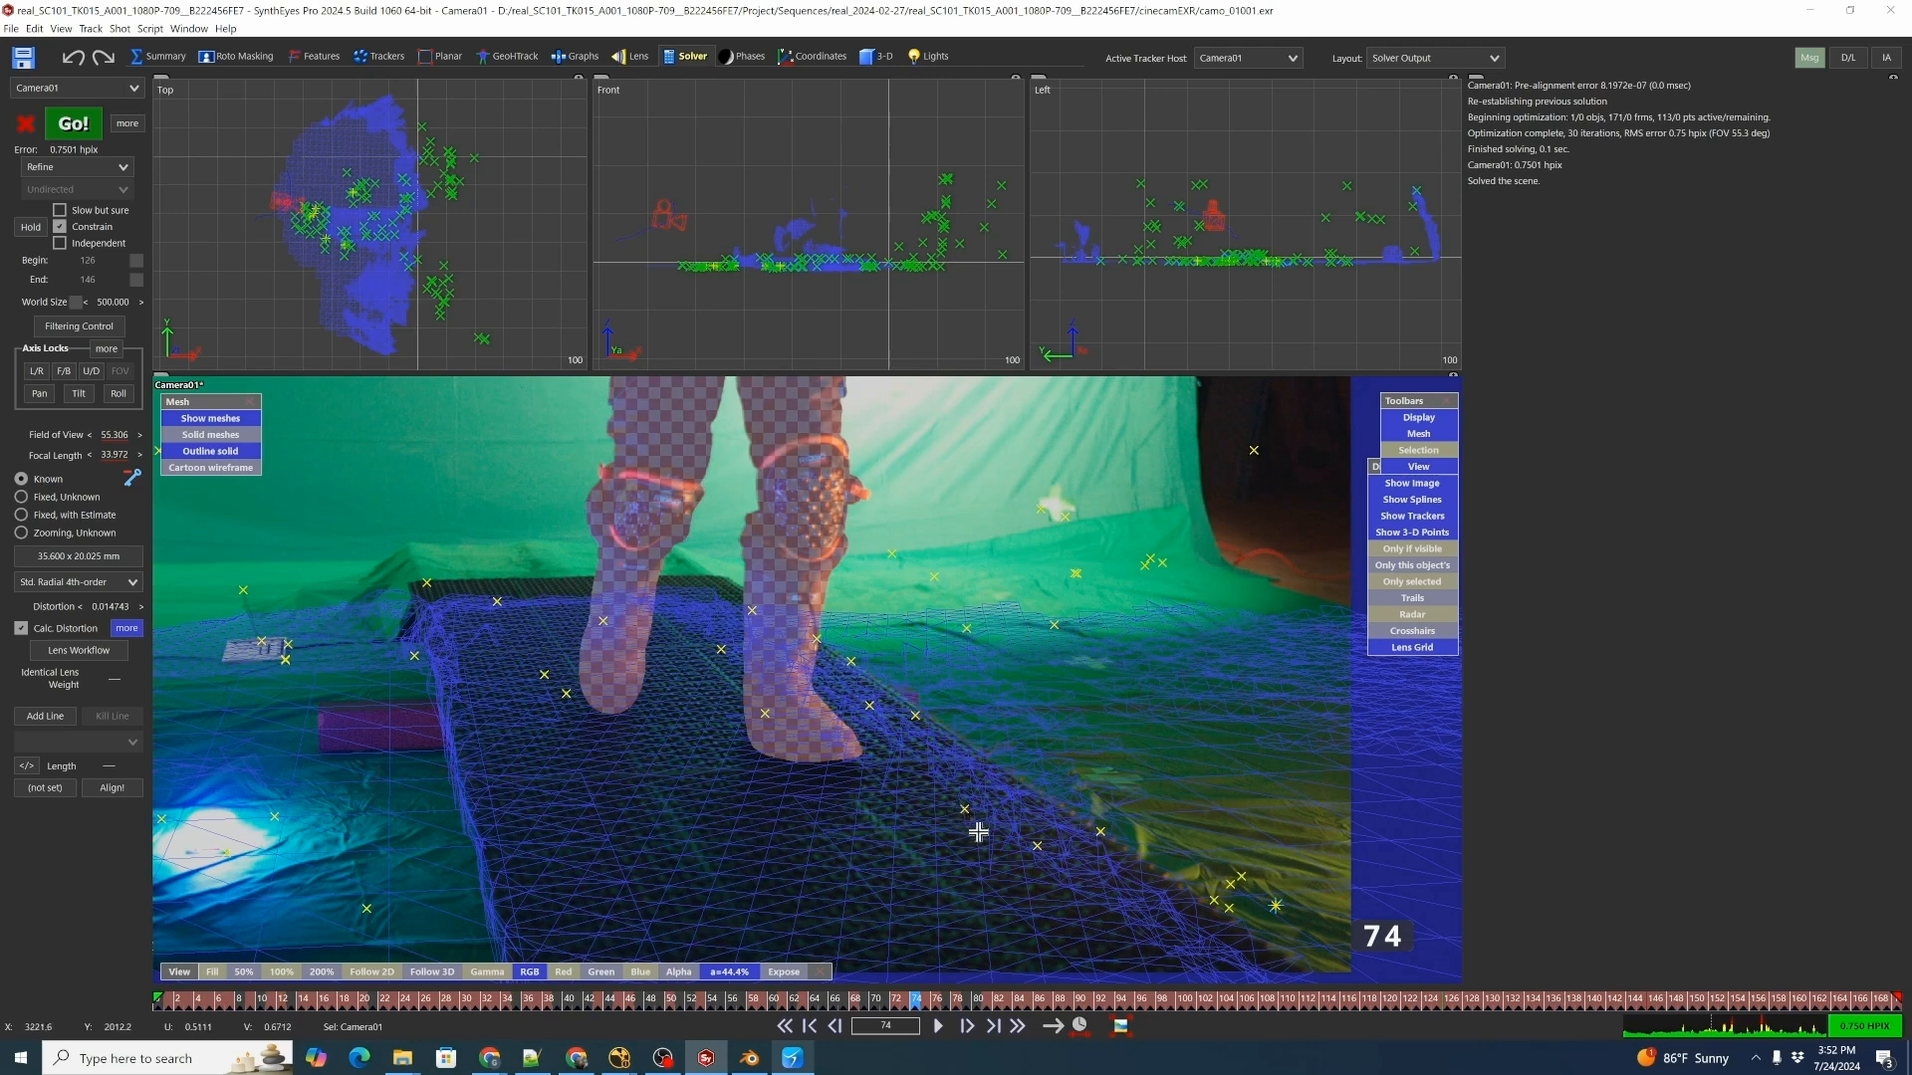
{"action": "left_click", "coordinate": [1036, 845]}
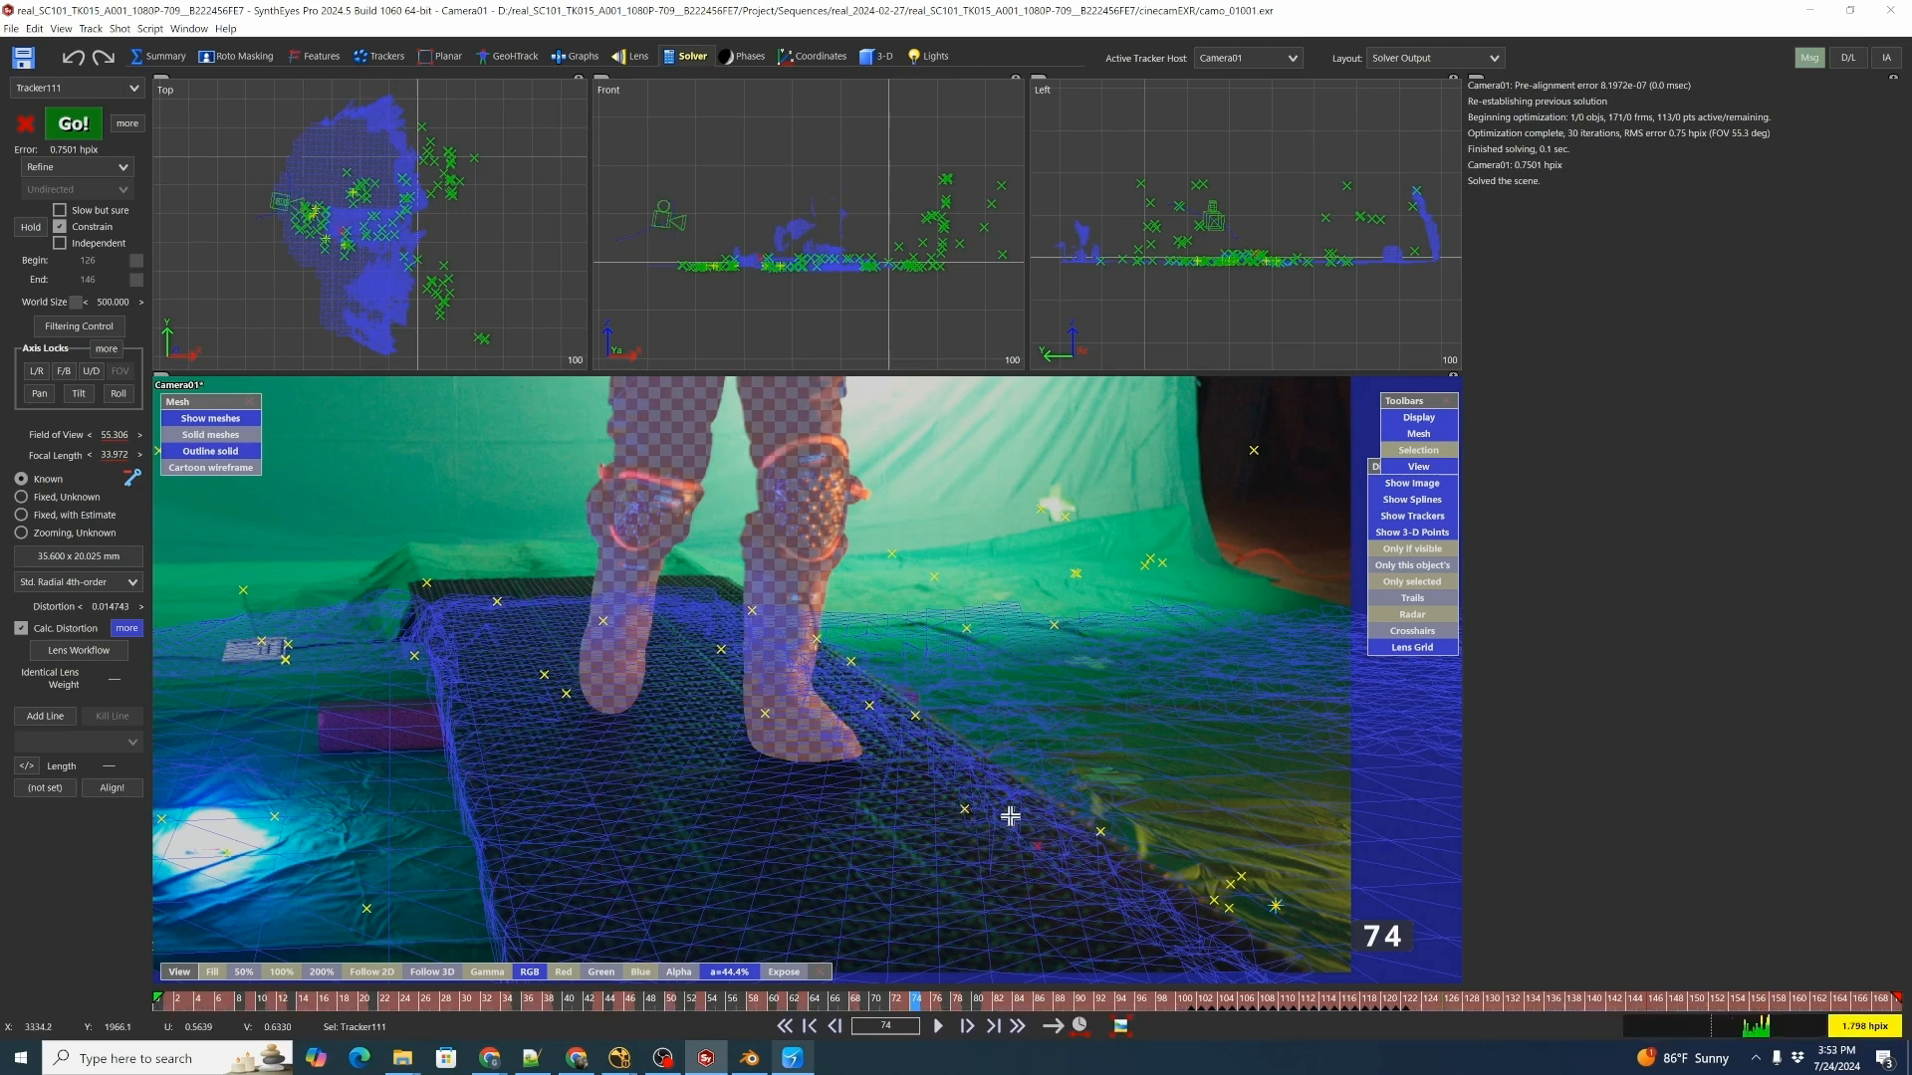
{"action": "left_click", "coordinate": [965, 806], "text": "ctrl"}
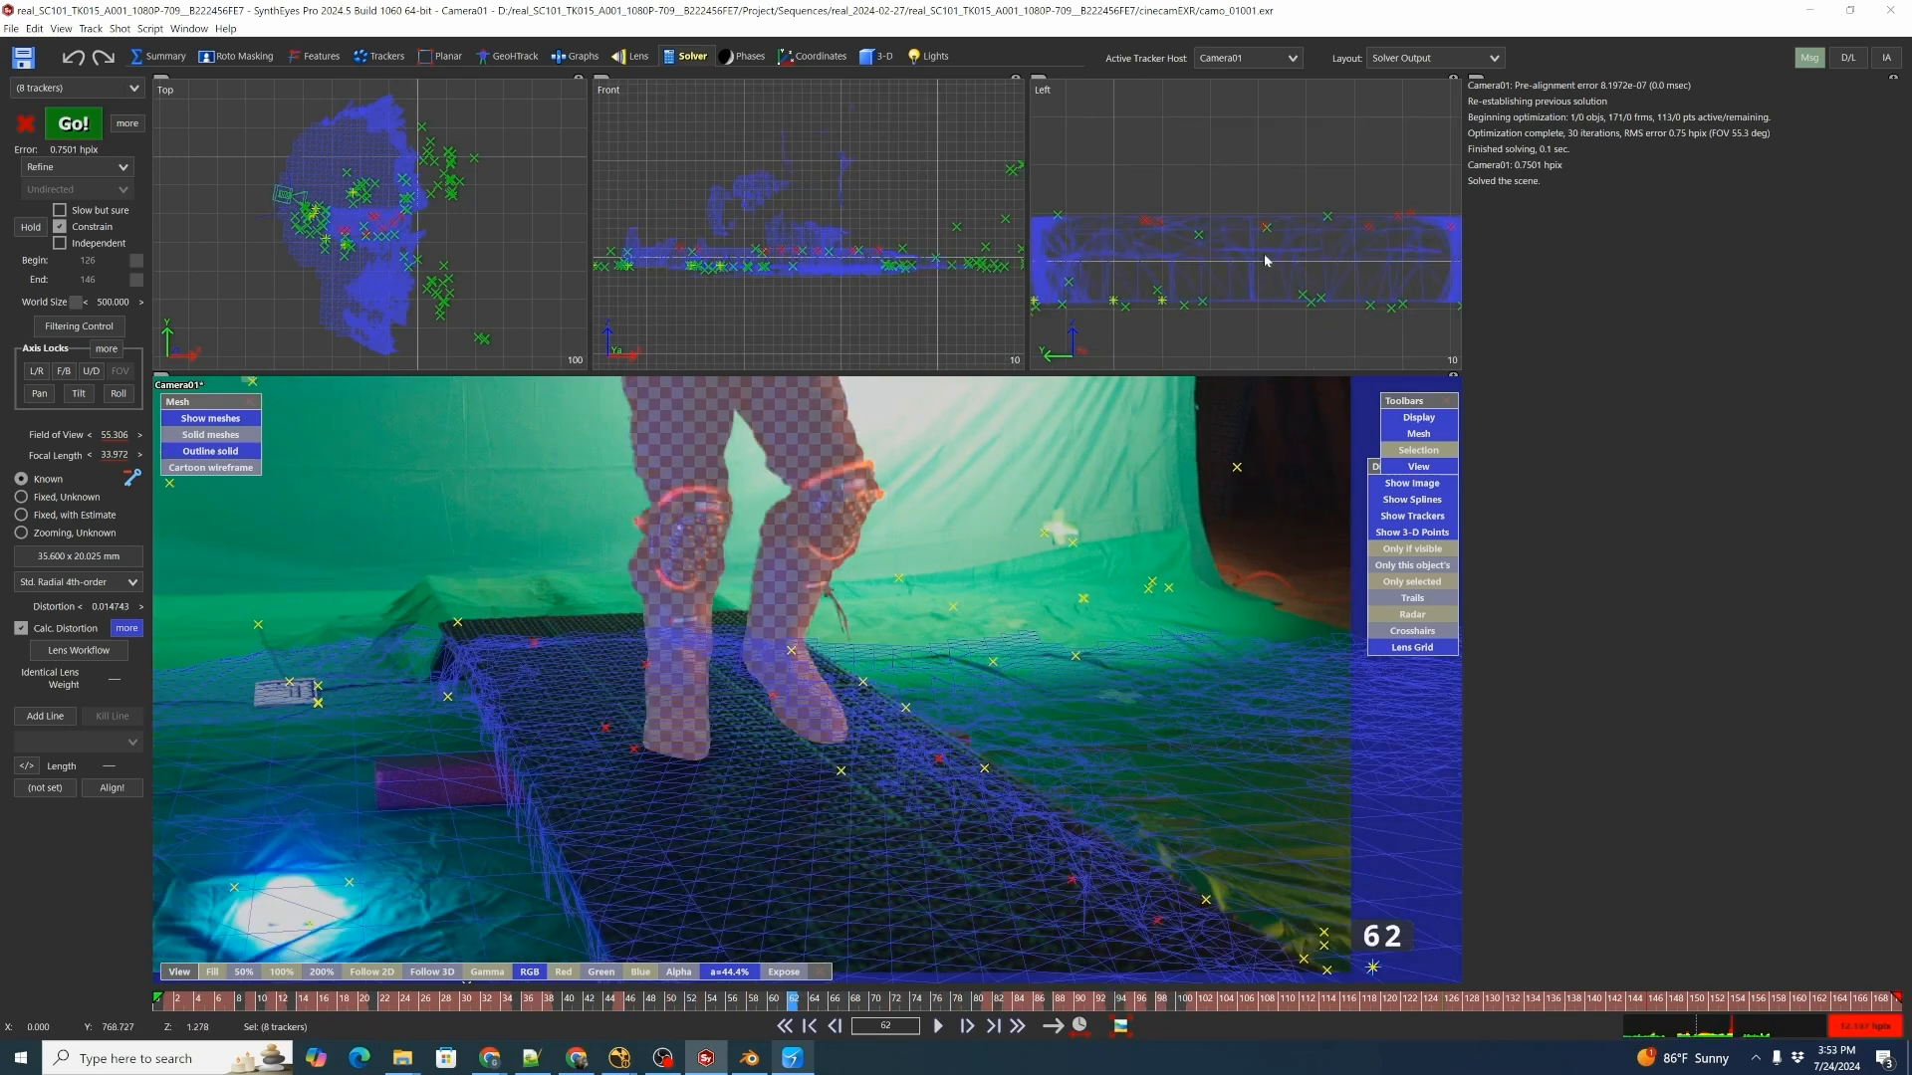
Place size 5 chisel meshes on the selected walkway trackers with the Duplicate Mesh onto Trackers script.
{"action": "scroll", "coordinate": [1191, 225], "scroll_direction": "up", "scroll_amount": 3}
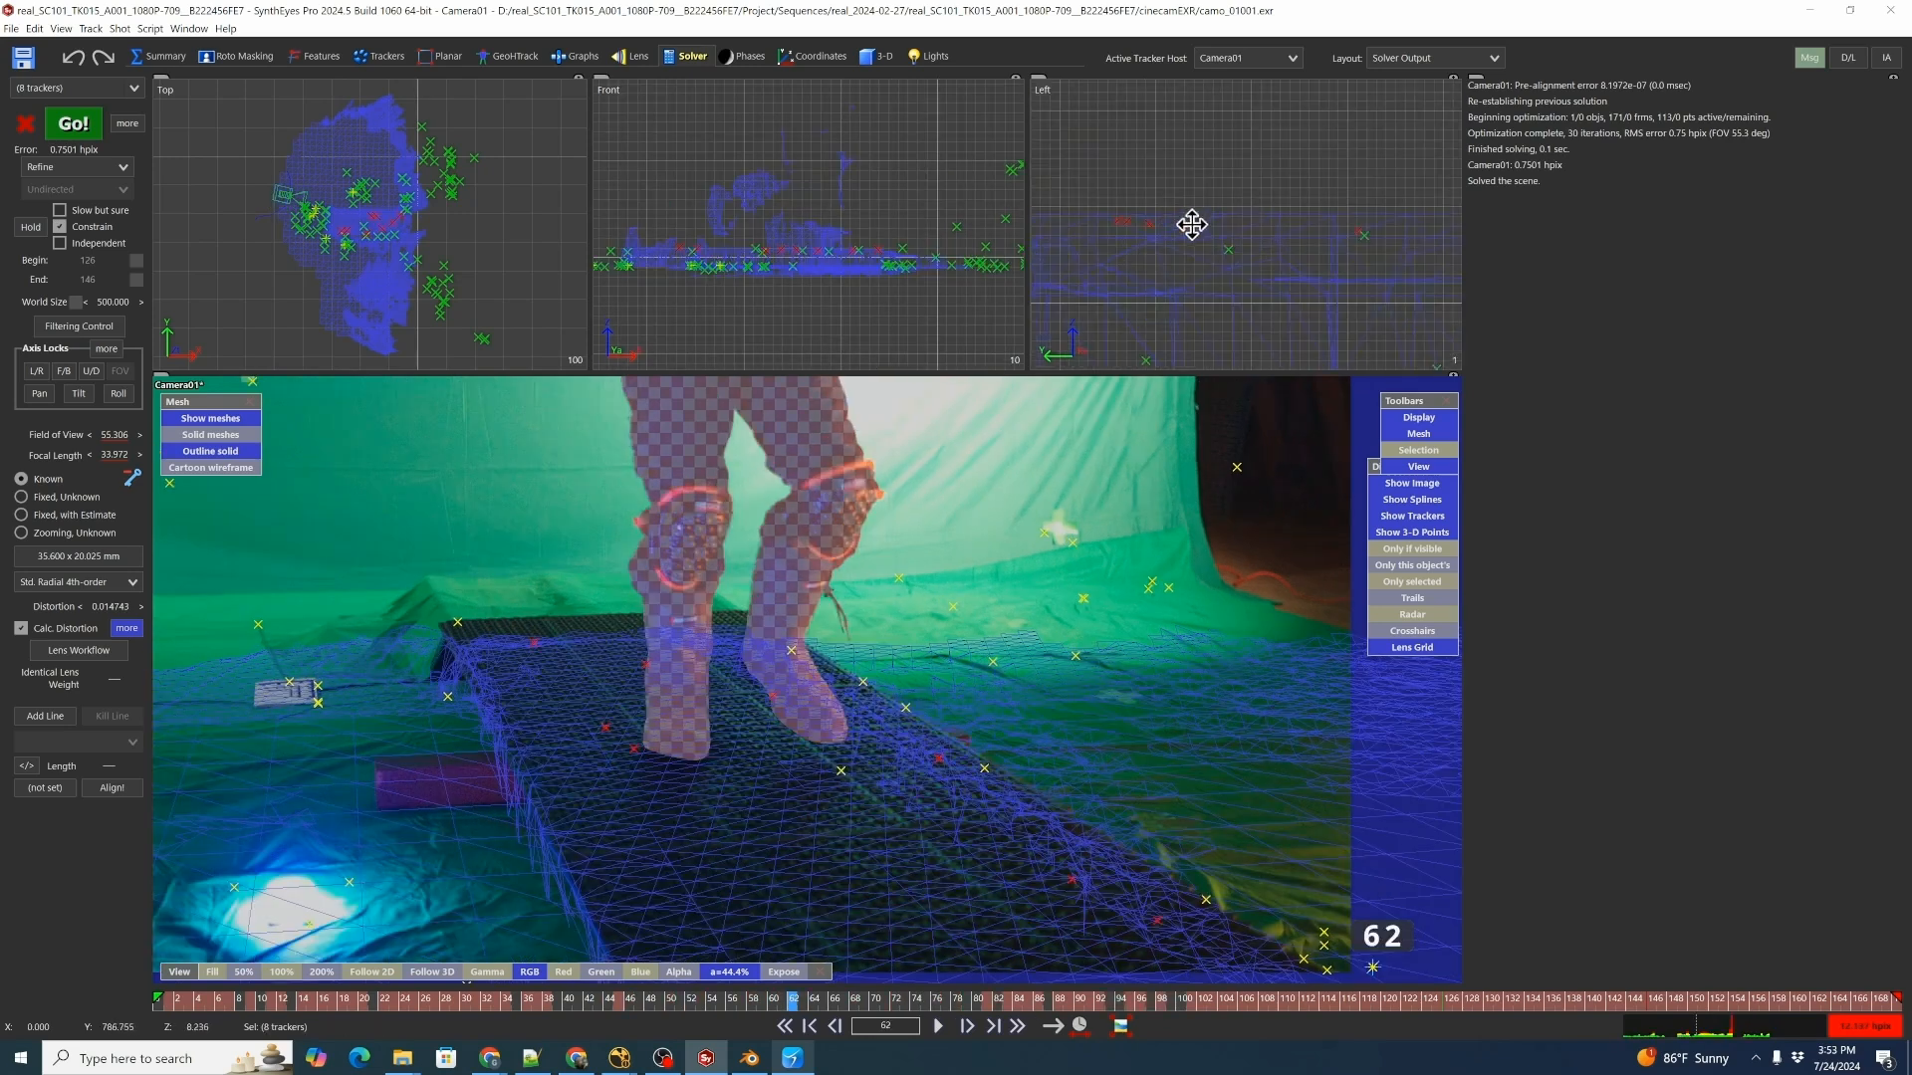
{"action": "scroll", "coordinate": [1243, 259], "scroll_direction": "down", "scroll_amount": 3}
{"action": "scroll", "coordinate": [1192, 261], "scroll_direction": "up", "scroll_amount": 4}
{"action": "scroll", "coordinate": [901, 258], "scroll_direction": "down", "scroll_amount": 3}
{"action": "scroll", "coordinate": [874, 261], "scroll_direction": "up", "scroll_amount": 4}
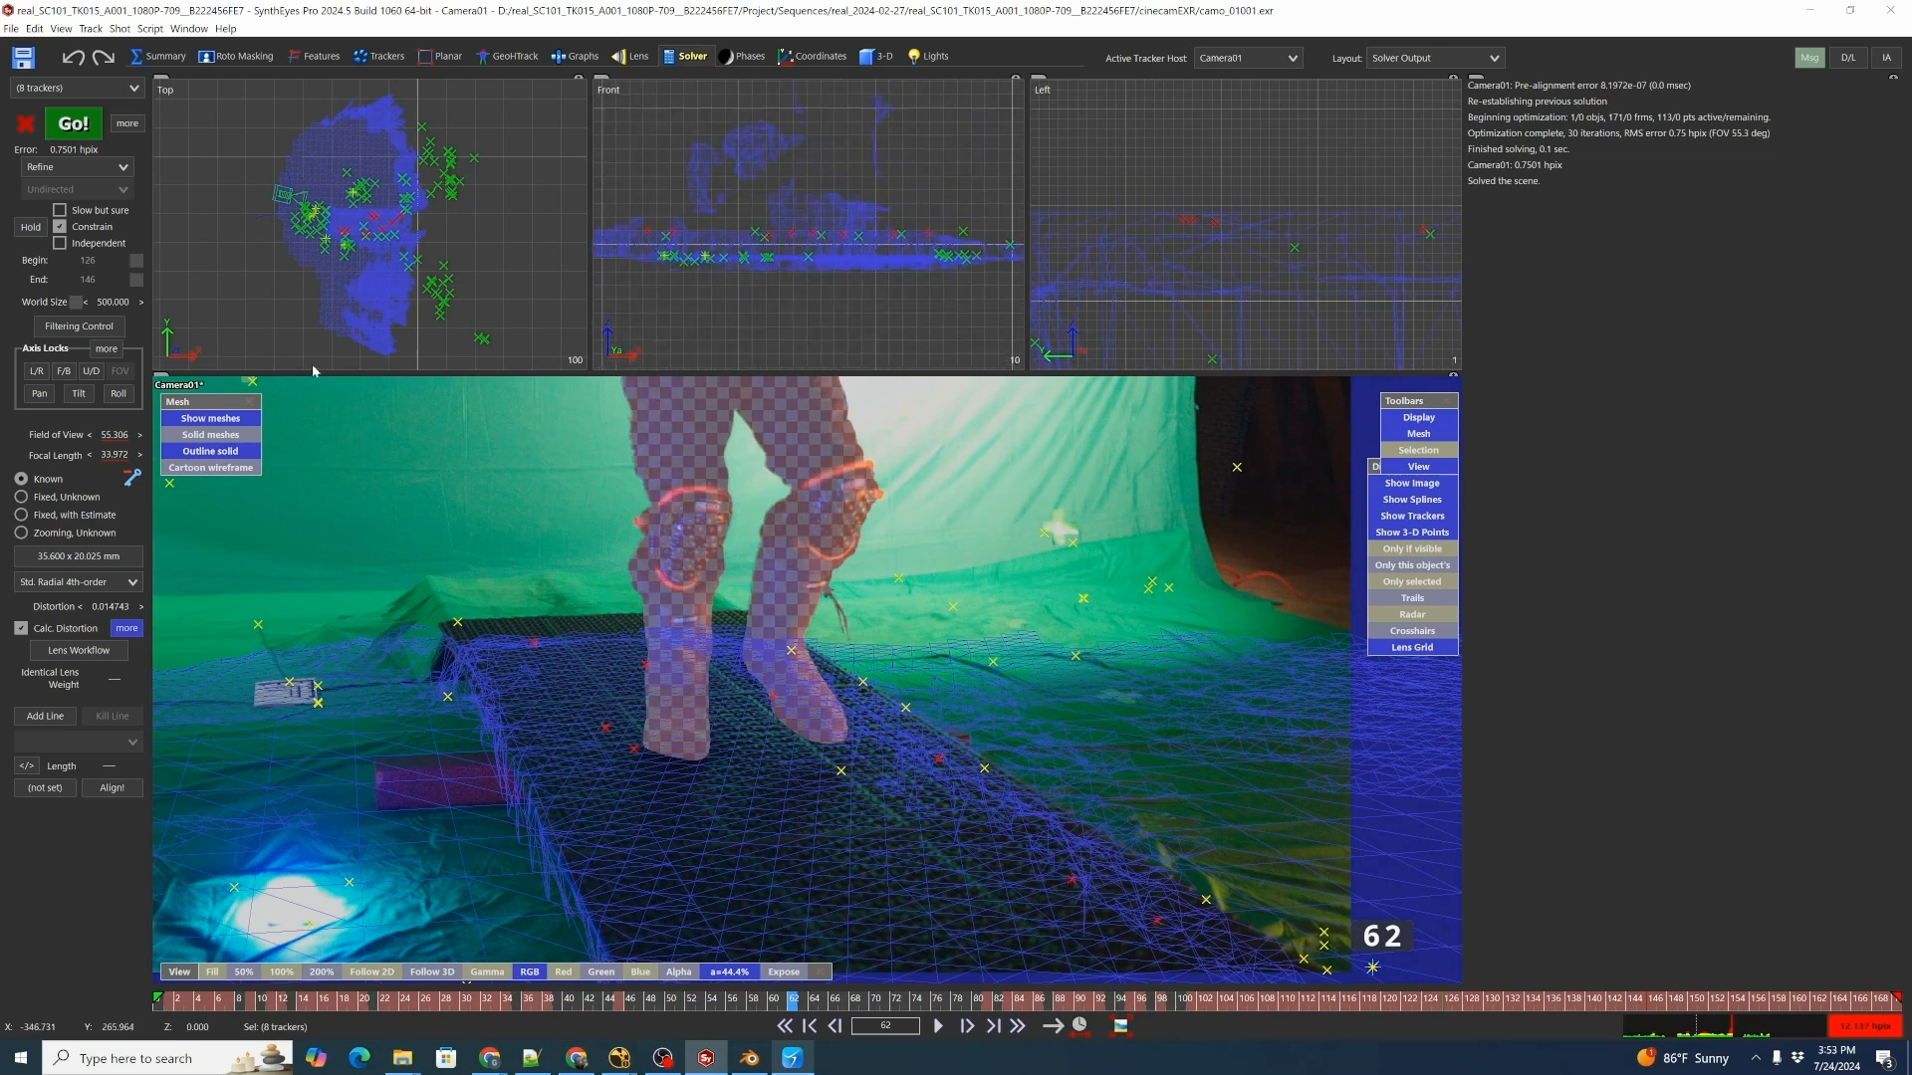
{"action": "left_click", "coordinate": [150, 28]}
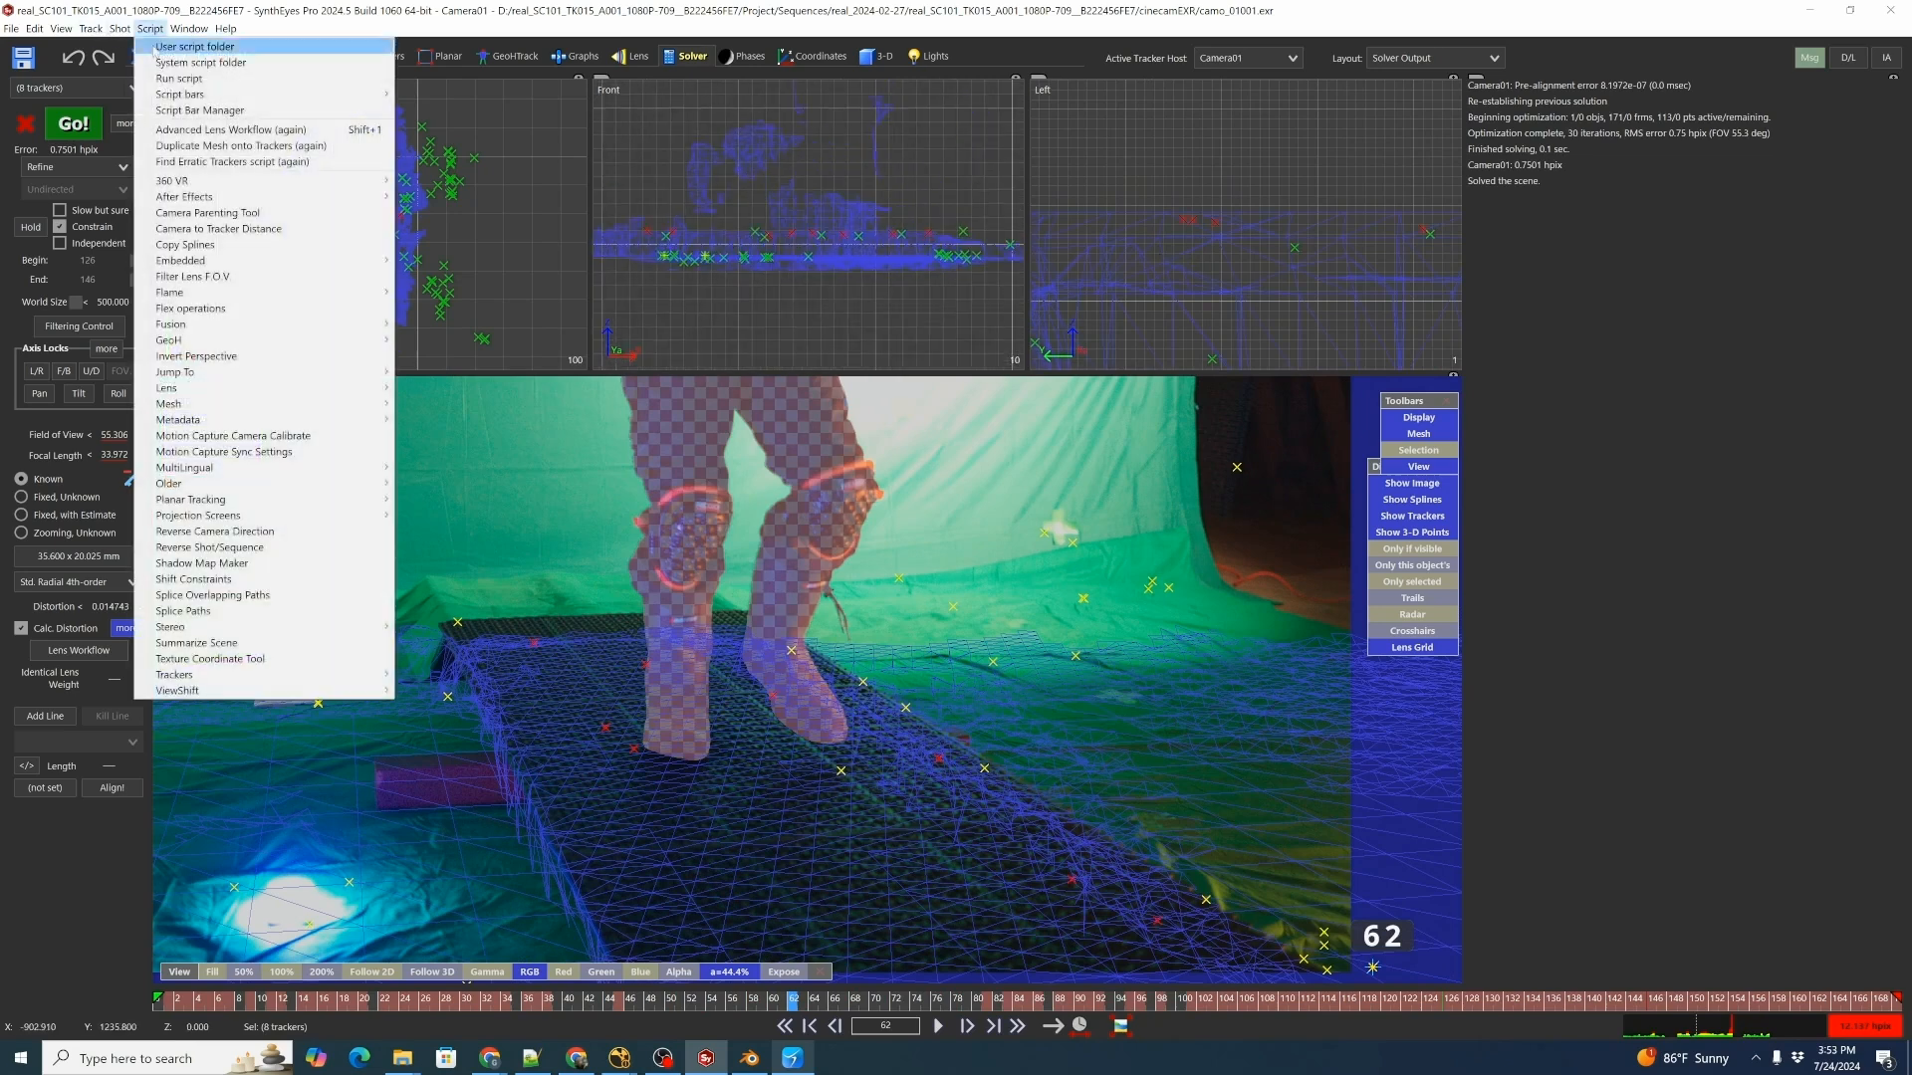
{"action": "mouse_move", "coordinate": [221, 410]}
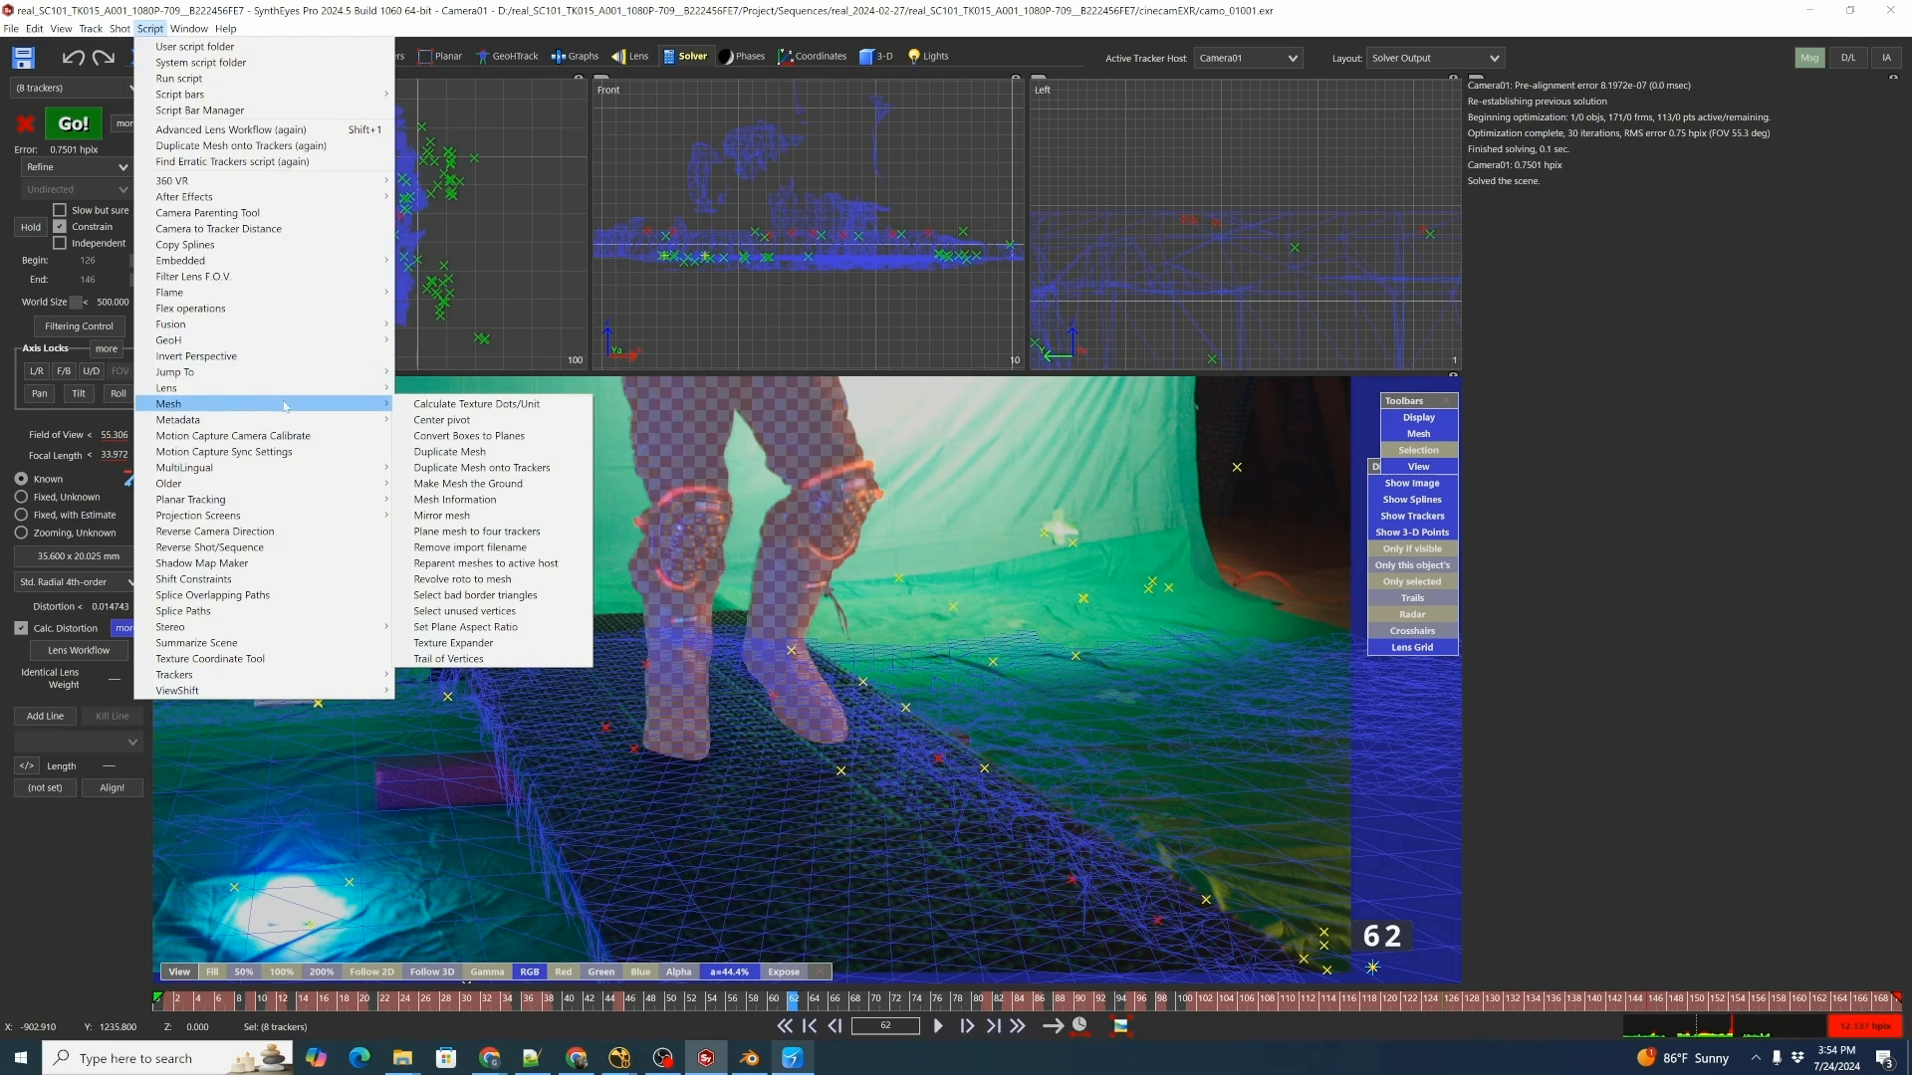
{"action": "left_click", "coordinate": [520, 468]}
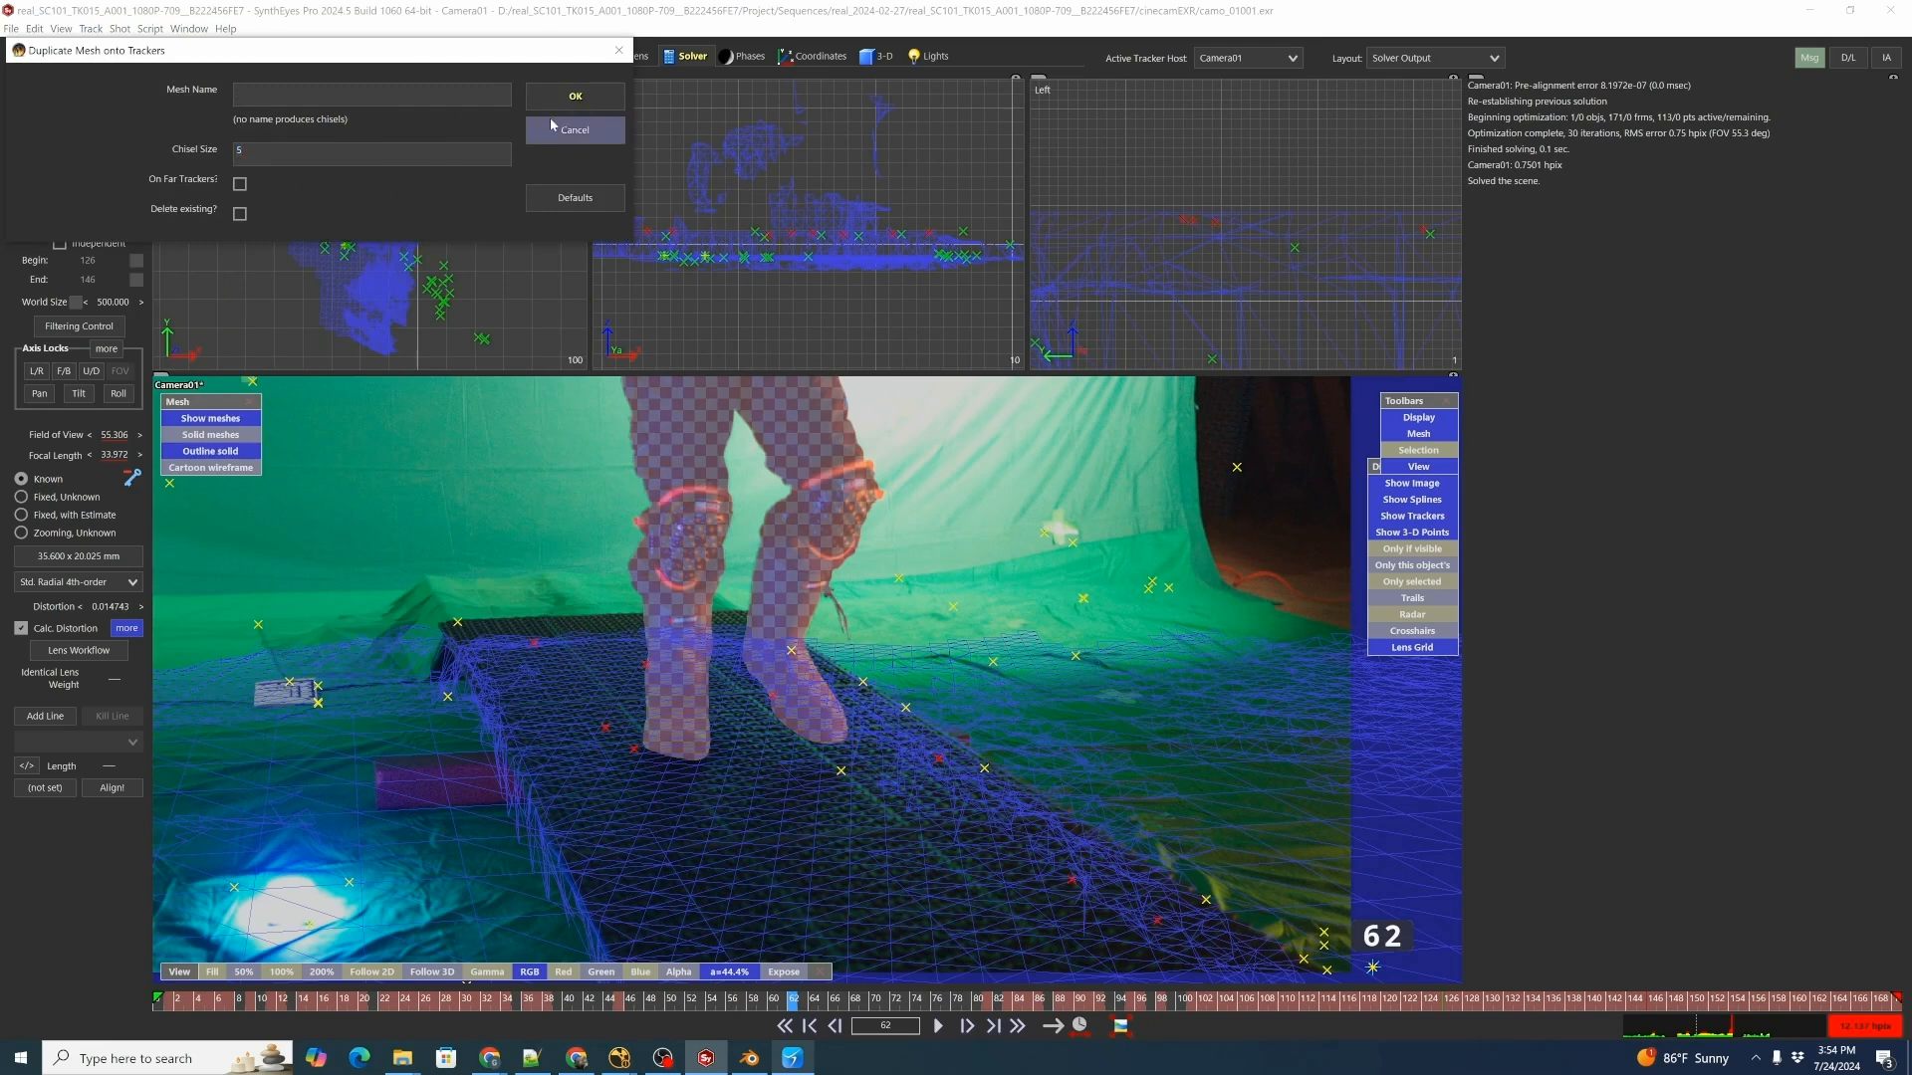
{"action": "left_click", "coordinate": [575, 99]}
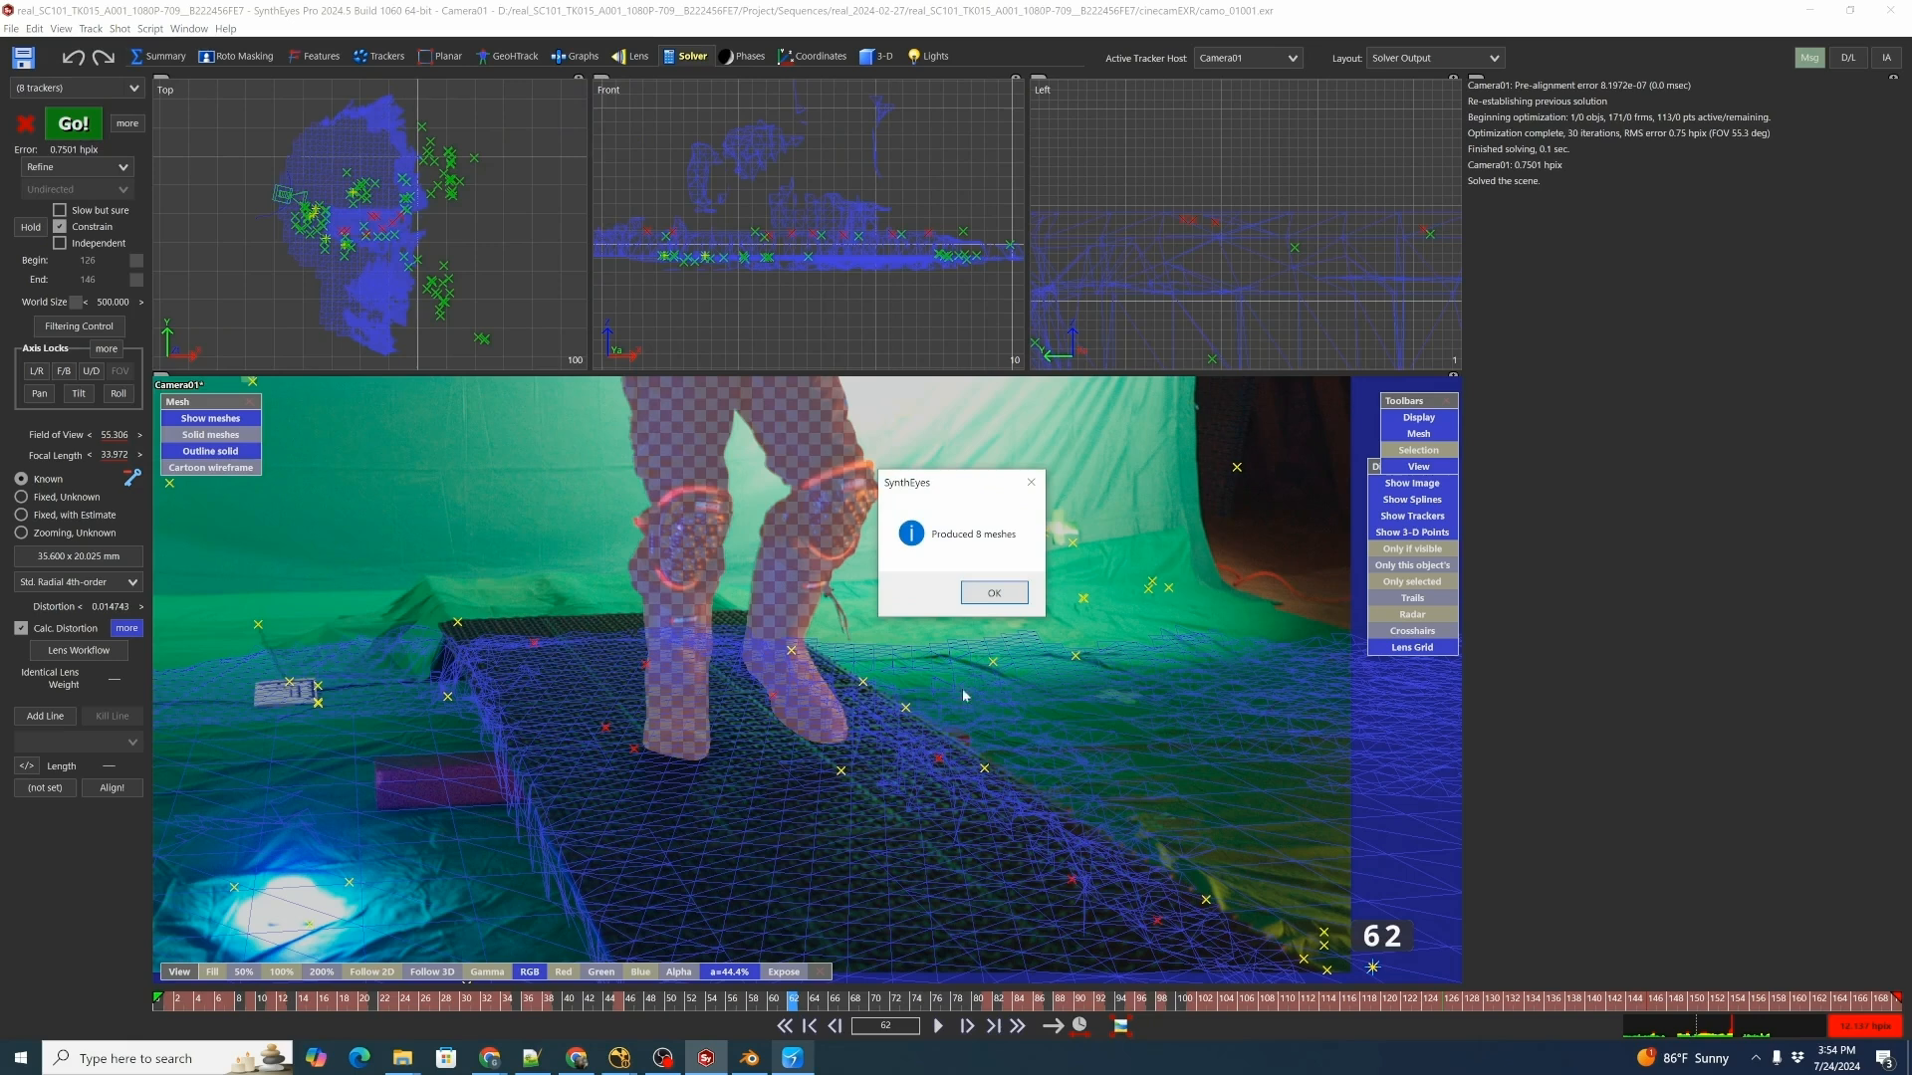
{"action": "left_click", "coordinate": [994, 592]}
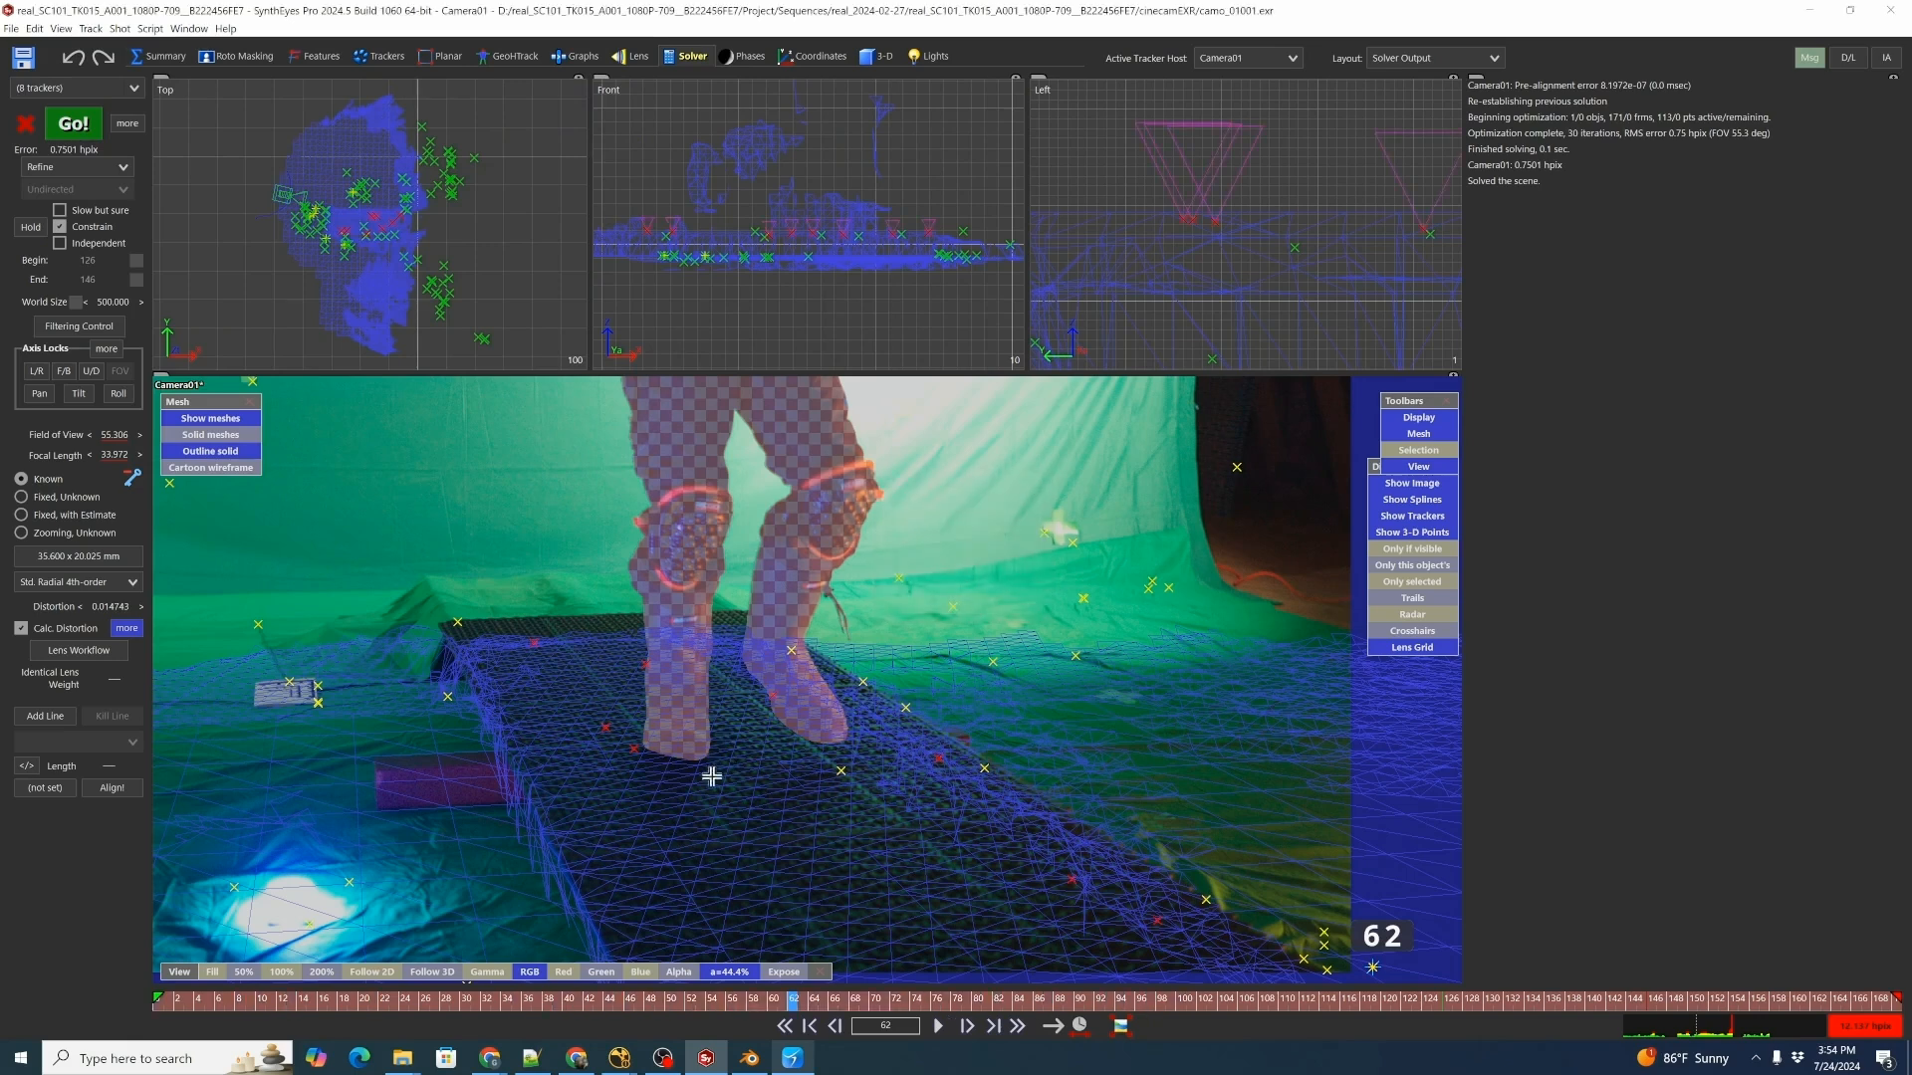
Check the chisel markers up to frame 70 and hide the scanned set mesh.
{"action": "left_click", "coordinate": [813, 1000]}
{"action": "left_click_drag", "start_coordinate": [775, 1006], "coordinate": [876, 980]}
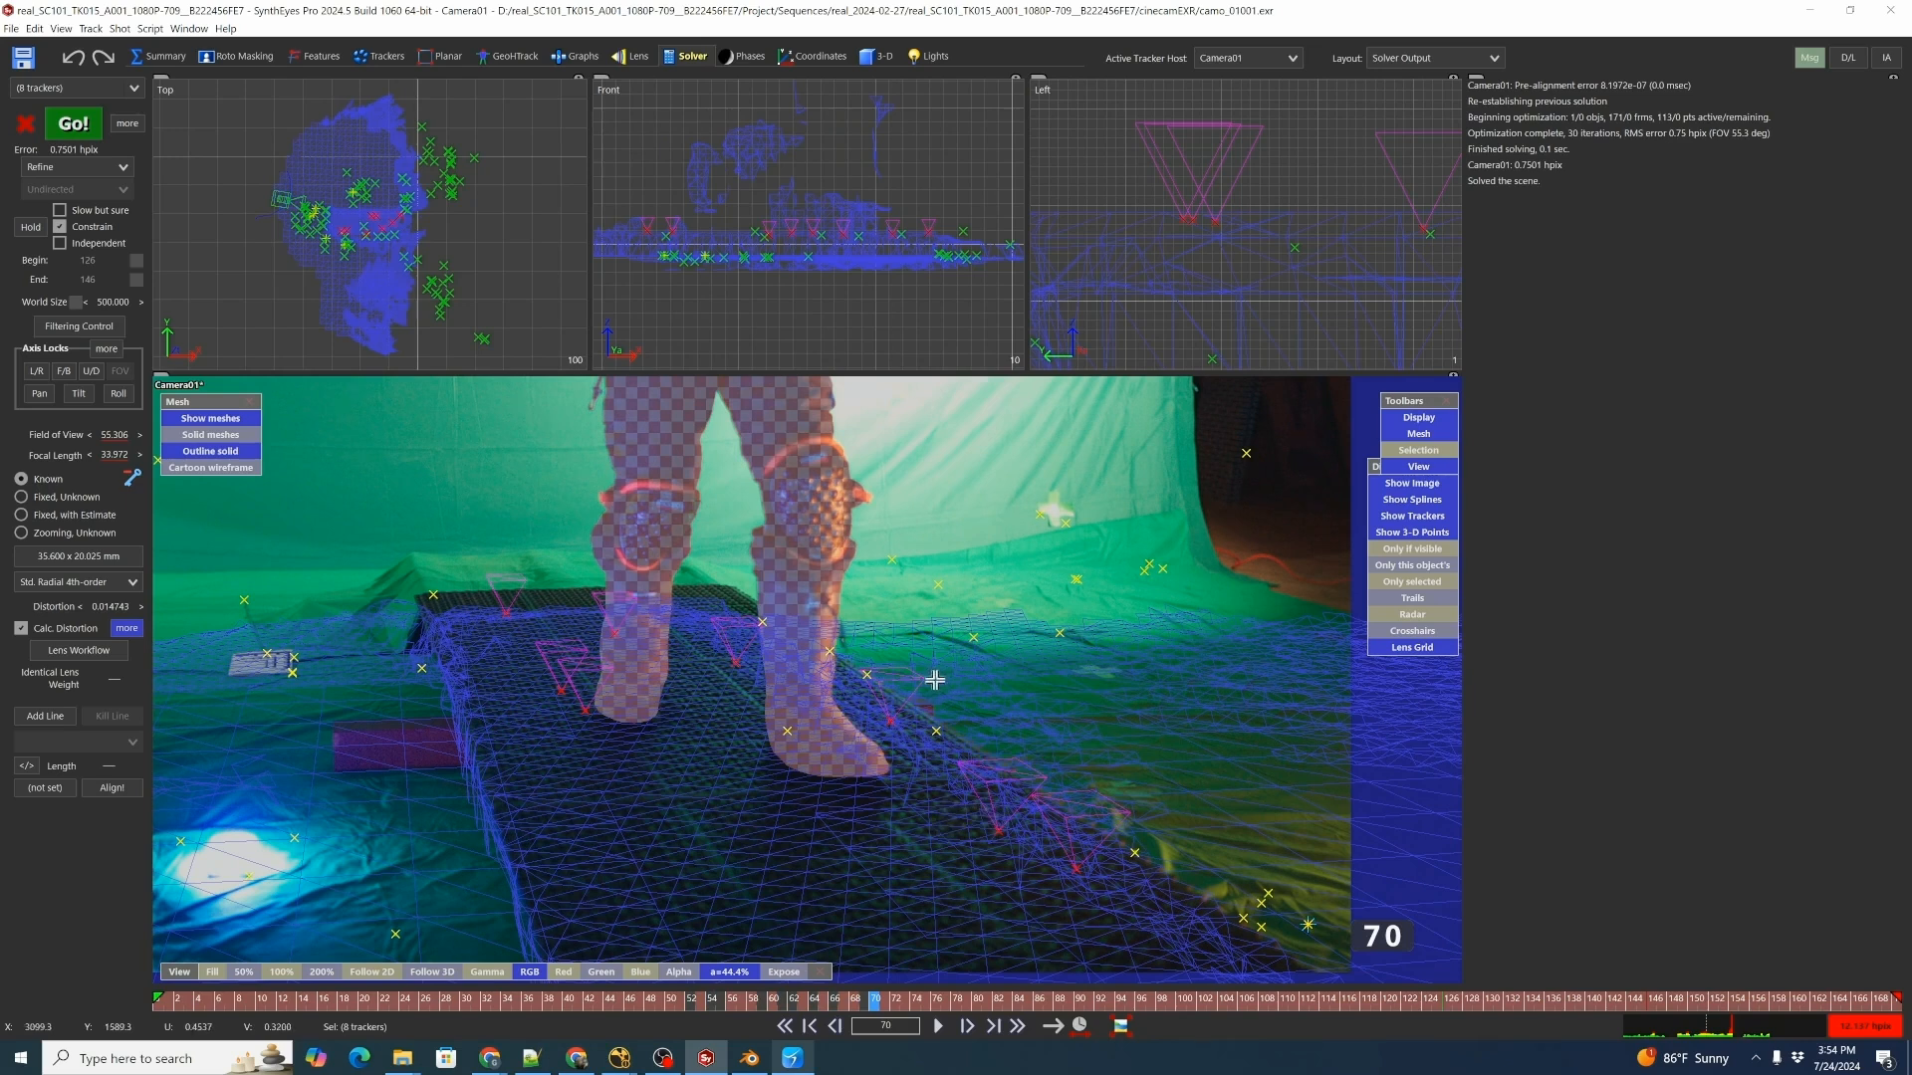
{"action": "left_click", "coordinate": [1067, 686]}
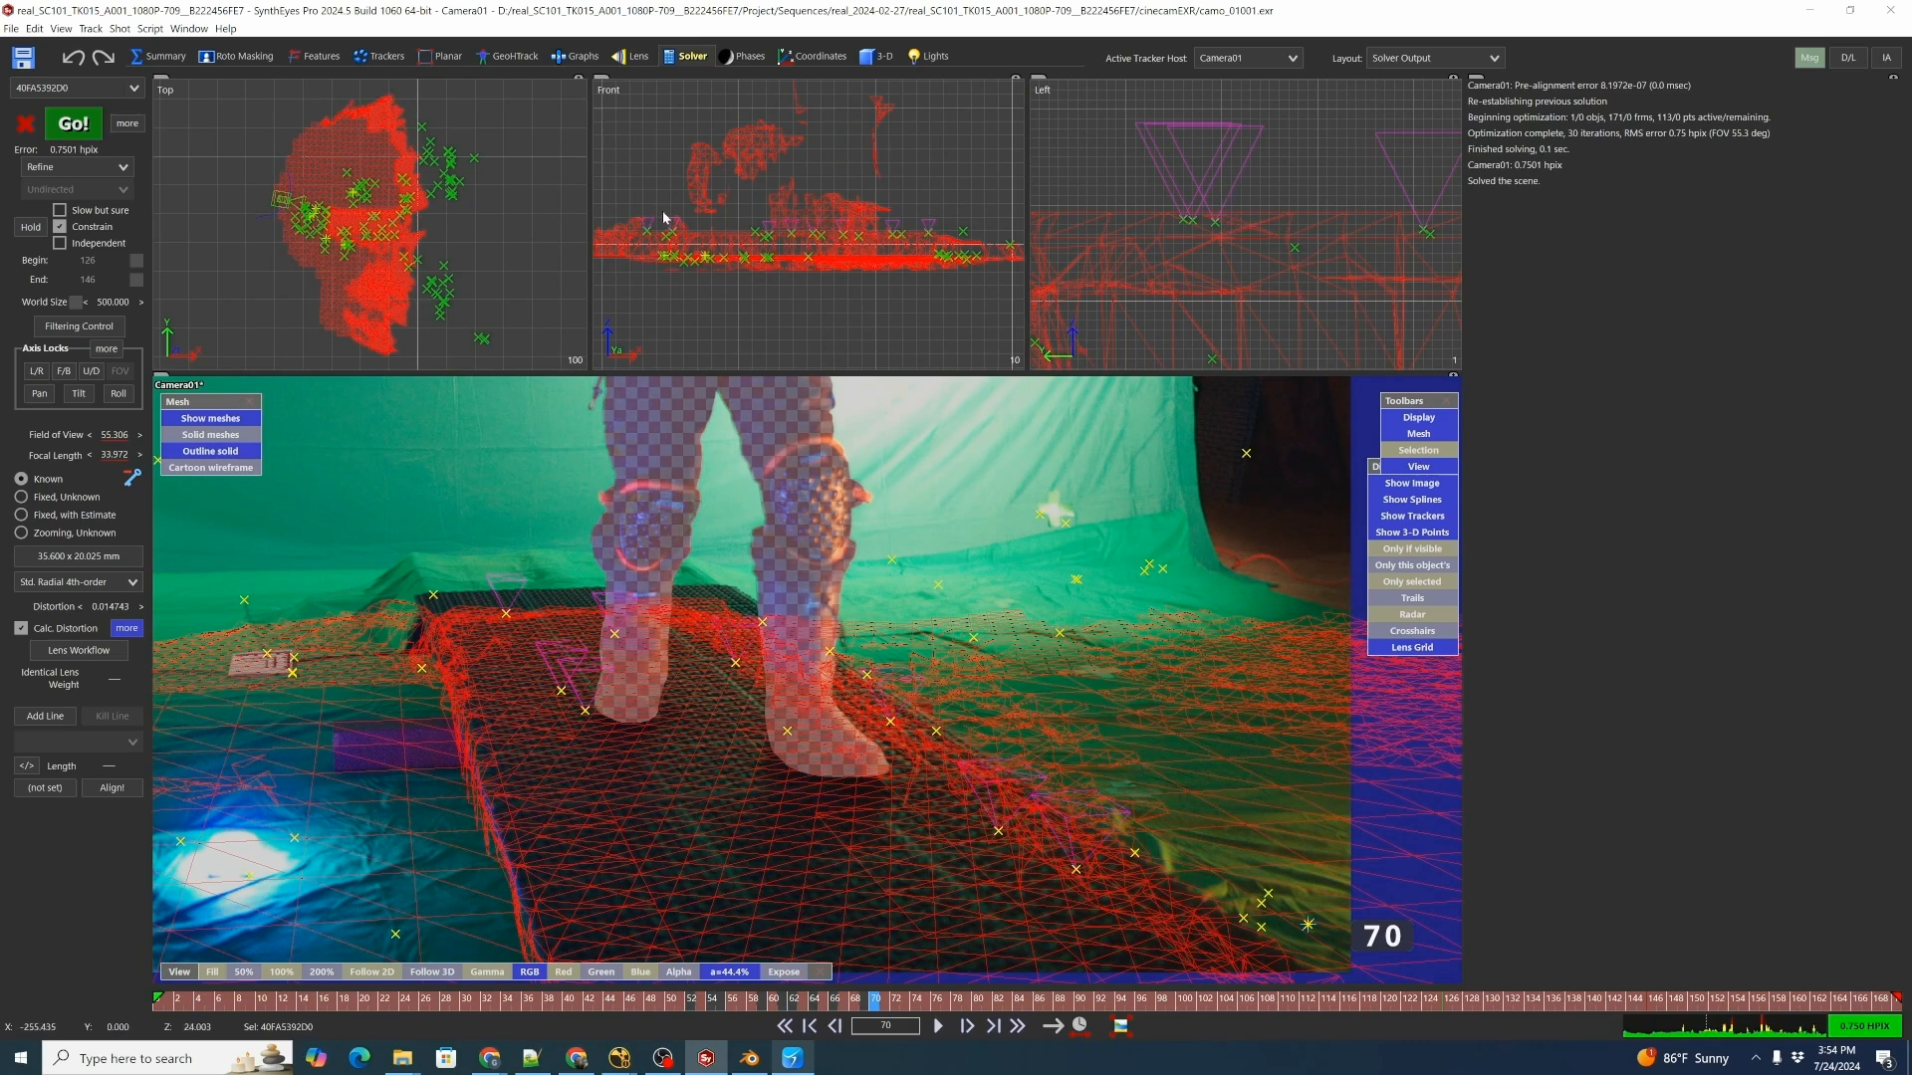
{"action": "left_click", "coordinate": [877, 56]}
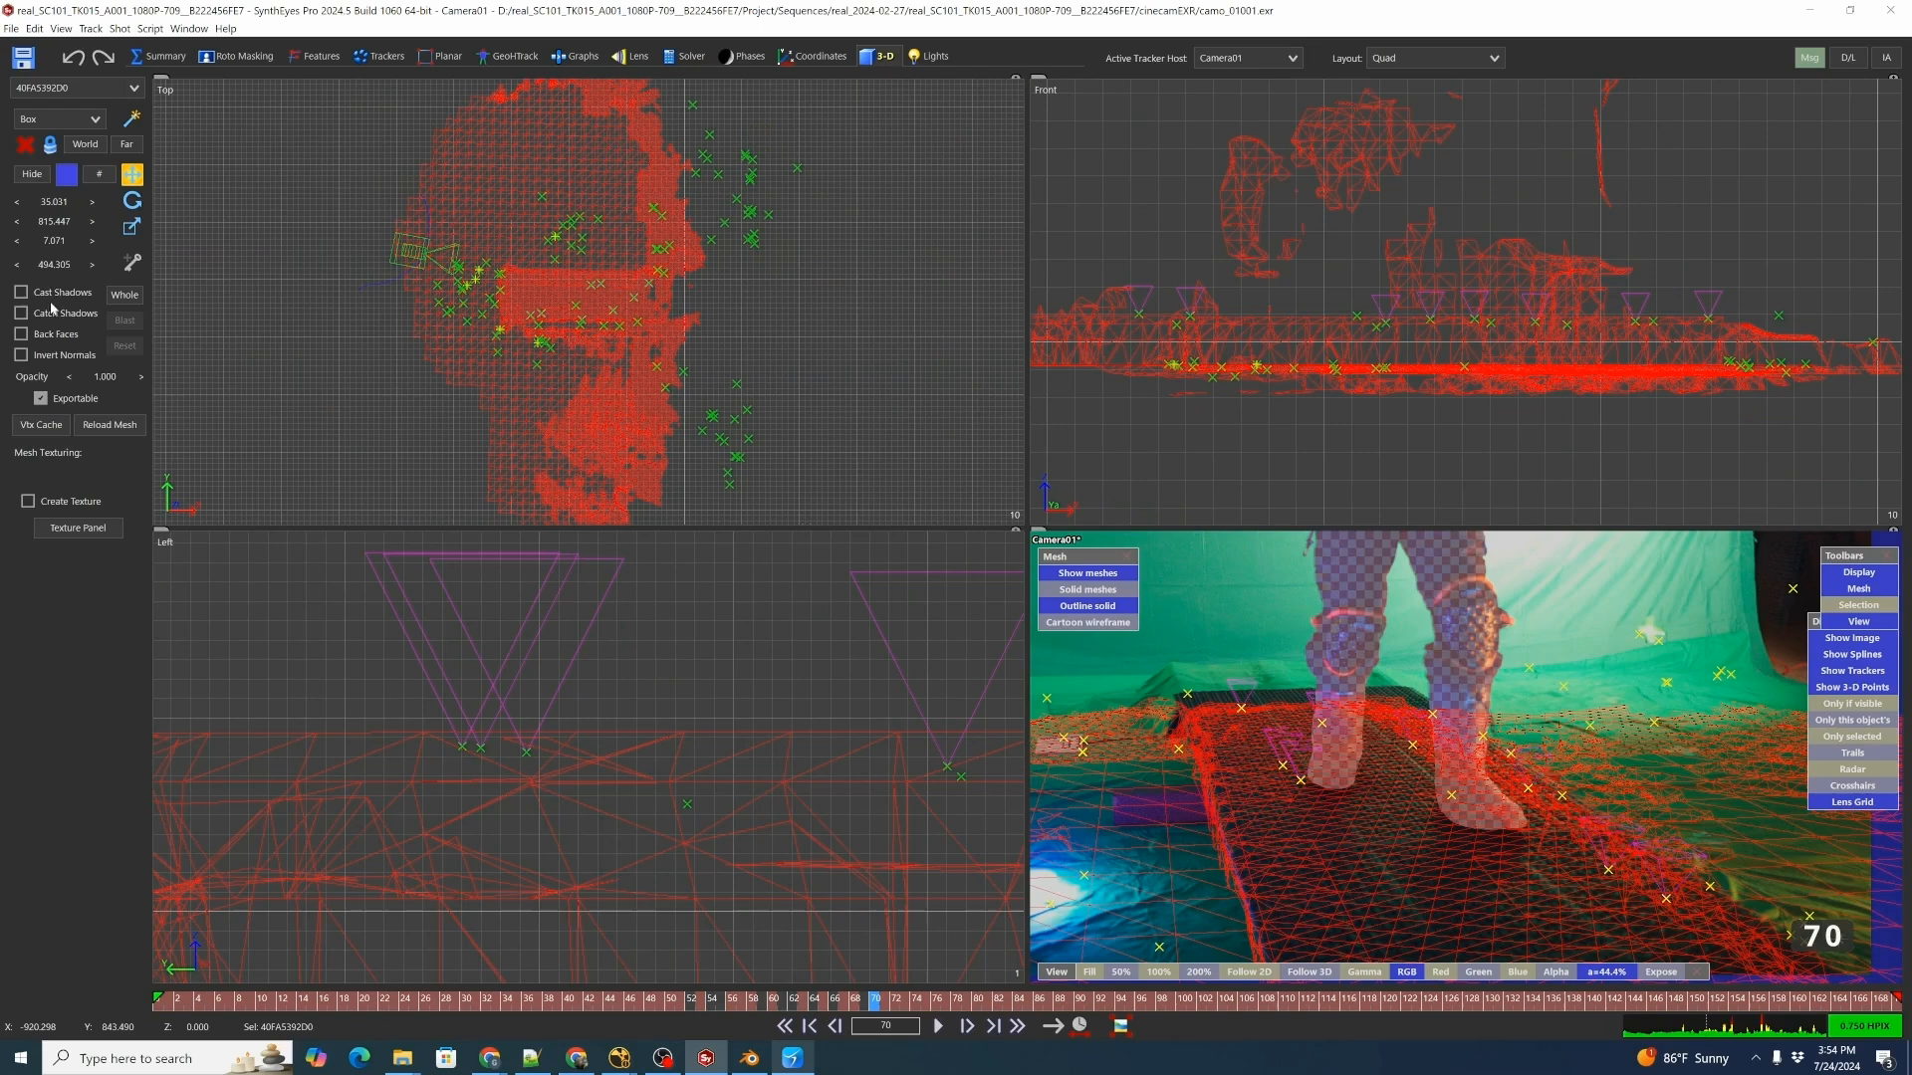
{"action": "left_click", "coordinate": [31, 175]}
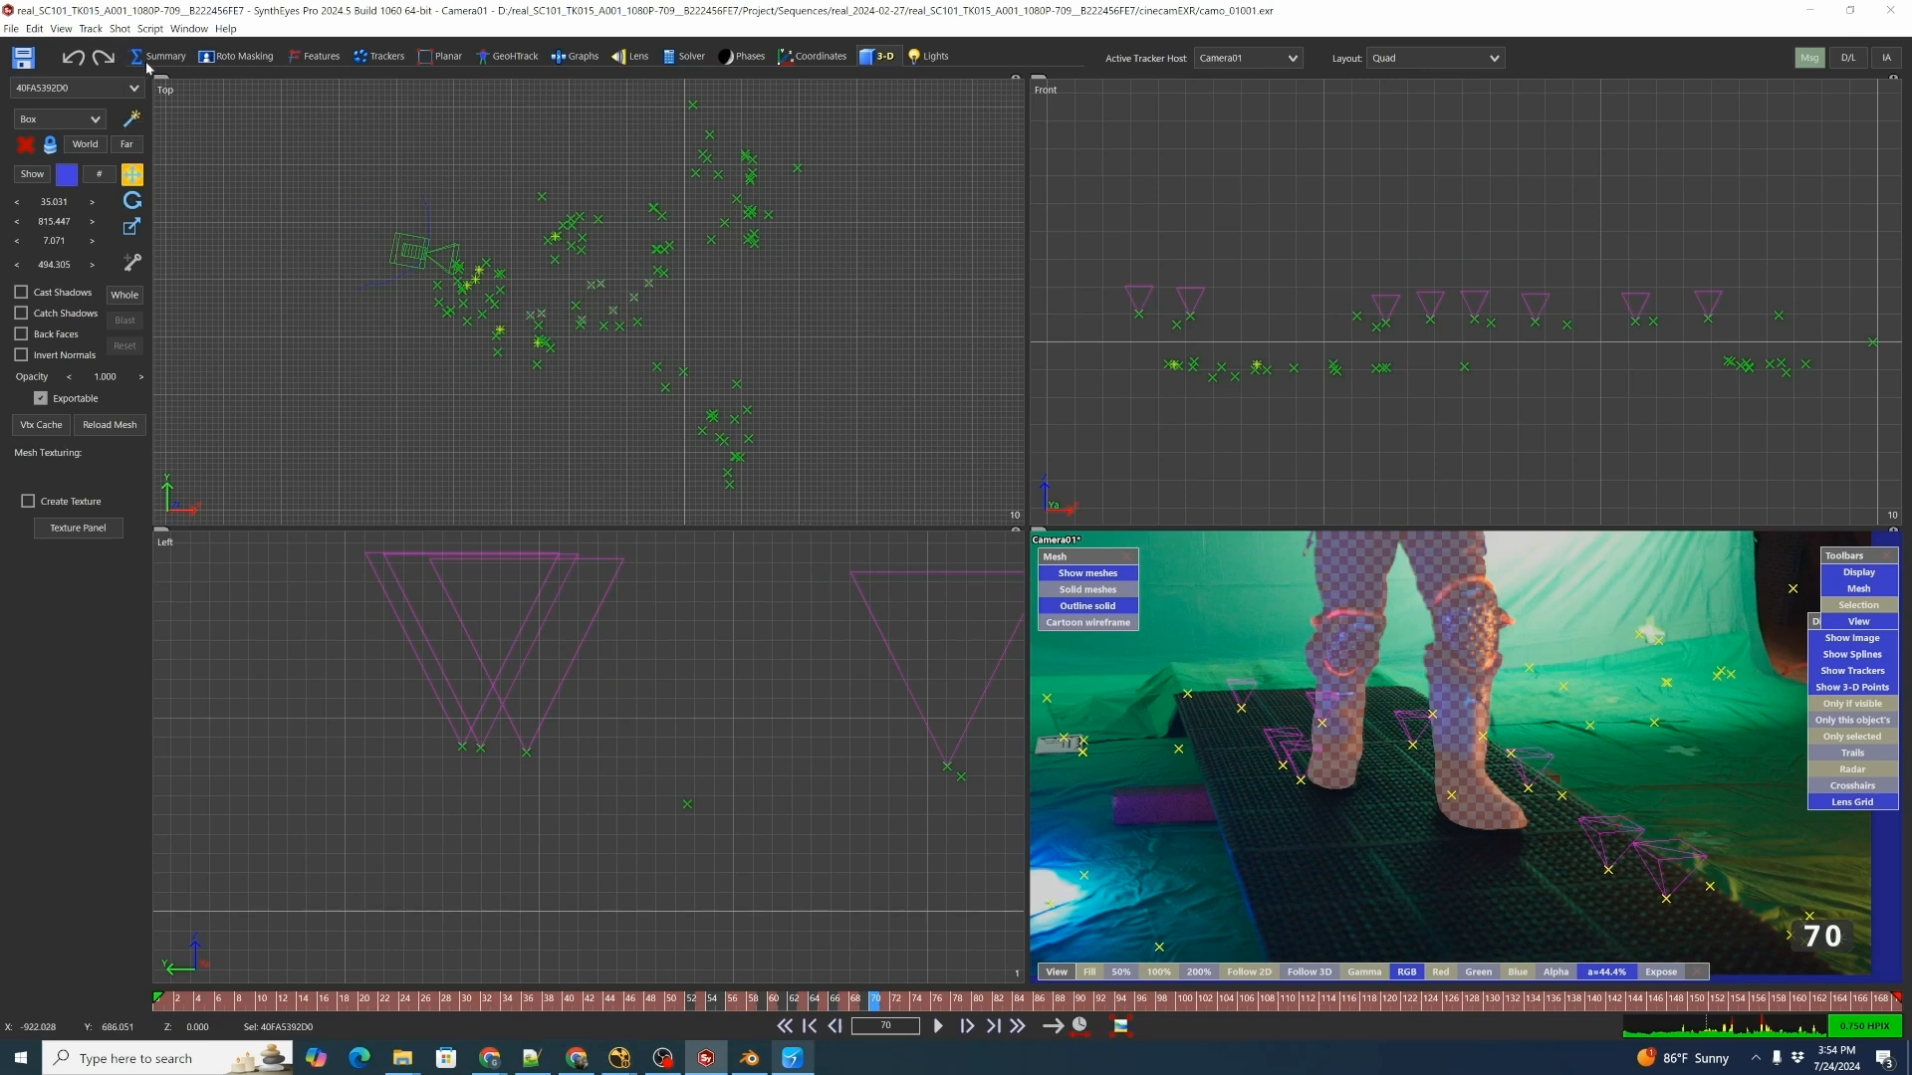
Set the Save Sequence output to real_SC101_TK015_A001_1080P-709__B222456FE7.mp4 in the take's syntheyes folder.
{"action": "left_click", "coordinate": [91, 29]}
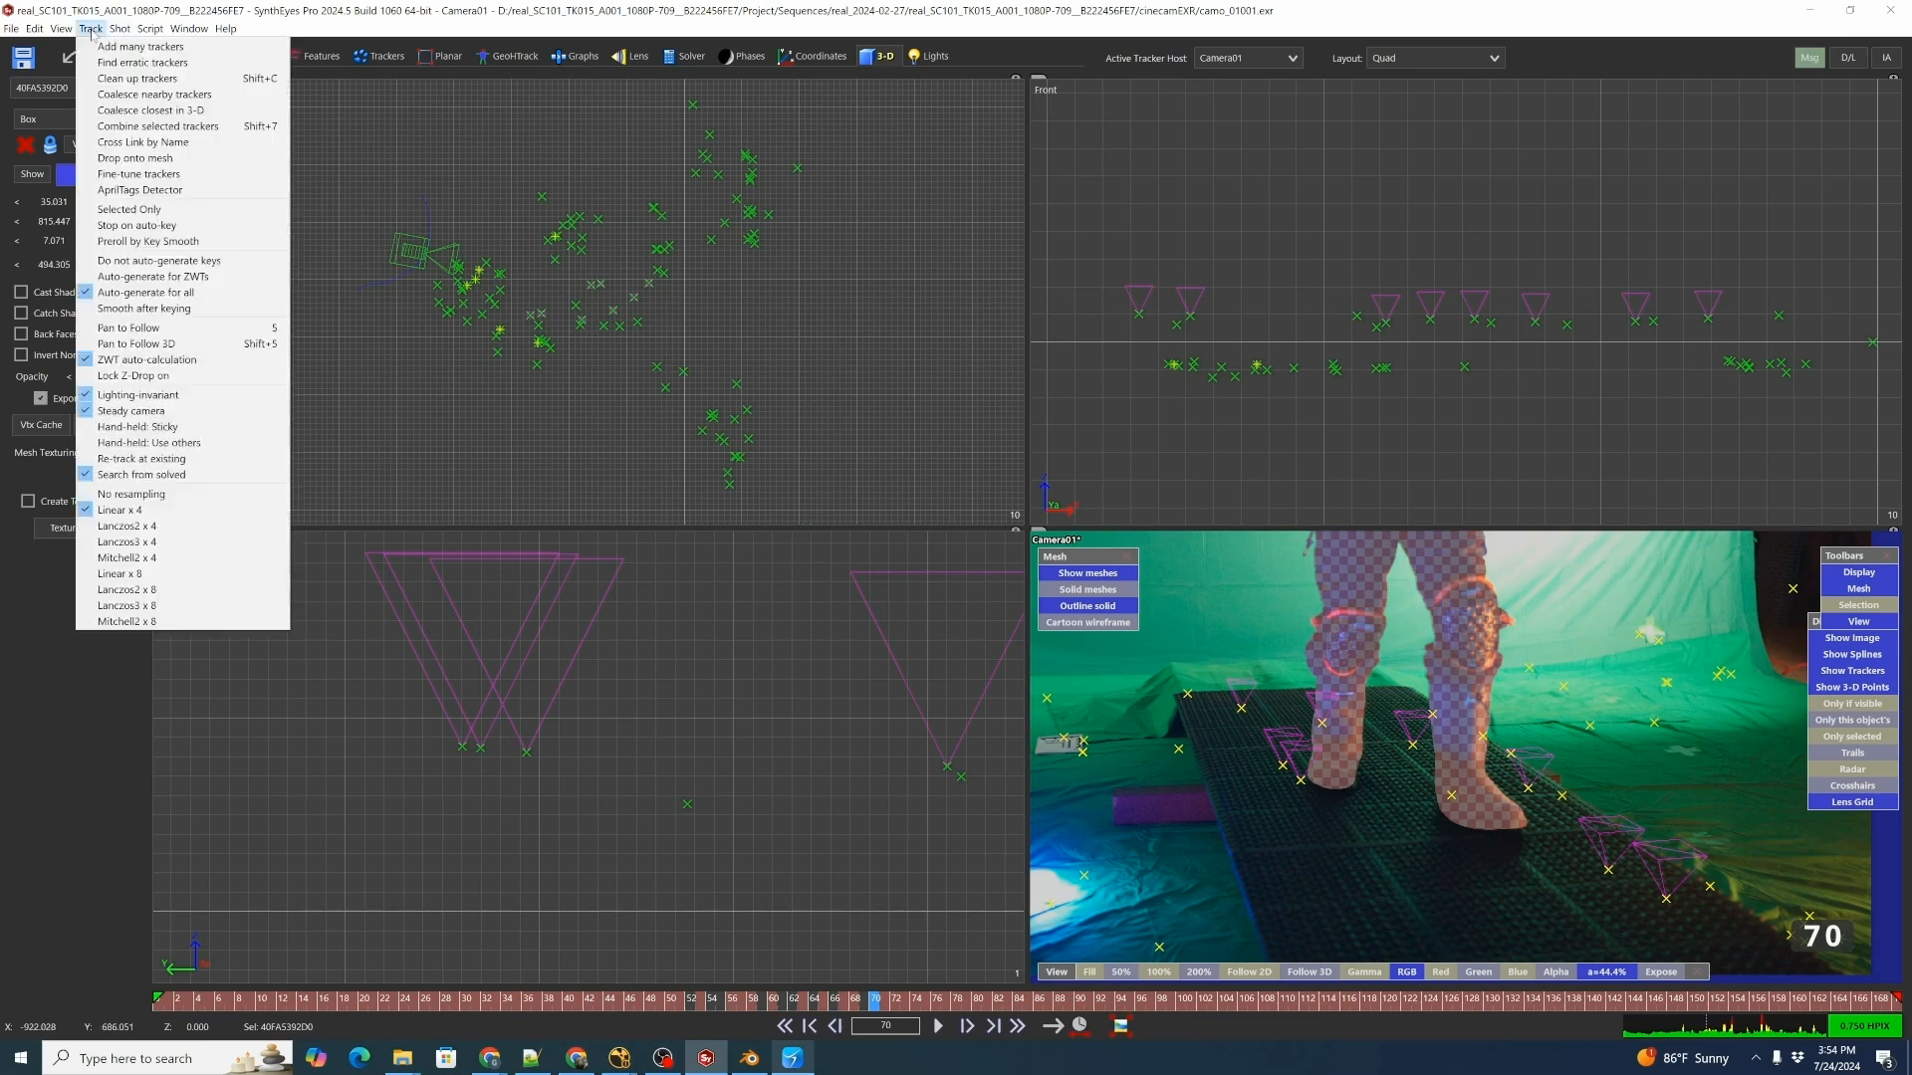
{"action": "mouse_move", "coordinate": [130, 29]}
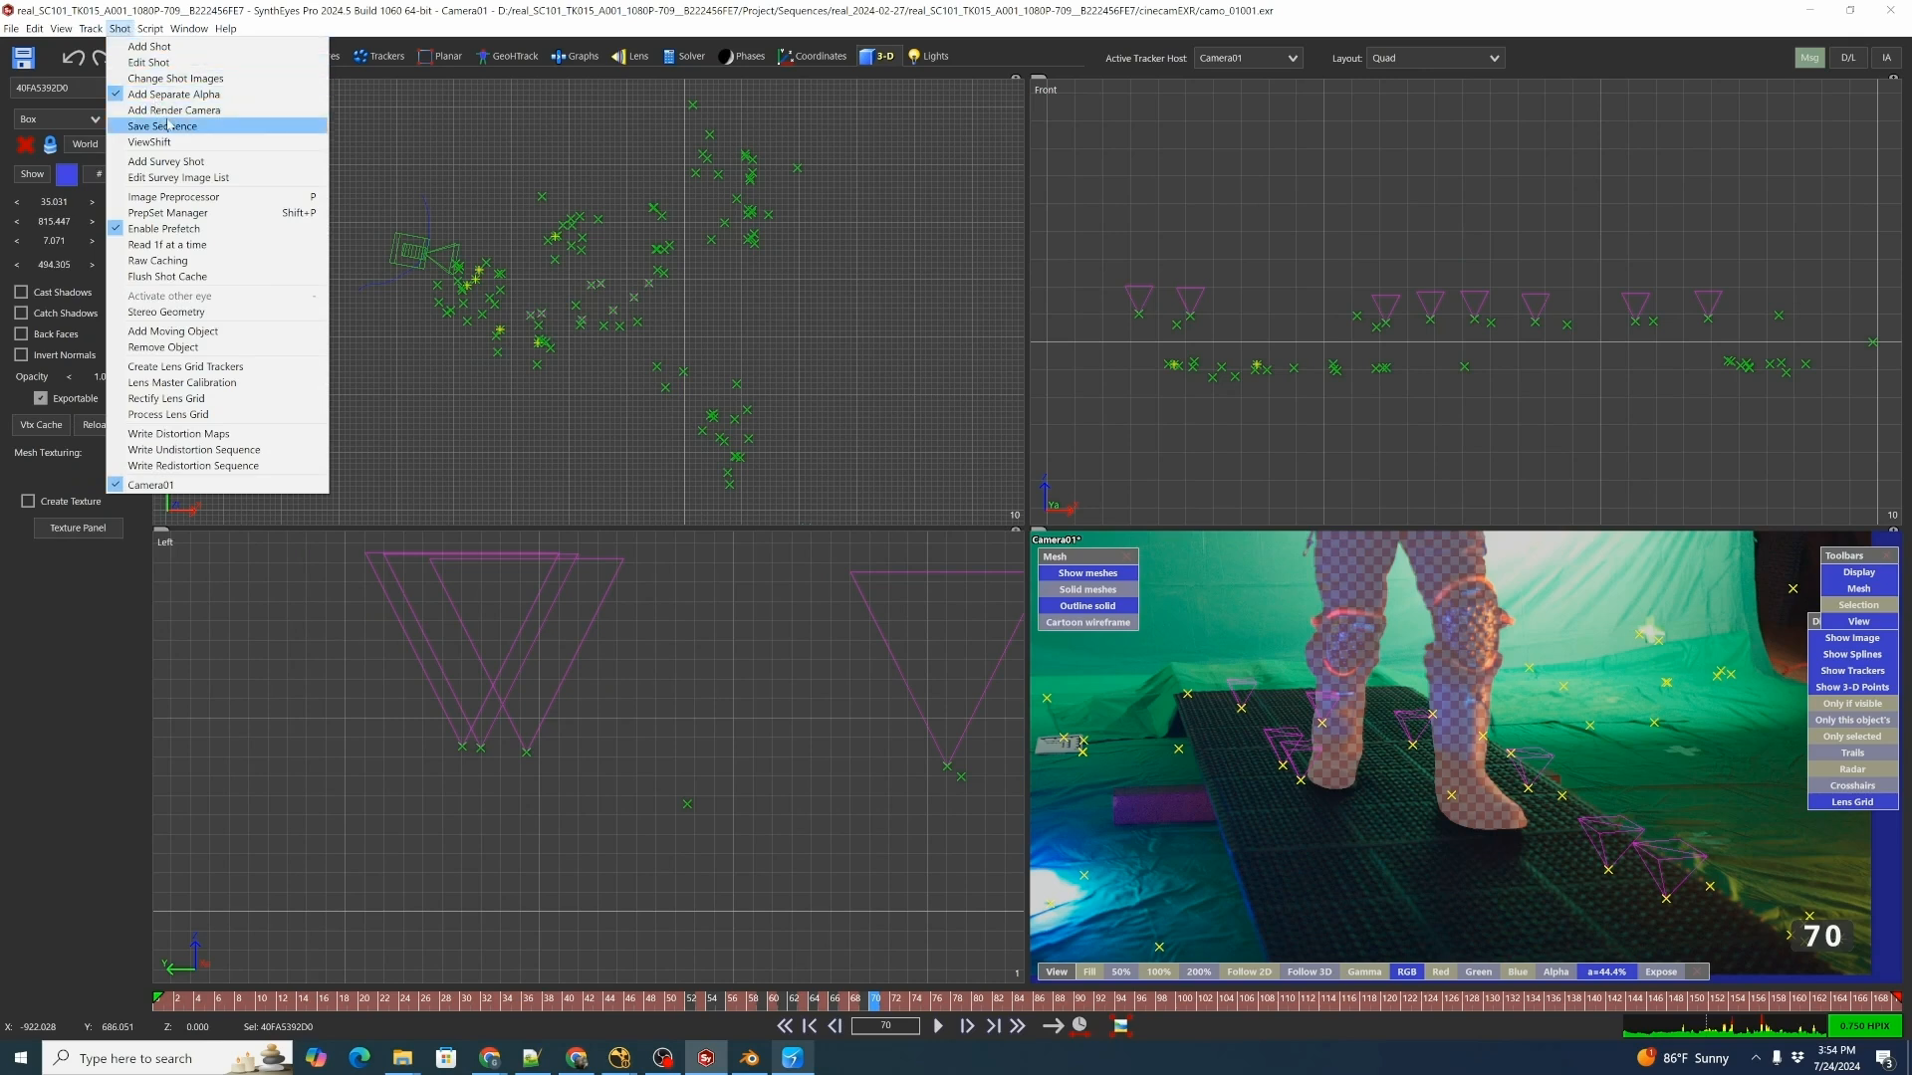
{"action": "left_click", "coordinate": [168, 126]}
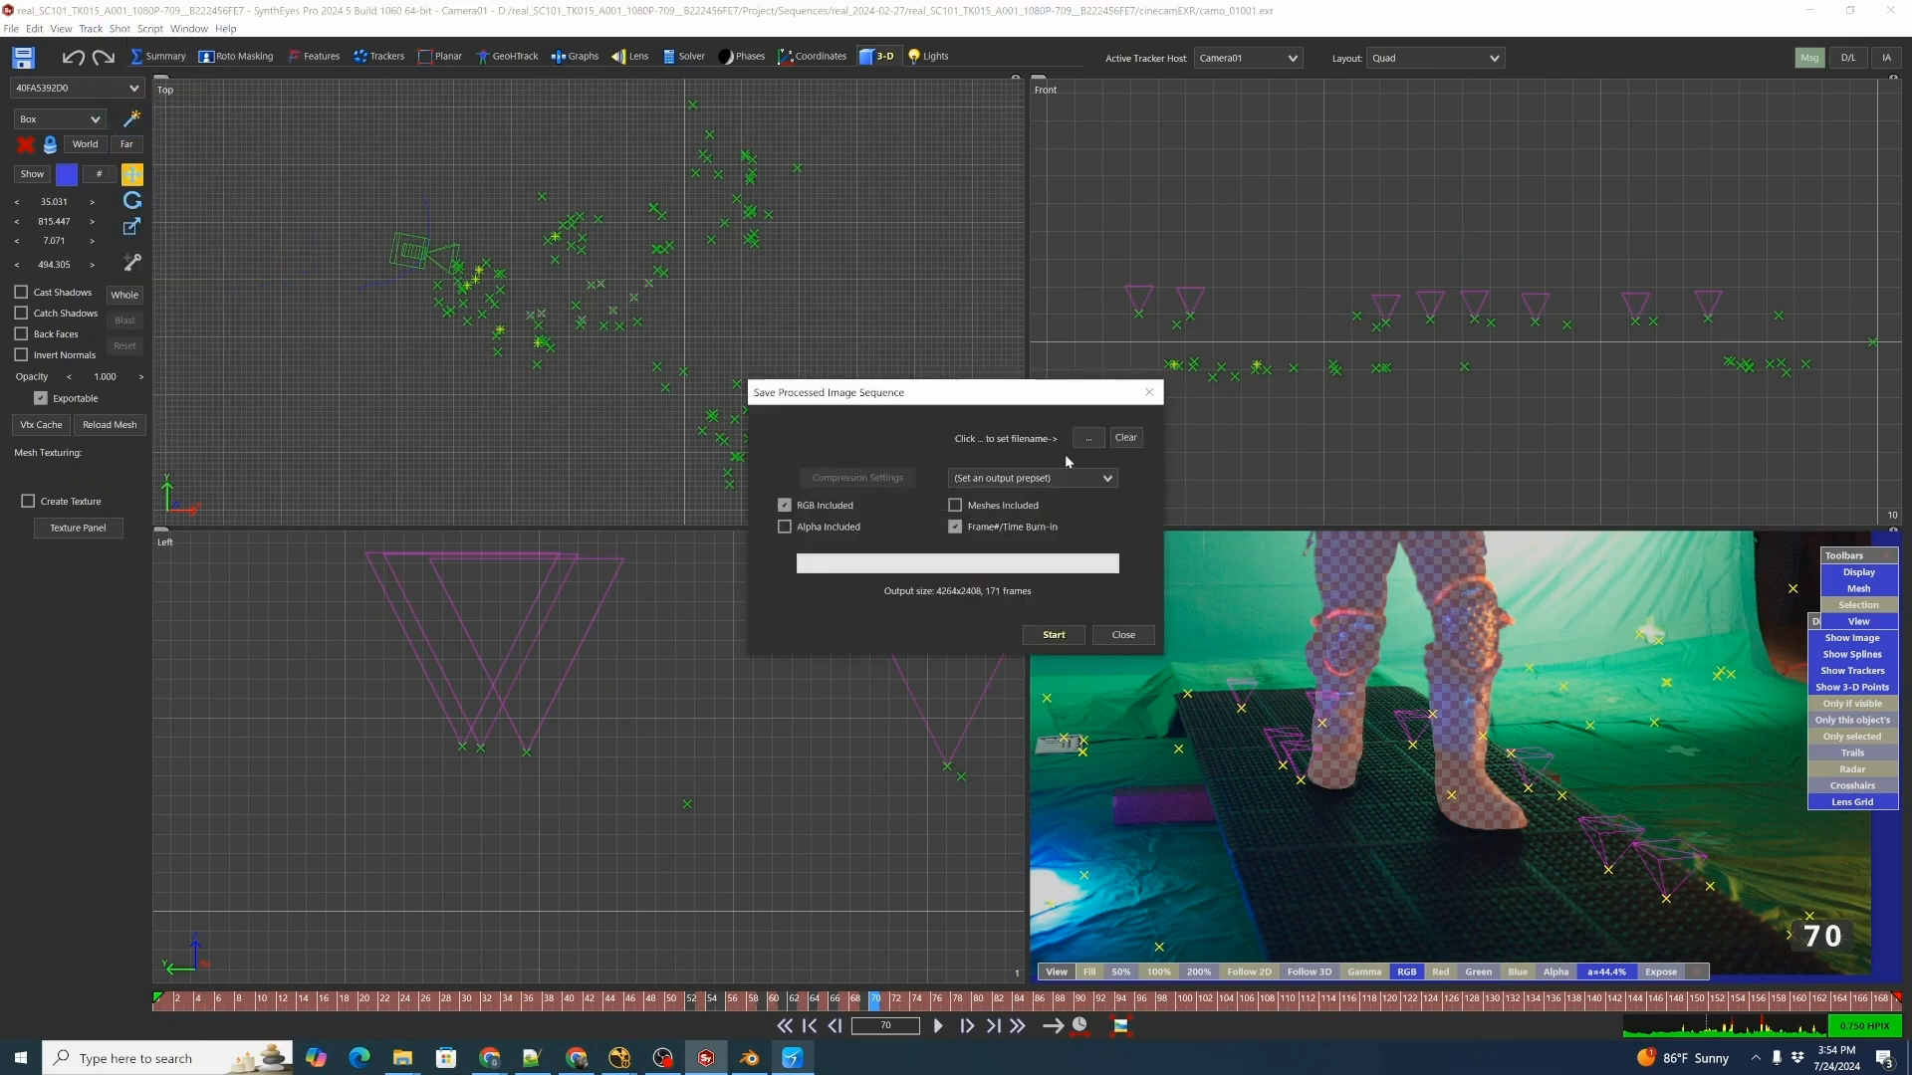
{"action": "left_click", "coordinate": [1089, 444]}
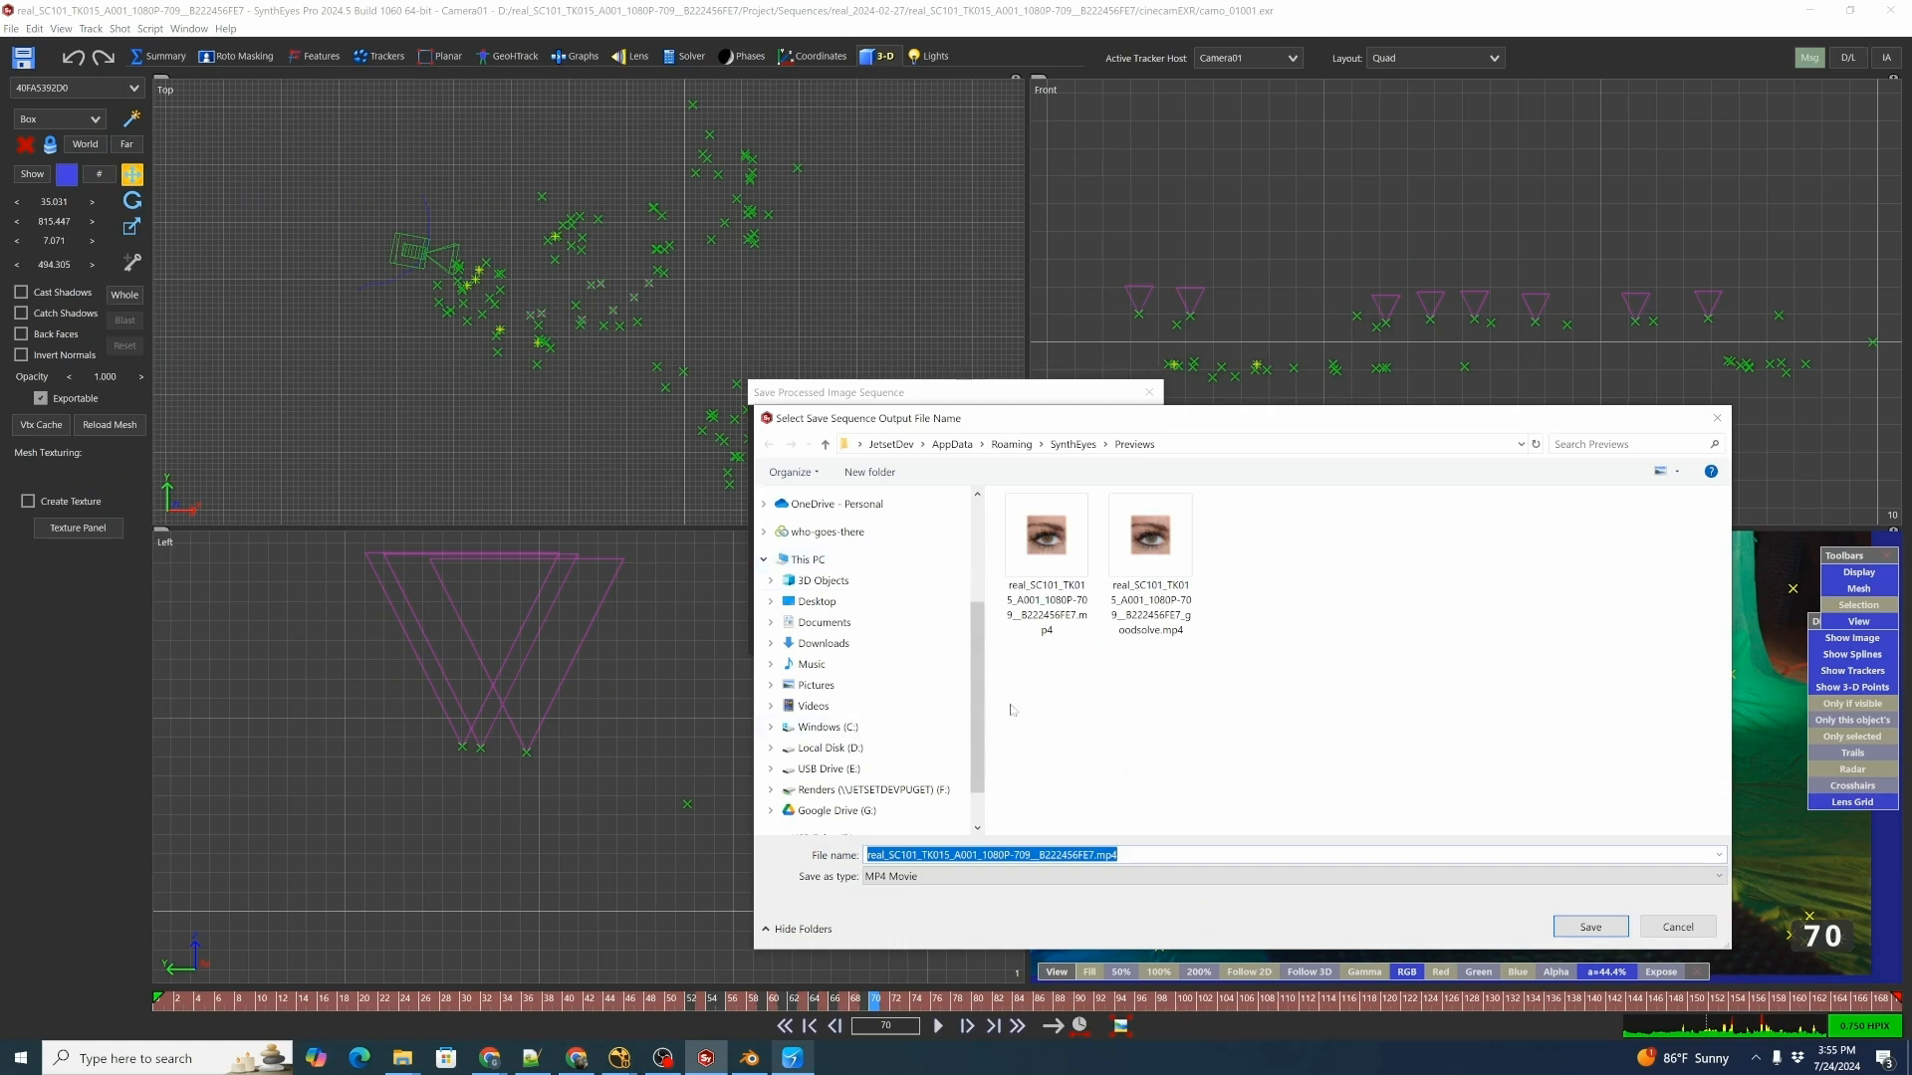
{"action": "left_click", "coordinate": [1178, 444]}
{"action": "type", "text": "D:\\real_SC101_TK015_A001_1080P-709__B222456FE7\\Project\\Sequences\\real_2024-02-27\\real_SC101_TK015_A001_1080P-709__B222456FE7\\syntheyes"}
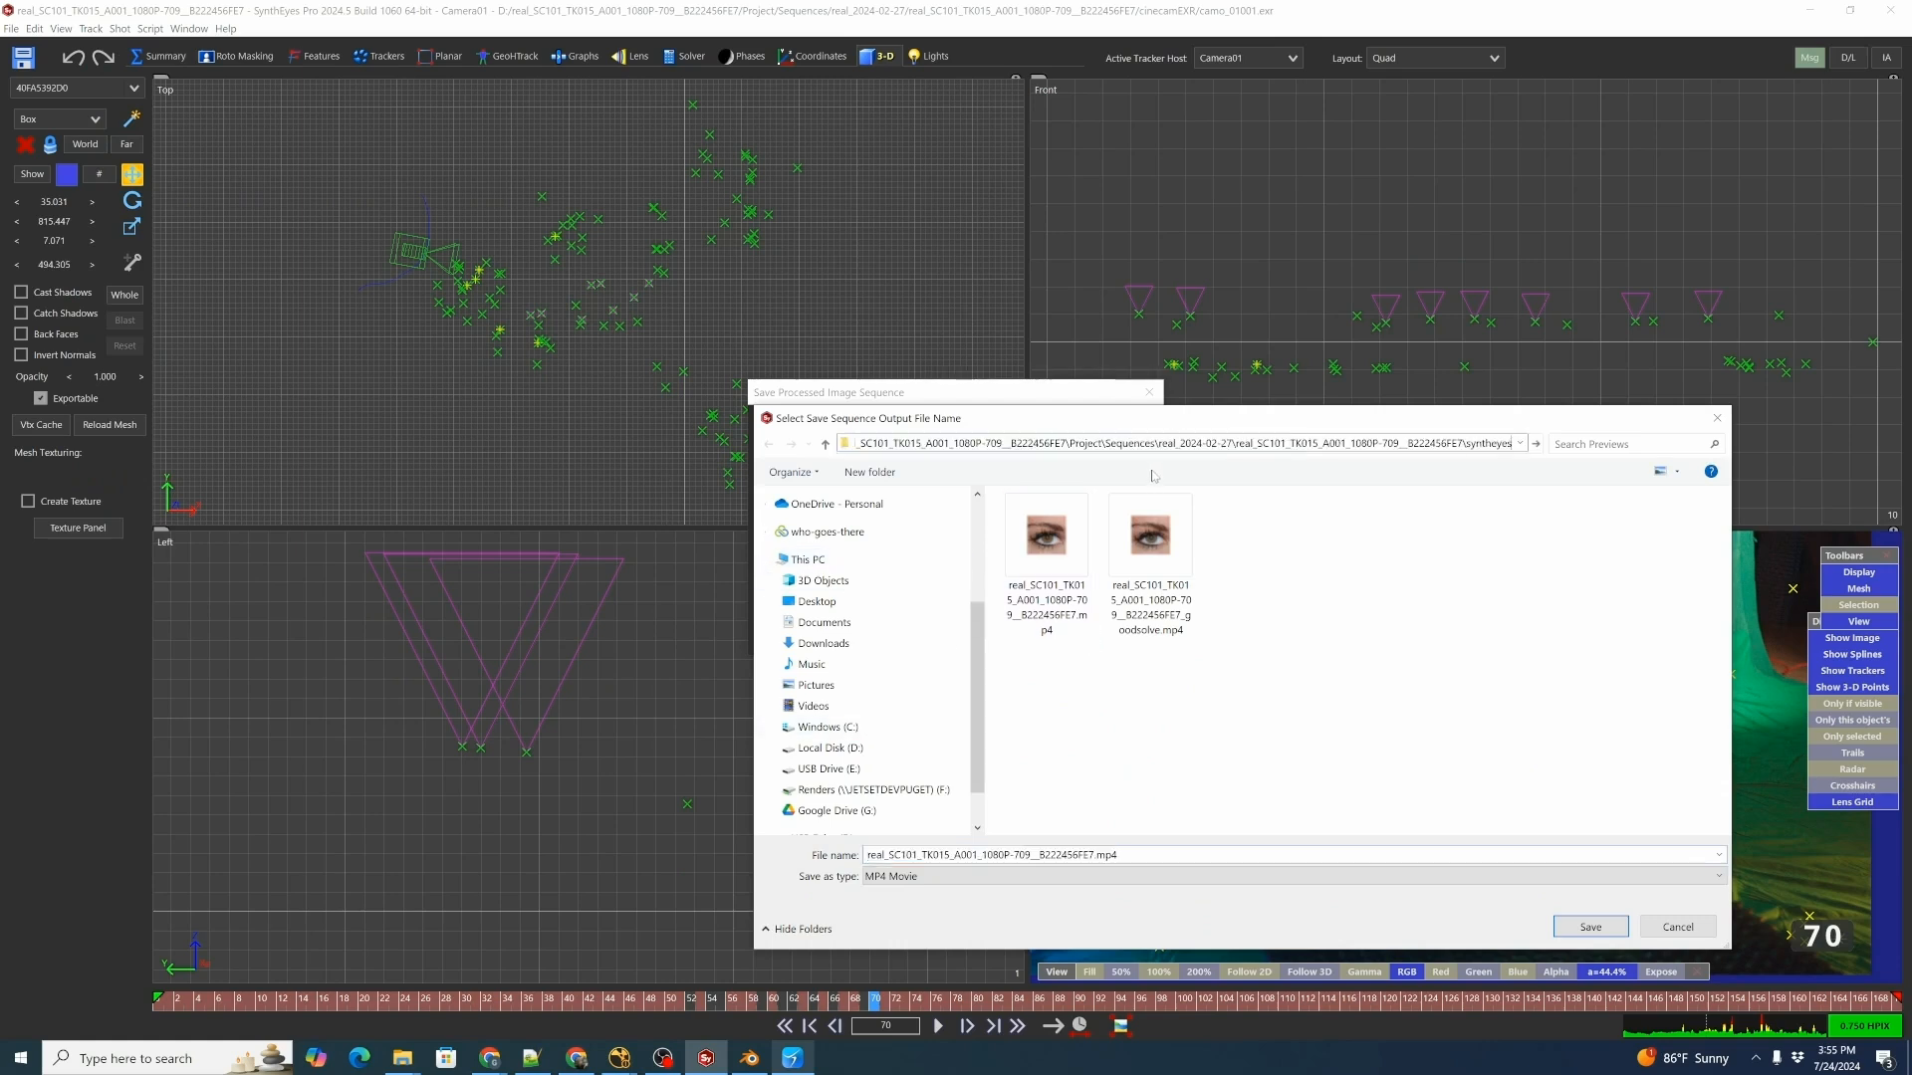
{"action": "key", "text": "Return"}
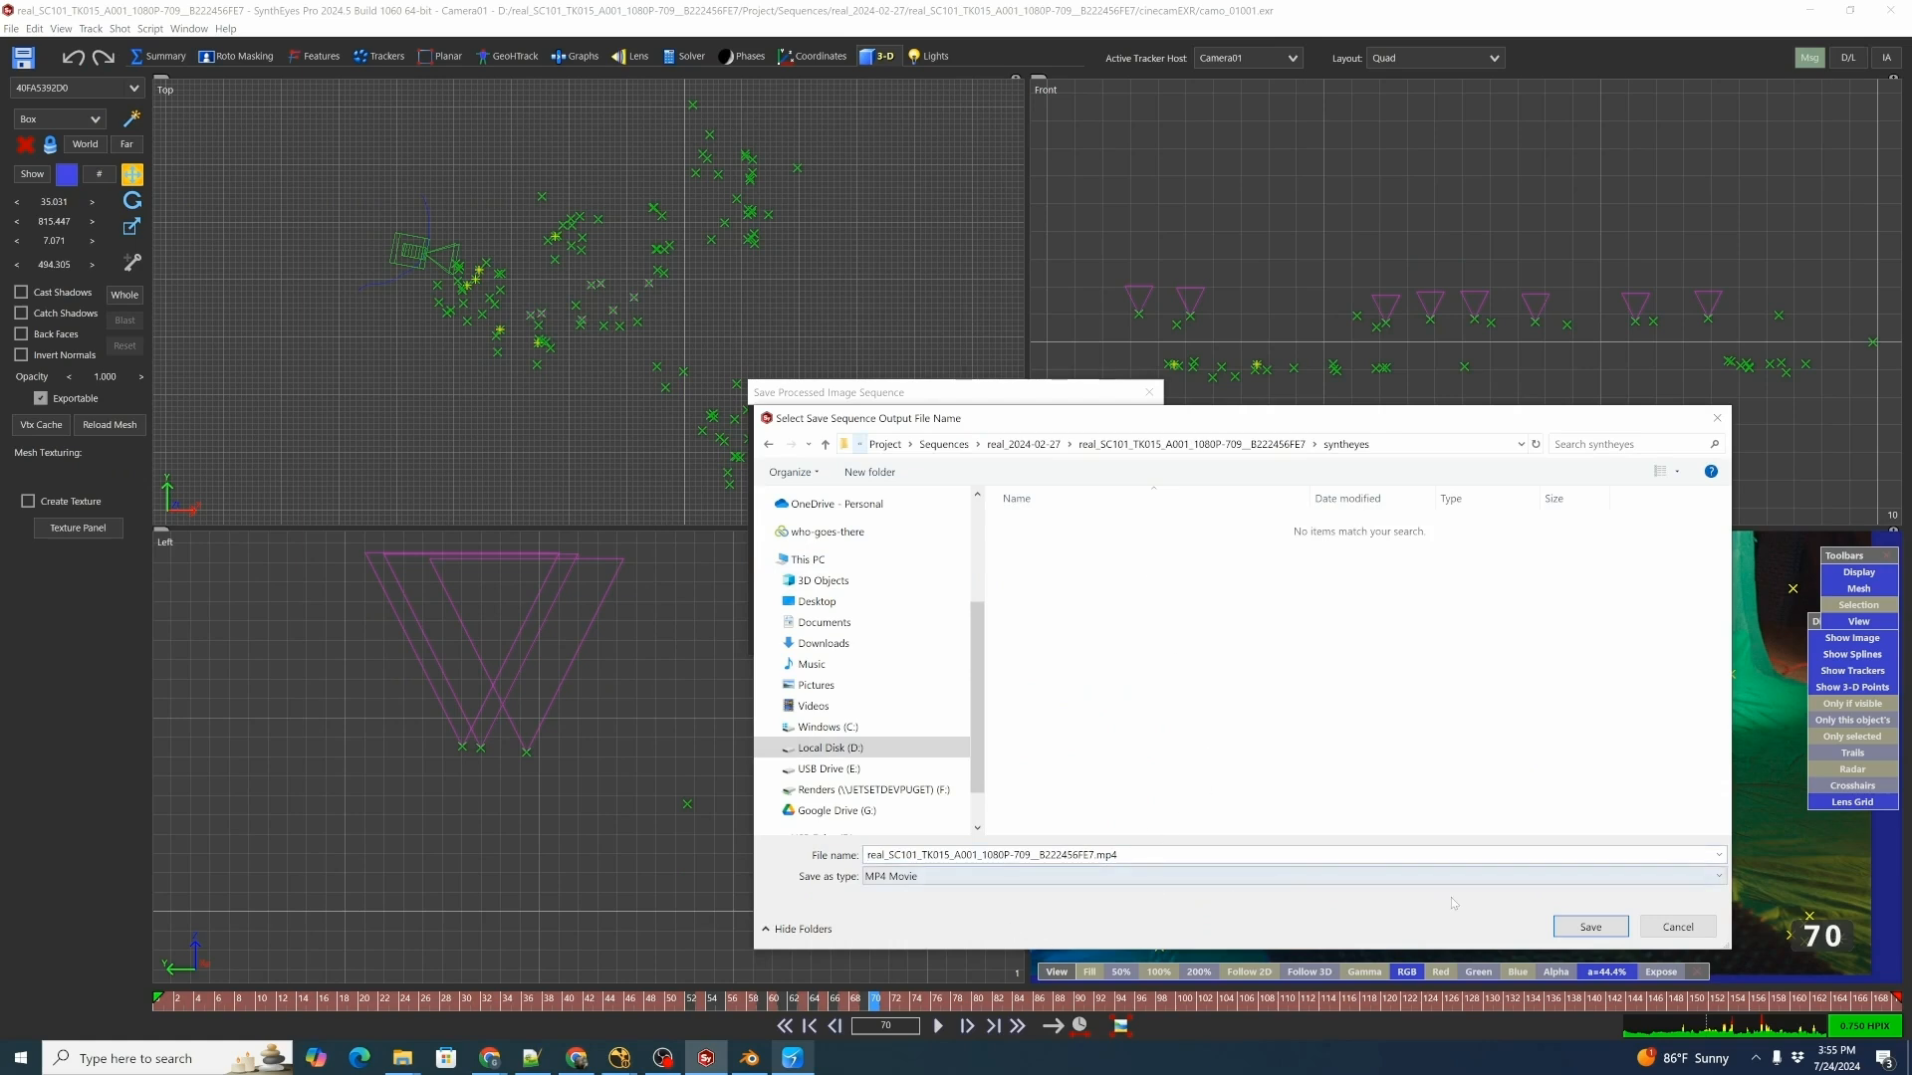
{"action": "left_click", "coordinate": [1591, 926]}
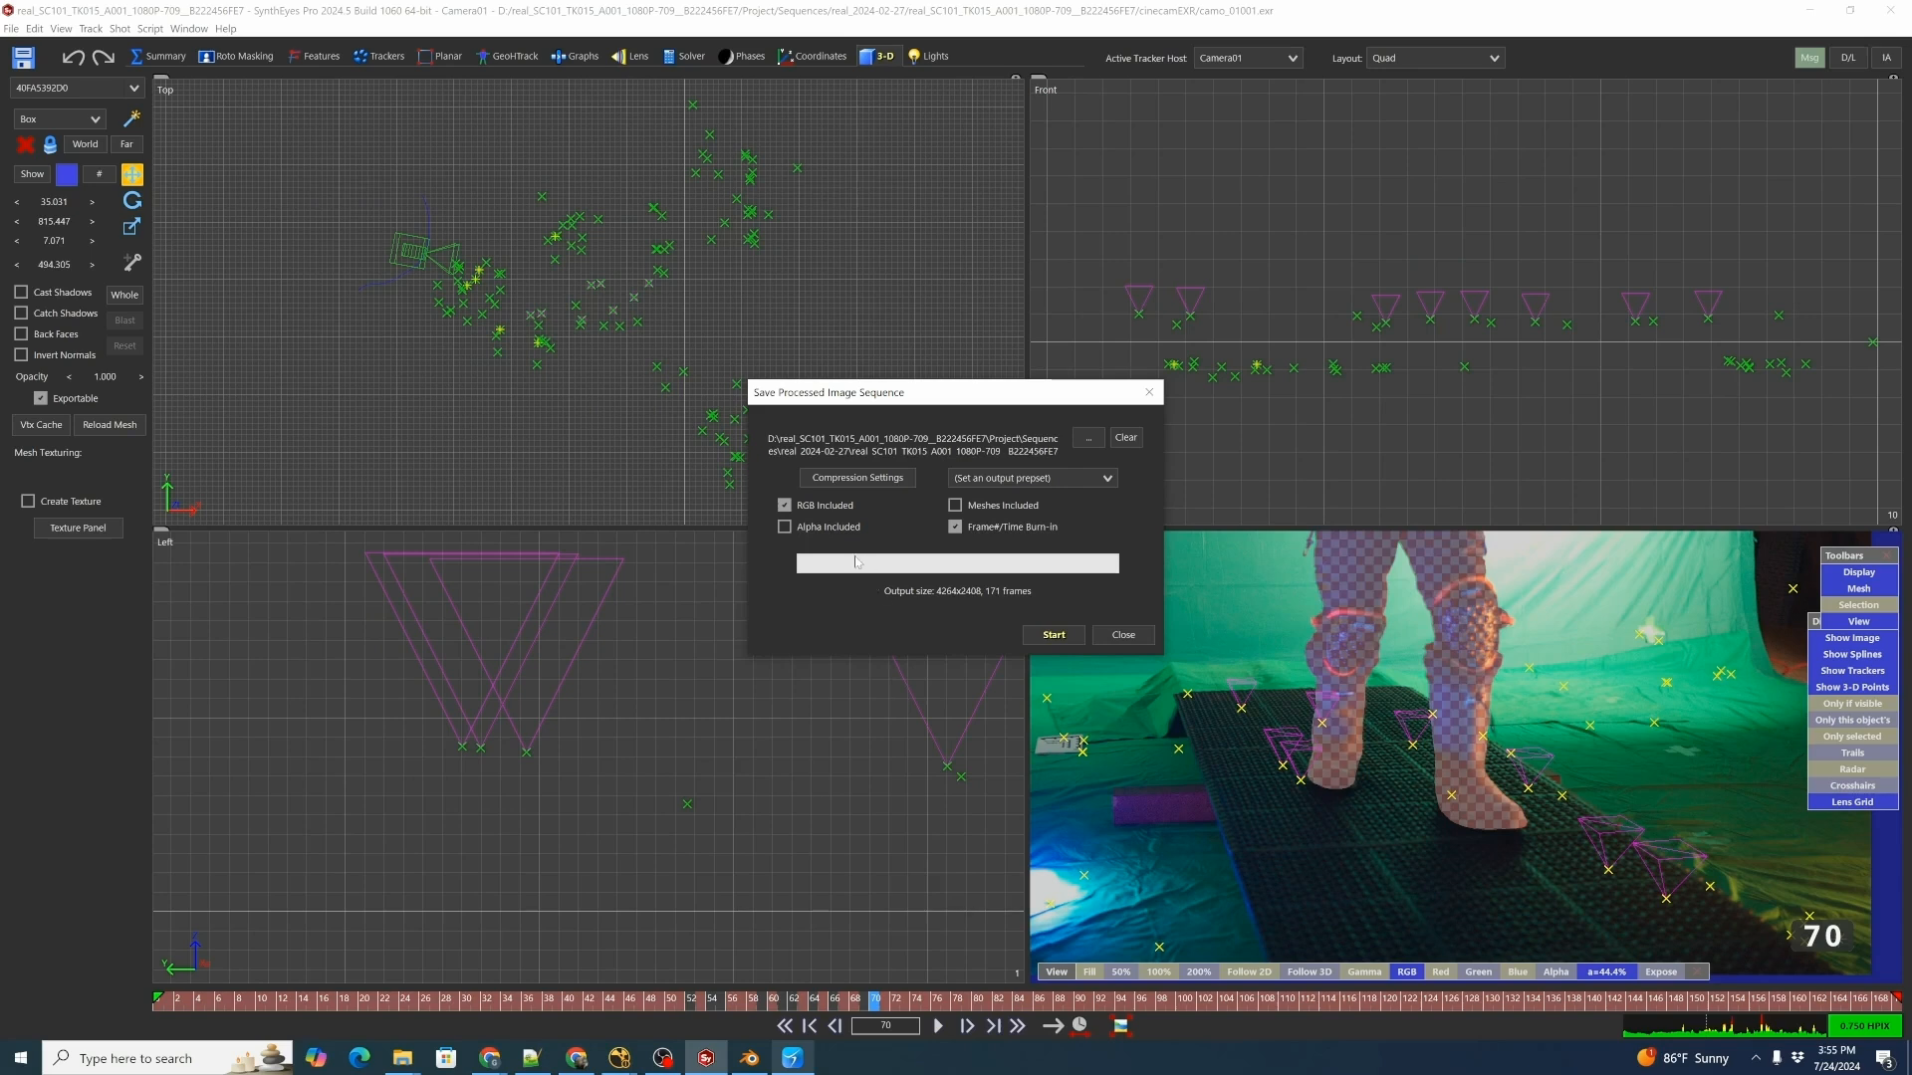
Render the preview movie as H.264 video at 20000 KBits/second with meshes included, and close the playback window.
{"action": "left_click", "coordinate": [886, 480]}
{"action": "left_click", "coordinate": [1018, 460]}
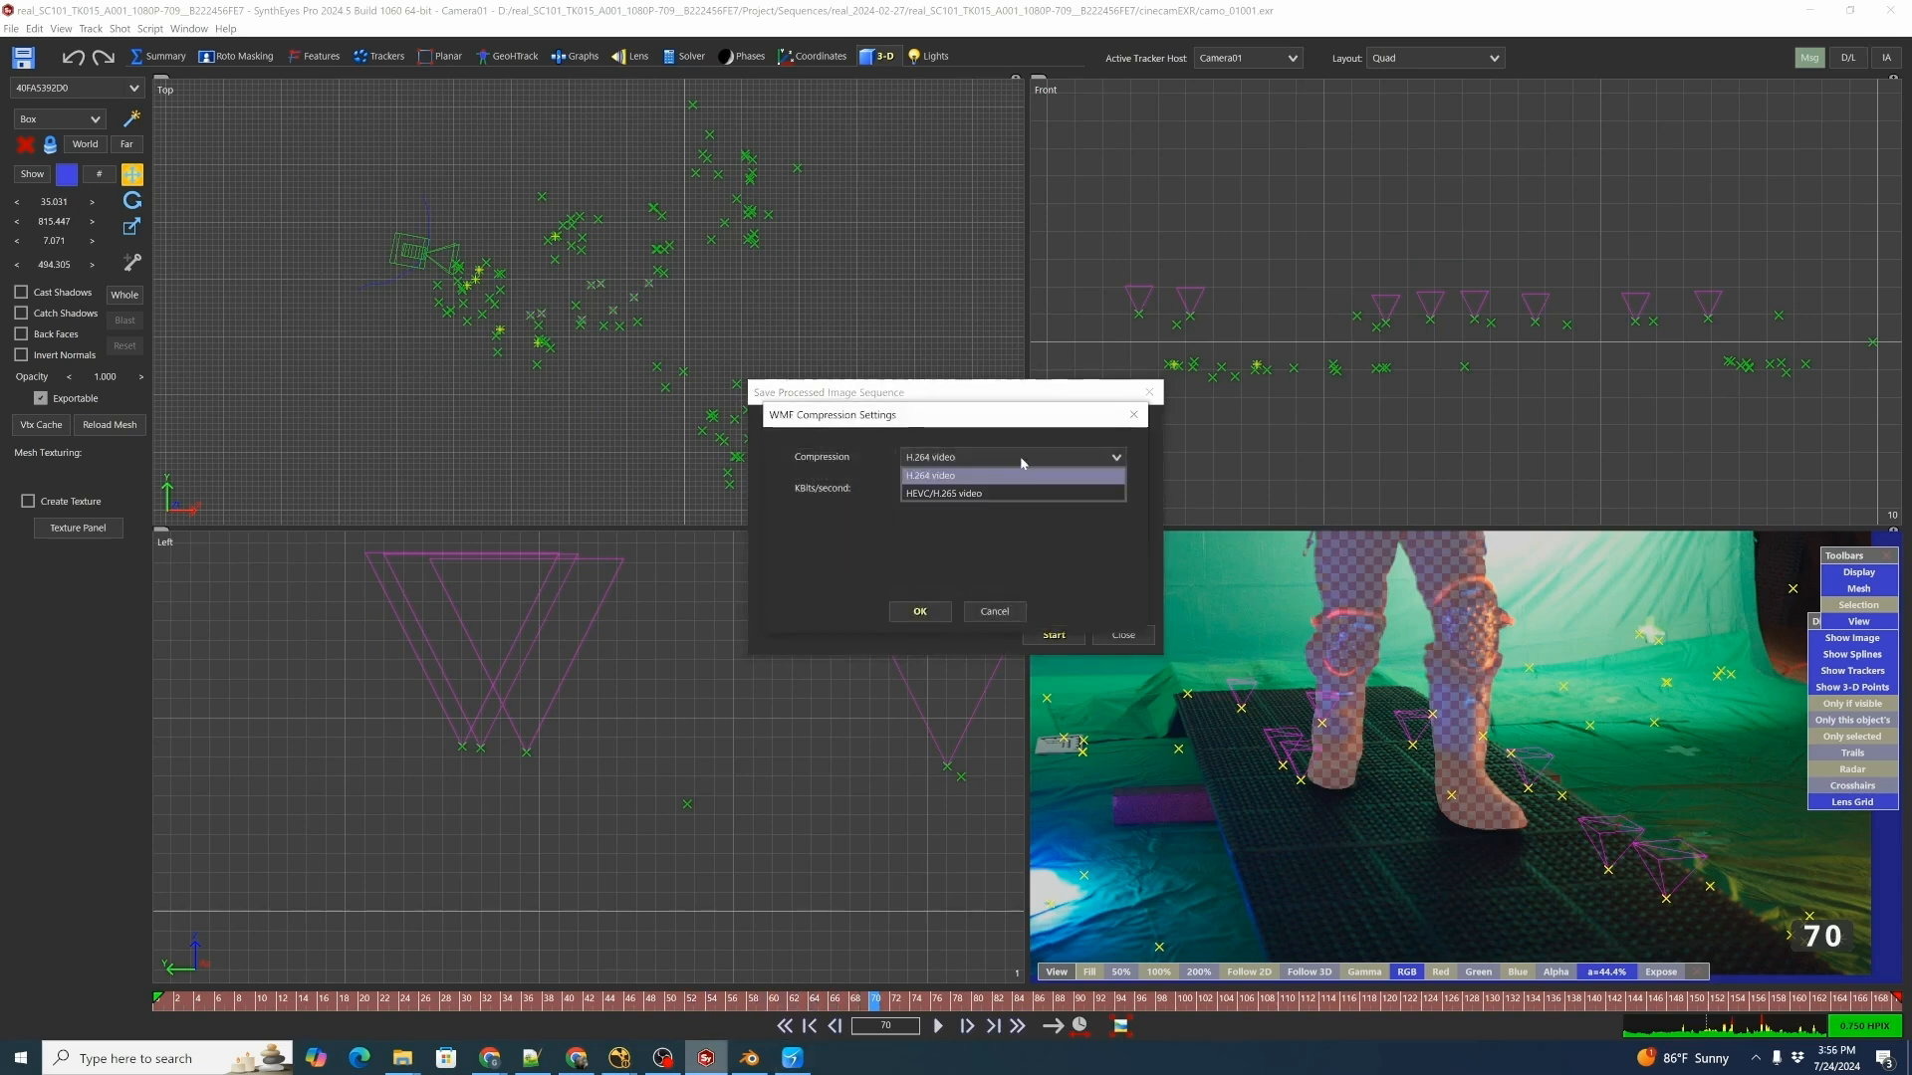
{"action": "left_click", "coordinate": [1020, 474]}
{"action": "type", "text": "20000"}
{"action": "key", "text": "Return"}
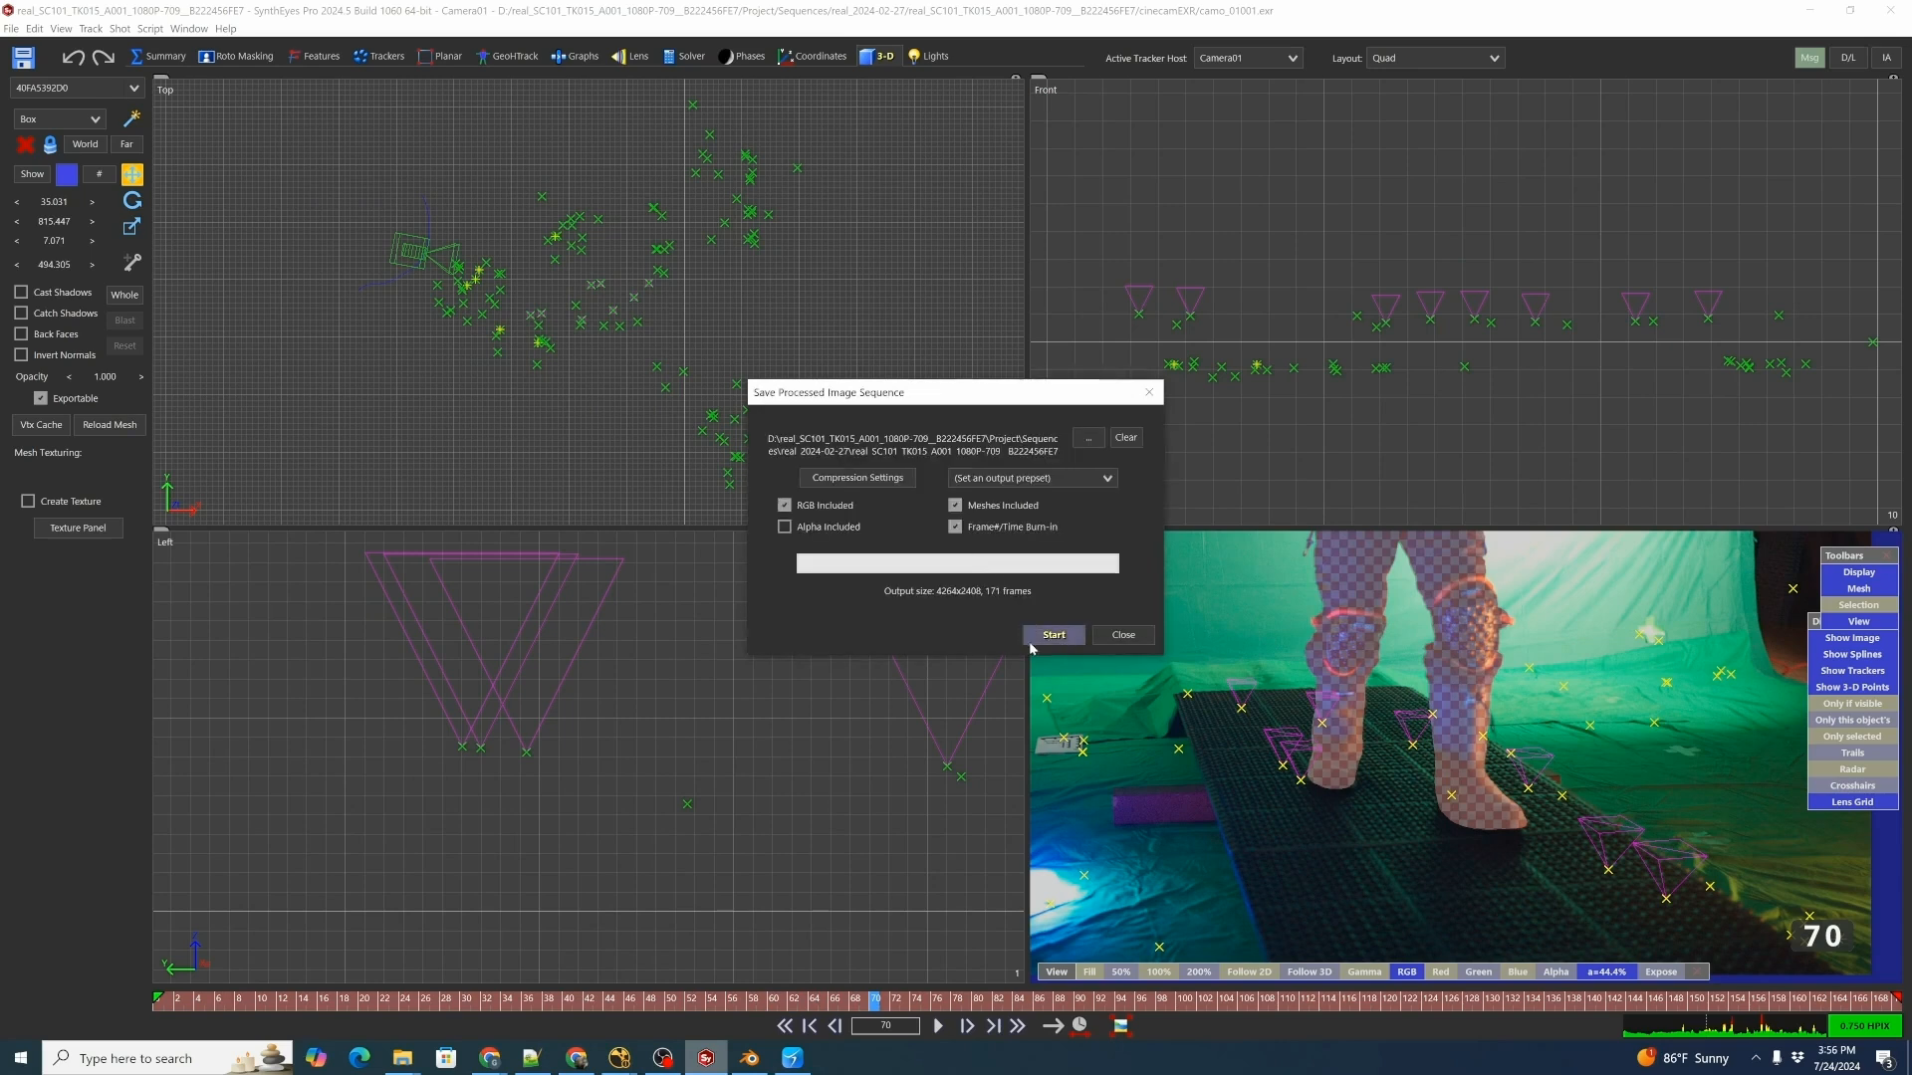
{"action": "left_click", "coordinate": [1056, 637]}
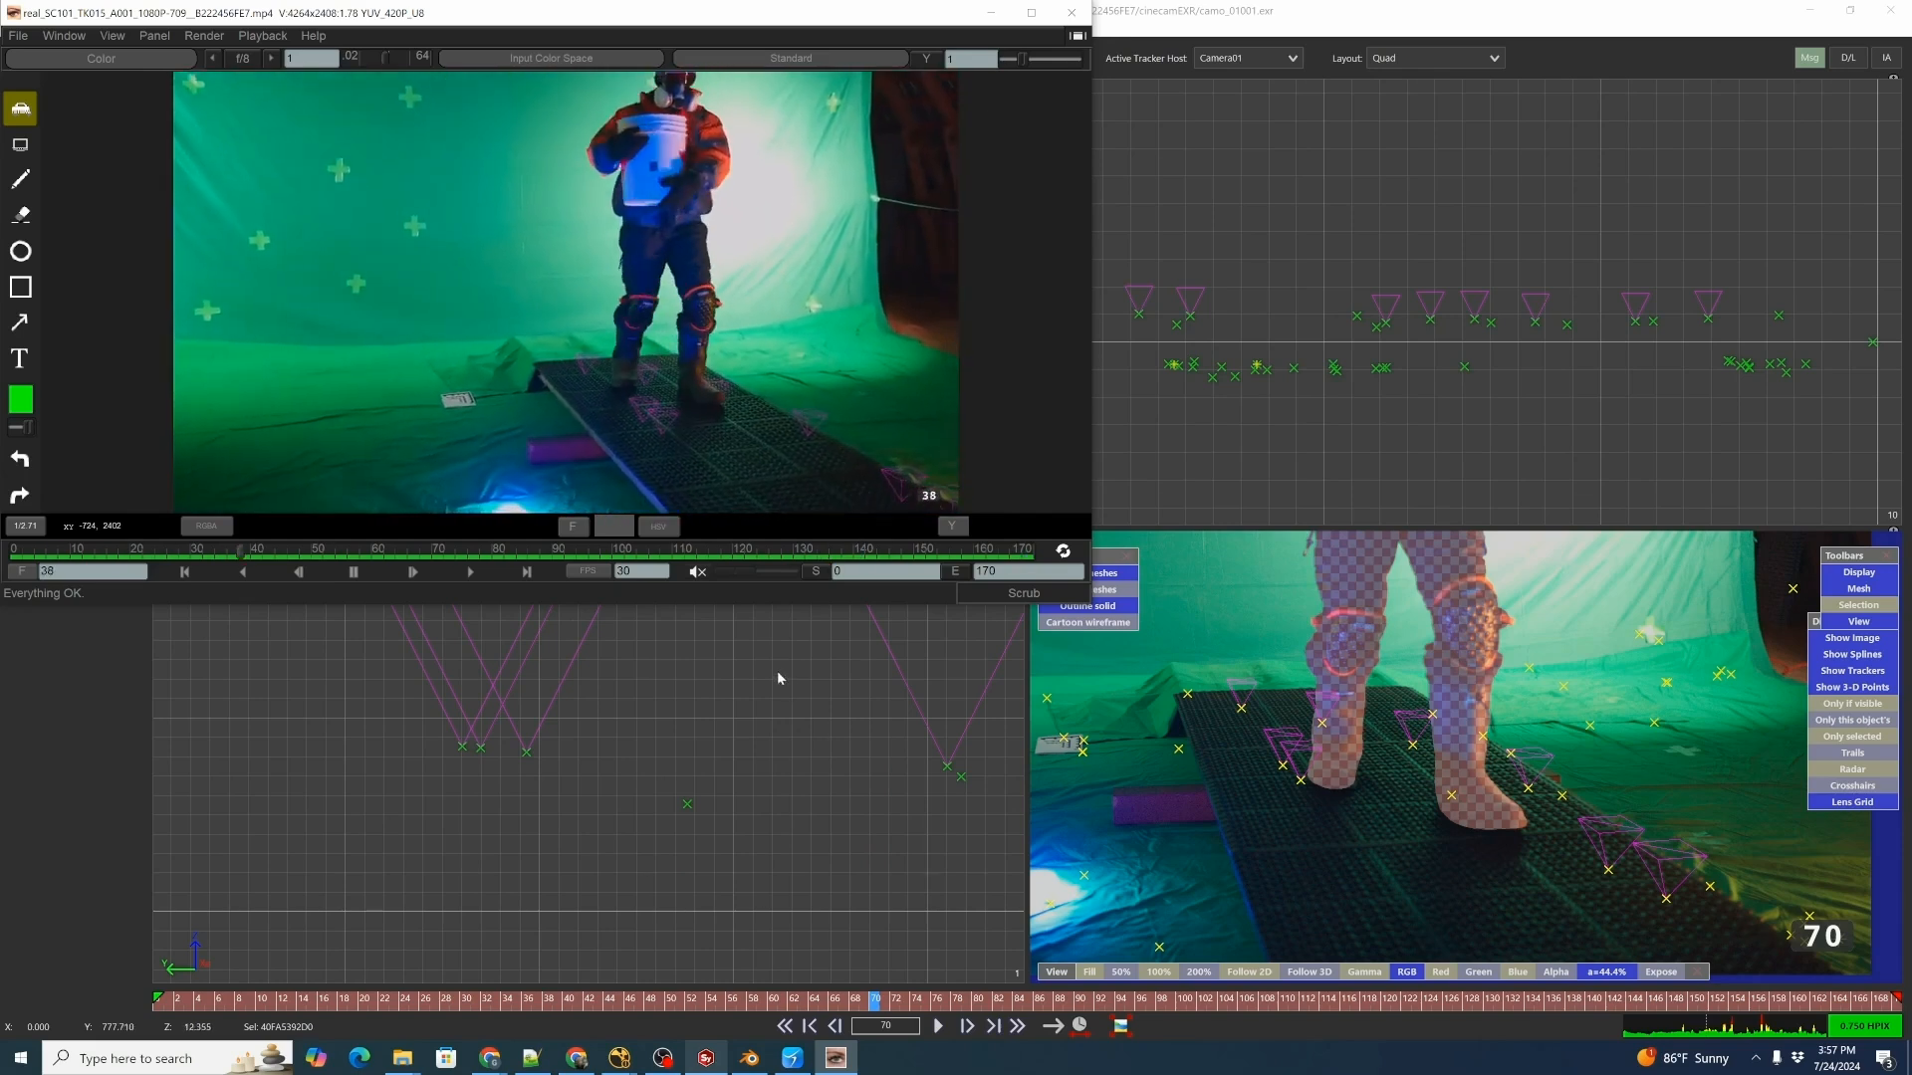
{"action": "left_click", "coordinate": [1071, 12]}
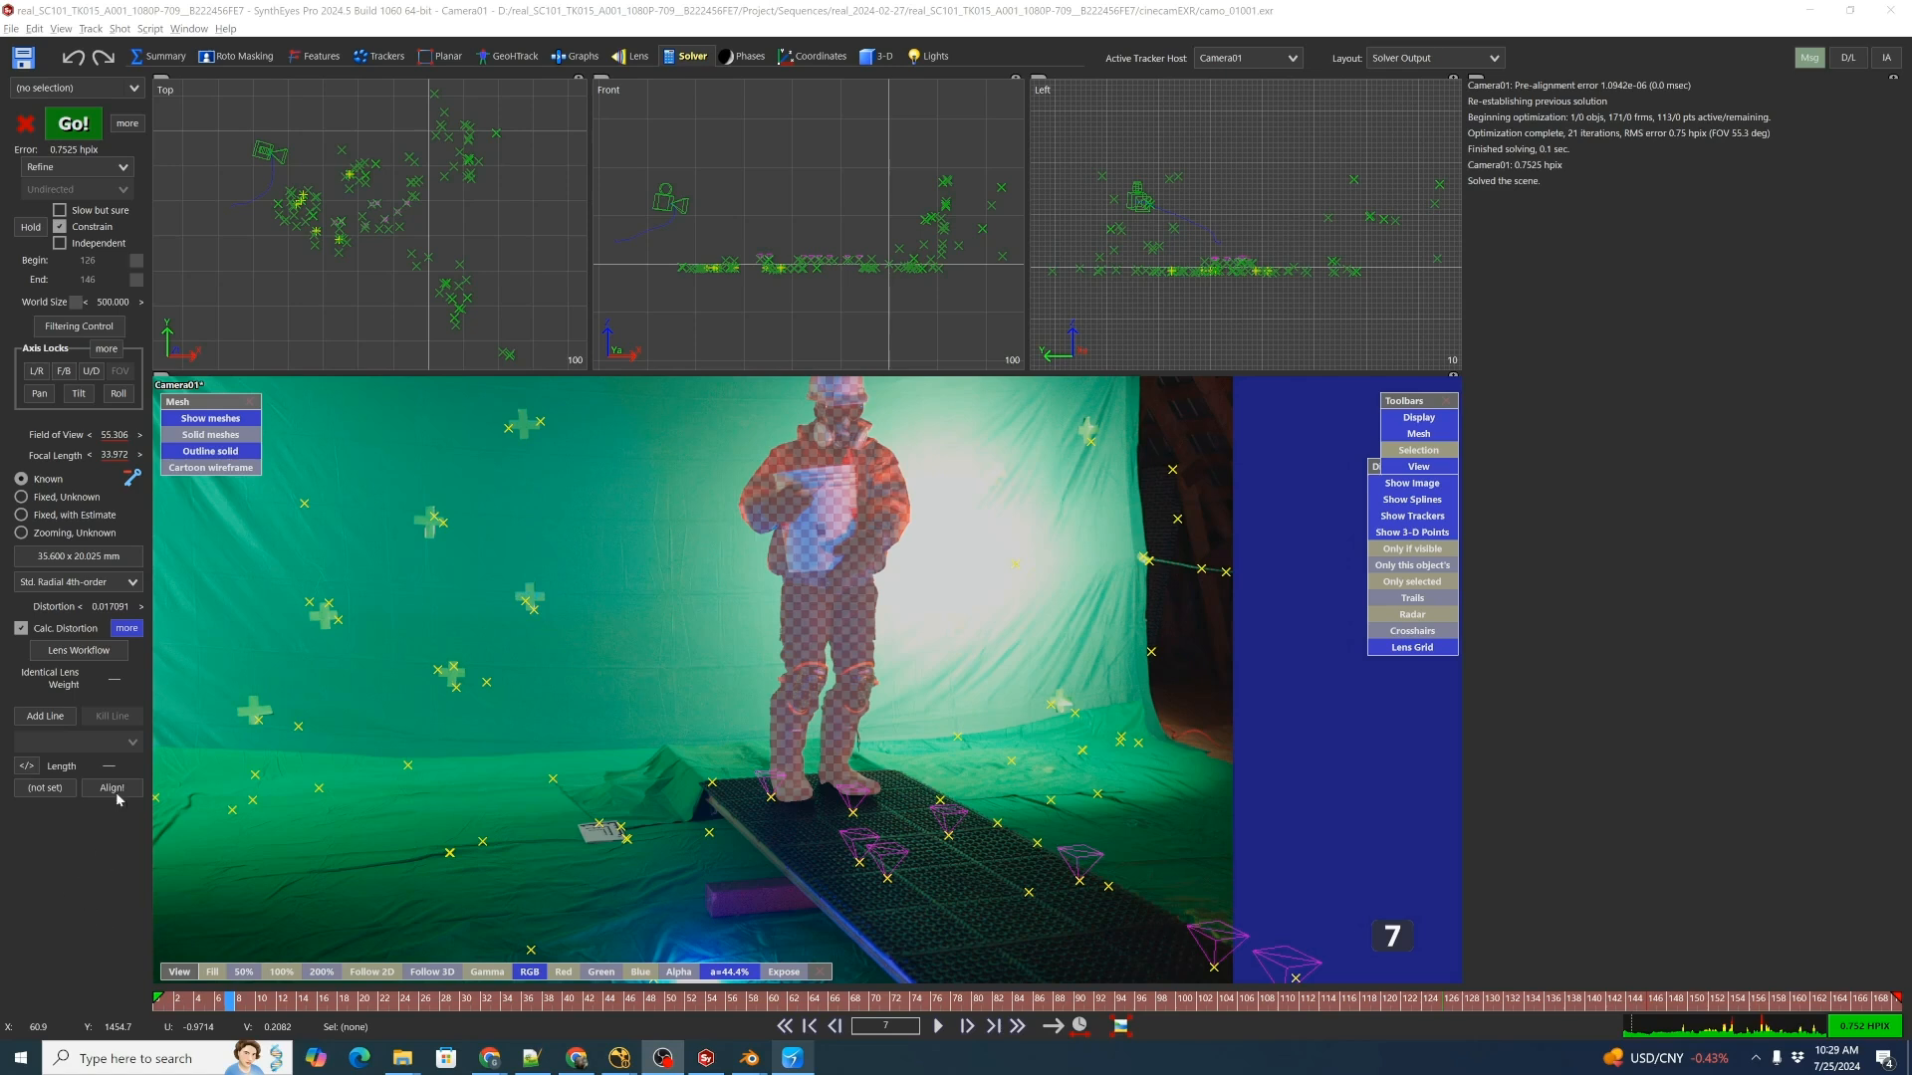
Run the Advanced Lens Workflow with Redistorted(2) output, a 5 percent margin and maximum rounding error 1, and inspect the undistorted frame.
{"action": "left_click", "coordinate": [100, 657]}
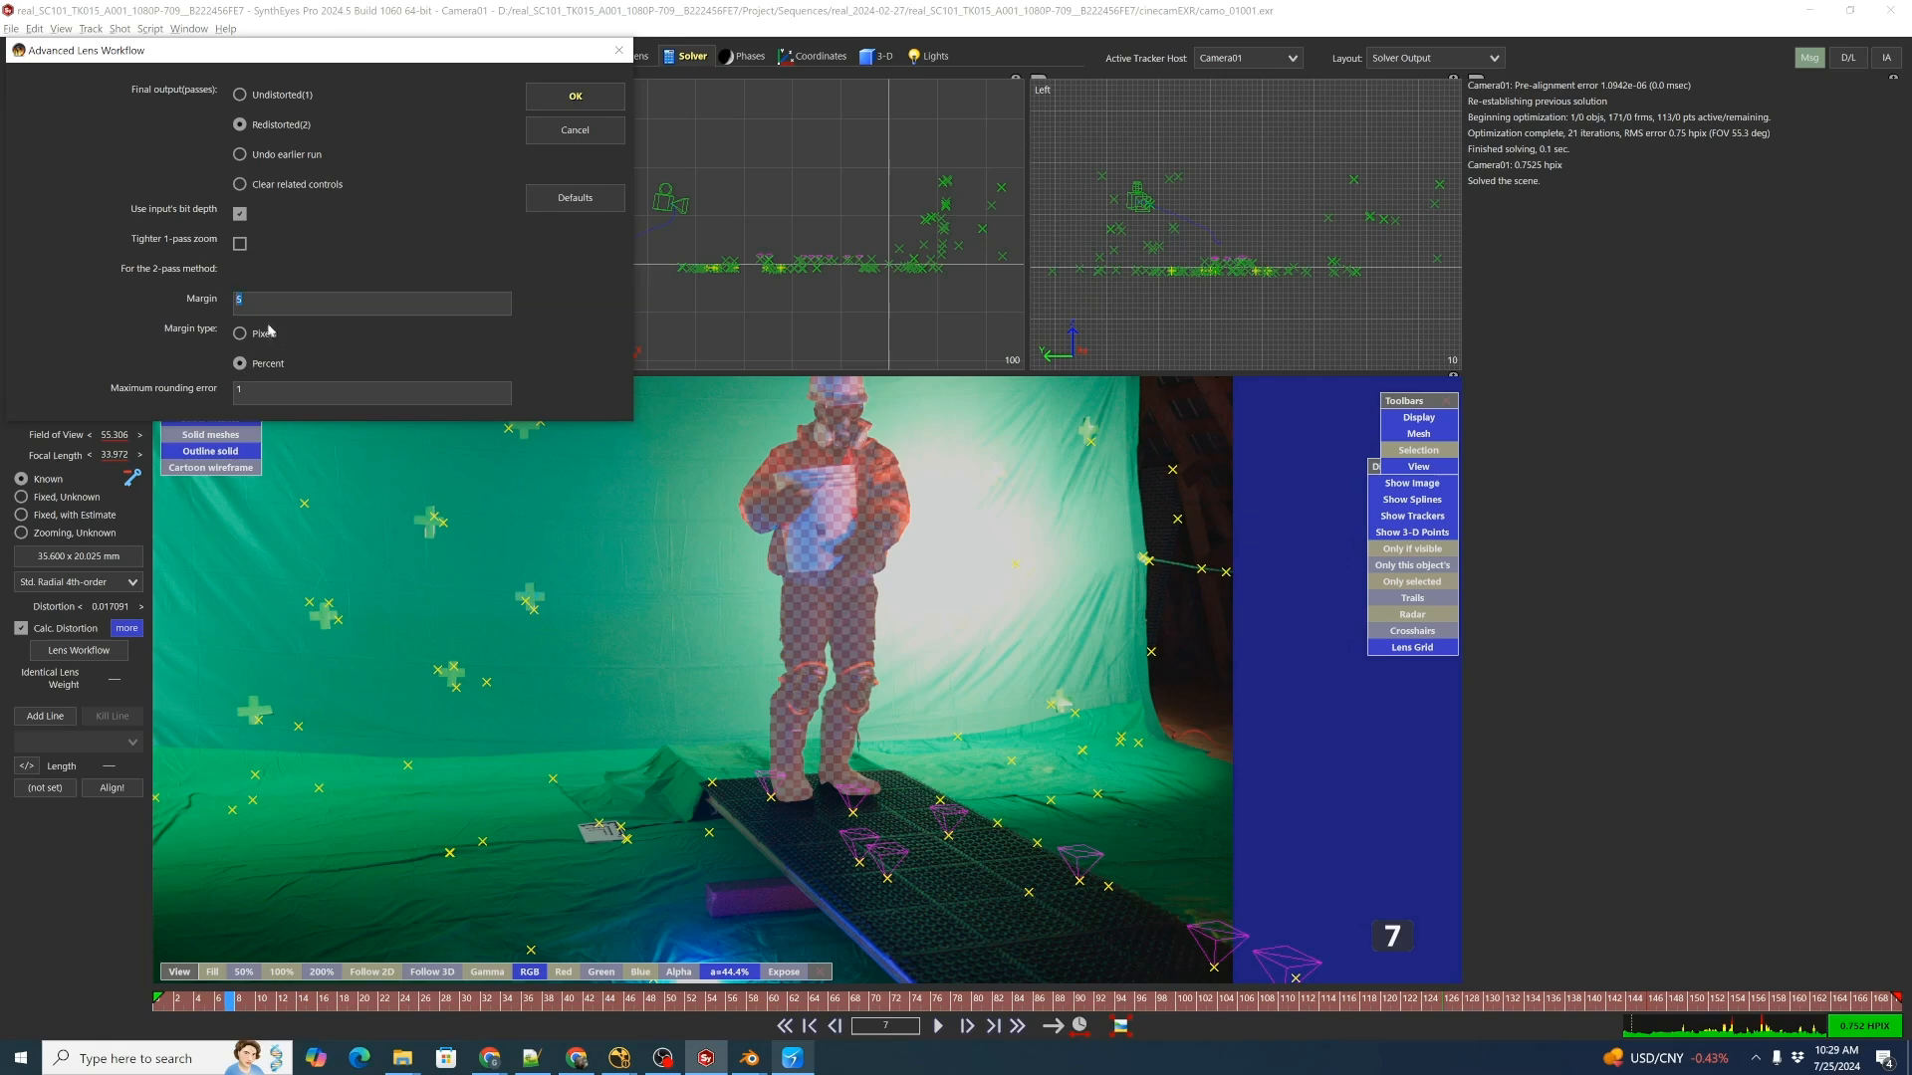
{"action": "left_click", "coordinate": [257, 388]}
{"action": "left_click", "coordinate": [576, 96]}
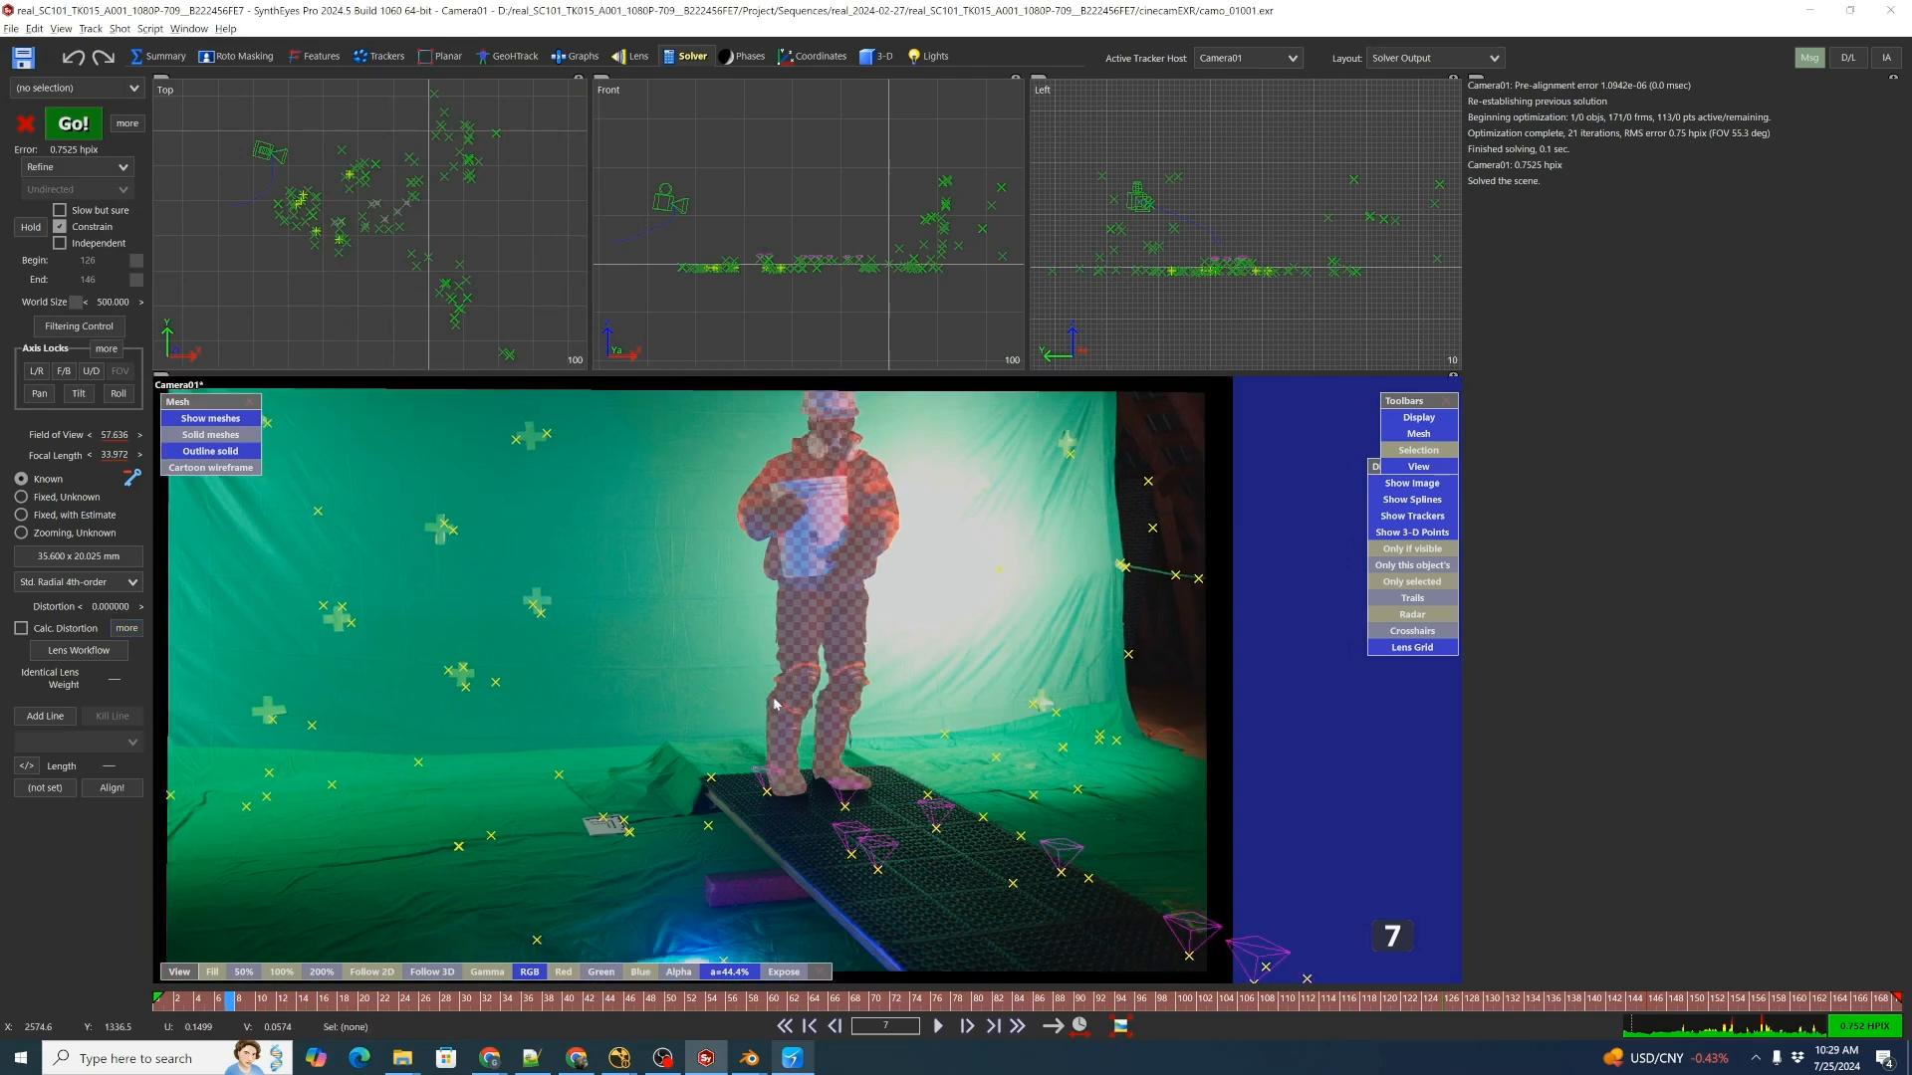
{"action": "scroll", "coordinate": [733, 717], "scroll_direction": "up", "scroll_amount": 3}
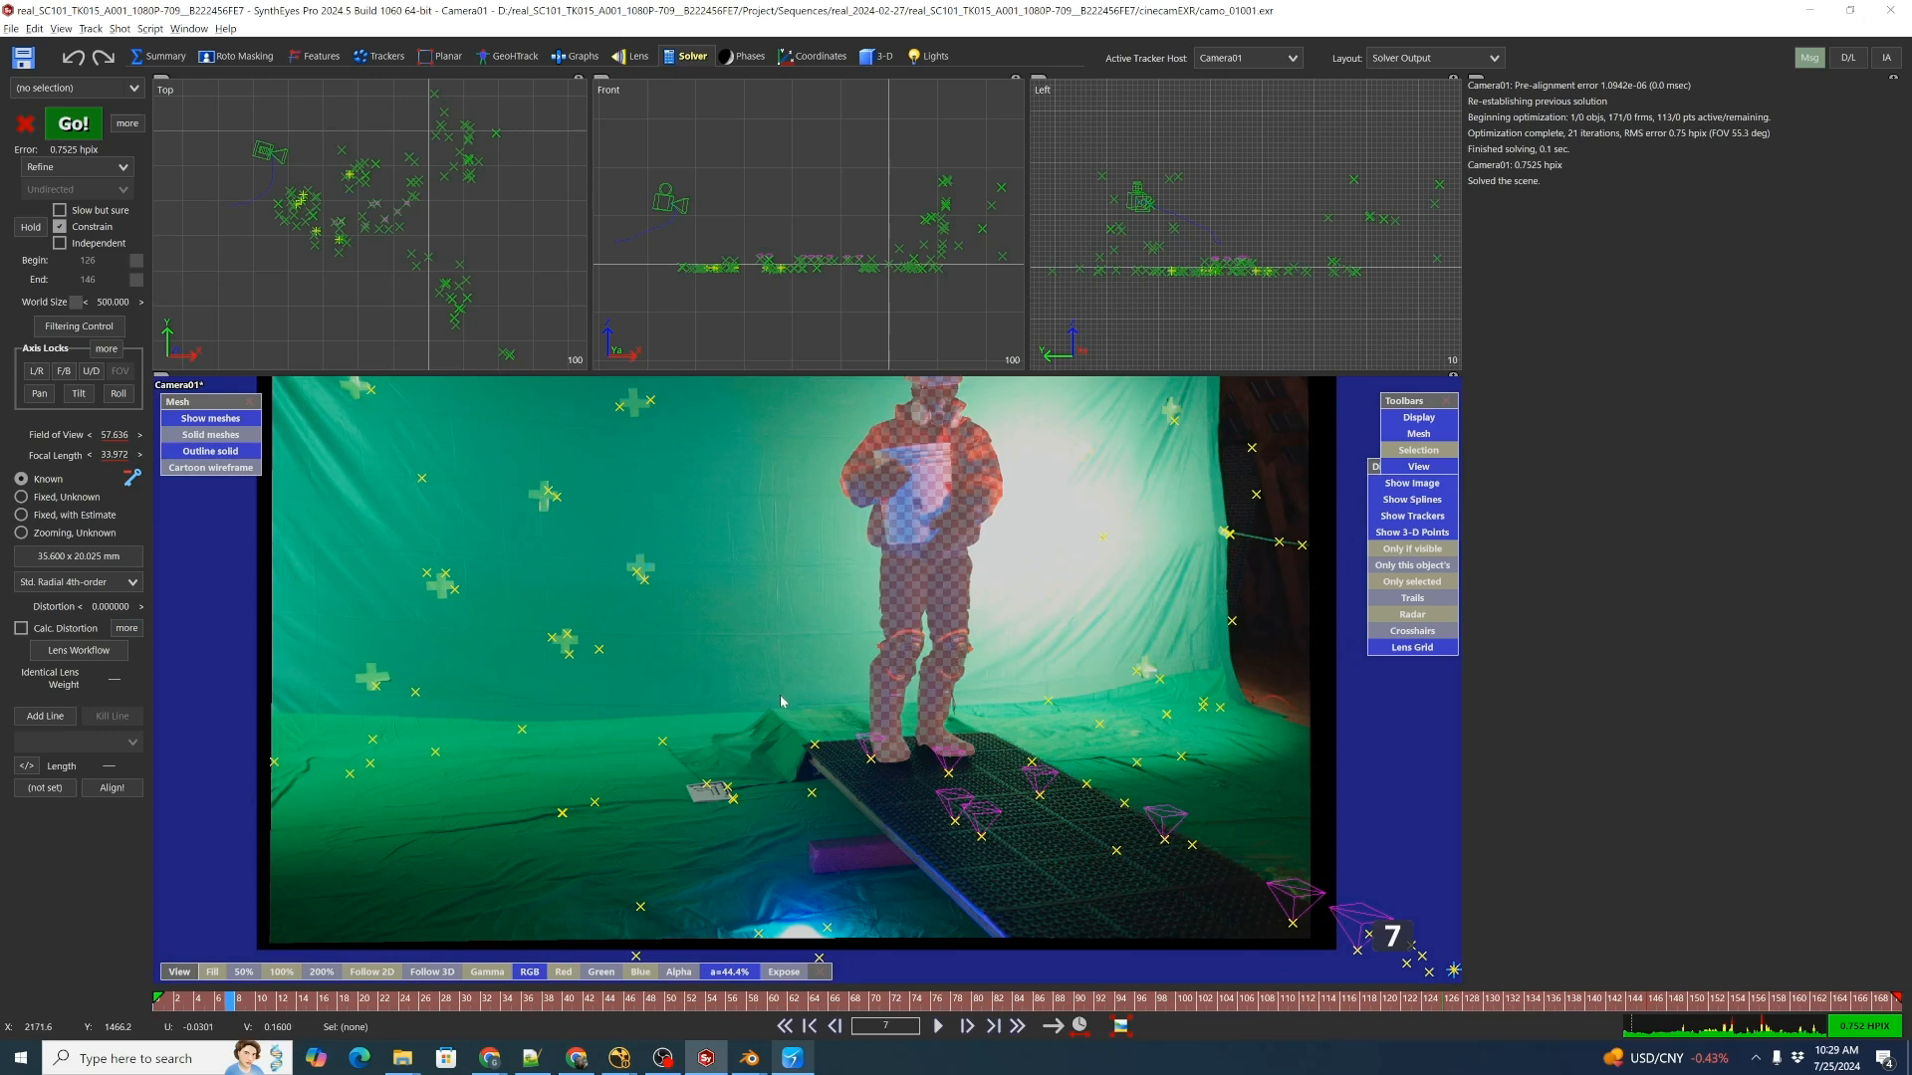
{"action": "scroll", "coordinate": [781, 701], "scroll_direction": "down", "scroll_amount": 2}
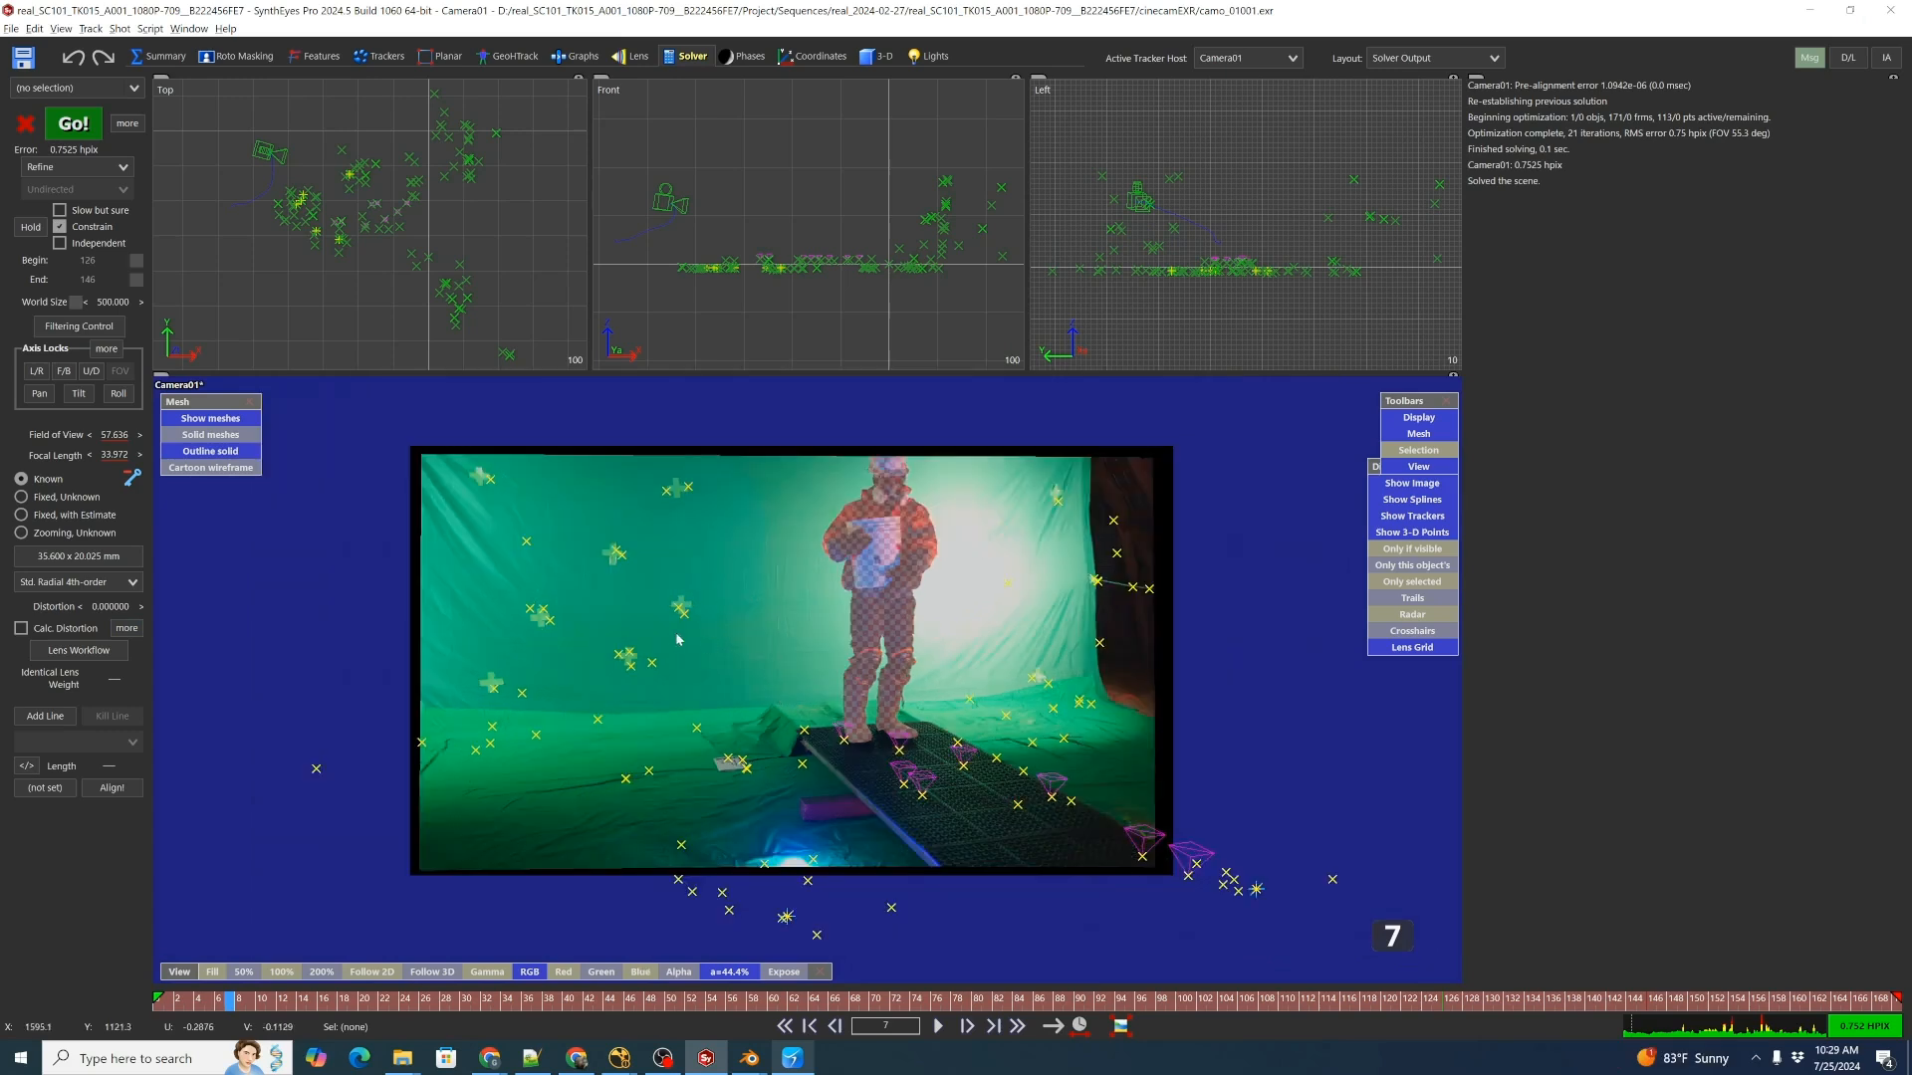
Examine the edges, corners and tracker positions of the undistorted image in the camera view at frame 7.
{"action": "scroll", "coordinate": [602, 654], "scroll_direction": "up", "scroll_amount": 2}
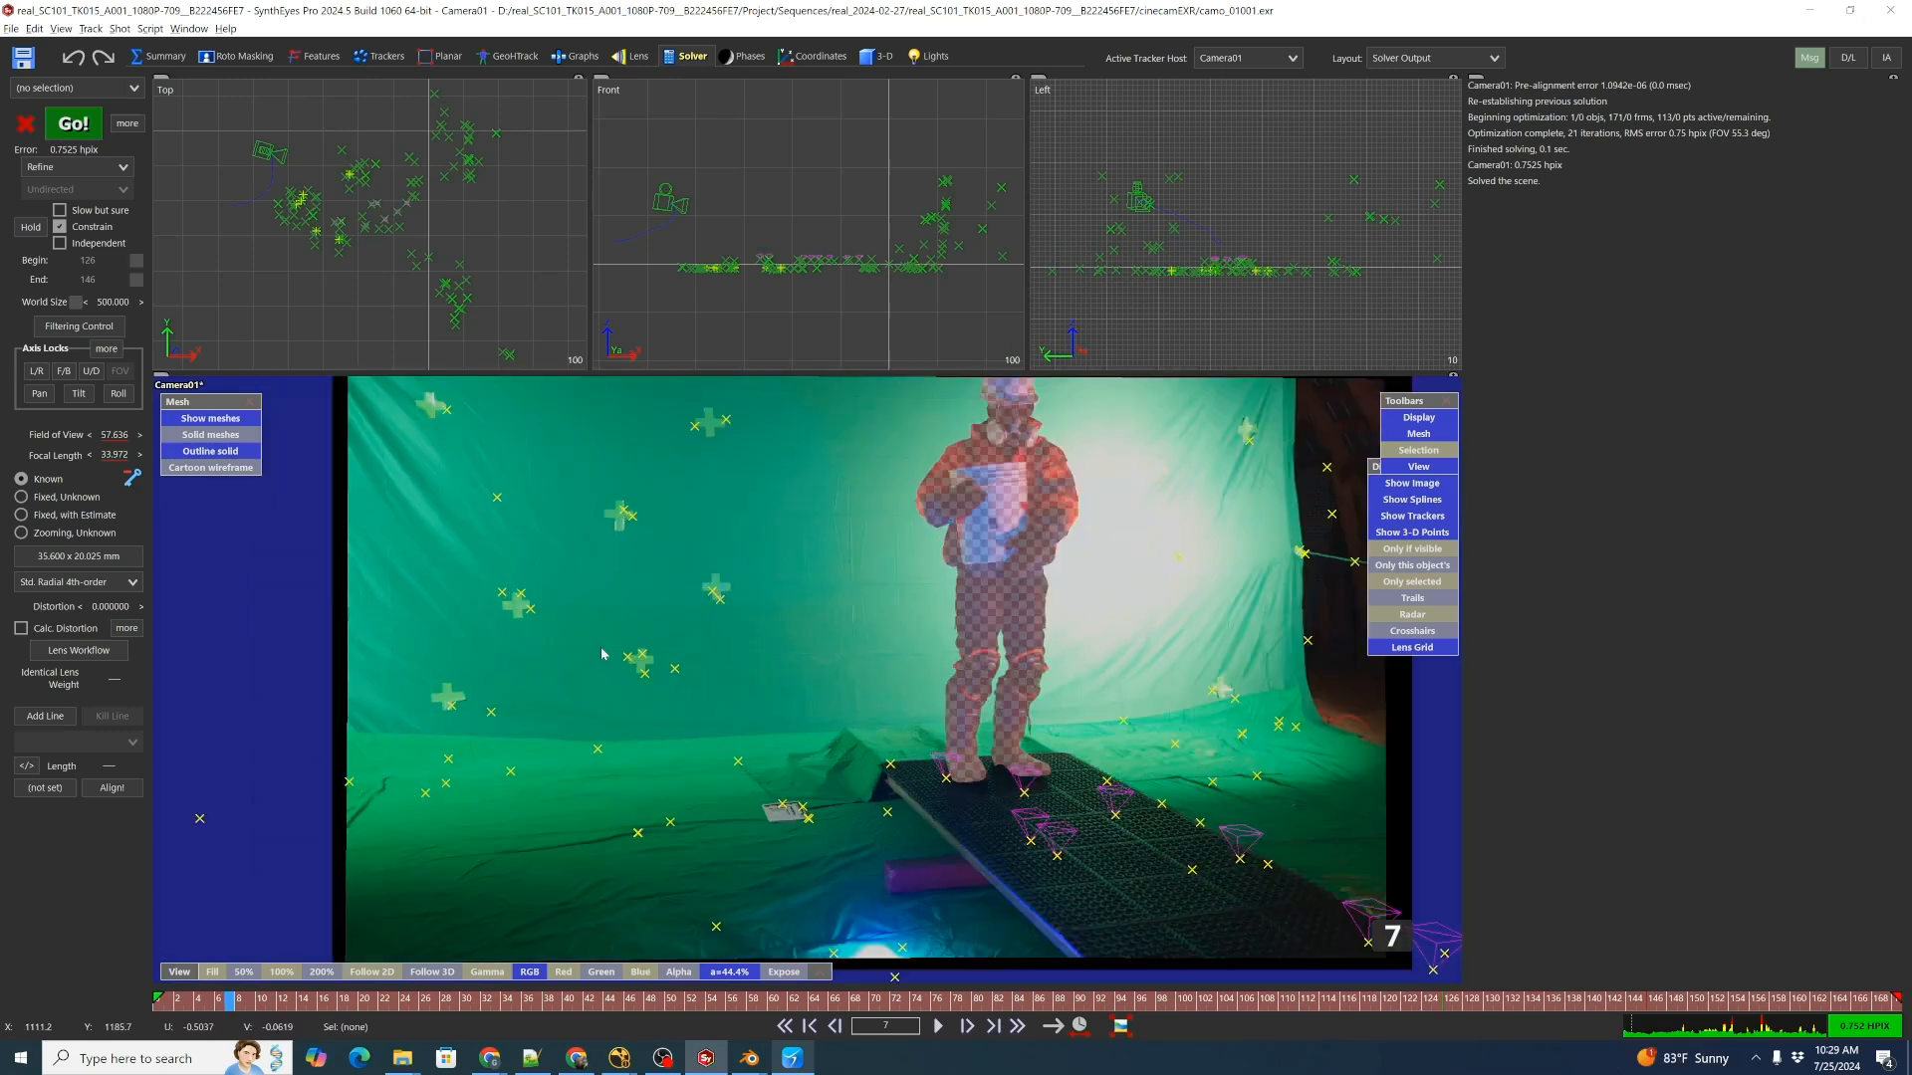
{"action": "scroll", "coordinate": [560, 696], "scroll_direction": "down", "scroll_amount": 3}
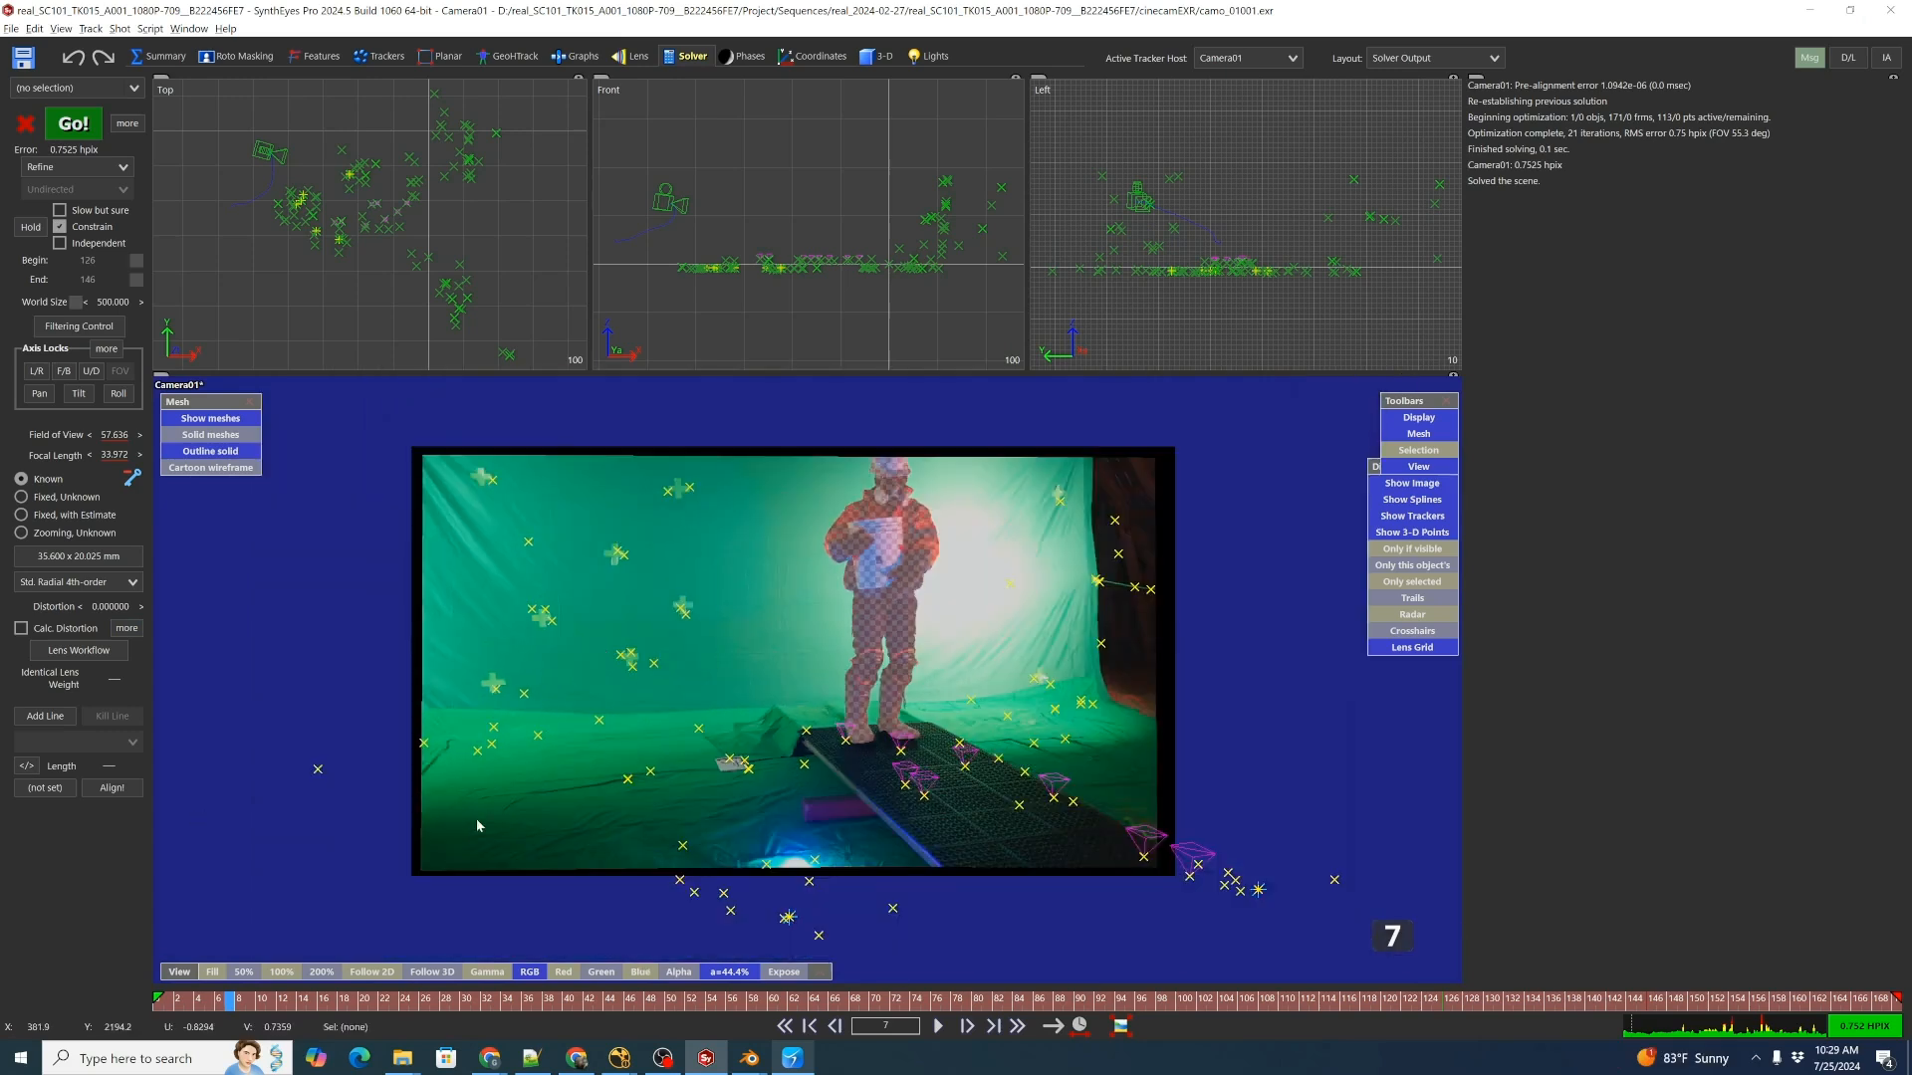
{"action": "scroll", "coordinate": [460, 872], "scroll_direction": "up", "scroll_amount": 2}
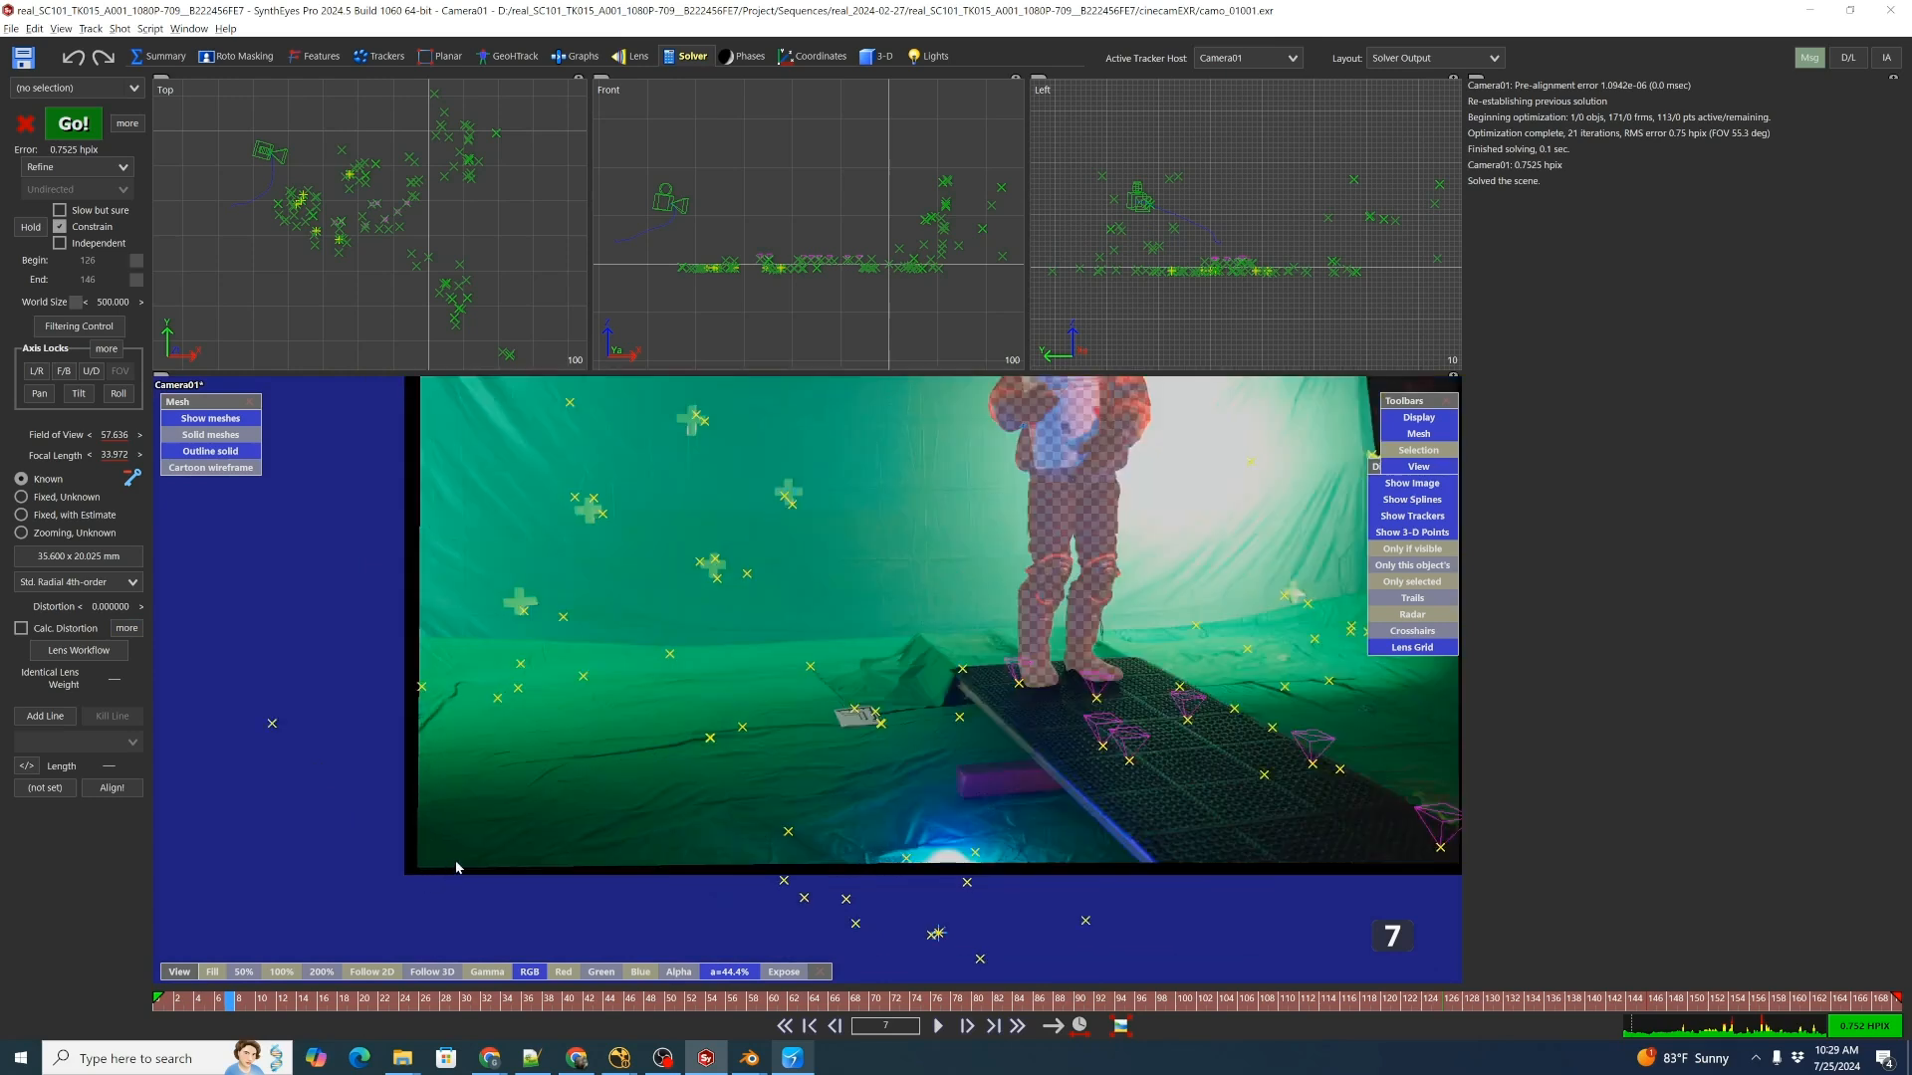
{"action": "scroll", "coordinate": [756, 797], "scroll_direction": "down", "scroll_amount": 2}
{"action": "middle_click_drag", "start_coordinate": [720, 794], "coordinate": [646, 795]}
{"action": "scroll", "coordinate": [1035, 627], "scroll_direction": "up", "scroll_amount": 2}
{"action": "middle_click_drag", "start_coordinate": [1155, 537], "coordinate": [1039, 635]}
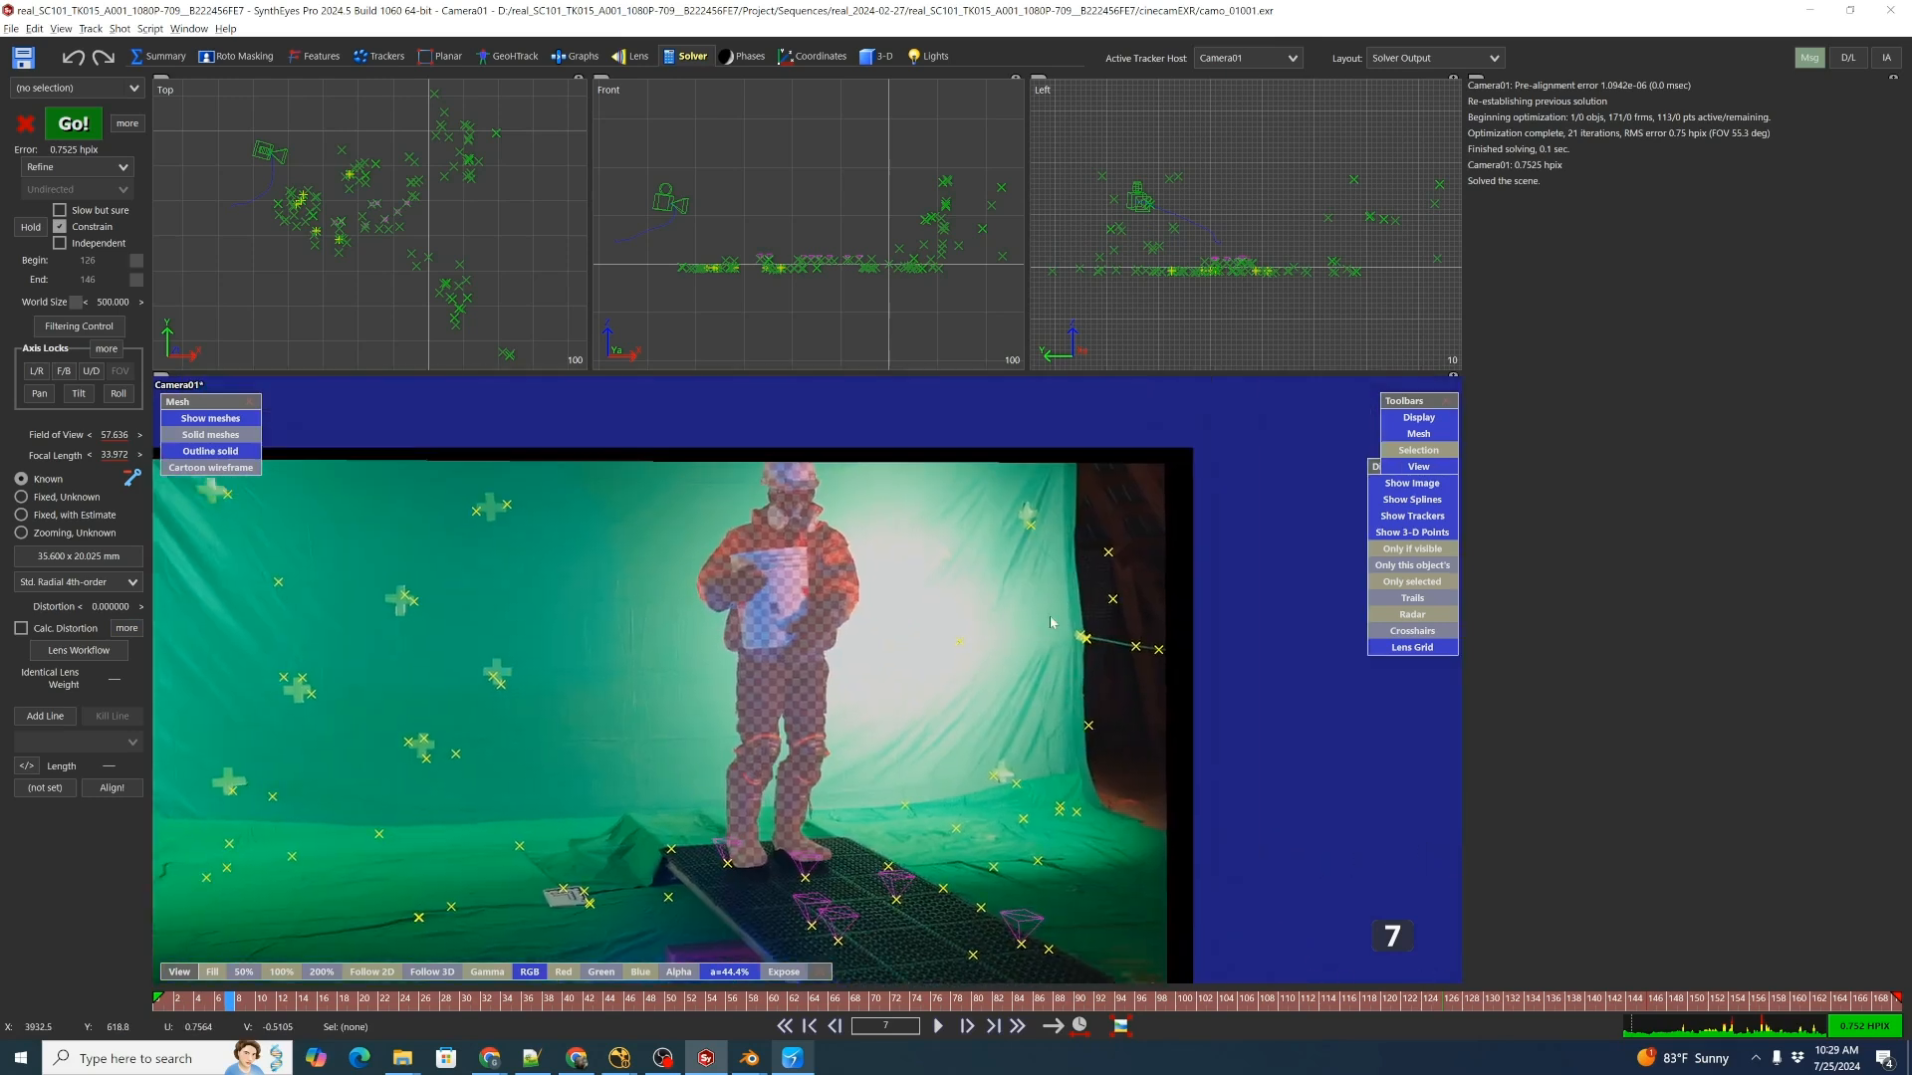
{"action": "middle_click_drag", "start_coordinate": [1096, 527], "coordinate": [1176, 513]}
{"action": "middle_click_drag", "start_coordinate": [634, 687], "coordinate": [749, 721]}
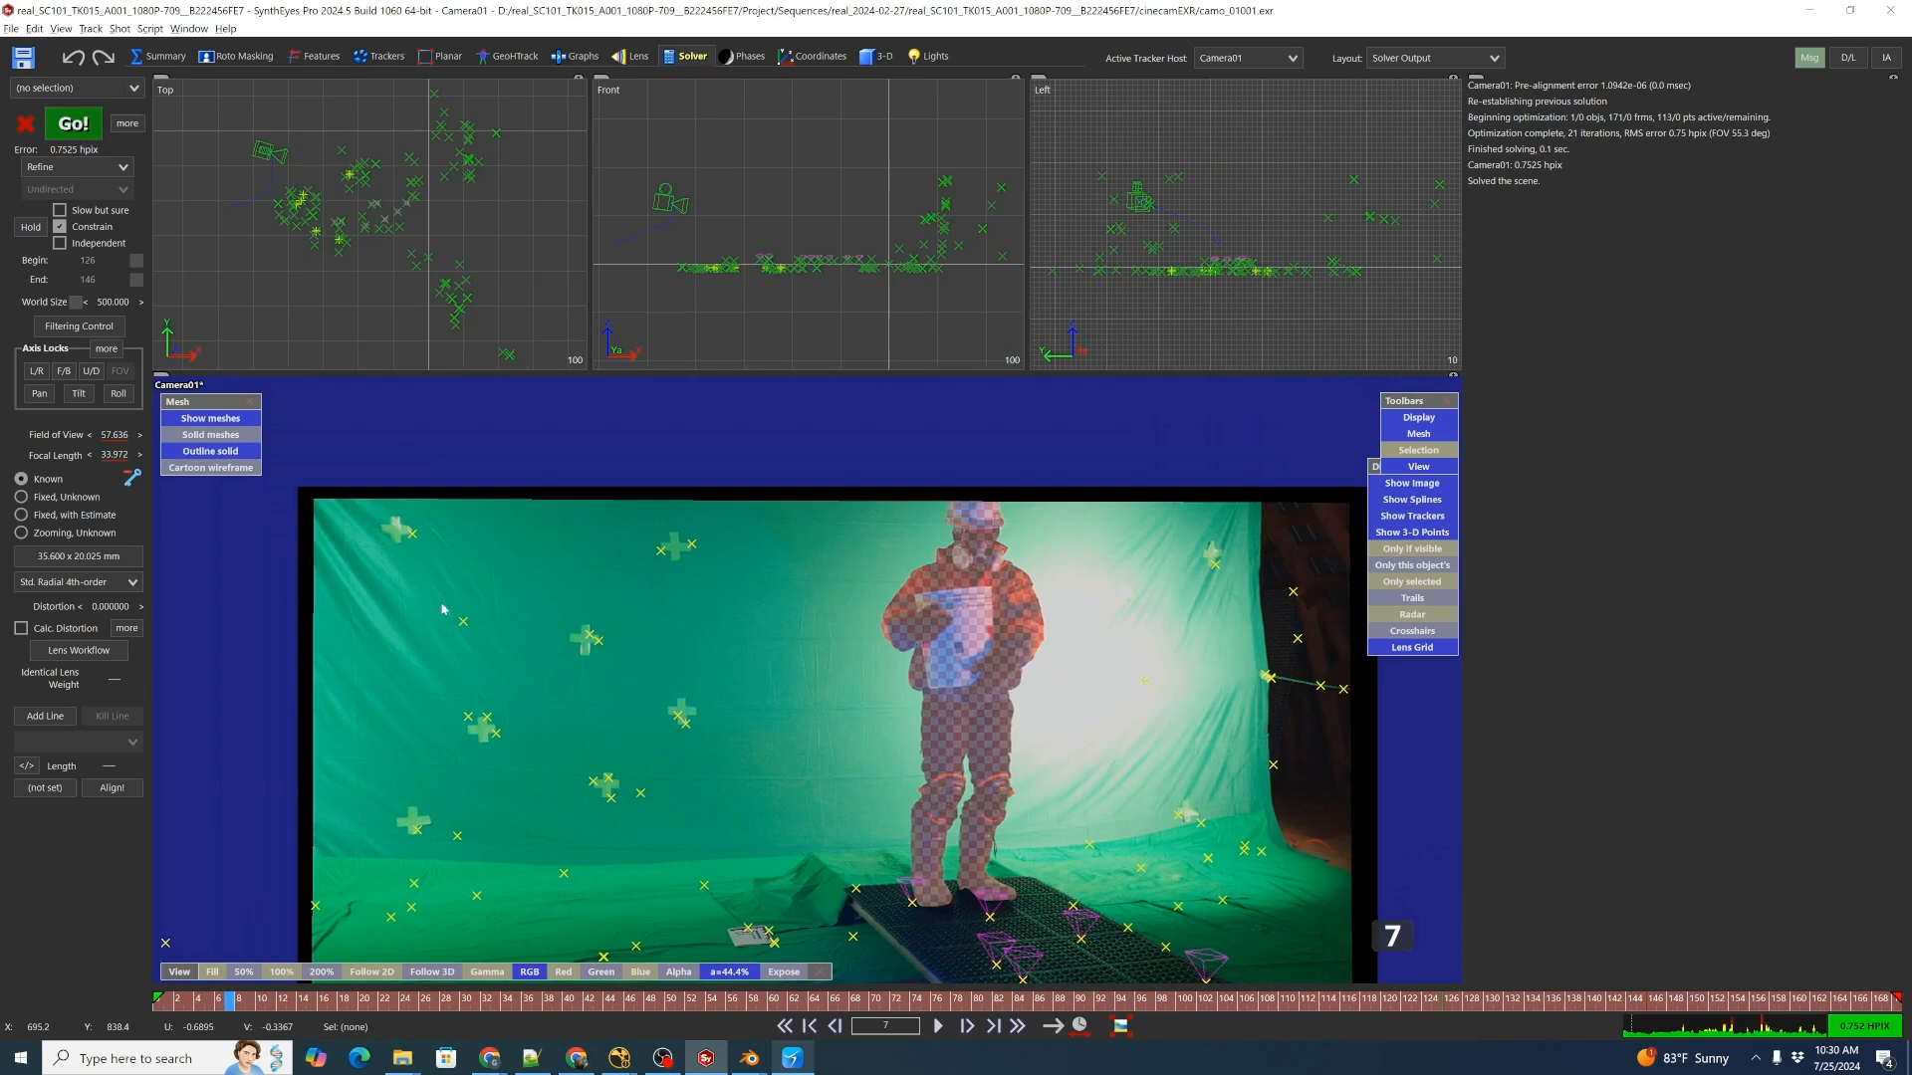
{"action": "middle_click_drag", "start_coordinate": [541, 747], "coordinate": [523, 591]}
{"action": "scroll", "coordinate": [528, 587], "scroll_direction": "down", "scroll_amount": 2}
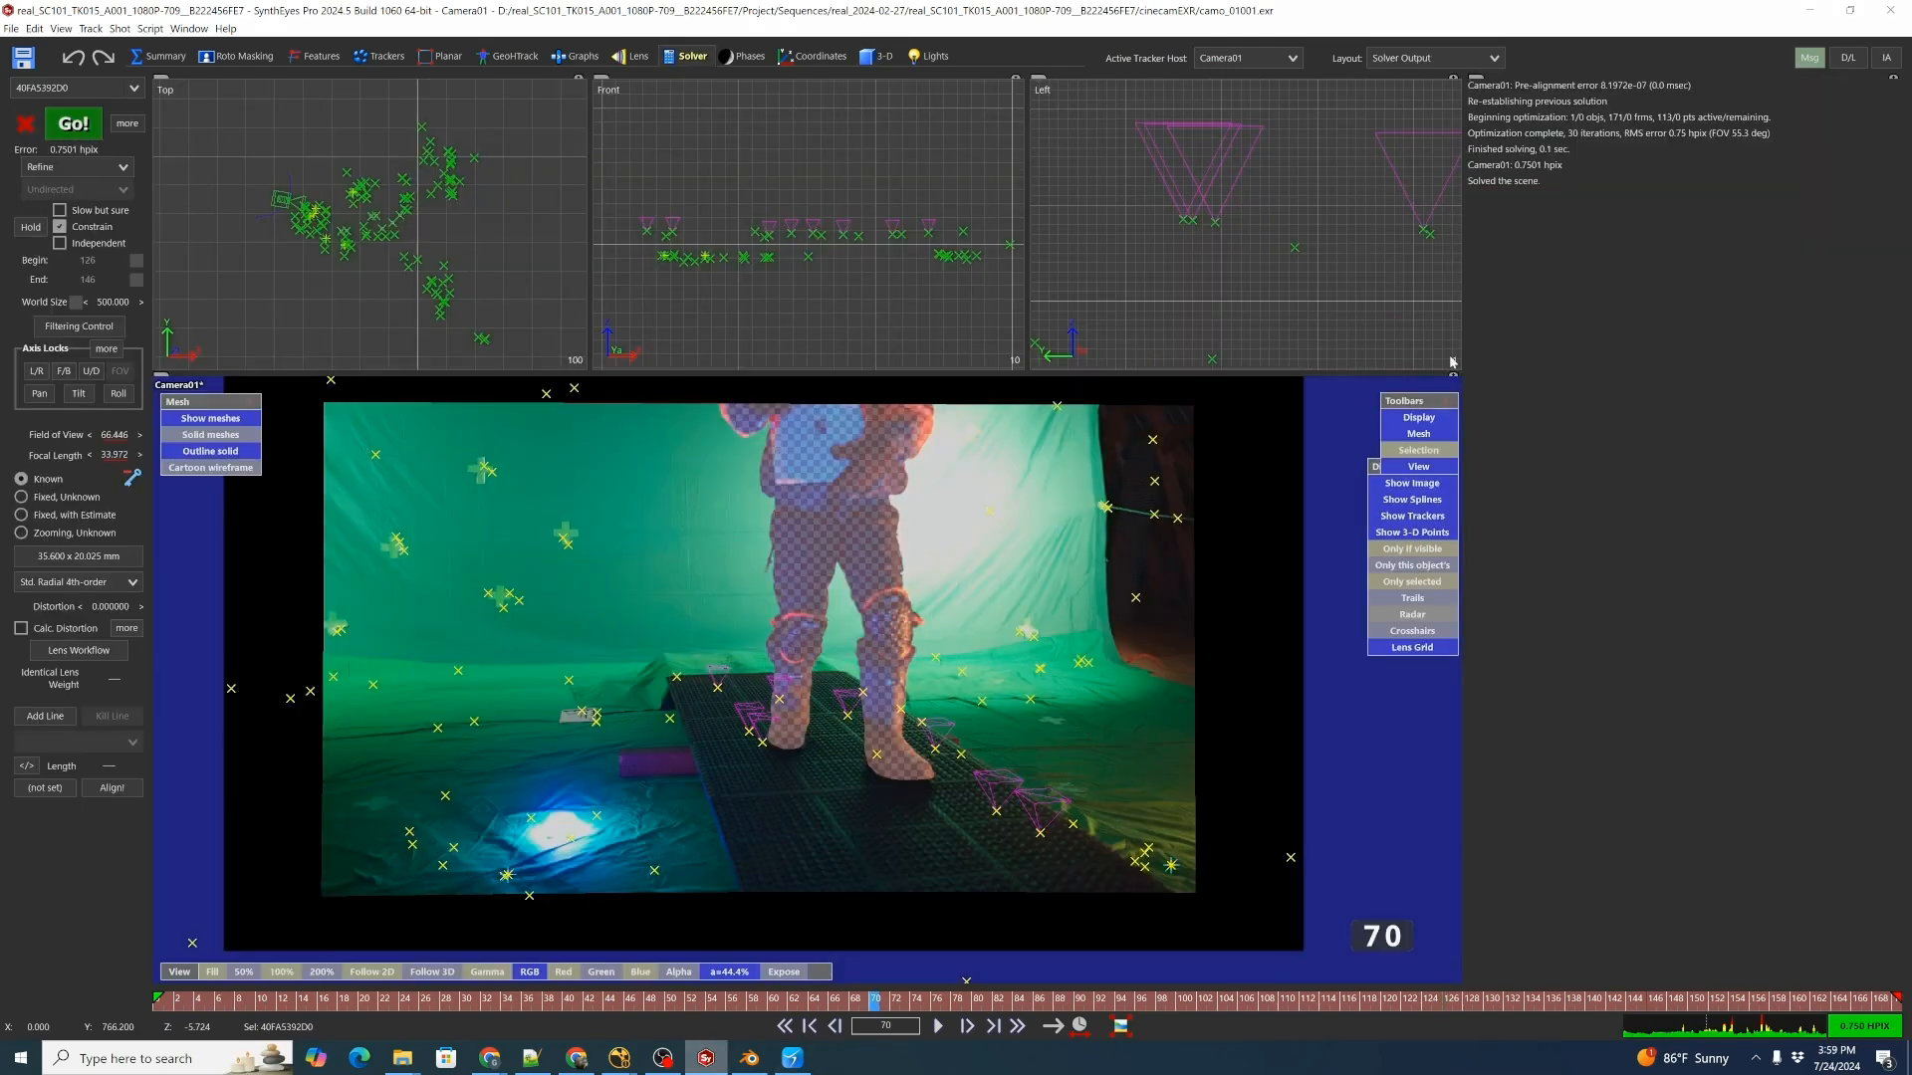
Start a Blender (Python) export saved as real_SC101_TK015_A001_1080P-709__B222456FE7.py in the take's syntheyes folder.
{"action": "left_click", "coordinate": [12, 28]}
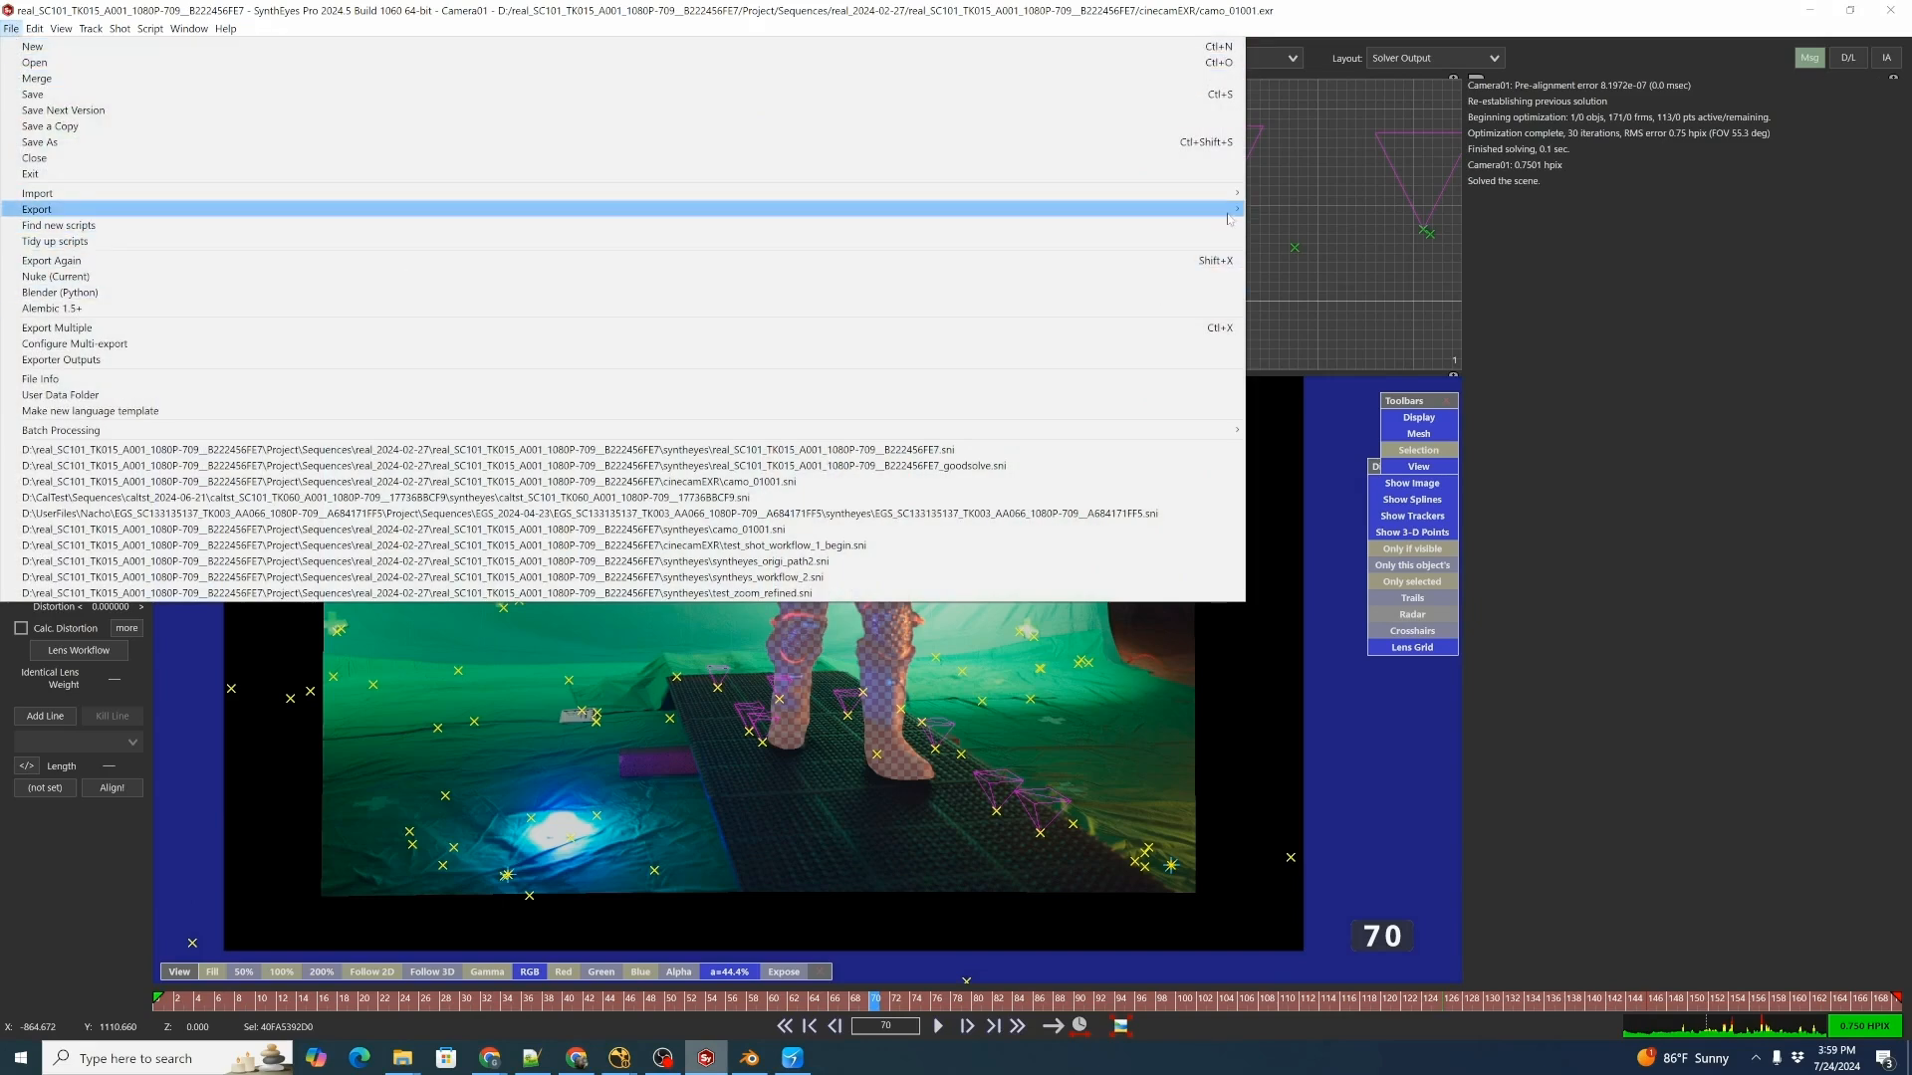
{"action": "mouse_move", "coordinate": [1232, 211]}
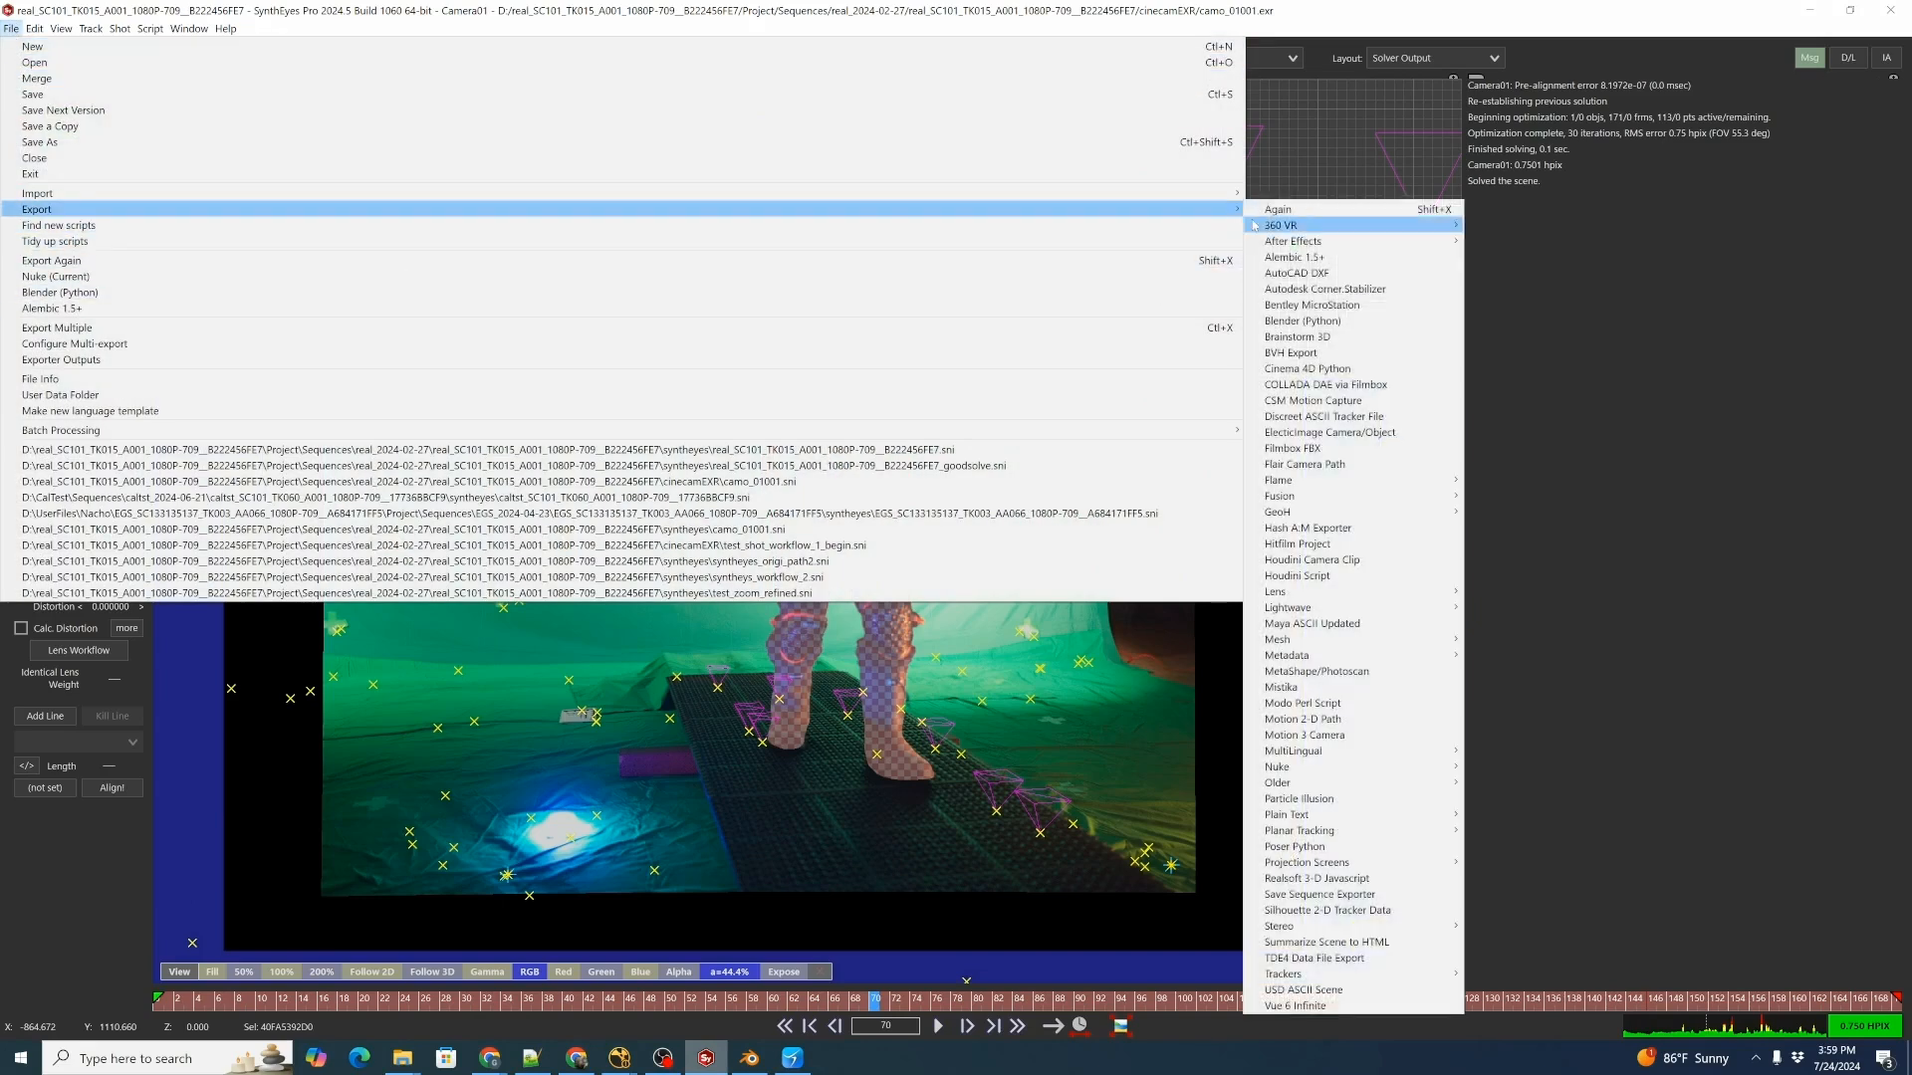
{"action": "left_click", "coordinate": [1321, 321]}
{"action": "left_click", "coordinate": [845, 557]}
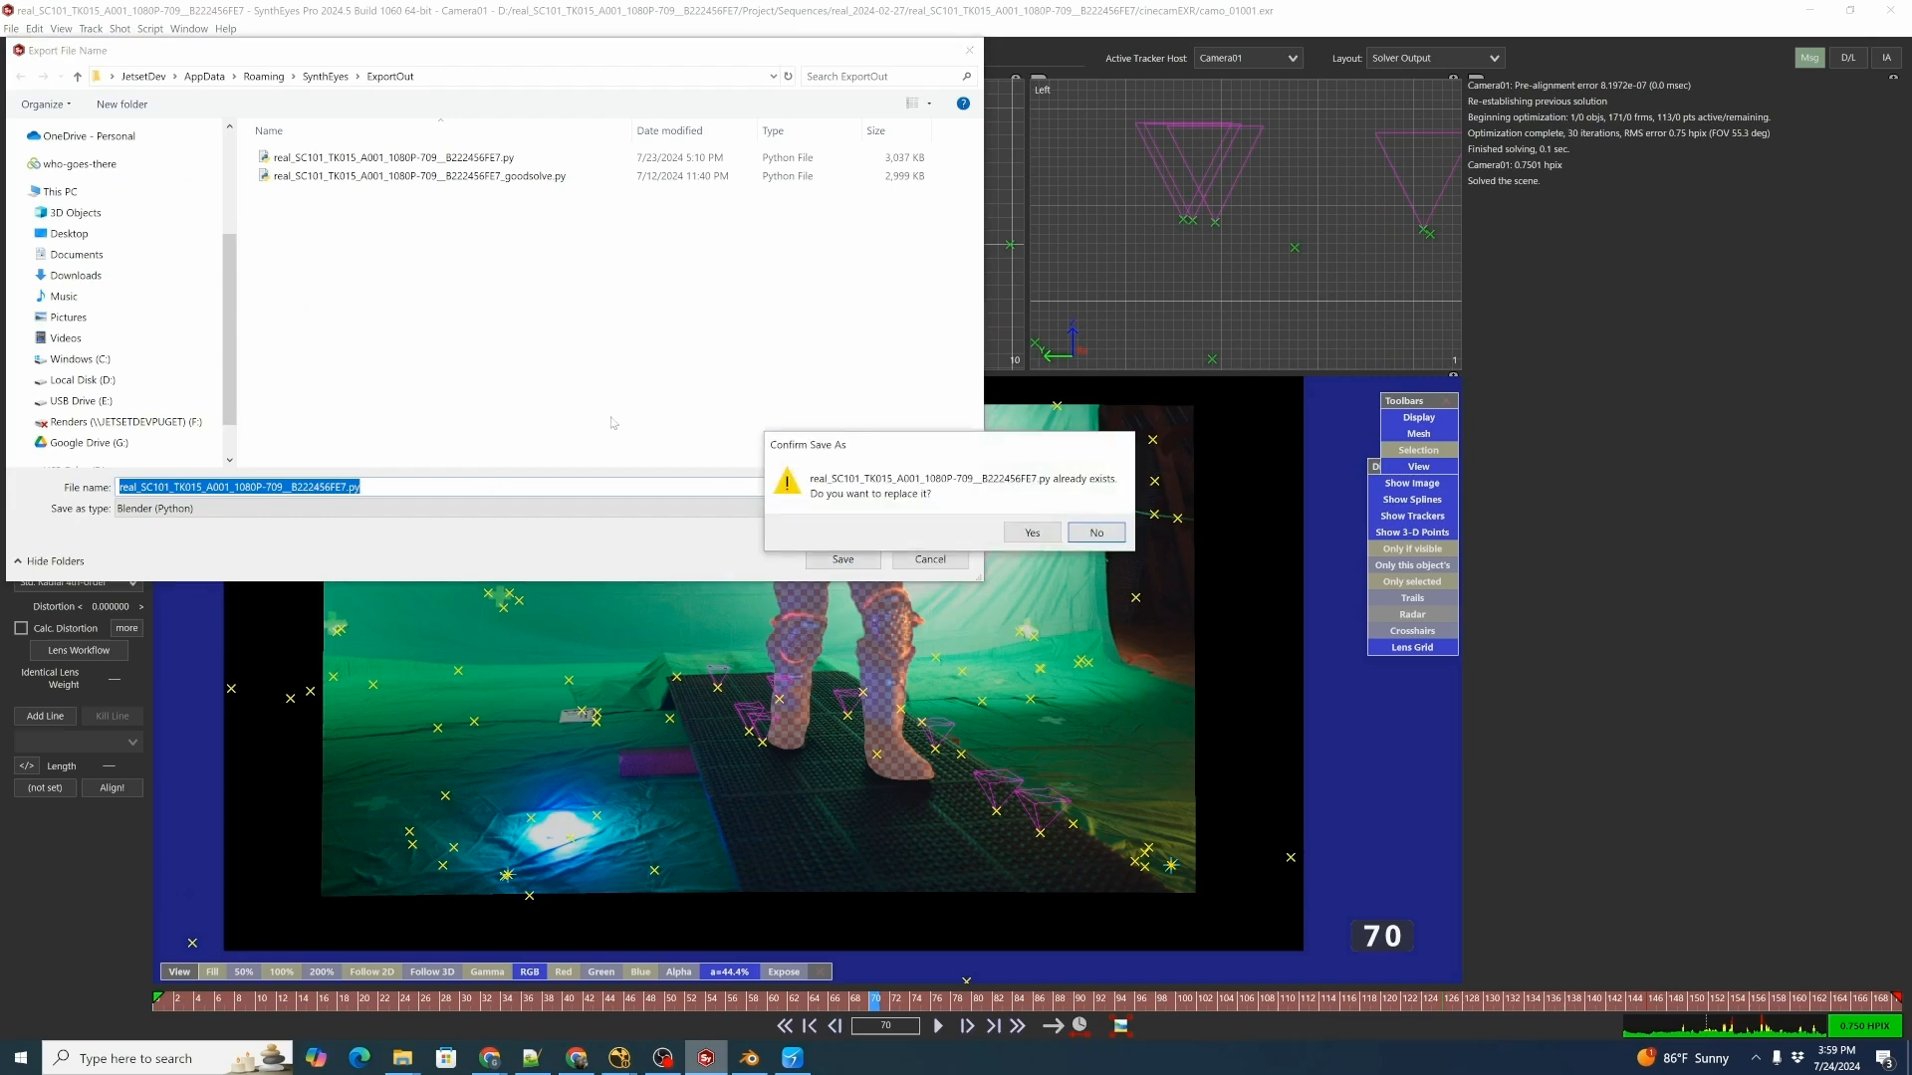
{"action": "key", "text": "Escape"}
{"action": "left_click", "coordinate": [493, 76]}
{"action": "type", "text": "D:\\real_SC101_TK015_A001_1080P-709__B222456FE7\\Project\\Sequences\\real_2024-02-27\\real_SC101_TK015_A001_1080P-709__B222456FE7\\syntheyes"}
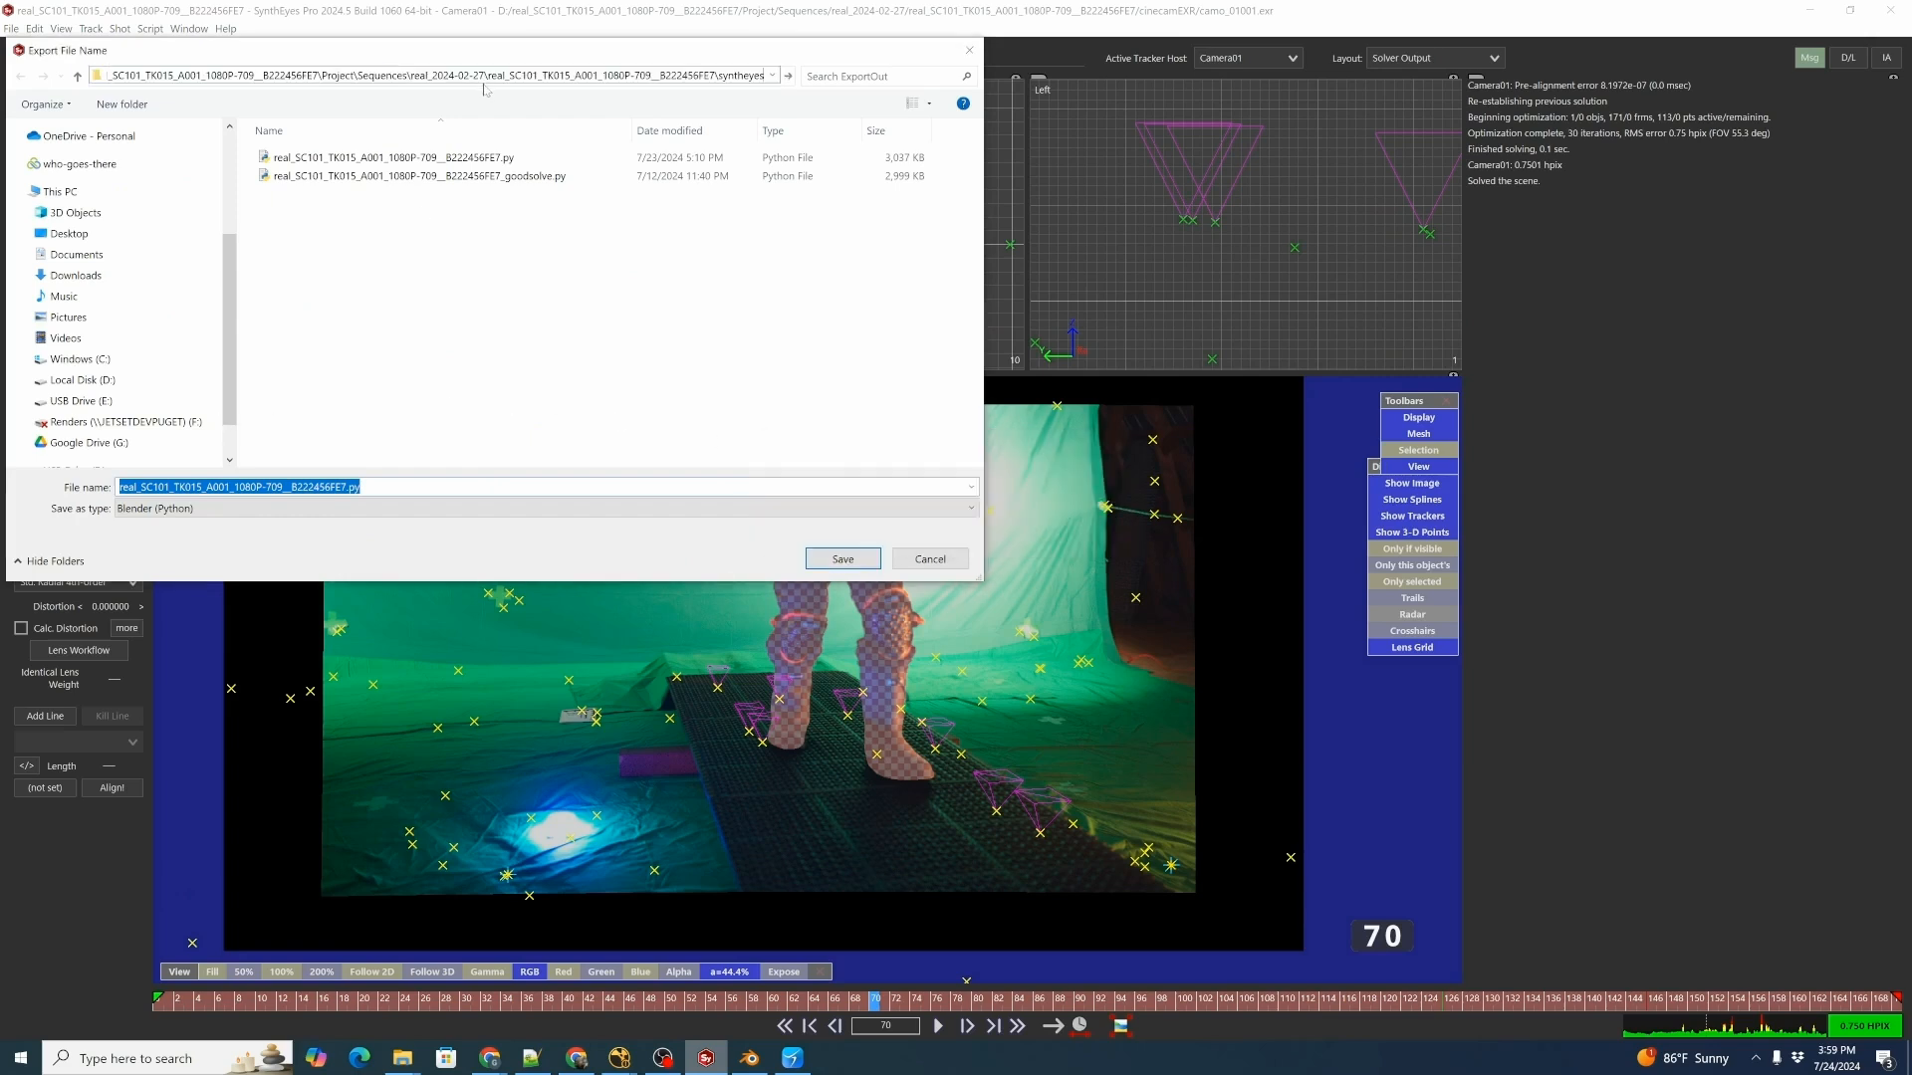
{"action": "key", "text": "Return"}
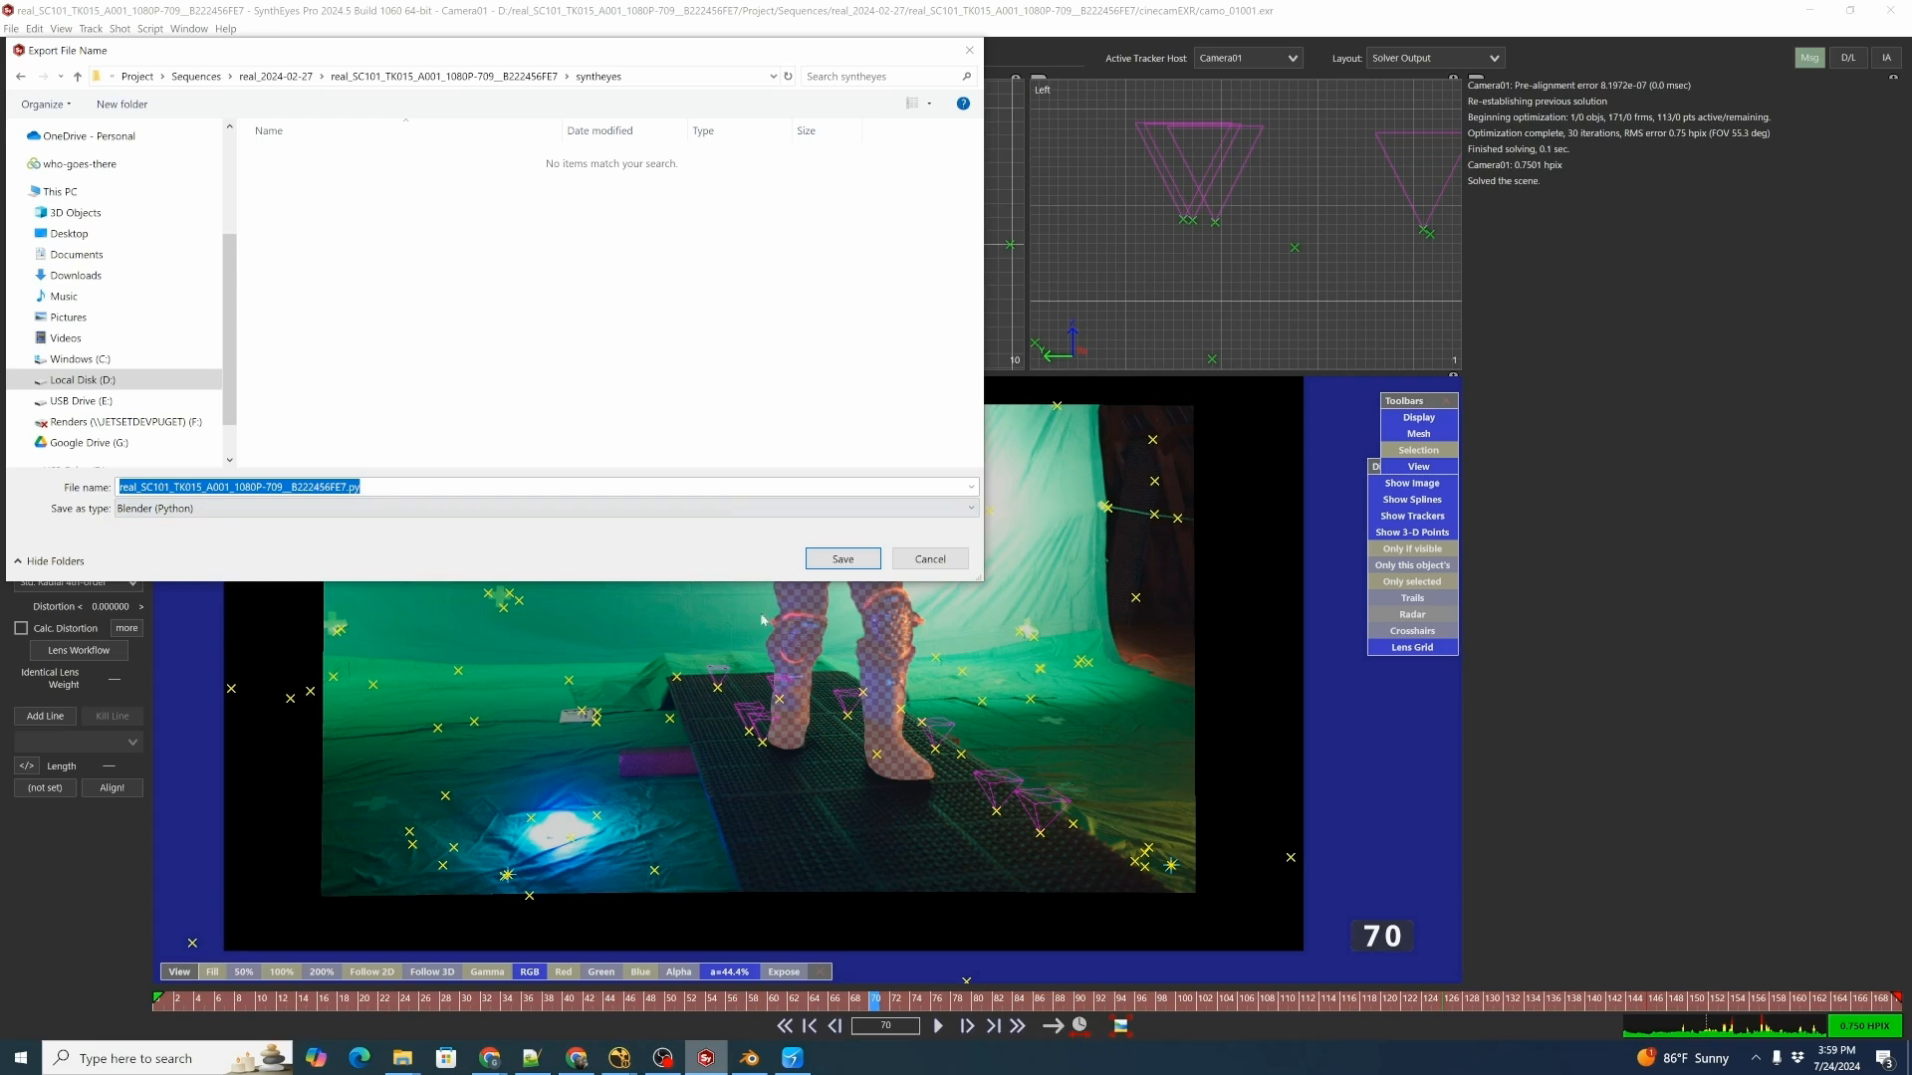
{"action": "left_click", "coordinate": [841, 563]}
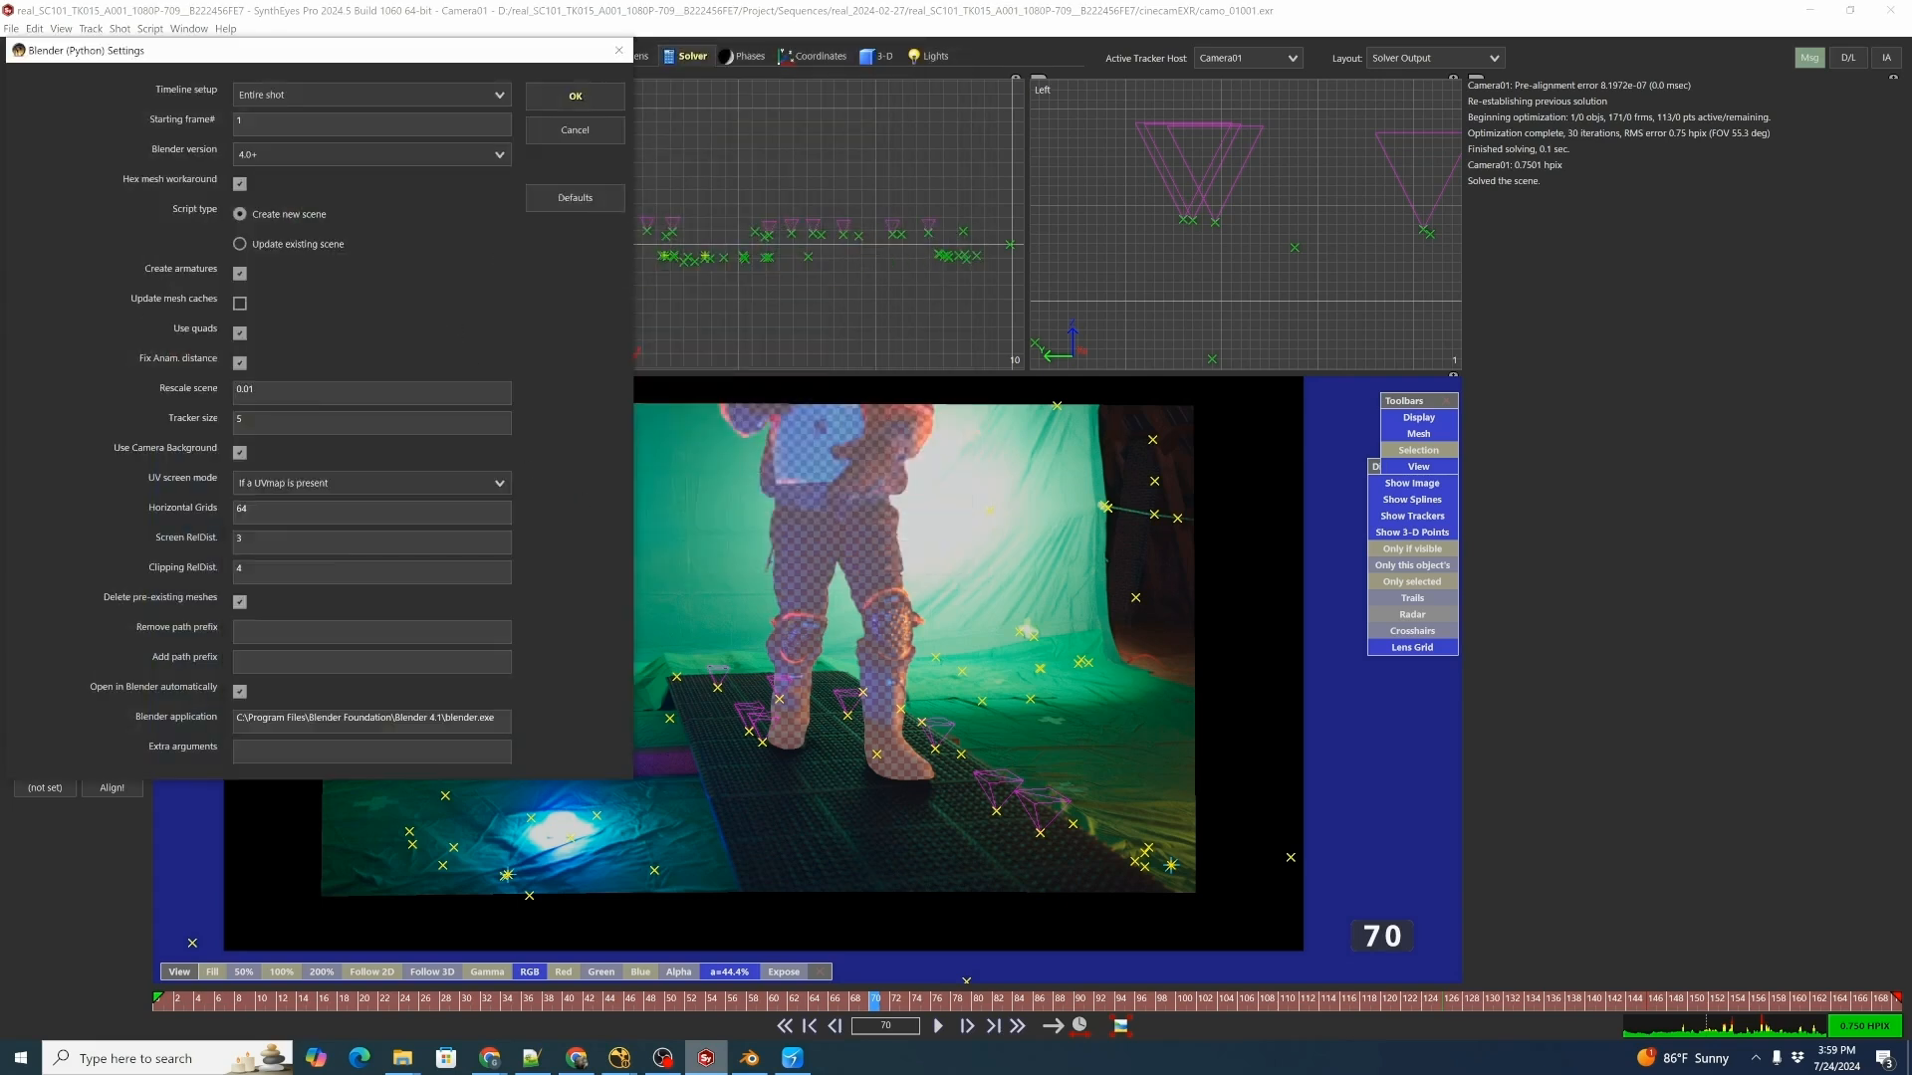
Configure the Blender export for the entire shot and Blender version 4.0+.
{"action": "left_click", "coordinate": [490, 99]}
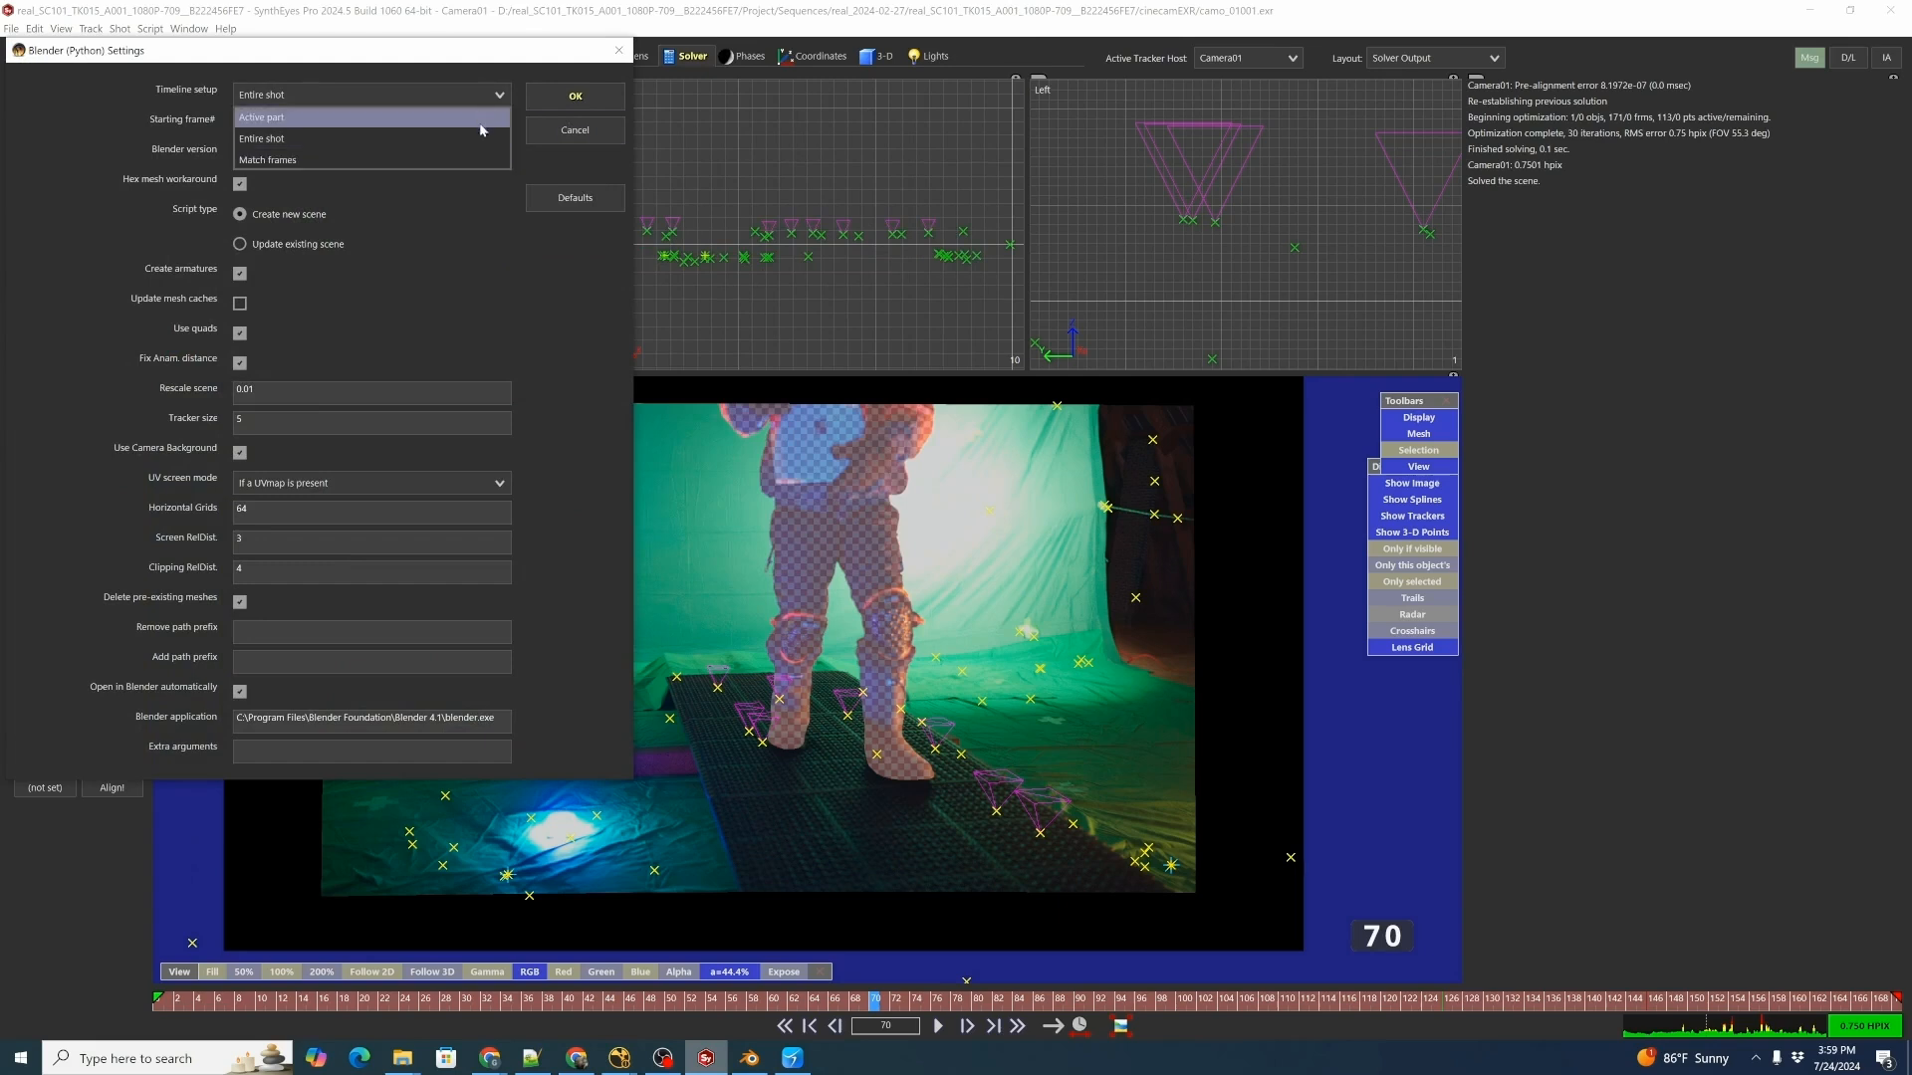
{"action": "left_click", "coordinate": [486, 140]}
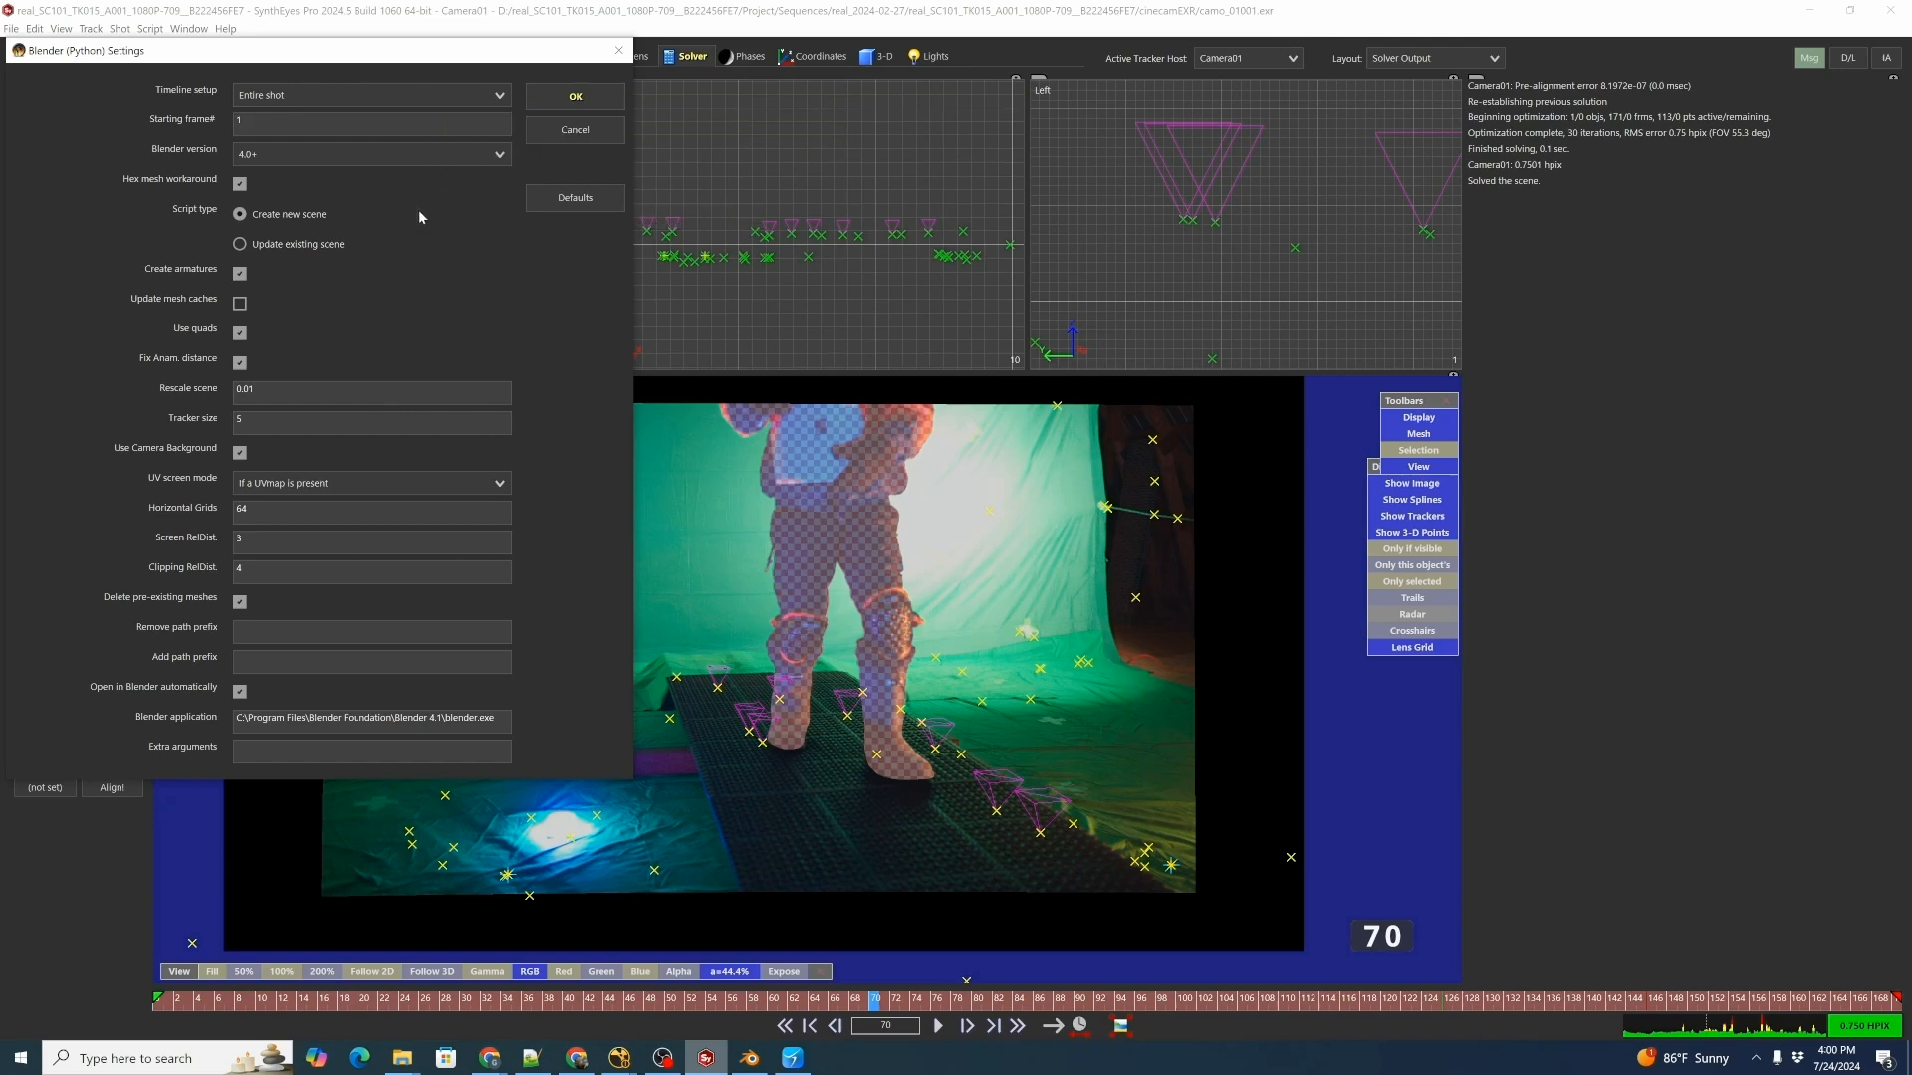
{"action": "left_click", "coordinate": [500, 155]}
{"action": "left_click", "coordinate": [488, 178]}
Switch to Autoshot, set the program to Blender and look up the folder path of its Blender executable.
{"action": "key", "text": "alt+Tab"}
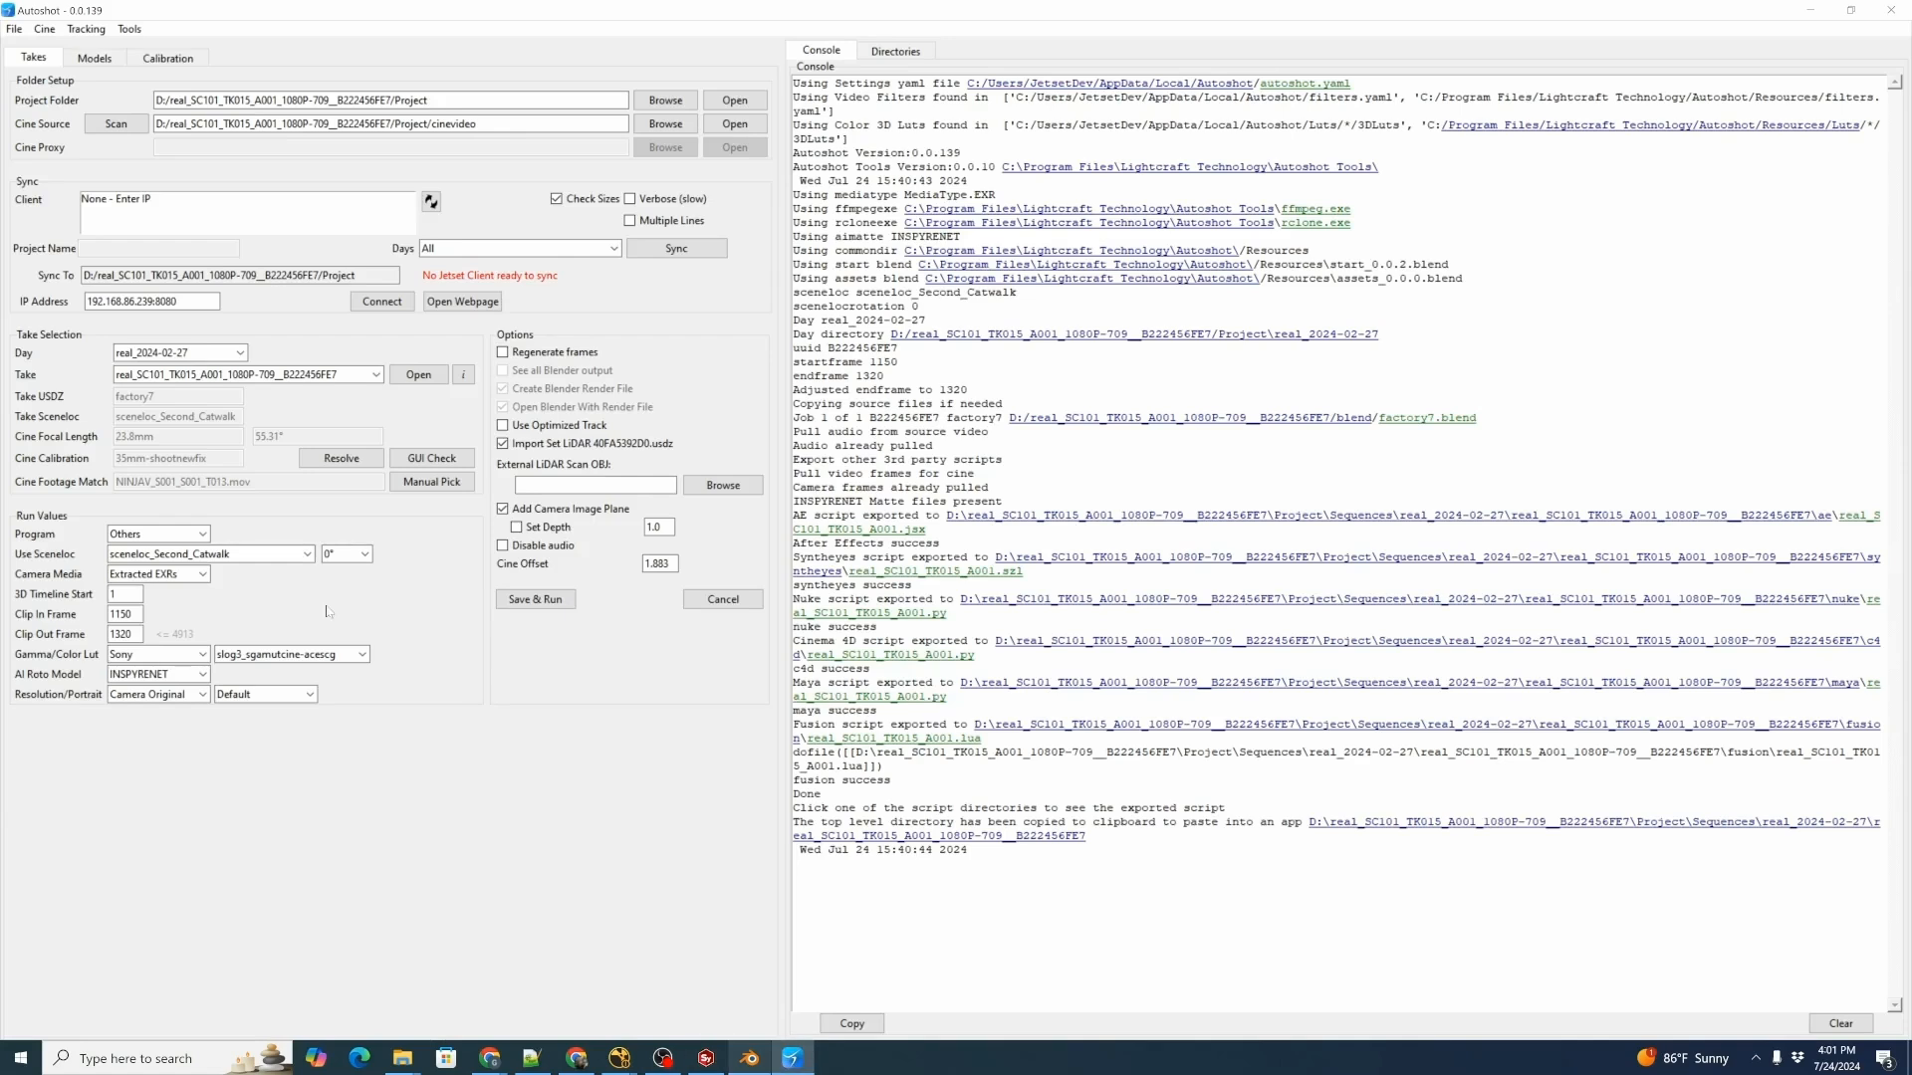
{"action": "left_click", "coordinate": [184, 534]}
{"action": "left_click", "coordinate": [189, 553]}
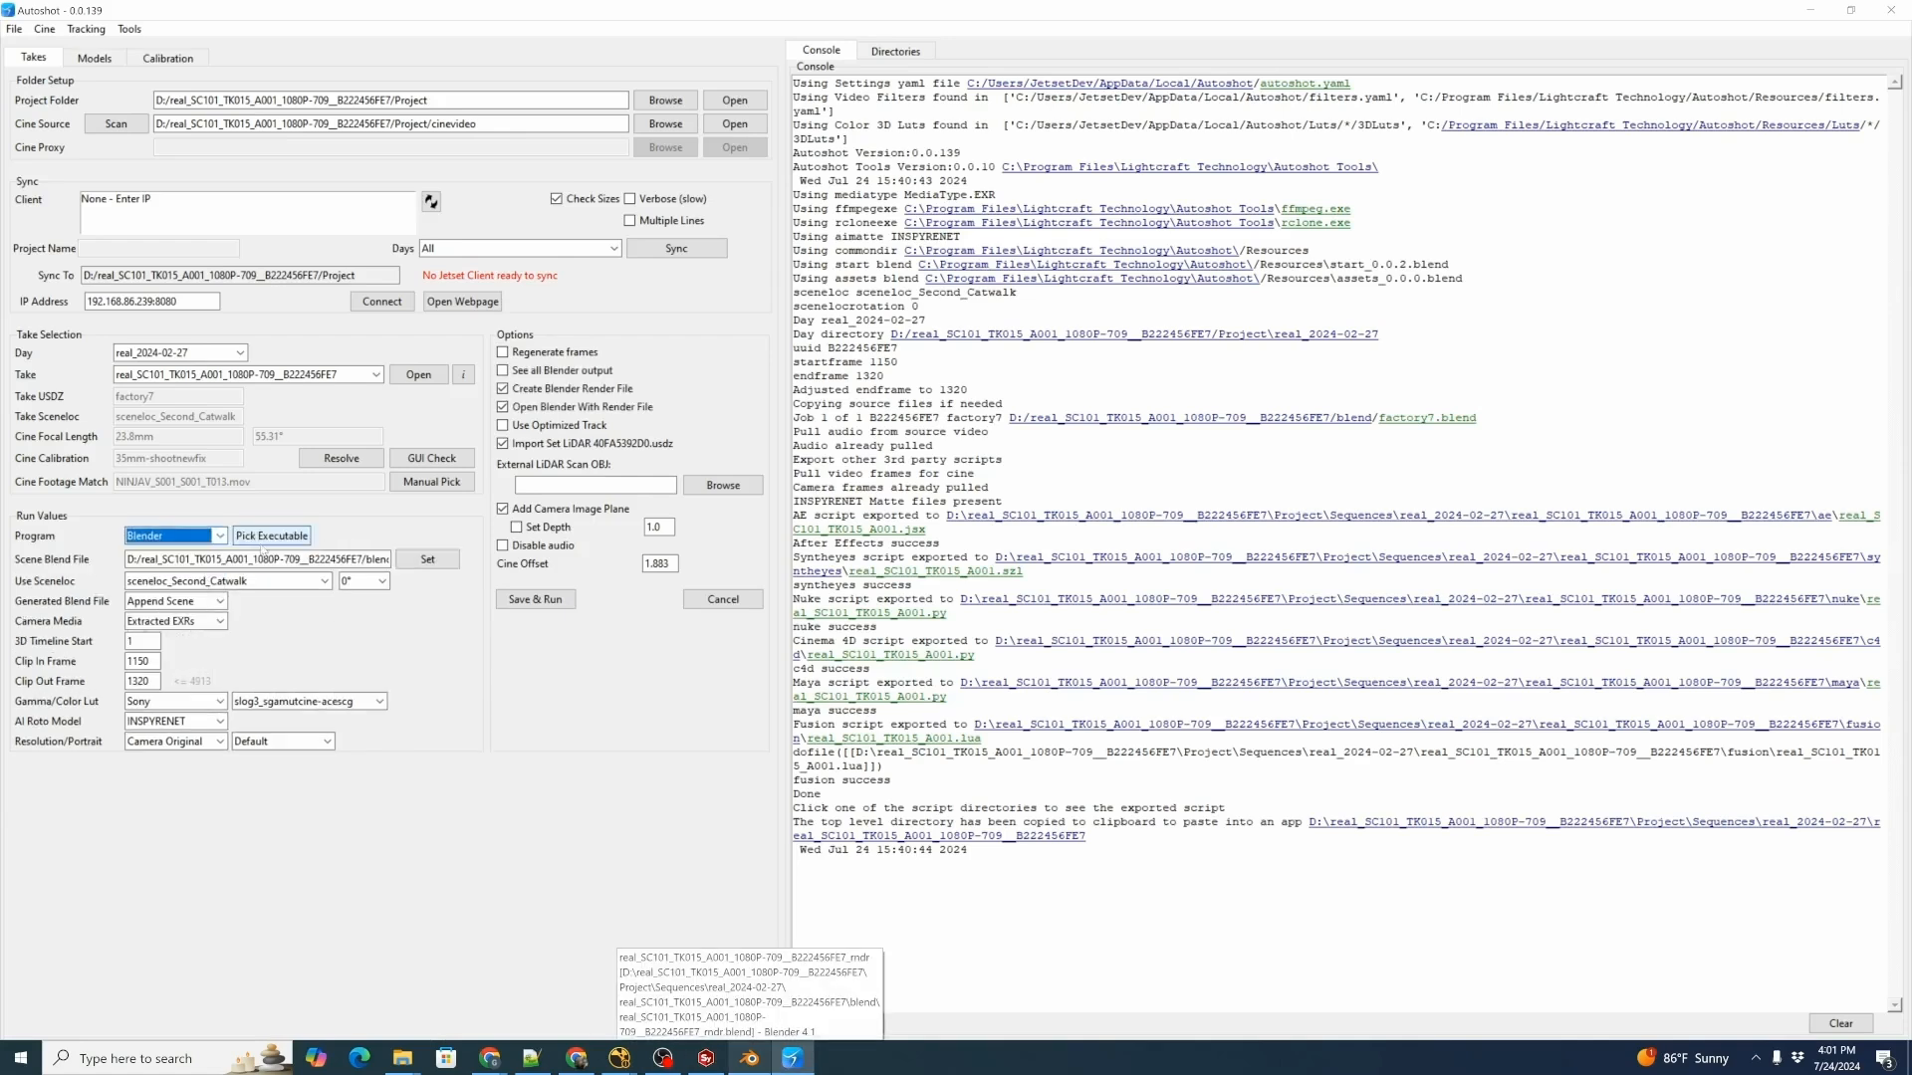
{"action": "left_click", "coordinate": [303, 538]}
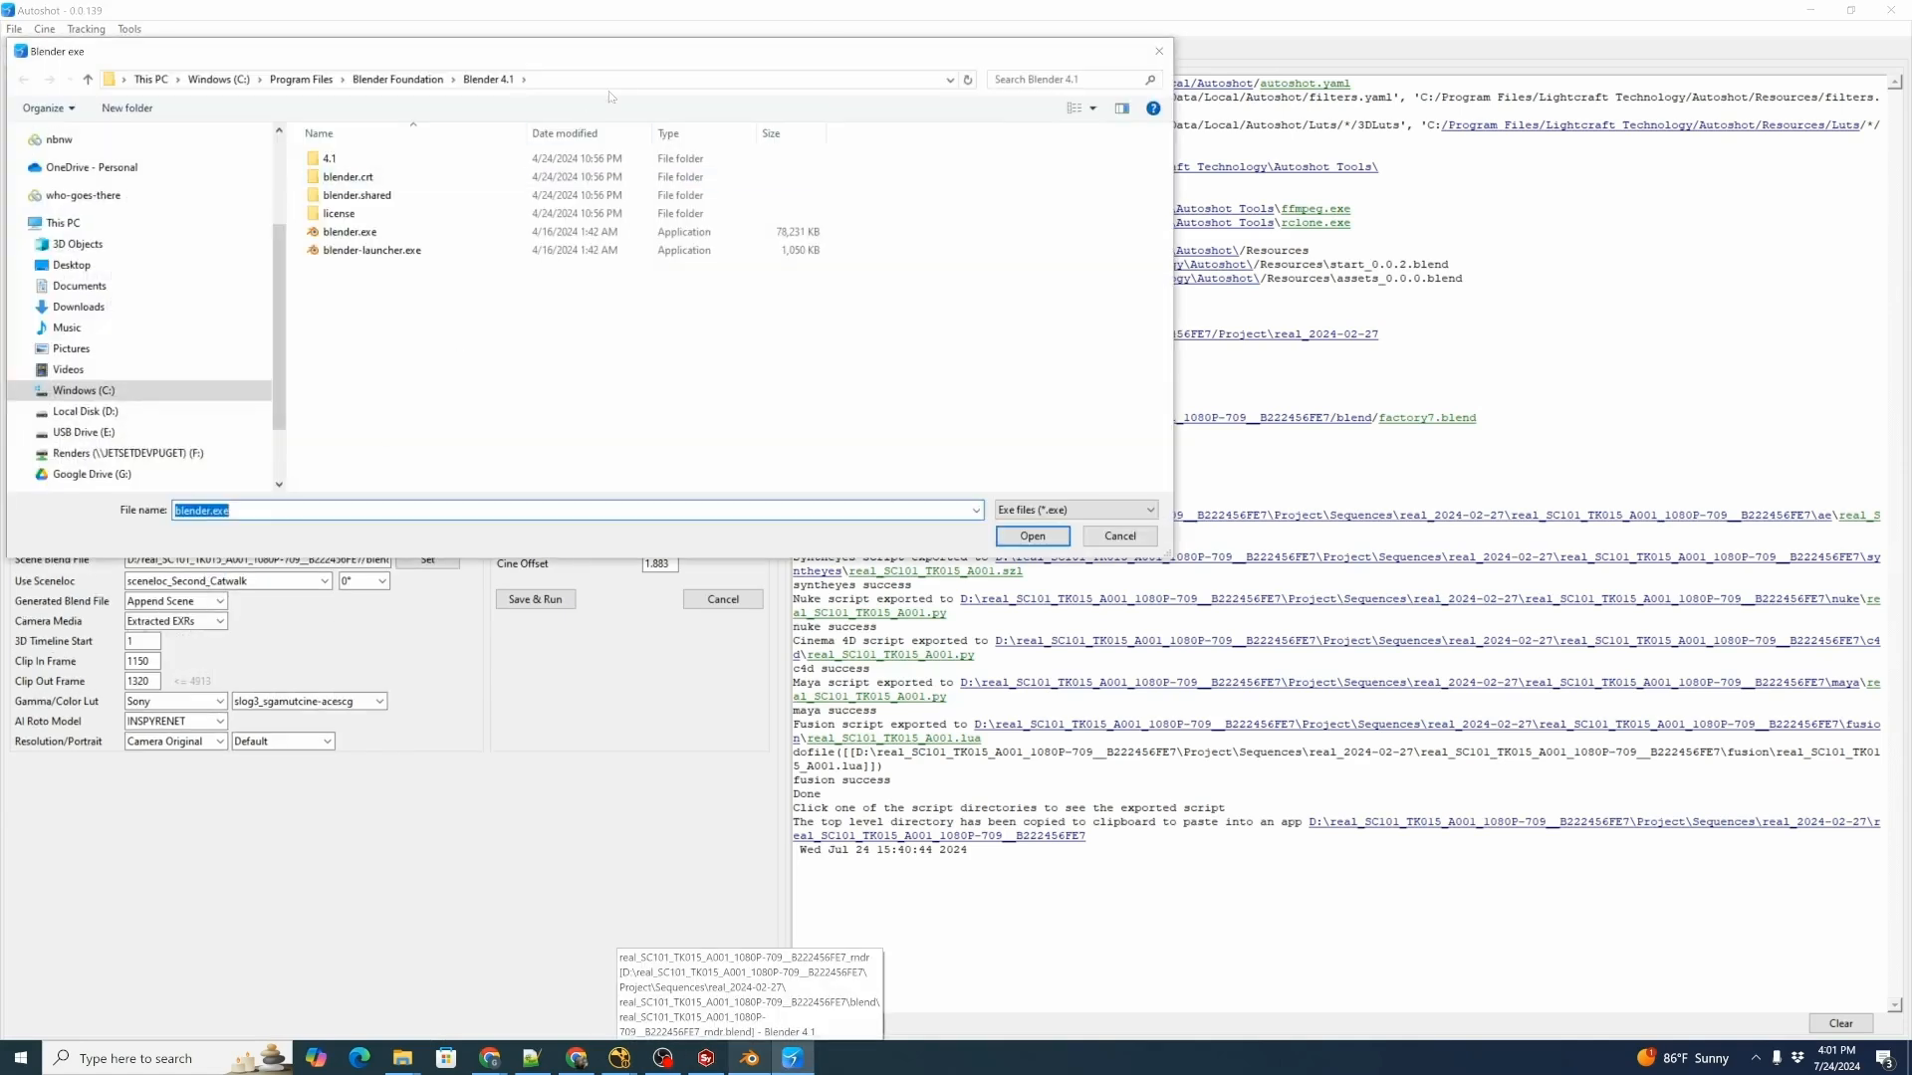
{"action": "left_click", "coordinate": [617, 79]}
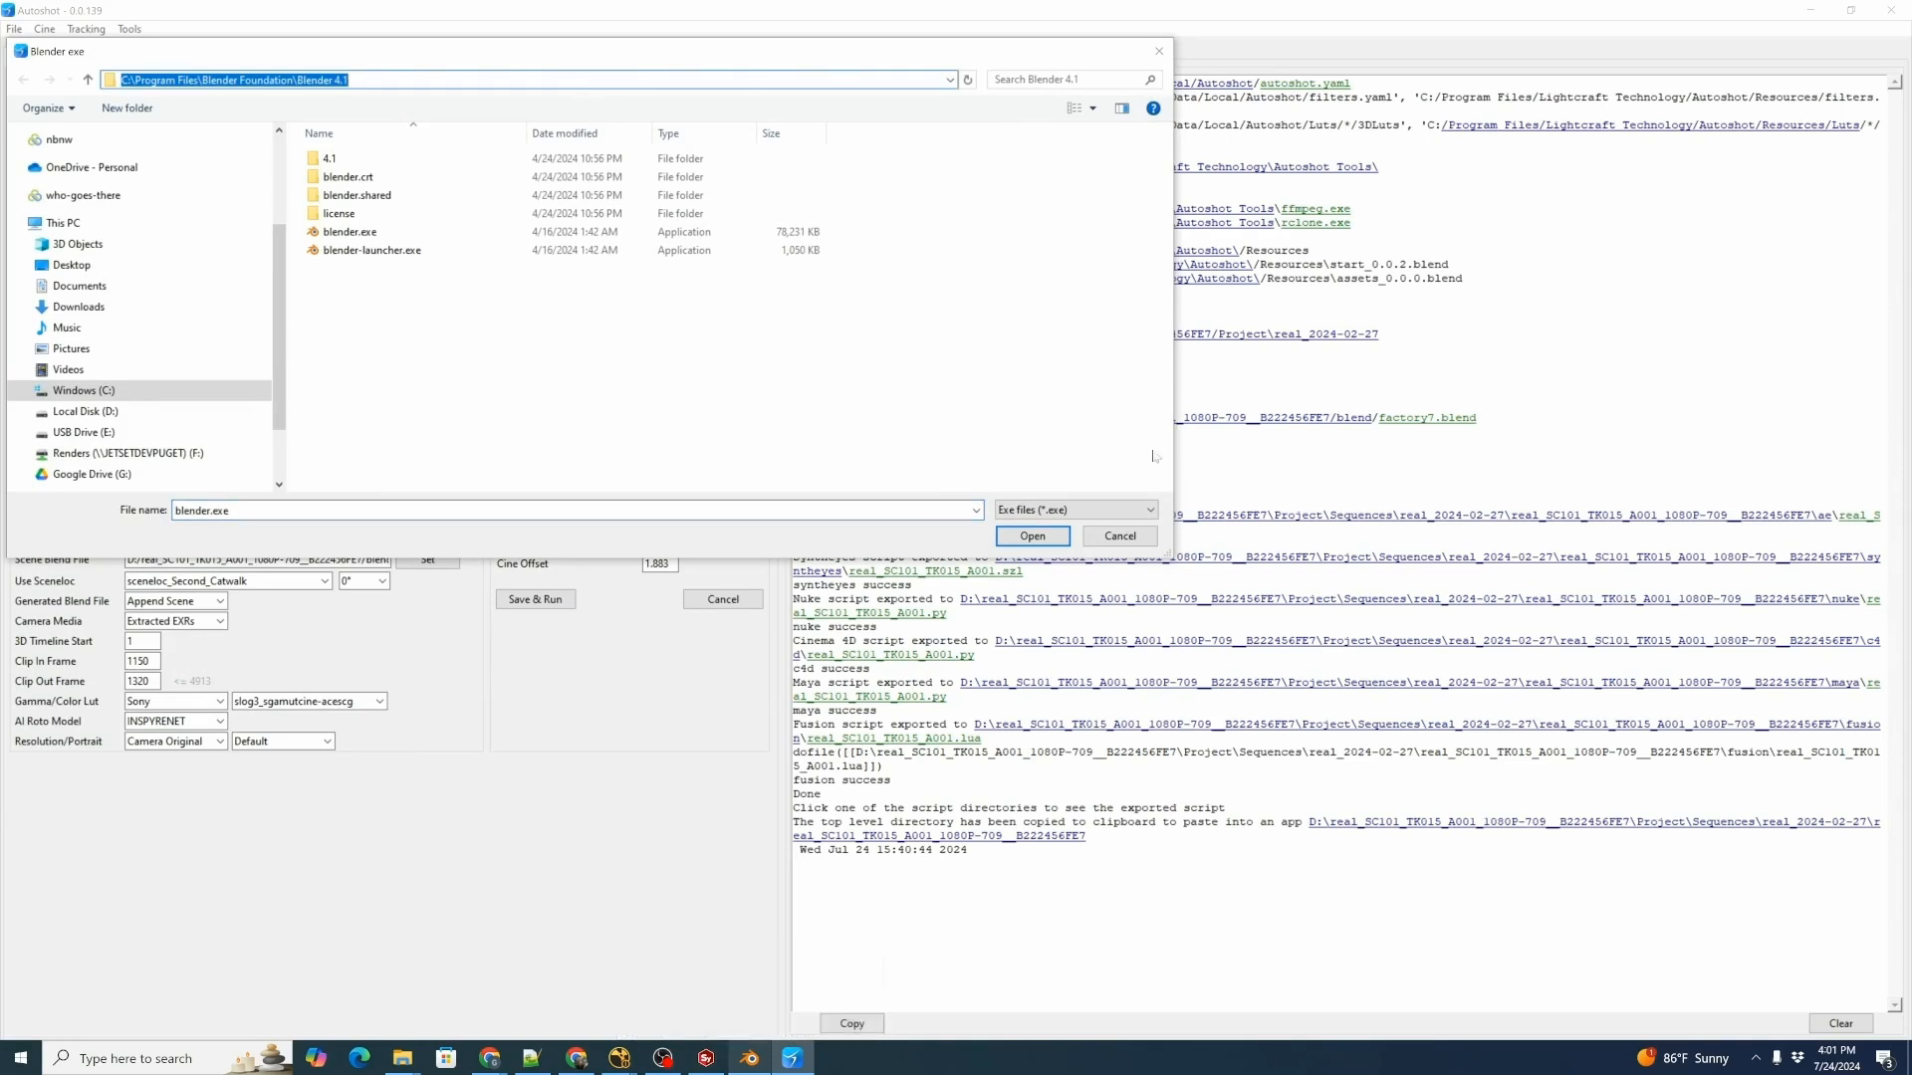
{"action": "left_click", "coordinate": [1151, 537]}
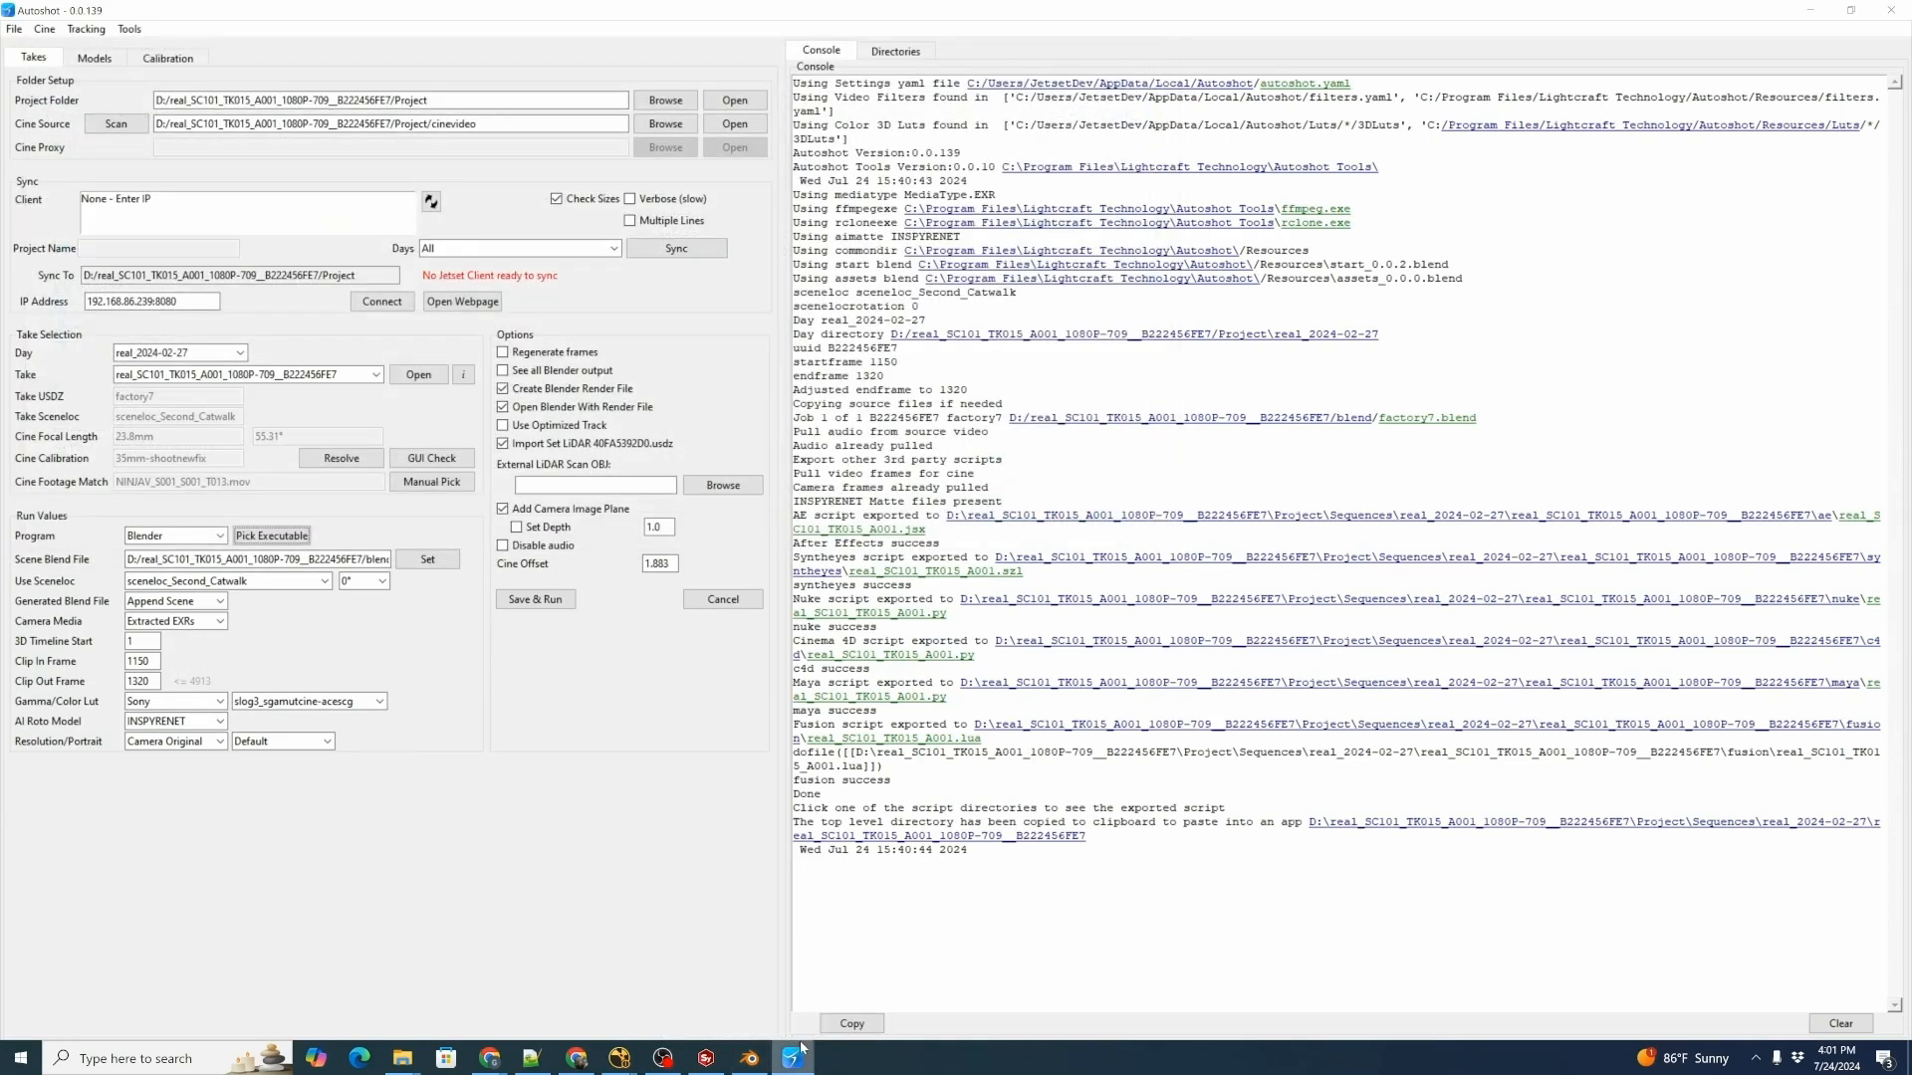
Return to SynthEyes, check the Blender application path in the export settings and run the export.
{"action": "left_click", "coordinate": [706, 1058]}
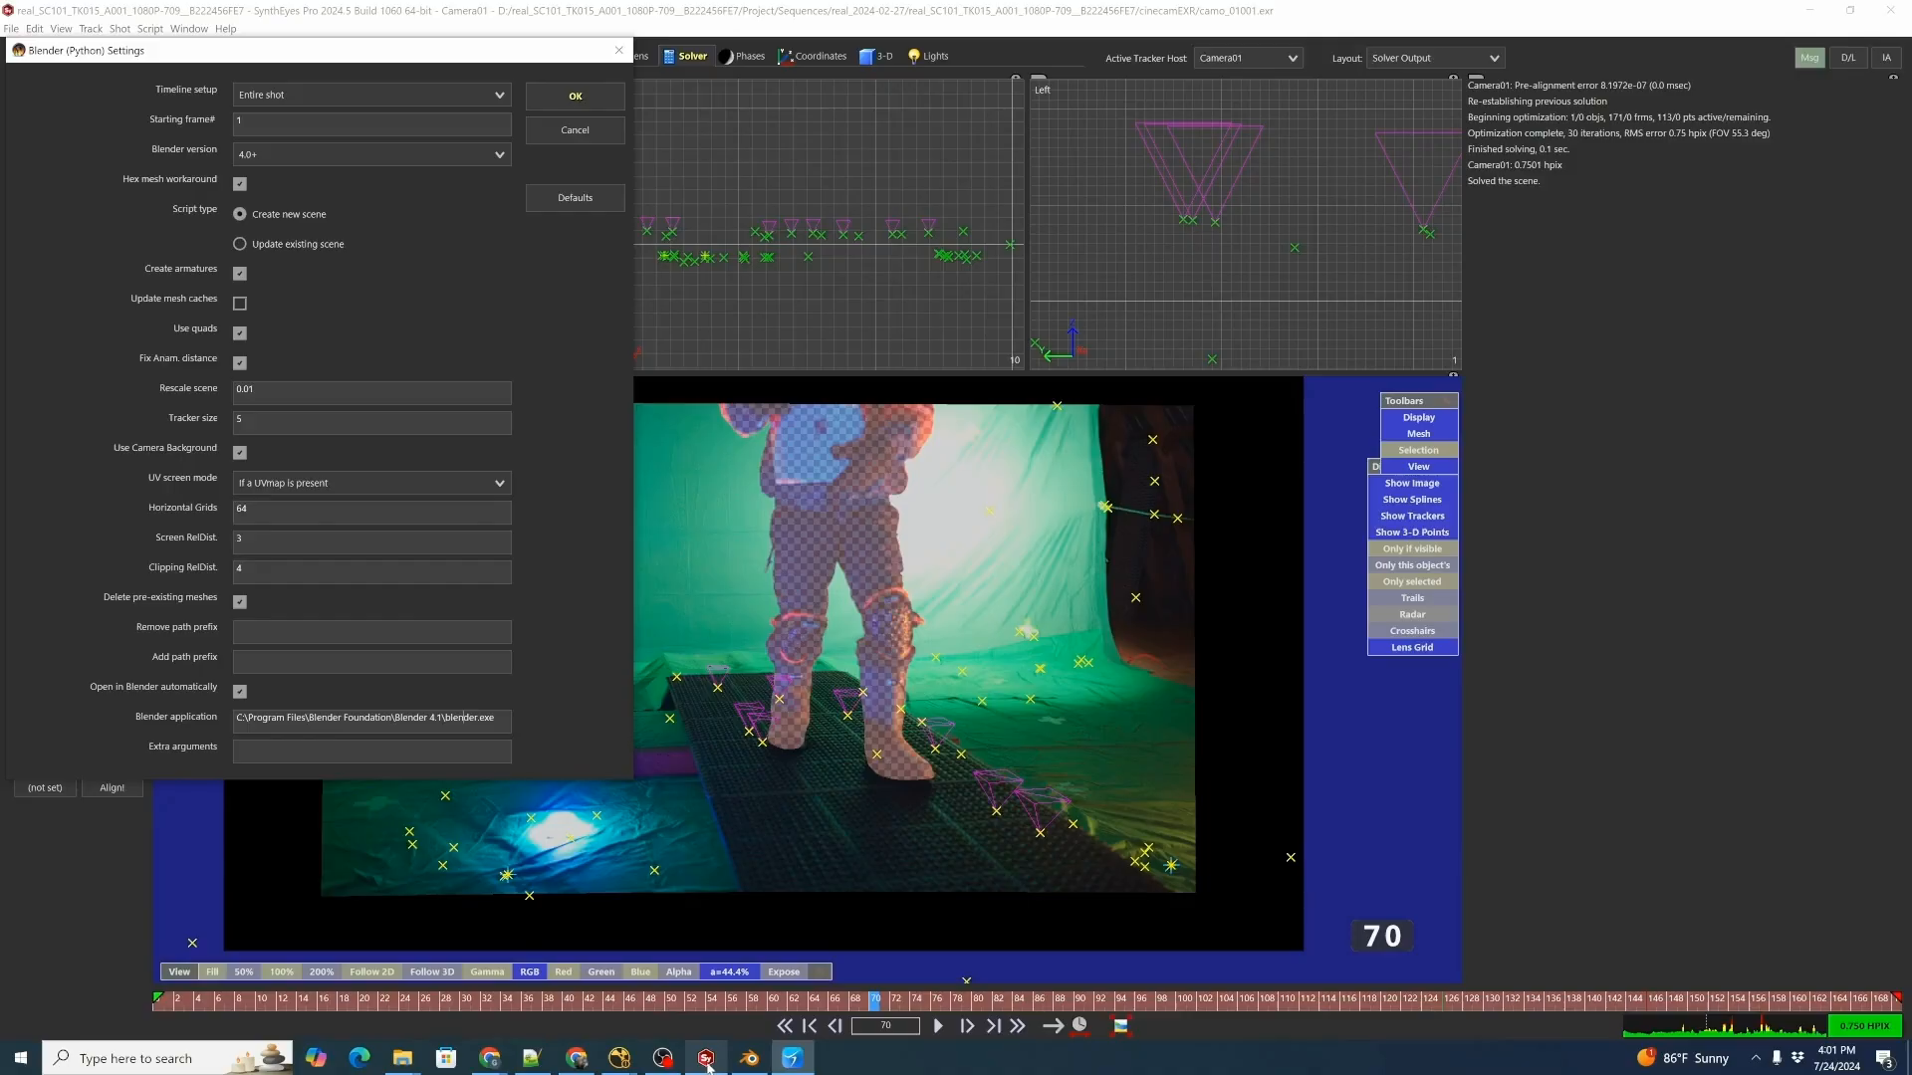
{"action": "left_click_drag", "start_coordinate": [441, 718], "coordinate": [237, 718]}
{"action": "left_click", "coordinate": [442, 718]}
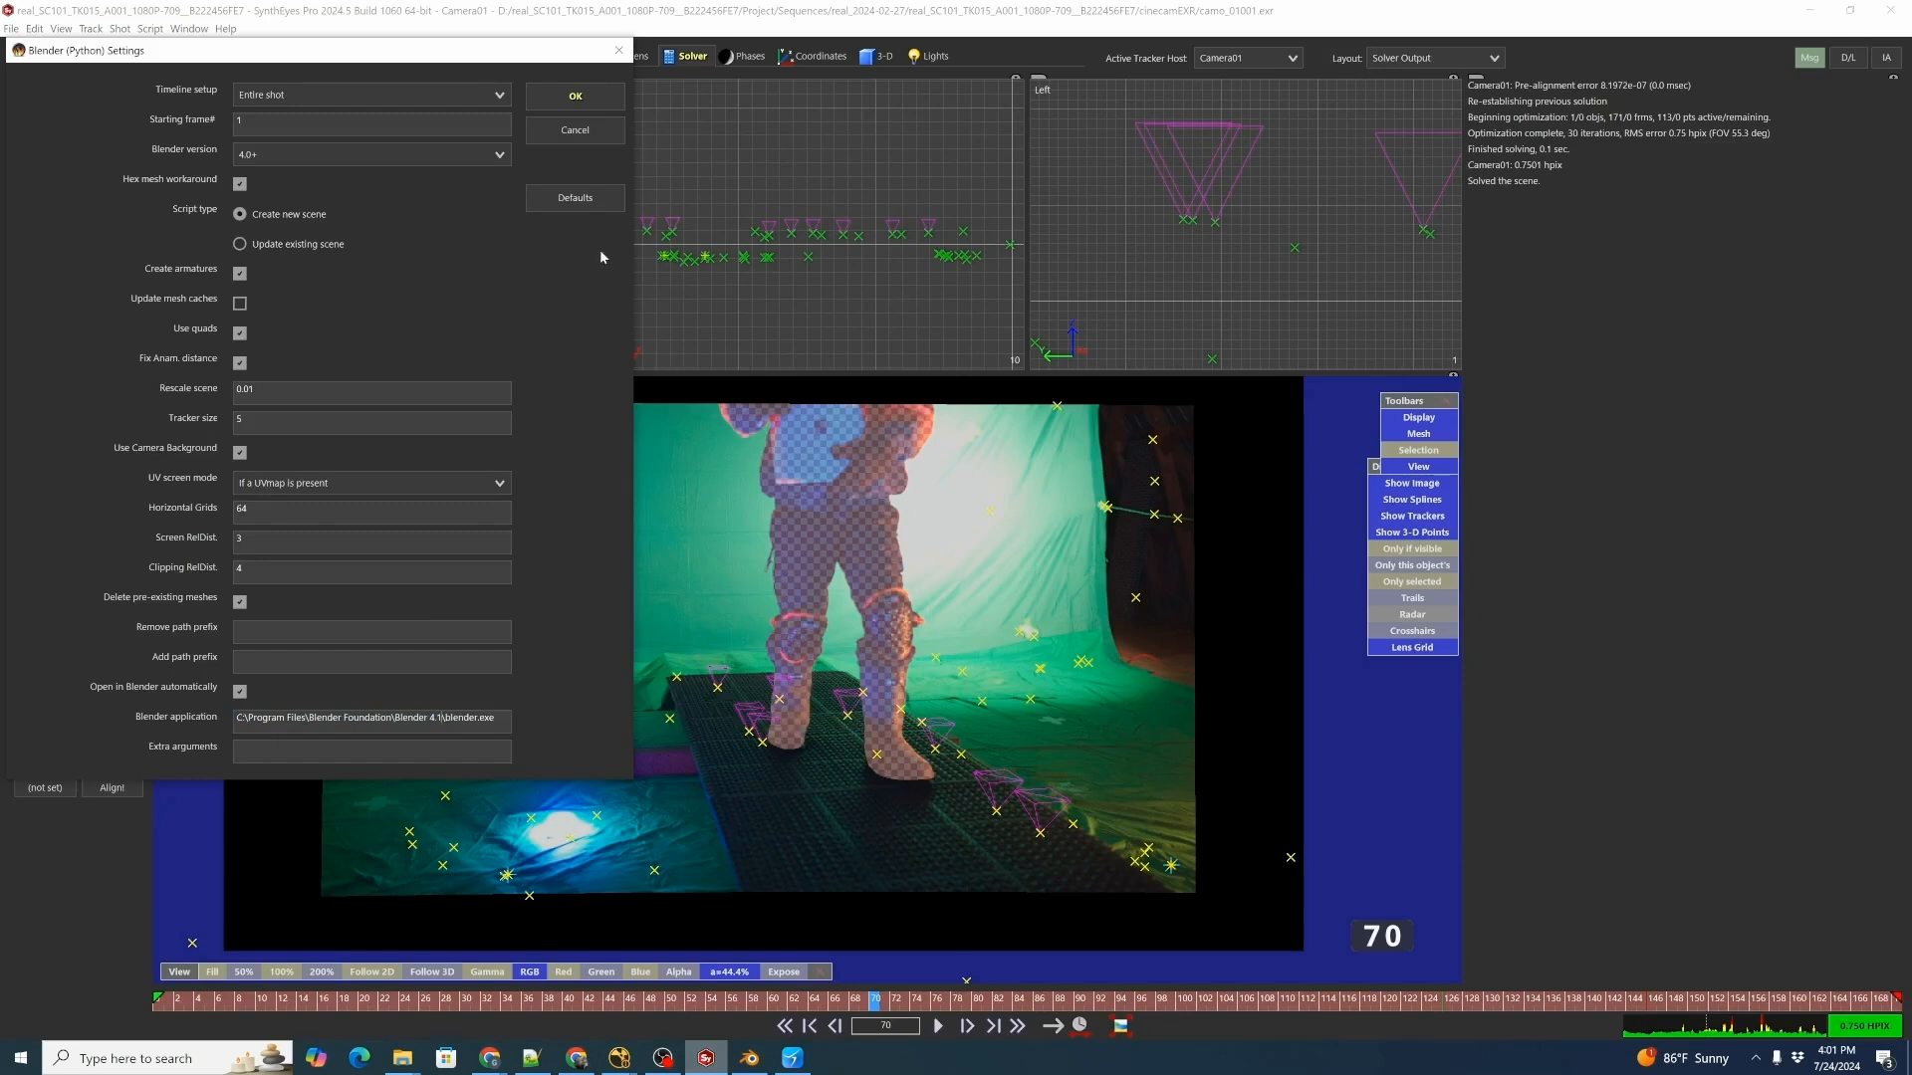
{"action": "left_click", "coordinate": [578, 94]}
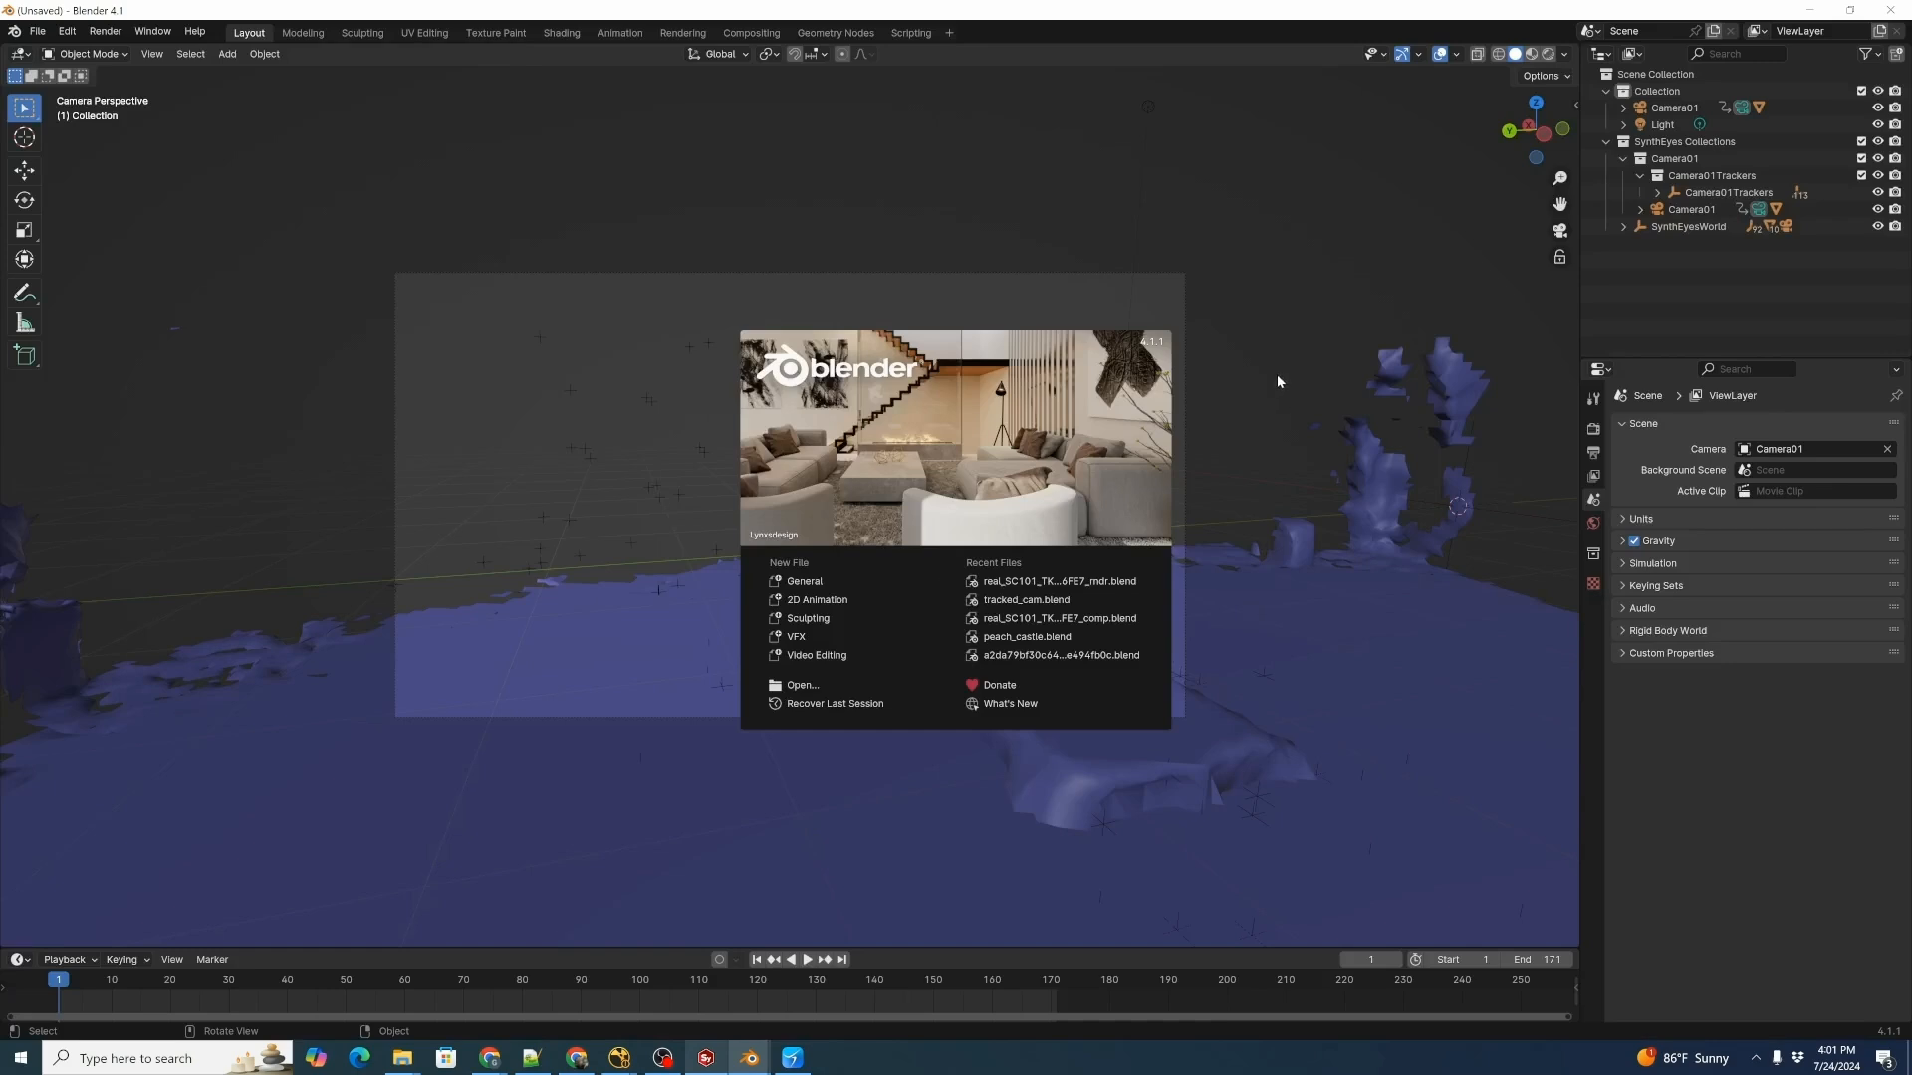
Dismiss Blender's splash screen, then play and scrub the exported scene through the tracked camera.
{"action": "left_click", "coordinate": [1278, 382]}
{"action": "key", "text": "space"}
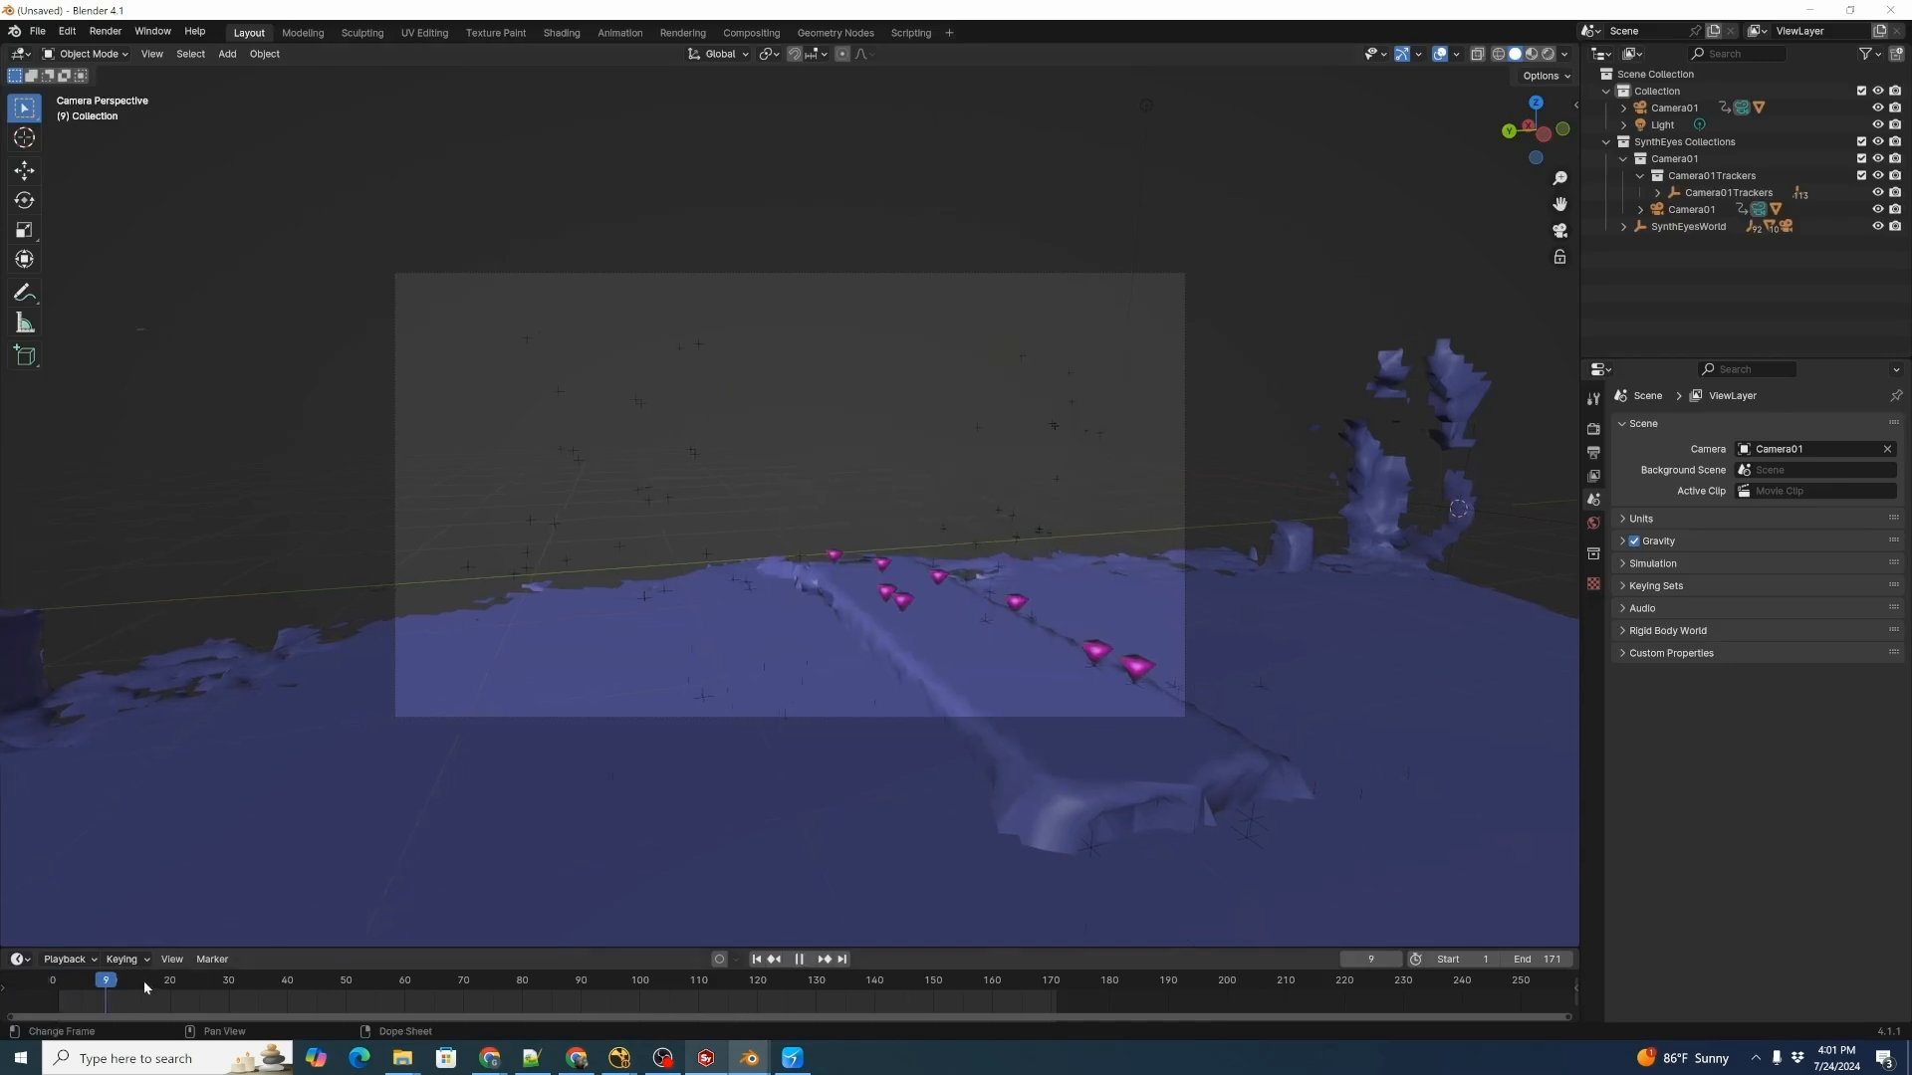
{"action": "left_click_drag", "start_coordinate": [576, 978], "coordinate": [328, 991]}
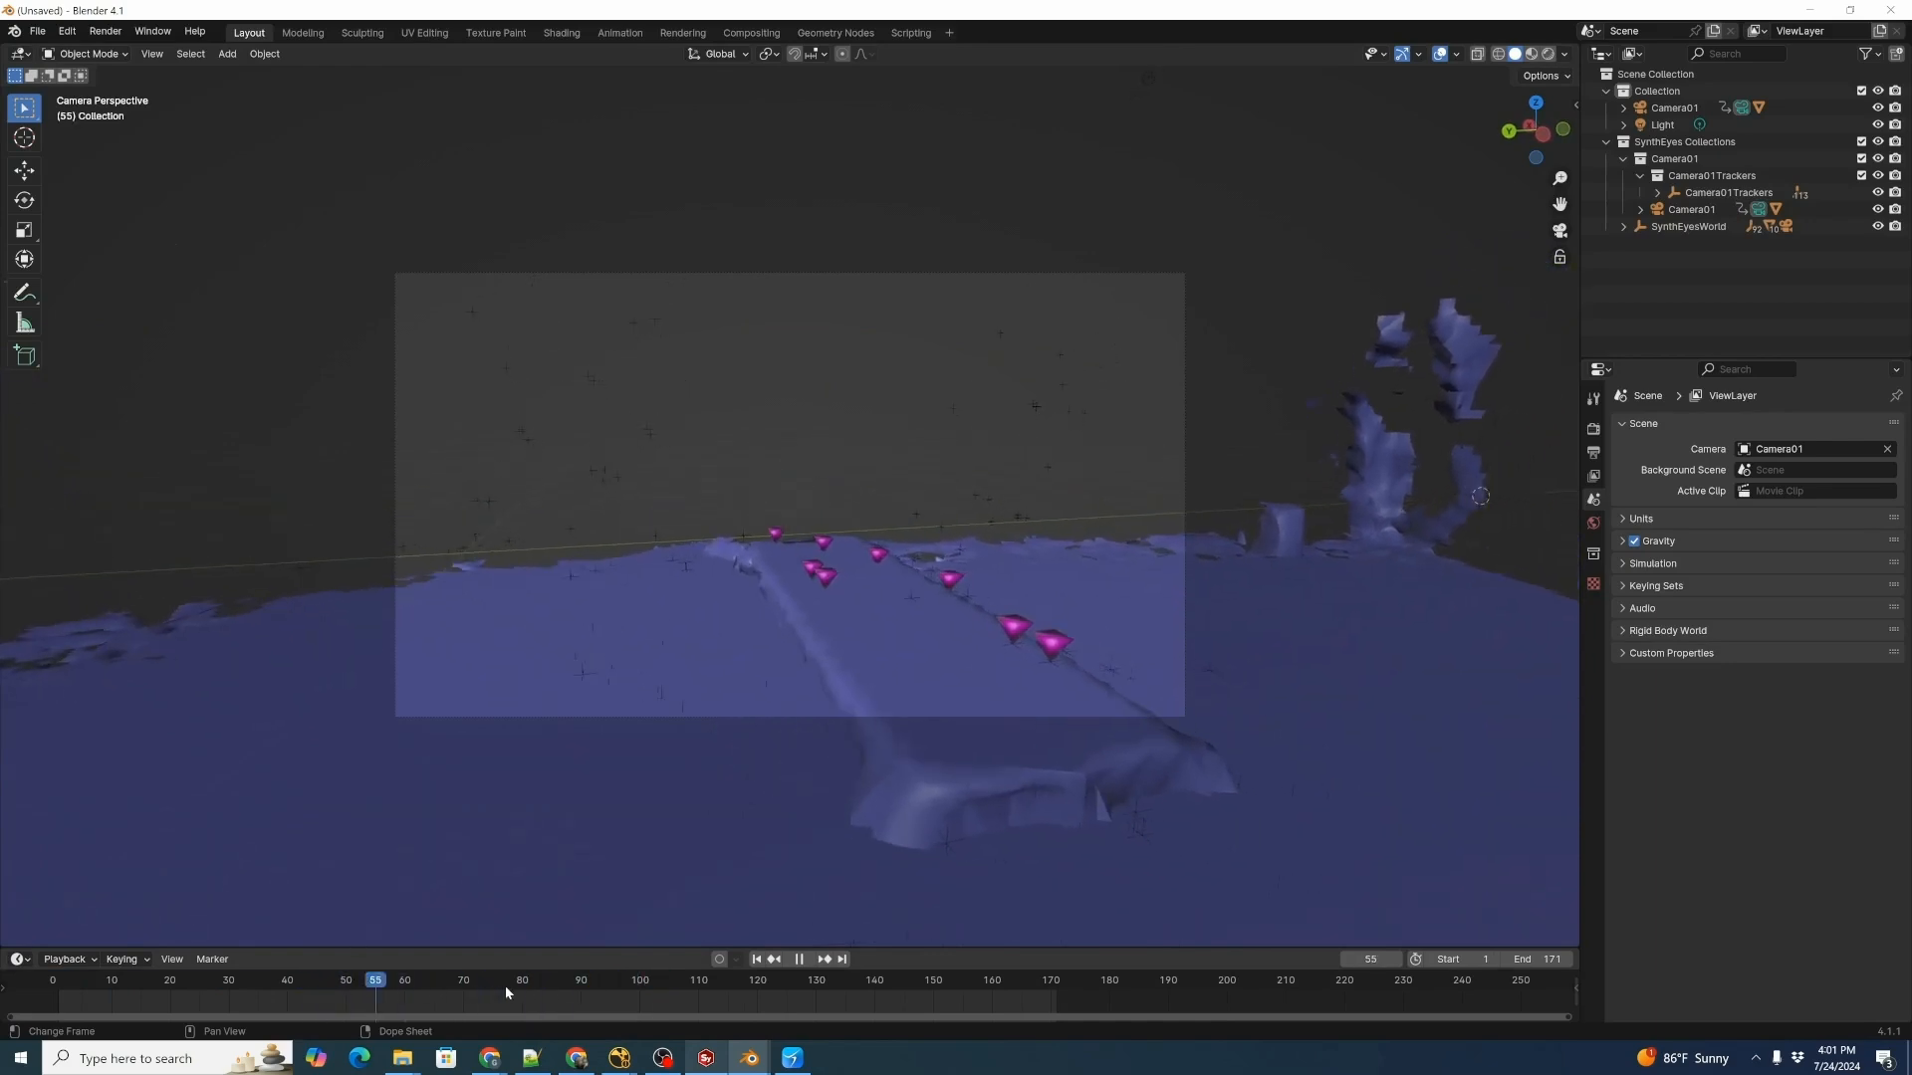
{"action": "key", "text": "Escape"}
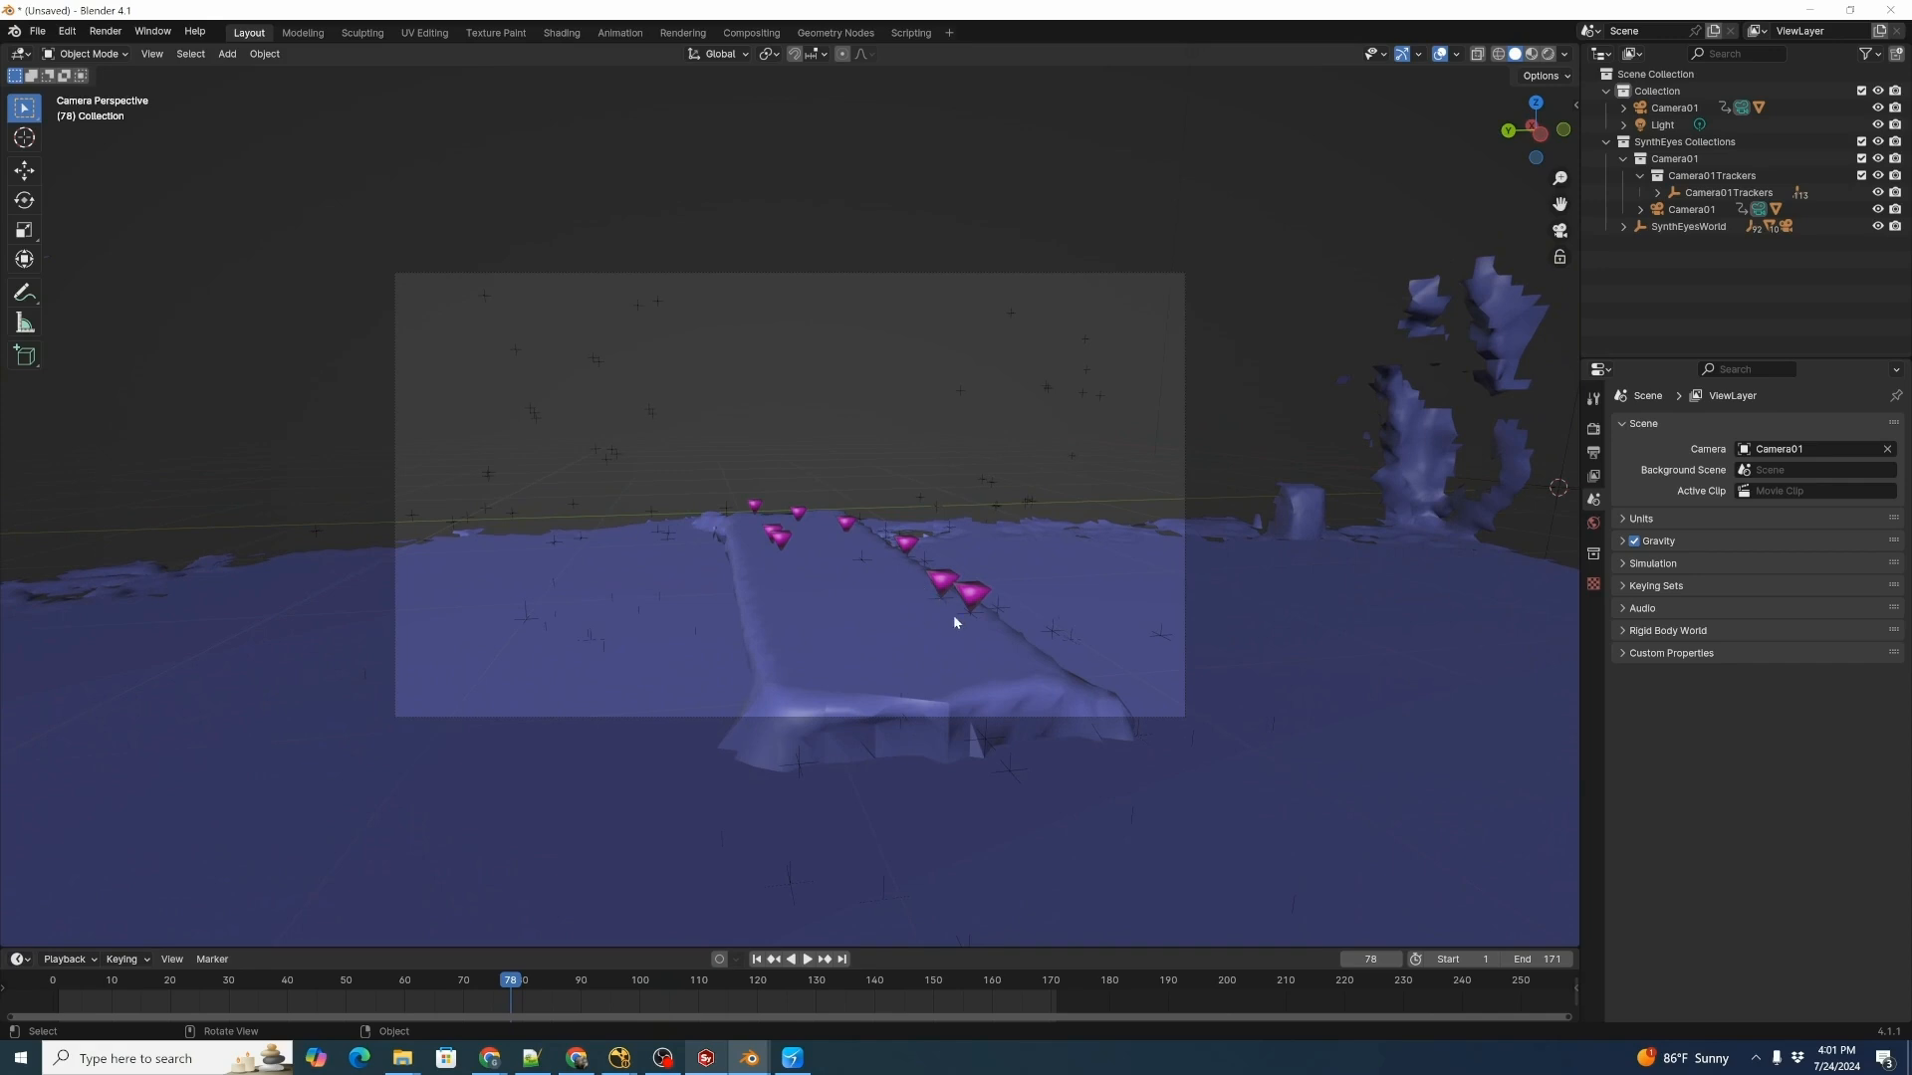
Save the exported scene as tracked_cam.blend in the take's blend folder, replacing the existing file.
{"action": "key", "text": "ctrl+s"}
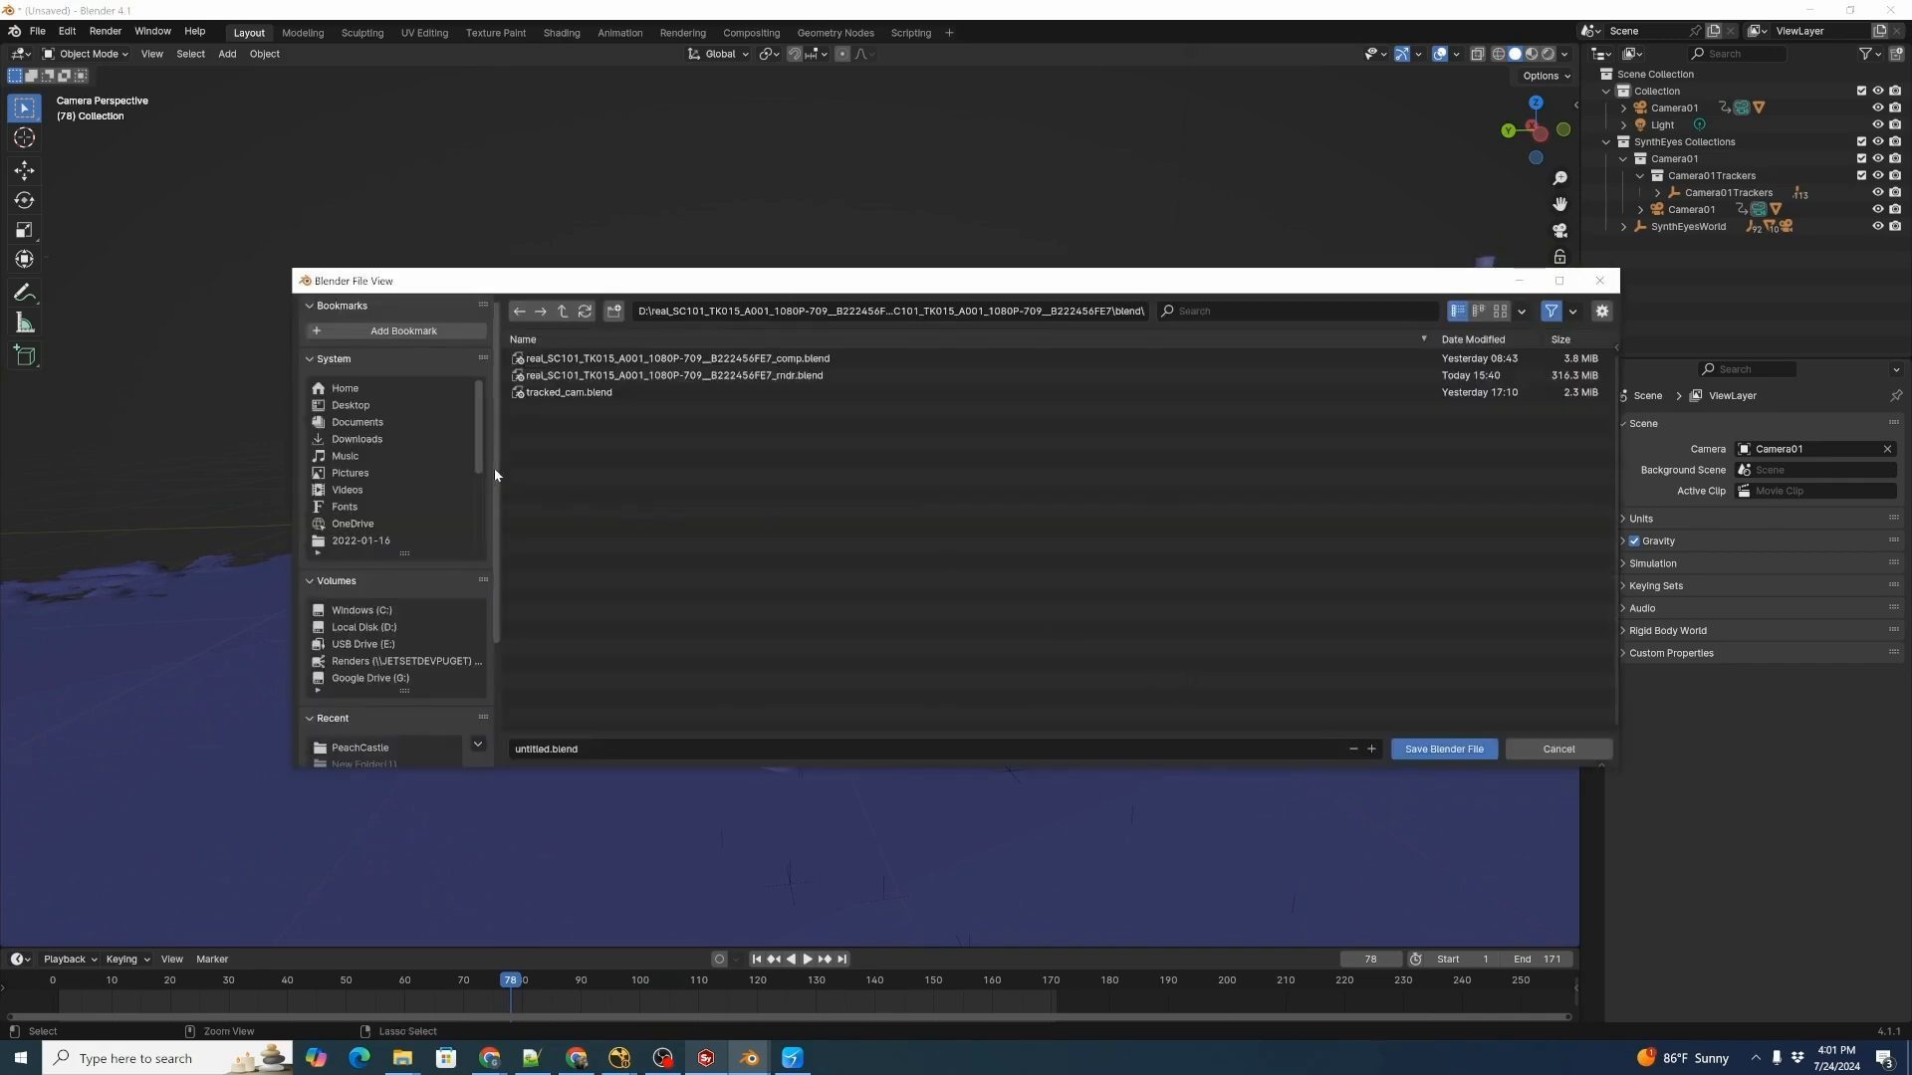
{"action": "left_click", "coordinate": [587, 394]}
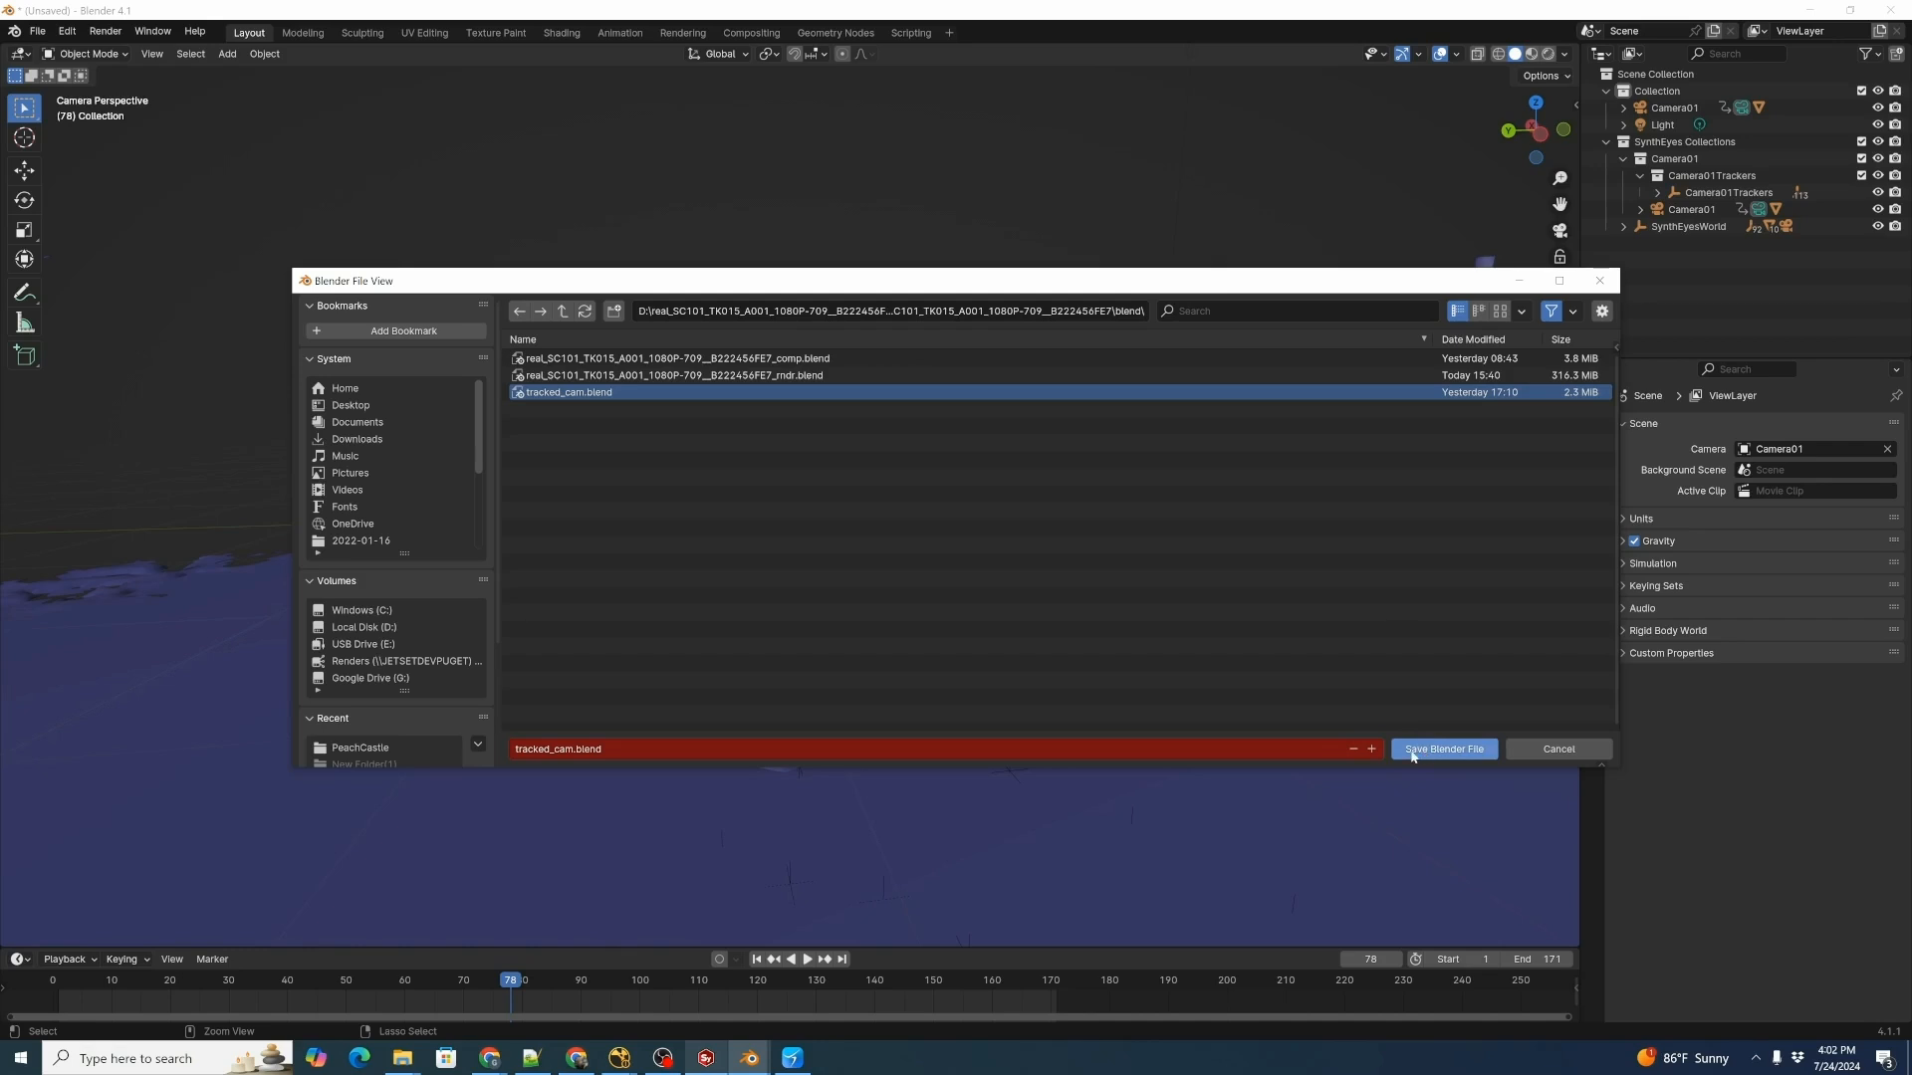
{"action": "left_click", "coordinate": [1440, 751]}
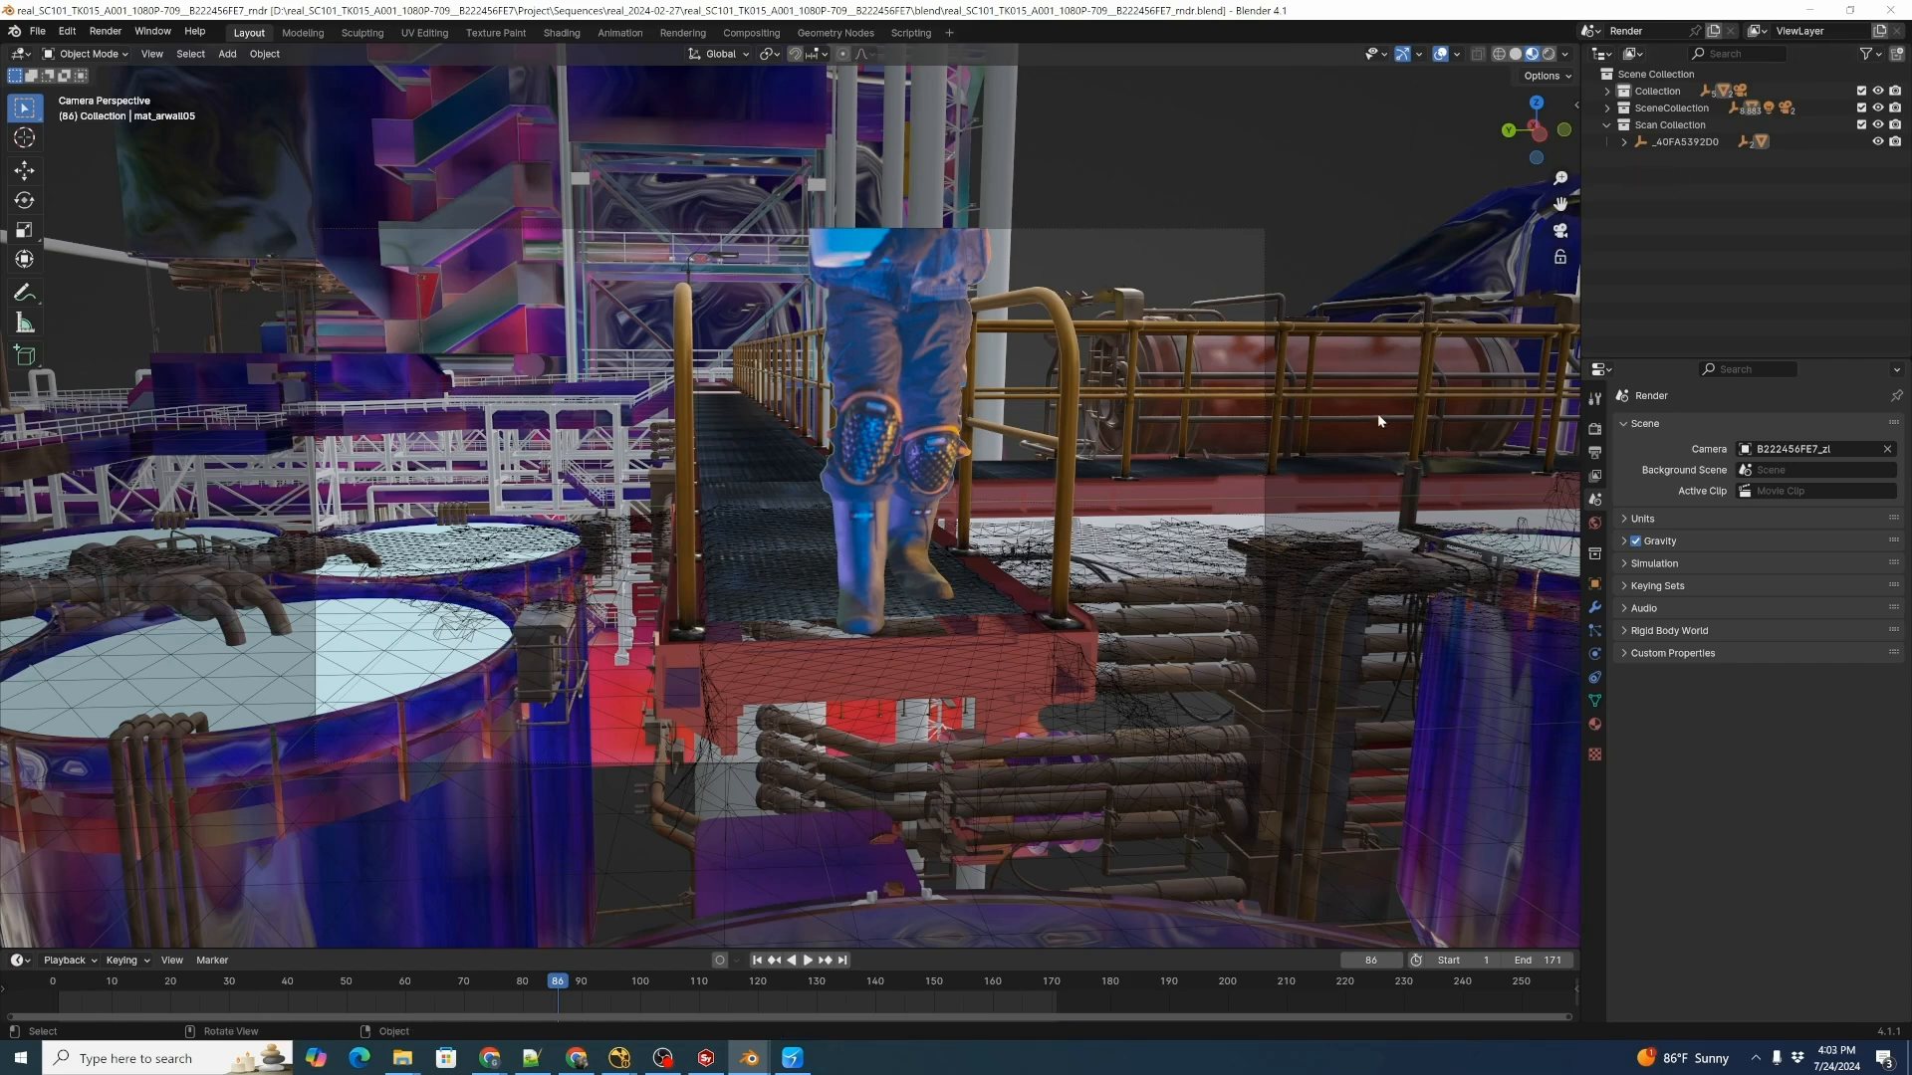
In the take's render scene, inspect the original camera B222456FE7_zl inside Collection, then exclude that collection from the view layer.
{"action": "left_click", "coordinate": [1607, 92]}
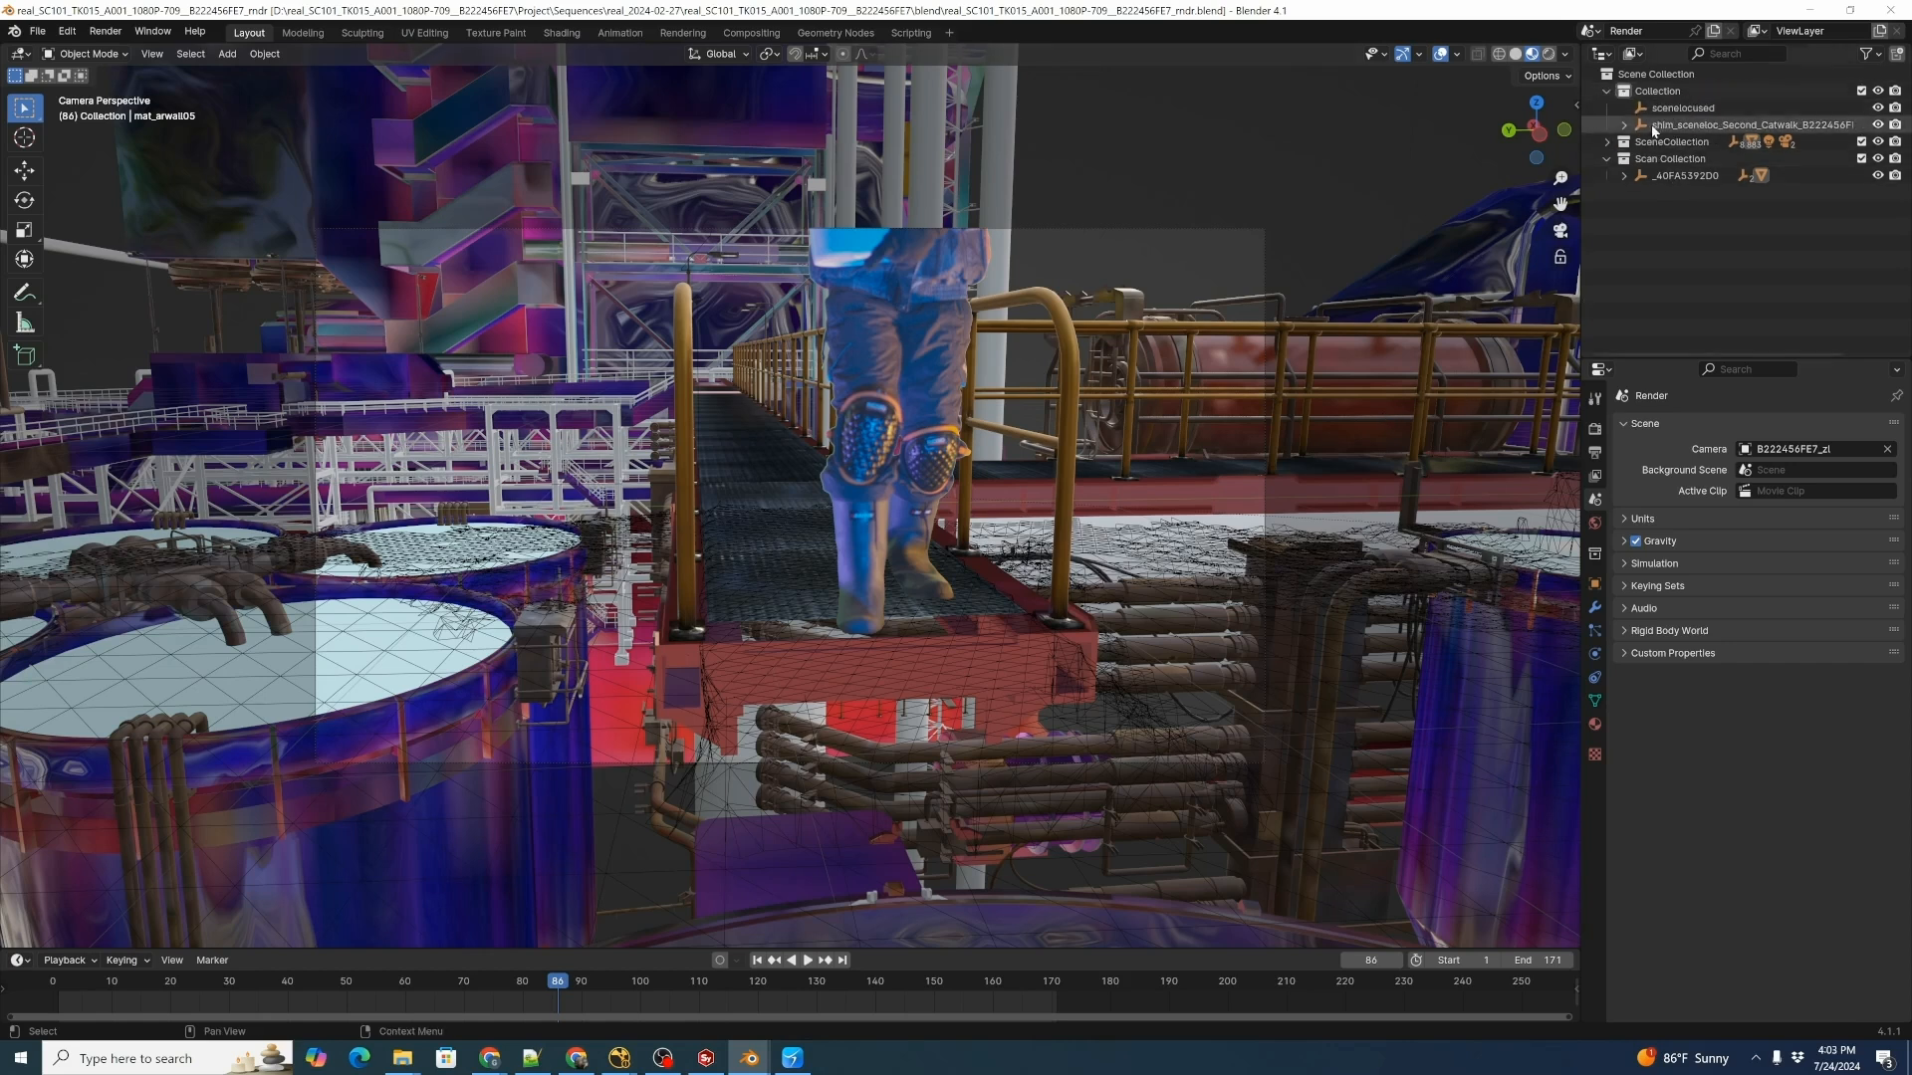
{"action": "left_click", "coordinate": [1649, 127]}
{"action": "left_click", "coordinate": [1624, 124]}
{"action": "left_click", "coordinate": [1665, 145]}
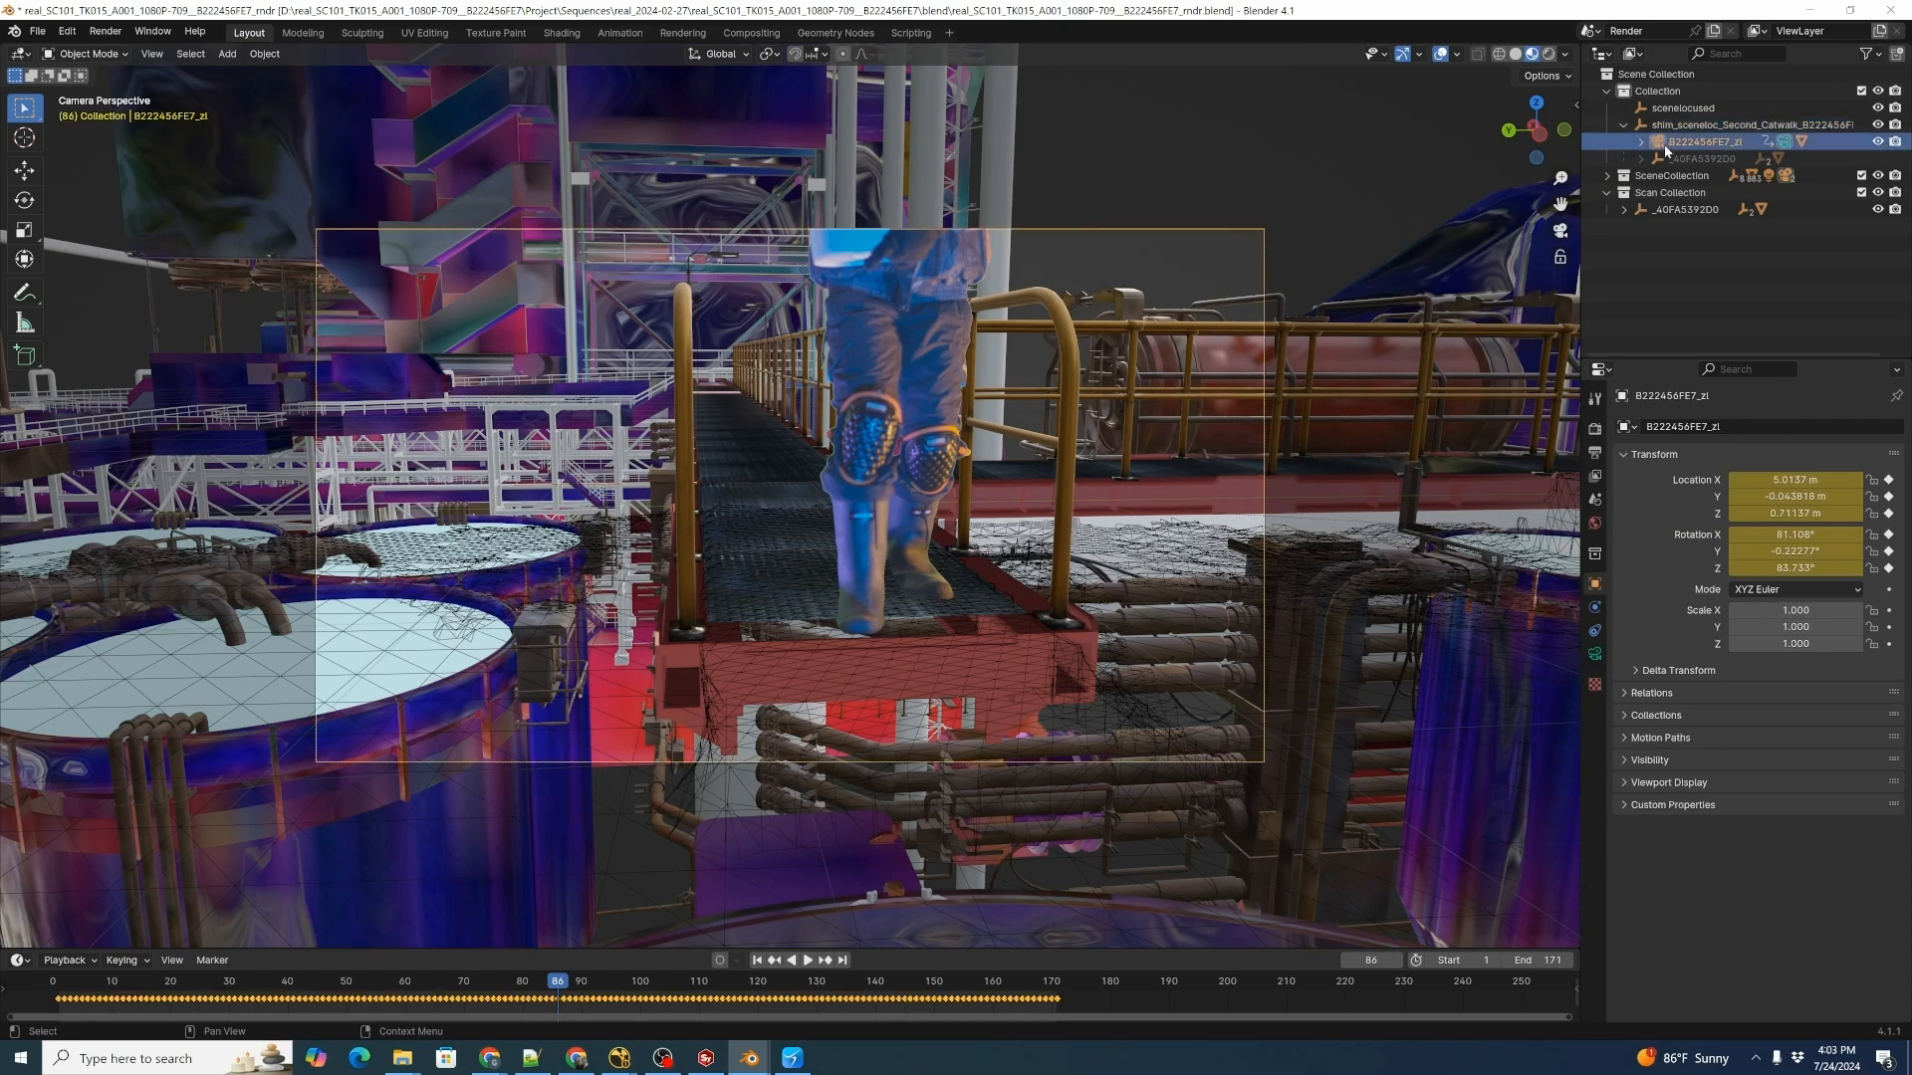
{"action": "left_click", "coordinate": [1607, 92]}
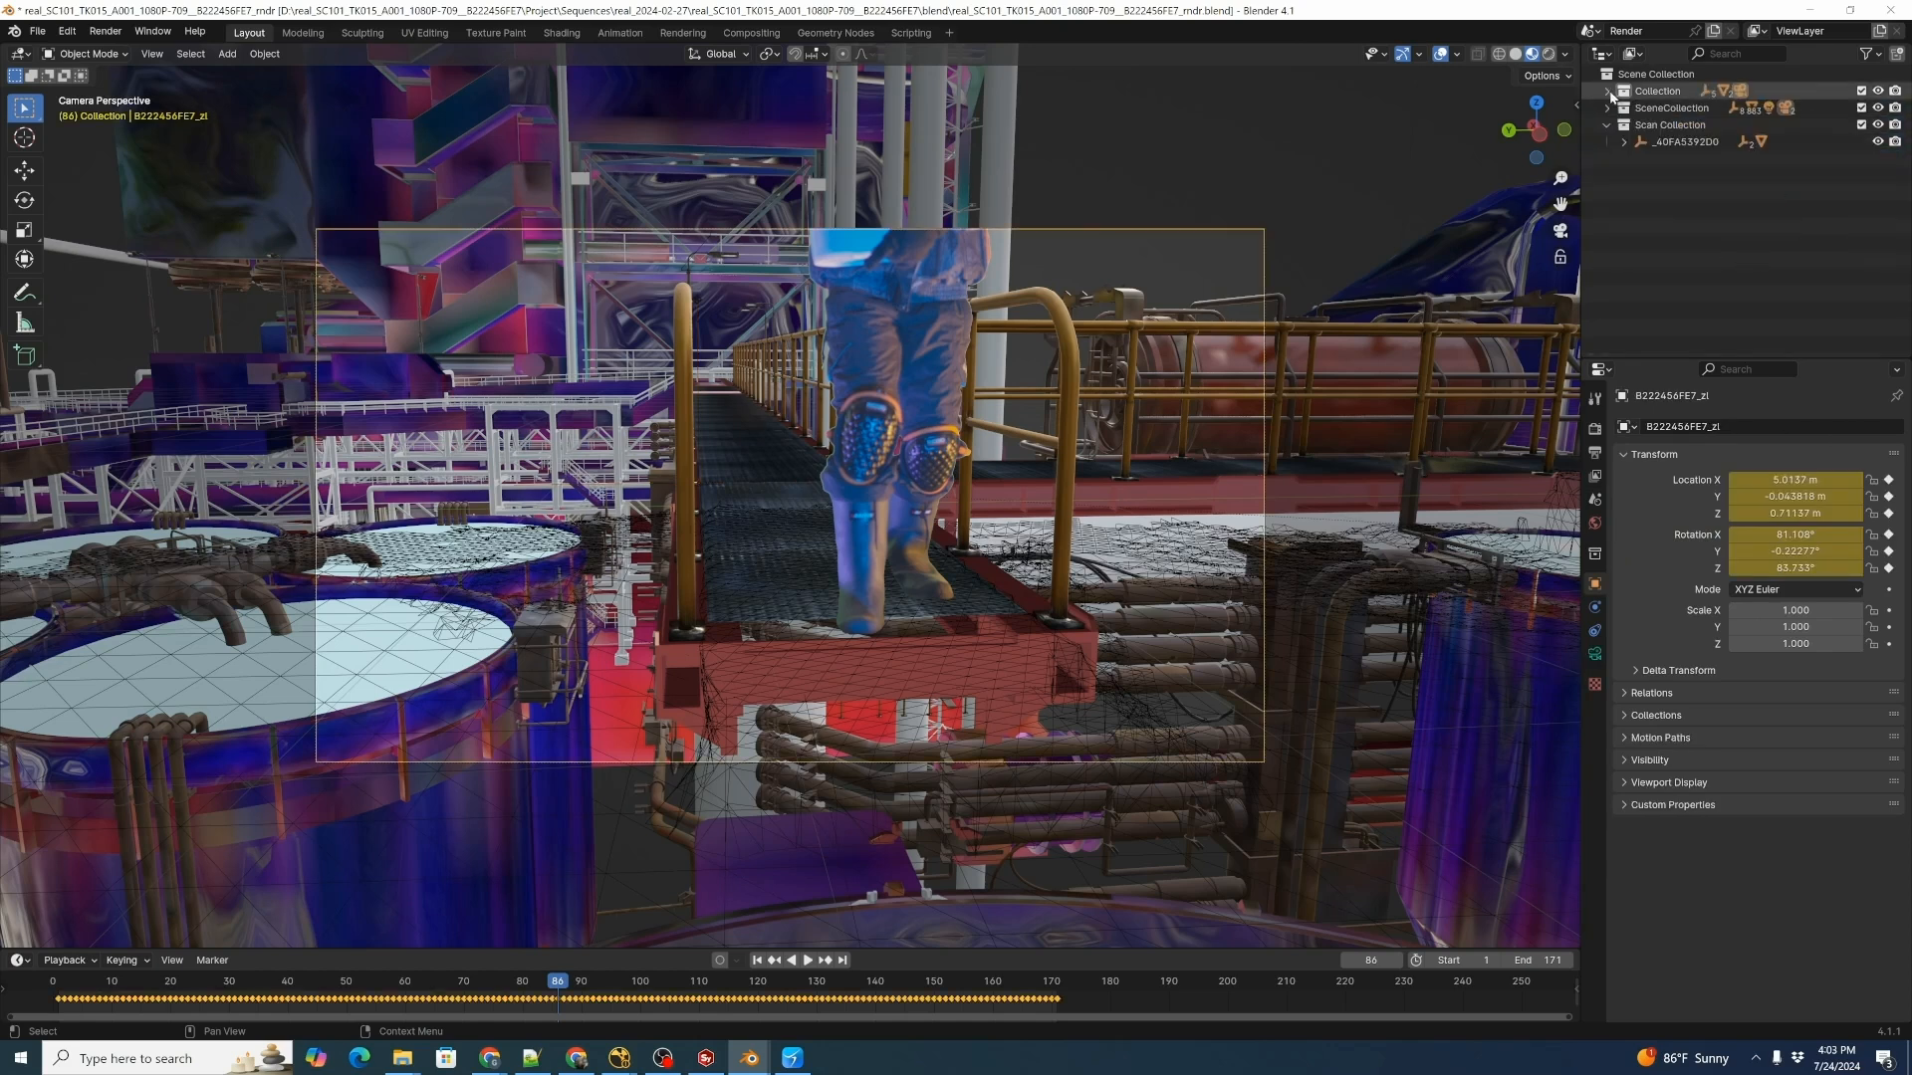
{"action": "left_click", "coordinate": [1861, 91]}
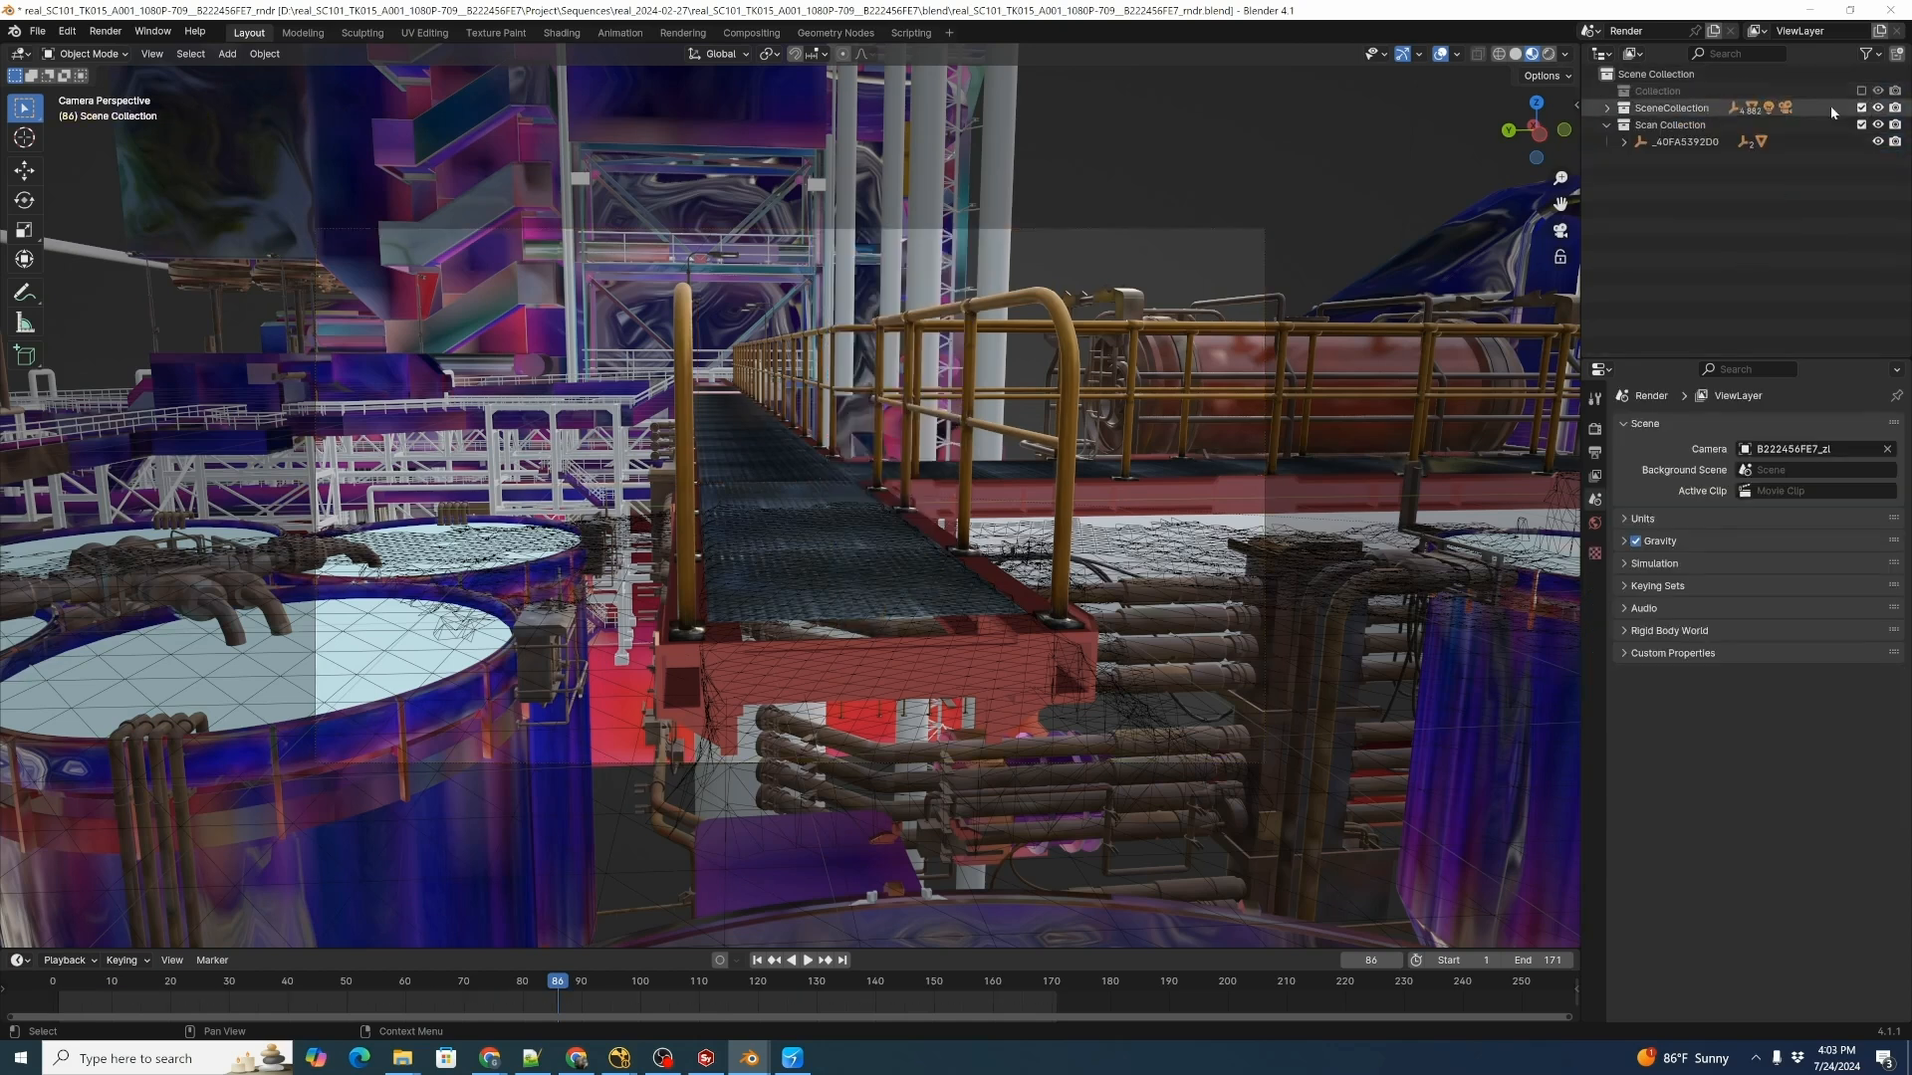
Expand the scan hierarchy in Scan Collection and select the scanned mesh mat_arwall05 to examine how it lines up with the catwalk.
{"action": "left_click", "coordinate": [1680, 127]}
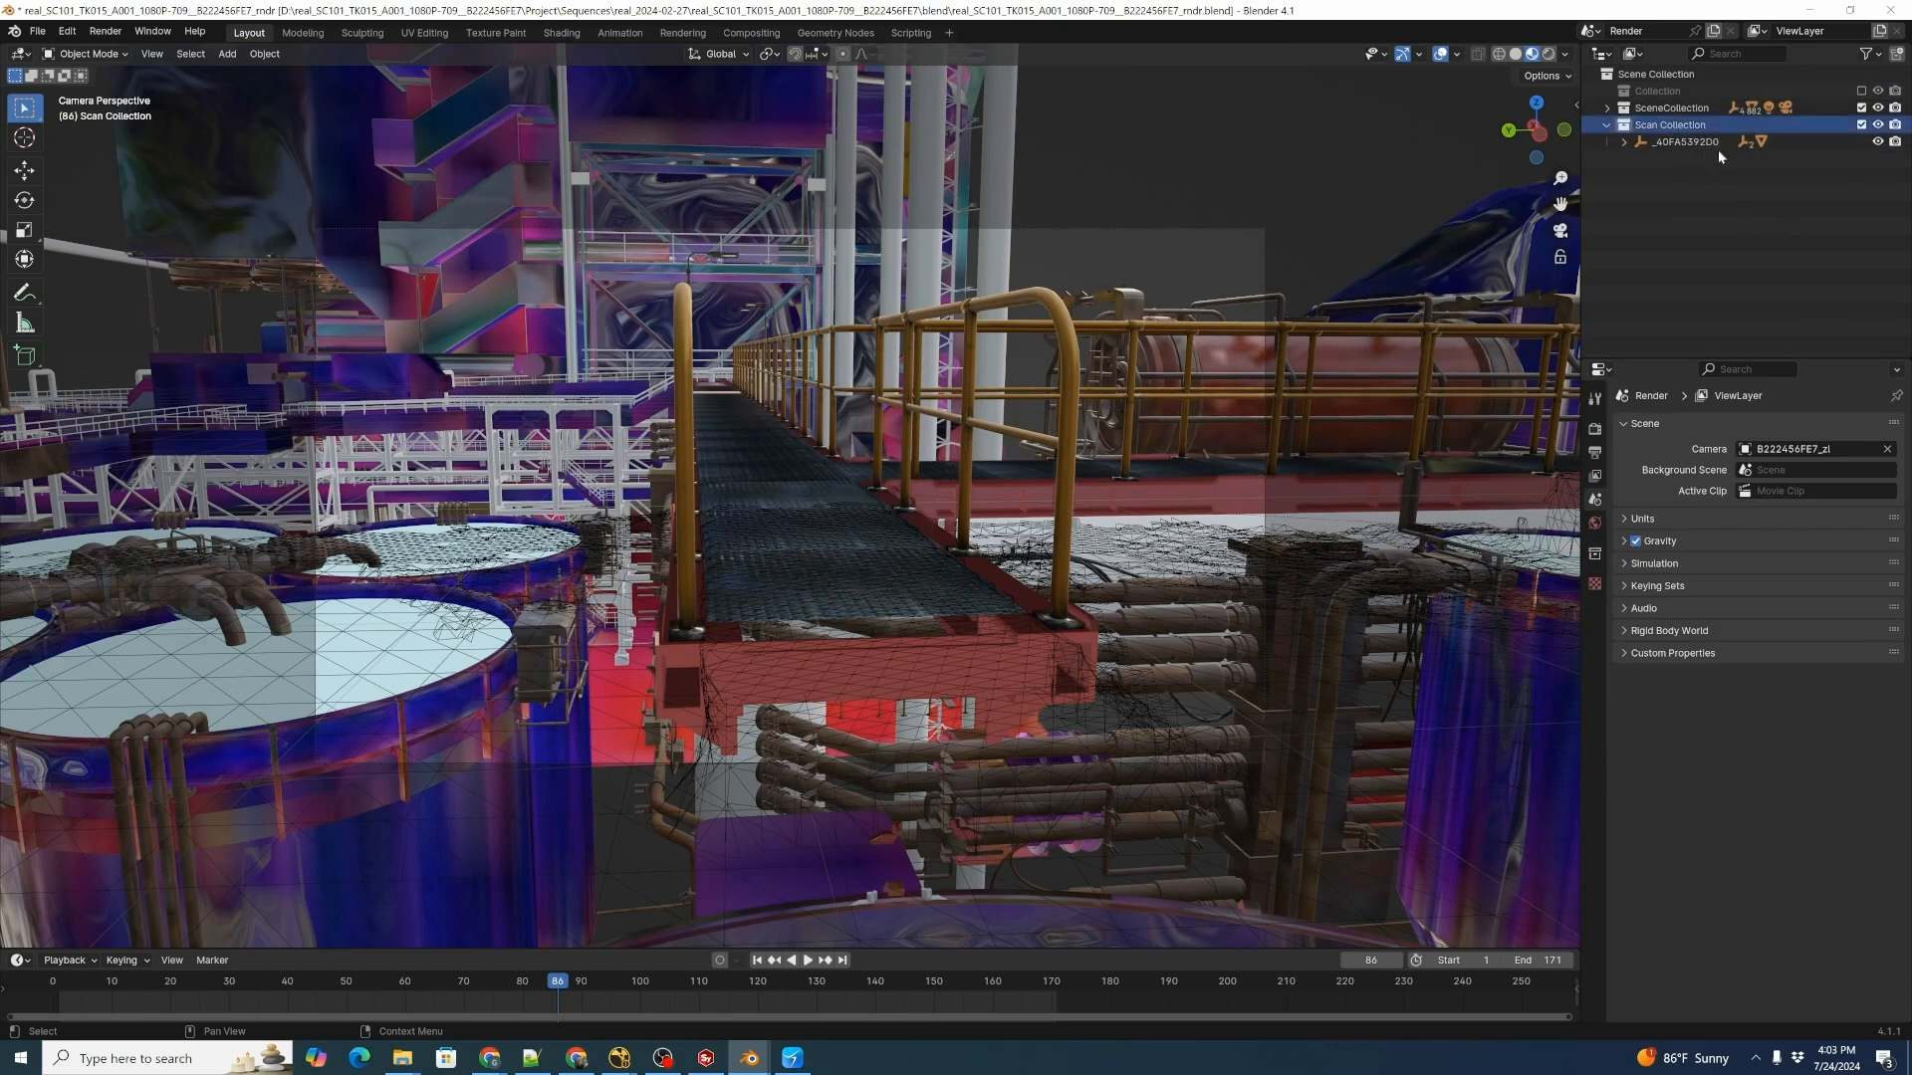
{"action": "left_click", "coordinate": [1625, 141]}
{"action": "left_click", "coordinate": [1164, 724]}
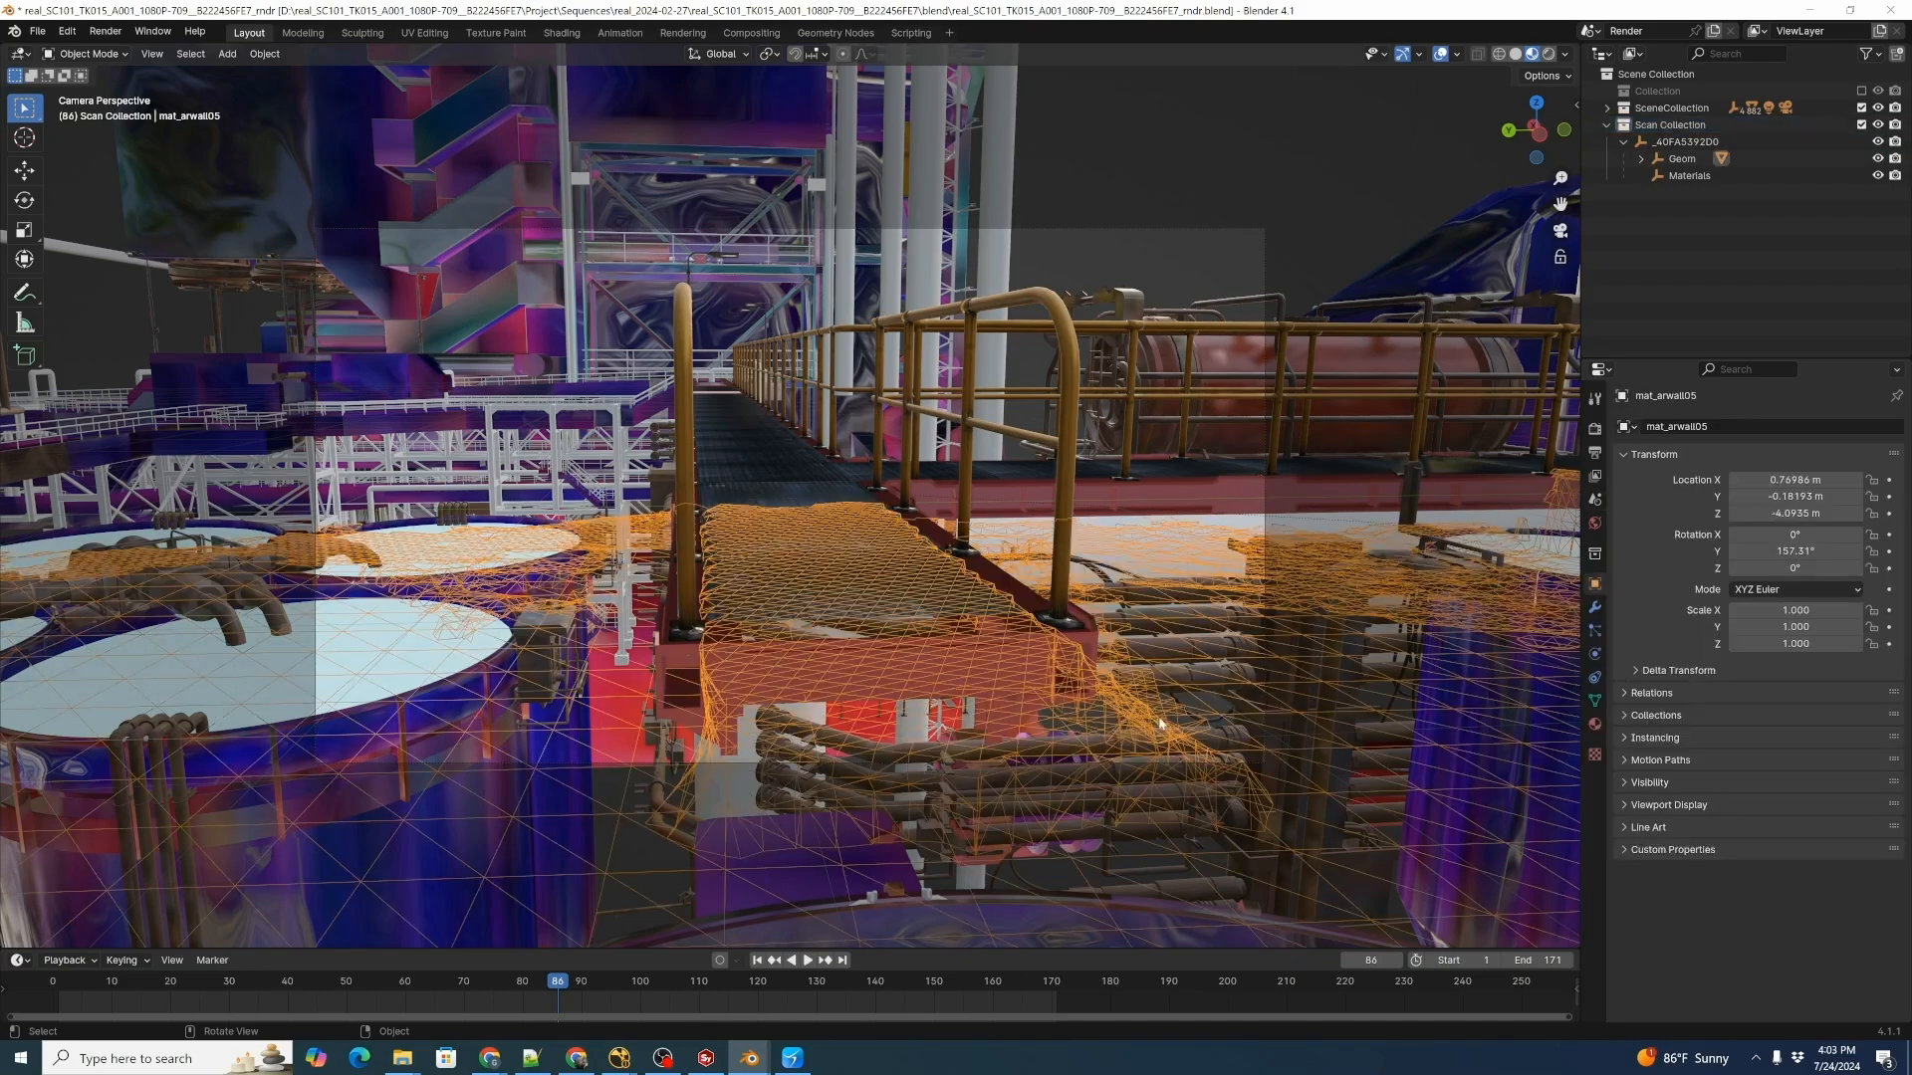
{"action": "middle_click_drag", "start_coordinate": [1099, 587], "coordinate": [880, 642]}
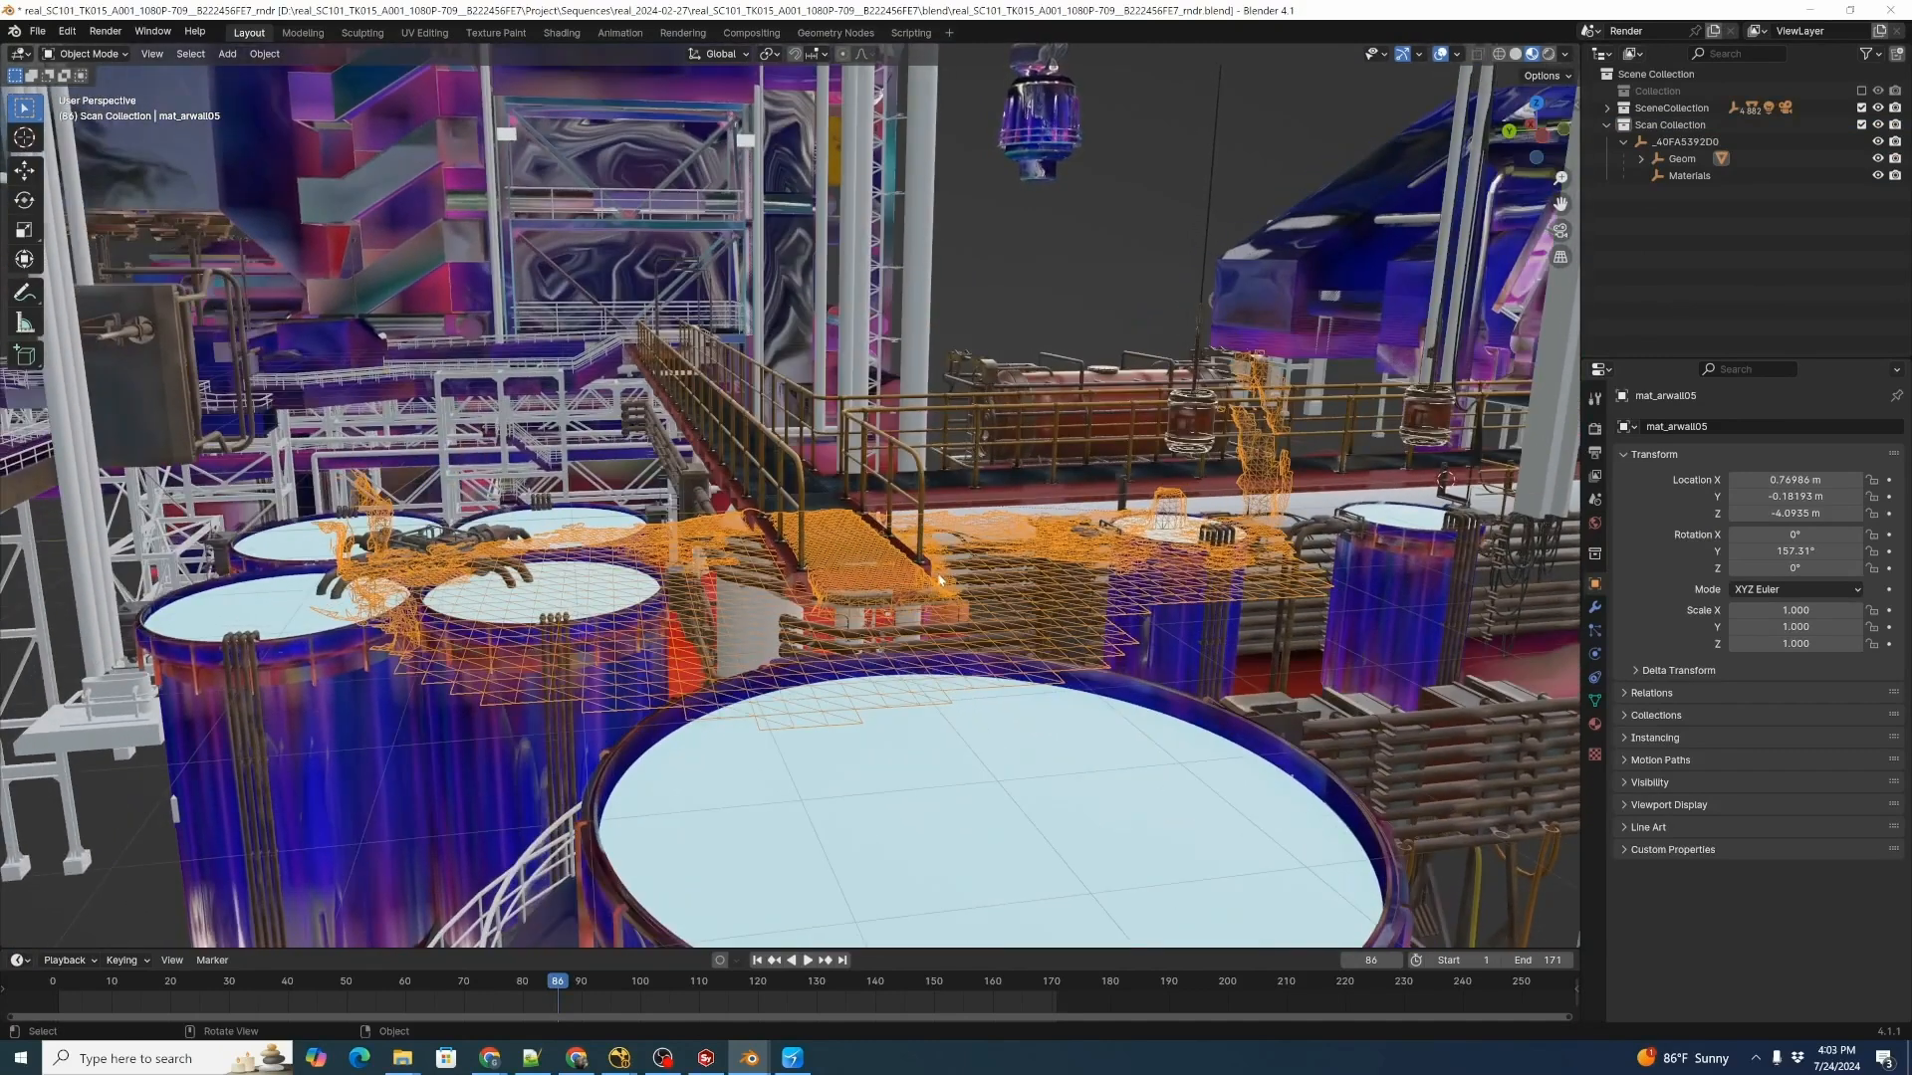
Exclude Scan Collection from the view layer and save the render scene with the root Scene Collection active.
{"action": "mouse_move", "coordinate": [1019, 562]}
{"action": "middle_mouse_down"}
{"action": "mouse_move", "coordinate": [994, 560]}
{"action": "mouse_move", "coordinate": [1011, 566]}
{"action": "middle_mouse_up"}
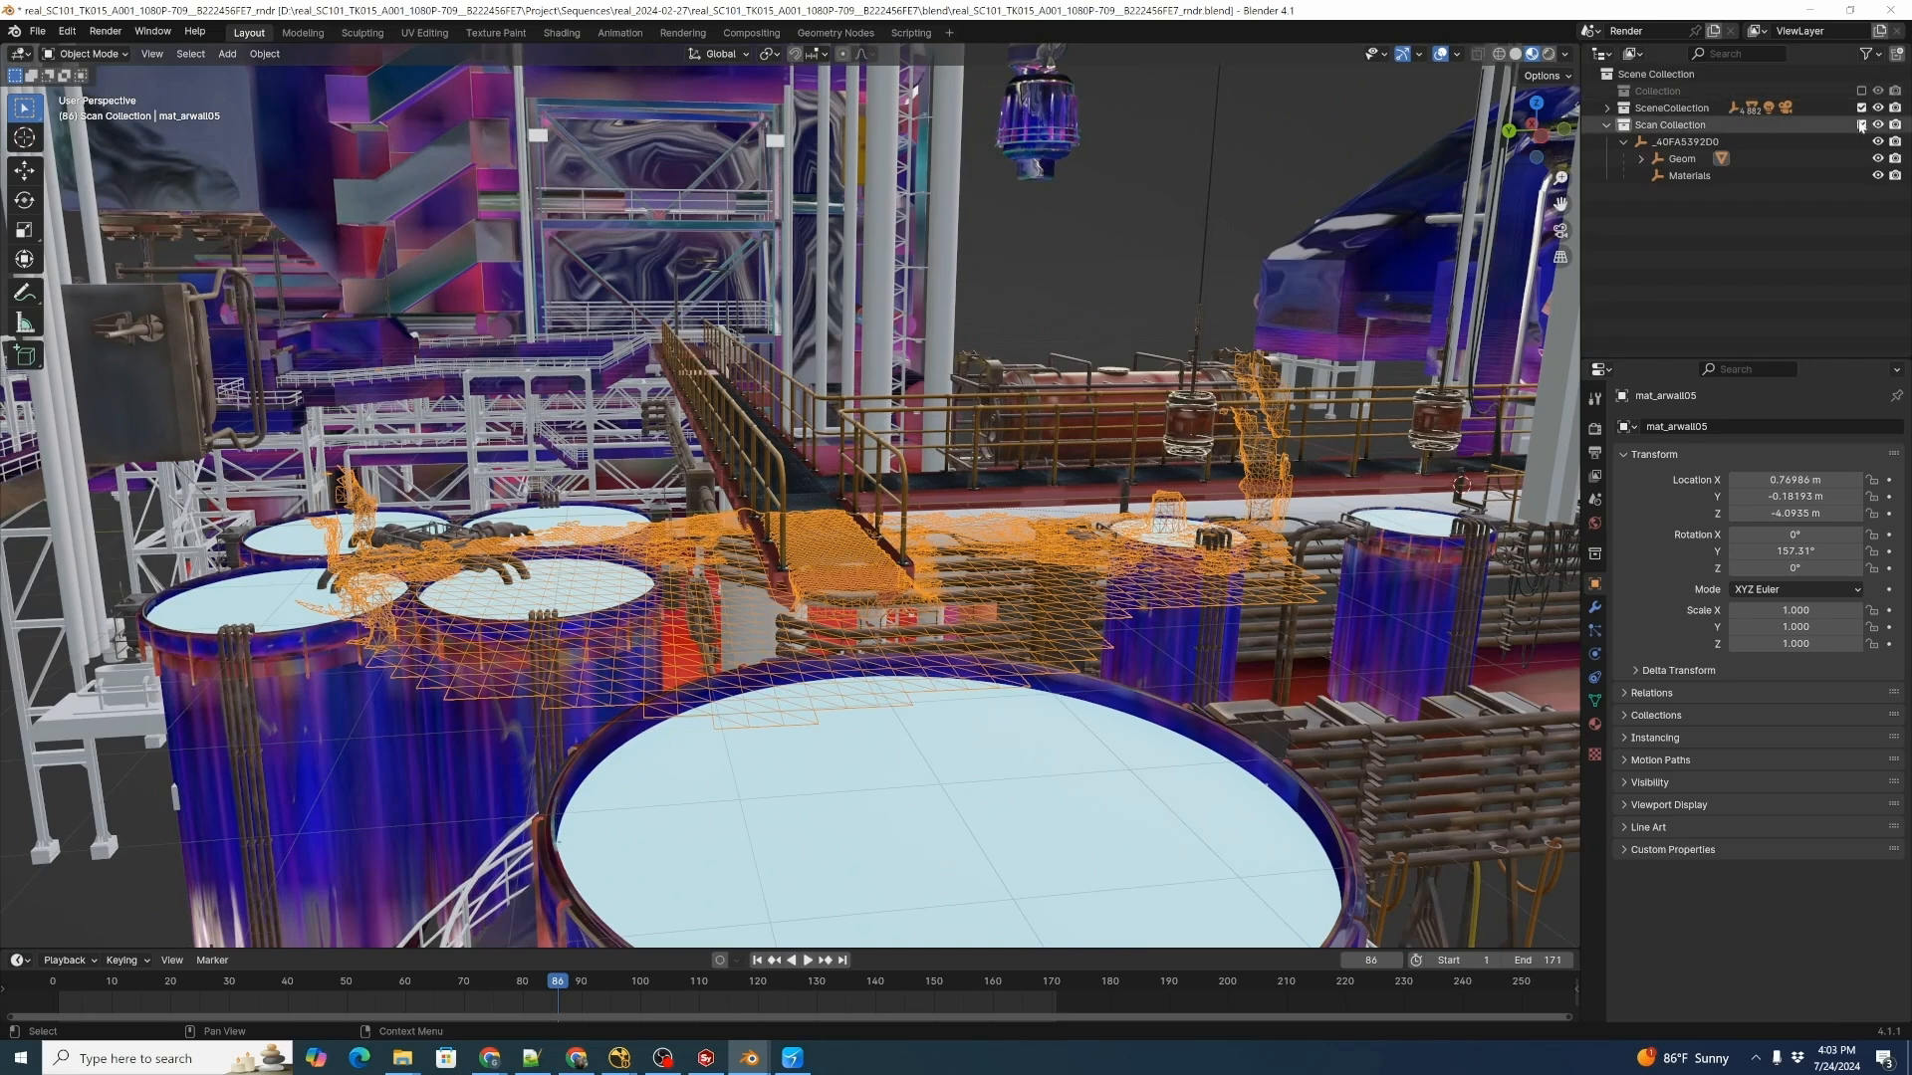
{"action": "left_click", "coordinate": [1861, 125]}
{"action": "left_click", "coordinate": [1658, 74]}
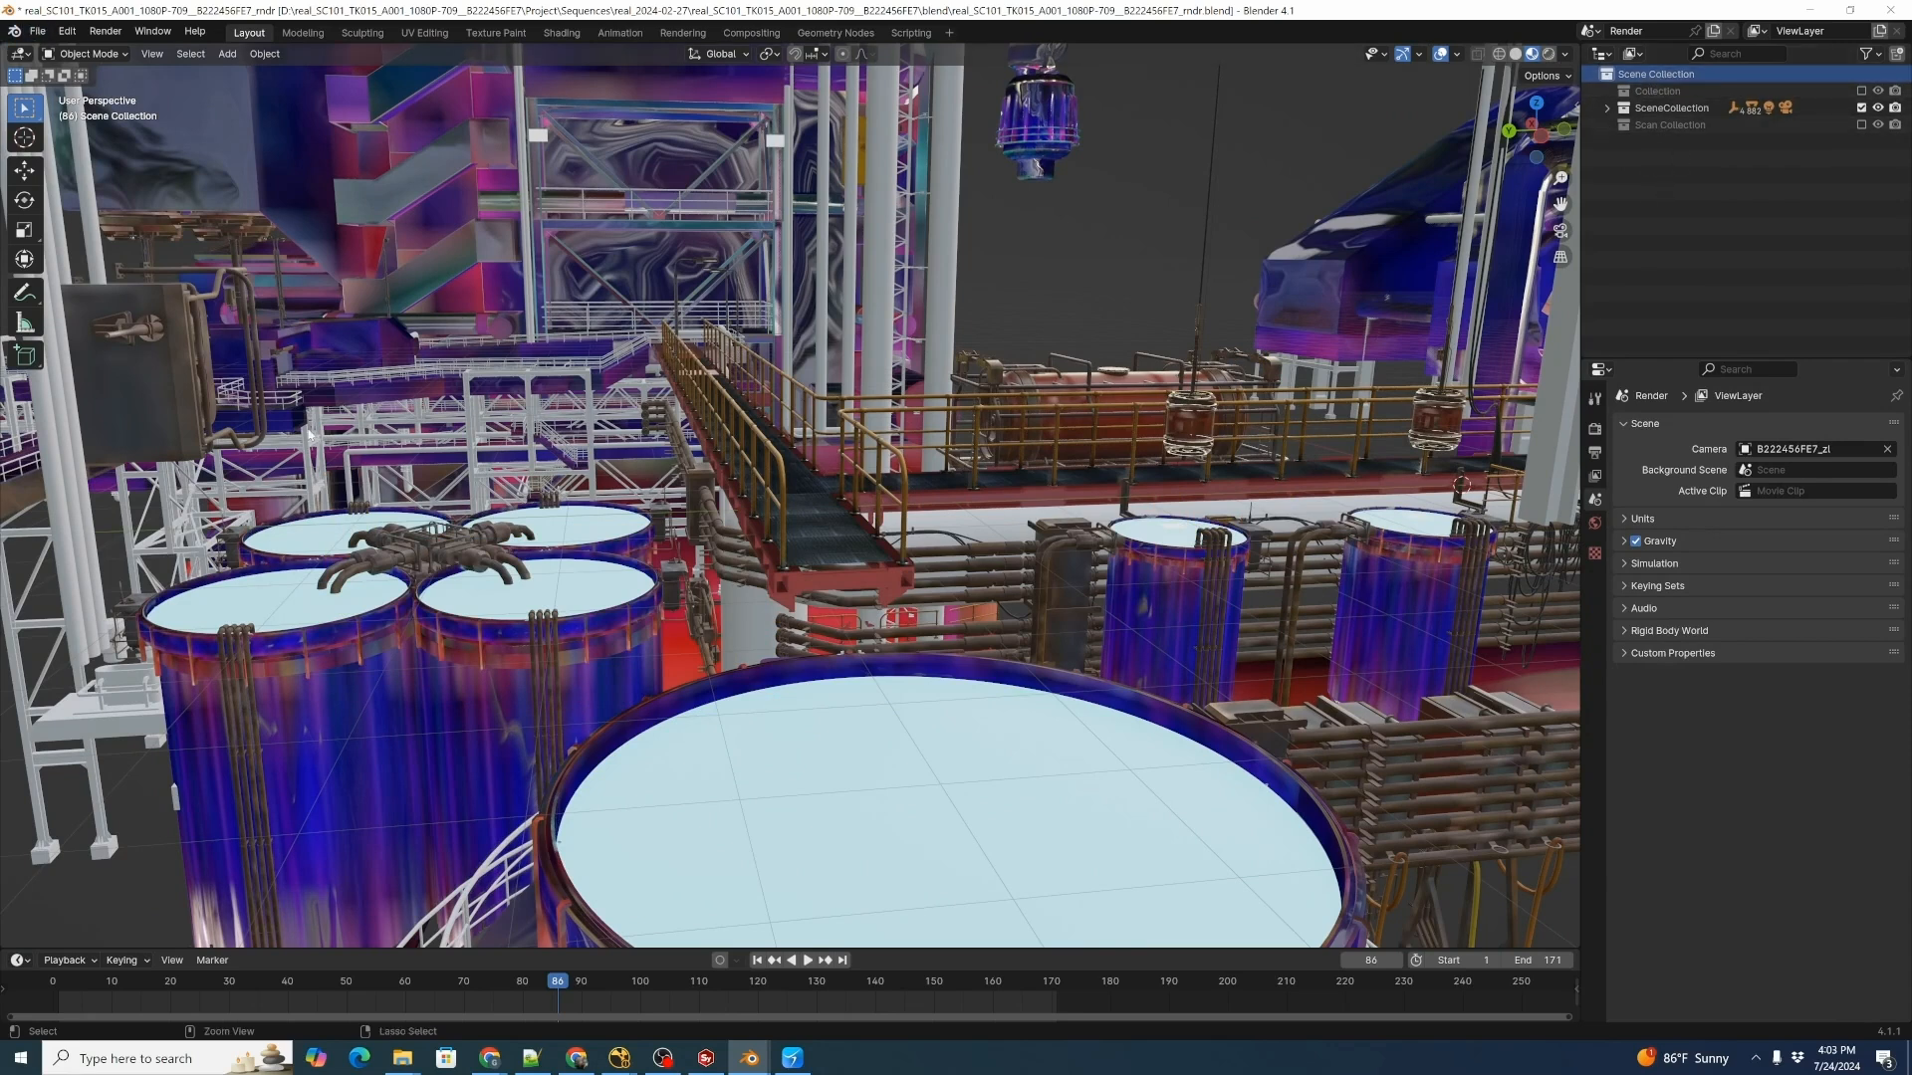
{"action": "key", "text": "ctrl+s"}
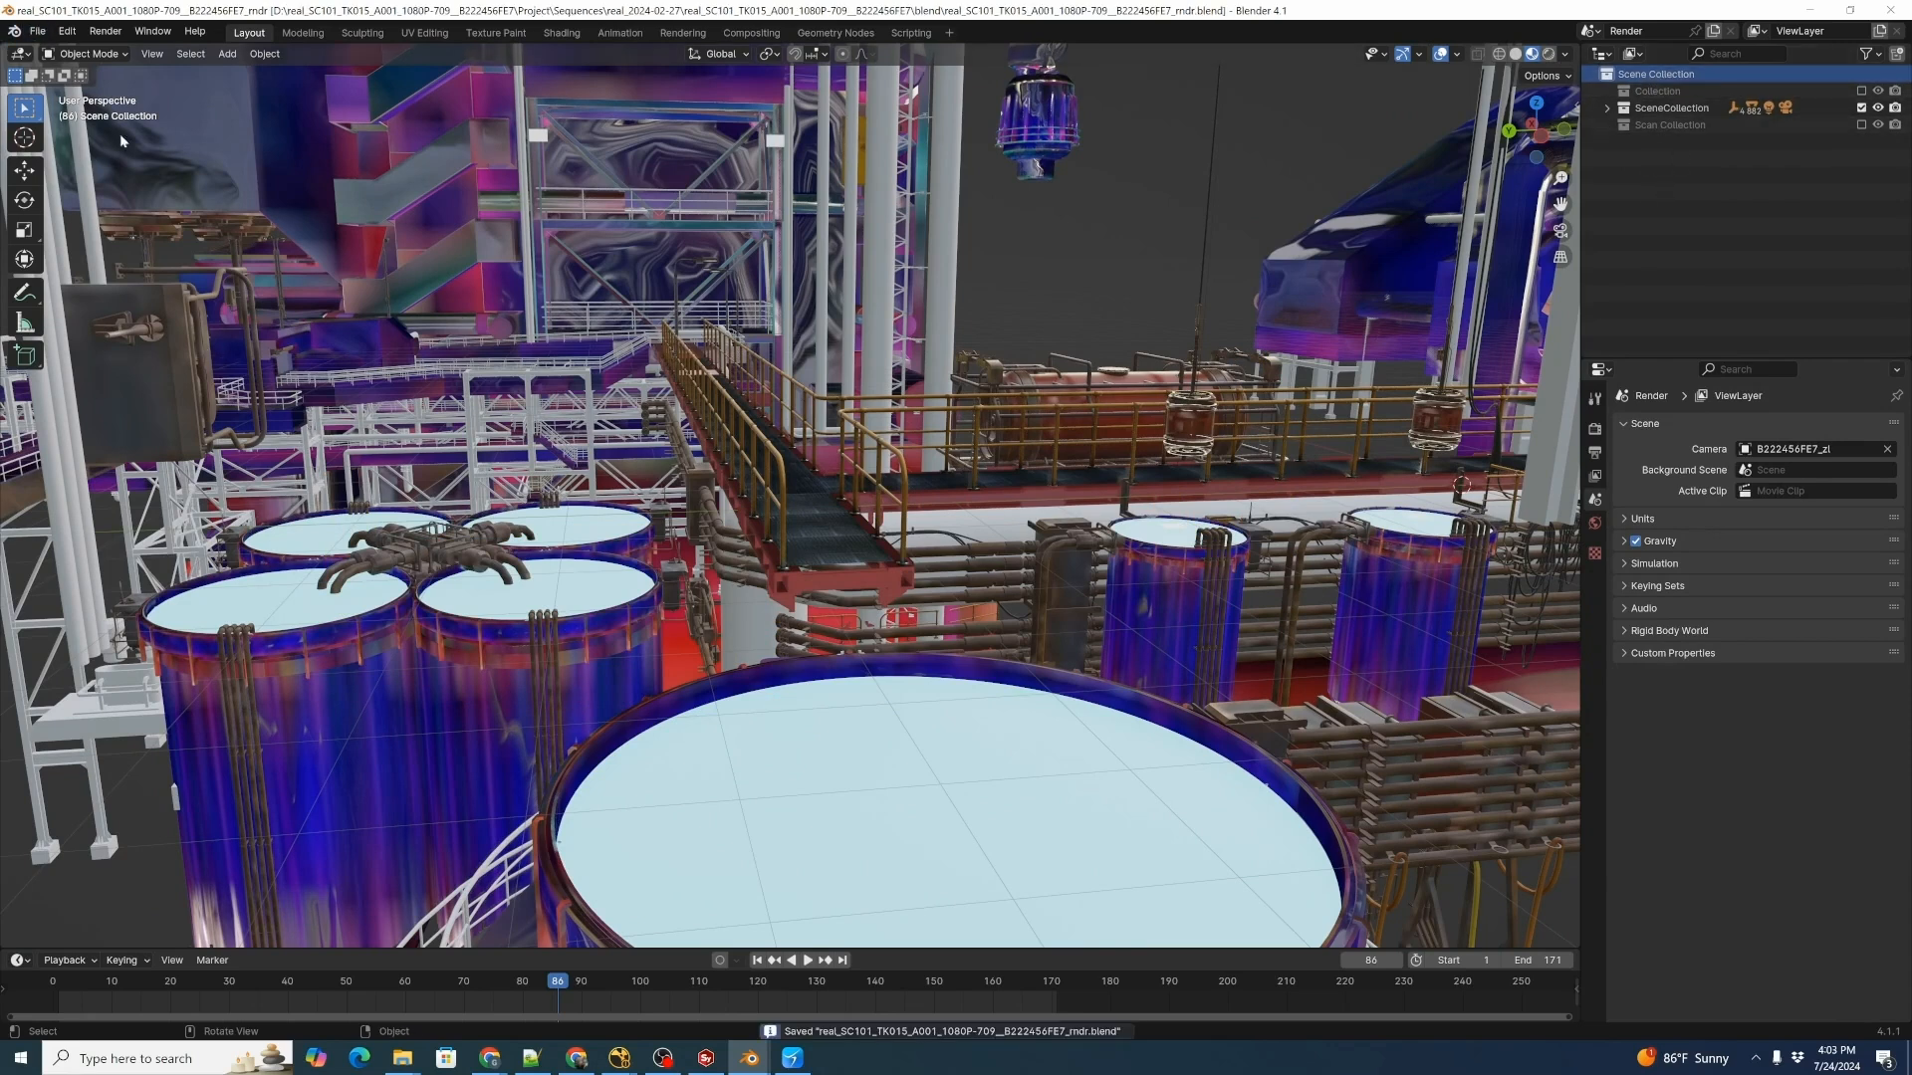
Append the SynthEyes Collections collection from tracked_cam.blend into the root of the render scene.
{"action": "left_click", "coordinate": [37, 32]}
{"action": "left_click", "coordinate": [72, 230]}
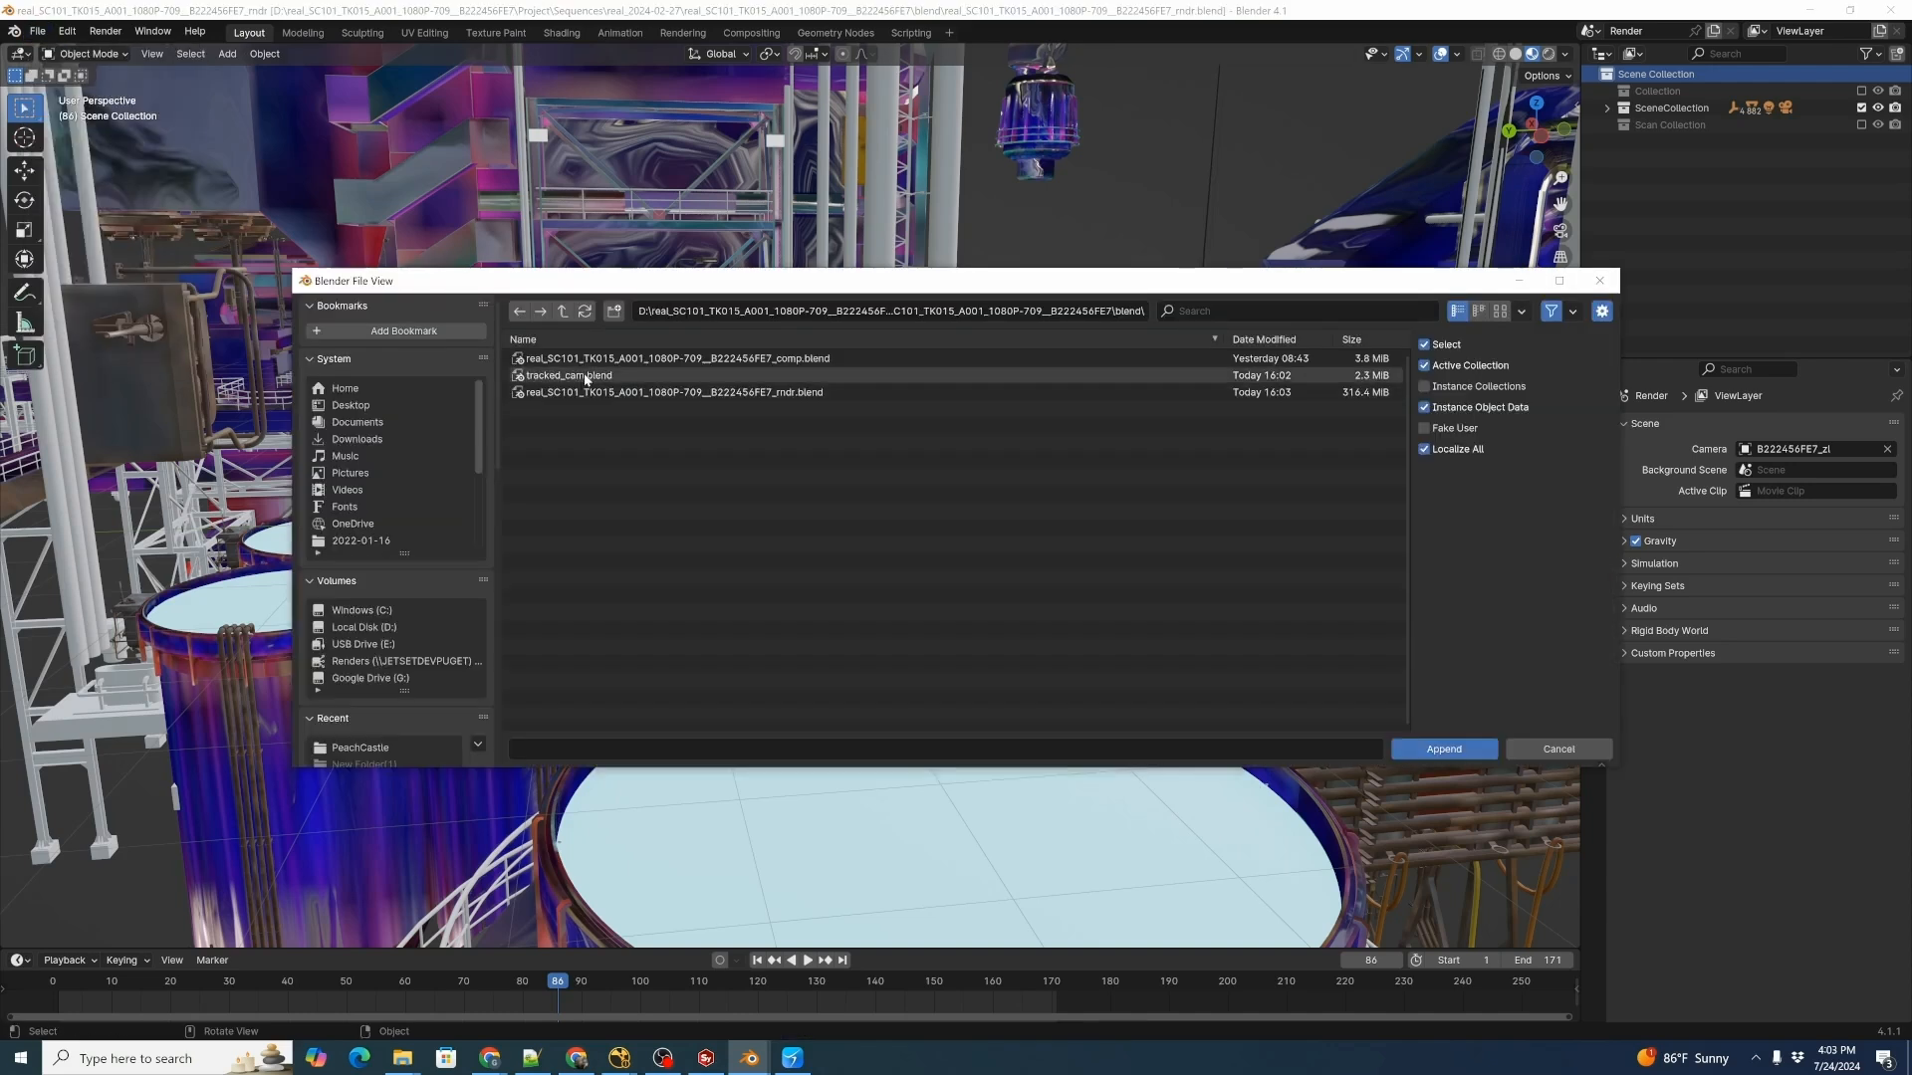
{"action": "left_click", "coordinate": [588, 377]}
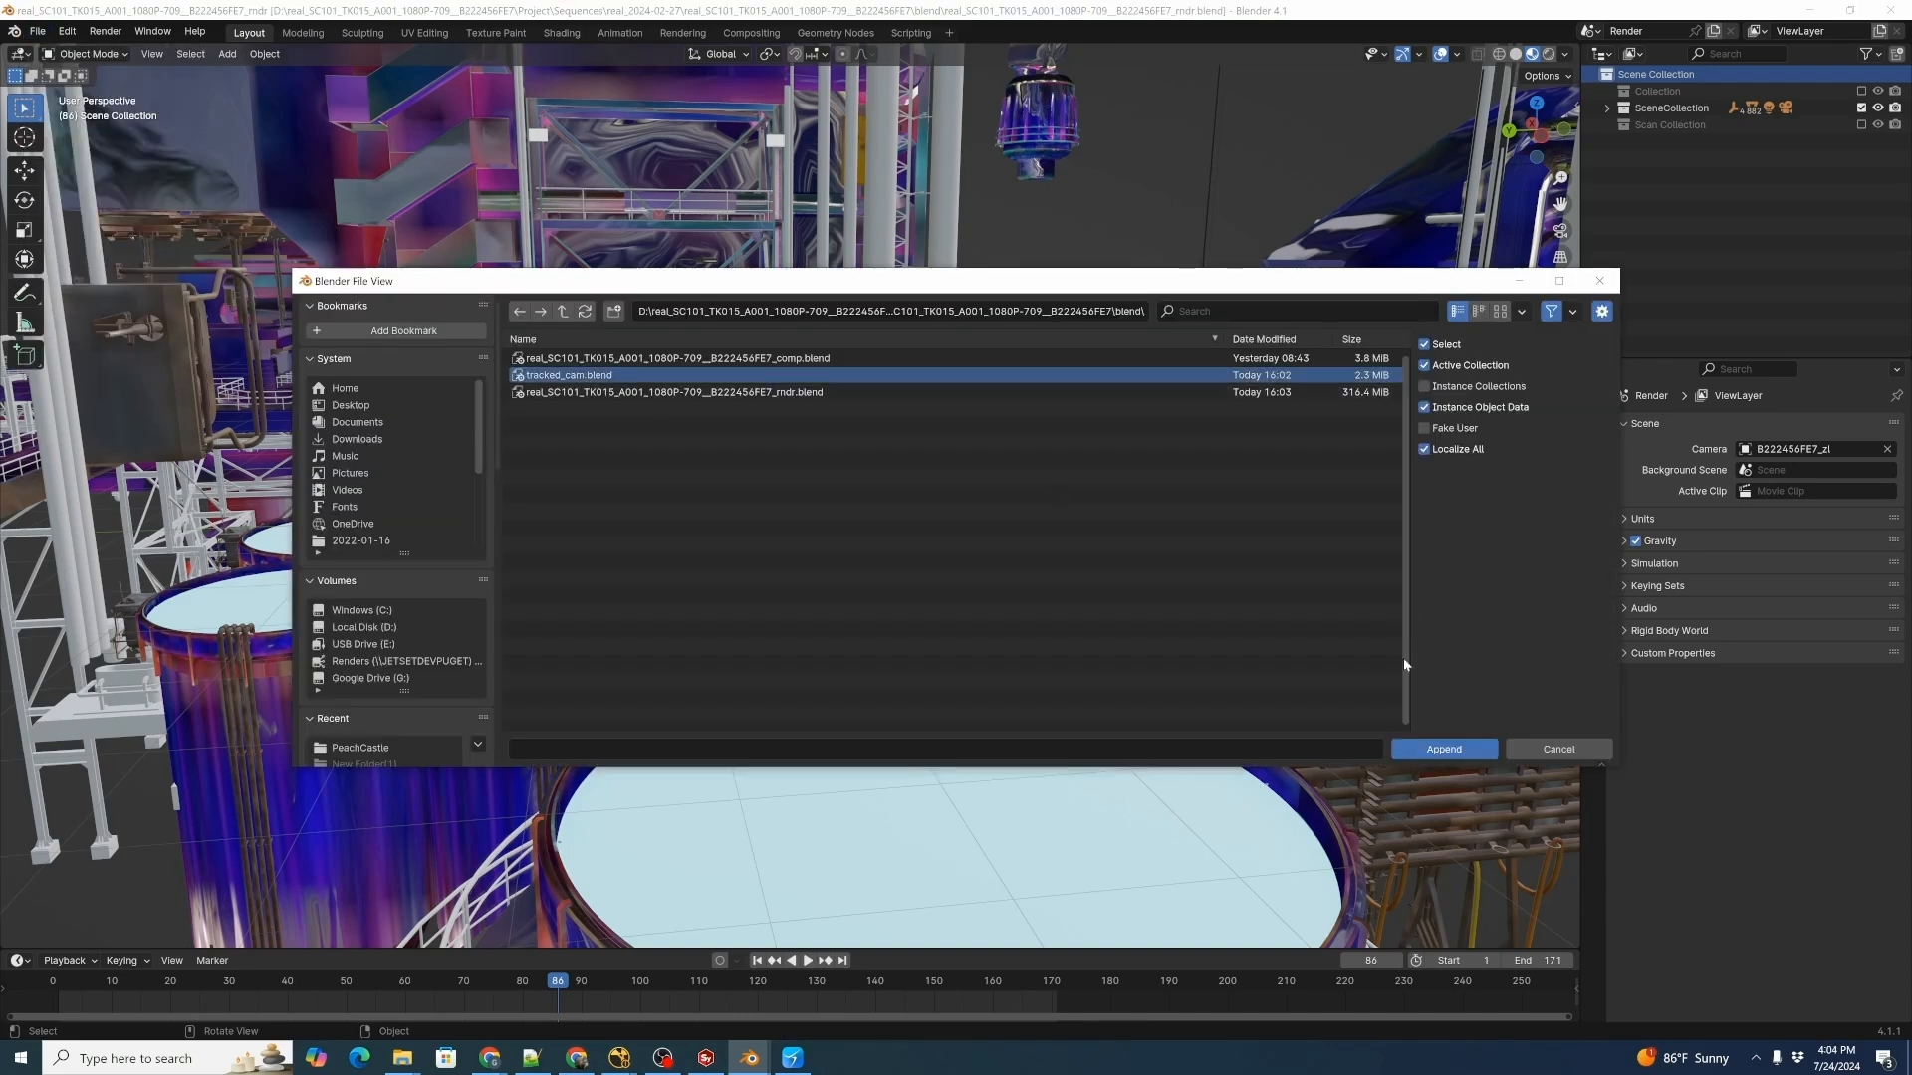
{"action": "left_click", "coordinate": [1427, 749]}
{"action": "left_click", "coordinate": [559, 410]}
{"action": "left_click", "coordinate": [564, 409]}
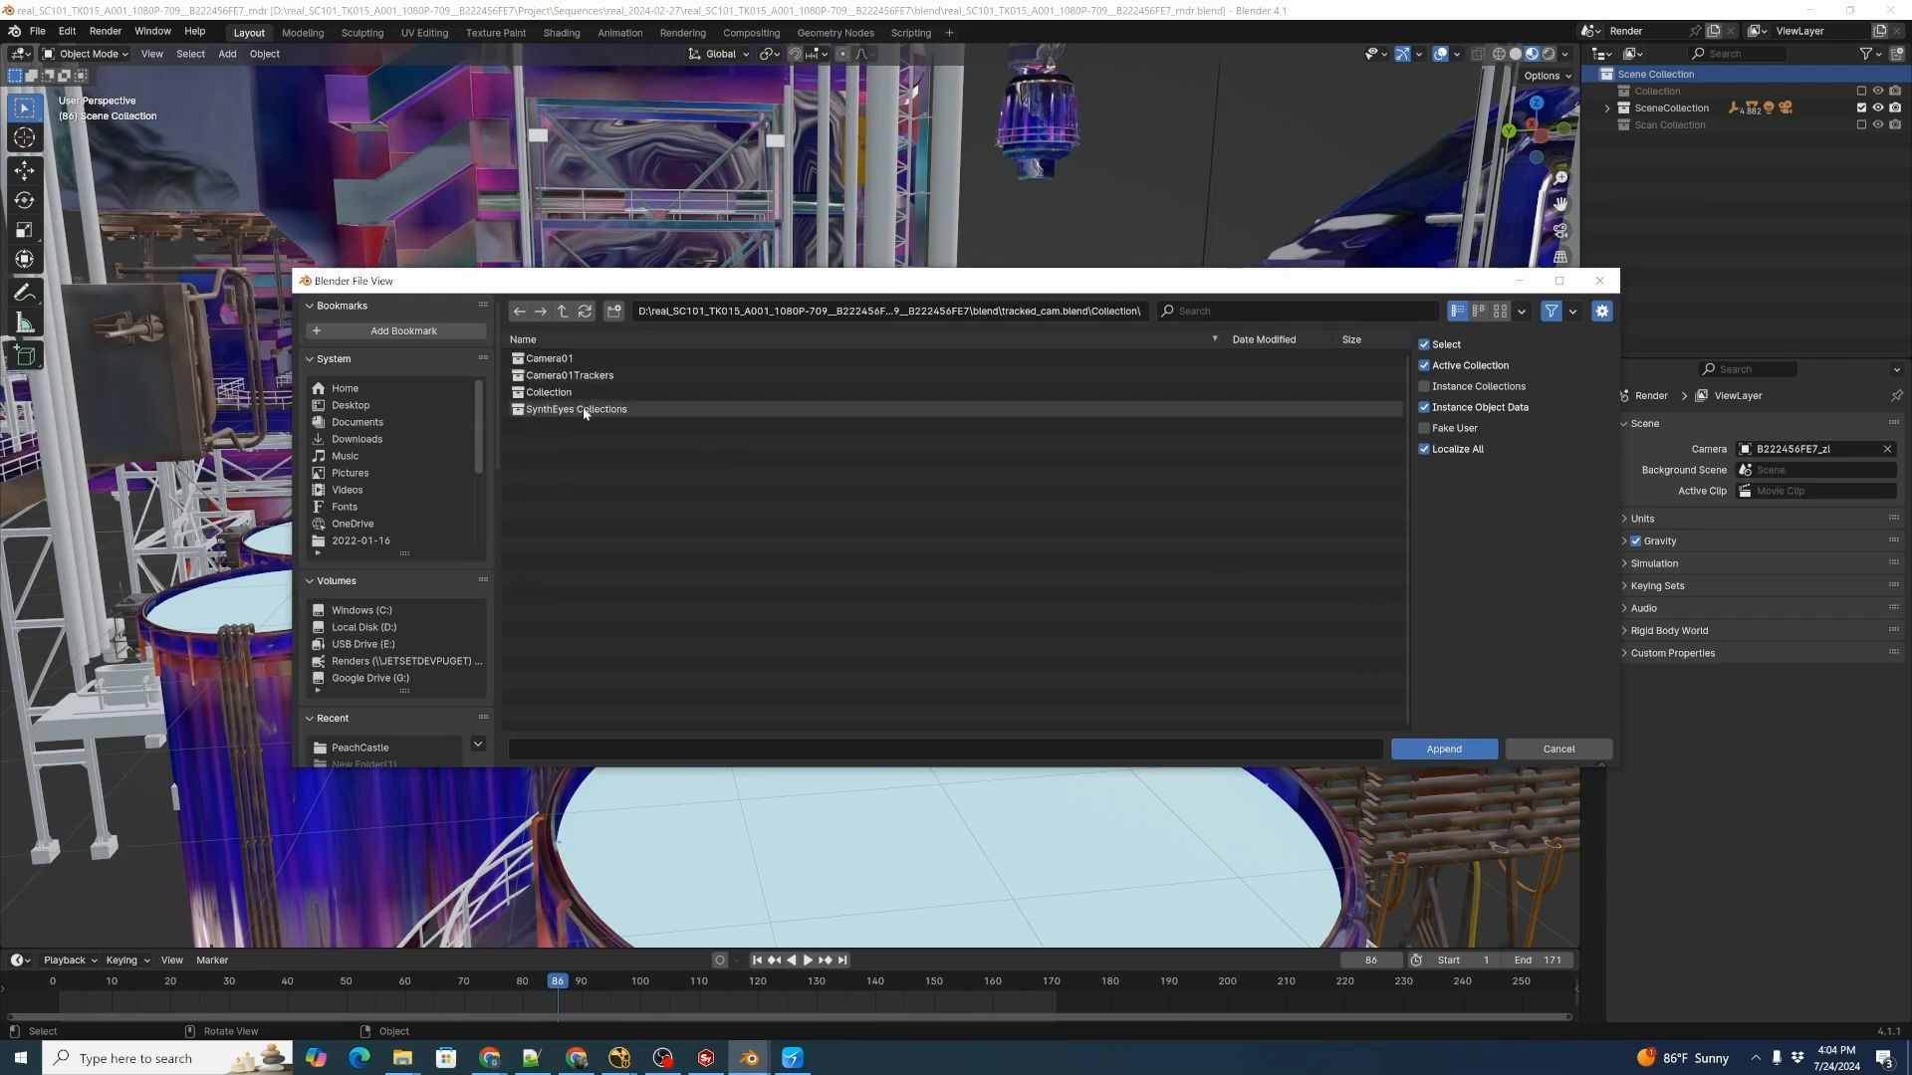
{"action": "left_click", "coordinate": [585, 412]}
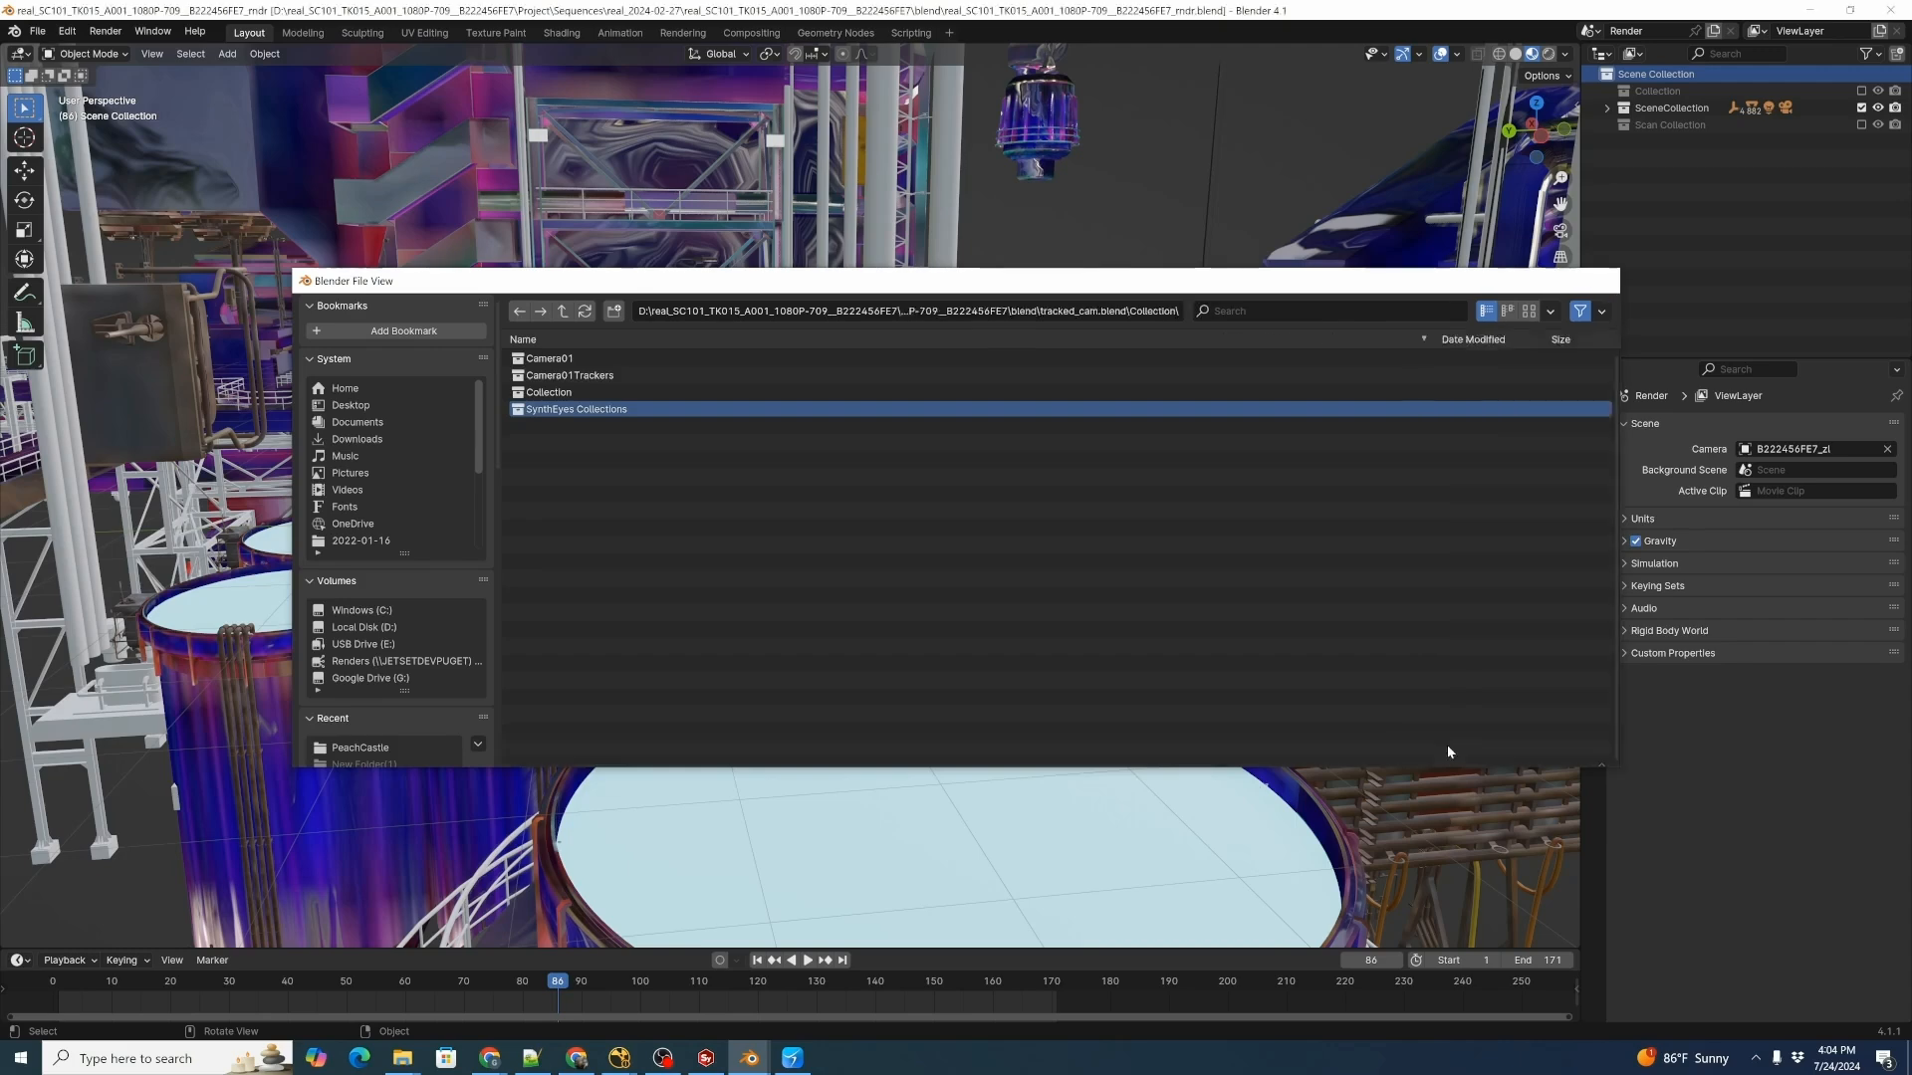
{"action": "left_click", "coordinate": [1444, 749]}
Examine how the appended scan mesh, trackers and camera line up with the catwalk, and select the SynthEyesWorld parent object.
{"action": "left_click", "coordinate": [1694, 143]}
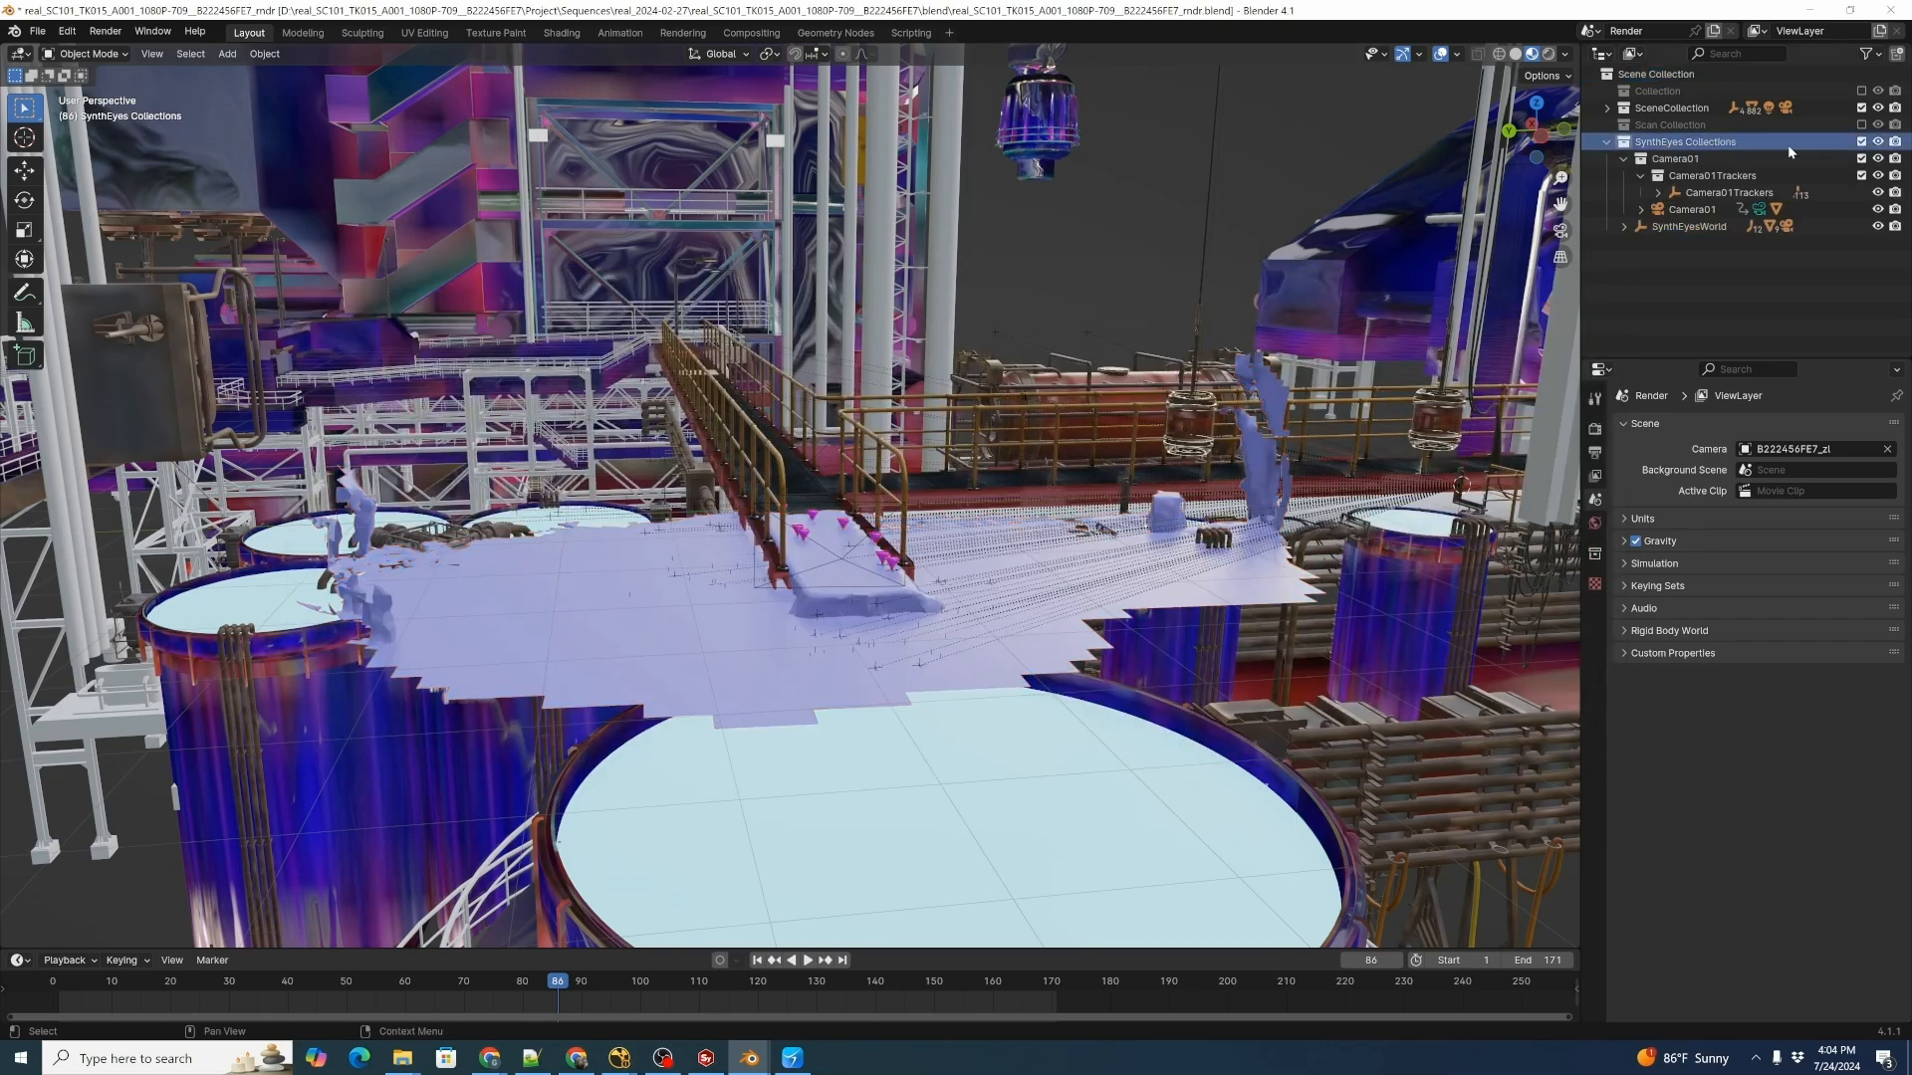
{"action": "middle_click_drag", "start_coordinate": [1006, 577], "coordinate": [907, 615]}
{"action": "scroll", "coordinate": [907, 615], "scroll_direction": "up", "scroll_amount": 3}
{"action": "middle_click_drag", "start_coordinate": [828, 678], "coordinate": [759, 595]}
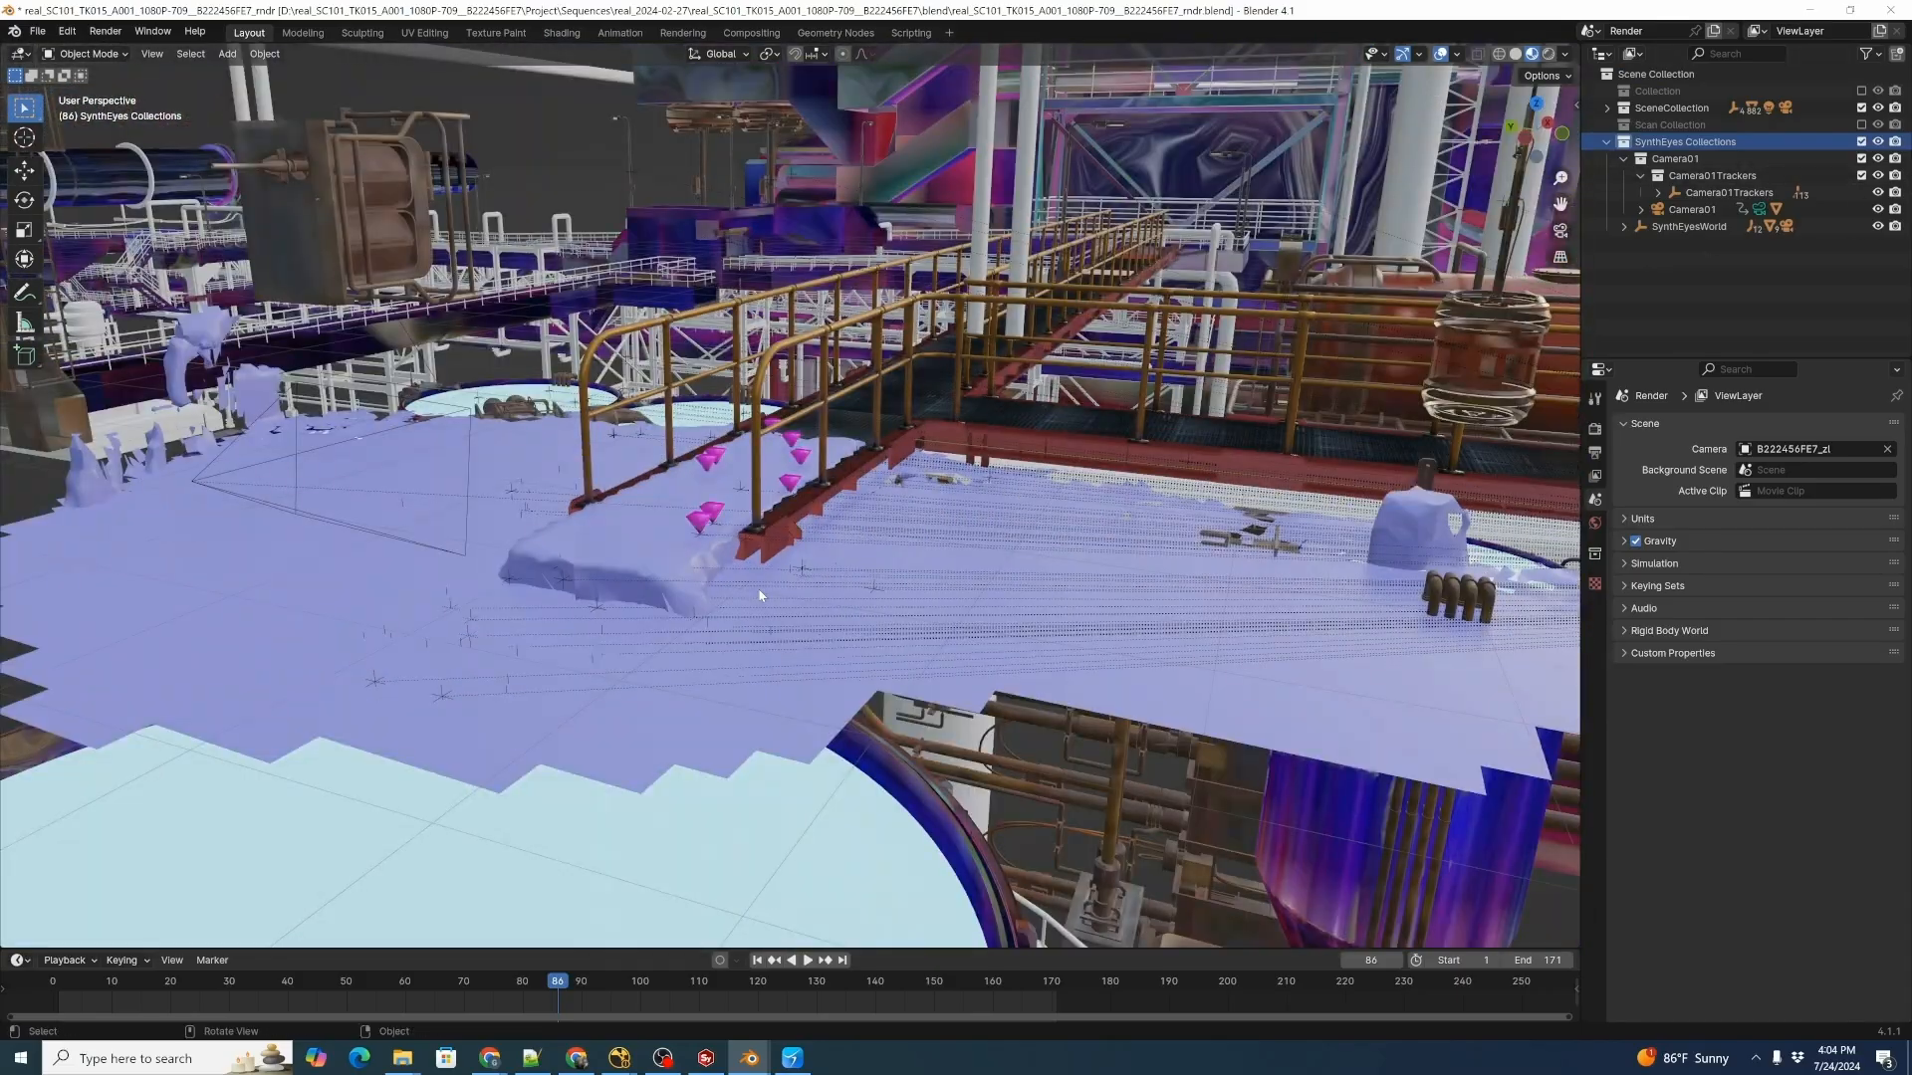
{"action": "left_click_drag", "start_coordinate": [558, 615], "coordinate": [697, 622], "text": "alt"}
{"action": "left_click_drag", "start_coordinate": [816, 527], "coordinate": [770, 667], "text": "alt"}
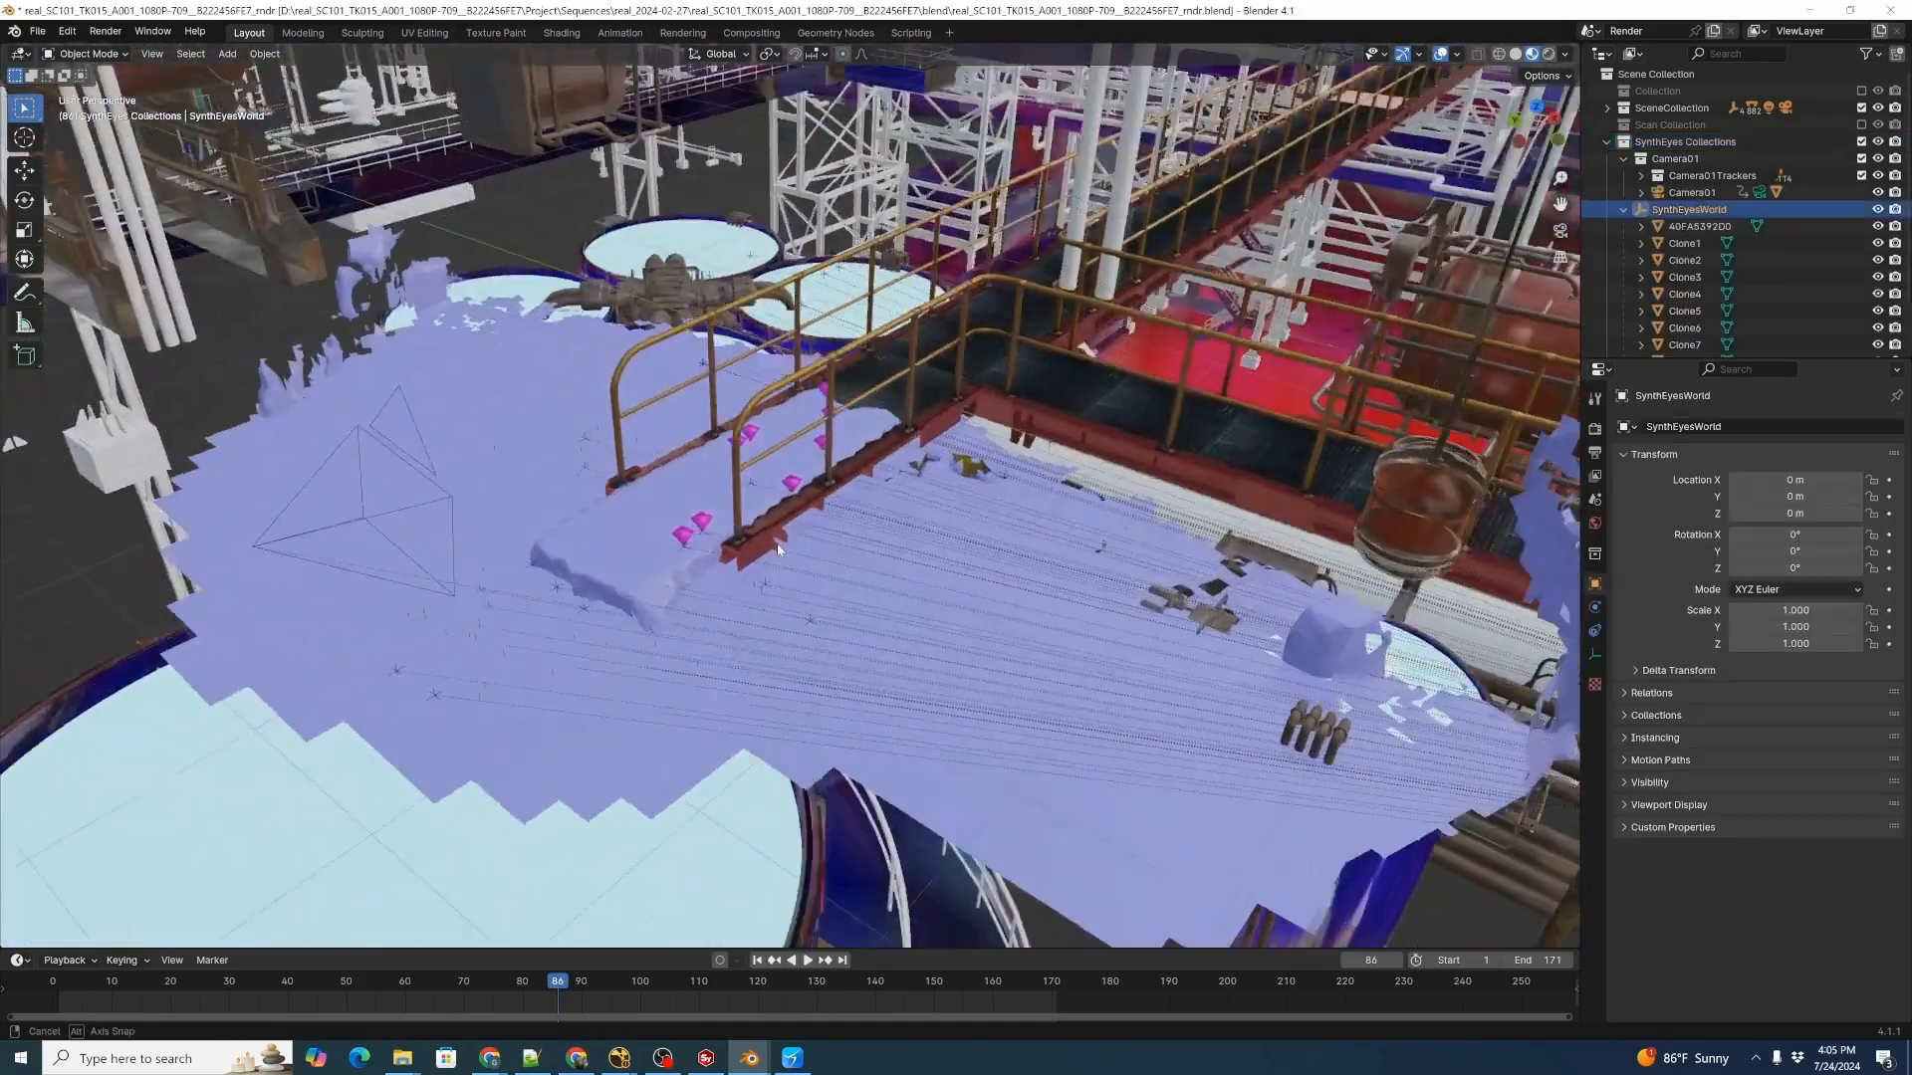
{"action": "left_click_drag", "start_coordinate": [789, 731], "coordinate": [672, 696], "text": "alt"}
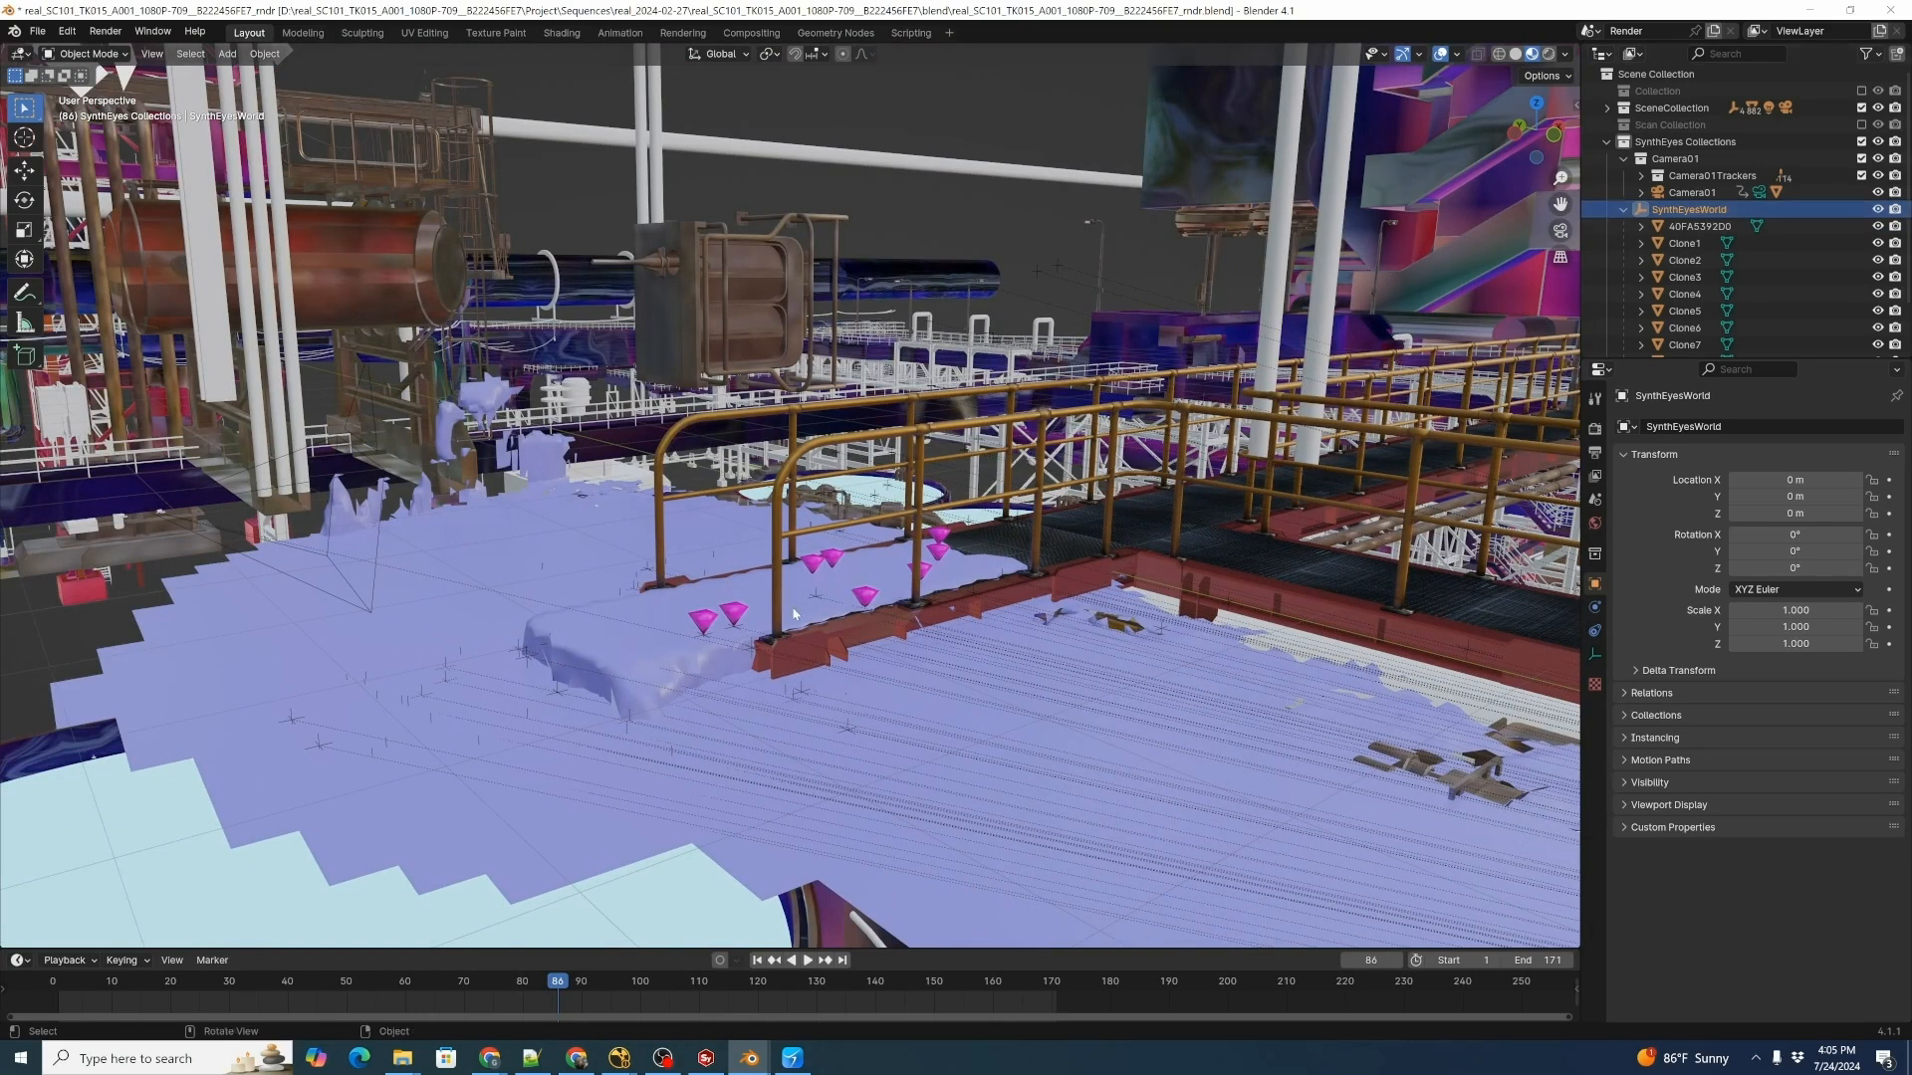
Move SynthEyesWorld with its tracked contents along the global X axis to about 0.38 m.
{"action": "key", "text": "g"}
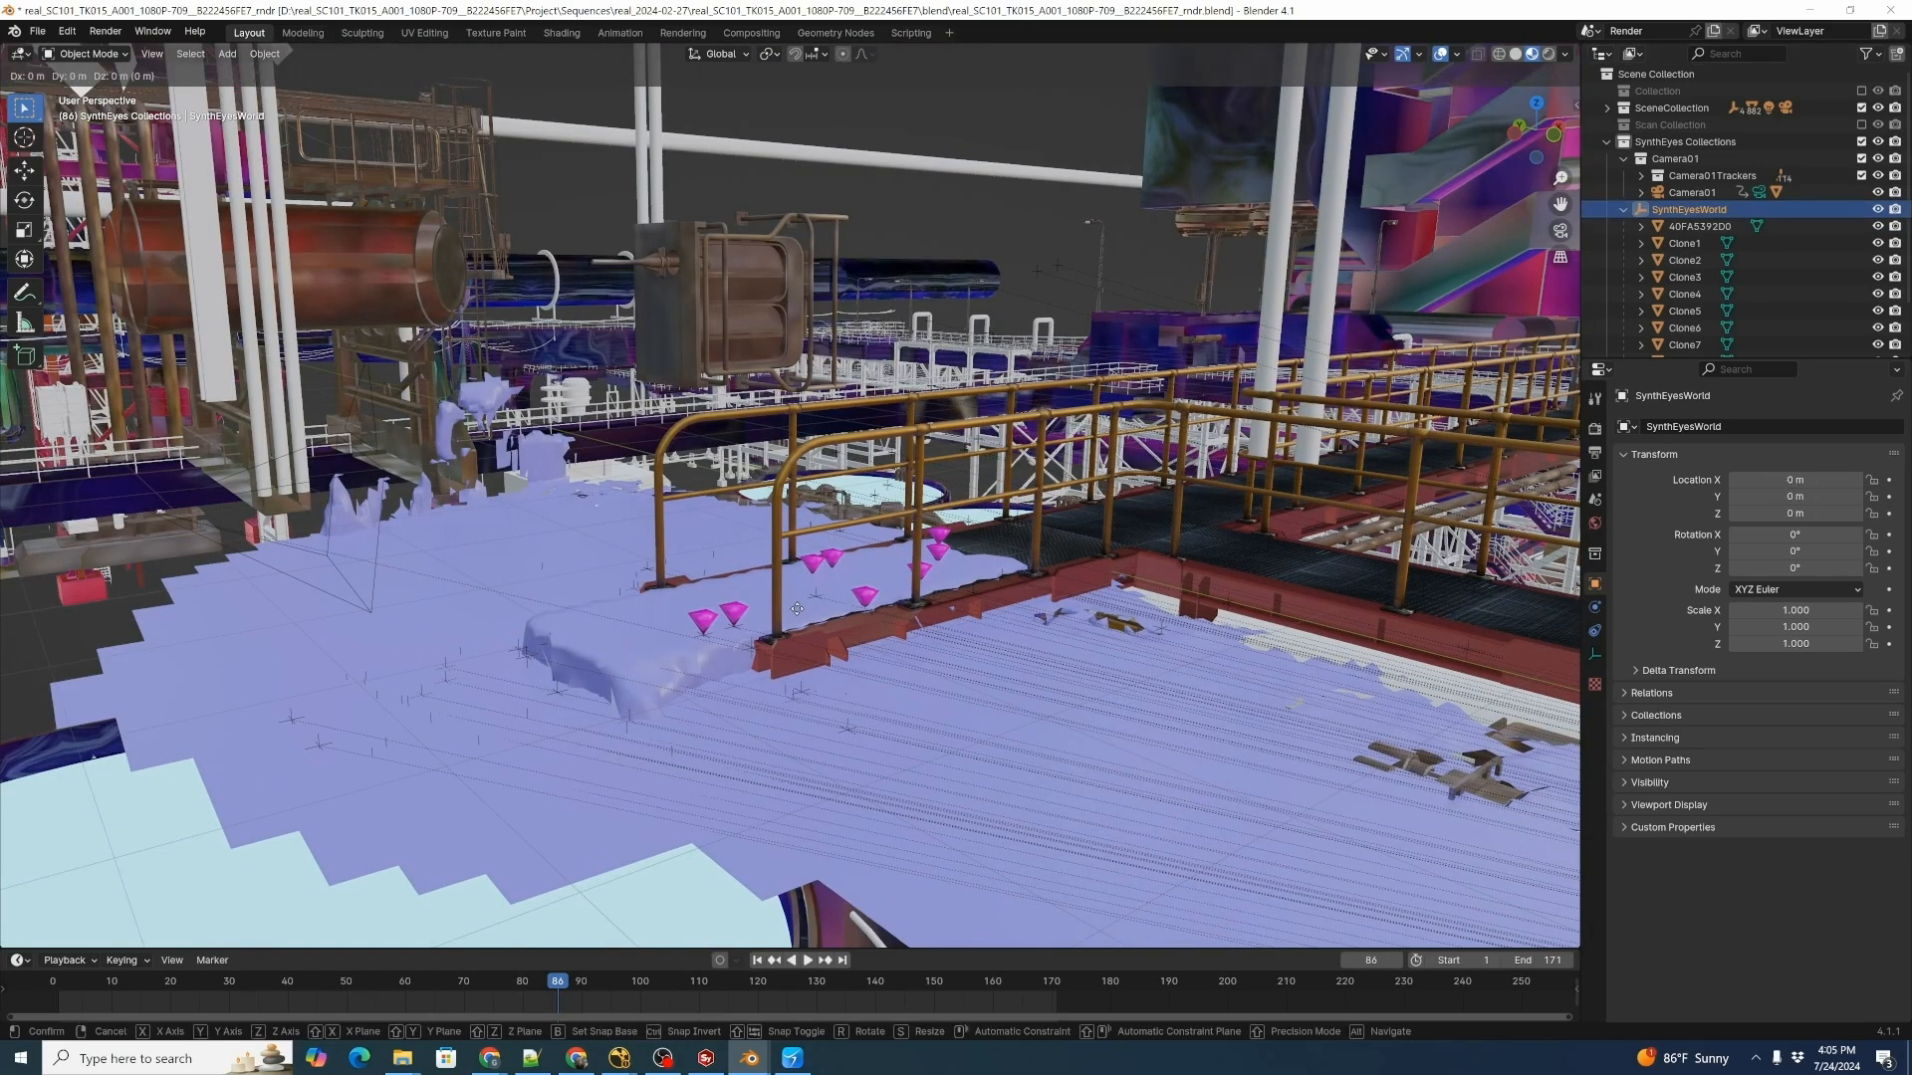
{"action": "key", "text": "x"}
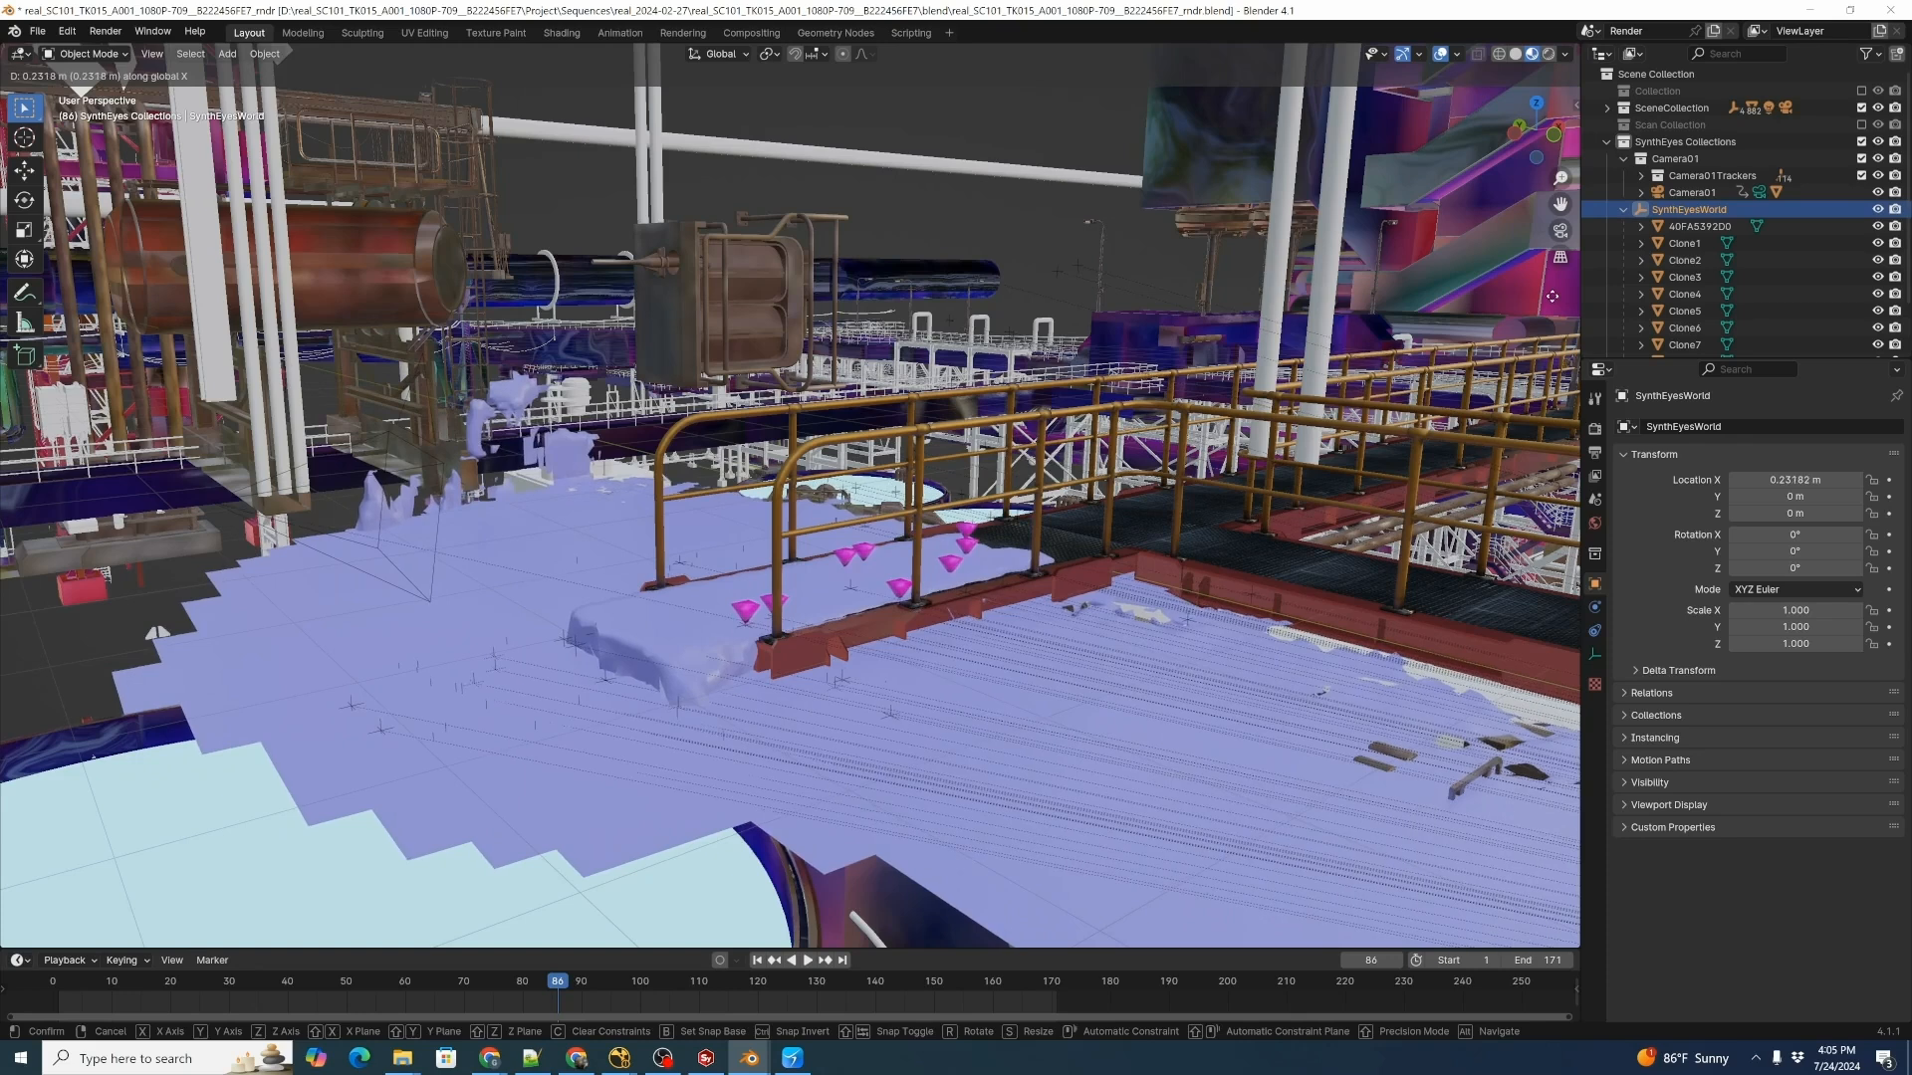
{"action": "left_click", "coordinate": [774, 704]}
{"action": "key", "text": "g"}
{"action": "key", "text": "x"}
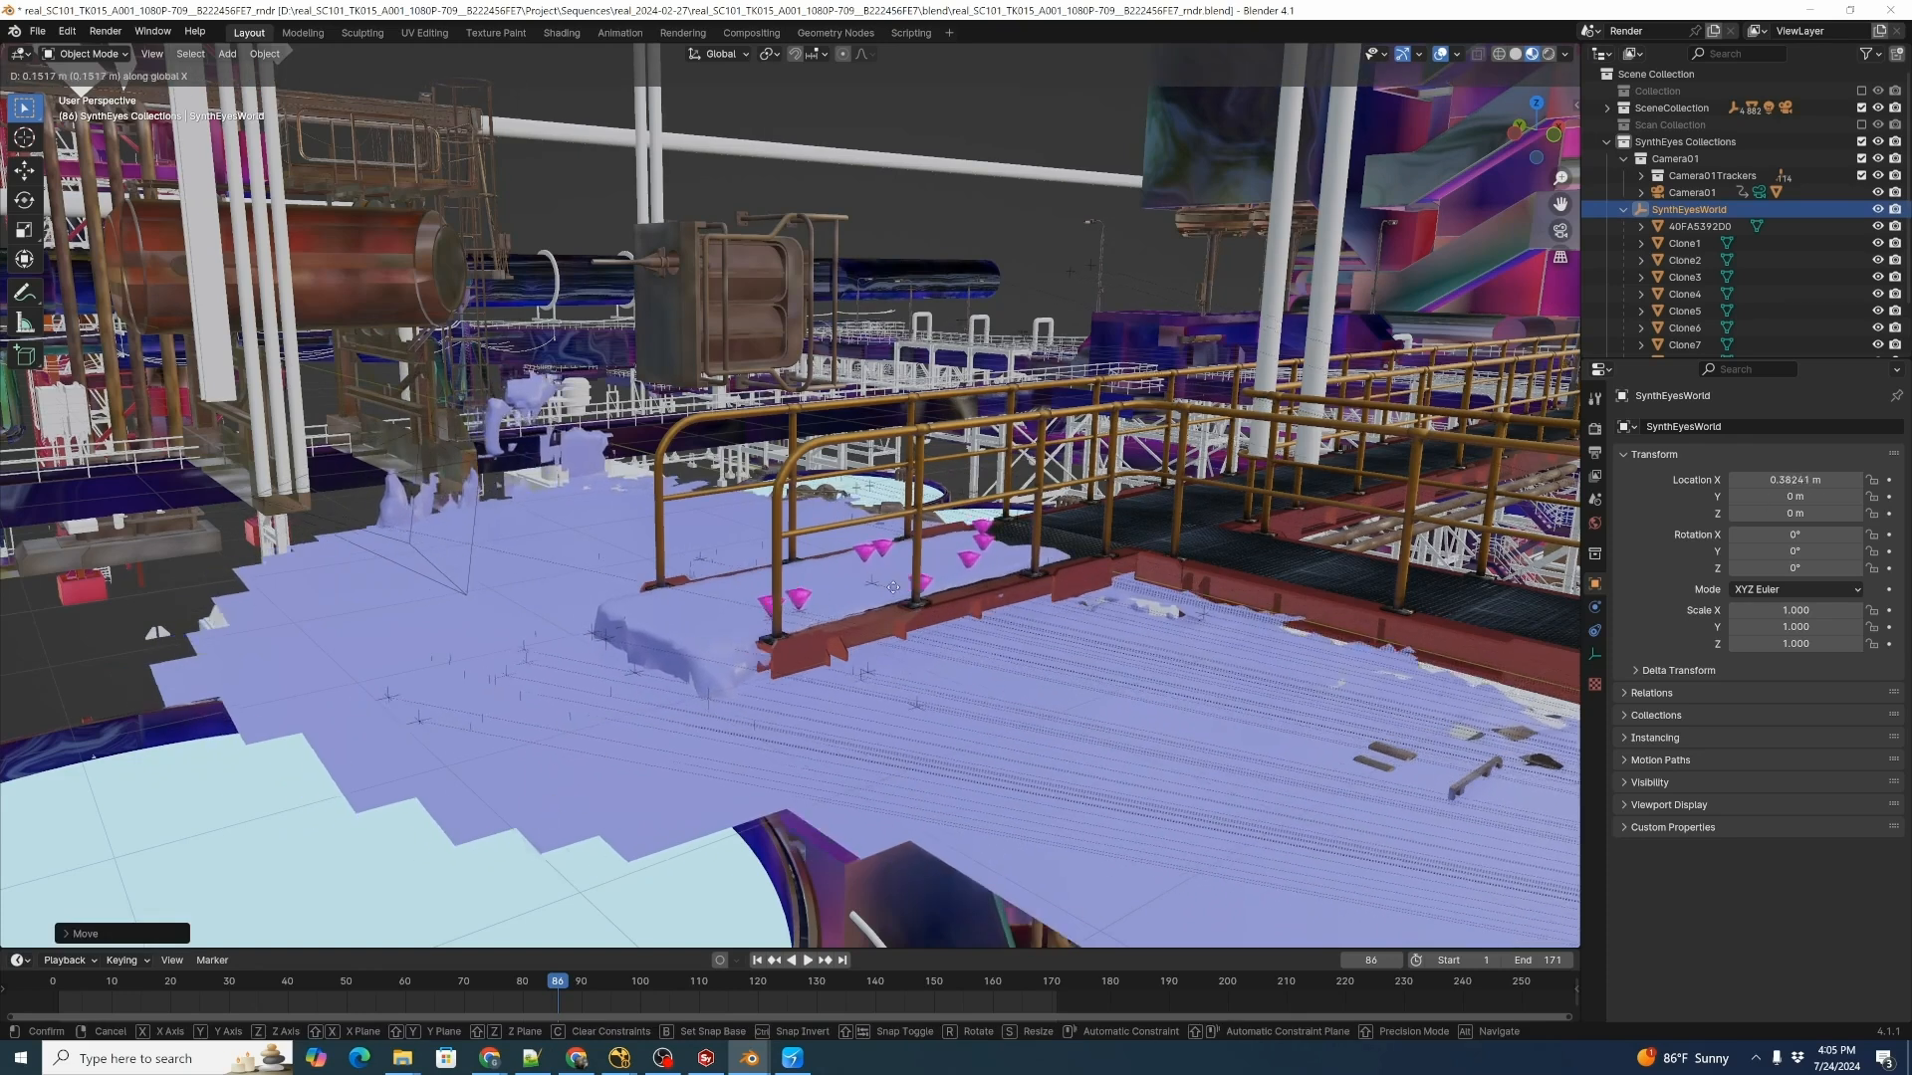
Move SynthEyesWorld along the X axis to about 0.747 m so the scanned platform meets the walkway's end.
{"action": "left_click", "coordinate": [1018, 505]}
{"action": "key", "text": "g"}
{"action": "key", "text": "x"}
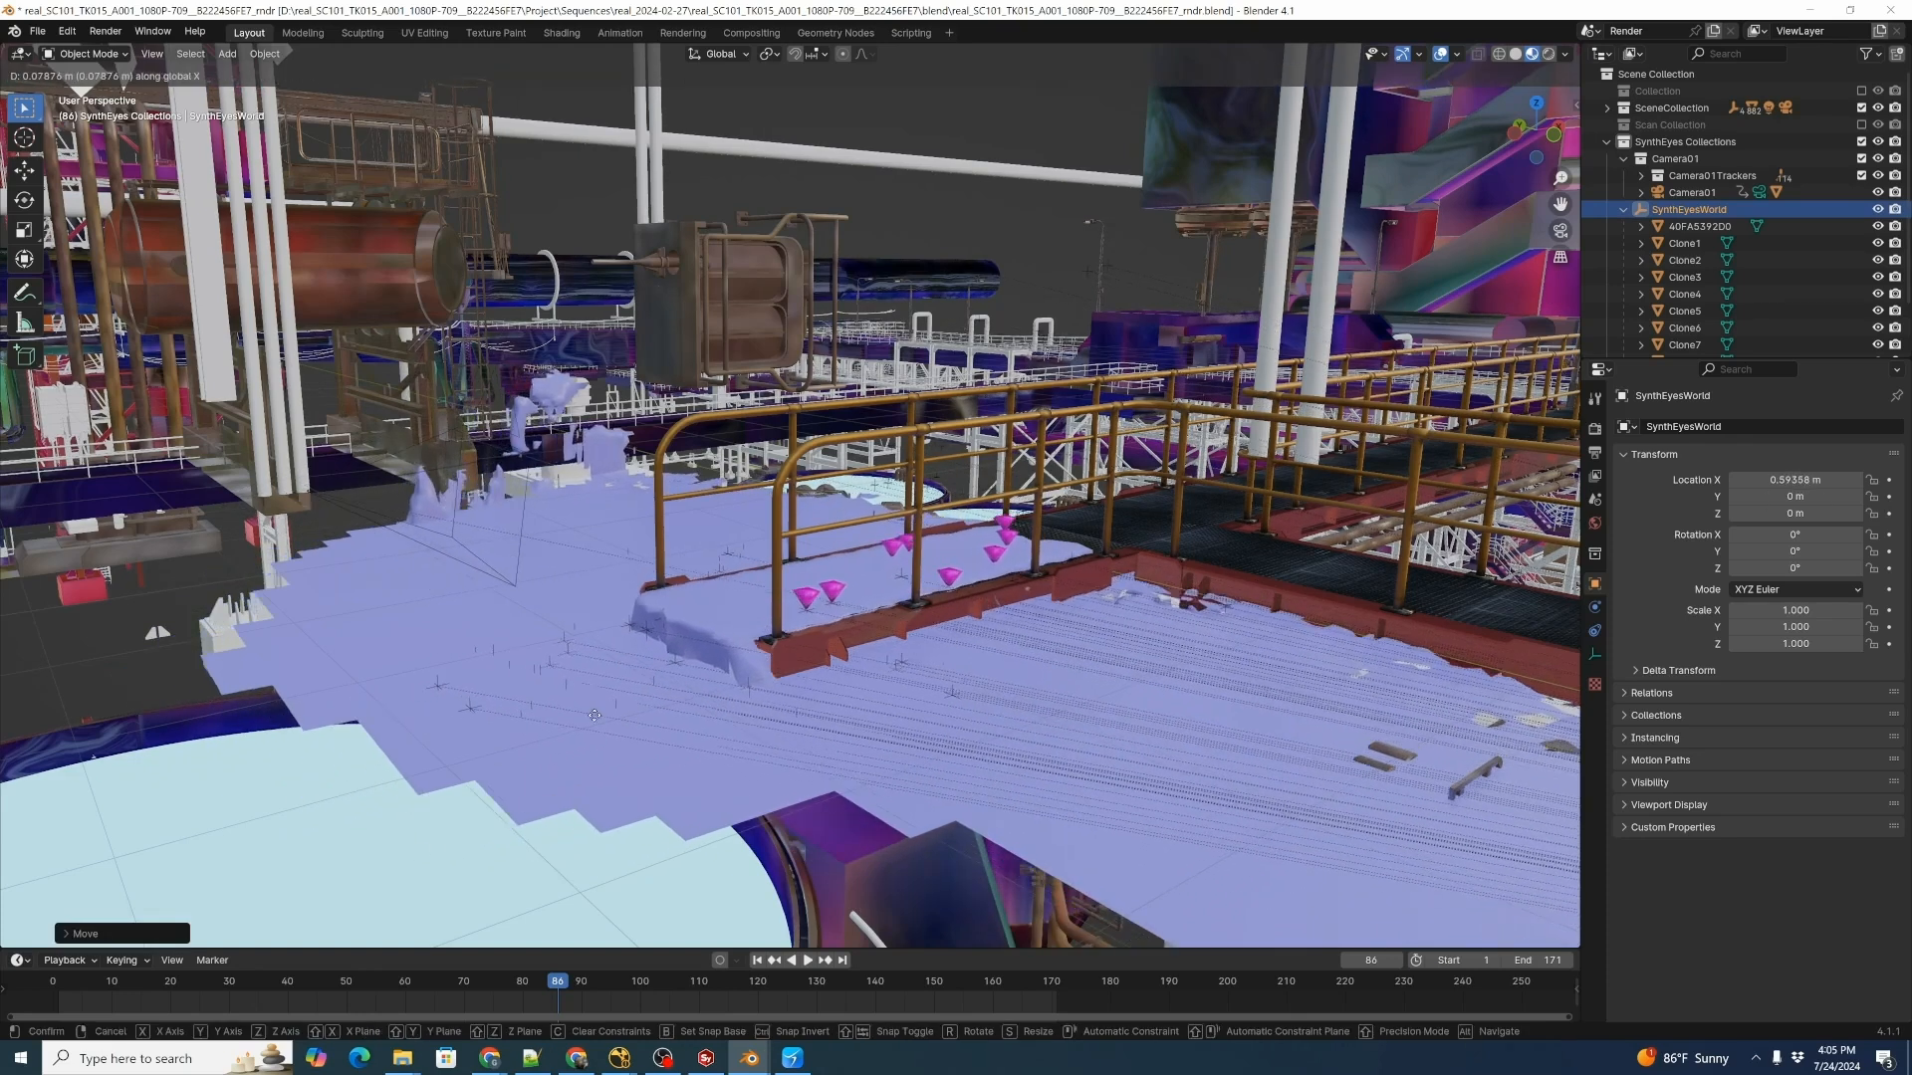
{"action": "left_click", "coordinate": [840, 560]}
Lower SynthEyesWorld along the Z axis to about -0.021 m so the scanned floor sits at walkway height.
{"action": "middle_click_drag", "start_coordinate": [744, 618], "coordinate": [795, 631], "text": "shift"}
{"action": "scroll", "coordinate": [825, 639], "scroll_direction": "up", "scroll_amount": 3}
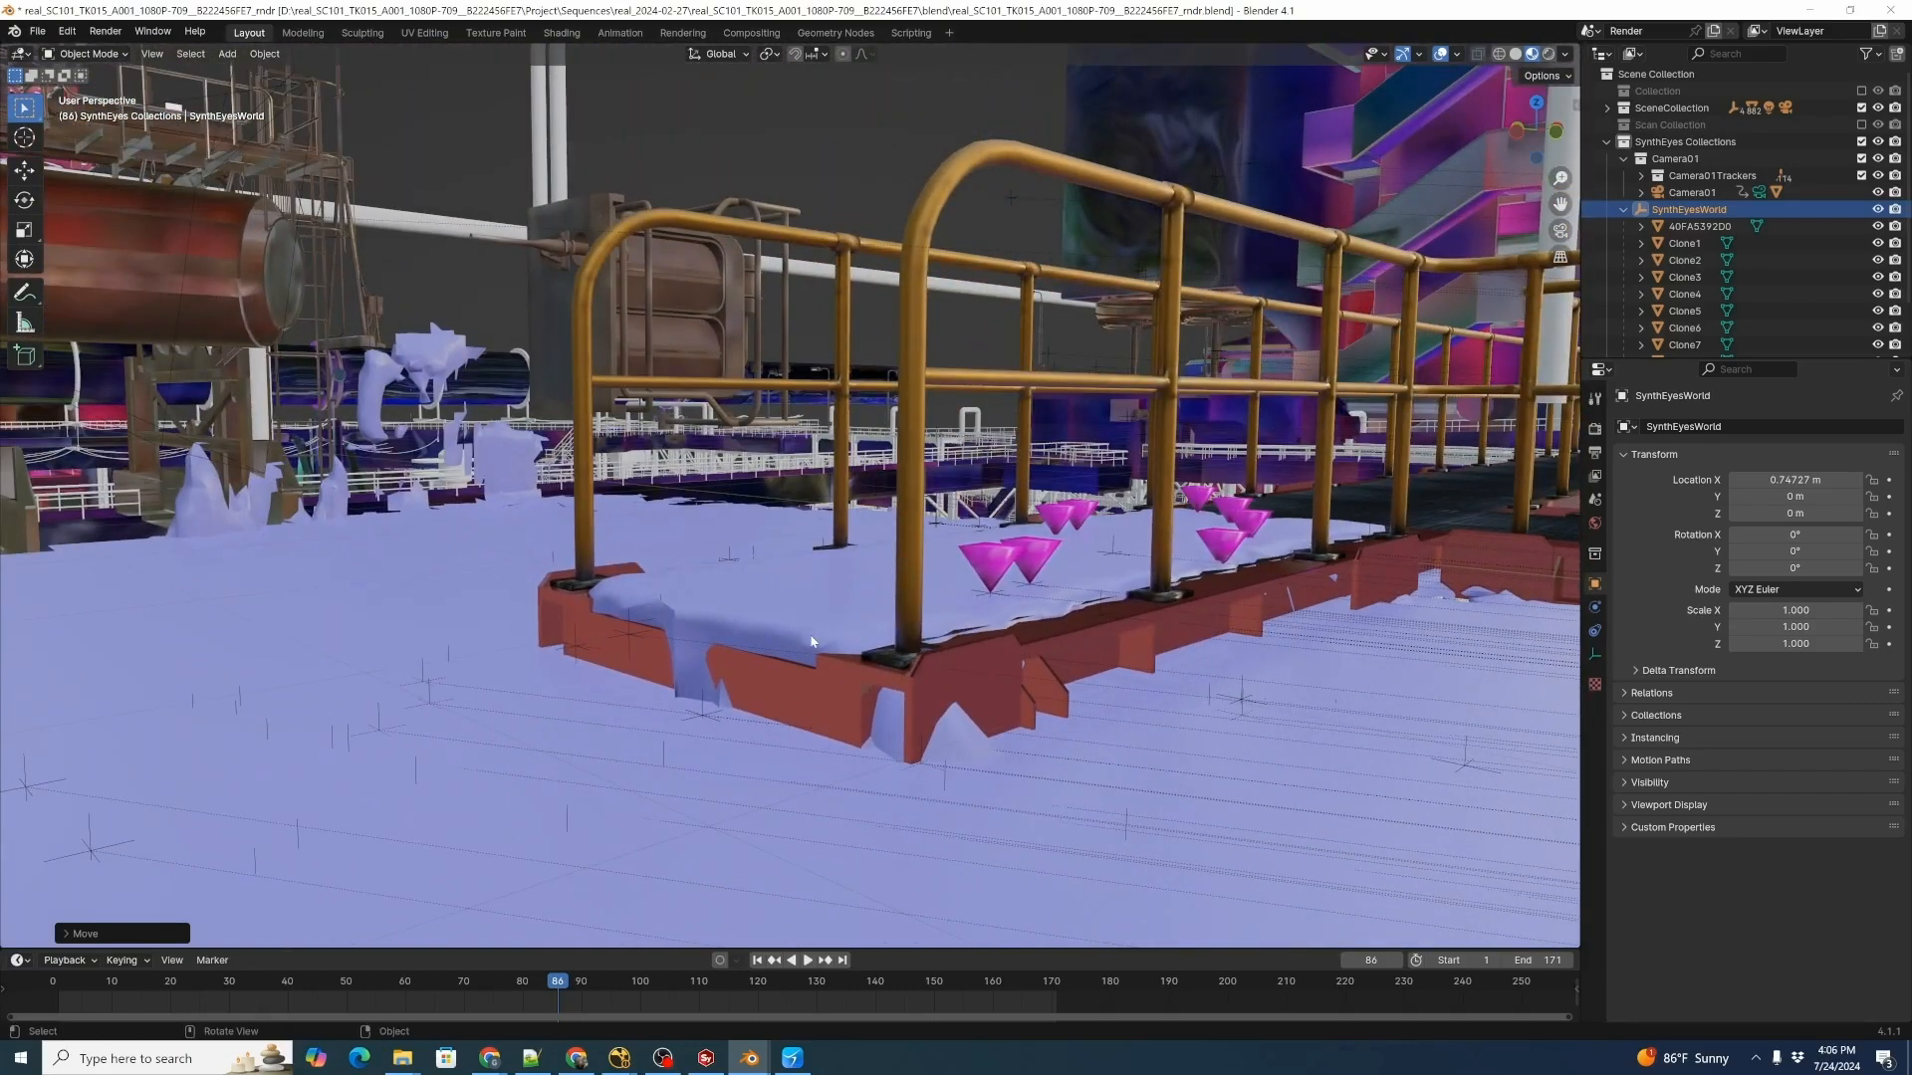
{"action": "key", "text": "g"}
{"action": "key", "text": "z"}
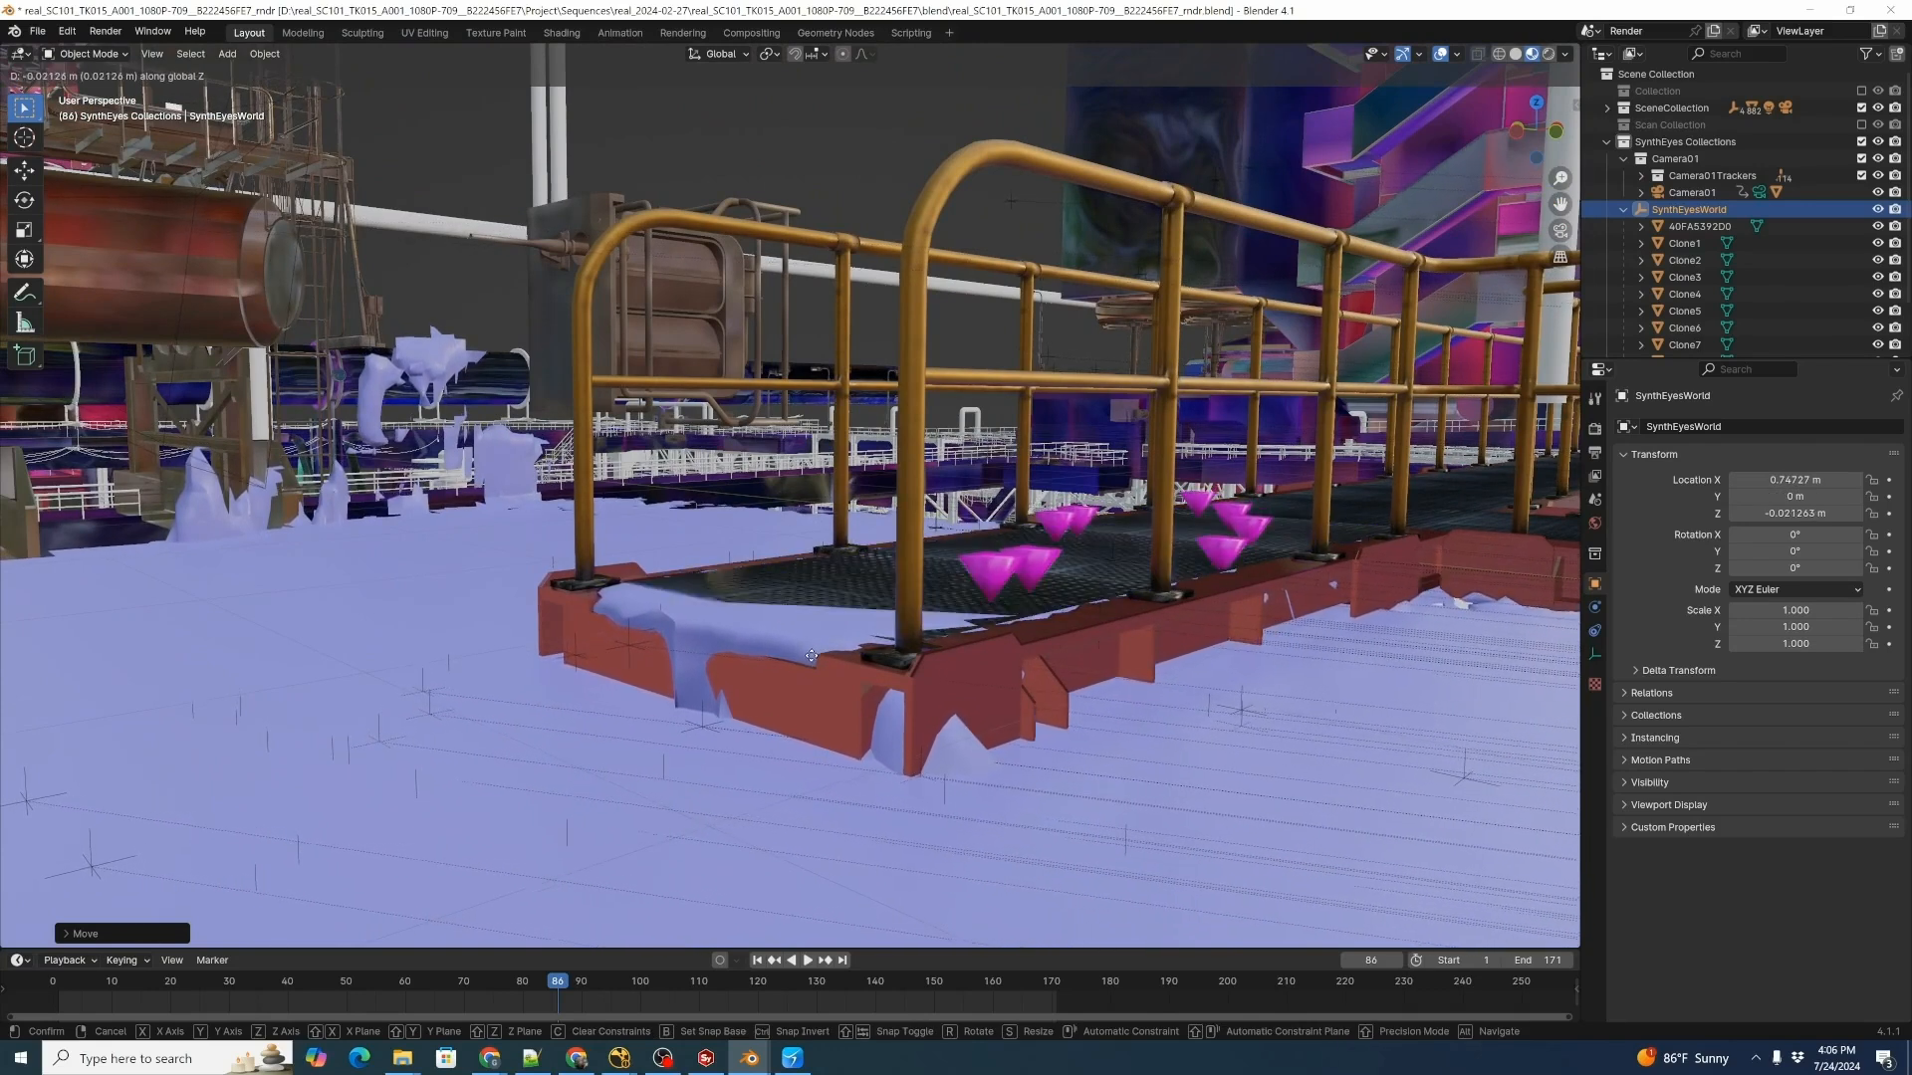
{"action": "left_click", "coordinate": [812, 655]}
Hide the scan mesh 40FA5392D0 in the viewport, leaving the pink cone markers displayed on the walkway.
{"action": "middle_click_drag", "start_coordinate": [995, 595], "coordinate": [1220, 682]}
{"action": "middle_click_drag", "start_coordinate": [938, 422], "coordinate": [1069, 683], "text": "ctrl"}
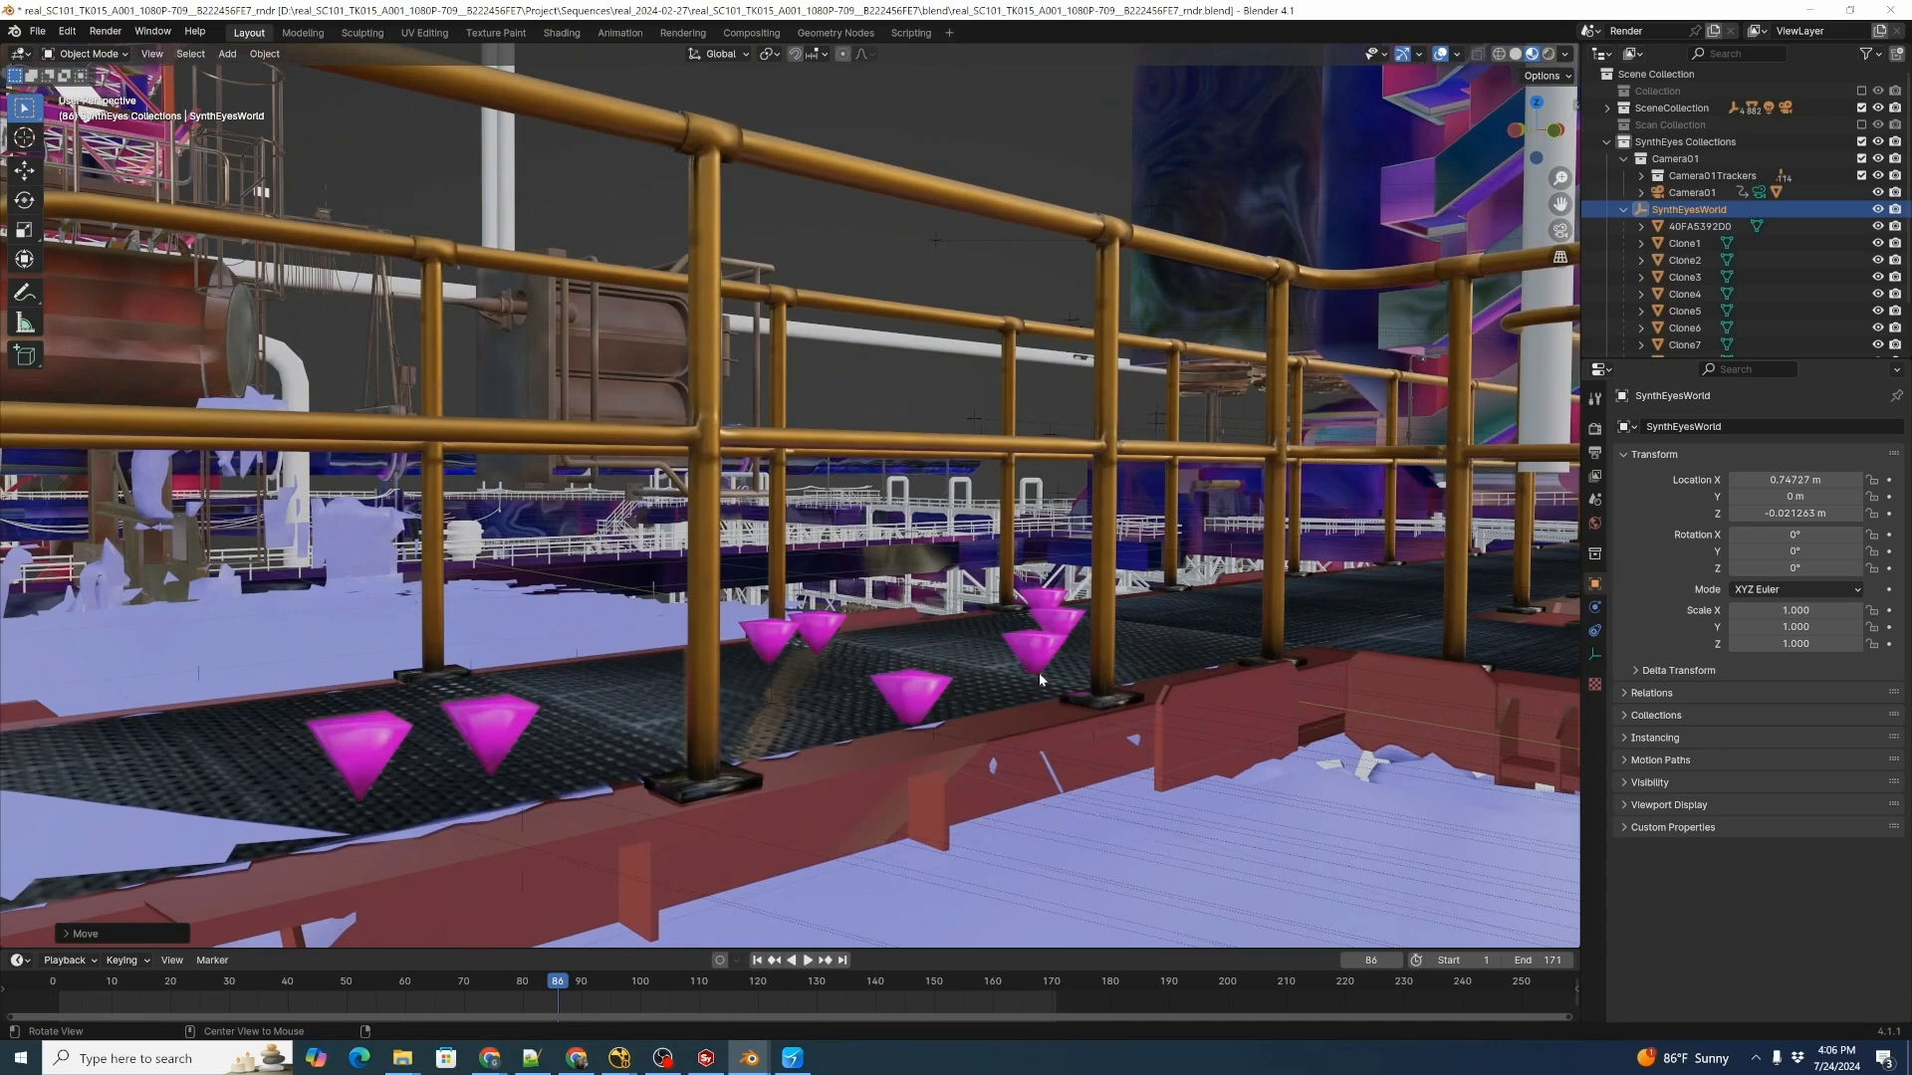
{"action": "left_click_drag", "start_coordinate": [1038, 669], "coordinate": [902, 760], "text": "alt+shift"}
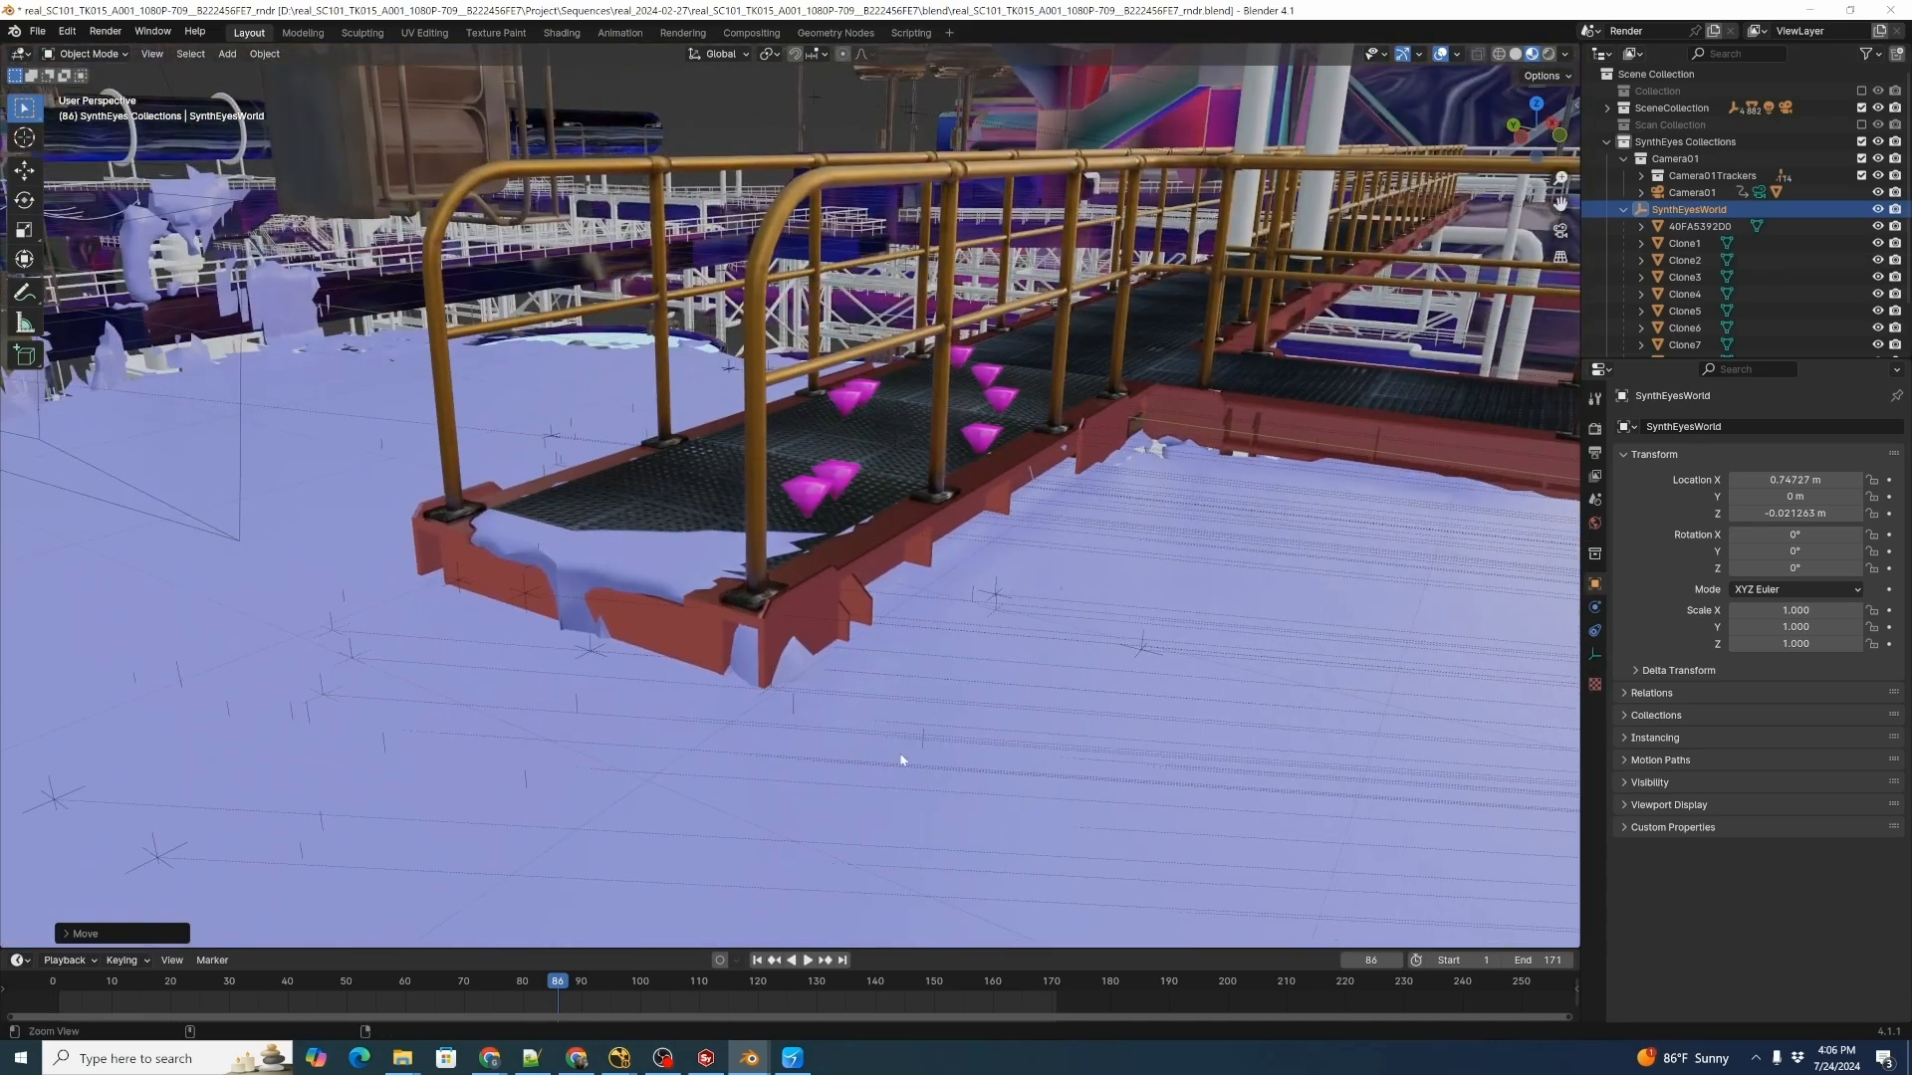
{"action": "left_click_drag", "start_coordinate": [678, 576], "coordinate": [662, 594], "text": "alt"}
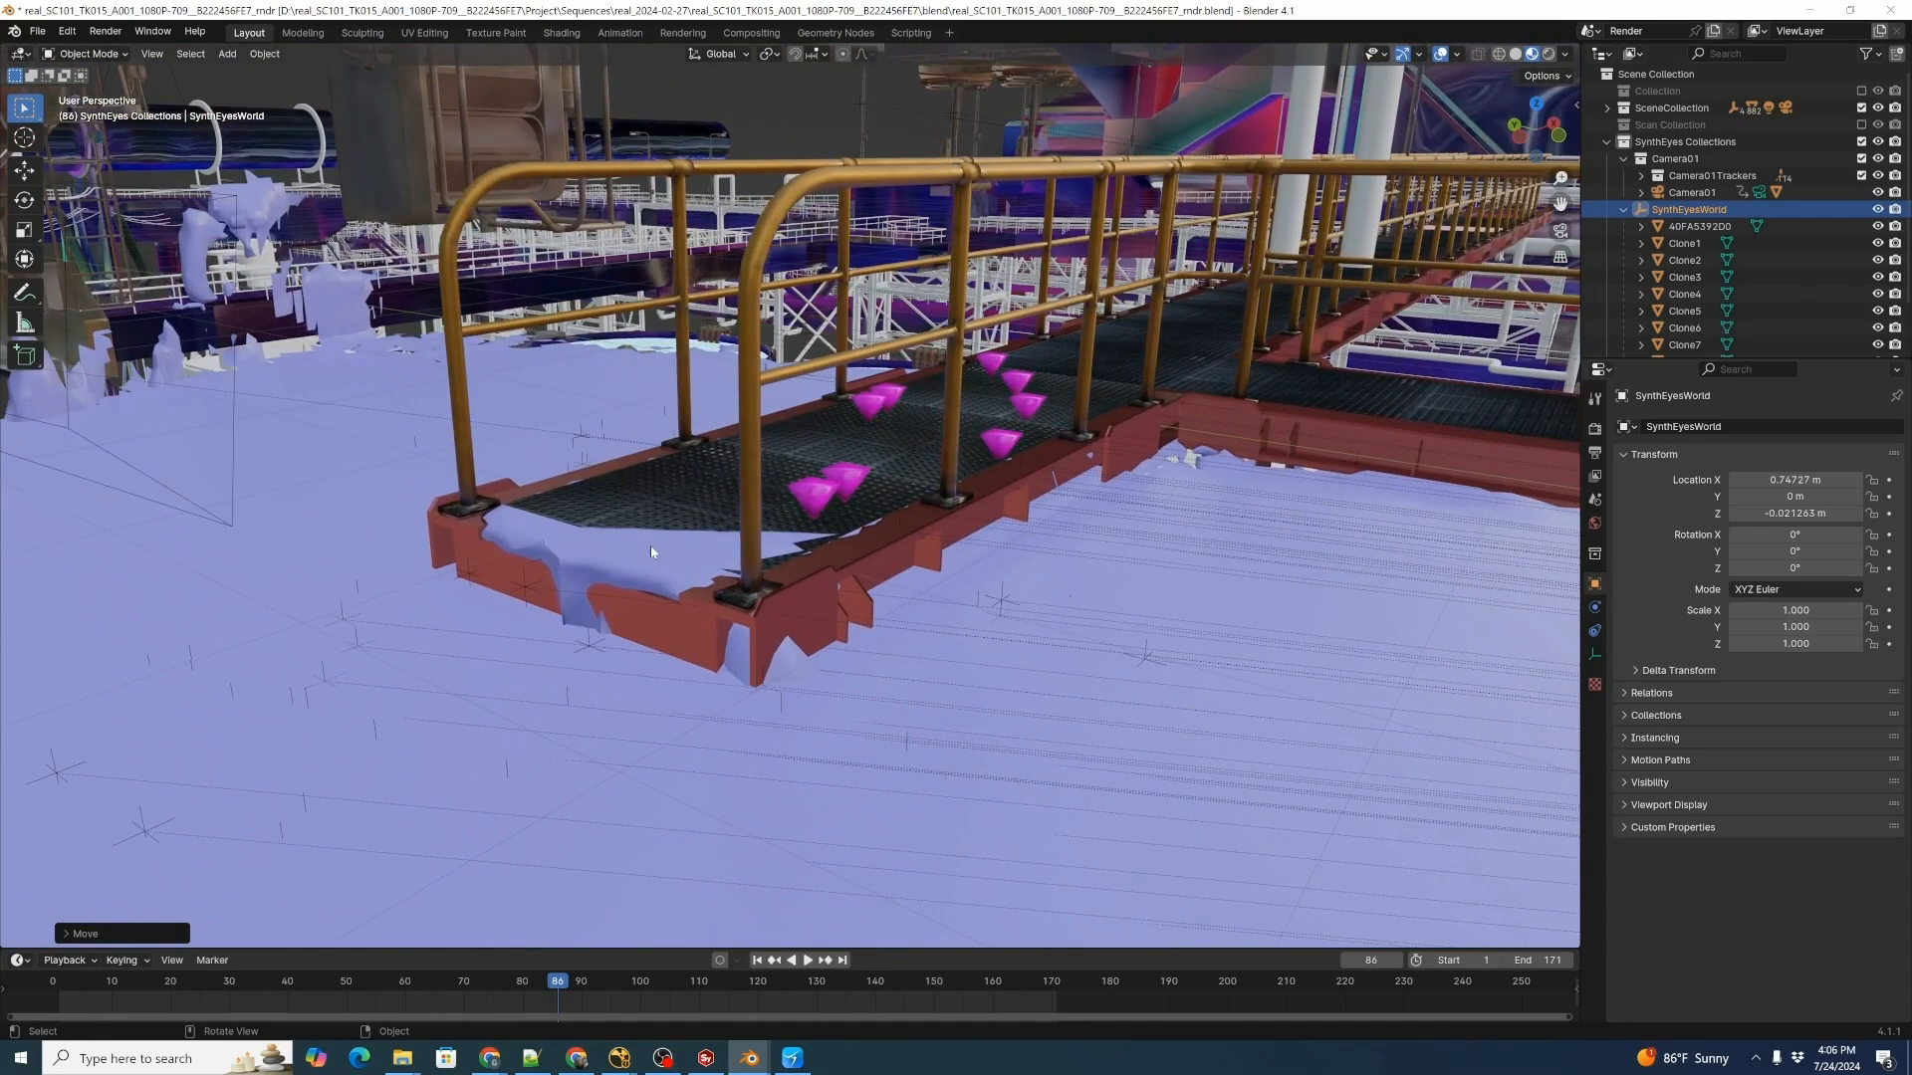
{"action": "left_click", "coordinate": [1783, 226]}
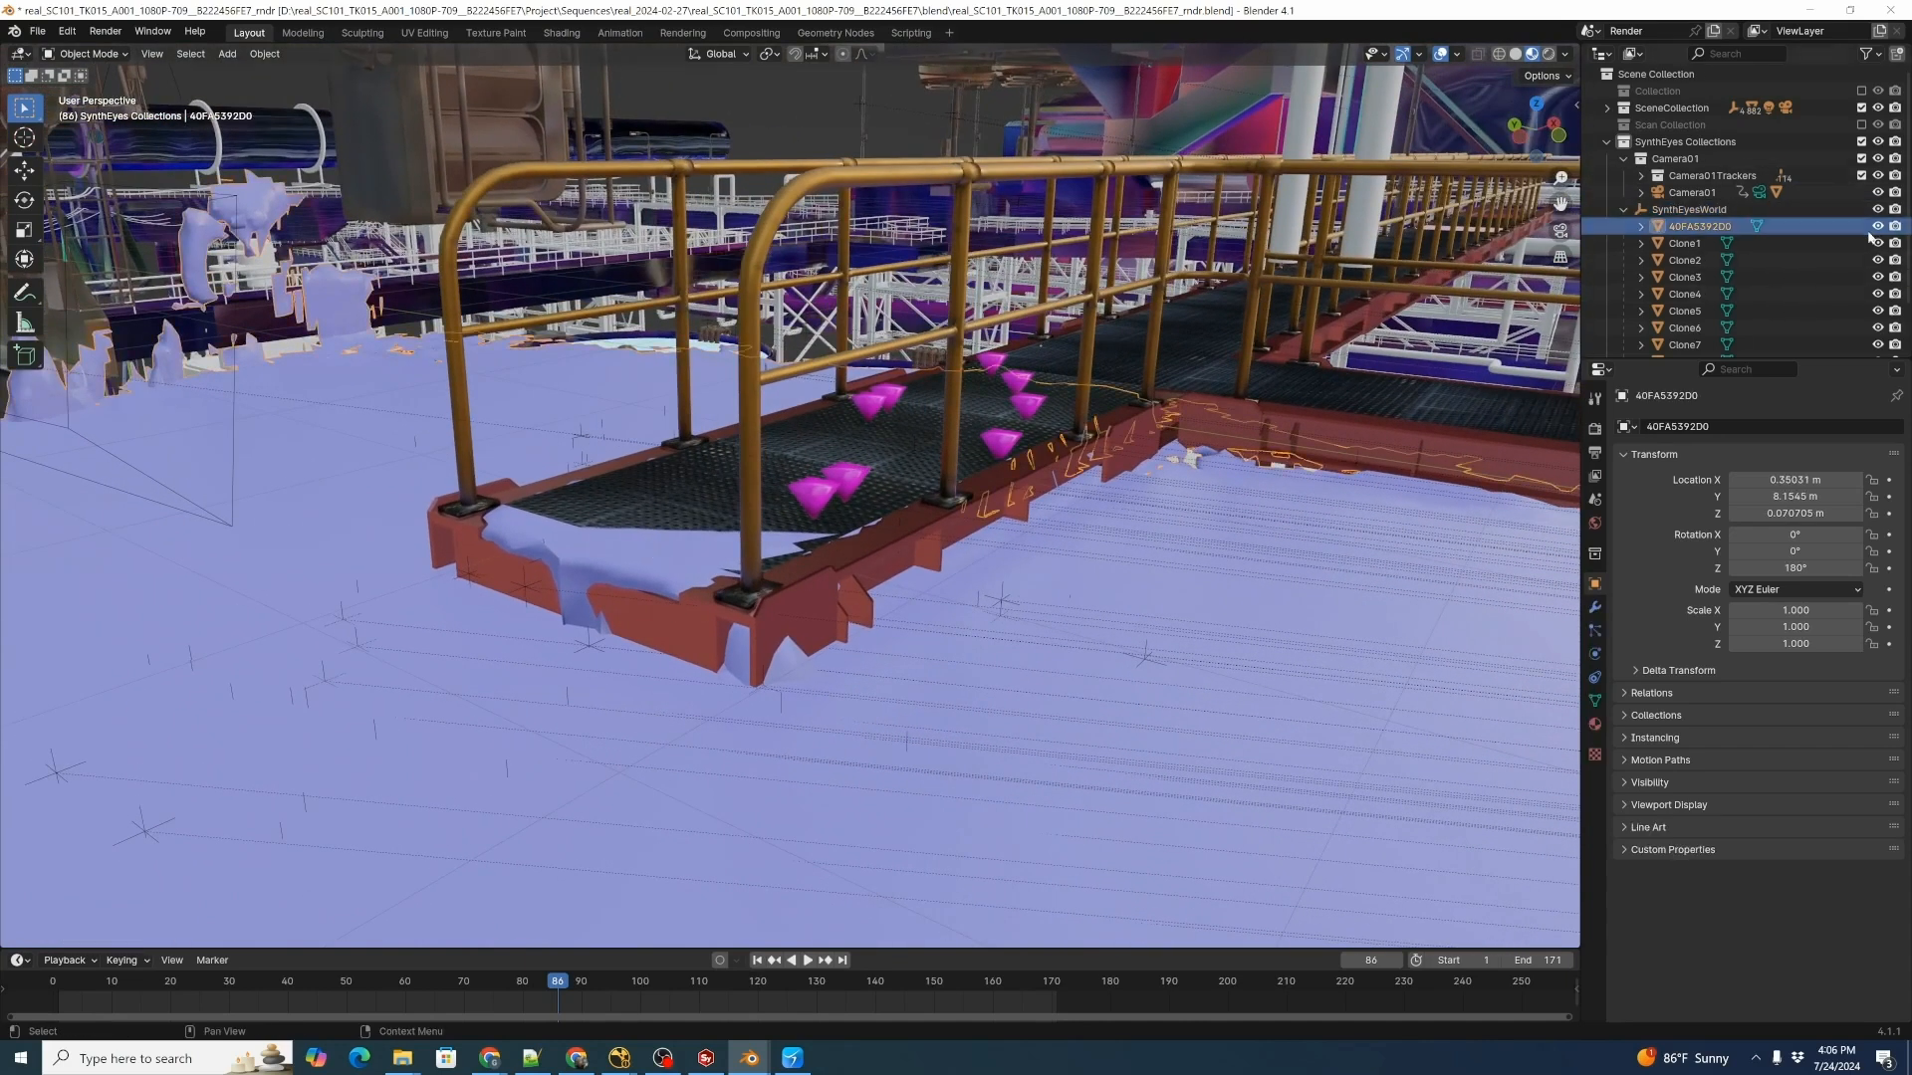
{"action": "scroll", "coordinate": [1798, 257], "scroll_direction": "down", "scroll_amount": 1}
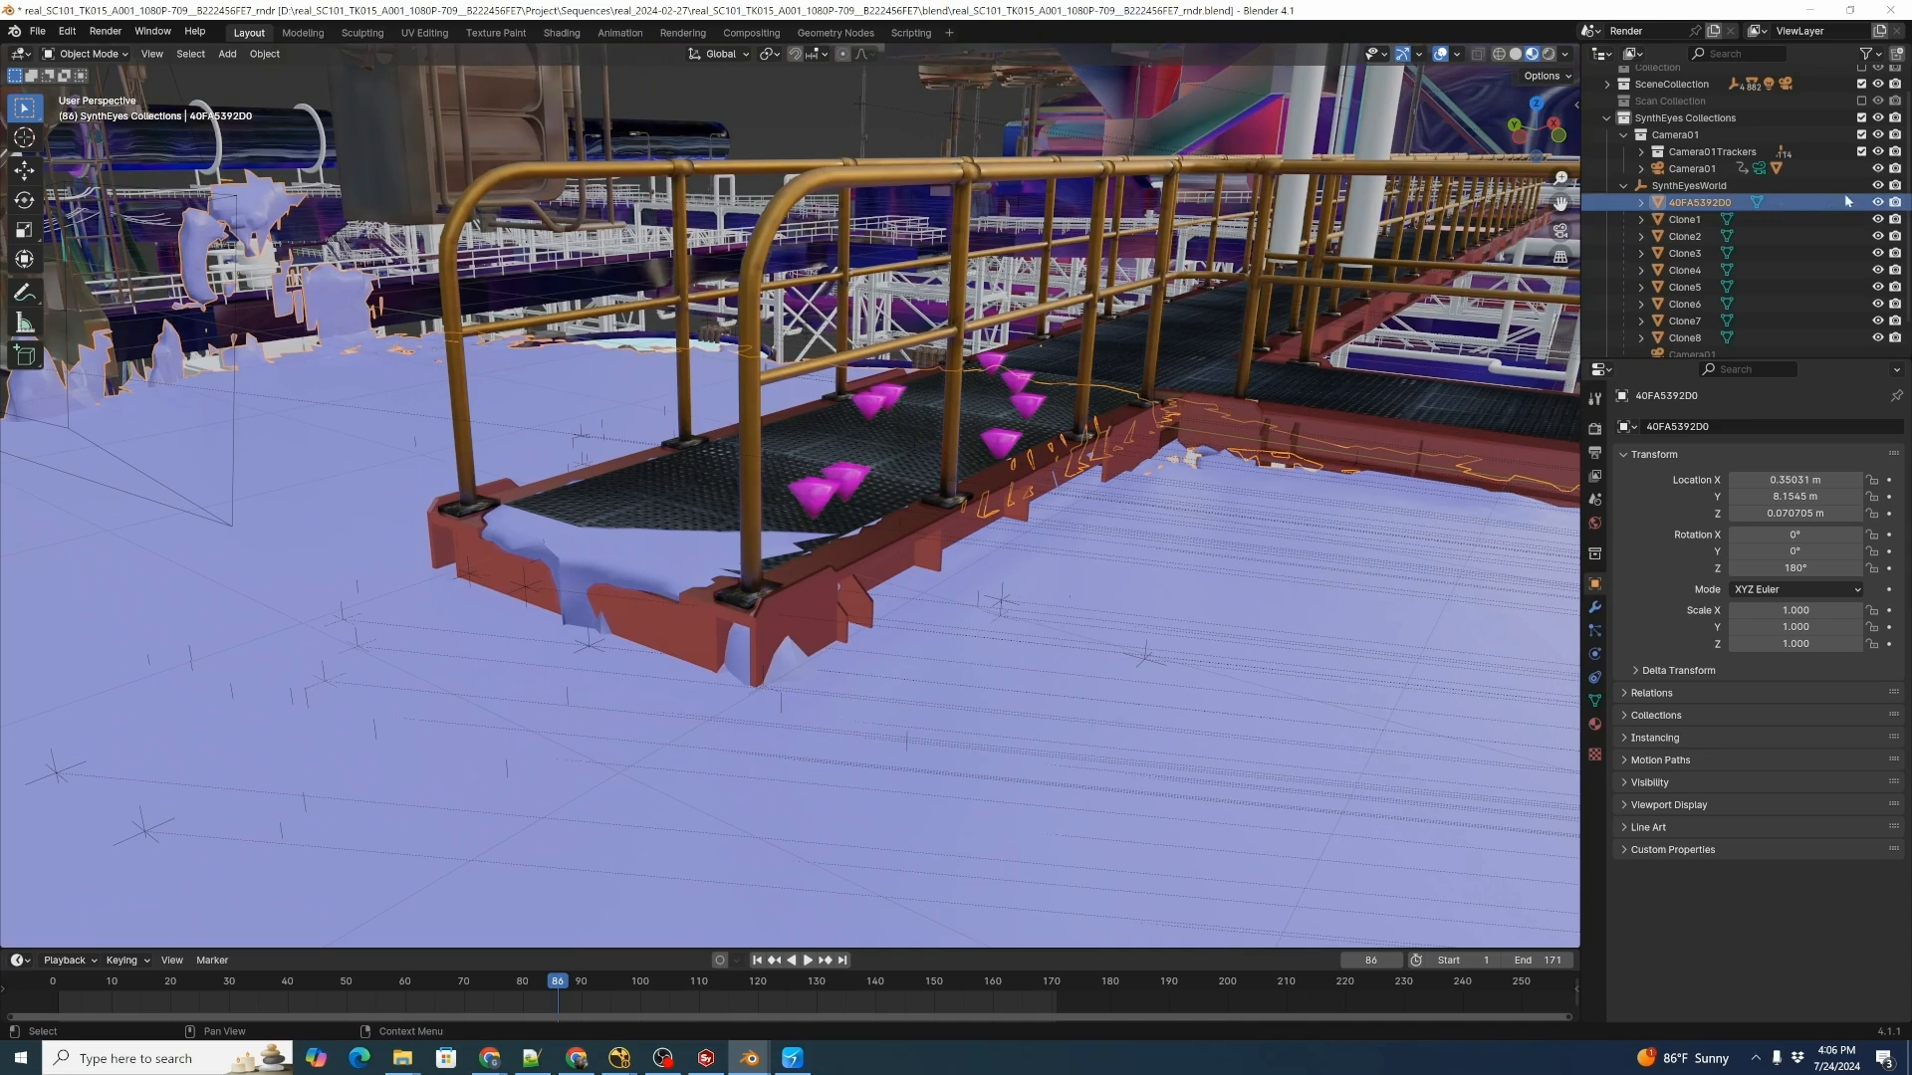
{"action": "left_click", "coordinate": [1878, 203]}
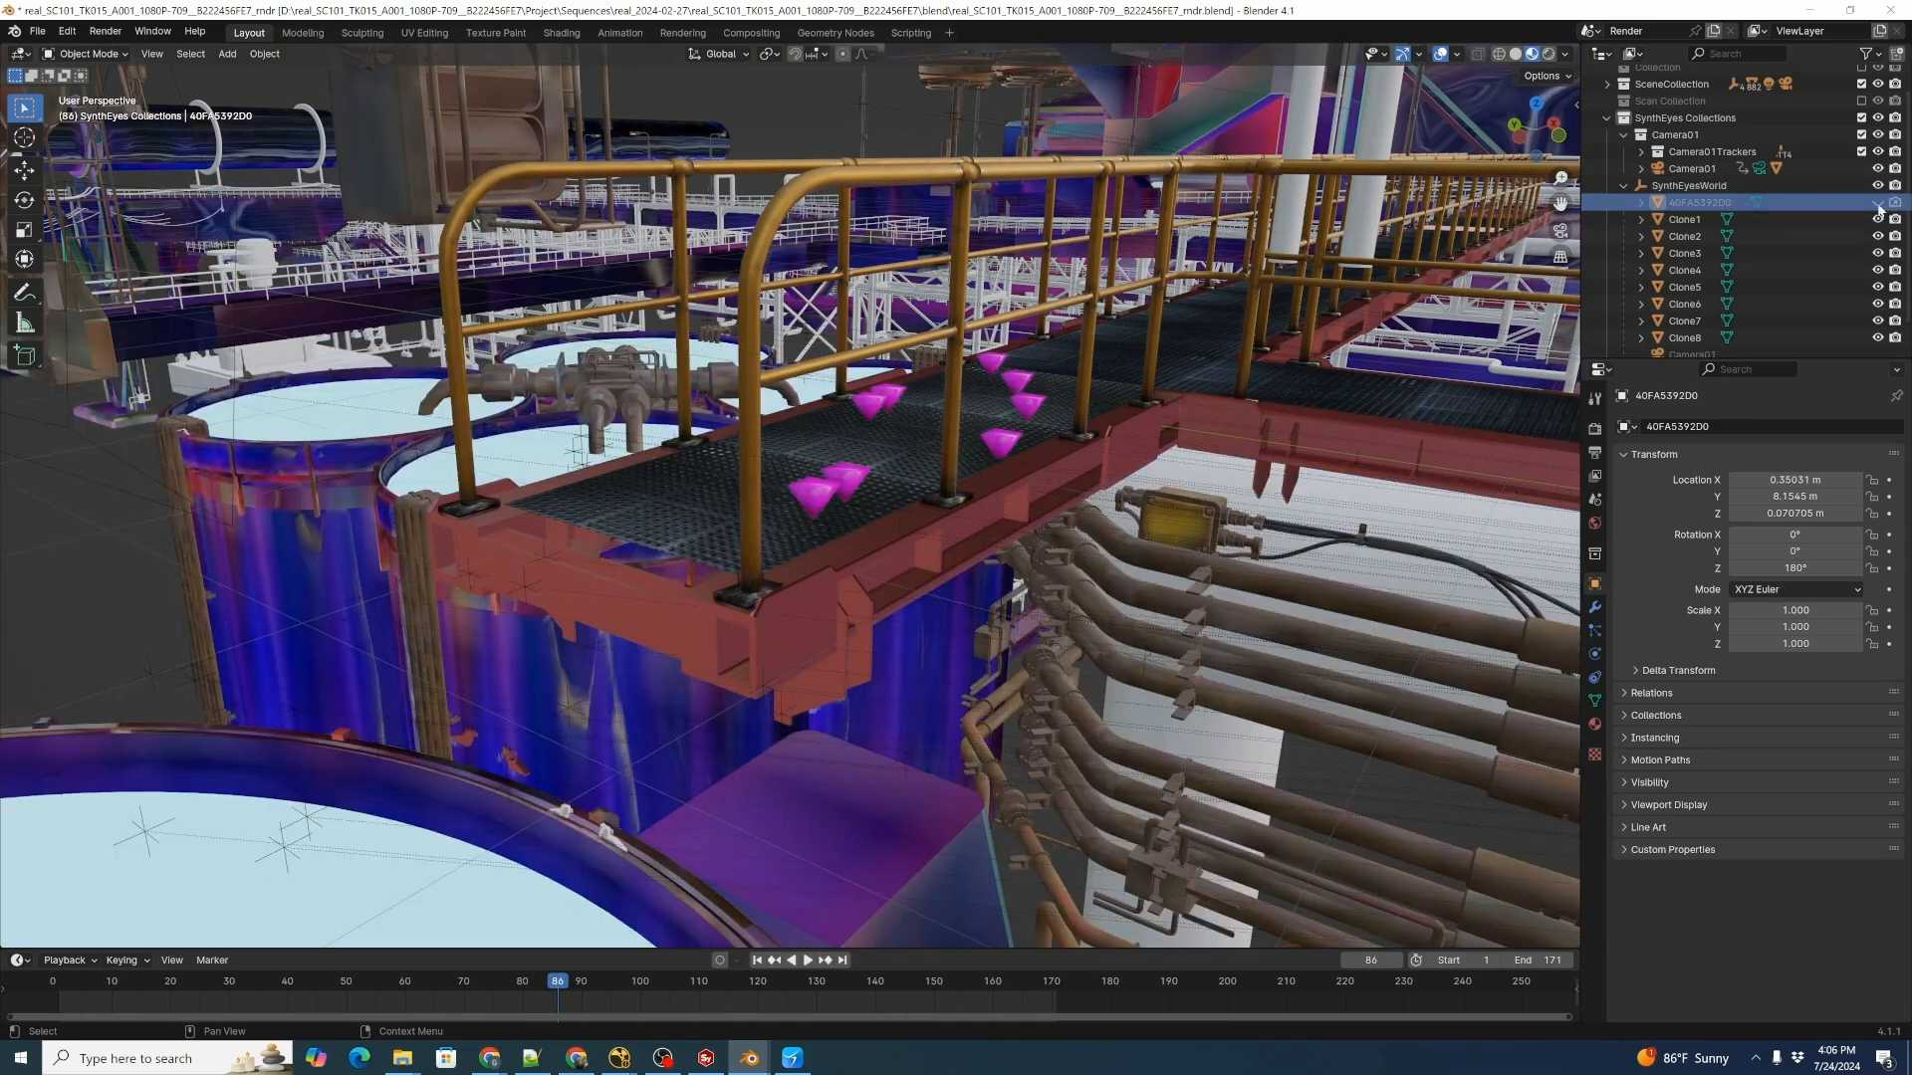
{"action": "middle_click_drag", "start_coordinate": [774, 469], "coordinate": [971, 351], "text": "shift"}
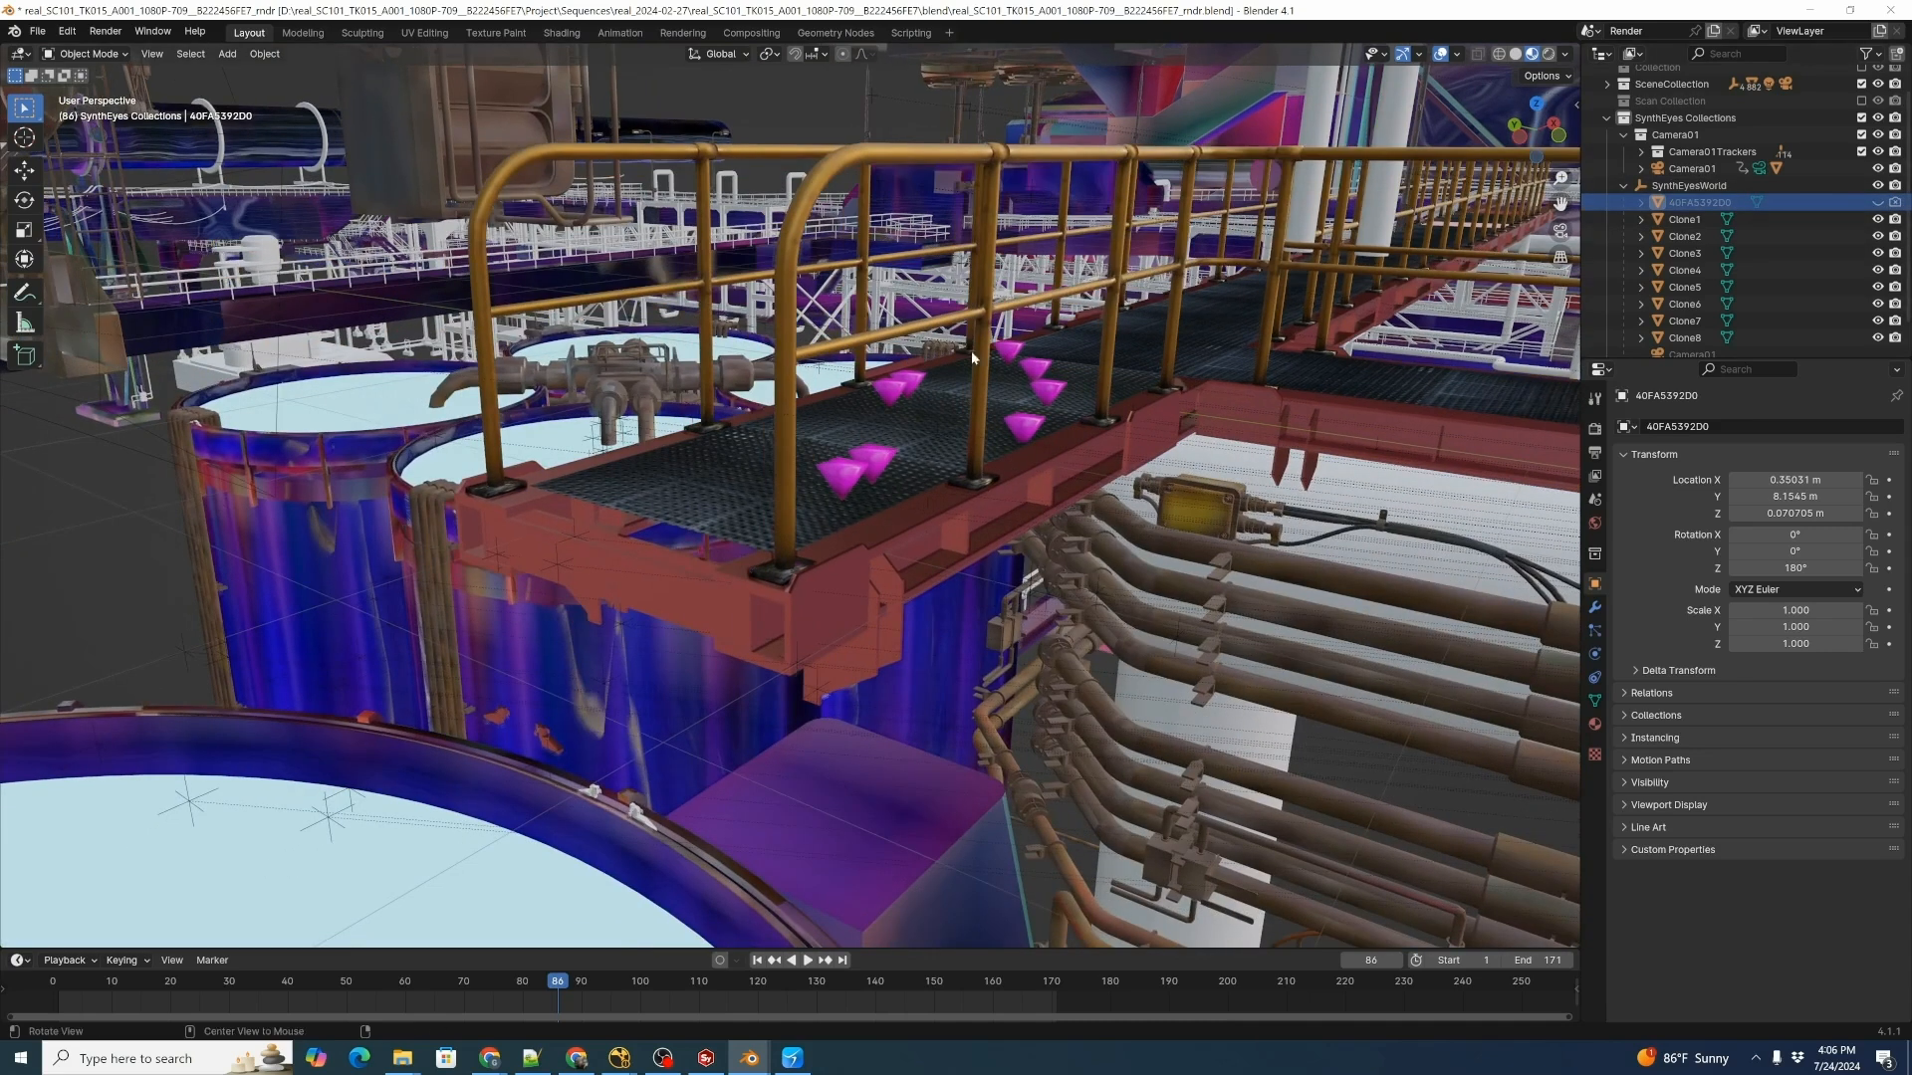
Snap the 3D cursor to the Clone7 cone marker and set the transform pivot point to 3D Cursor.
{"action": "left_click", "coordinate": [1689, 185]}
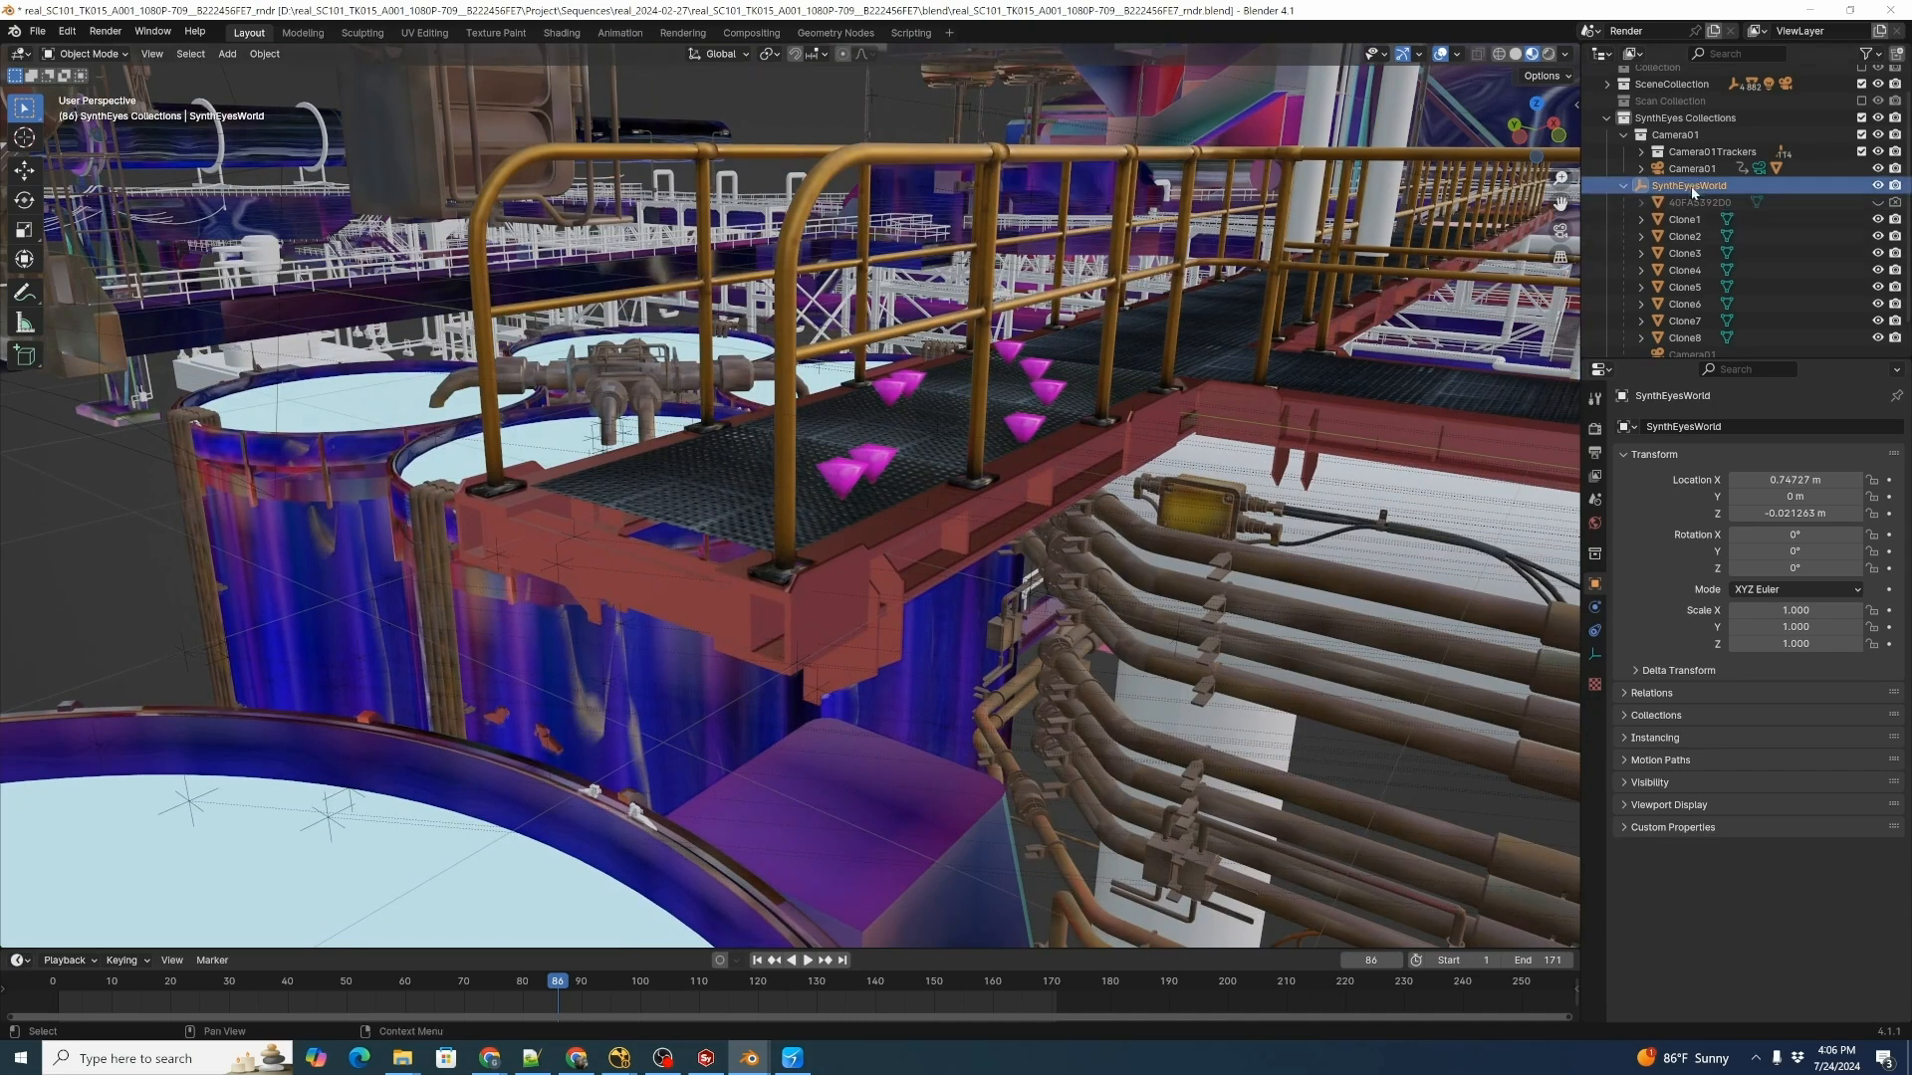
{"action": "scroll", "coordinate": [1028, 432], "scroll_direction": "up", "scroll_amount": 2}
{"action": "left_click", "coordinate": [882, 508]}
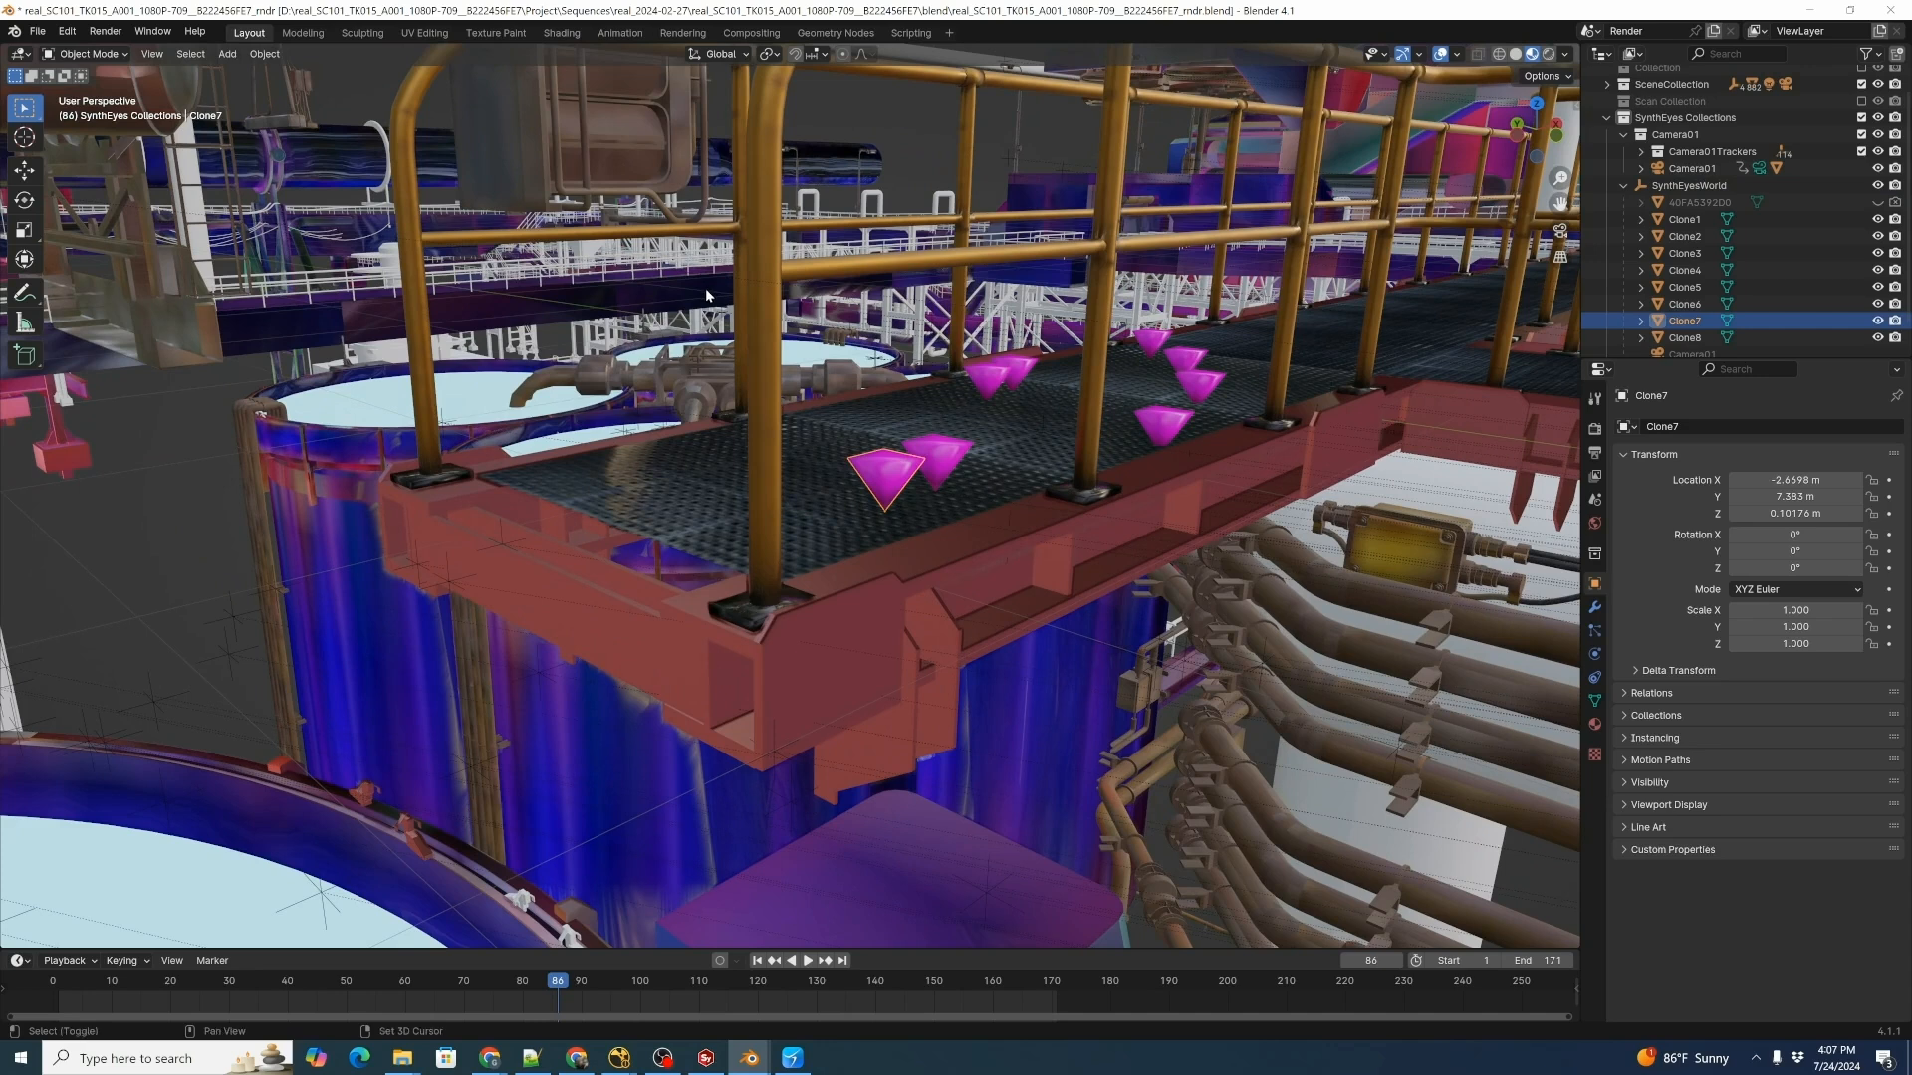
{"action": "key", "text": "shift+s"}
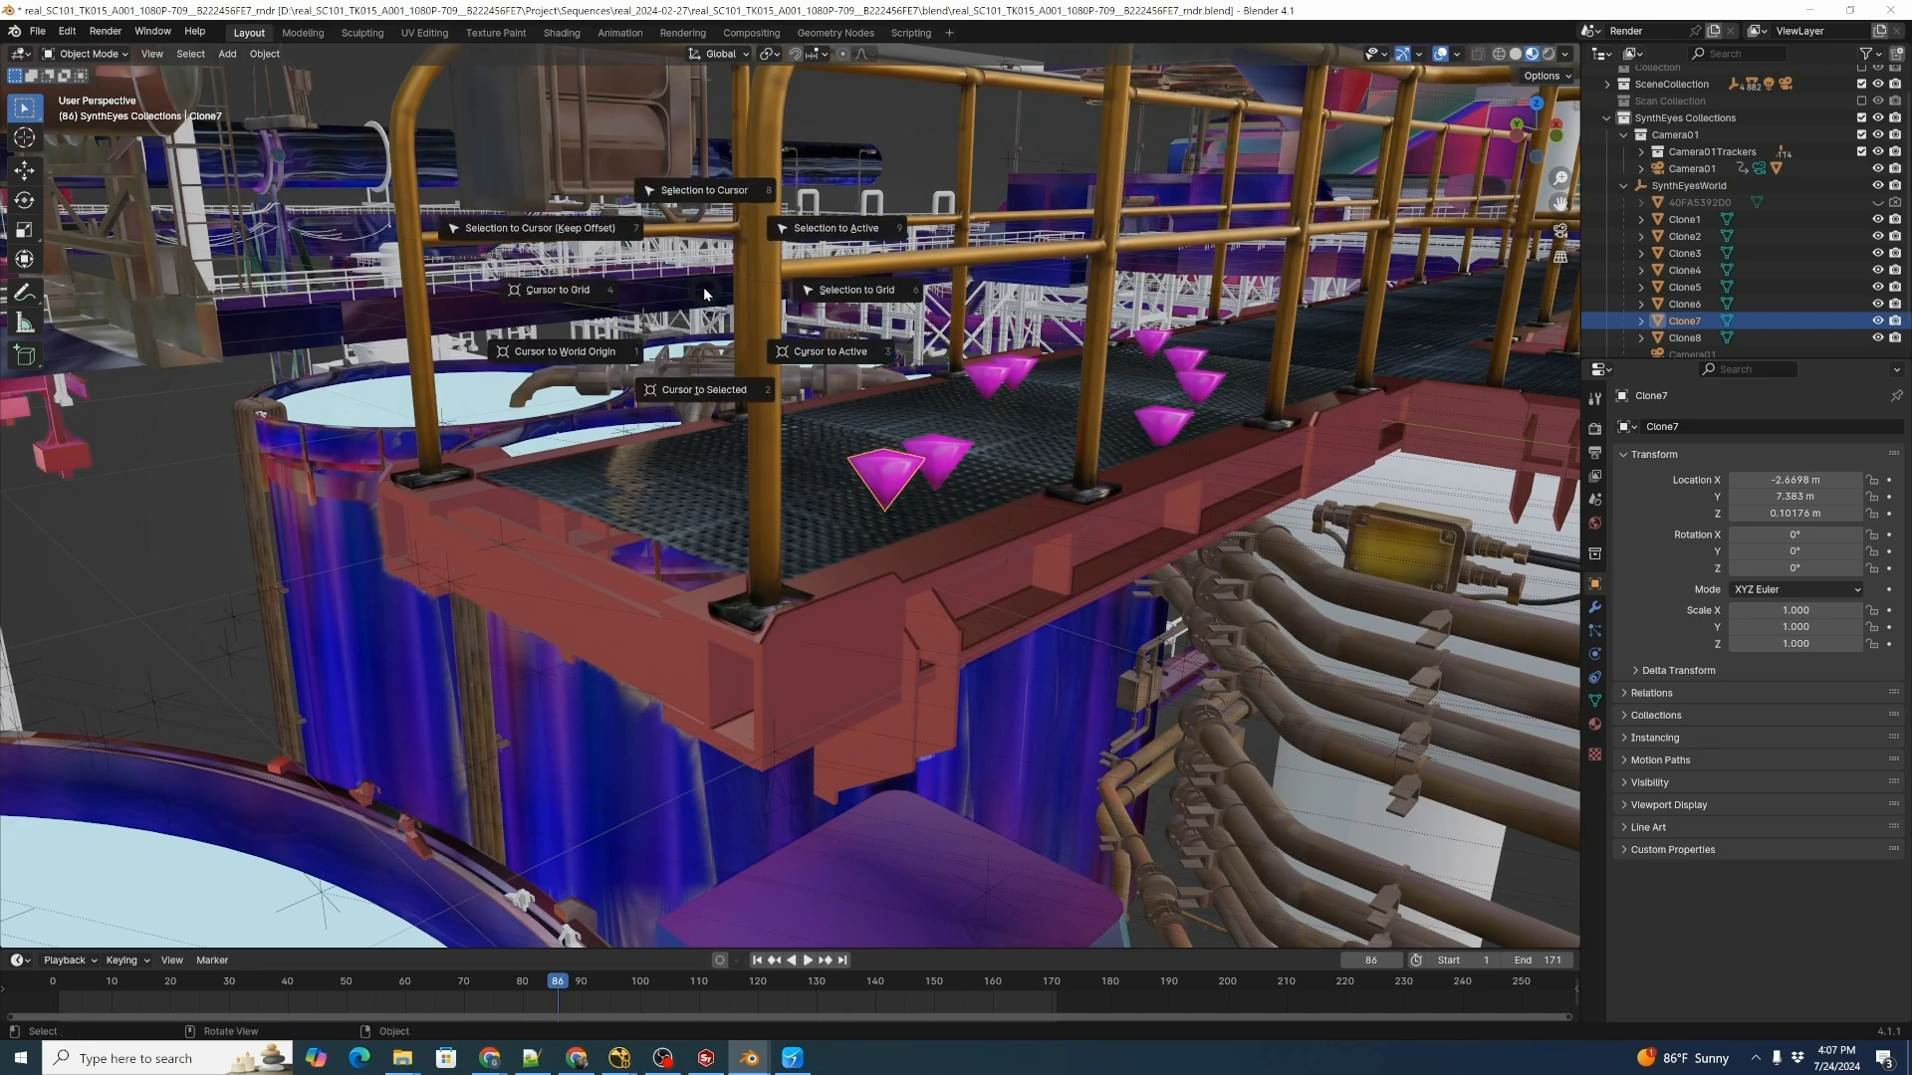
{"action": "left_click", "coordinate": [695, 384]}
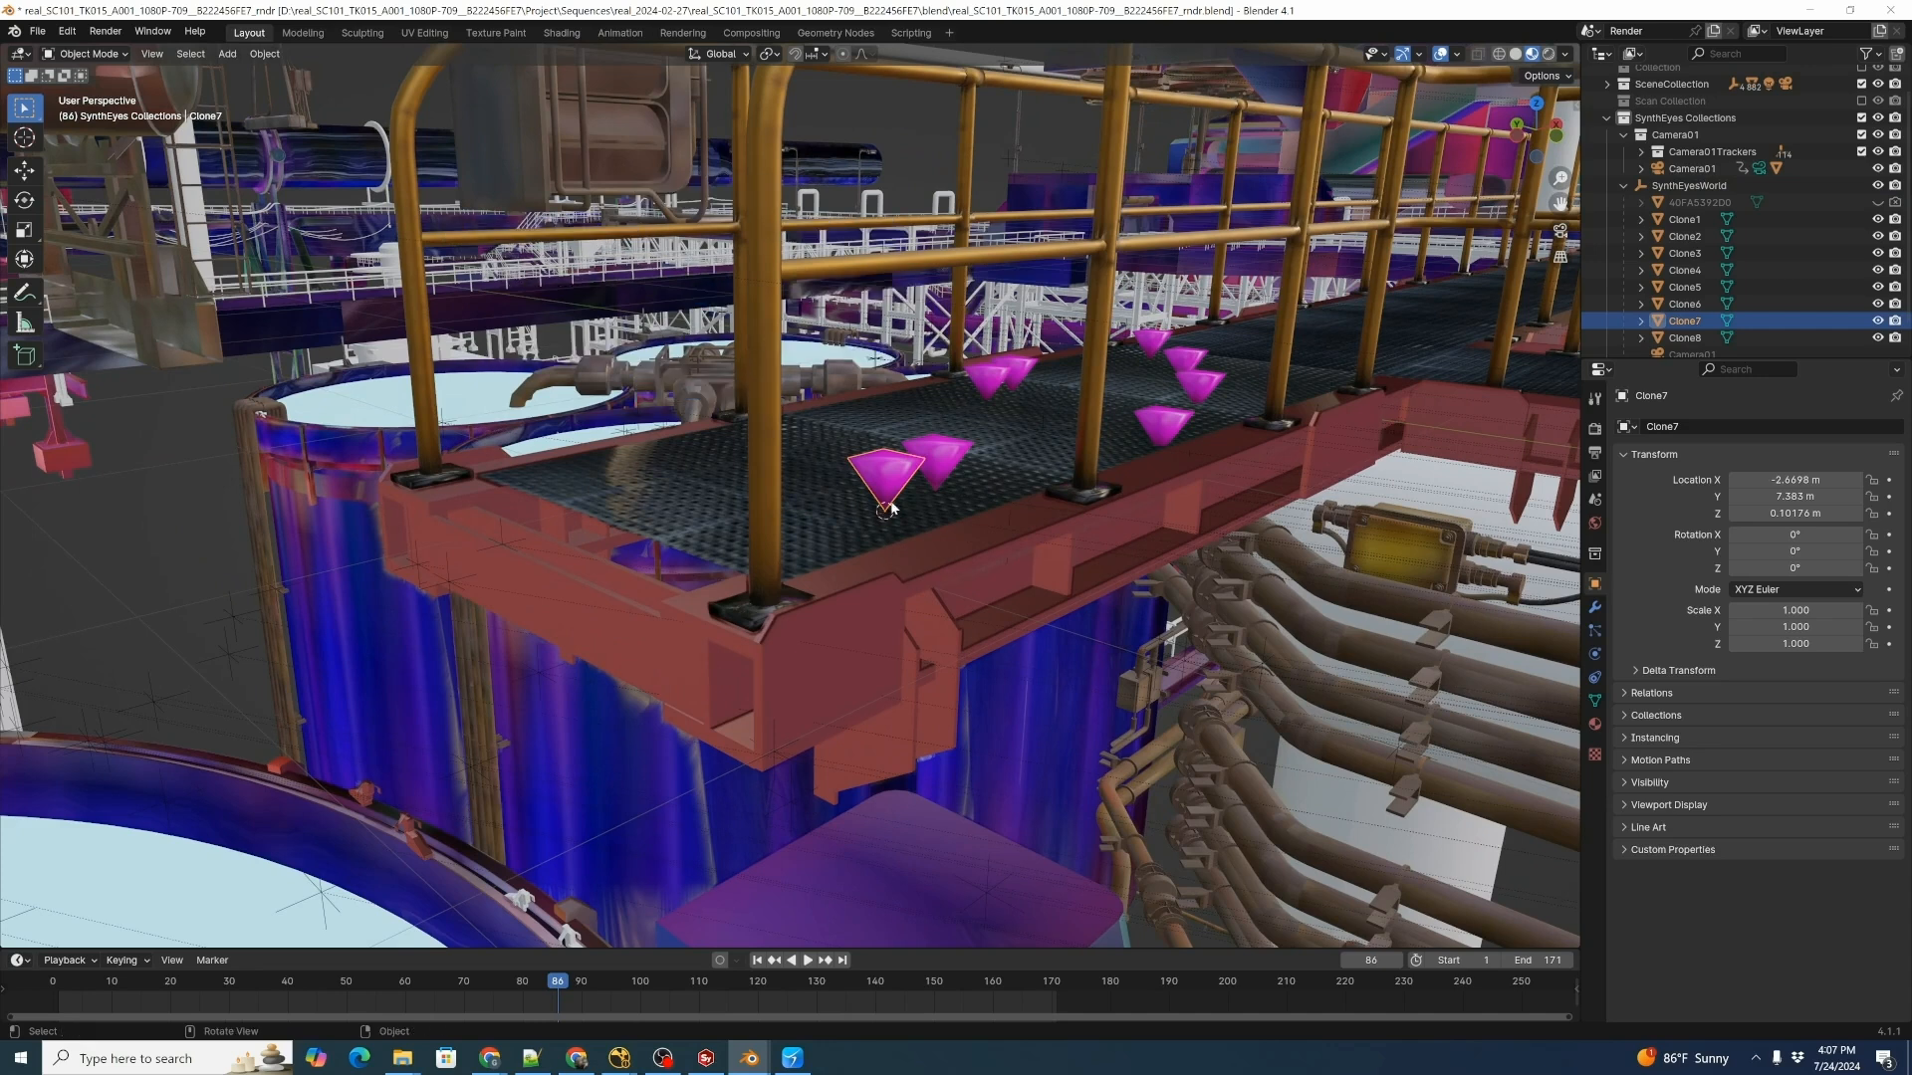
{"action": "left_click", "coordinate": [773, 56]}
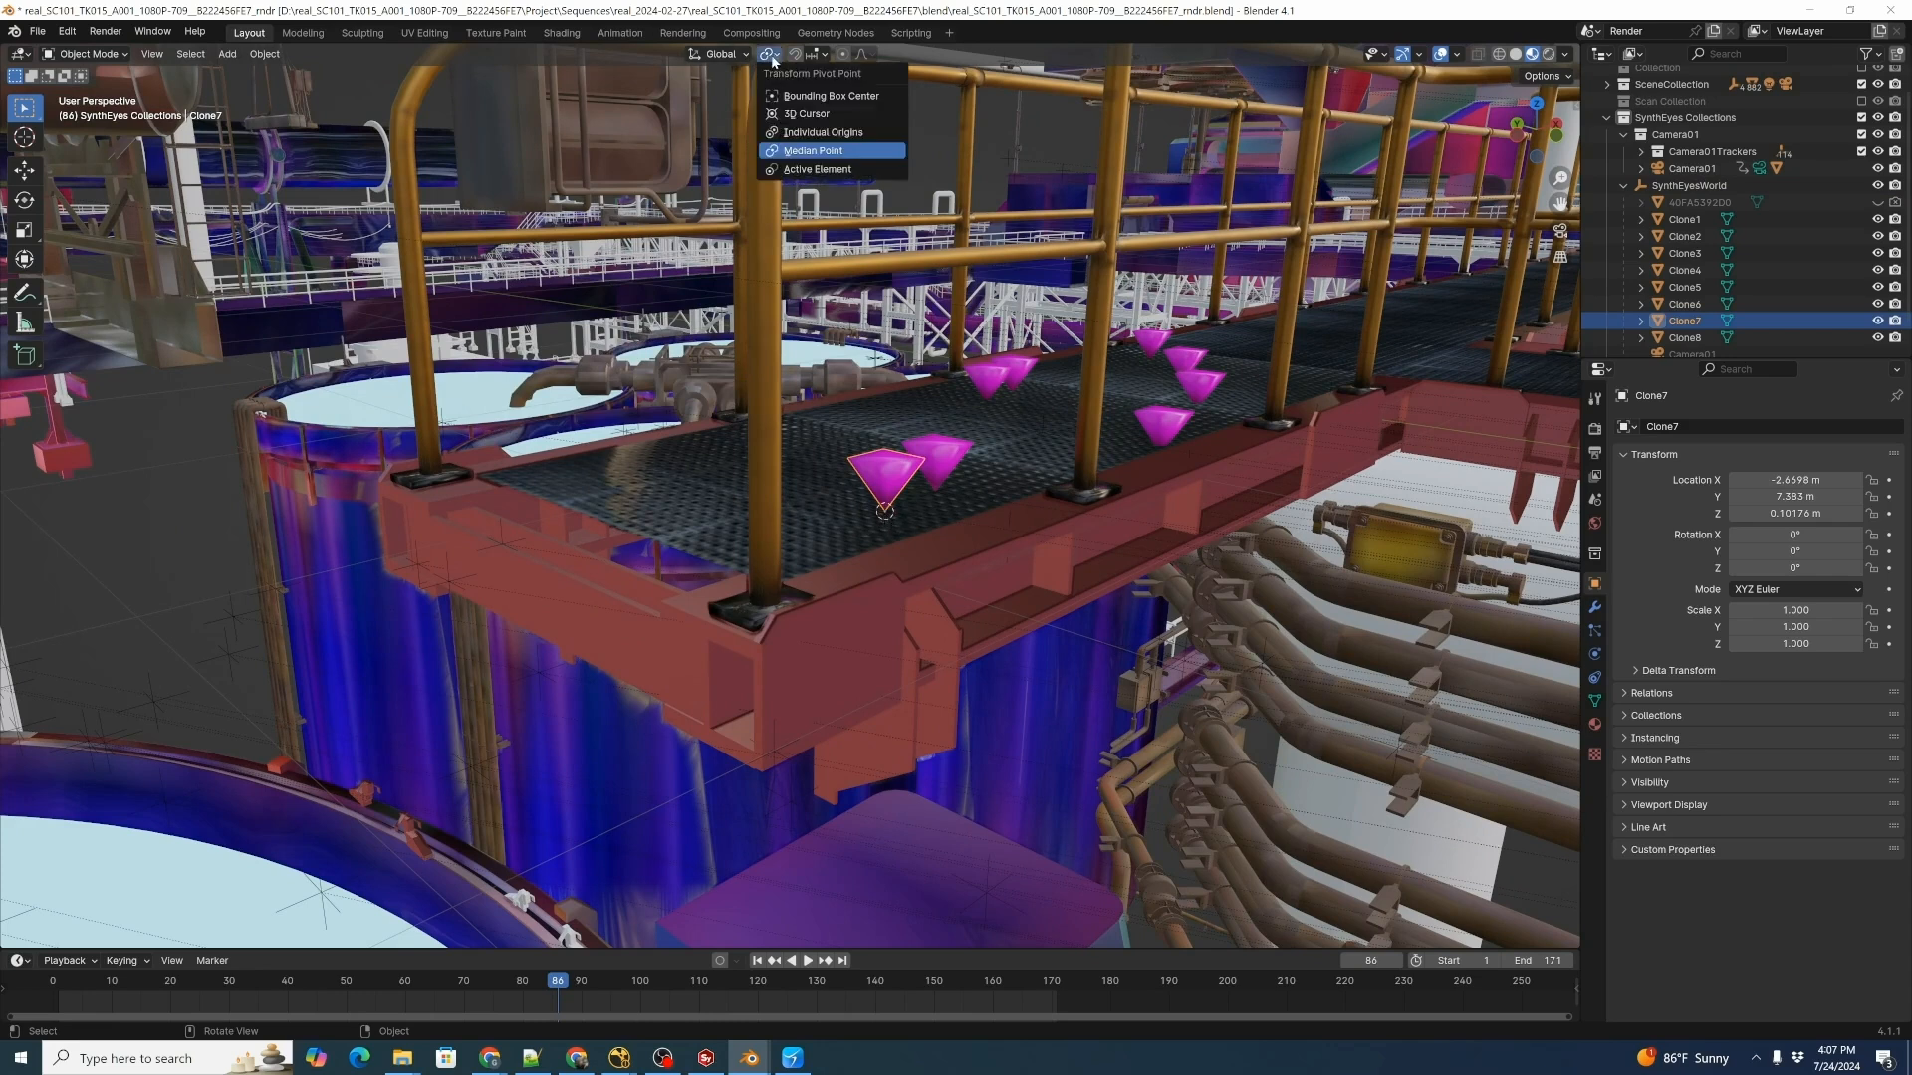
{"action": "left_click", "coordinate": [801, 115]}
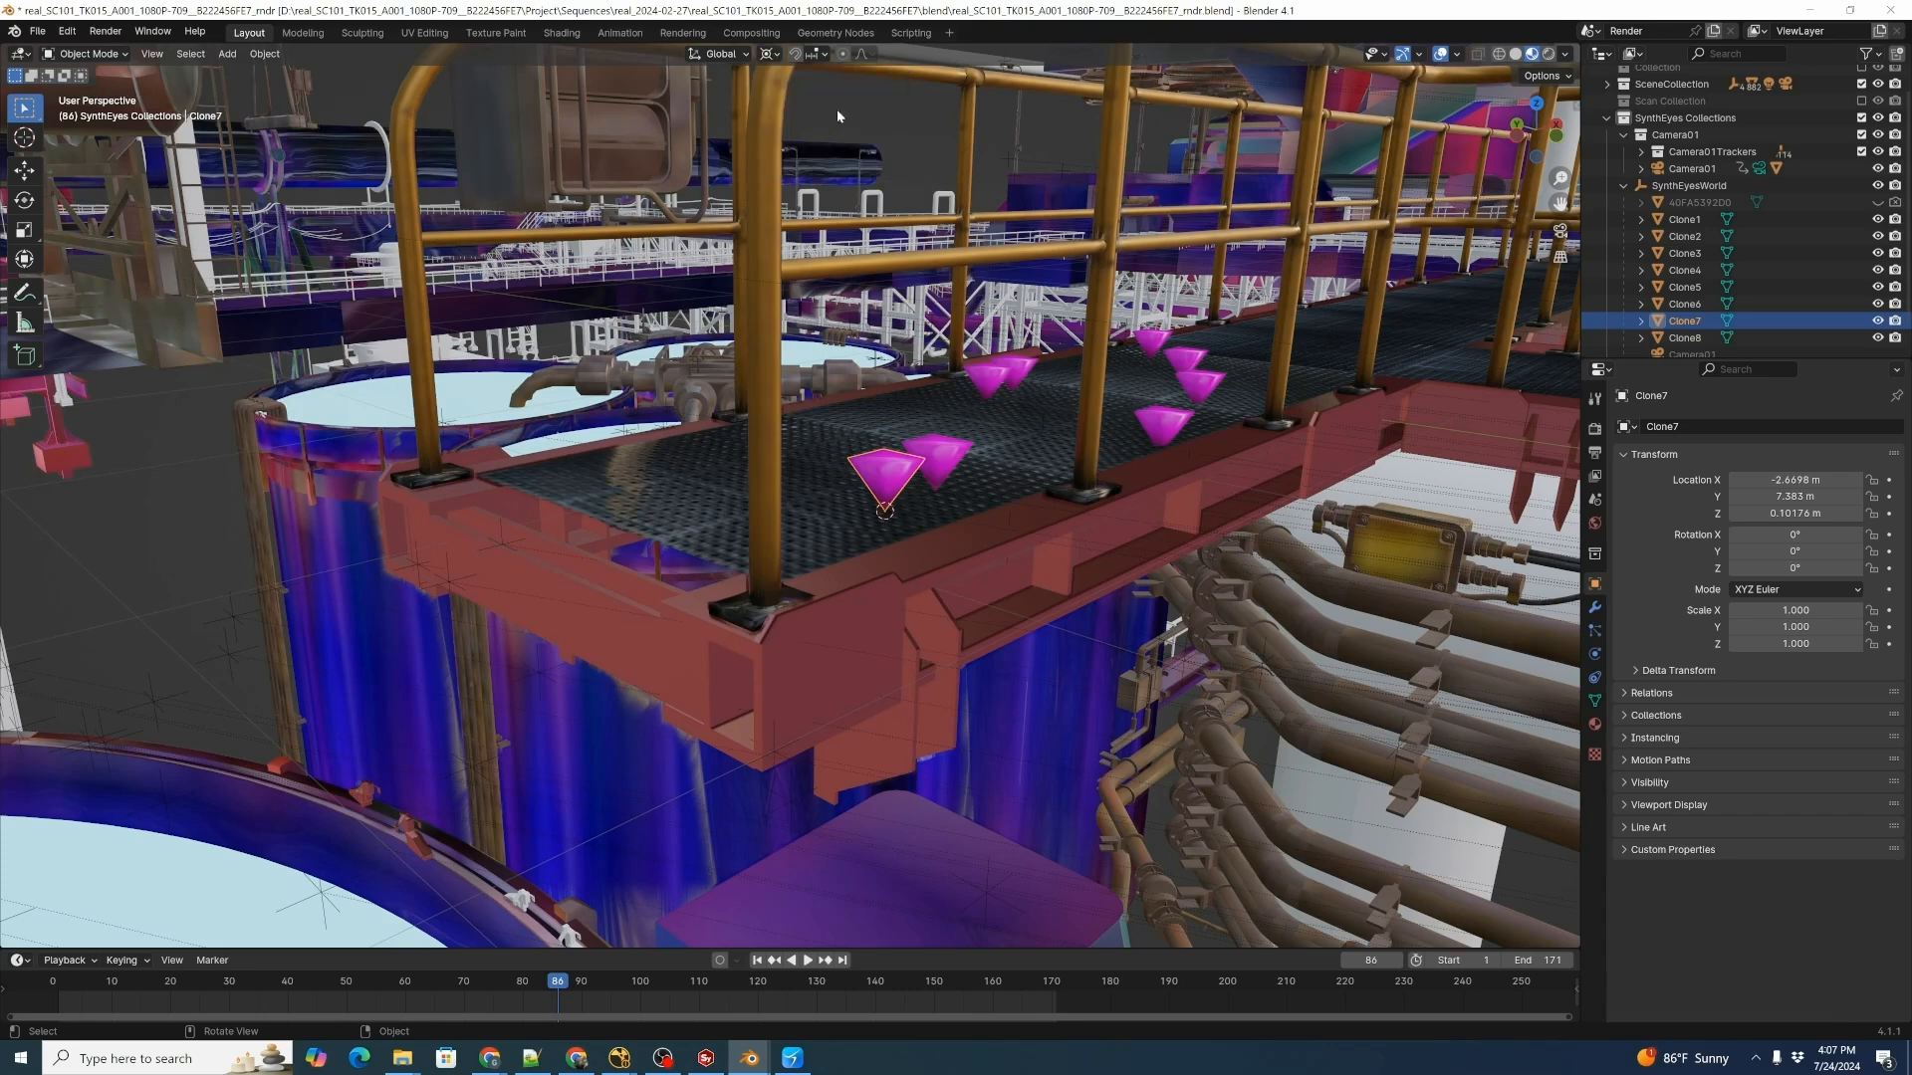
Rotate SynthEyesWorld about the Y axis around the 3D cursor to about -0.386° to level the cones with the walkway.
{"action": "left_click", "coordinate": [1688, 187]}
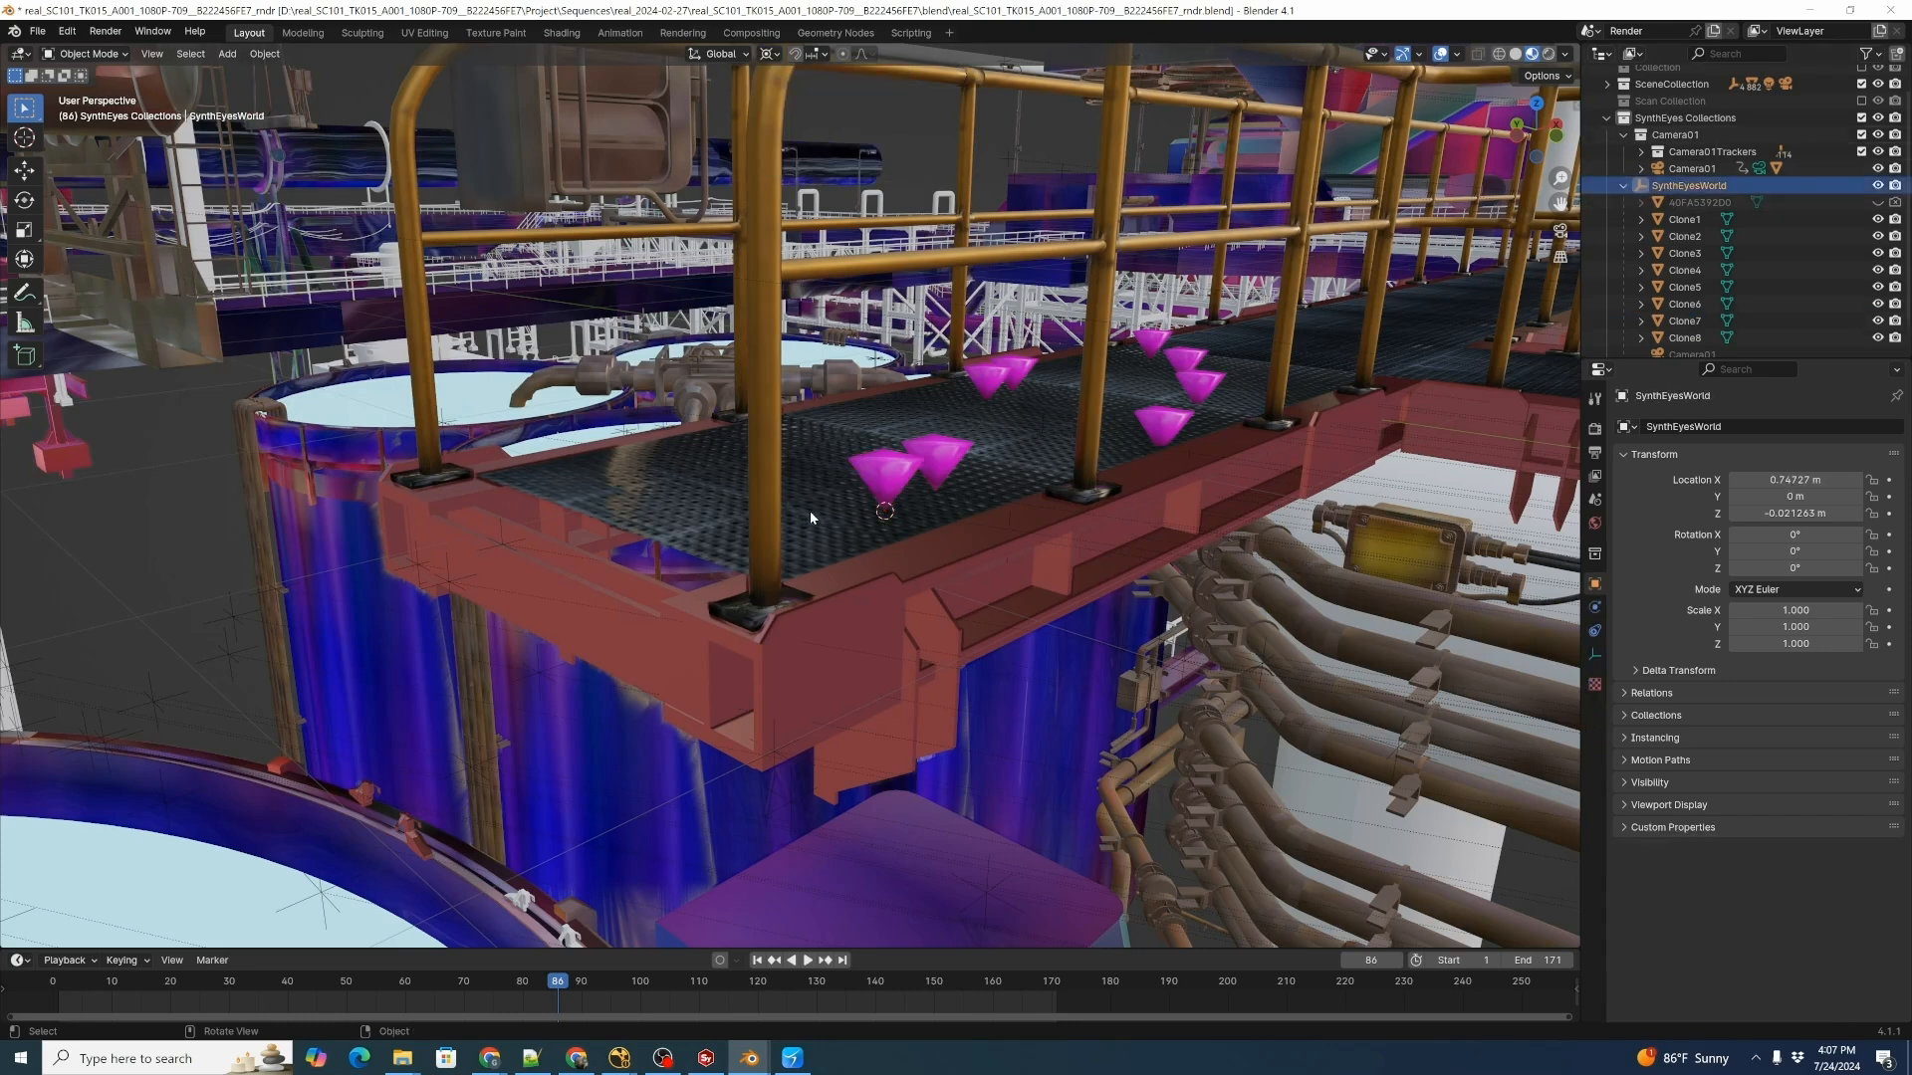
{"action": "key", "text": "r"}
{"action": "key", "text": "y"}
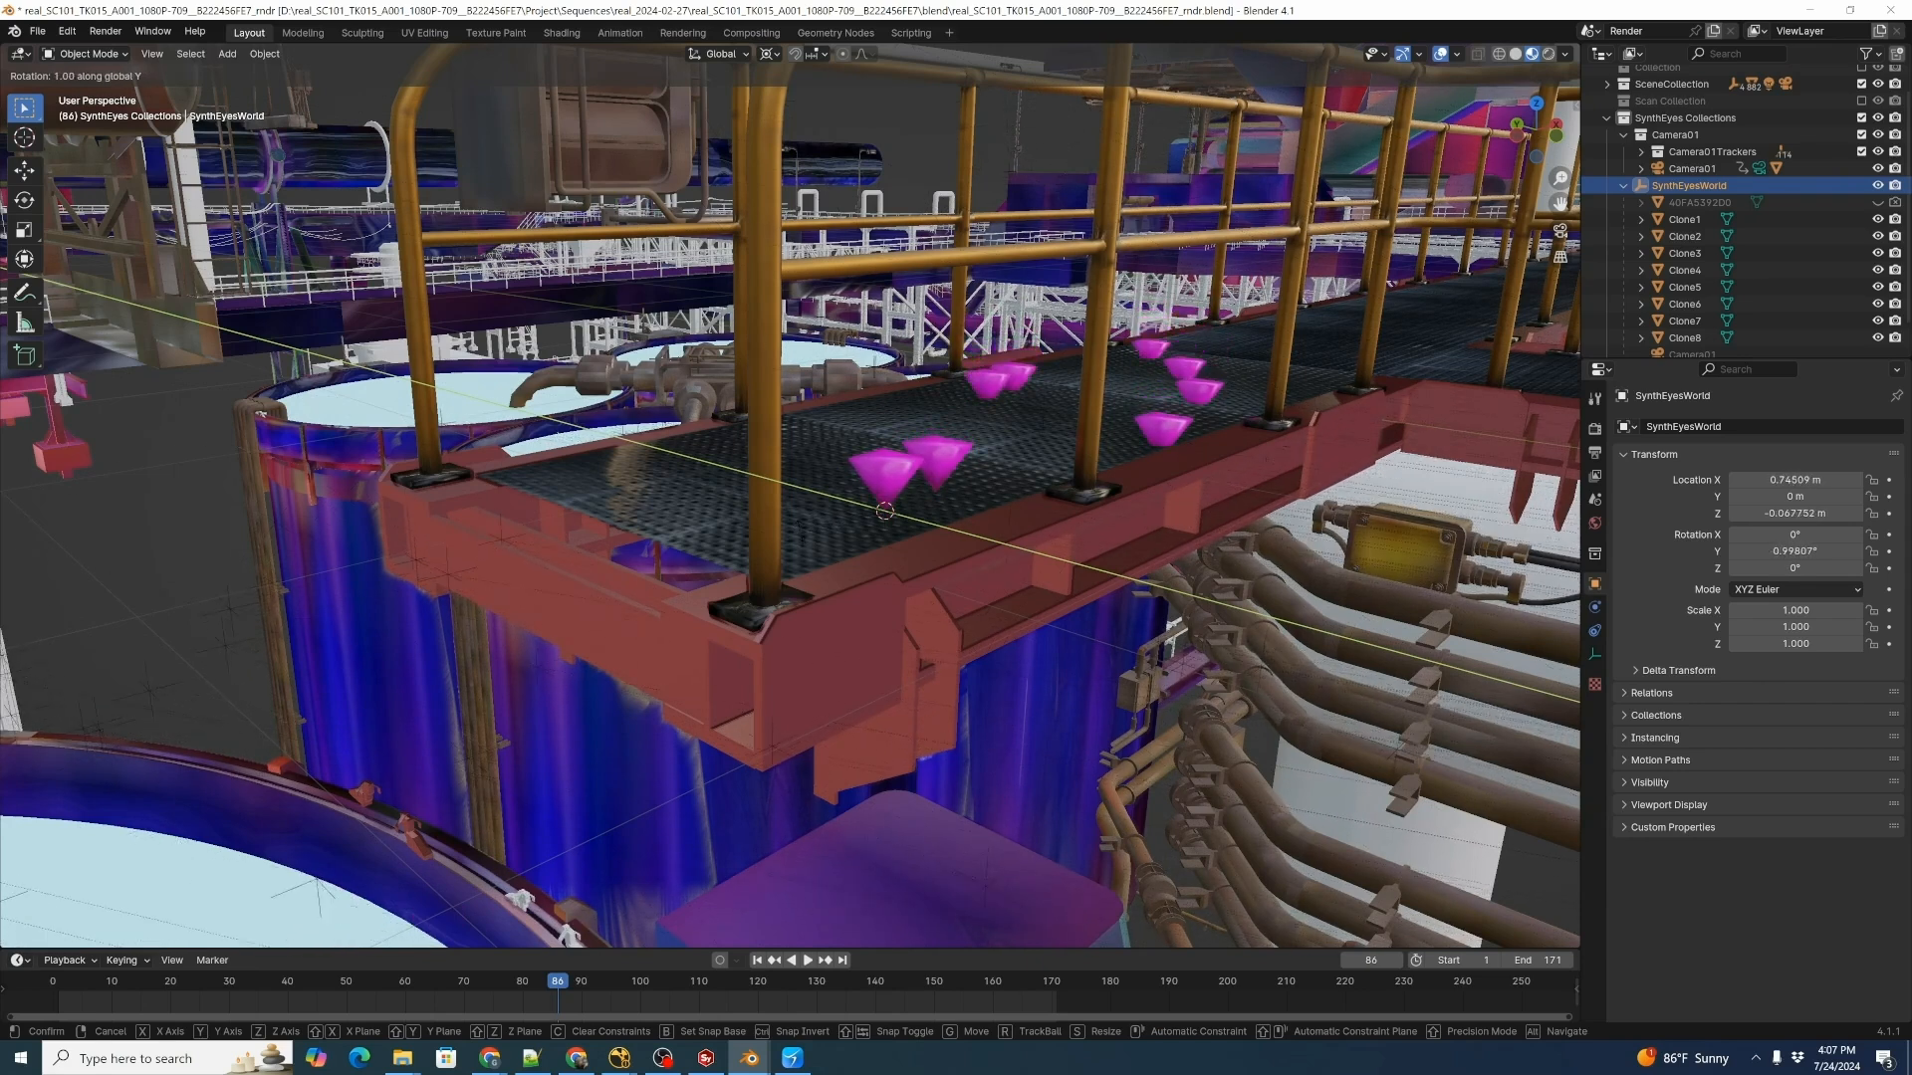
{"action": "left_click", "coordinate": [809, 535]}
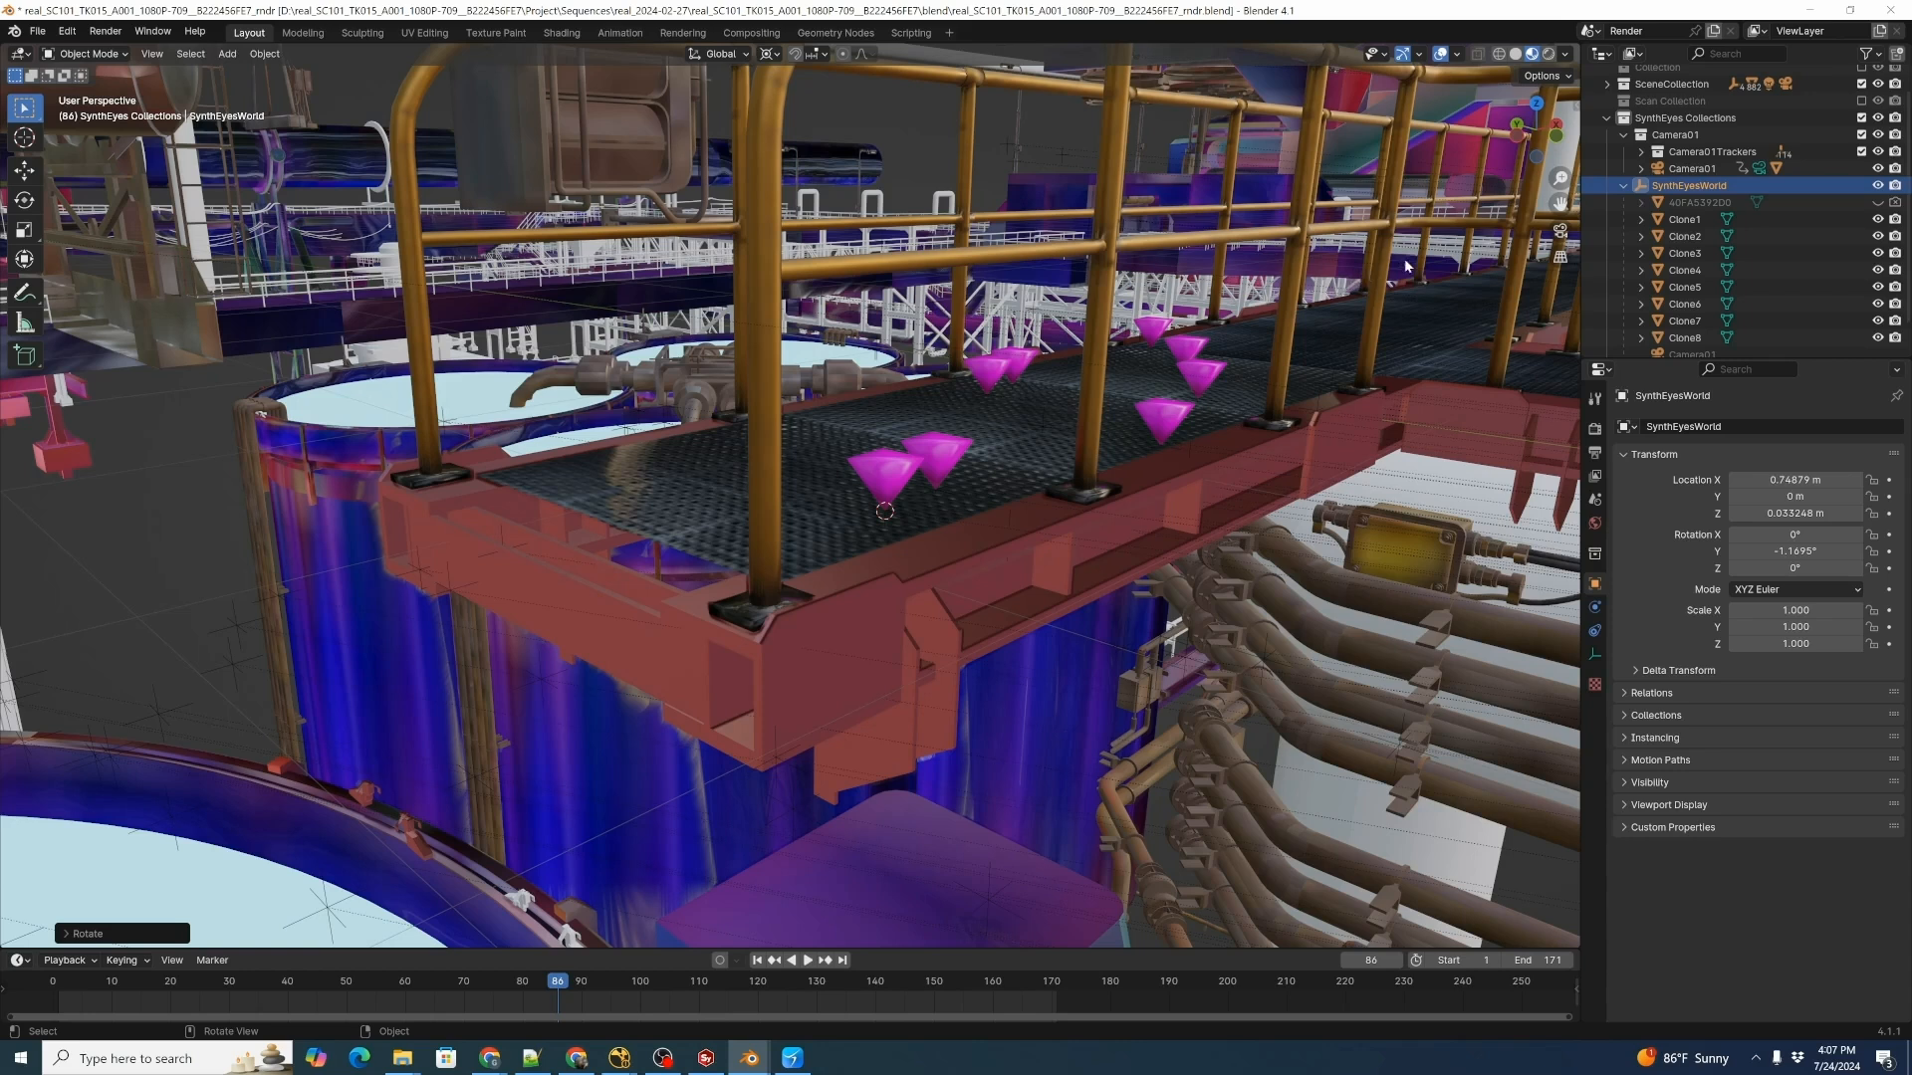
{"action": "key", "text": "r"}
{"action": "key", "text": "y"}
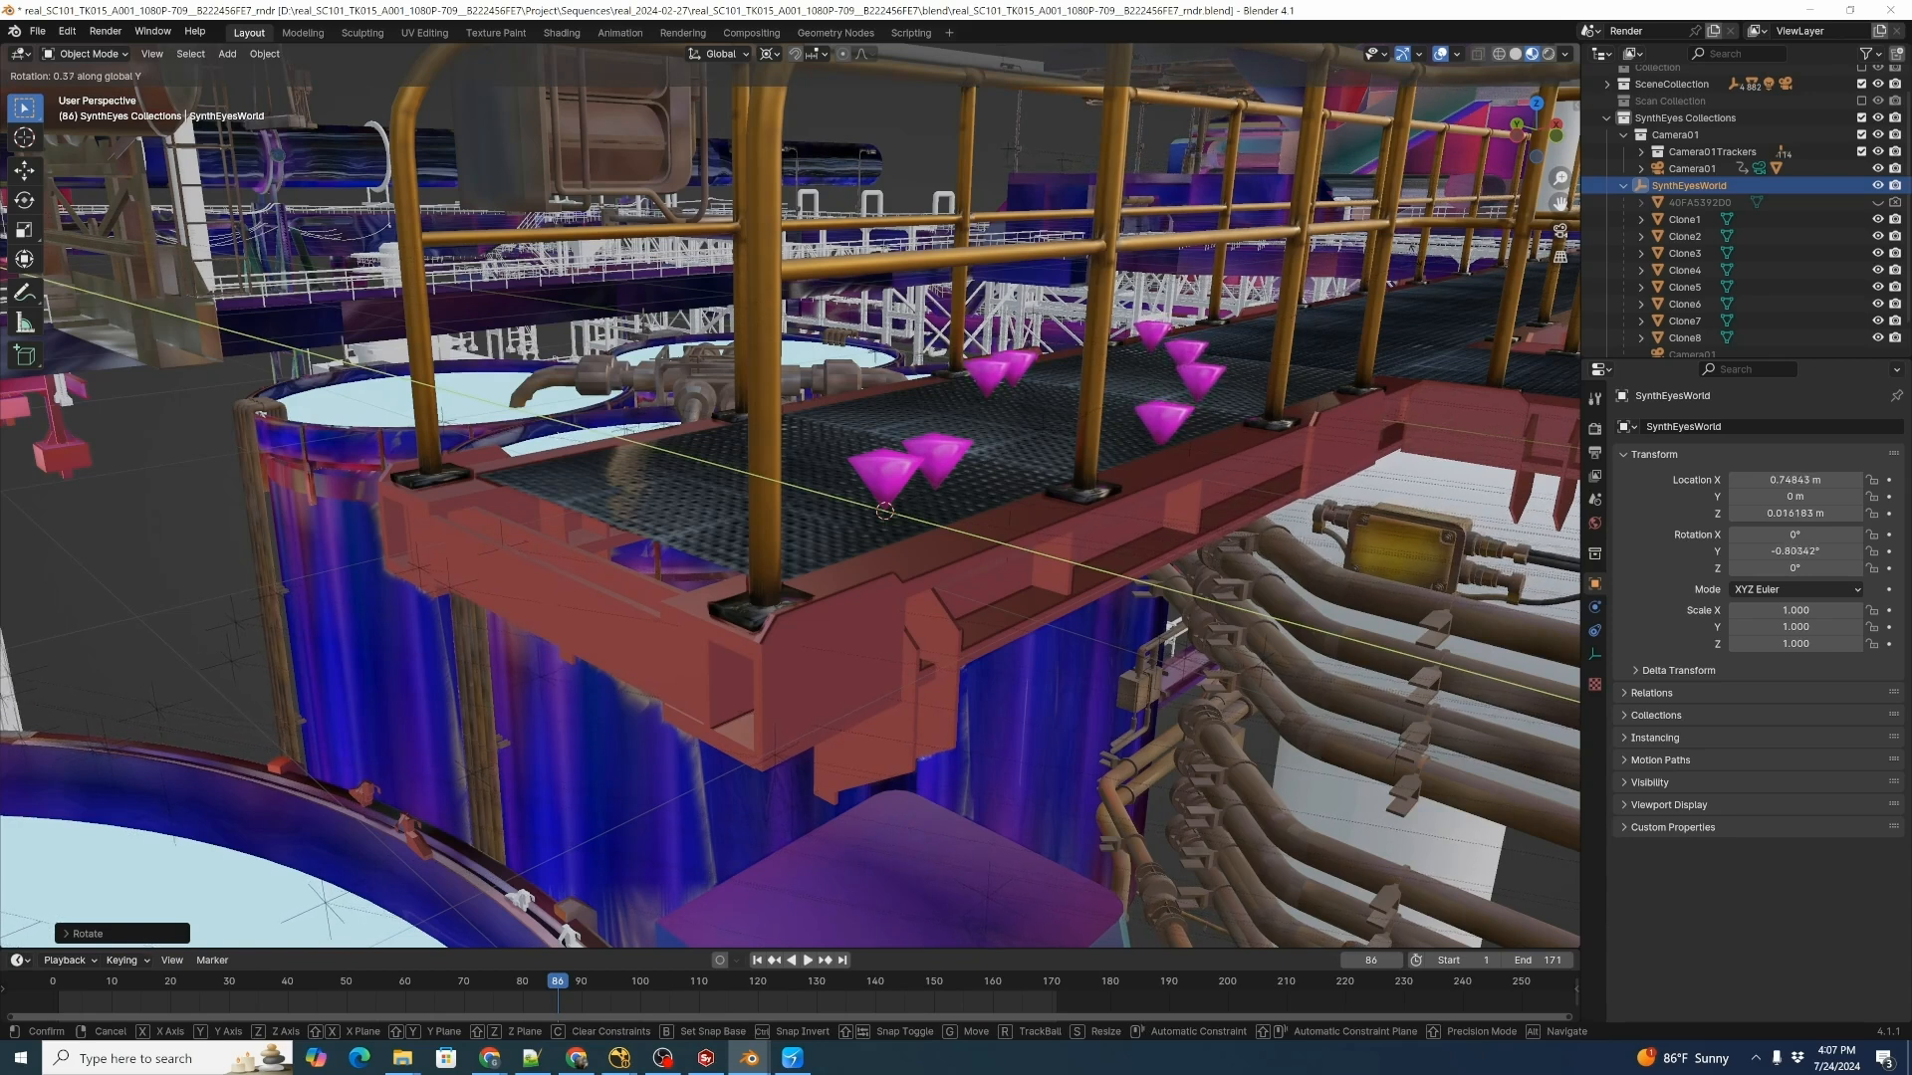
{"action": "left_click", "coordinate": [1407, 277]}
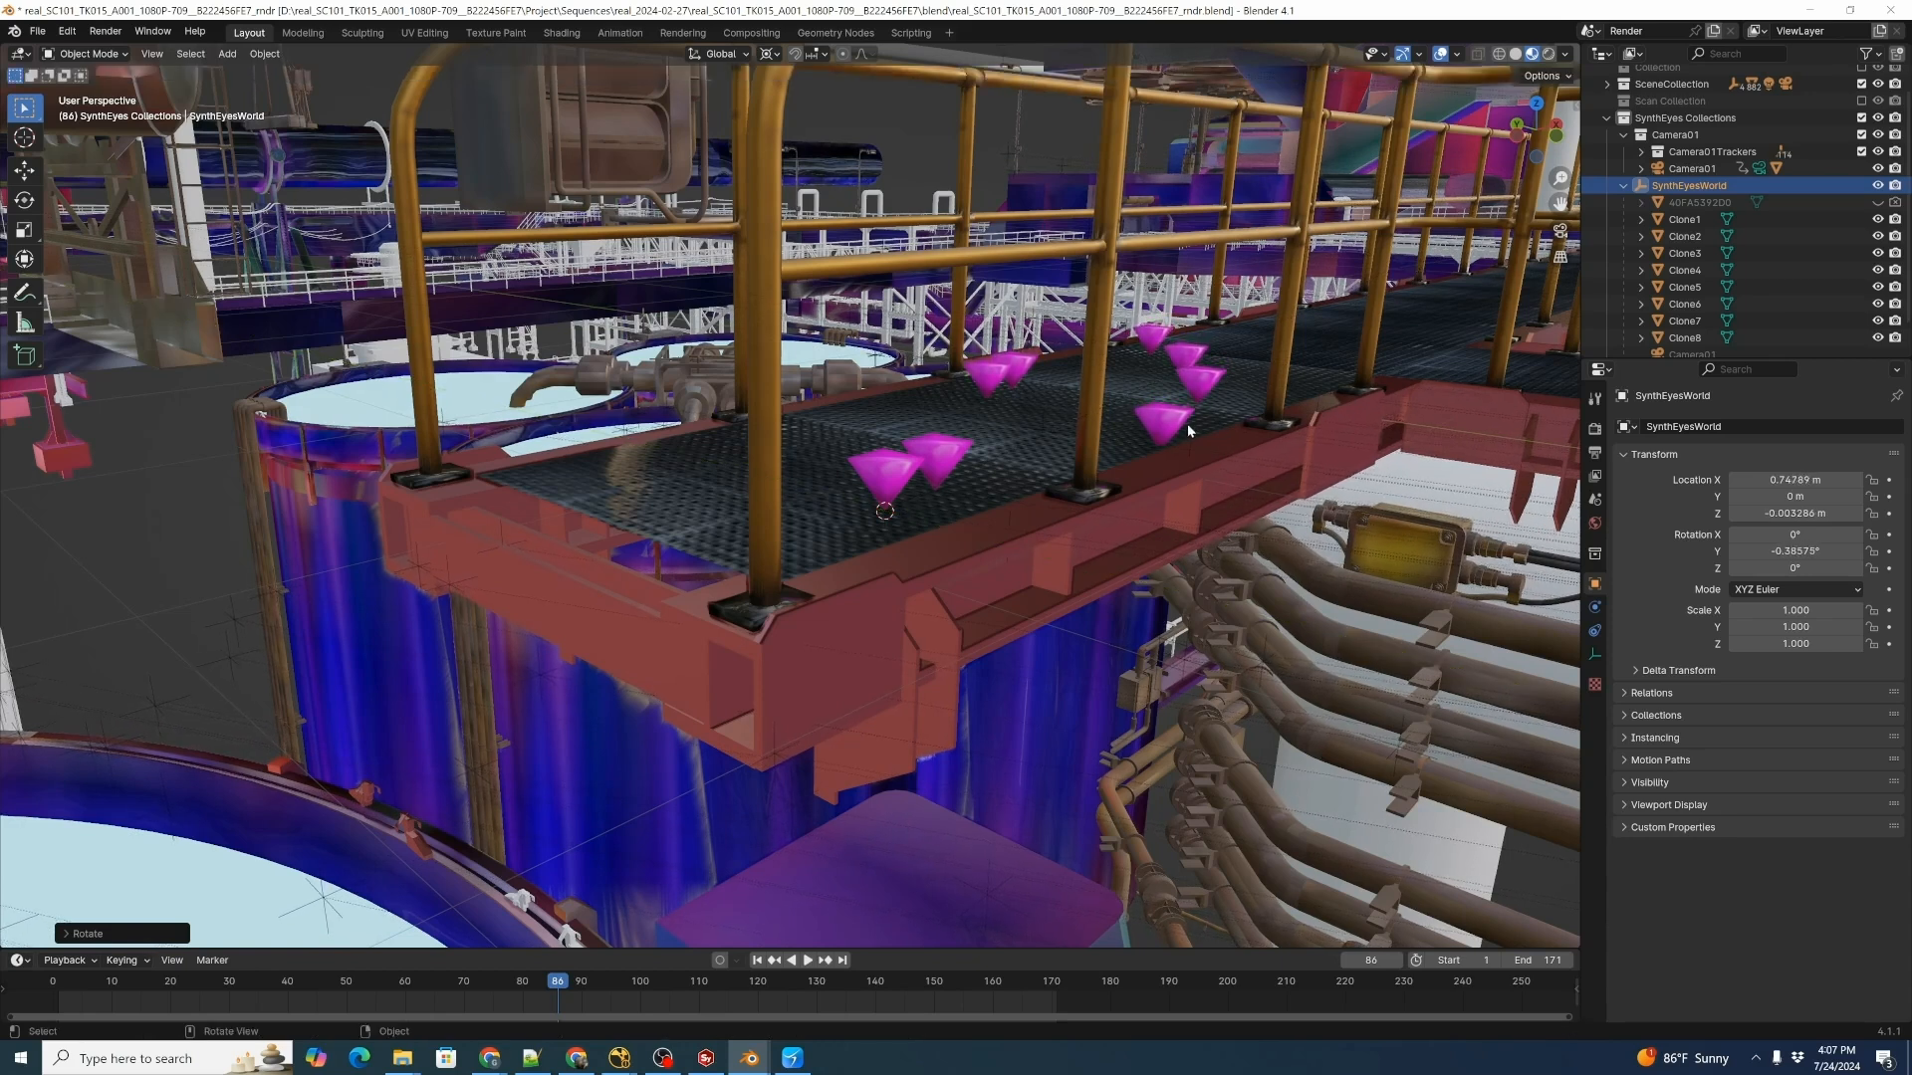
Check the cone markers against the walkway grating from several angles and save the Blender file.
{"action": "left_click_drag", "start_coordinate": [1188, 431], "coordinate": [1077, 425], "text": "alt"}
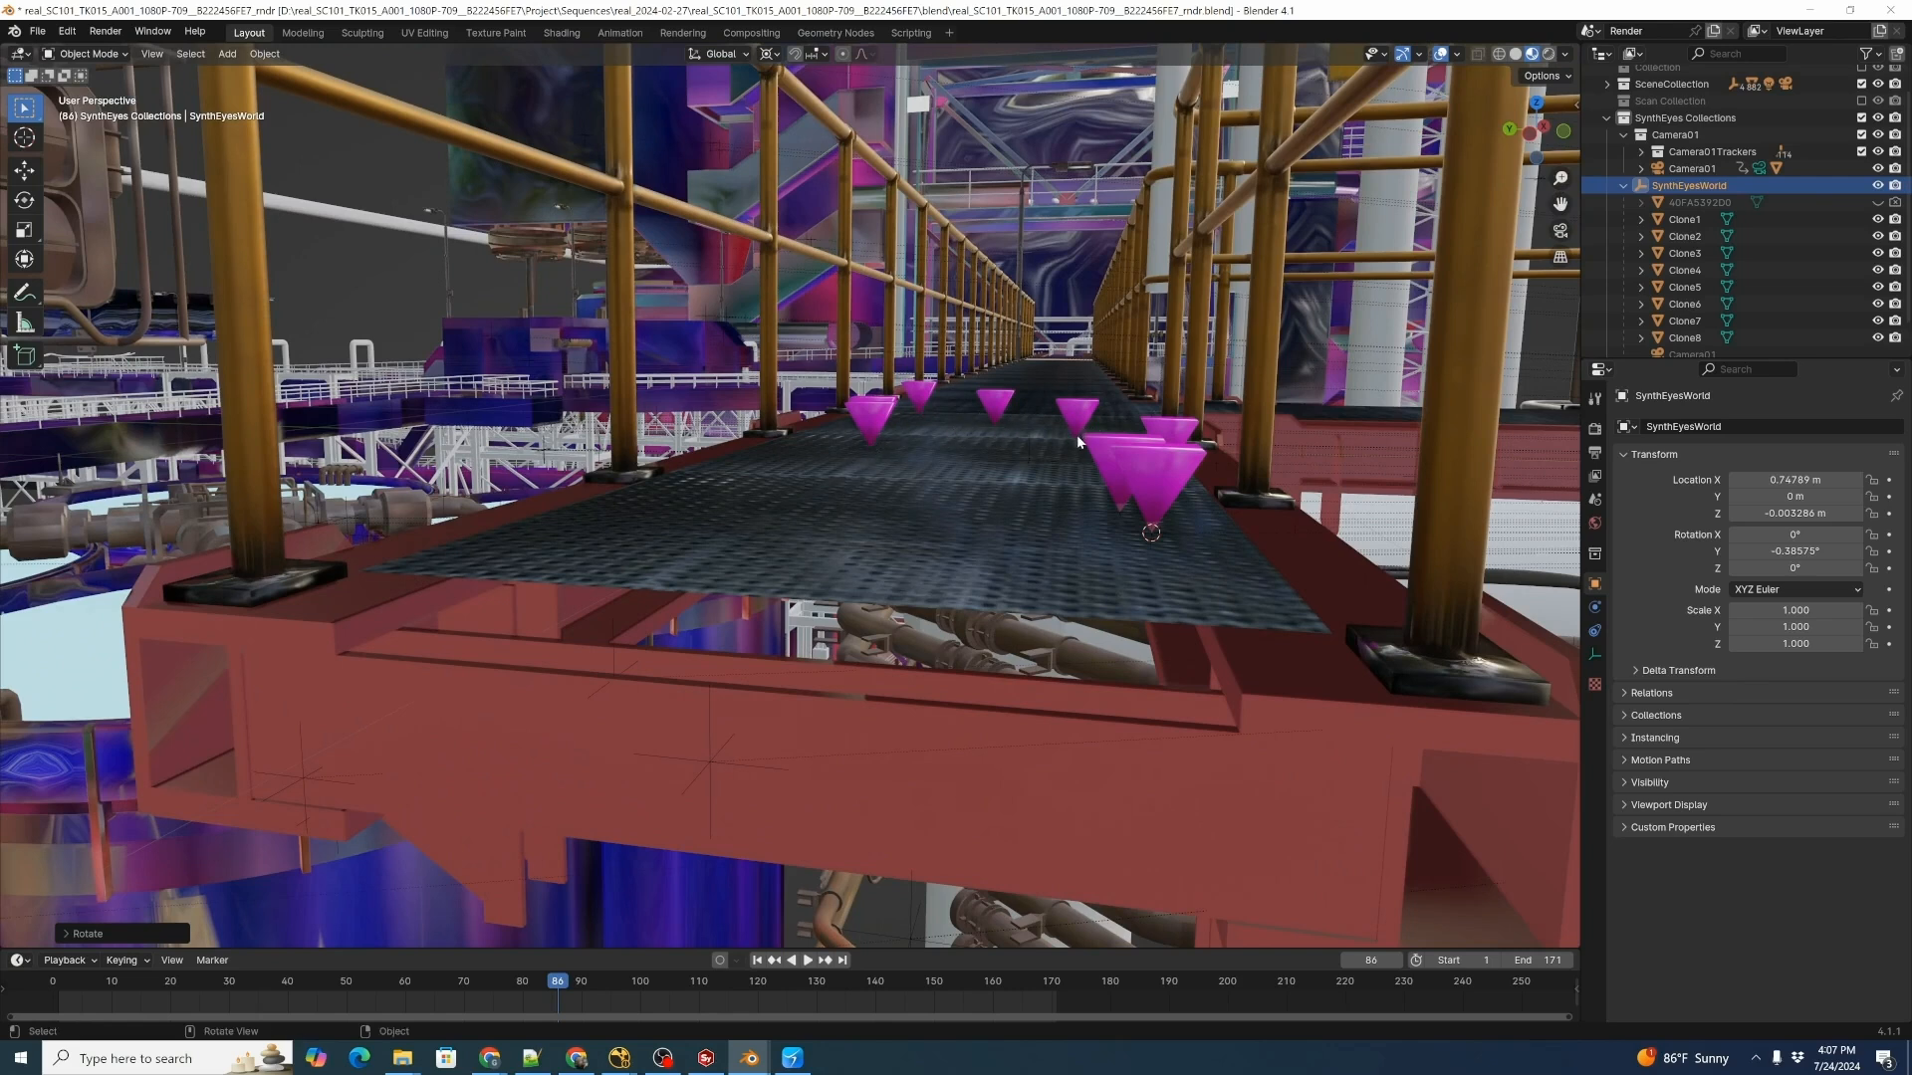
{"action": "left_click_drag", "start_coordinate": [1063, 427], "coordinate": [1102, 383], "text": "alt"}
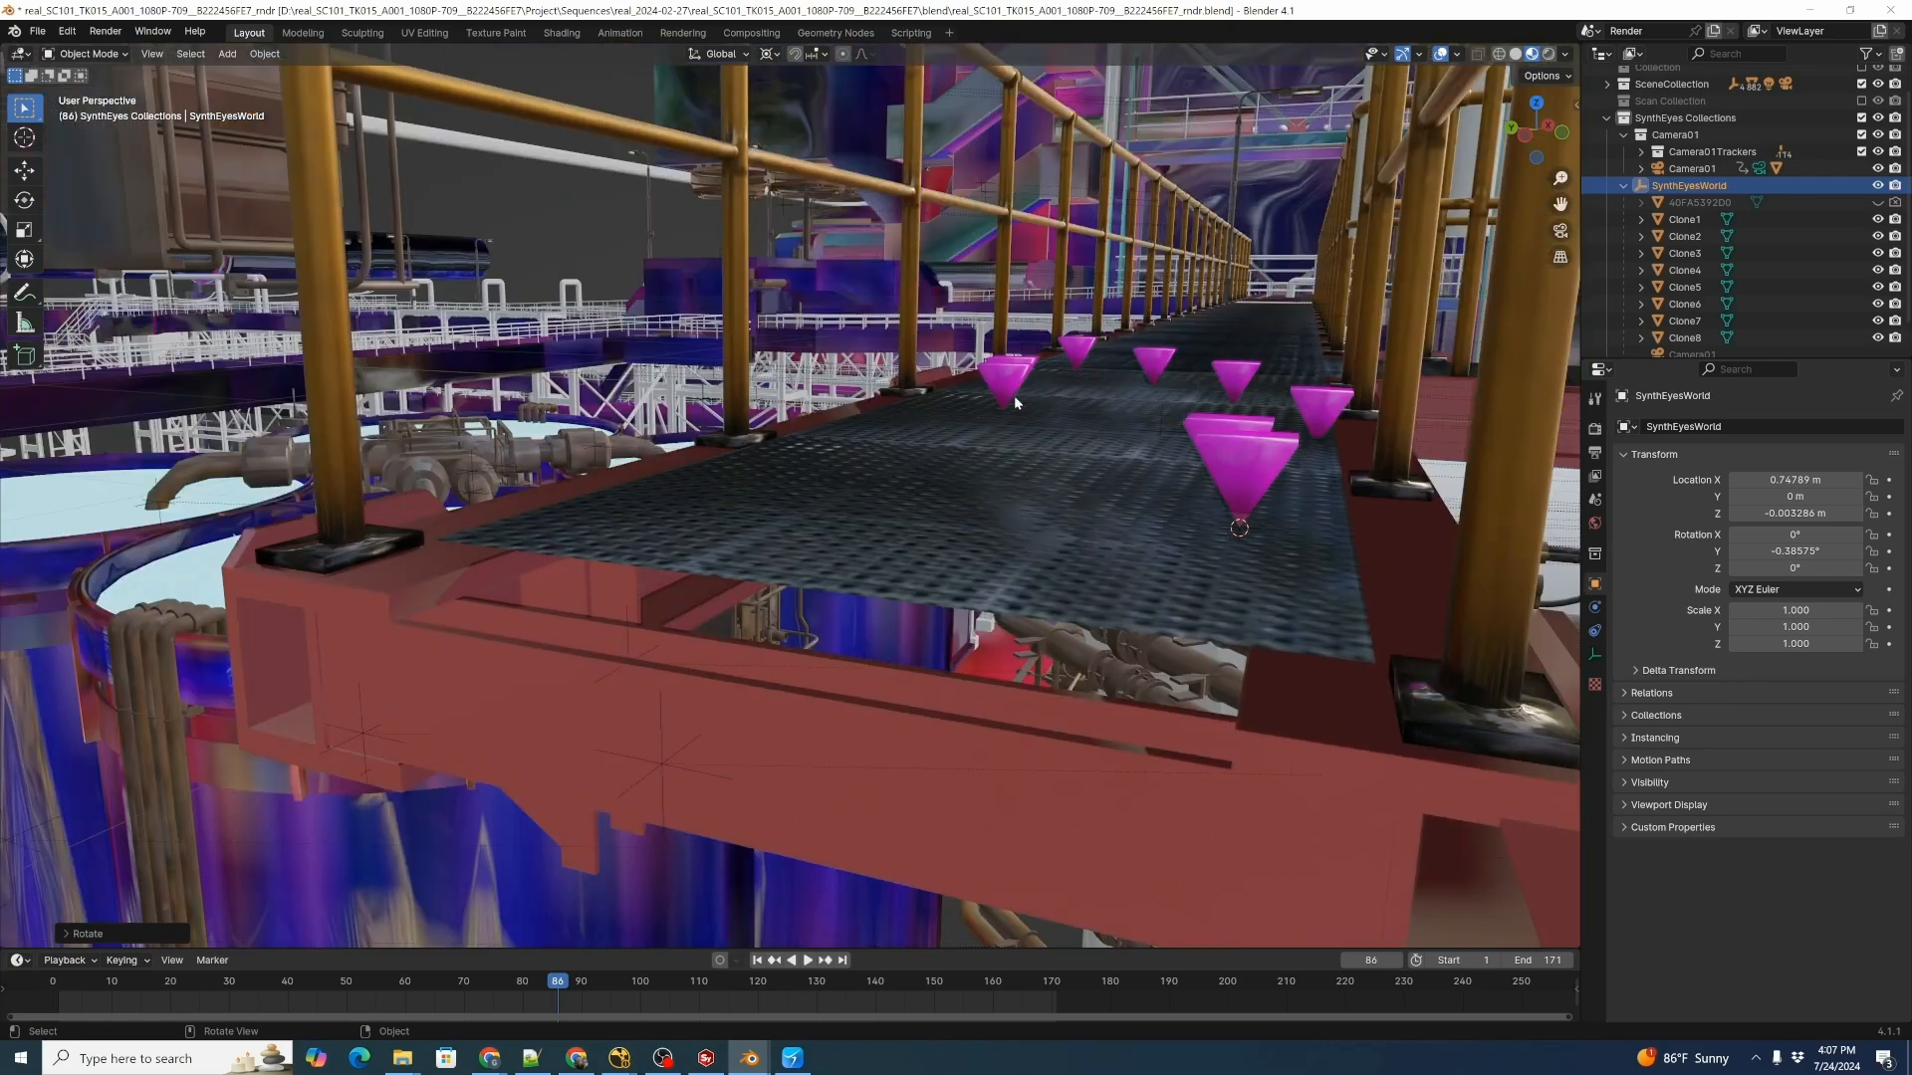
{"action": "left_click_drag", "start_coordinate": [1115, 426], "coordinate": [802, 554], "text": "alt"}
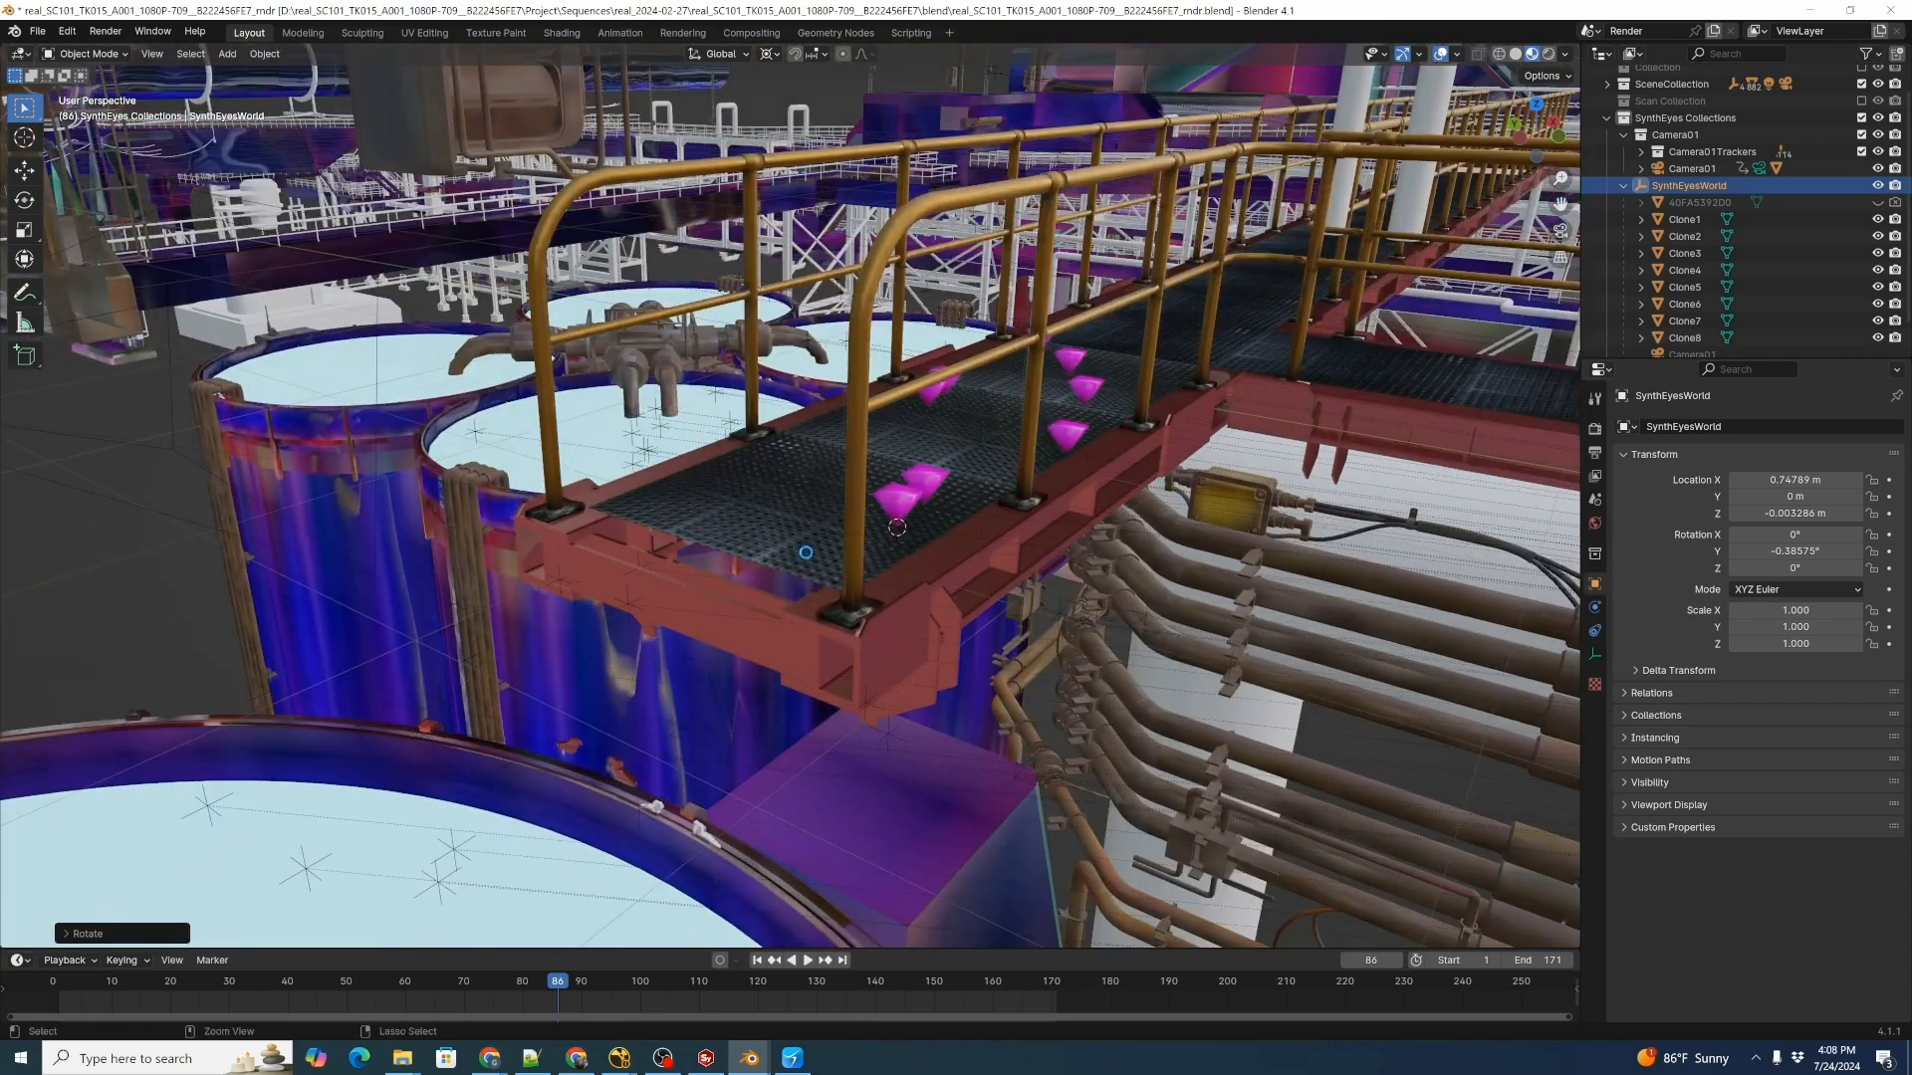
{"action": "key", "text": "ctrl+s"}
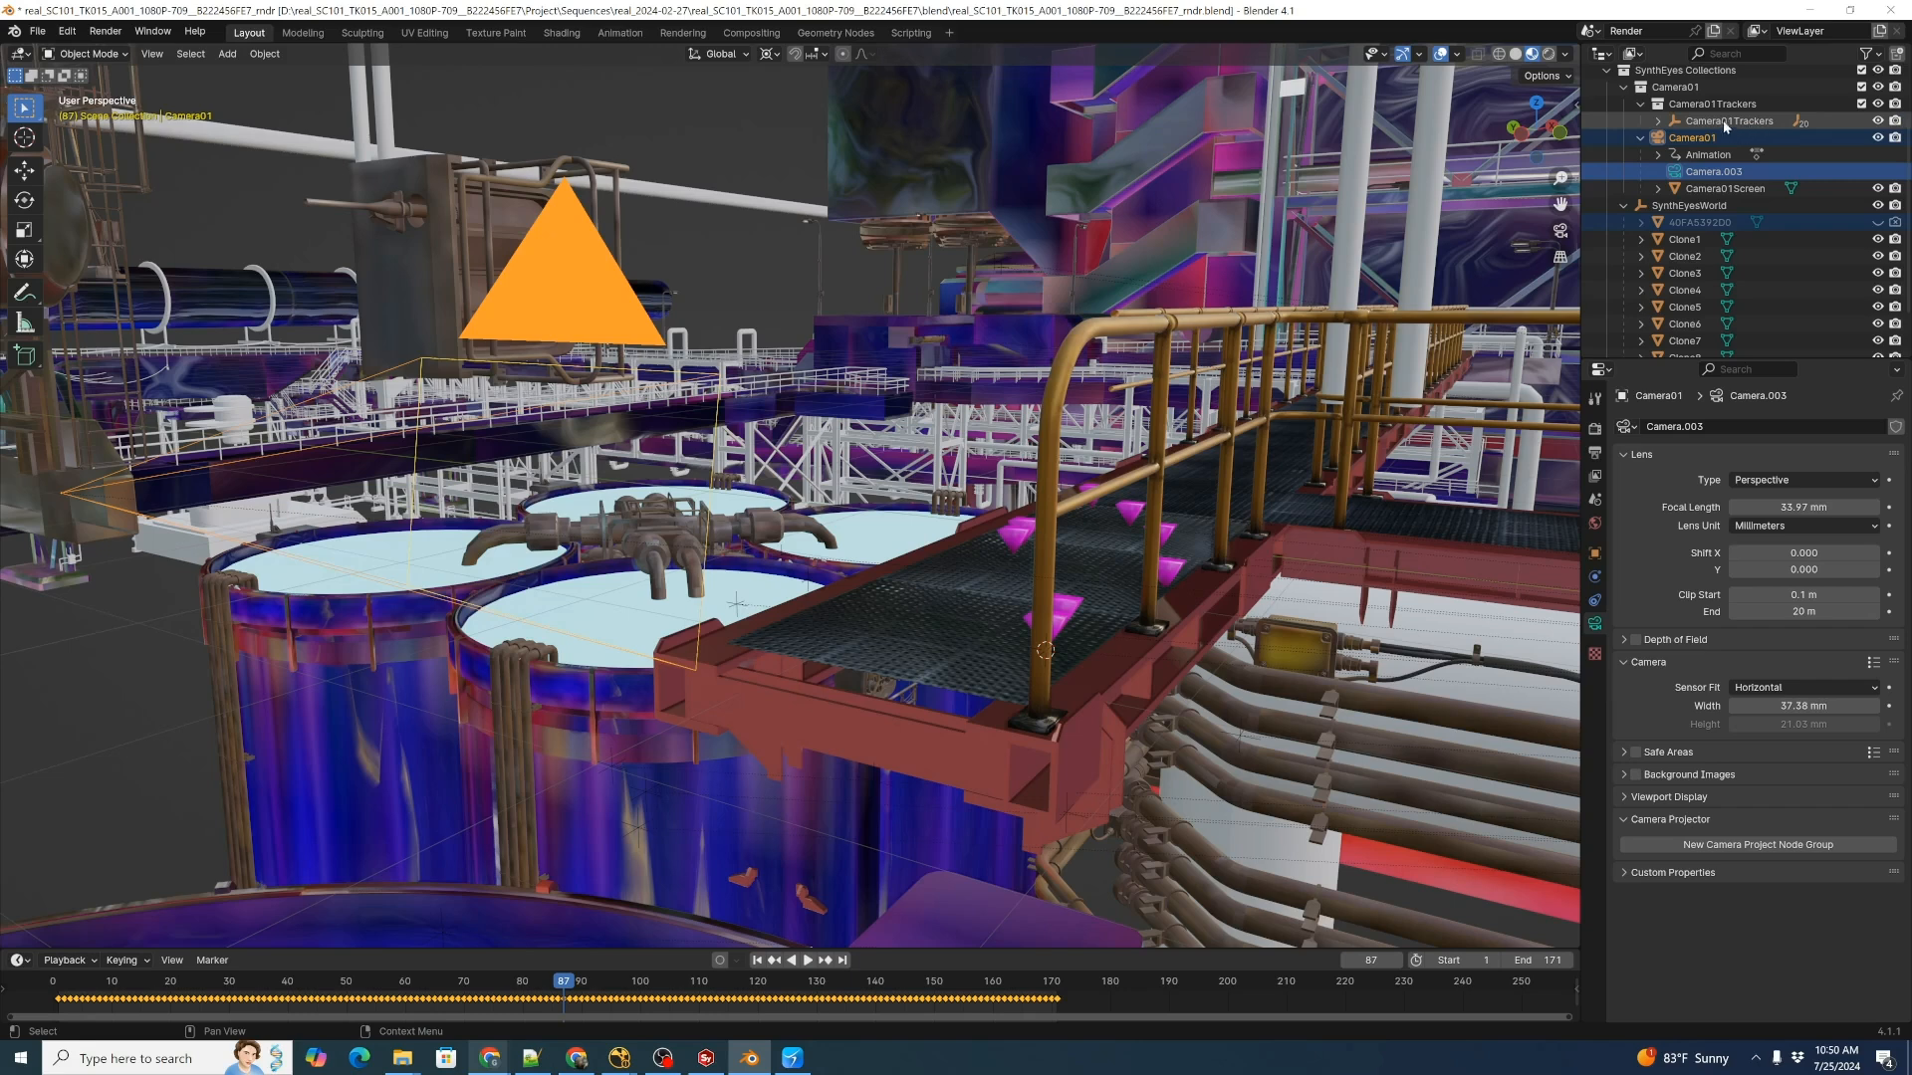
Show the lens data of Camera01, look through that camera and go to frame 89.
{"action": "left_click", "coordinate": [1713, 103]}
{"action": "left_click", "coordinate": [1712, 174]}
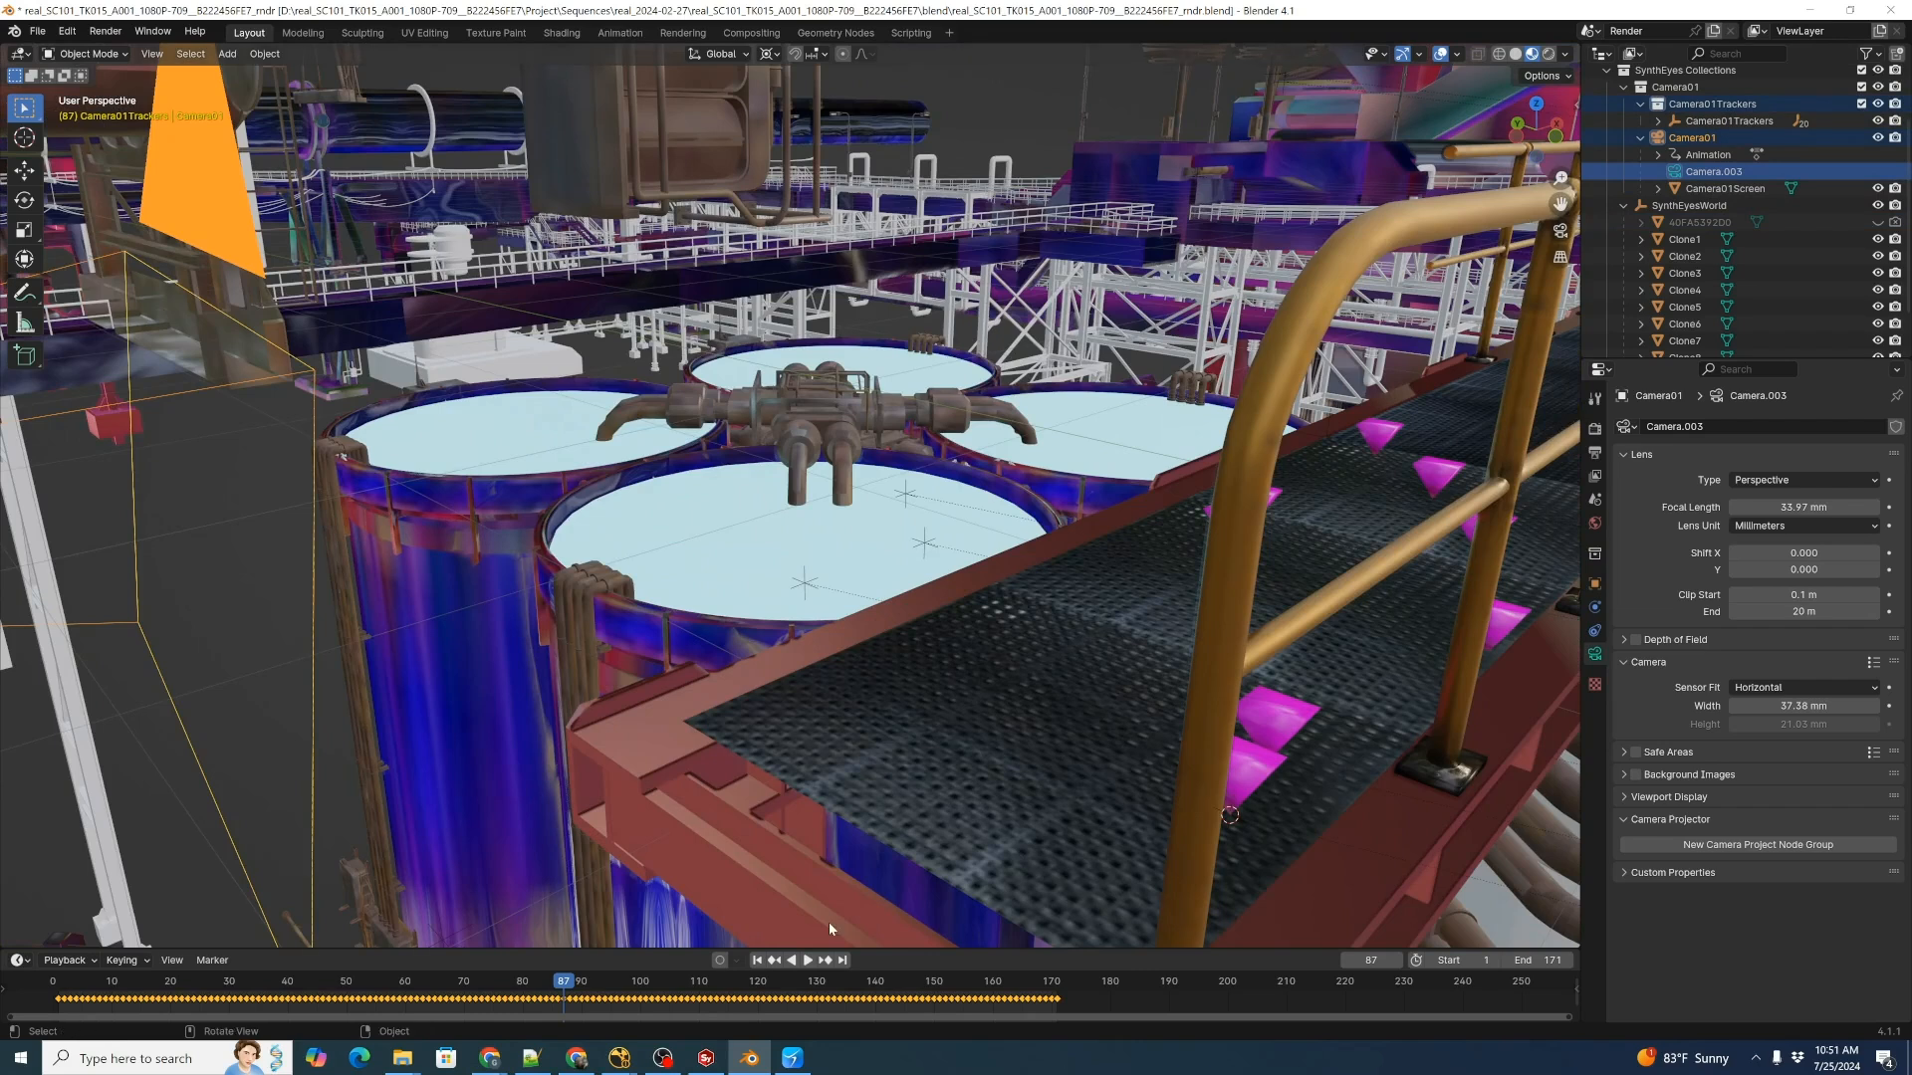
{"action": "key", "text": "KP_0"}
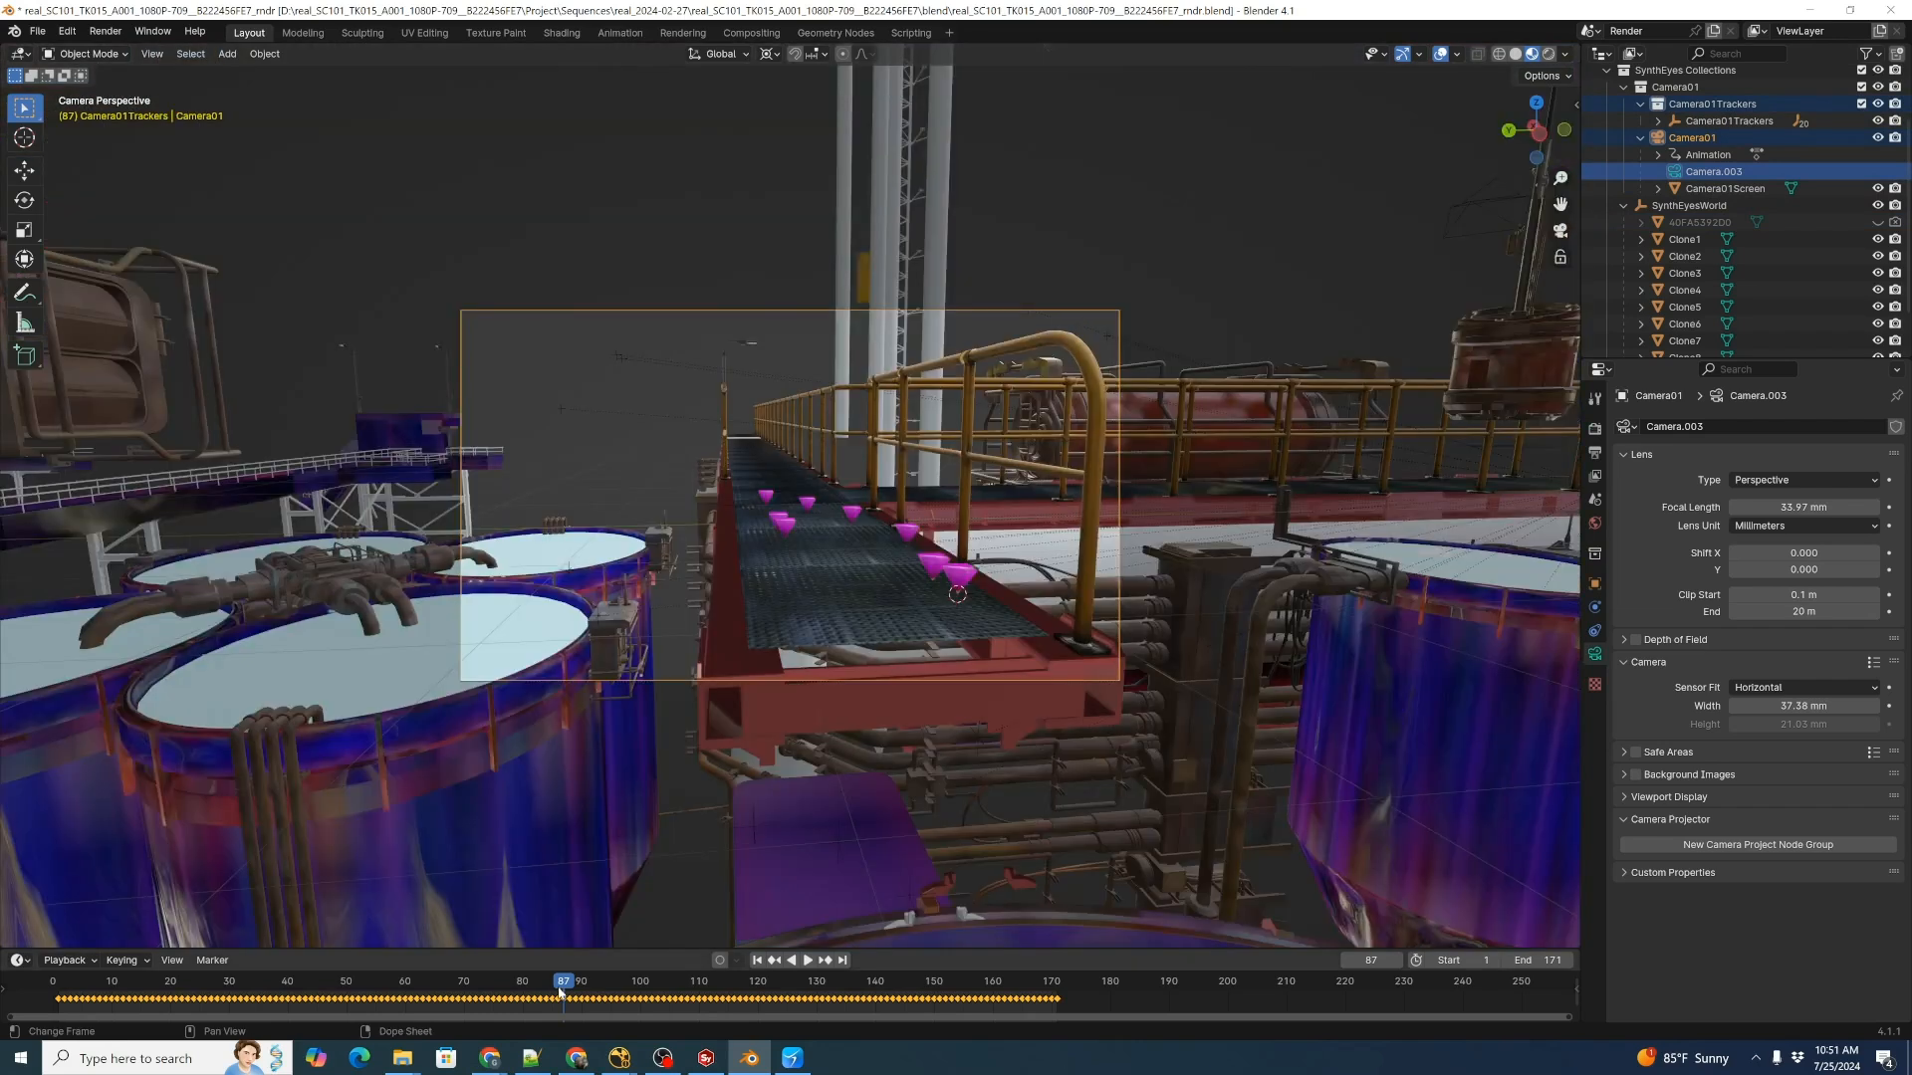
{"action": "mouse_move", "coordinate": [560, 986]}
{"action": "left_mouse_down"}
{"action": "mouse_move", "coordinate": [512, 986]}
{"action": "mouse_move", "coordinate": [574, 987]}
{"action": "left_mouse_up"}
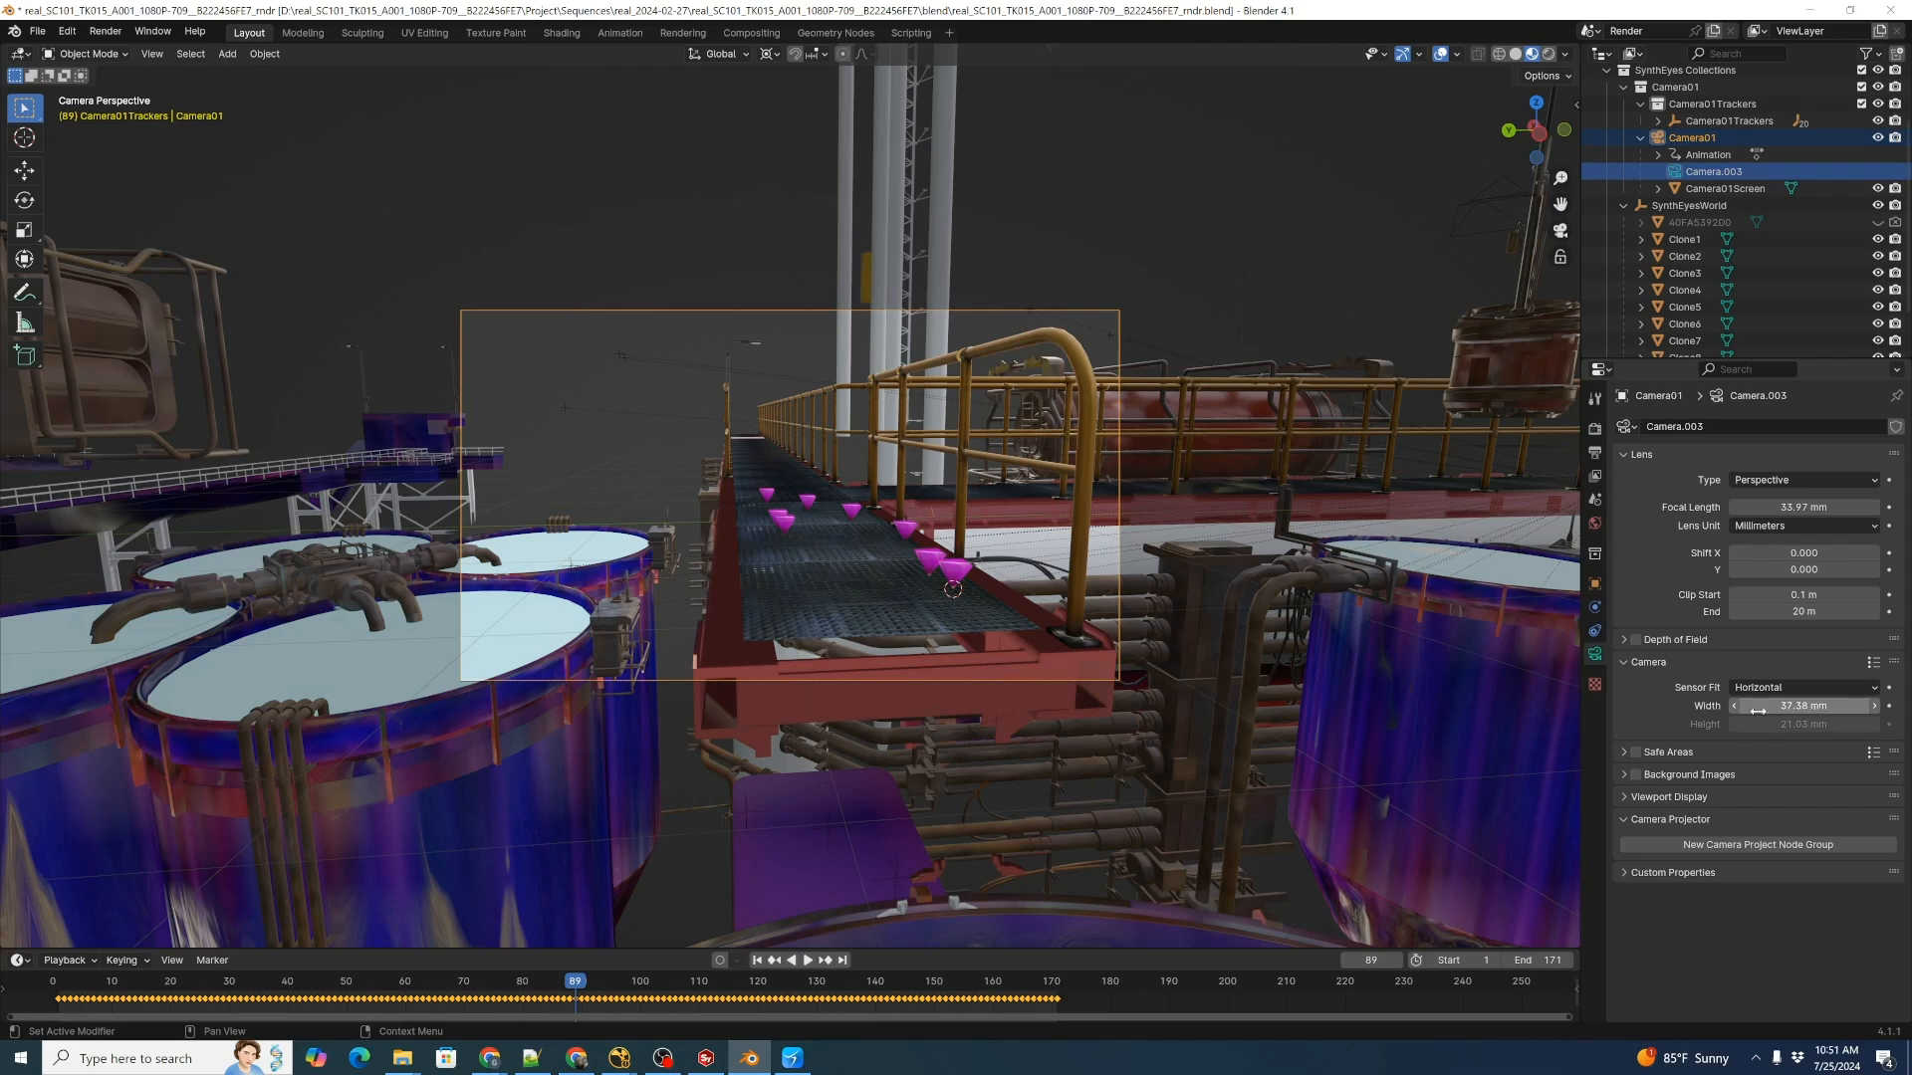
Switch to SynthEyes to check the solved camera's sensor size, and return to Blender.
{"action": "left_click", "coordinate": [706, 1058]}
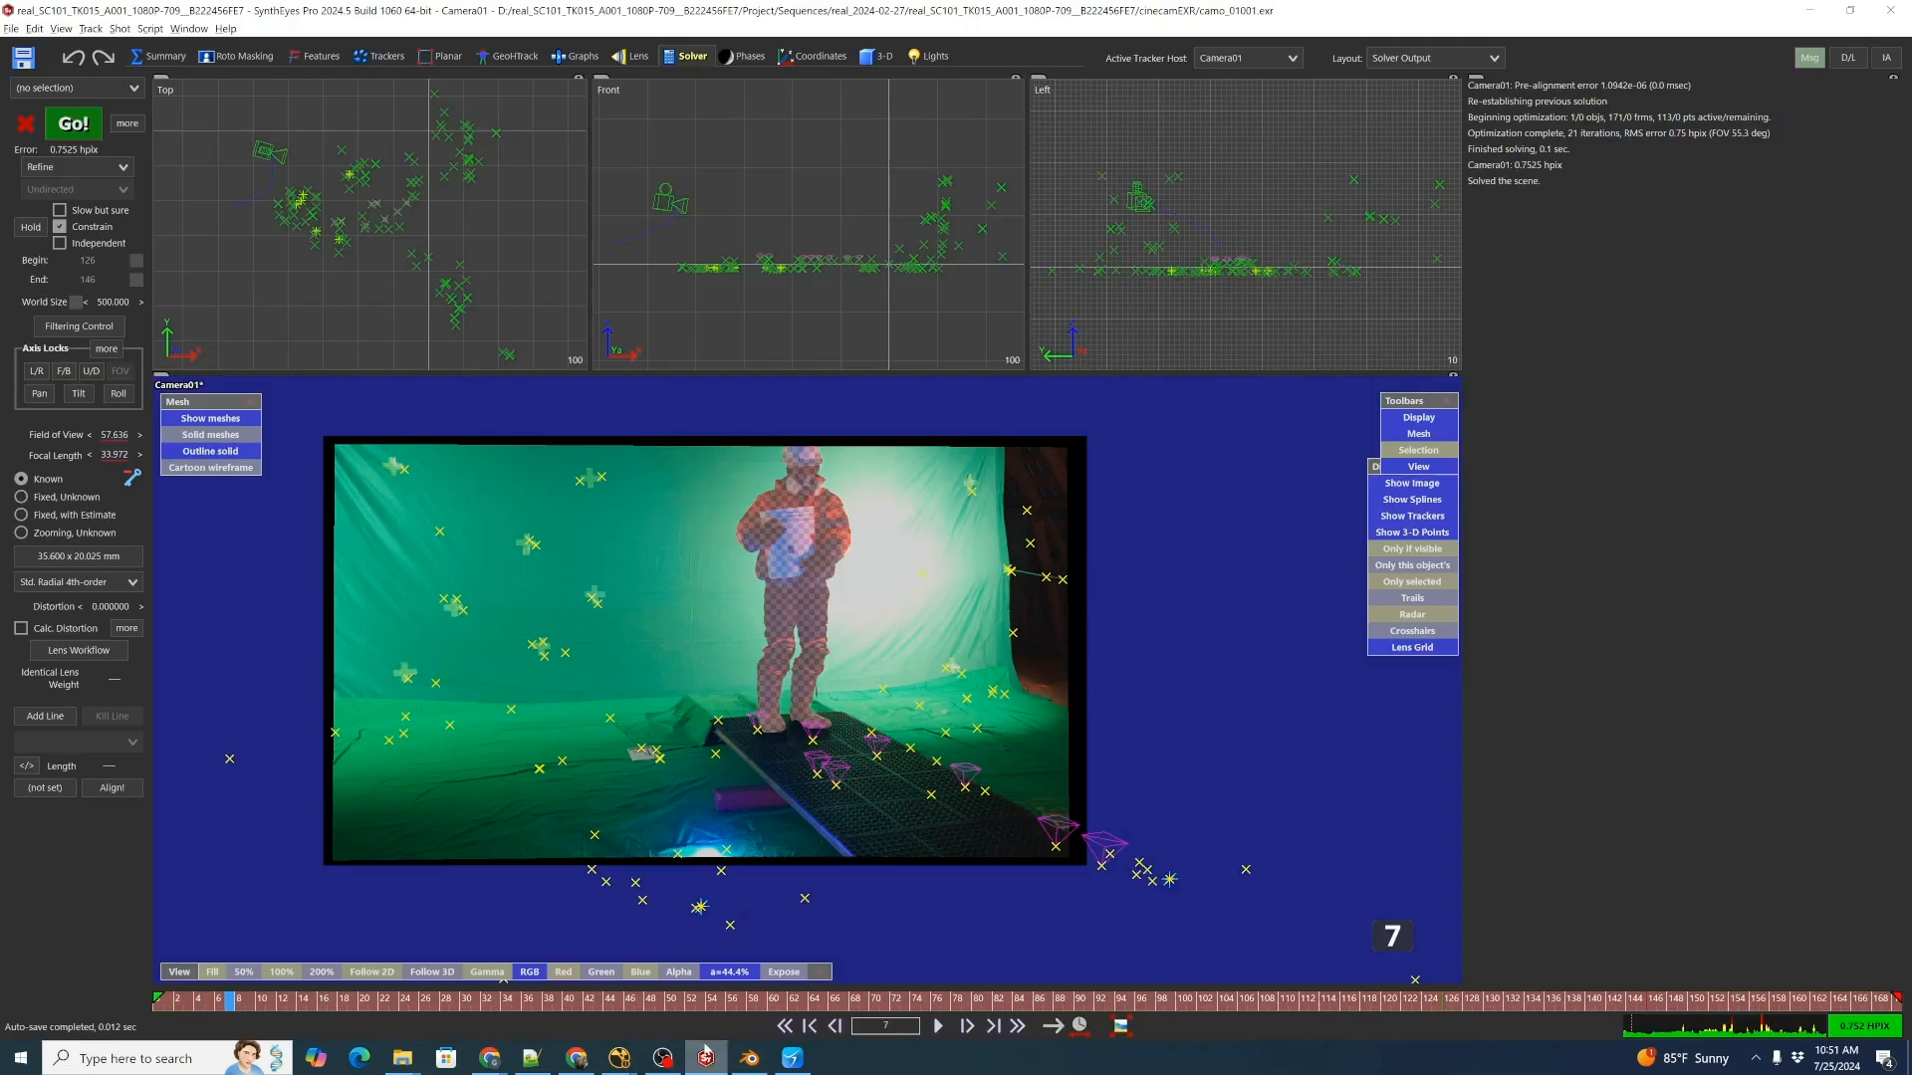
{"action": "mouse_move", "coordinate": [96, 560]}
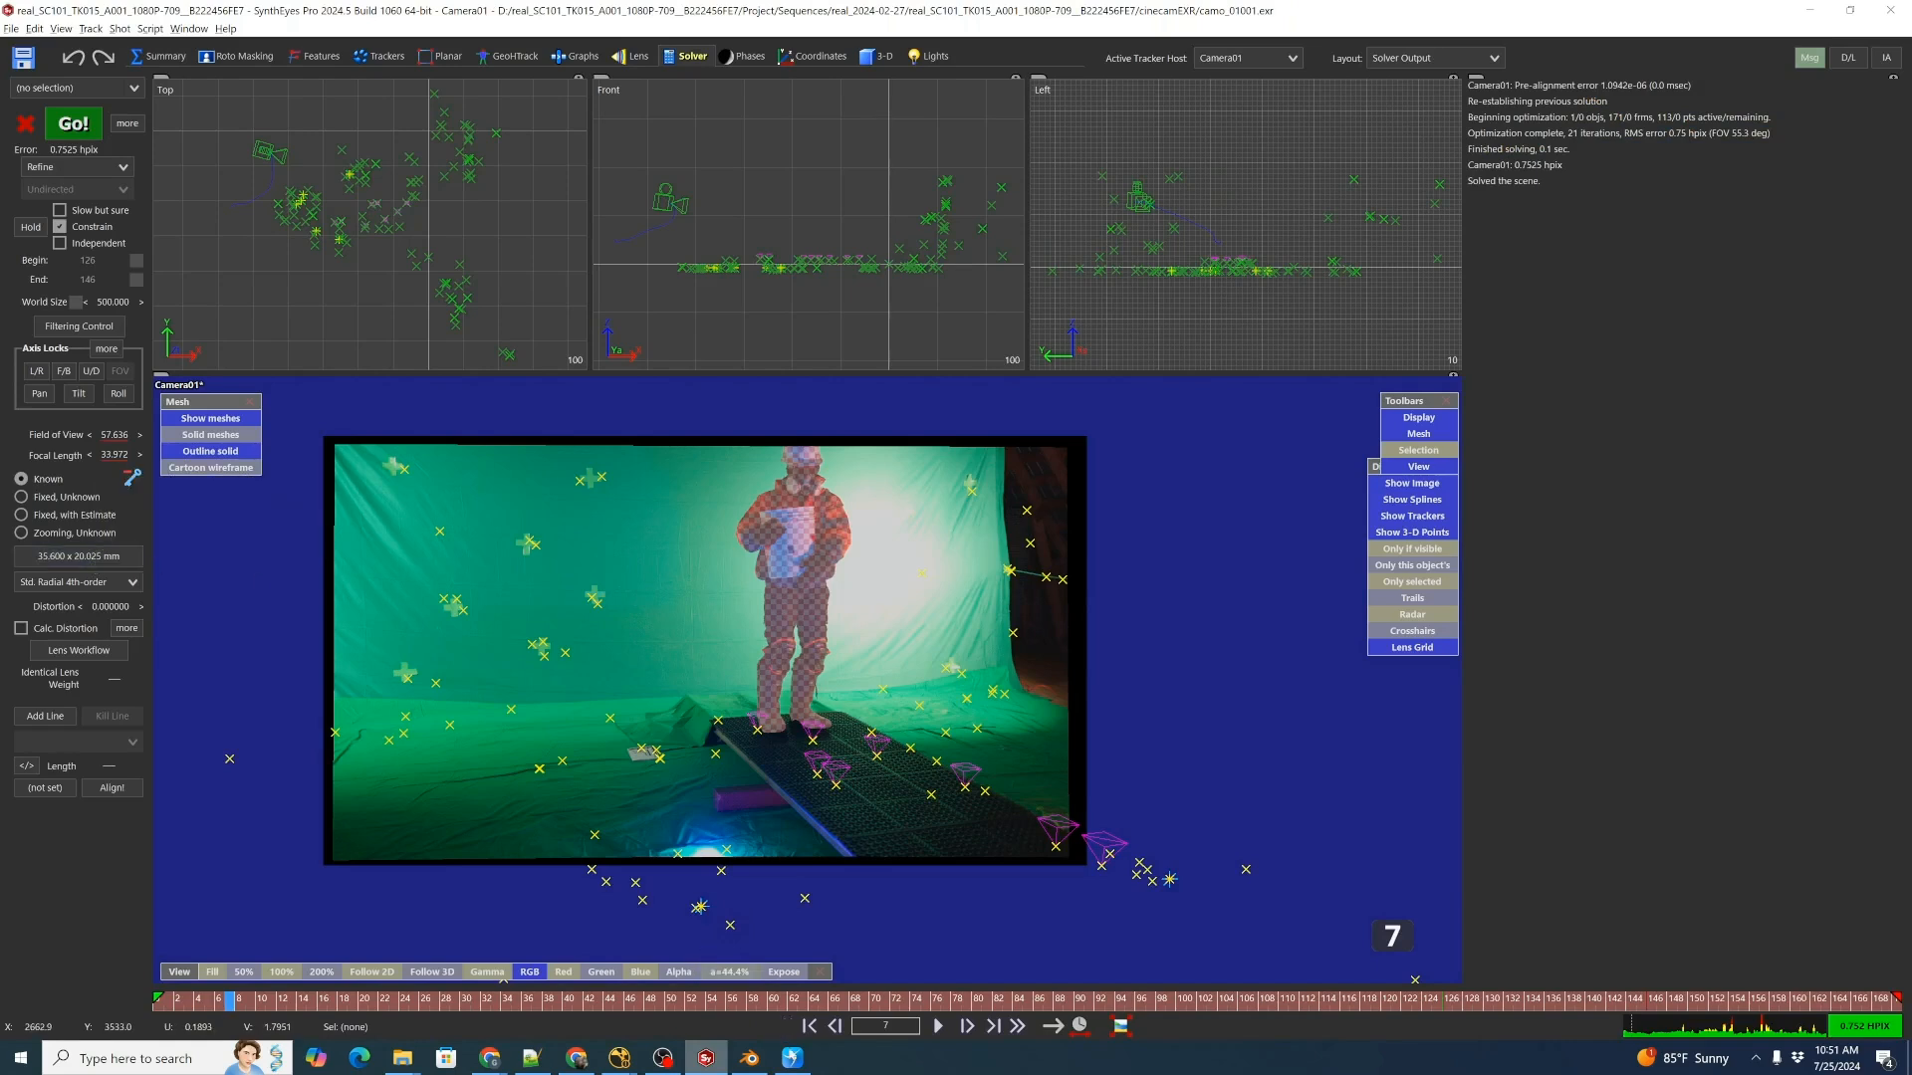
{"action": "left_click", "coordinate": [749, 1058]}
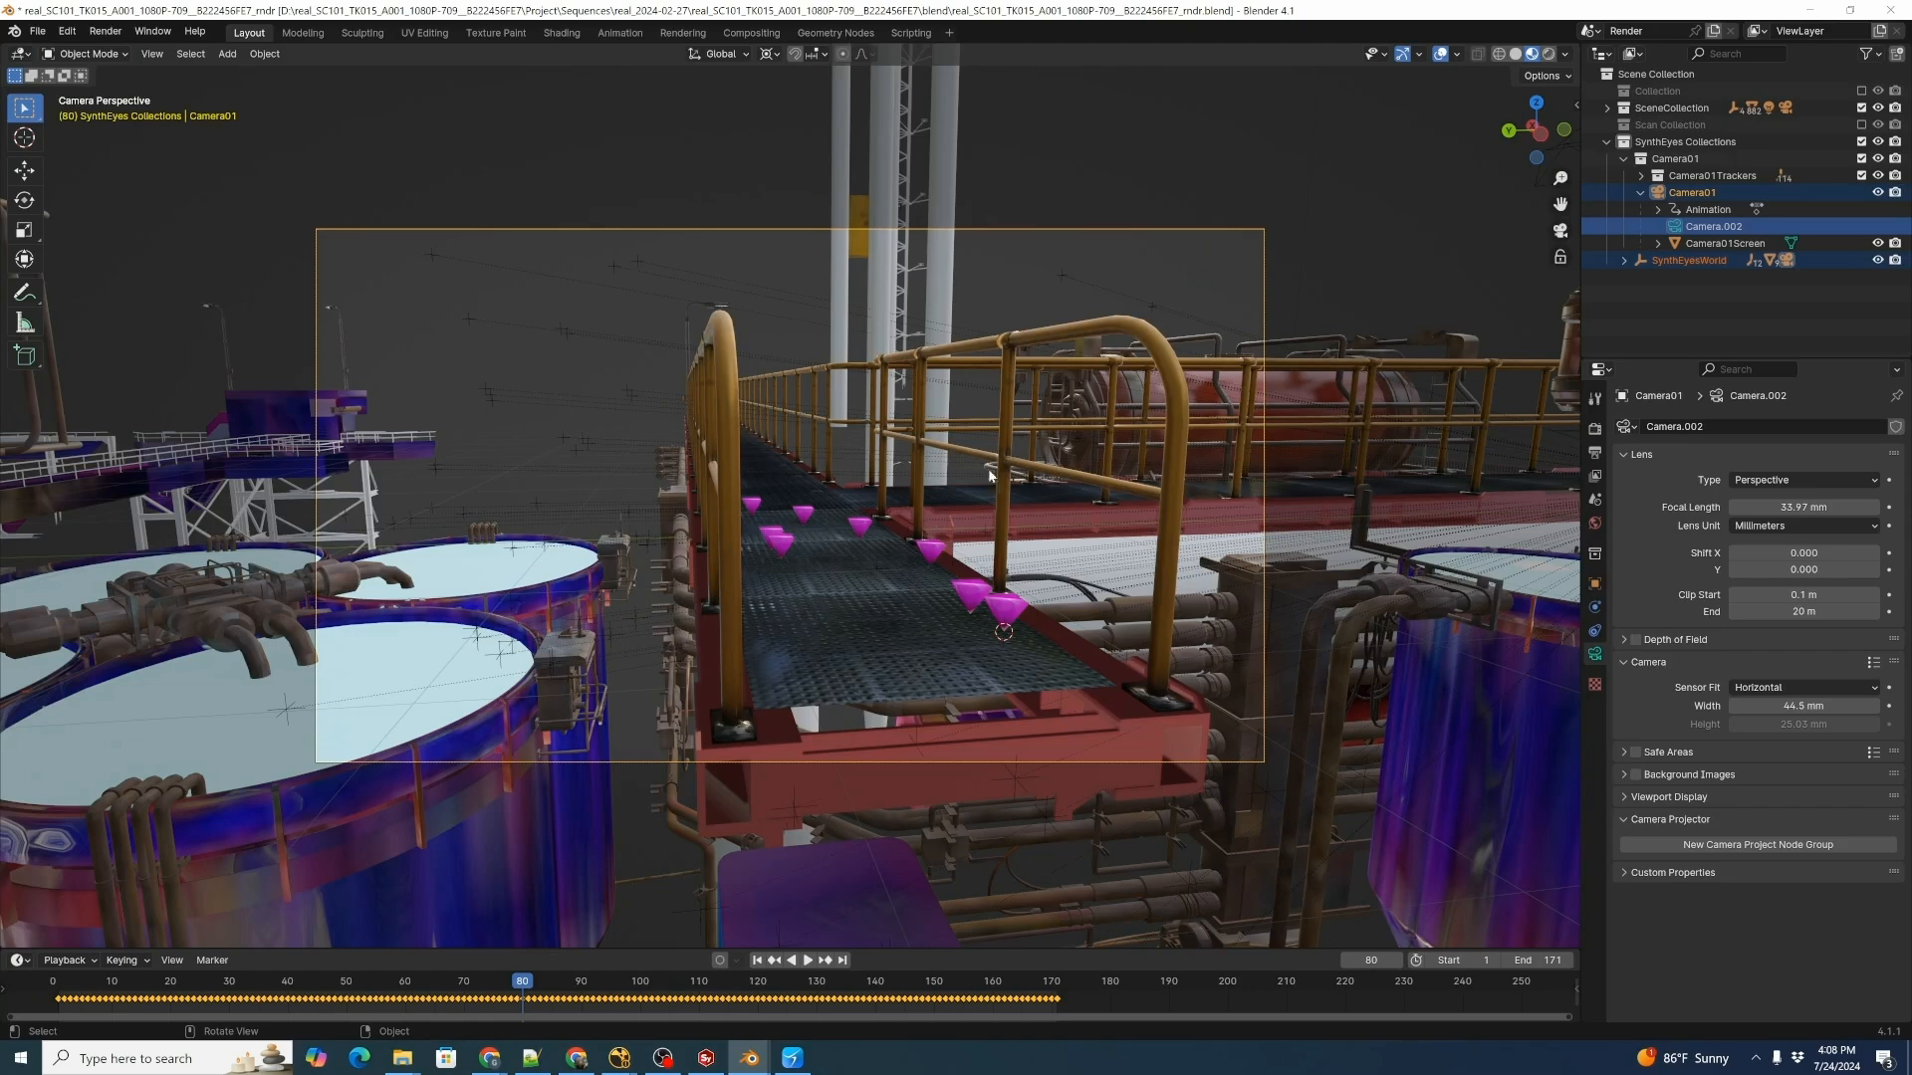
Set the render resolution percentage to 105% in the output format settings.
{"action": "left_click", "coordinate": [1594, 430]}
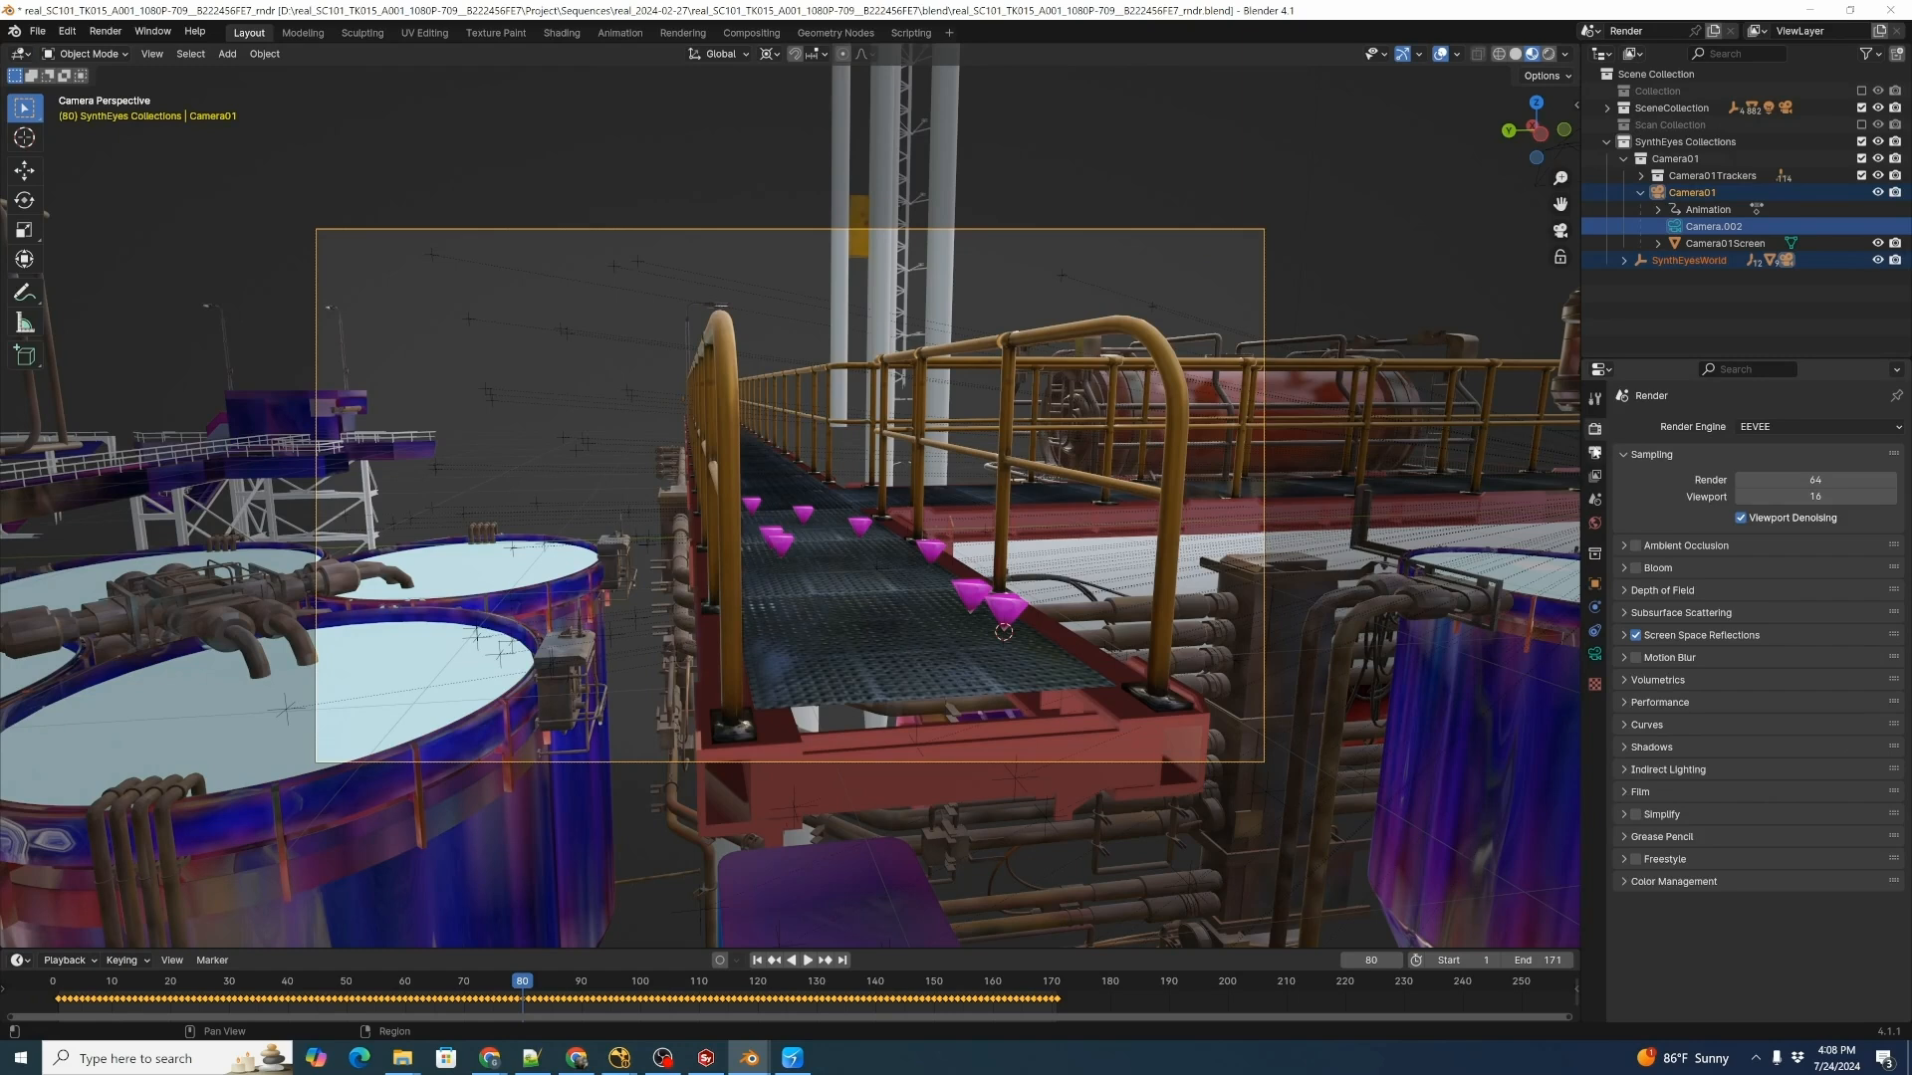
{"action": "left_click", "coordinate": [1596, 454]}
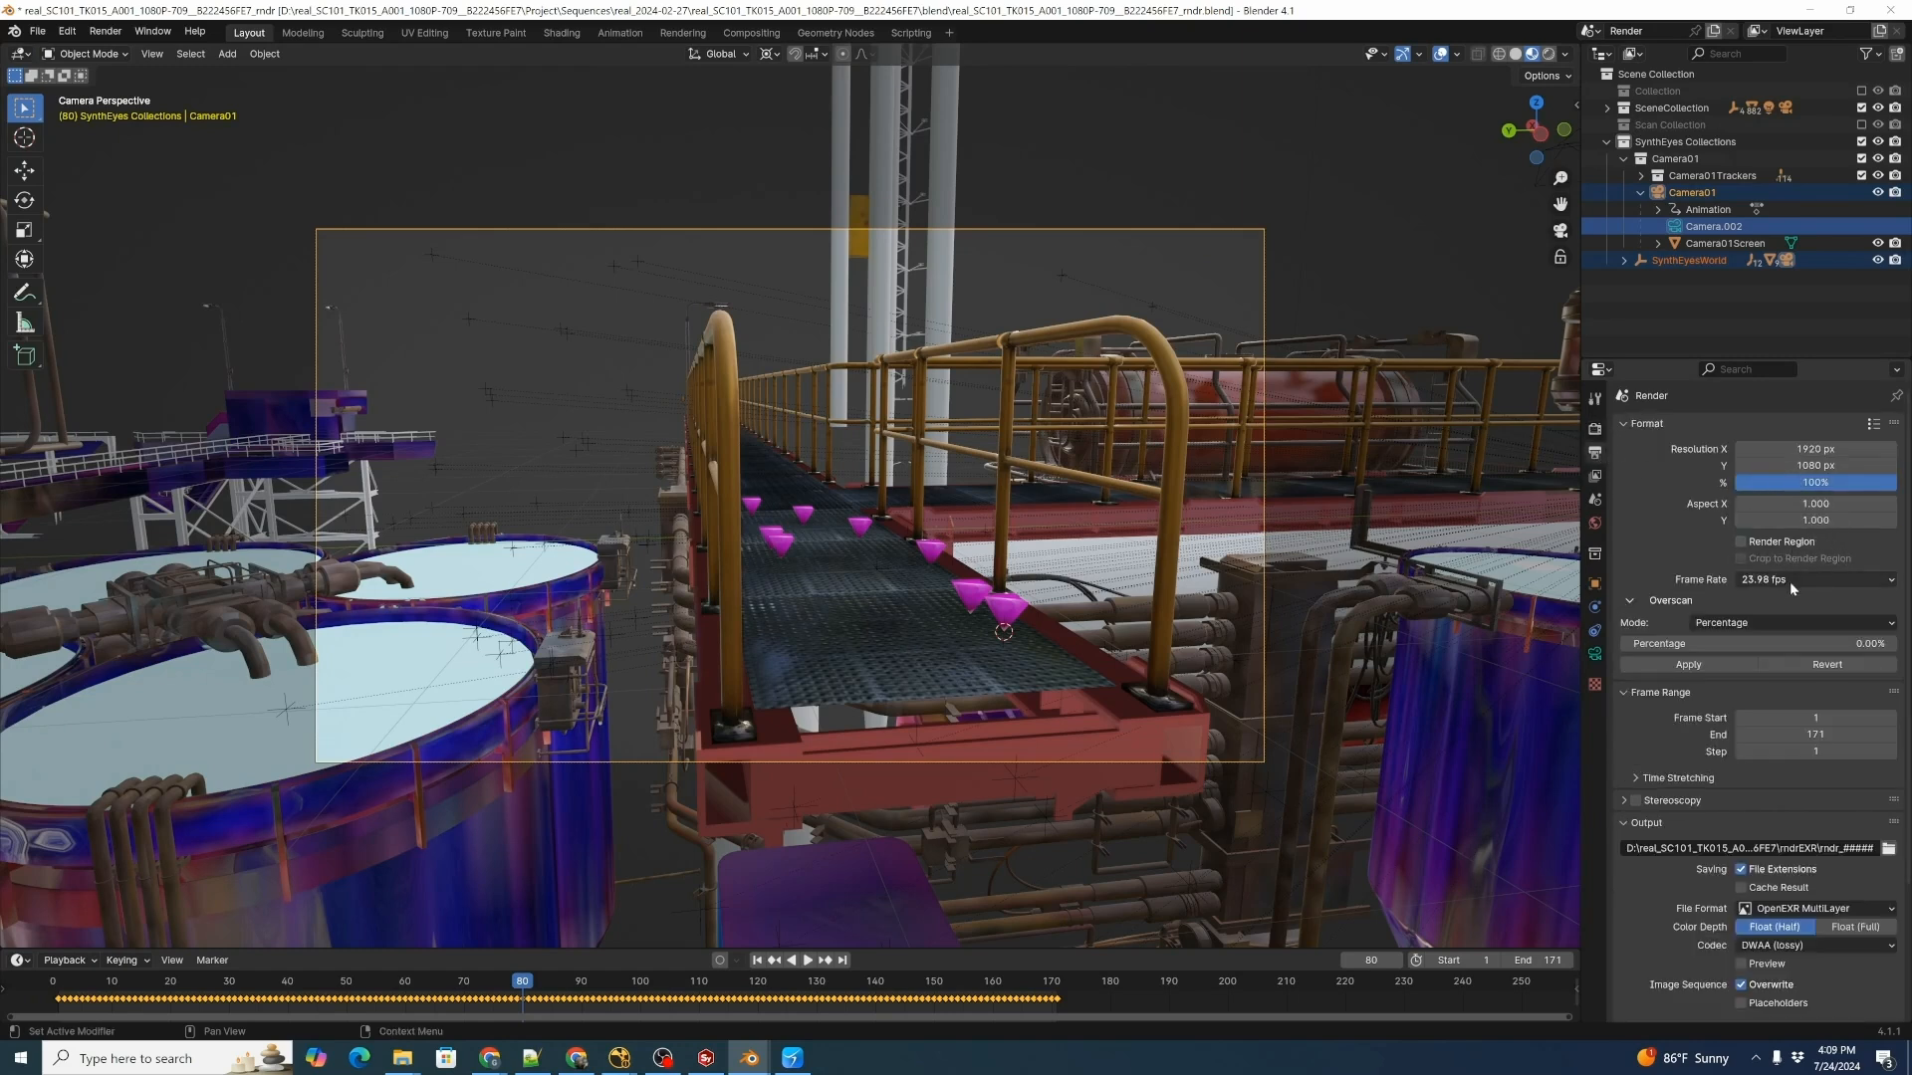
{"action": "left_click", "coordinate": [1792, 482]}
{"action": "type", "text": "105"}
{"action": "key", "text": "Return"}
Disable viewport visibility and rendering of the near-end handrail section Handrails_4_Cylinder_004 on the open side of the walkway.
{"action": "left_click", "coordinate": [741, 397]}
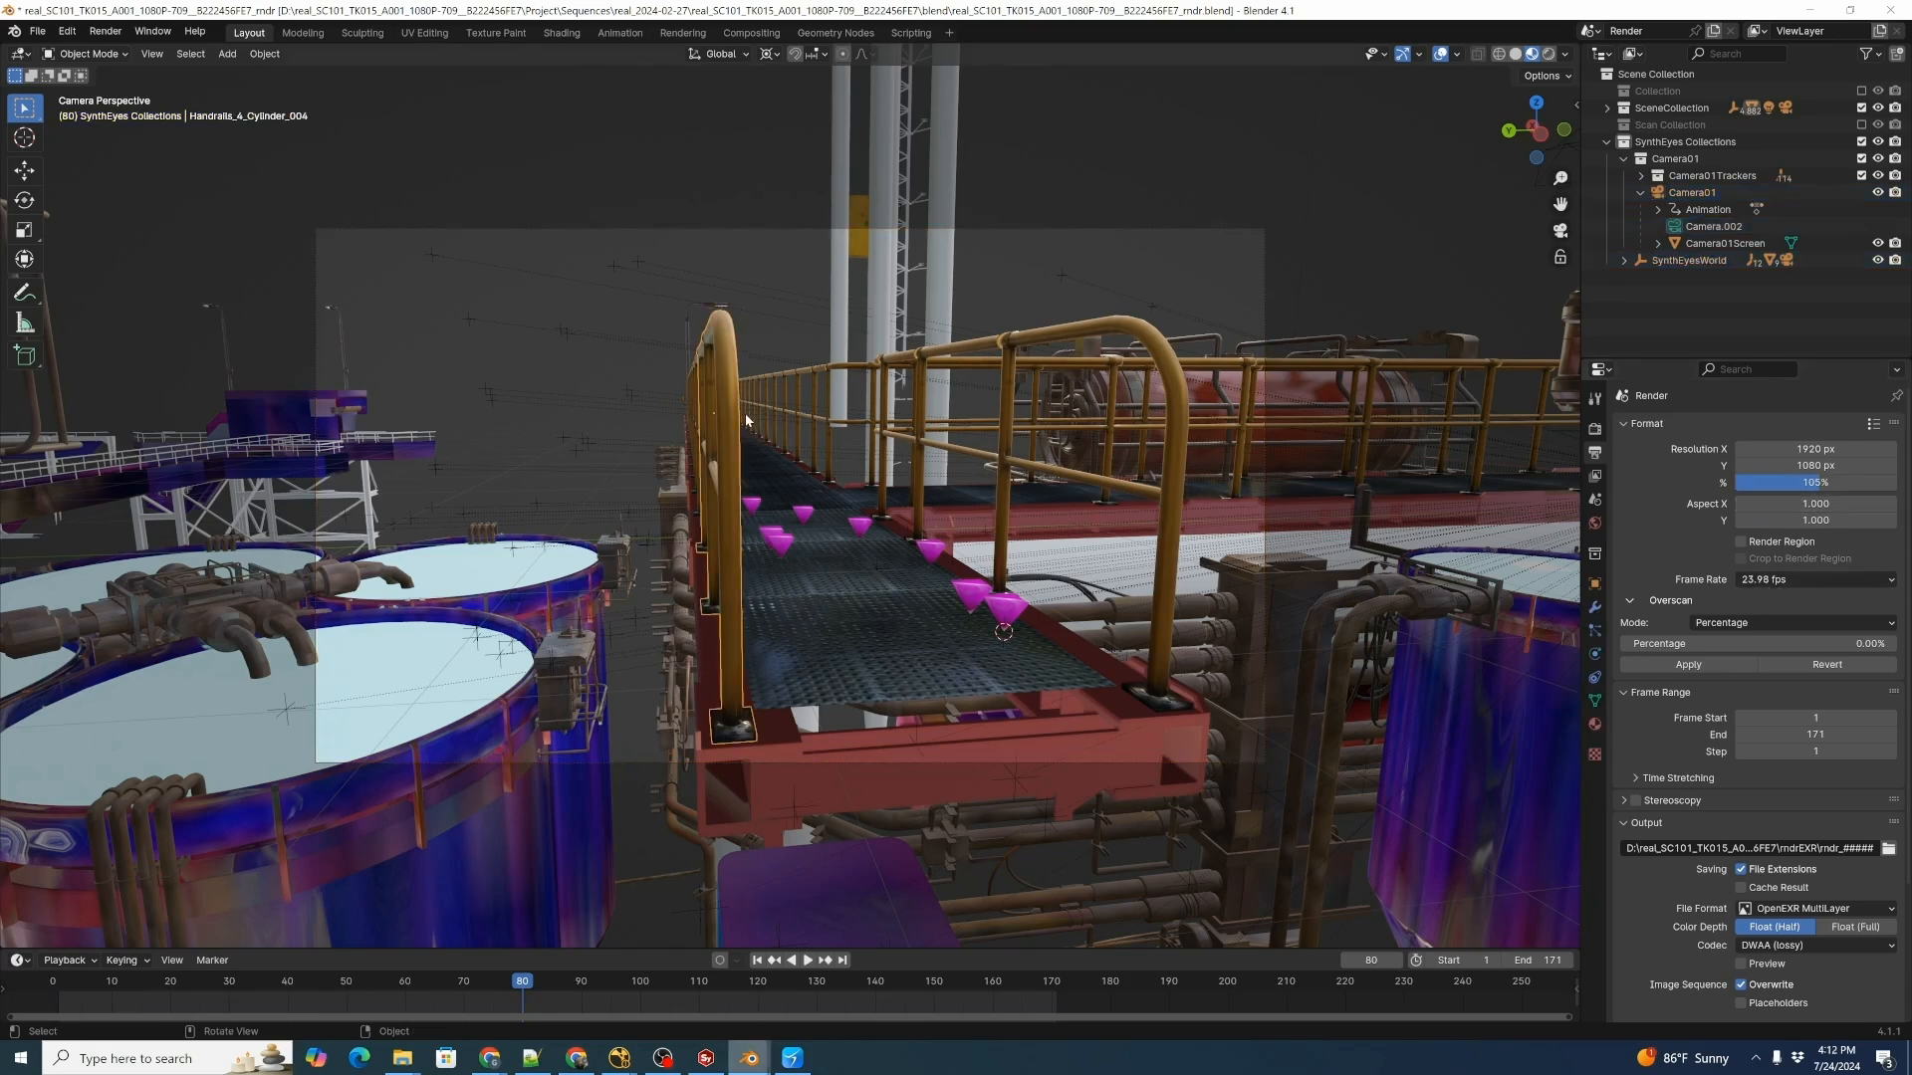
{"action": "middle_click_drag", "start_coordinate": [750, 446], "coordinate": [725, 408]}
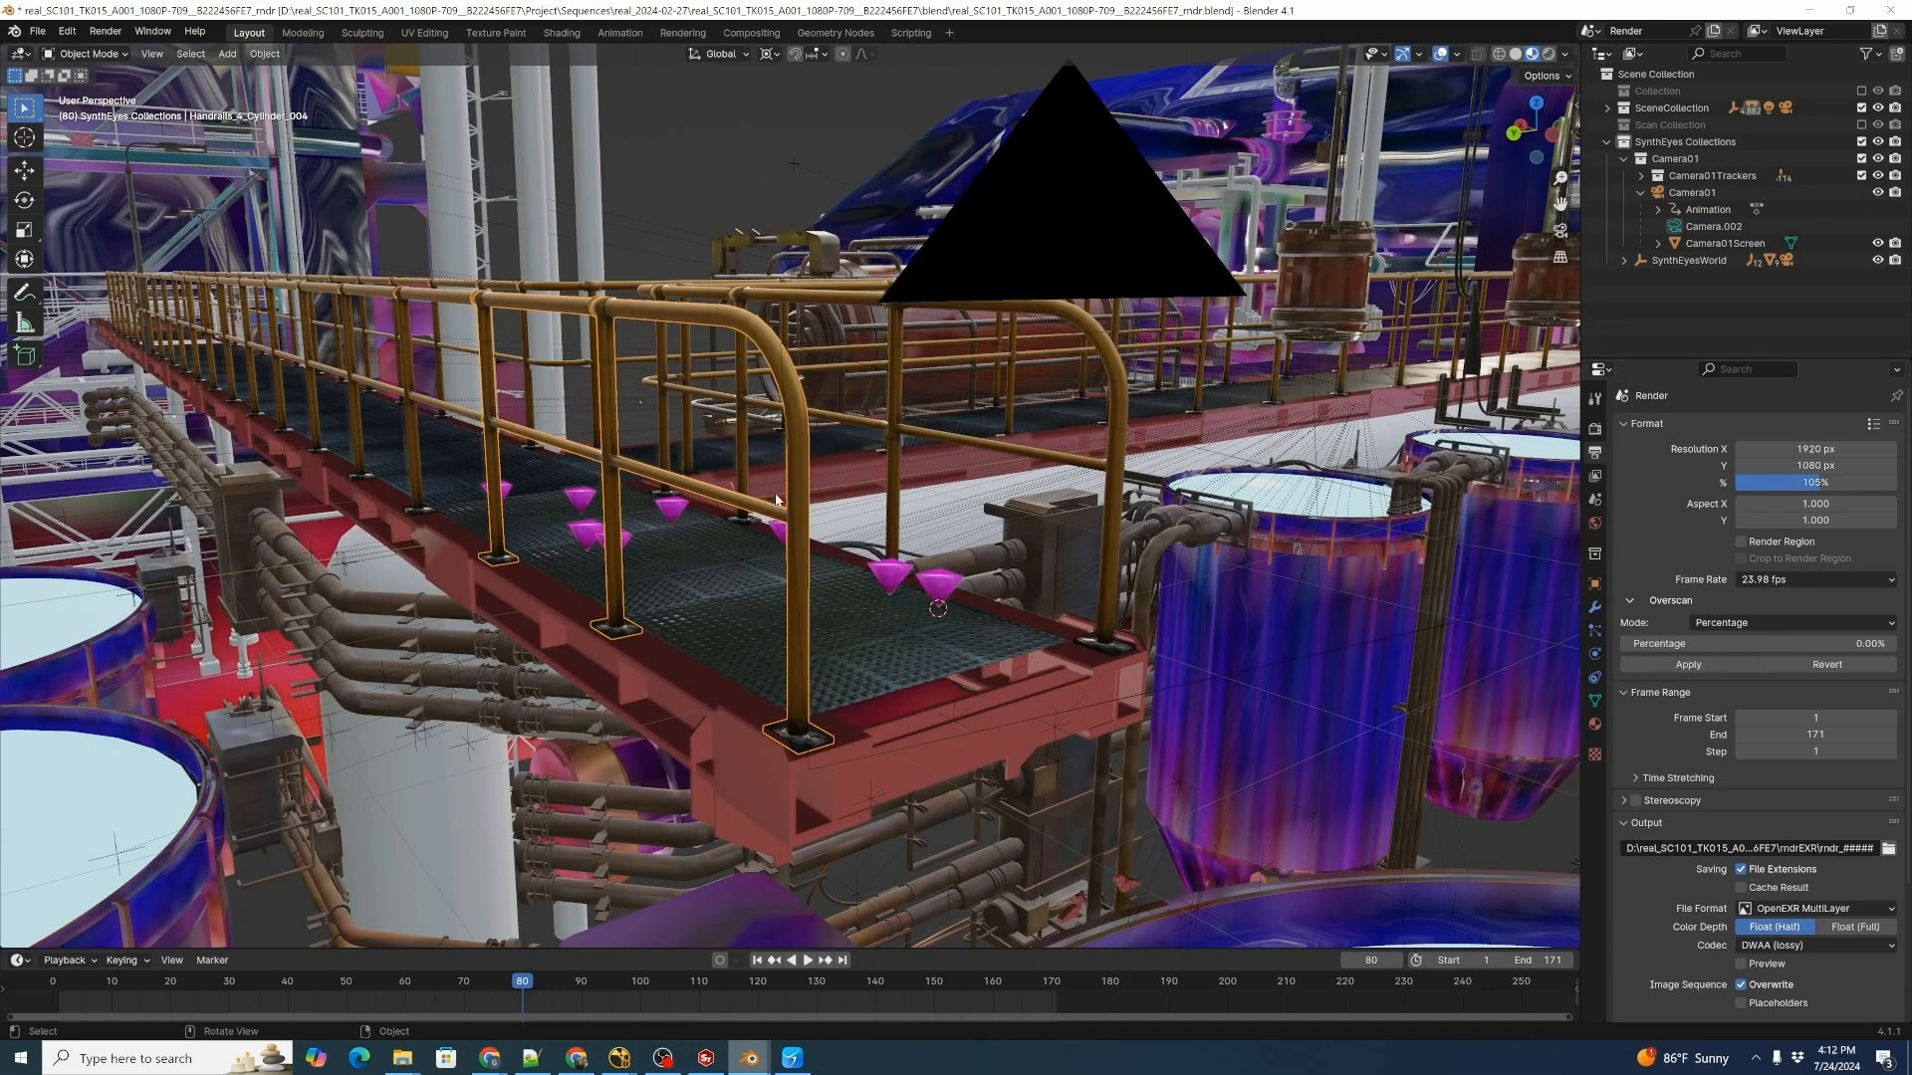
{"action": "middle_click_drag", "start_coordinate": [544, 447], "coordinate": [607, 482]}
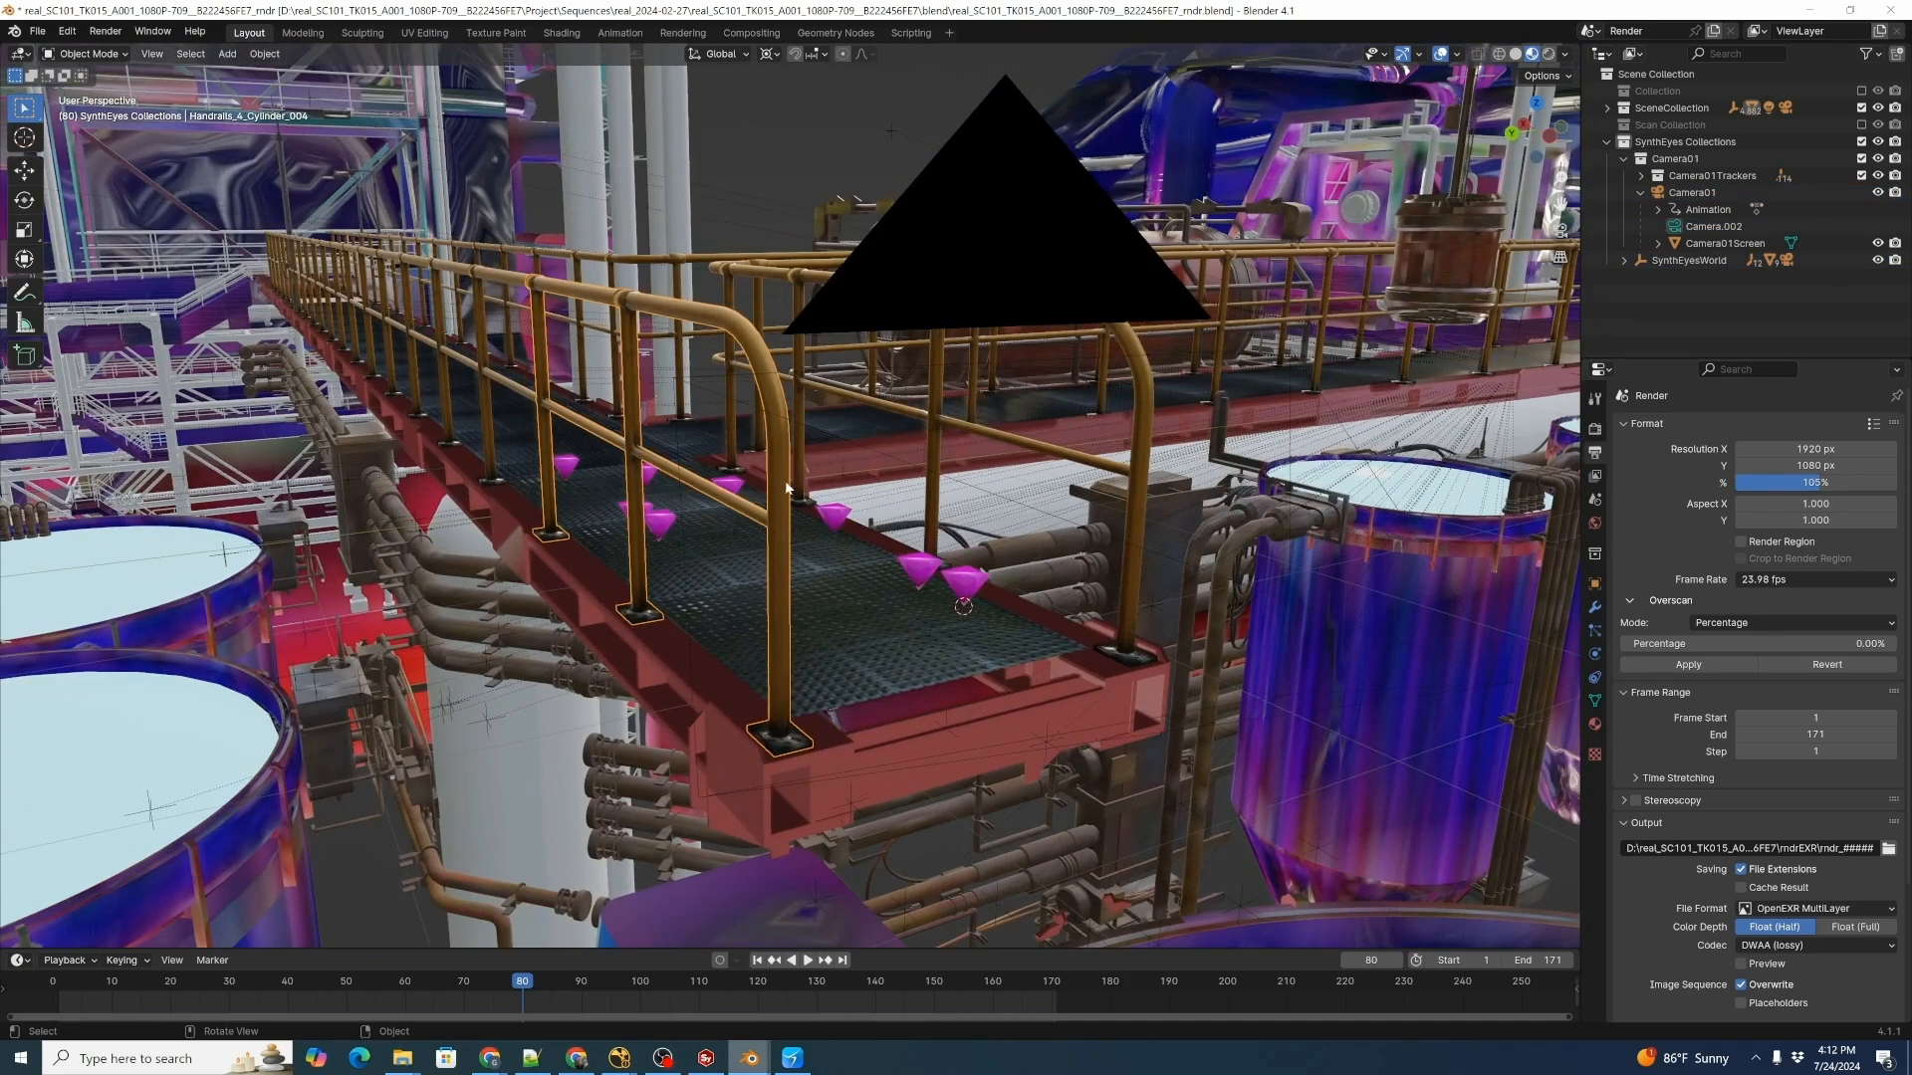
{"action": "middle_click_drag", "start_coordinate": [727, 507], "coordinate": [754, 501]}
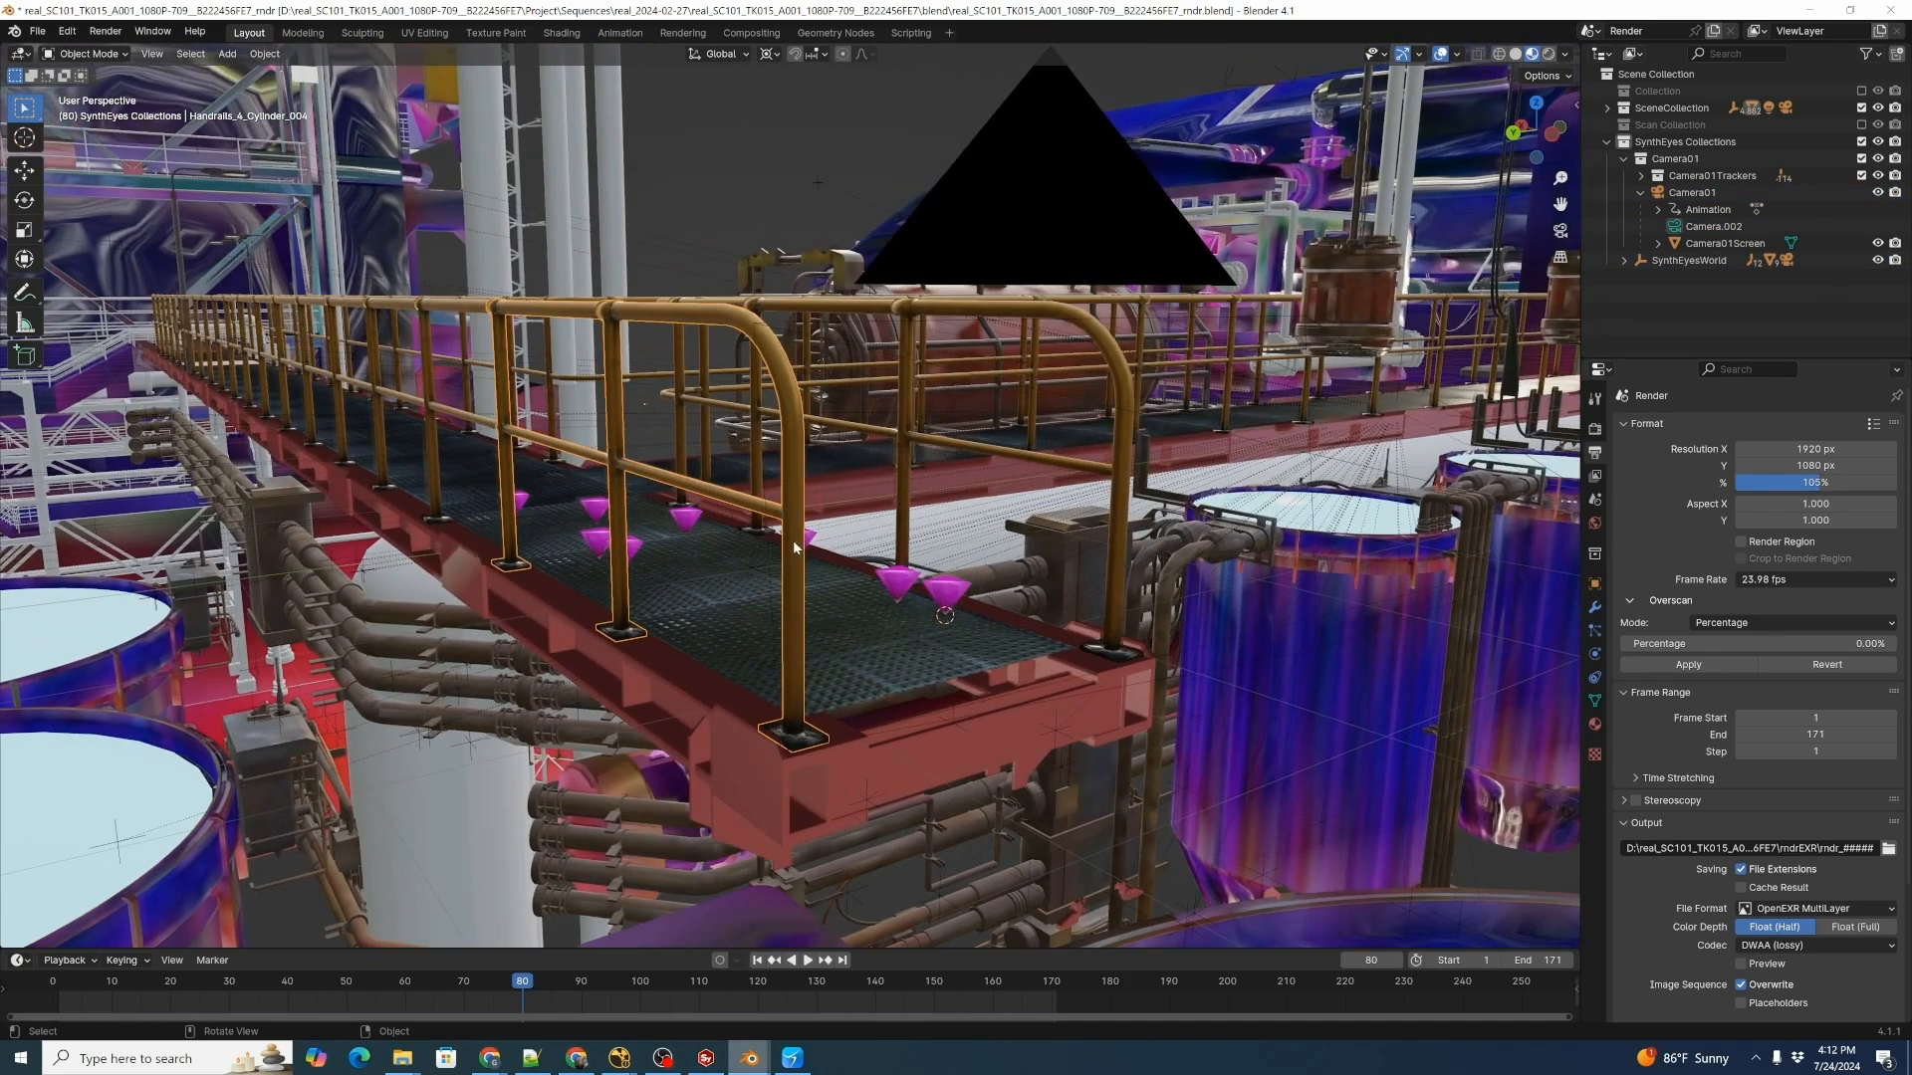
{"action": "middle_click_drag", "start_coordinate": [347, 248], "coordinate": [804, 548]}
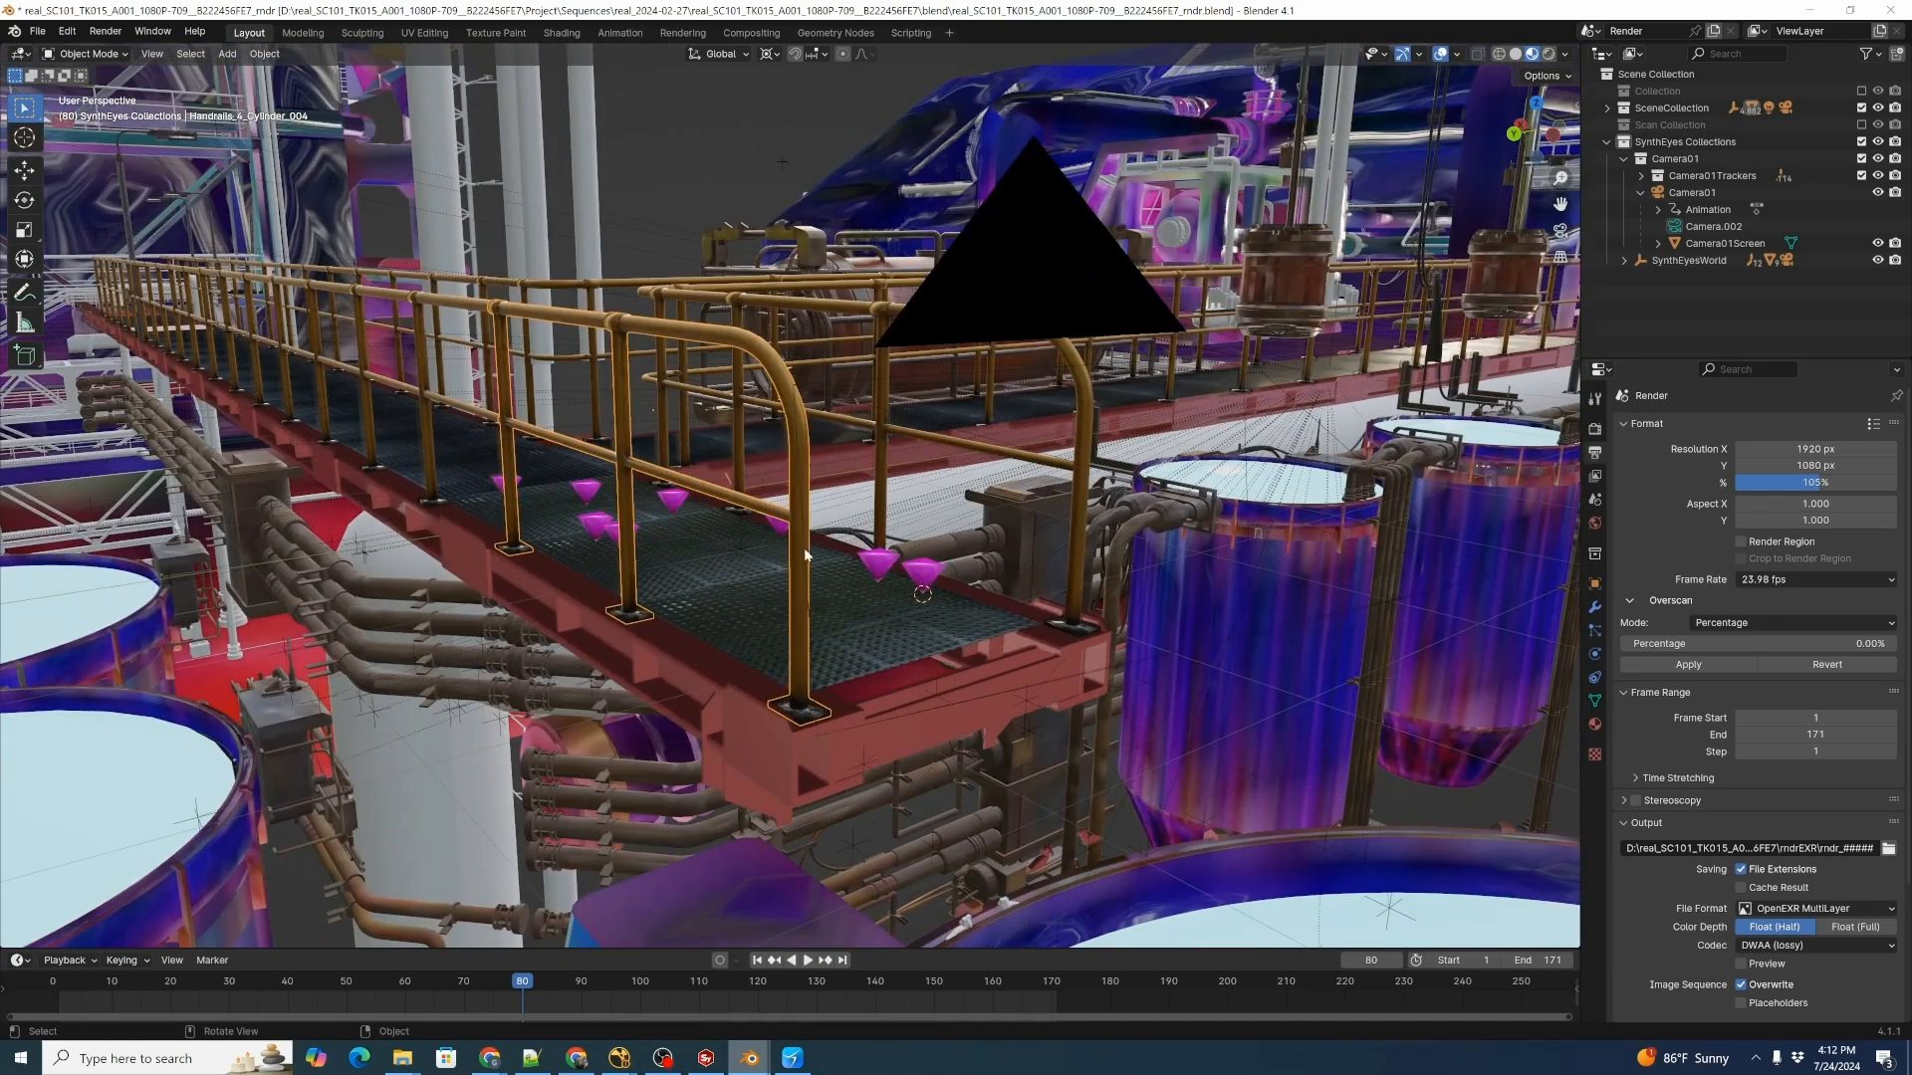
{"action": "left_click", "coordinate": [803, 548]}
{"action": "left_click", "coordinate": [777, 373]}
{"action": "key", "text": "KP_Decimal"}
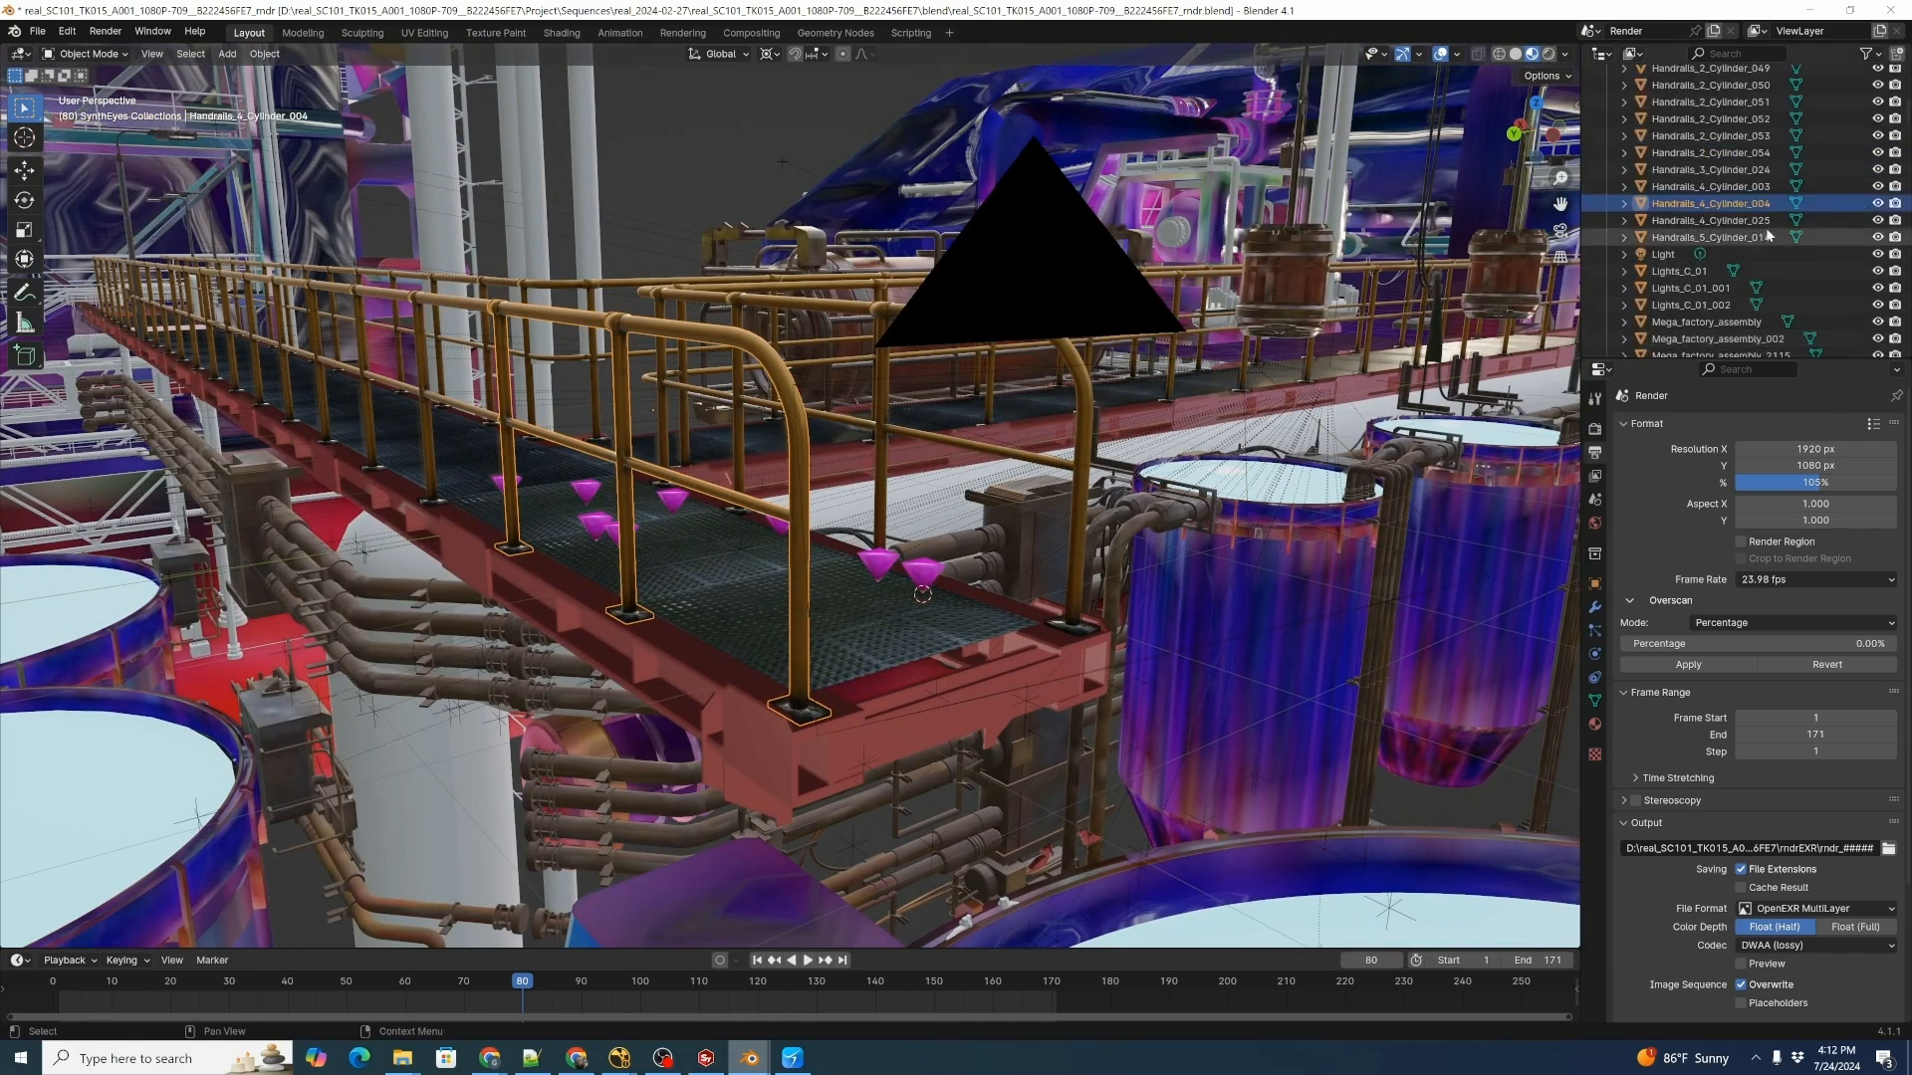
{"action": "left_click", "coordinate": [1878, 203]}
{"action": "left_click", "coordinate": [1894, 204]}
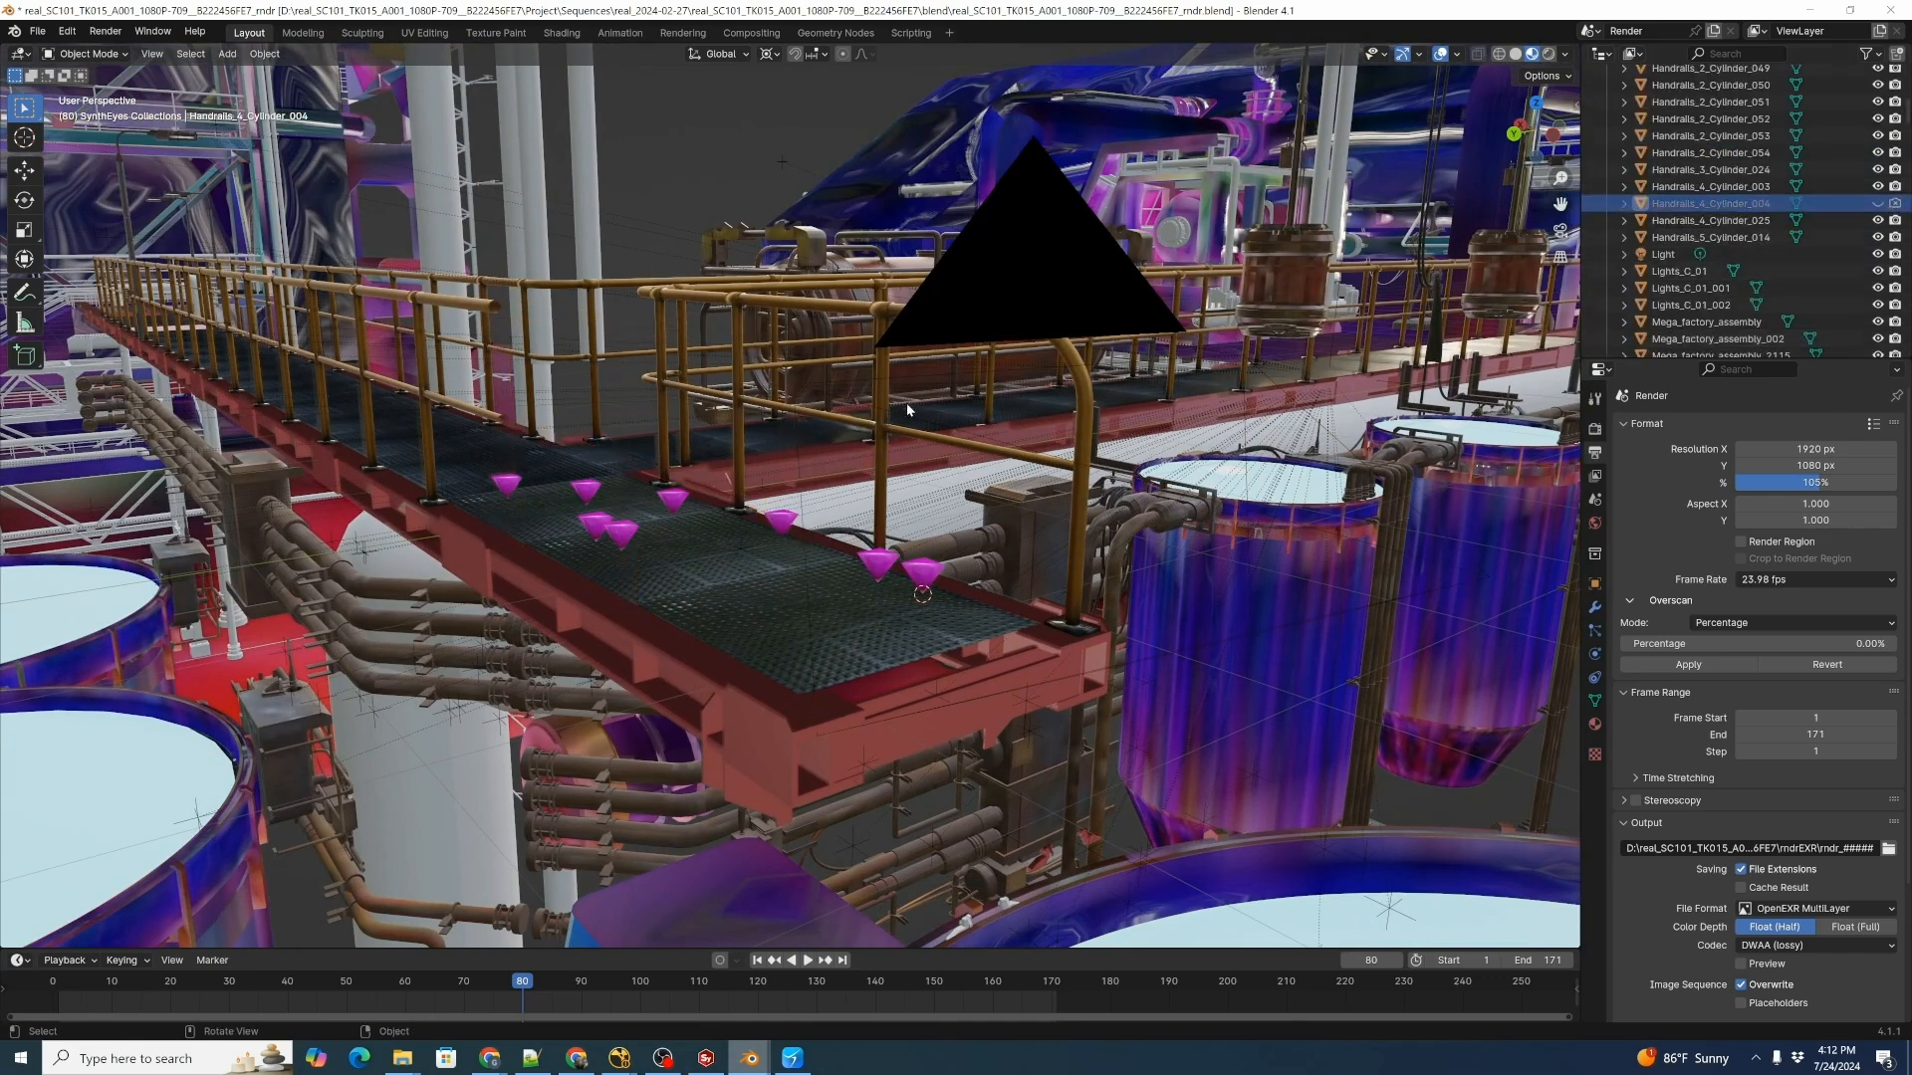
Hide the adjoining handrail section Handrails_2_Cylinder_011 in the viewport and in renders, and save the Blender file.
{"action": "left_click", "coordinate": [426, 452]}
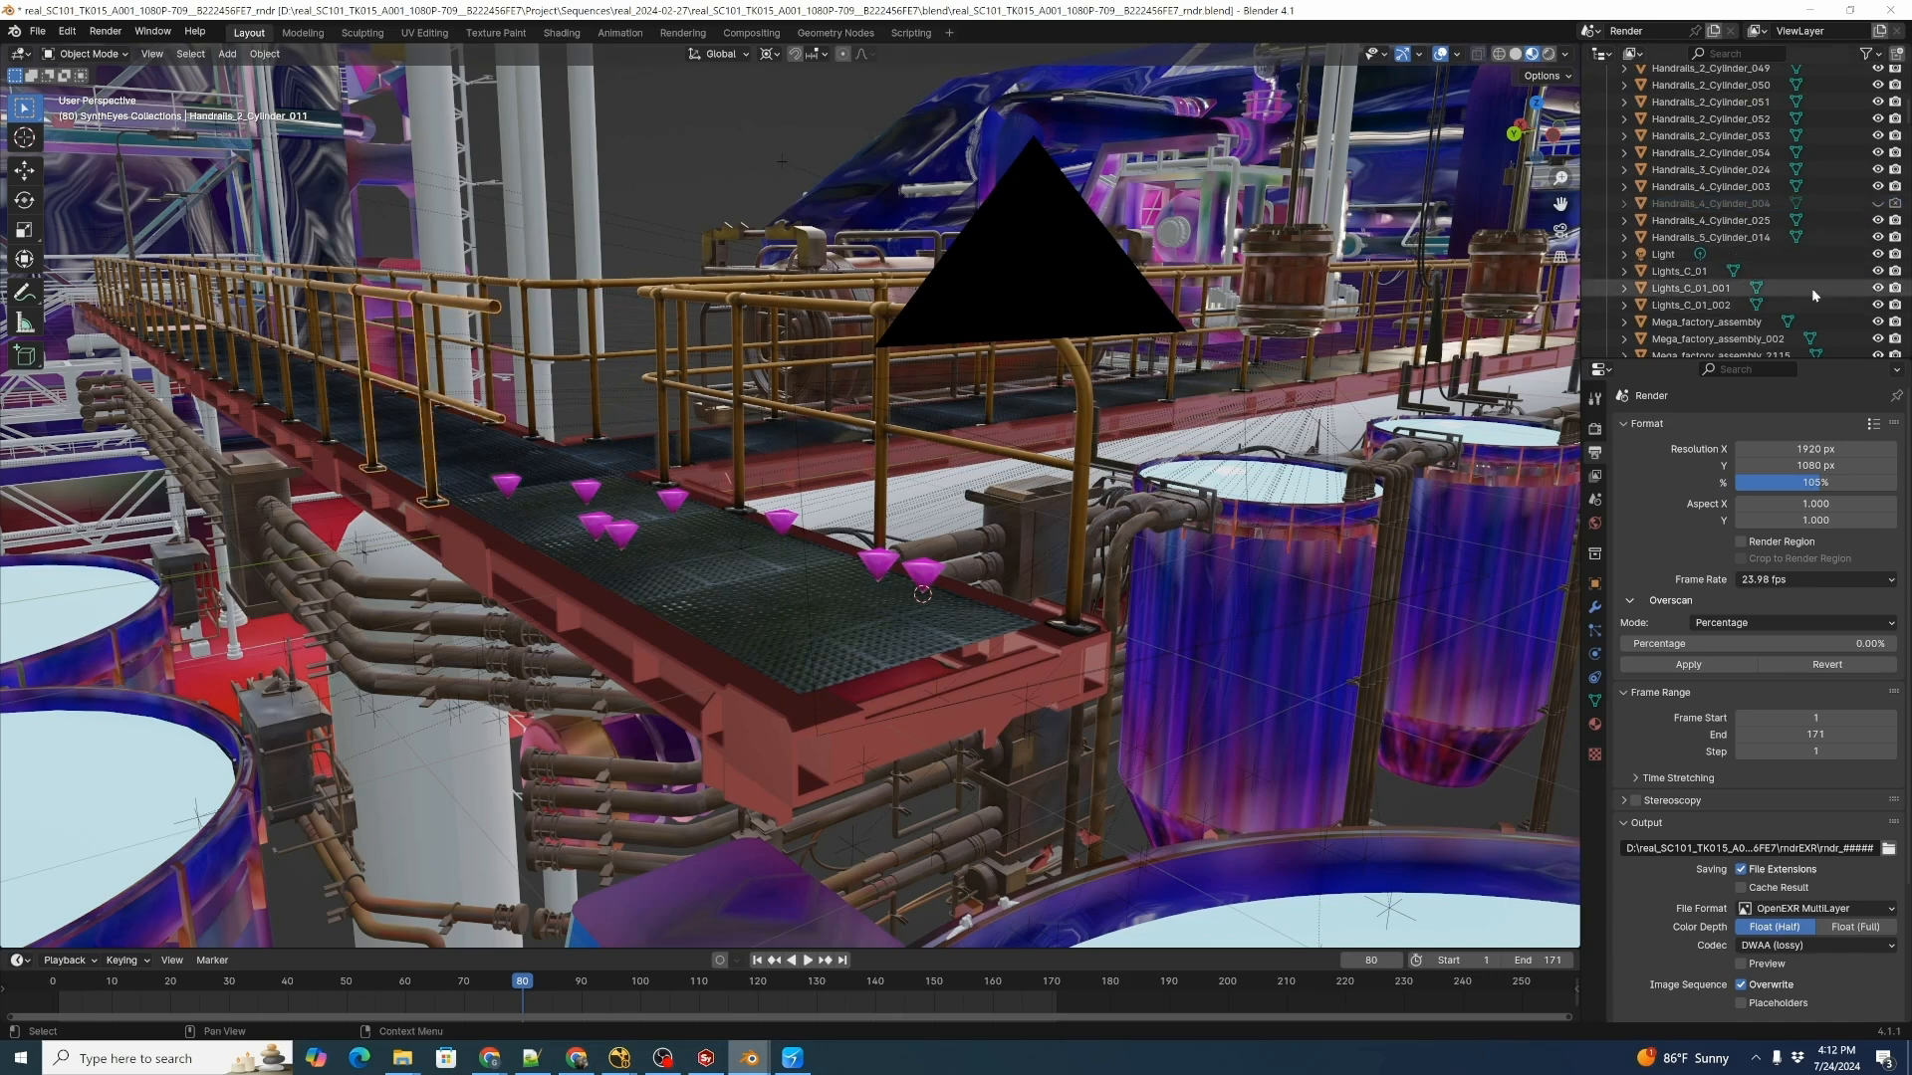
{"action": "key", "text": "KP_Decimal"}
{"action": "left_click", "coordinate": [1877, 202]}
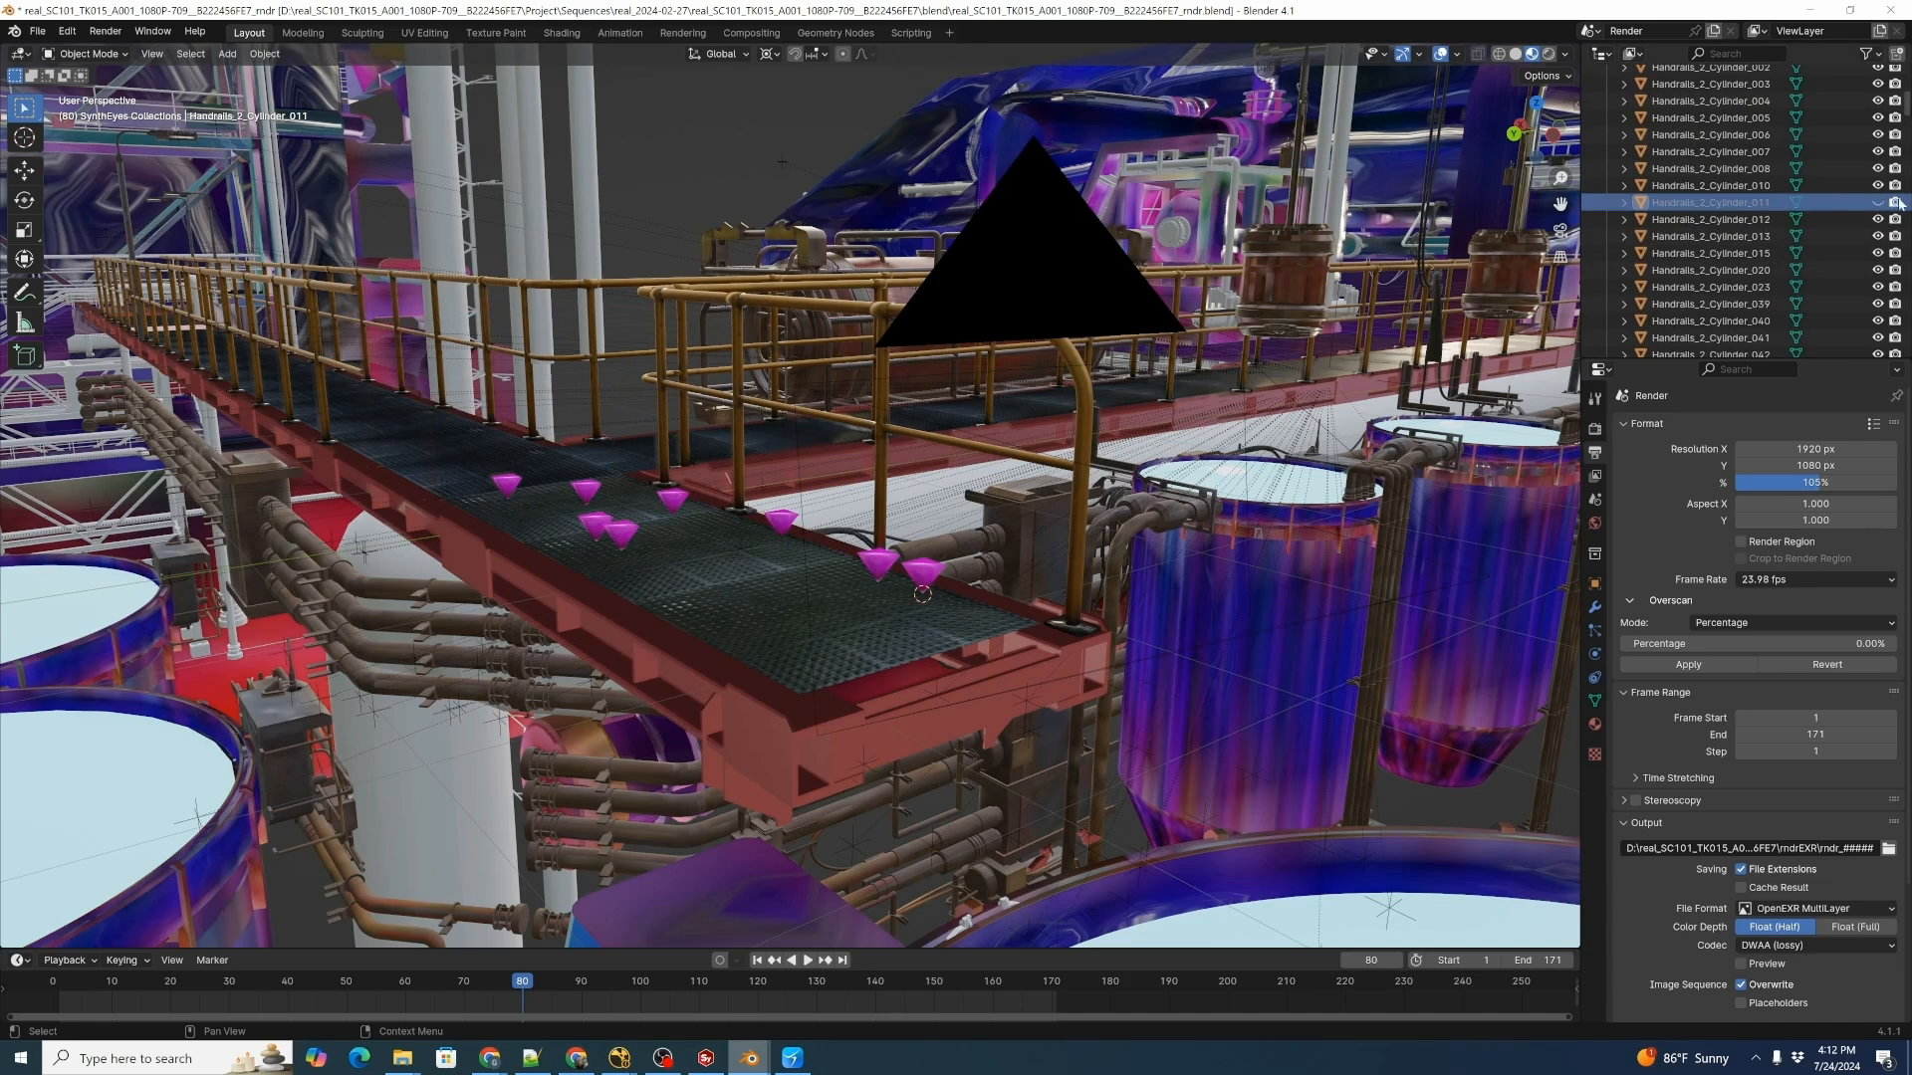
{"action": "key", "text": "ctrl+s"}
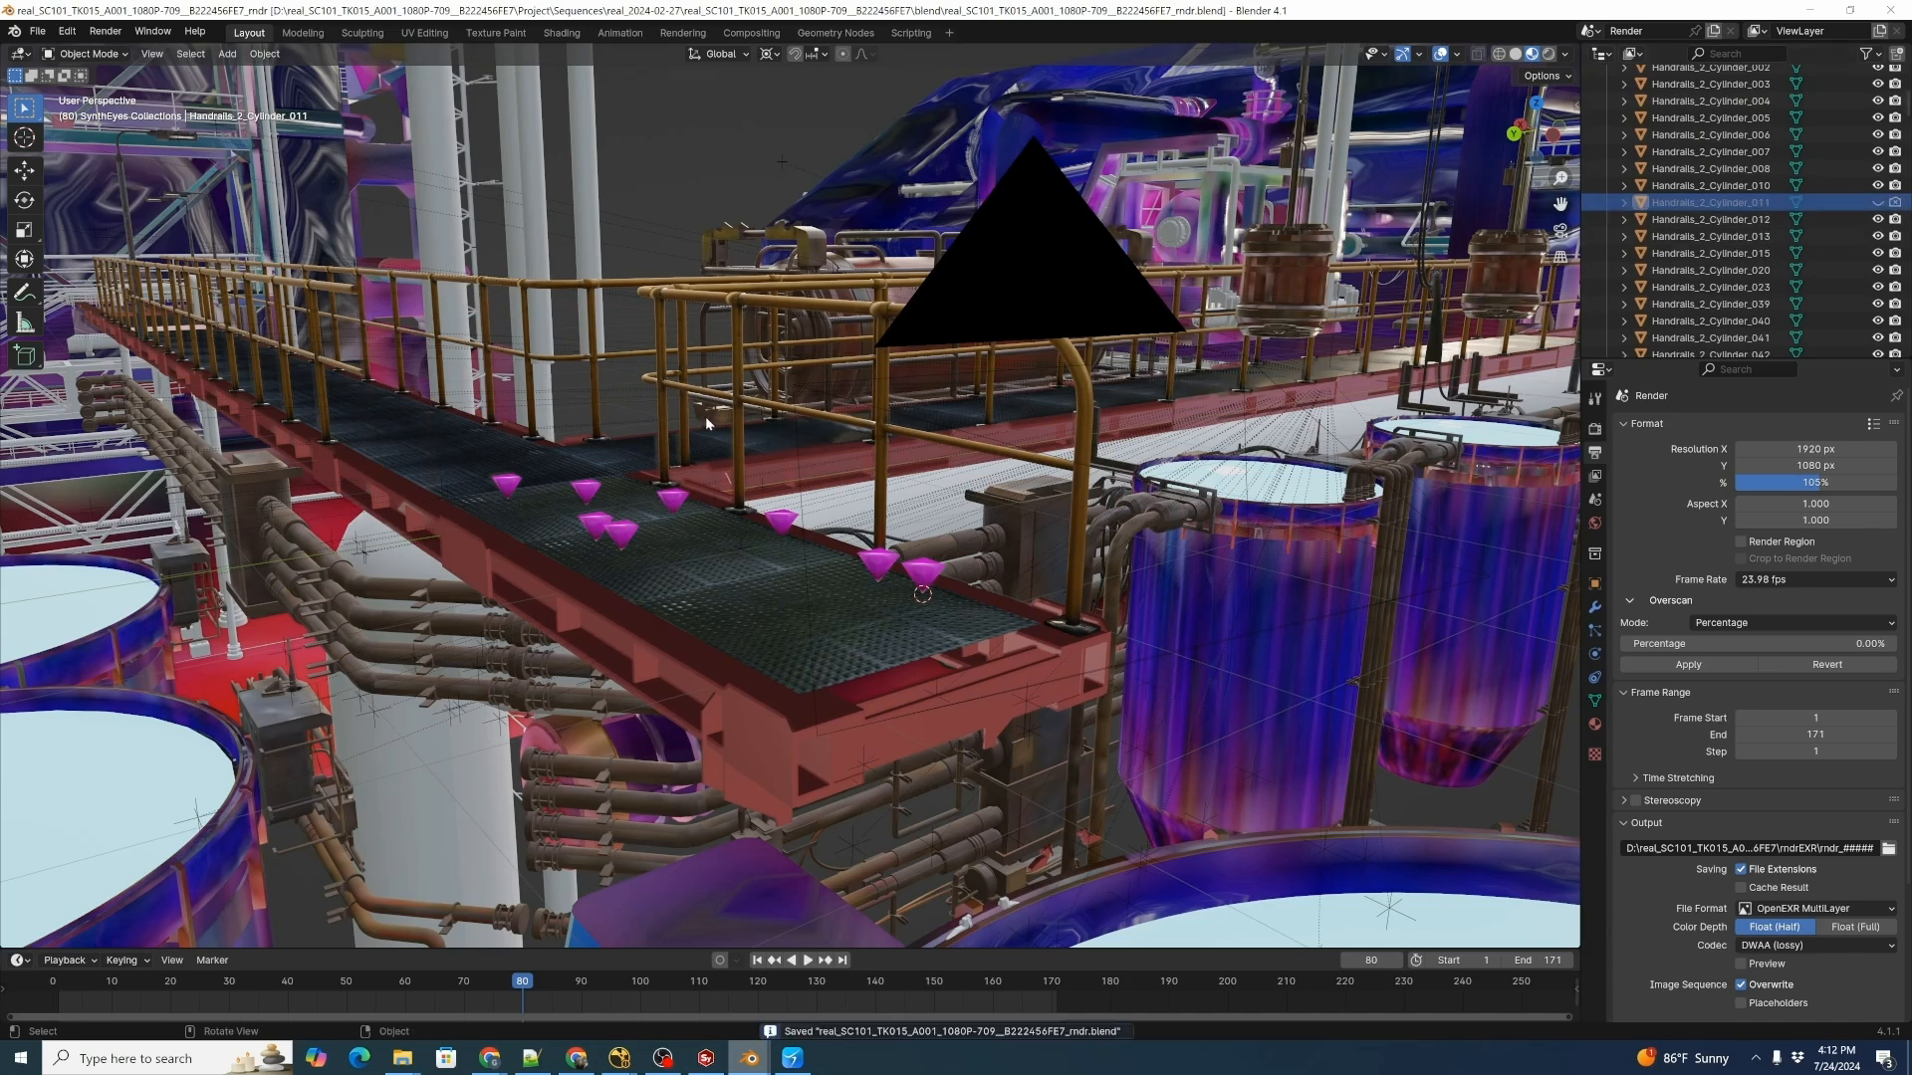
Look through the tracked camera and render the full animation.
{"action": "key", "text": "KP_0"}
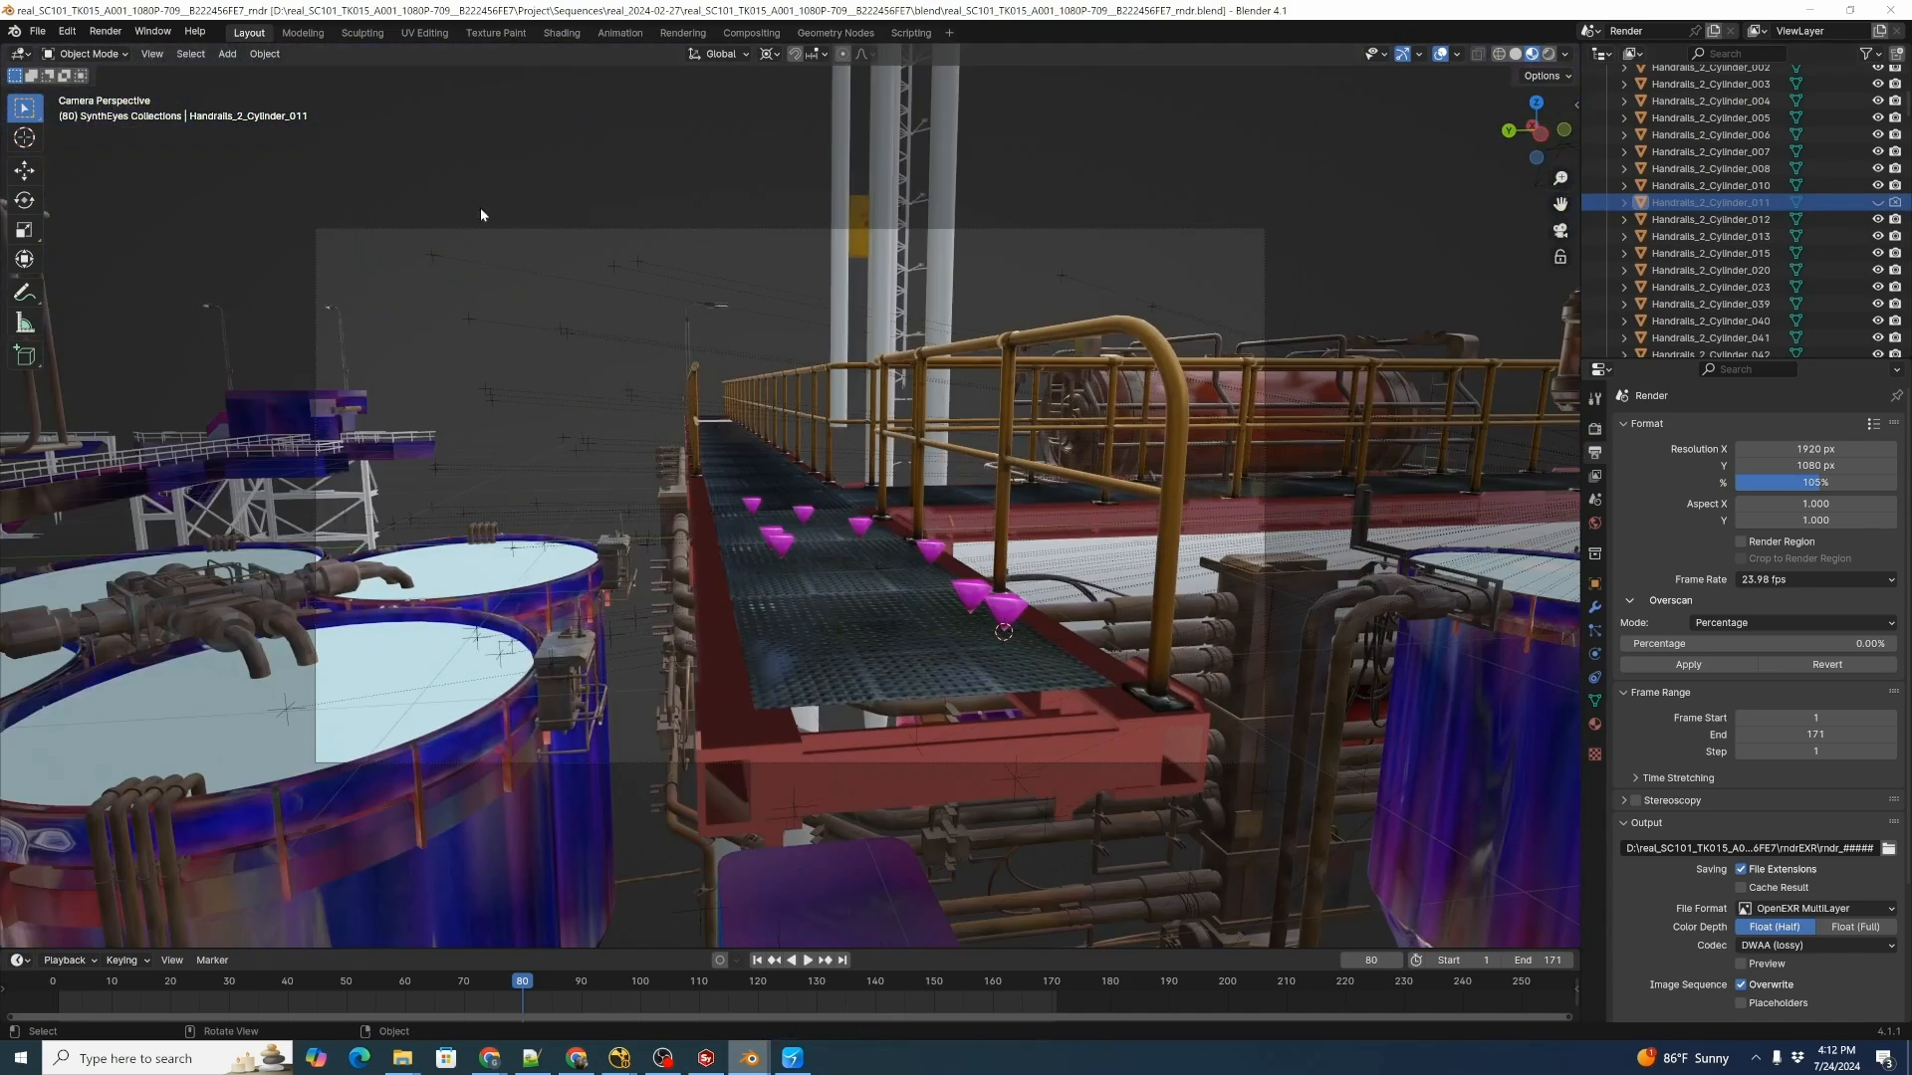
{"action": "left_click", "coordinate": [106, 31]}
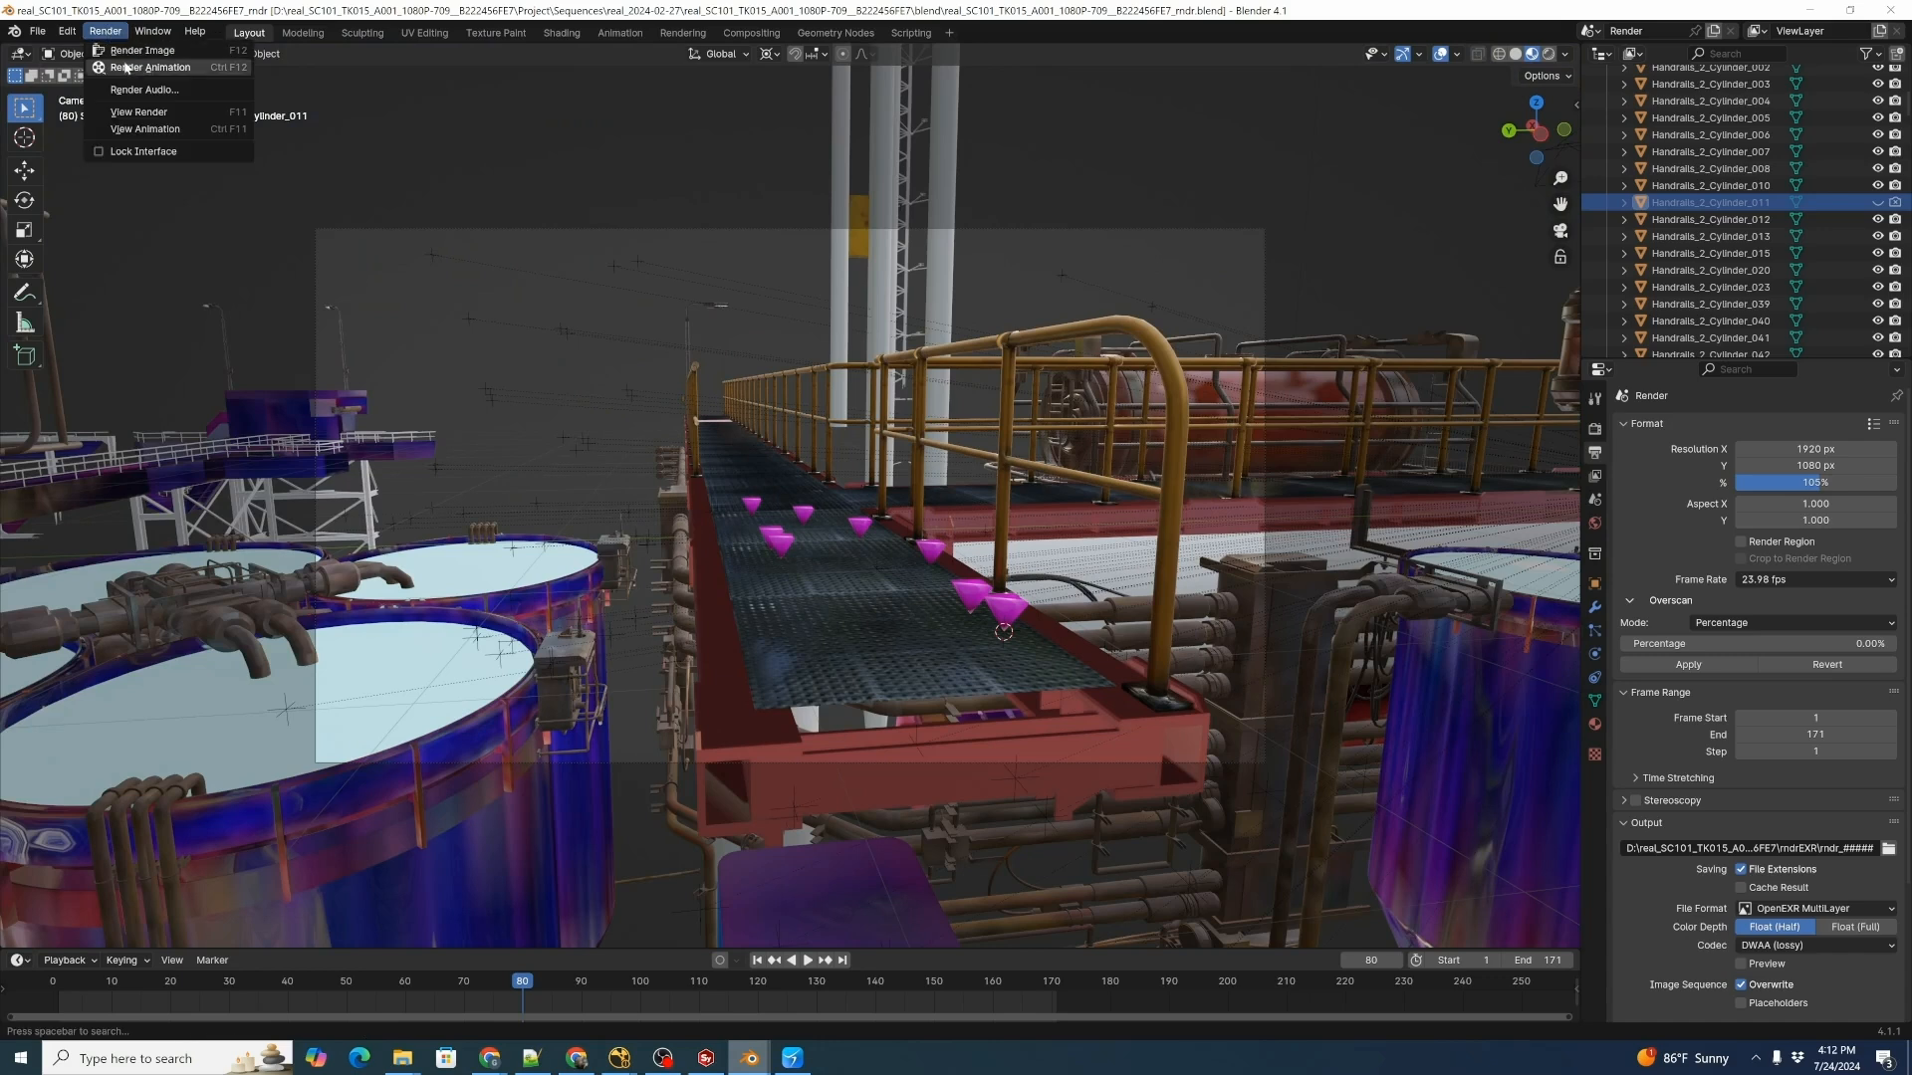
{"action": "left_click", "coordinate": [130, 66]}
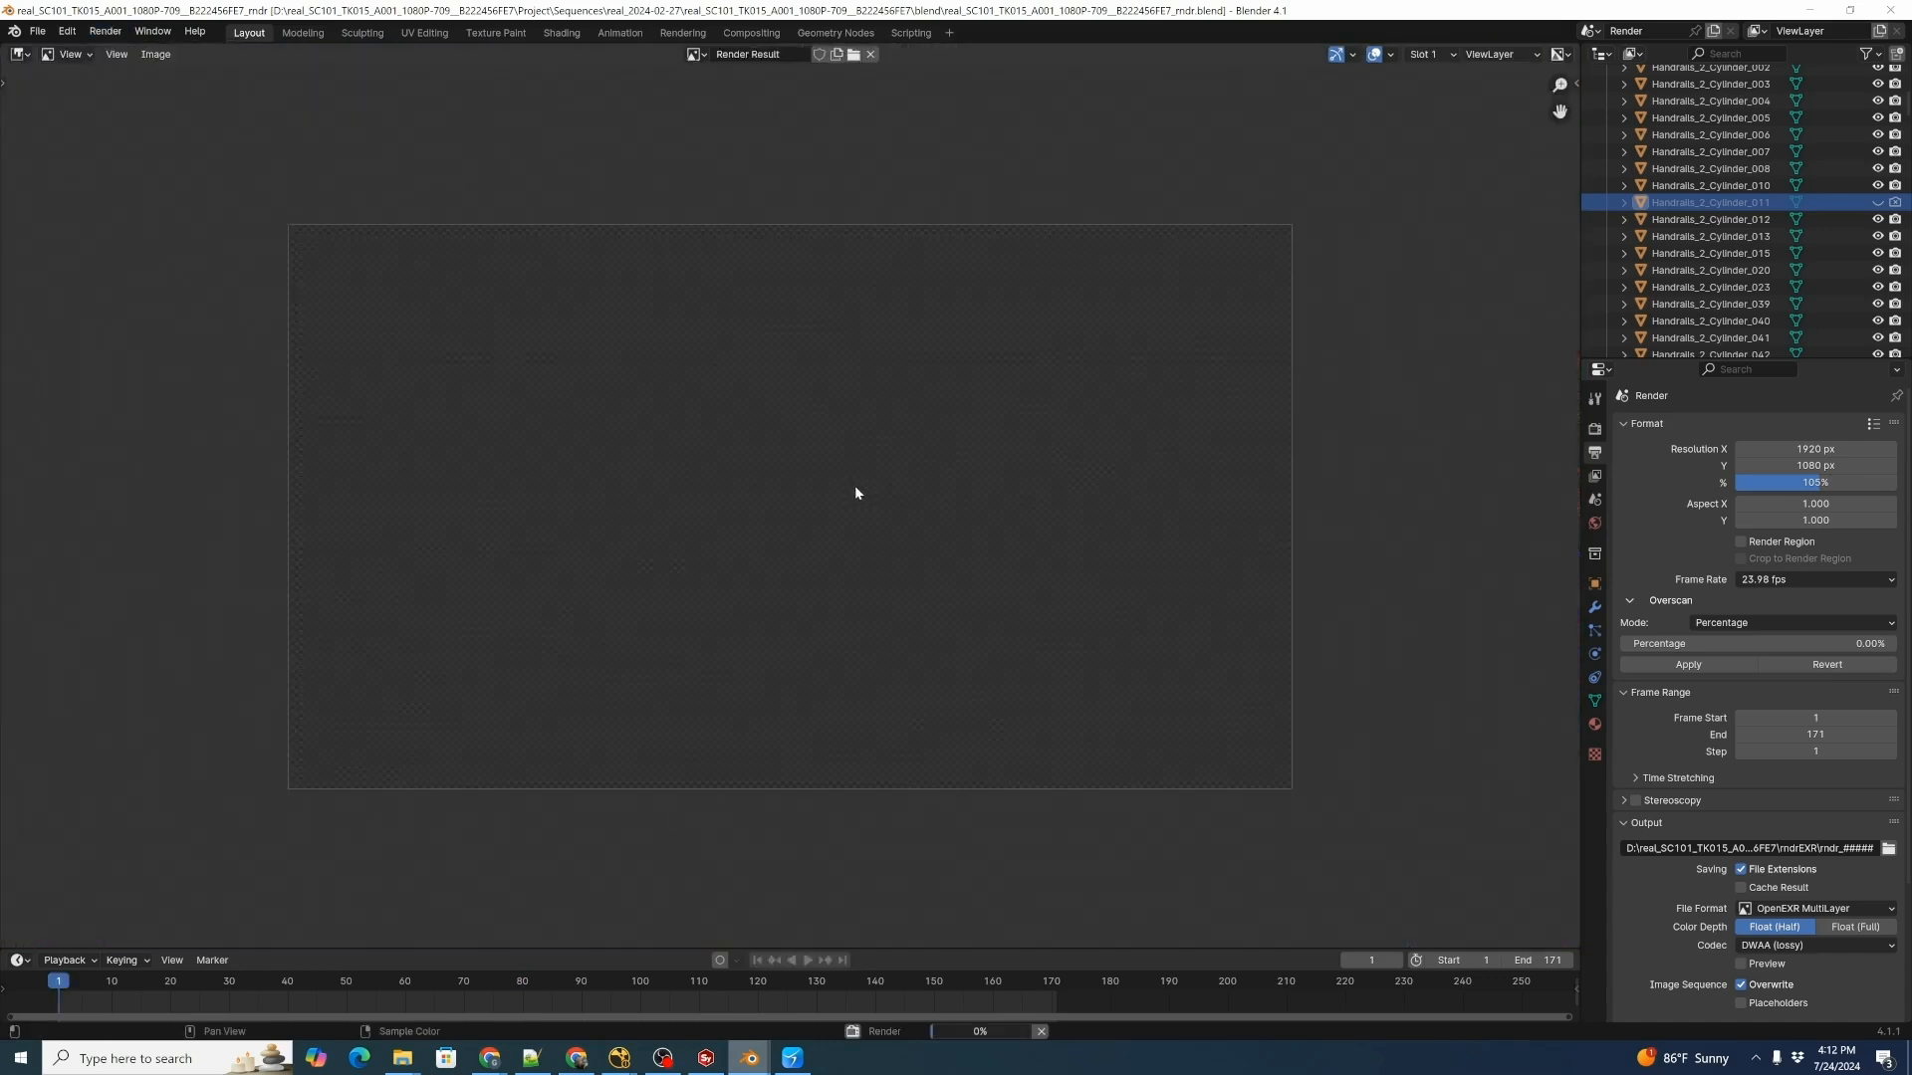
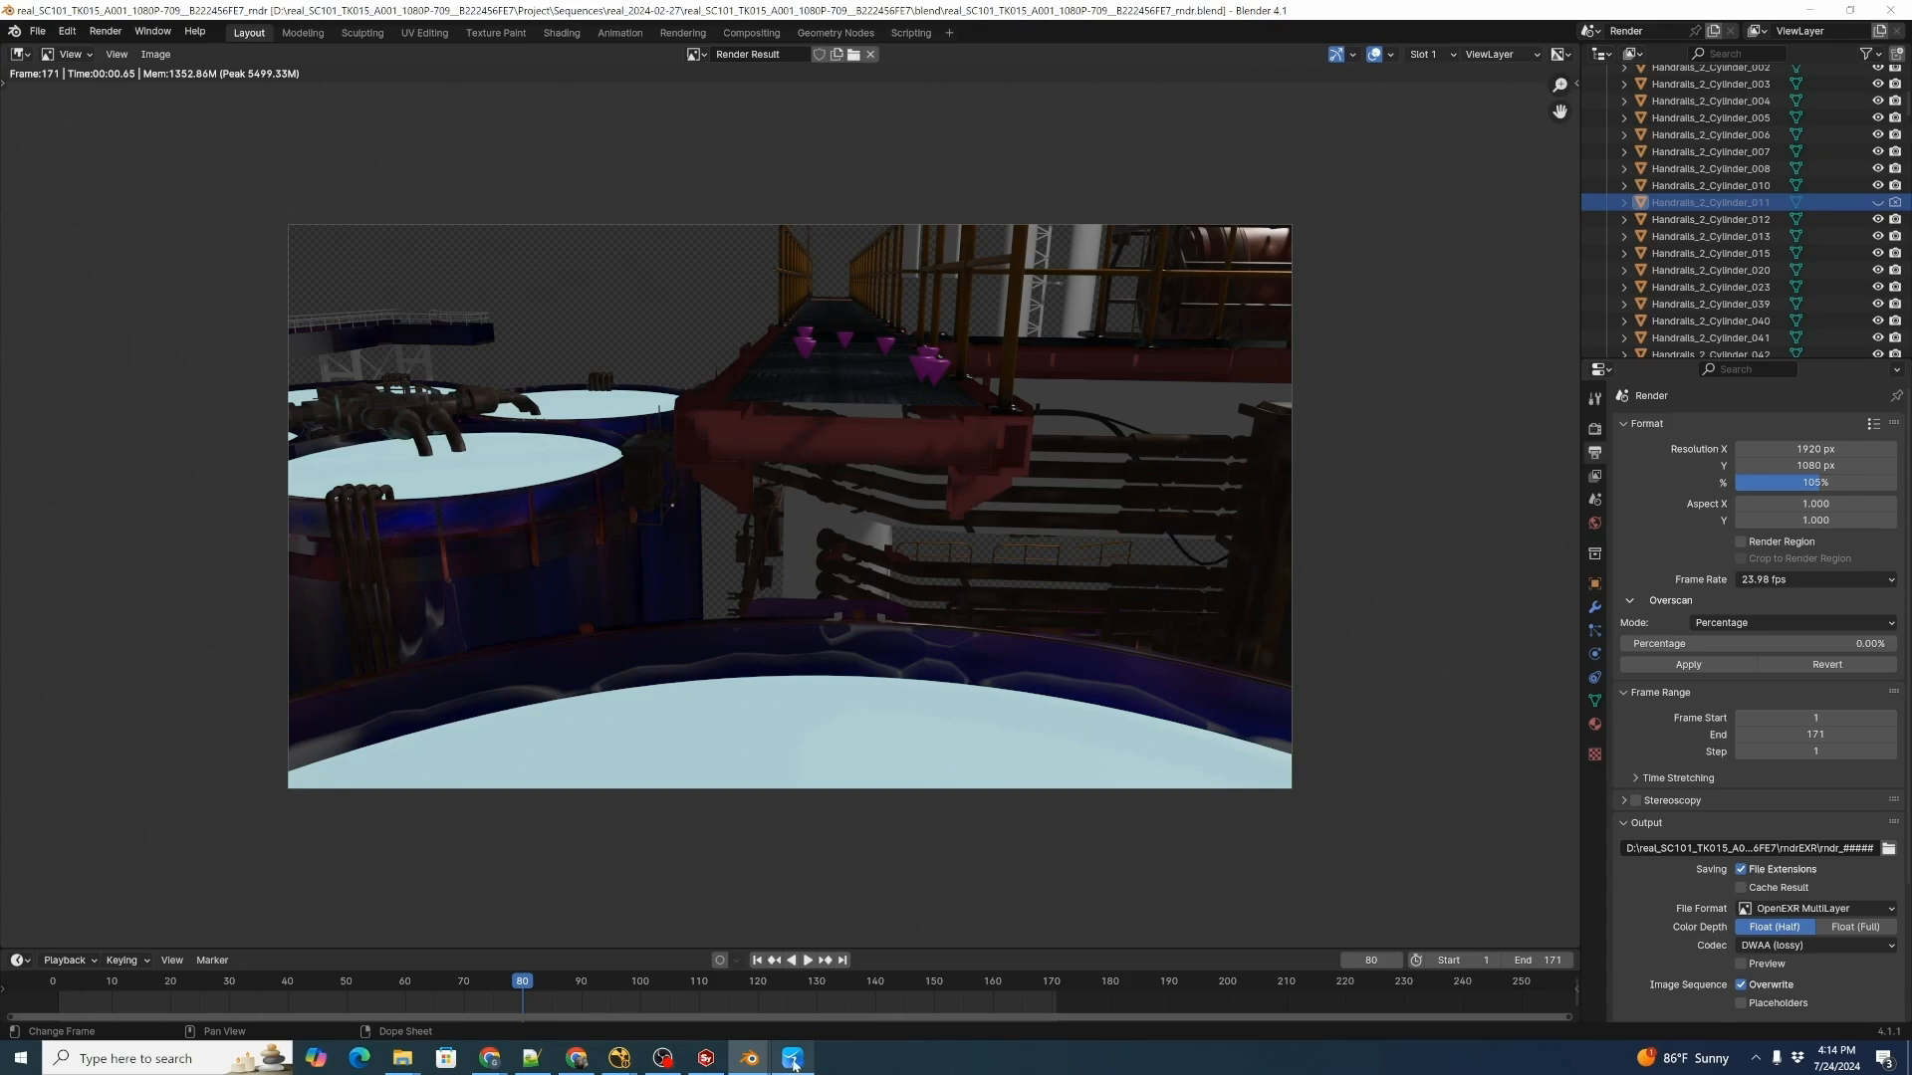
Switch to Autoshot, open the take's folder and compare the frame numbering of the rndrEXR and cinecamEXR sequences.
{"action": "left_click", "coordinate": [793, 1062]}
{"action": "left_click", "coordinate": [419, 375]}
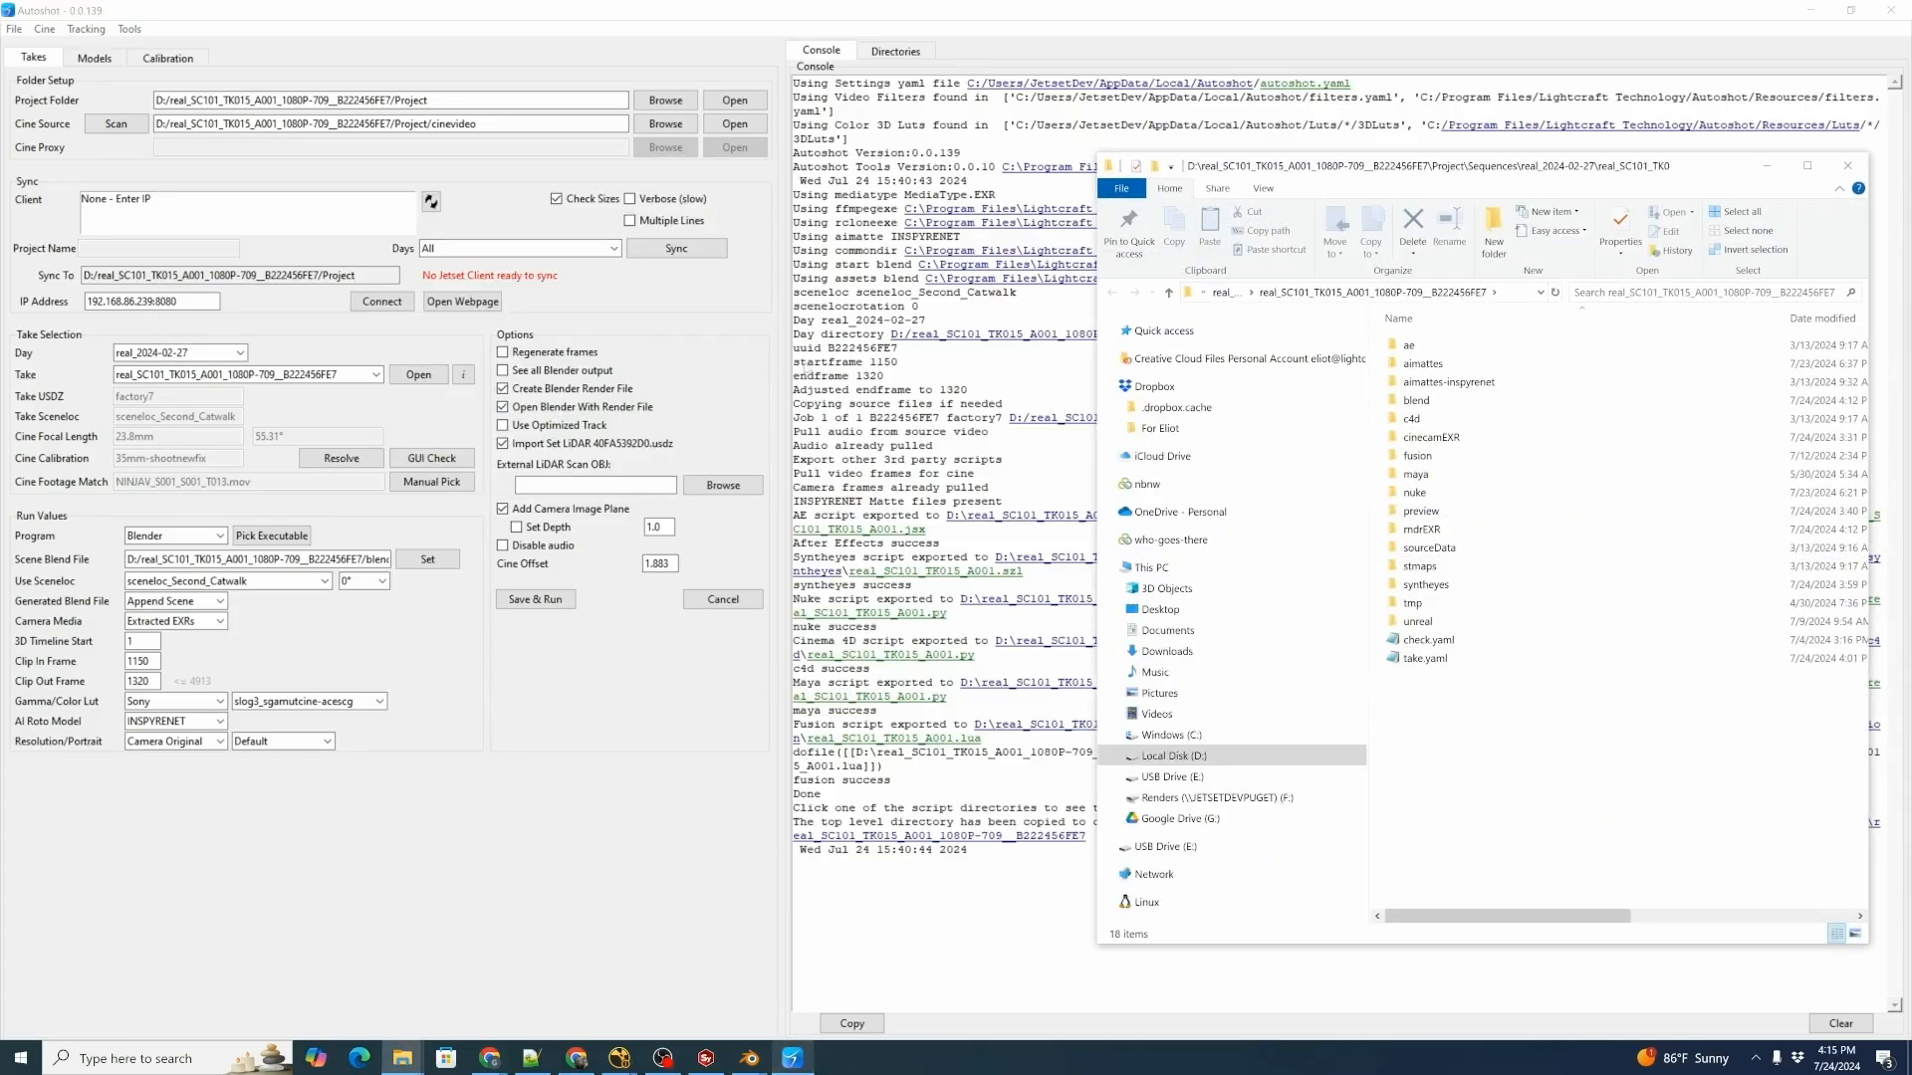
{"action": "double_click", "coordinate": [1421, 529]}
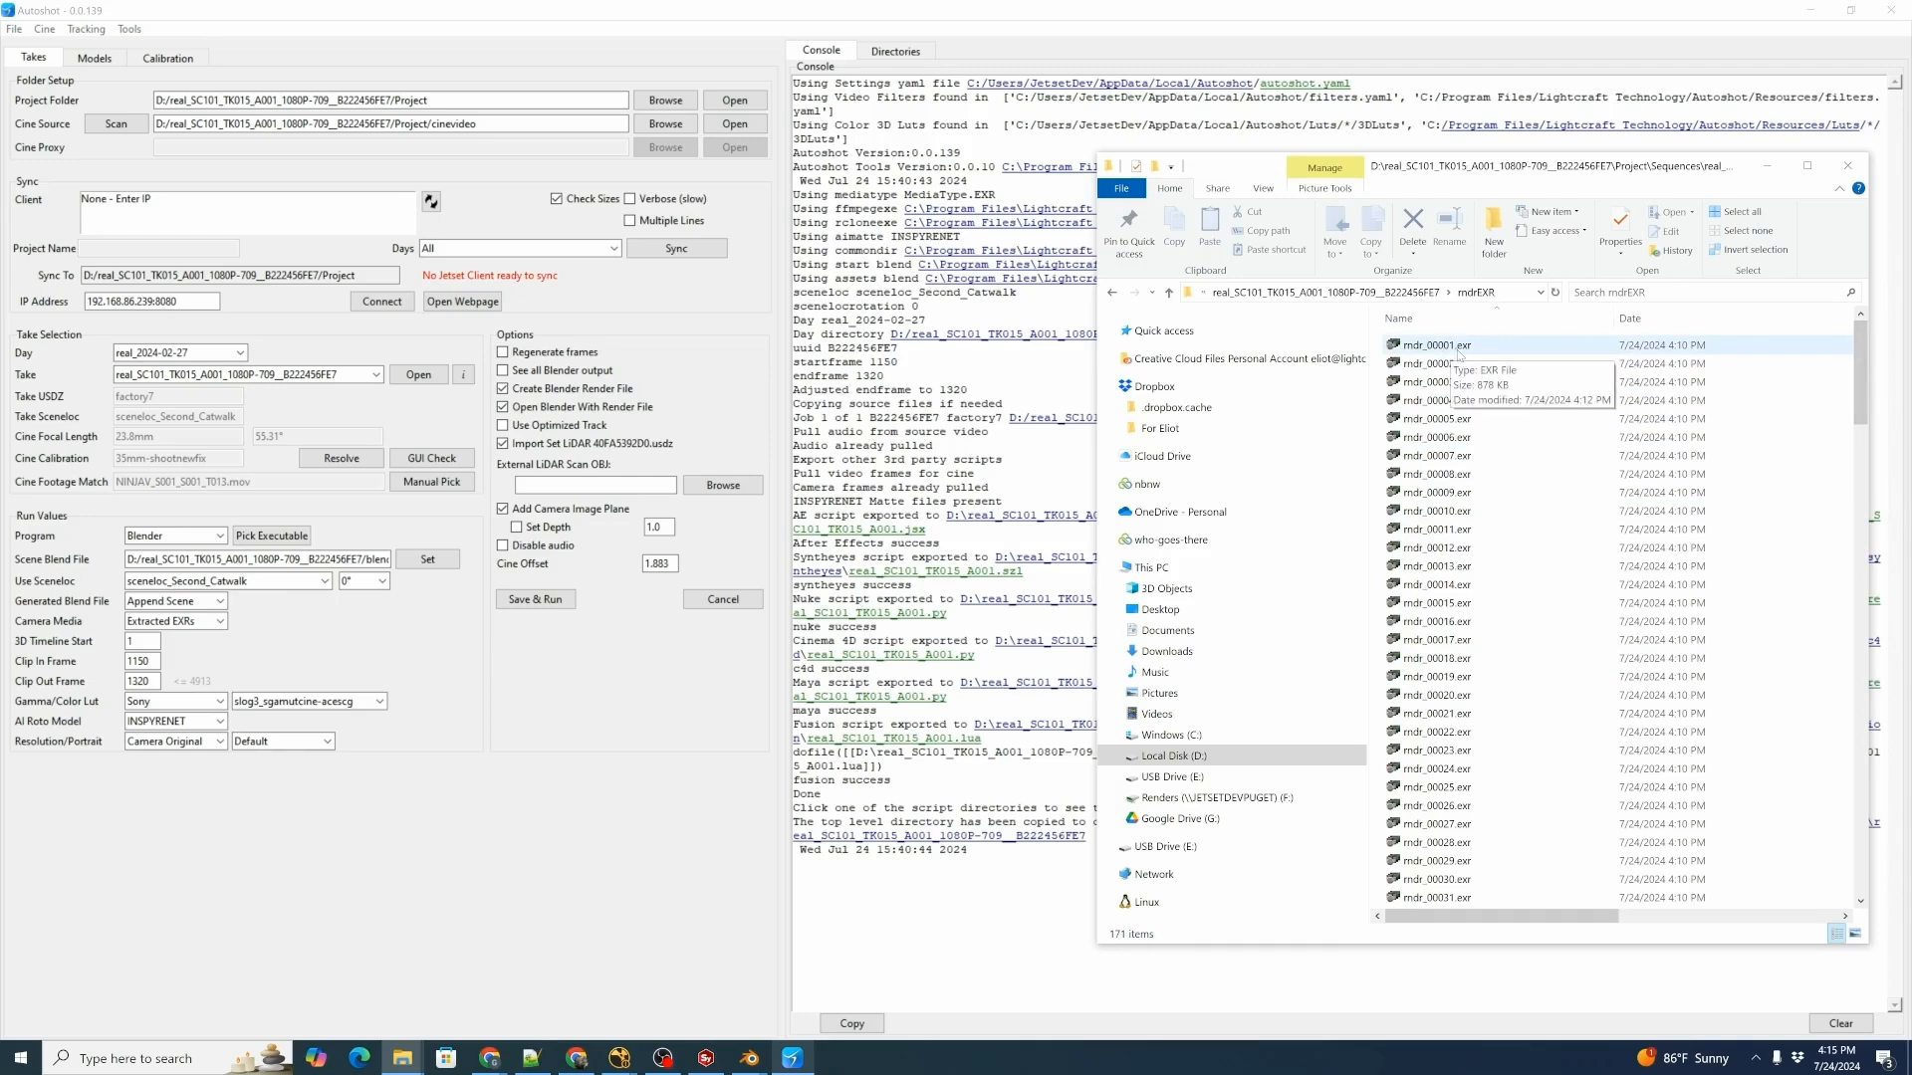
{"action": "left_click", "coordinate": [1421, 296]}
{"action": "double_click", "coordinate": [1454, 438]}
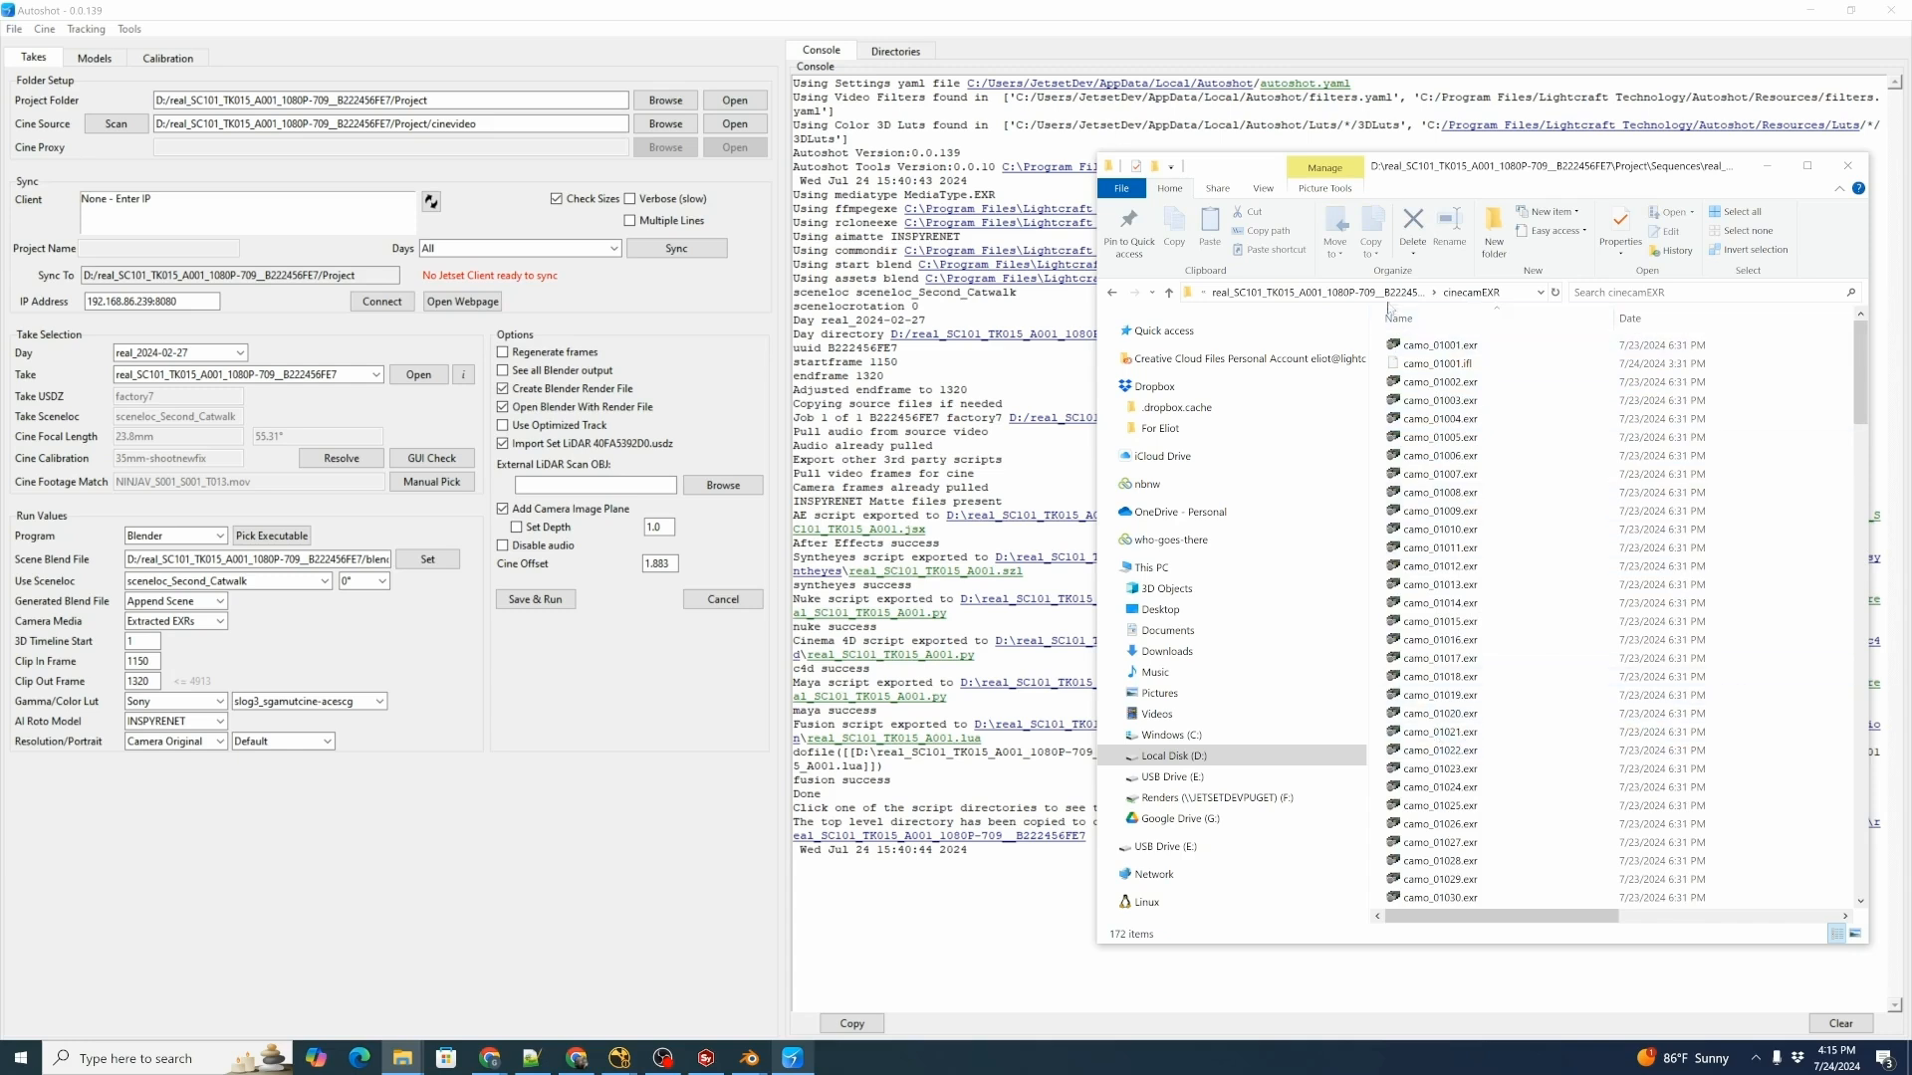
{"action": "left_click", "coordinate": [1421, 292]}
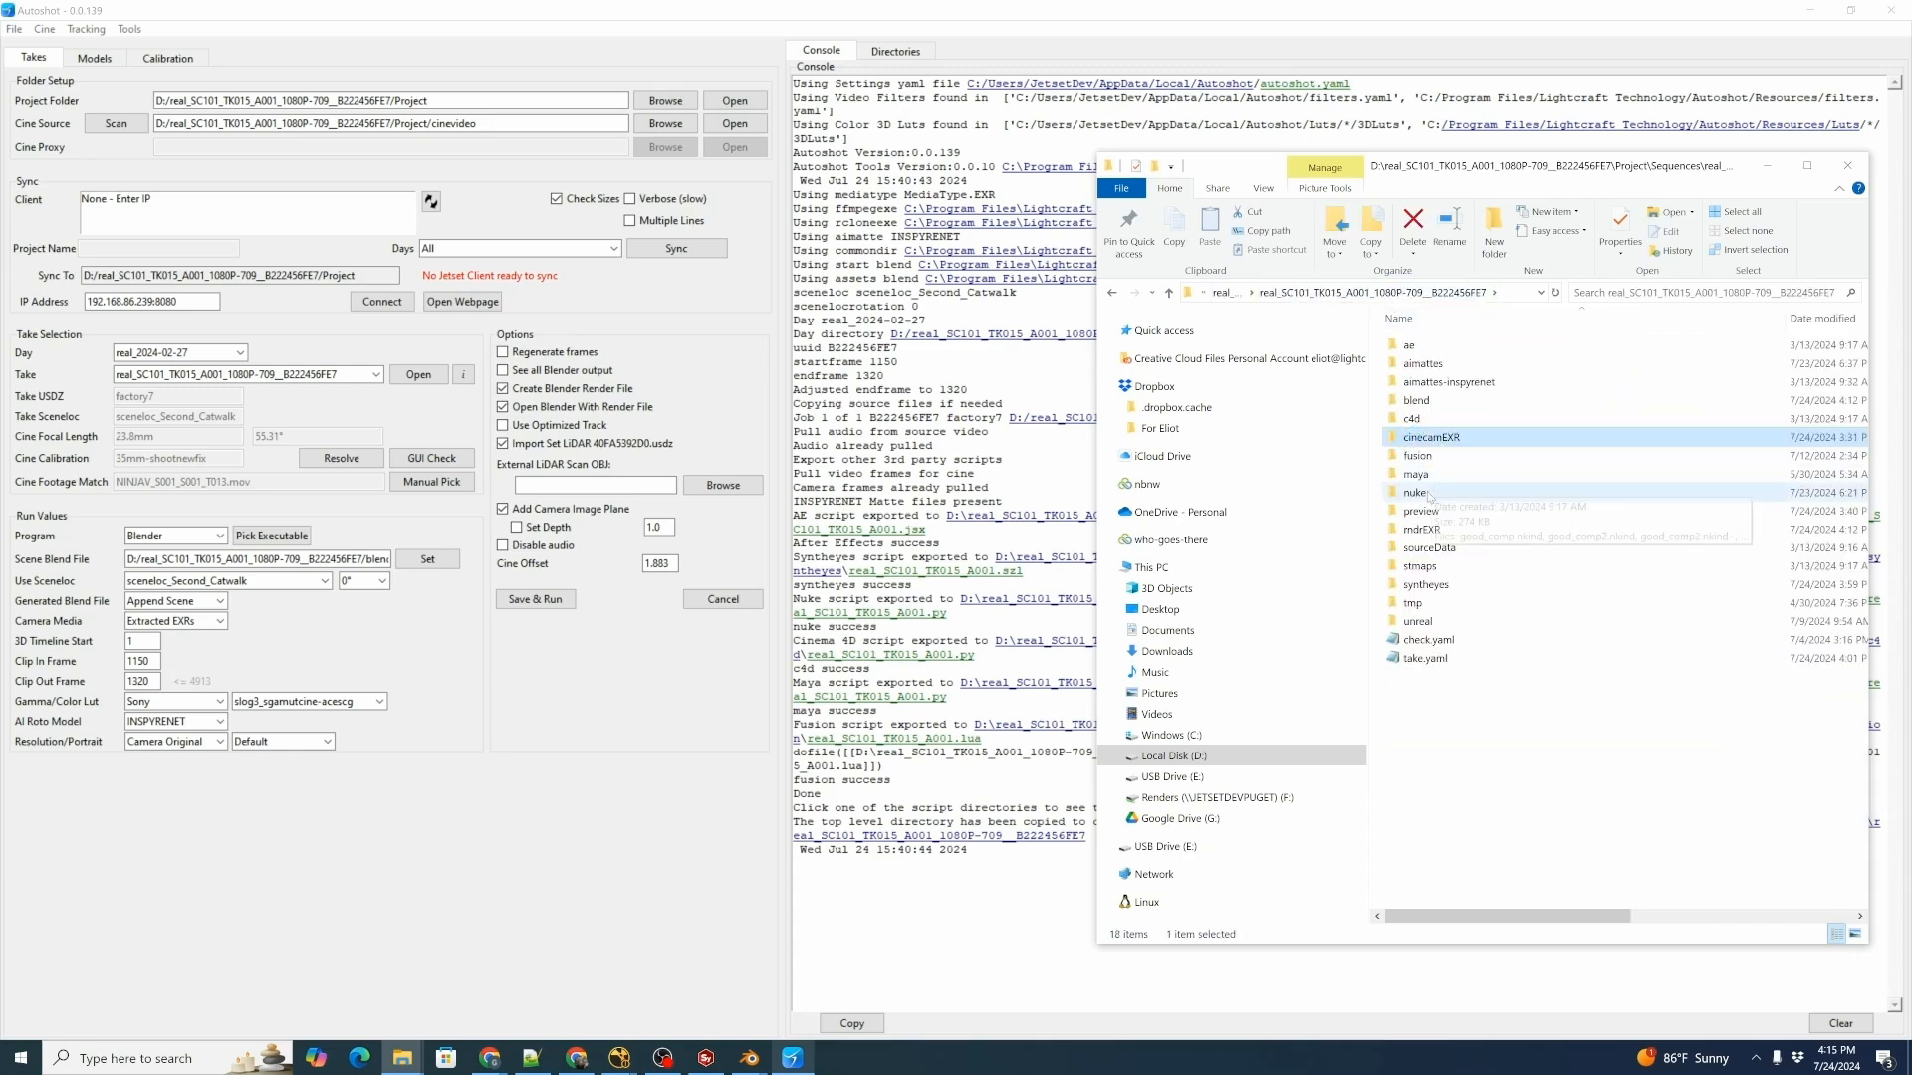
{"action": "double_click", "coordinate": [1422, 530]}
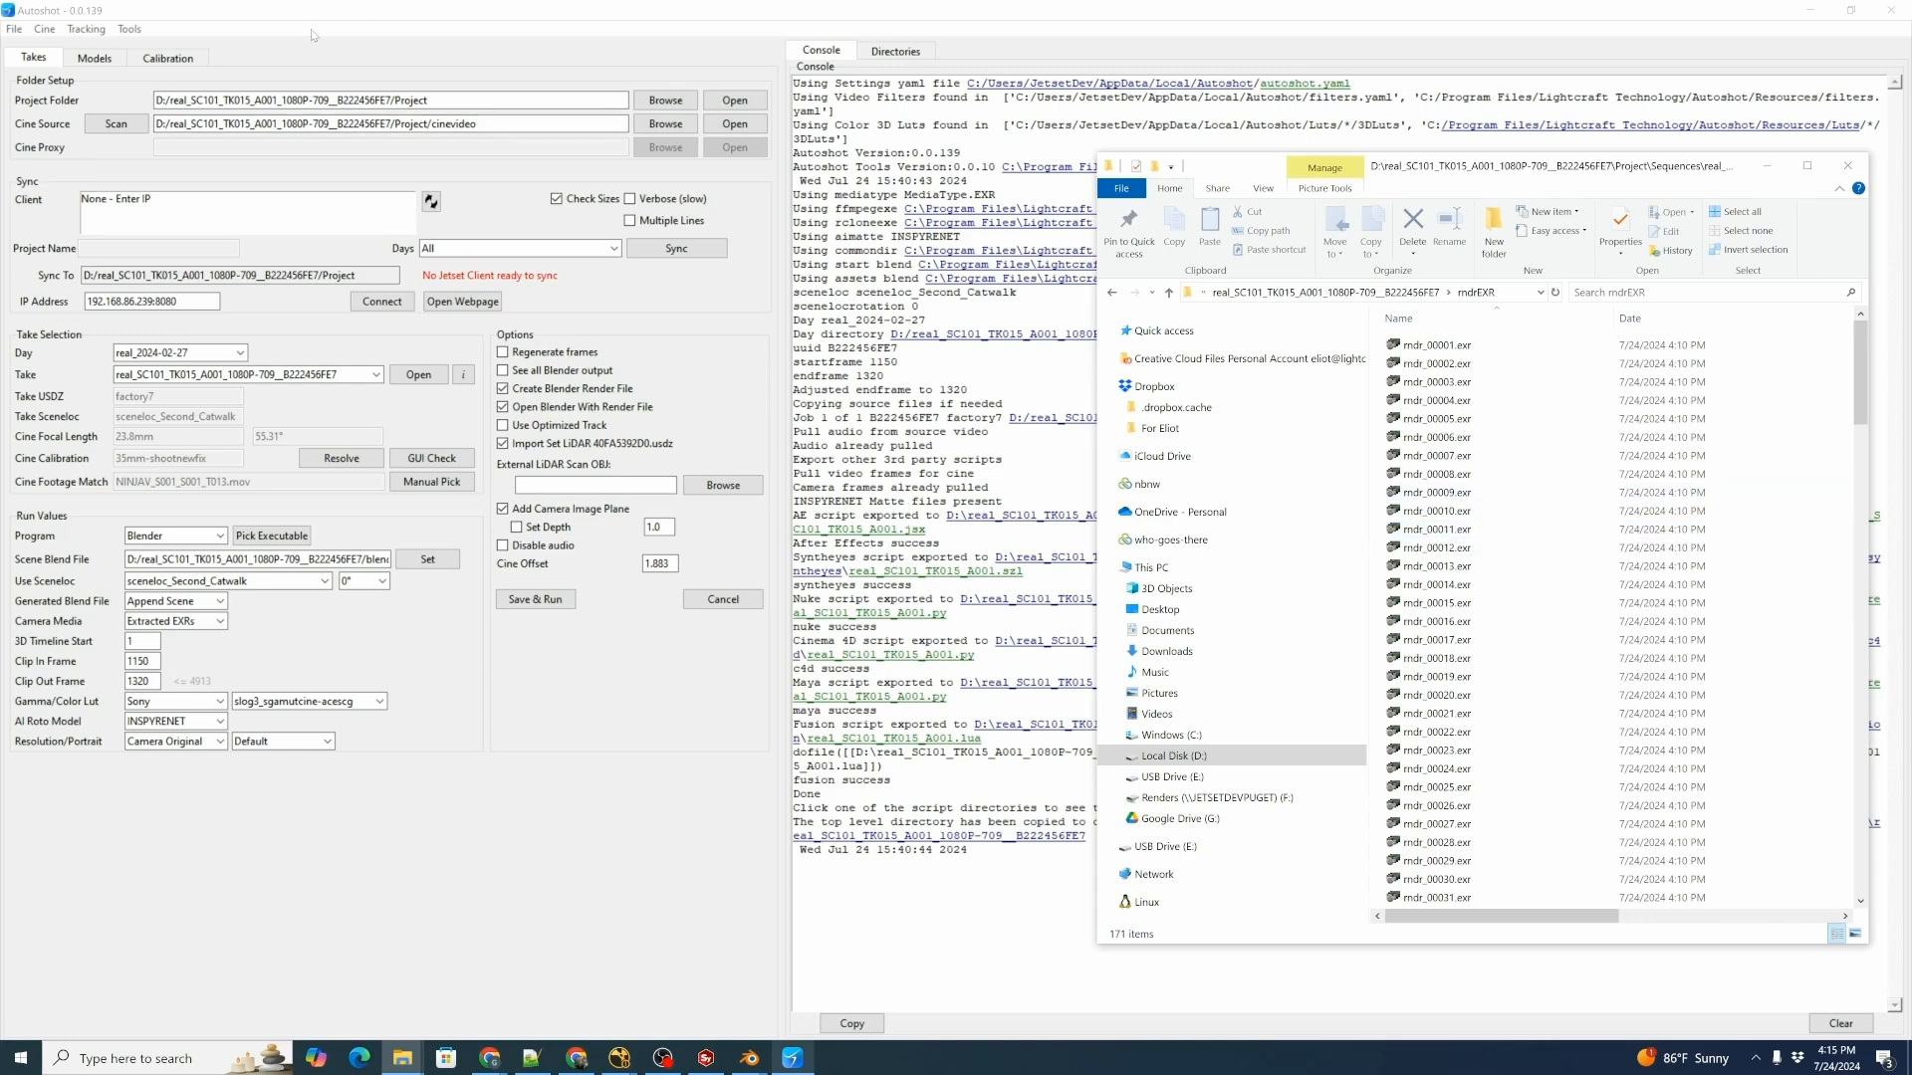
Renumber the rndrEXR image sequence in Autoshot with a starting number of 1001, and check the renamed files in the folder.
{"action": "left_click", "coordinate": [14, 29]}
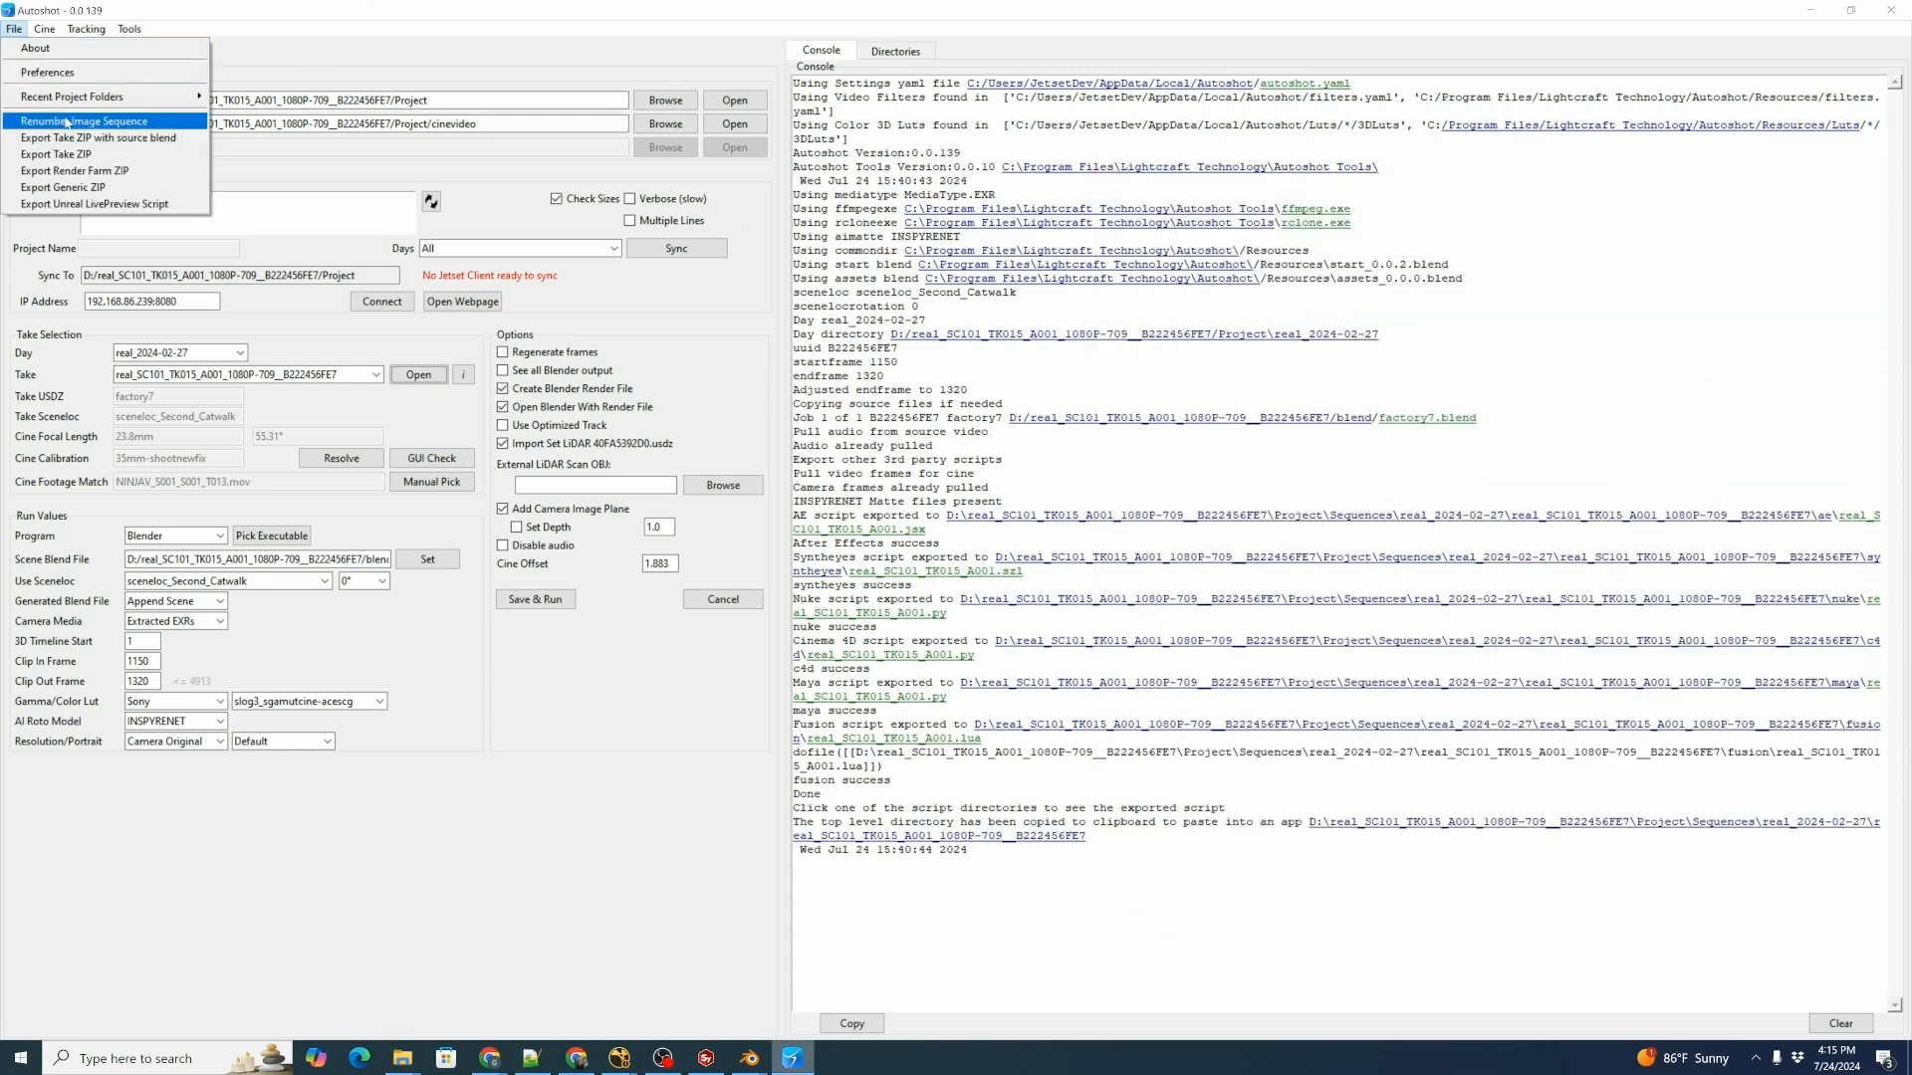
{"action": "left_click", "coordinate": [110, 119]}
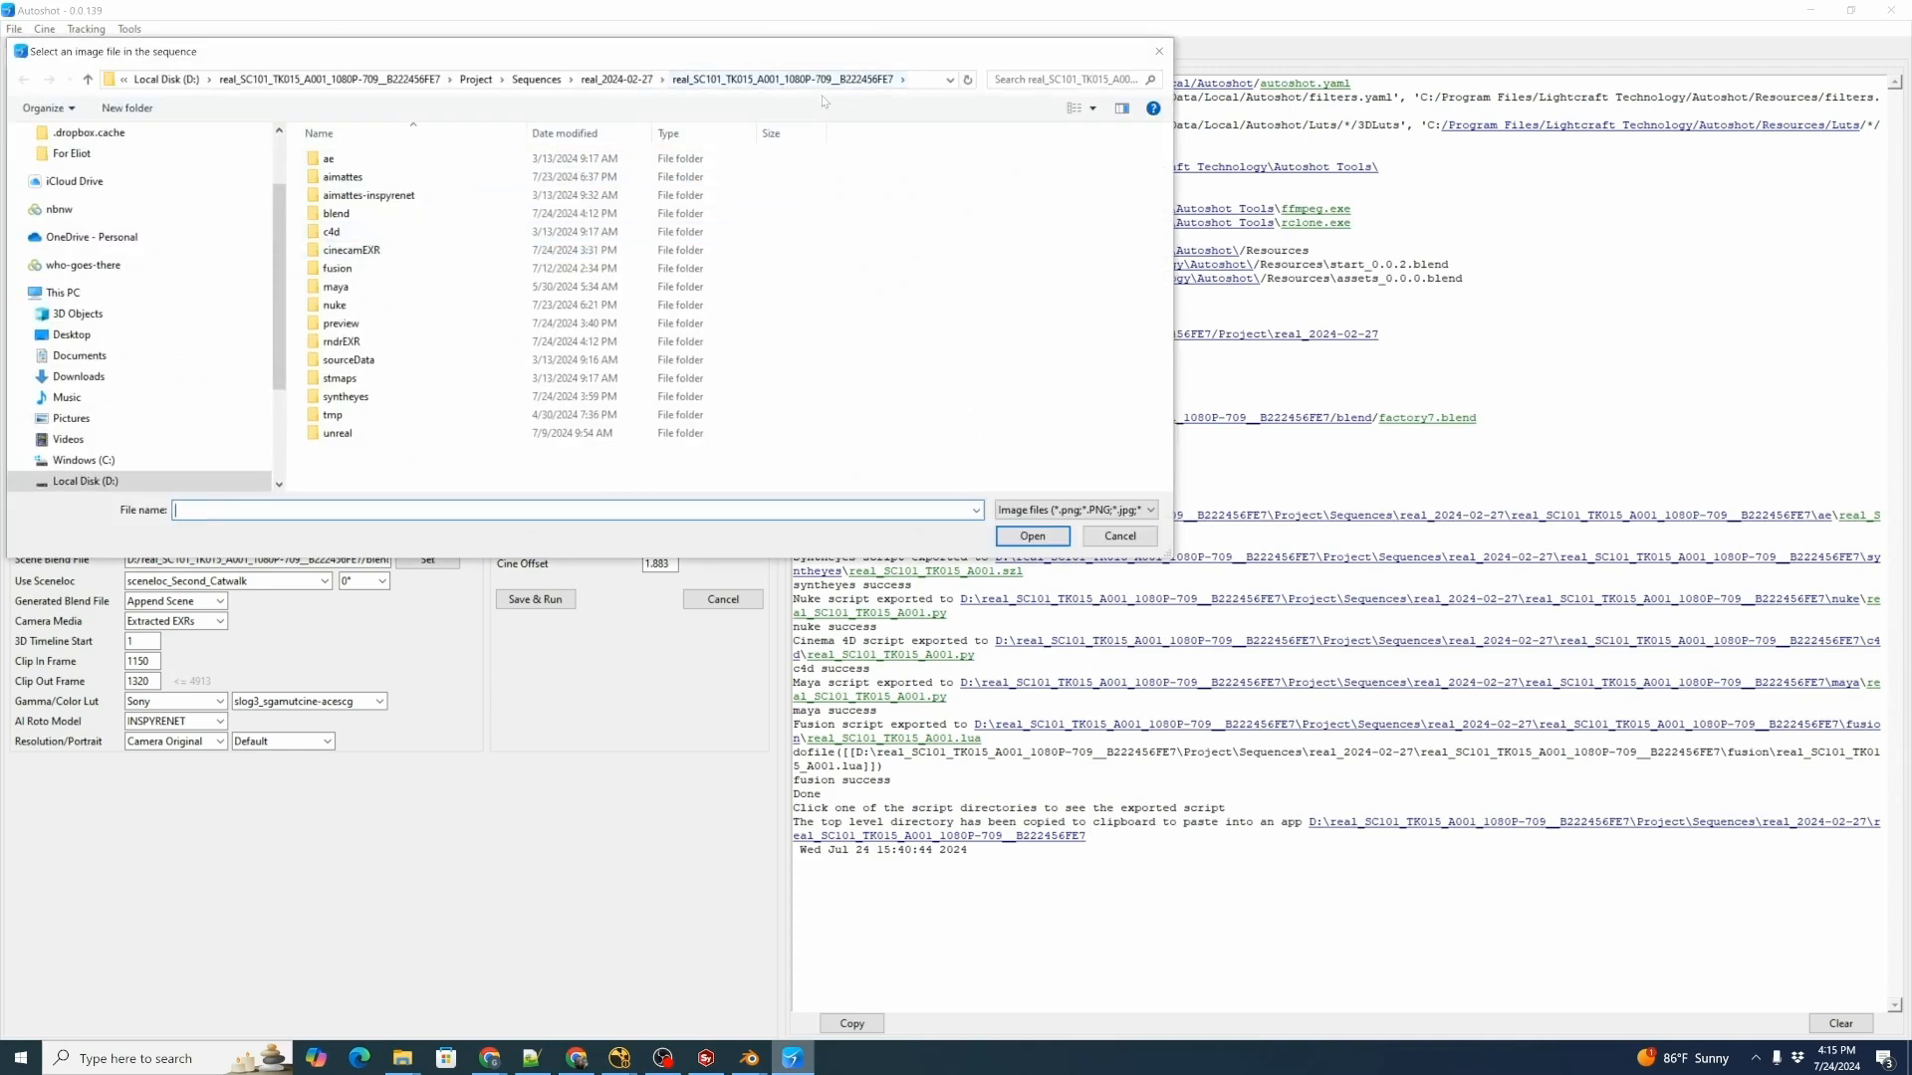
{"action": "double_click", "coordinate": [355, 341]}
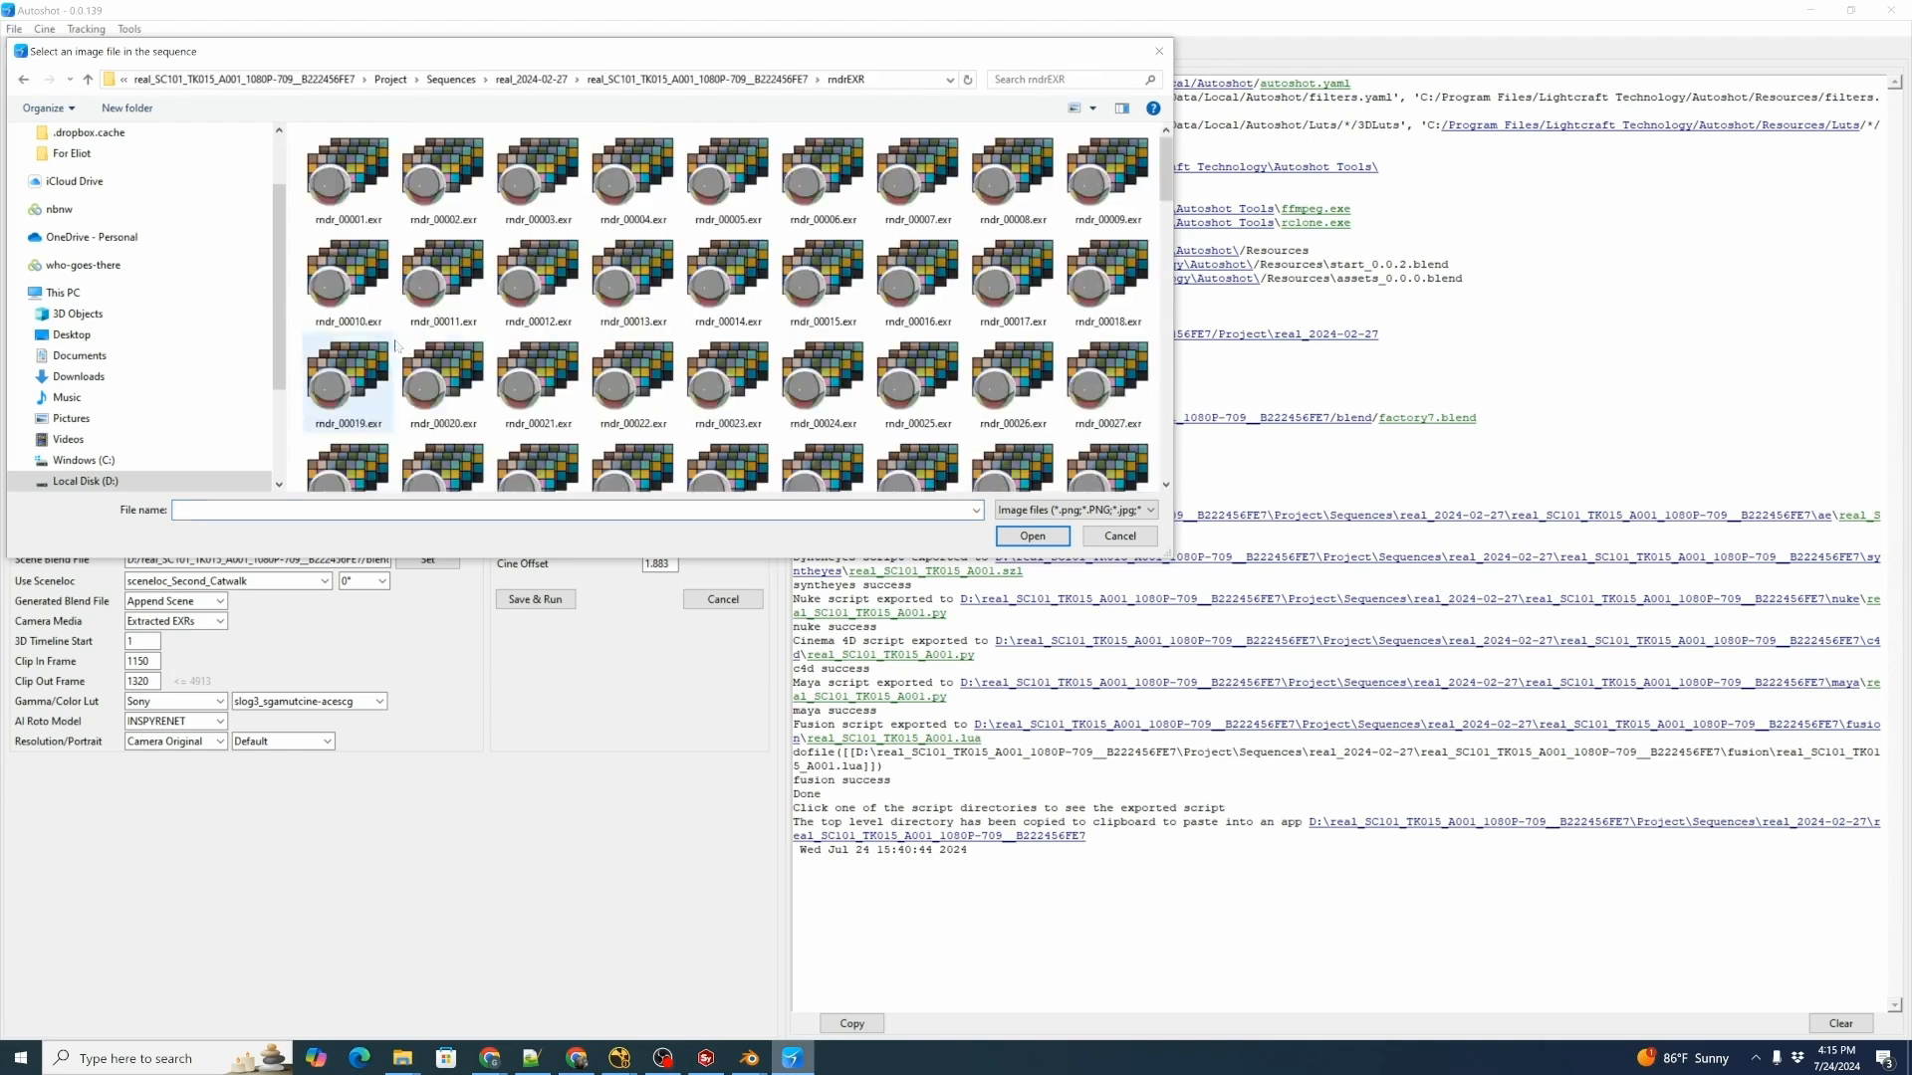
{"action": "left_click", "coordinate": [363, 199]}
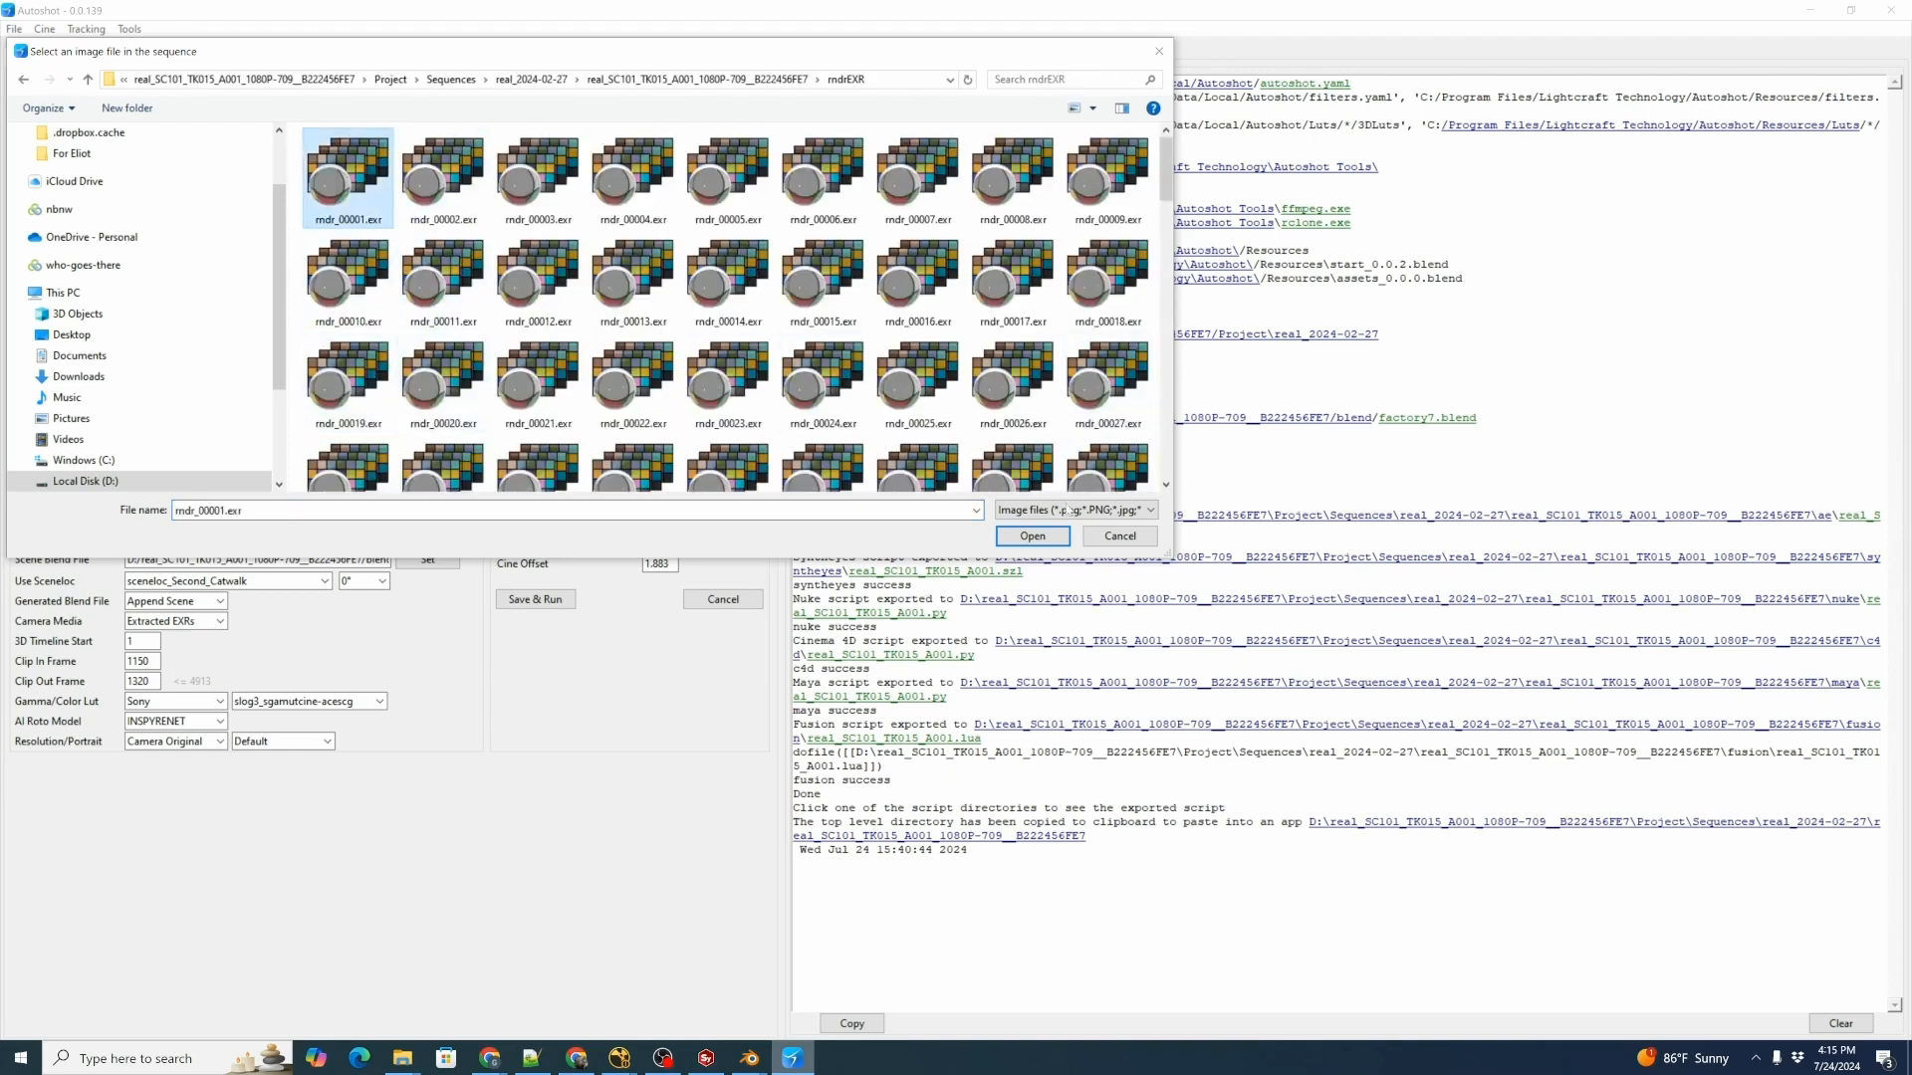
{"action": "left_click", "coordinate": [1033, 536]}
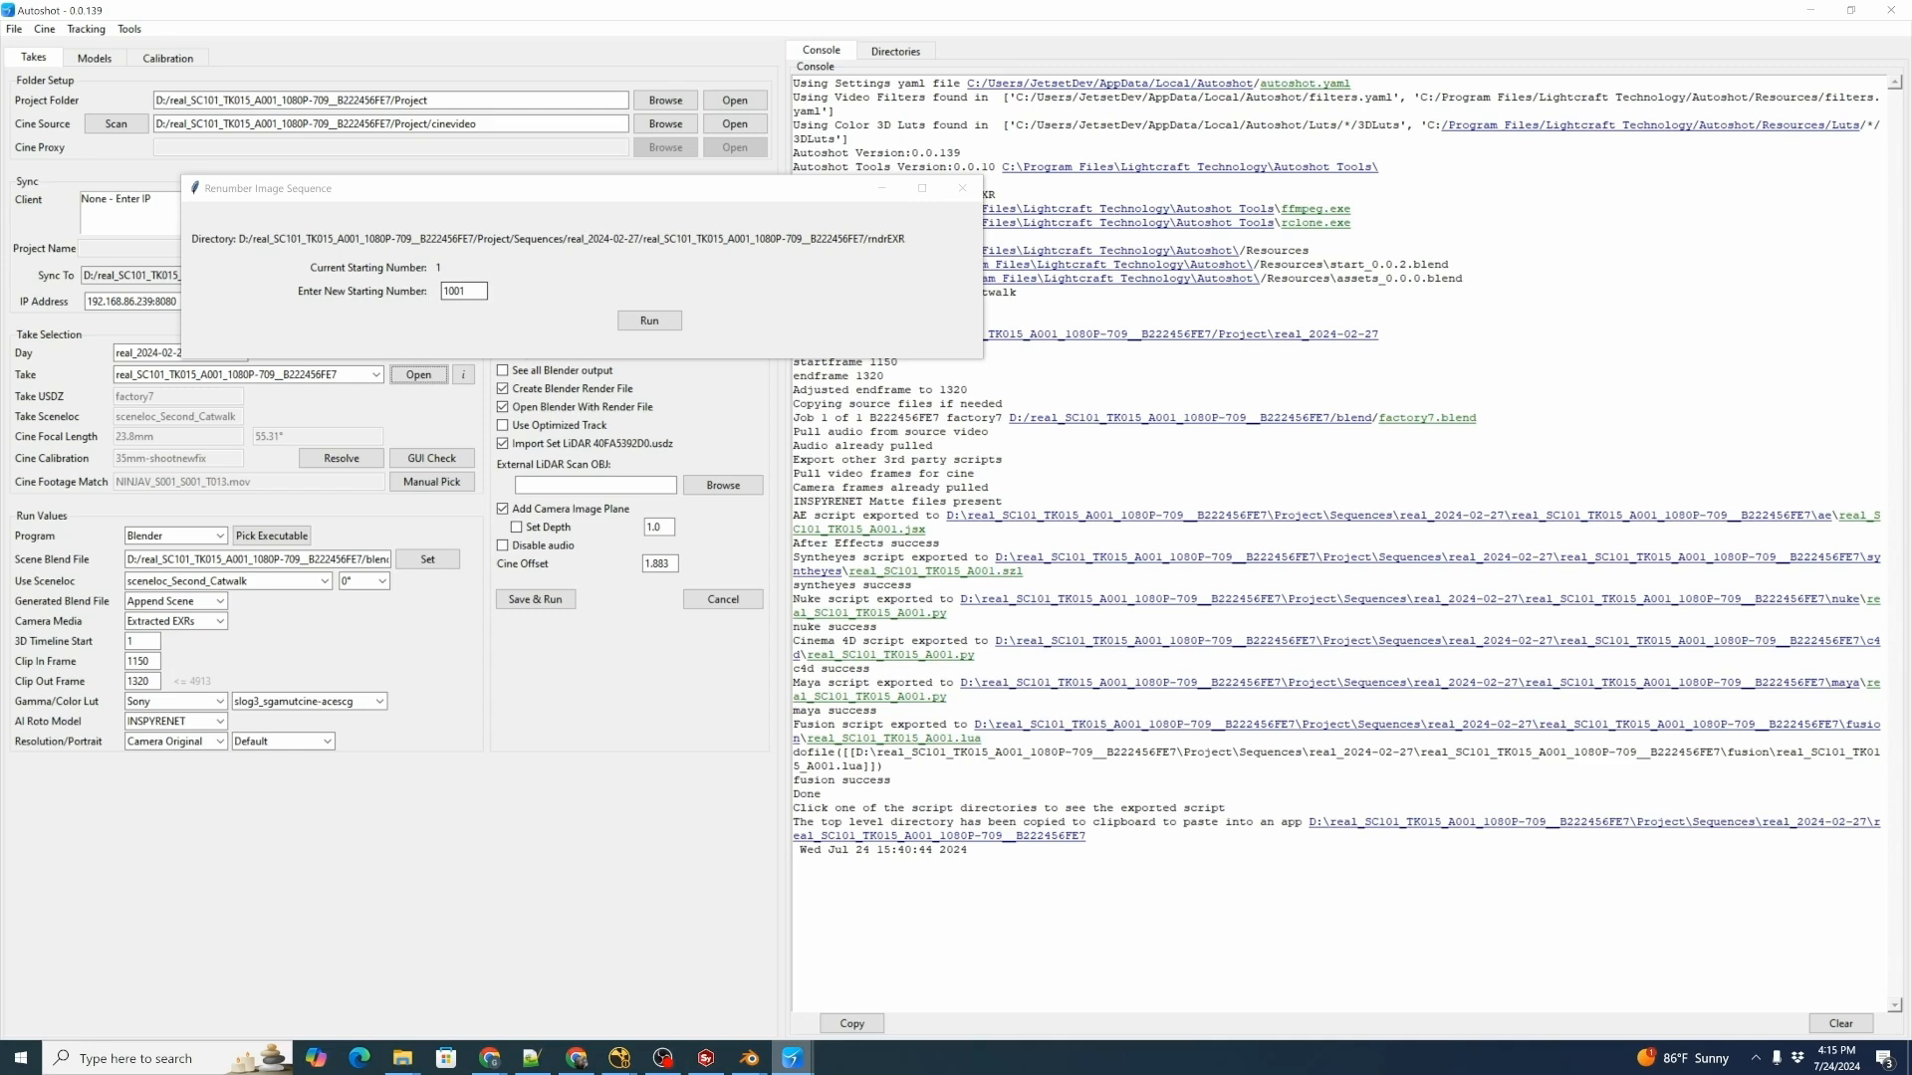
{"action": "left_click", "coordinate": [649, 320]}
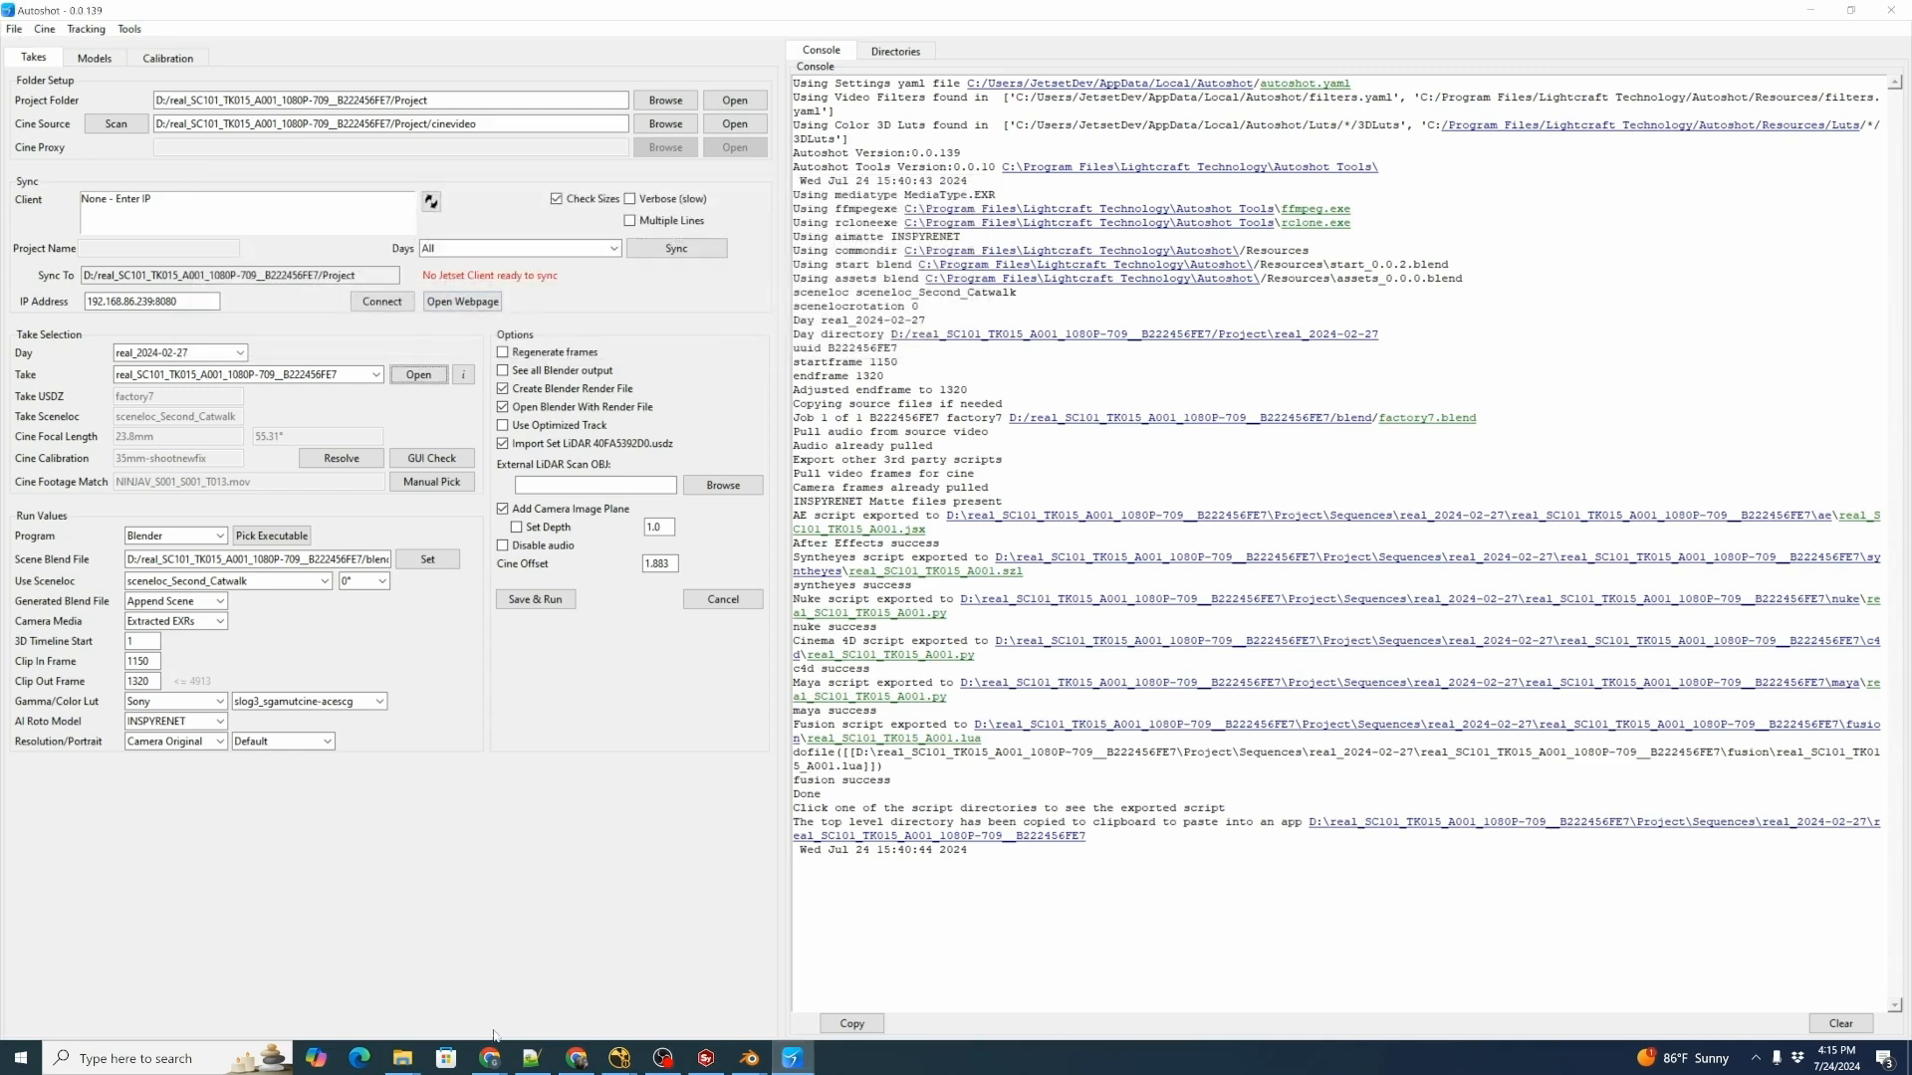
{"action": "mouse_move", "coordinate": [402, 1058]}
{"action": "left_click", "coordinate": [457, 971]}
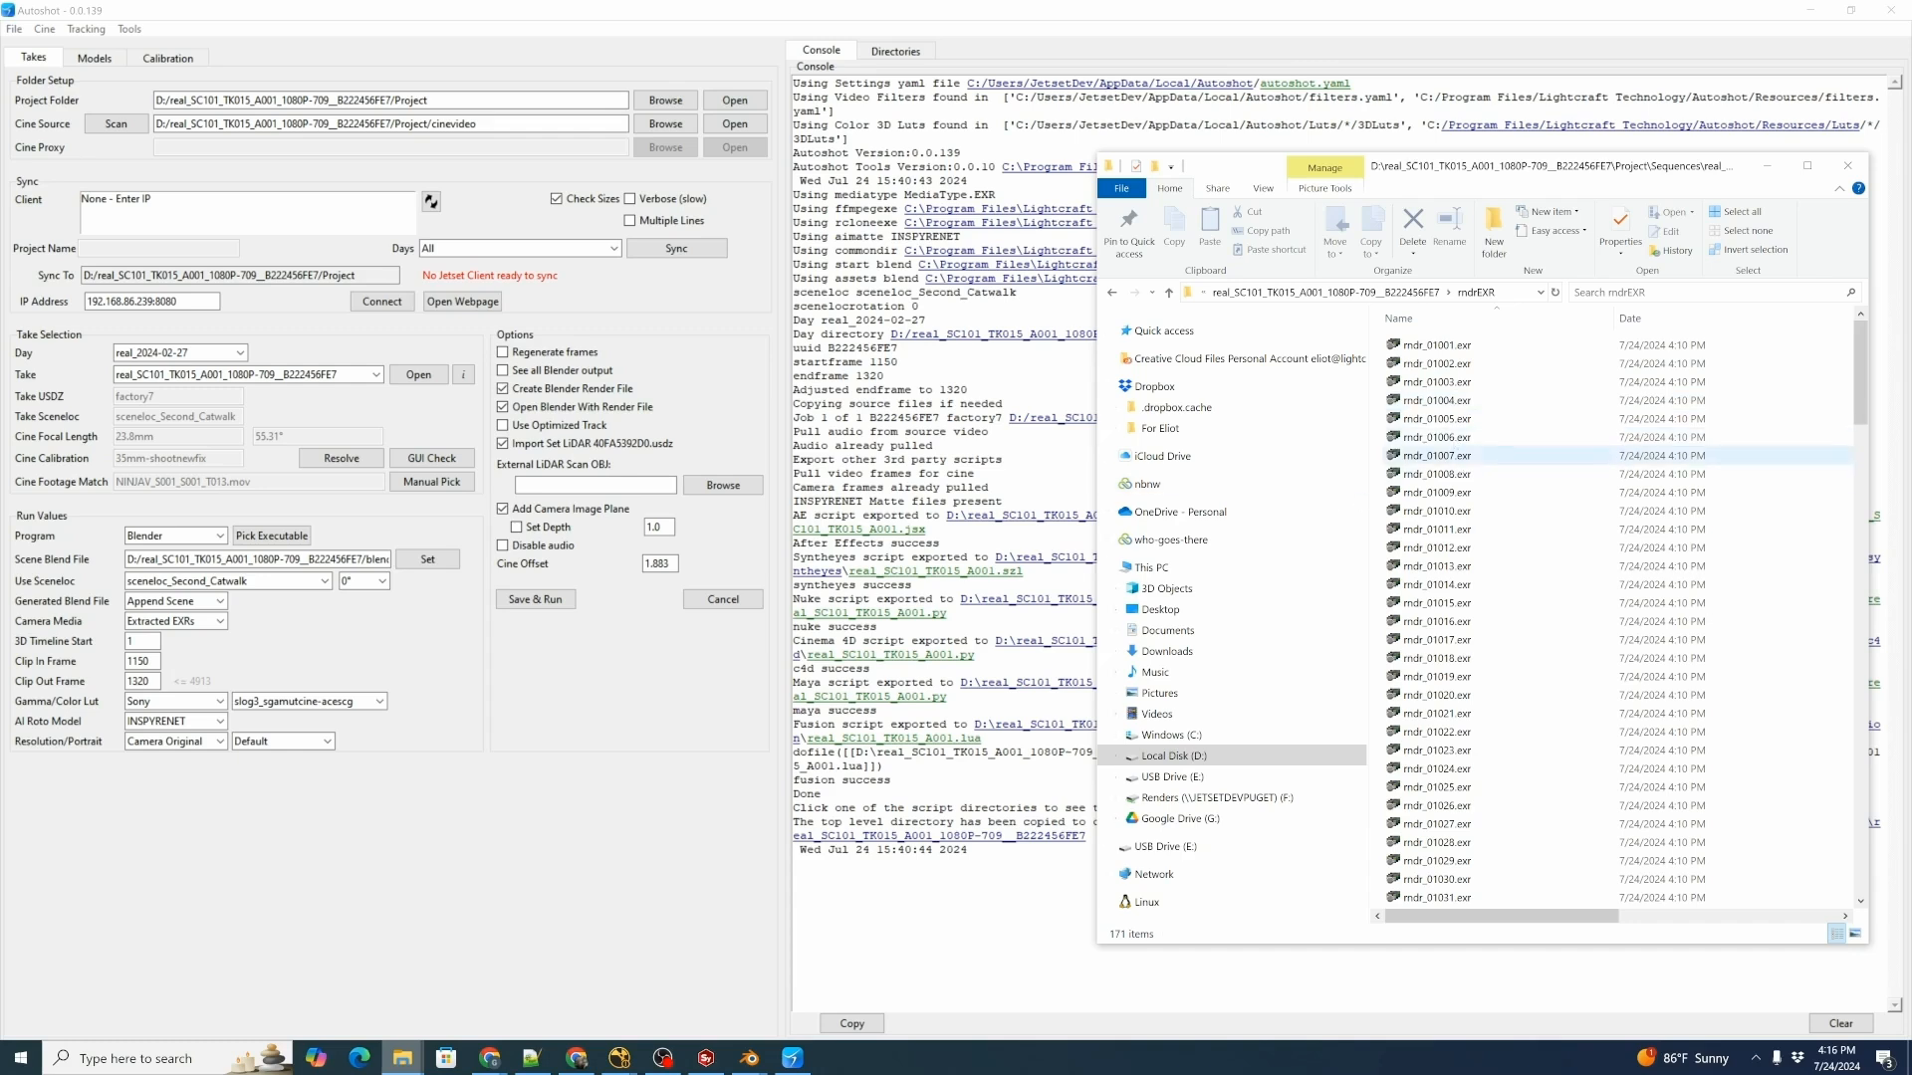
Switch to SynthEyes and export the solved scene as a Nuke (Current) file in the syntheyes folder, with matched frames starting at 1001.
{"action": "left_click", "coordinate": [706, 1058]}
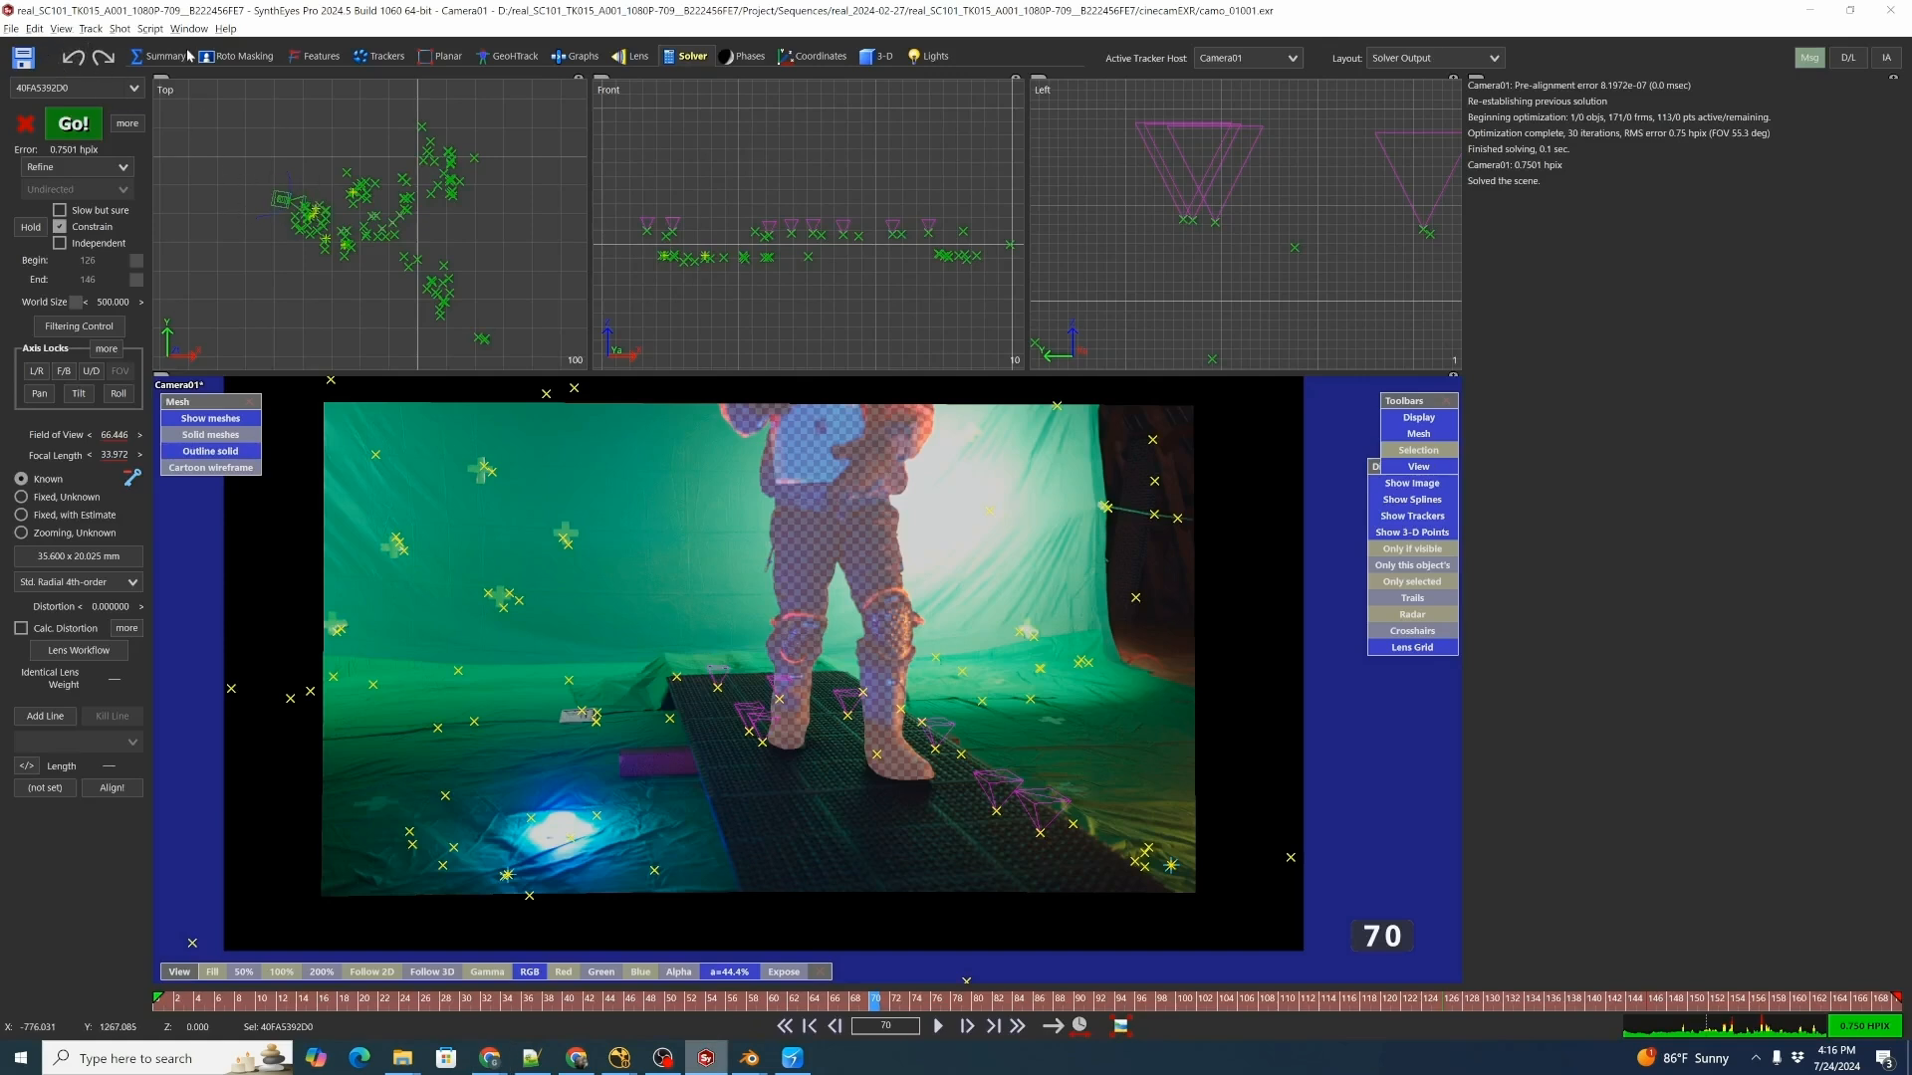
{"action": "left_click", "coordinate": [11, 28]}
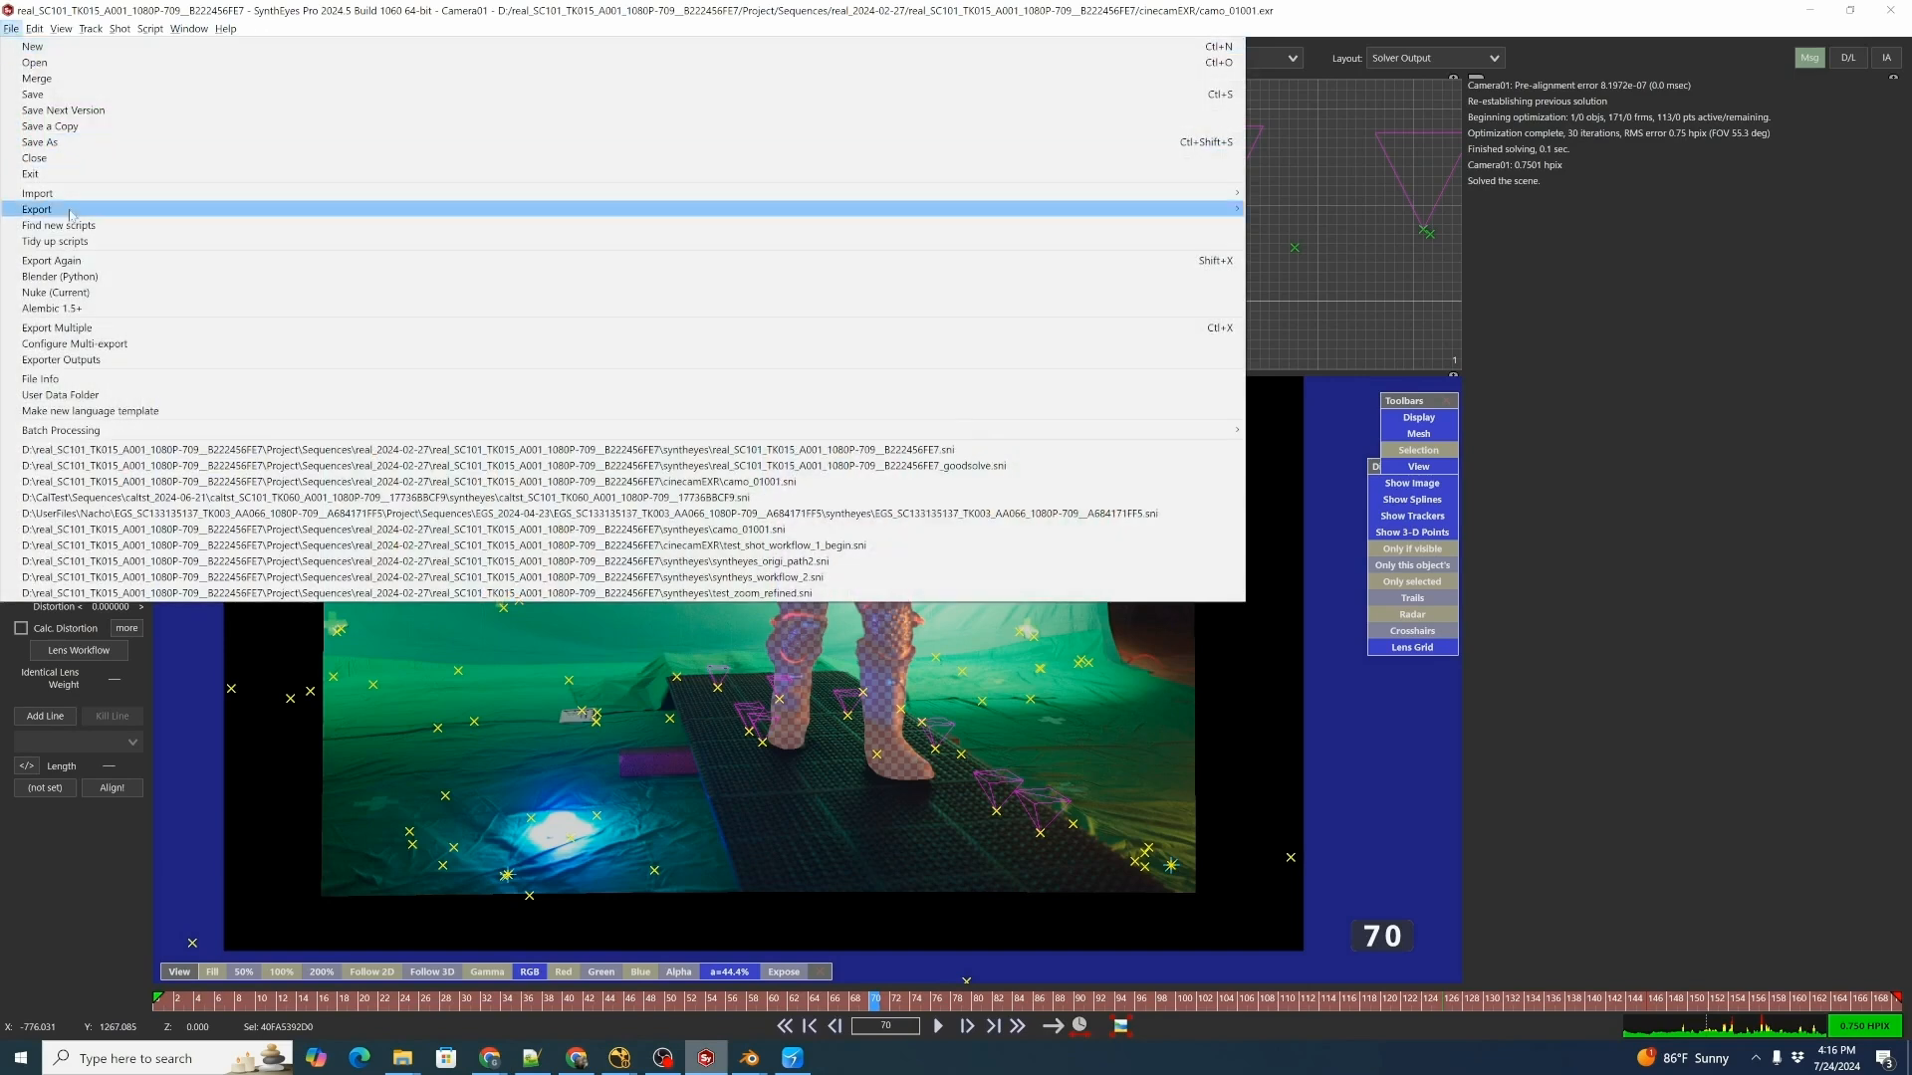
{"action": "mouse_move", "coordinate": [99, 209]}
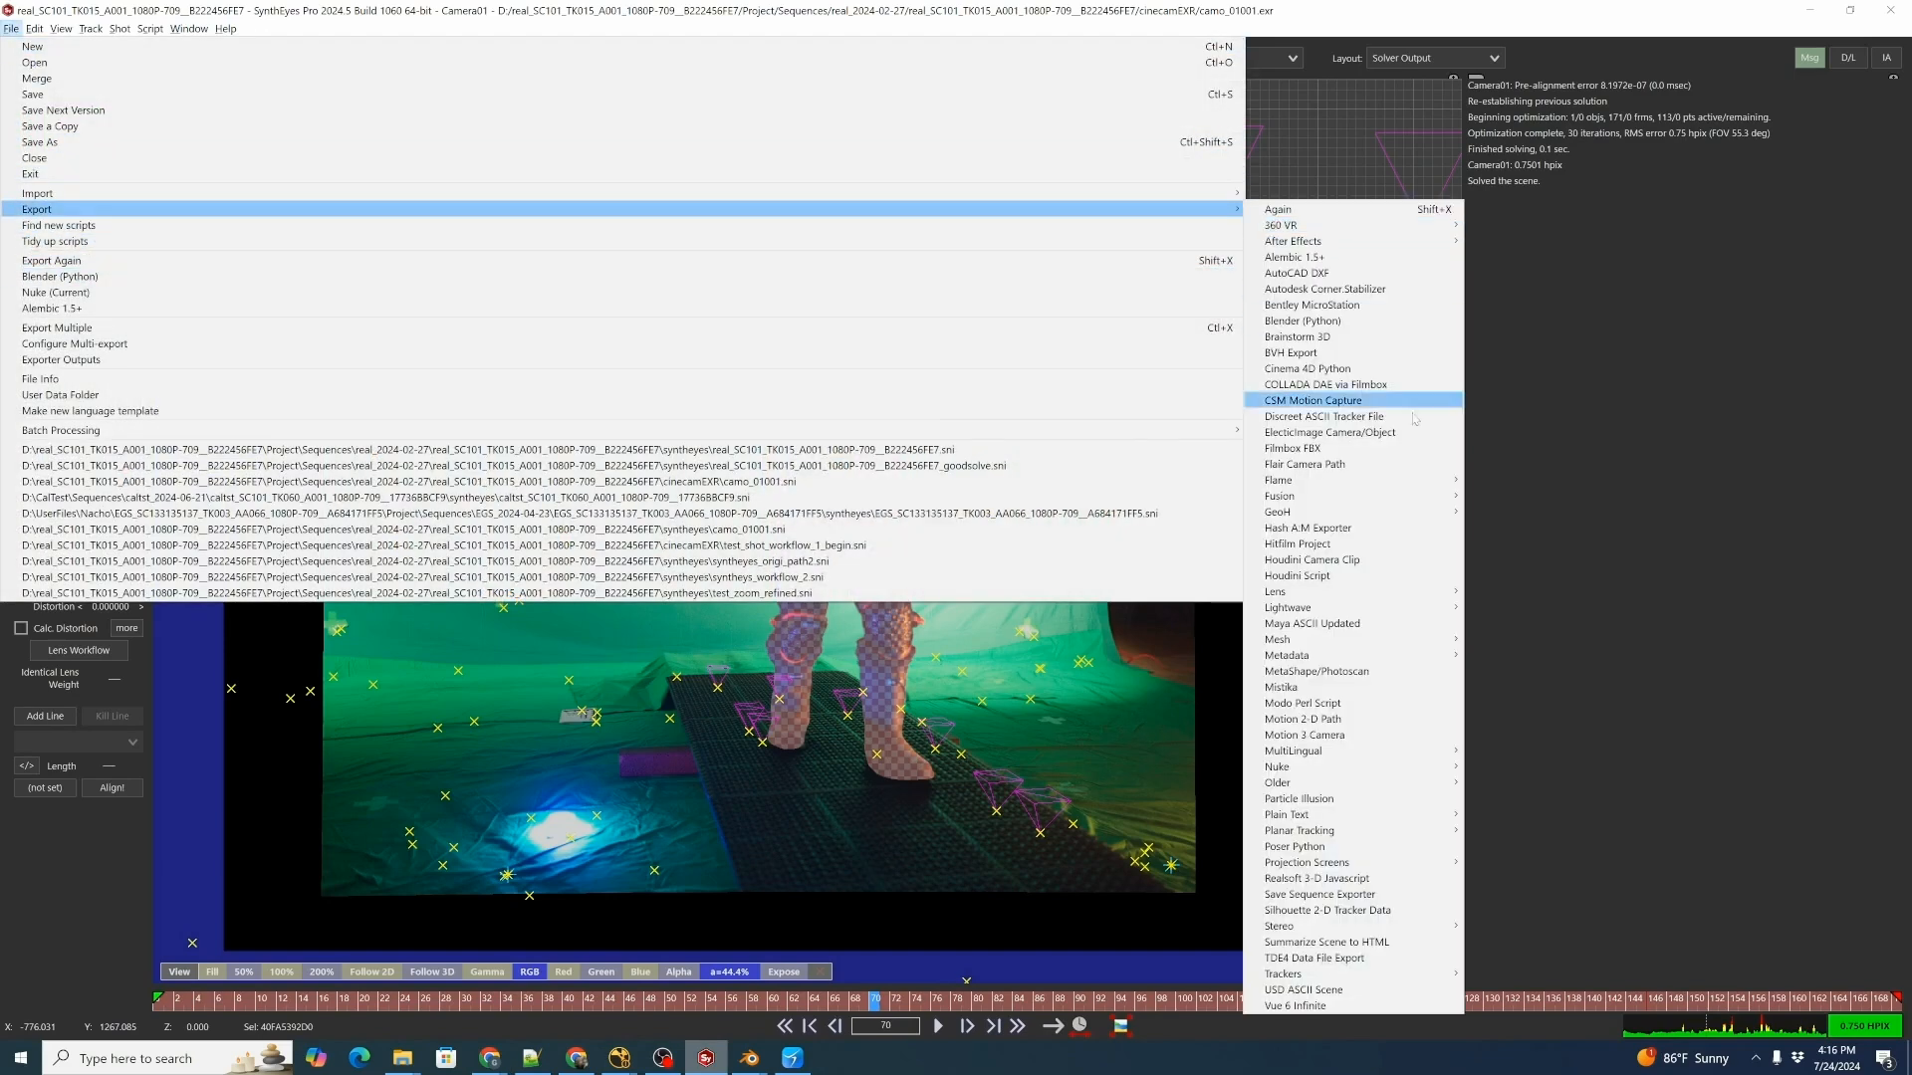
{"action": "mouse_move", "coordinate": [1444, 767]}
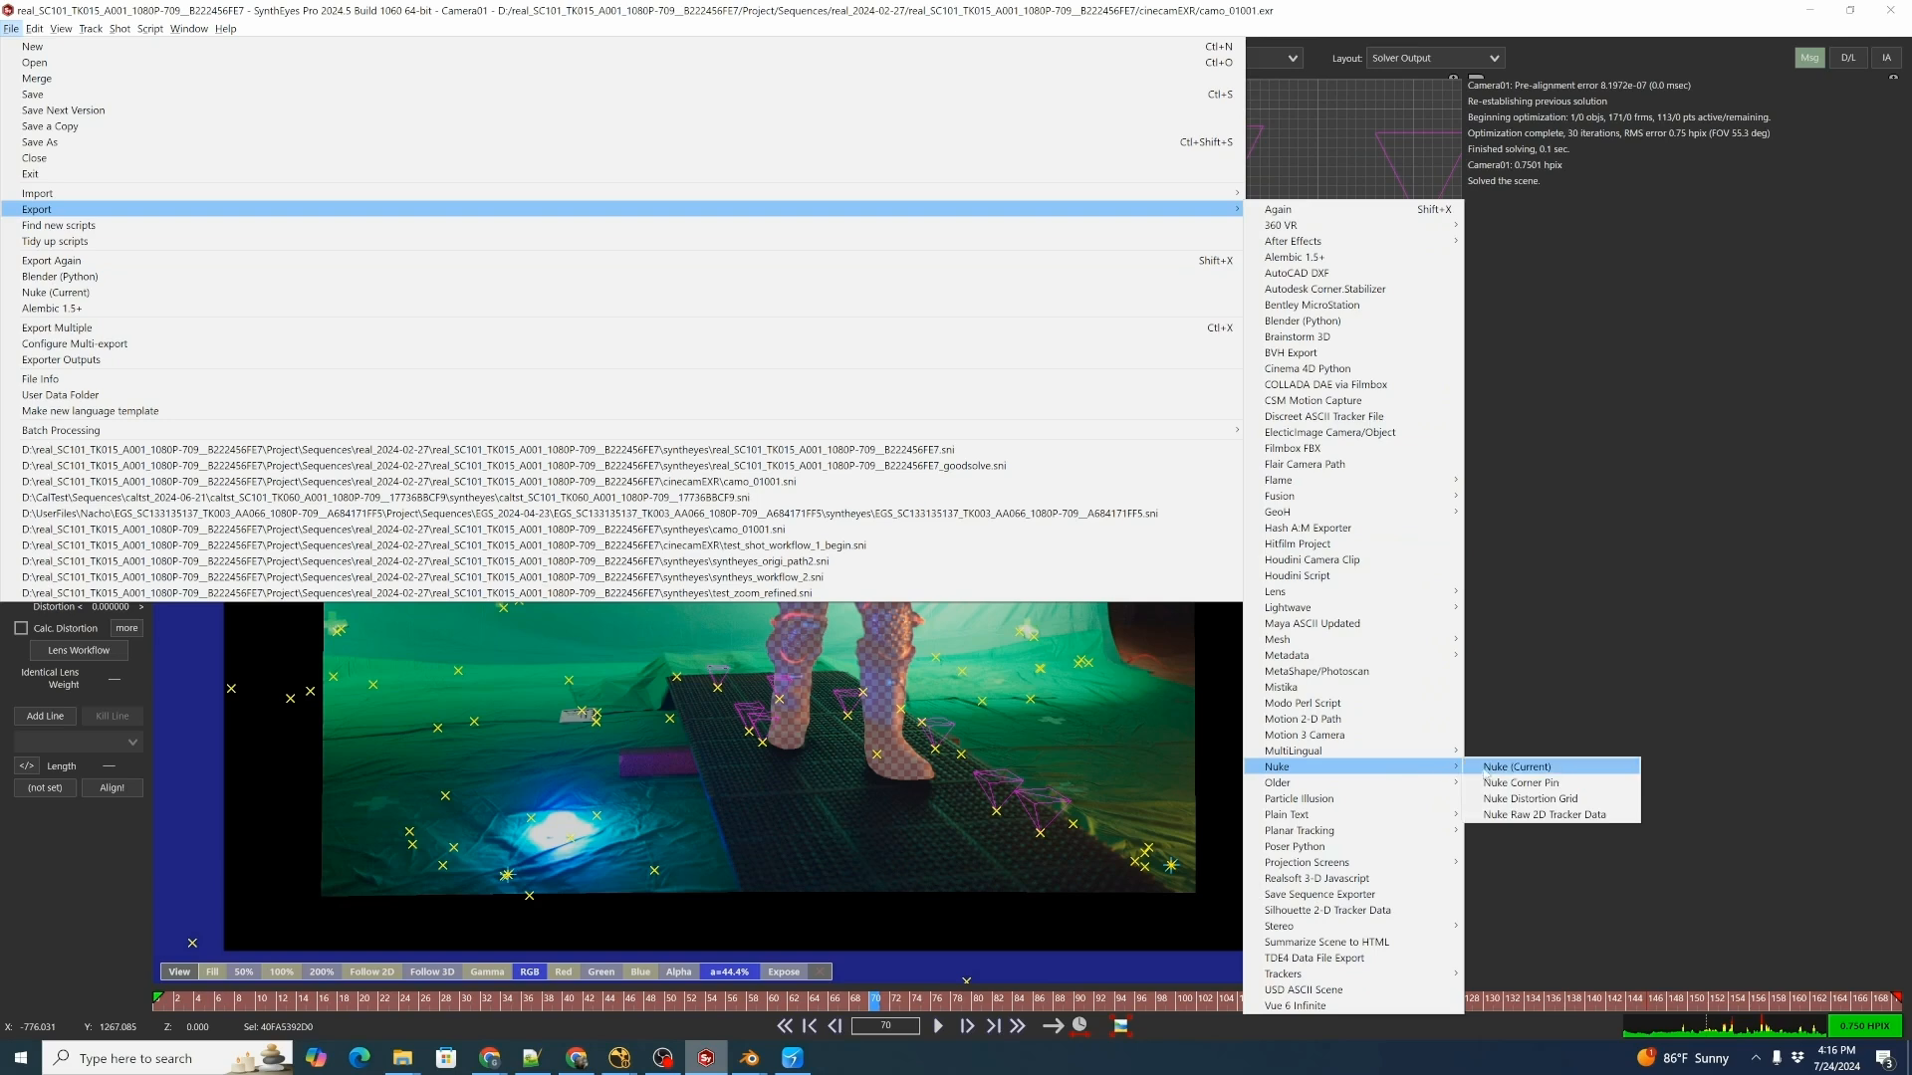
{"action": "left_click", "coordinate": [1522, 767]}
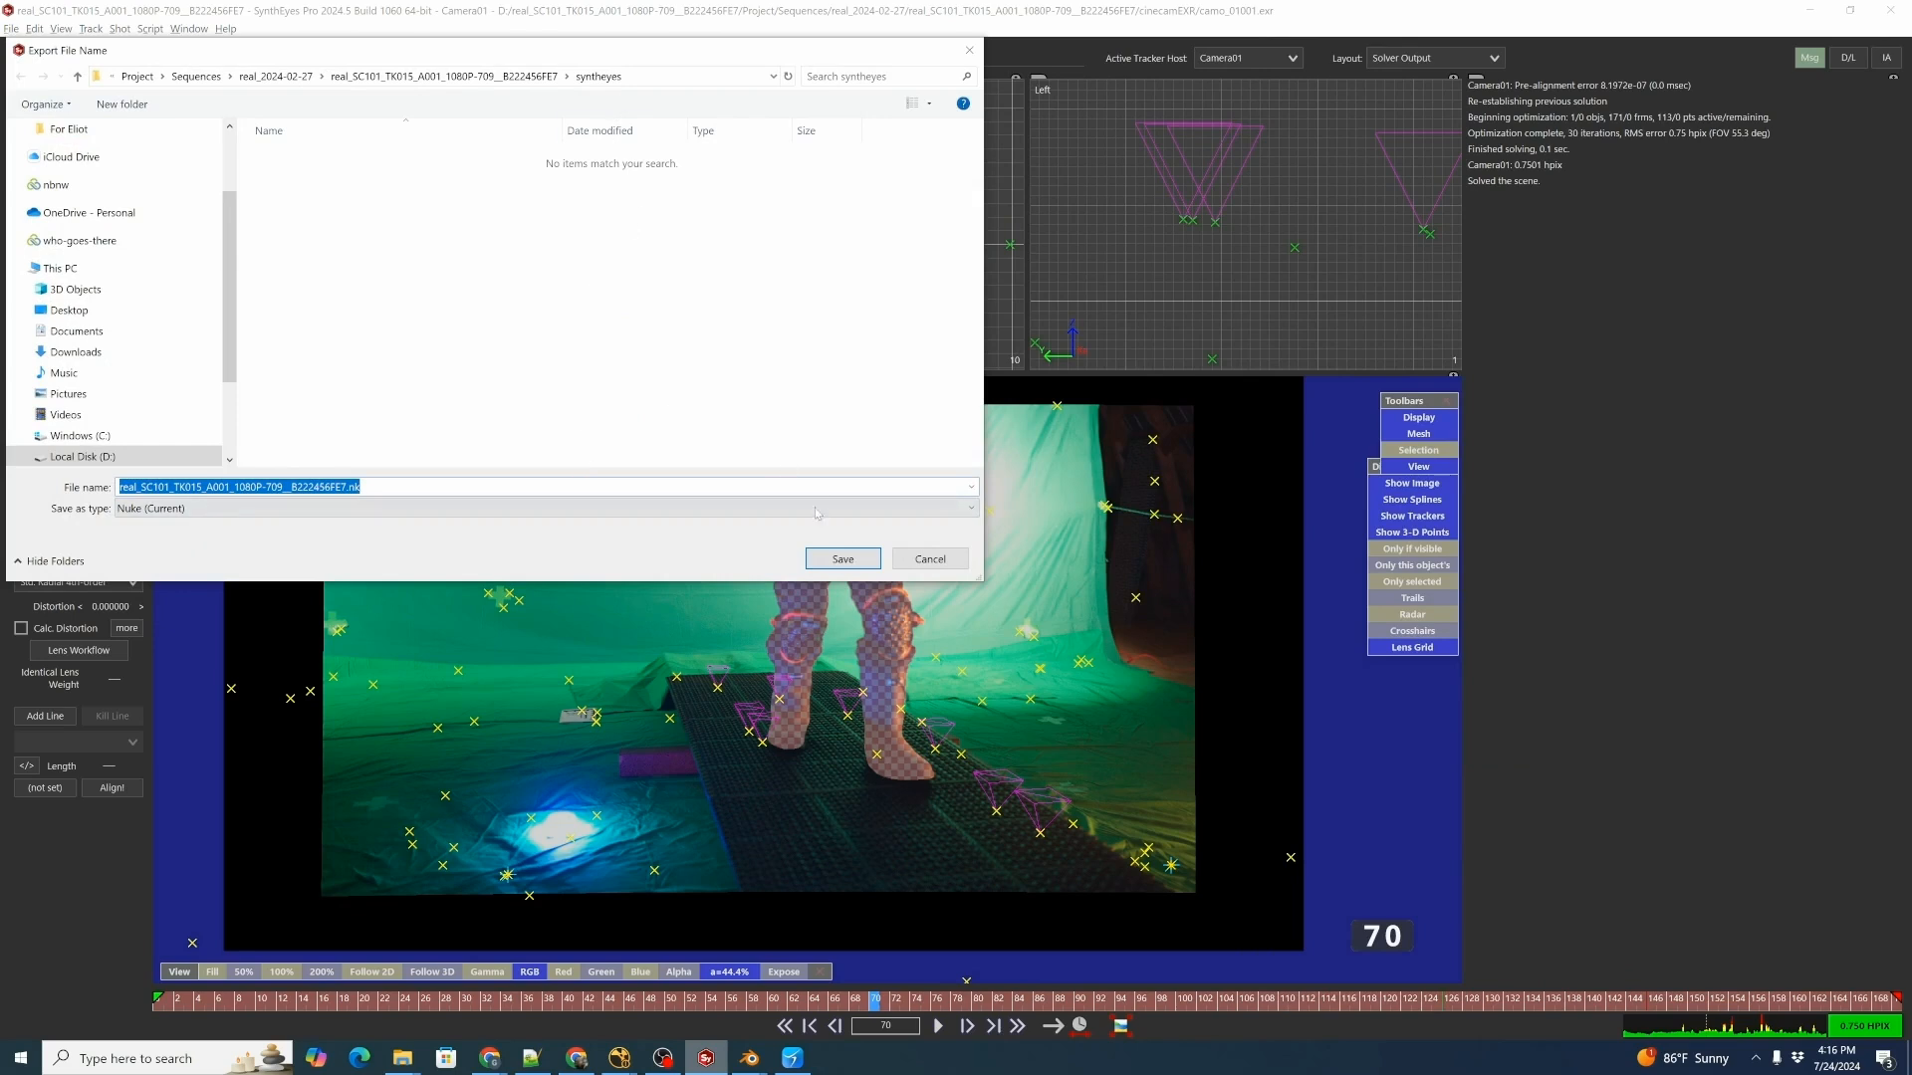
{"action": "left_click", "coordinate": [842, 560]}
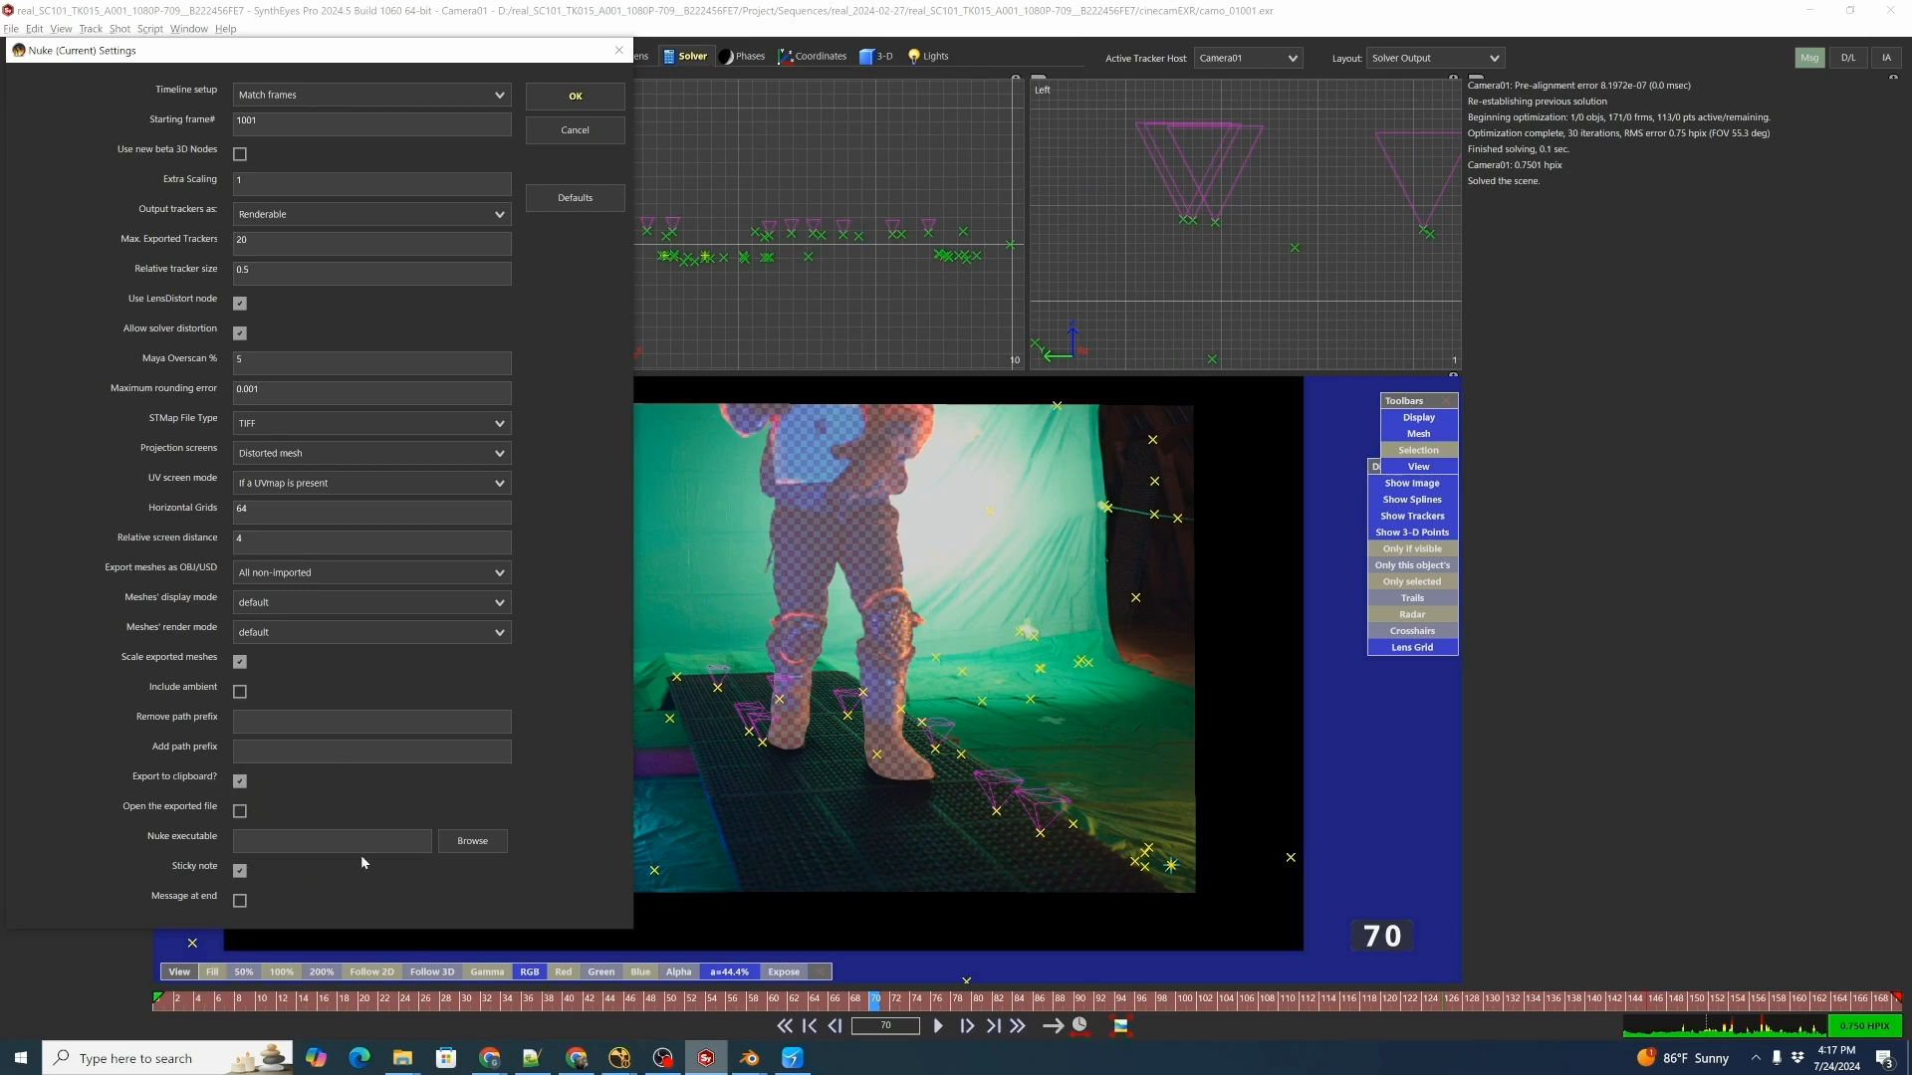
{"action": "left_click", "coordinate": [575, 99]}
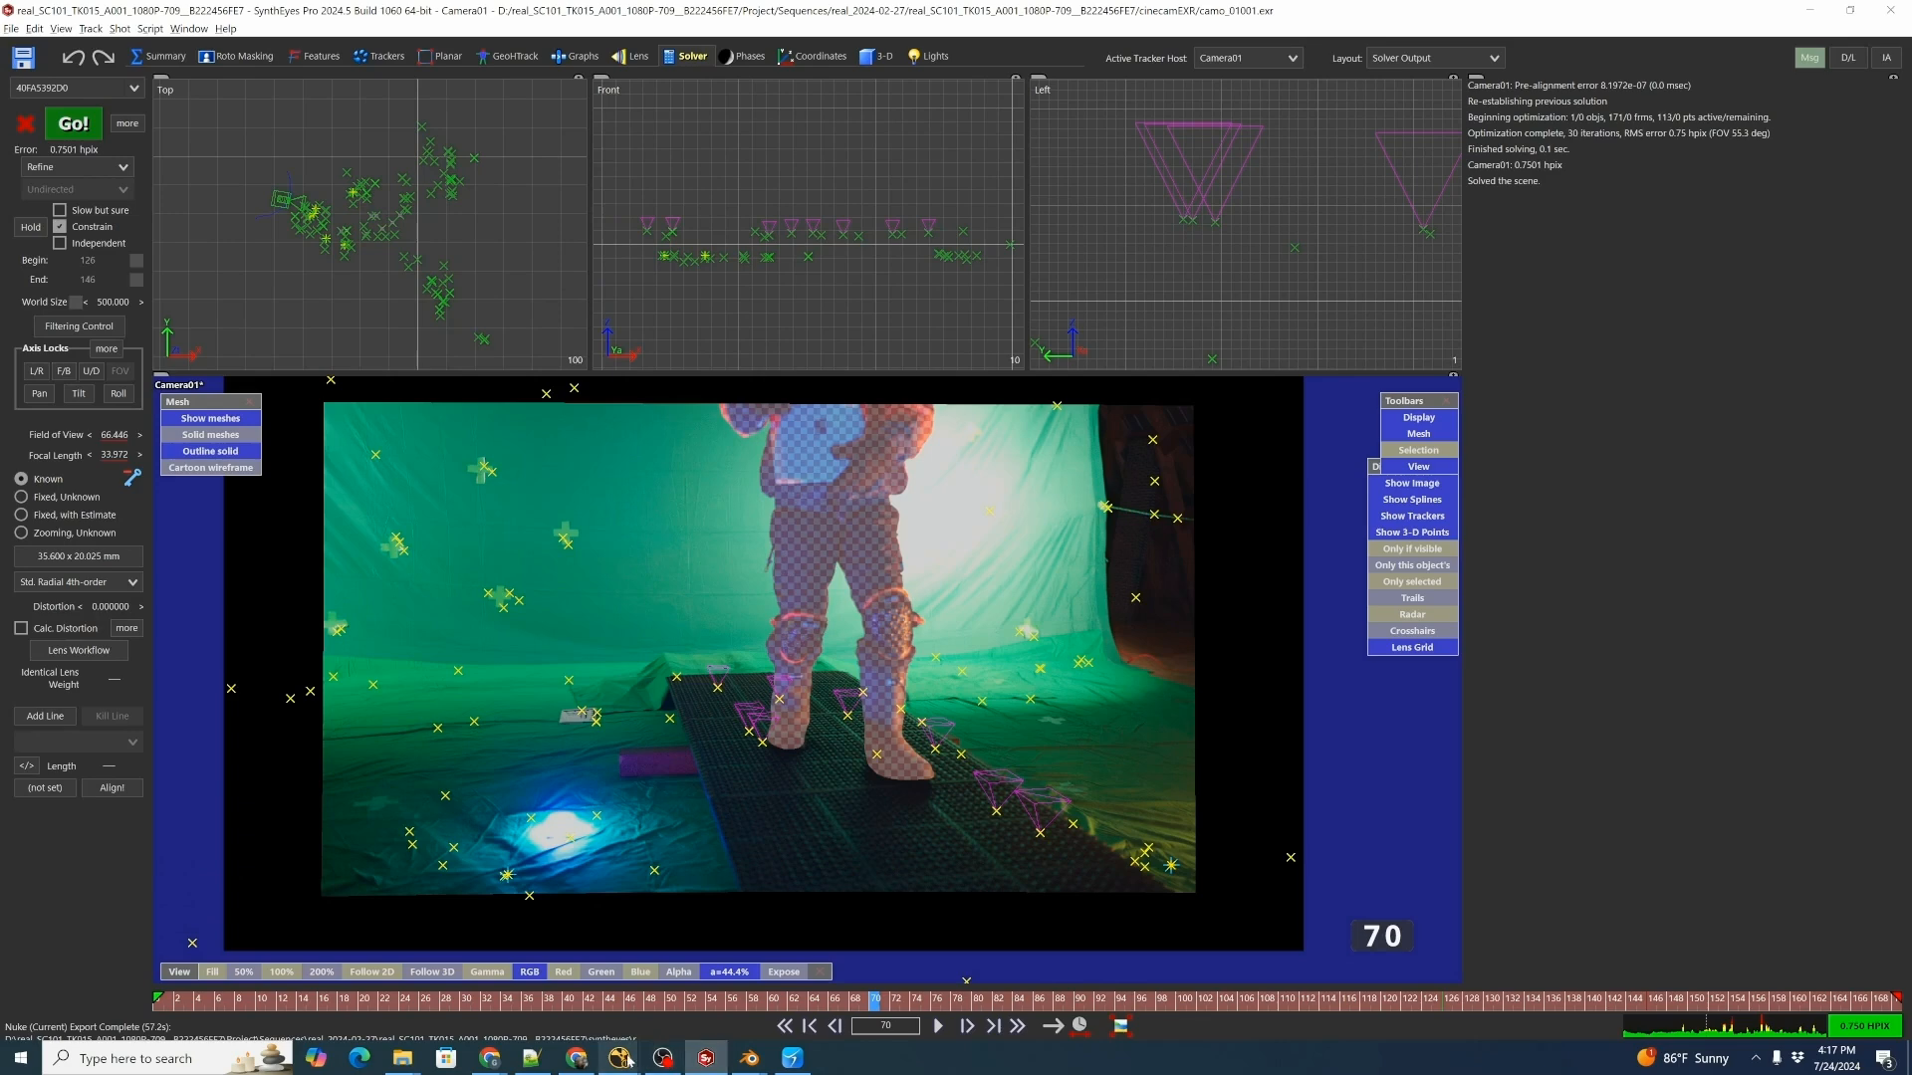
Switch to the NukeIndie window and bring its empty Node Graph into focus.
{"action": "mouse_move", "coordinate": [622, 1062]}
{"action": "left_click", "coordinate": [669, 994]}
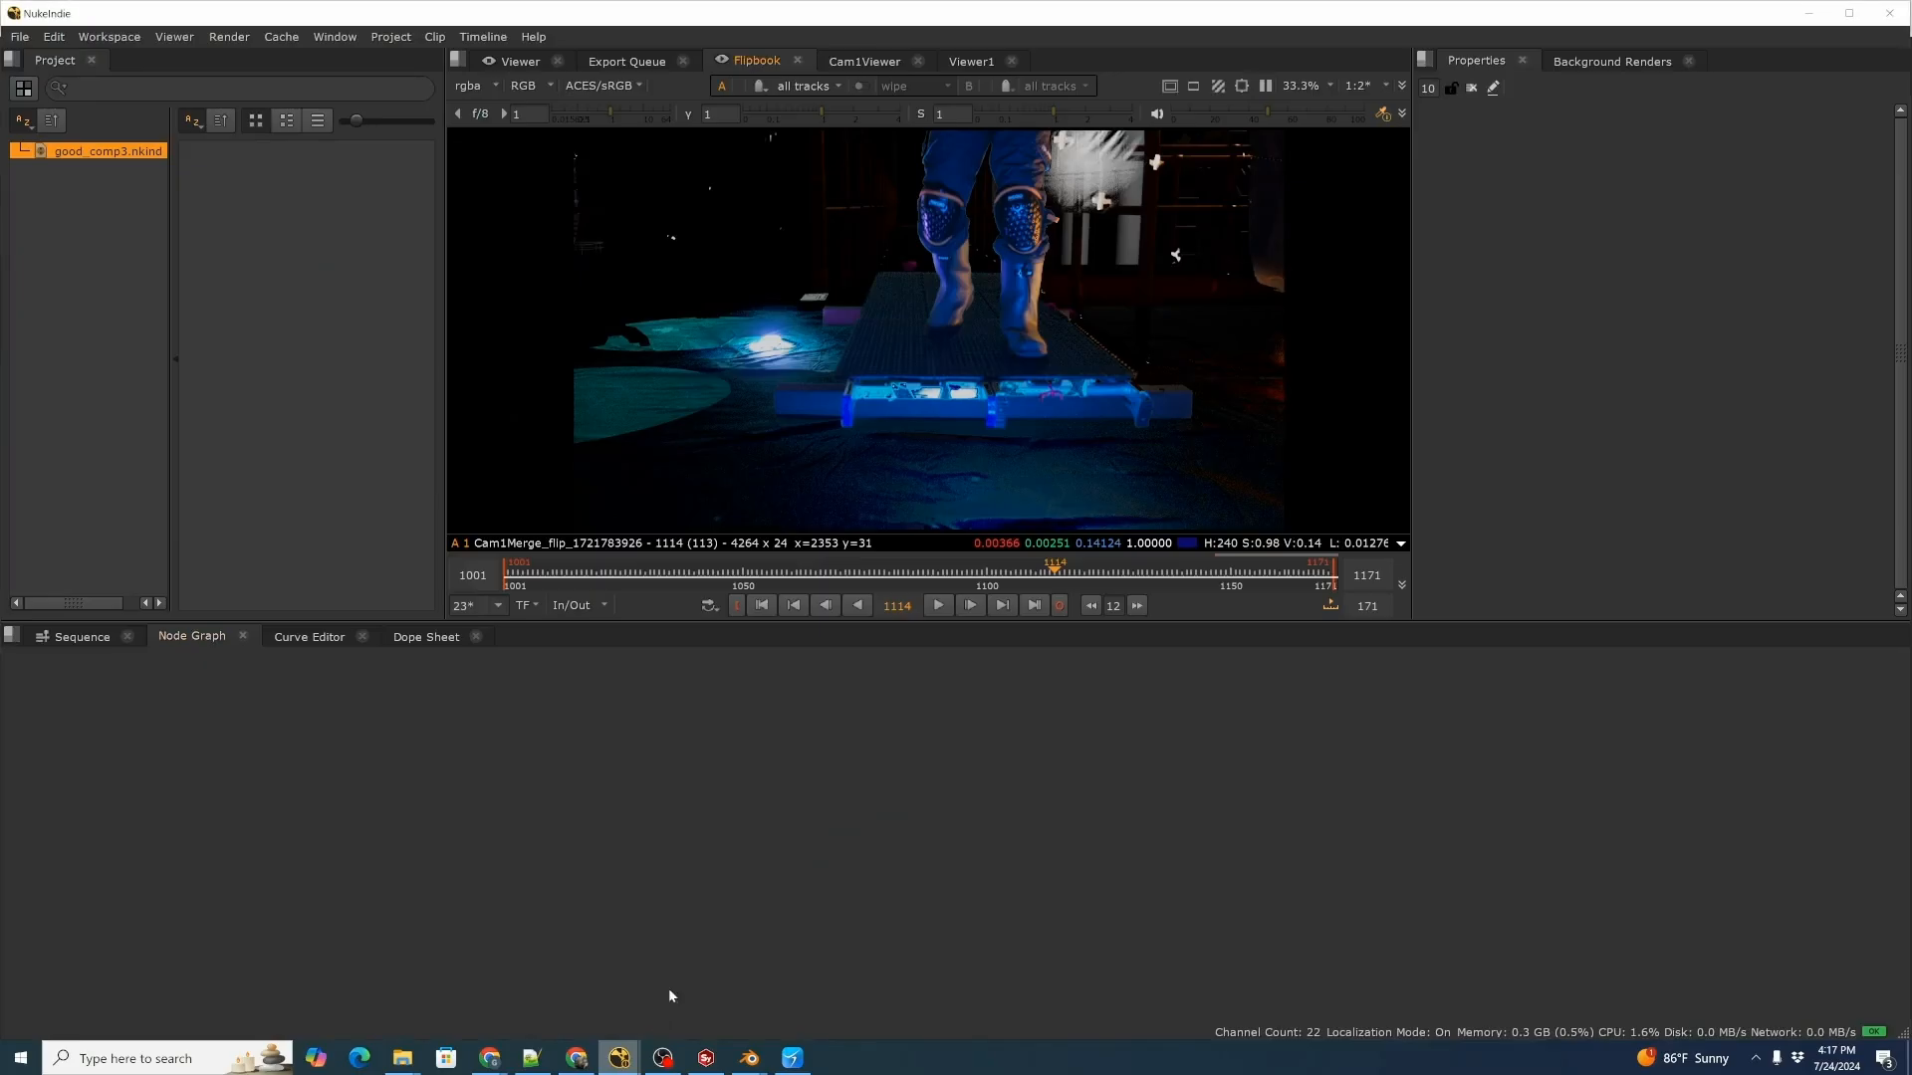
{"action": "left_click", "coordinate": [209, 638]}
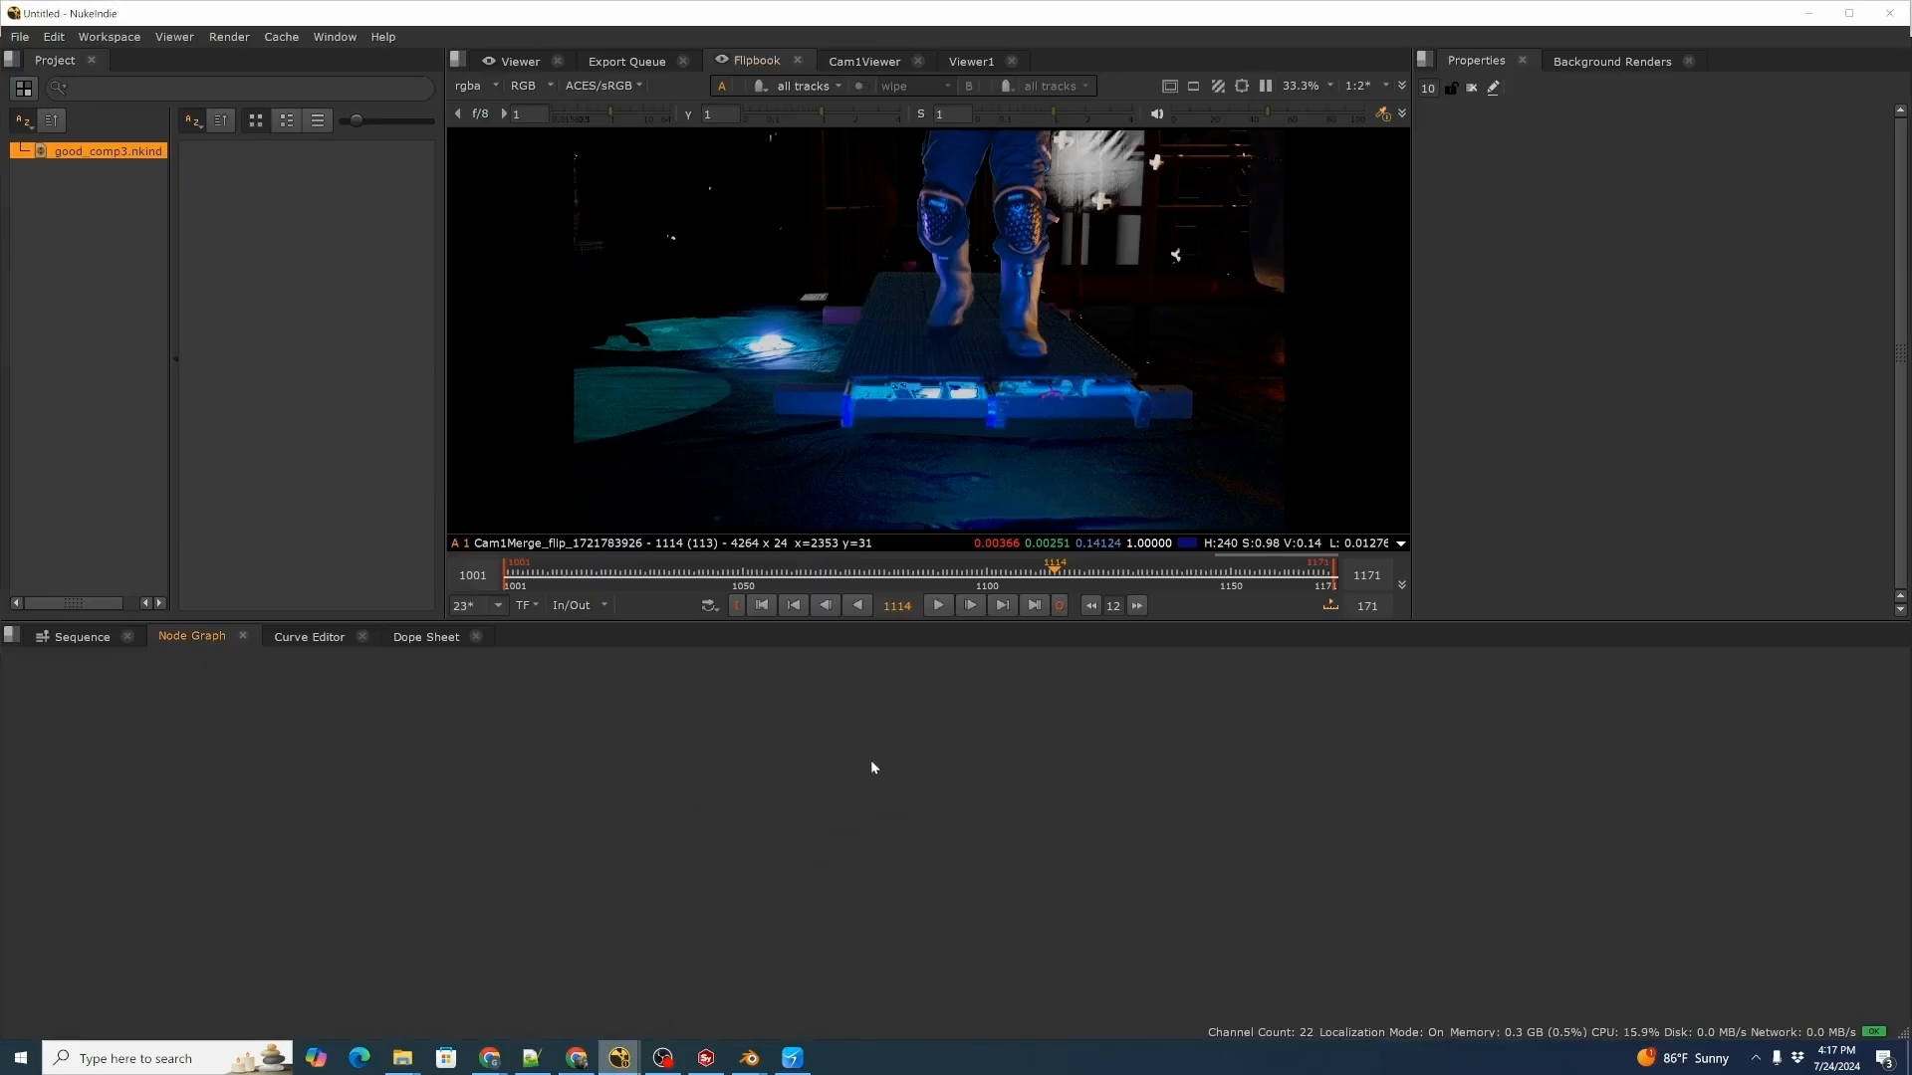
Paste the exported SynthEyes nodes into the Node Graph and move the source-path note above the node tree.
{"action": "key", "text": "ctrl+v"}
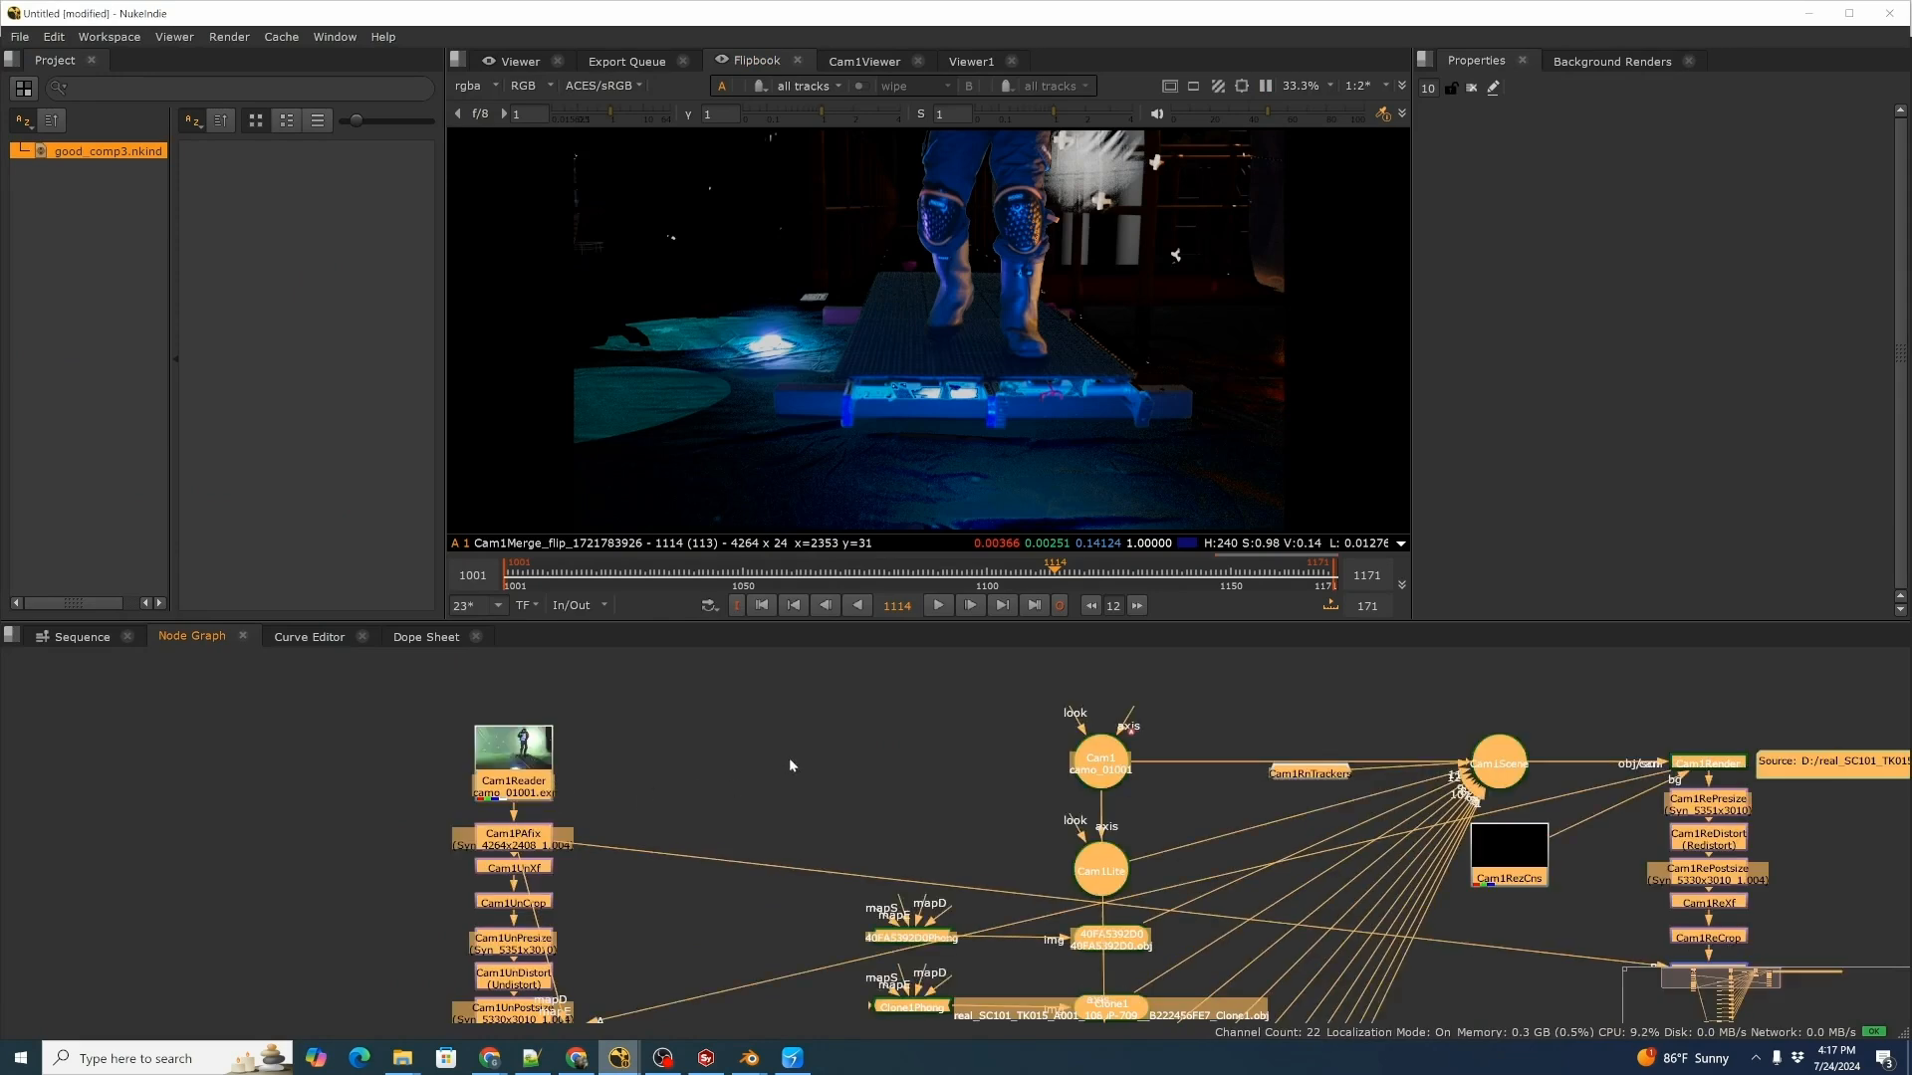
{"action": "scroll", "coordinate": [637, 719], "scroll_direction": "up", "scroll_amount": 2}
{"action": "scroll", "coordinate": [742, 819], "scroll_direction": "down", "scroll_amount": 2}
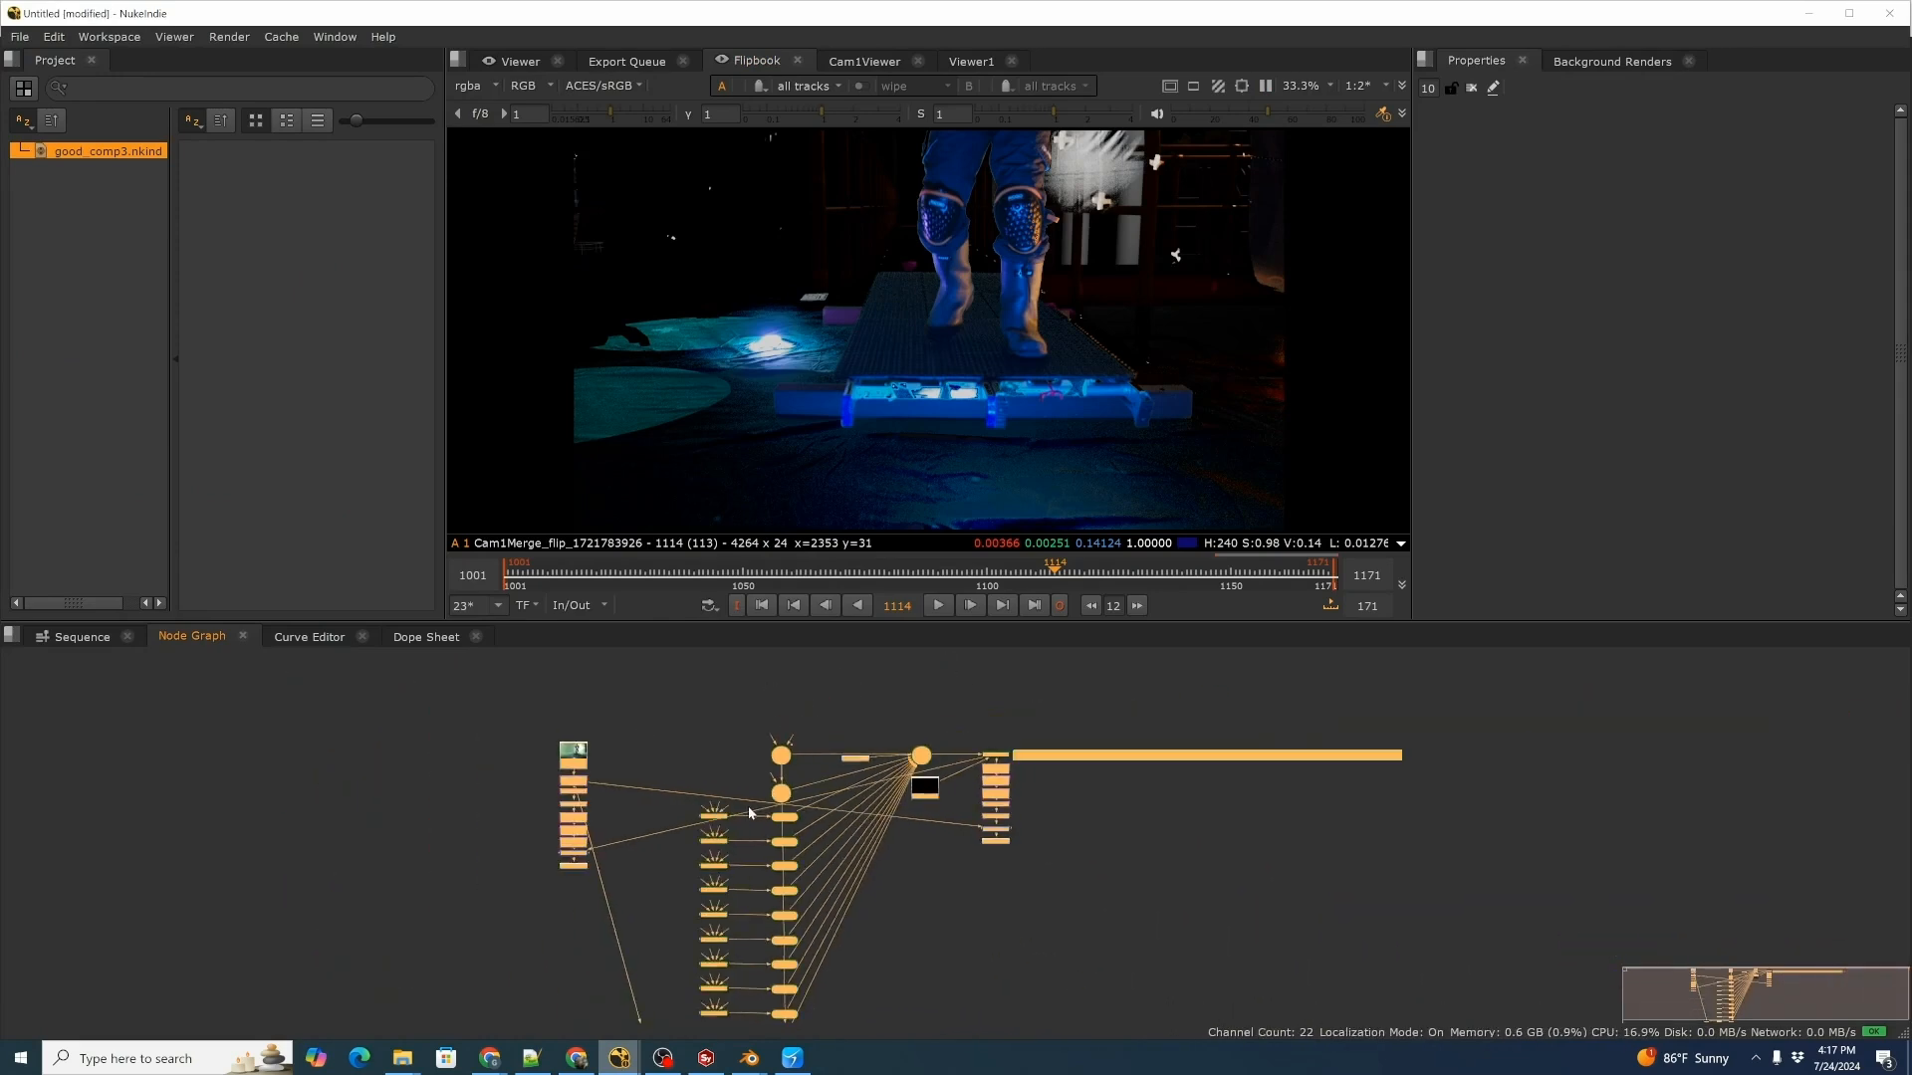
{"action": "left_click", "coordinate": [1135, 902]}
{"action": "left_click_drag", "start_coordinate": [1112, 747], "coordinate": [695, 717]}
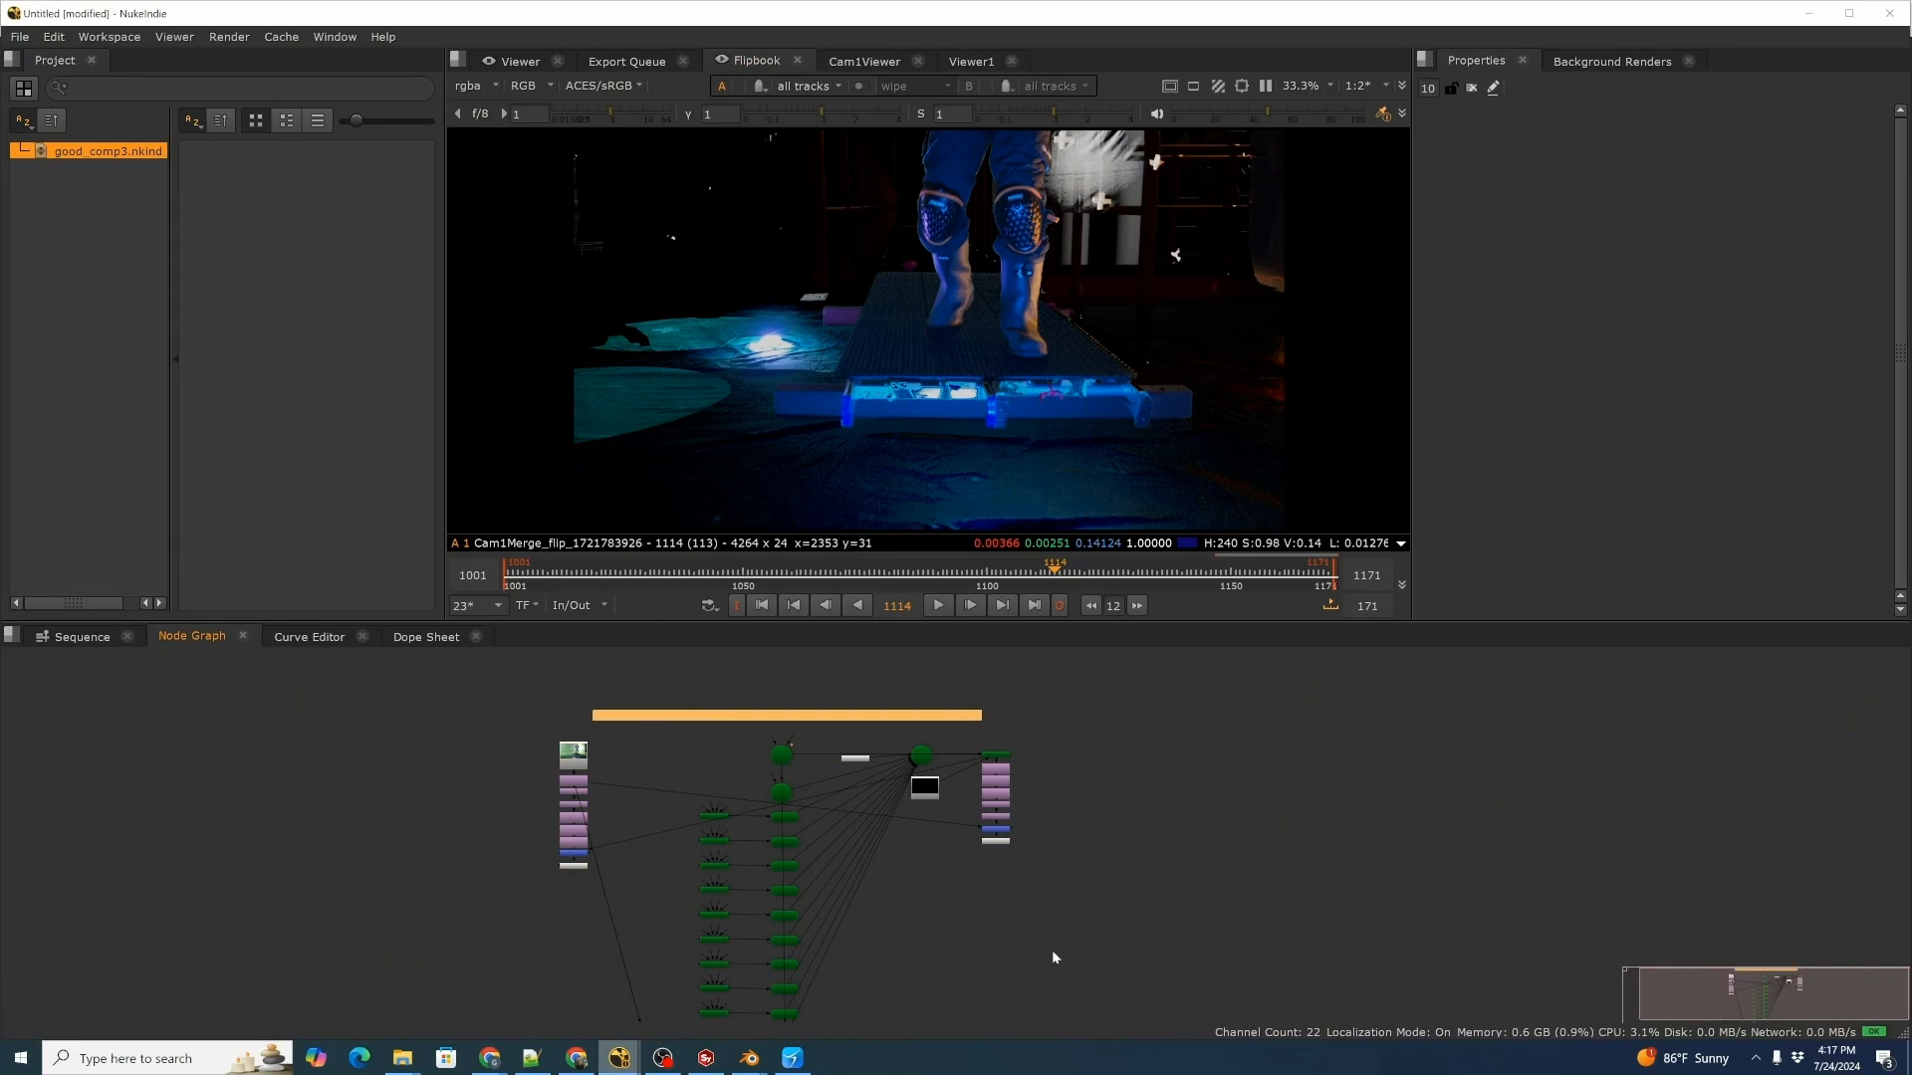
Open the Cam1Viewer node at the end of the SynthEyes render chain to show the merged camera output.
{"action": "scroll", "coordinate": [1051, 918], "scroll_direction": "down", "scroll_amount": 3}
{"action": "scroll", "coordinate": [1044, 918], "scroll_direction": "up", "scroll_amount": 5}
{"action": "scroll", "coordinate": [422, 677], "scroll_direction": "up", "scroll_amount": 5}
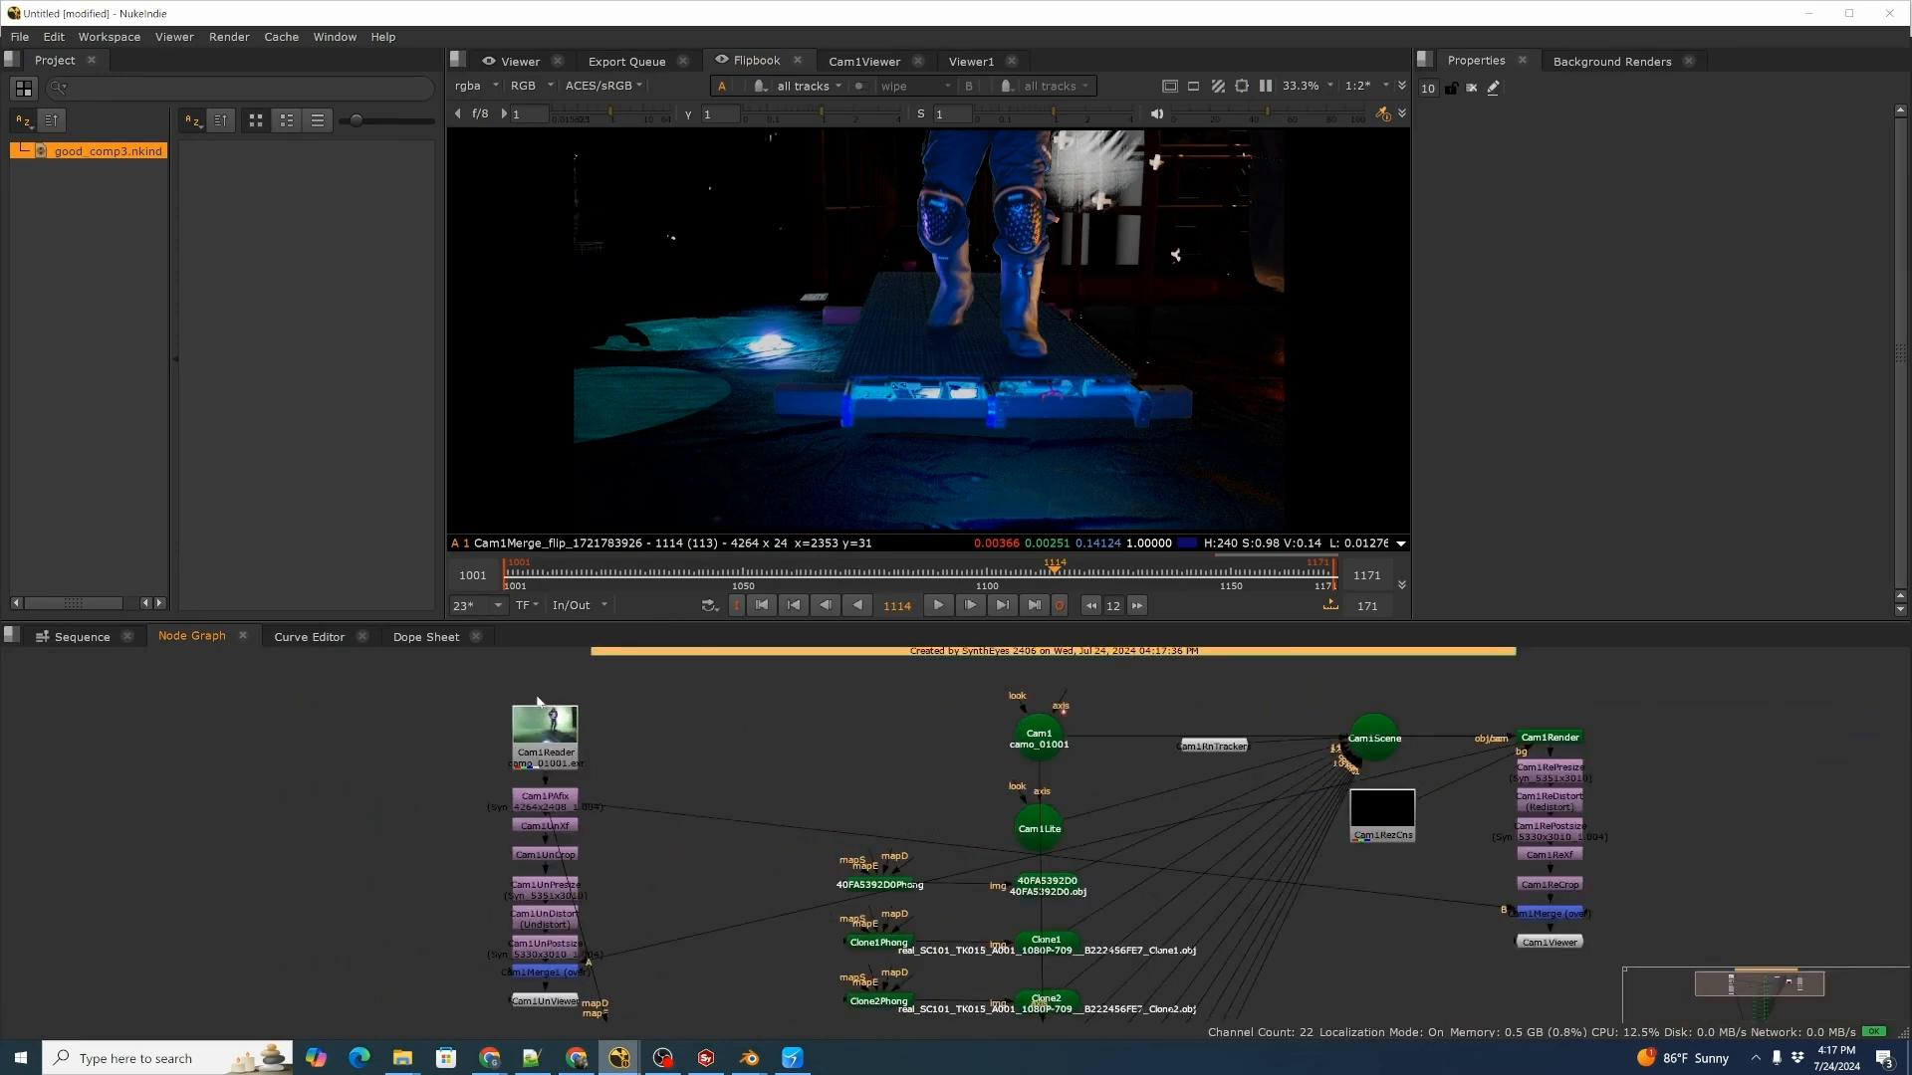
{"action": "scroll", "coordinate": [594, 747], "scroll_direction": "down", "scroll_amount": 2}
{"action": "middle_click_drag", "start_coordinate": [1227, 836], "coordinate": [935, 890]}
{"action": "left_click", "coordinate": [1091, 956]}
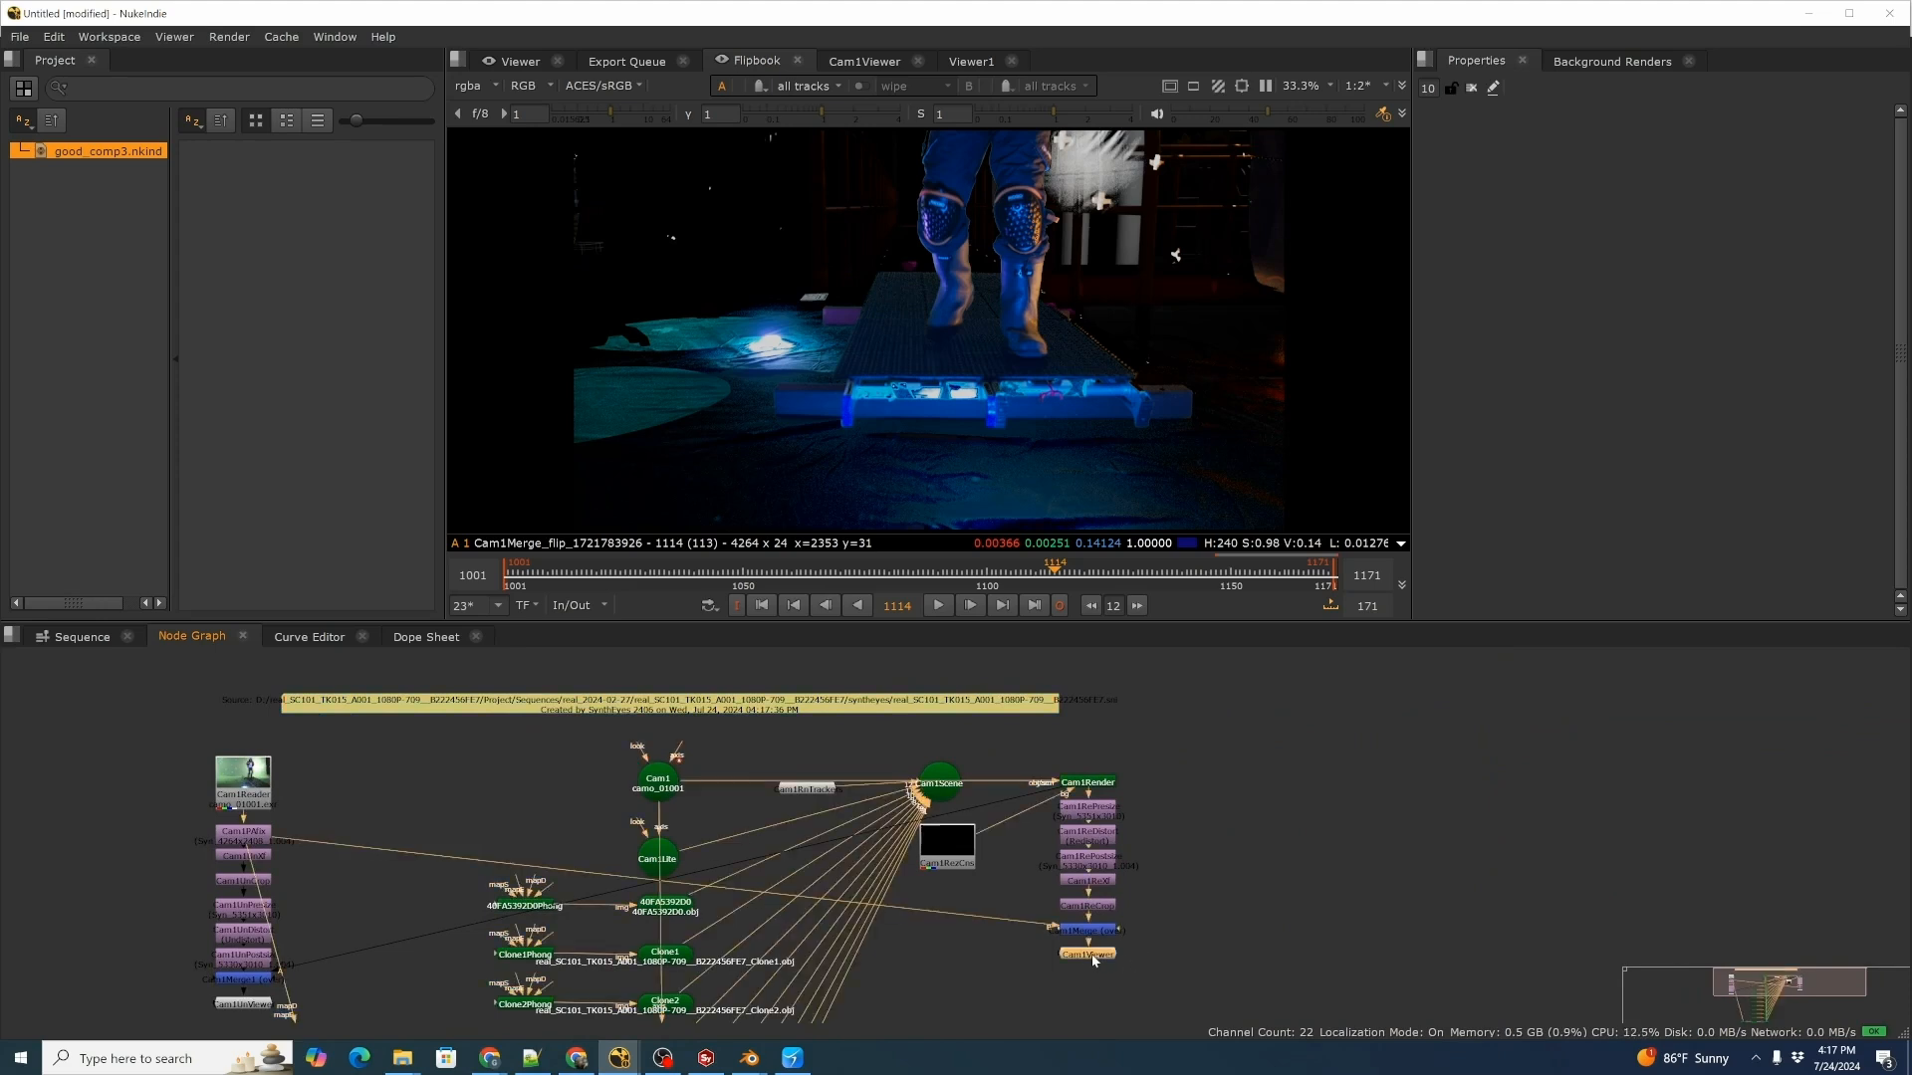
{"action": "double_click", "coordinate": [1093, 957]}
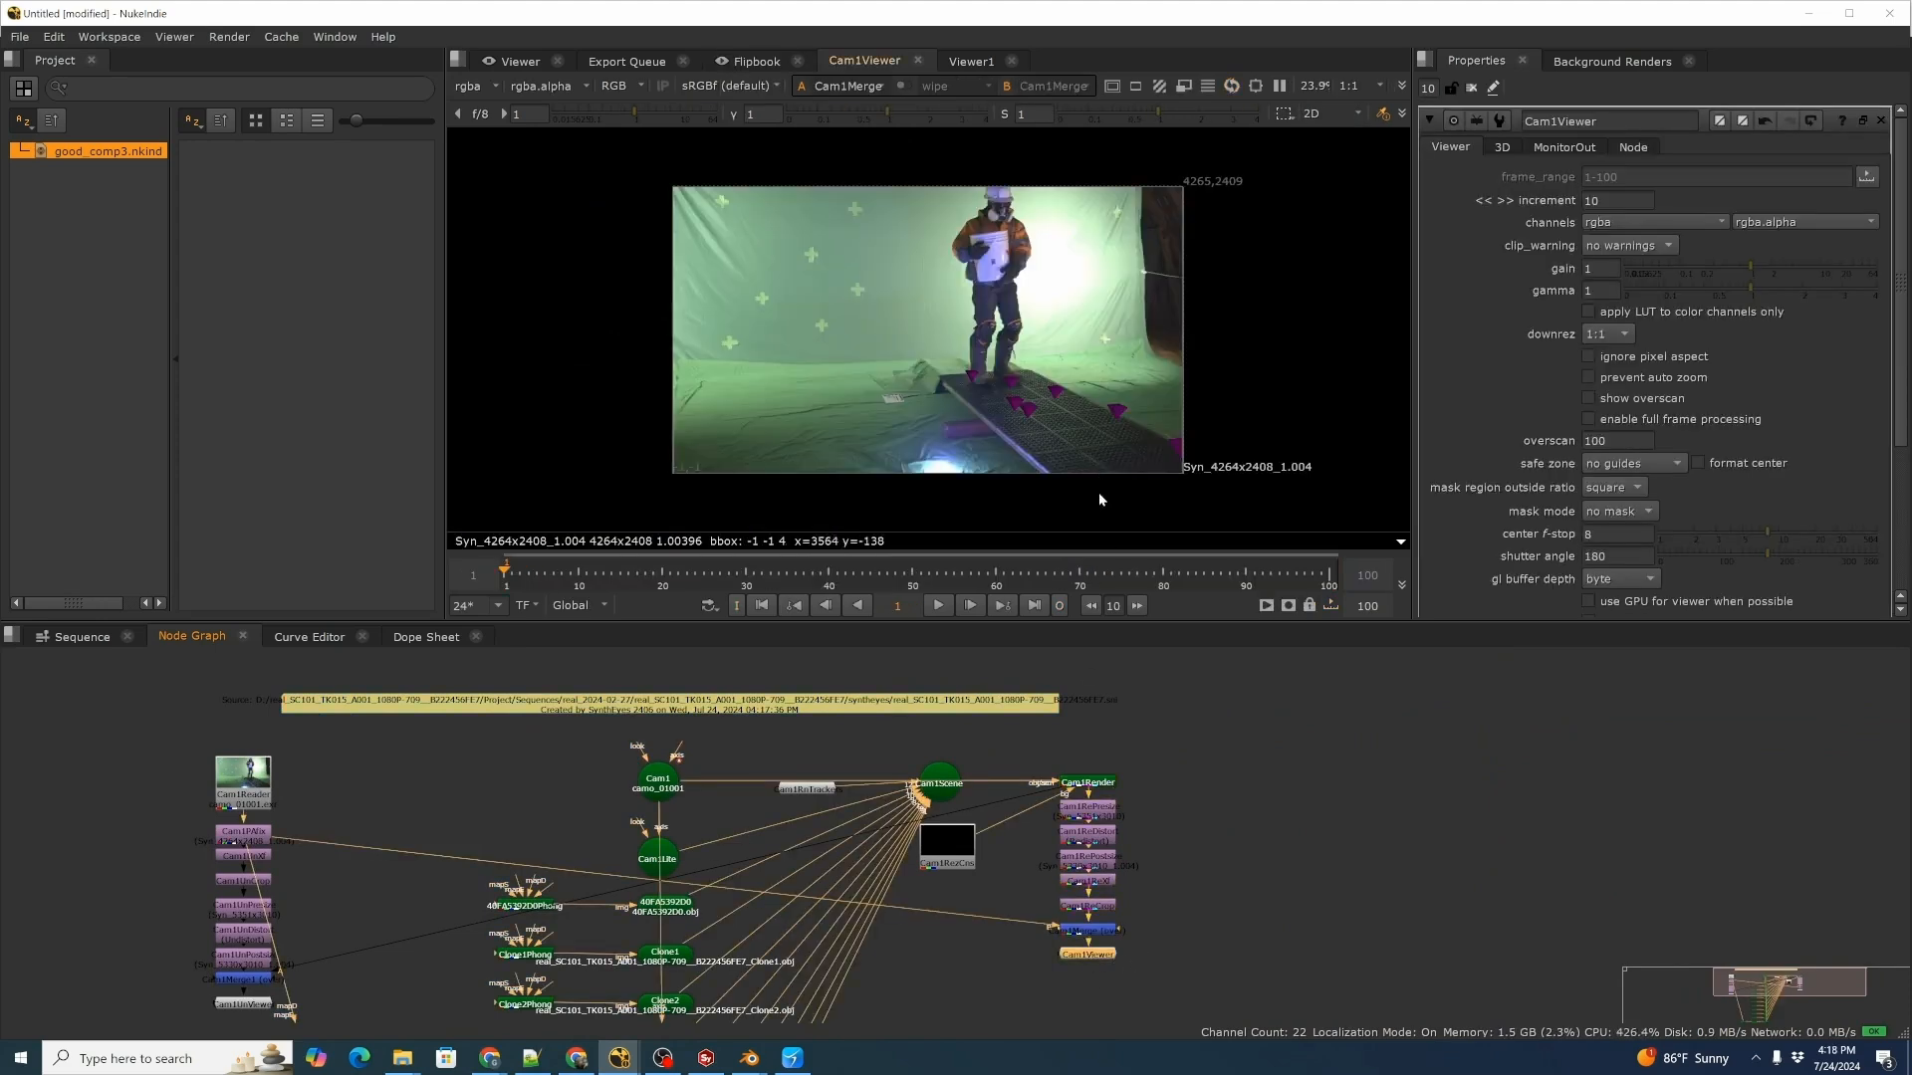
Examine the SynthEyes node tree, from the camera and clone geometry nodes through Cam1Scene to the Cam1Render redistort chain.
{"action": "scroll", "coordinate": [1189, 922], "scroll_direction": "up", "scroll_amount": 4}
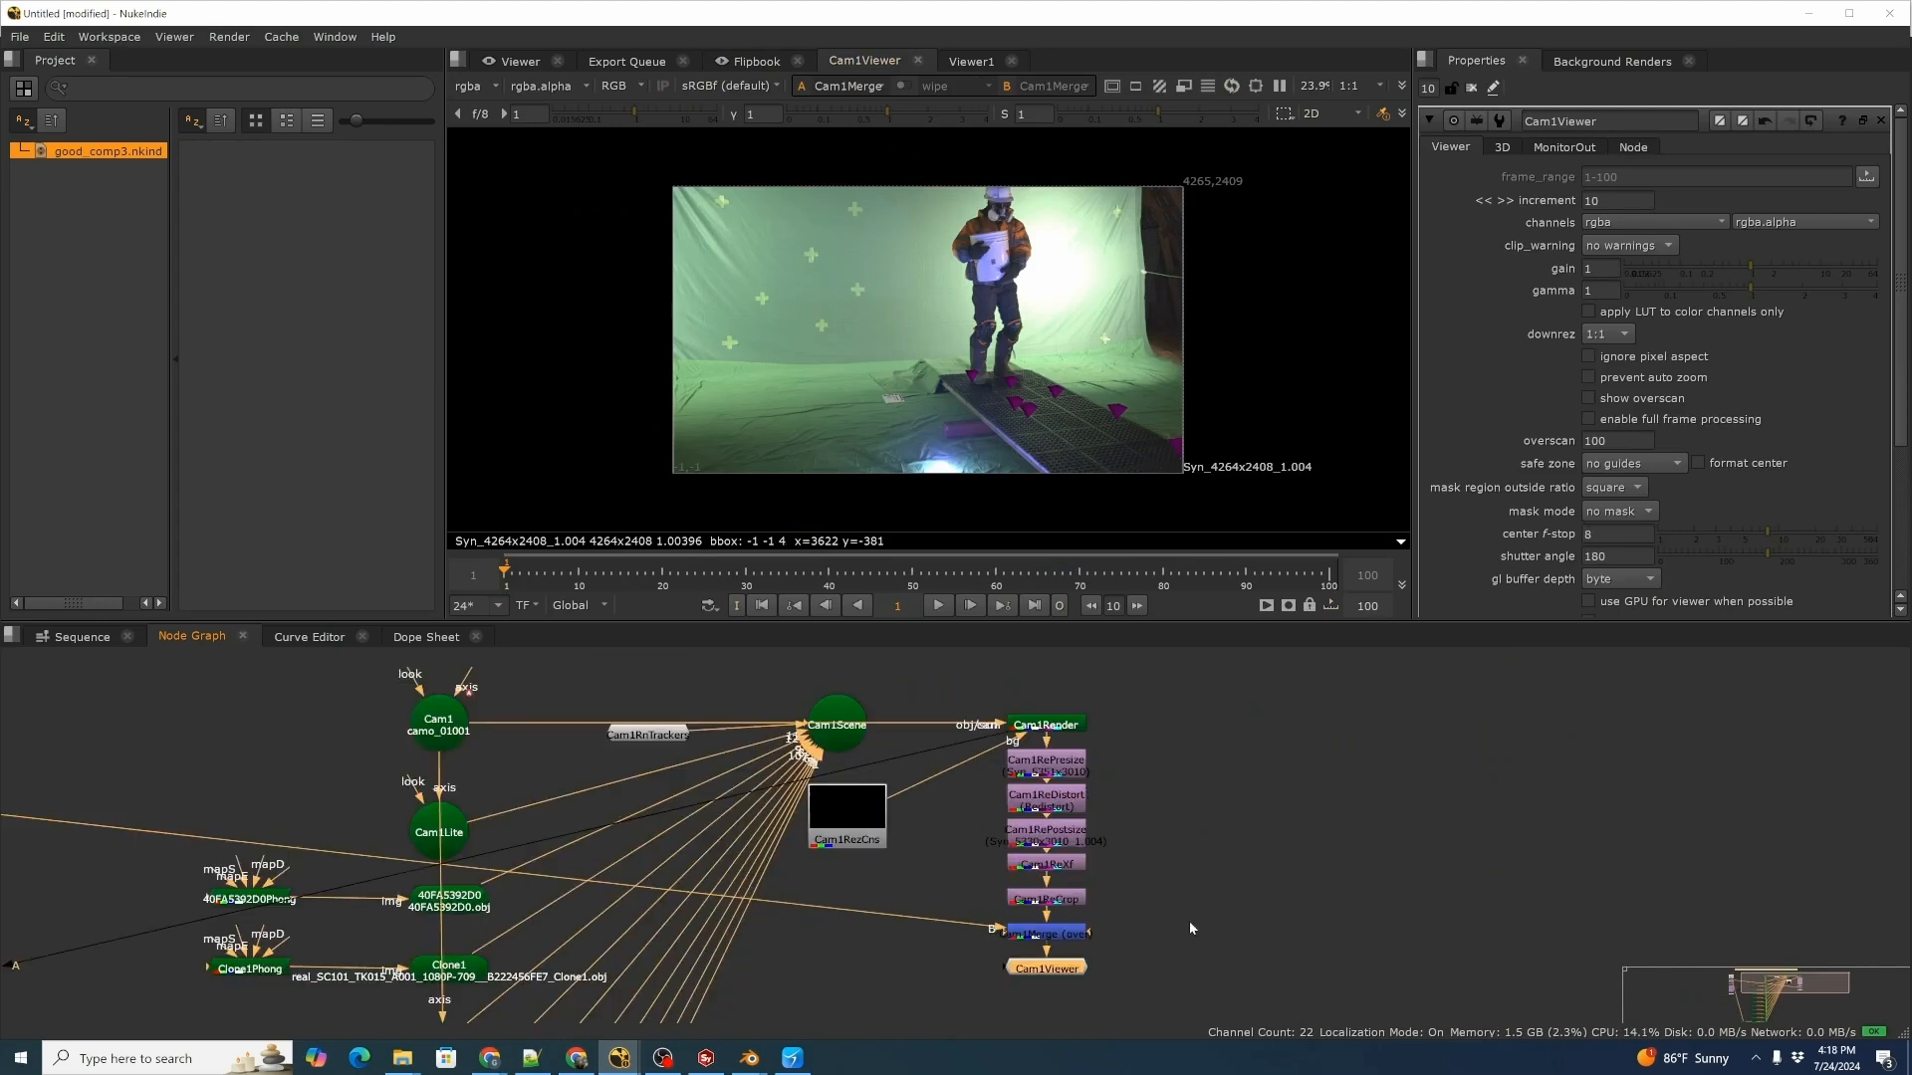
{"action": "scroll", "coordinate": [1029, 723], "scroll_direction": "up", "scroll_amount": 2}
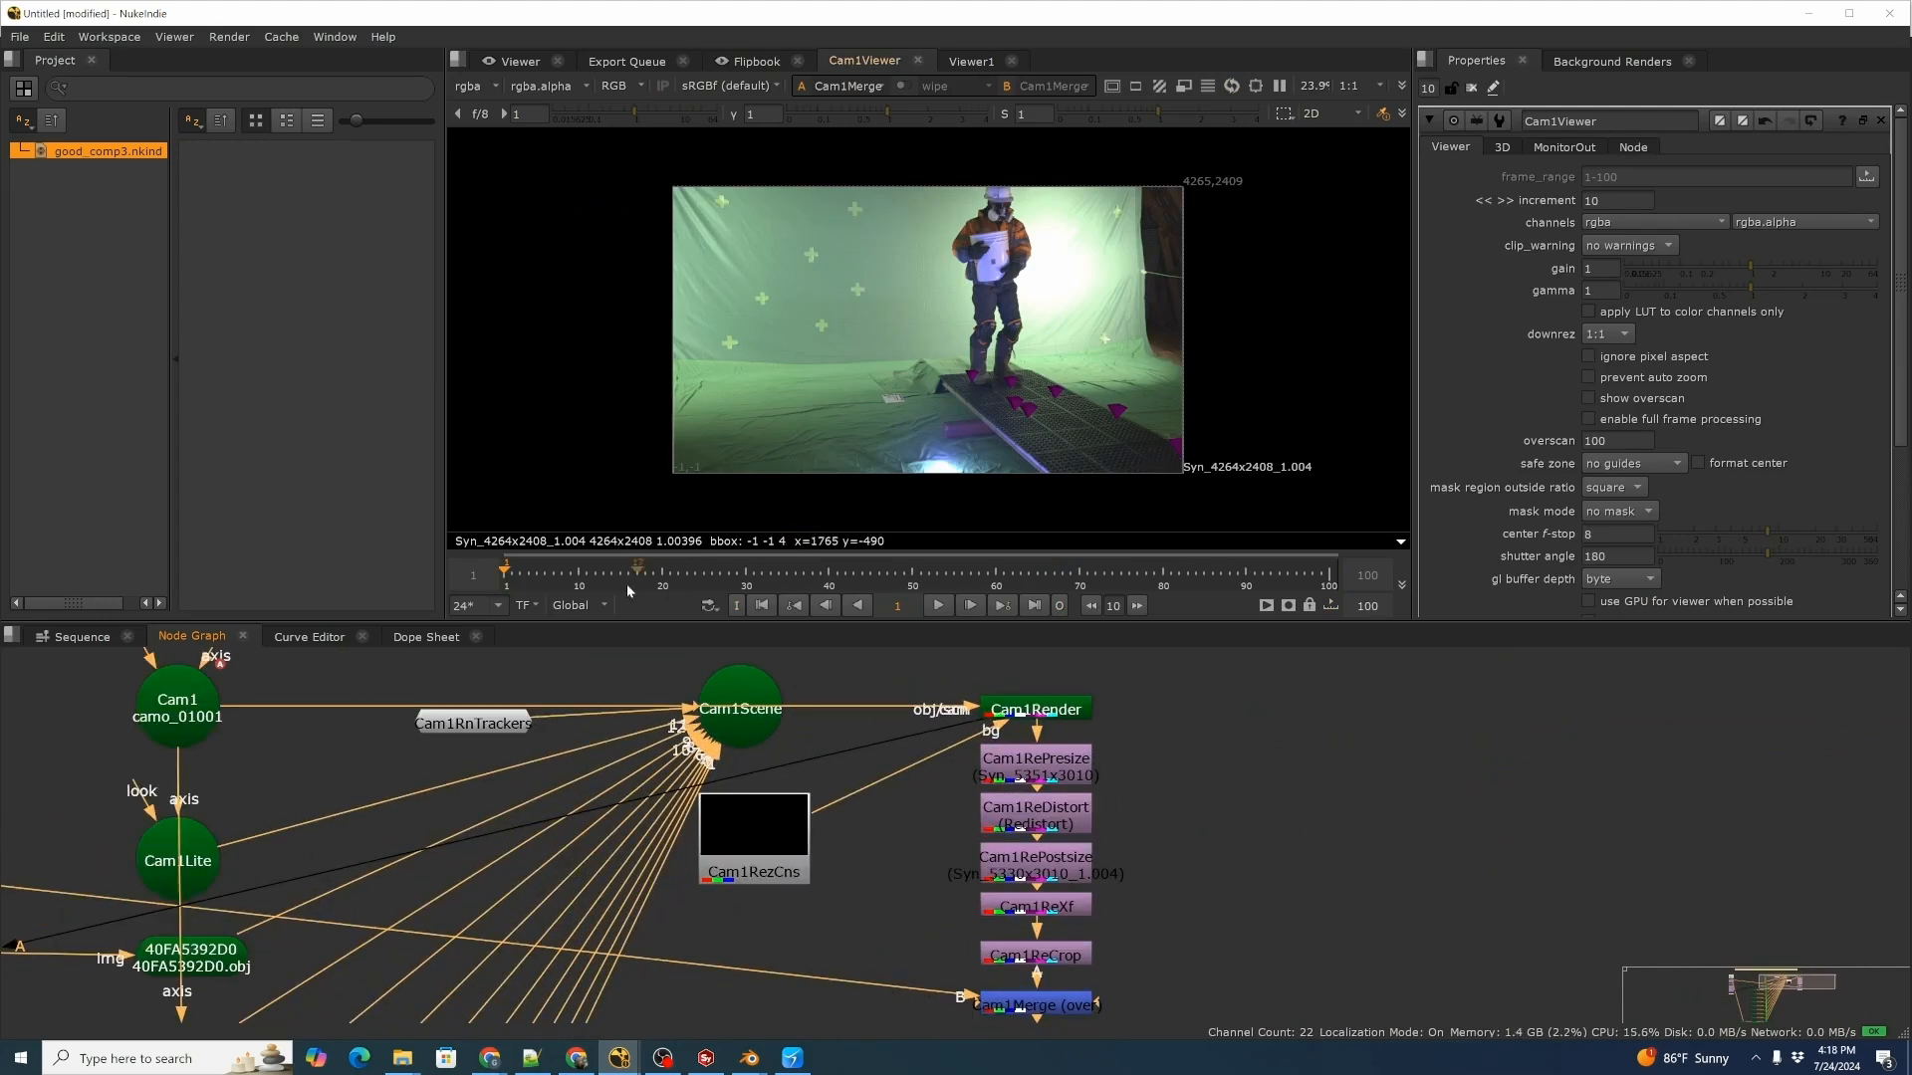
{"action": "scroll", "coordinate": [633, 847], "scroll_direction": "down", "scroll_amount": 6}
{"action": "scroll", "coordinate": [603, 871], "scroll_direction": "up", "scroll_amount": 4}
{"action": "scroll", "coordinate": [581, 790], "scroll_direction": "up", "scroll_amount": 1}
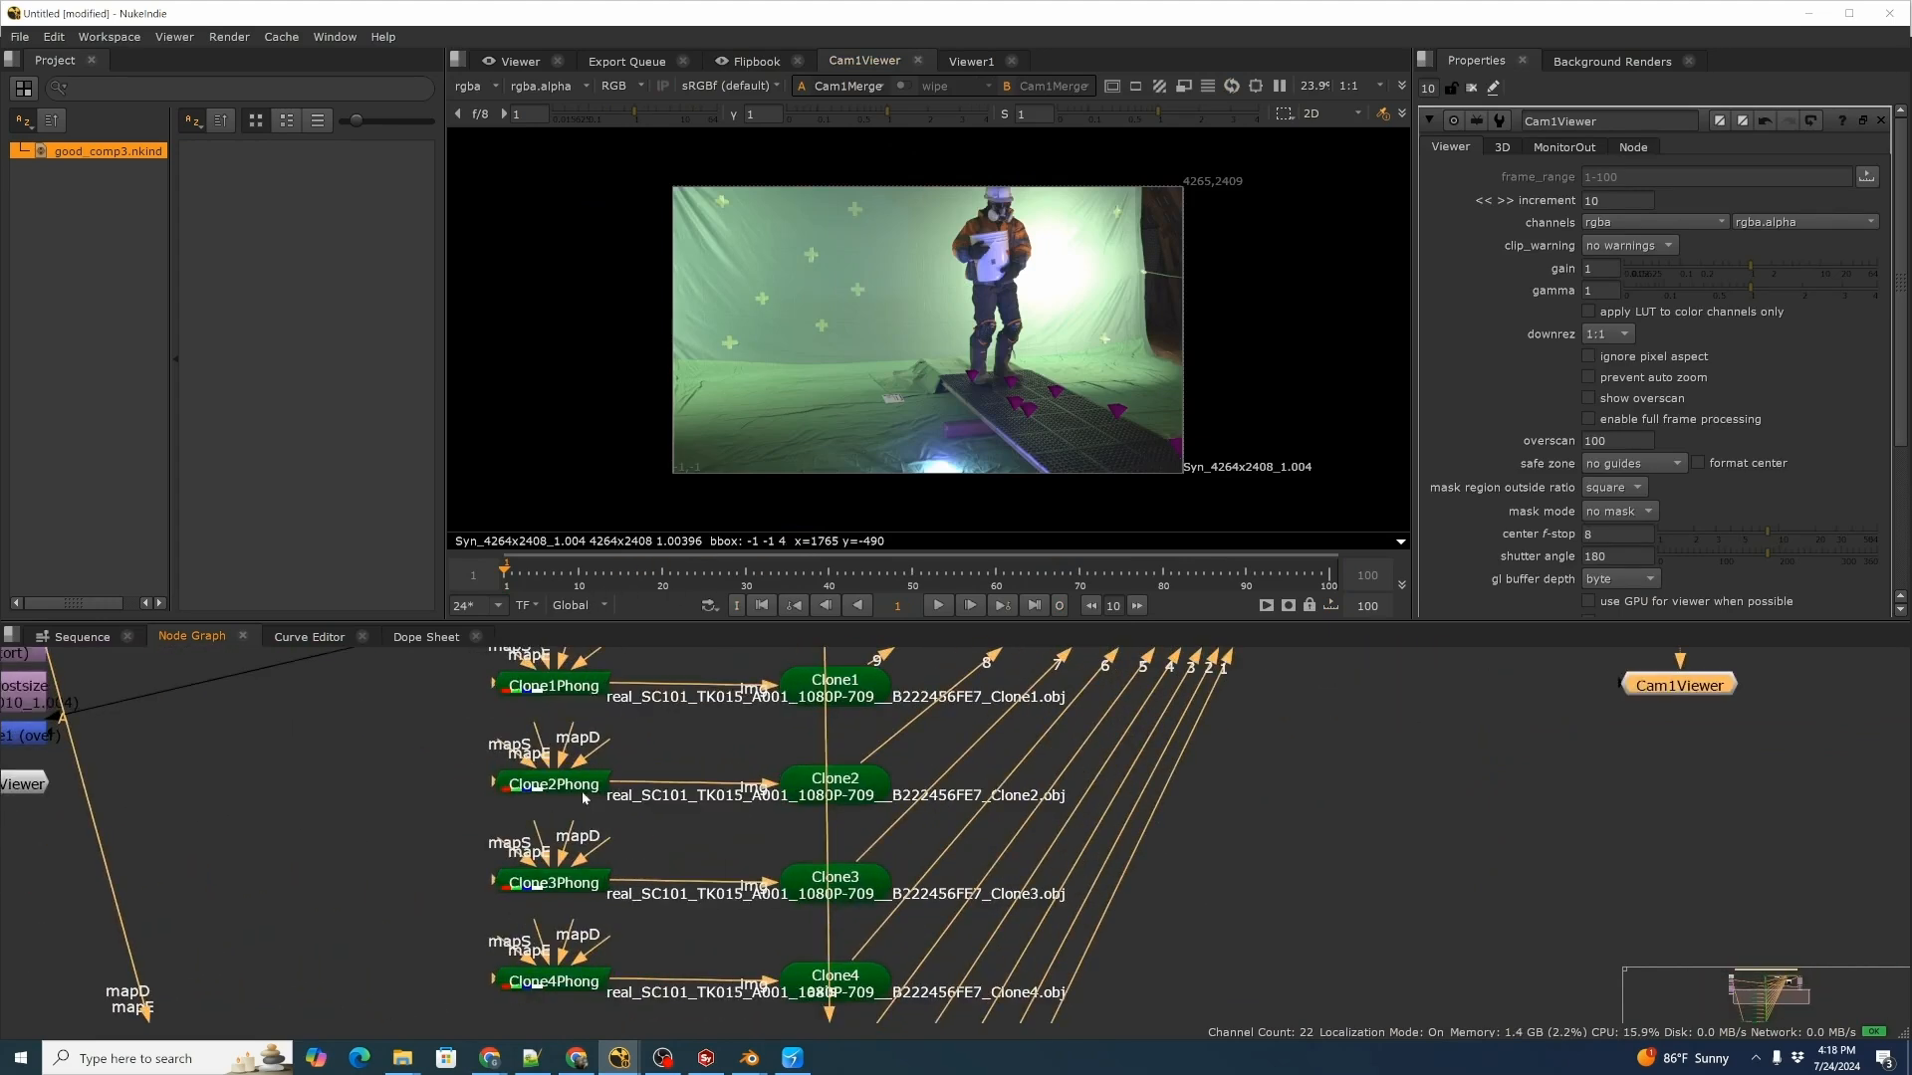
{"action": "scroll", "coordinate": [672, 906], "scroll_direction": "down", "scroll_amount": 6}
{"action": "scroll", "coordinate": [618, 883], "scroll_direction": "up", "scroll_amount": 5}
{"action": "scroll", "coordinate": [619, 882], "scroll_direction": "down", "scroll_amount": 4}
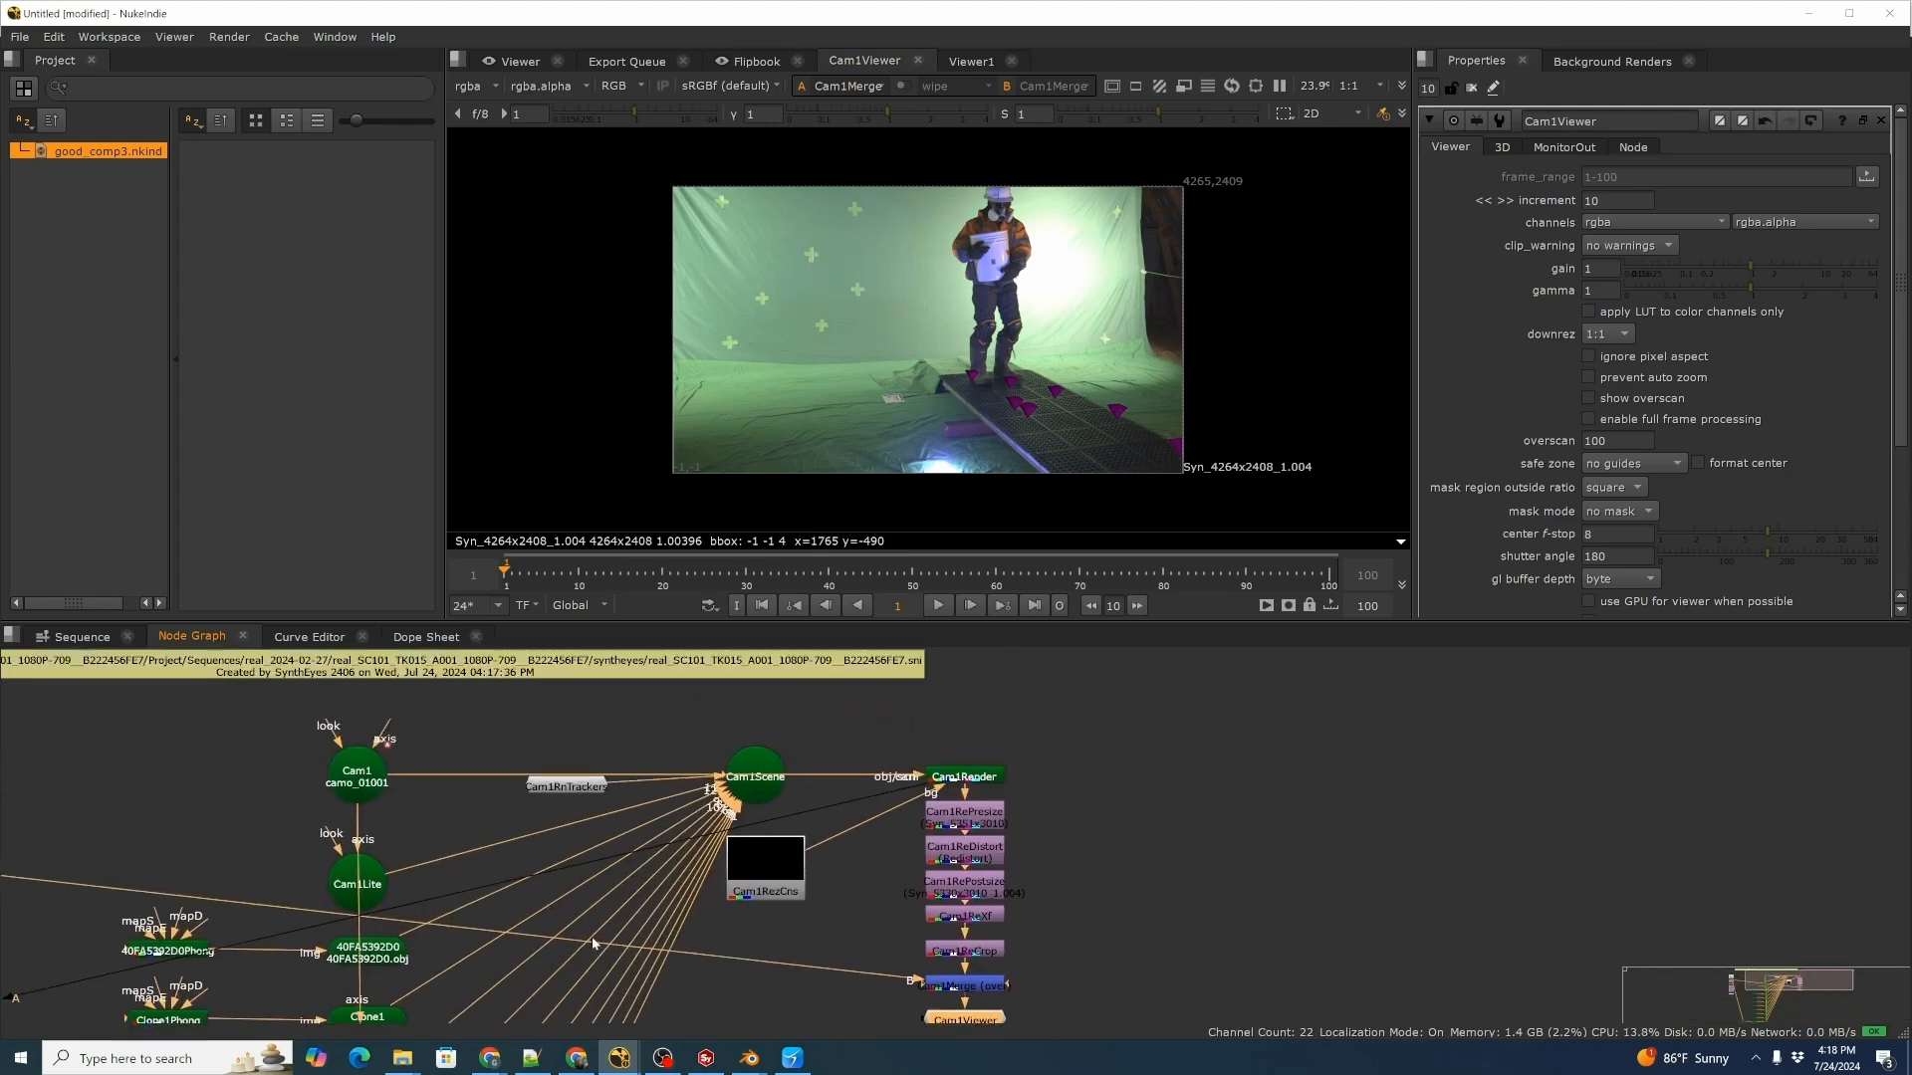
{"action": "scroll", "coordinate": [320, 778], "scroll_direction": "up", "scroll_amount": 6}
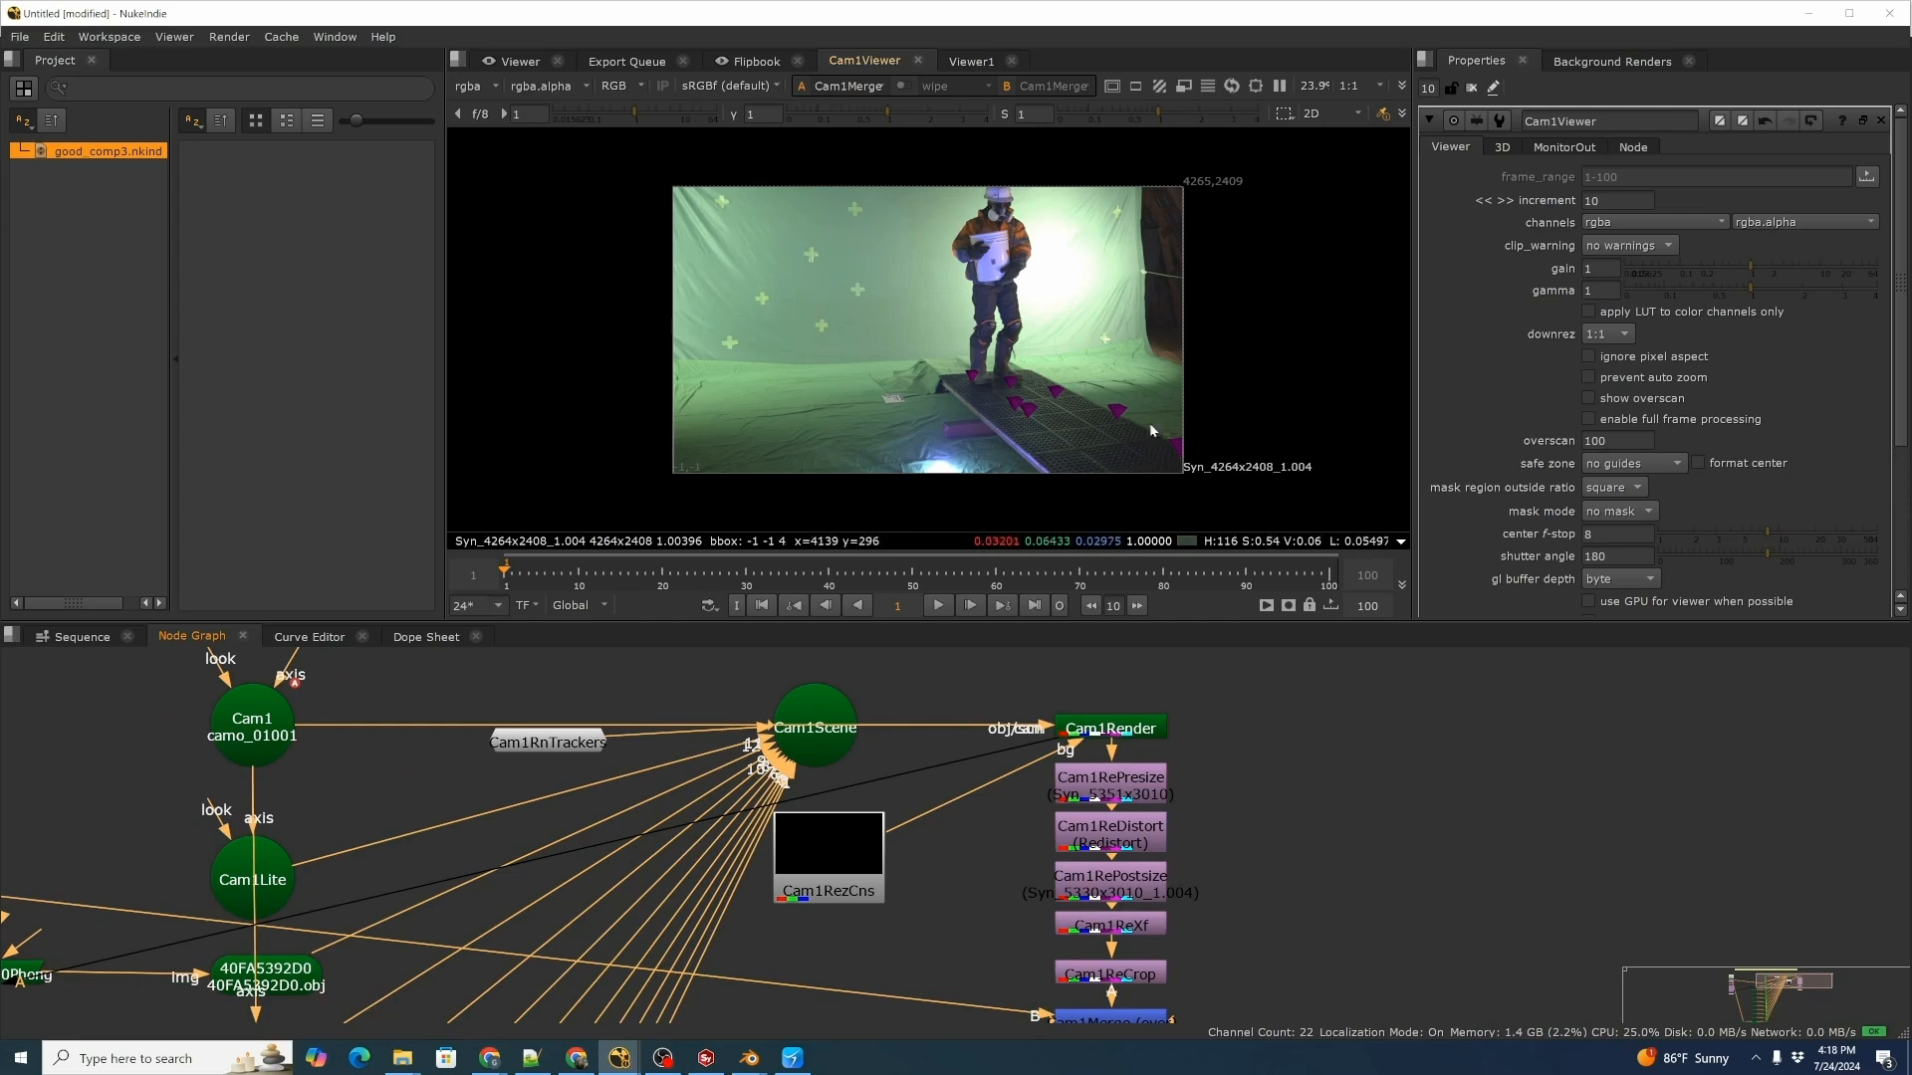
{"action": "scroll", "coordinate": [1170, 687], "scroll_direction": "down", "scroll_amount": 3}
{"action": "scroll", "coordinate": [1220, 737], "scroll_direction": "down", "scroll_amount": 5}
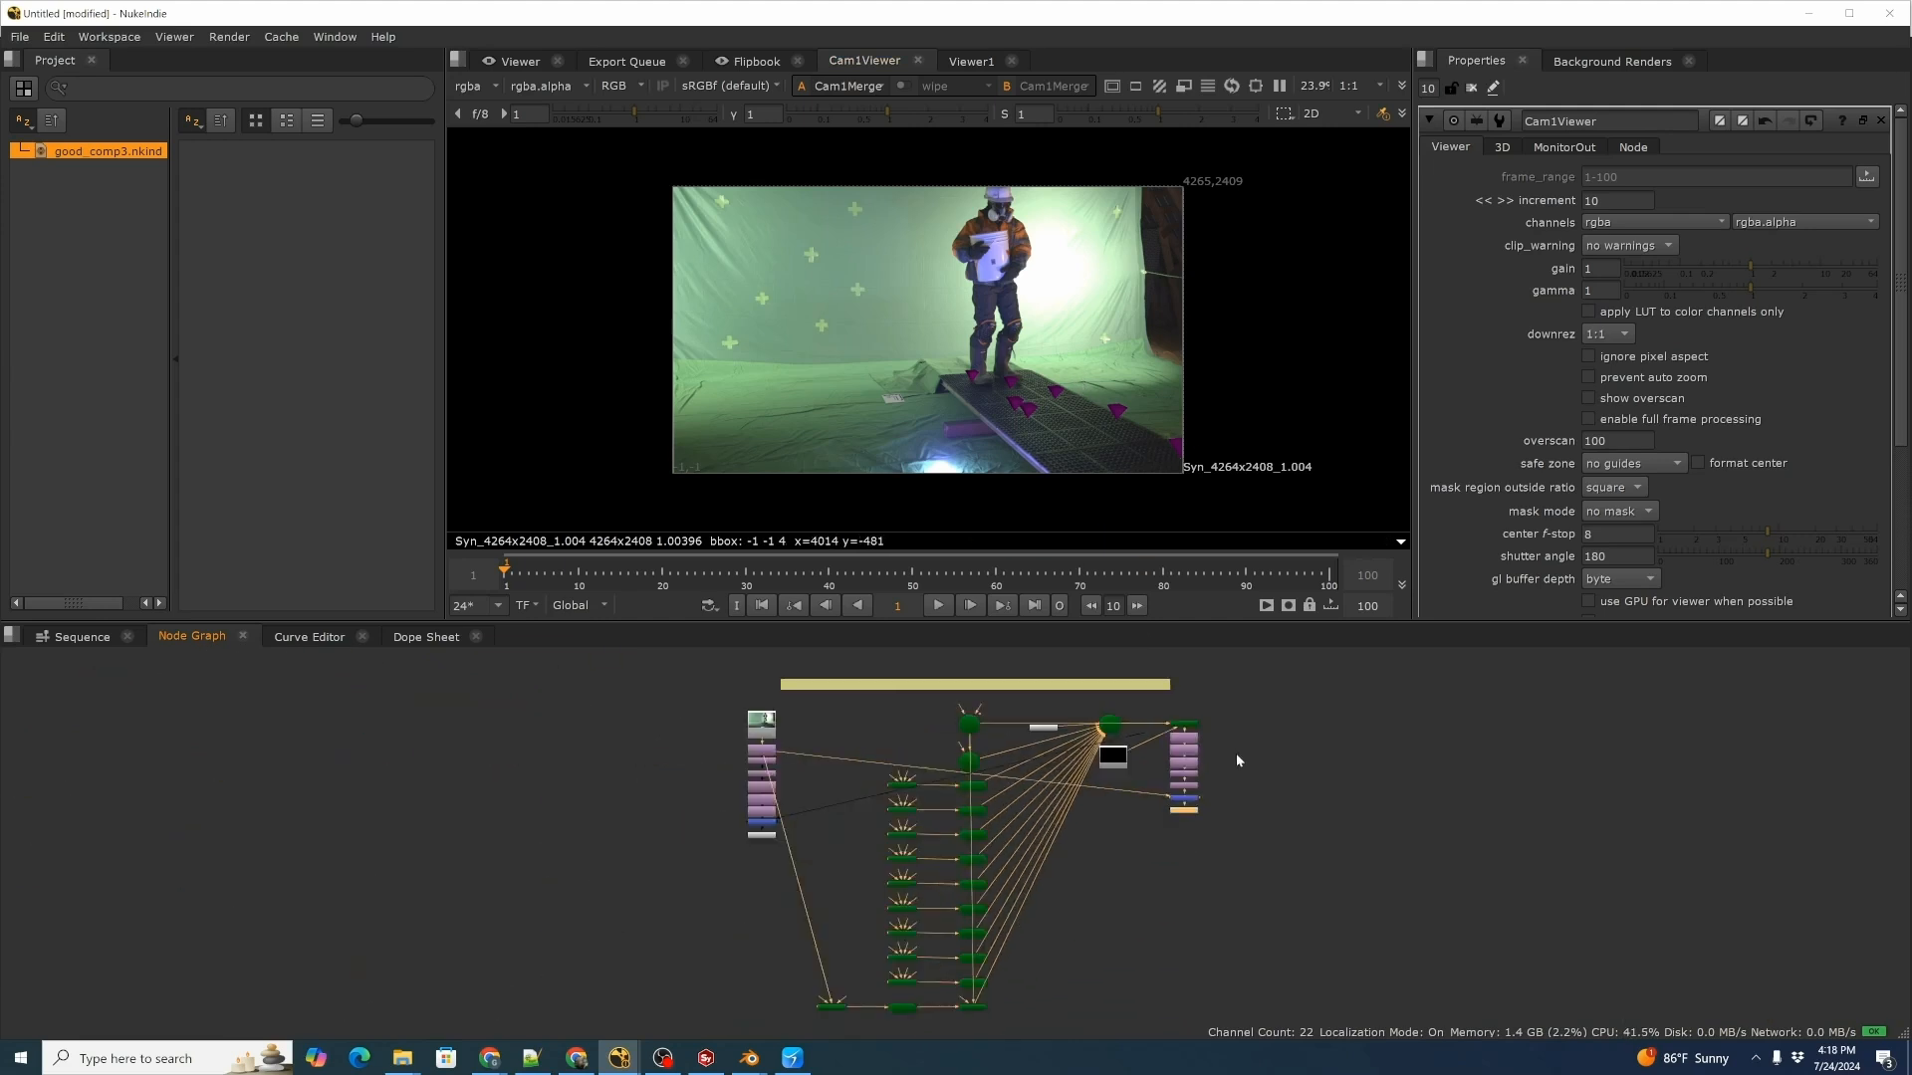
Move the whole SynthEyes node tree aside to free graph space, and scrub the clip back to frame 1.
{"action": "left_click_drag", "start_coordinate": [720, 670], "coordinate": [1395, 995]}
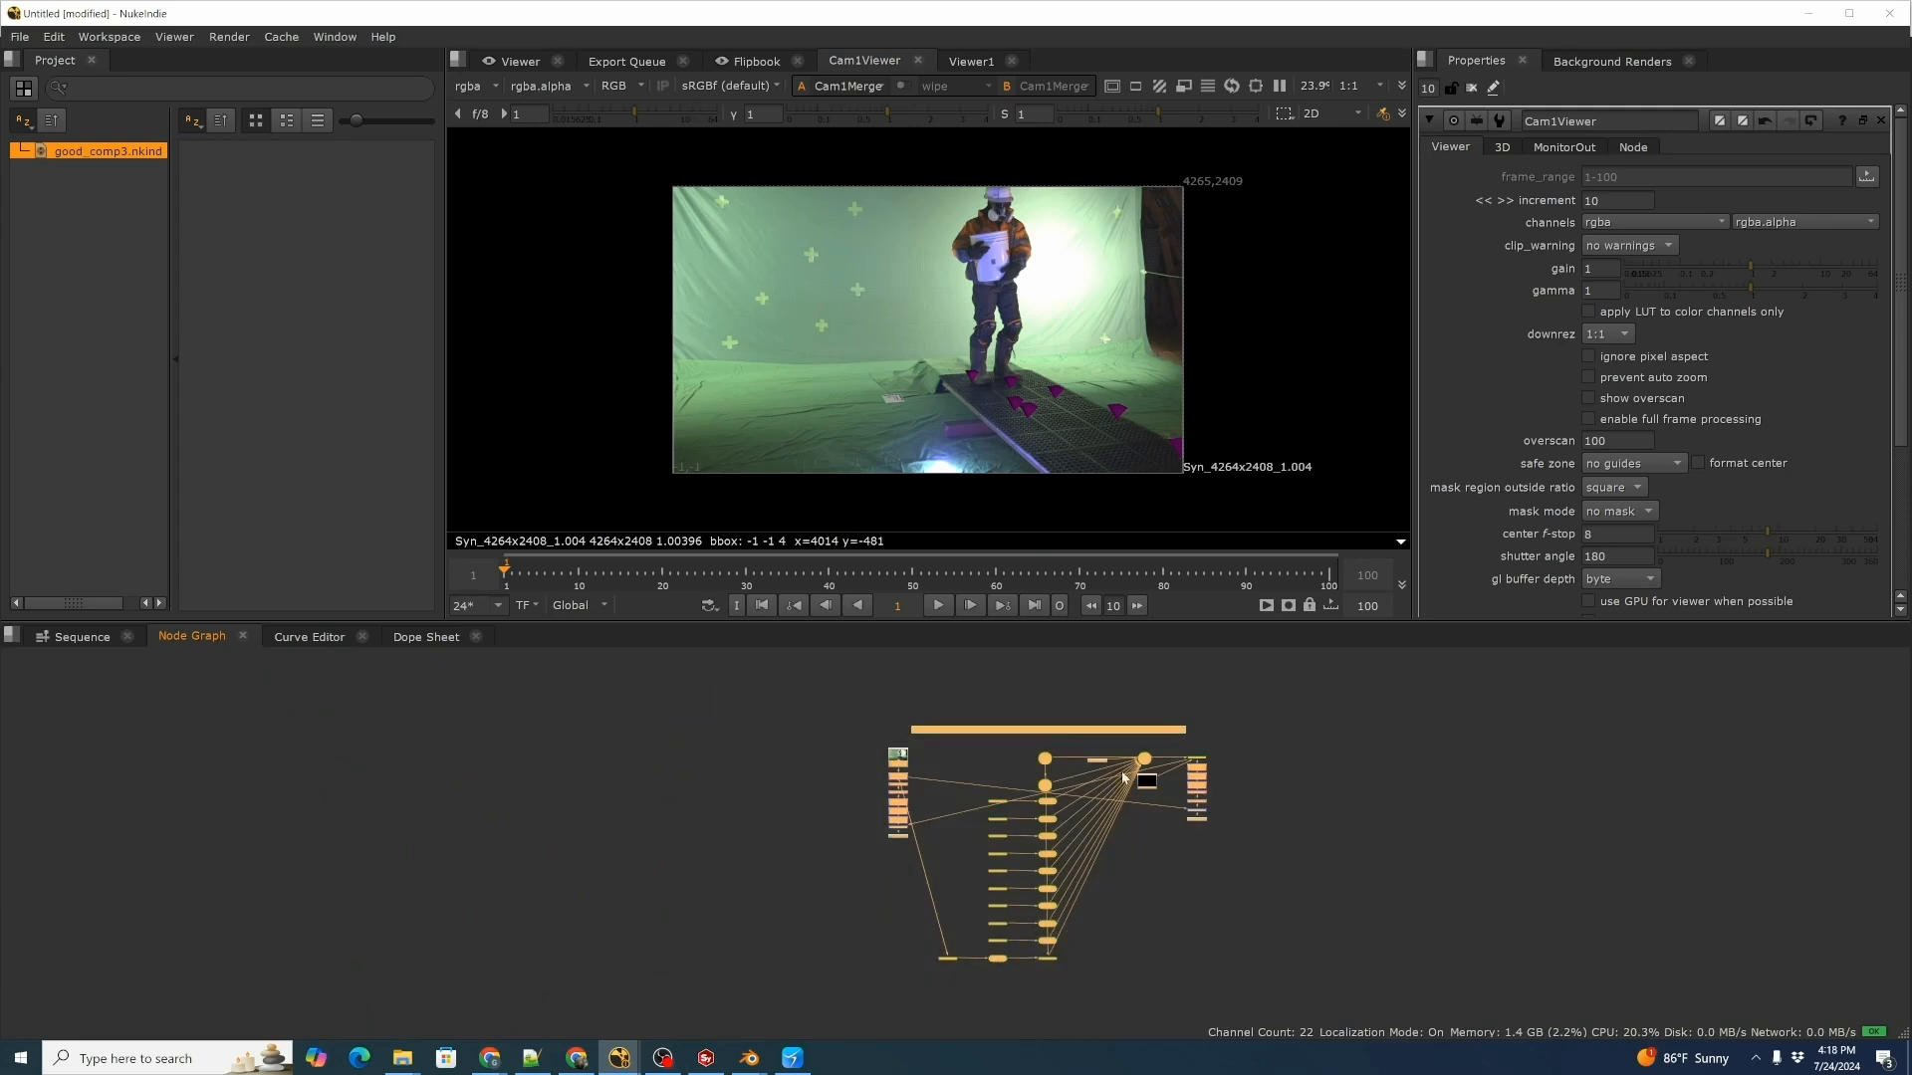
{"action": "left_click_drag", "start_coordinate": [1060, 735], "coordinate": [312, 716]}
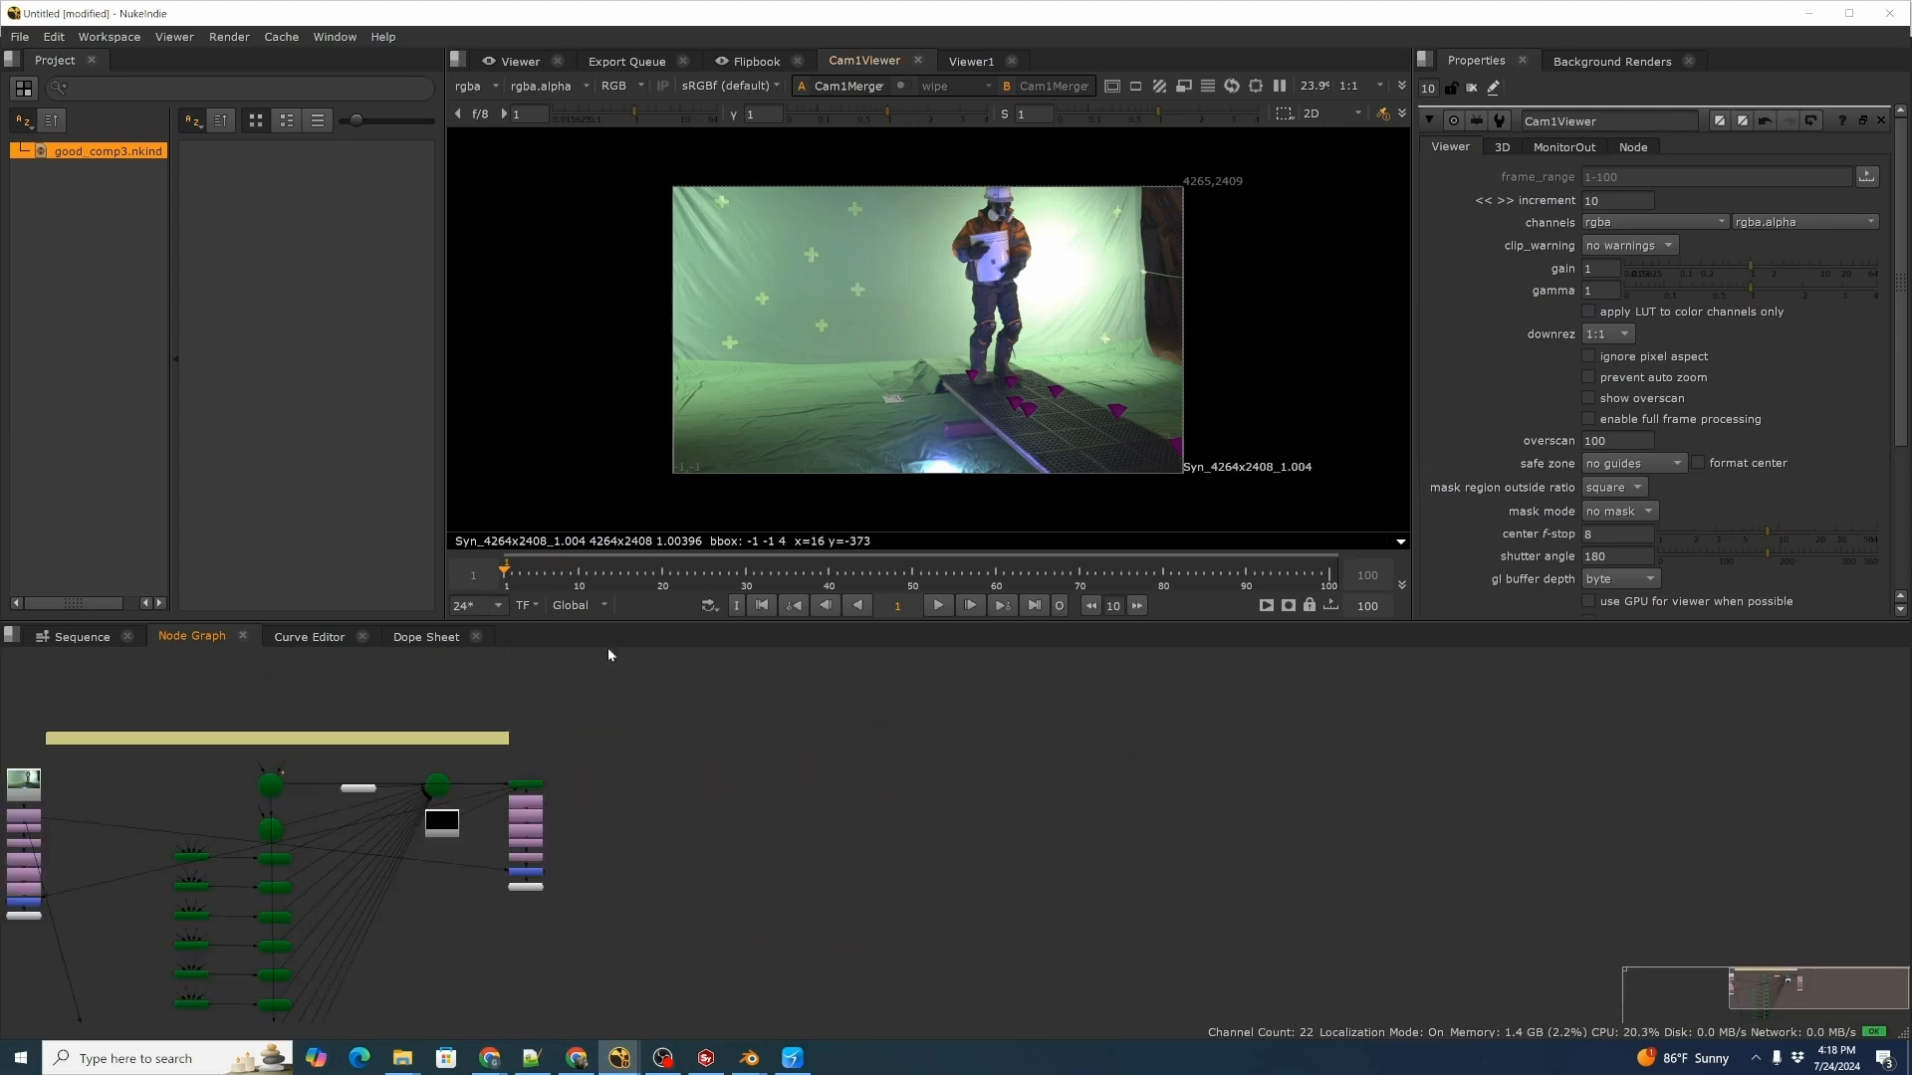
{"action": "left_click_drag", "start_coordinate": [559, 570], "coordinate": [505, 579]}
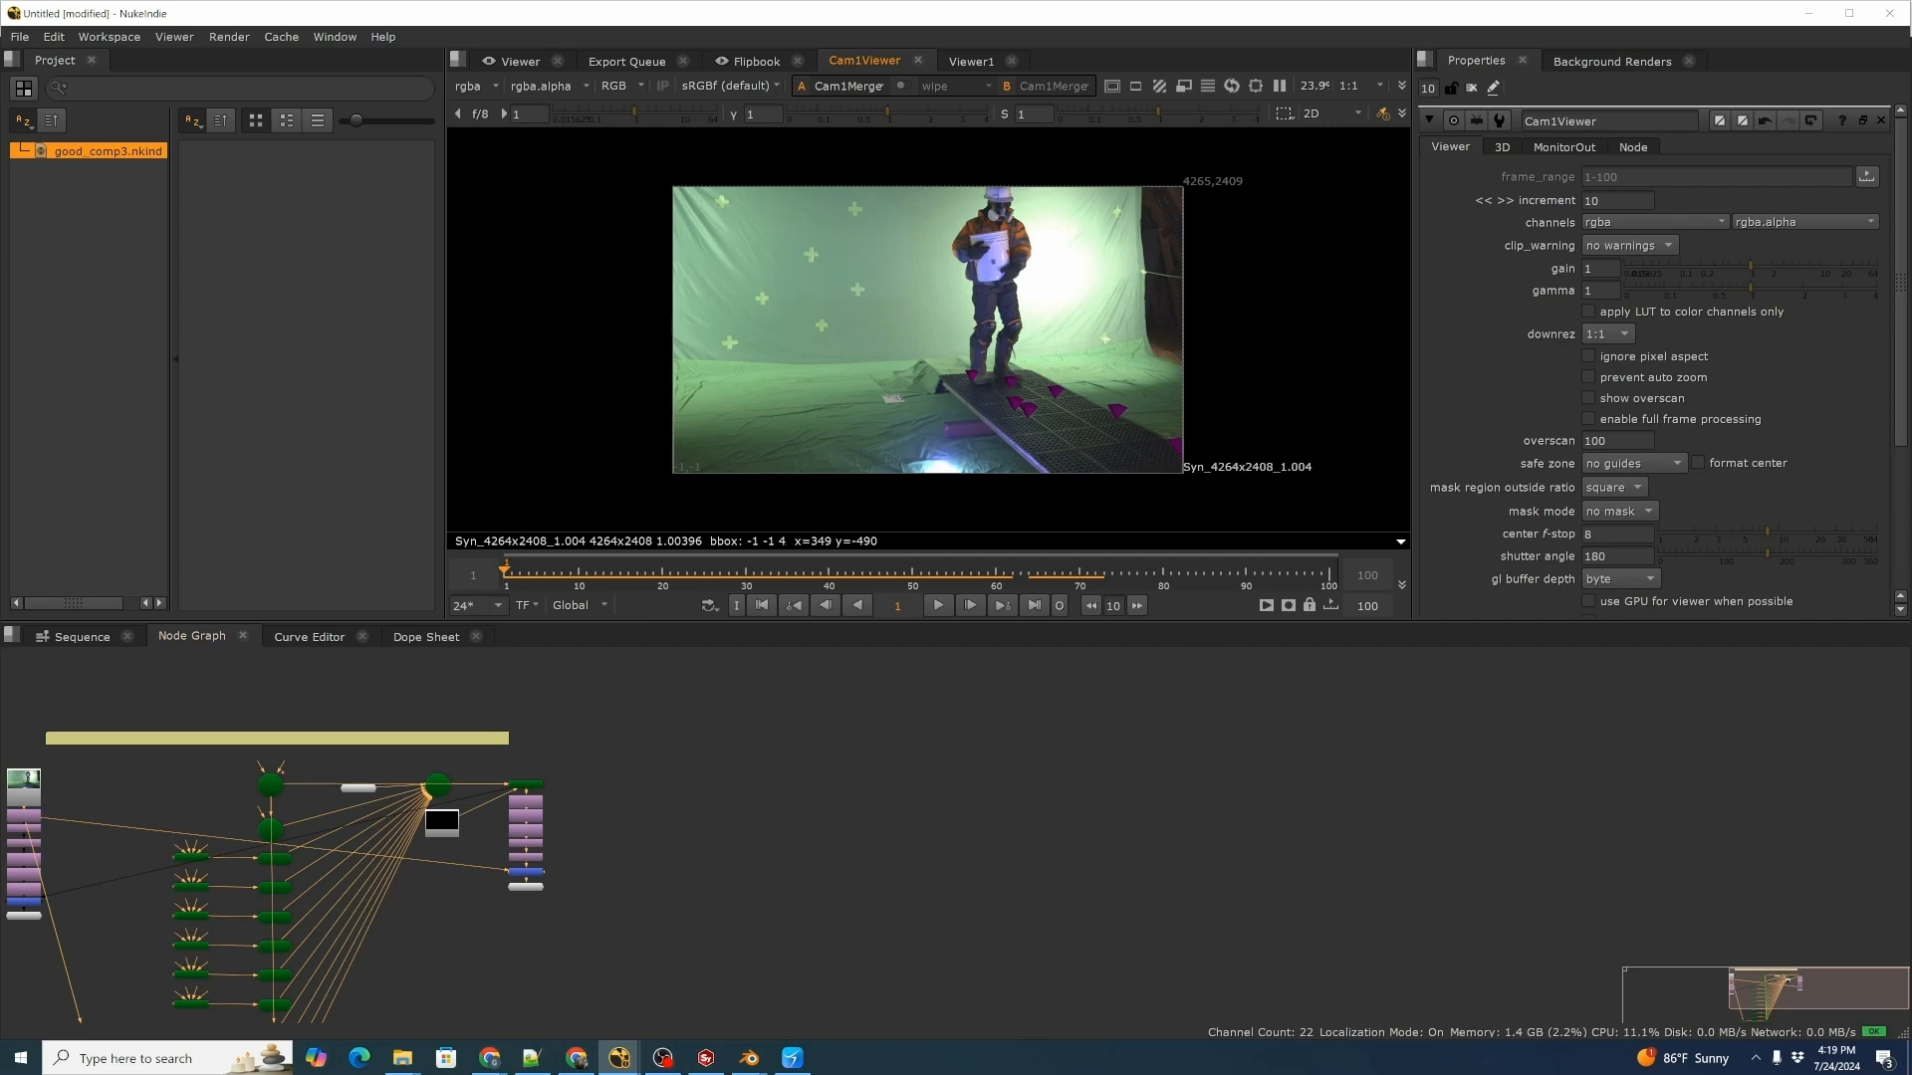
Save the script as good_comp3.nkind in the take's nuke folder.
{"action": "key", "text": "ctrl+shift+s"}
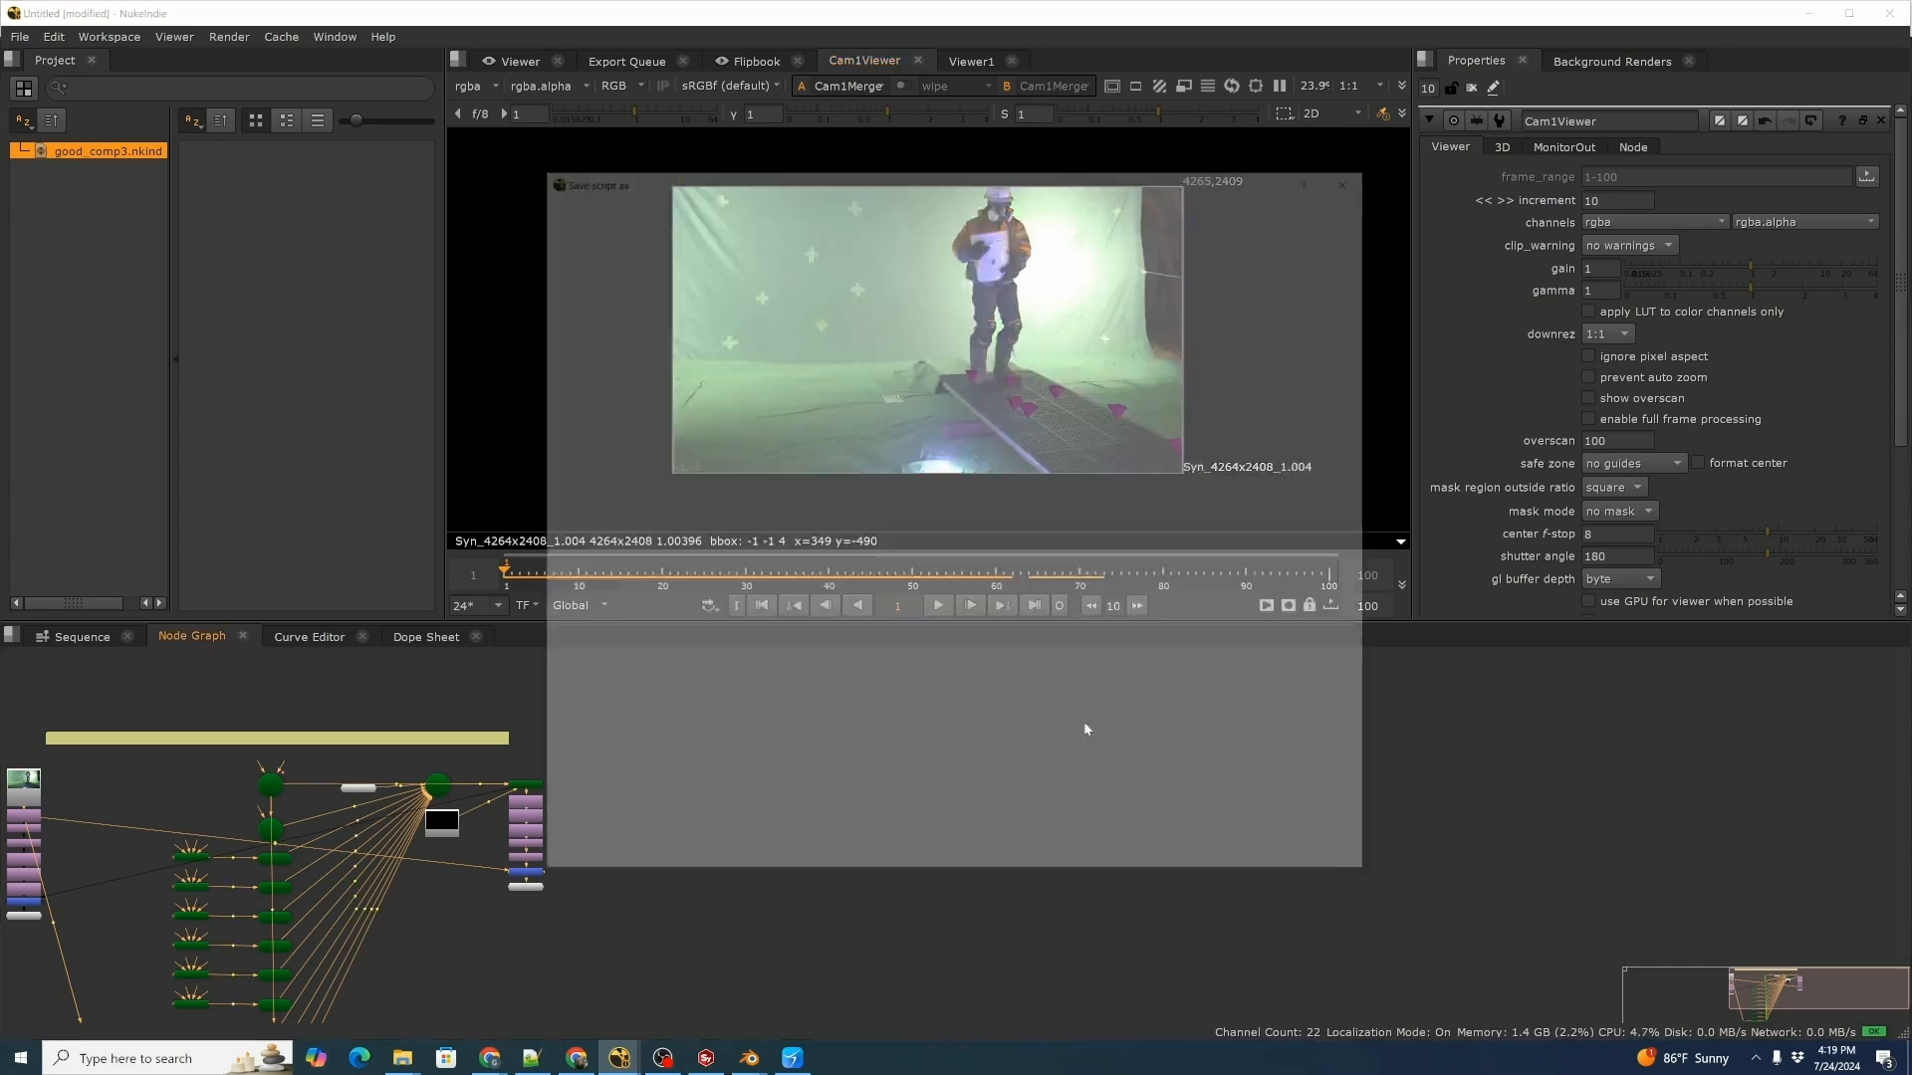
{"action": "left_click", "coordinate": [854, 265]}
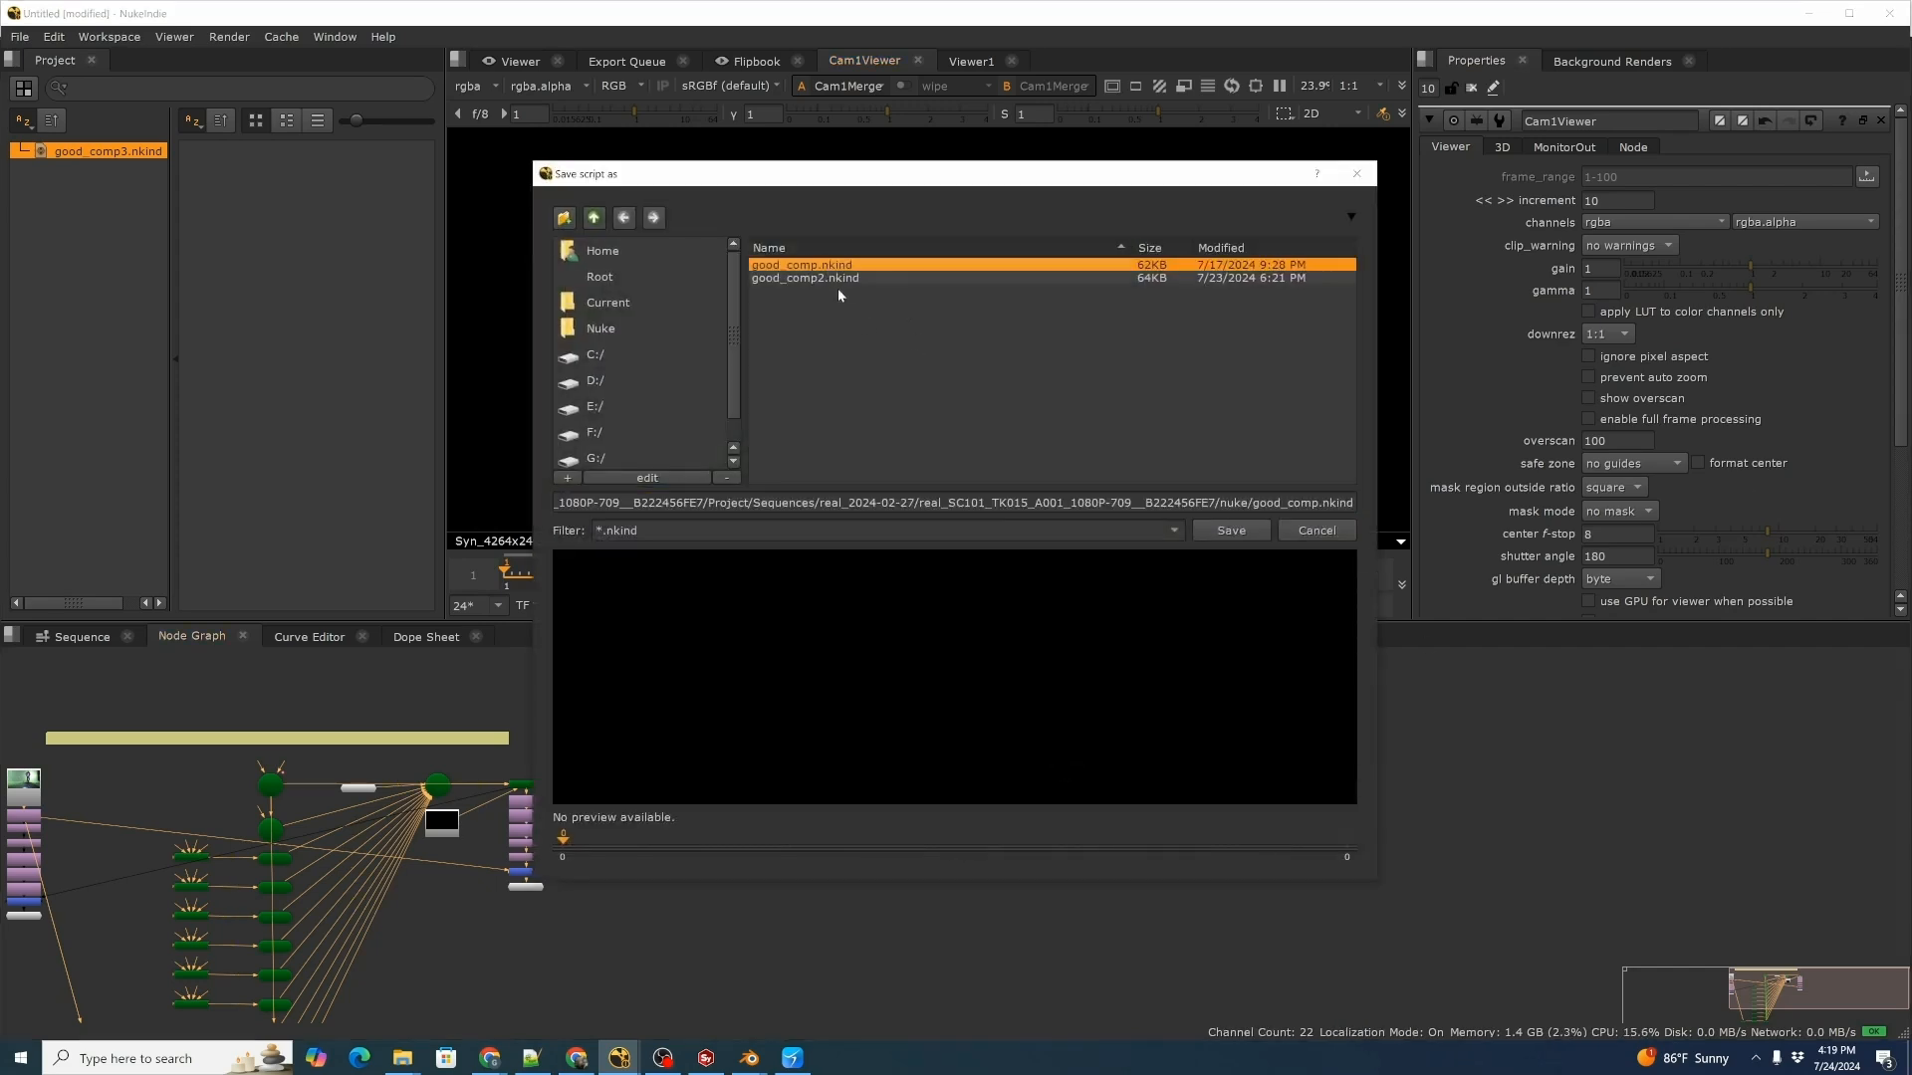
{"action": "left_click", "coordinate": [825, 278]}
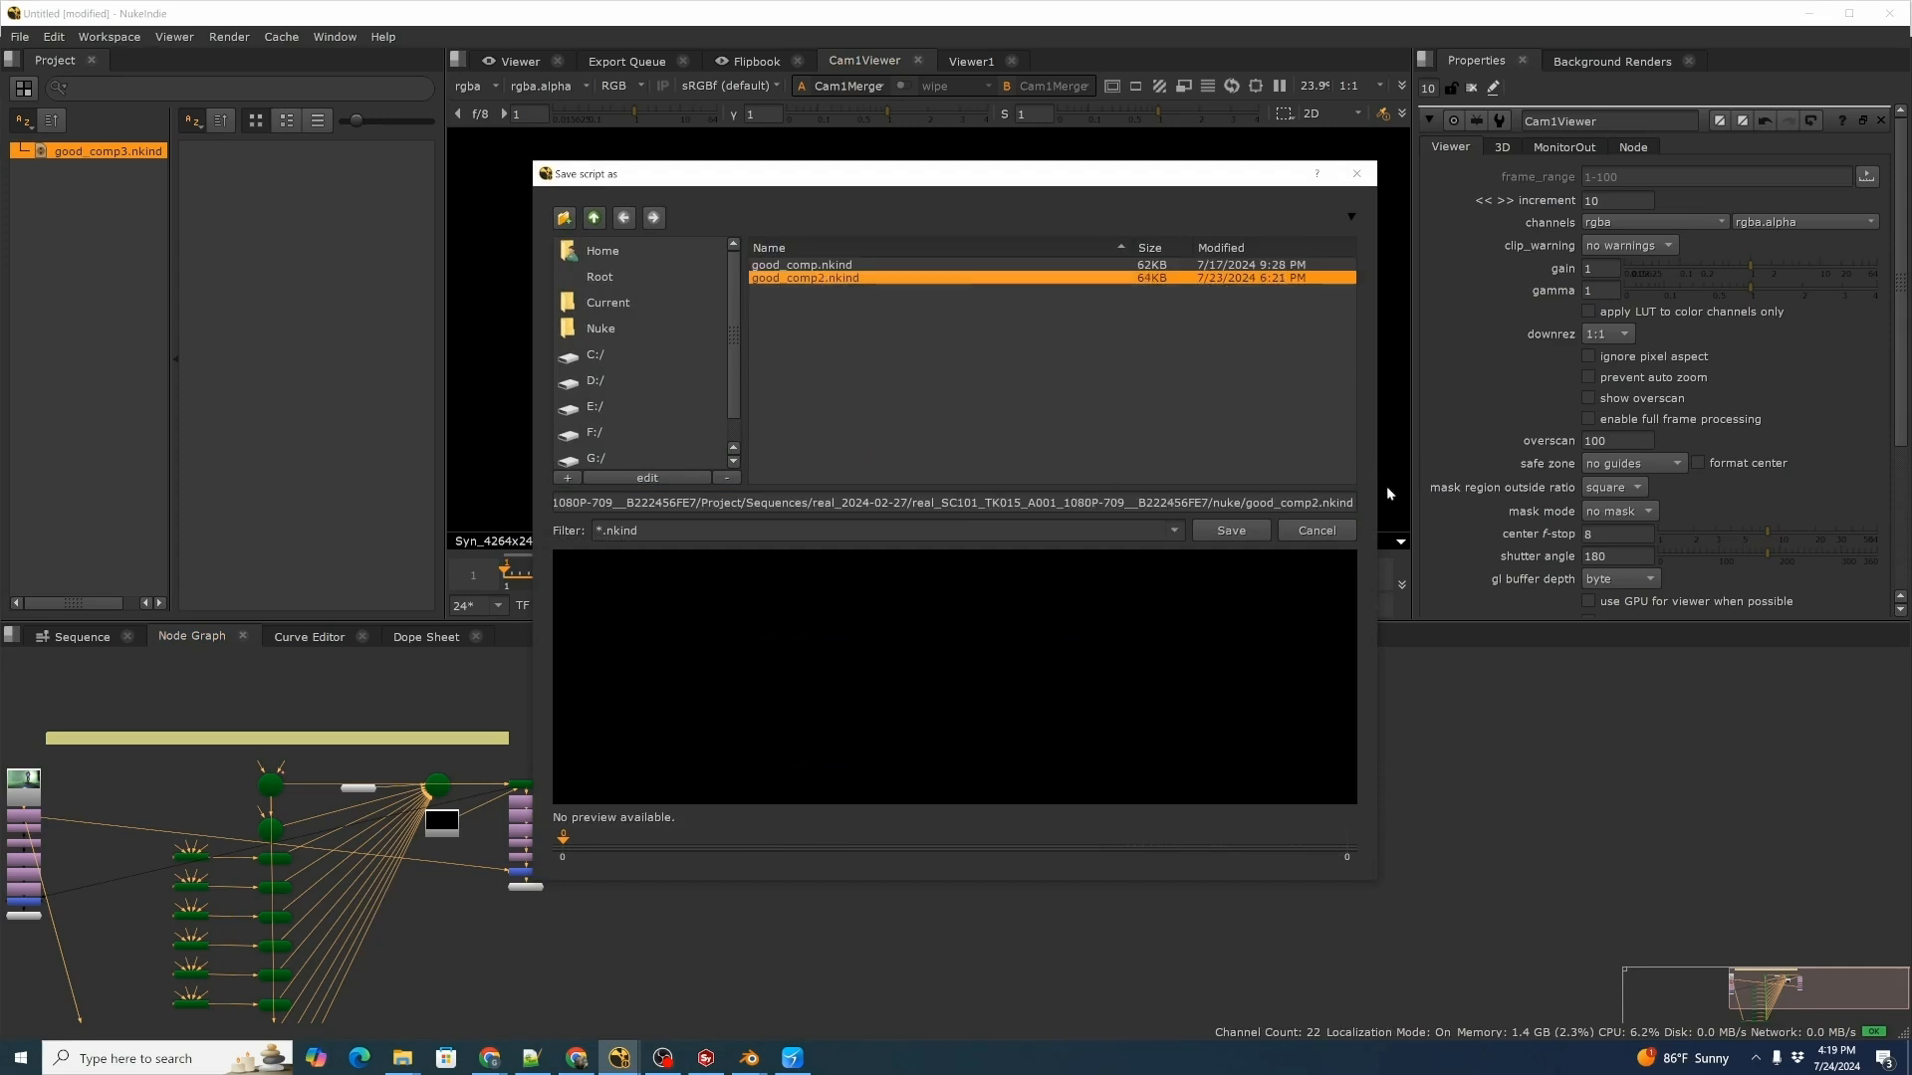
{"action": "left_click_drag", "start_coordinate": [1320, 503], "coordinate": [1311, 503]}
{"action": "type", "text": "3"}
{"action": "key", "text": "Return"}
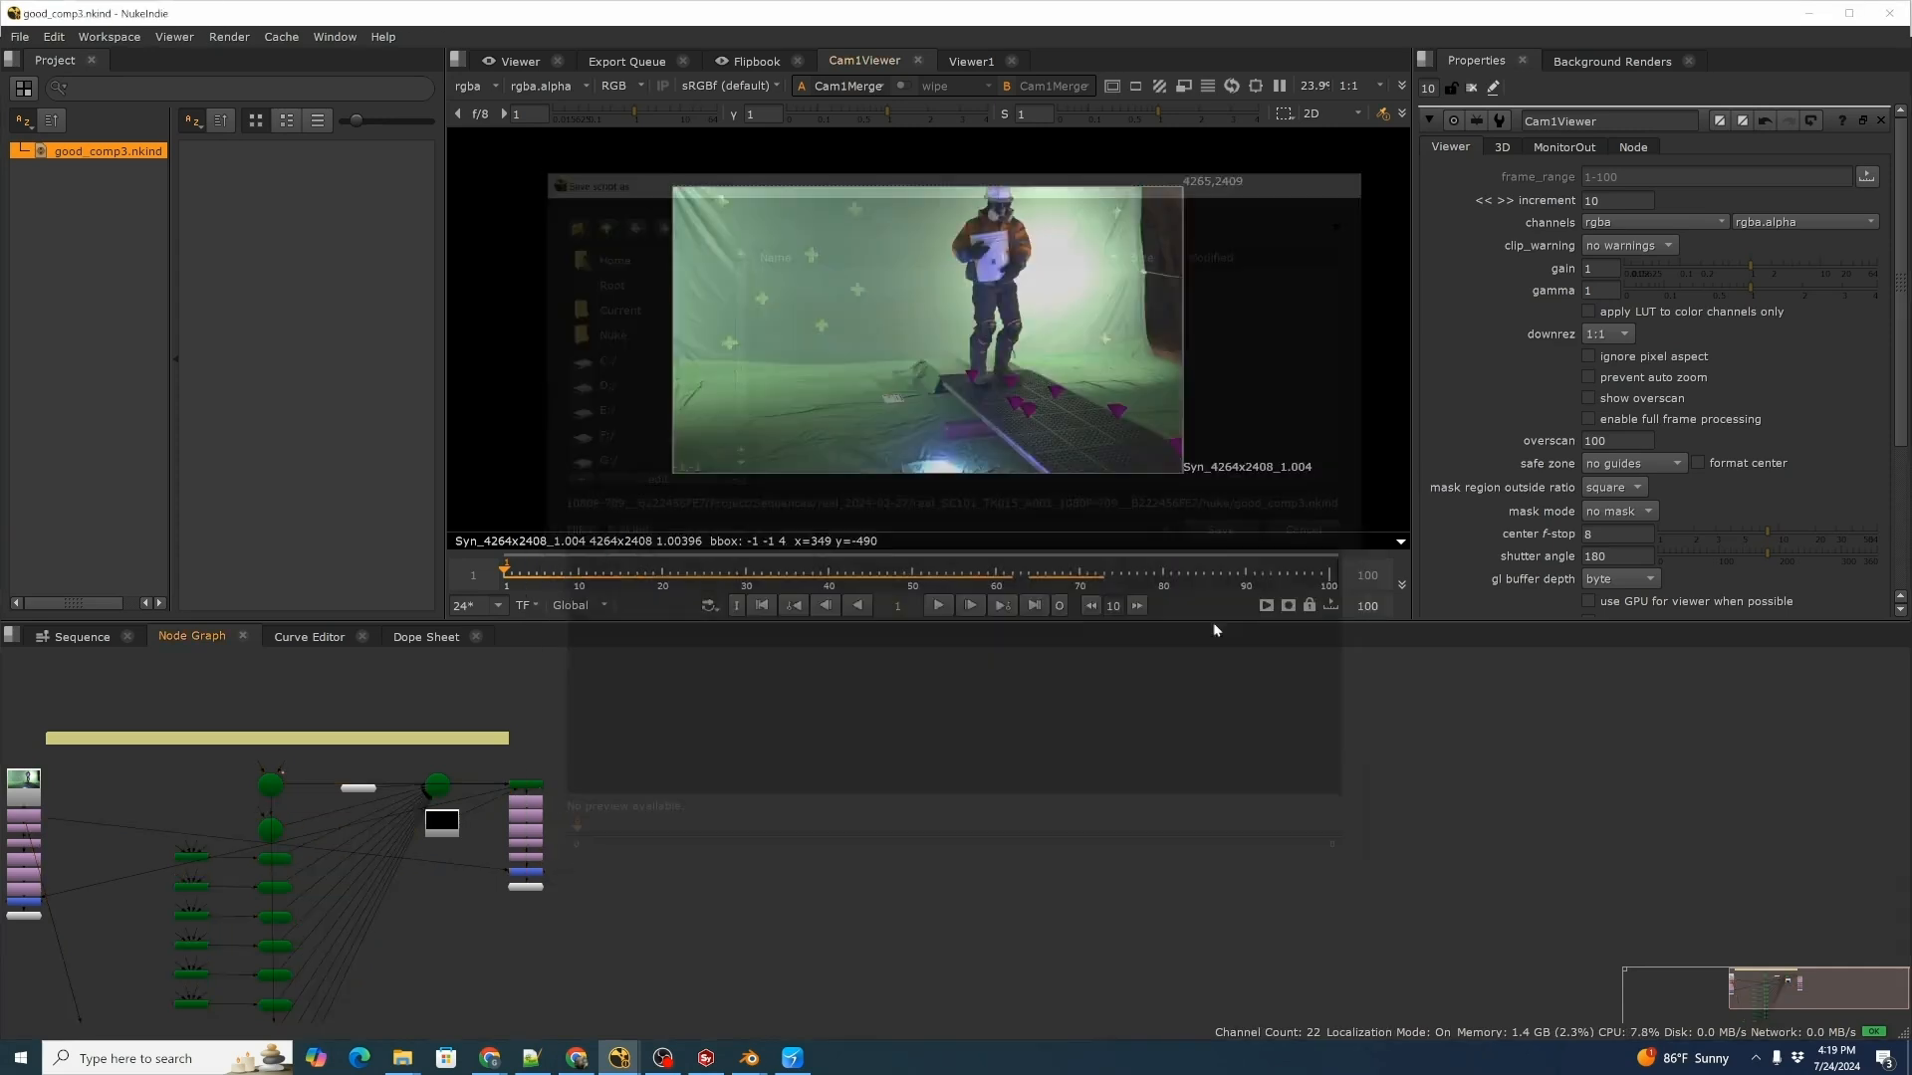
Switch to Autoshot, open the exported Nuke script's folder and copy its path.
{"action": "left_click", "coordinate": [792, 1058]}
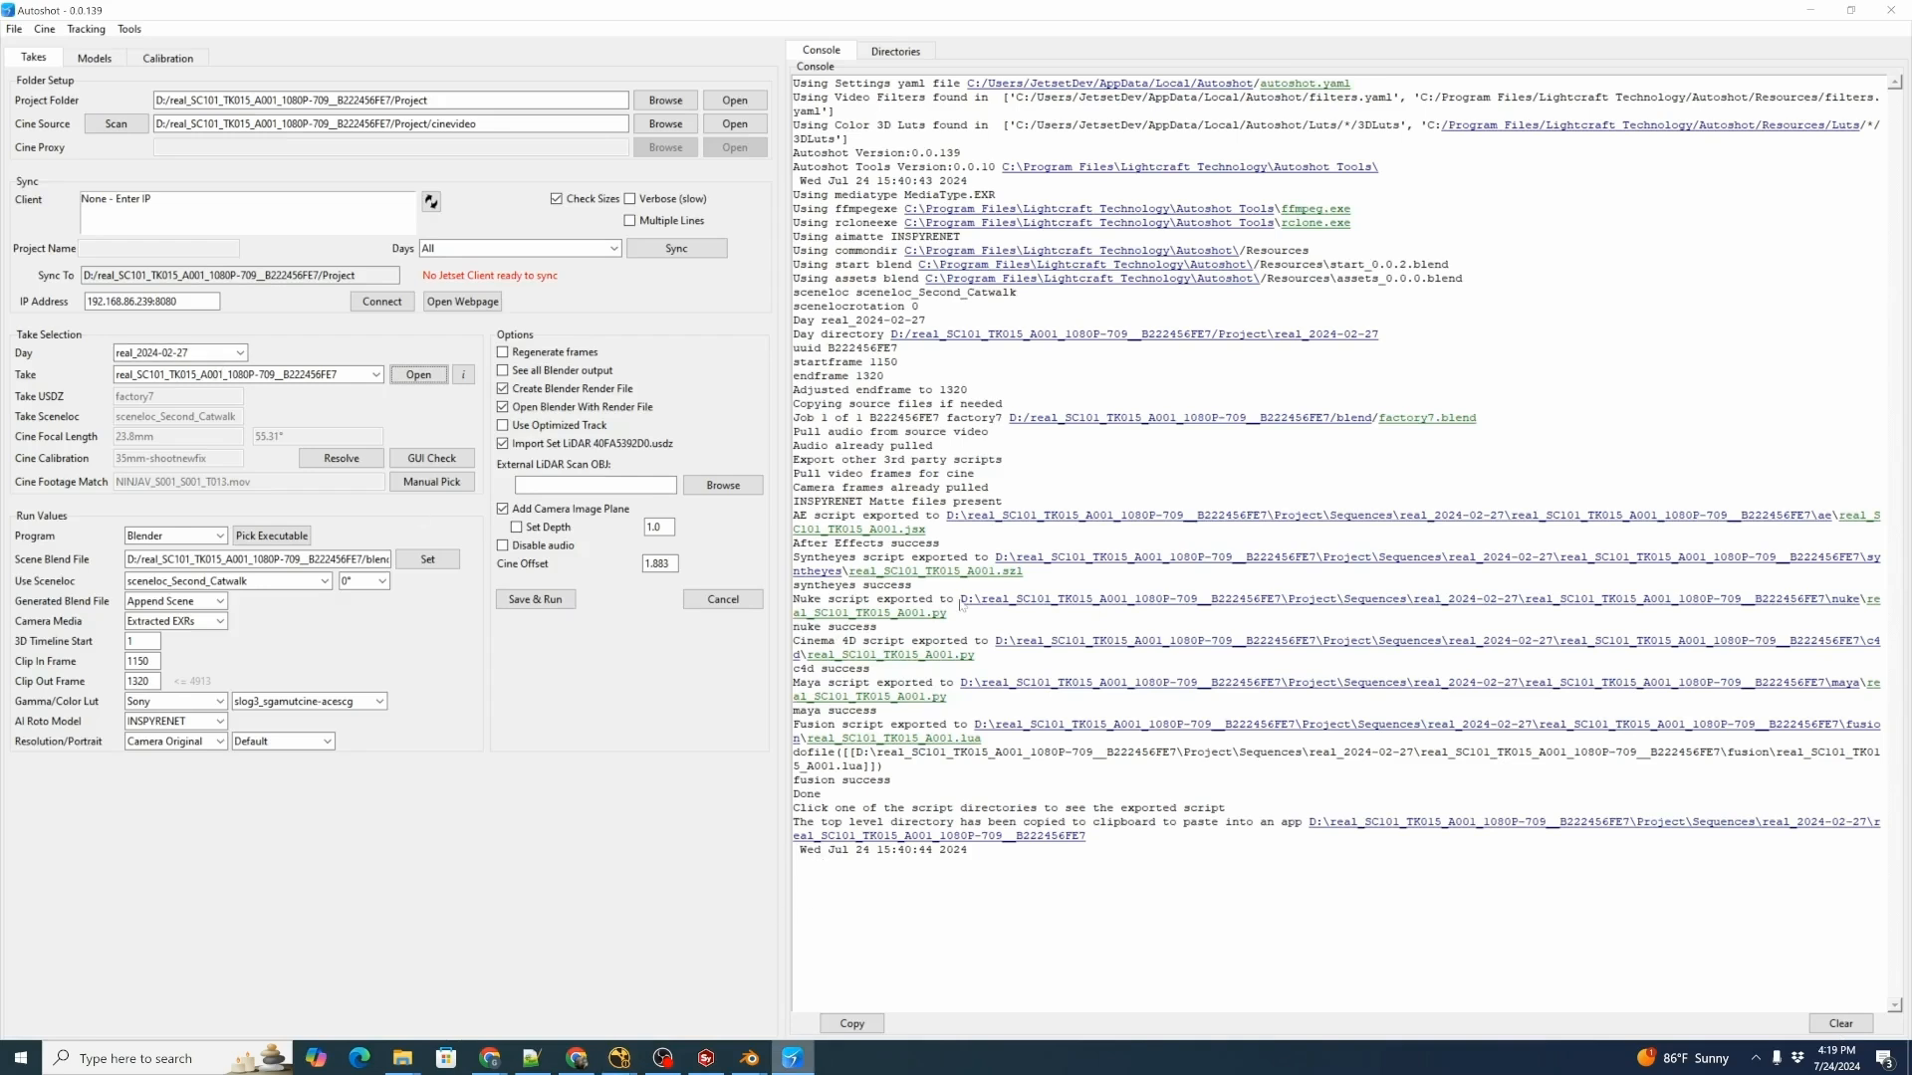
{"action": "left_click", "coordinate": [1045, 602]}
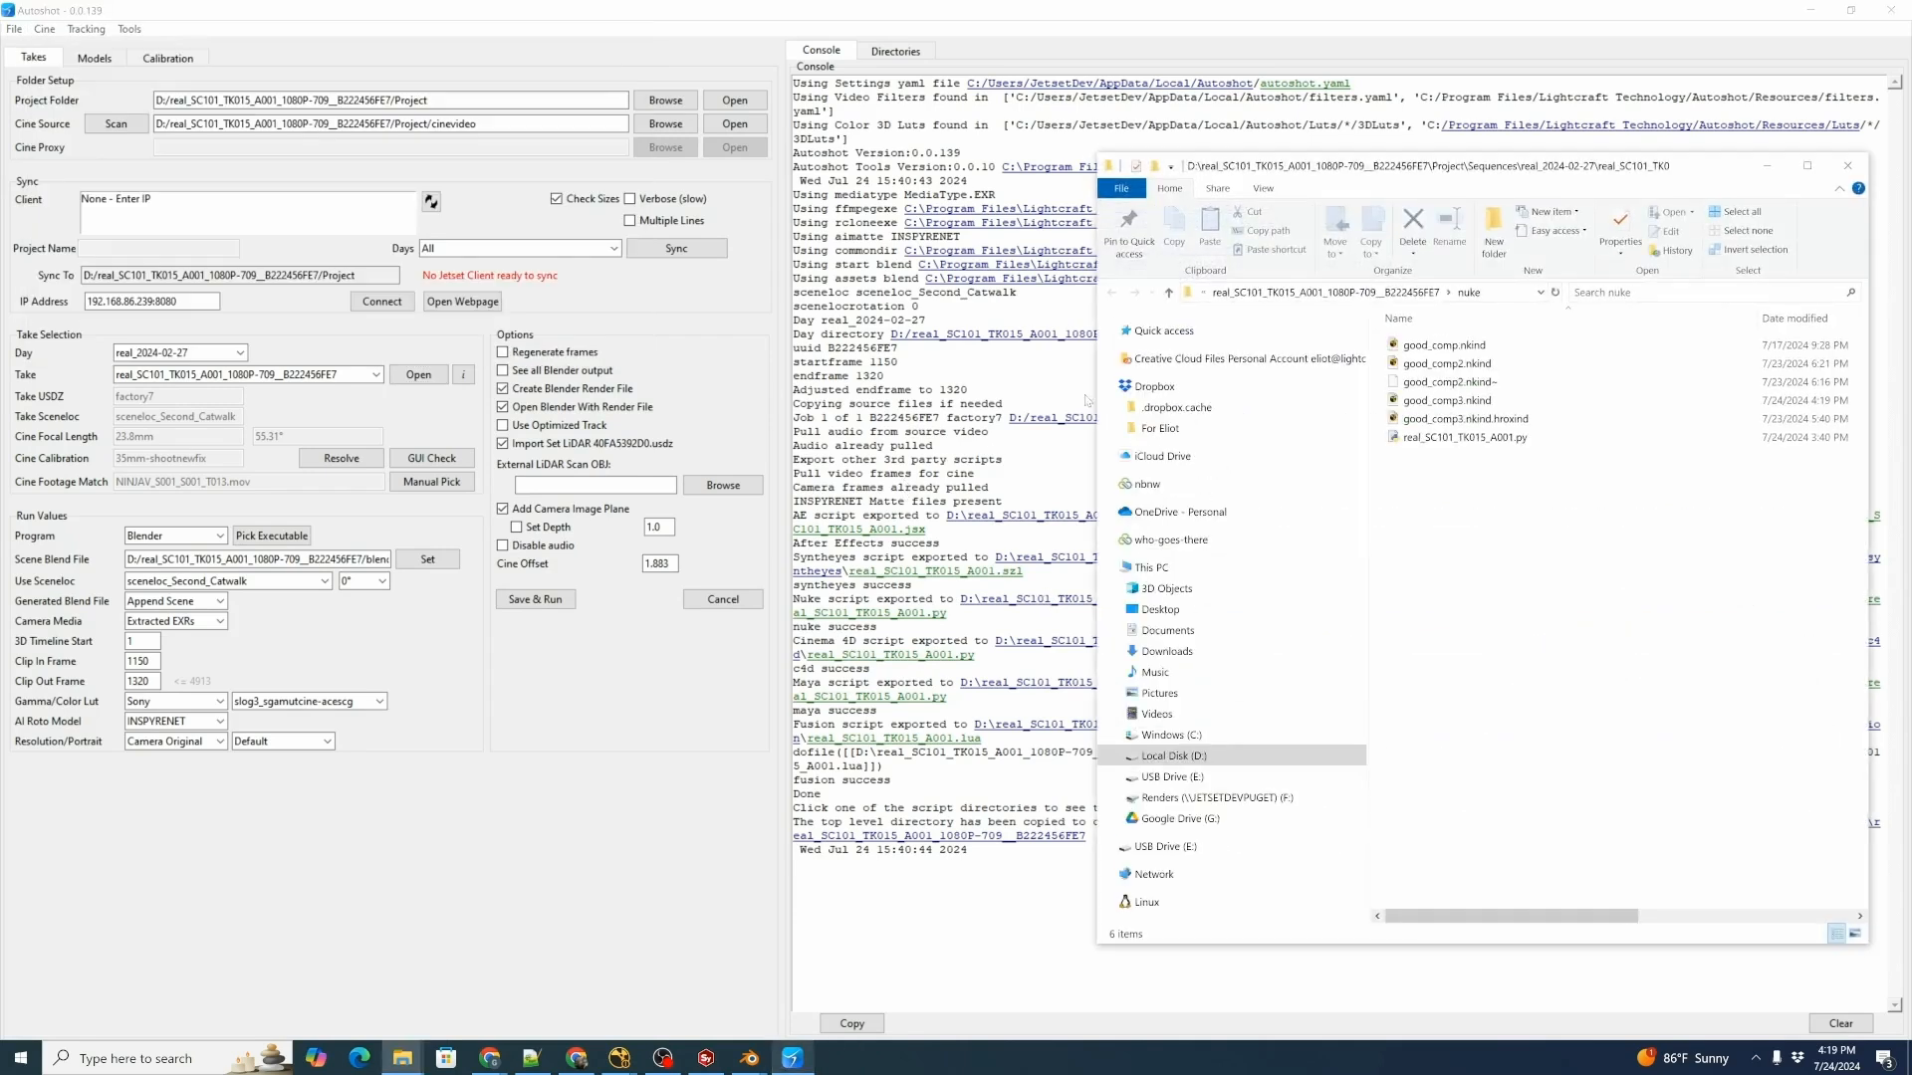
{"action": "left_click", "coordinate": [1496, 295]}
{"action": "key", "text": "ctrl+c"}
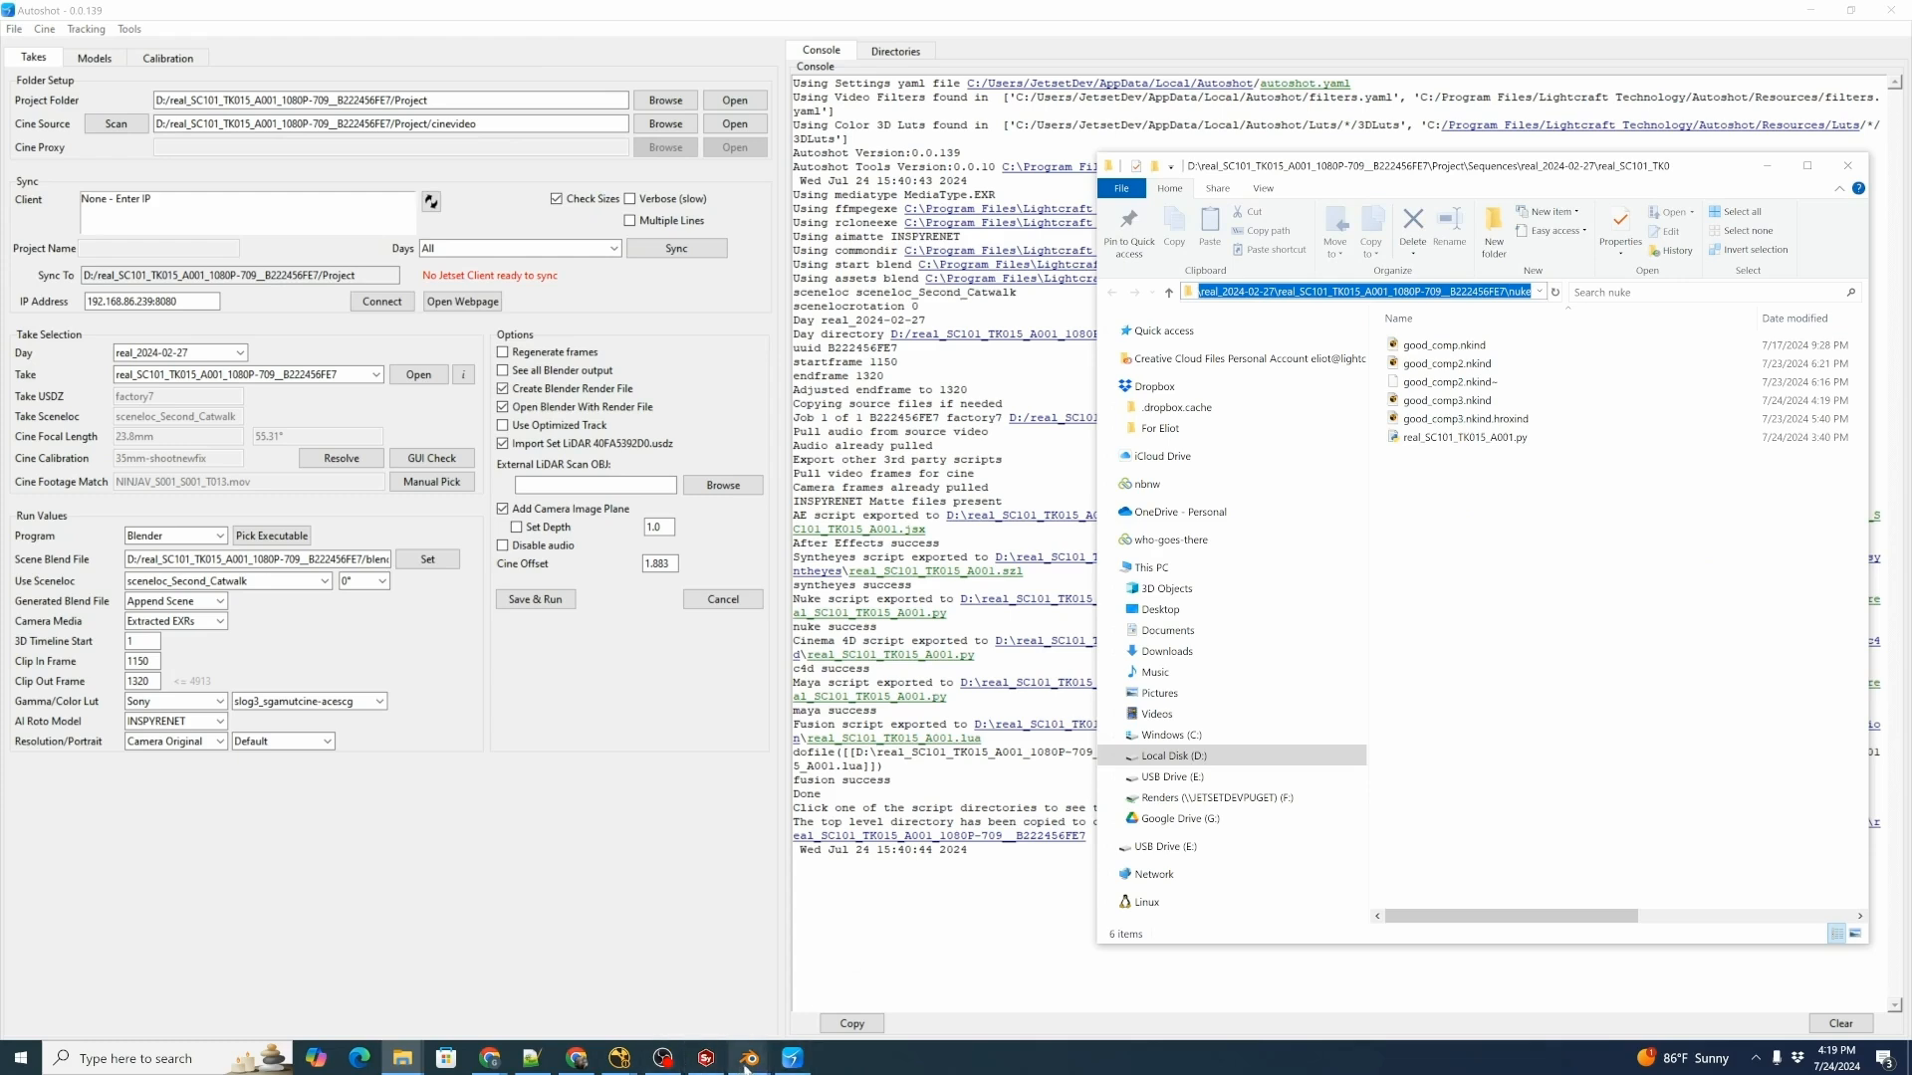
Switch back to NukeIndie and run the script real_SC101_TK015_A001.py from the take's nuke folder.
{"action": "left_click", "coordinate": [619, 1058]}
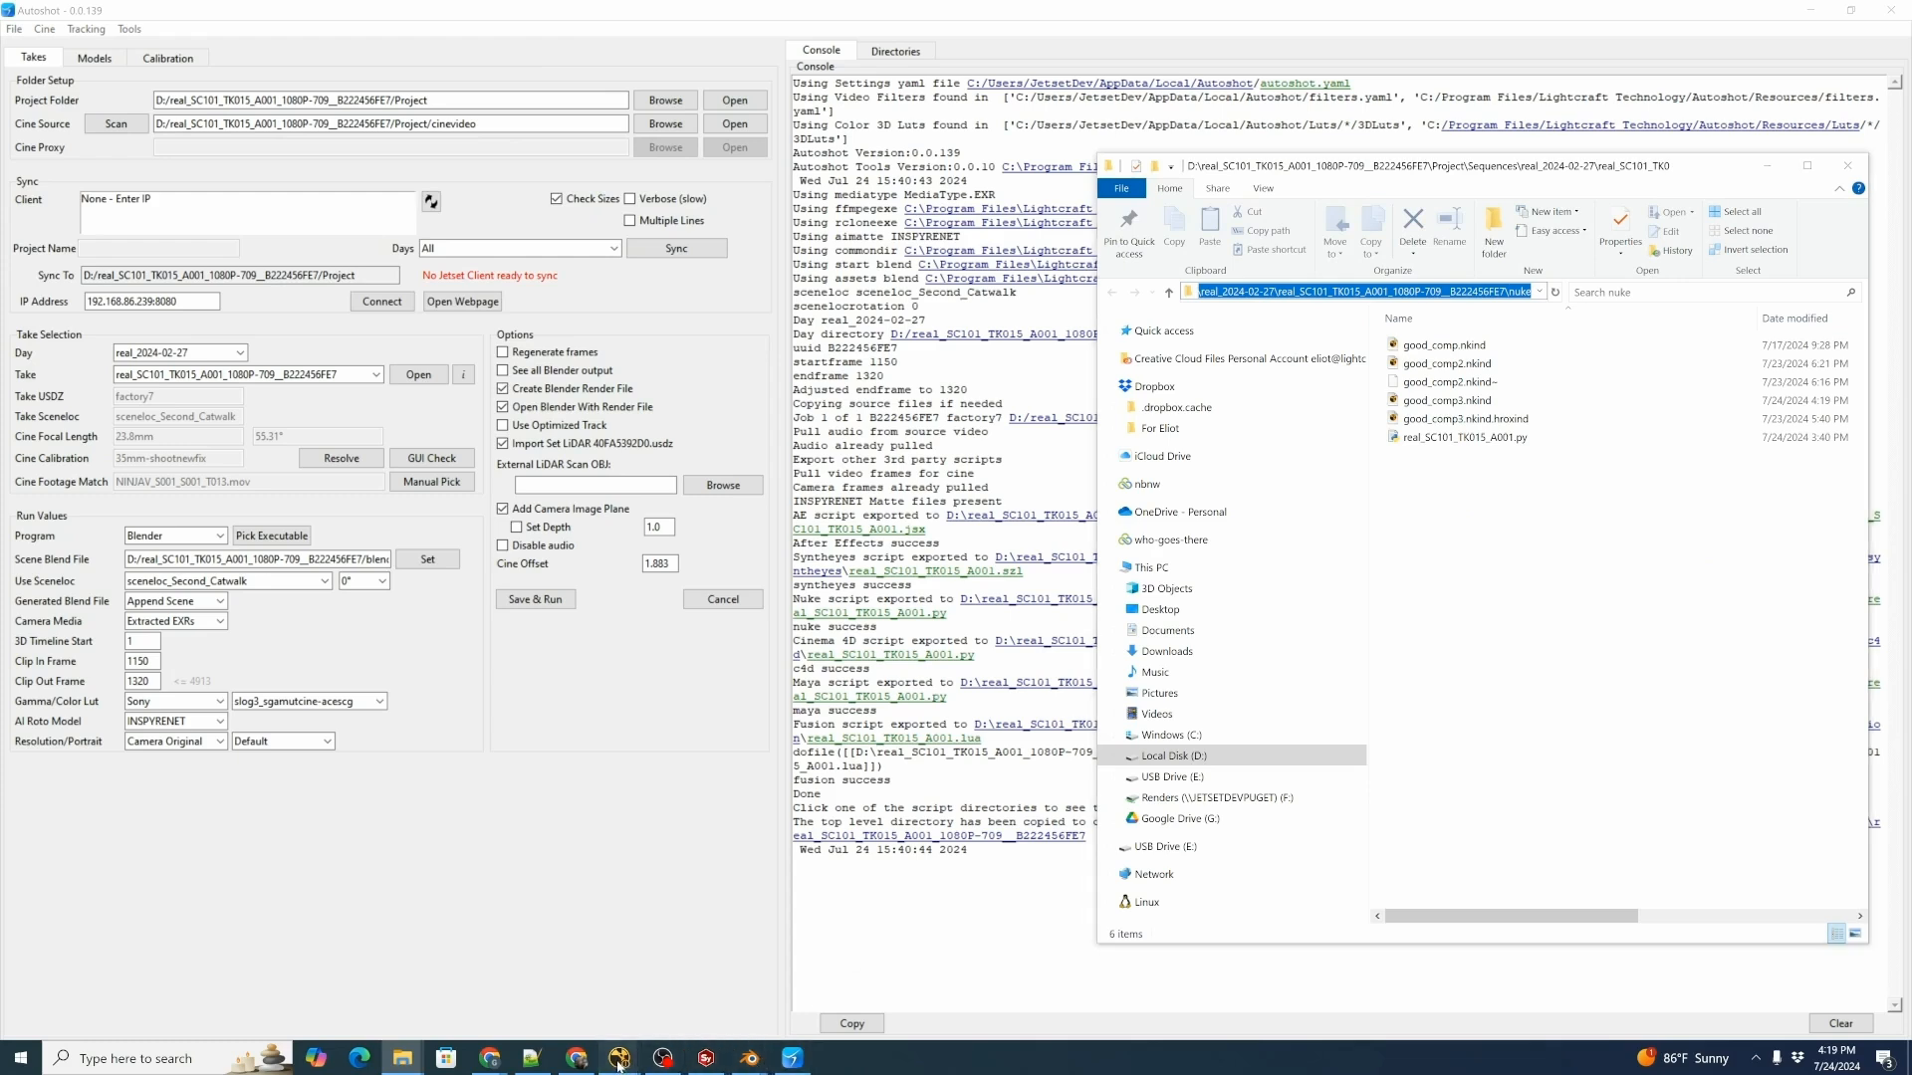
{"action": "left_click", "coordinate": [707, 1013]}
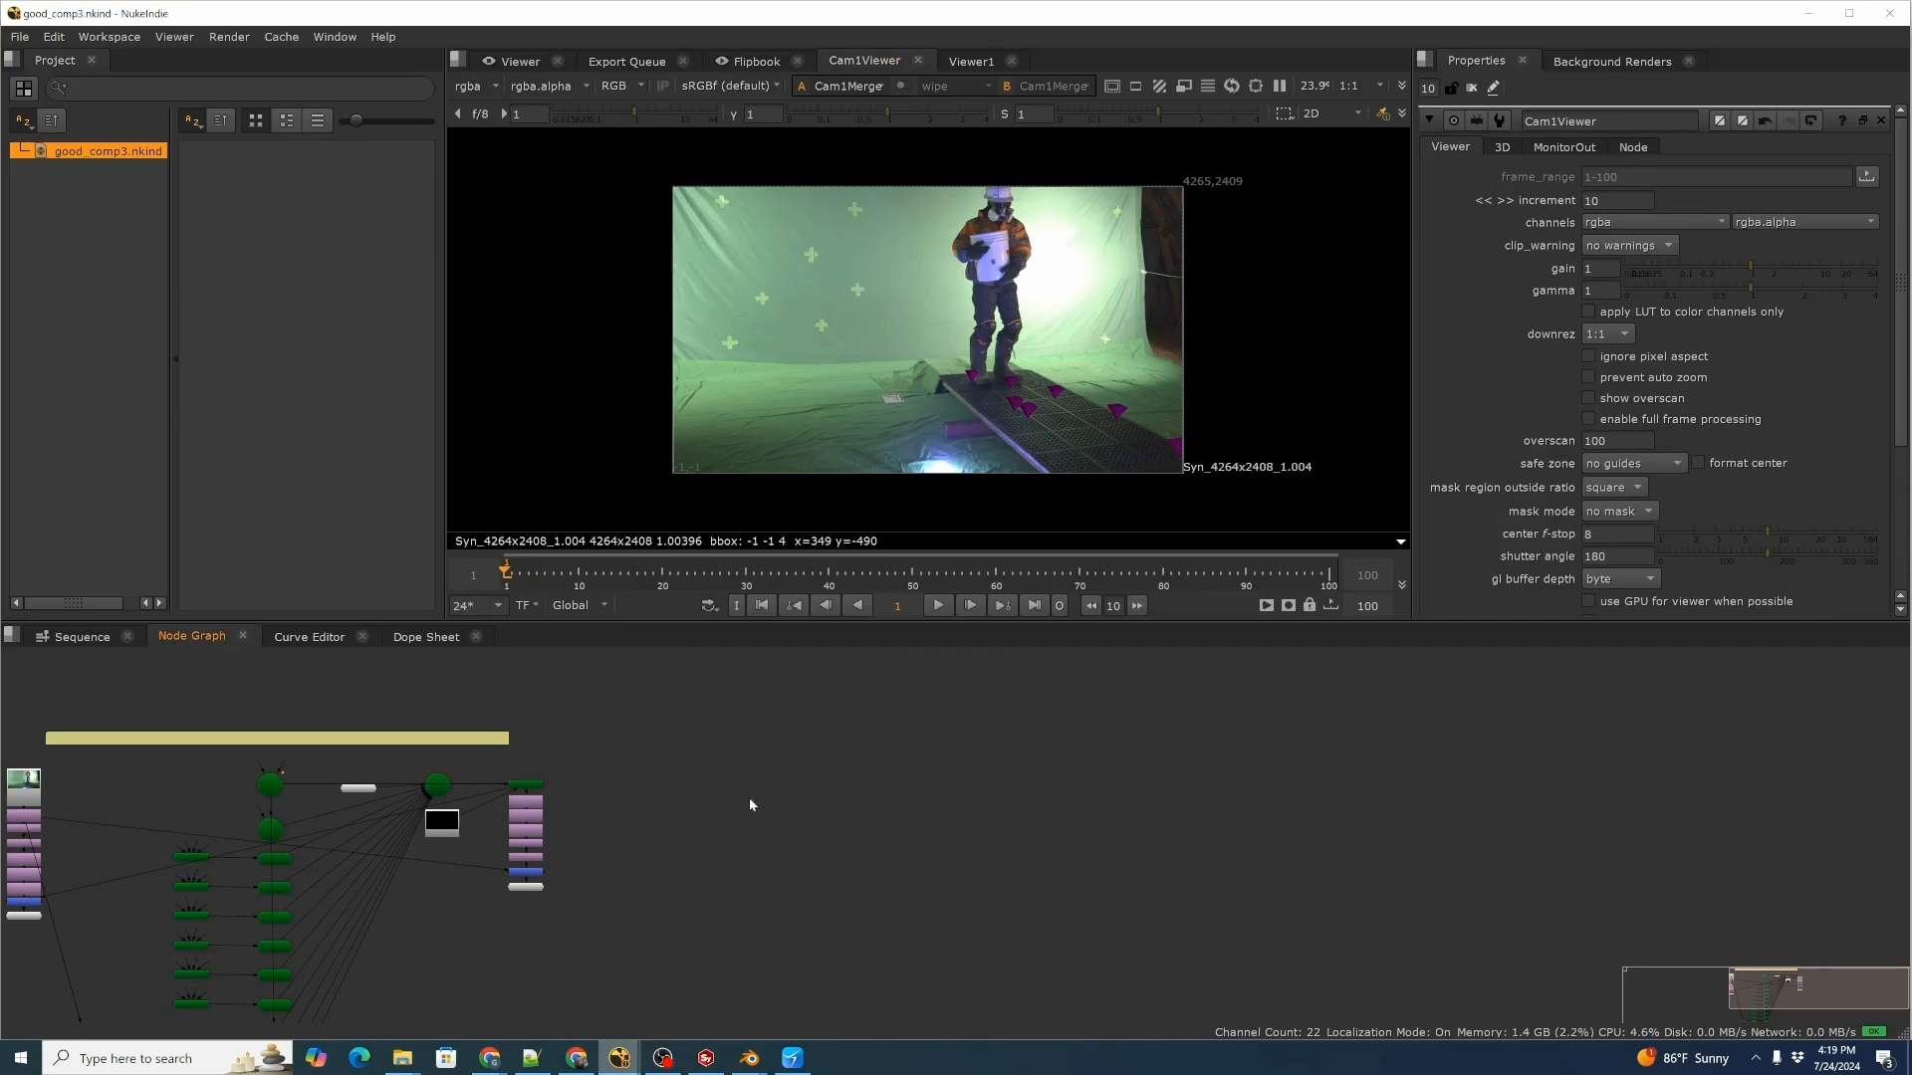
{"action": "key", "text": "alt+x"}
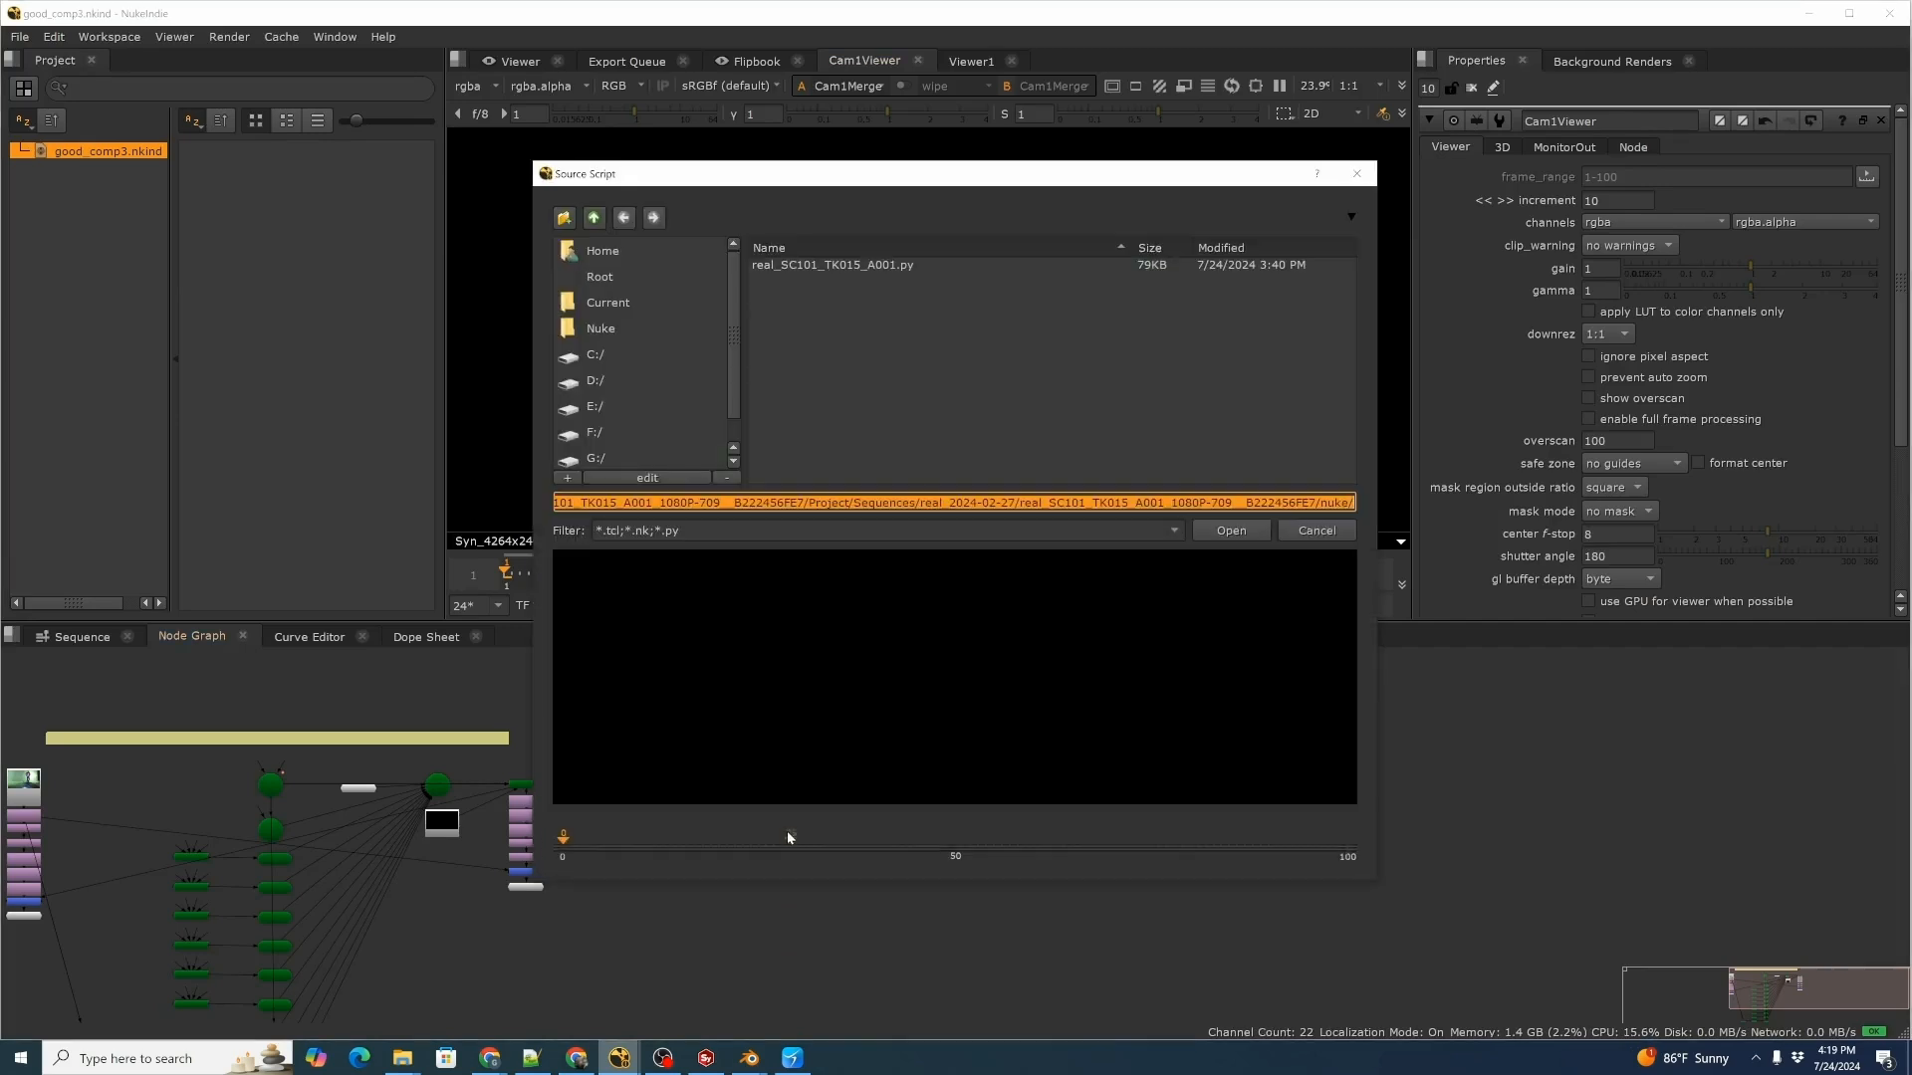
{"action": "left_click", "coordinate": [1289, 528]}
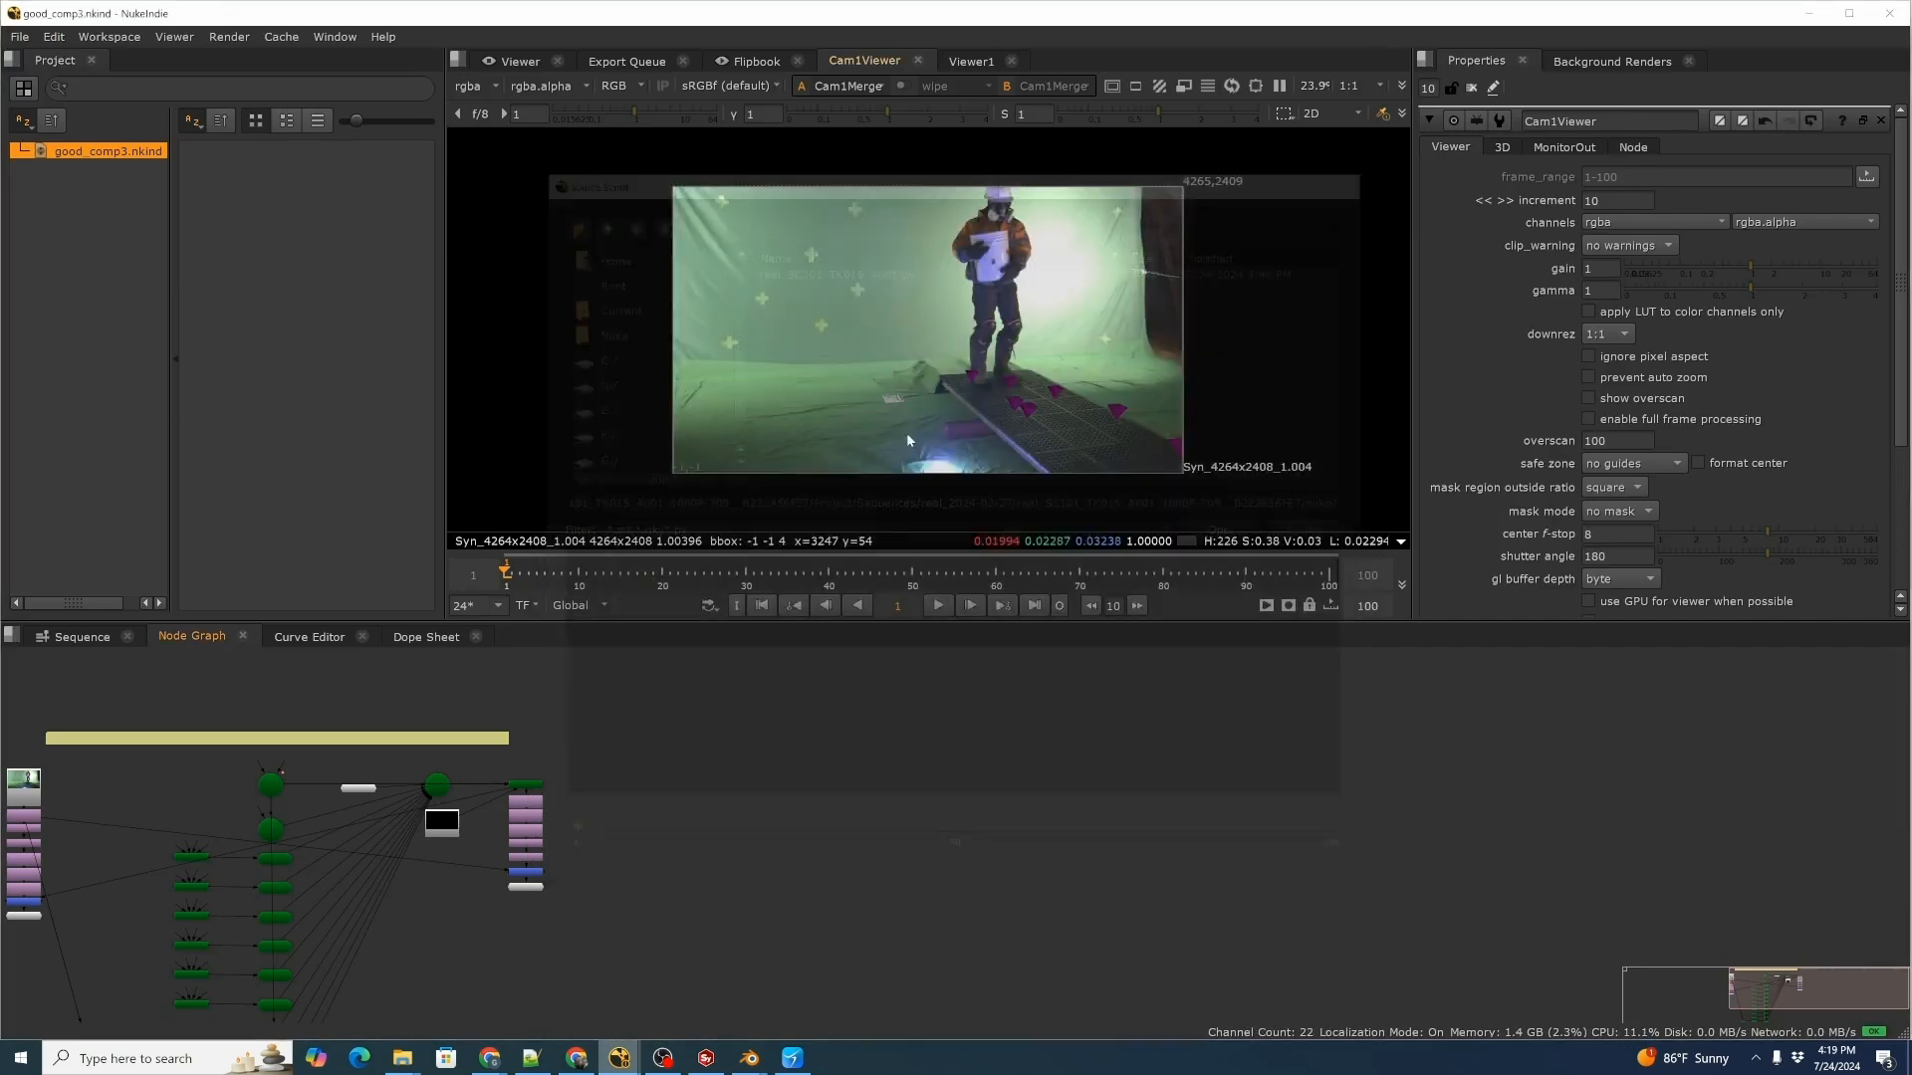
{"action": "left_click", "coordinate": [18, 37]}
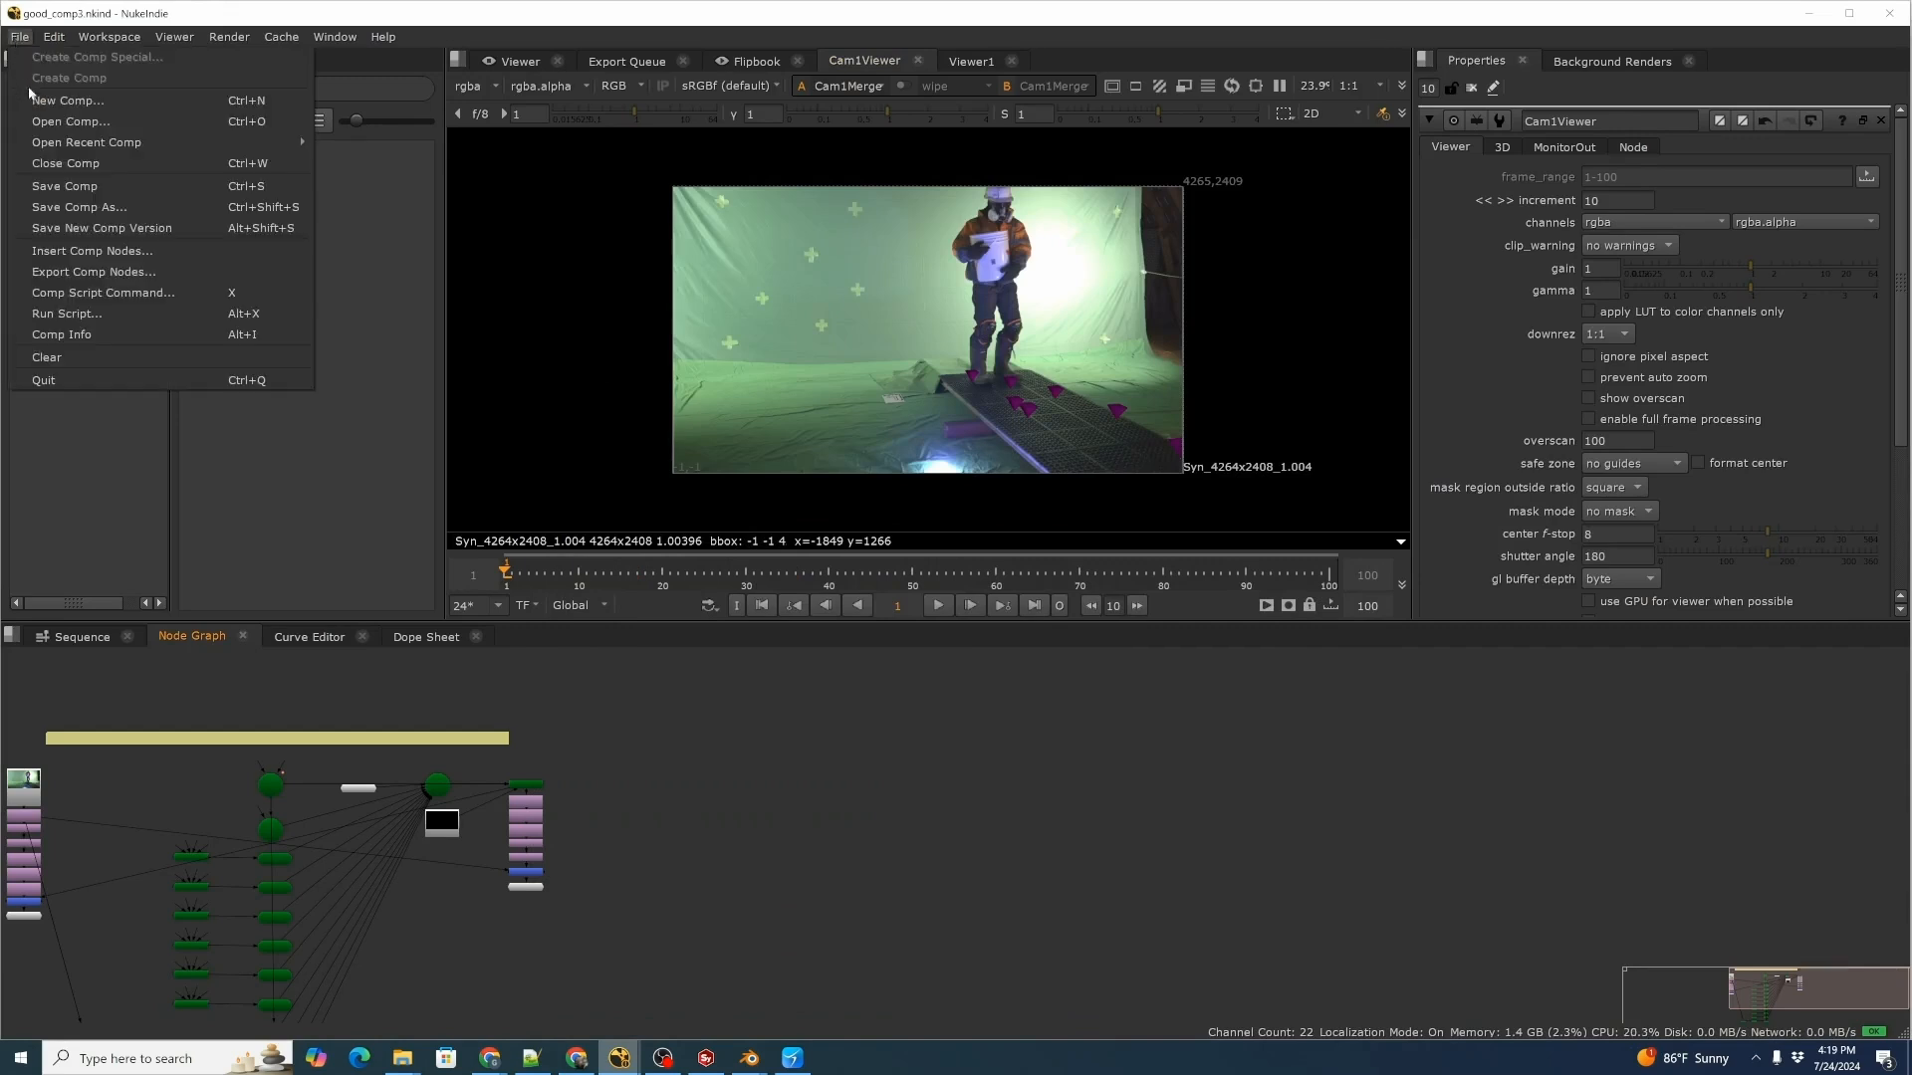
{"action": "left_click", "coordinate": [65, 314]}
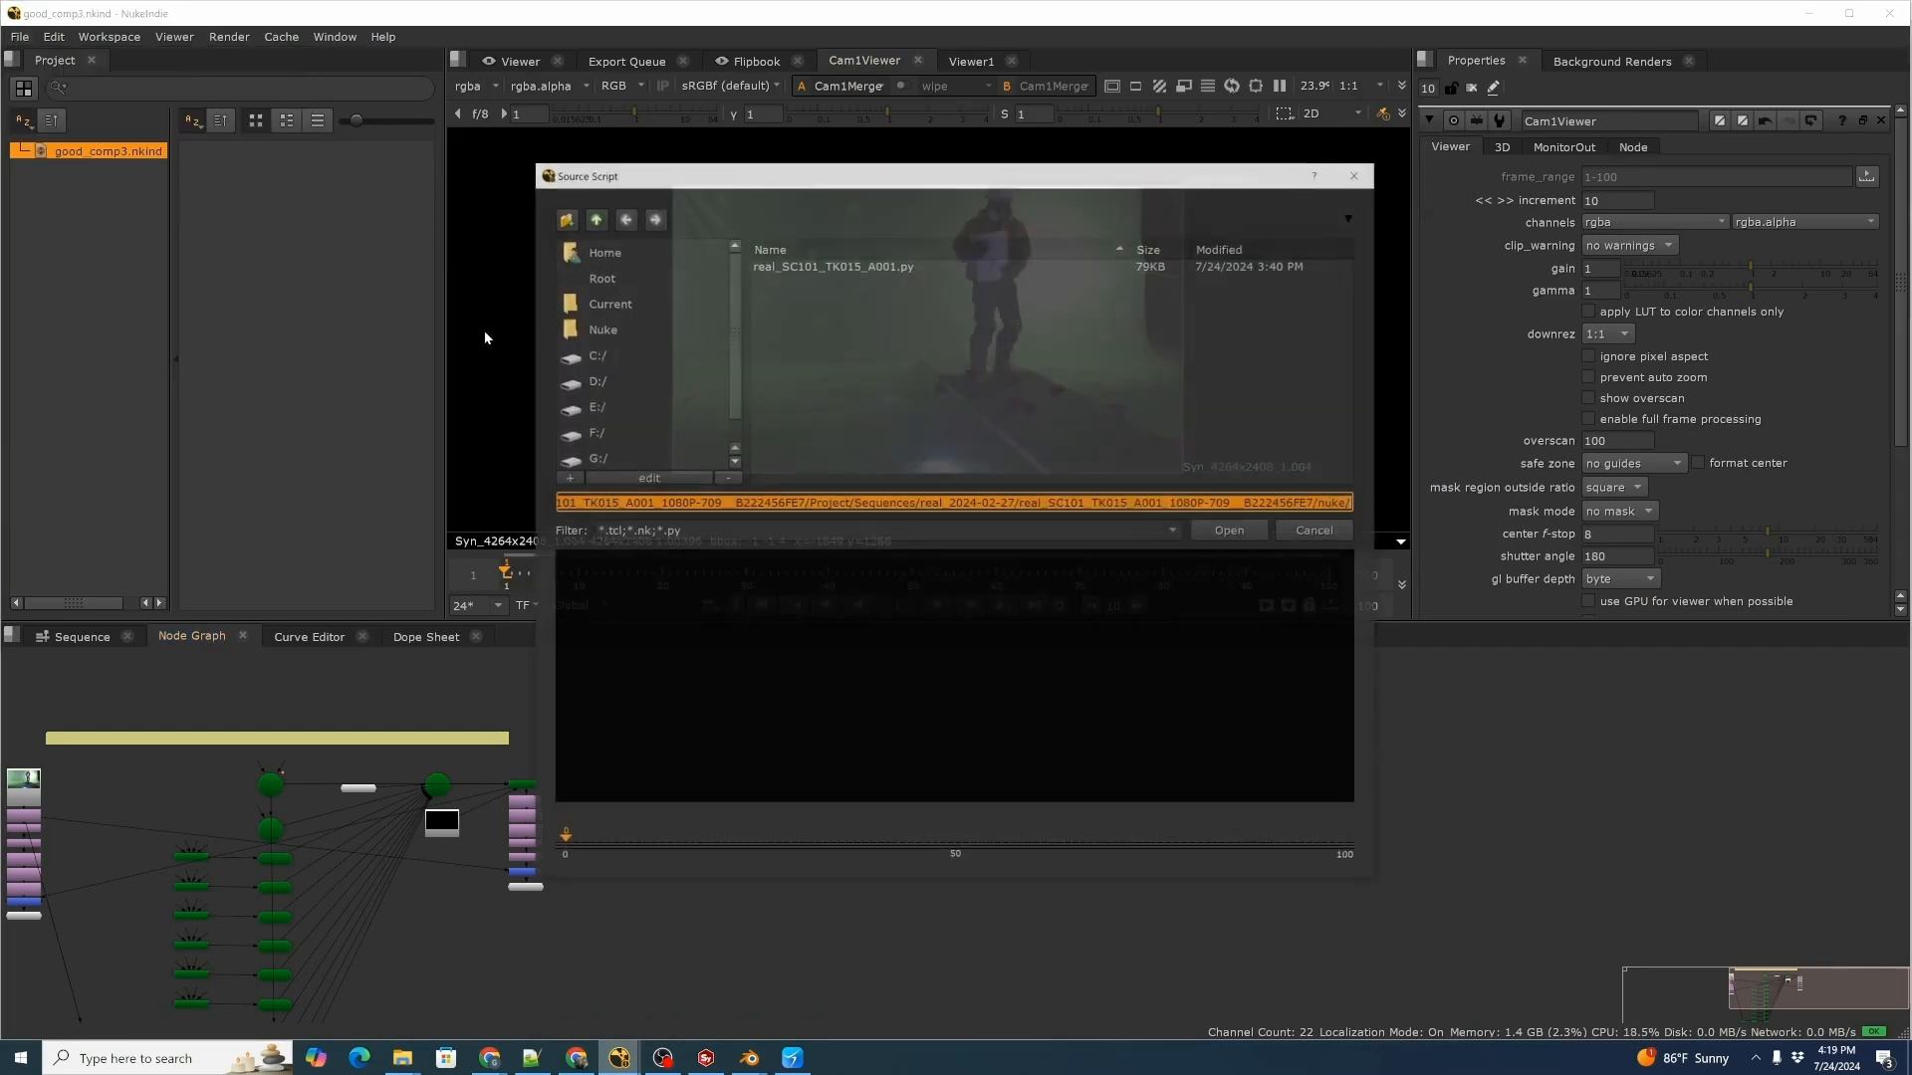
{"action": "key", "text": "ctrl+v"}
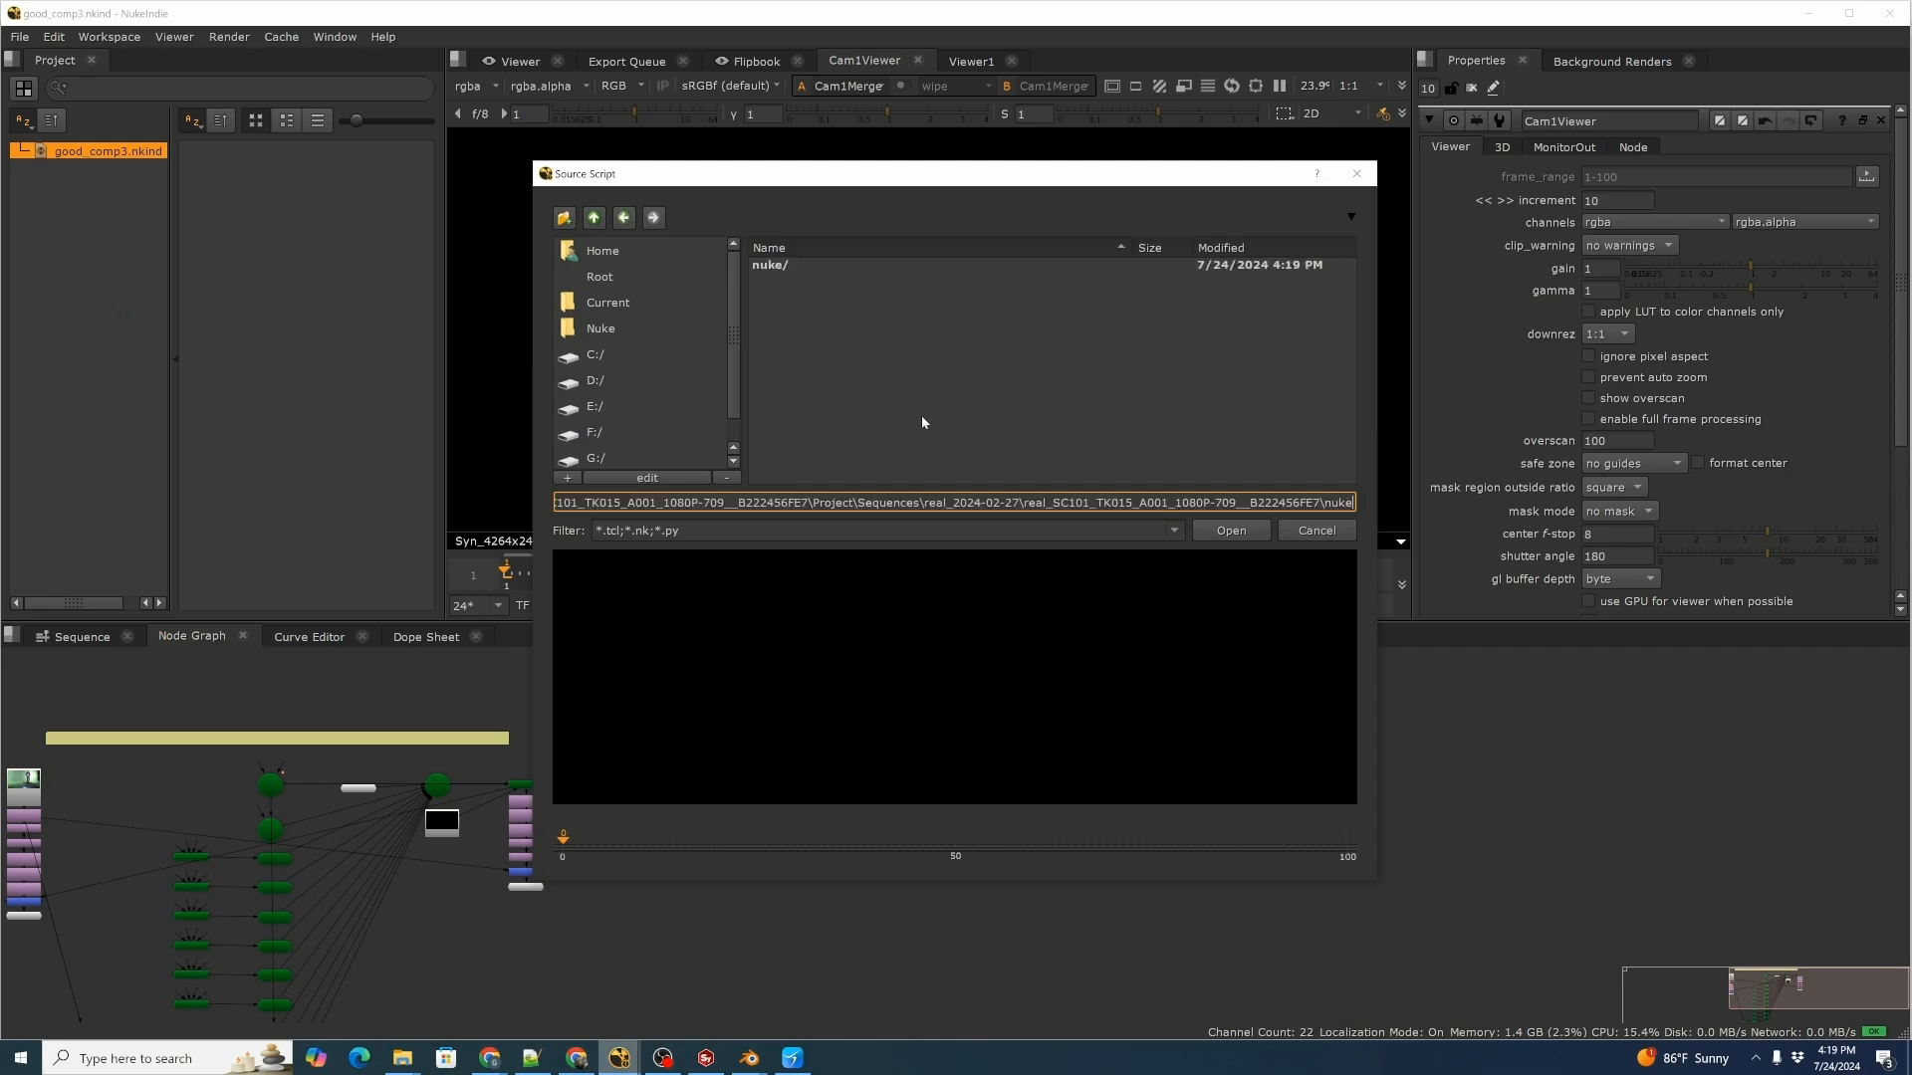
{"action": "double_click", "coordinate": [796, 265]}
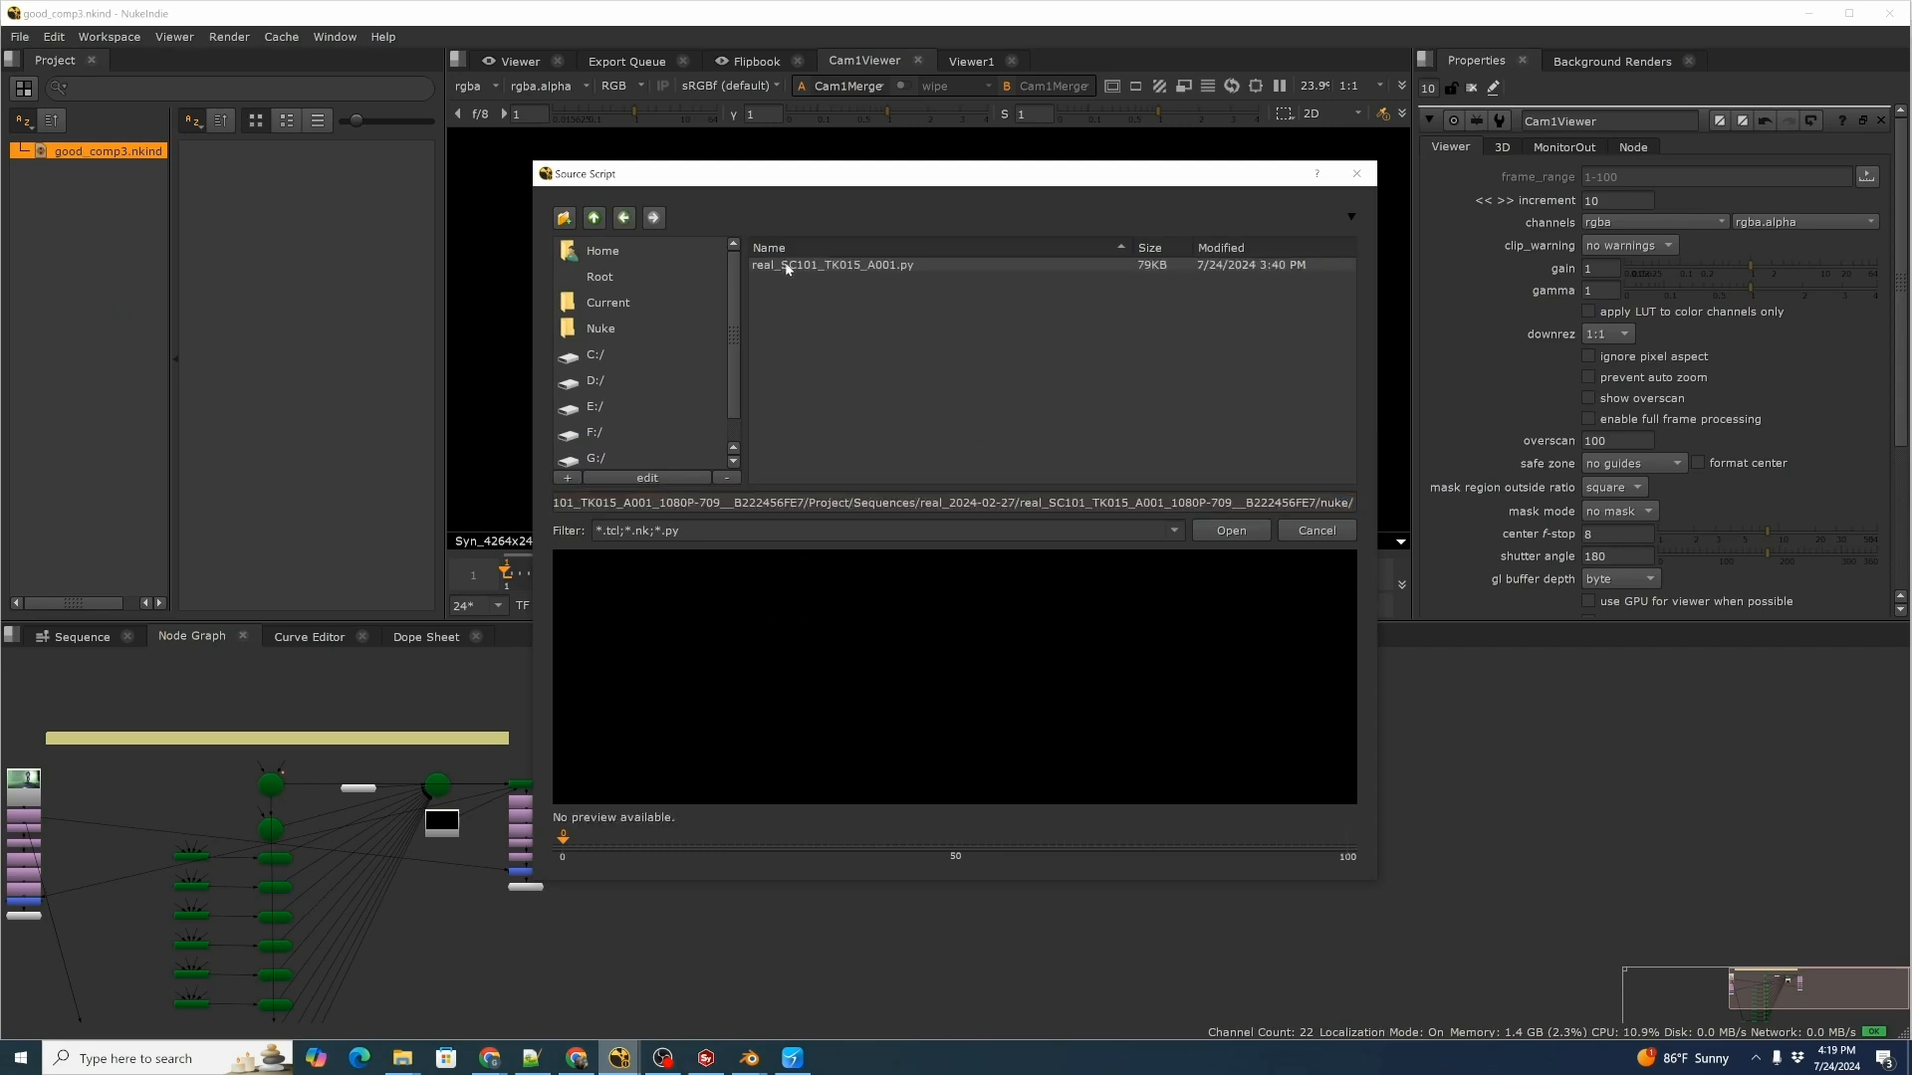
{"action": "left_click", "coordinate": [841, 267]}
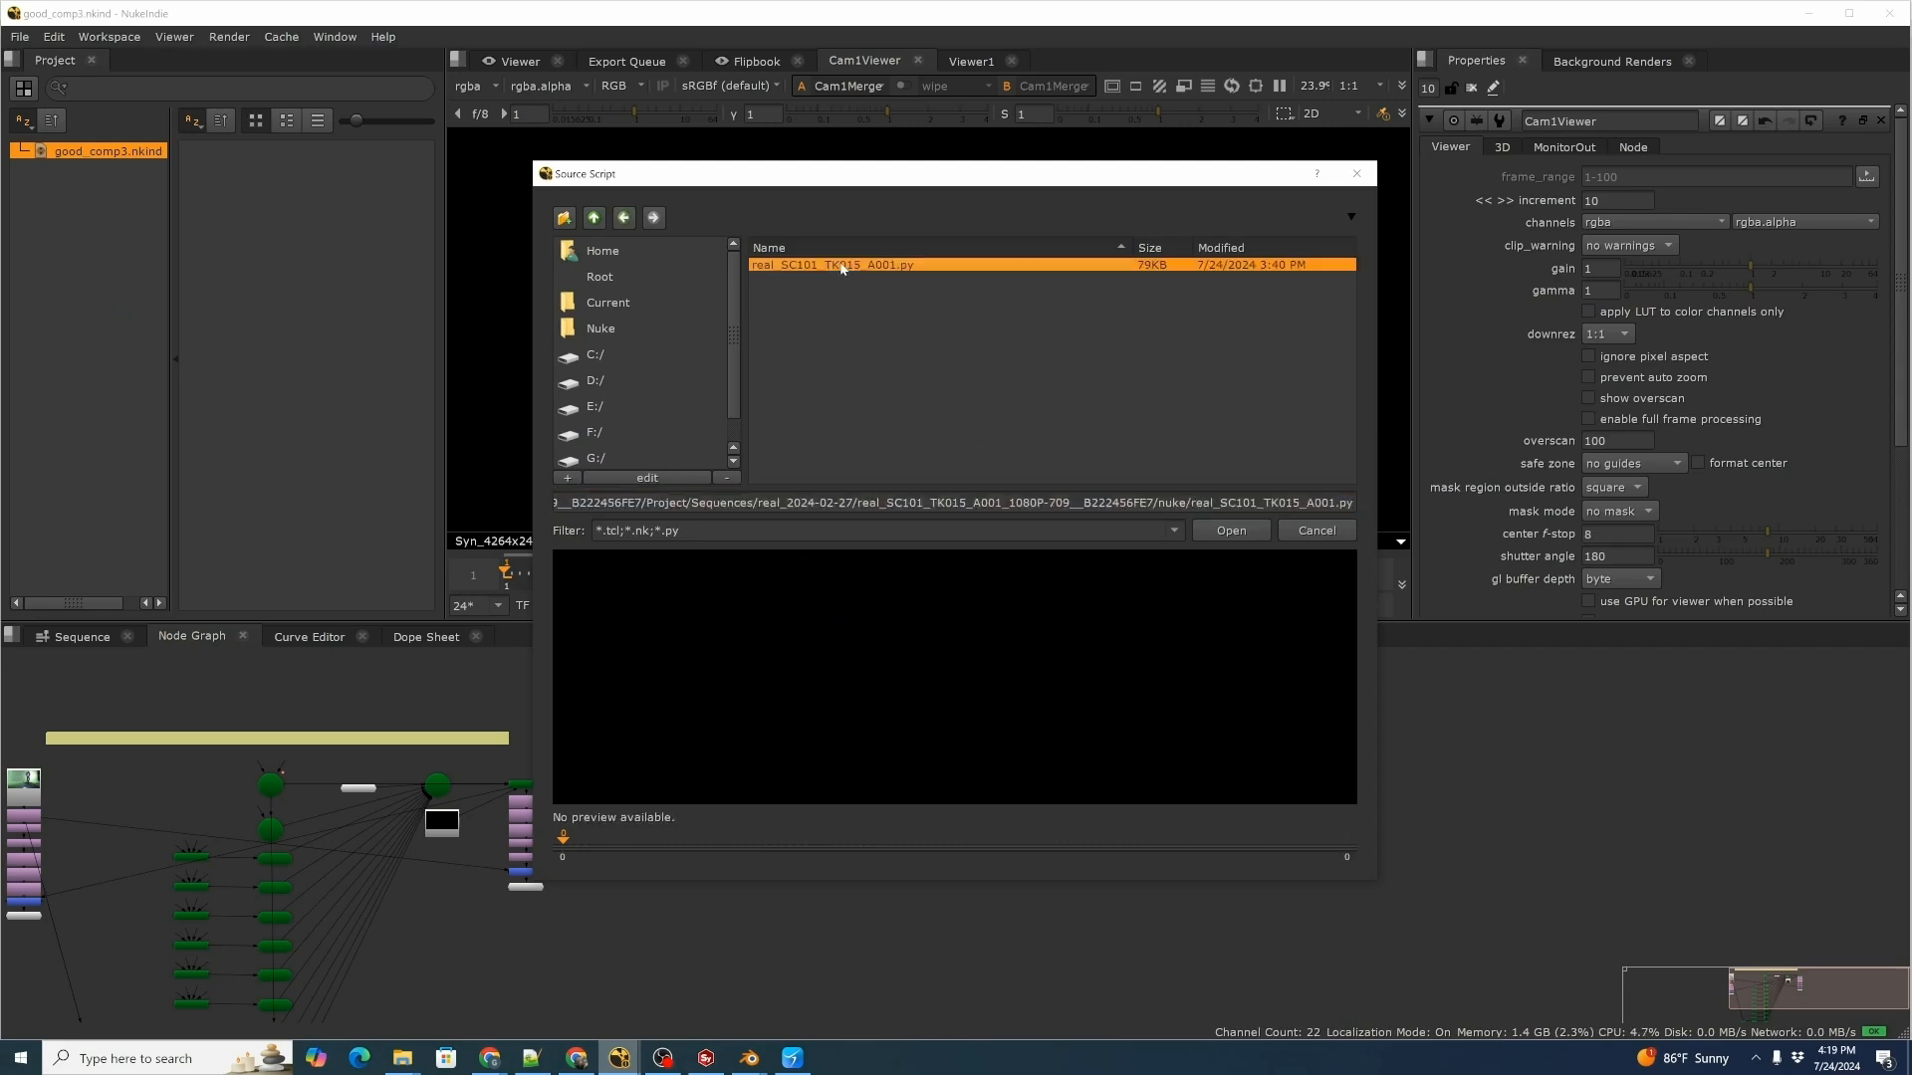
{"action": "left_click", "coordinate": [1231, 530]}
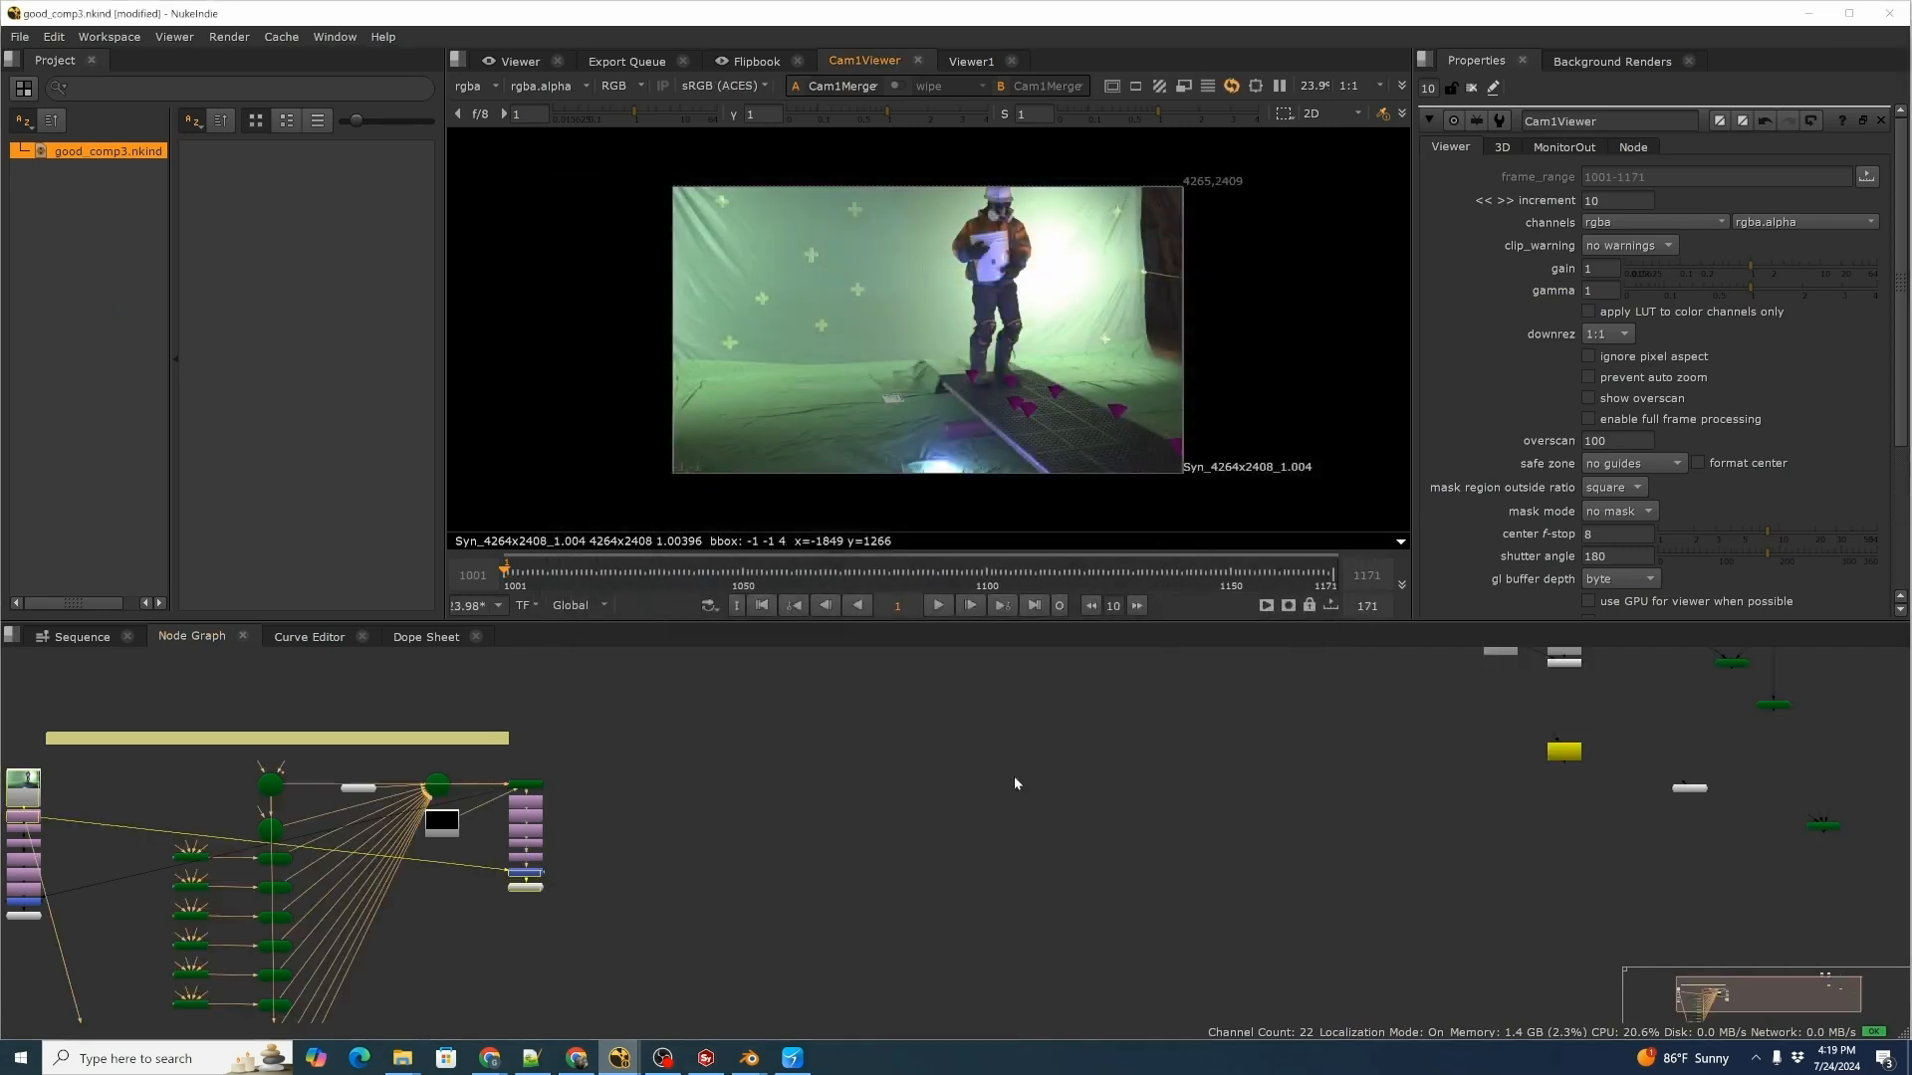
Select all nodes created by the Autoshot script and place them beside the SynthEyes node tree.
{"action": "scroll", "coordinate": [1225, 842], "scroll_direction": "down", "scroll_amount": 2}
{"action": "left_click_drag", "start_coordinate": [1366, 669], "coordinate": [1679, 916]}
{"action": "left_click_drag", "start_coordinate": [1533, 811], "coordinate": [1077, 901]}
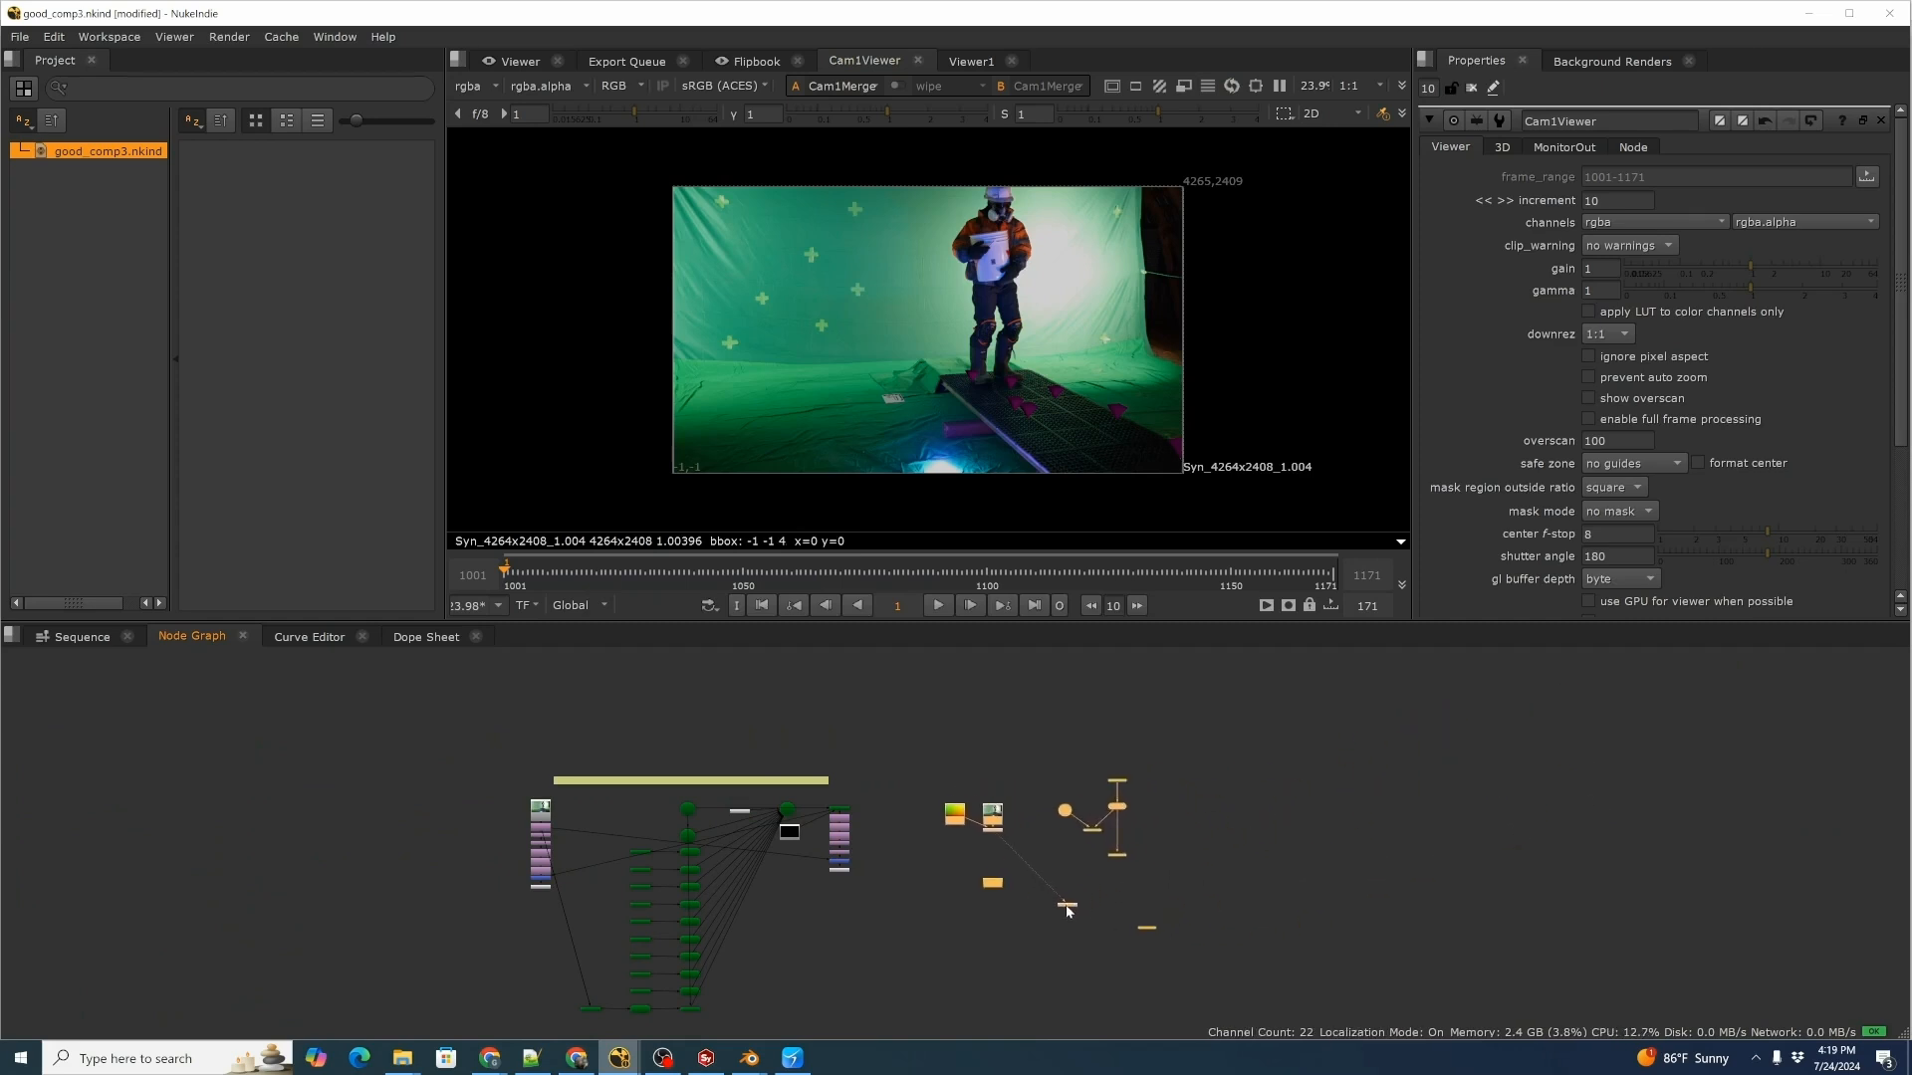
{"action": "scroll", "coordinate": [1076, 901], "scroll_direction": "up", "scroll_amount": 5}
{"action": "left_click", "coordinate": [1104, 895]}
{"action": "scroll", "coordinate": [1105, 896], "scroll_direction": "up", "scroll_amount": 1}
{"action": "middle_click_drag", "start_coordinate": [1116, 913], "coordinate": [966, 857]}
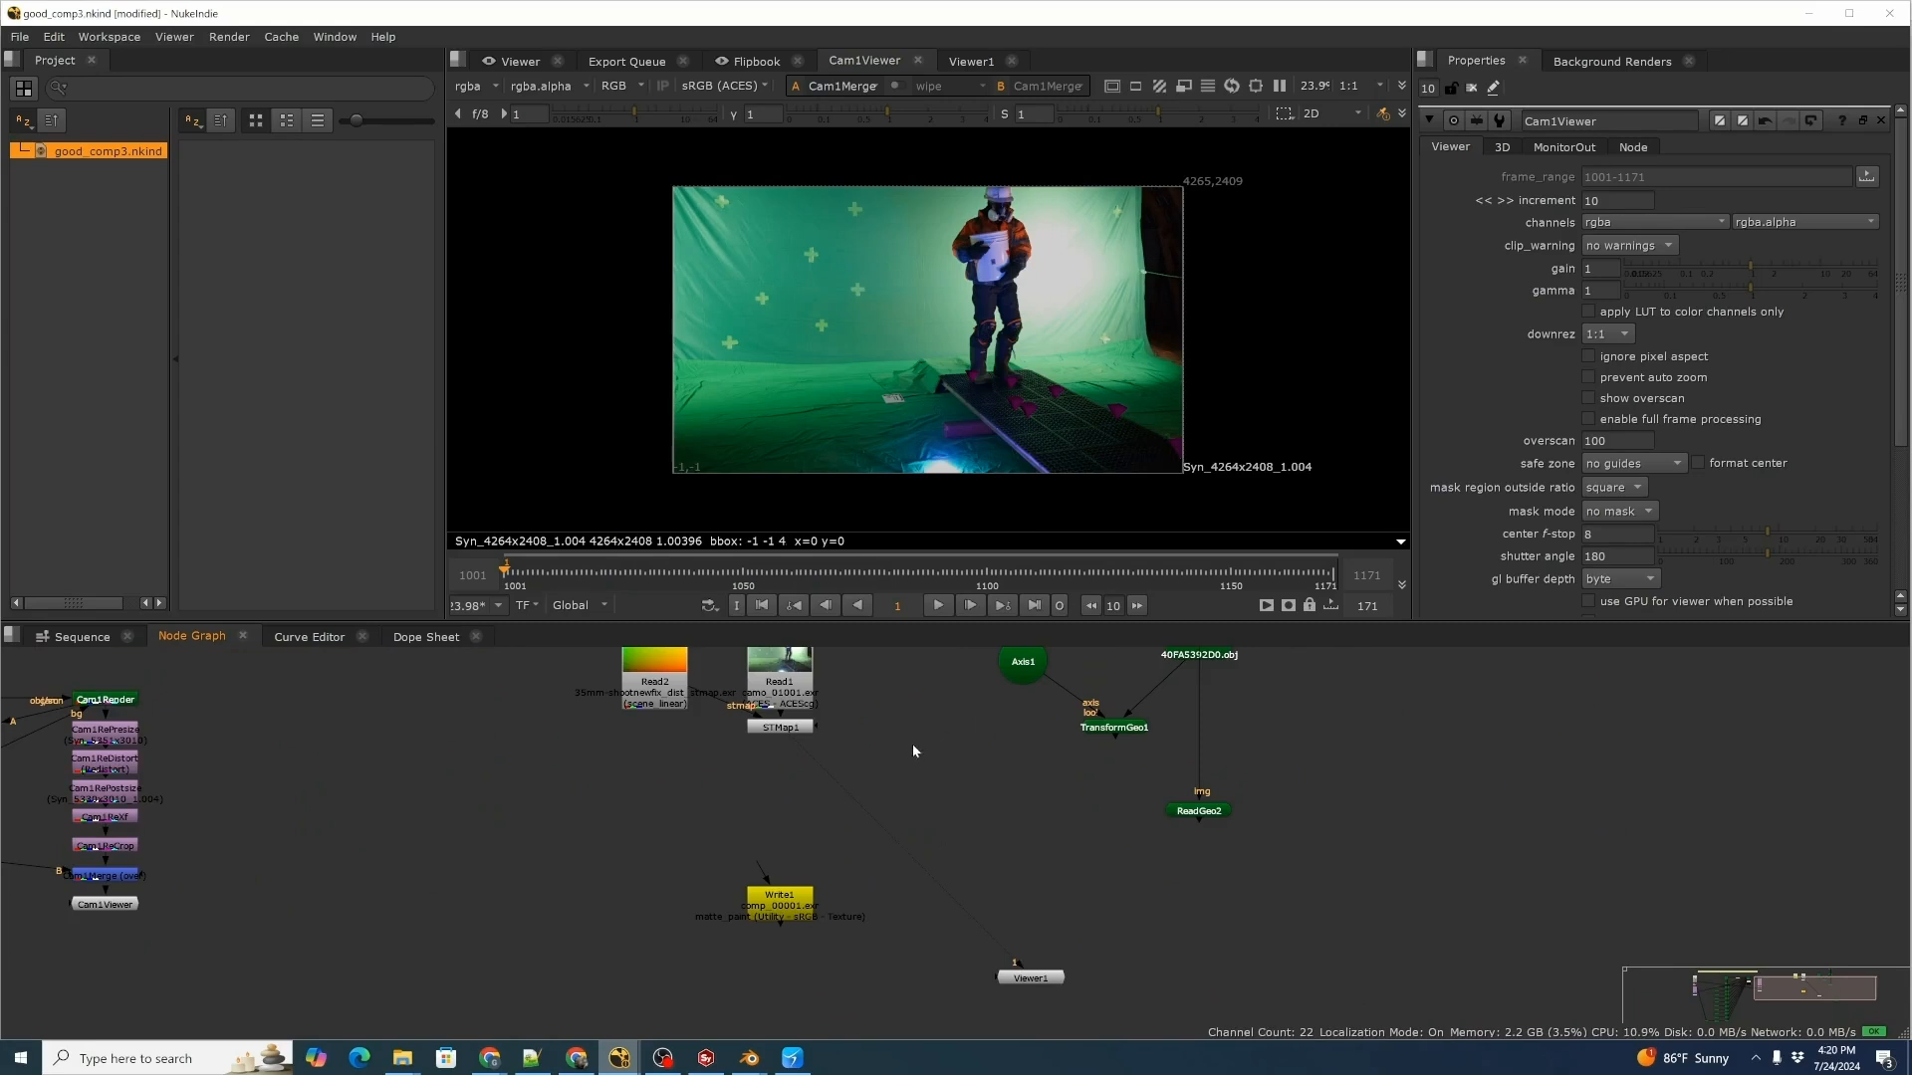
{"action": "middle_click_drag", "start_coordinate": [827, 810], "coordinate": [1275, 886]}
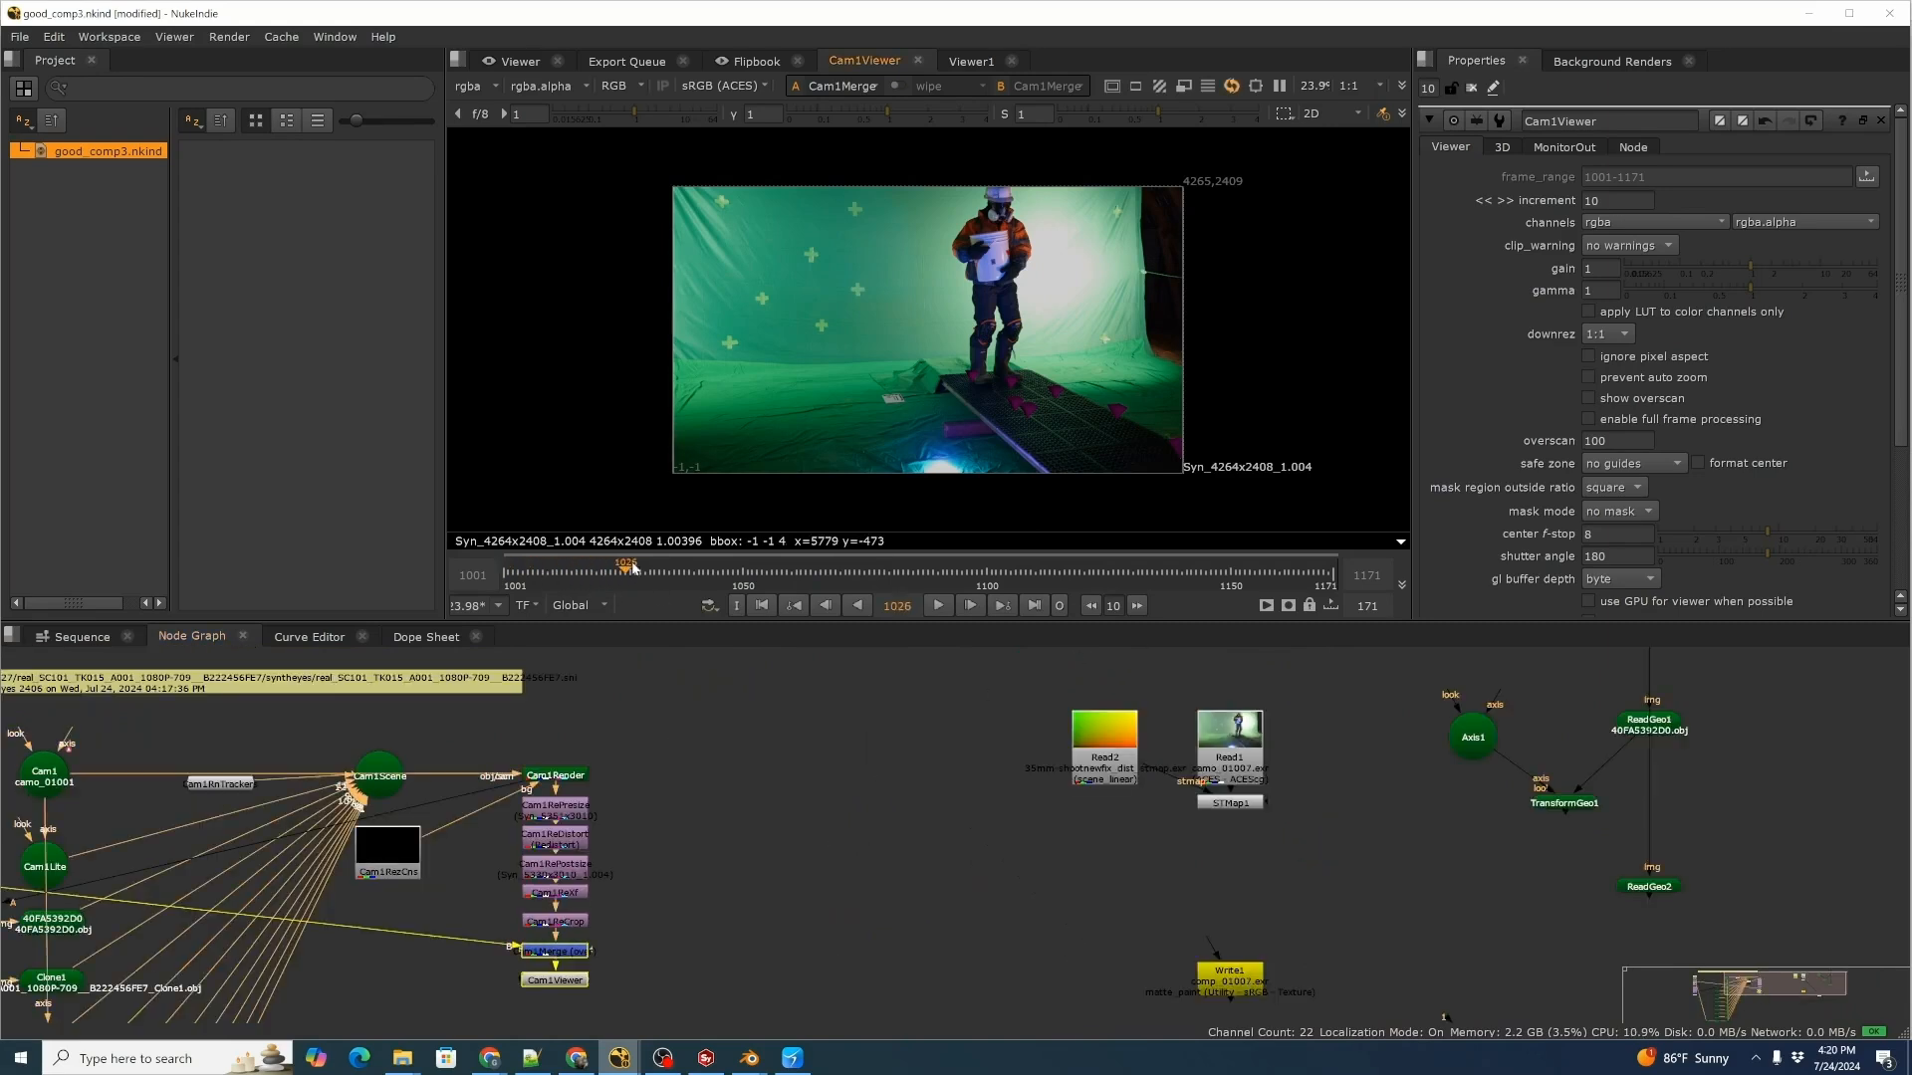
Scrub the Cam1Viewer timeline through the whole shot to check how the tracking cones stick to the footage.
{"action": "left_click", "coordinate": [667, 570]}
{"action": "left_click", "coordinate": [743, 572]}
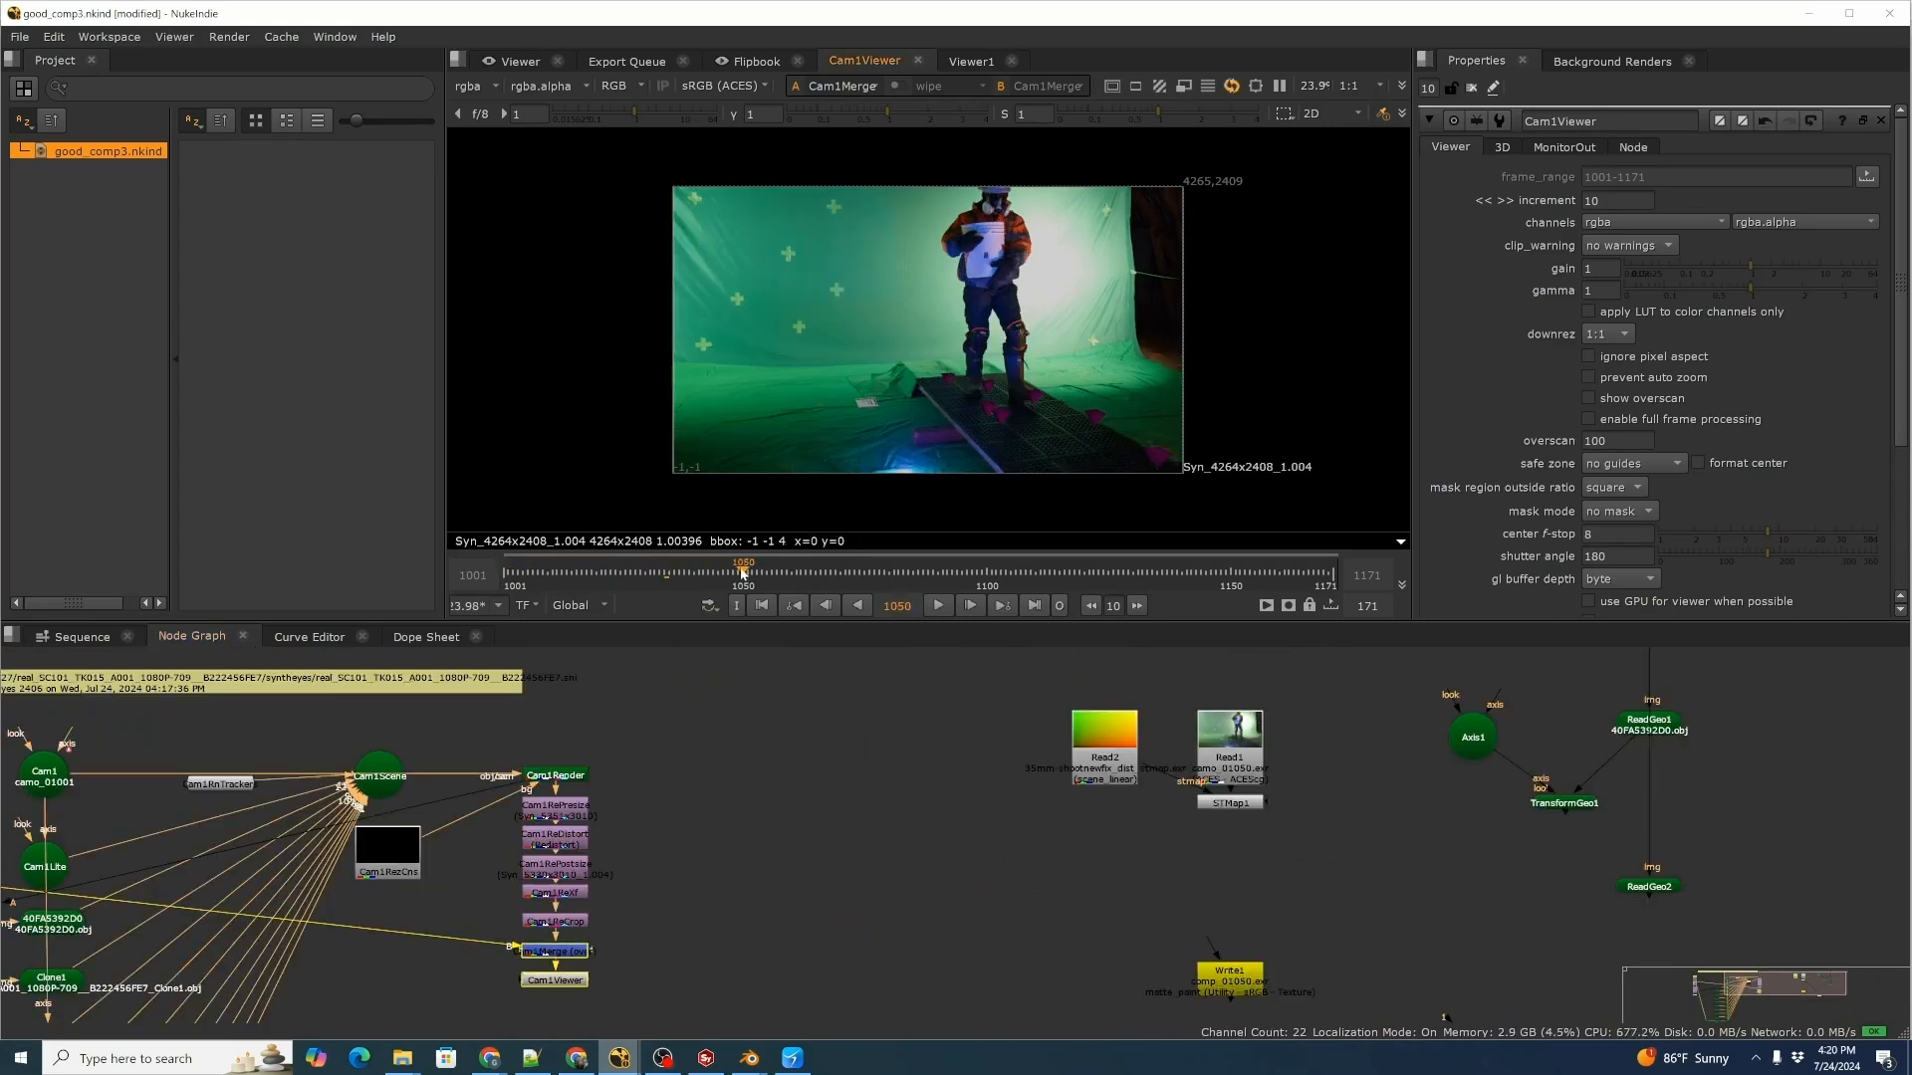
{"action": "left_click", "coordinate": [806, 570]}
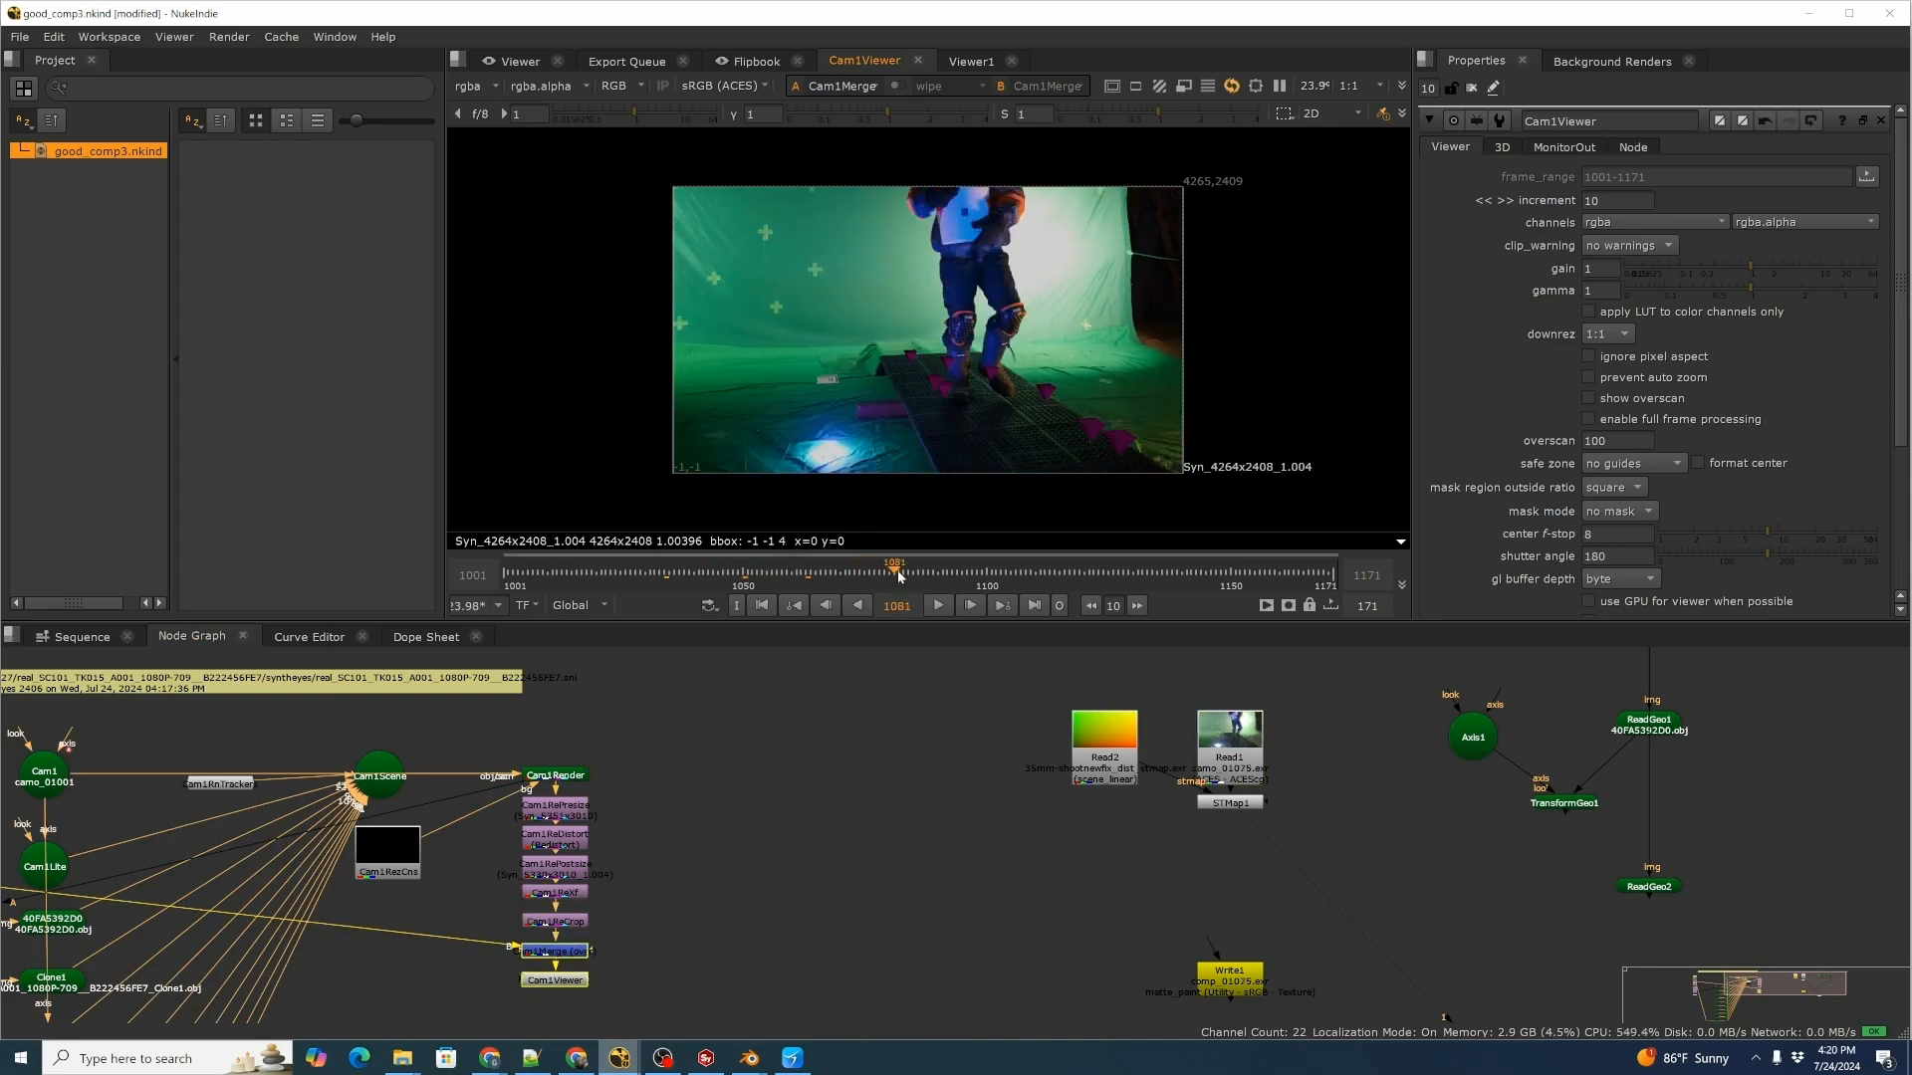
{"action": "left_click", "coordinate": [901, 570]}
{"action": "left_click", "coordinate": [521, 575]}
{"action": "left_click", "coordinate": [514, 573]}
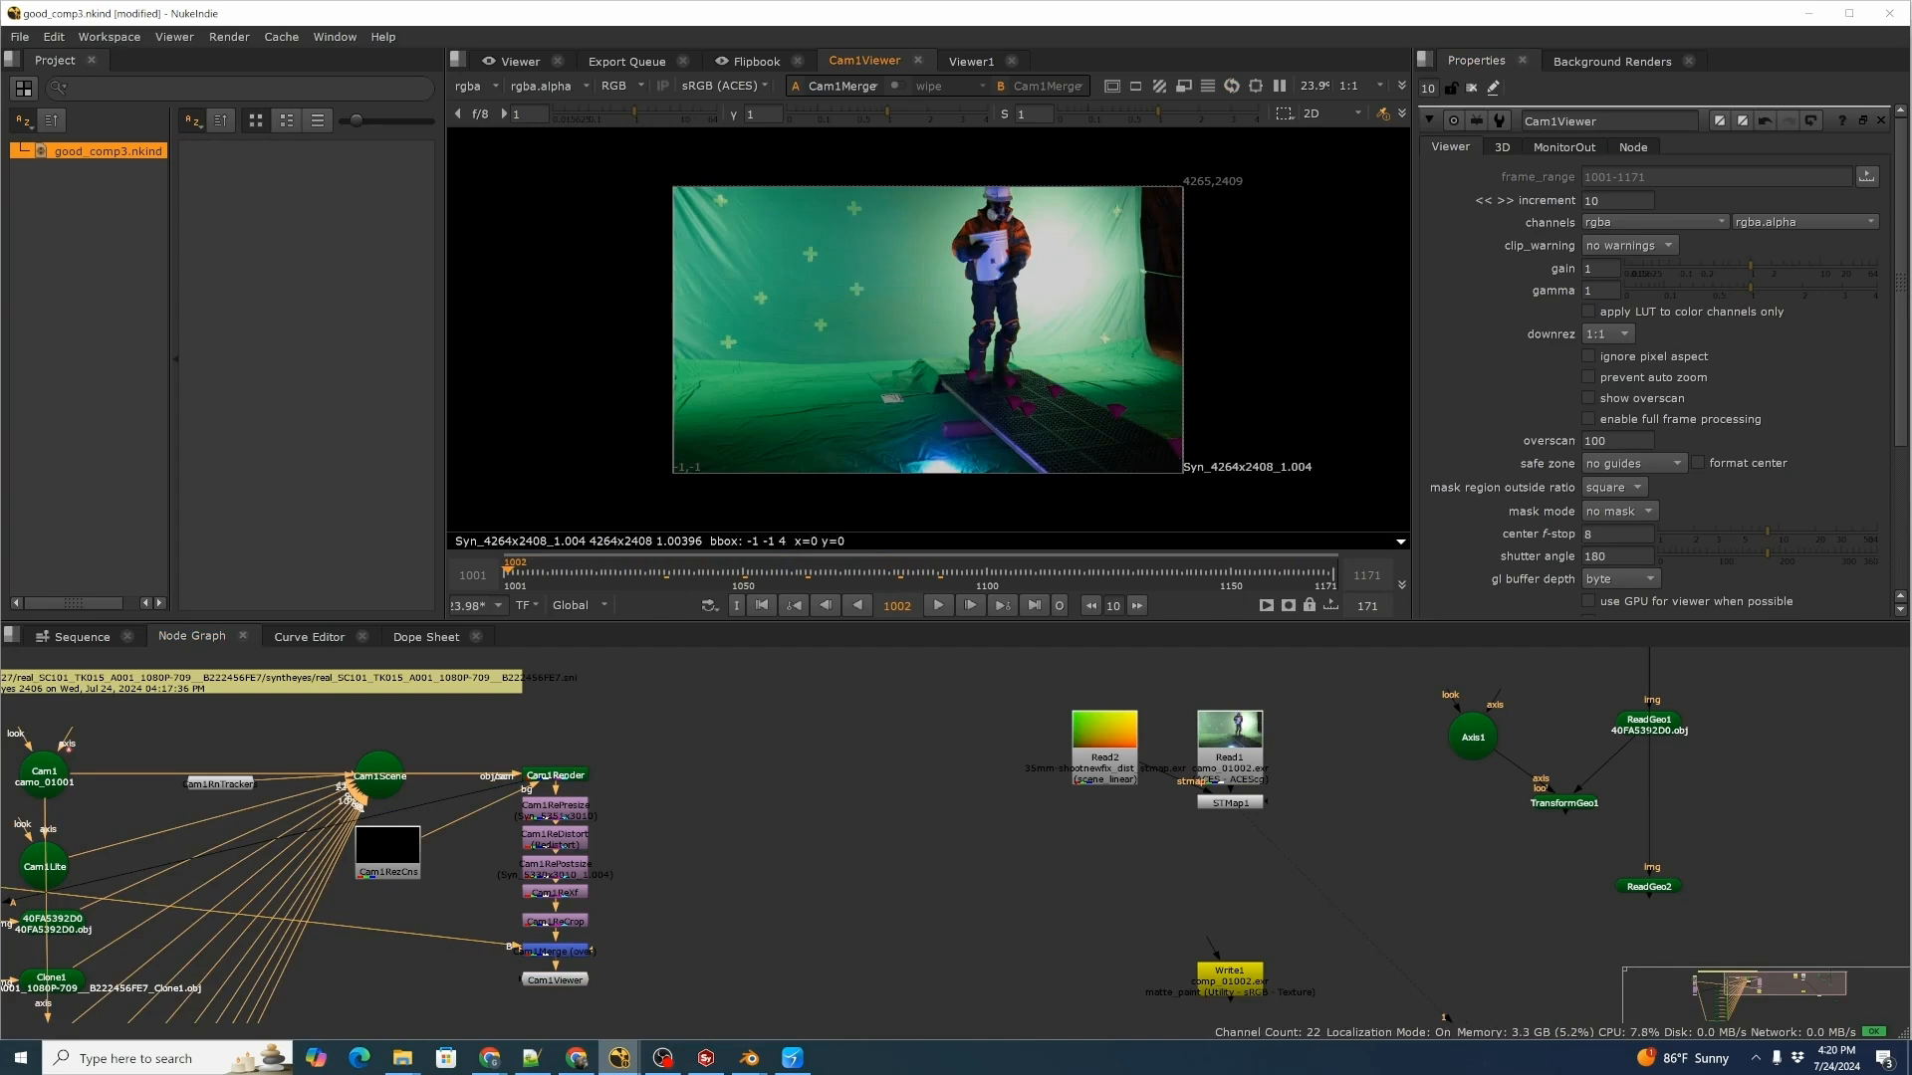
{"action": "left_click", "coordinate": [1244, 574]}
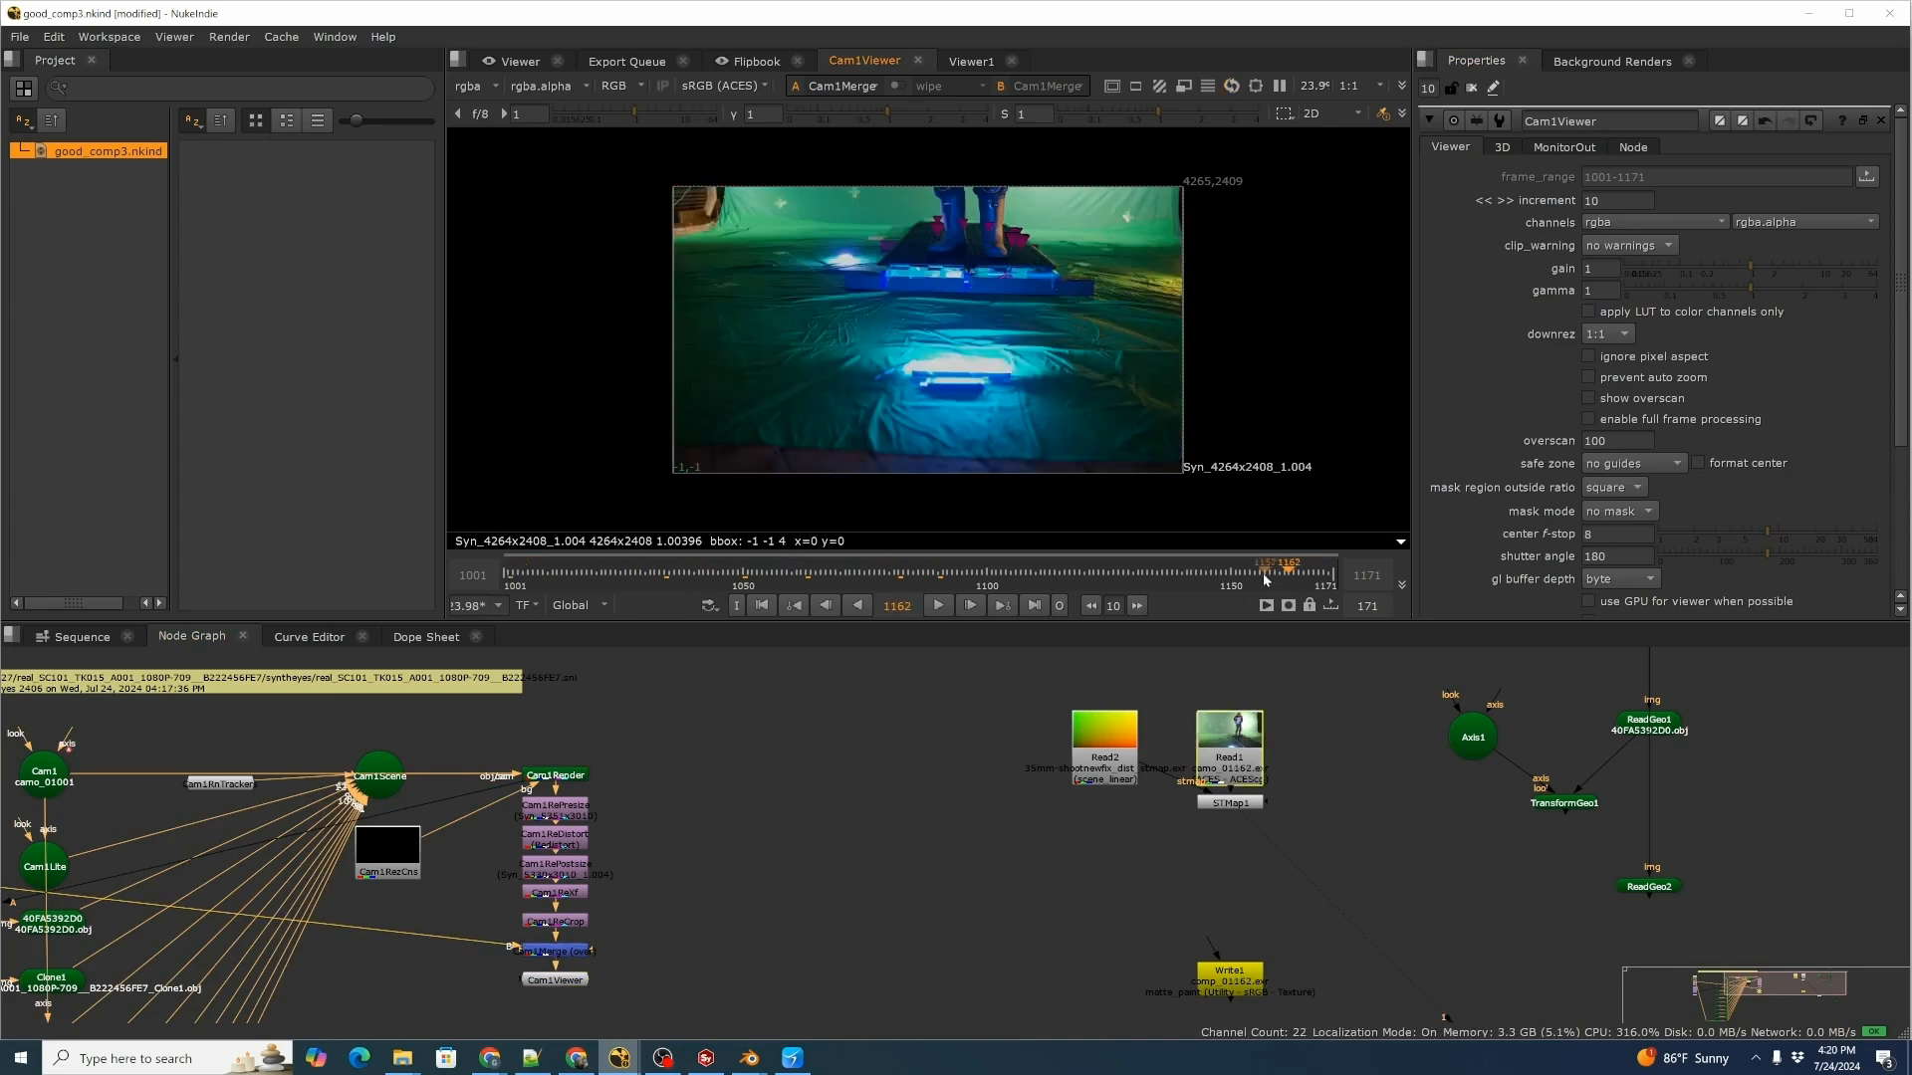
{"action": "left_click", "coordinate": [1207, 574]}
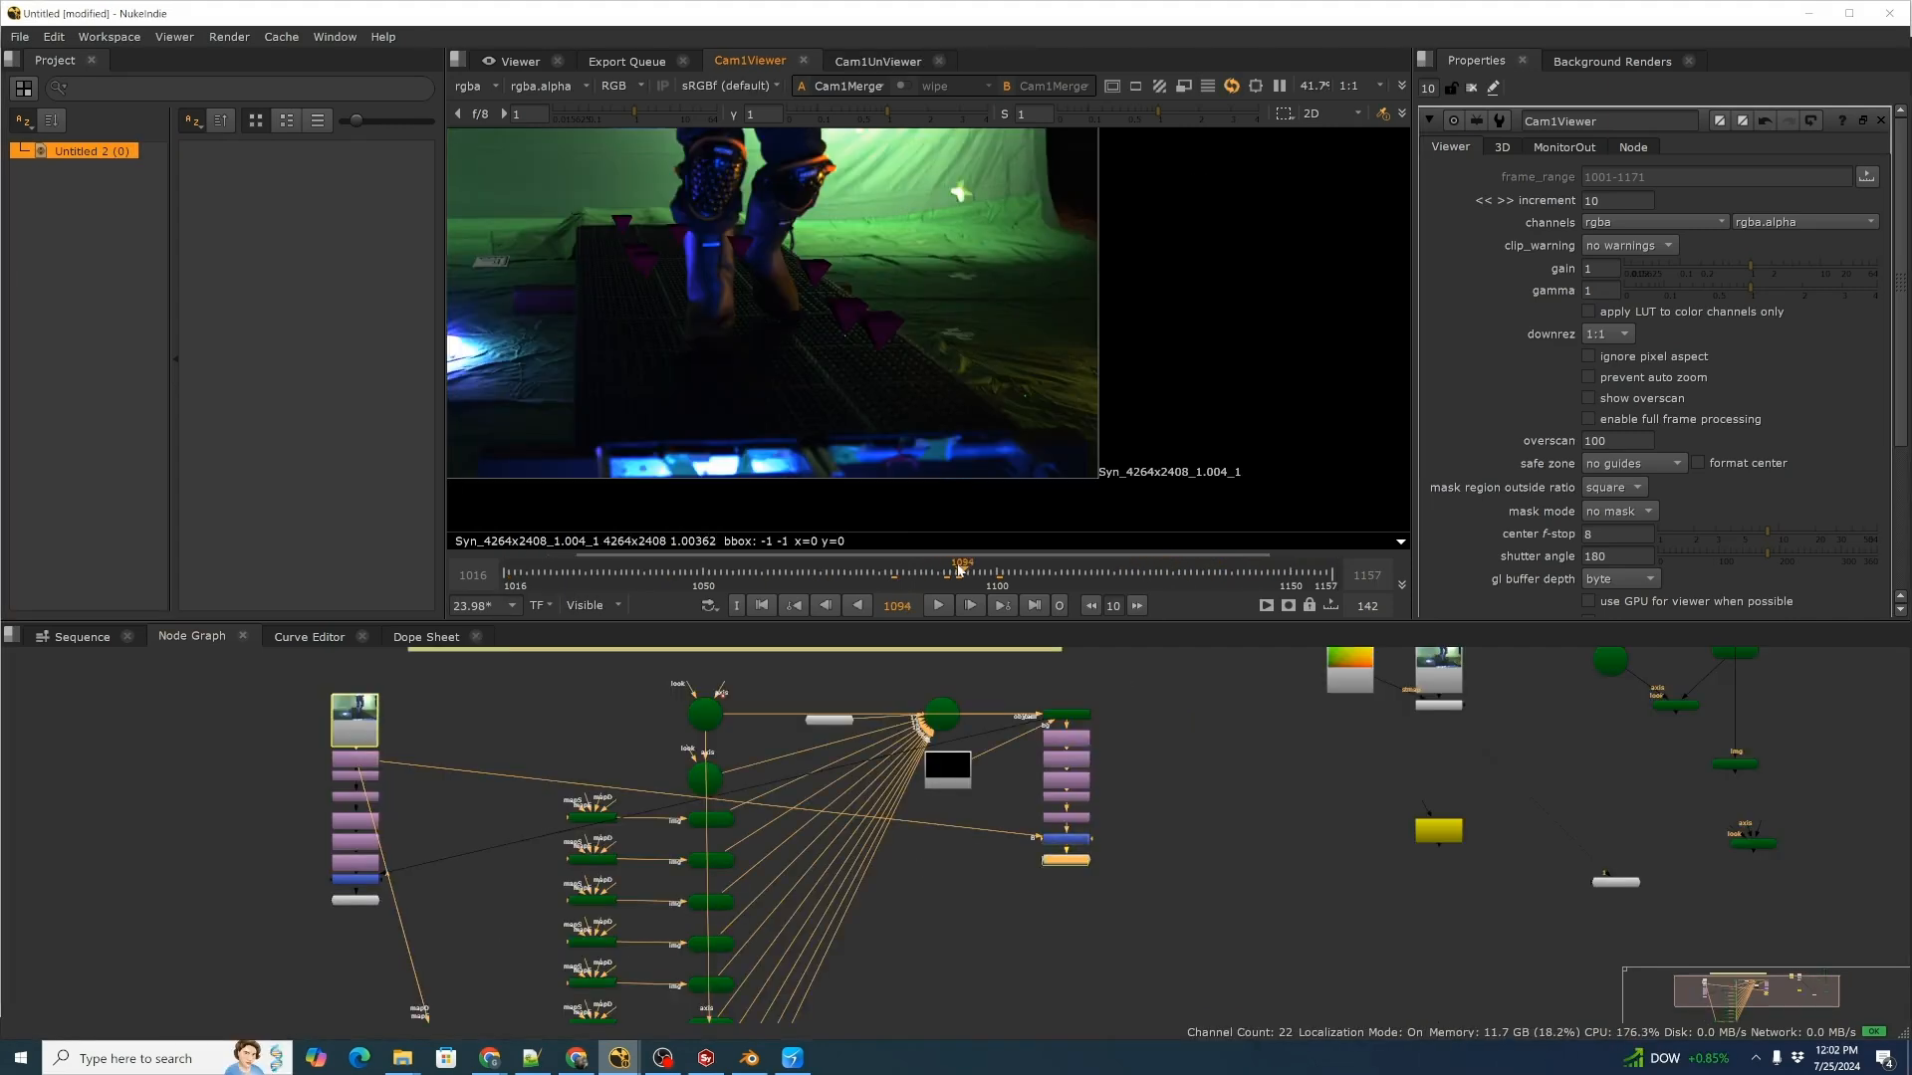
Go to frame 1080 and display the output of the merge node above Cam1Viewer.
{"action": "left_click_drag", "start_coordinate": [896, 582], "coordinate": [880, 583]}
{"action": "middle_click_drag", "start_coordinate": [1245, 750], "coordinate": [1036, 768]}
{"action": "scroll", "coordinate": [974, 889], "scroll_direction": "up", "scroll_amount": 3}
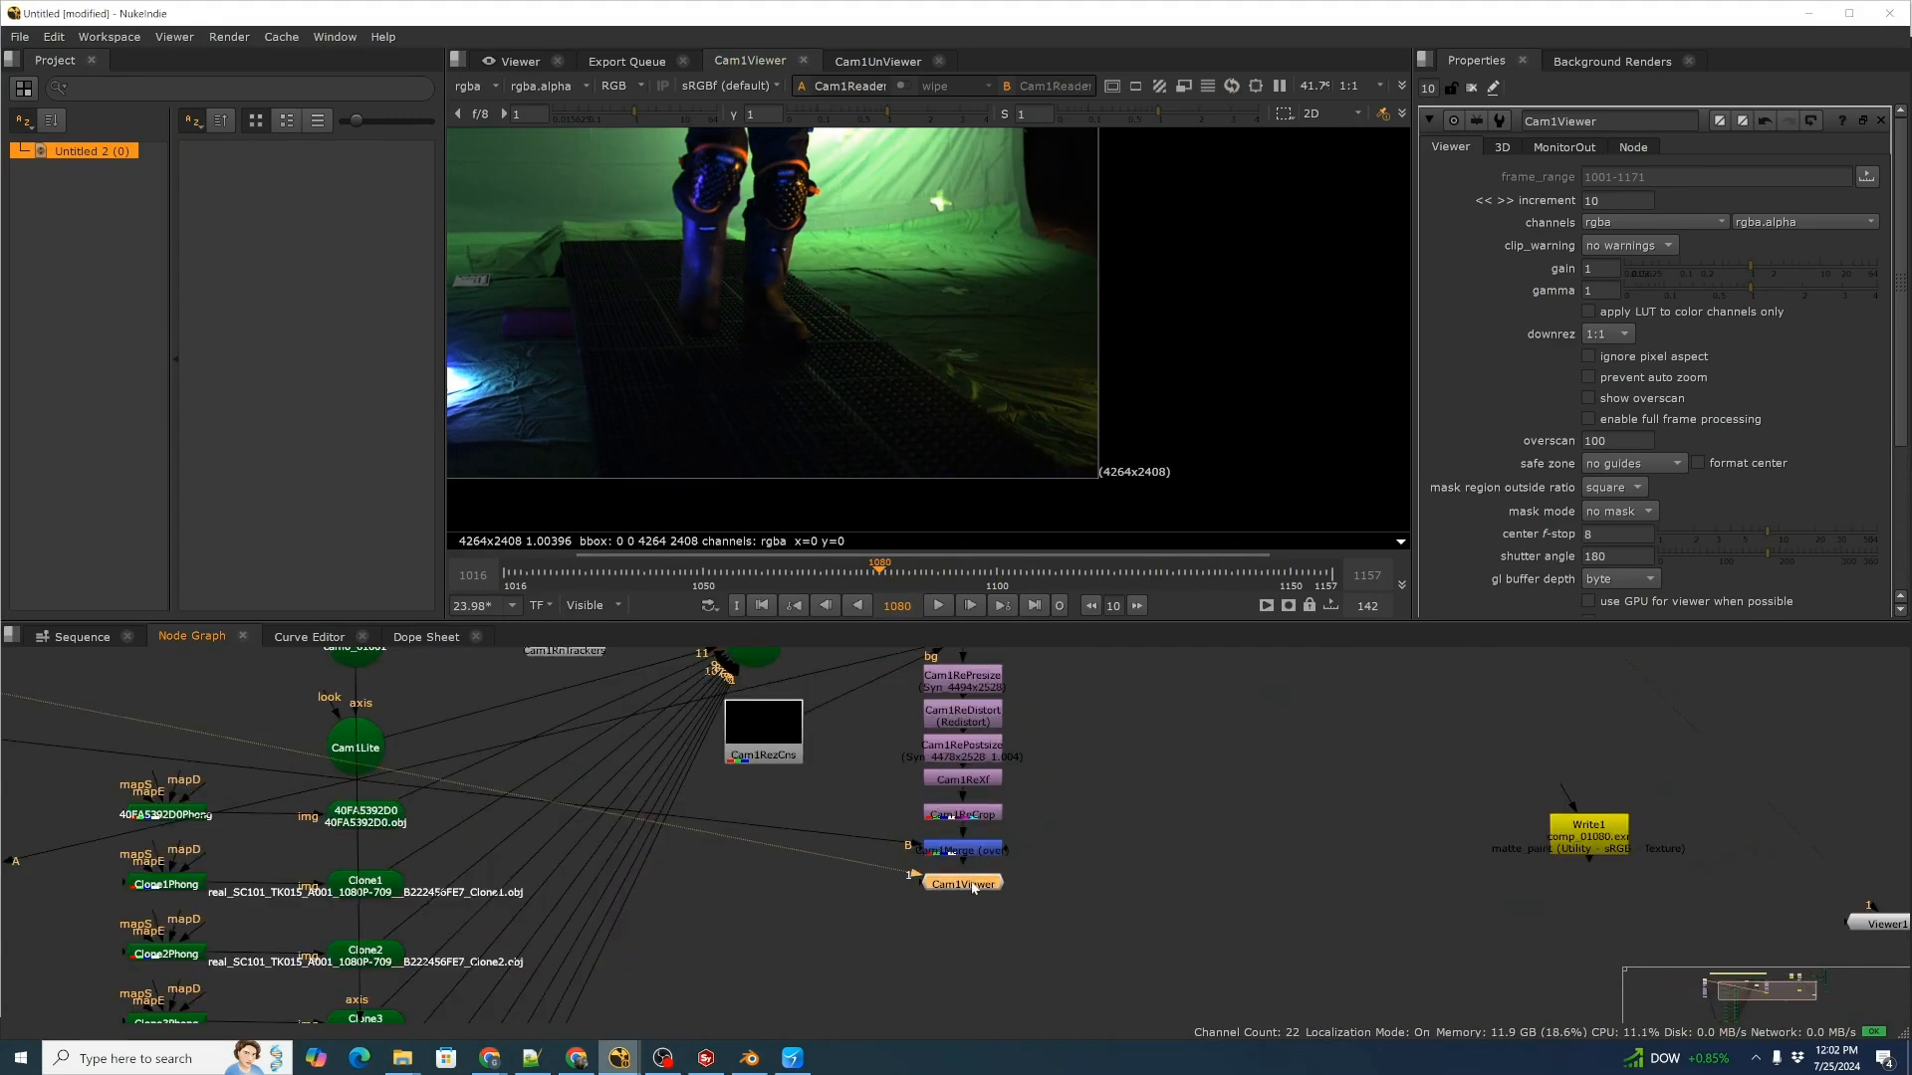
{"action": "middle_click_drag", "start_coordinate": [1012, 875], "coordinate": [954, 914]}
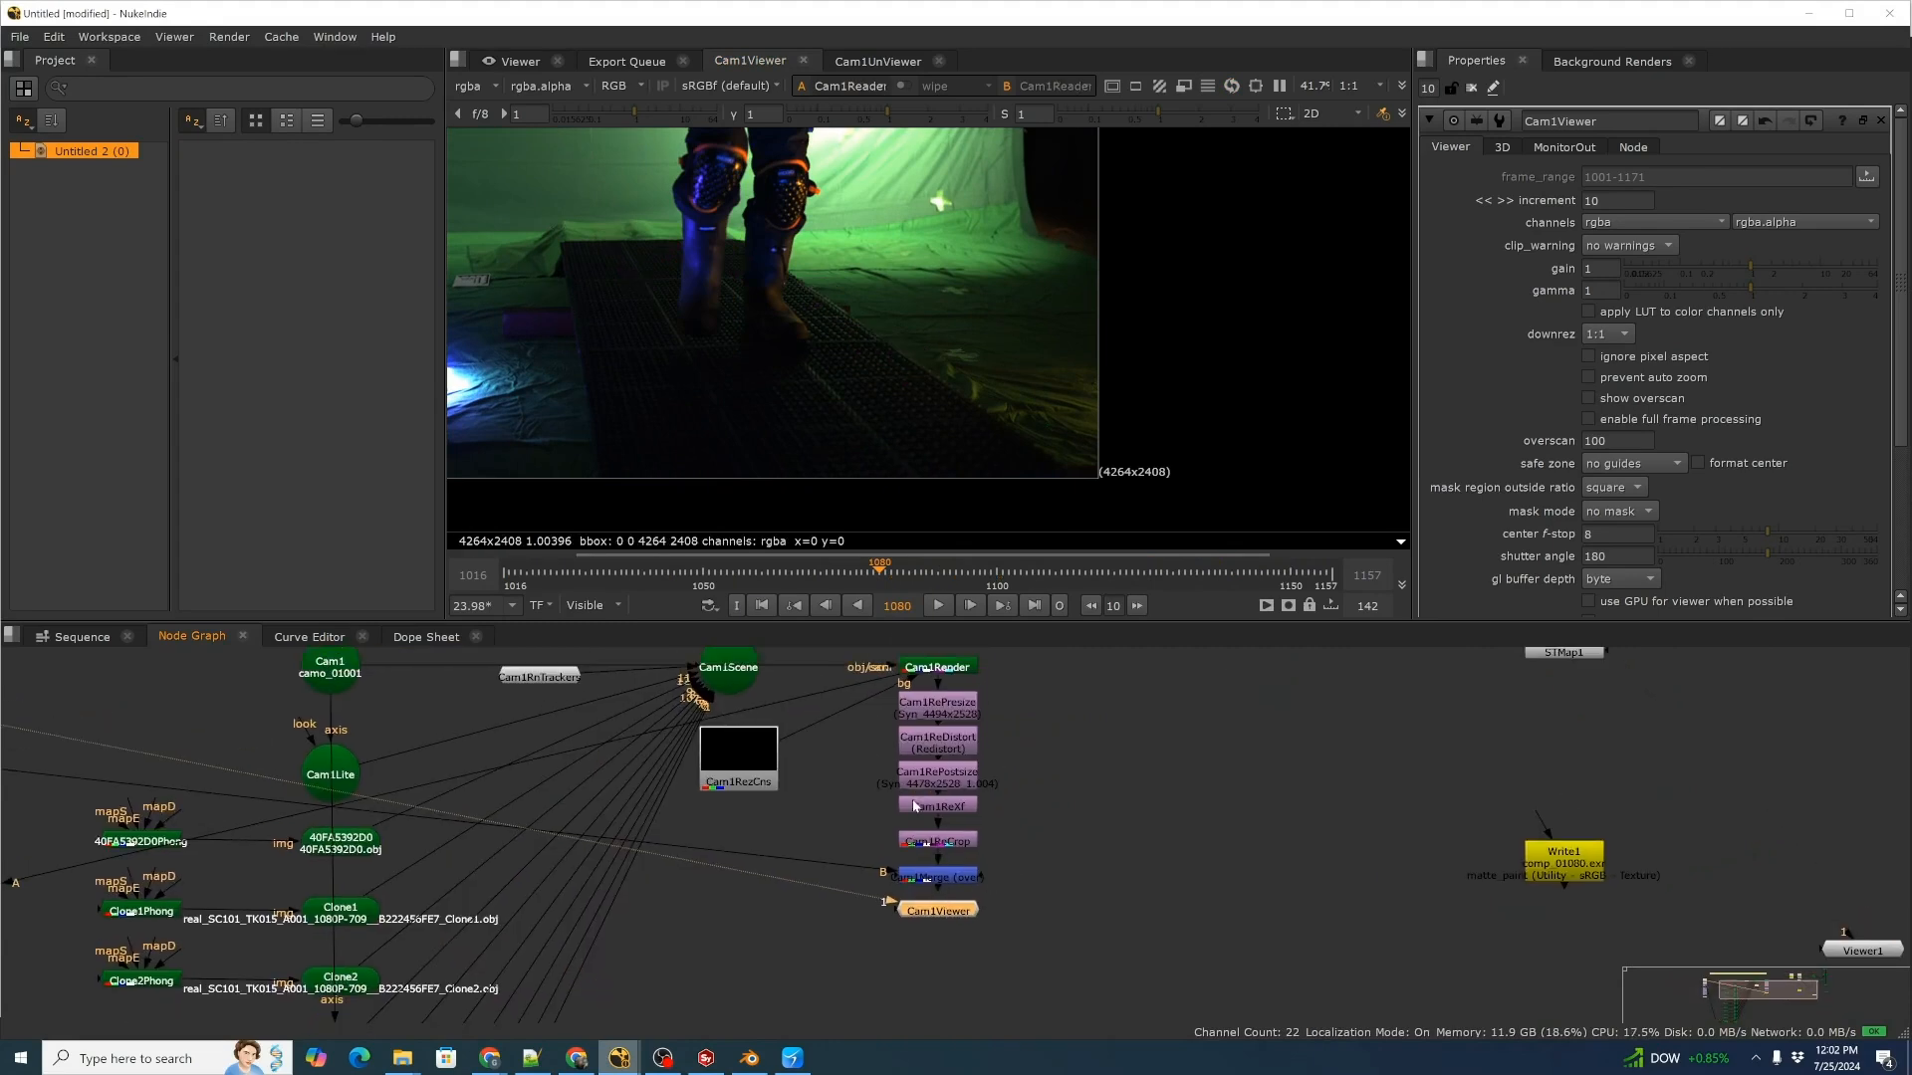
{"action": "left_click", "coordinate": [947, 880]}
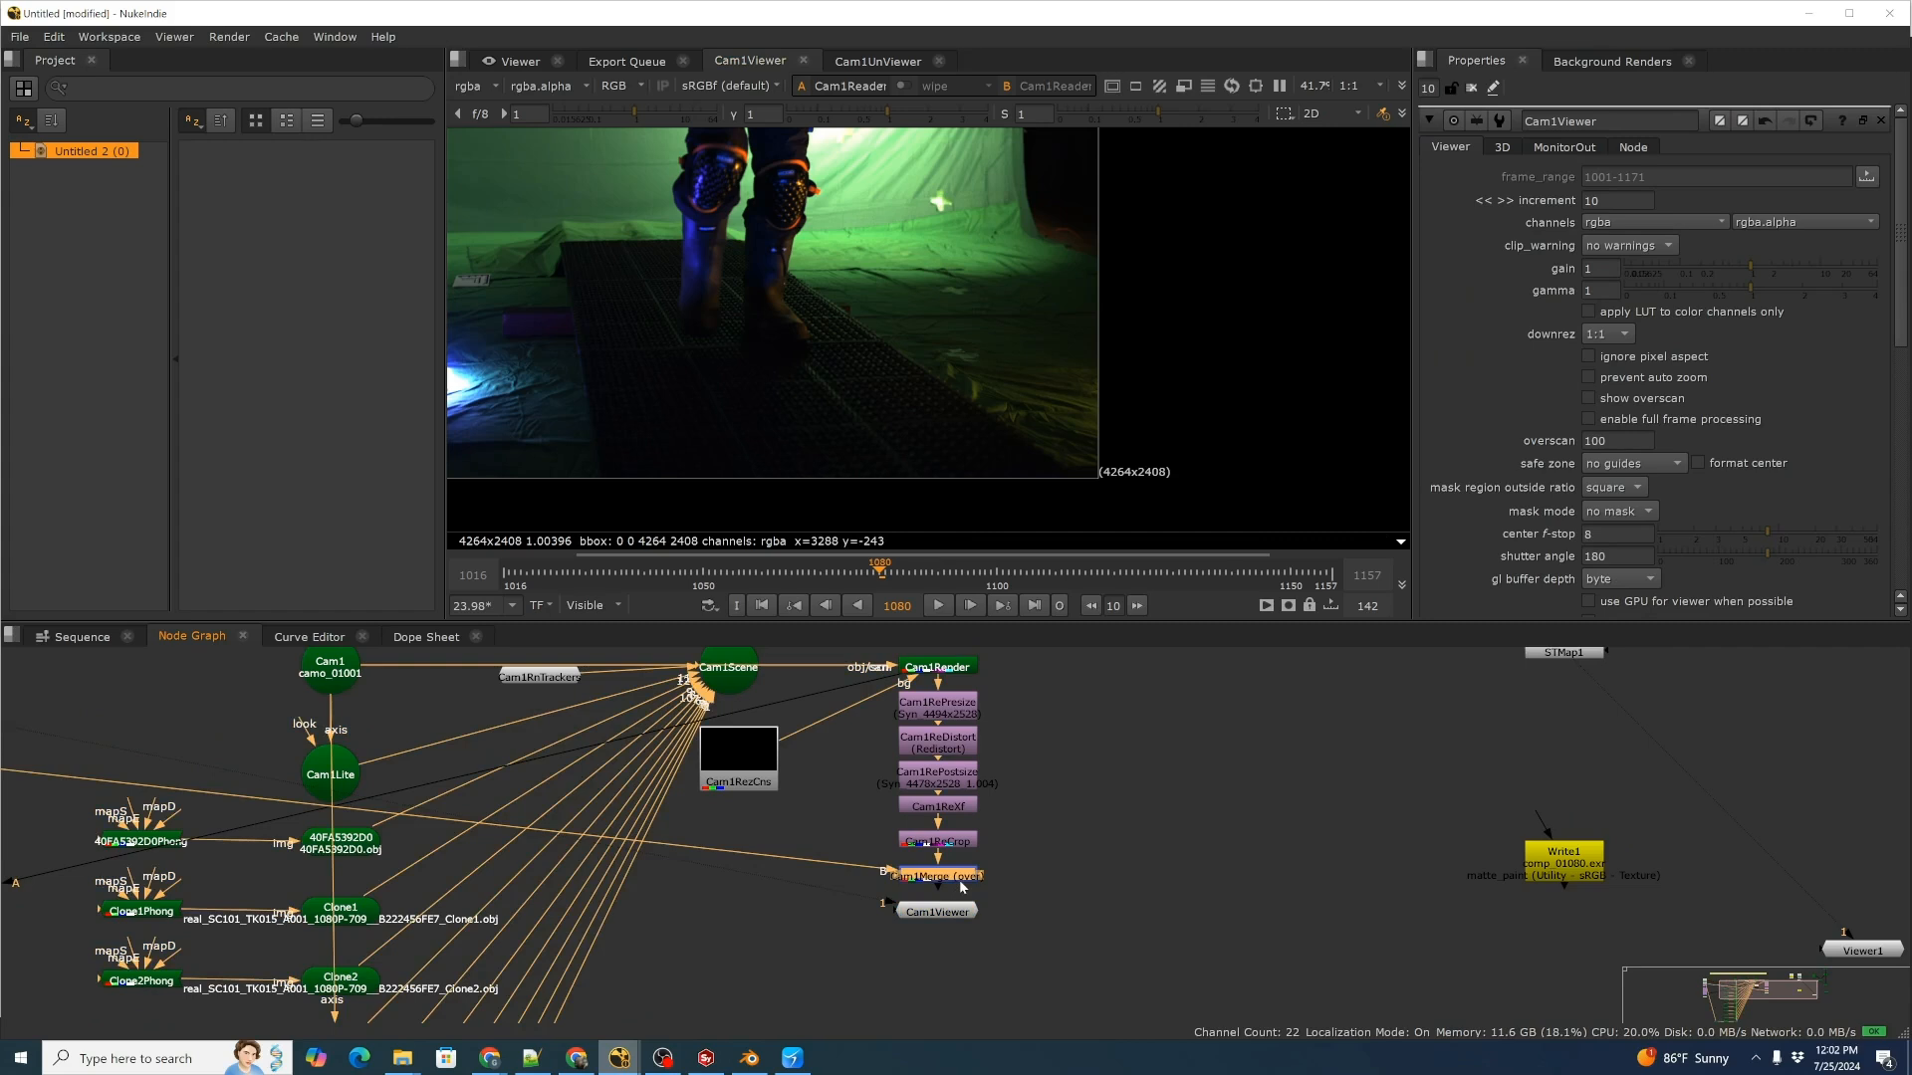
{"action": "key", "text": "1"}
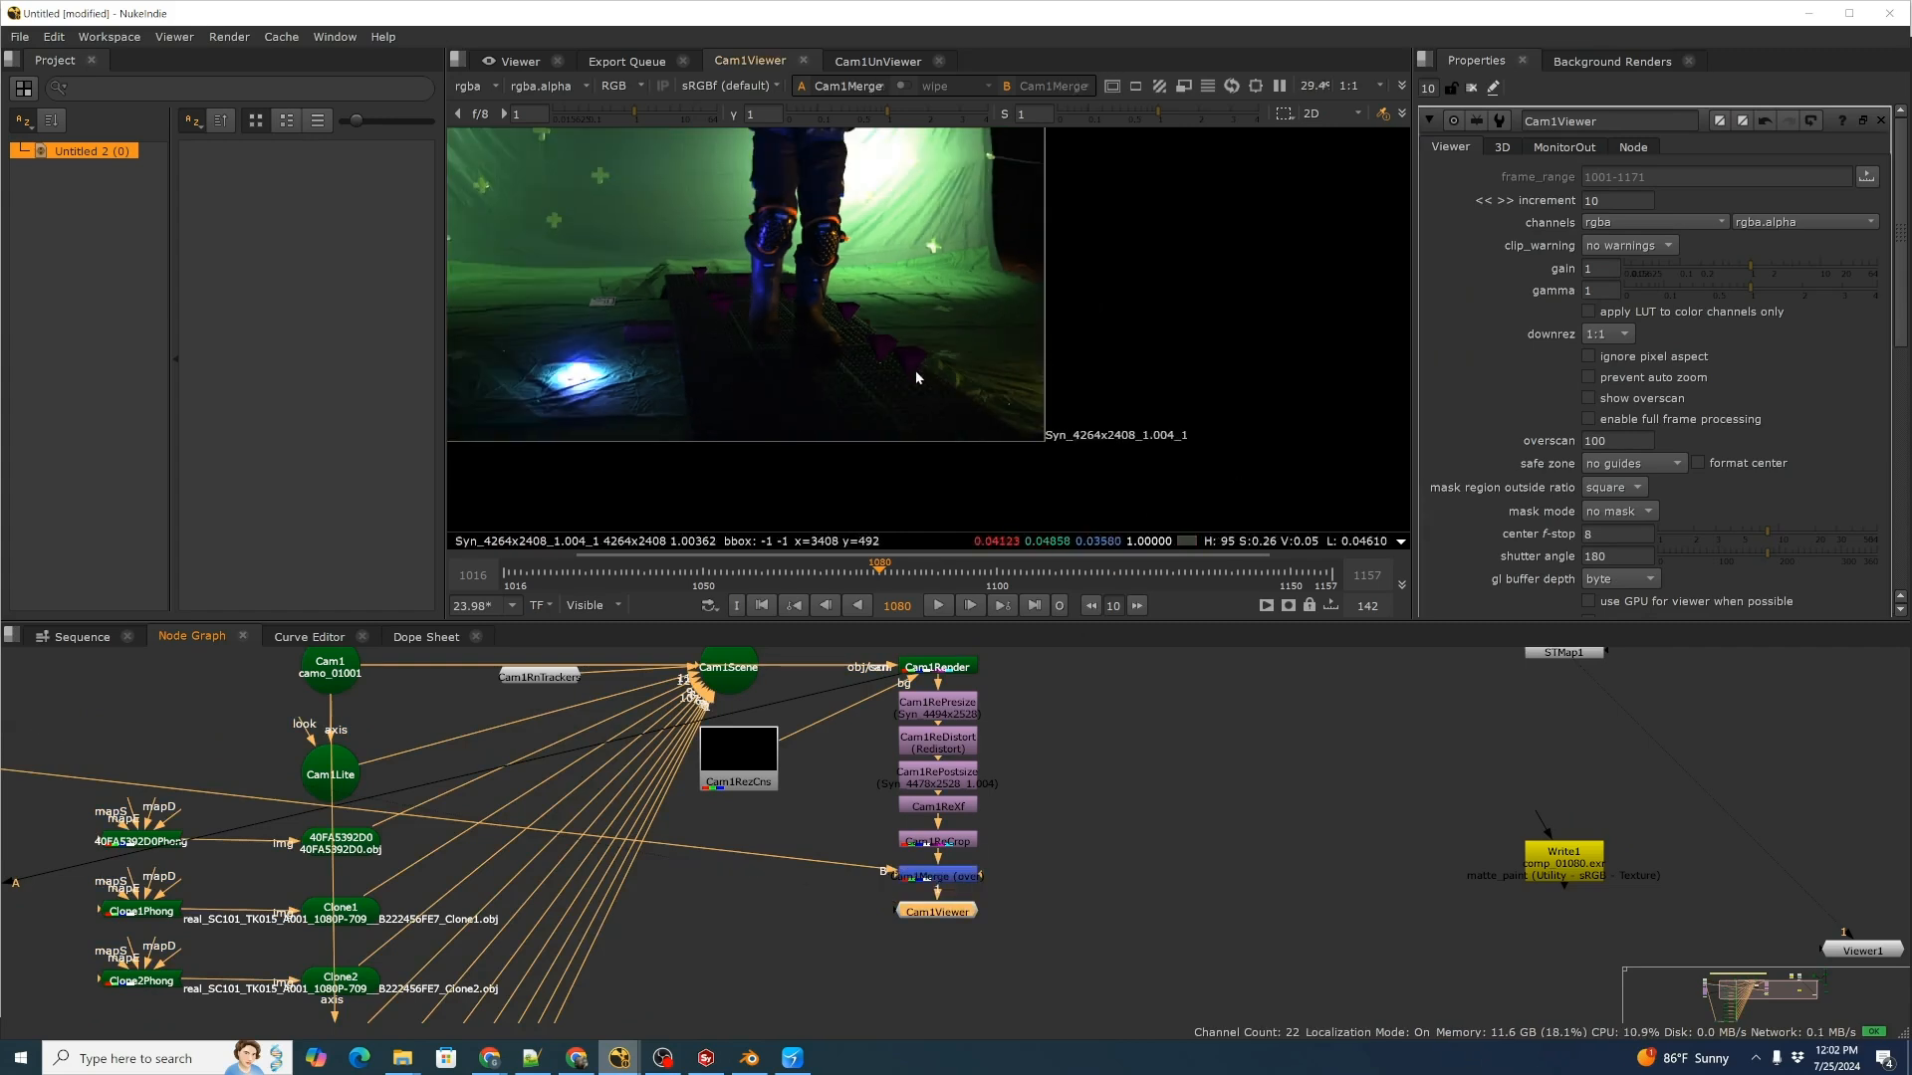
Look over the SynthEyes node tree and display the Cam1Render output in Cam1Viewer.
{"action": "scroll", "coordinate": [881, 816], "scroll_direction": "down", "scroll_amount": 5}
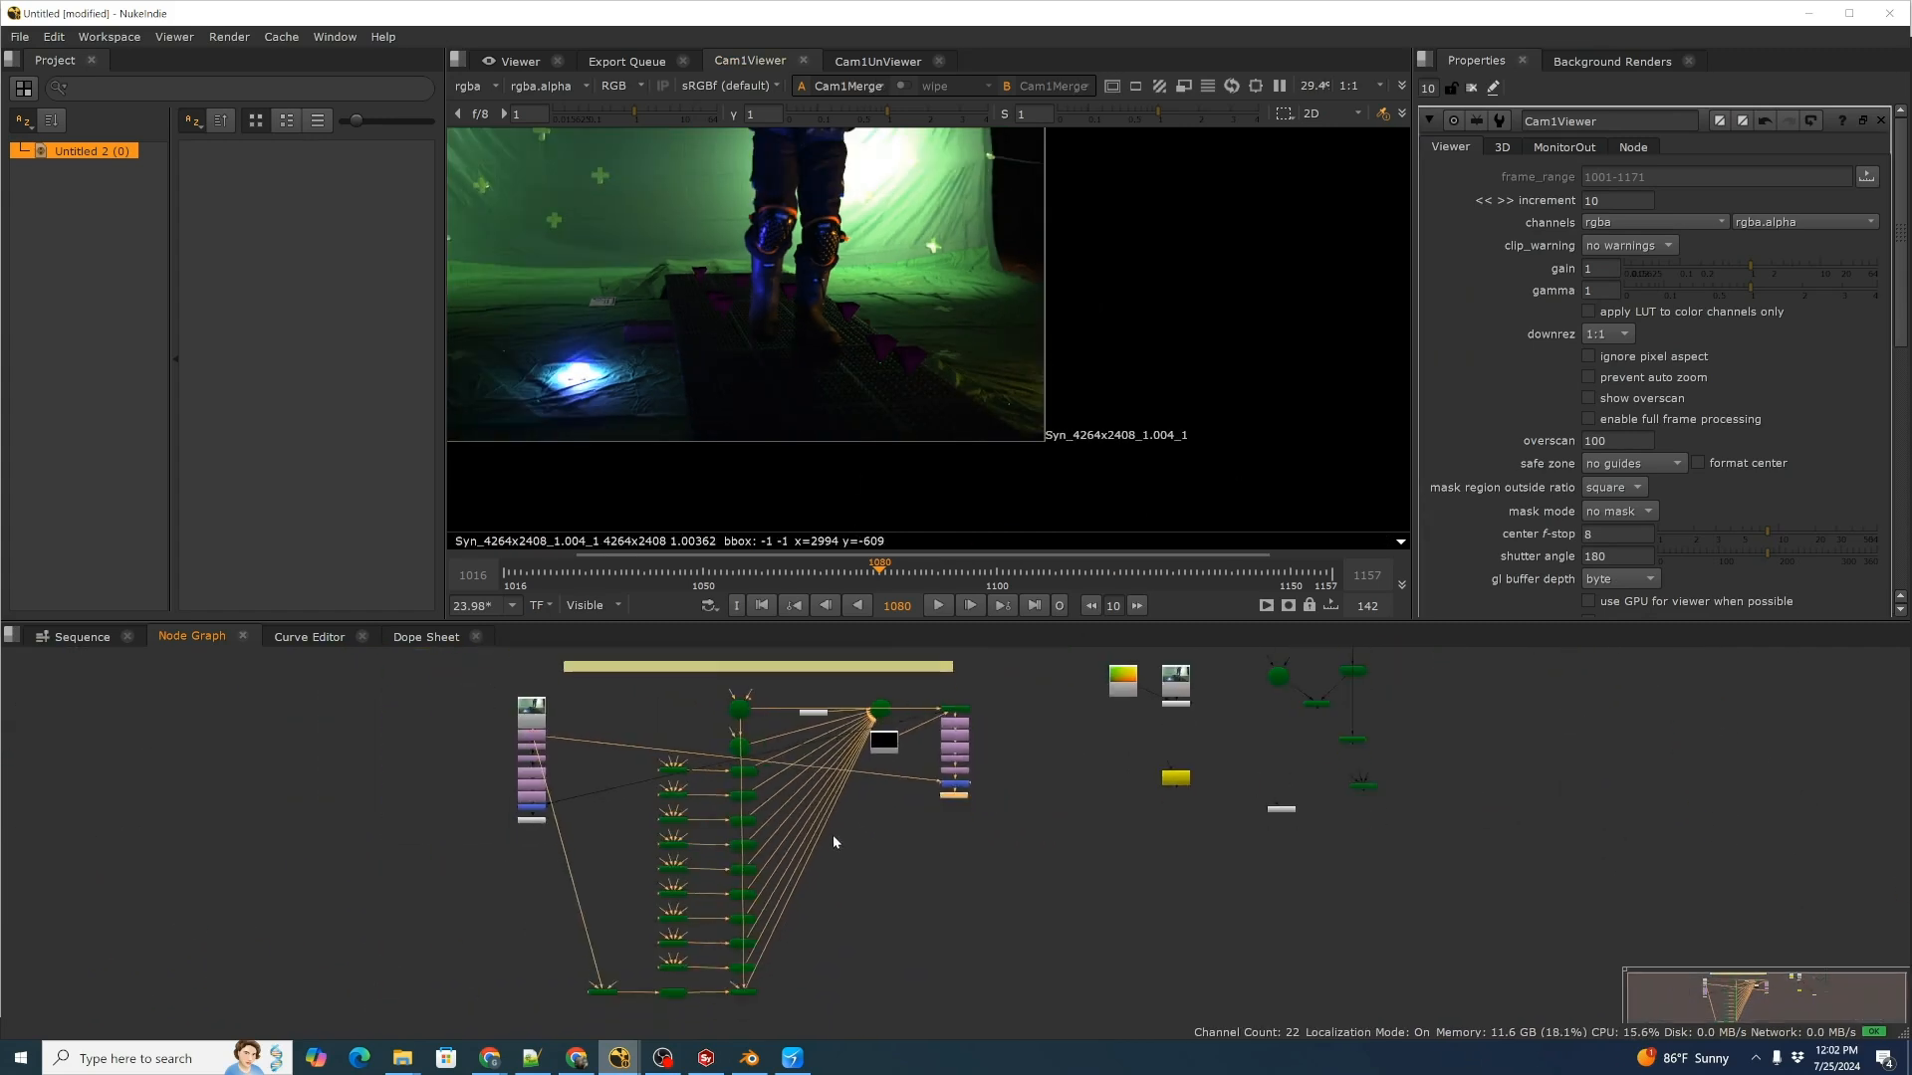
{"action": "scroll", "coordinate": [797, 855], "scroll_direction": "up", "scroll_amount": 3}
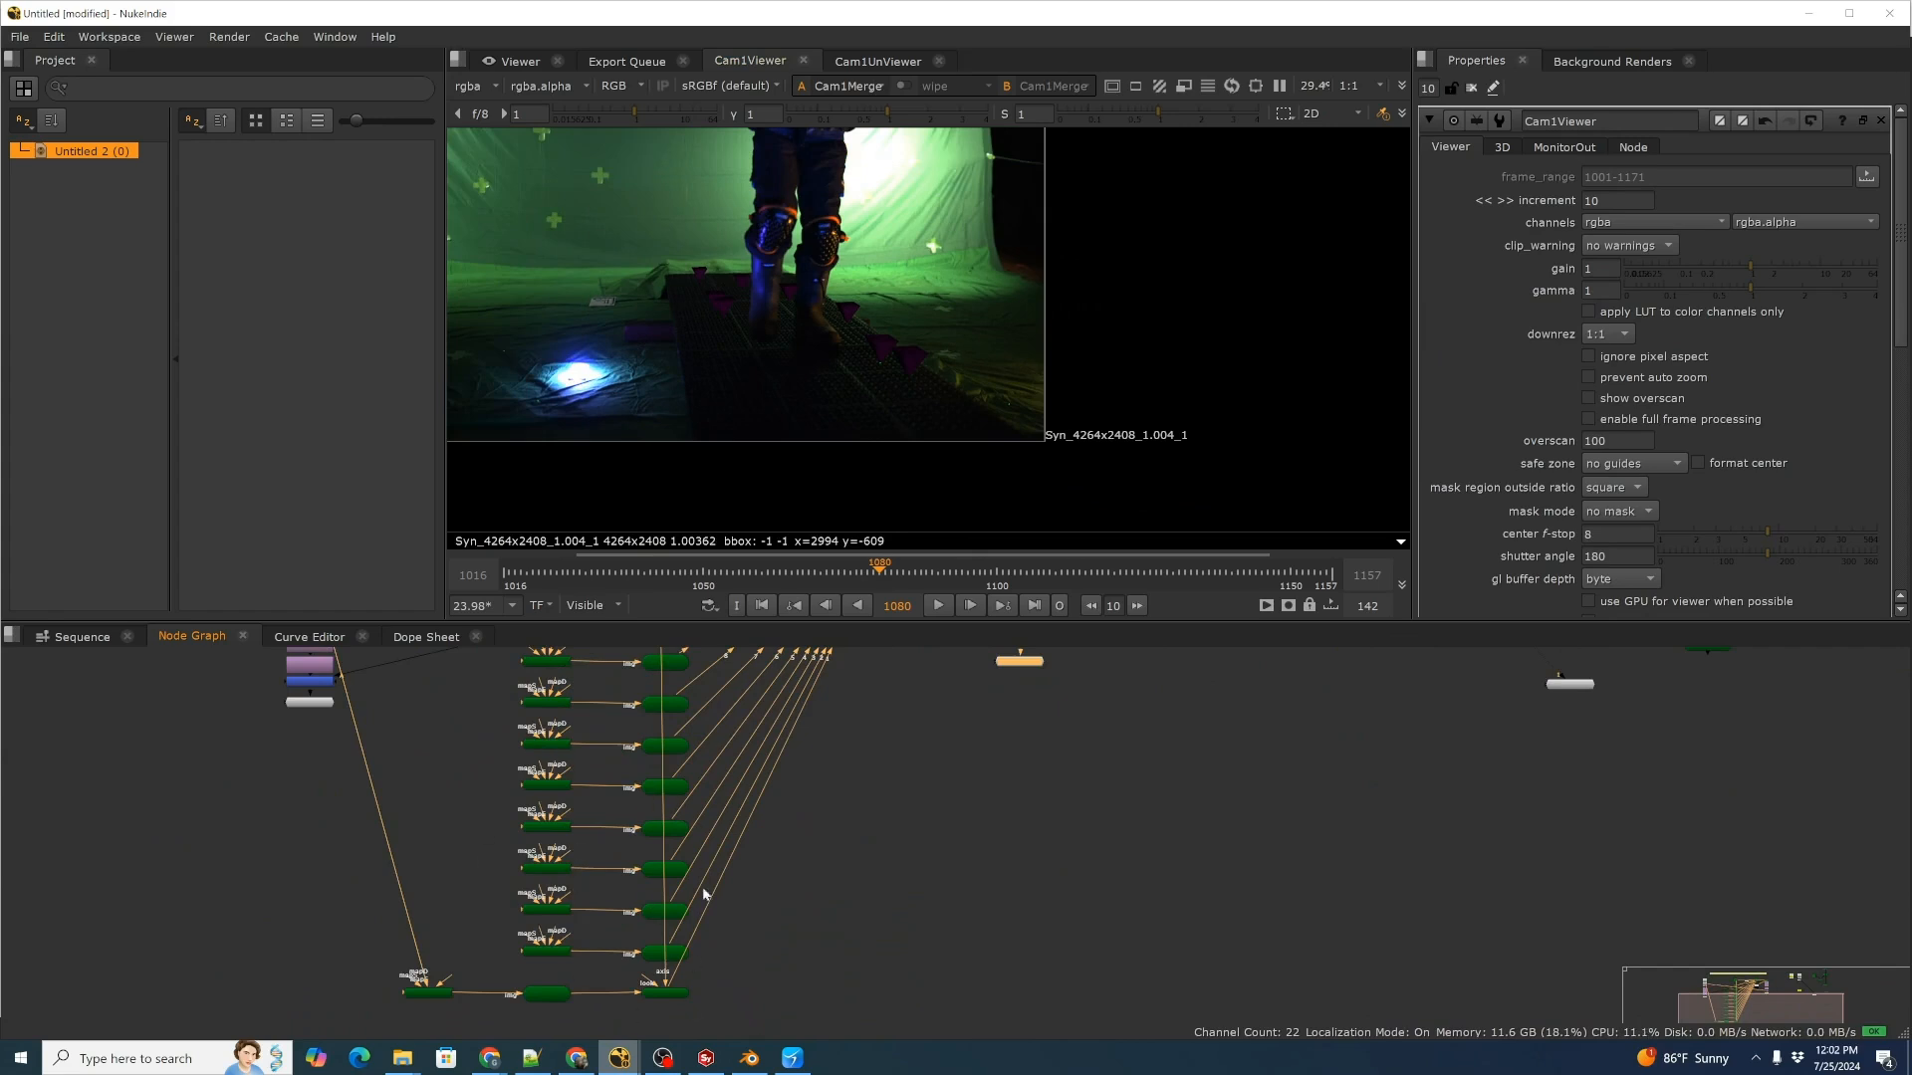
{"action": "scroll", "coordinate": [703, 893], "scroll_direction": "down", "scroll_amount": 3}
{"action": "scroll", "coordinate": [660, 715], "scroll_direction": "up", "scroll_amount": 4}
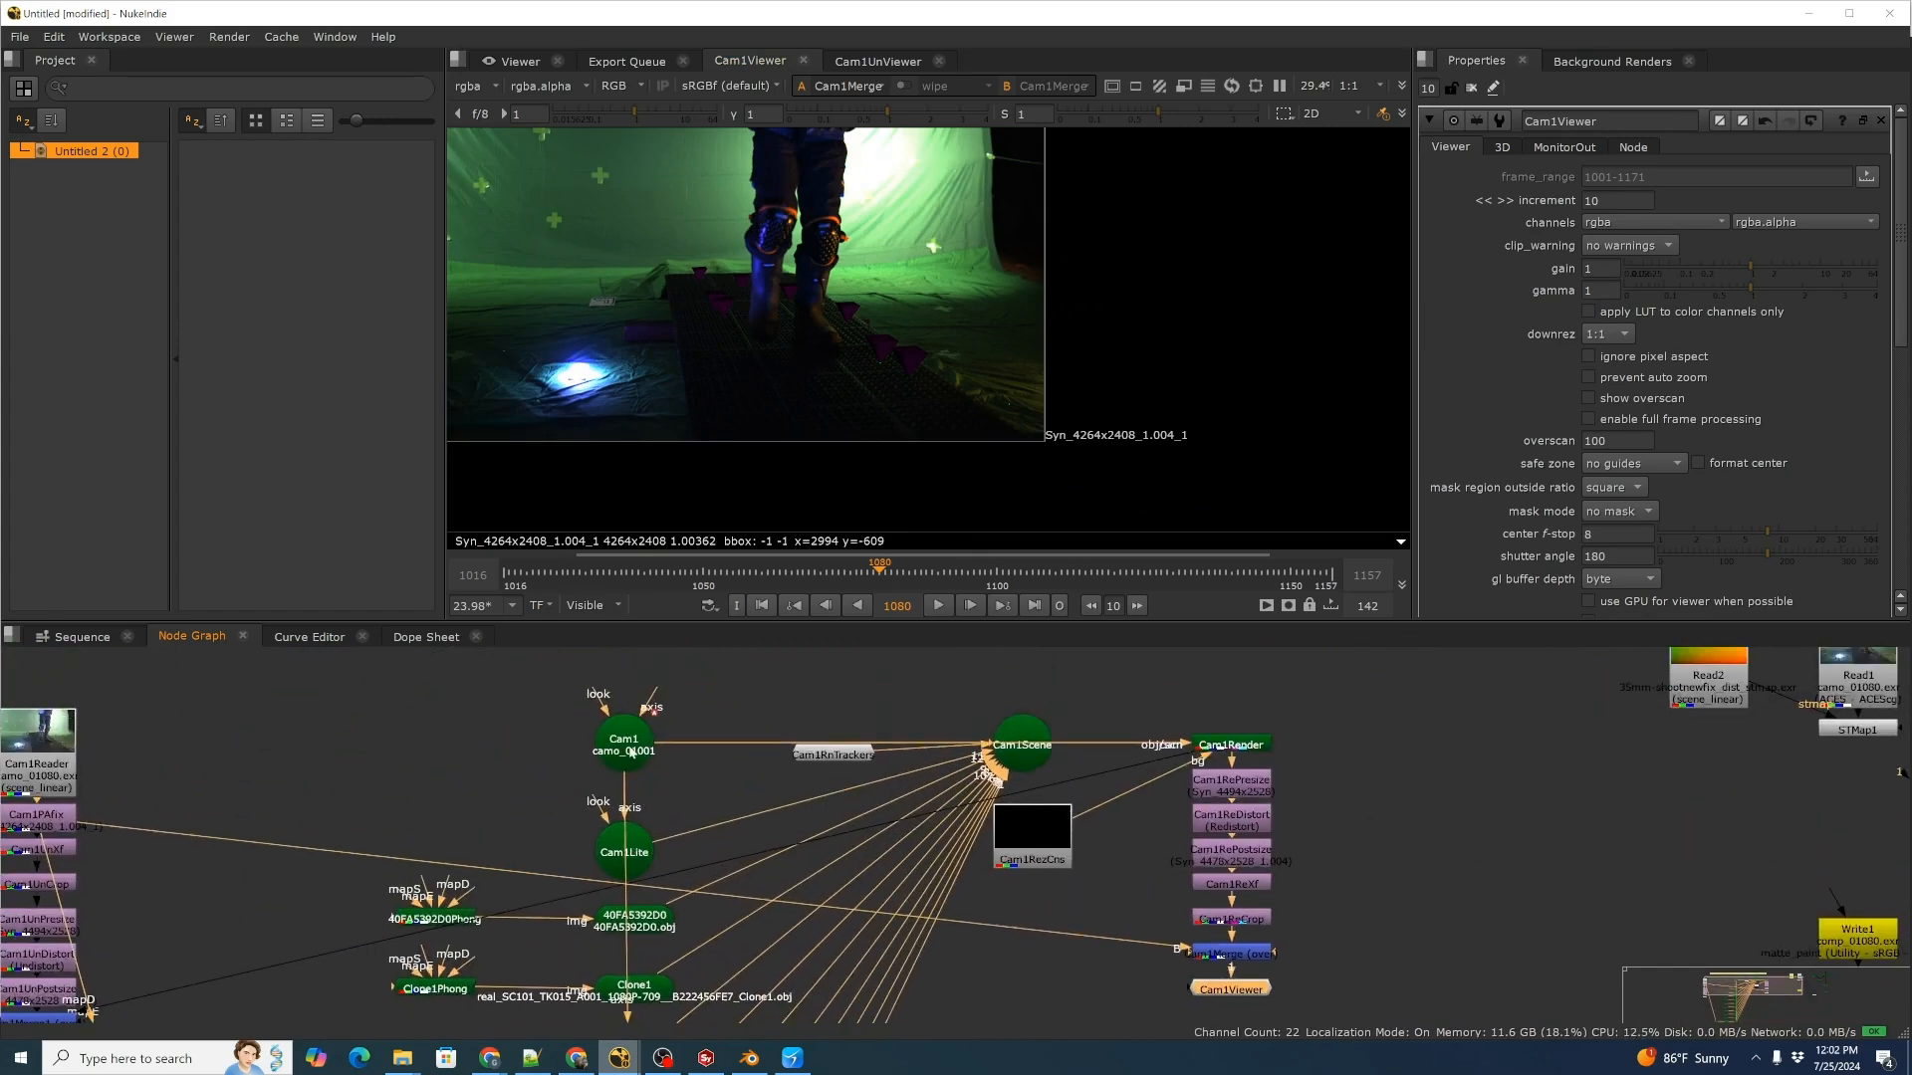
{"action": "scroll", "coordinate": [946, 775], "scroll_direction": "up", "scroll_amount": 2}
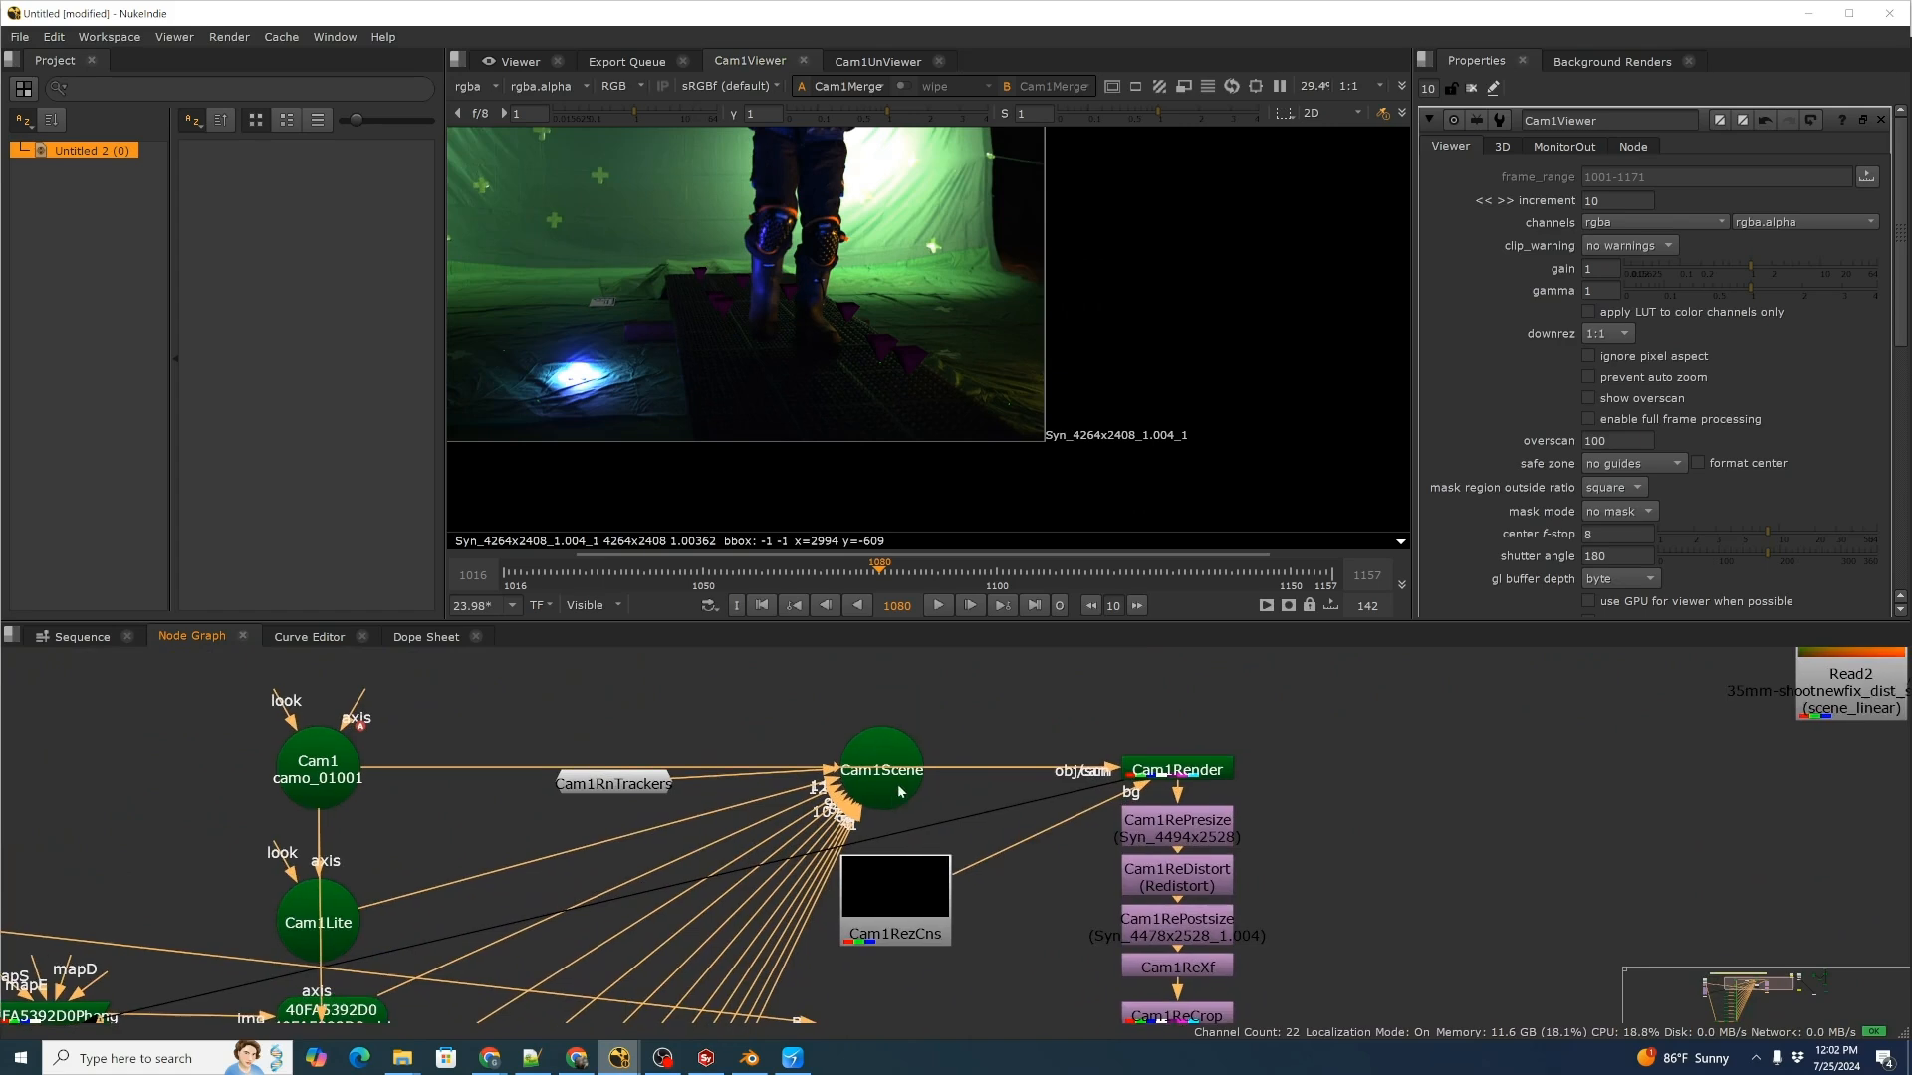
{"action": "scroll", "coordinate": [1146, 791], "scroll_direction": "up", "scroll_amount": 2}
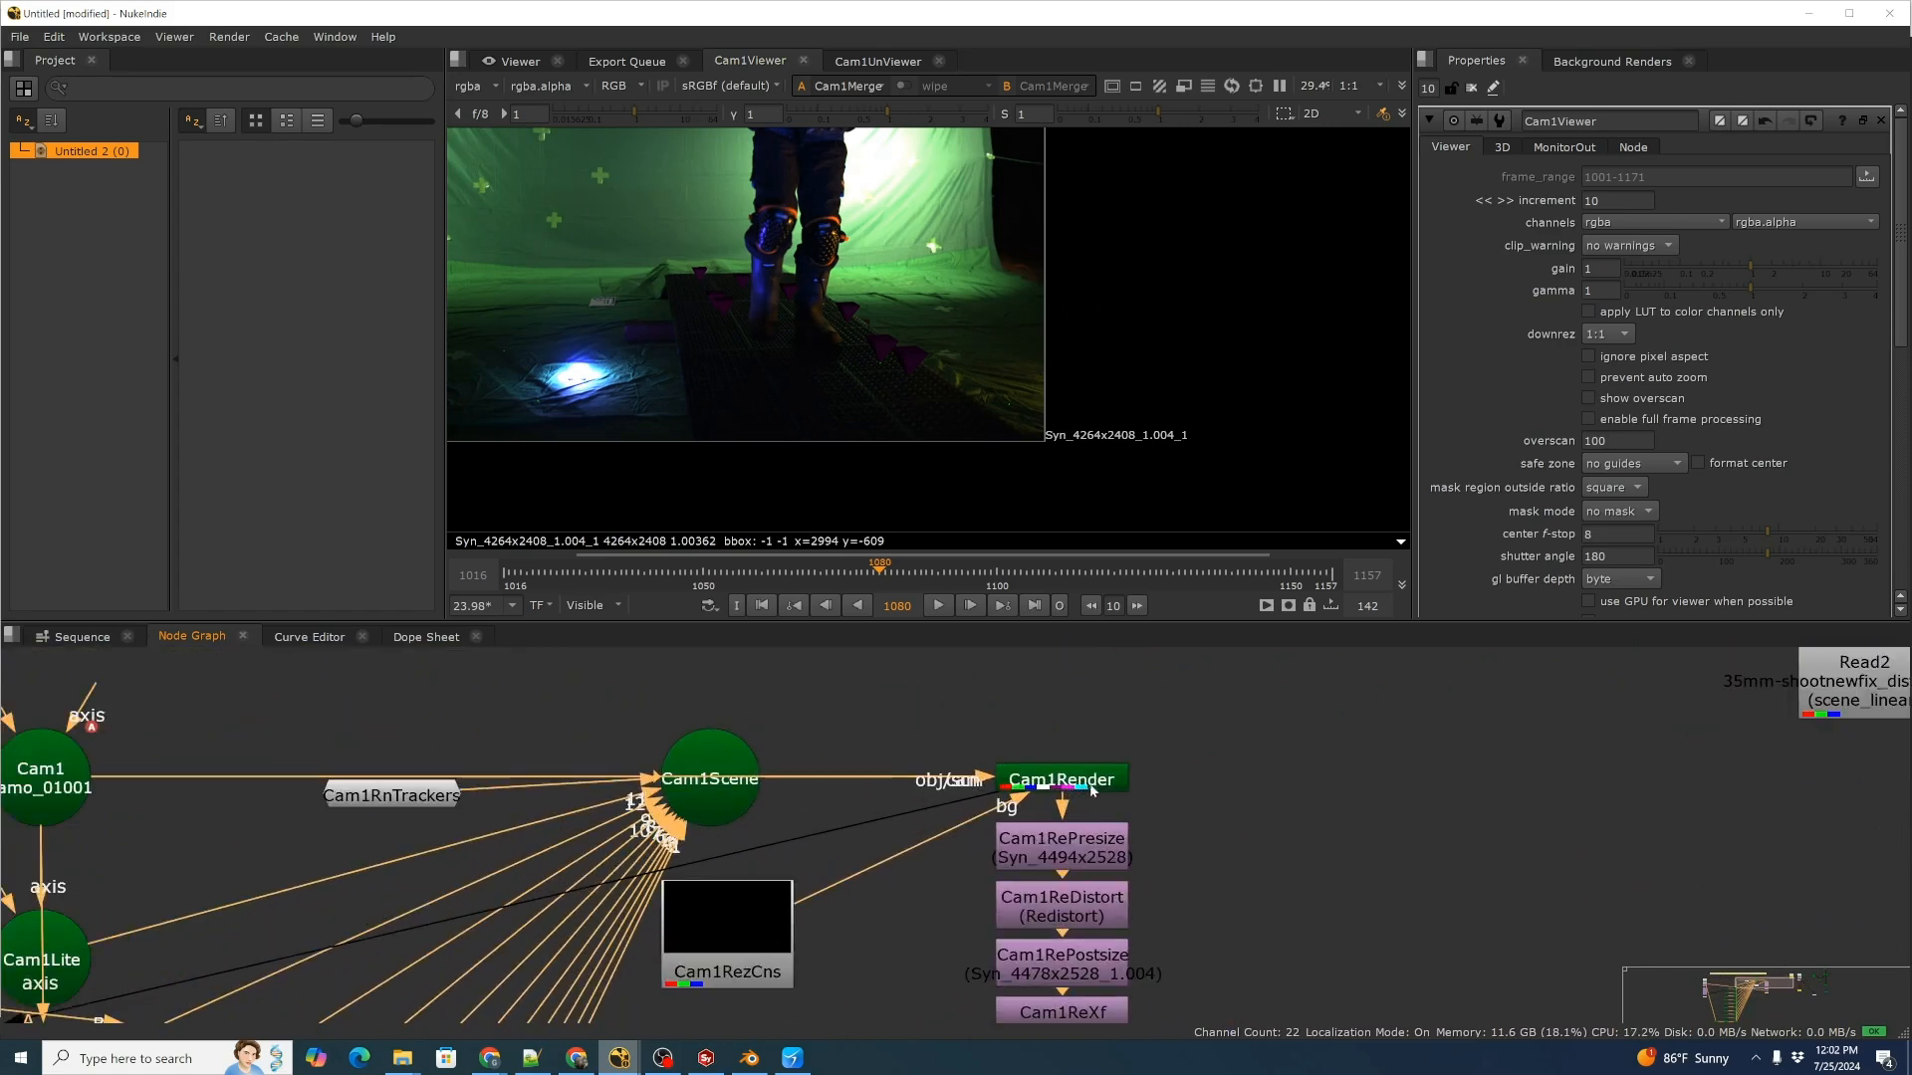
{"action": "left_click", "coordinate": [1092, 789]}
{"action": "key", "text": "1"}
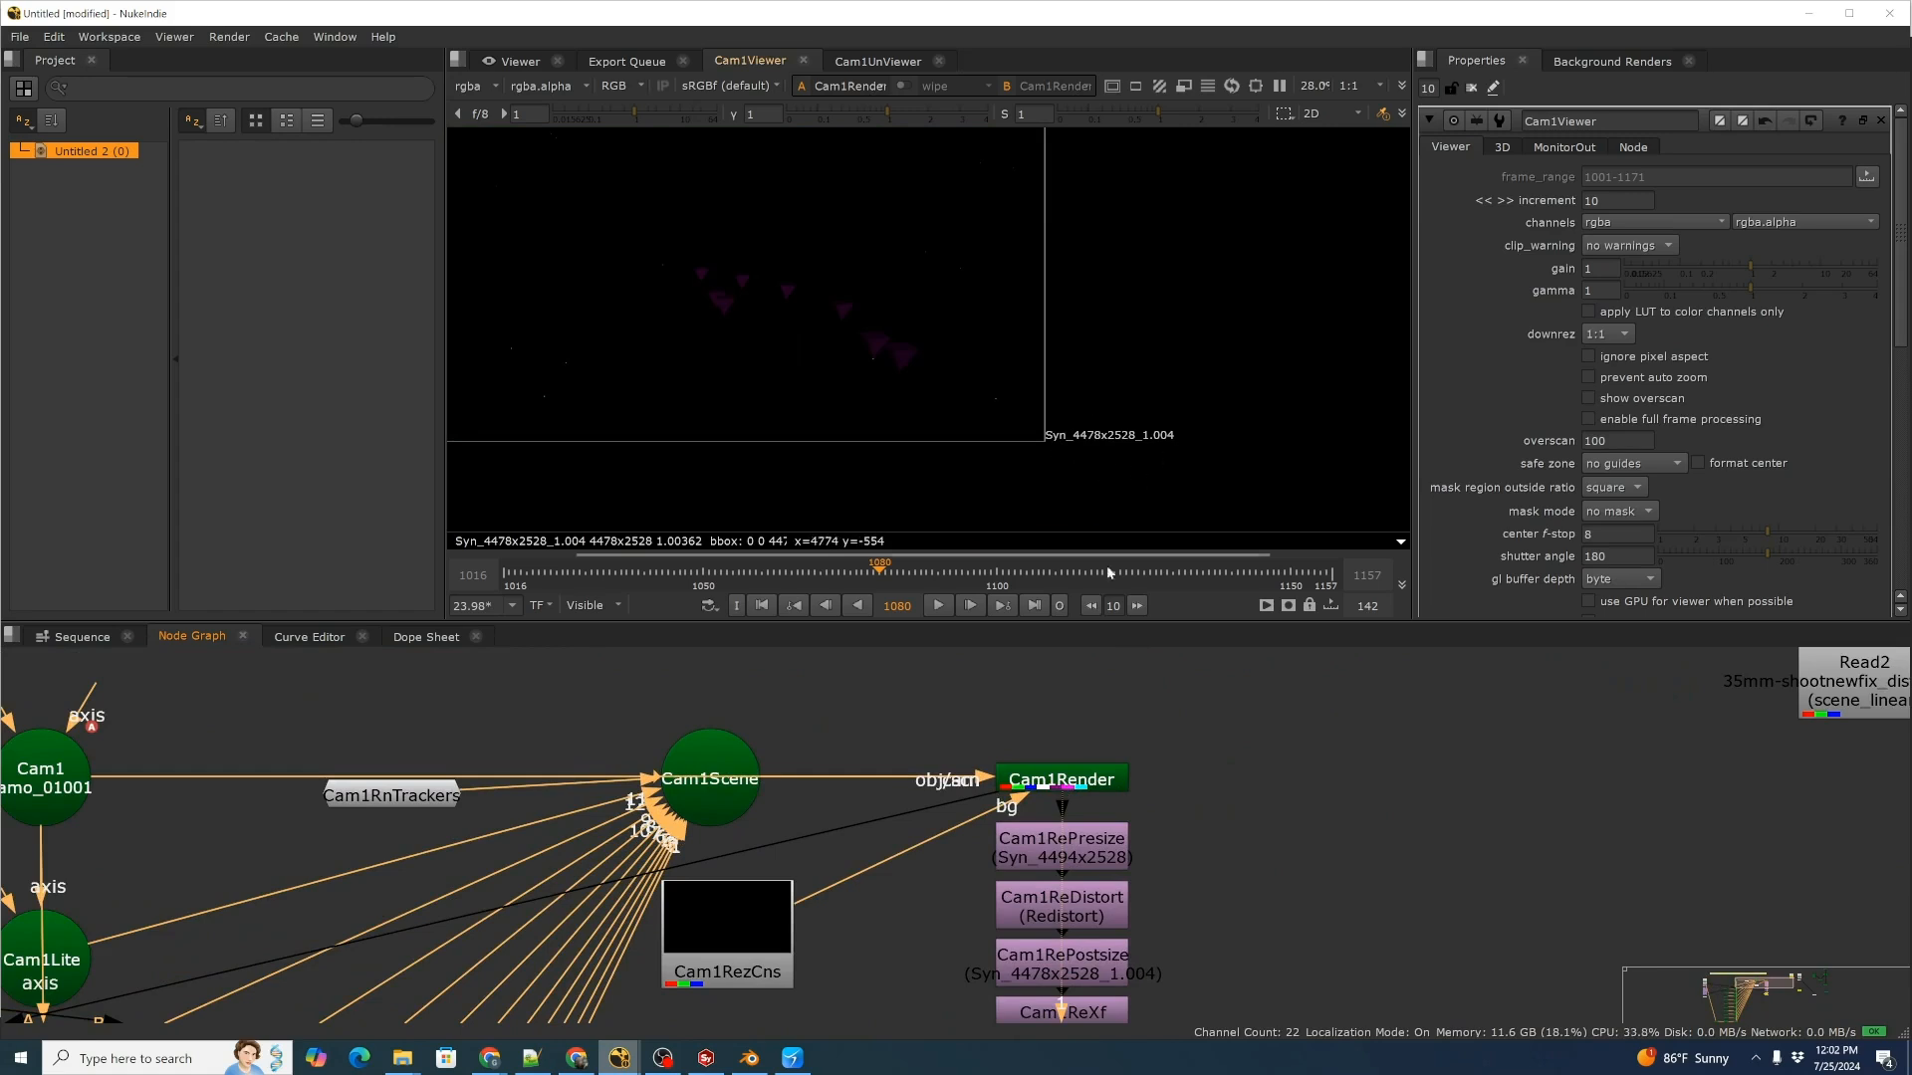
Display the original plate from the Cam1Reader node in Cam1Viewer.
{"action": "middle_click_drag", "start_coordinate": [1177, 702], "coordinate": [1135, 605]}
{"action": "middle_click_drag", "start_coordinate": [780, 800], "coordinate": [873, 813]}
{"action": "scroll", "coordinate": [936, 839], "scroll_direction": "down", "scroll_amount": 2}
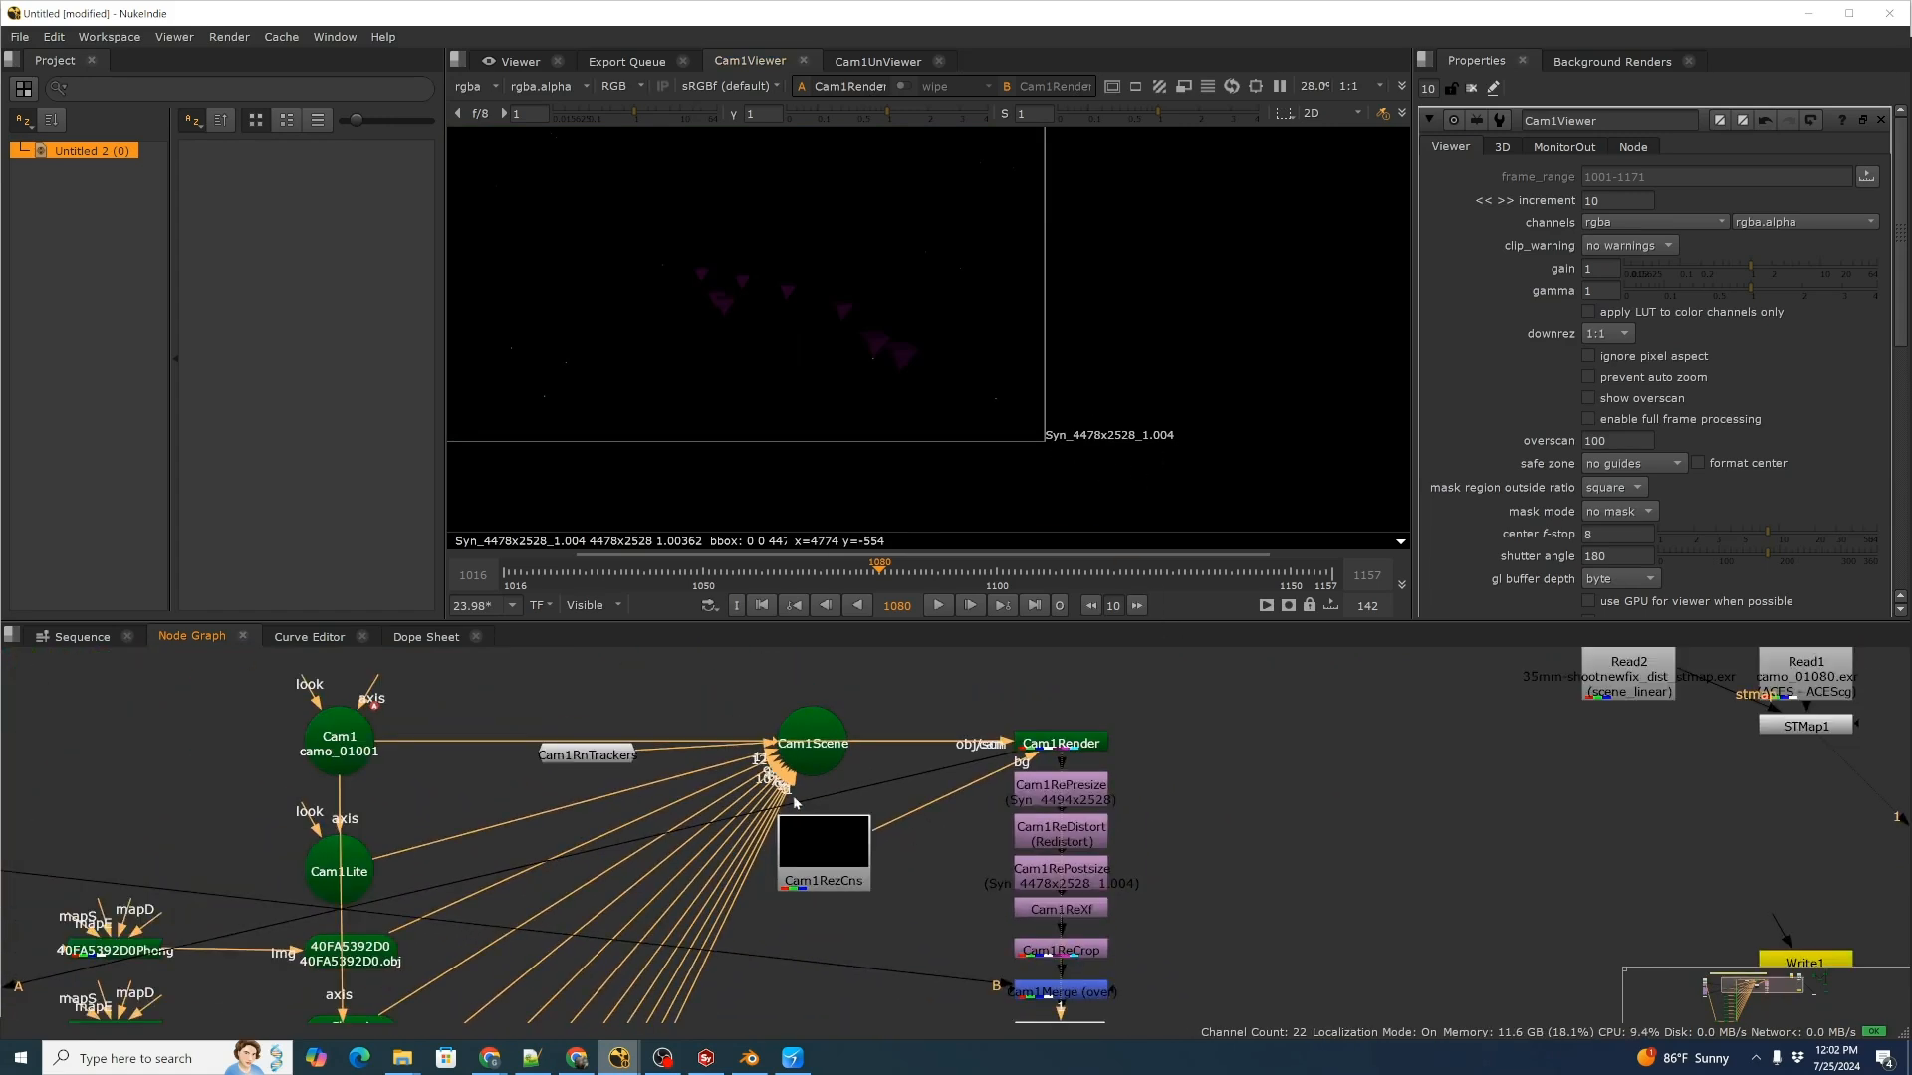
{"action": "scroll", "coordinate": [757, 881], "scroll_direction": "down", "scroll_amount": 1}
{"action": "middle_click_drag", "start_coordinate": [378, 861], "coordinate": [418, 863]}
{"action": "left_click", "coordinate": [184, 798]}
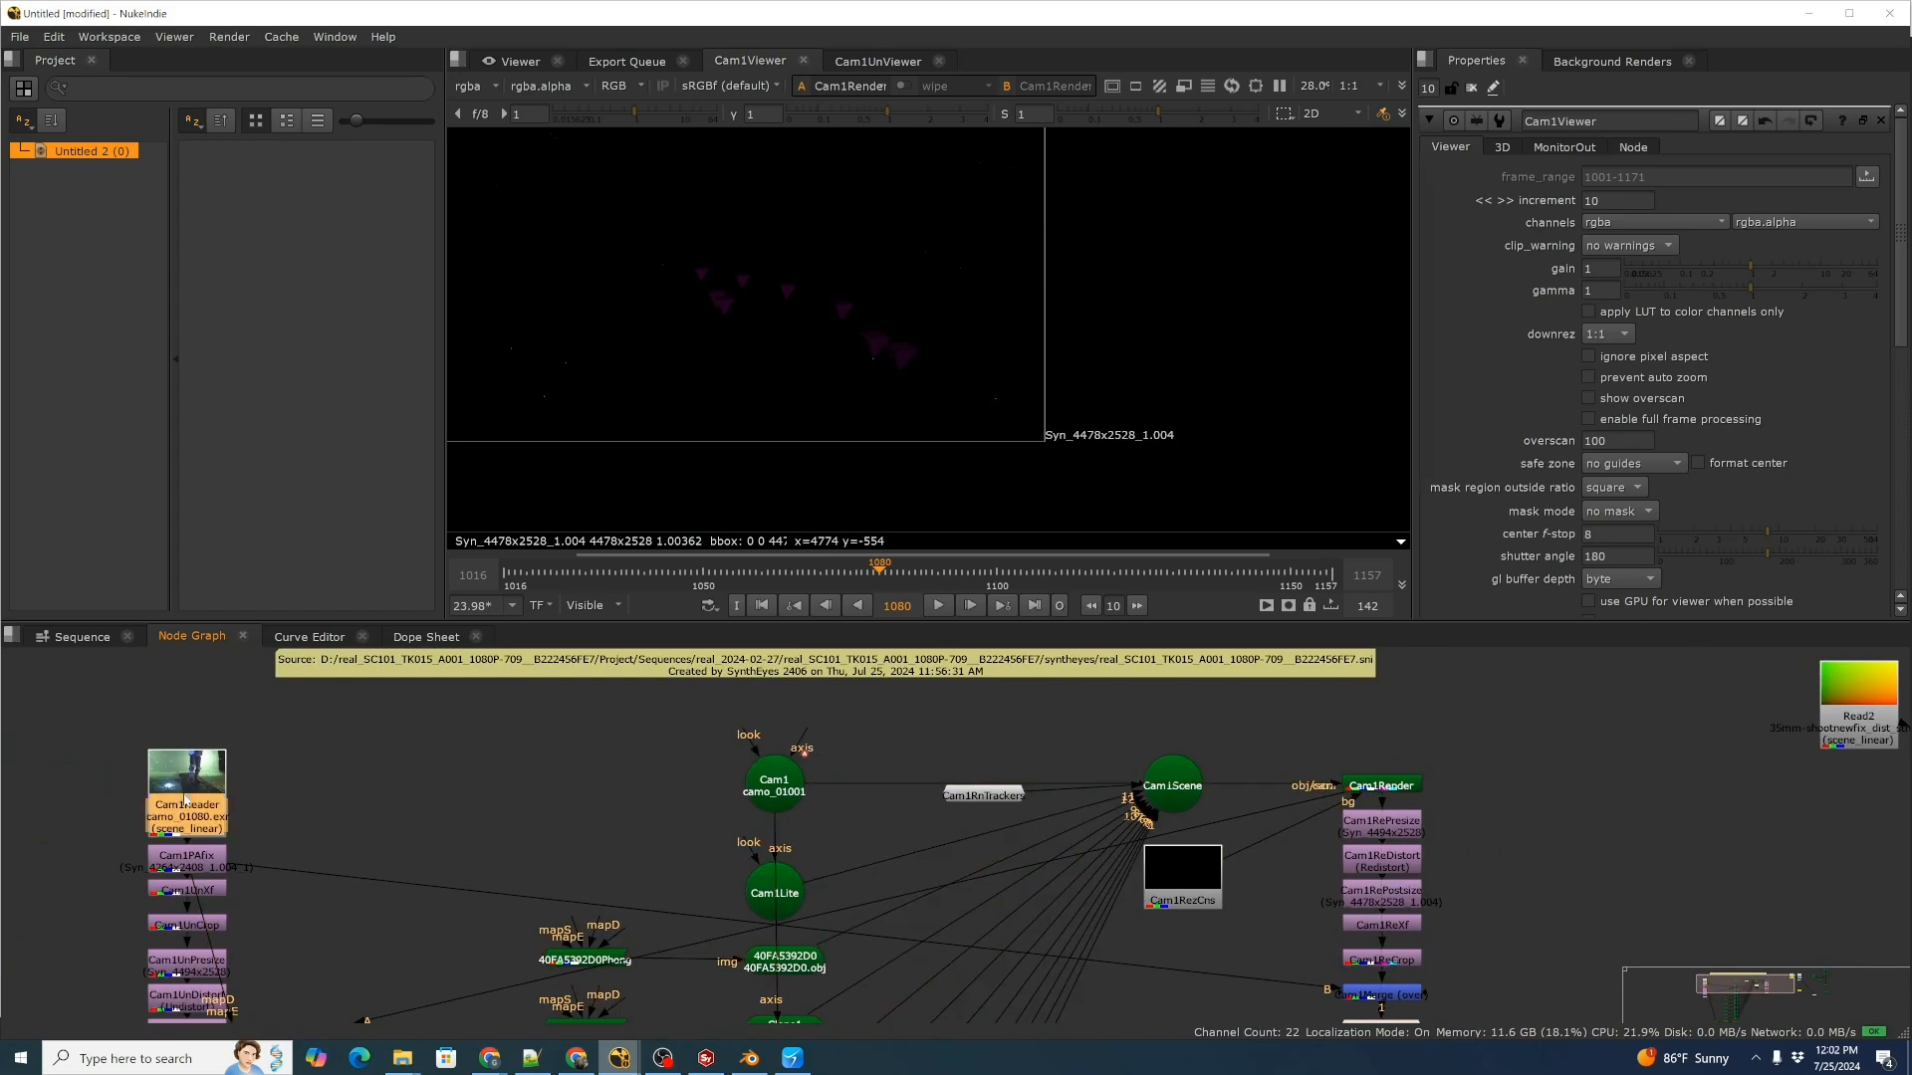
{"action": "key", "text": "1"}
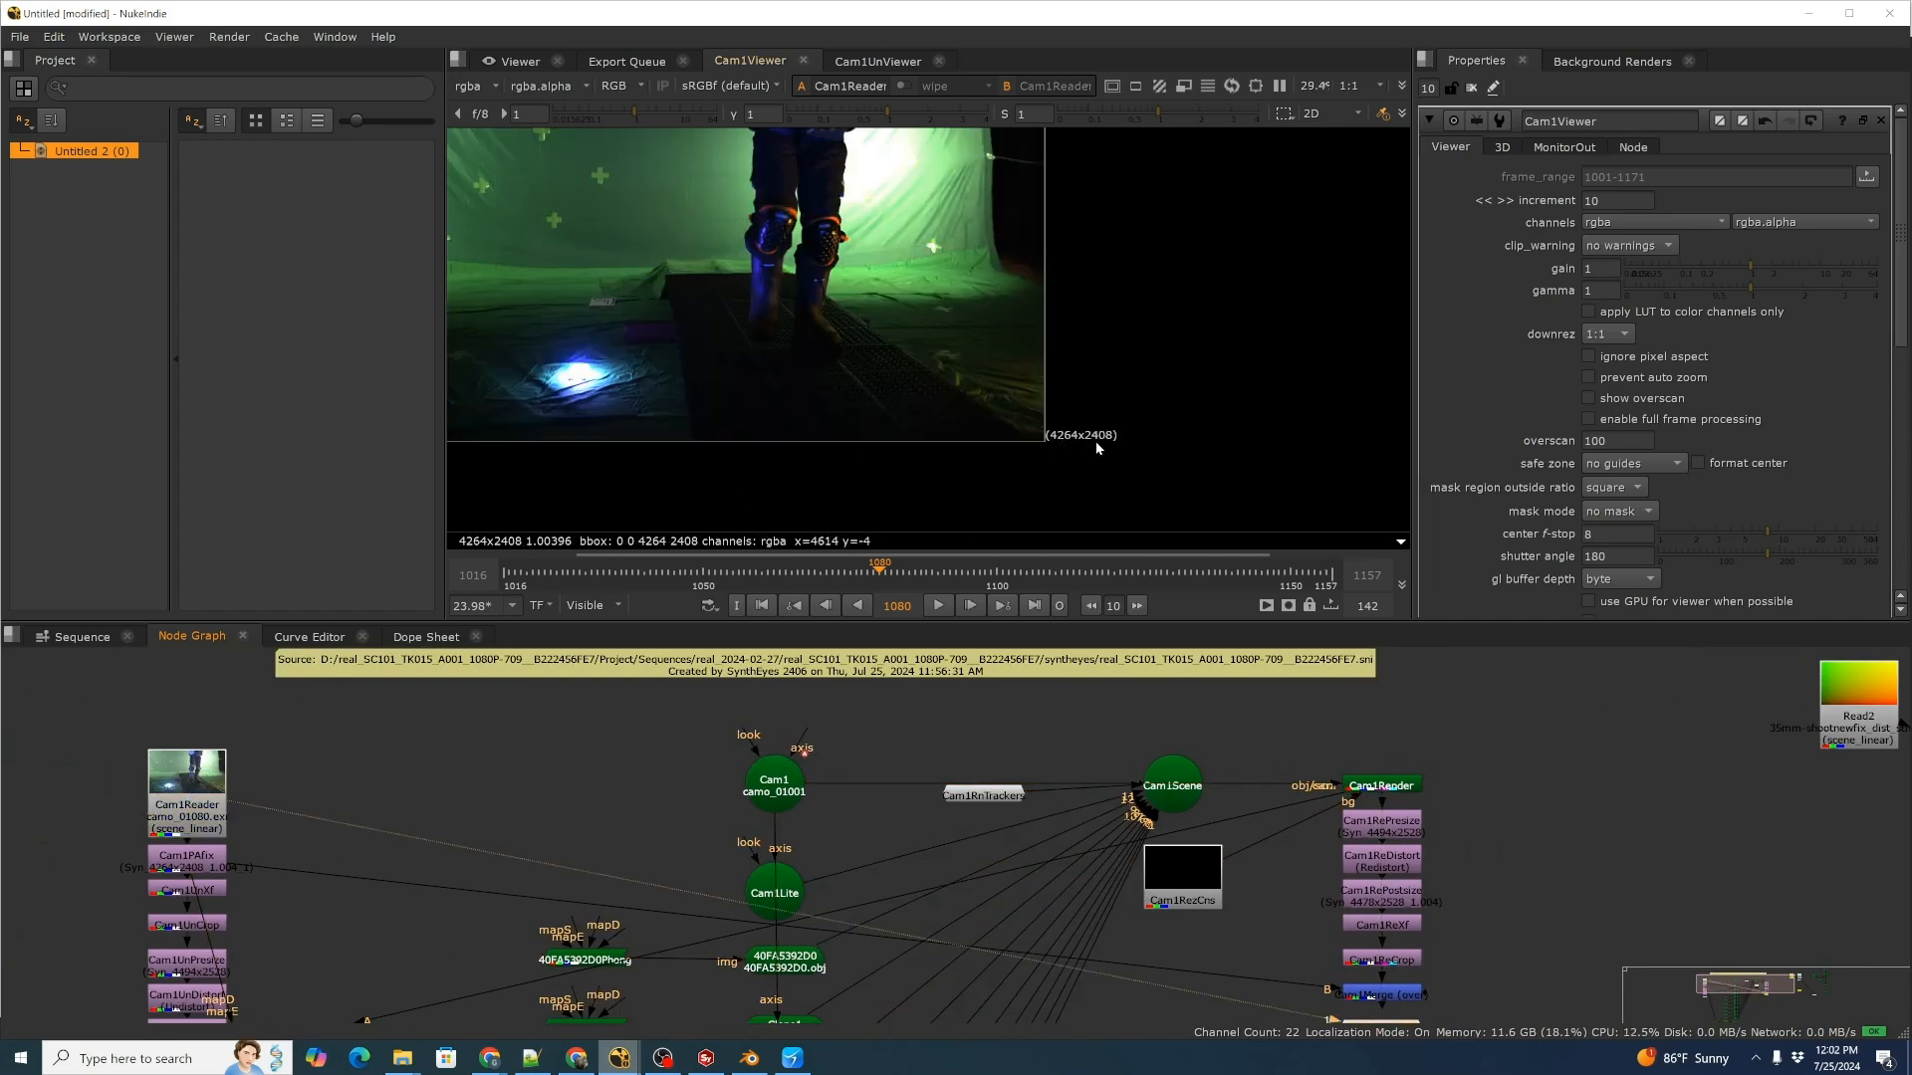
Open Cam1UnViewer to inspect the undistorted plate merged with the tracking geometry.
{"action": "middle_click_drag", "start_coordinate": [993, 823], "coordinate": [938, 778]}
{"action": "middle_click_drag", "start_coordinate": [983, 890], "coordinate": [1136, 749]}
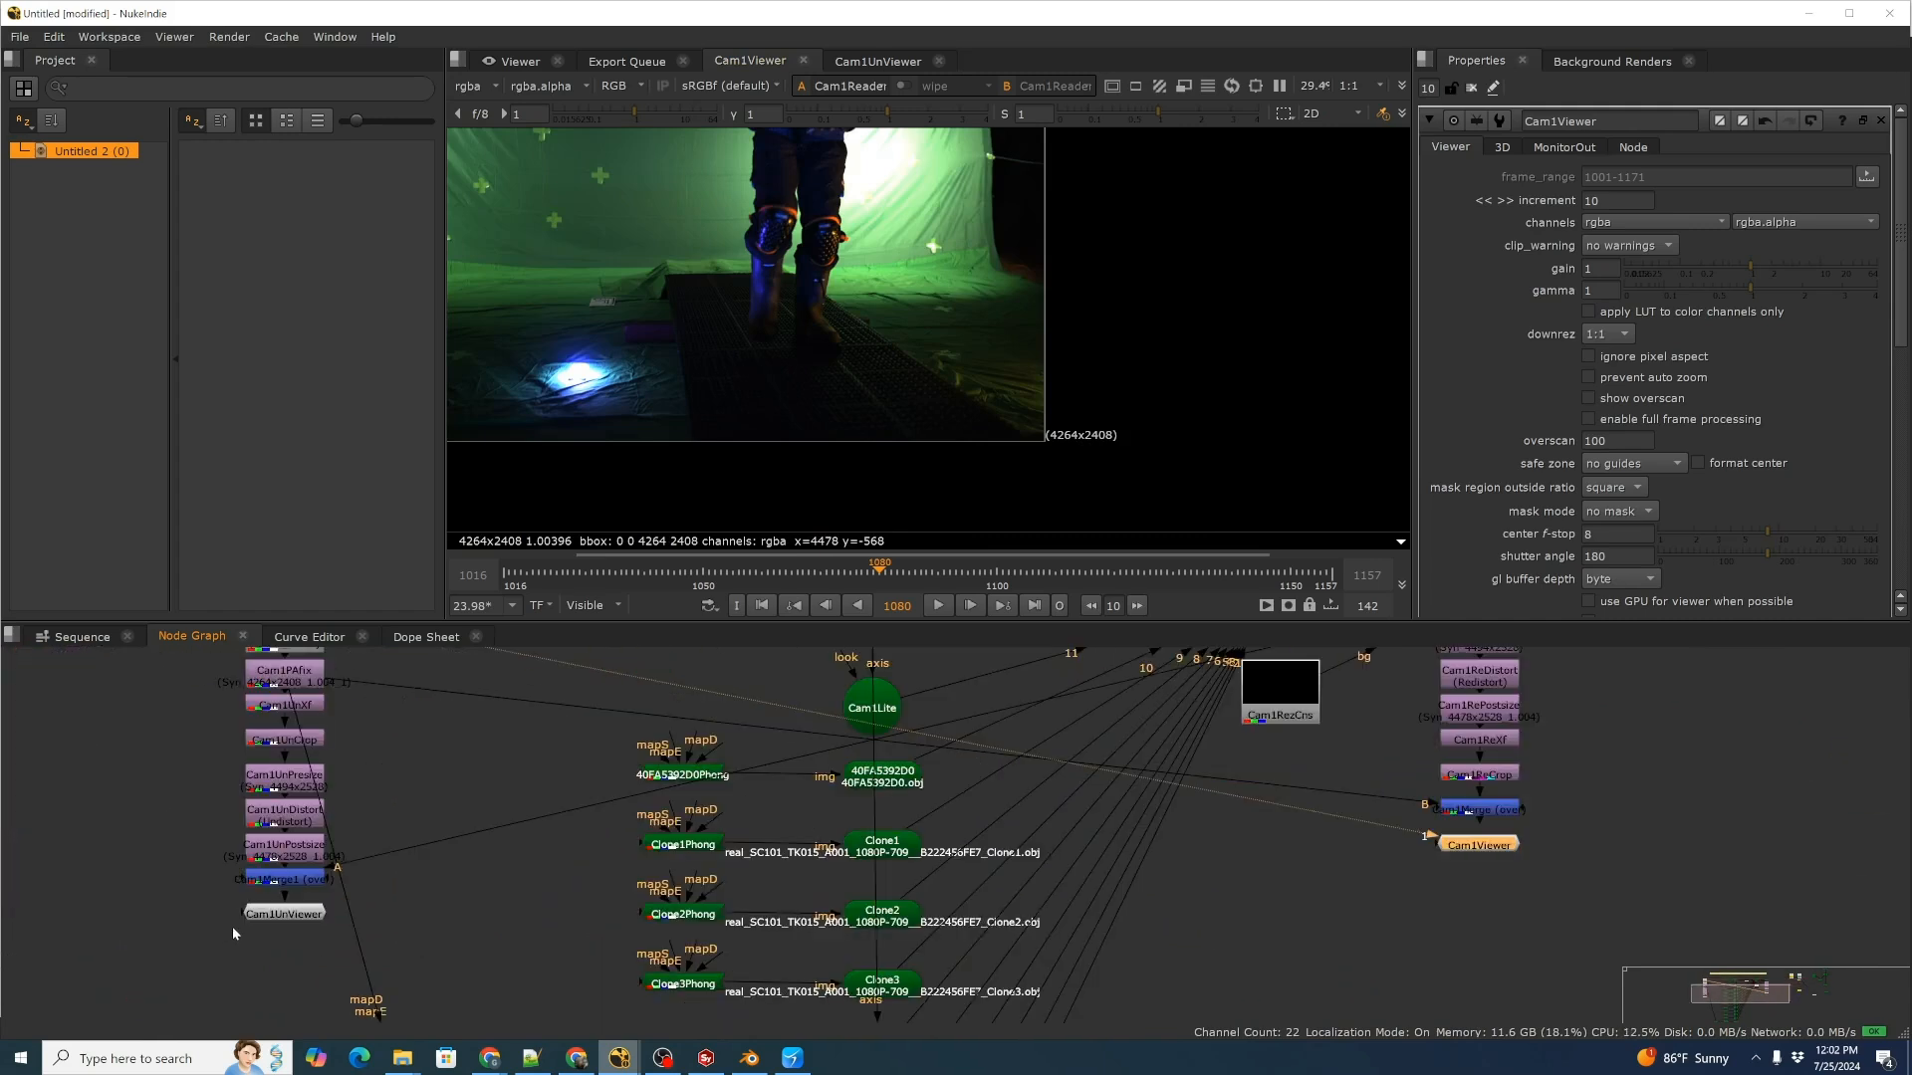
{"action": "double_click", "coordinate": [284, 913]}
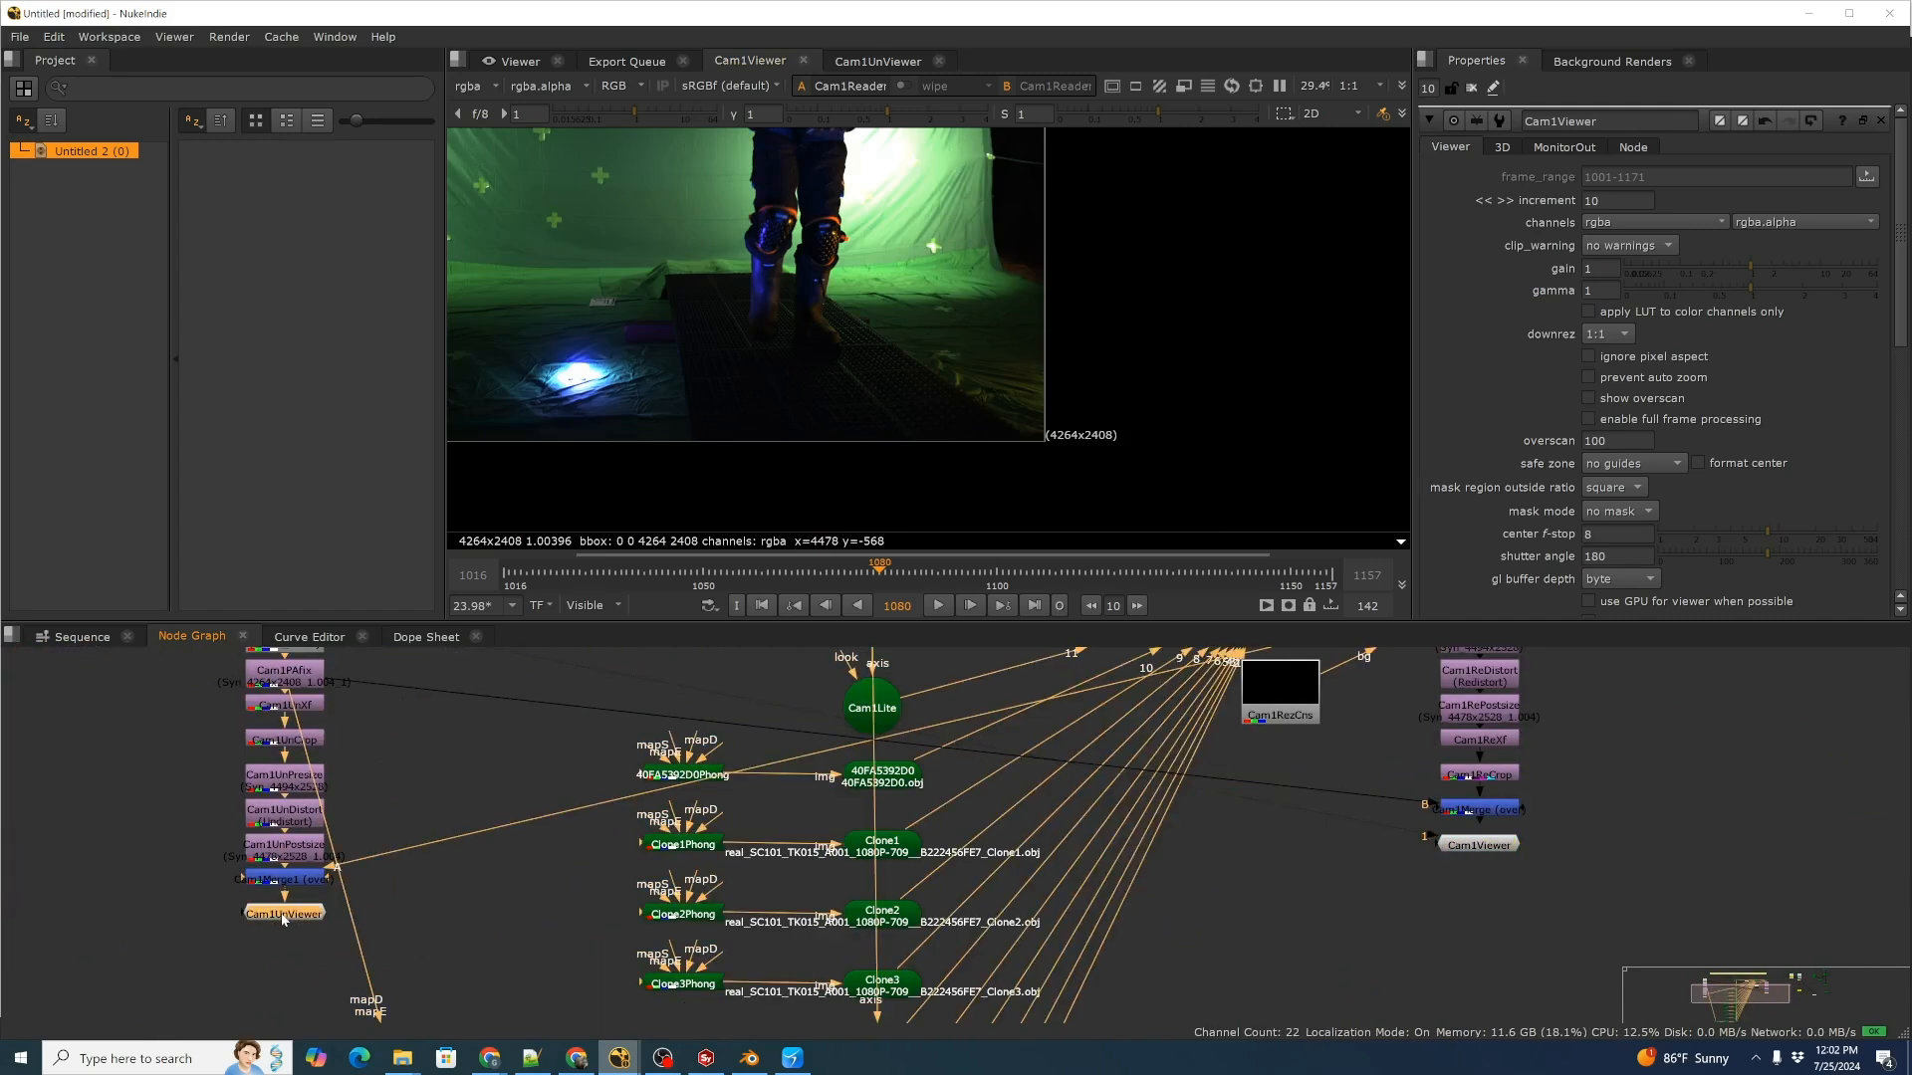
{"action": "left_click", "coordinate": [291, 882]}
{"action": "left_click", "coordinate": [291, 910]}
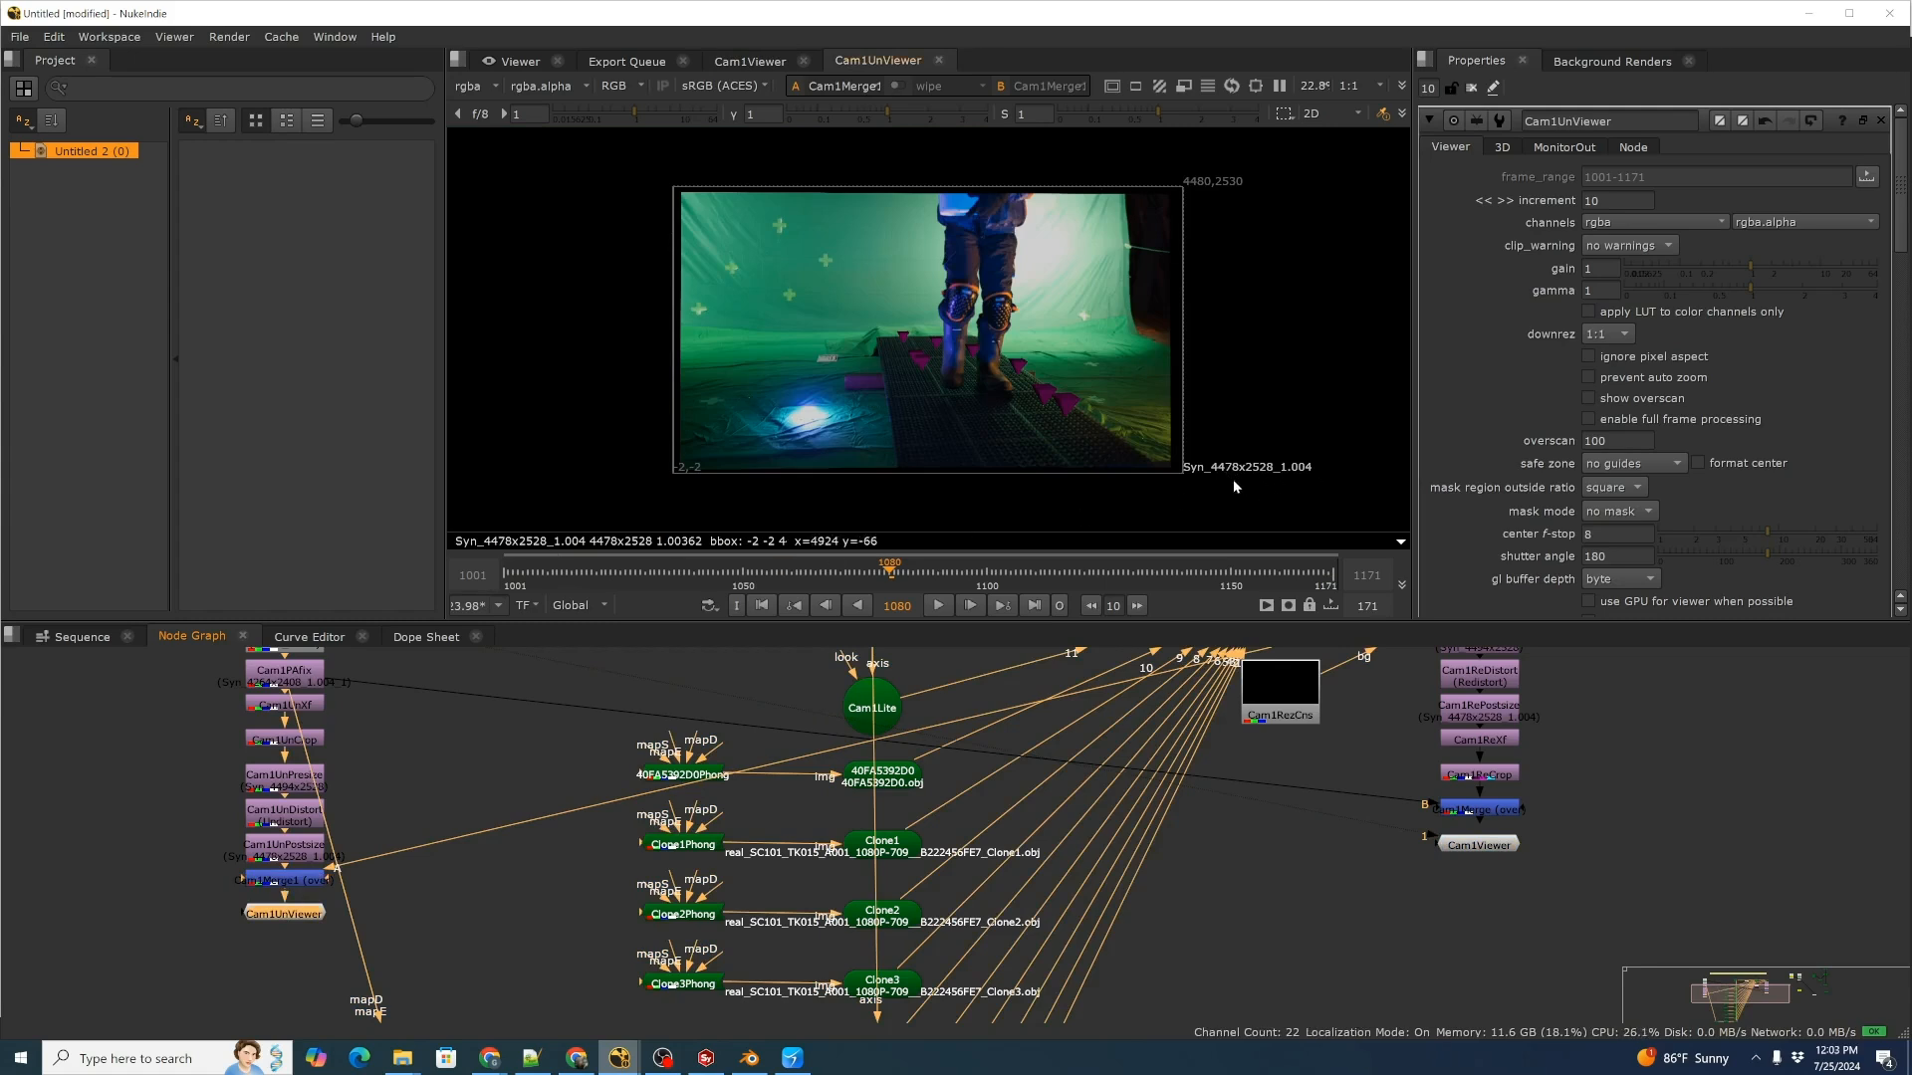
Return to Cam1Viewer and display the redistorted merge over the original plate again.
{"action": "middle_click_drag", "start_coordinate": [1116, 712], "coordinate": [746, 749]}
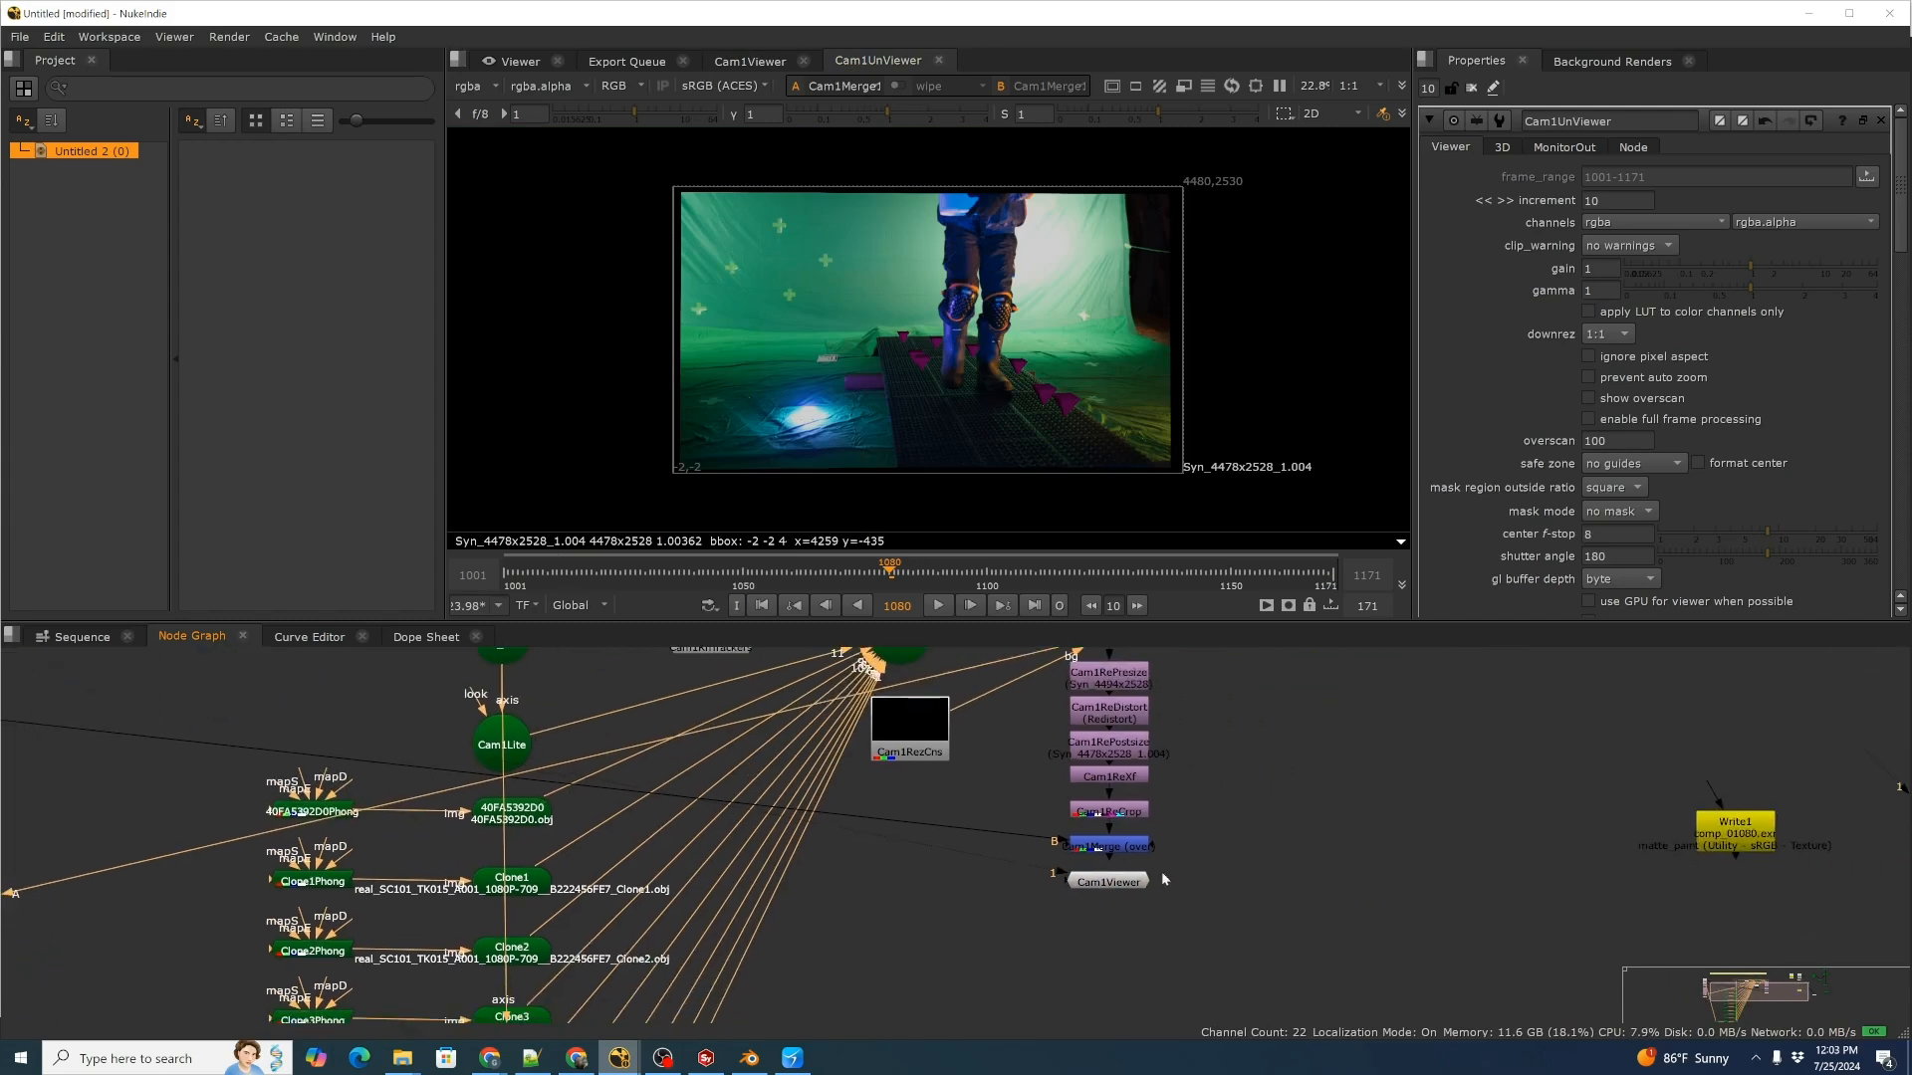
{"action": "double_click", "coordinate": [1109, 882]}
{"action": "middle_click_drag", "start_coordinate": [1209, 839], "coordinate": [1177, 883]}
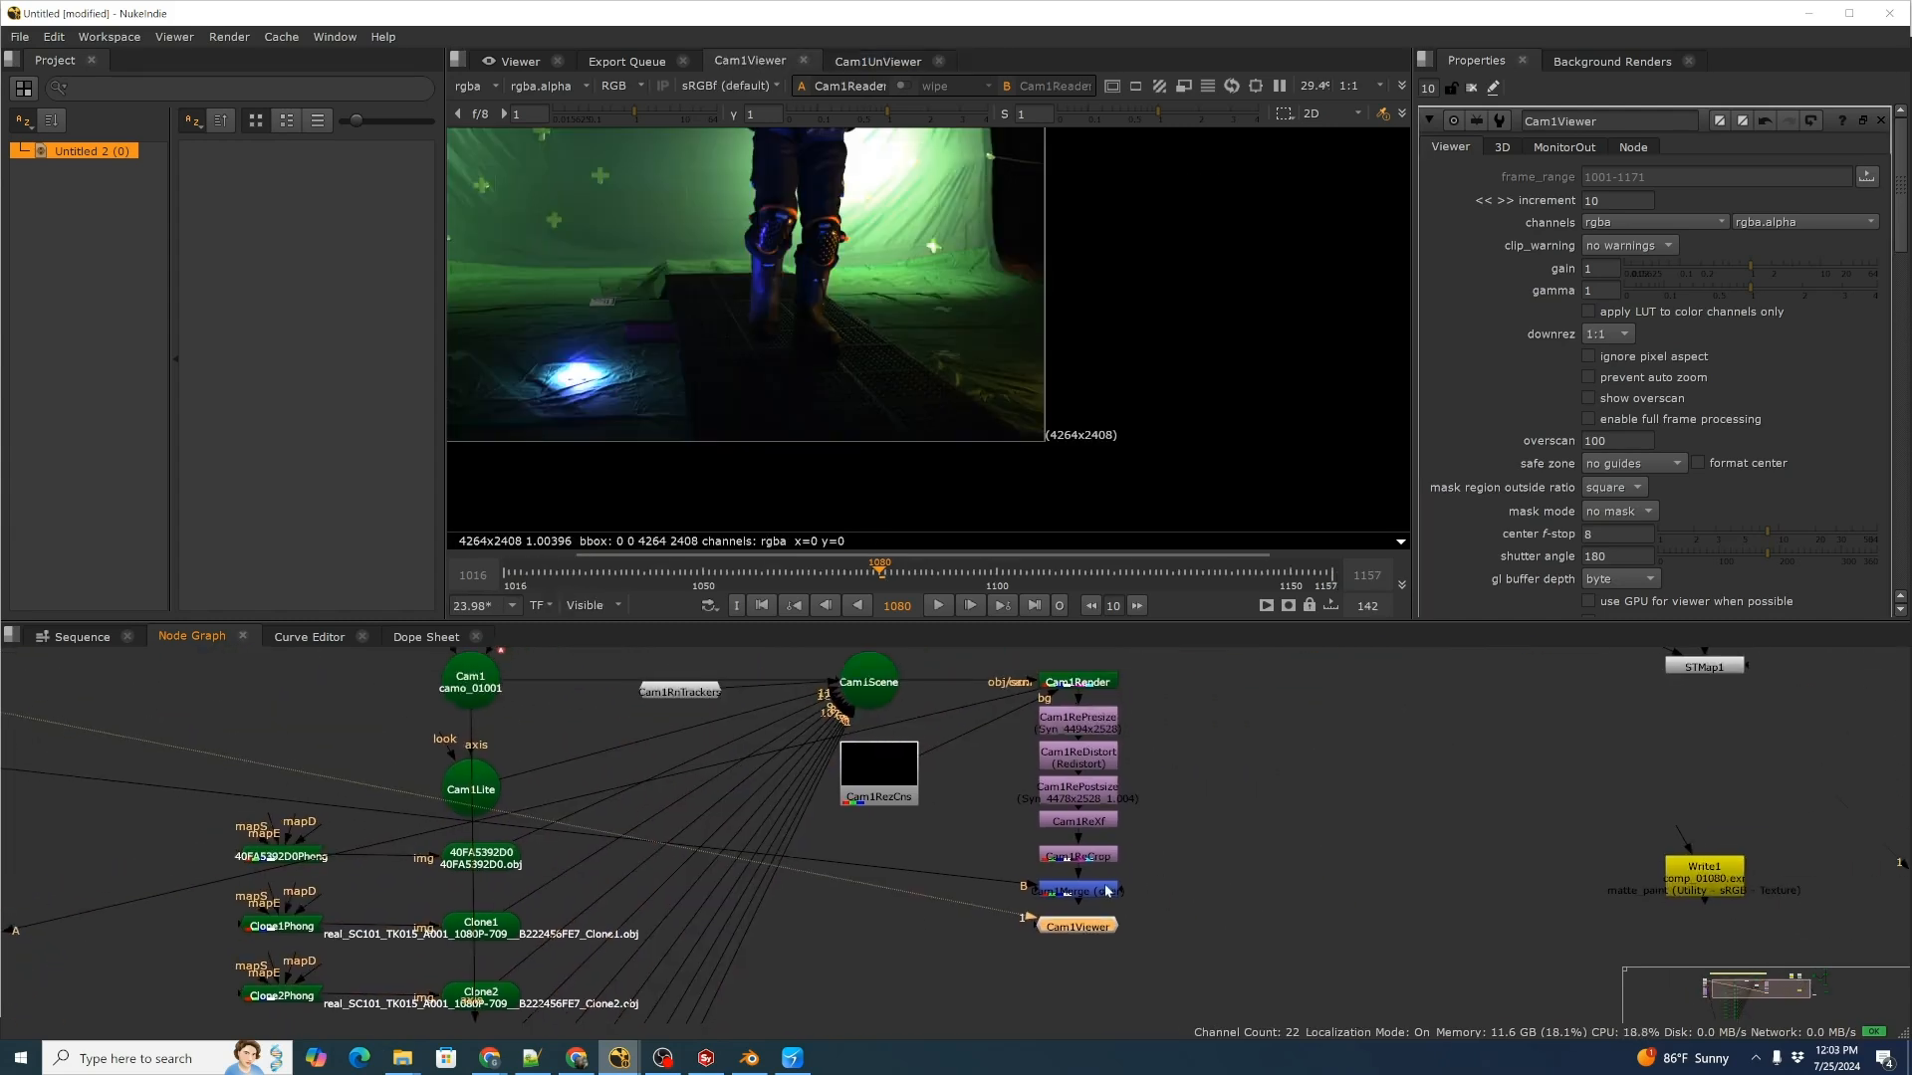
{"action": "key", "text": "1"}
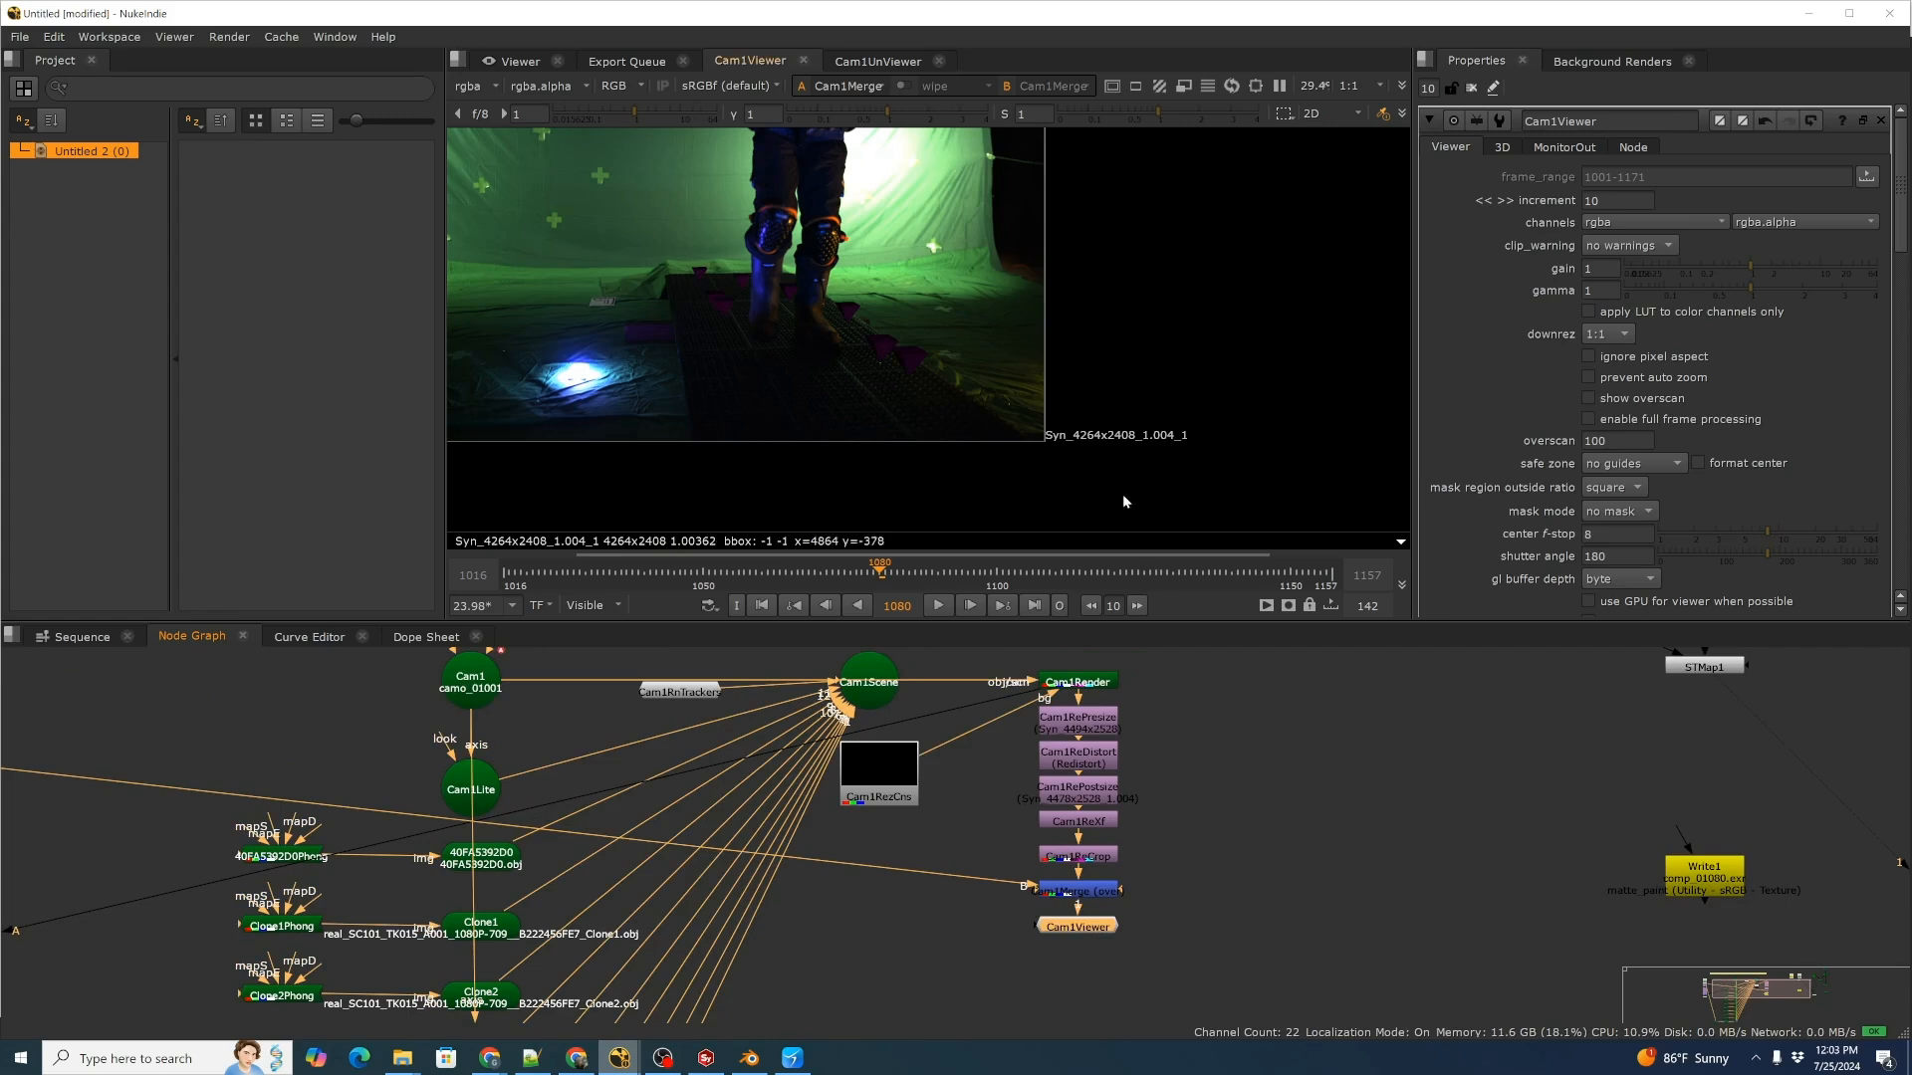
{"action": "scroll", "coordinate": [1134, 423], "scroll_direction": "up", "scroll_amount": 1}
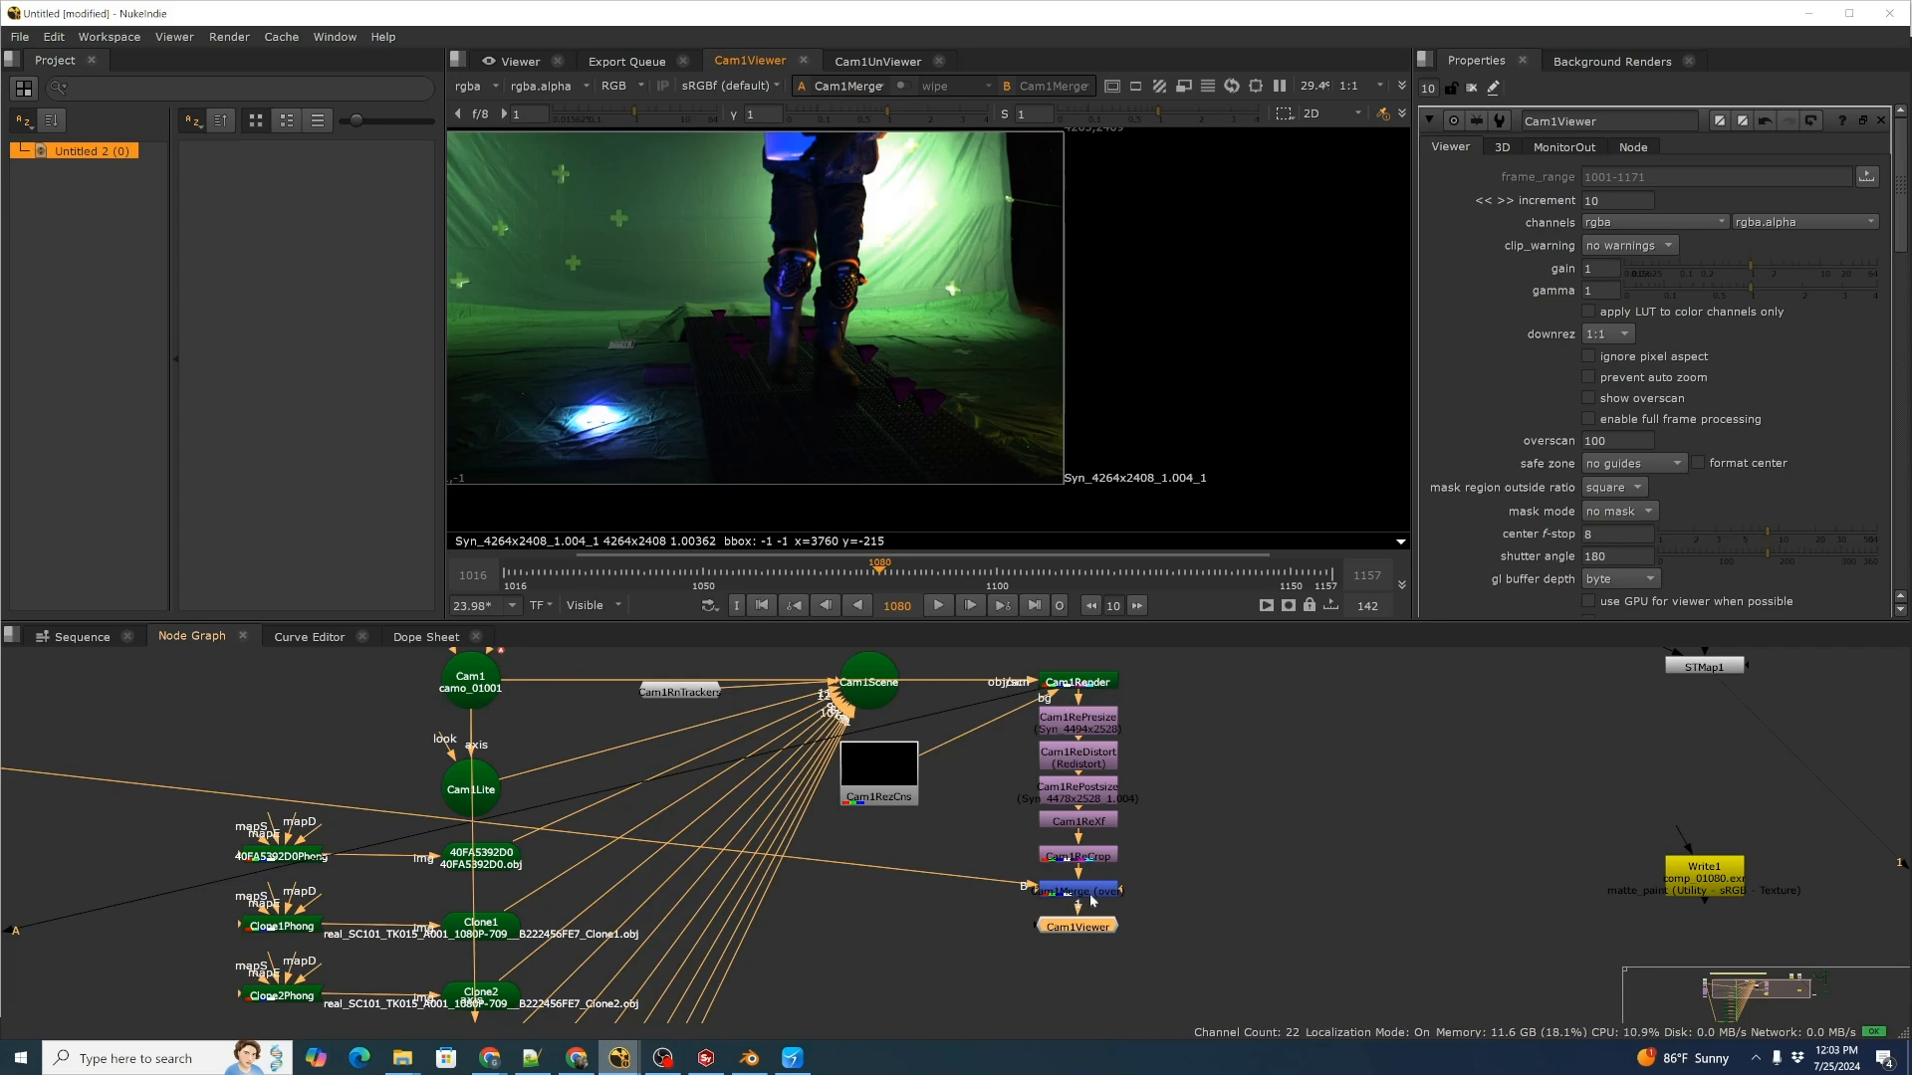
Read in the rndr_#####.exr 1001-1171 sequence from the rndrEXR folder, placing it between the SynthEyes tree and the Autoshot nodes.
{"action": "scroll", "coordinate": [1195, 816], "scroll_direction": "down", "scroll_amount": 5}
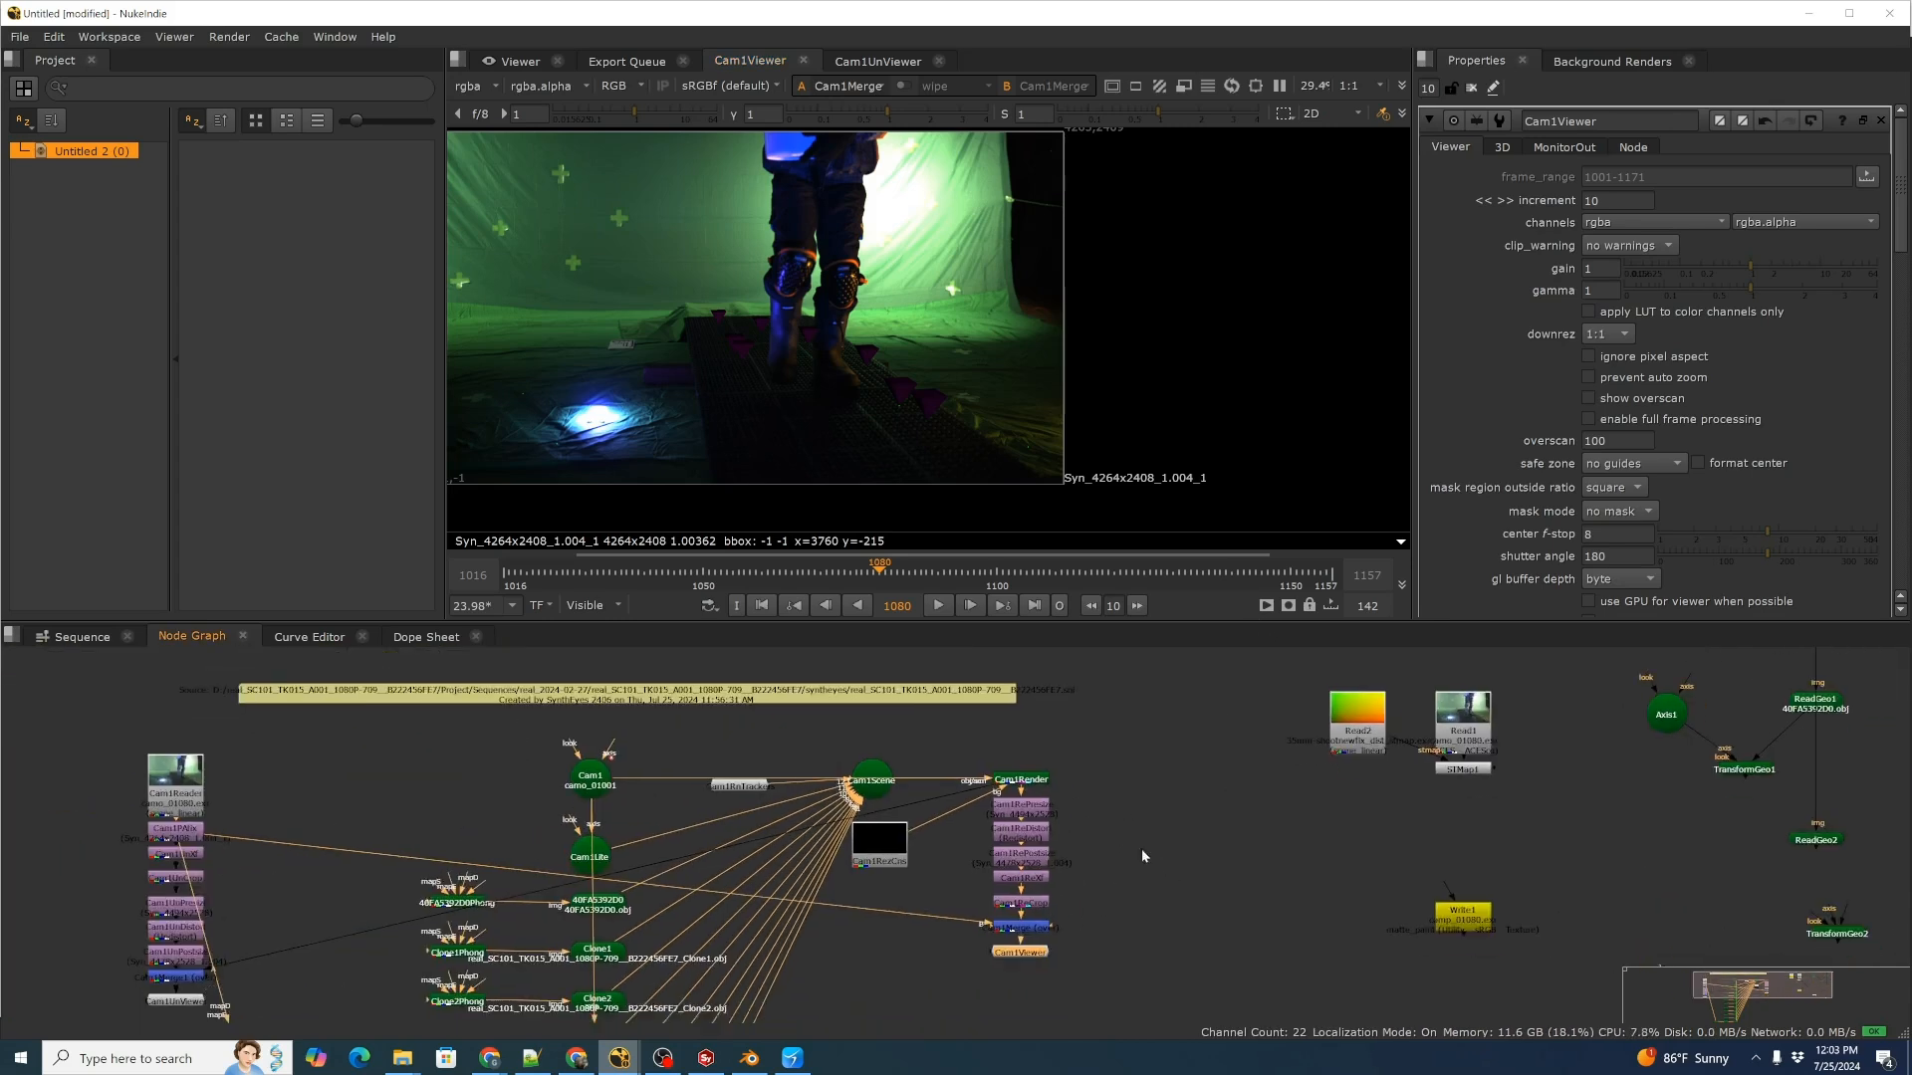
{"action": "middle_click_drag", "start_coordinate": [1142, 808], "coordinate": [1049, 834]}
{"action": "left_click", "coordinate": [1060, 797]}
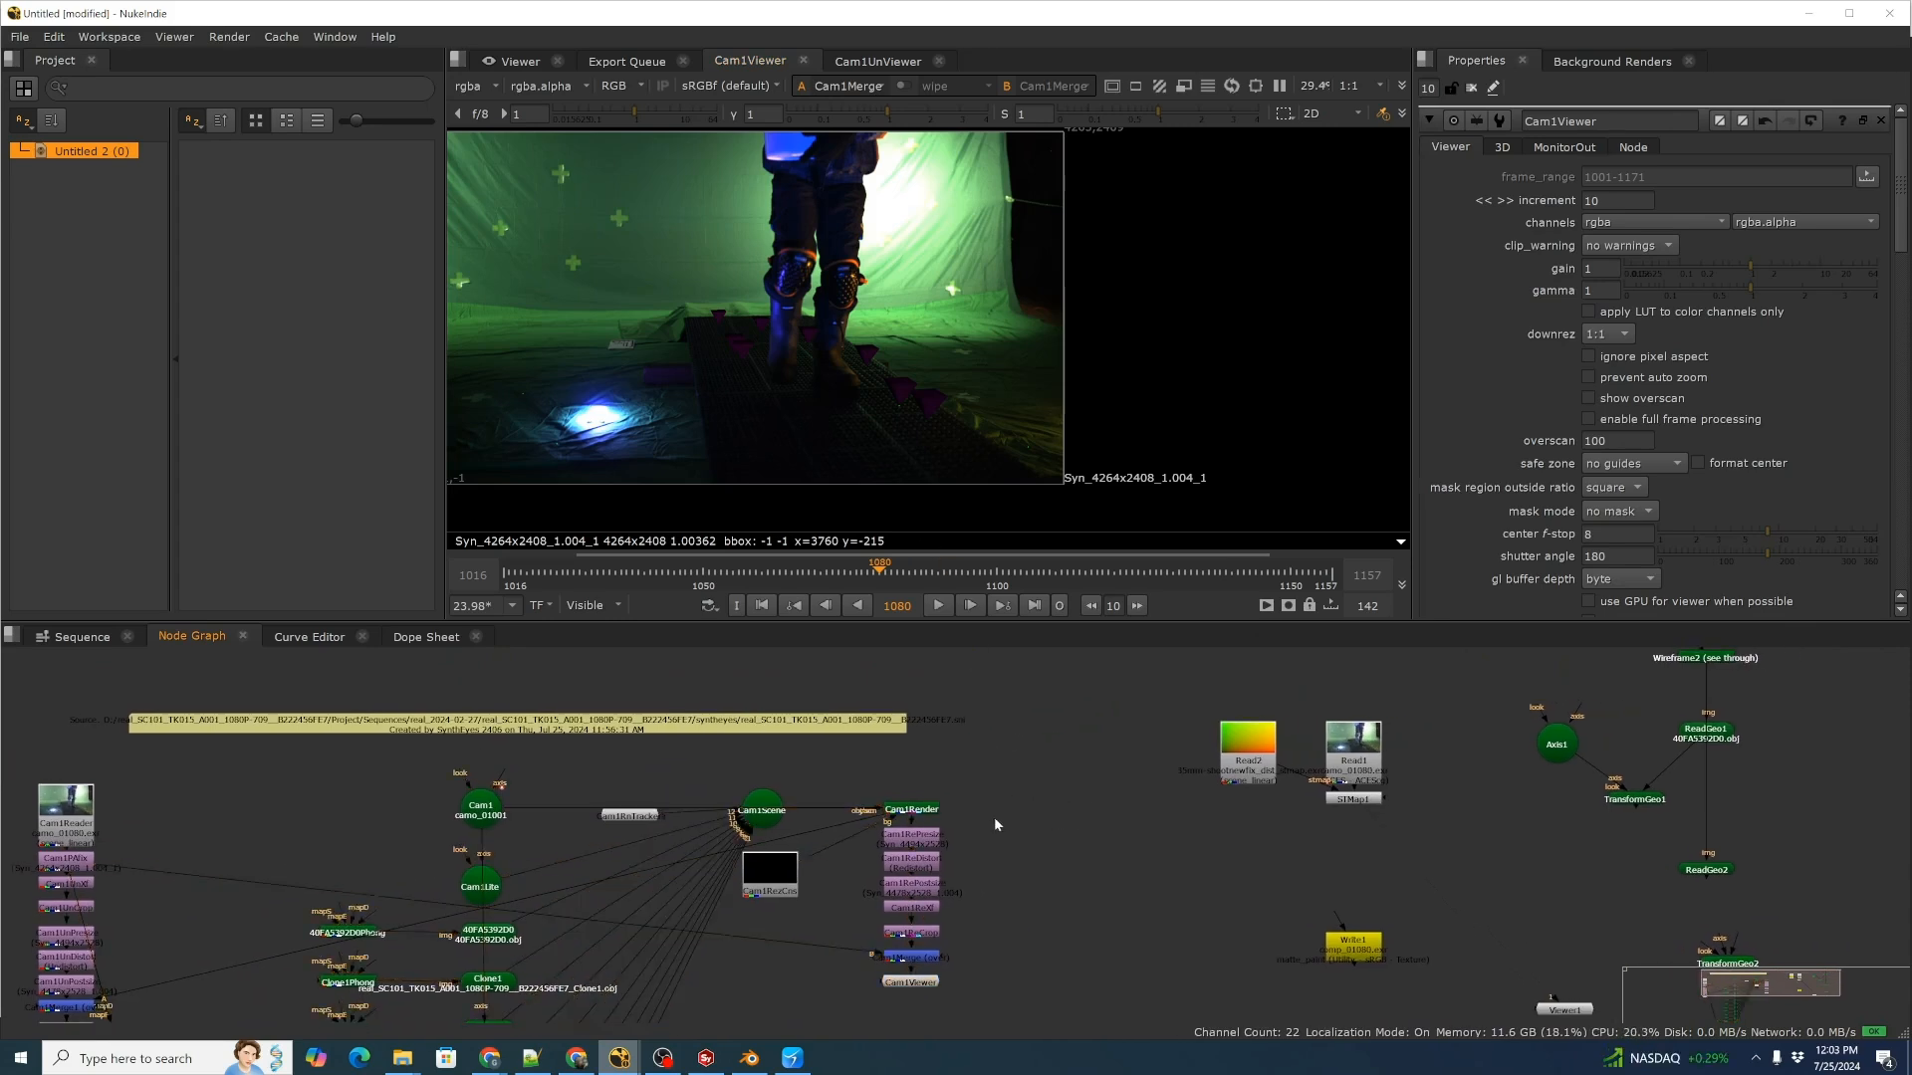
{"action": "key", "text": "r"}
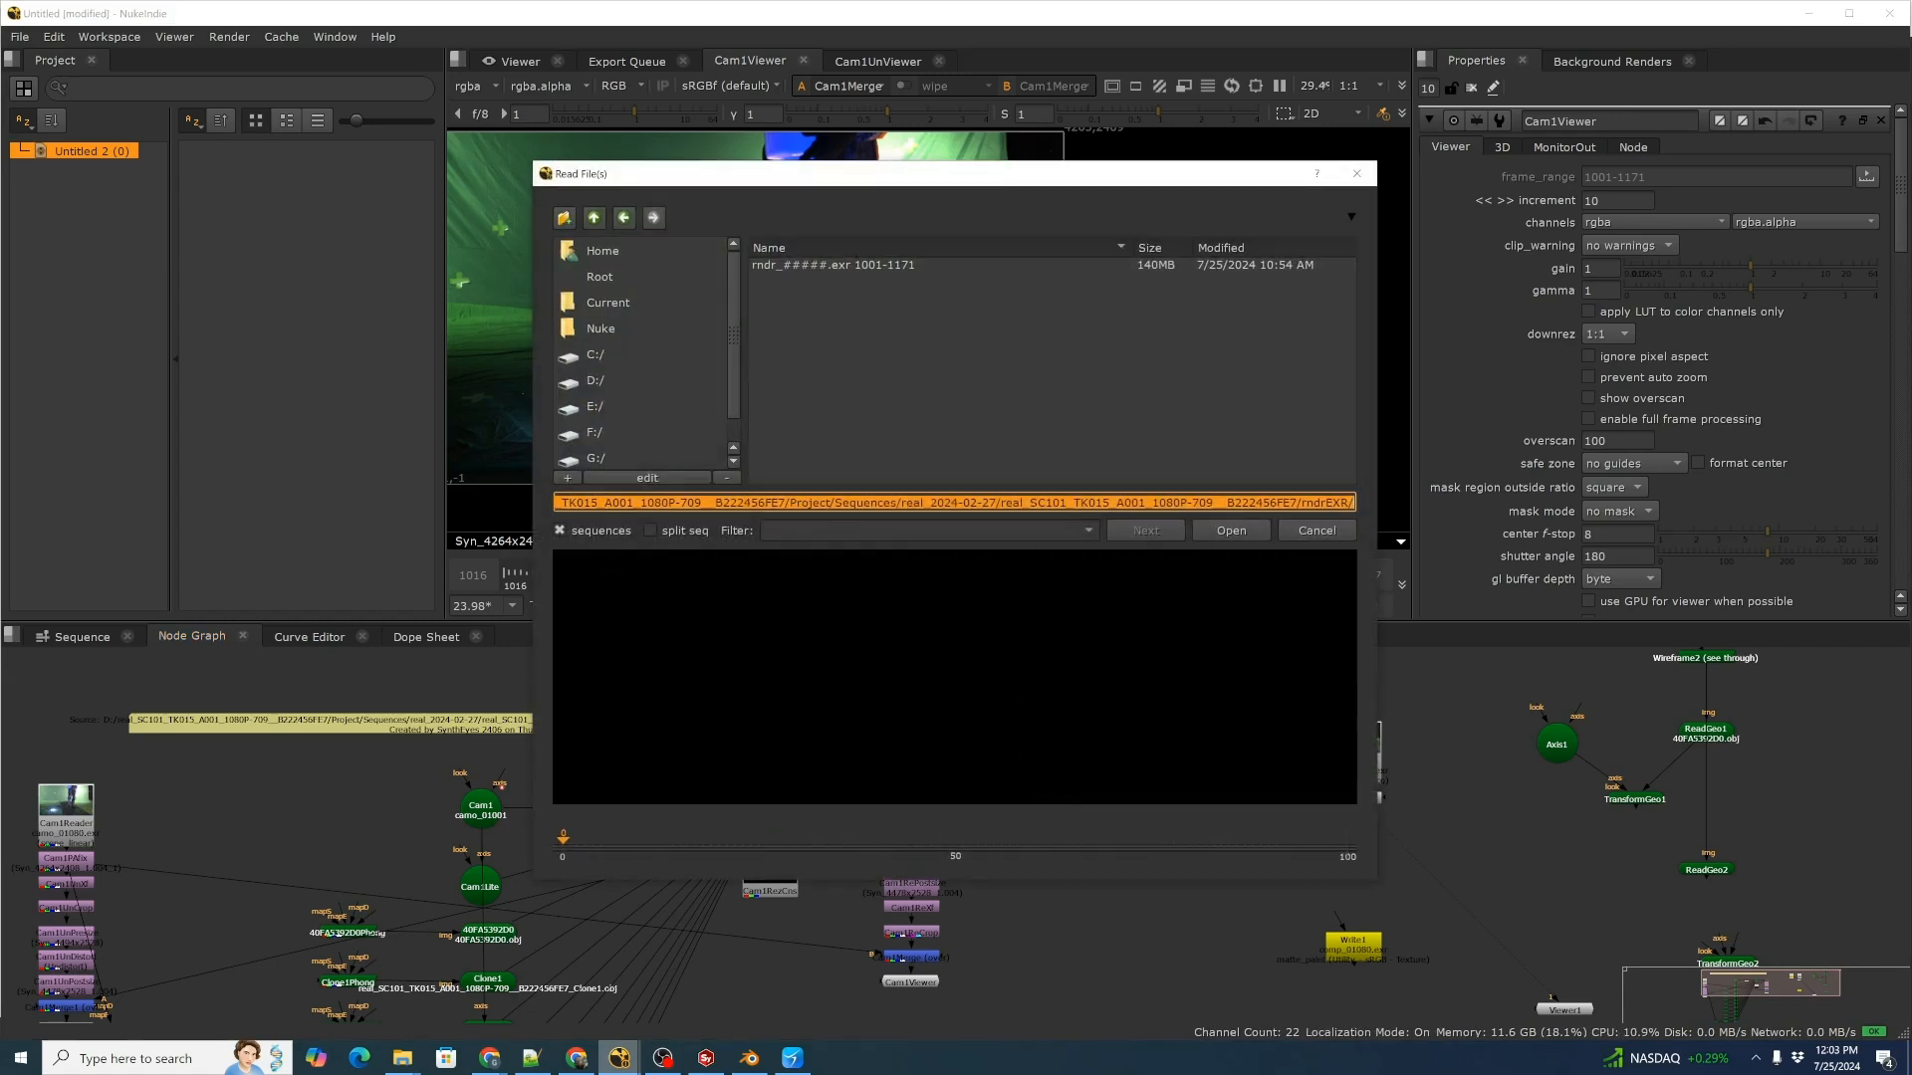
{"action": "left_click", "coordinate": [864, 265]}
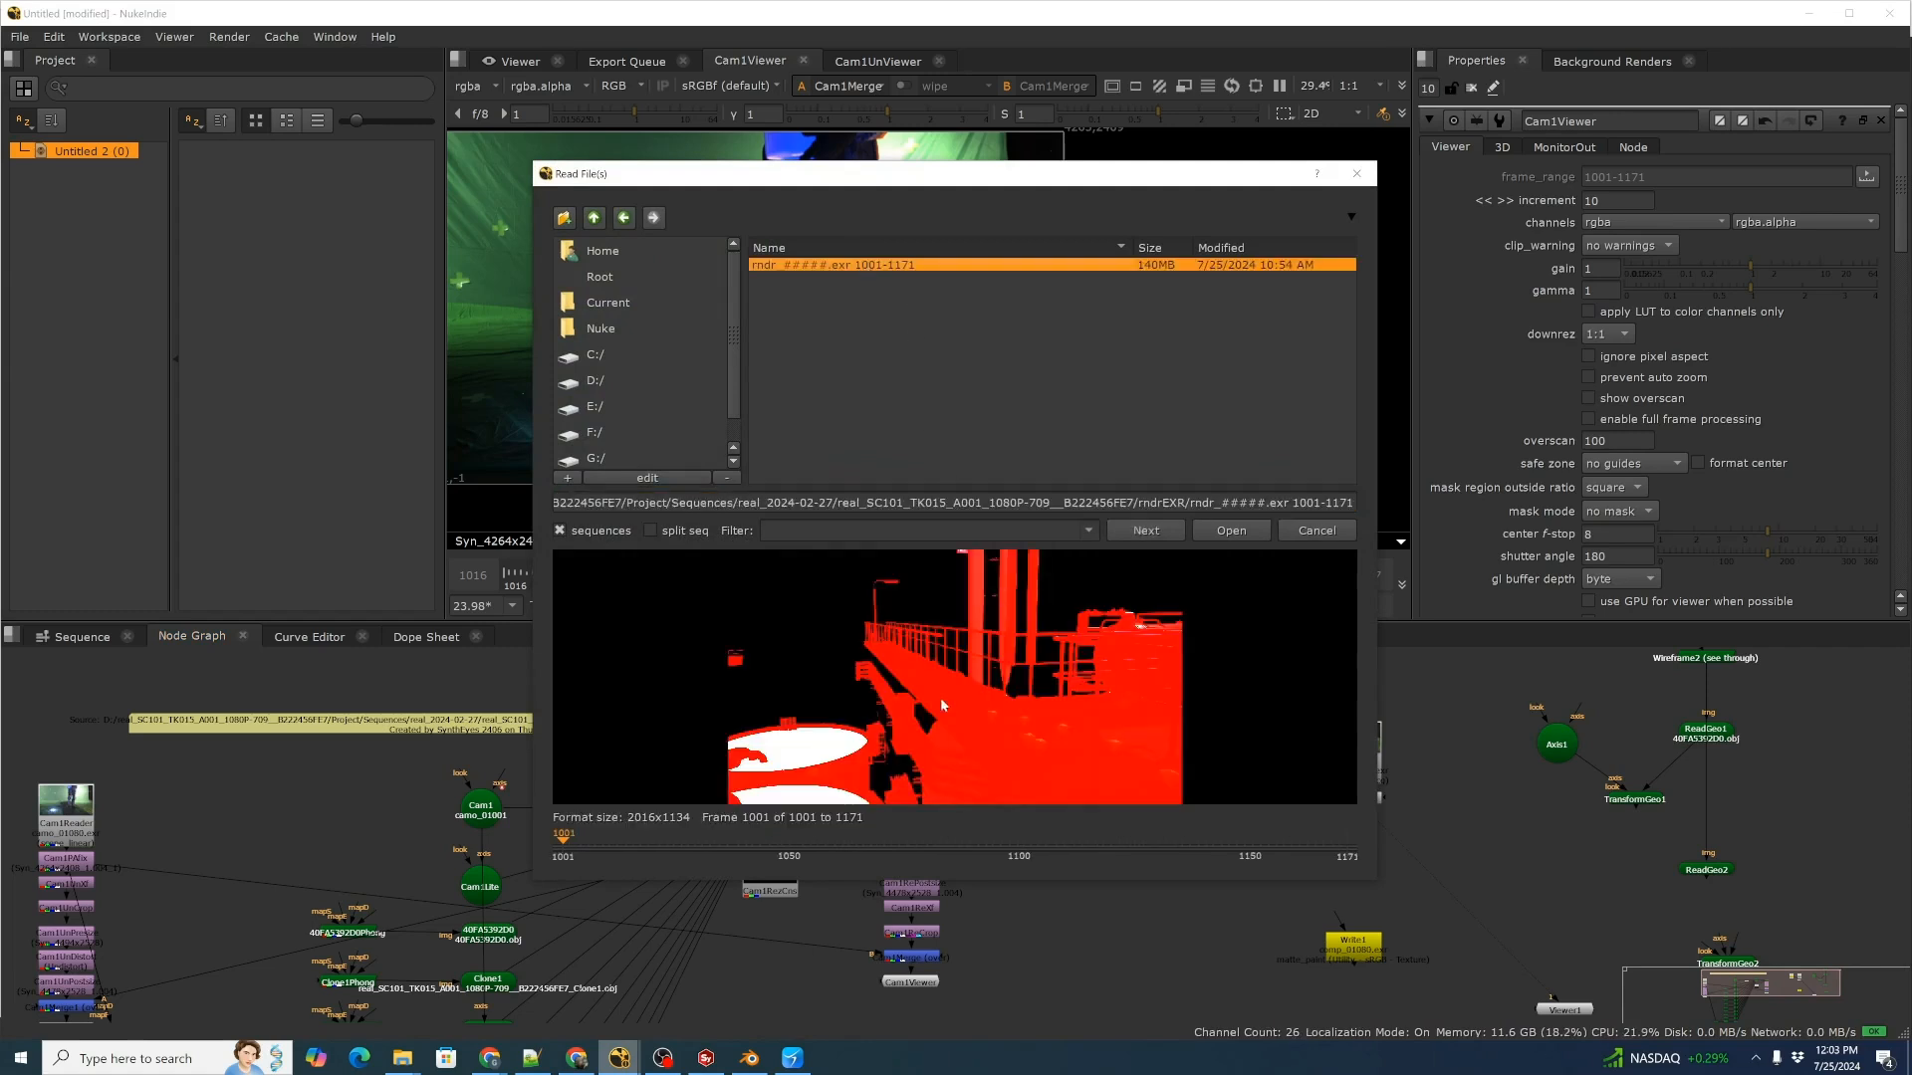
{"action": "left_click", "coordinate": [1228, 531]}
{"action": "left_click_drag", "start_coordinate": [1075, 751], "coordinate": [1084, 741]}
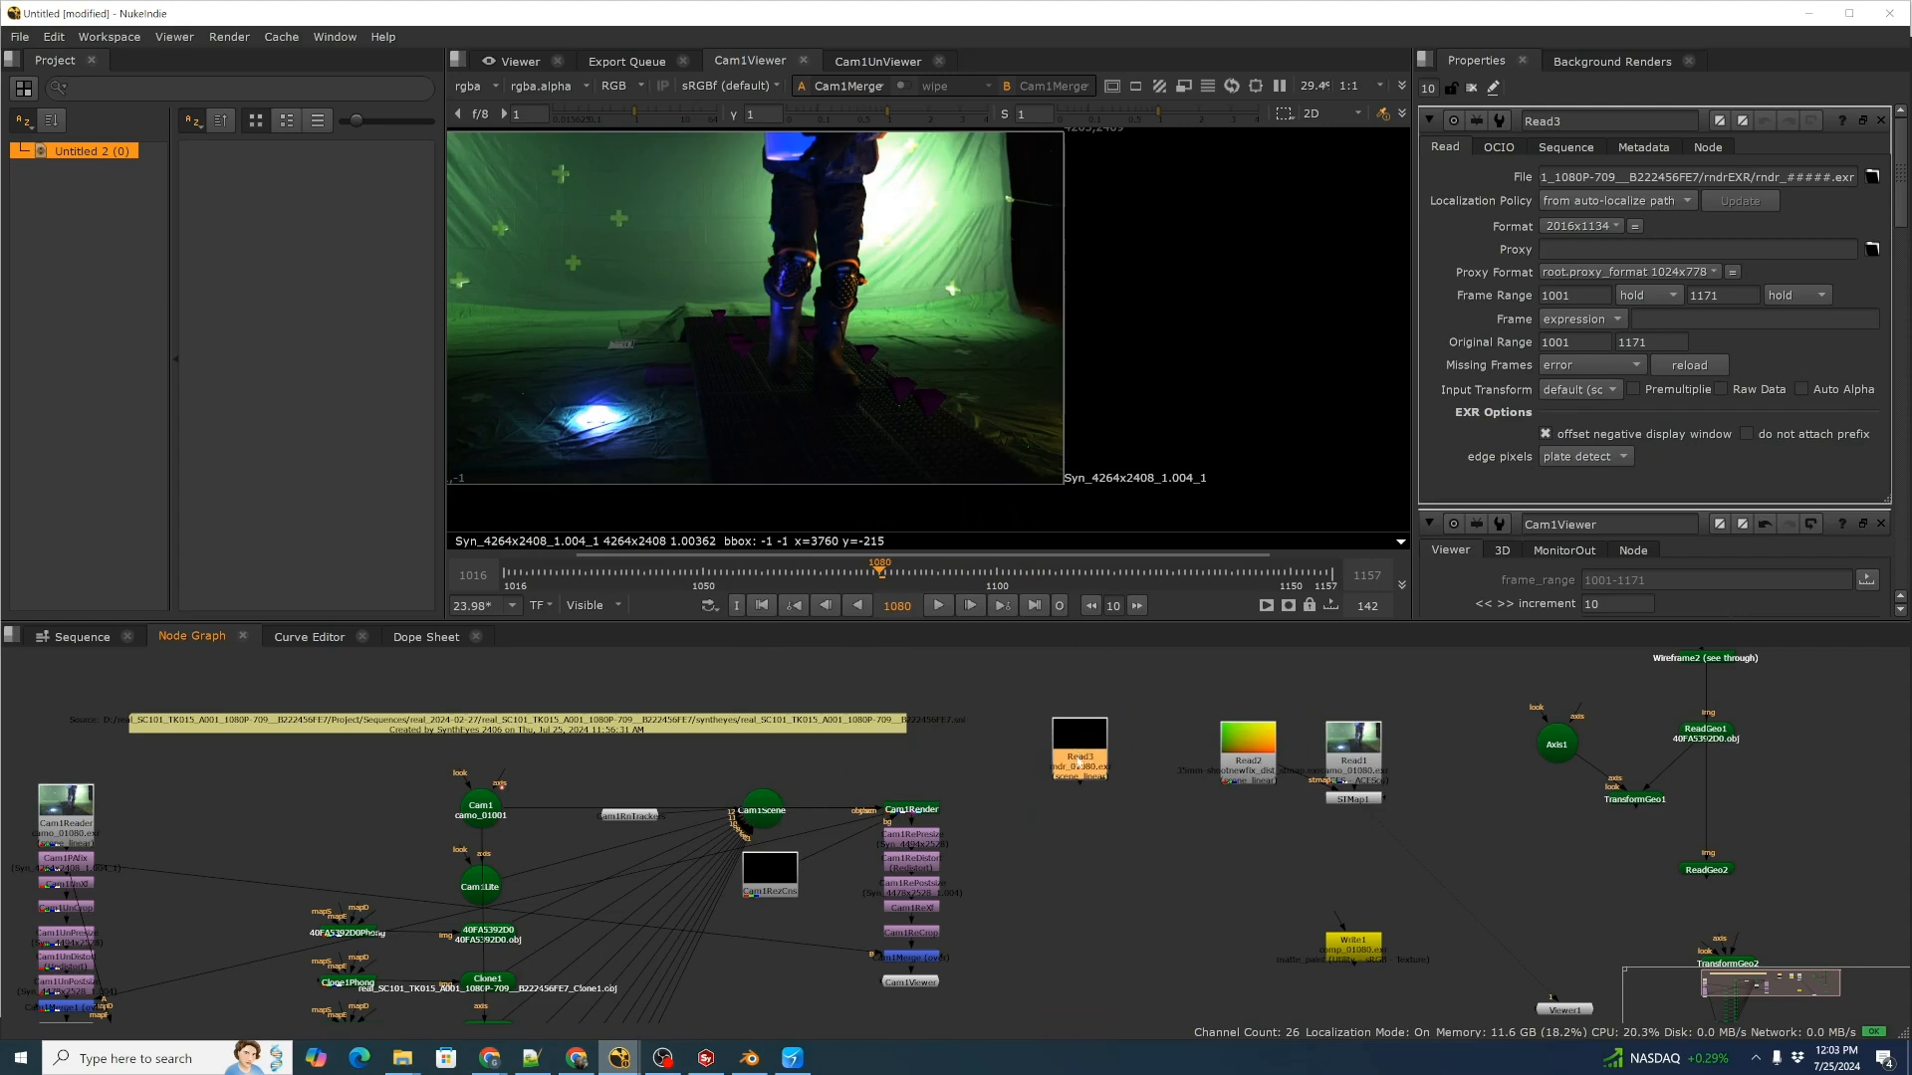
{"action": "middle_click_drag", "start_coordinate": [1110, 762], "coordinate": [1091, 757]}
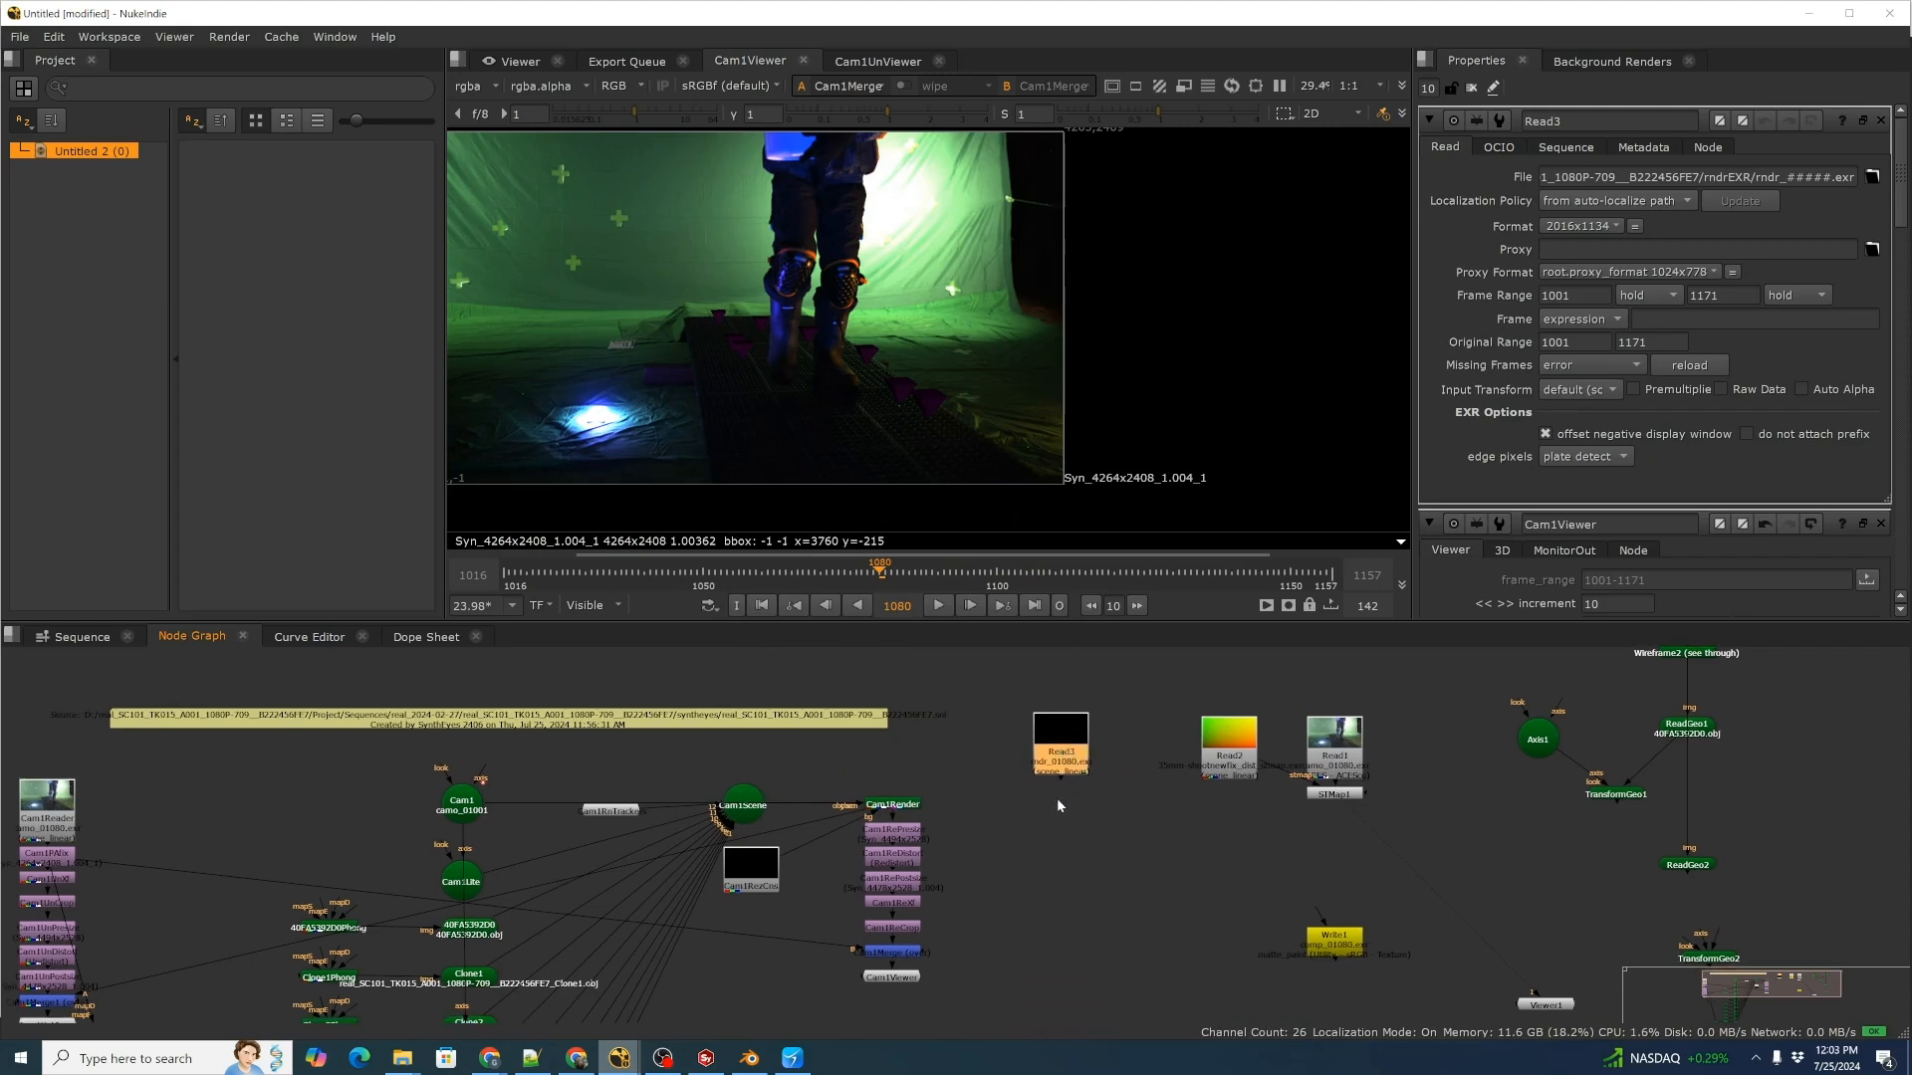
Display the rndr_#####.exr Read node in Cam1Viewer and frame its full image.
{"action": "key", "text": "1"}
{"action": "scroll", "coordinate": [989, 374], "scroll_direction": "down", "scroll_amount": 3}
{"action": "middle_click_drag", "start_coordinate": [988, 375], "coordinate": [1079, 416]}
{"action": "scroll", "coordinate": [1086, 435], "scroll_direction": "up", "scroll_amount": 2}
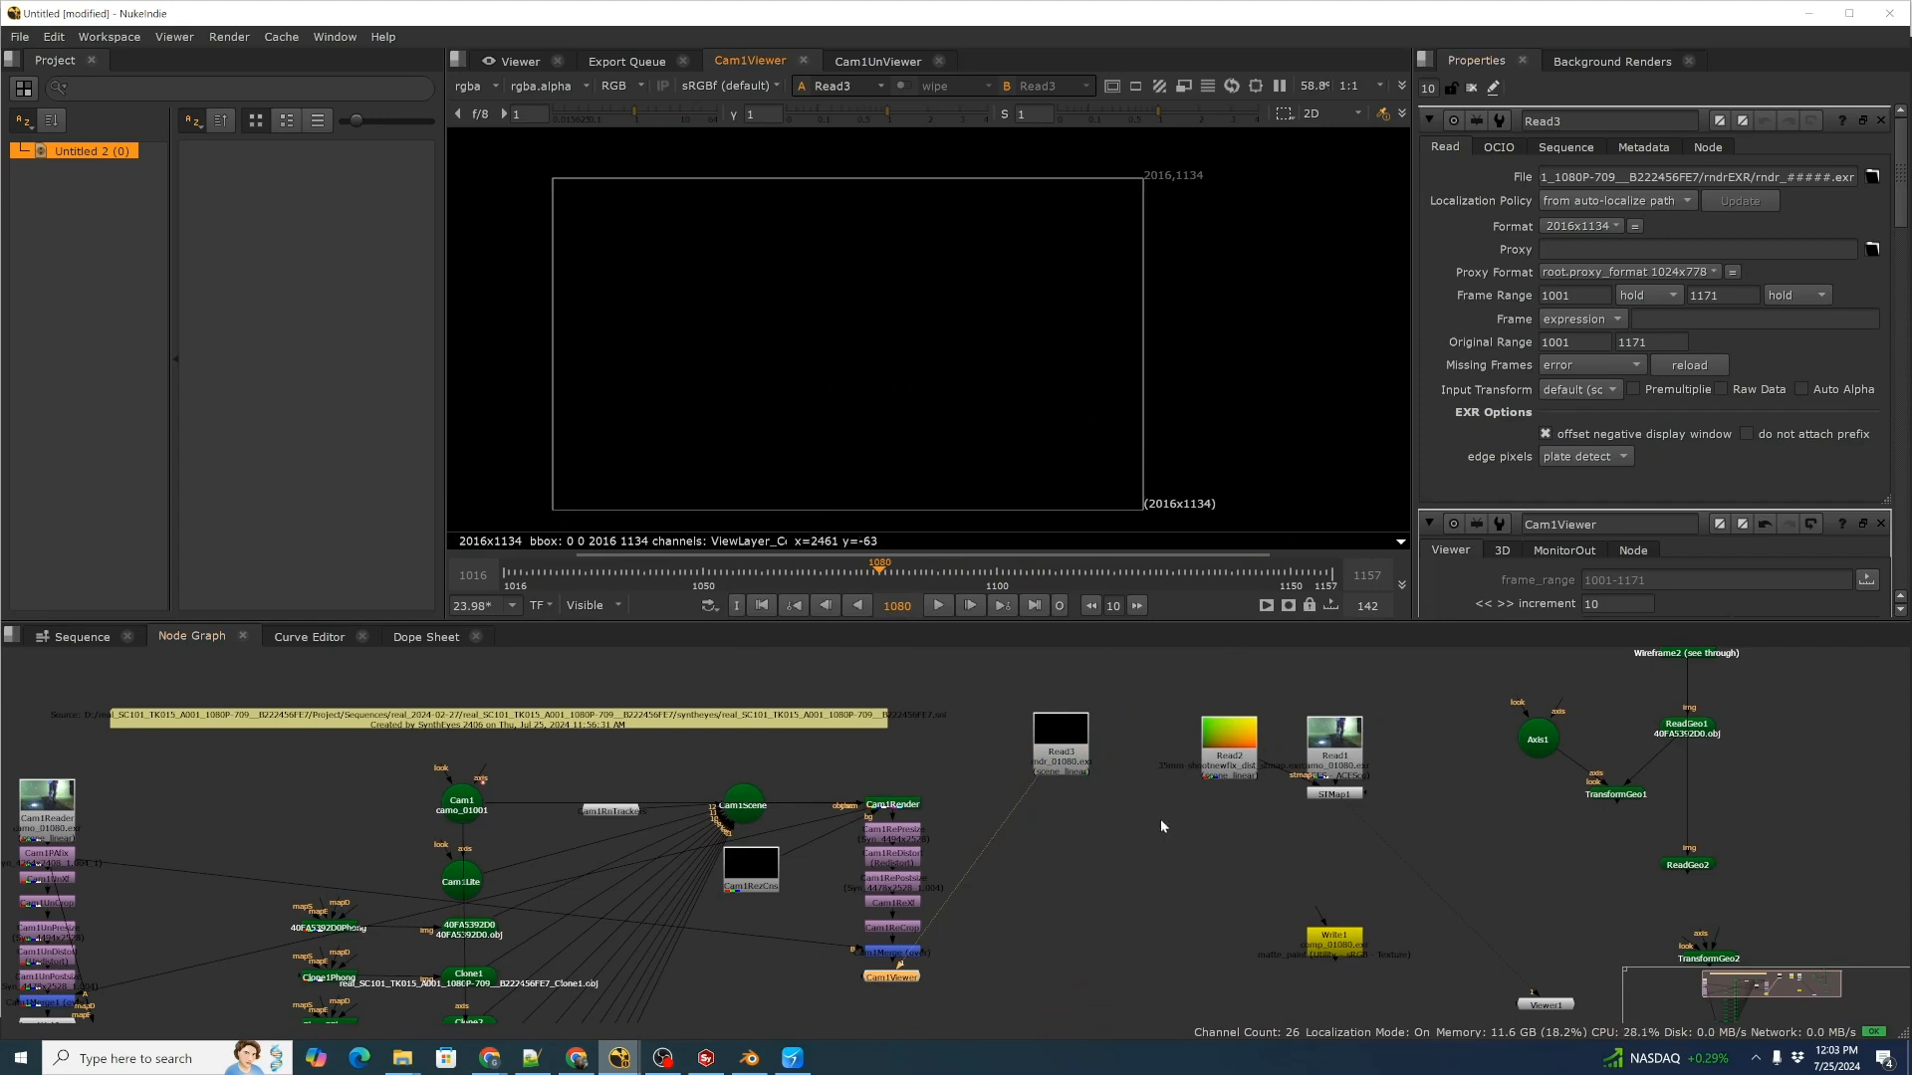
Add a Shuffle node below the rndr_#####.exr Read node, with ViewLayer_Combined as its input layer and rgba as output.
{"action": "left_click", "coordinate": [1059, 747]}
{"action": "key", "text": "Tab"}
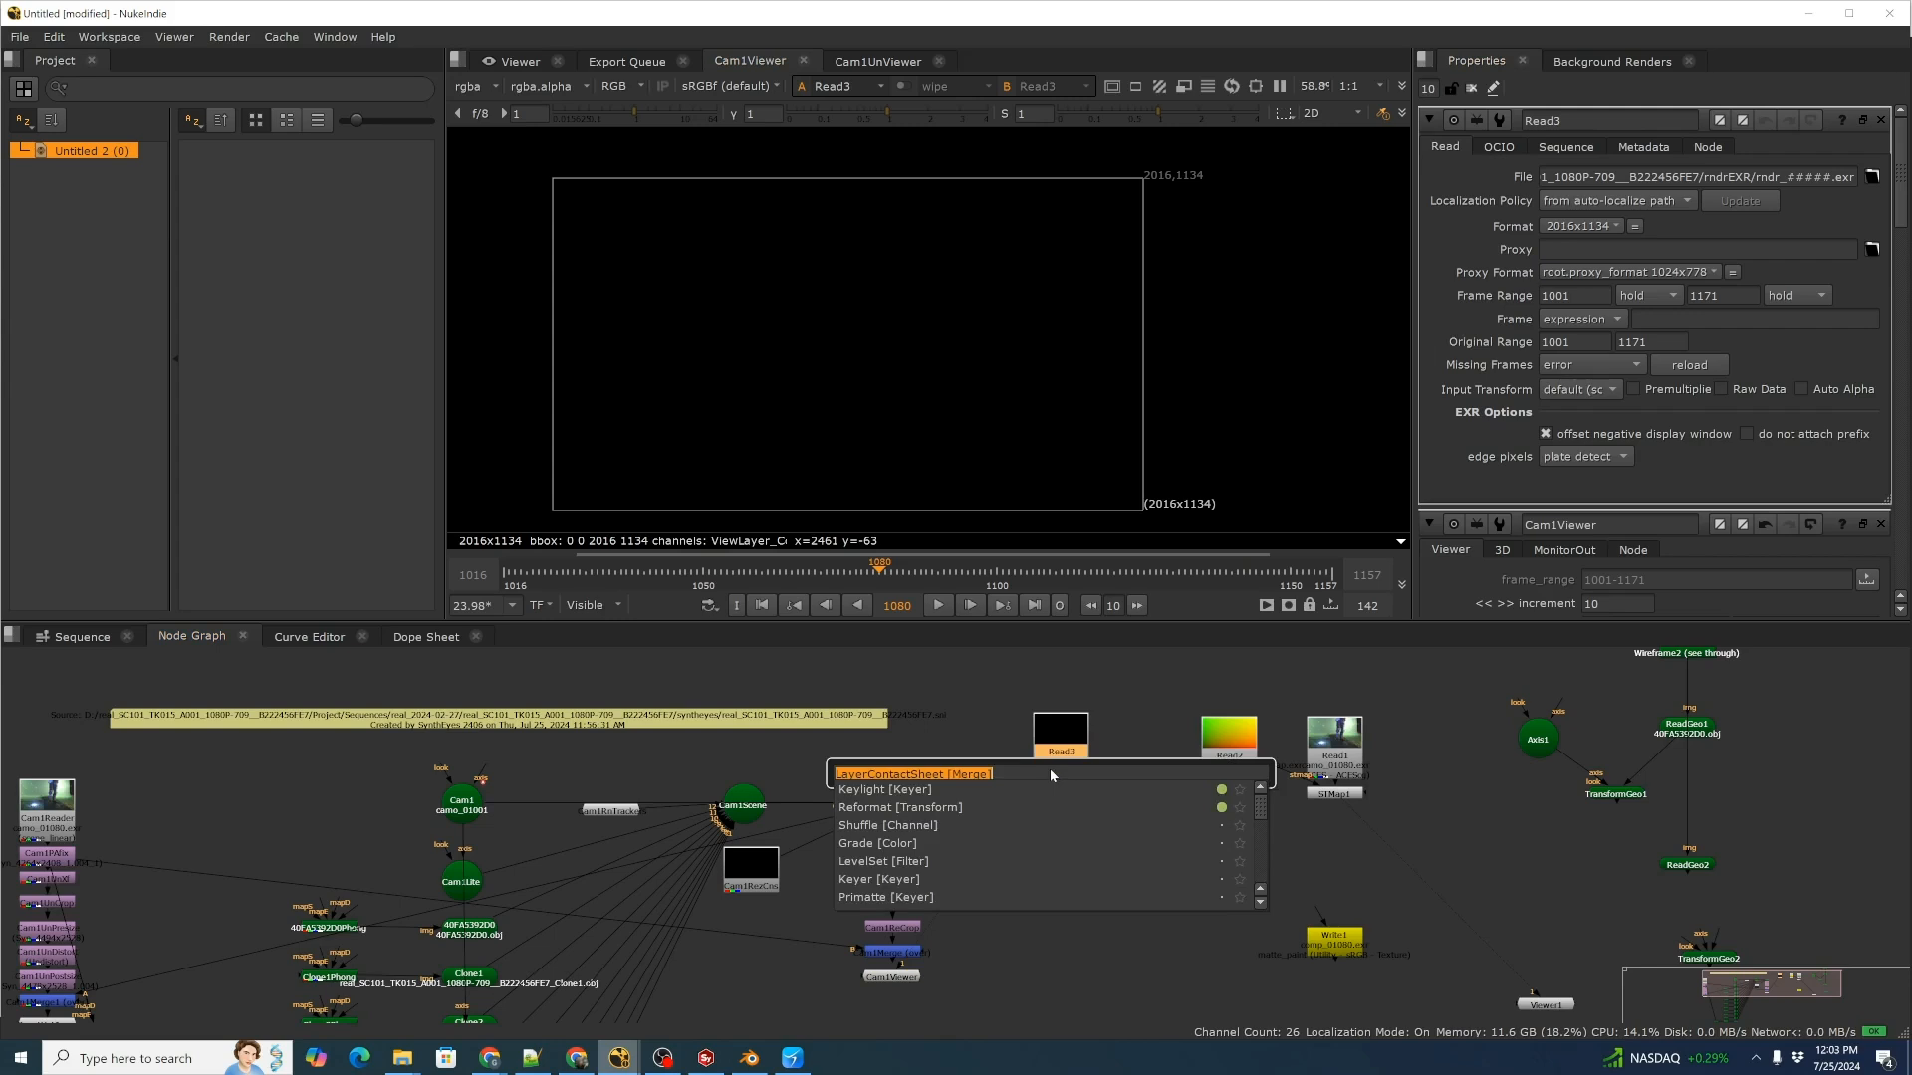
{"action": "type", "text": "shu"}
{"action": "key", "text": "Return"}
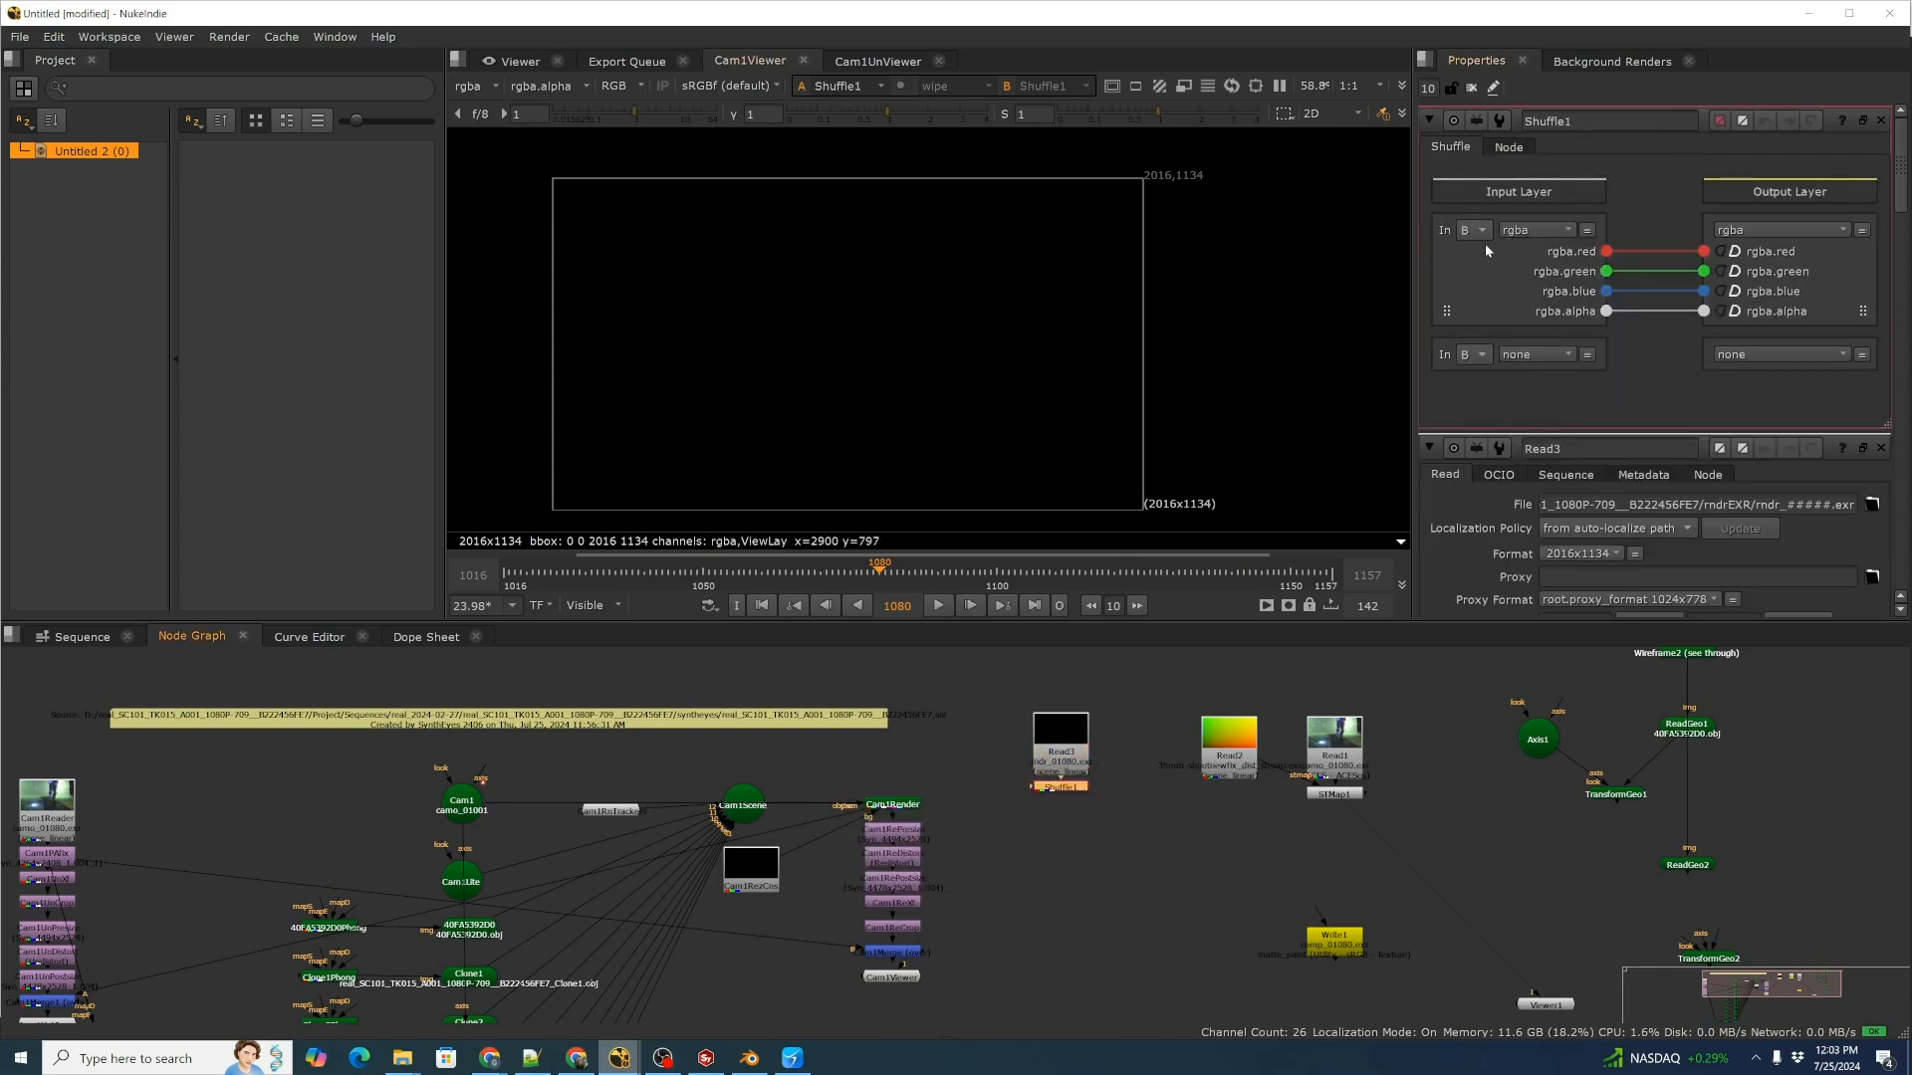
{"action": "left_click", "coordinate": [1539, 231]}
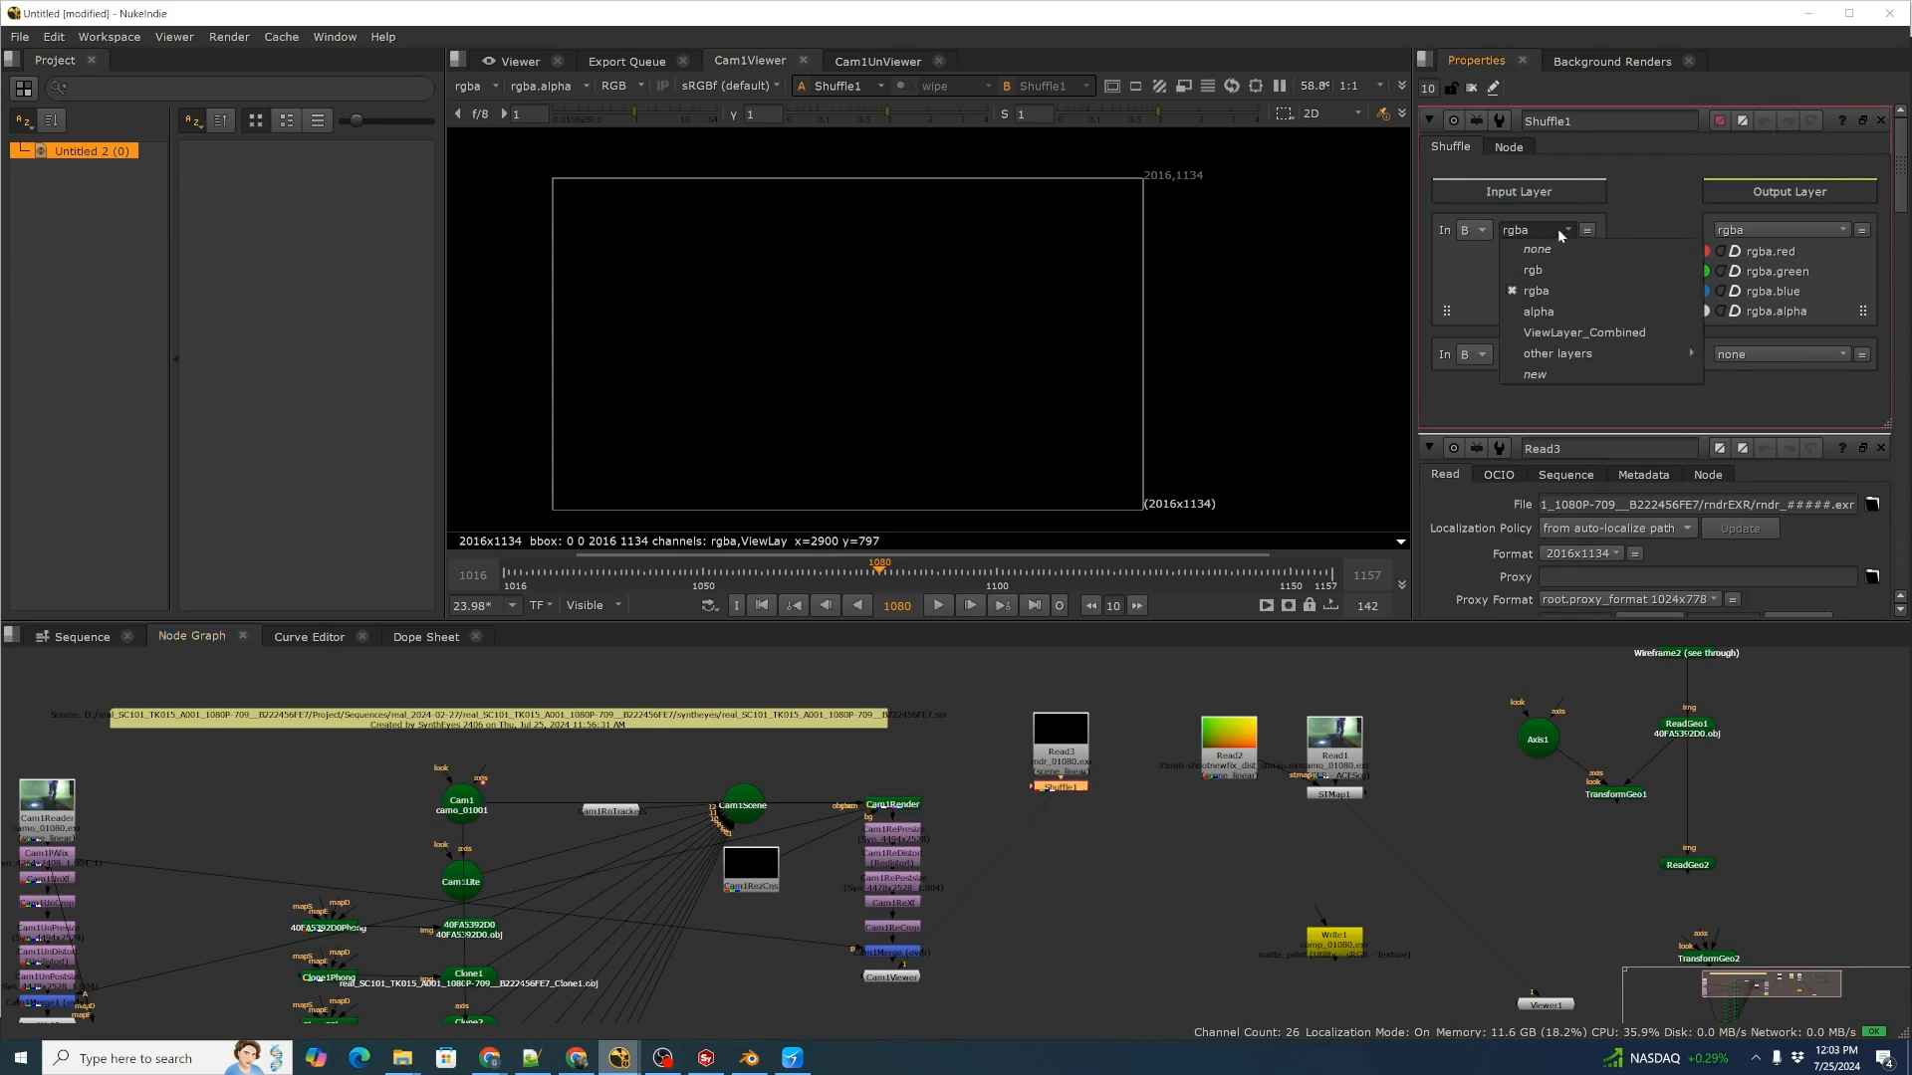
{"action": "left_click", "coordinate": [1593, 334]}
{"action": "left_click_drag", "start_coordinate": [1064, 789], "coordinate": [1066, 803]}
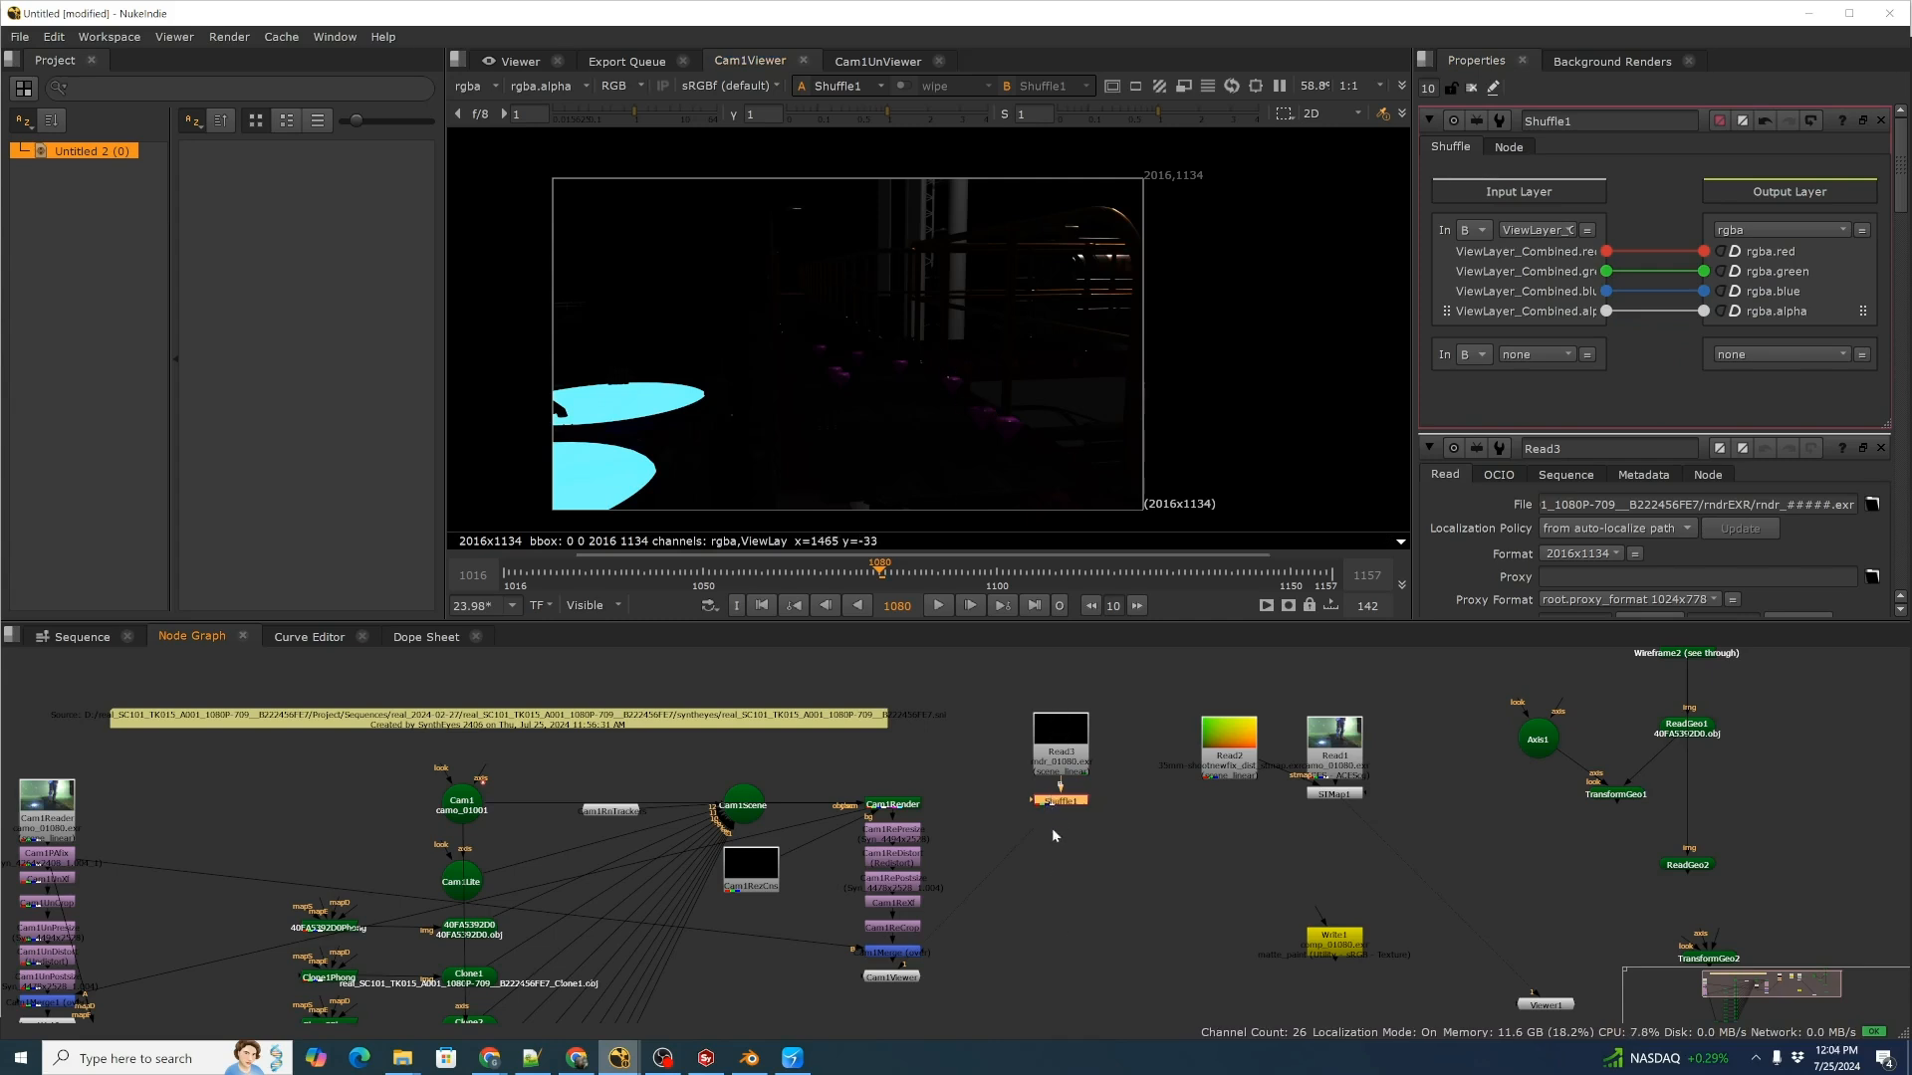
Add a Grade node below the Shuffle and brighten the render with gain 2.75 and multiply 4.
{"action": "key", "text": "Tab"}
{"action": "type", "text": "grade"}
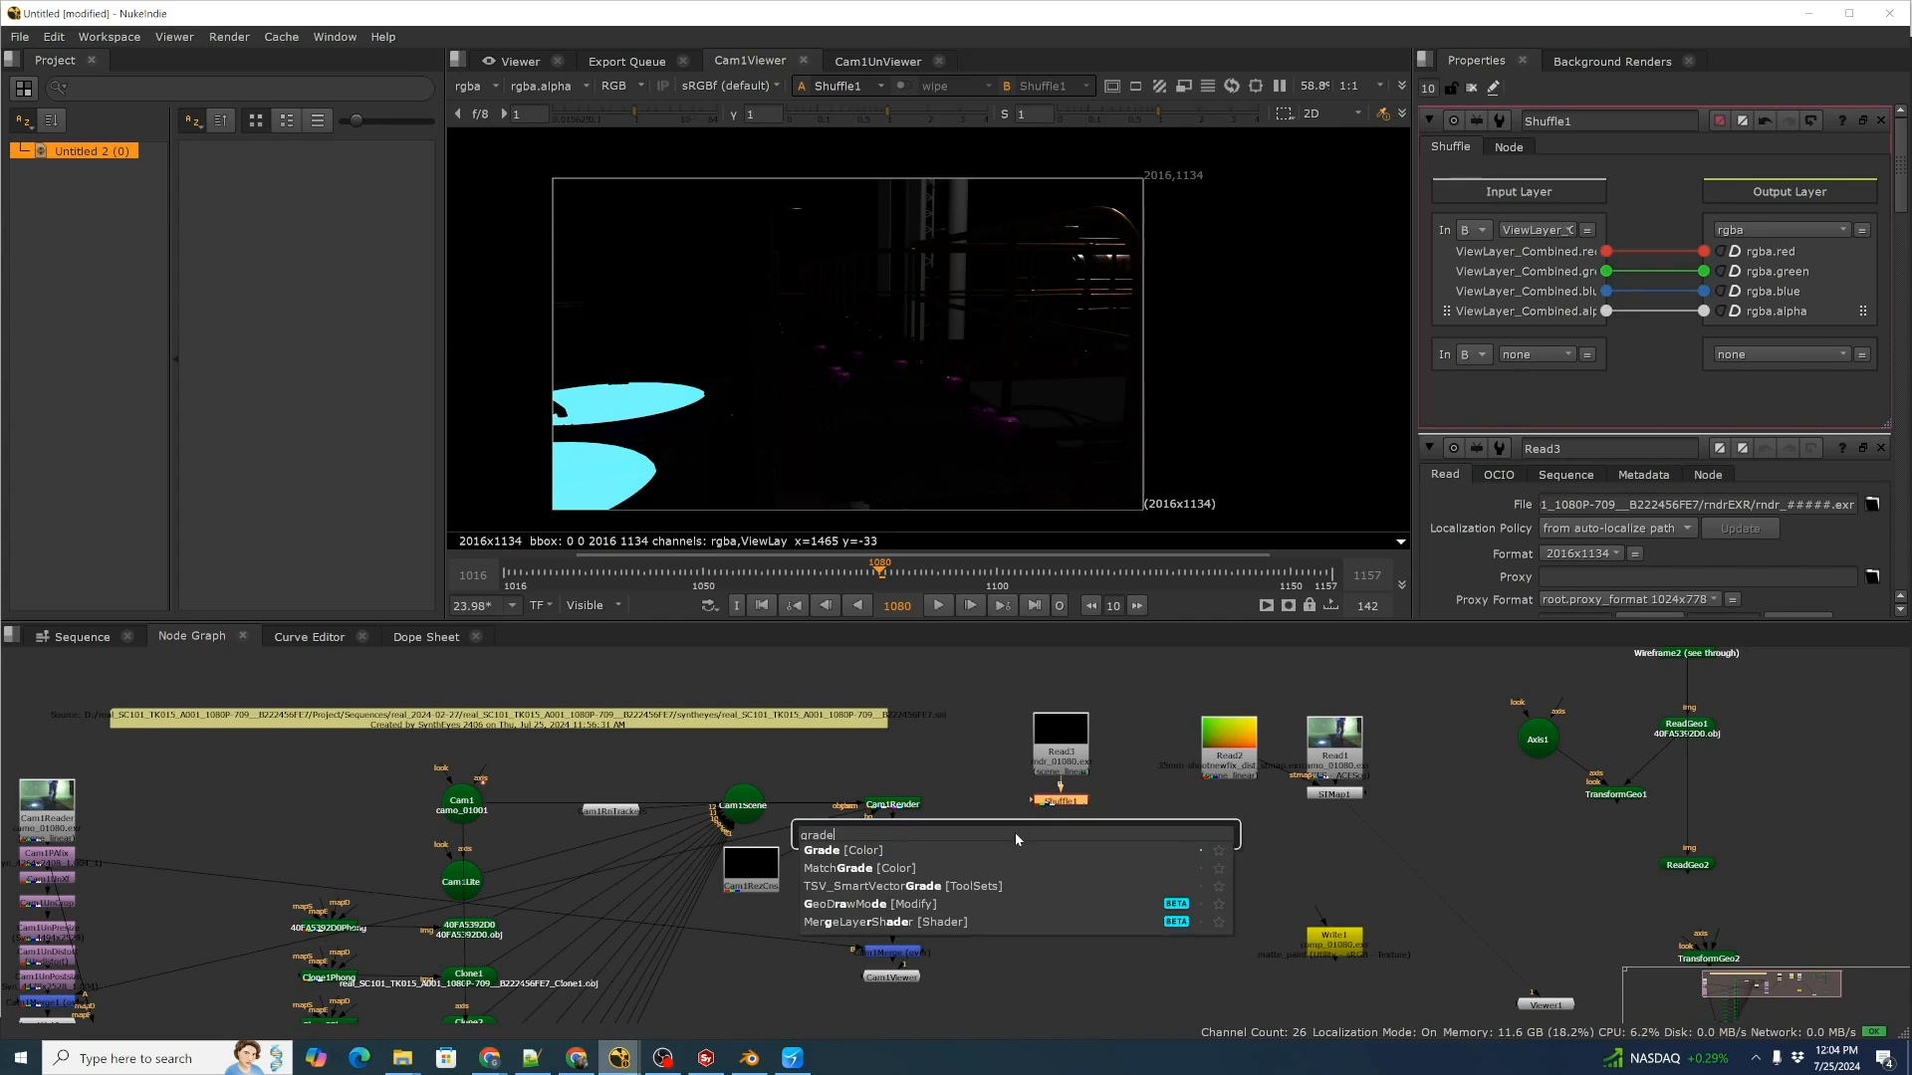
{"action": "key", "text": "Return"}
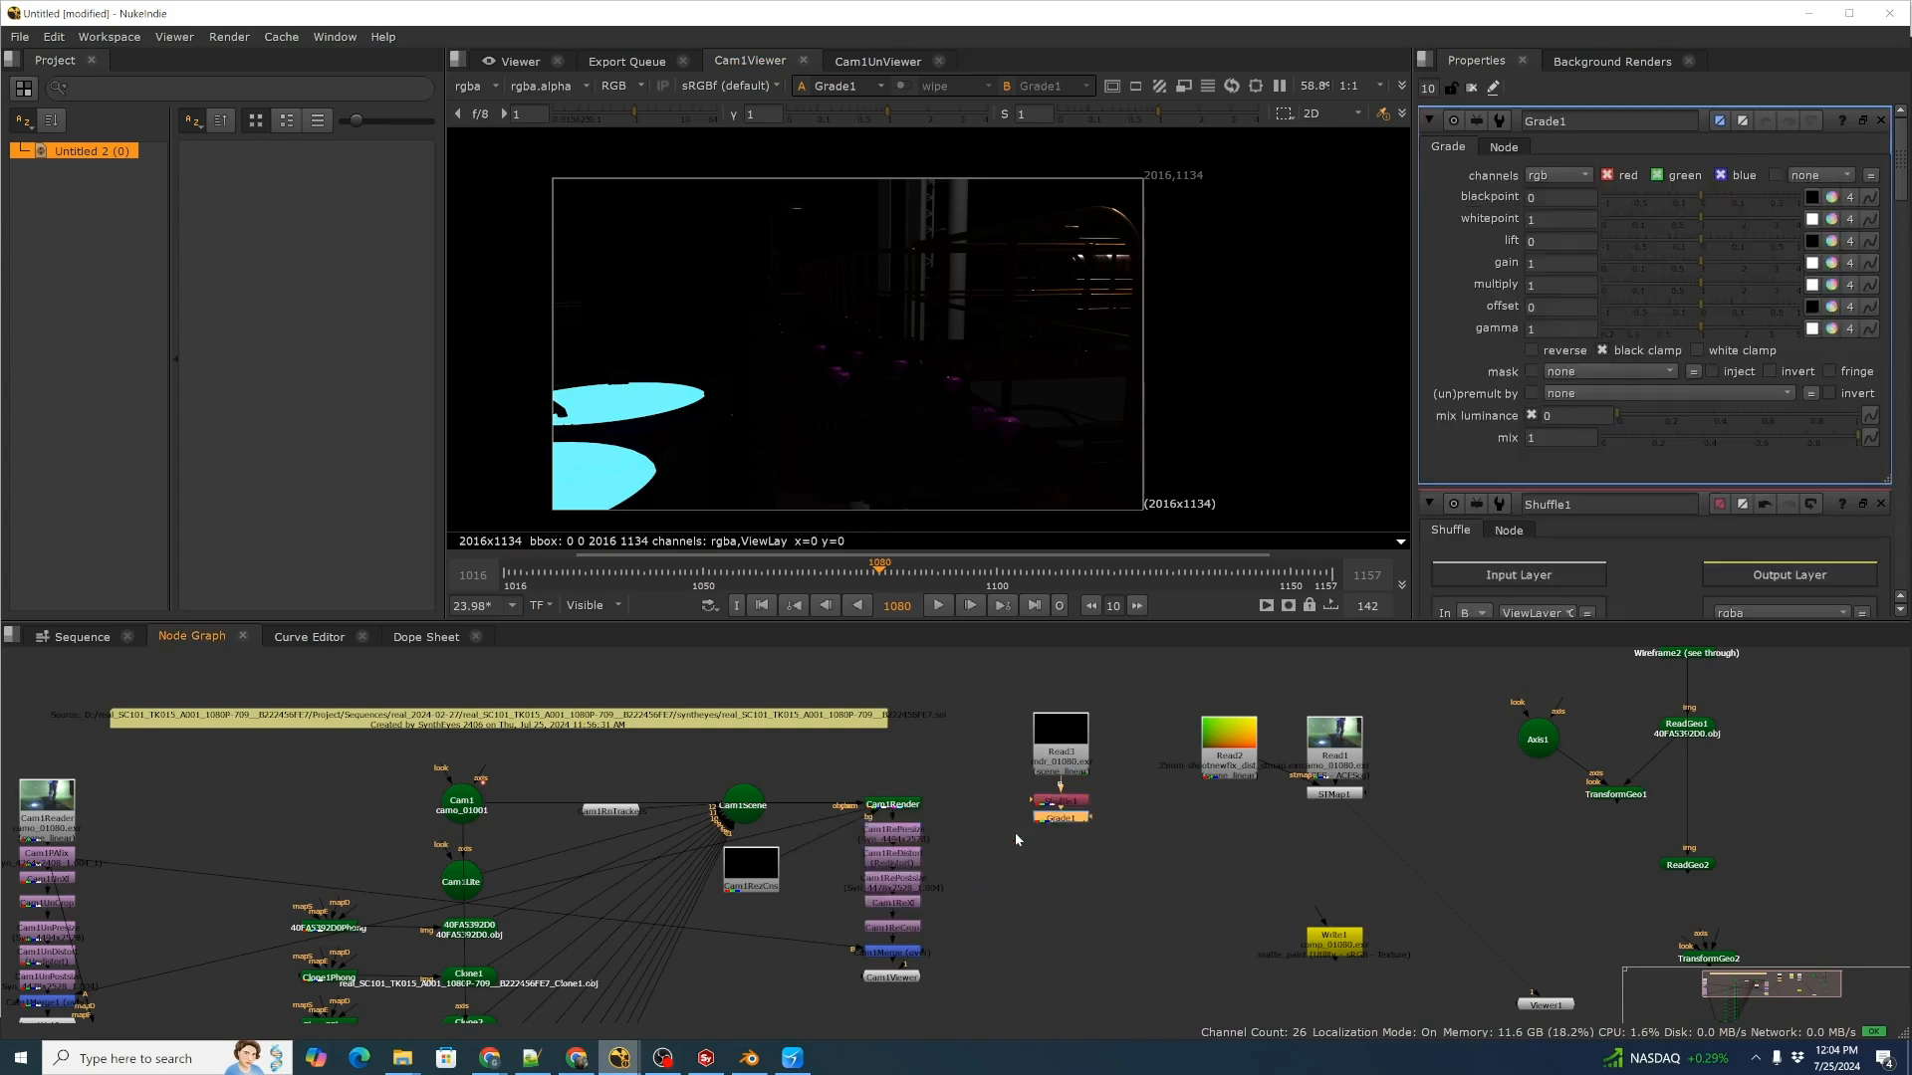
{"action": "left_click_drag", "start_coordinate": [1056, 821], "coordinate": [1057, 832]}
{"action": "left_click_drag", "start_coordinate": [1705, 257], "coordinate": [1797, 279]}
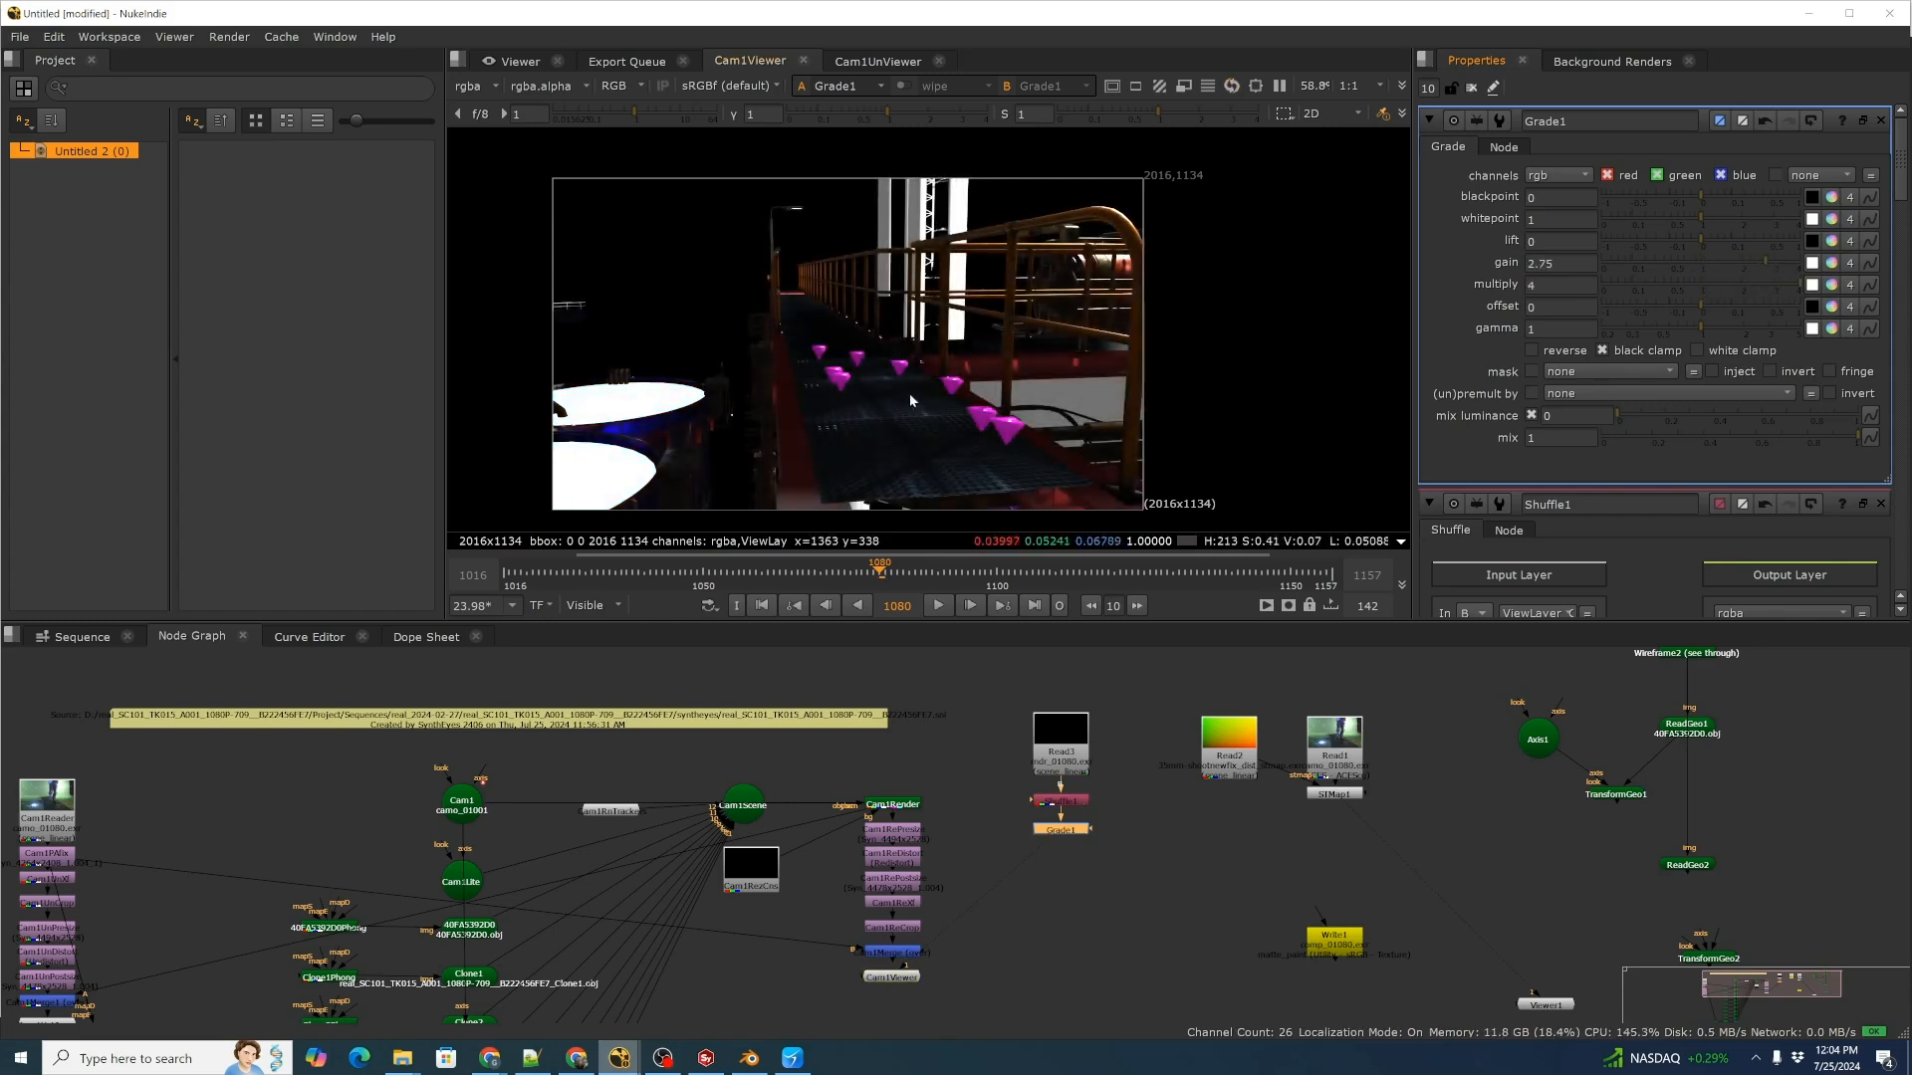
Display the graded walkway render in Cam1Viewer and examine its framing and format size.
{"action": "middle_click_drag", "start_coordinate": [917, 380], "coordinate": [911, 360]}
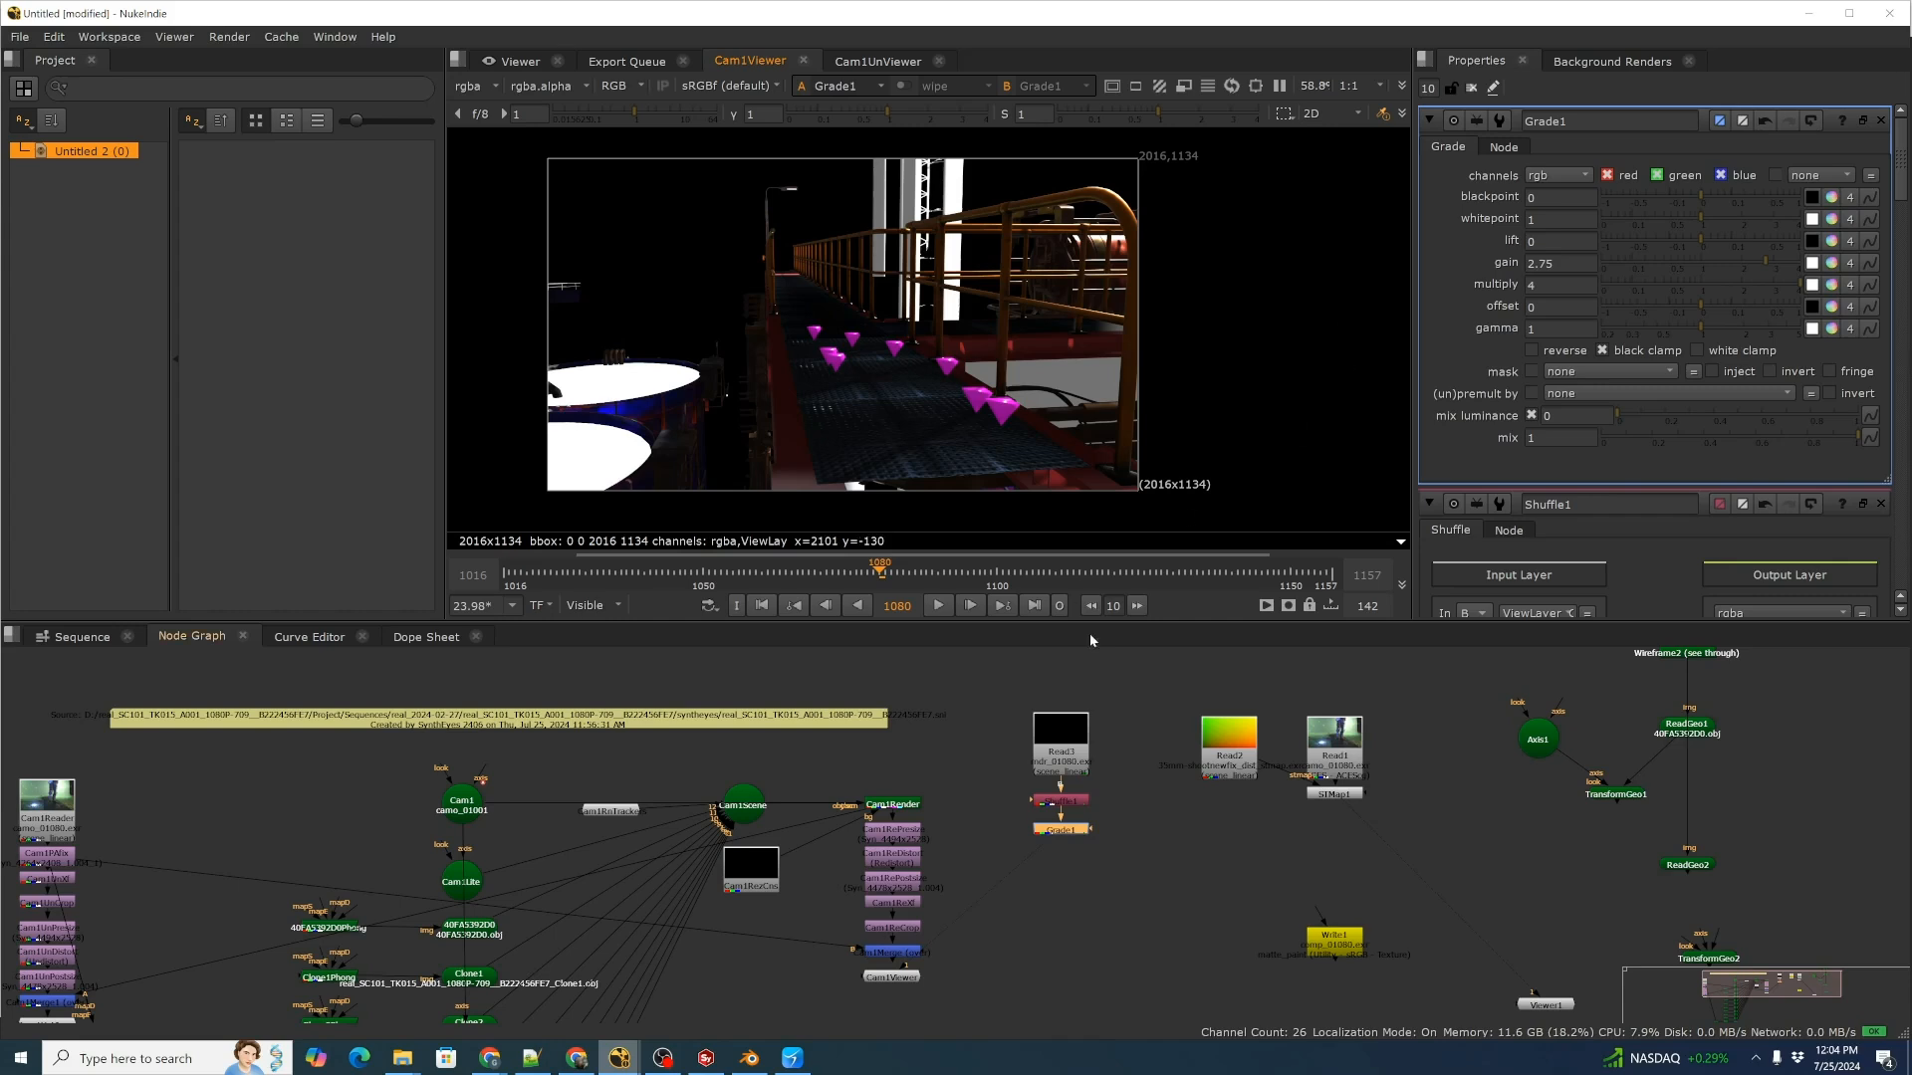
{"action": "middle_click_drag", "start_coordinate": [1080, 853], "coordinate": [1075, 866]}
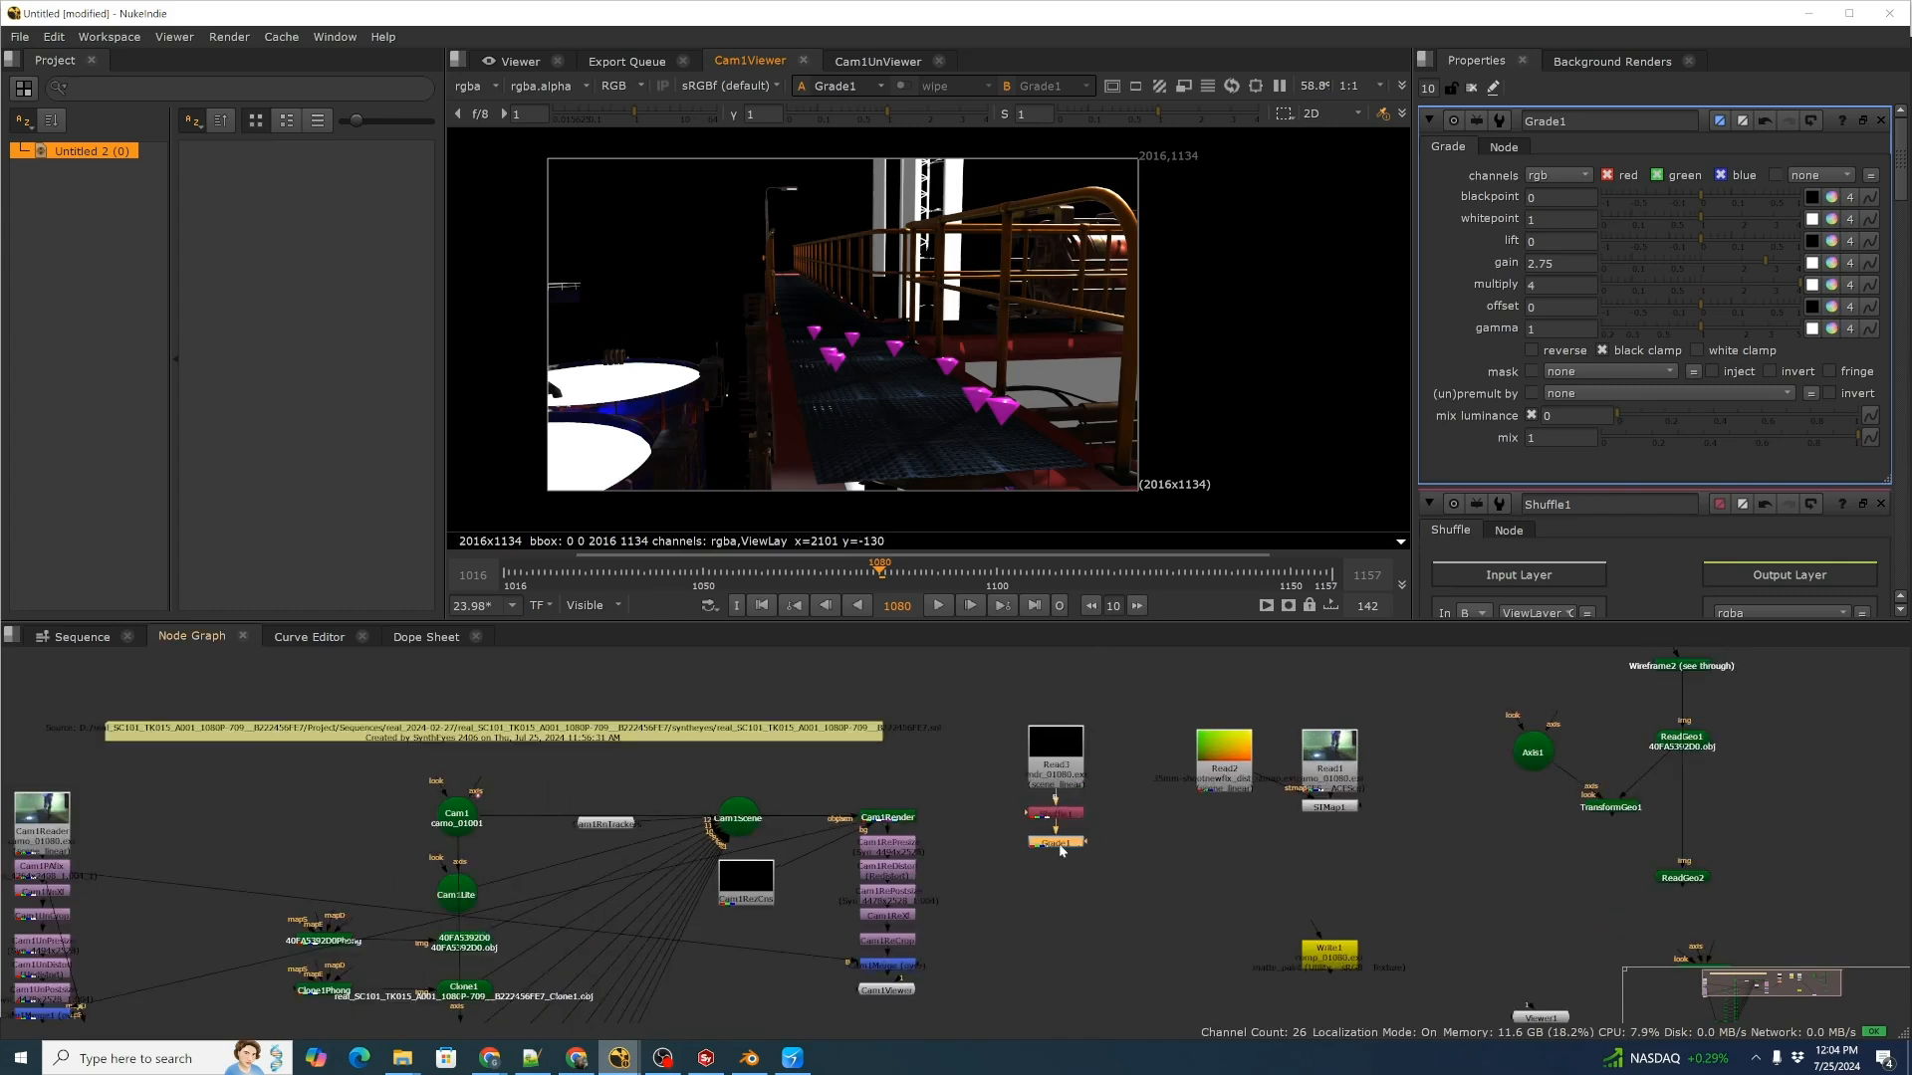
{"action": "key", "text": "1"}
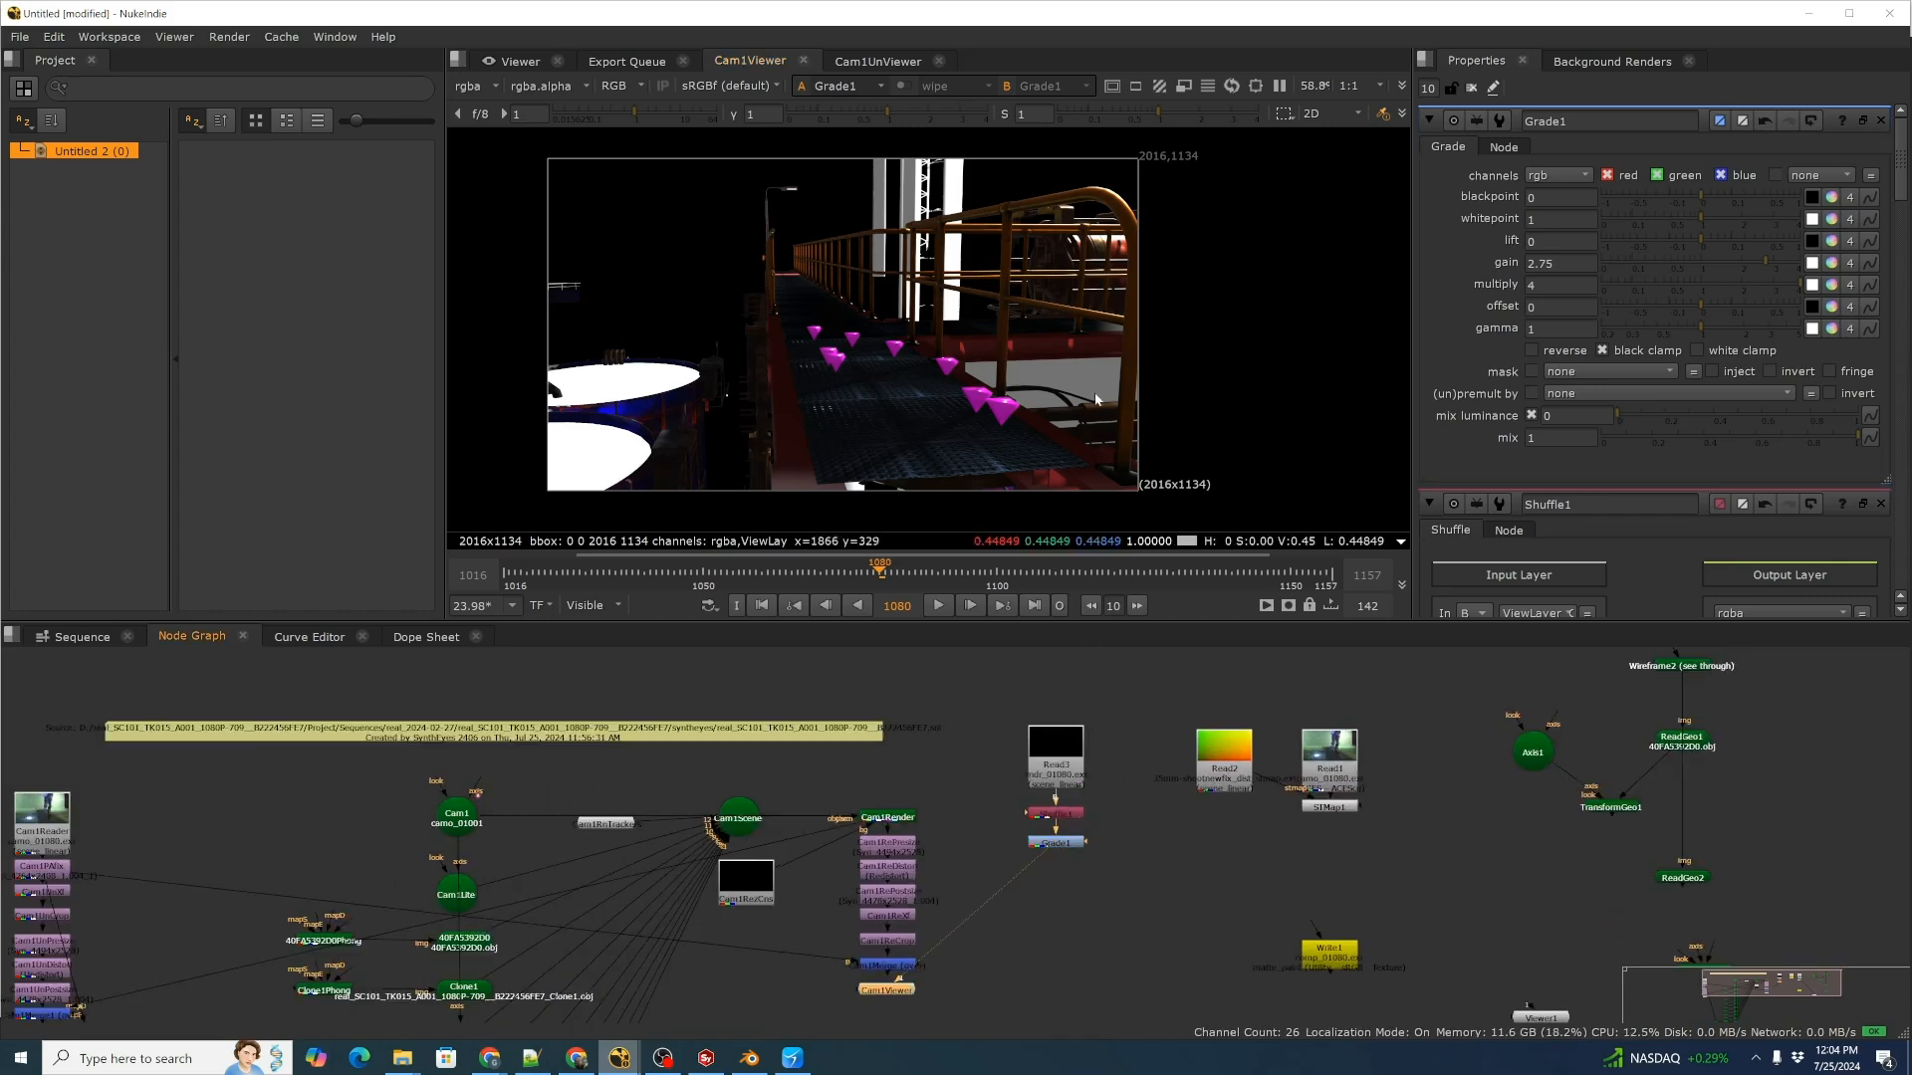
{"action": "middle_click_drag", "start_coordinate": [1165, 496], "coordinate": [1122, 461]}
{"action": "scroll", "coordinate": [1119, 464], "scroll_direction": "up", "scroll_amount": 2}
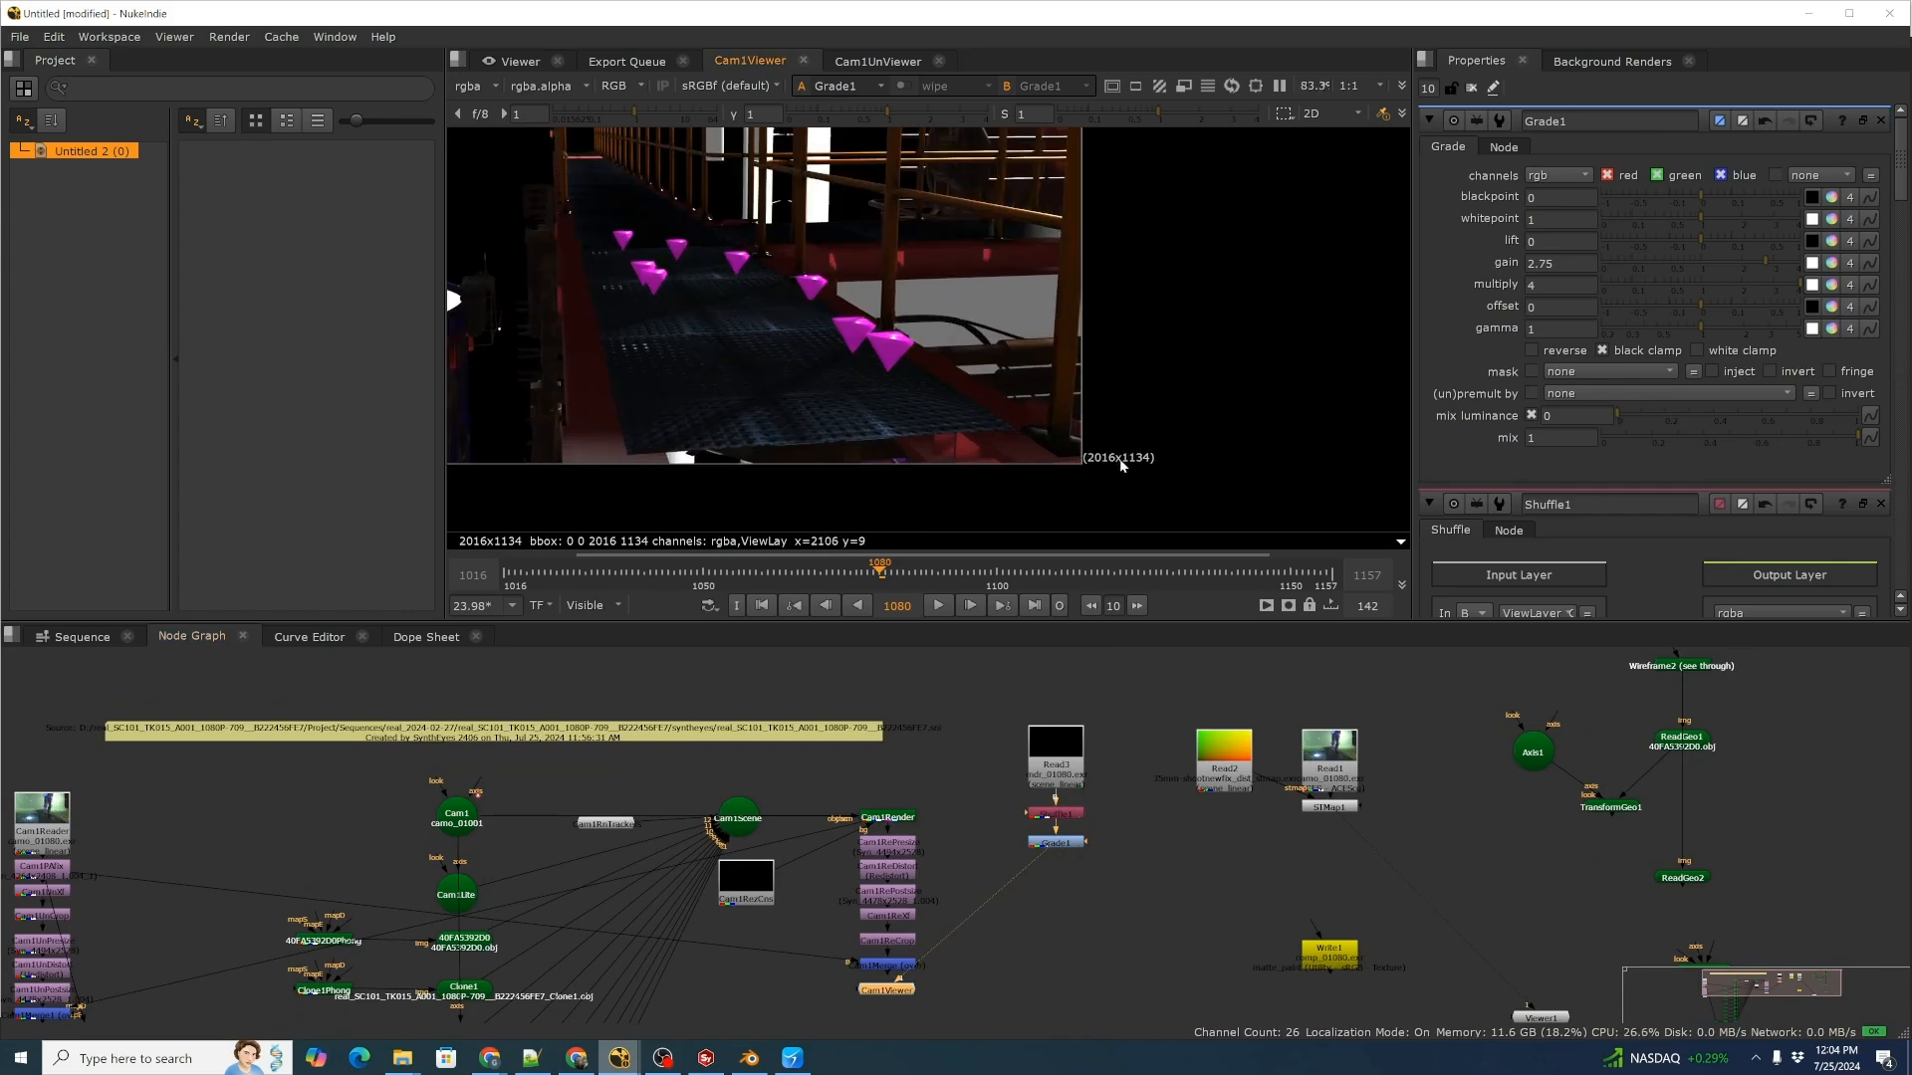
{"action": "scroll", "coordinate": [1121, 465], "scroll_direction": "down", "scroll_amount": 2}
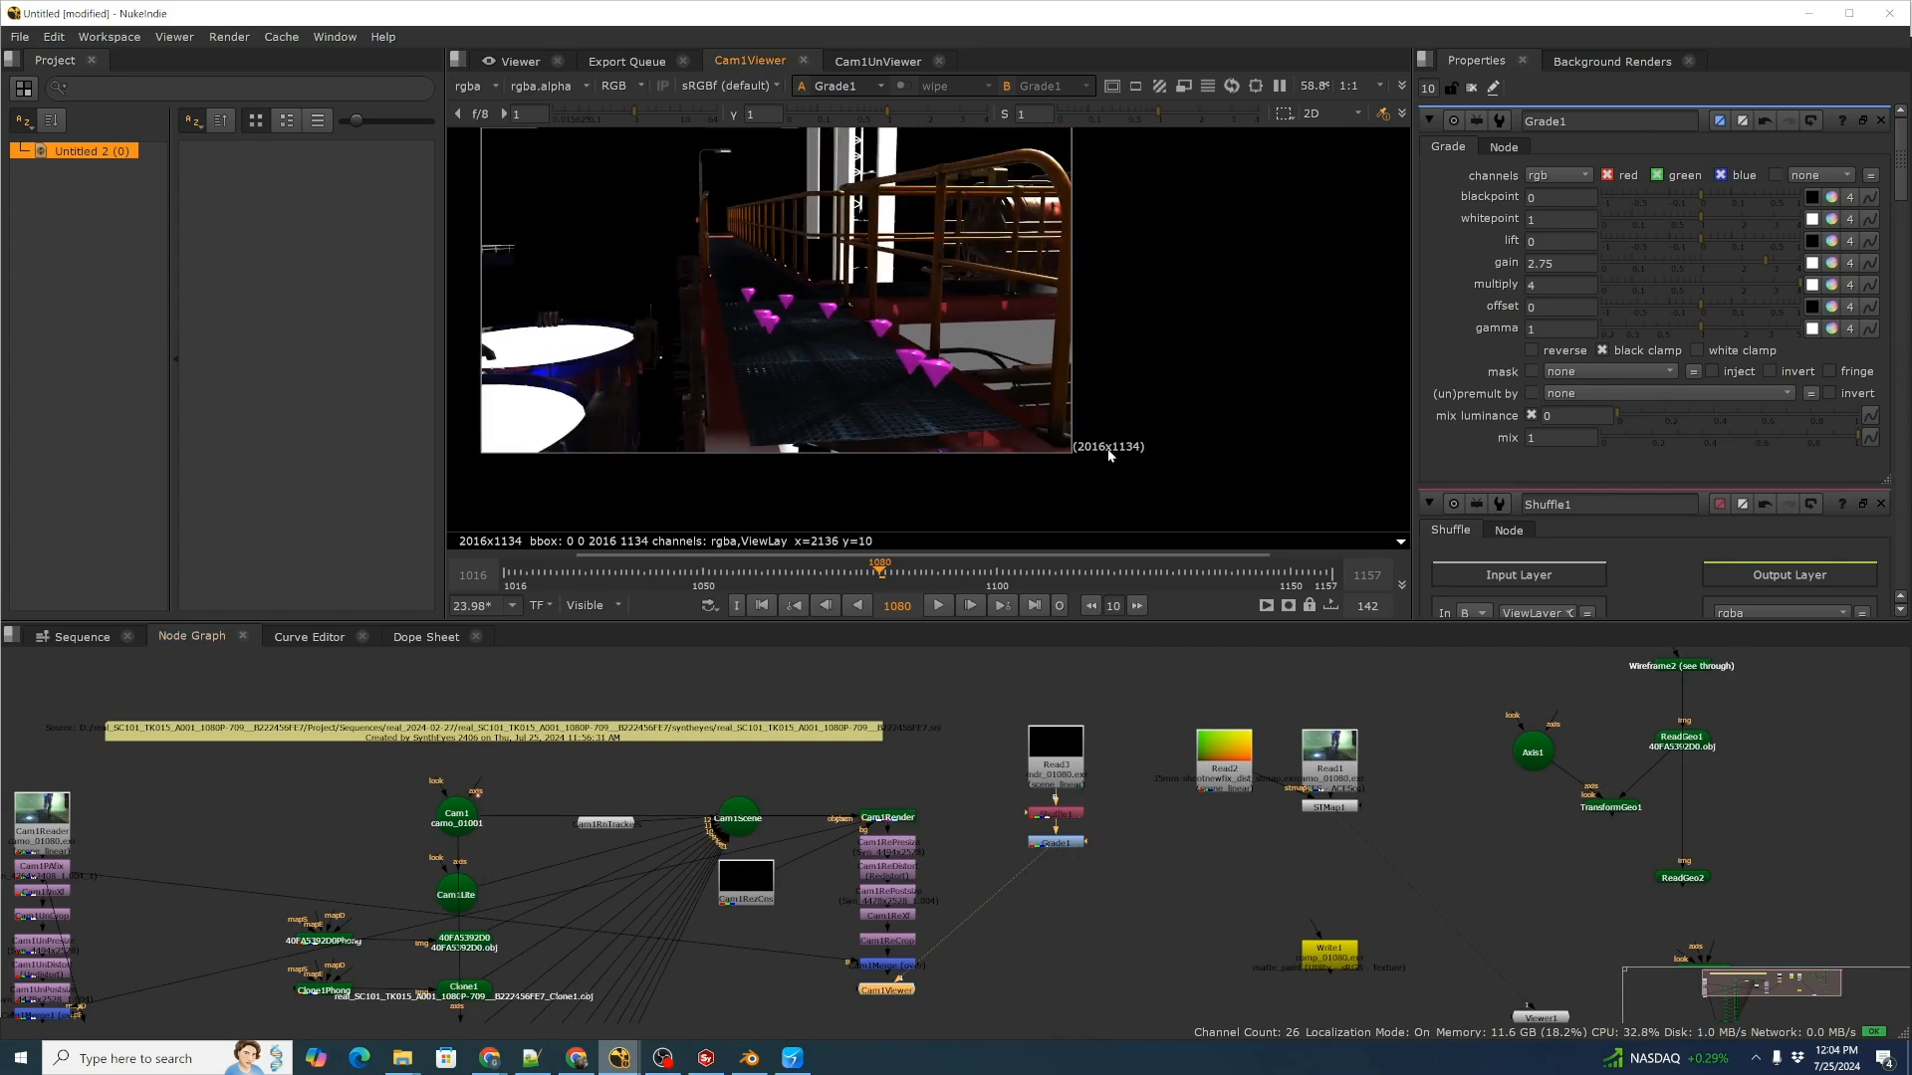
{"action": "scroll", "coordinate": [1059, 472], "scroll_direction": "down", "scroll_amount": 1}
{"action": "middle_click_drag", "start_coordinate": [1042, 474], "coordinate": [1098, 467]}
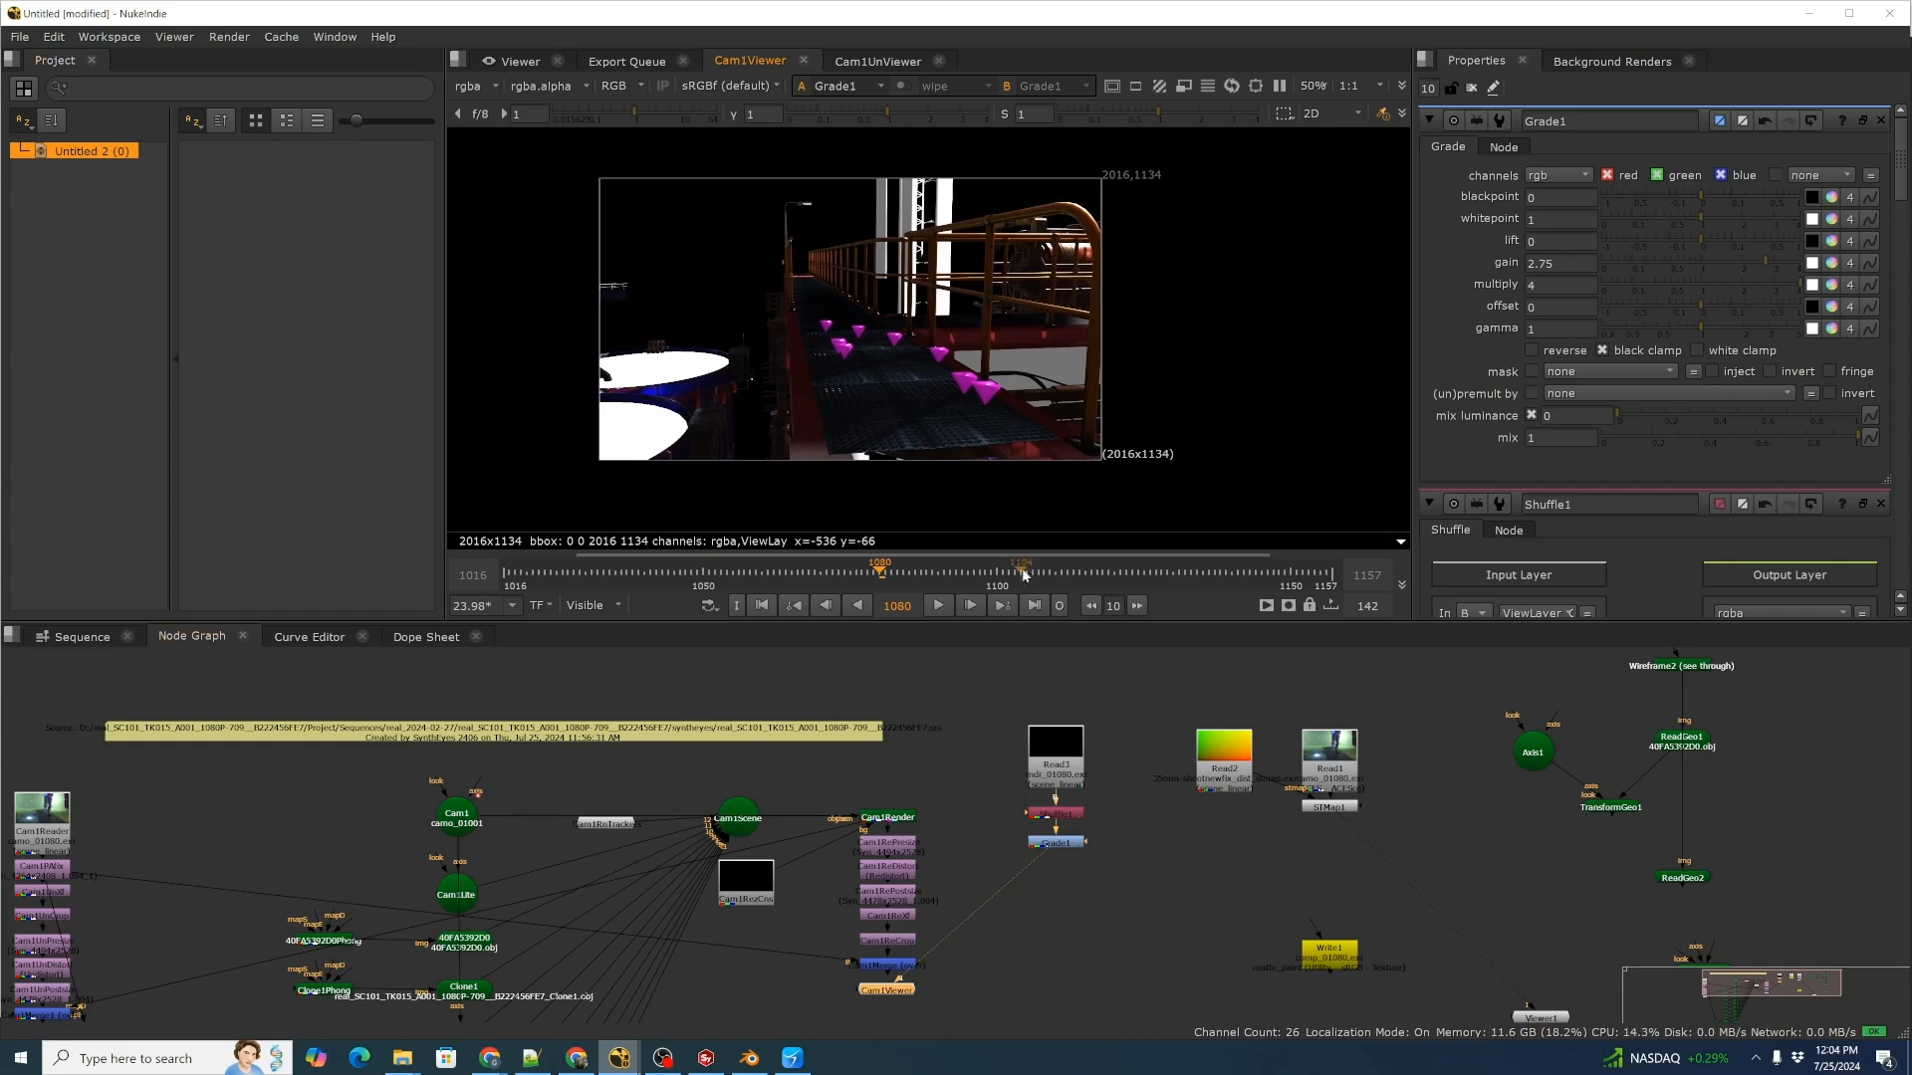
{"action": "scroll", "coordinate": [1097, 877], "scroll_direction": "down", "scroll_amount": 1}
{"action": "scroll", "coordinate": [1074, 820], "scroll_direction": "up", "scroll_amount": 1}
Add a Reformat node directly below the Grade node in the render branch.
{"action": "left_click", "coordinate": [1061, 813]}
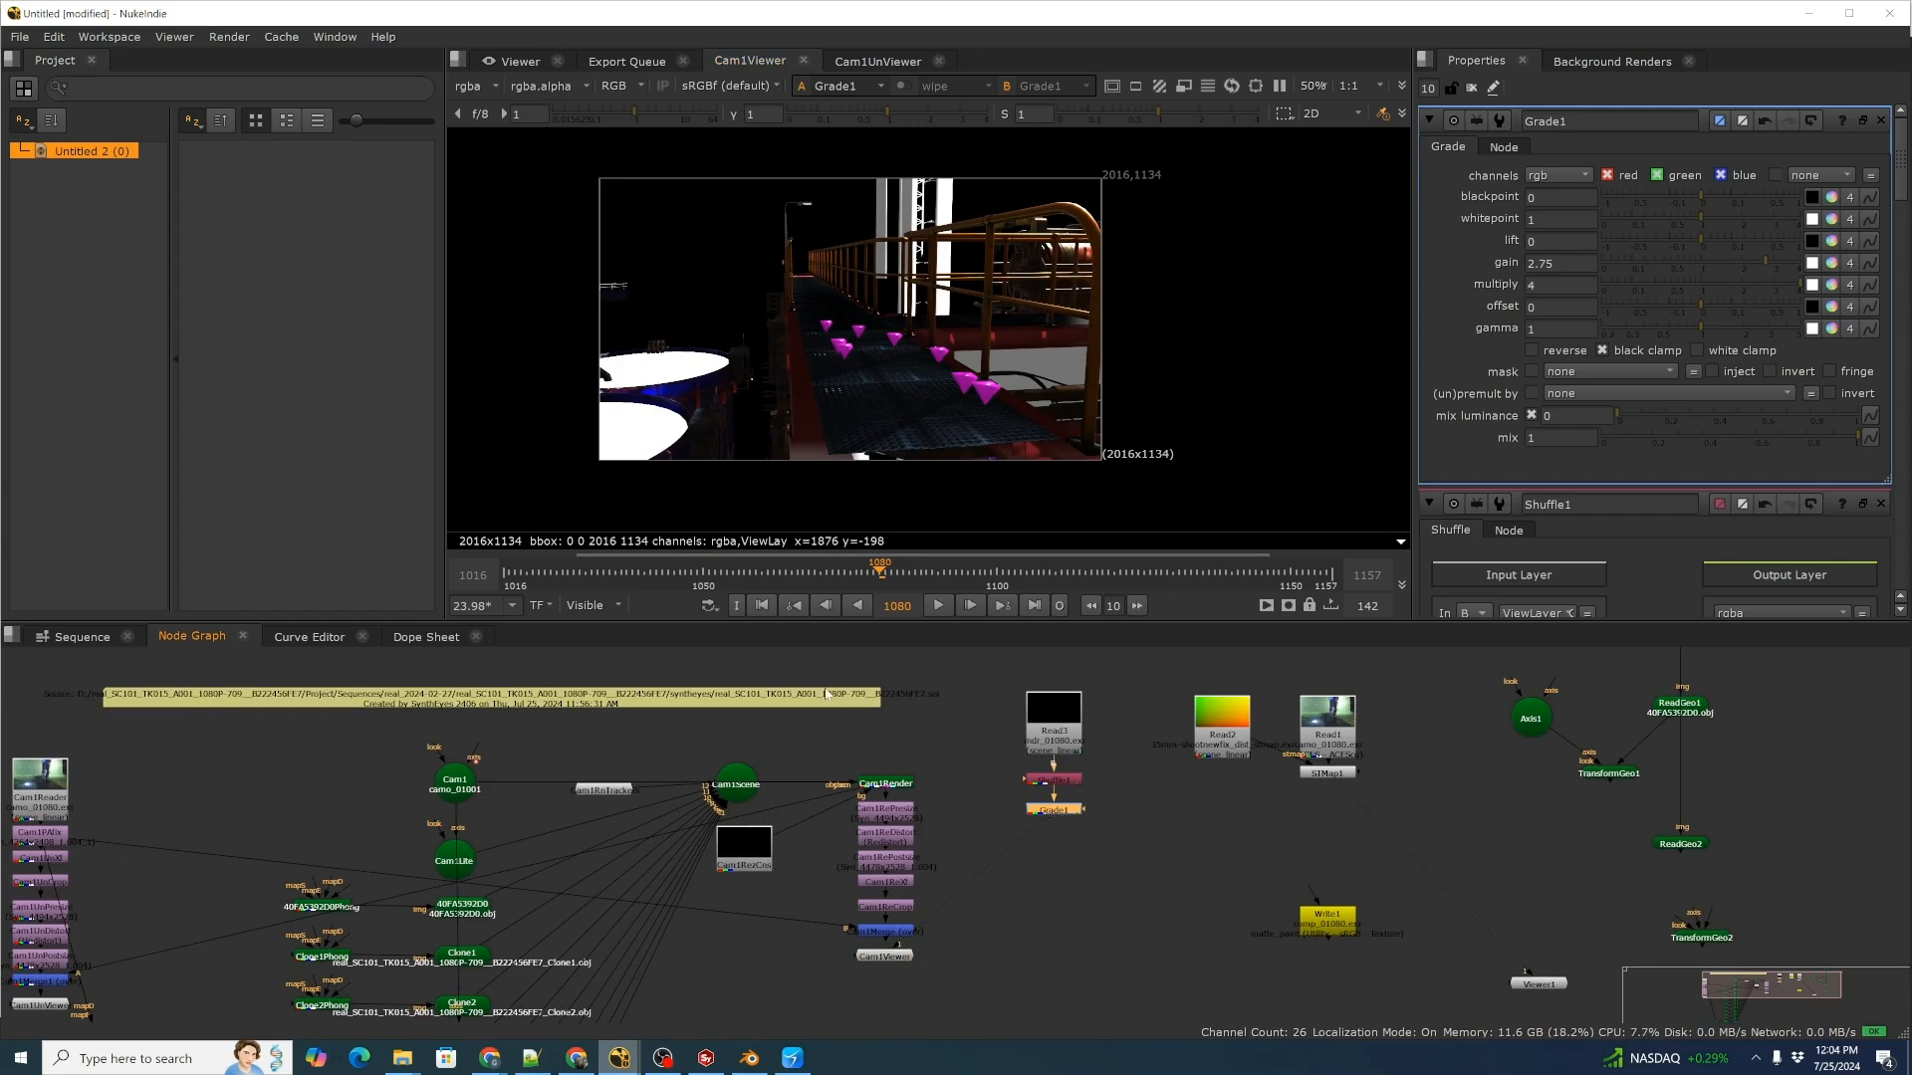
{"action": "key", "text": "Tab"}
{"action": "type", "text": "ref"}
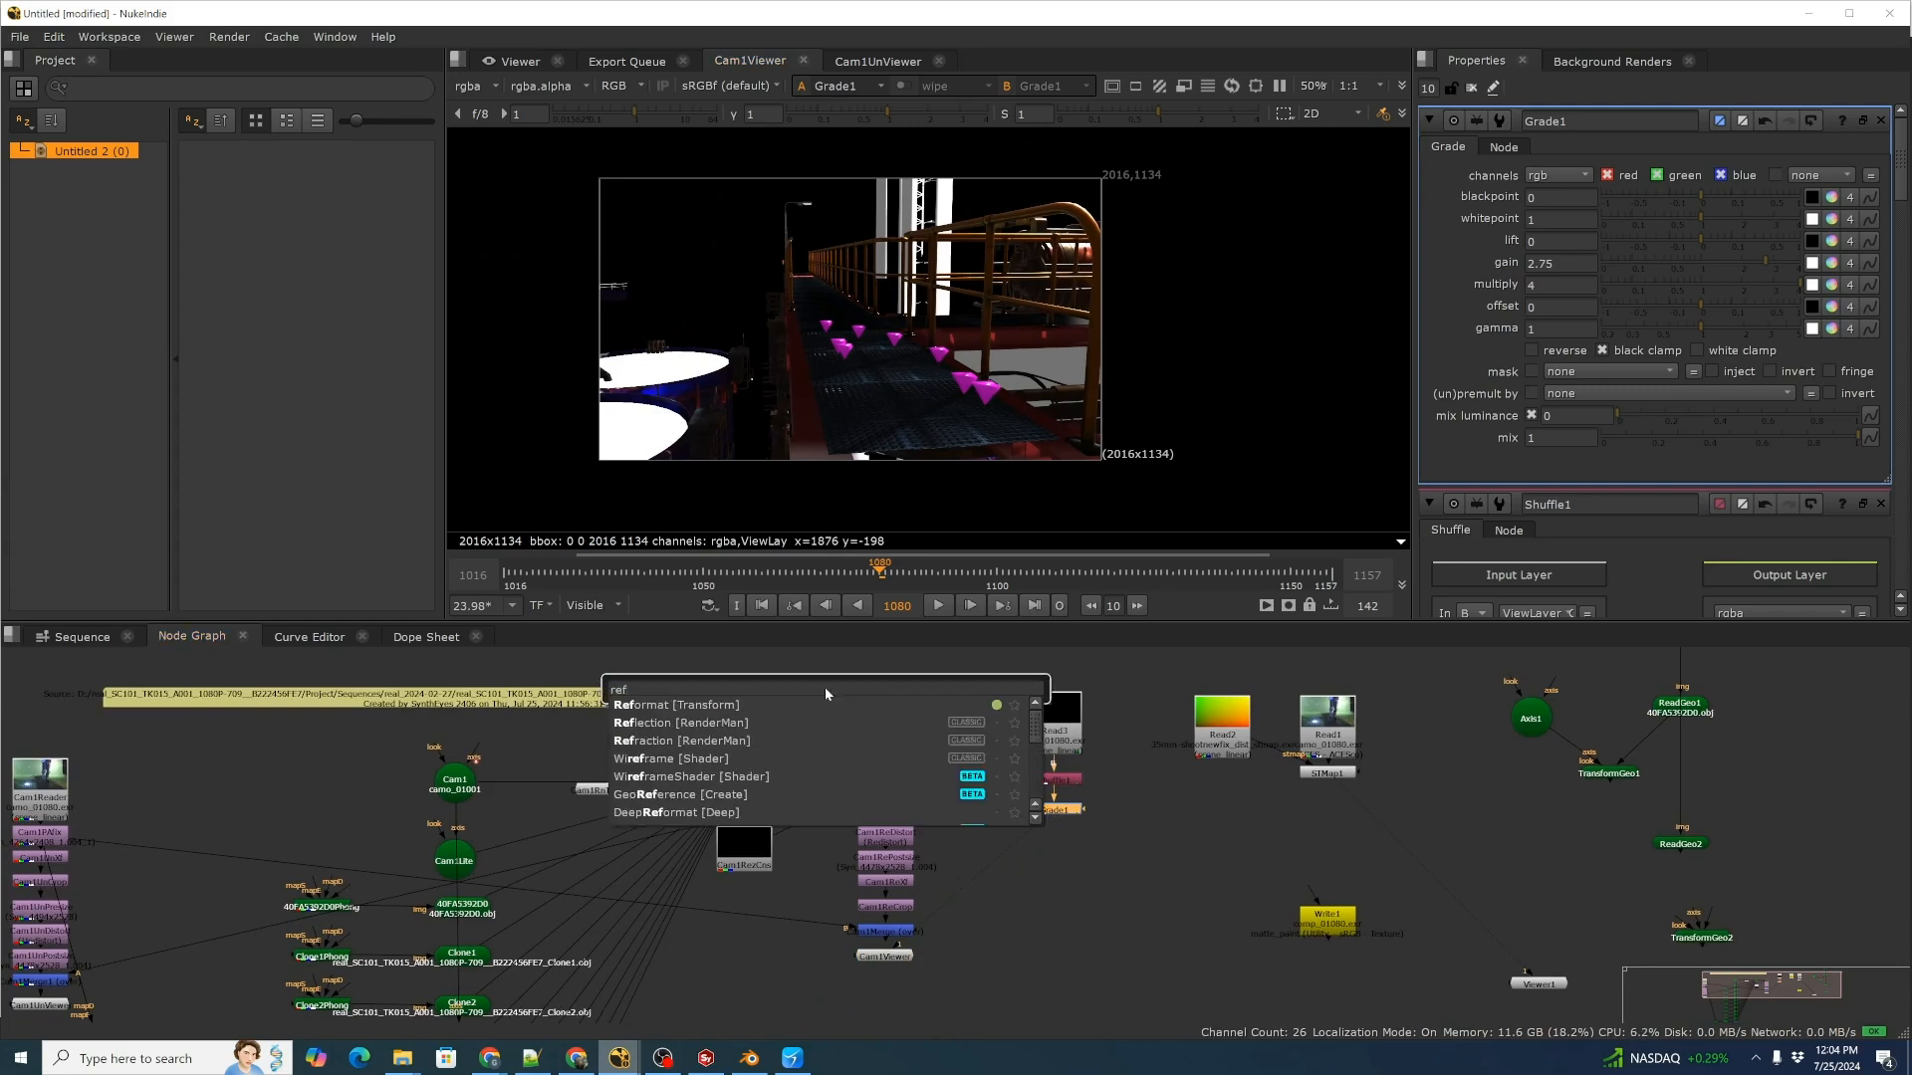
{"action": "key", "text": "Return"}
{"action": "left_click_drag", "start_coordinate": [1043, 828], "coordinate": [1044, 836]}
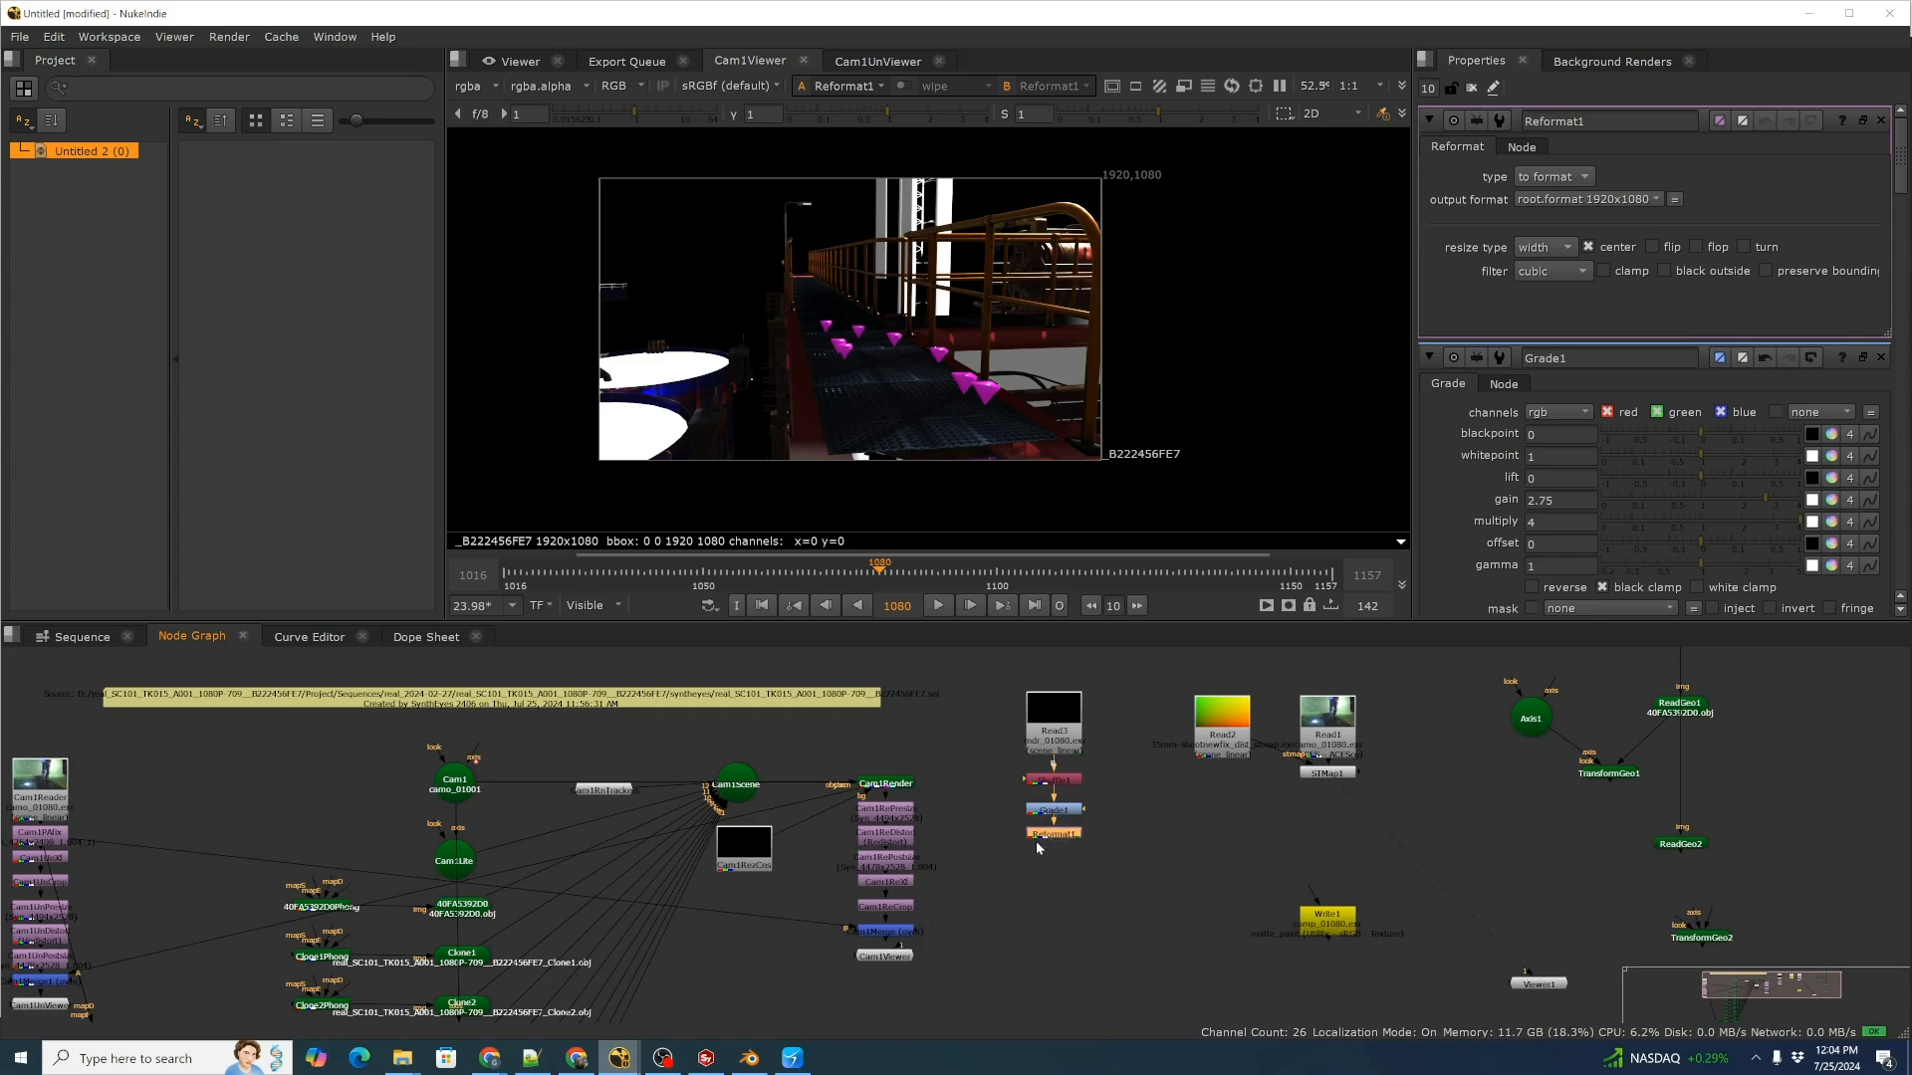
{"action": "left_click", "coordinate": [1659, 199]}
{"action": "left_click", "coordinate": [1655, 203]}
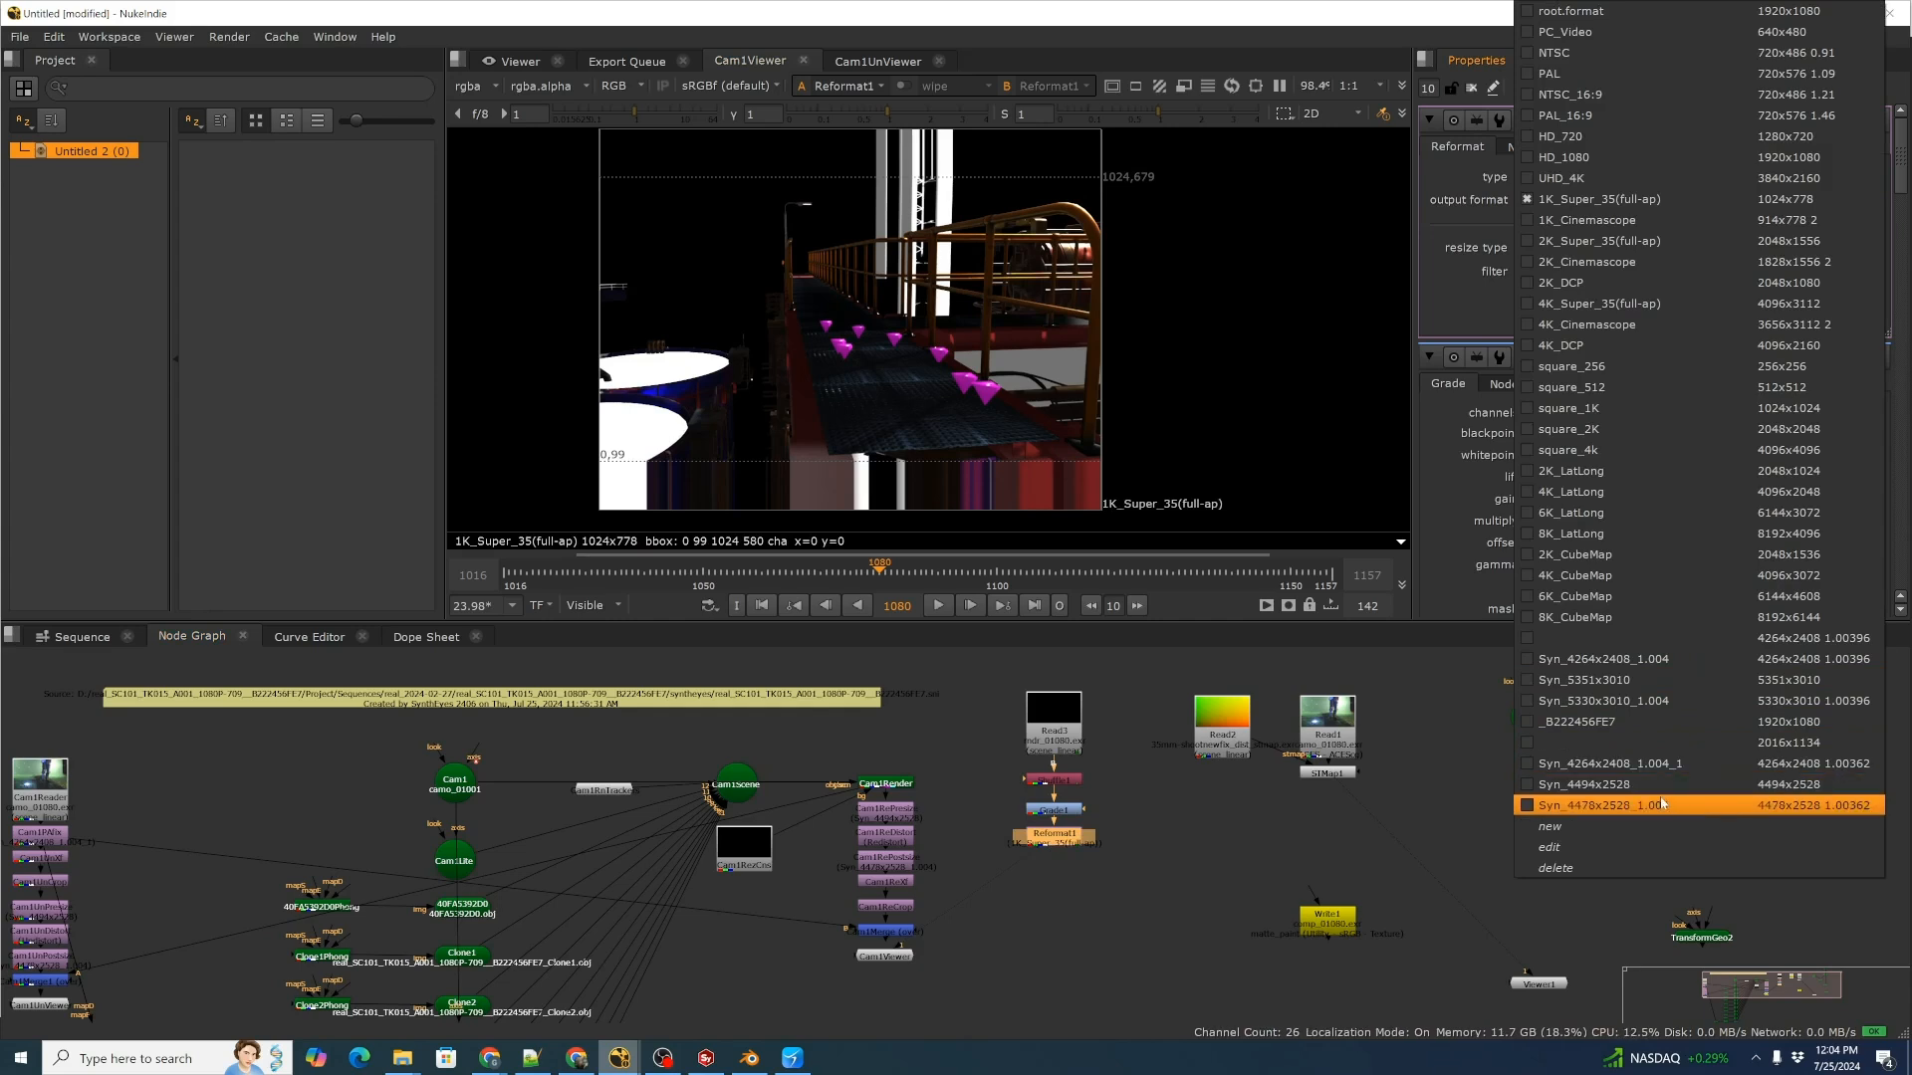
{"action": "left_click", "coordinate": [1408, 860]}
Display the undistorted plate merge from the leftmost SynthEyes branch in Cam1Viewer and check its format.
{"action": "middle_click_drag", "start_coordinate": [158, 821], "coordinate": [229, 757]}
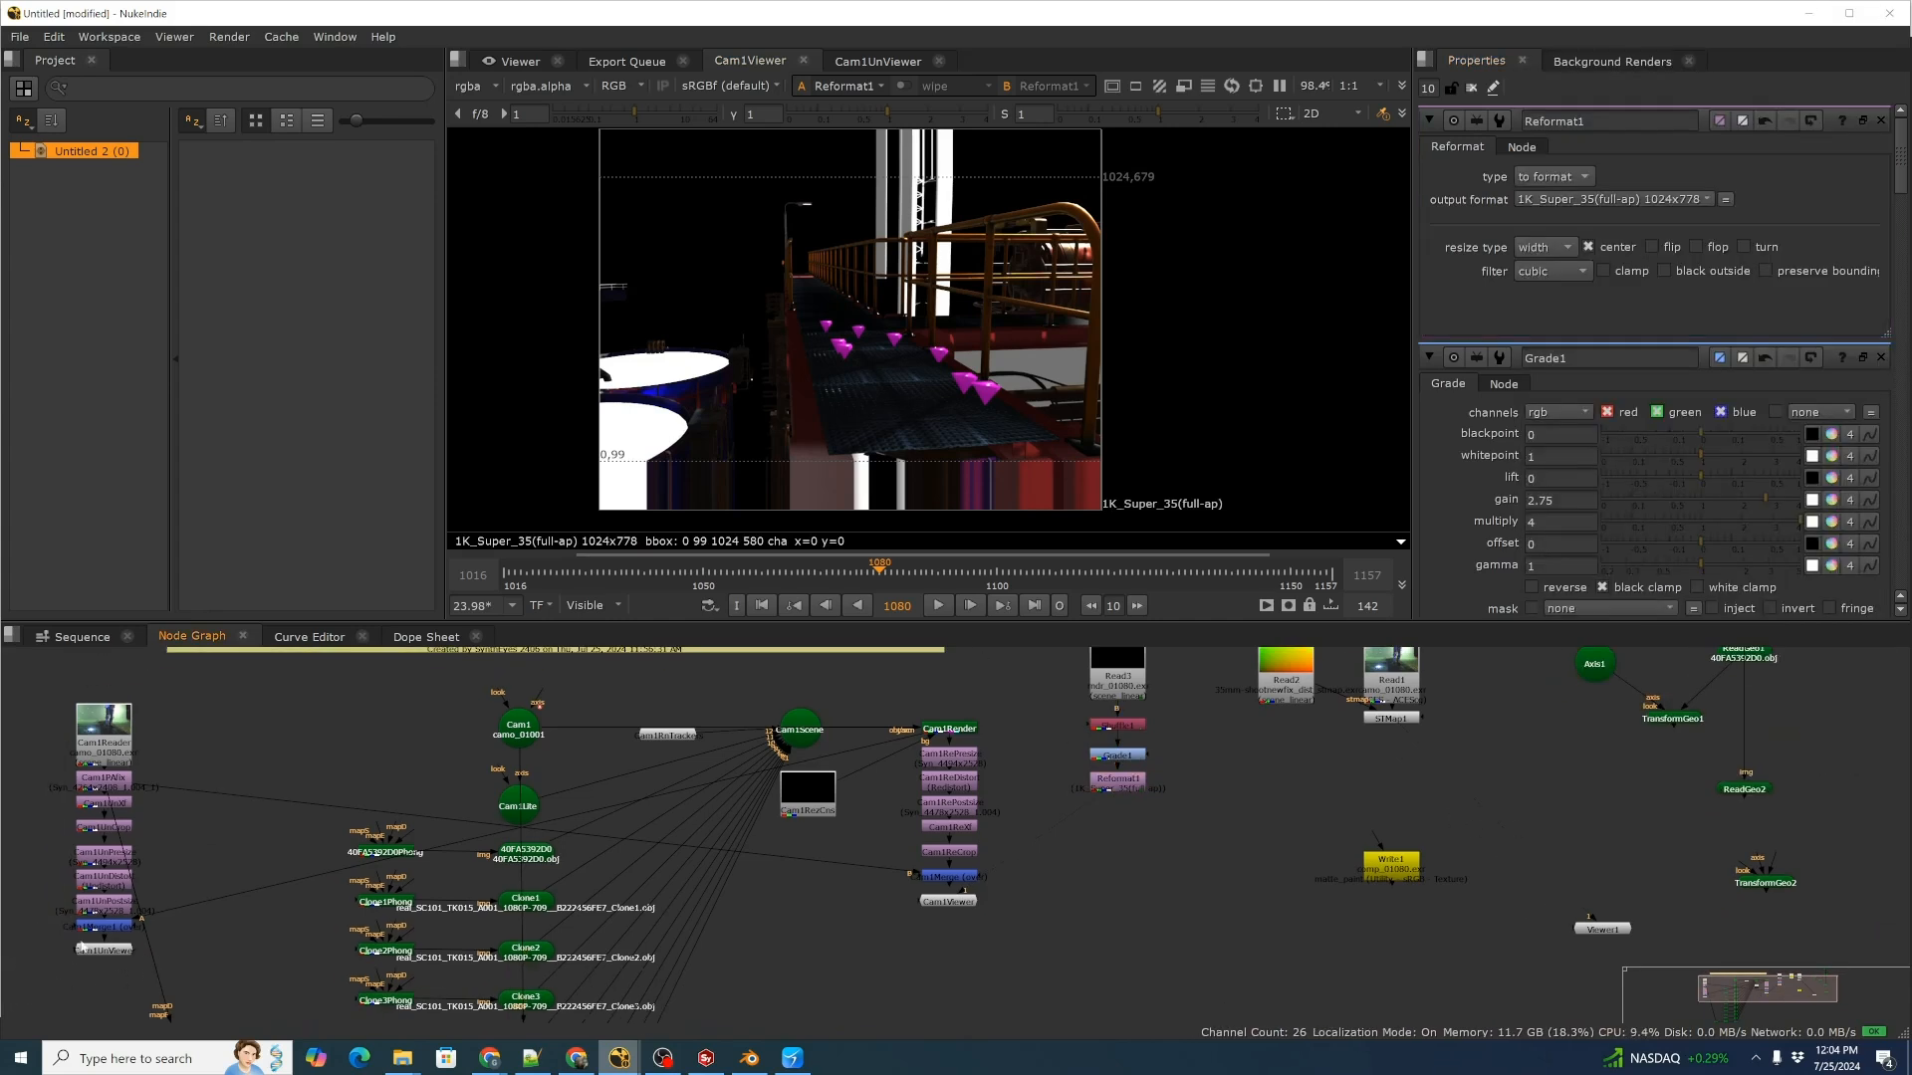
{"action": "left_click", "coordinate": [100, 930]}
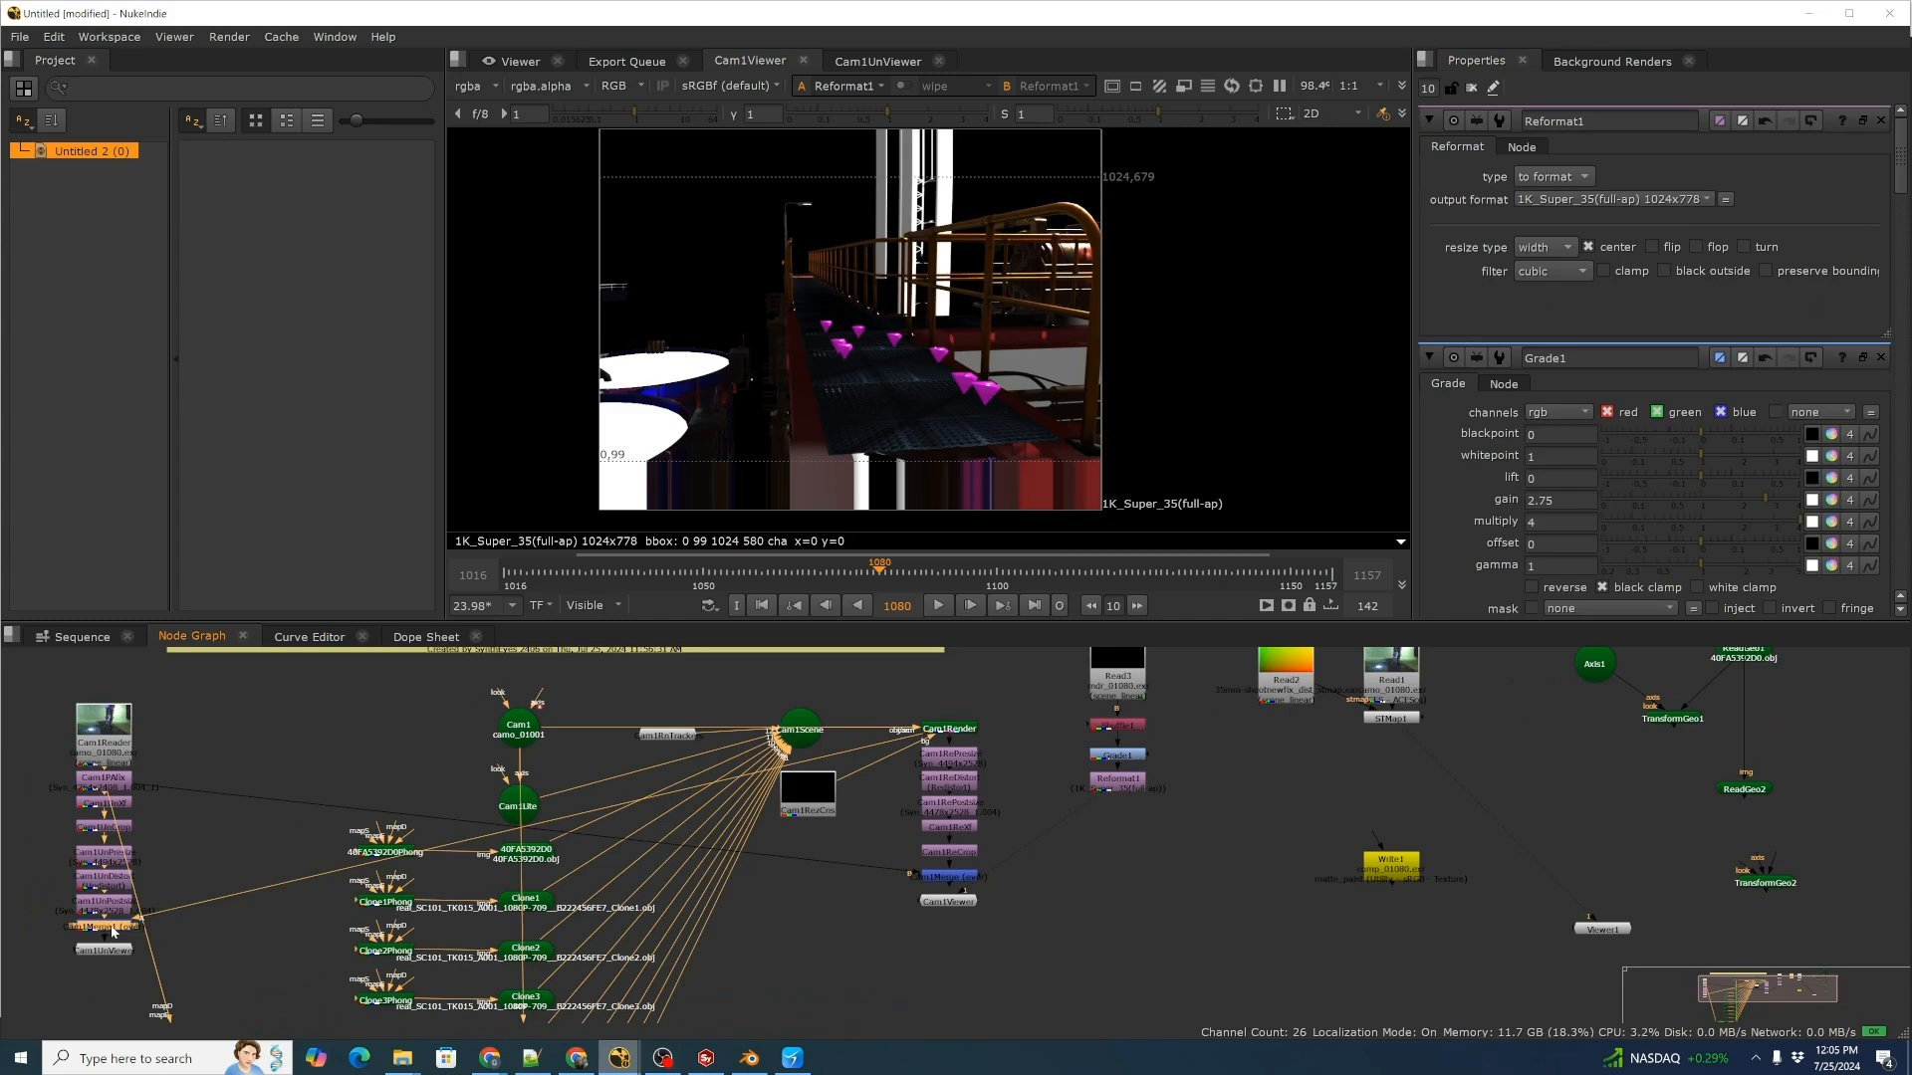
{"action": "key", "text": "1"}
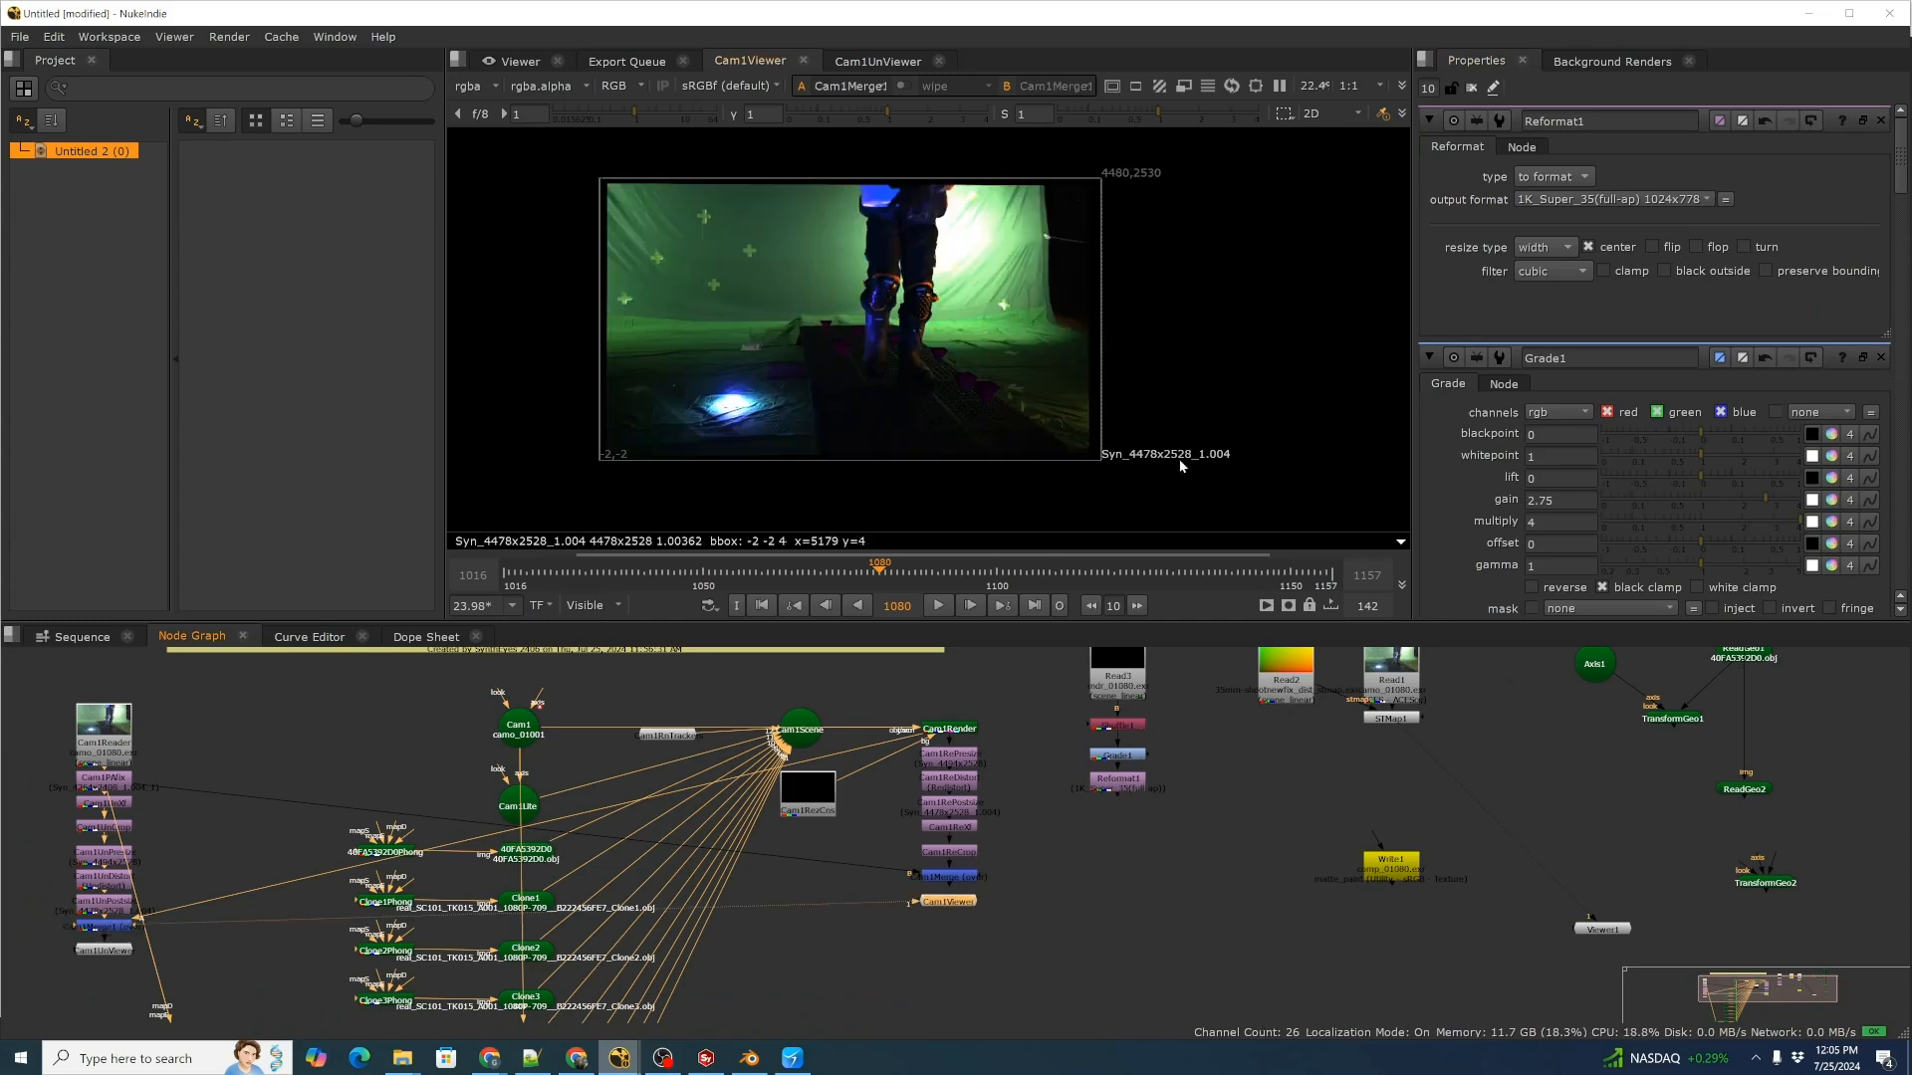
Set the Reformat node's output format to Syn_4478x2528_1.004 and display the result in Cam1Viewer.
{"action": "left_click", "coordinate": [1121, 781]}
{"action": "left_click_drag", "start_coordinate": [1119, 788], "coordinate": [1125, 791]}
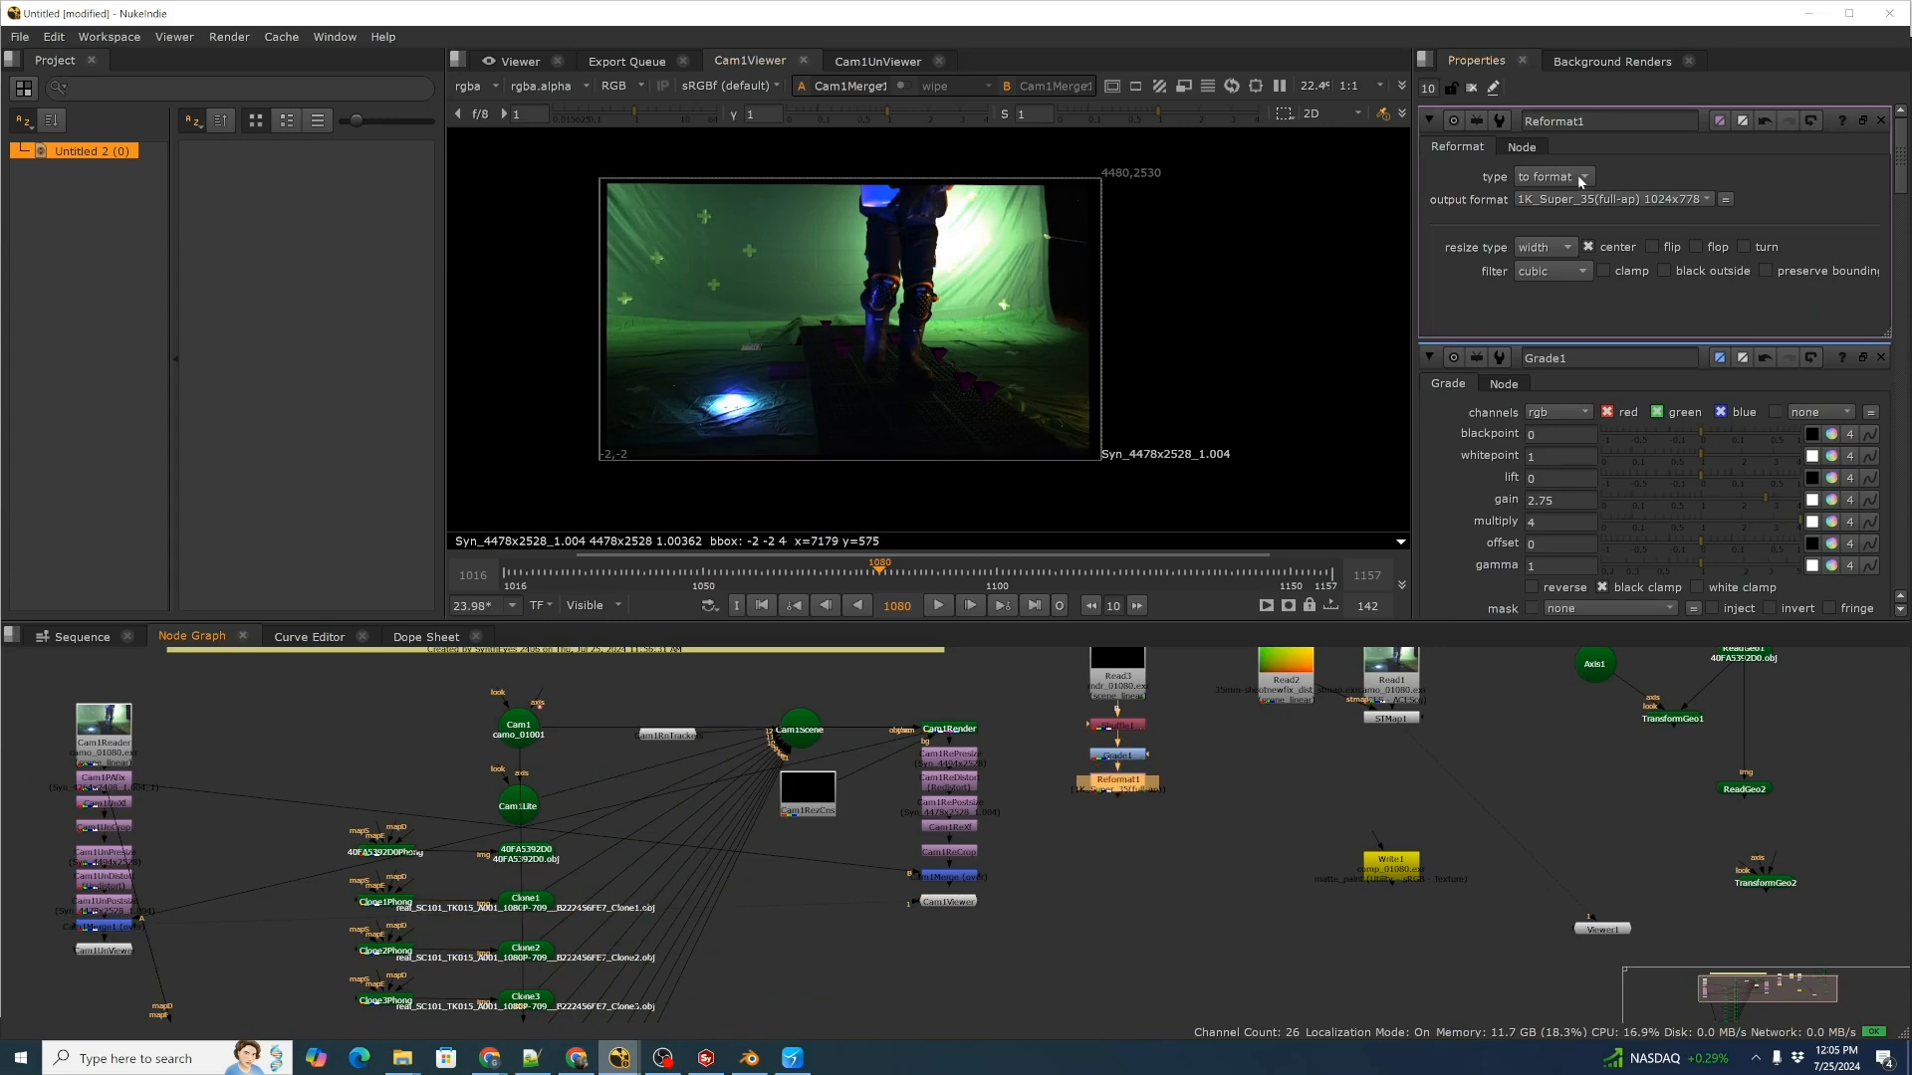
{"action": "left_click", "coordinate": [1688, 197]}
{"action": "left_click", "coordinate": [1706, 199]}
{"action": "left_click", "coordinate": [1707, 195]}
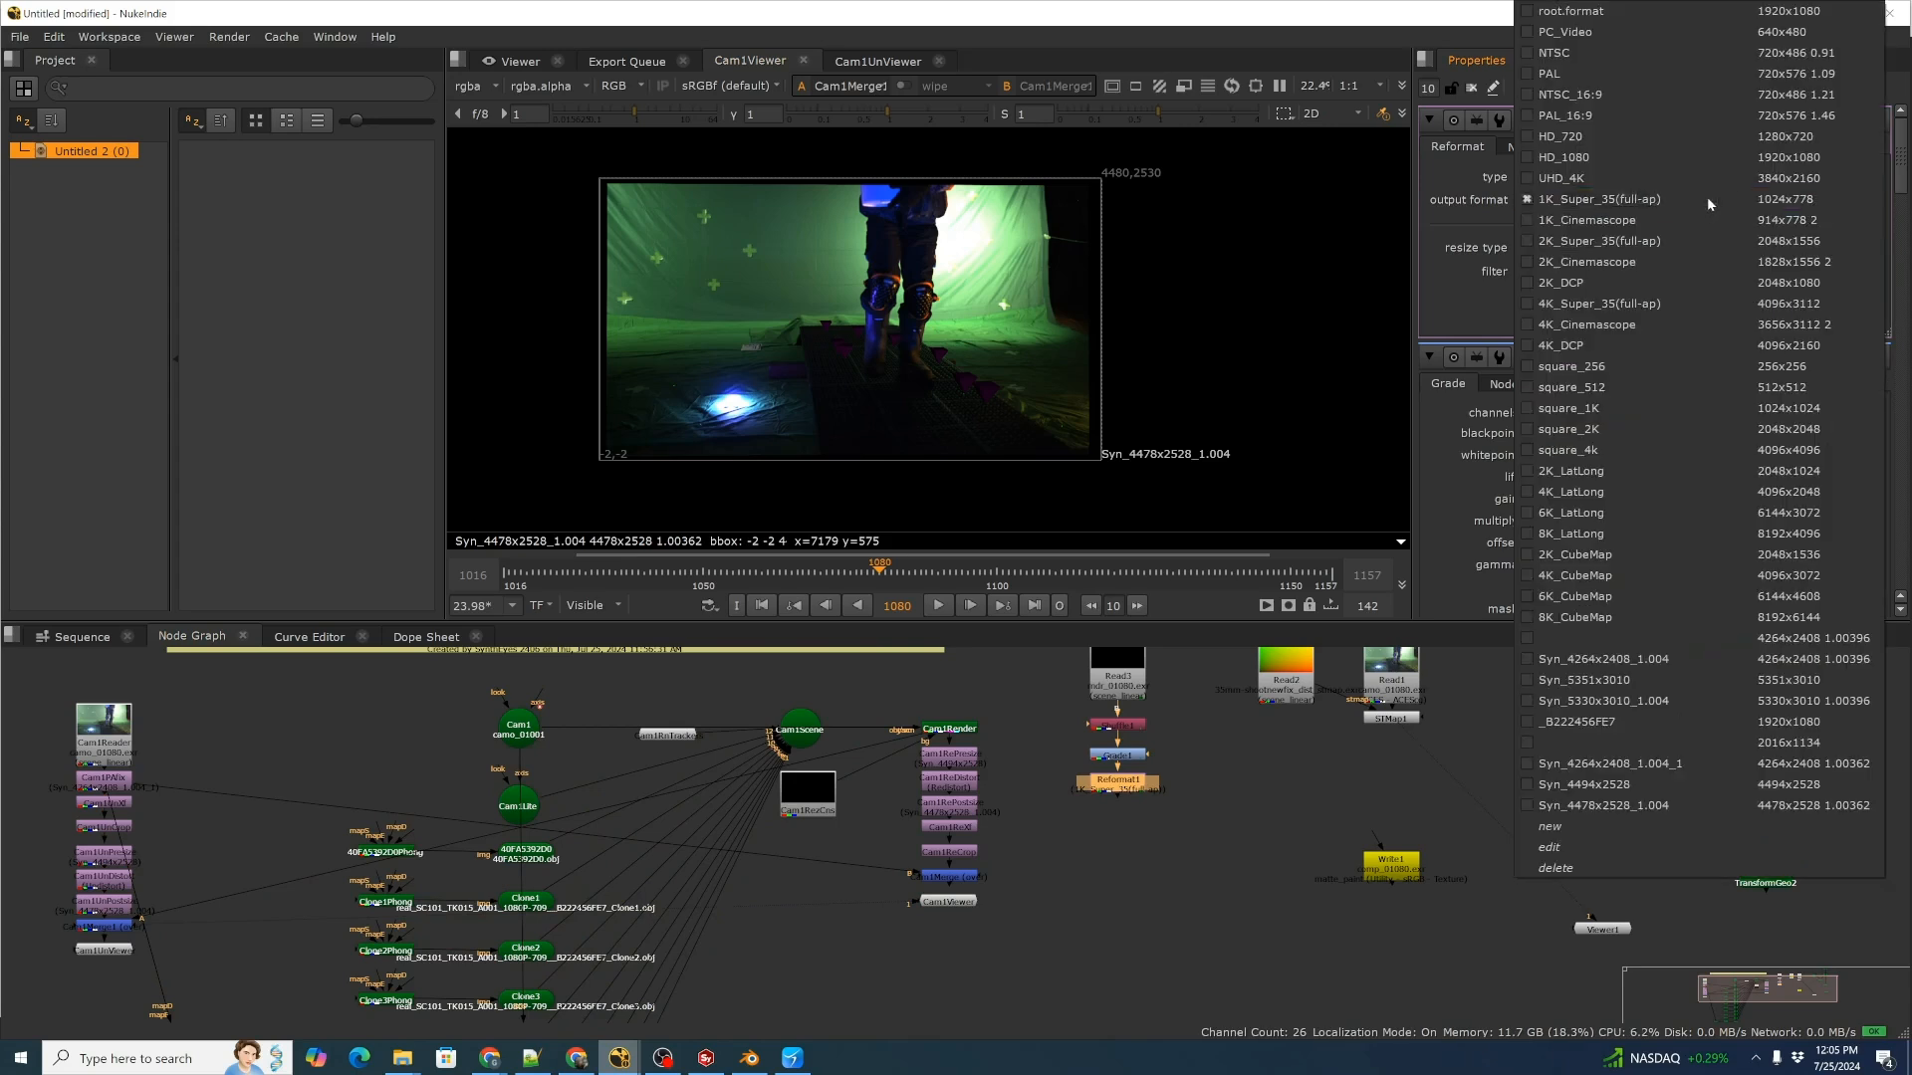
{"action": "left_click", "coordinate": [1665, 809]}
{"action": "middle_click_drag", "start_coordinate": [1235, 791], "coordinate": [1242, 828]}
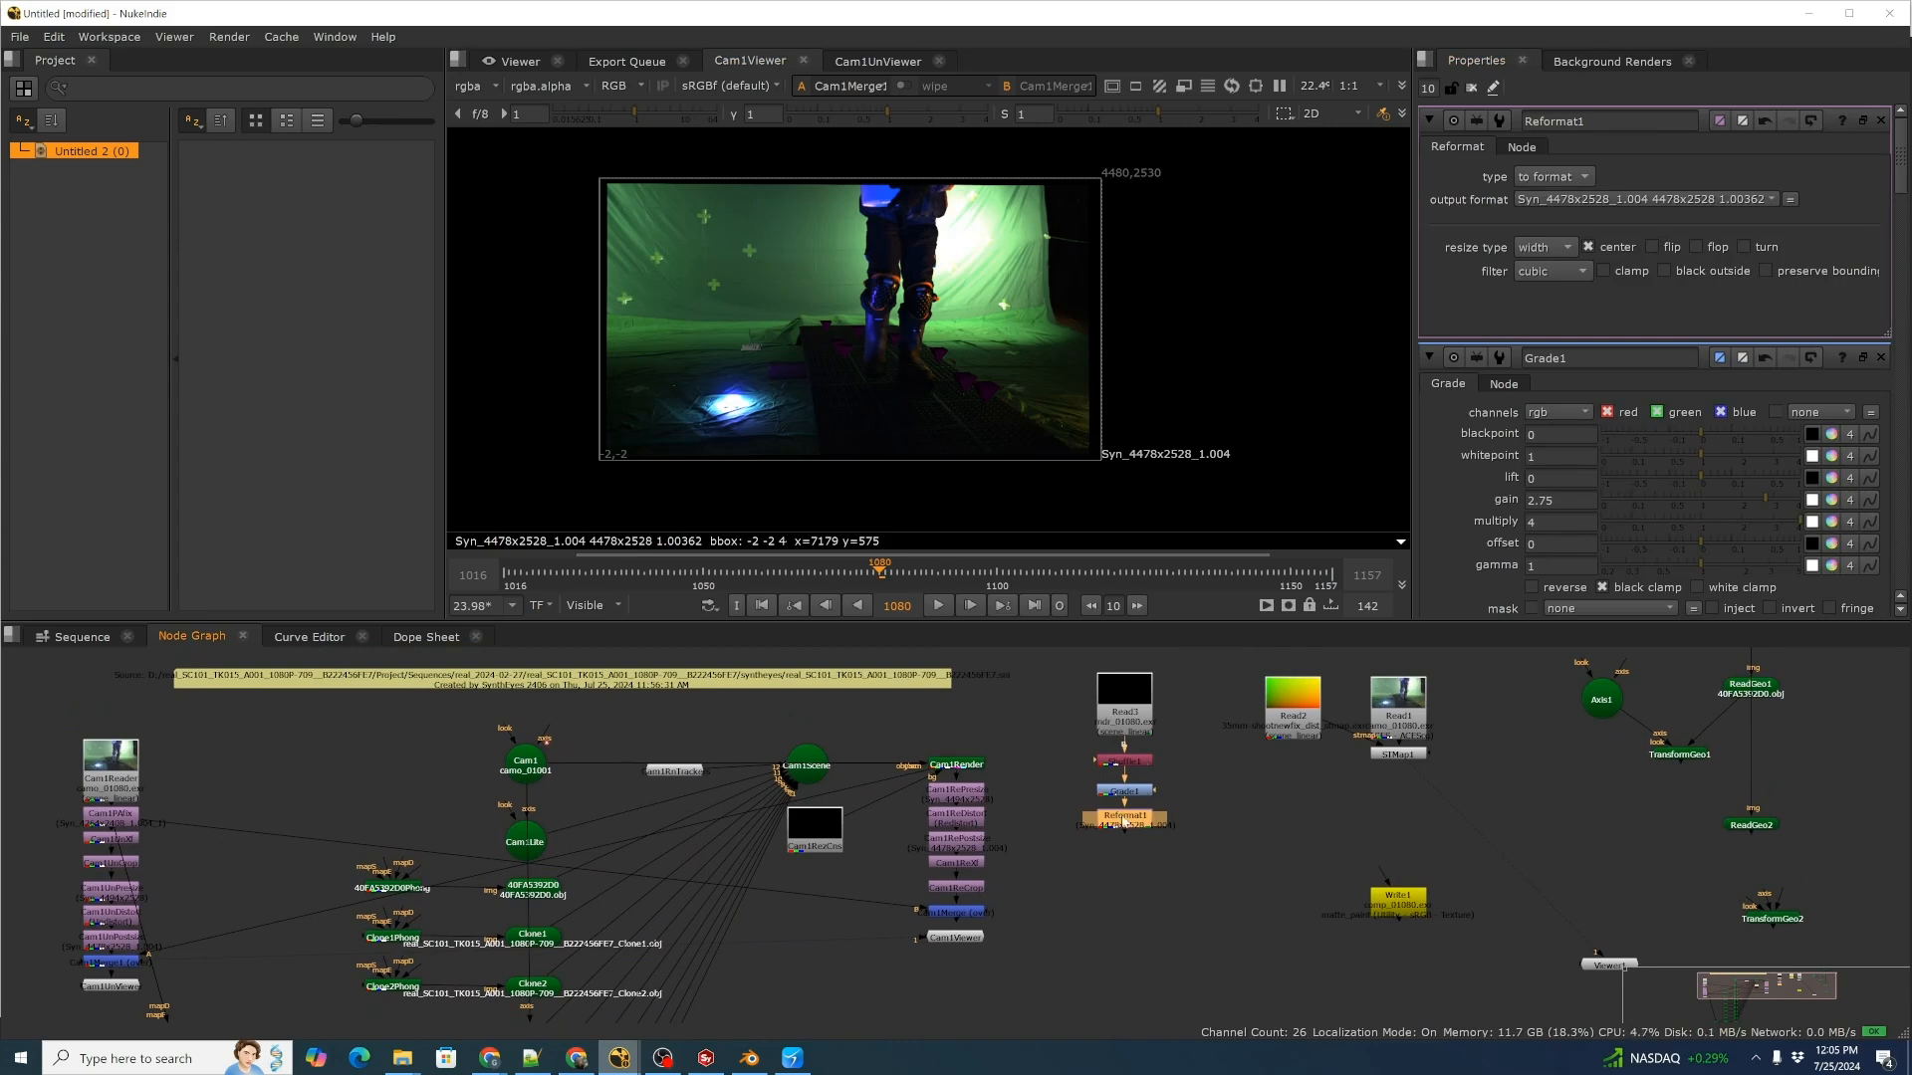
{"action": "key", "text": "1"}
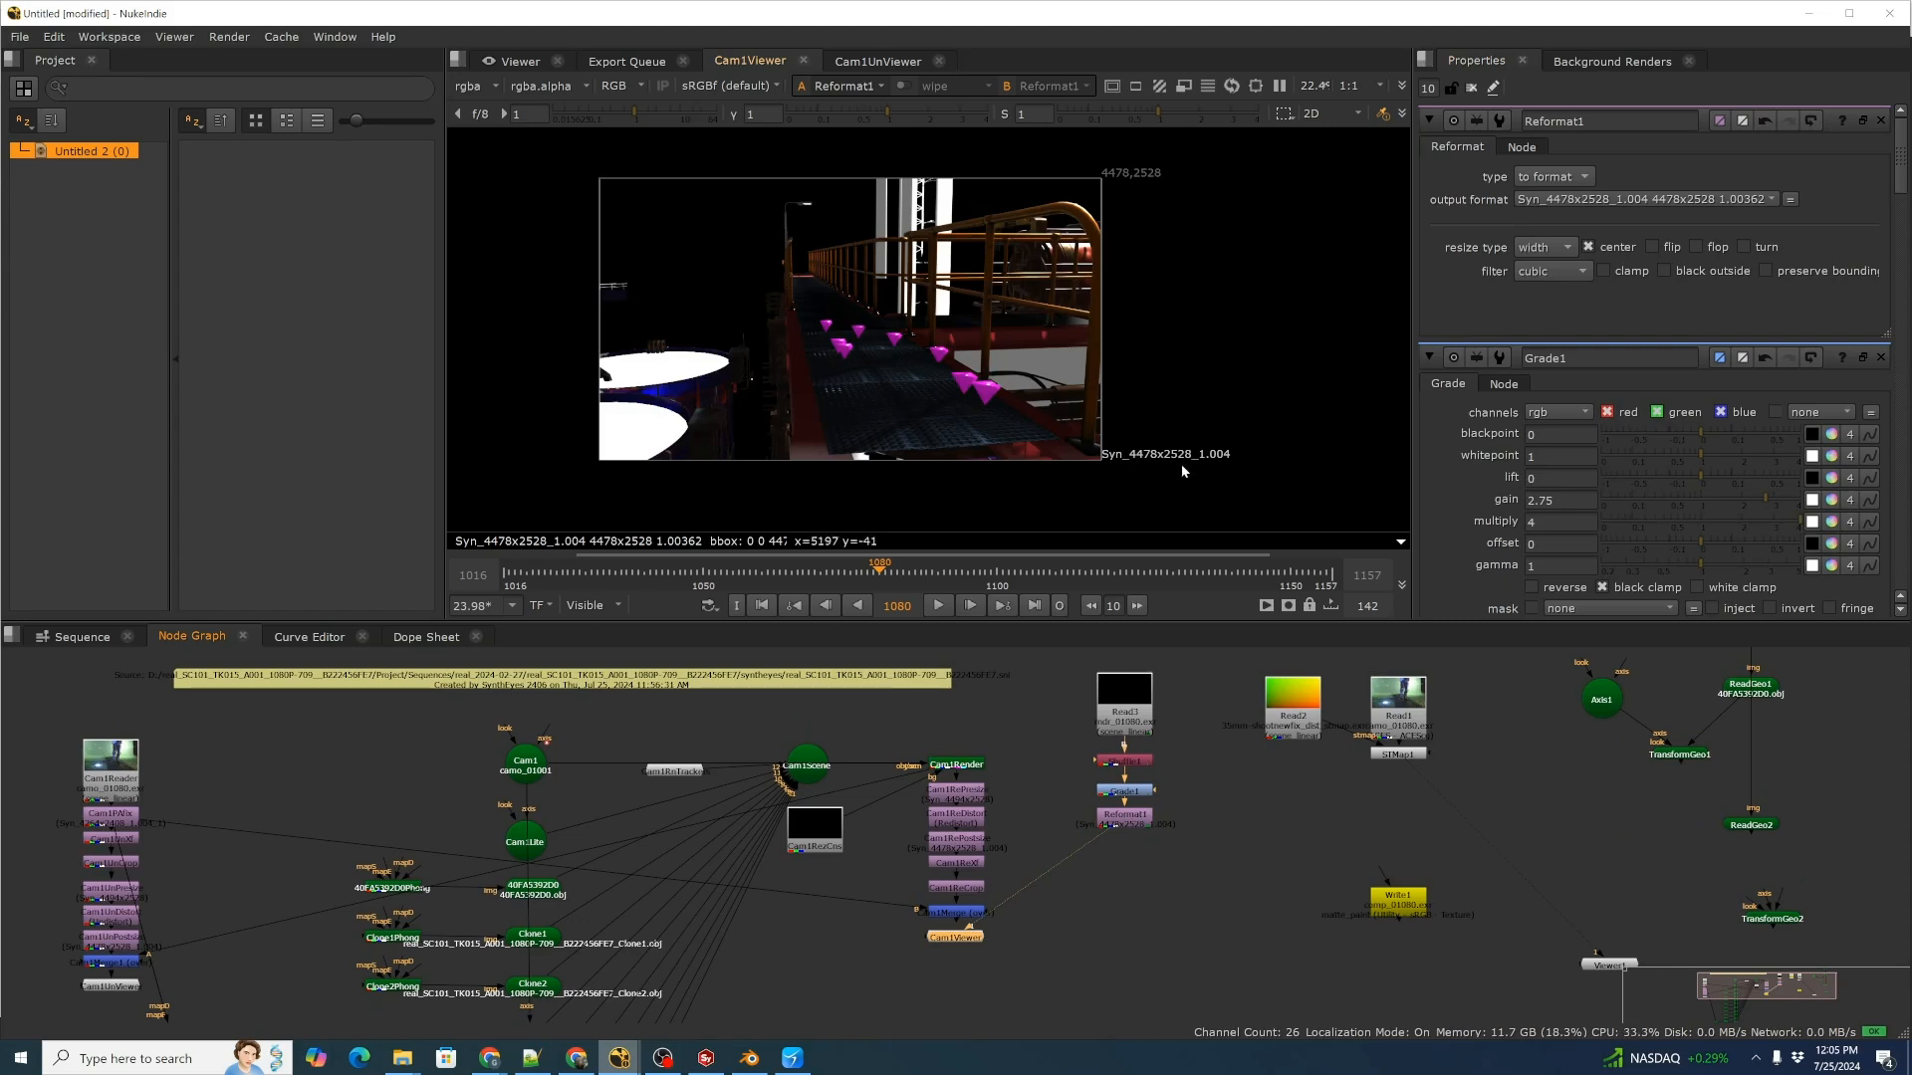
Add an over Merge below the Reformat node, with Cam1Render connected to A and the reformatted render to B.
{"action": "scroll", "coordinate": [1539, 713], "scroll_direction": "down", "scroll_amount": 1}
{"action": "middle_click_drag", "start_coordinate": [1540, 713], "coordinate": [1455, 765]}
{"action": "left_click_drag", "start_coordinate": [1103, 852], "coordinate": [1100, 806], "text": "ctrl"}
{"action": "left_click", "coordinate": [1100, 856]}
{"action": "scroll", "coordinate": [1101, 797], "scroll_direction": "up", "scroll_amount": 4}
{"action": "left_click", "coordinate": [1107, 787]}
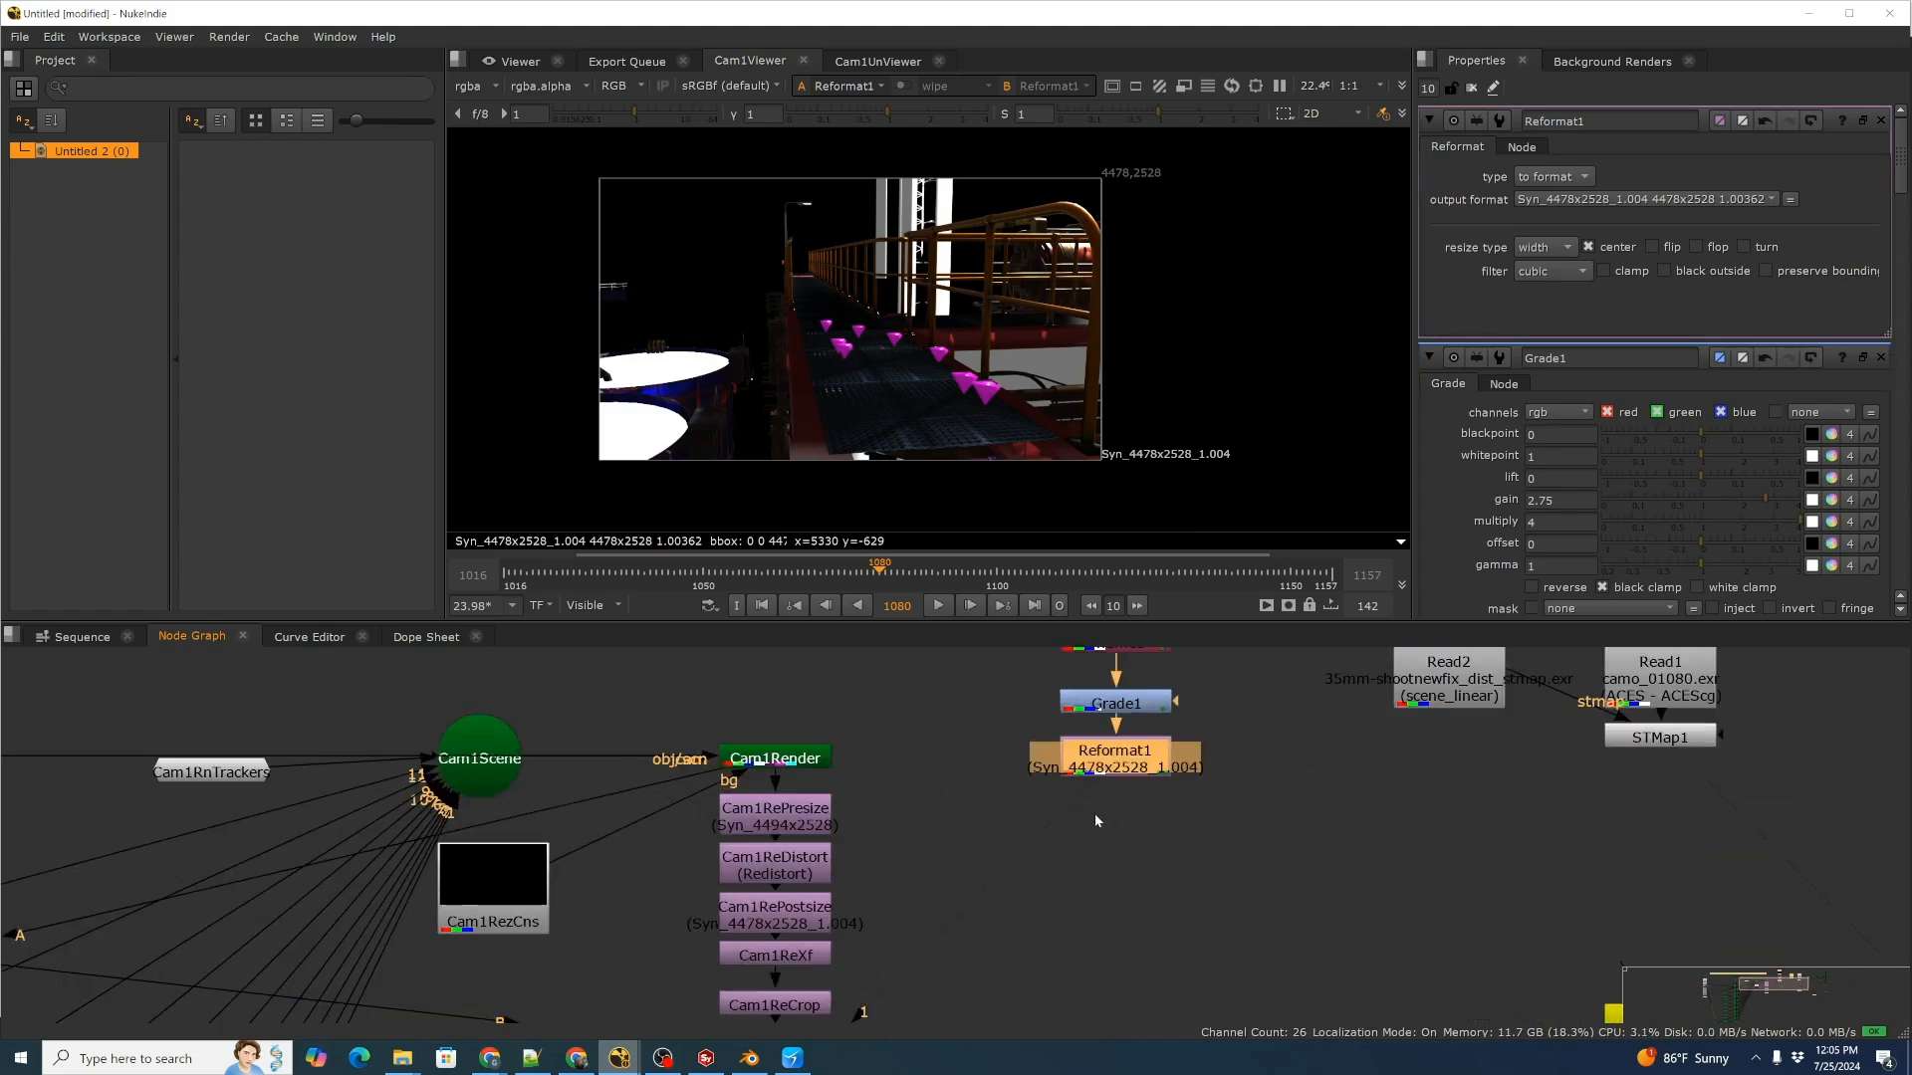
{"action": "key", "text": "m"}
{"action": "left_click_drag", "start_coordinate": [1205, 779], "coordinate": [776, 759]}
{"action": "left_click_drag", "start_coordinate": [1145, 797], "coordinate": [1115, 767]}
Toggle the new Merge off and on to compare the tracking cones with those in the walkway render, leaving it disabled.
{"action": "scroll", "coordinate": [918, 388], "scroll_direction": "up", "scroll_amount": 3}
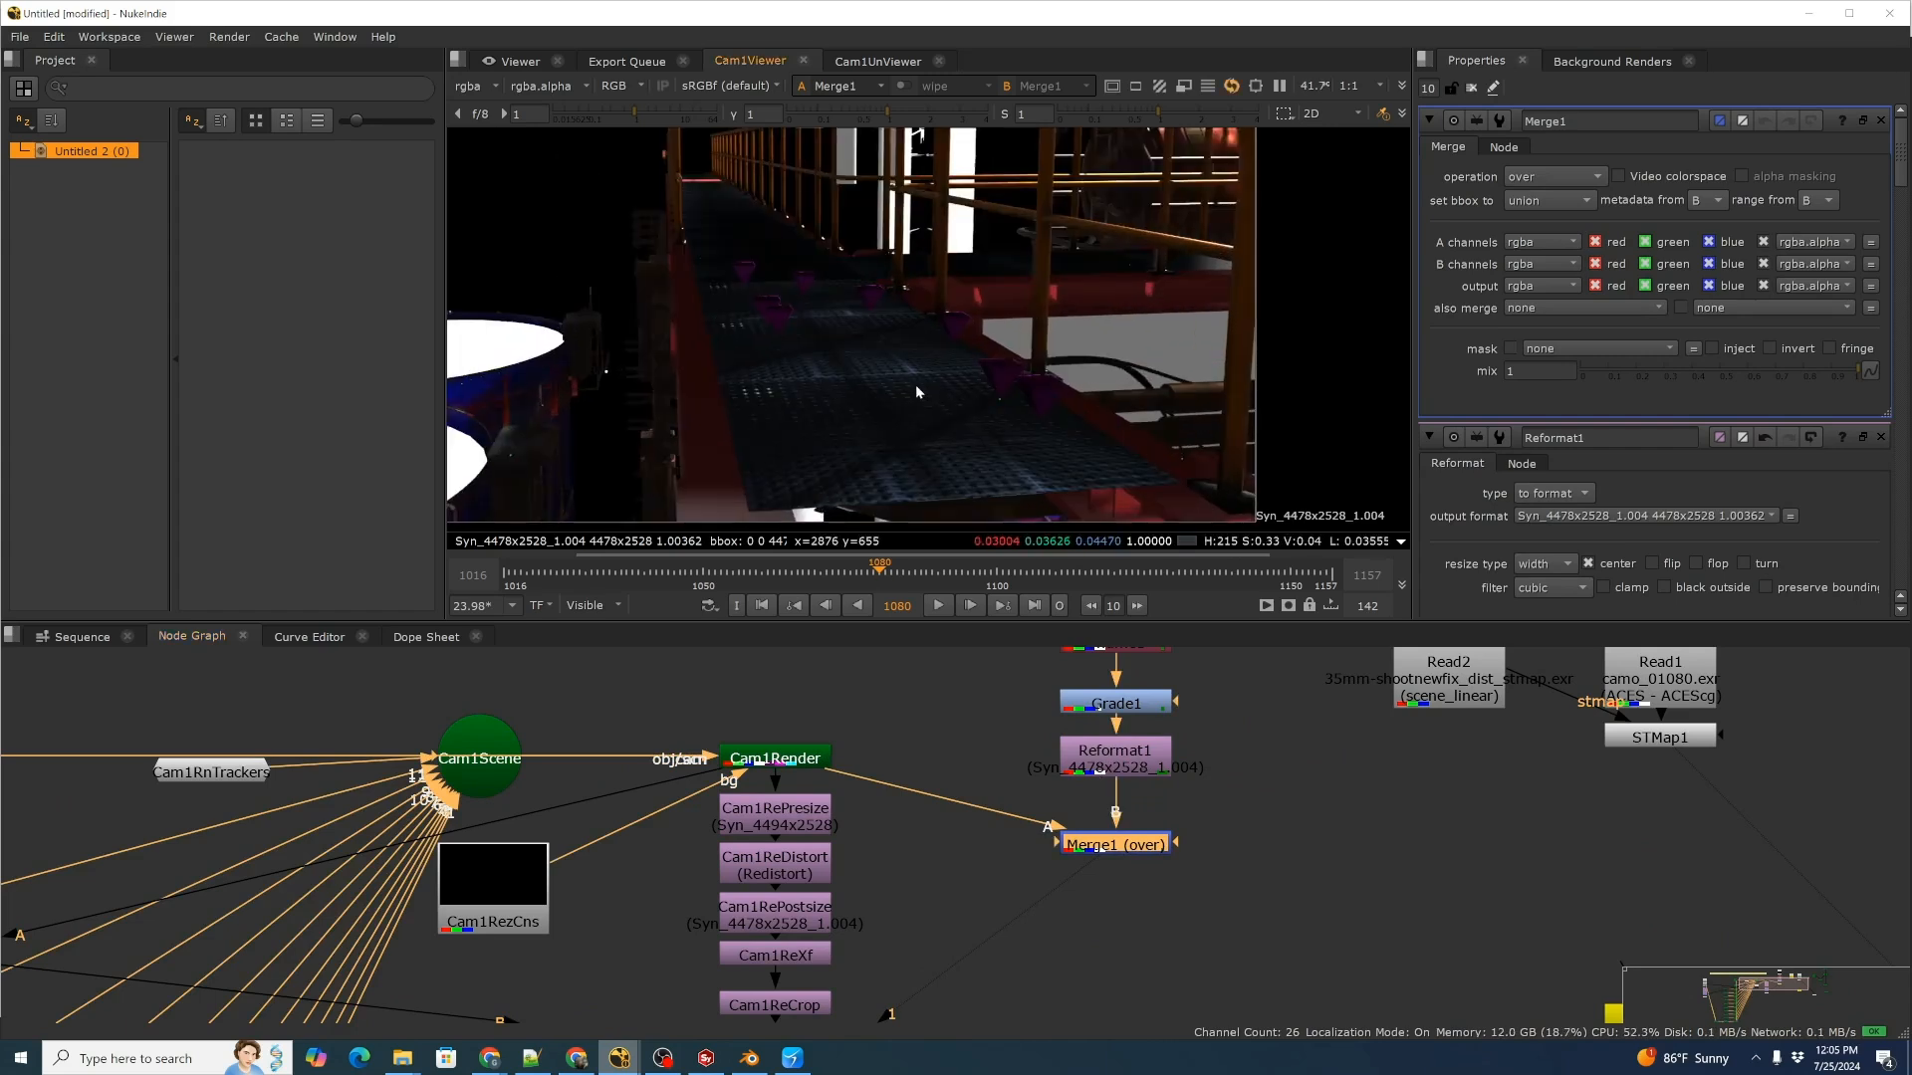
{"action": "scroll", "coordinate": [916, 391], "scroll_direction": "up", "scroll_amount": 2}
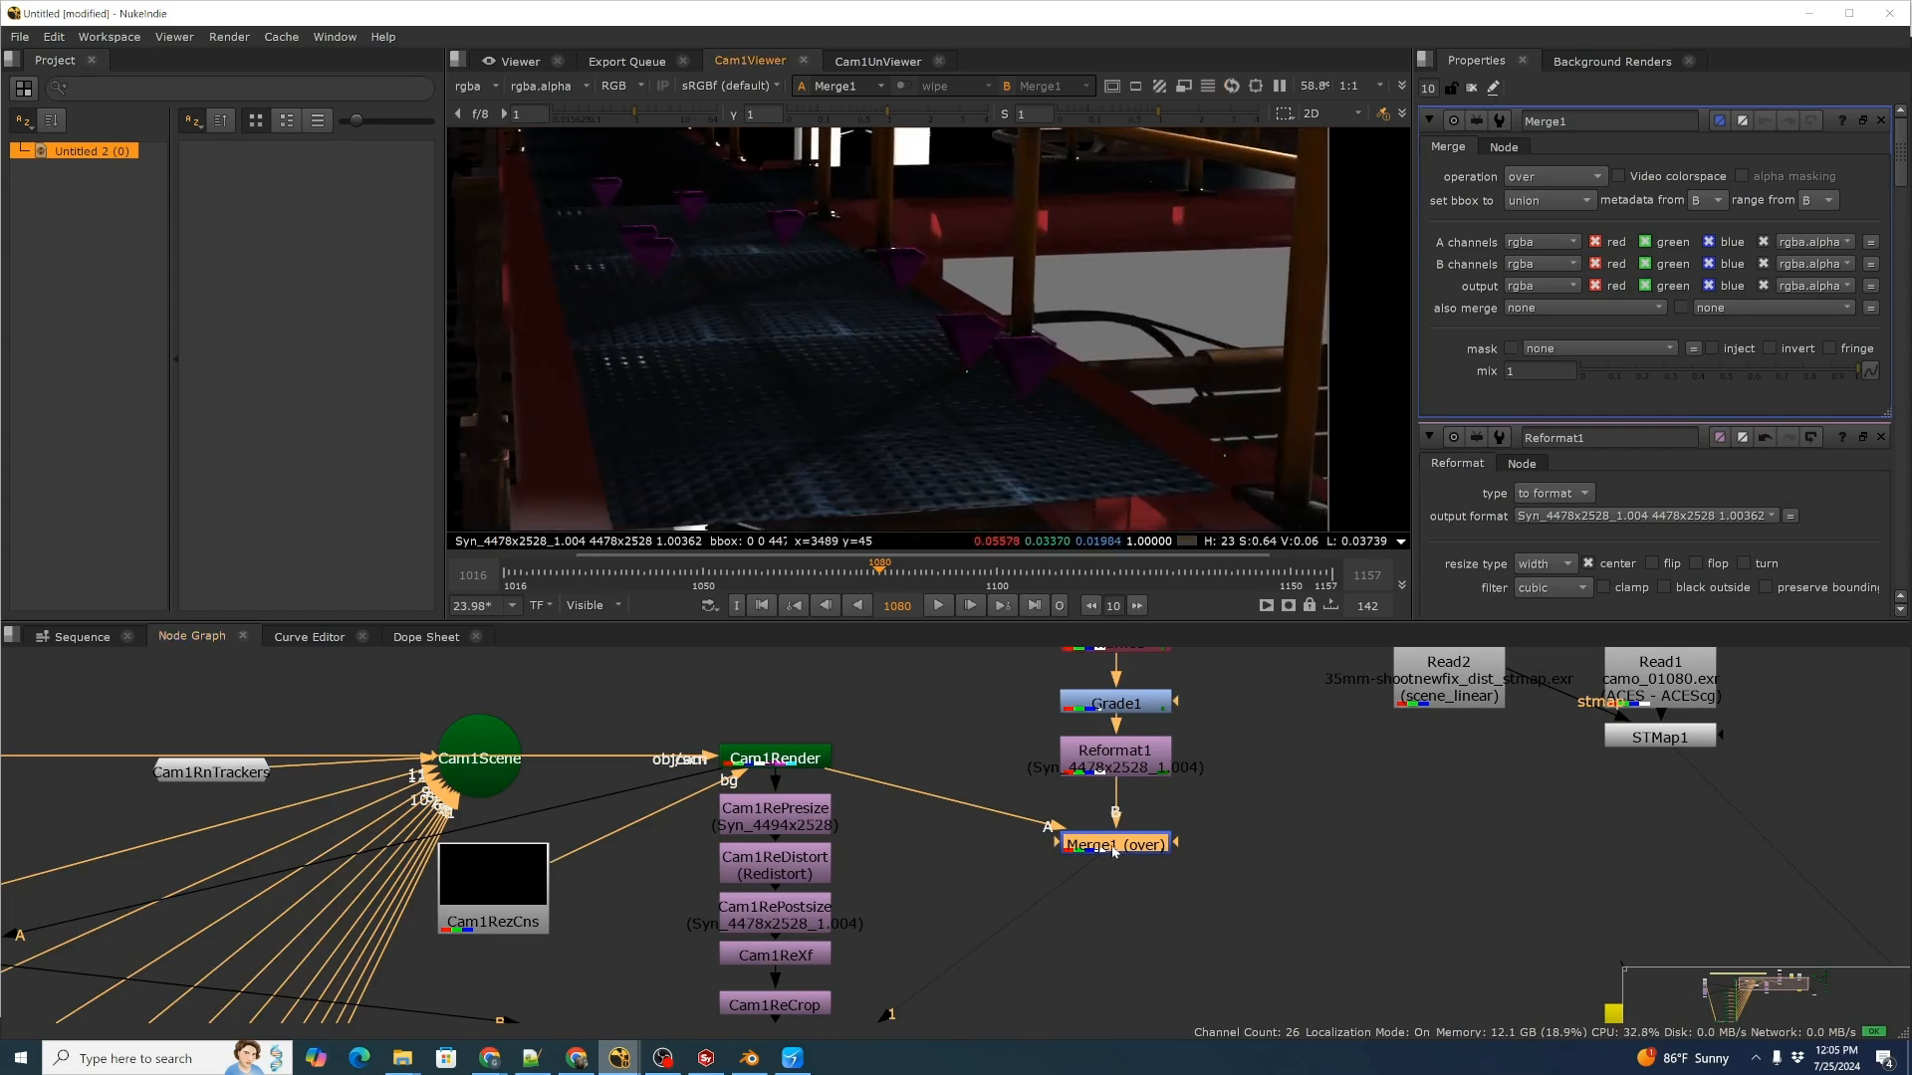
{"action": "left_click", "coordinate": [1113, 847]}
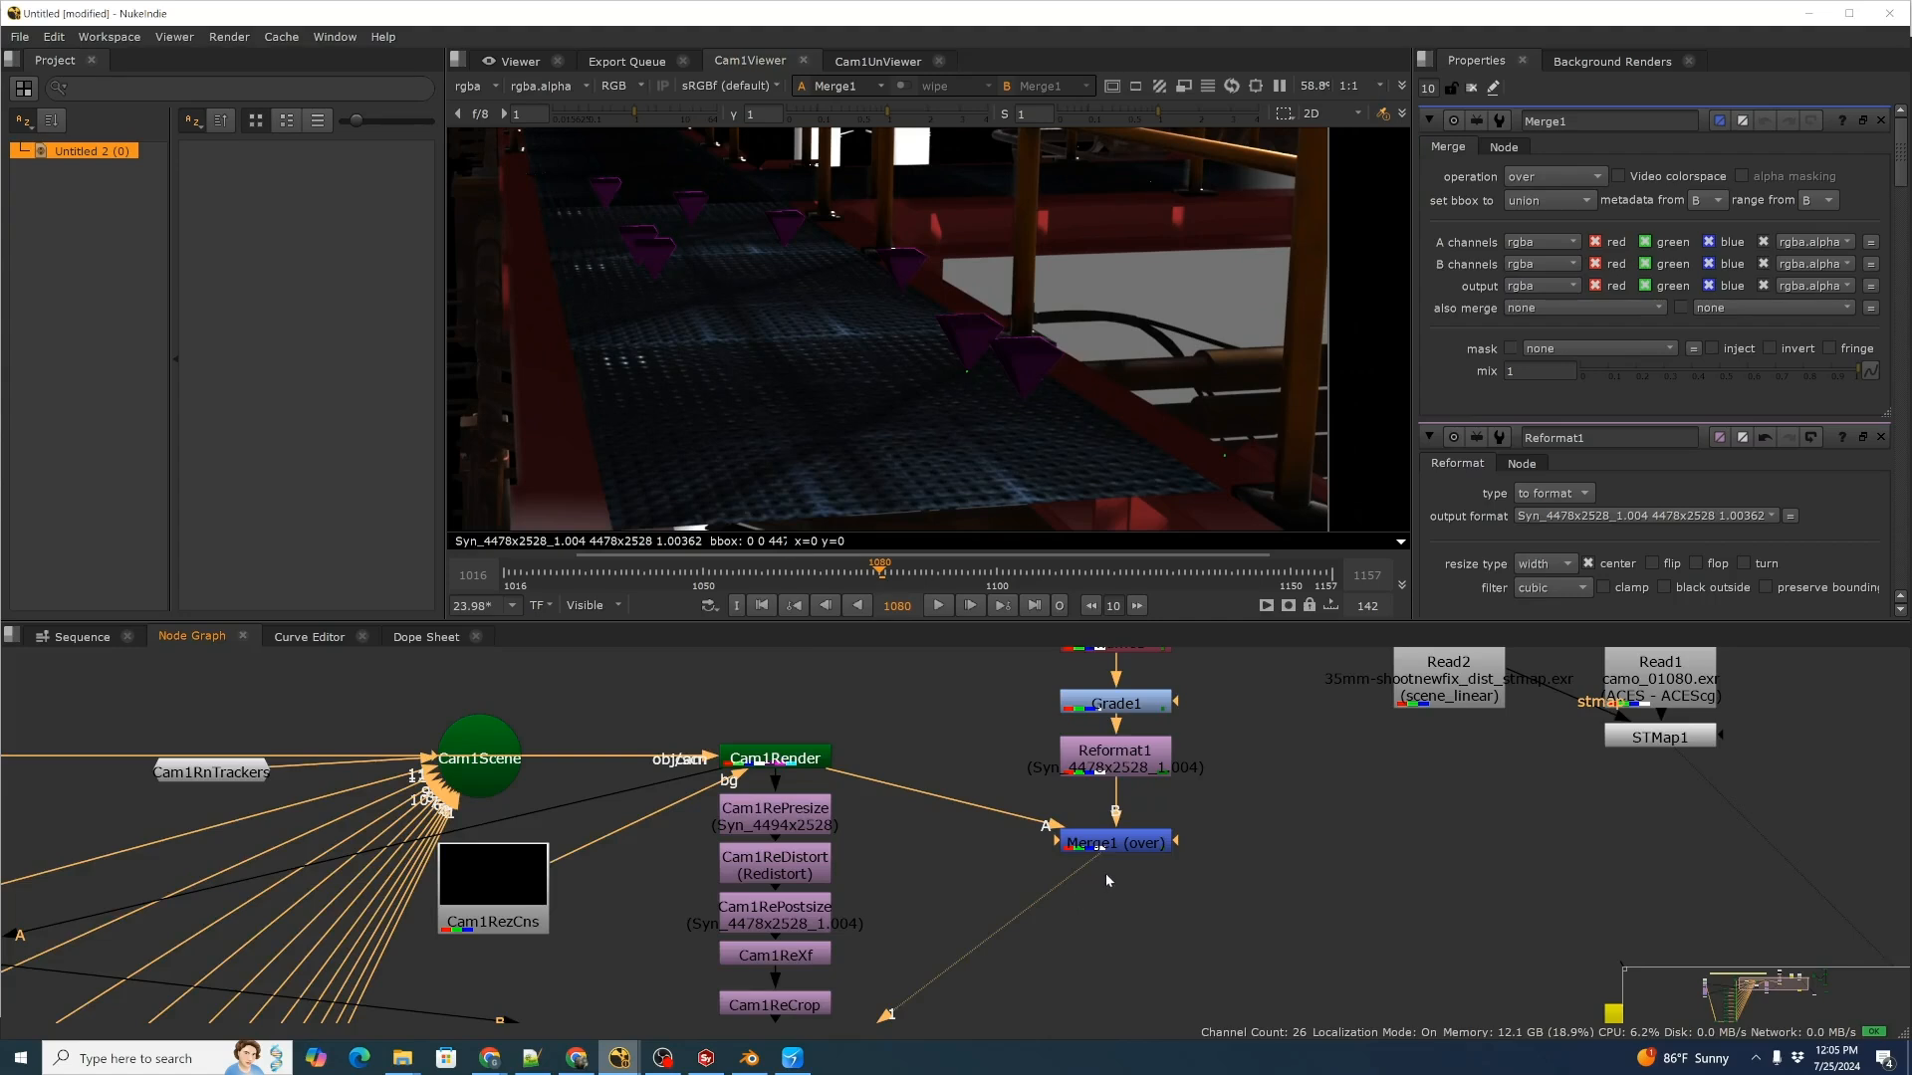
{"action": "scroll", "coordinate": [1106, 874], "scroll_direction": "down", "scroll_amount": 2}
{"action": "left_click", "coordinate": [1123, 850]}
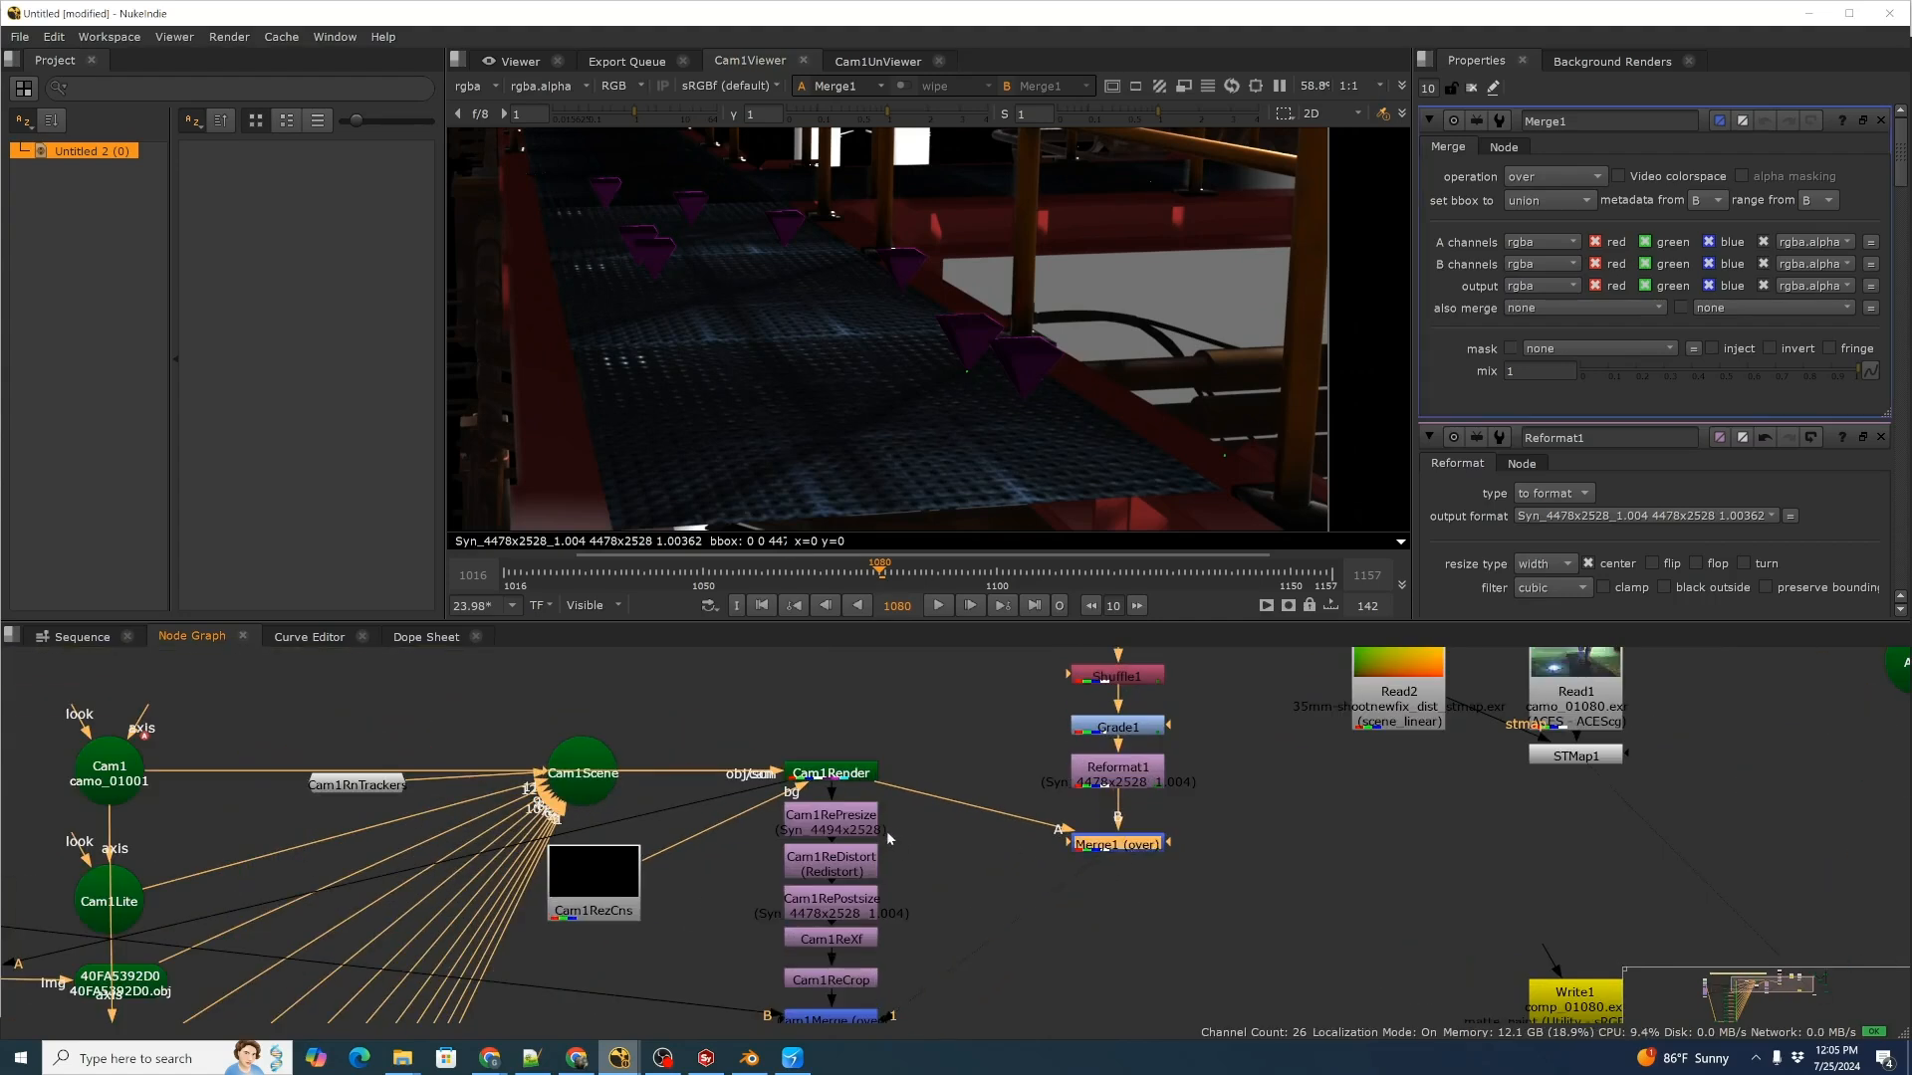
{"action": "key", "text": "d"}
{"action": "key", "text": "d"}
{"action": "key", "text": "d"}
{"action": "key", "text": "d"}
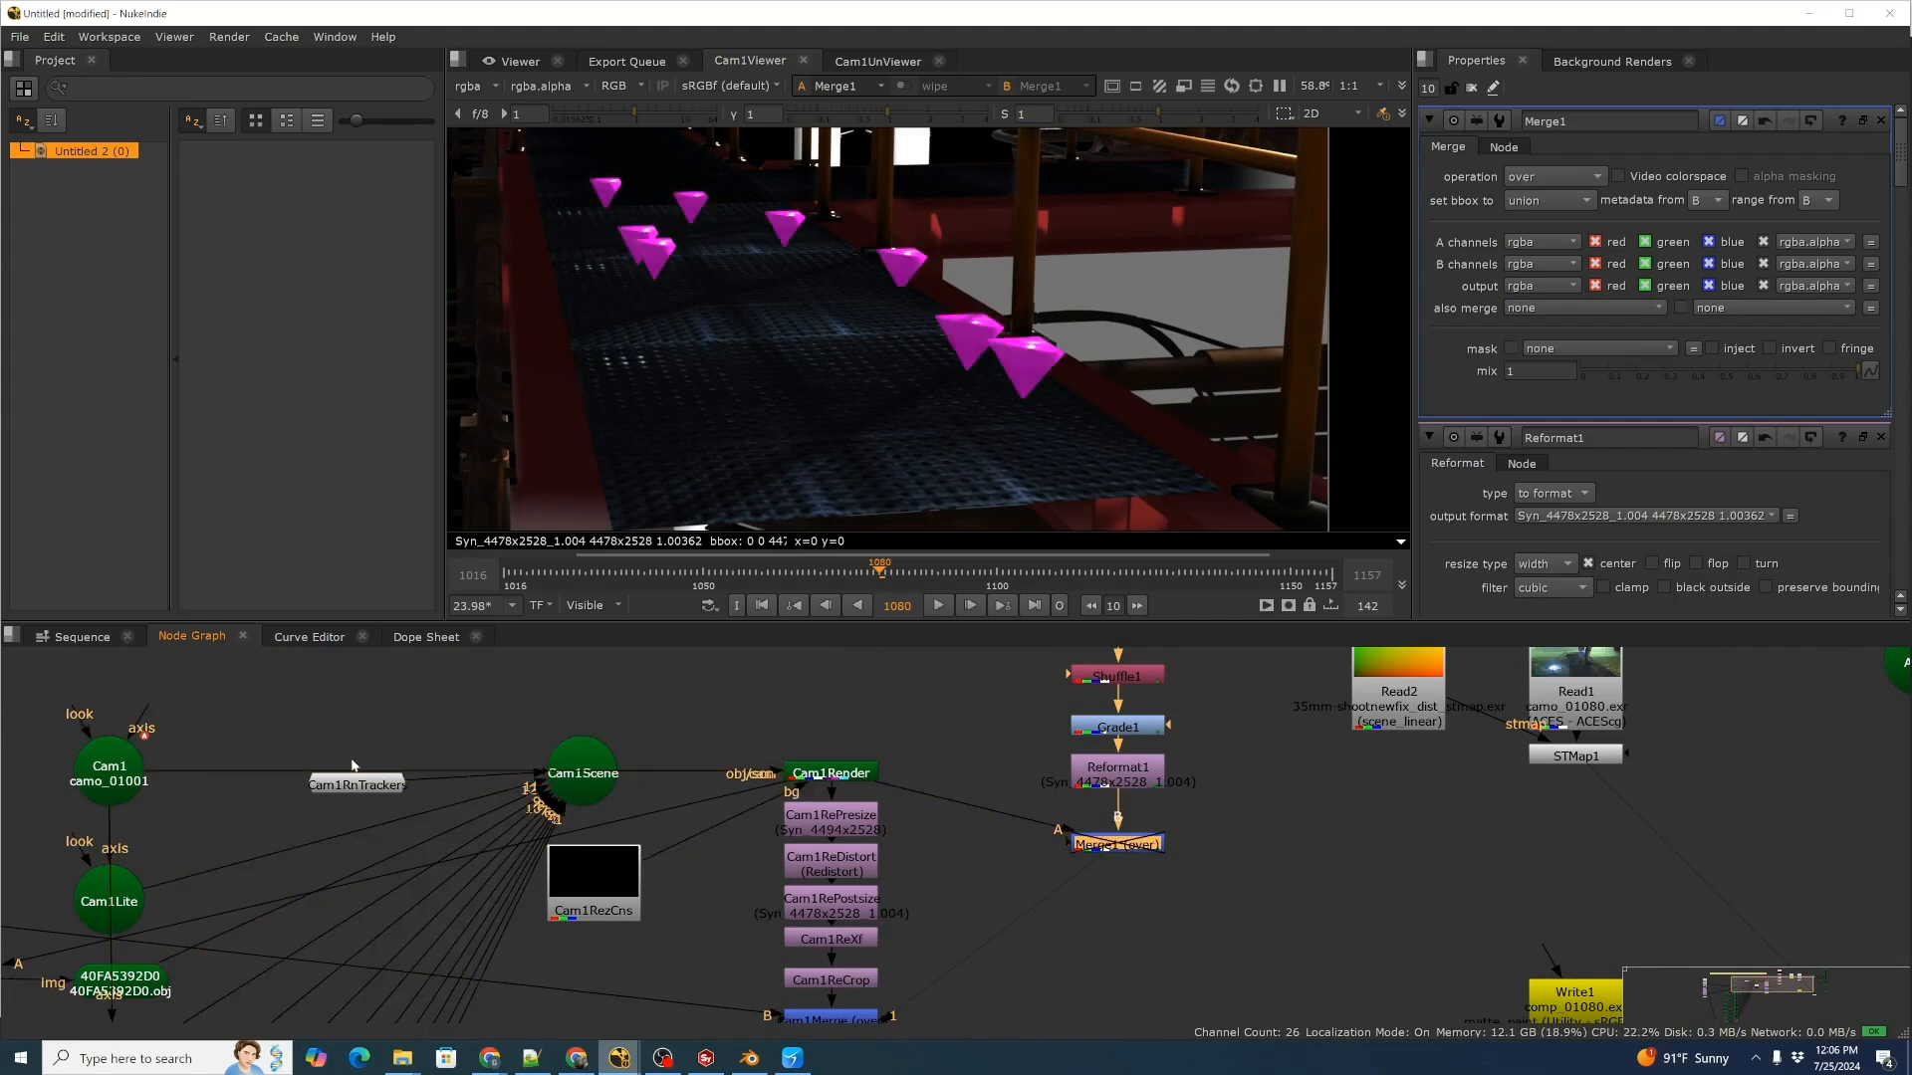
{"action": "key", "text": "d"}
{"action": "key", "text": "d"}
{"action": "key", "text": "d"}
{"action": "key", "text": "d"}
{"action": "key", "text": "d"}
{"action": "key", "text": "d"}
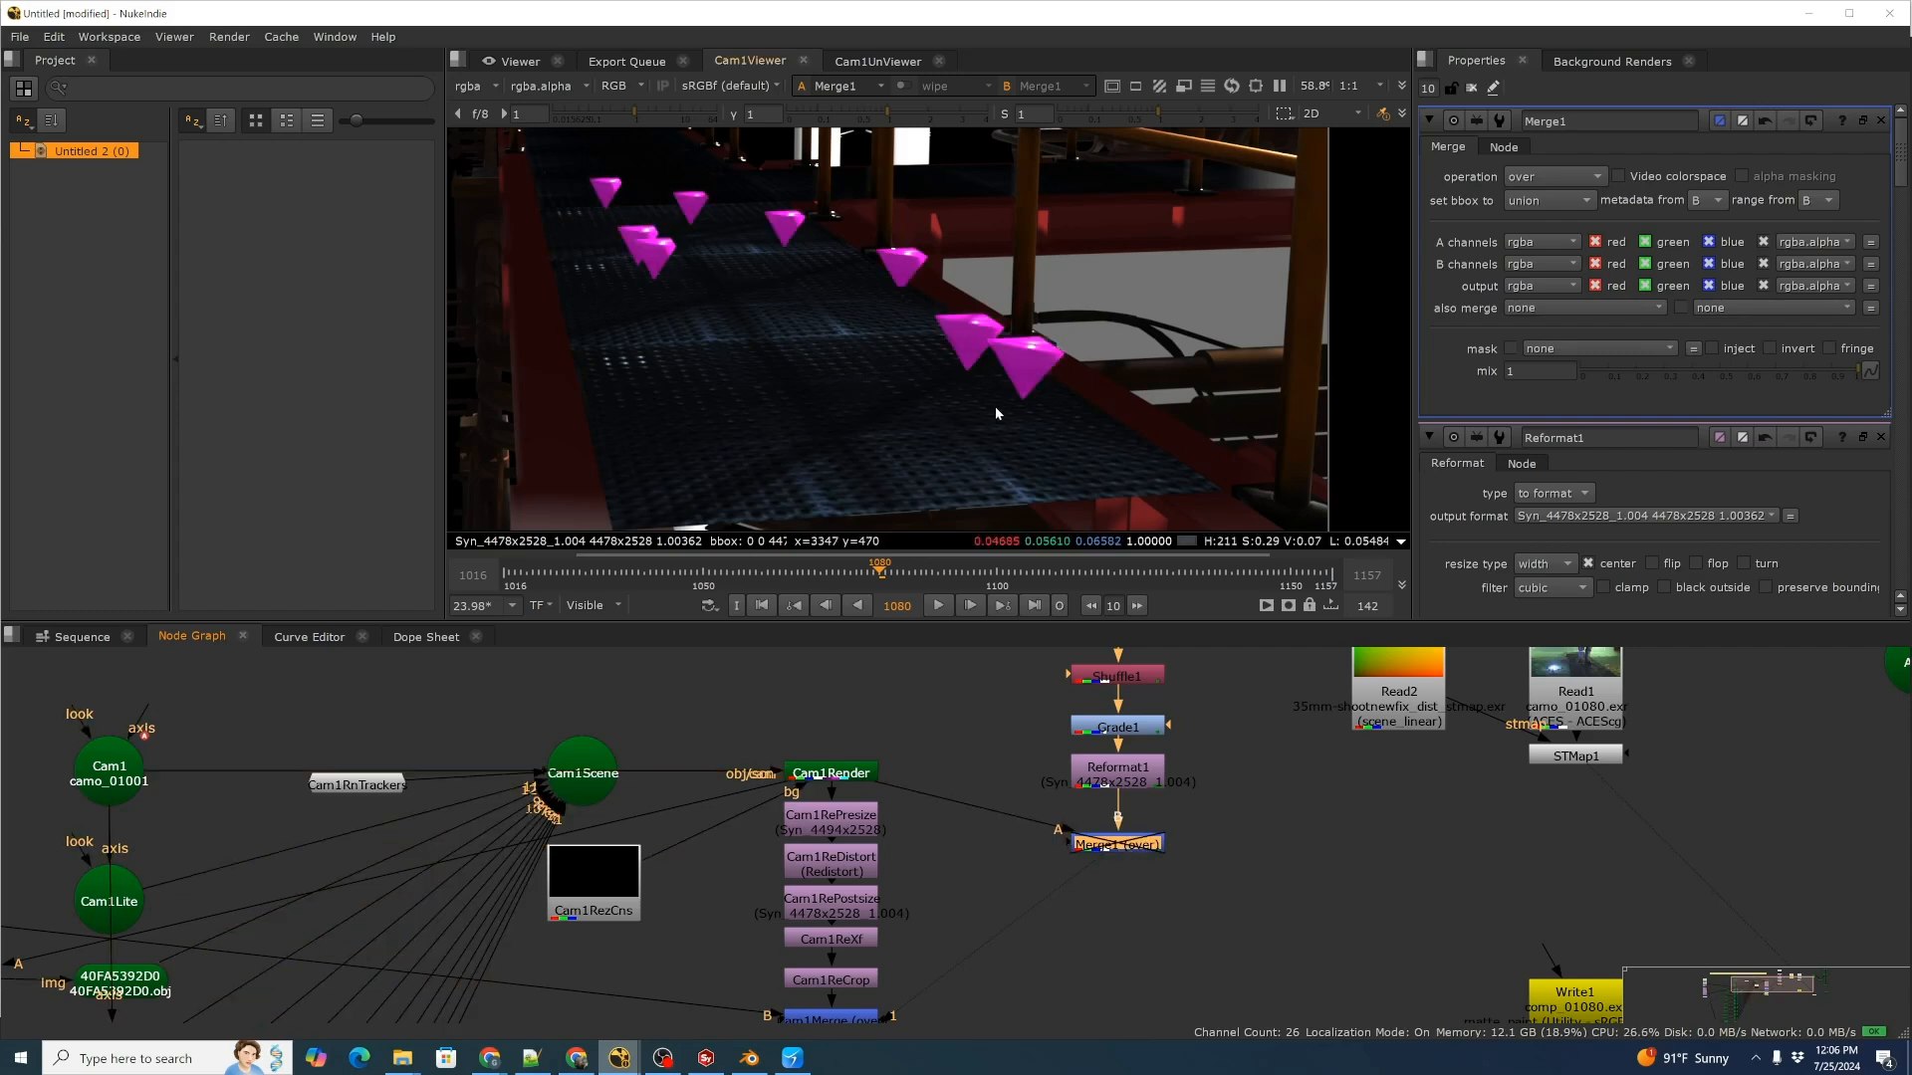
{"action": "scroll", "coordinate": [995, 412], "scroll_direction": "down", "scroll_amount": 2}
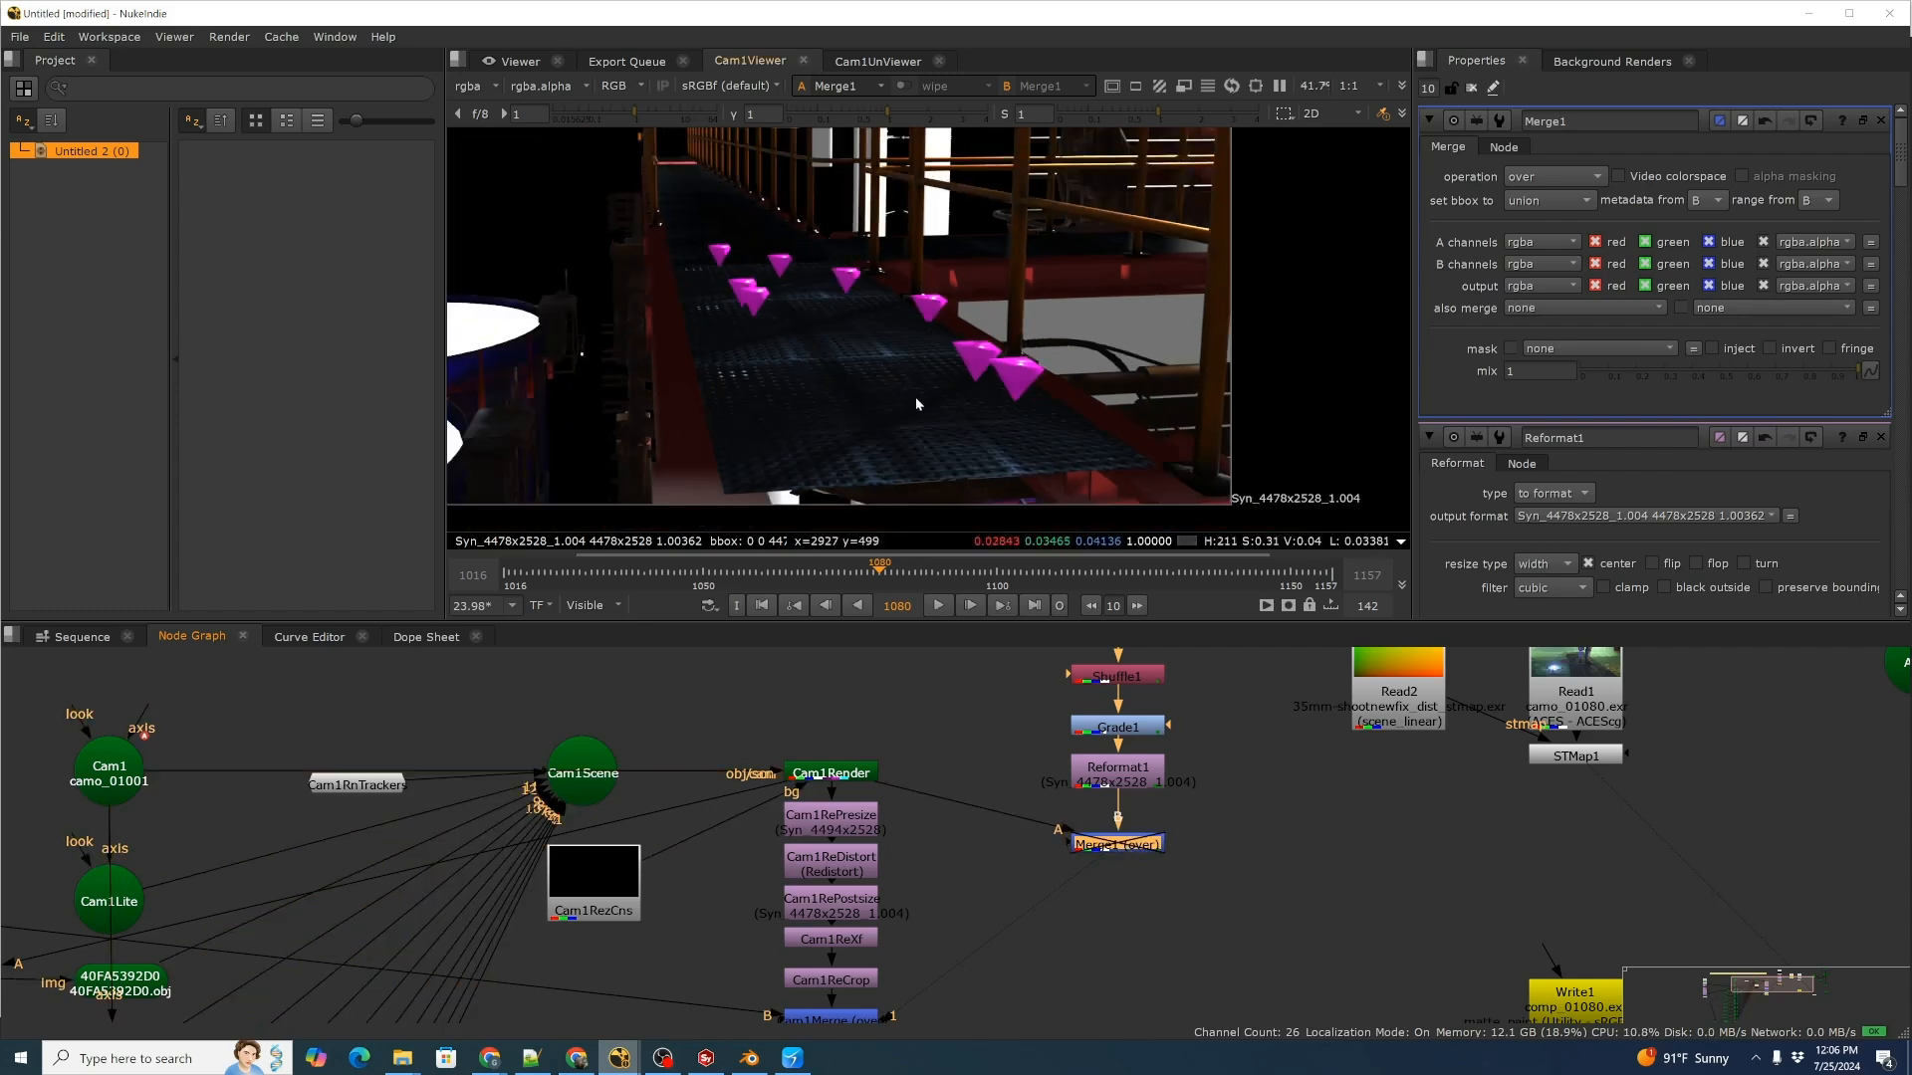
{"action": "scroll", "coordinate": [1025, 409], "scroll_direction": "up", "scroll_amount": 2}
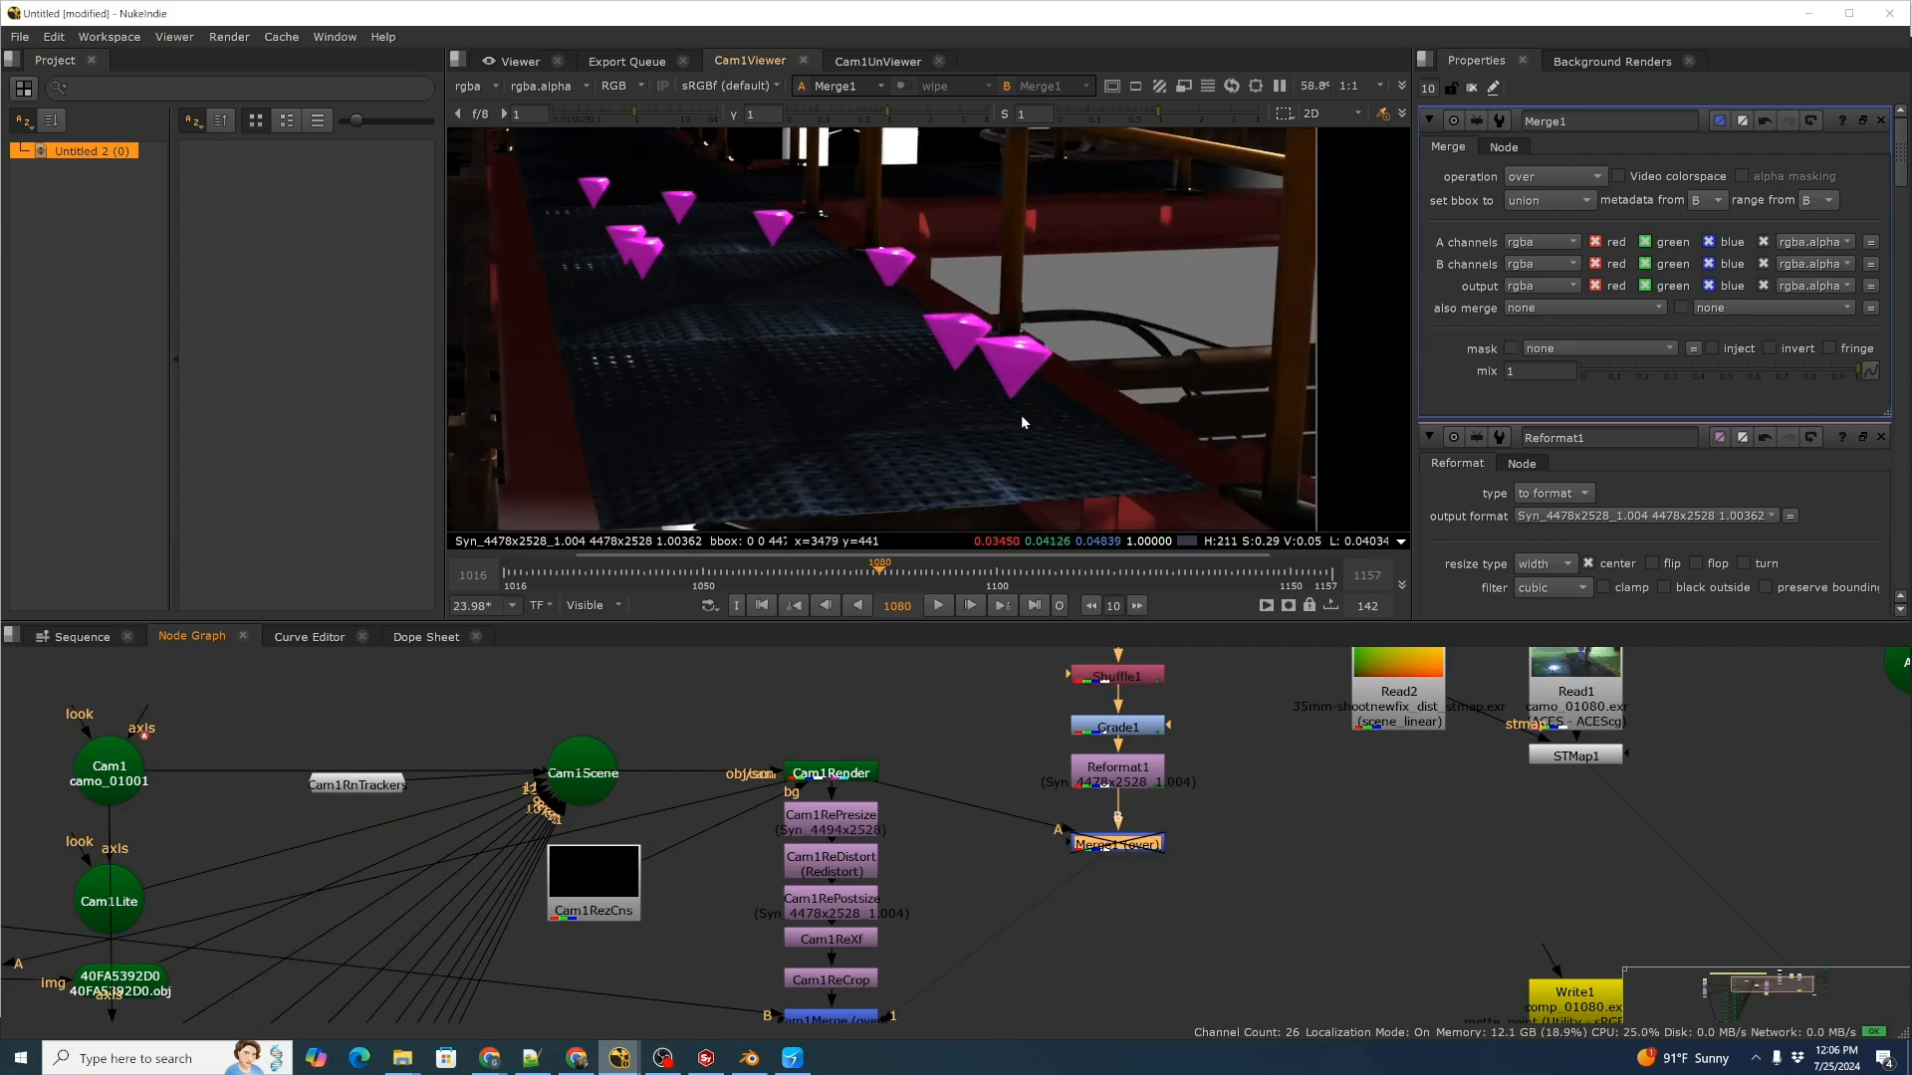
{"action": "scroll", "coordinate": [1119, 847], "scroll_direction": "up", "scroll_amount": 2}
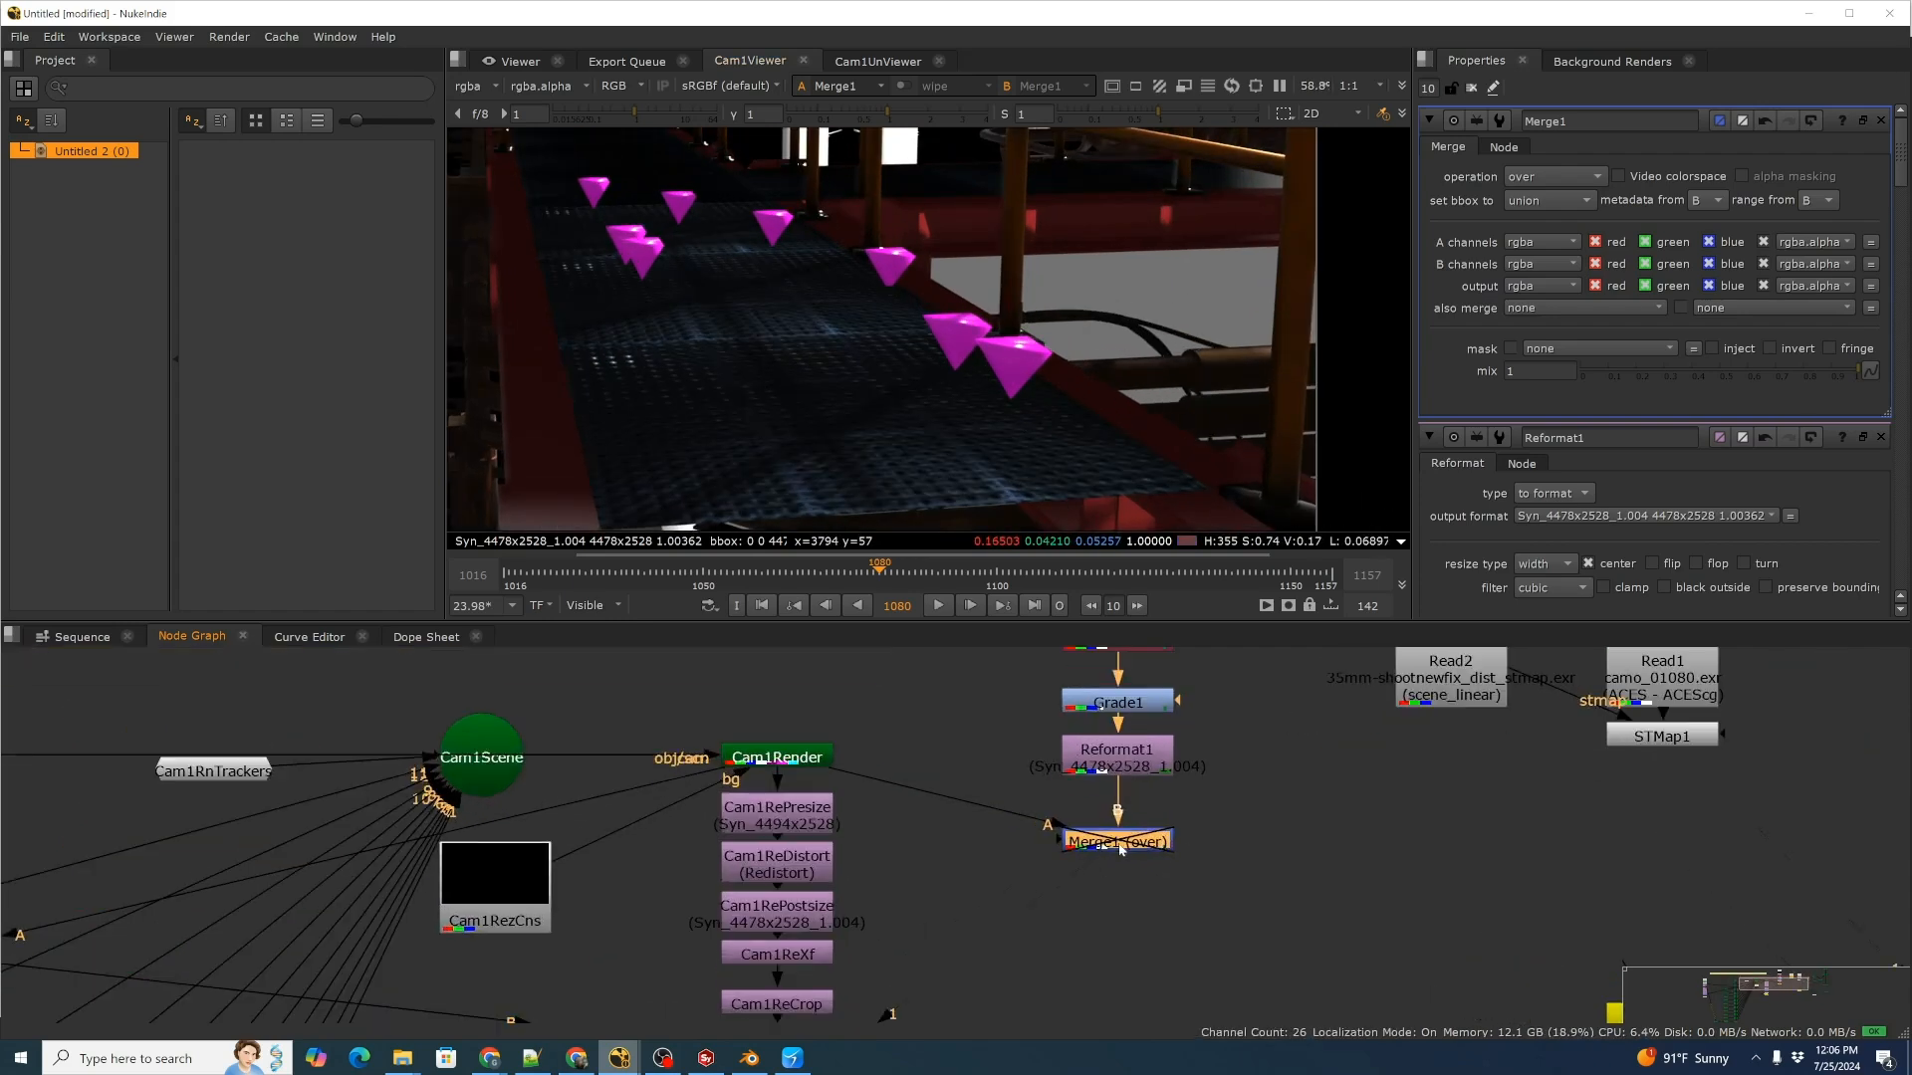
Display the redistorted Cam1Merge output in Cam1Viewer to check the tracking cones over the plate.
{"action": "scroll", "coordinate": [1207, 819], "scroll_direction": "down", "scroll_amount": 2}
{"action": "scroll", "coordinate": [1068, 512], "scroll_direction": "down", "scroll_amount": 1}
{"action": "middle_click_drag", "start_coordinate": [1192, 863], "coordinate": [1083, 860]}
{"action": "left_click", "coordinate": [813, 780]}
{"action": "middle_click_drag", "start_coordinate": [865, 834], "coordinate": [838, 788]}
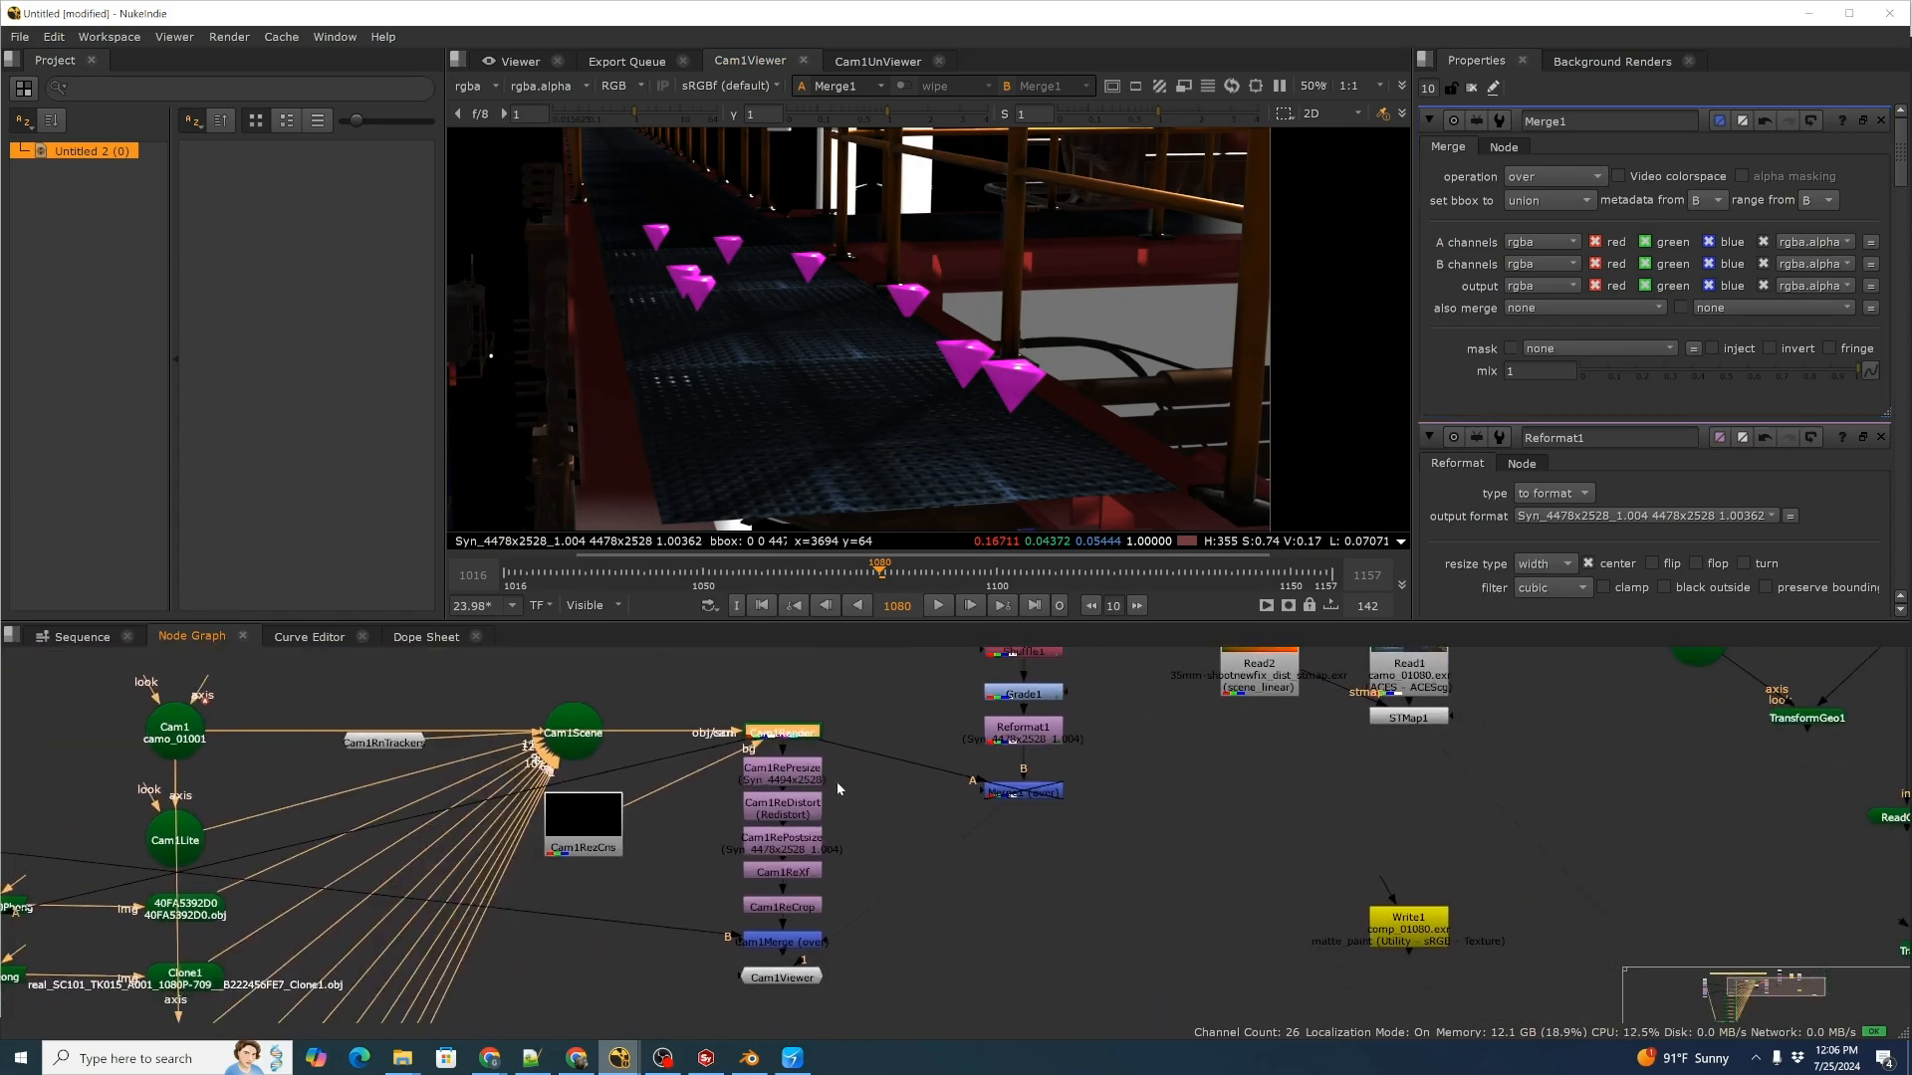
{"action": "left_click", "coordinate": [792, 944]}
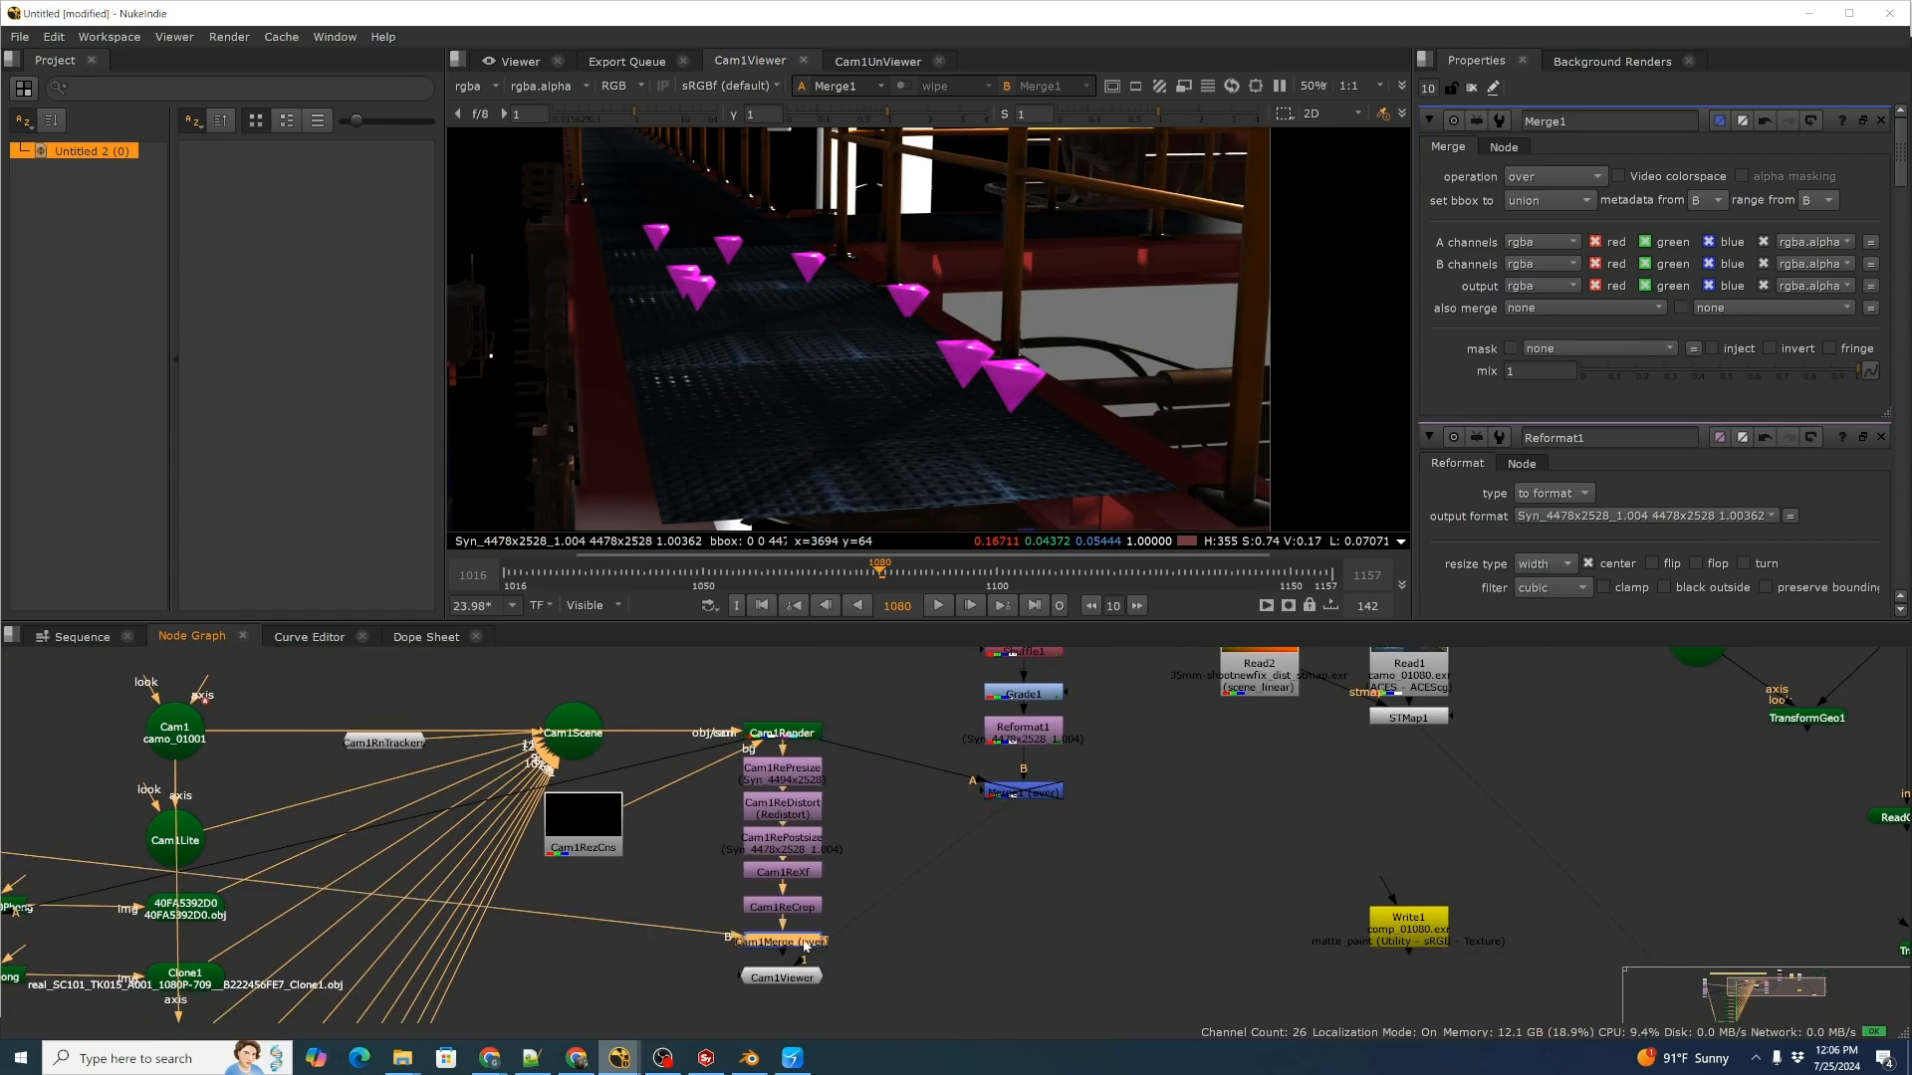
{"action": "key", "text": "1"}
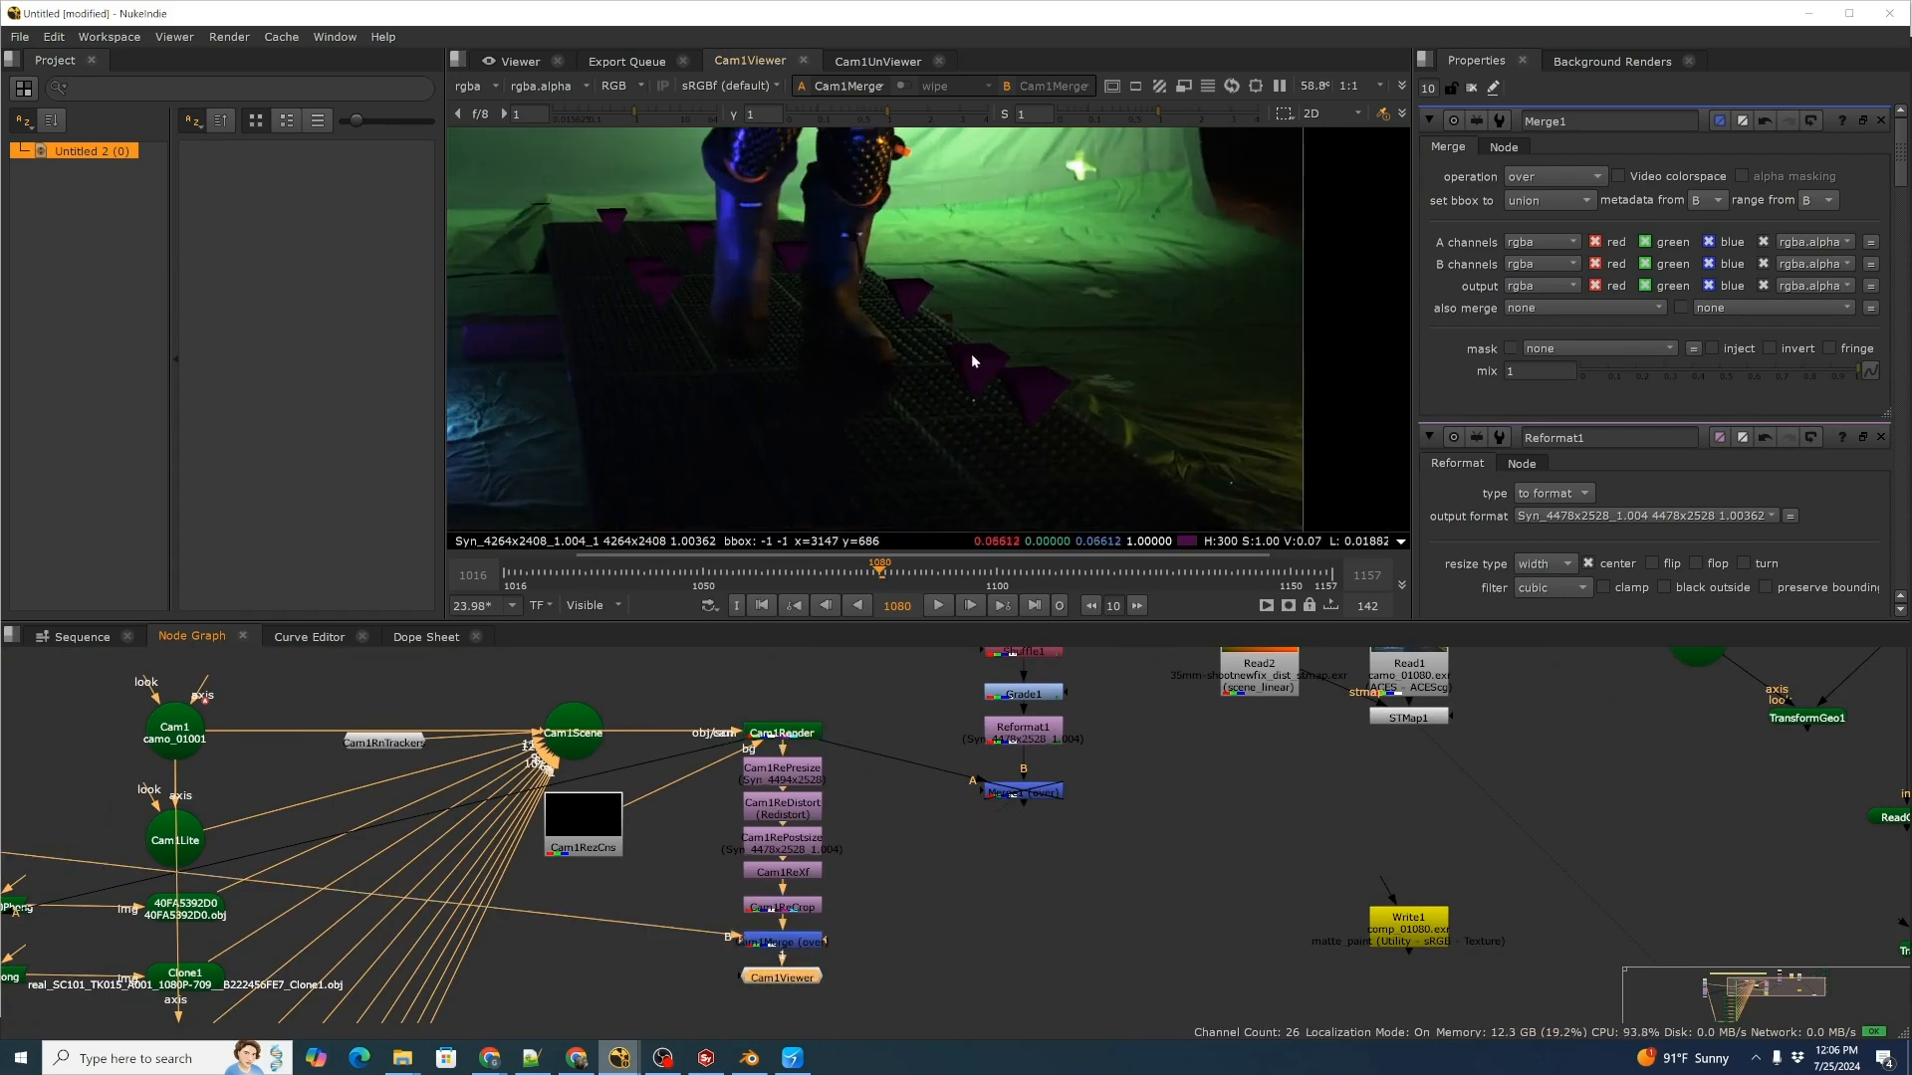
{"action": "scroll", "coordinate": [810, 224], "scroll_direction": "down", "scroll_amount": 3}
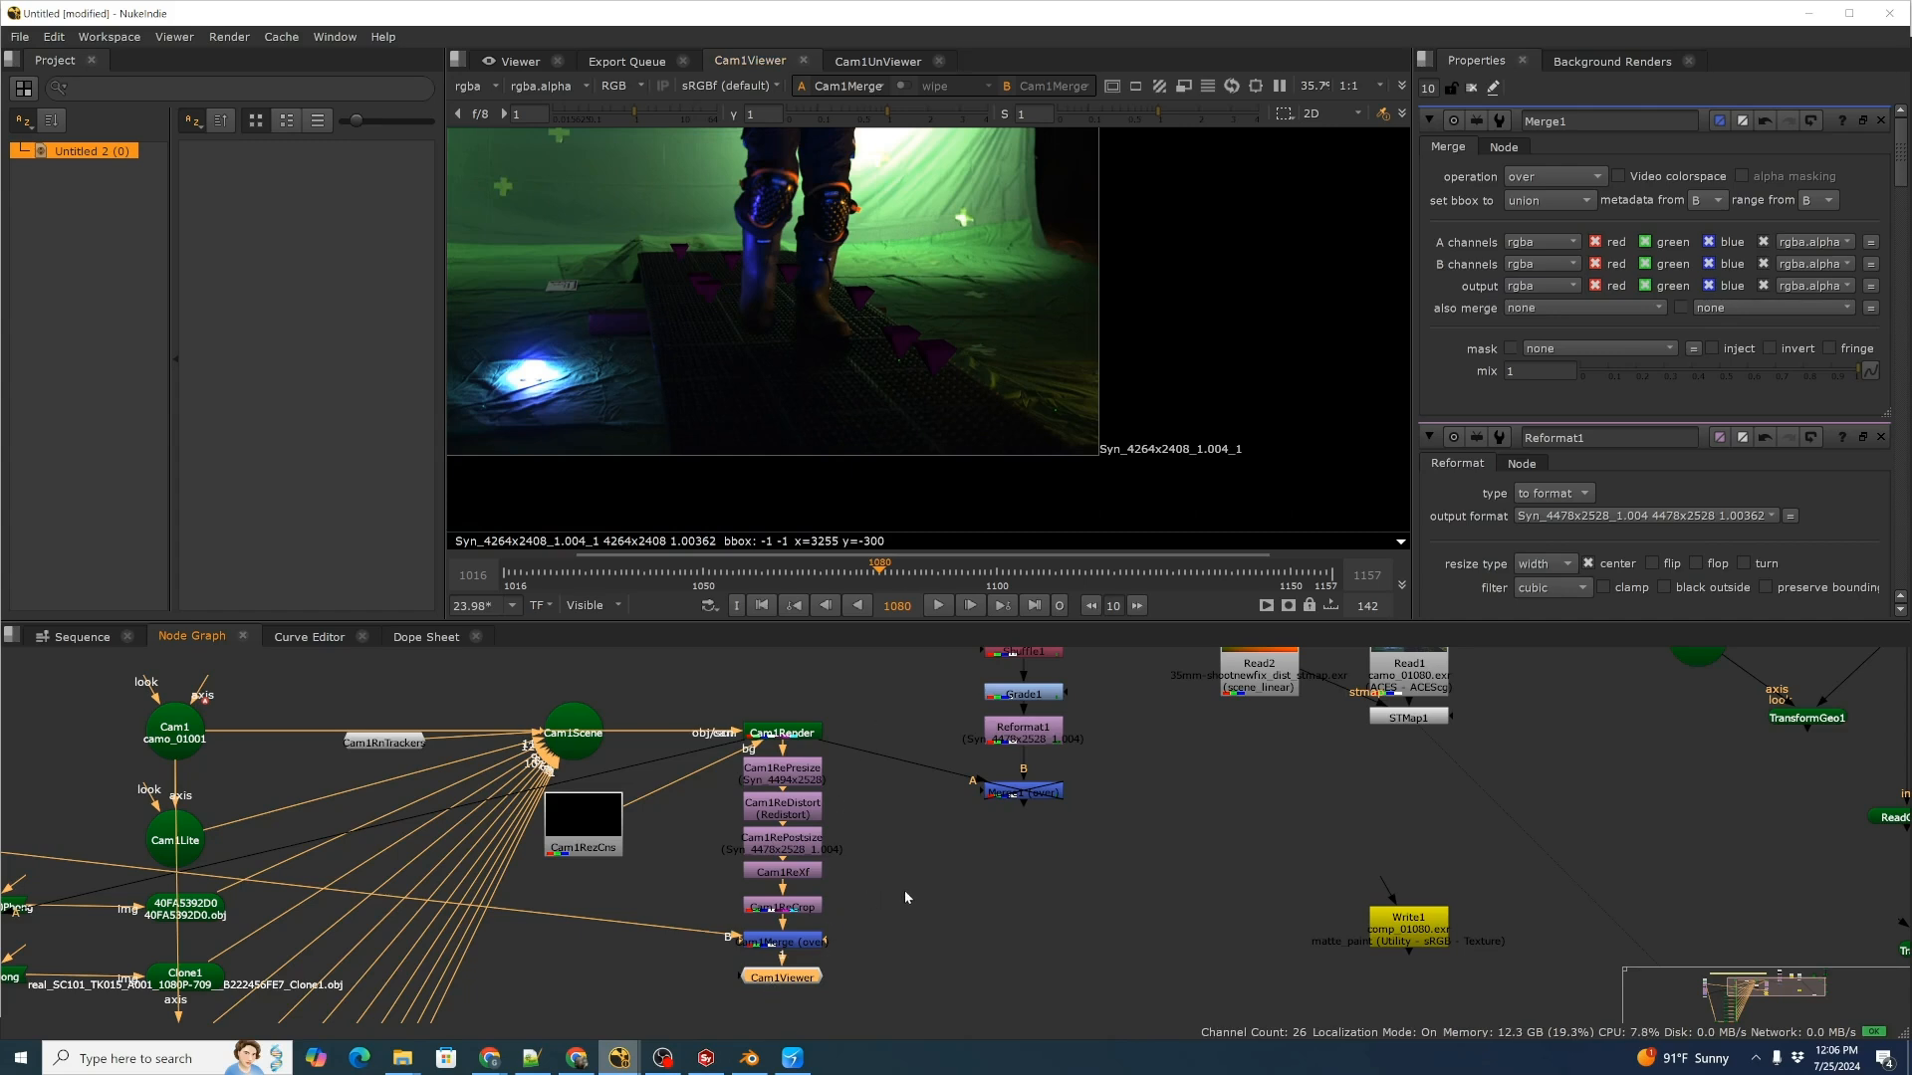
Feed Cam1RePresize from Reformat1 instead of Cam1Render and check the redistorted walkway at frame 1104.
{"action": "middle_click_drag", "start_coordinate": [904, 890], "coordinate": [908, 909]}
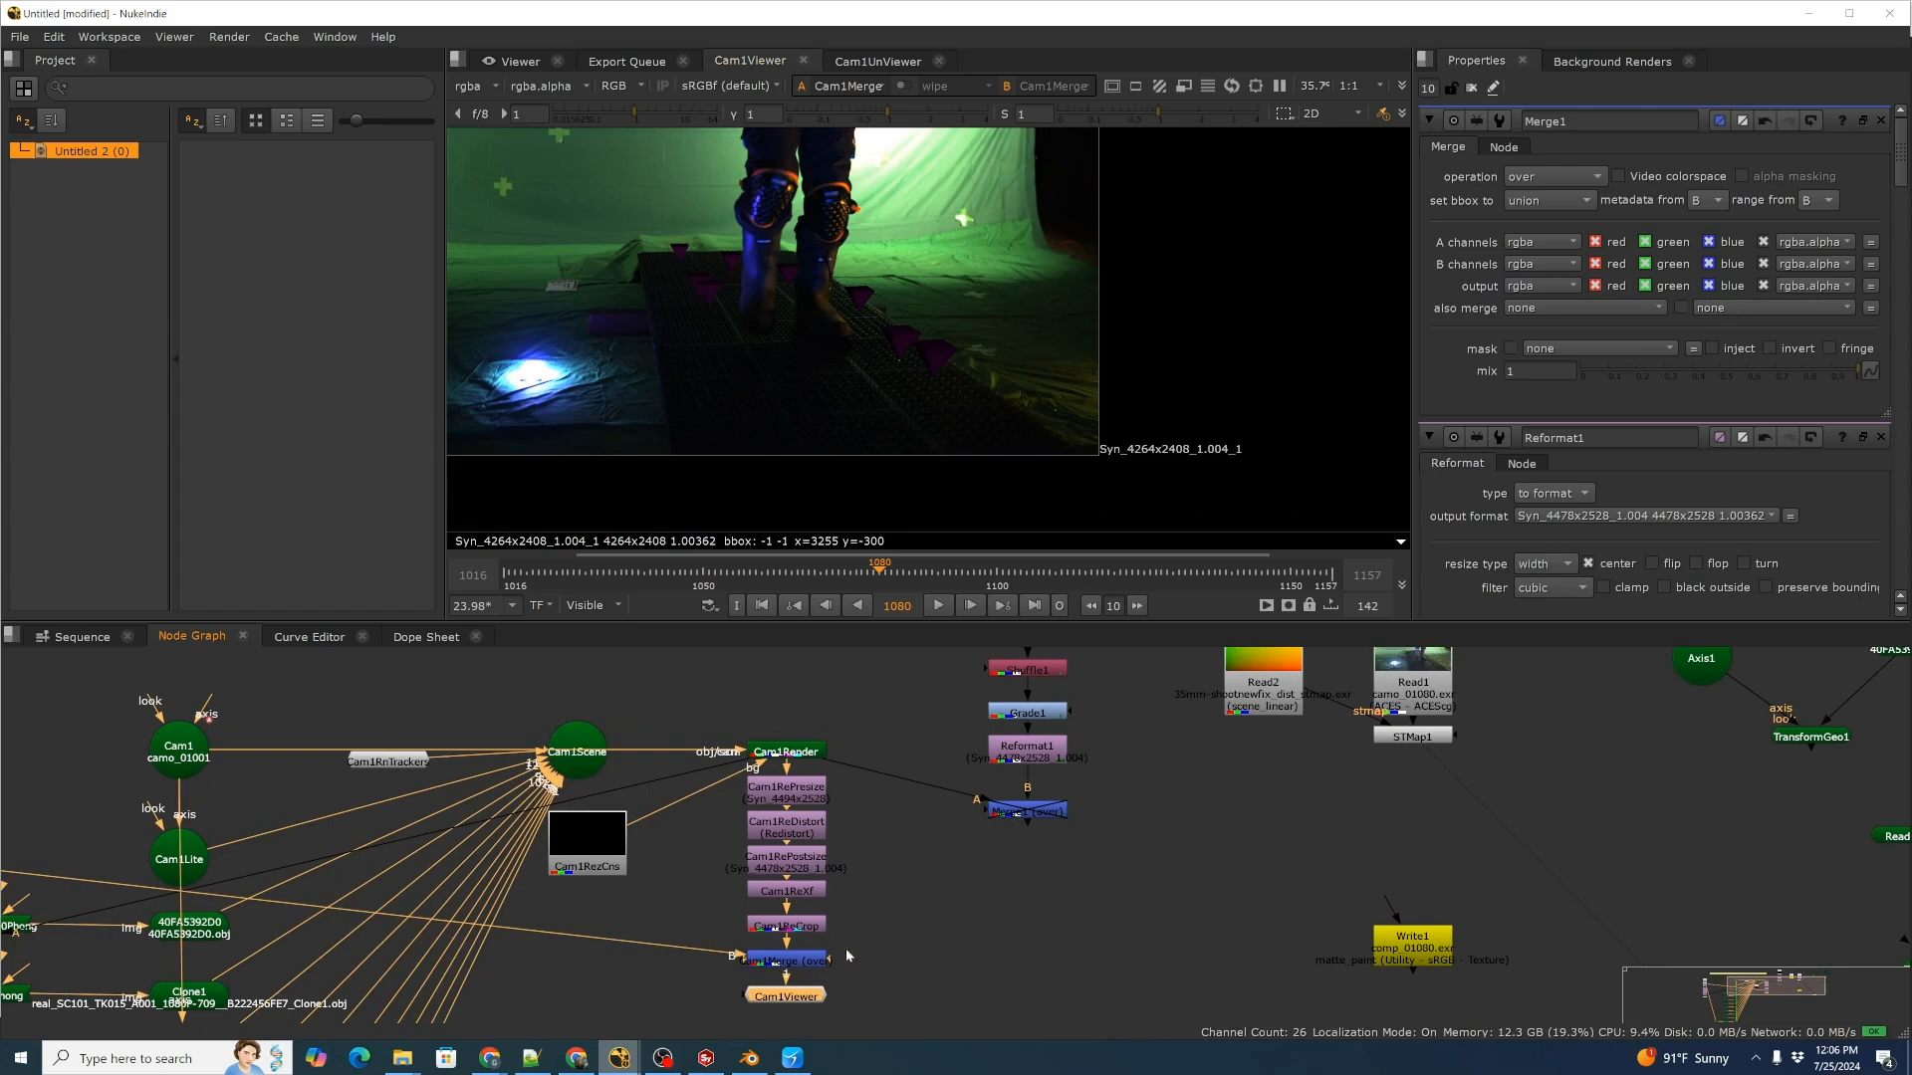
{"action": "scroll", "coordinate": [876, 926], "scroll_direction": "up", "scroll_amount": 1}
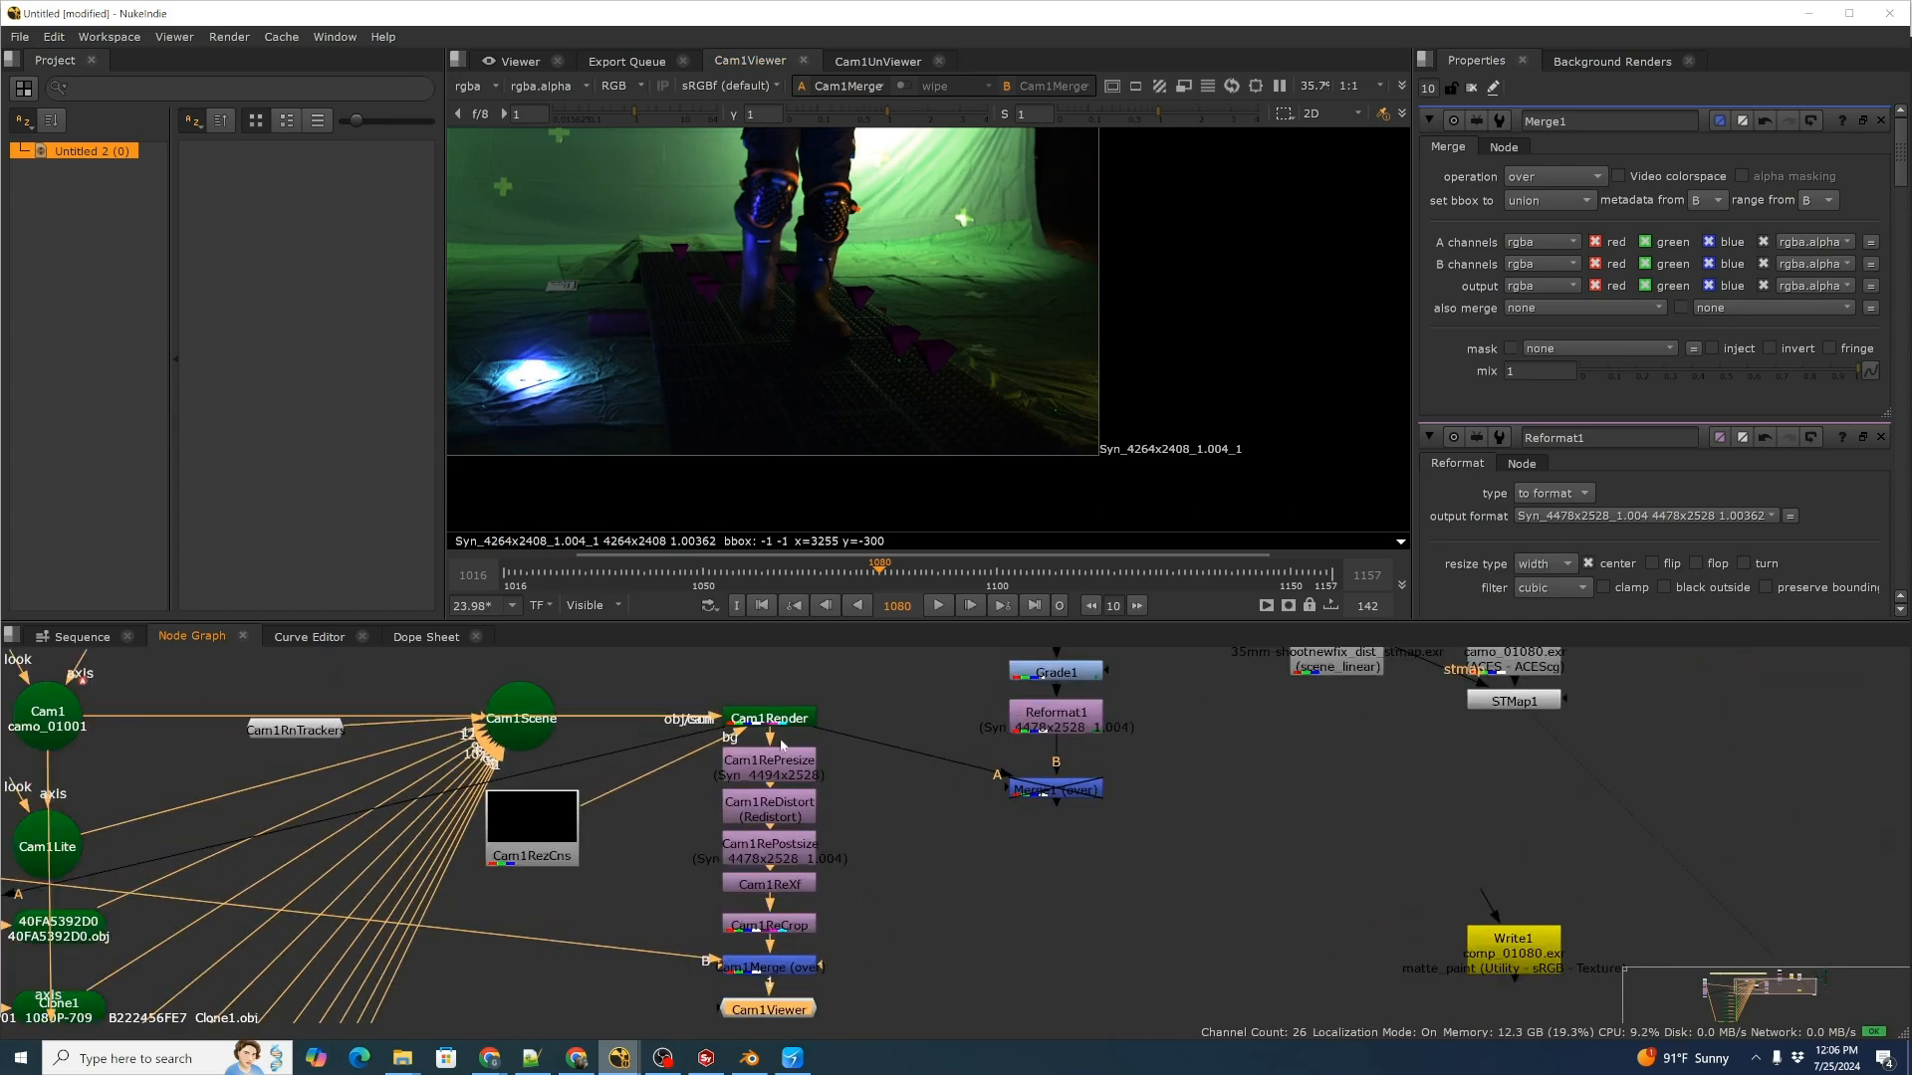
{"action": "left_click_drag", "start_coordinate": [791, 742], "coordinate": [1016, 728]}
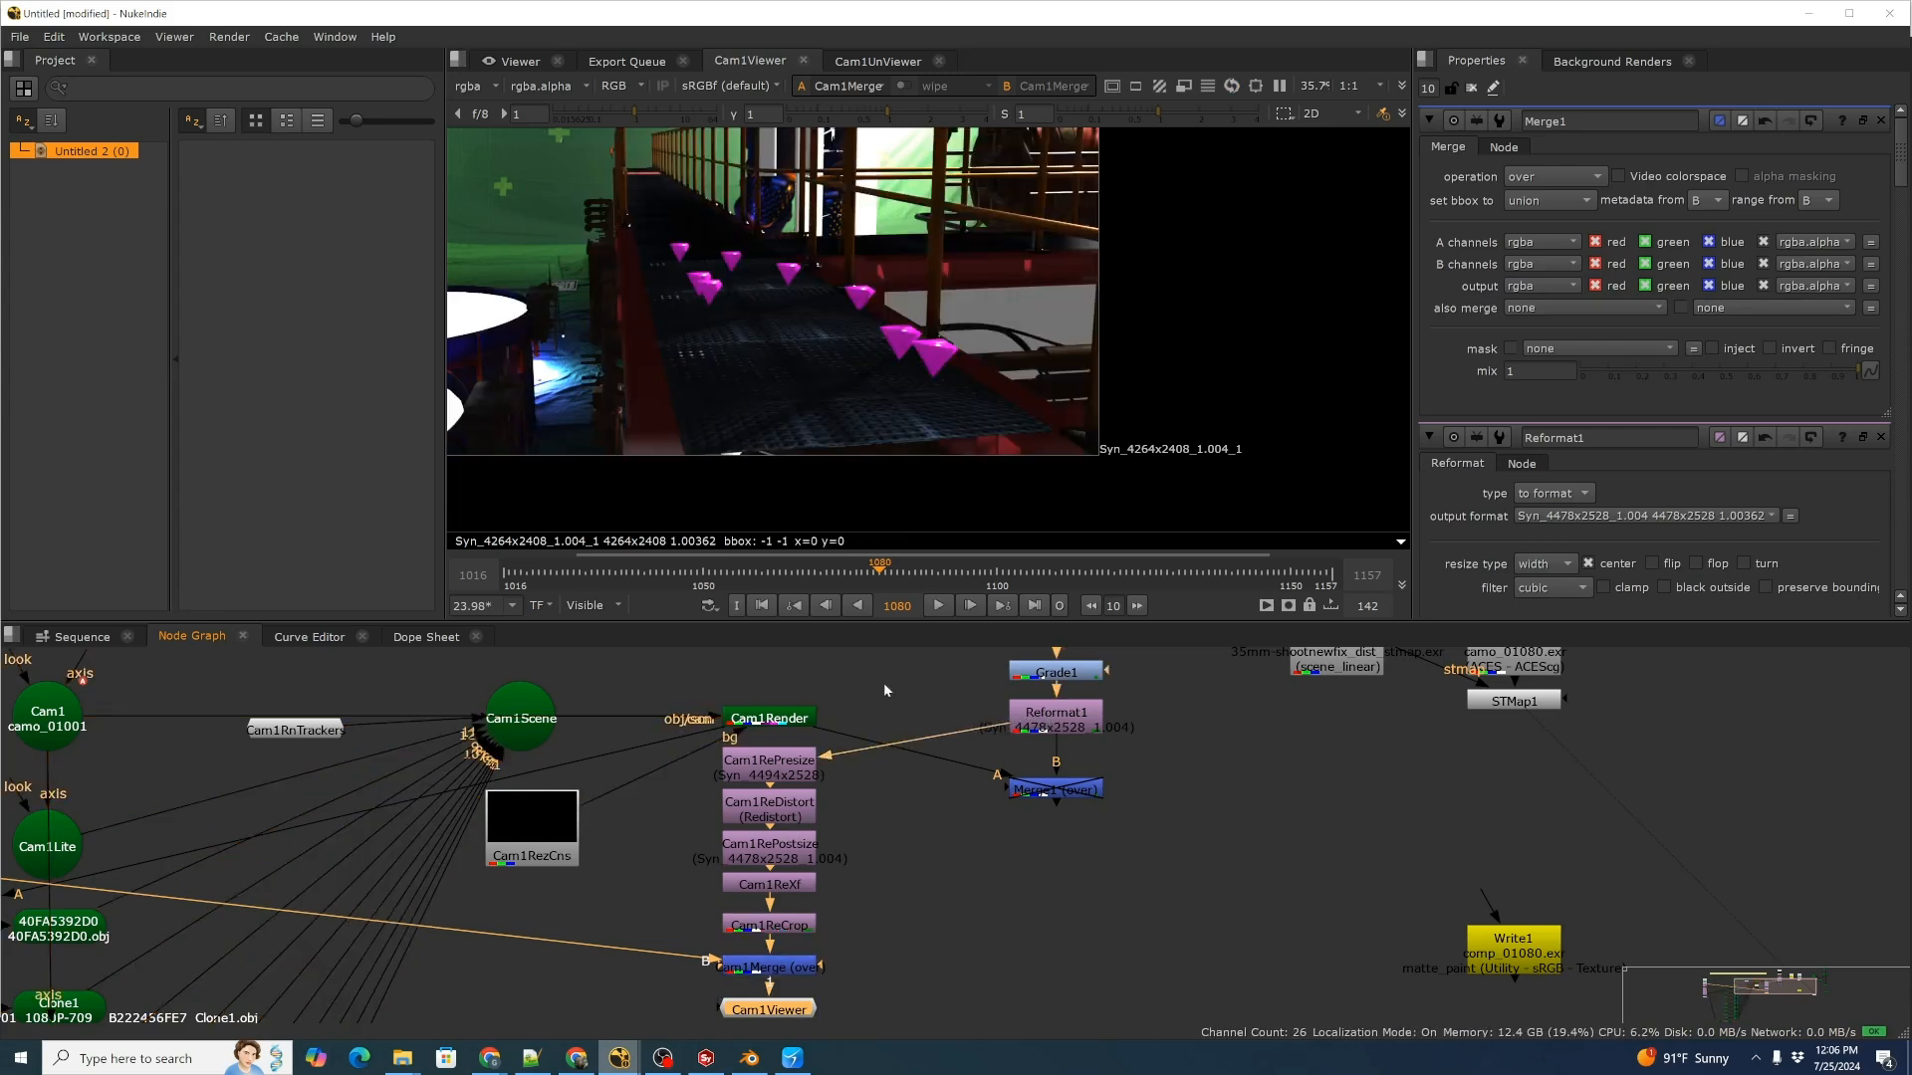
{"action": "left_click", "coordinate": [781, 971]}
{"action": "key", "text": "ctrl+z"}
{"action": "key", "text": "ctrl+z"}
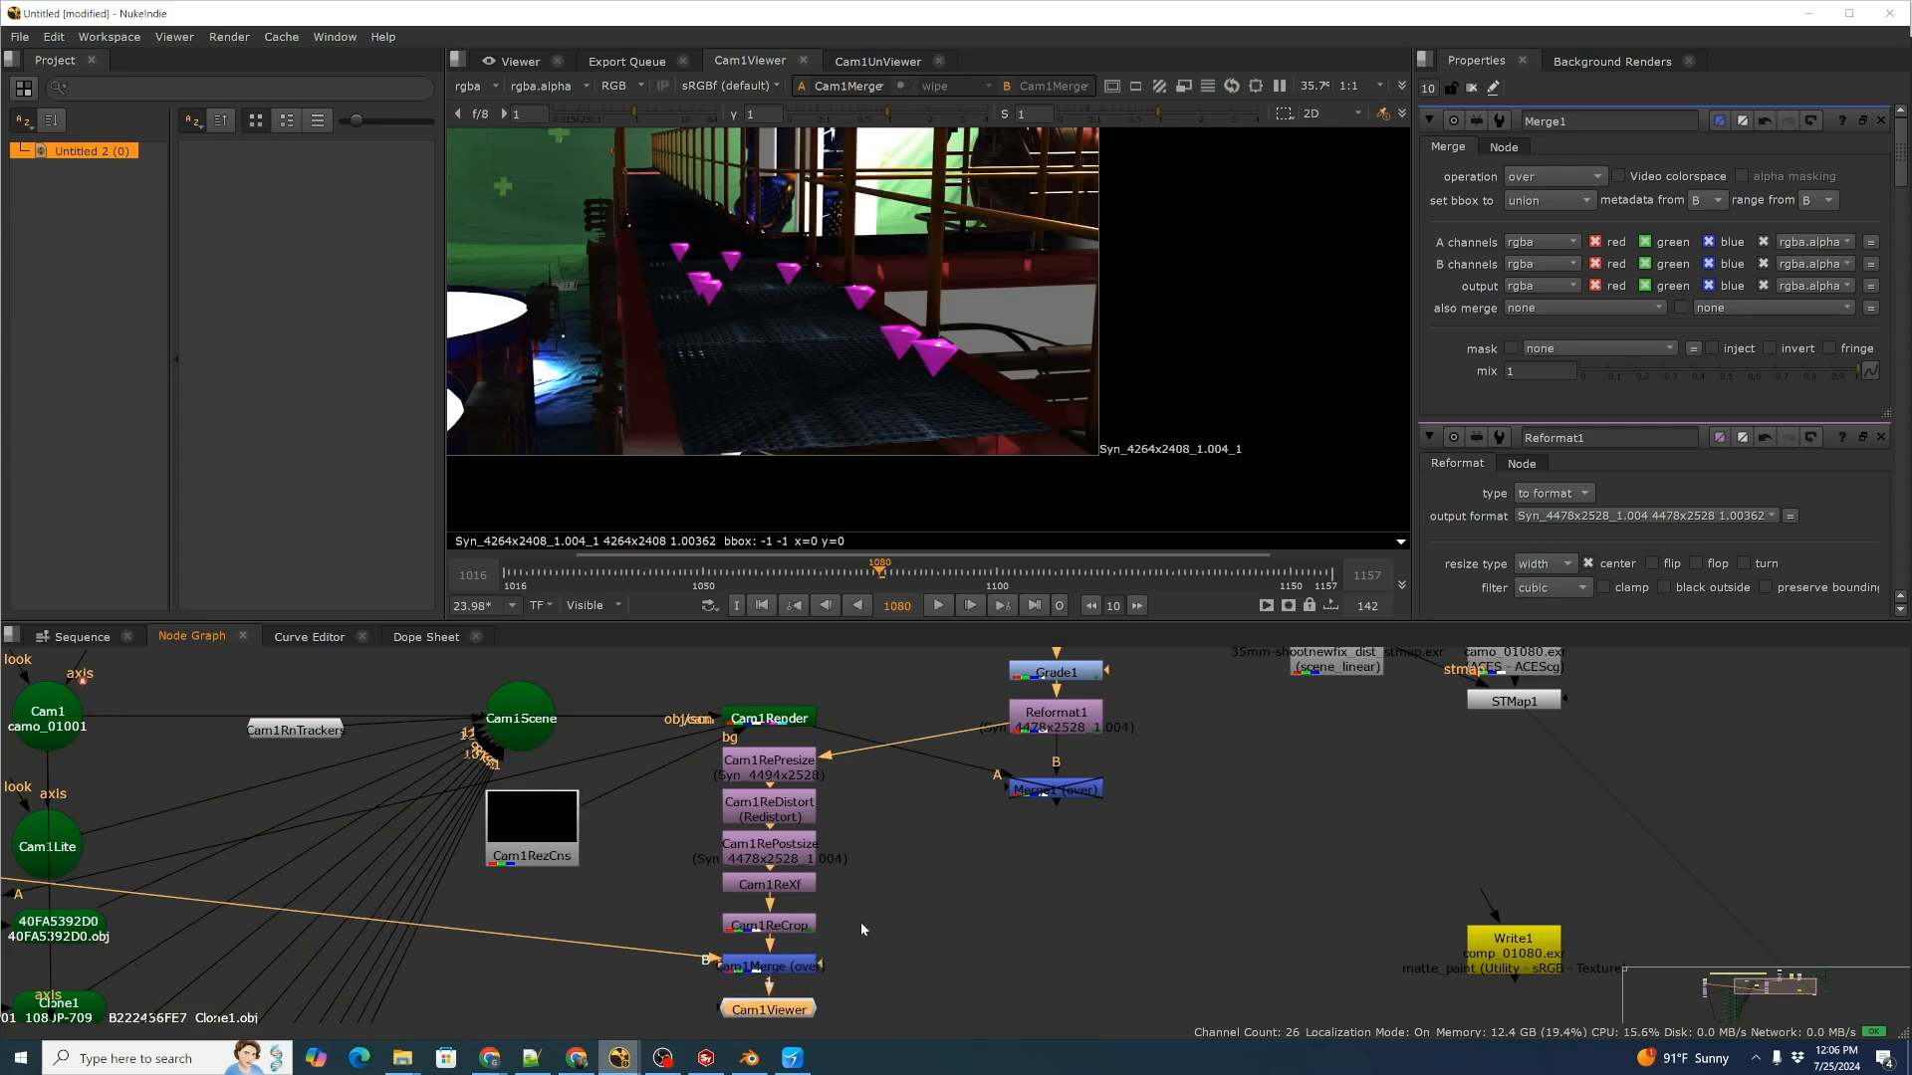
{"action": "scroll", "coordinate": [886, 411], "scroll_direction": "down", "scroll_amount": 2}
{"action": "left_click_drag", "start_coordinate": [880, 575], "coordinate": [1027, 573]}
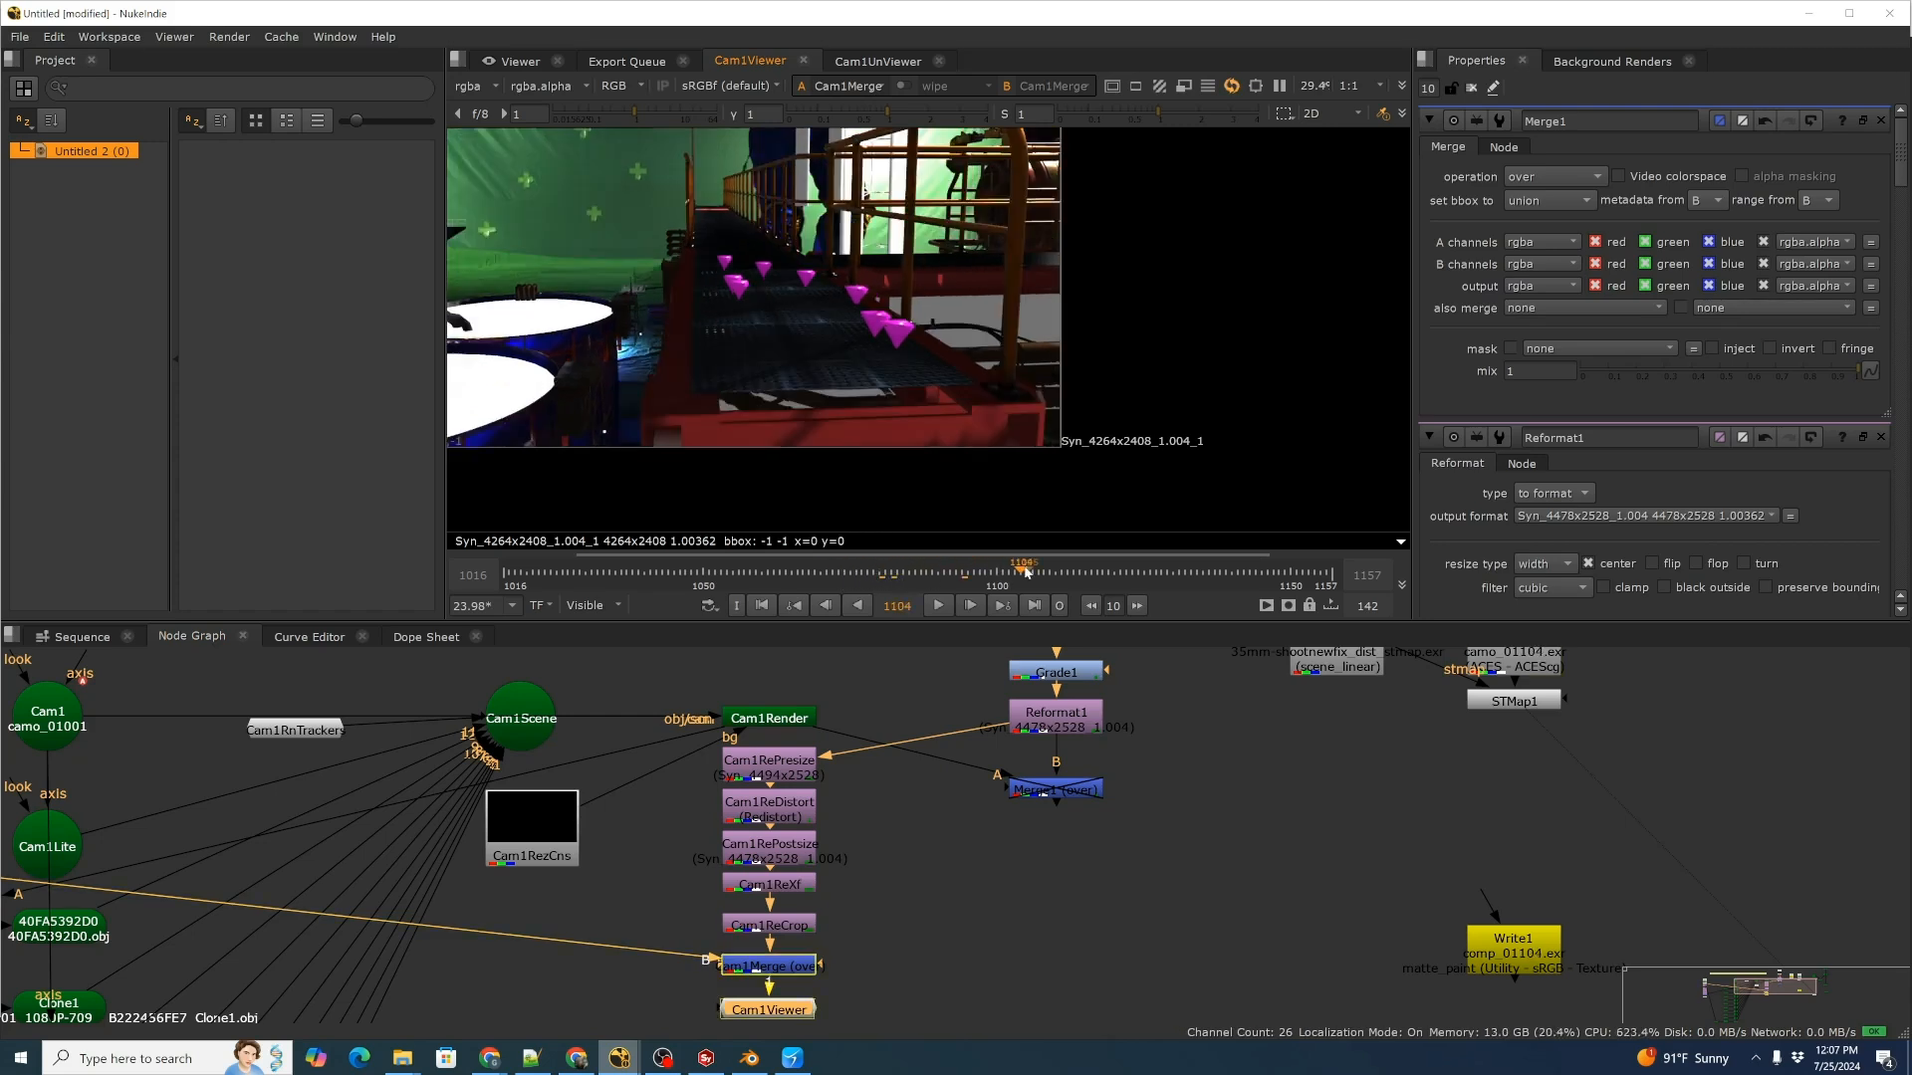
{"action": "scroll", "coordinate": [866, 926], "scroll_direction": "up", "scroll_amount": 2}
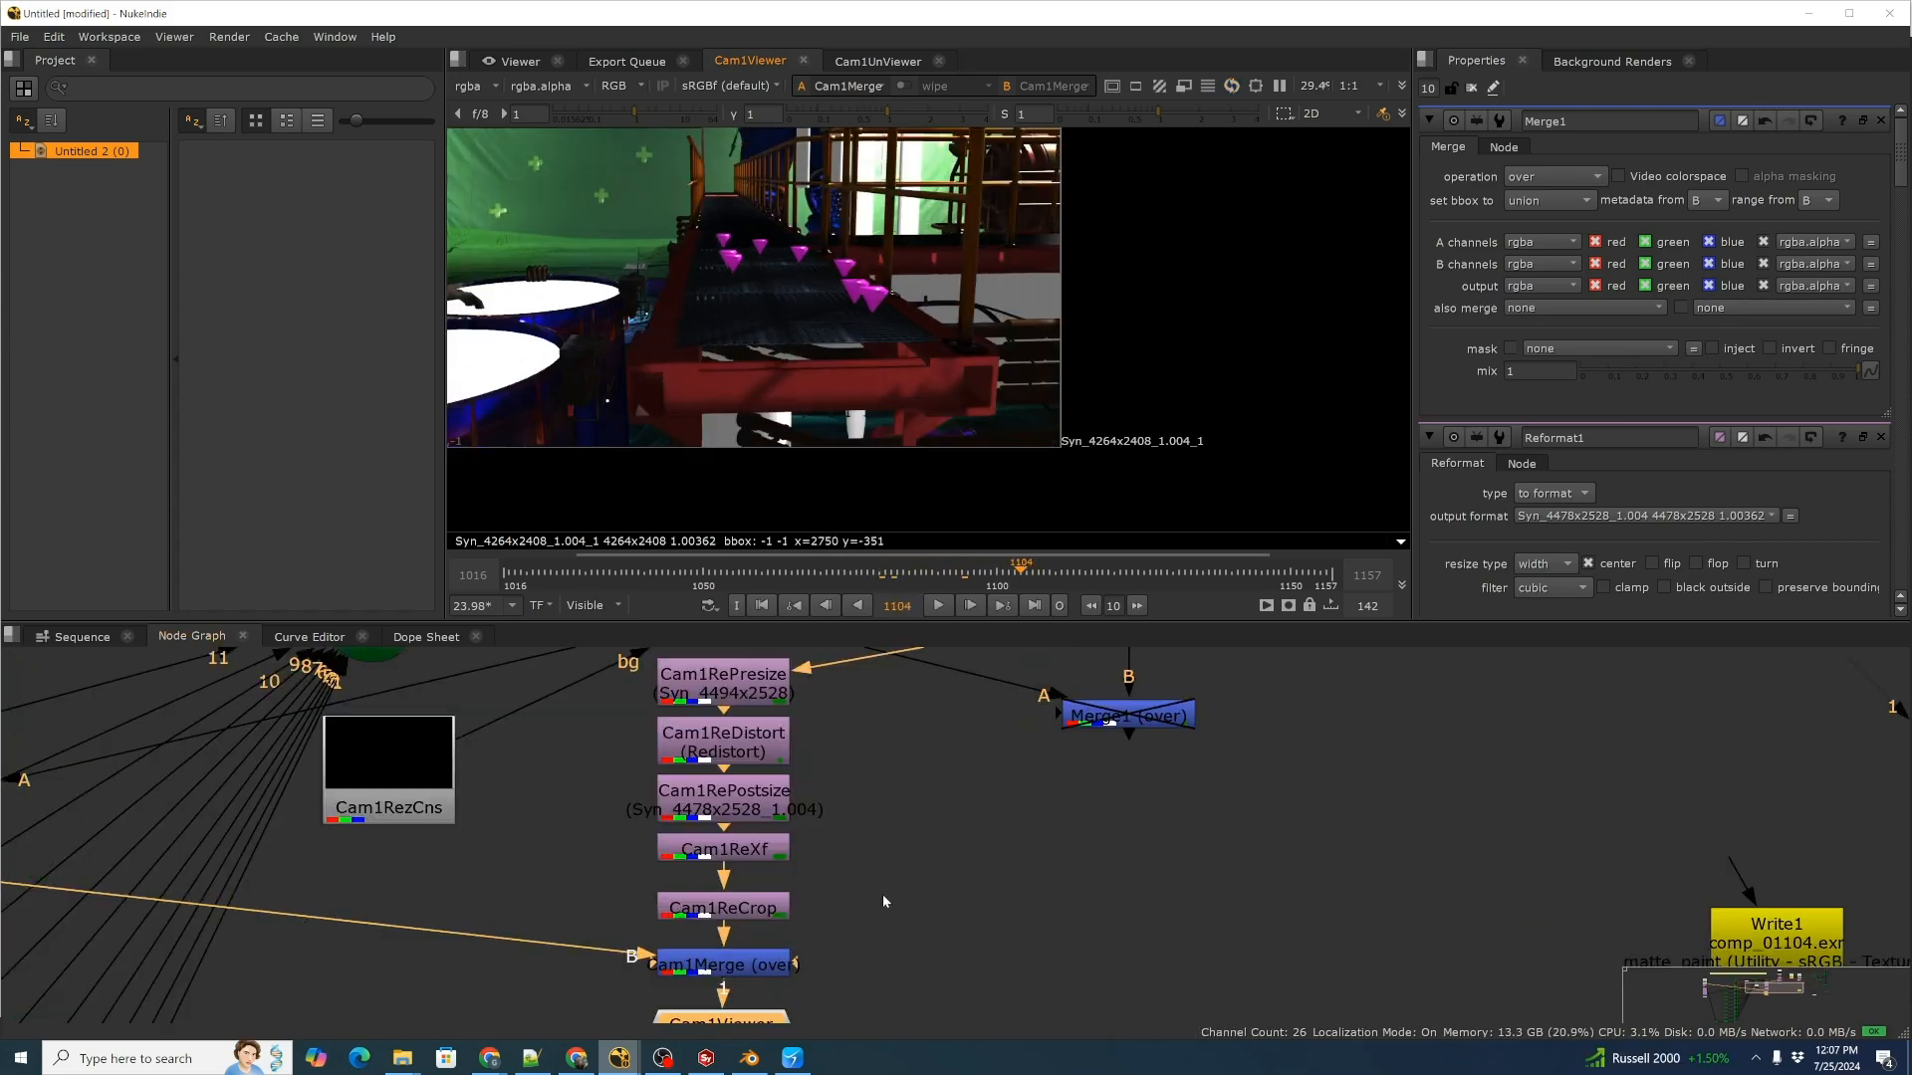
{"action": "scroll", "coordinate": [907, 878], "scroll_direction": "down", "scroll_amount": 2}
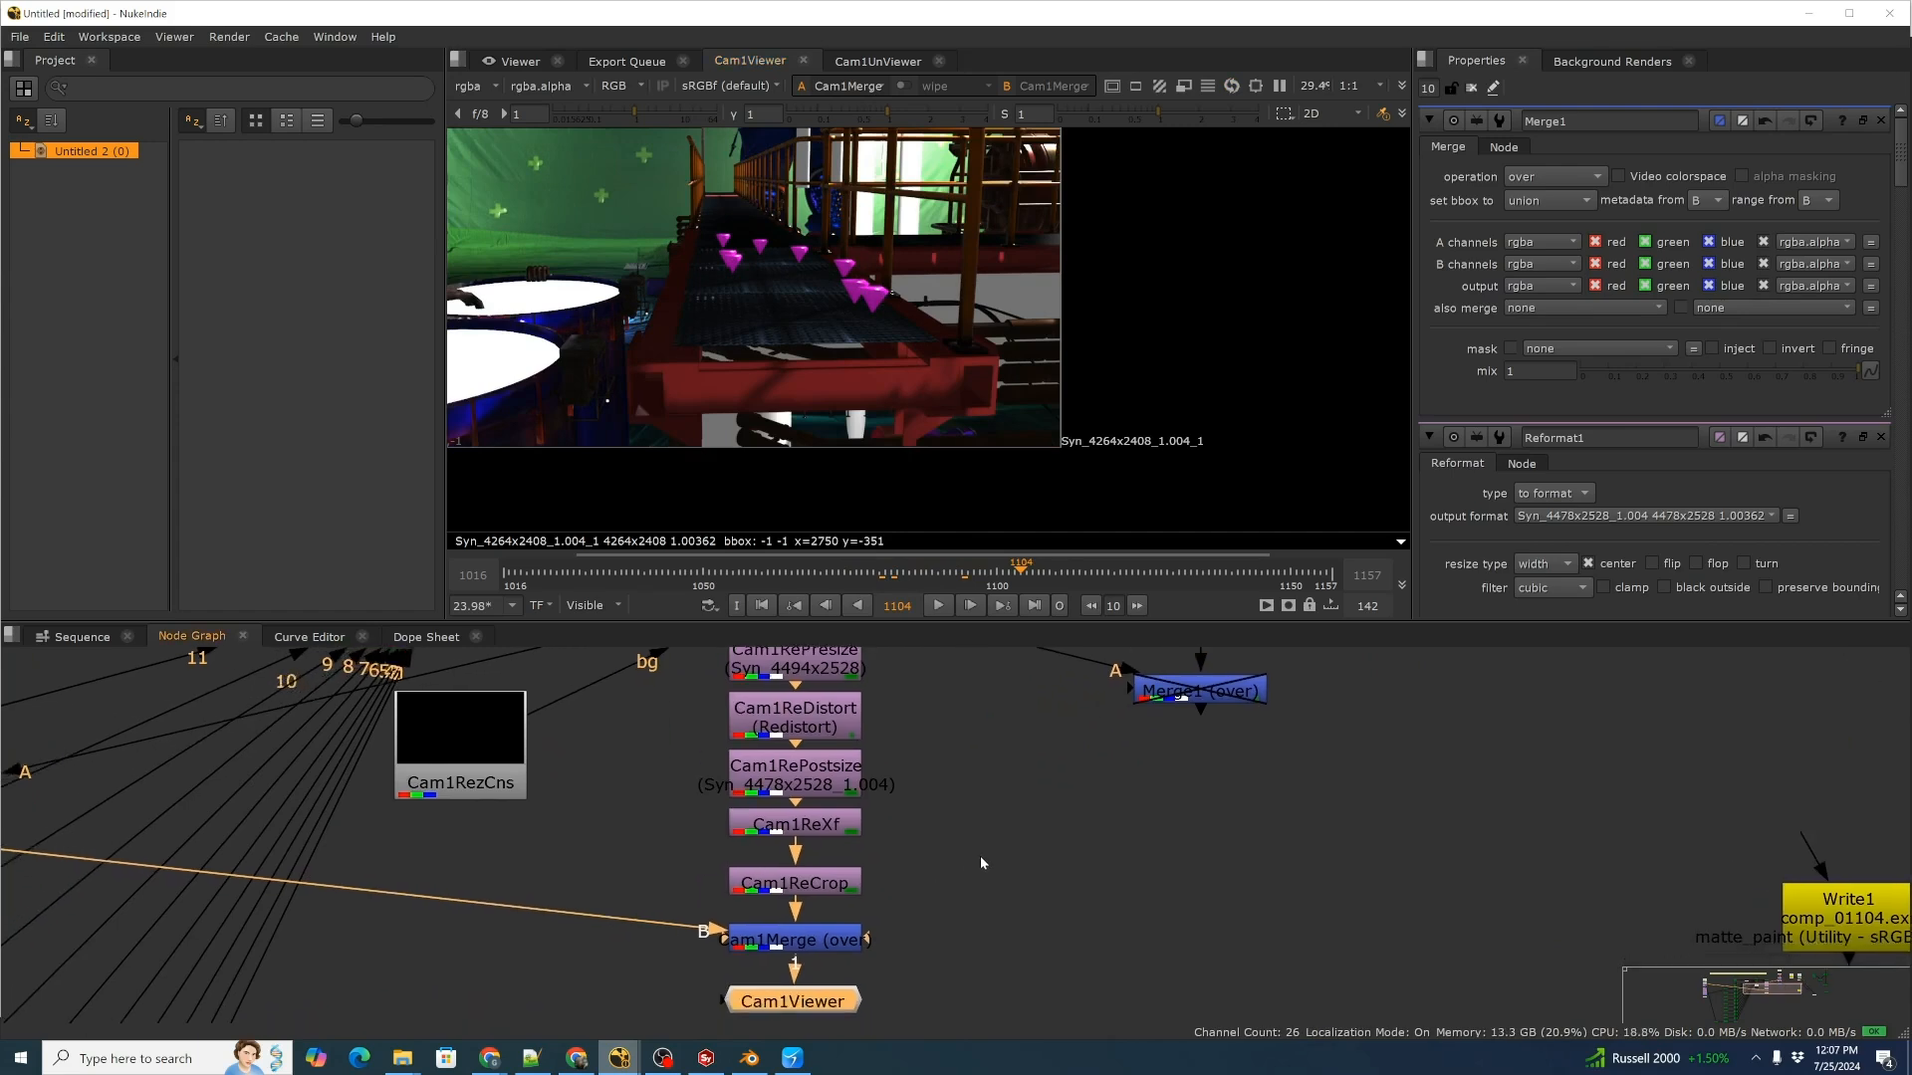
Duplicate the live-action plate's Read node and place the copy near Cam1Merge.
{"action": "middle_click_drag", "start_coordinate": [997, 885], "coordinate": [1139, 840]}
{"action": "scroll", "coordinate": [663, 949], "scroll_direction": "down", "scroll_amount": 4}
{"action": "middle_click_drag", "start_coordinate": [691, 953], "coordinate": [820, 950]}
{"action": "left_click", "coordinate": [204, 801]}
{"action": "key", "text": "ctrl+c"}
{"action": "key", "text": "ctrl+v"}
{"action": "left_click_drag", "start_coordinate": [213, 804], "coordinate": [837, 968]}
{"action": "scroll", "coordinate": [836, 968], "scroll_direction": "up", "scroll_amount": 3}
{"action": "scroll", "coordinate": [802, 986], "scroll_direction": "up", "scroll_amount": 3}
{"action": "middle_click_drag", "start_coordinate": [863, 1018], "coordinate": [865, 799]}
{"action": "scroll", "coordinate": [904, 916], "scroll_direction": "down", "scroll_amount": 3}
Add a Keylight node fed by the duplicated plate reader and place it just below the reader.
{"action": "left_click", "coordinate": [807, 802]}
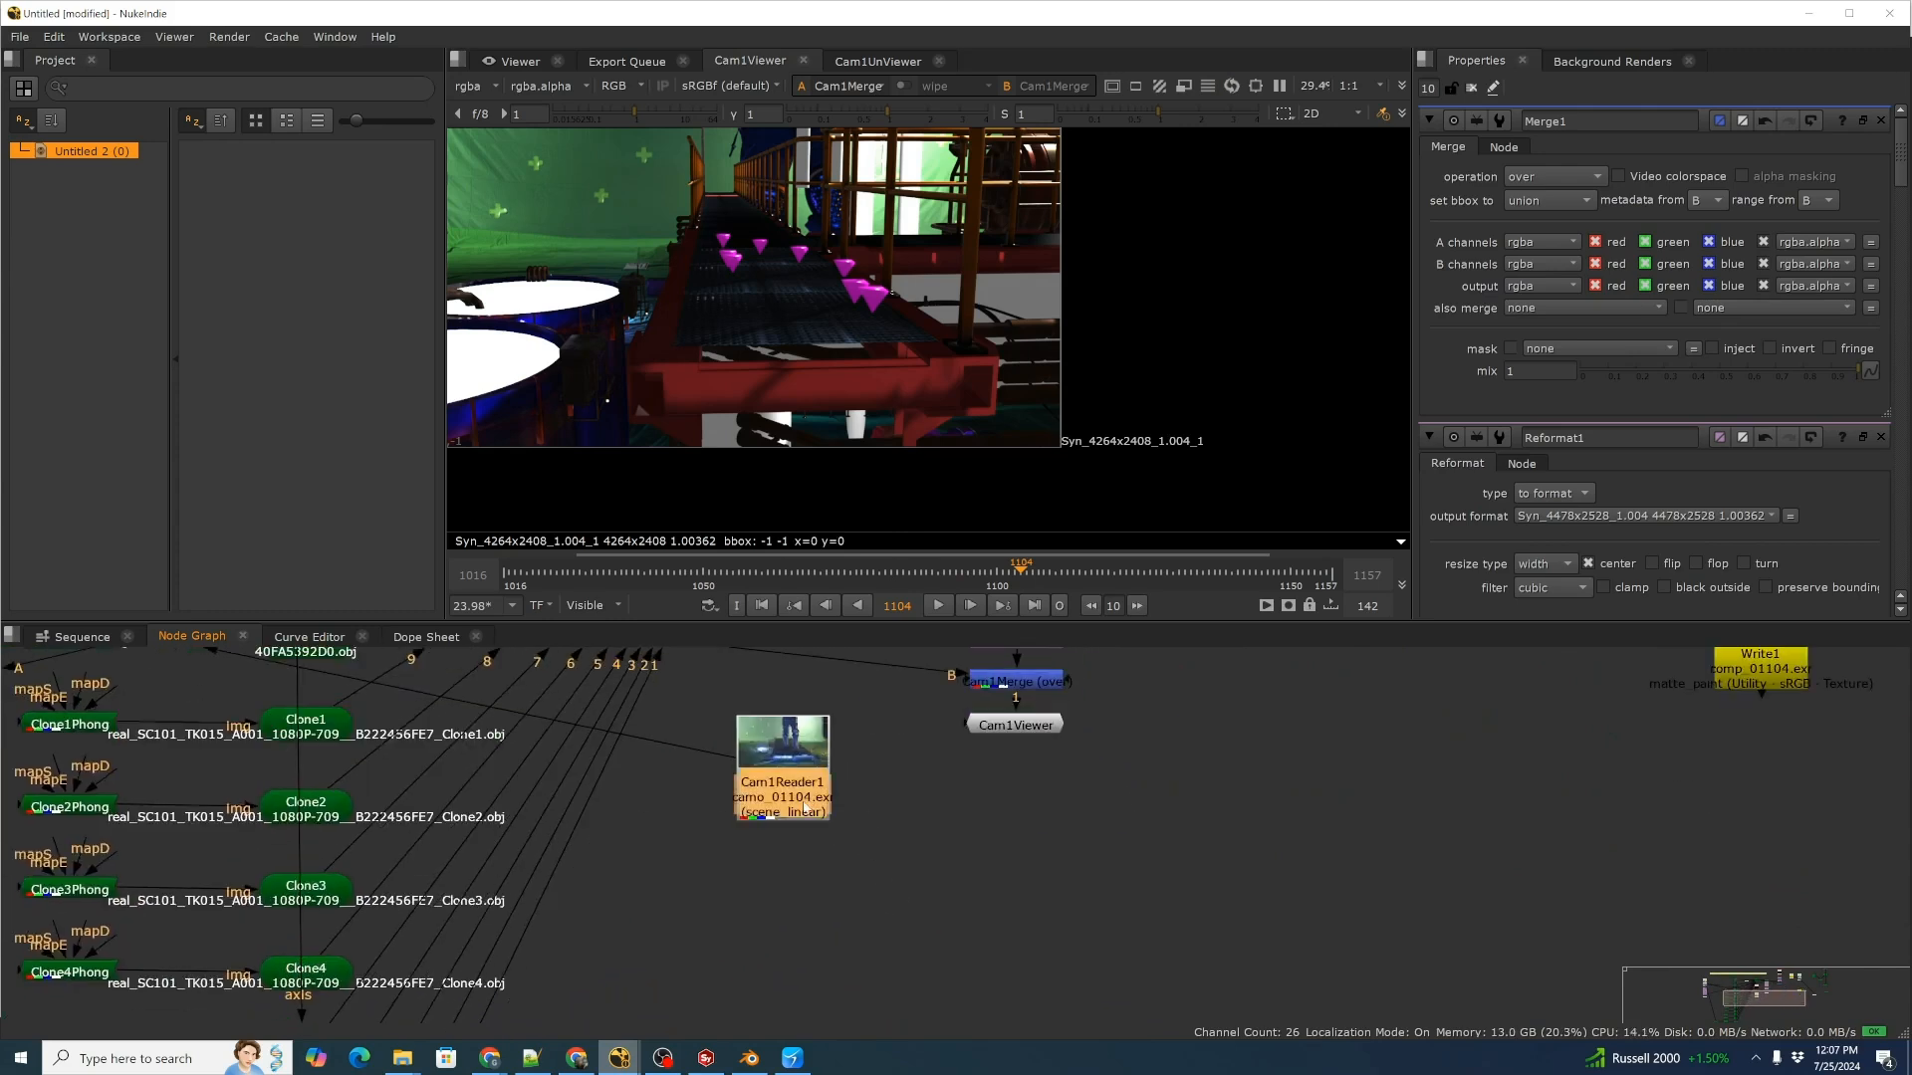
{"action": "key", "text": "Tab"}
{"action": "type", "text": "key"}
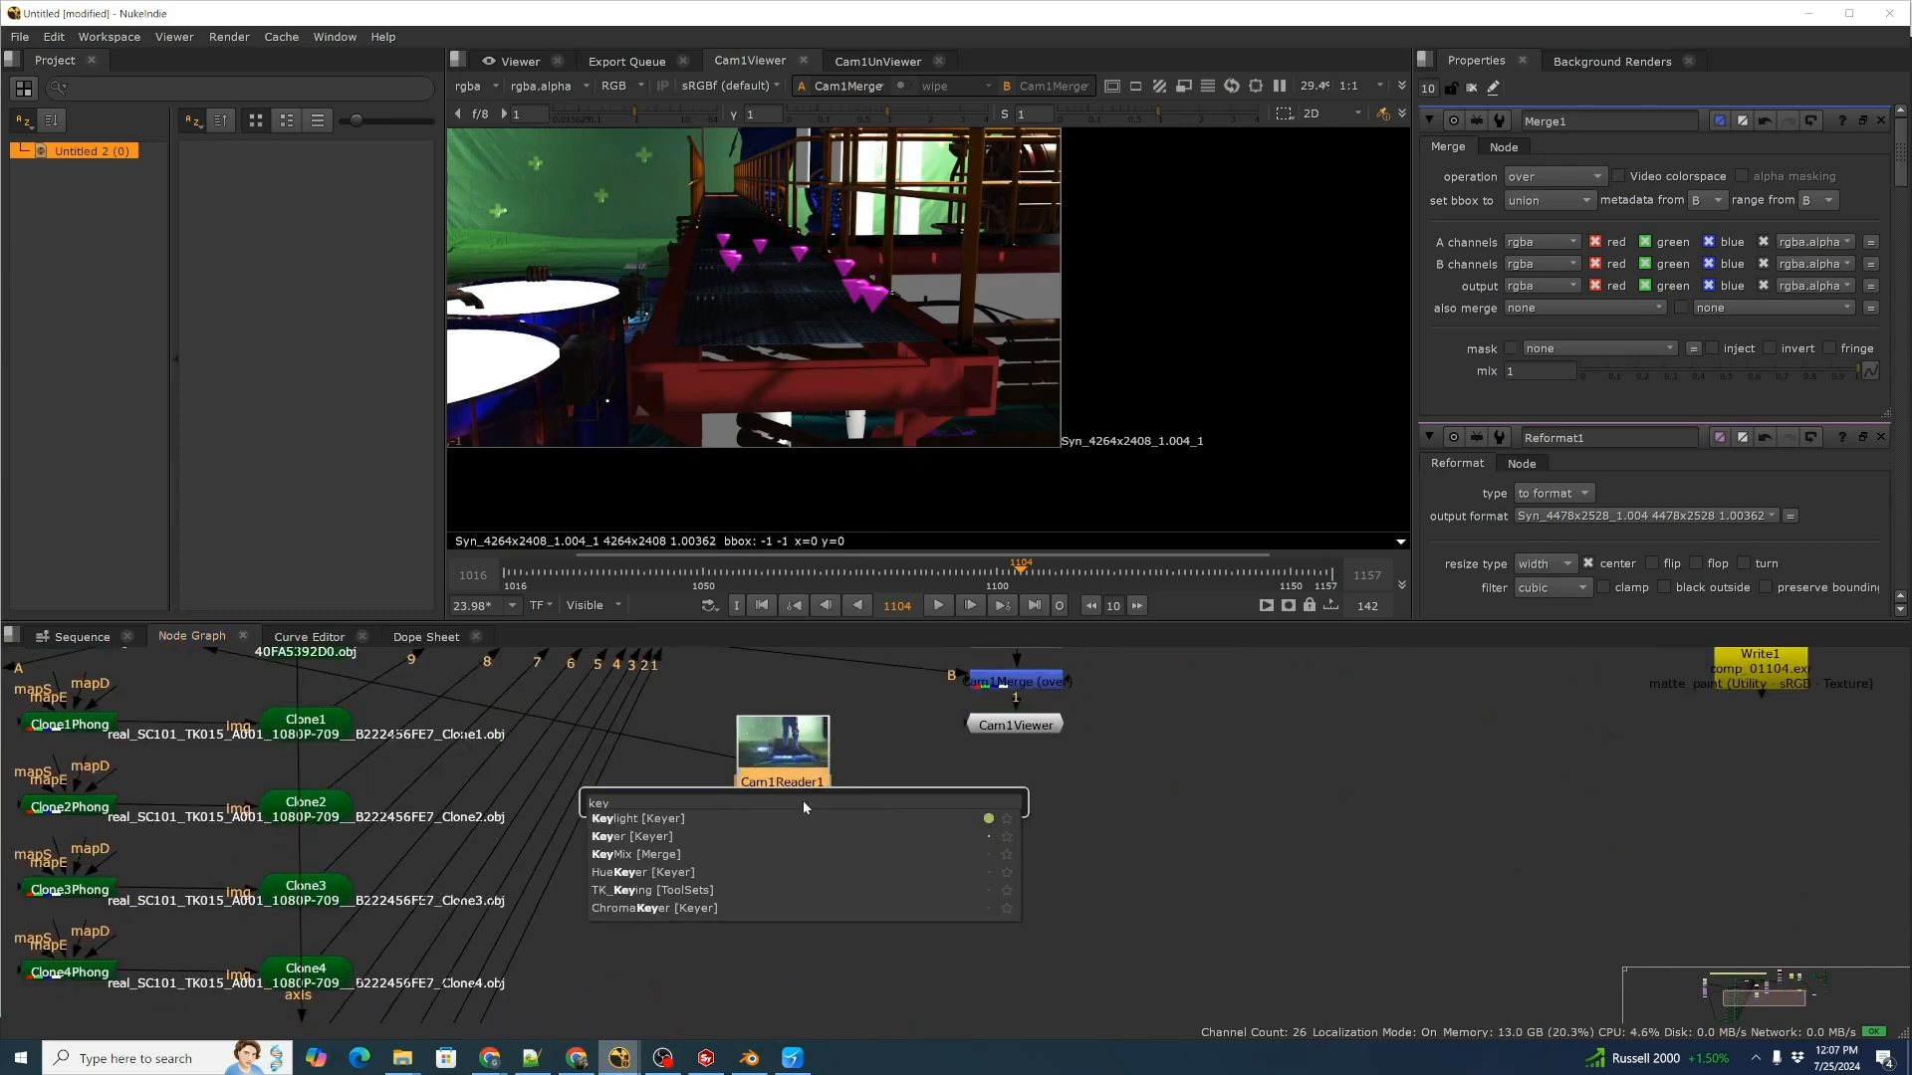
{"action": "key", "text": "Return"}
{"action": "left_click_drag", "start_coordinate": [801, 842], "coordinate": [801, 881]}
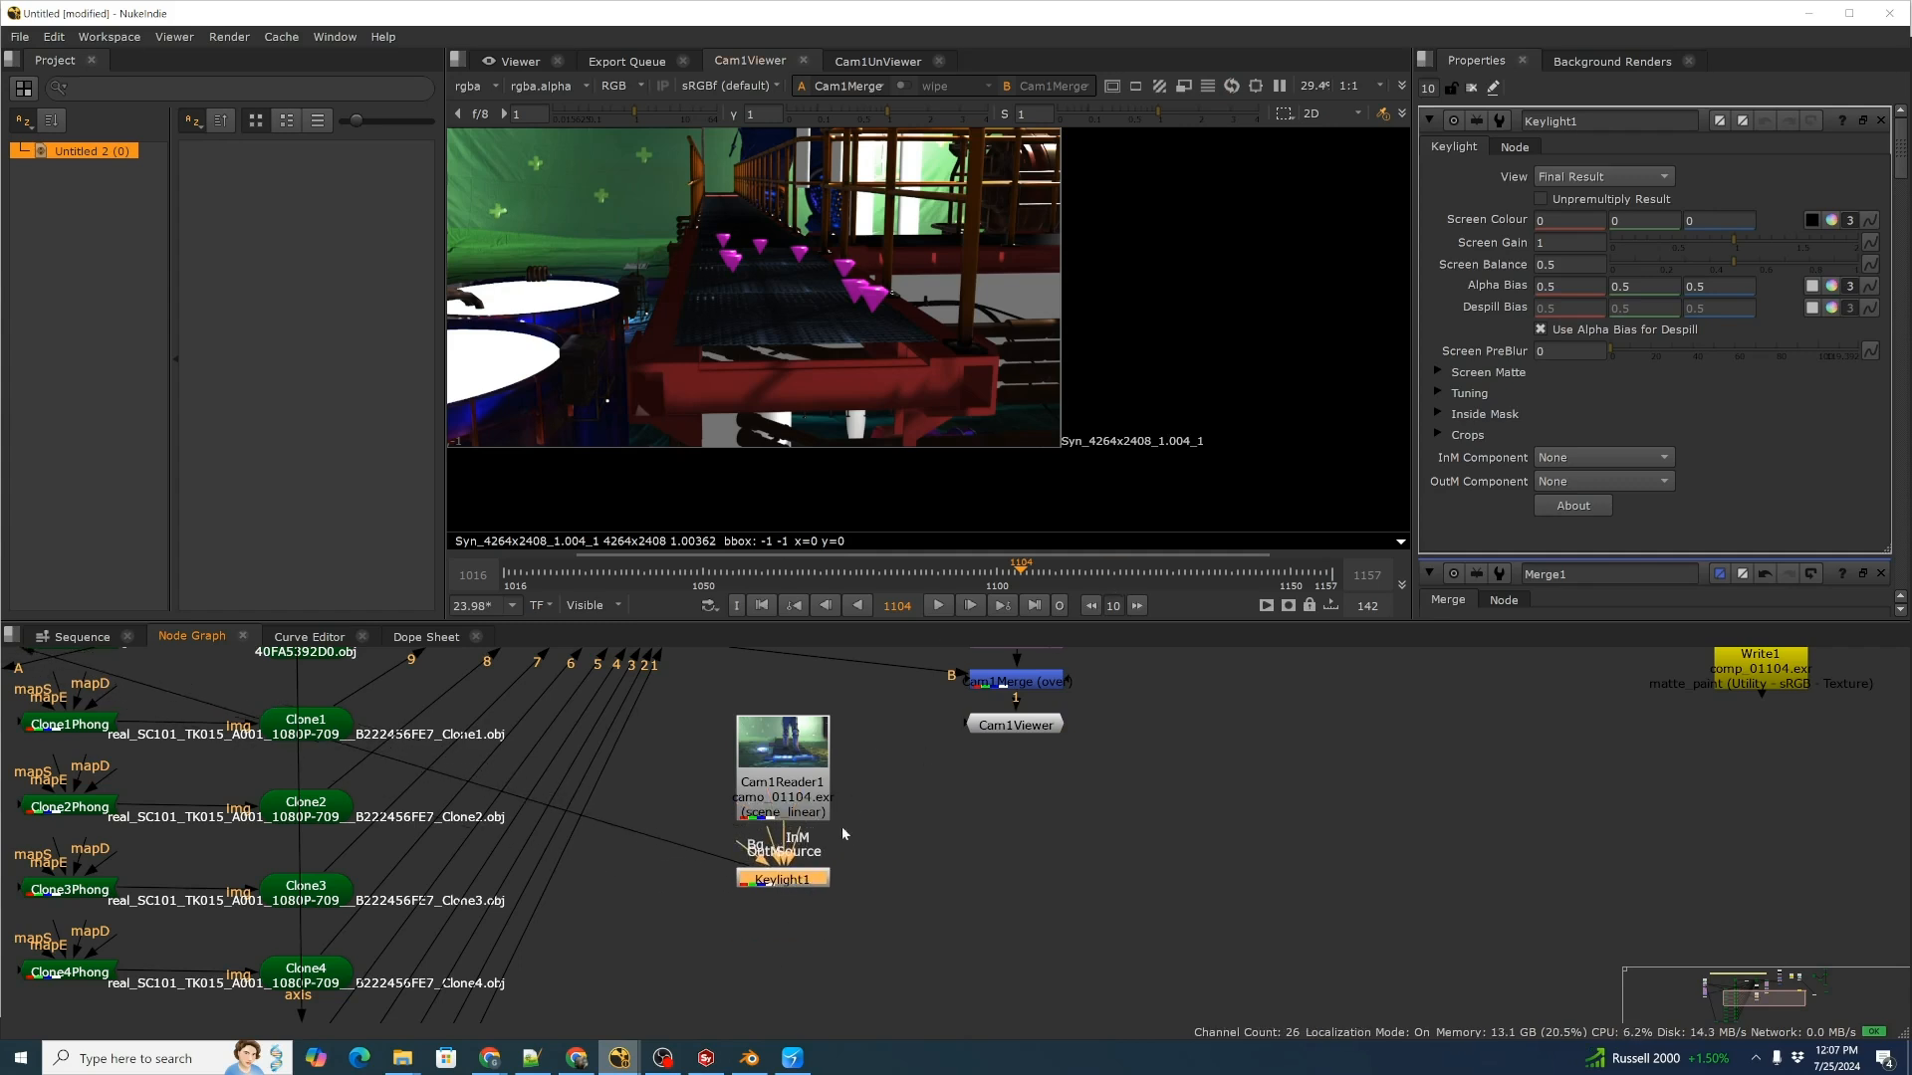
Display Keylight1 in Cam1Viewer and sample the bright green backdrop beside the actor's legs as its Screen Colour.
{"action": "key", "text": "1"}
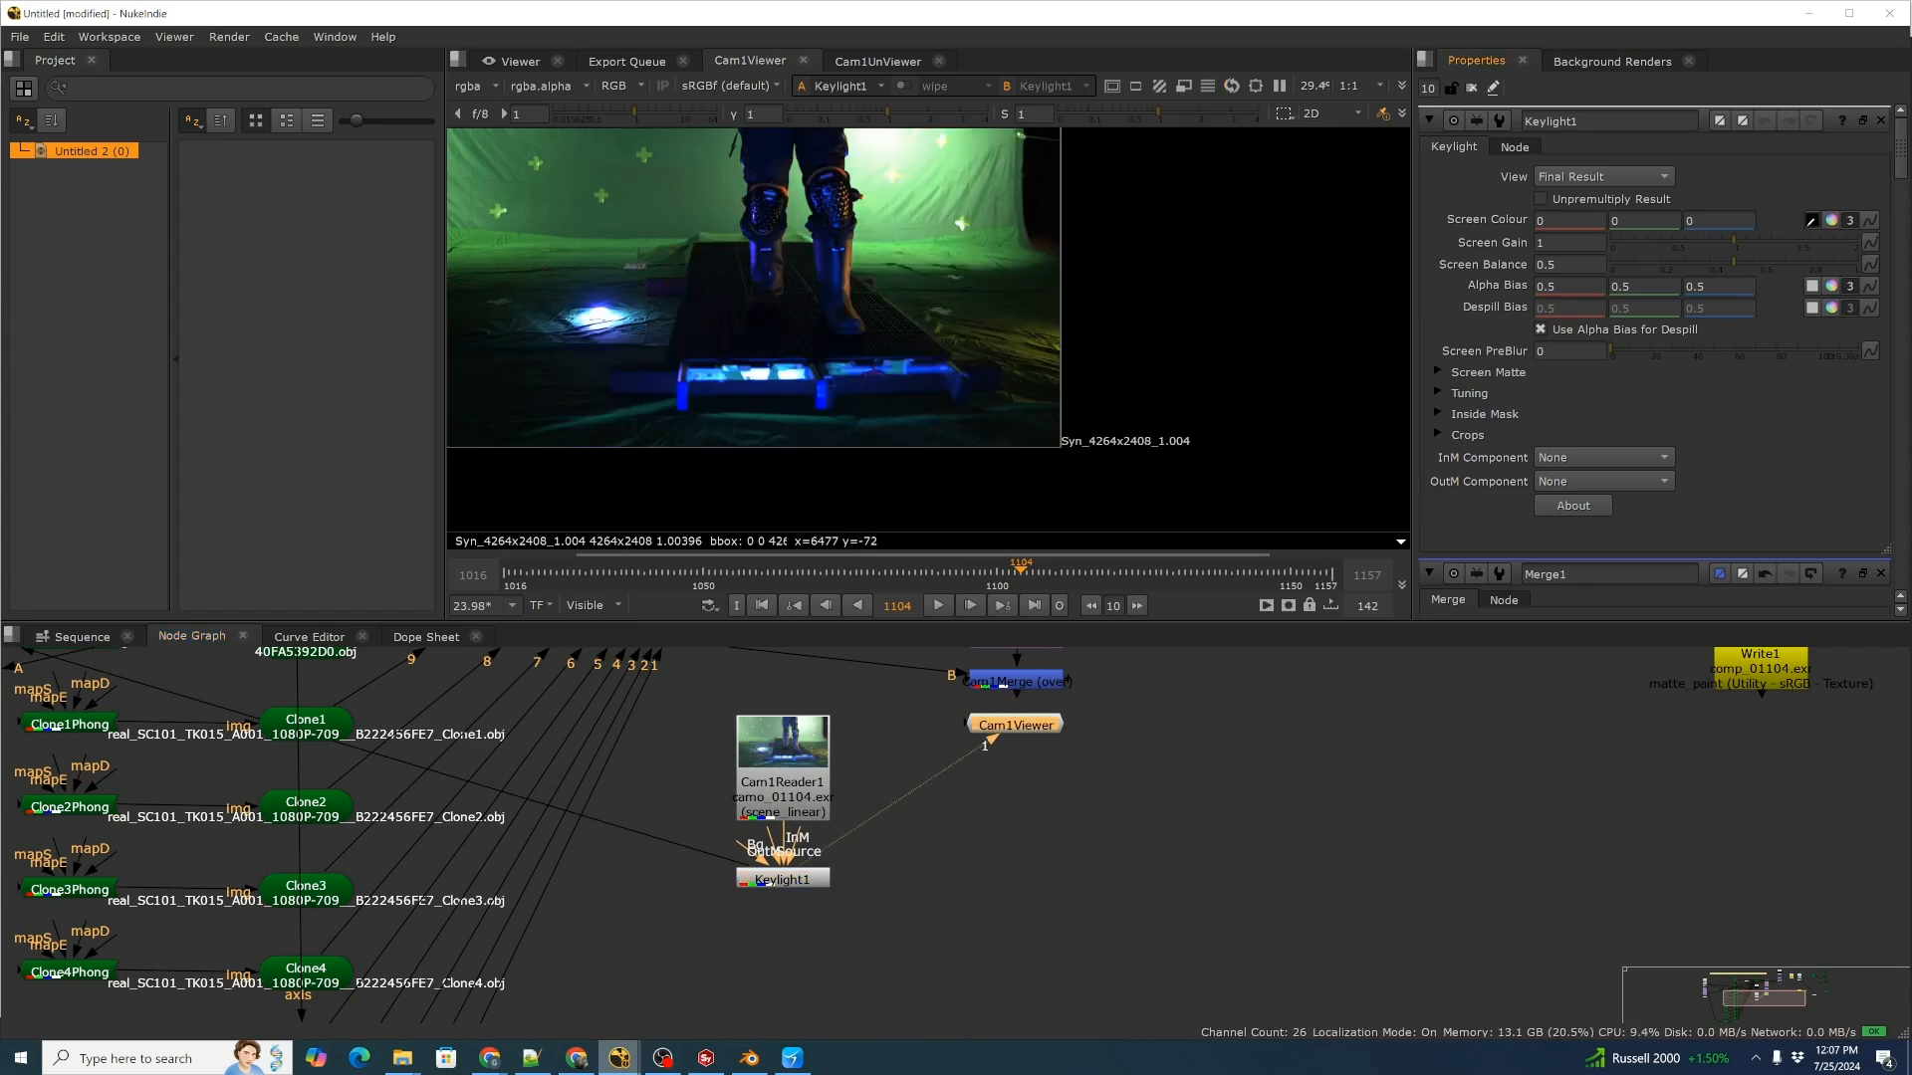
{"action": "left_click", "coordinate": [1812, 219]}
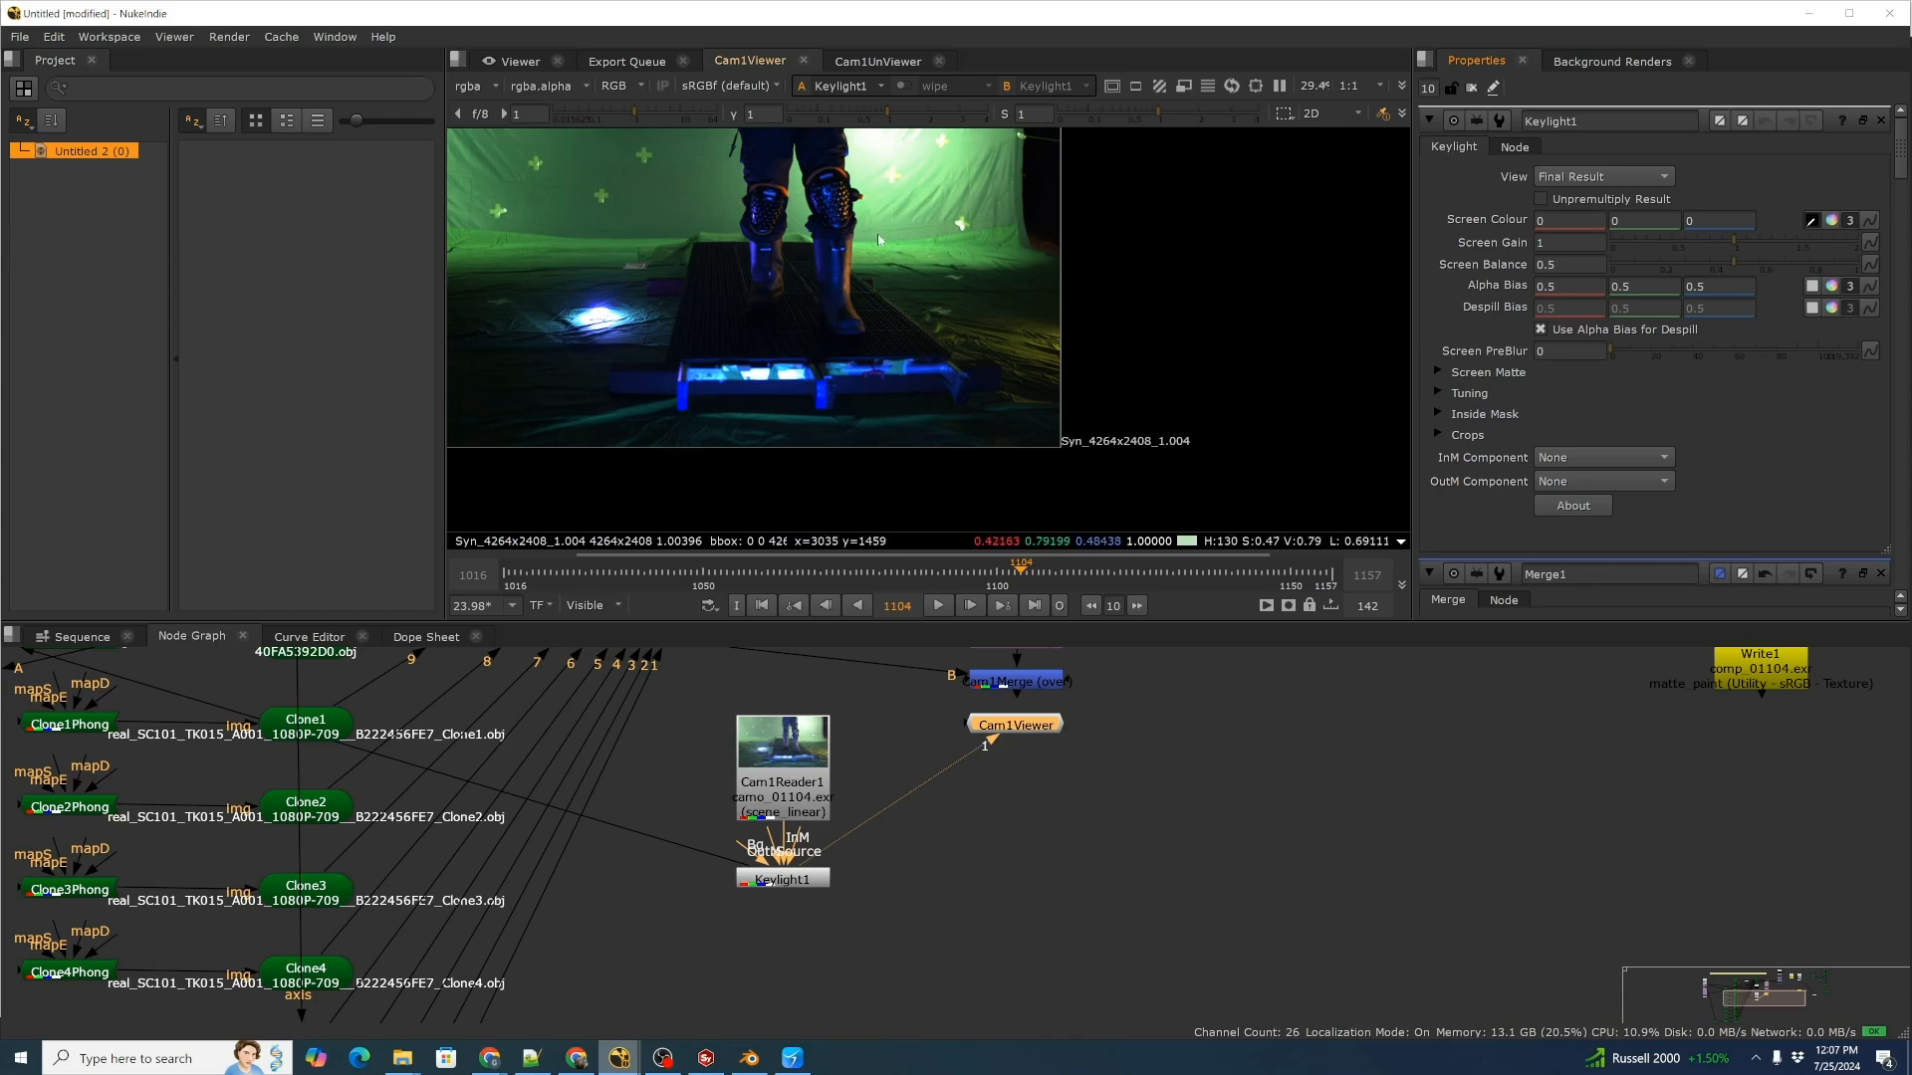
{"action": "left_click", "coordinate": [906, 259], "text": "ctrl"}
{"action": "left_click", "coordinate": [914, 241], "text": "ctrl"}
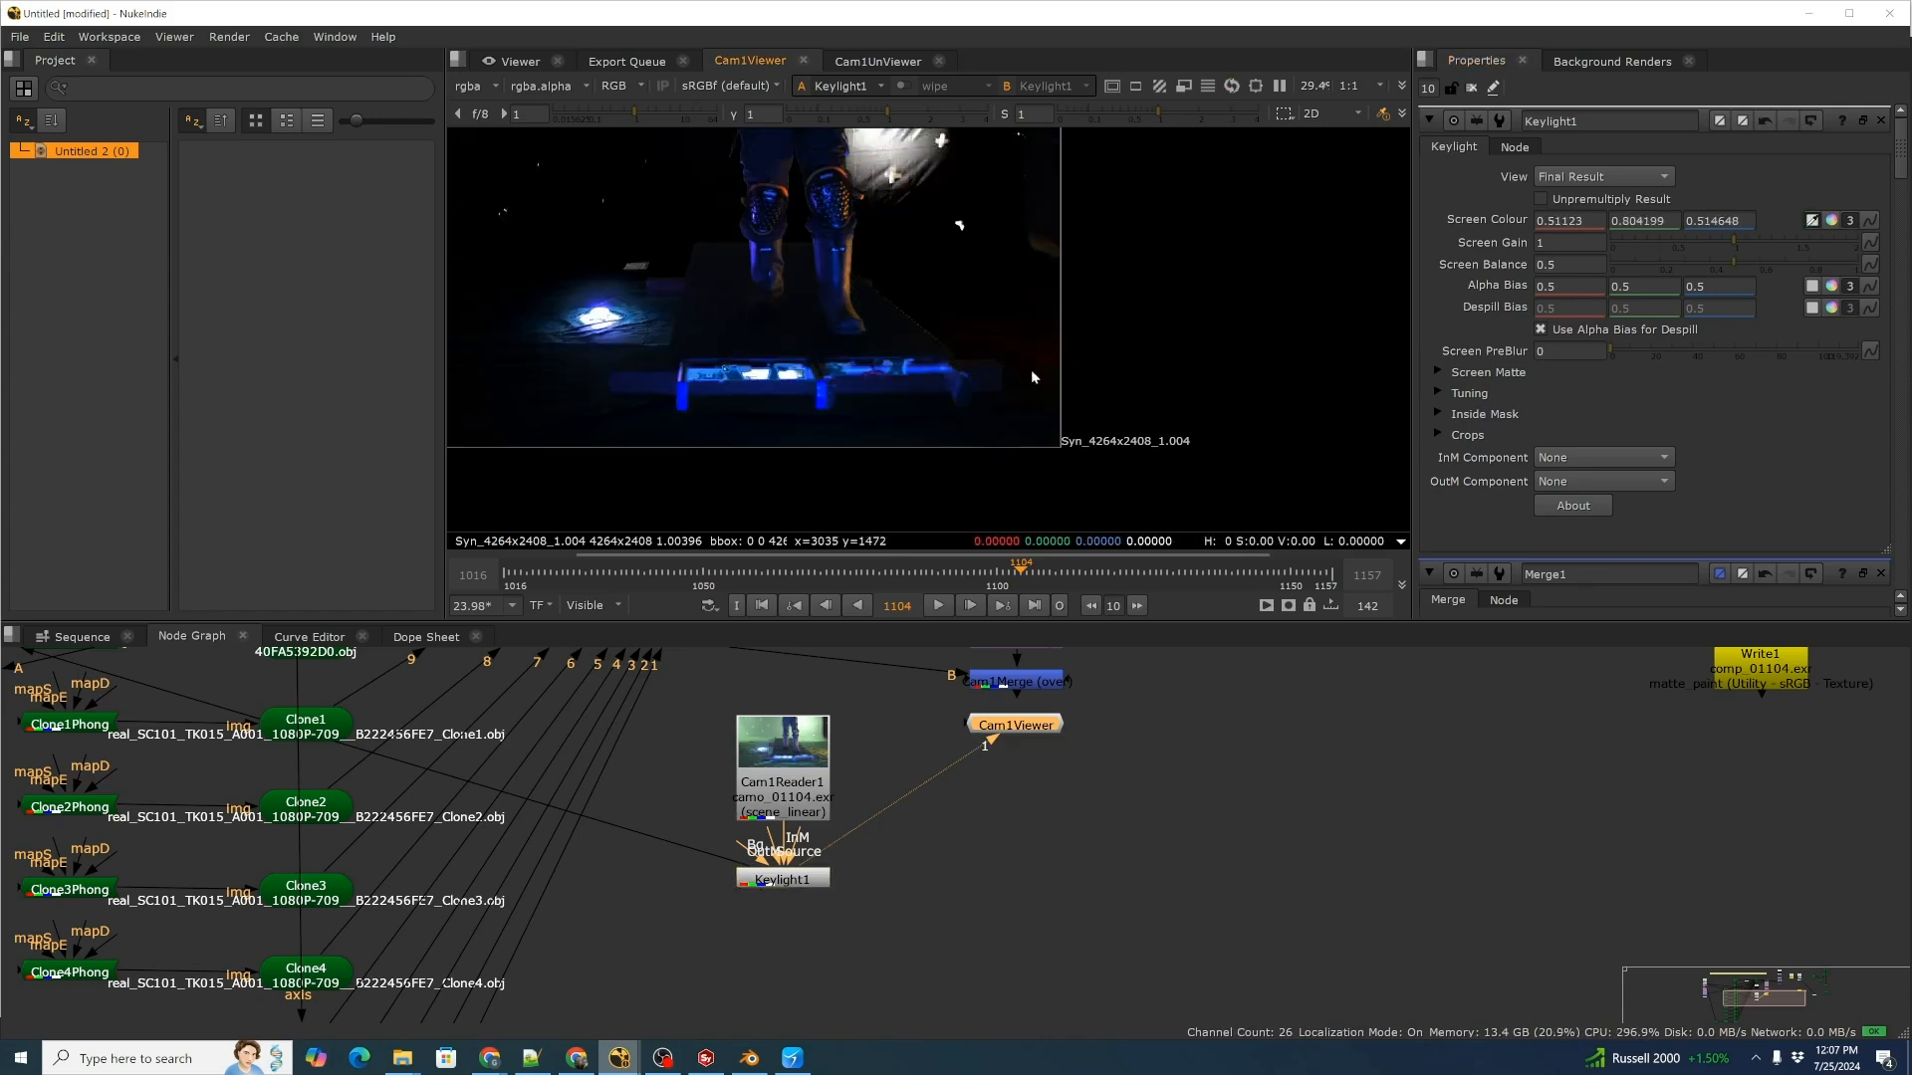
Move Cam1Viewer and Cam1Merge lower in the node graph, with Cam1Merge alongside the Keylight1 node.
{"action": "scroll", "coordinate": [1079, 804], "scroll_direction": "down", "scroll_amount": 2}
{"action": "middle_click_drag", "start_coordinate": [1082, 844], "coordinate": [1053, 946]}
{"action": "left_click_drag", "start_coordinate": [1014, 857], "coordinate": [1008, 1025]}
{"action": "left_click_drag", "start_coordinate": [1007, 823], "coordinate": [1011, 948]}
{"action": "scroll", "coordinate": [1036, 927], "scroll_direction": "up", "scroll_amount": 2}
{"action": "scroll", "coordinate": [846, 912], "scroll_direction": "down", "scroll_amount": 1}
{"action": "scroll", "coordinate": [846, 912], "scroll_direction": "up", "scroll_amount": 1}
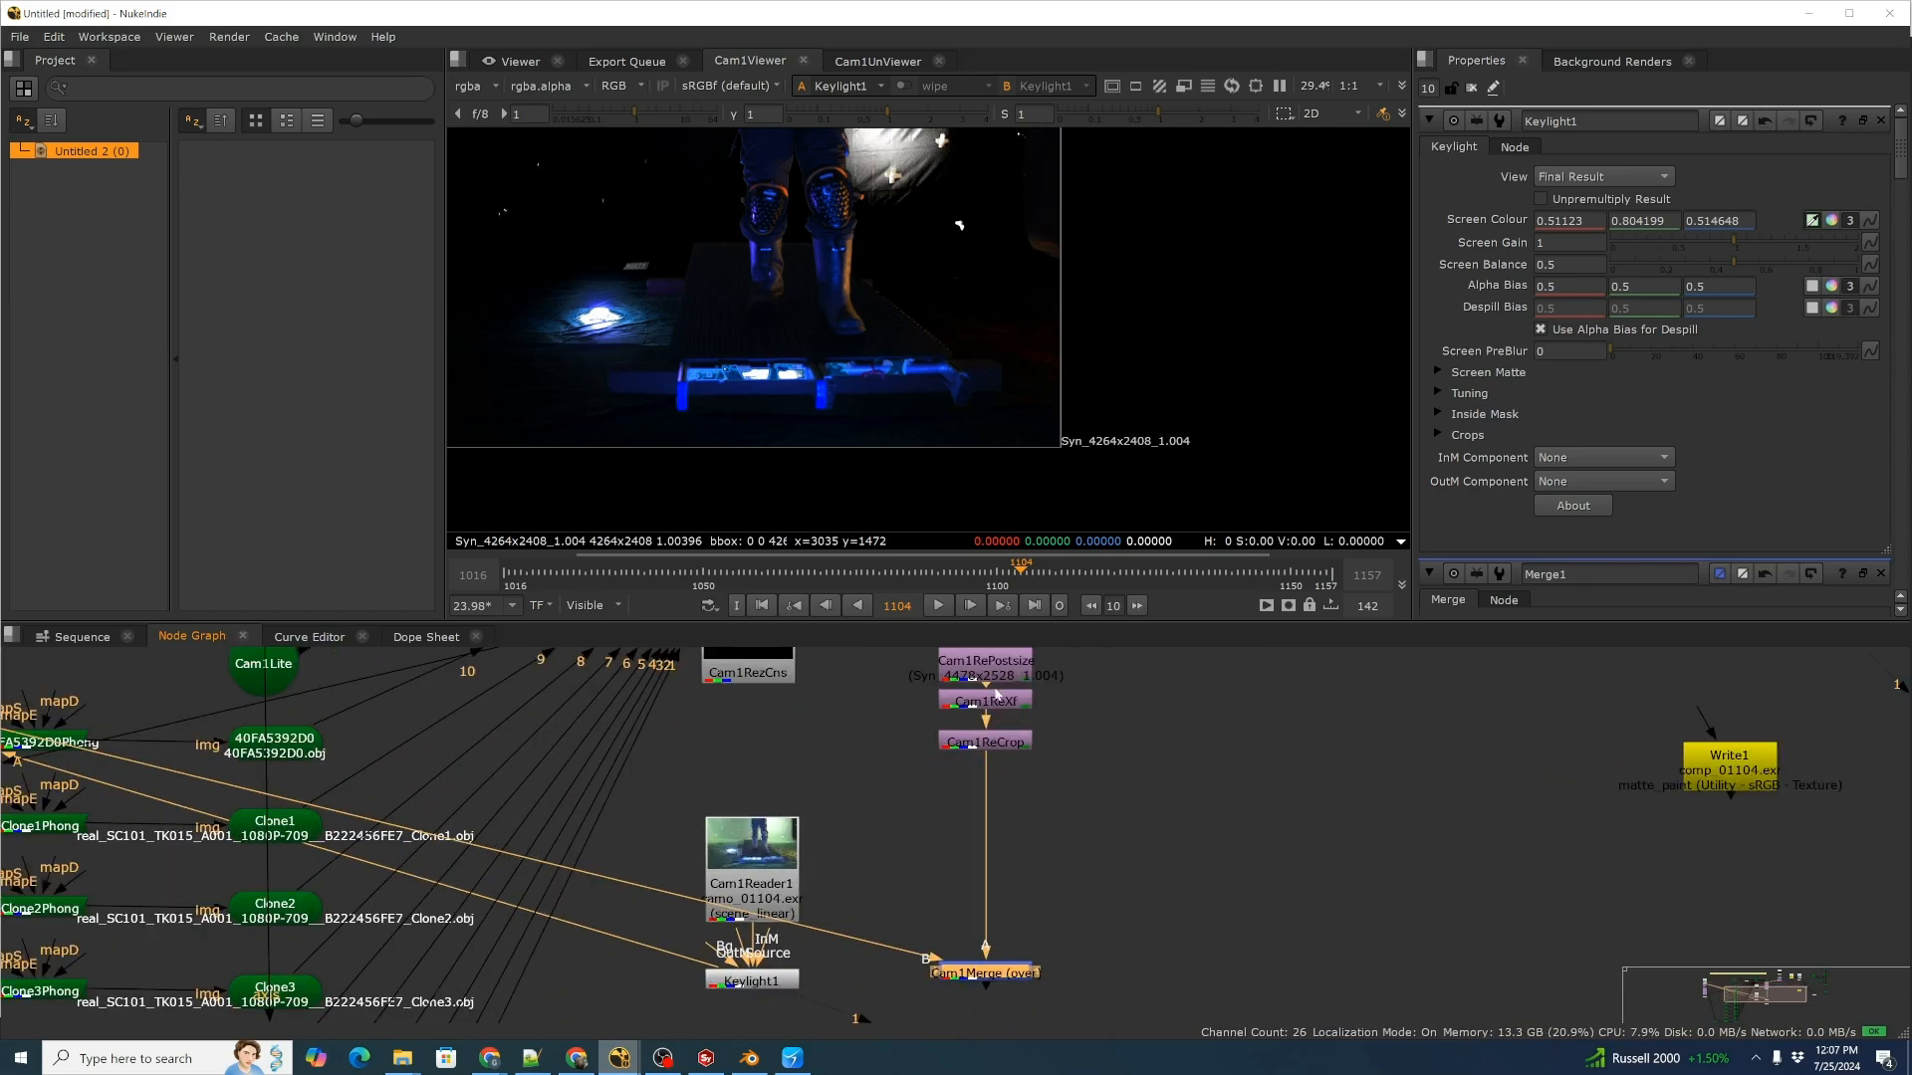
Rewire Cam1Merge with Cam1ReCrop on B and Keylight1 on A, and align it with Keylight1.
{"action": "left_click_drag", "start_coordinate": [984, 942], "coordinate": [913, 853]}
{"action": "left_click_drag", "start_coordinate": [925, 956], "coordinate": [874, 785]}
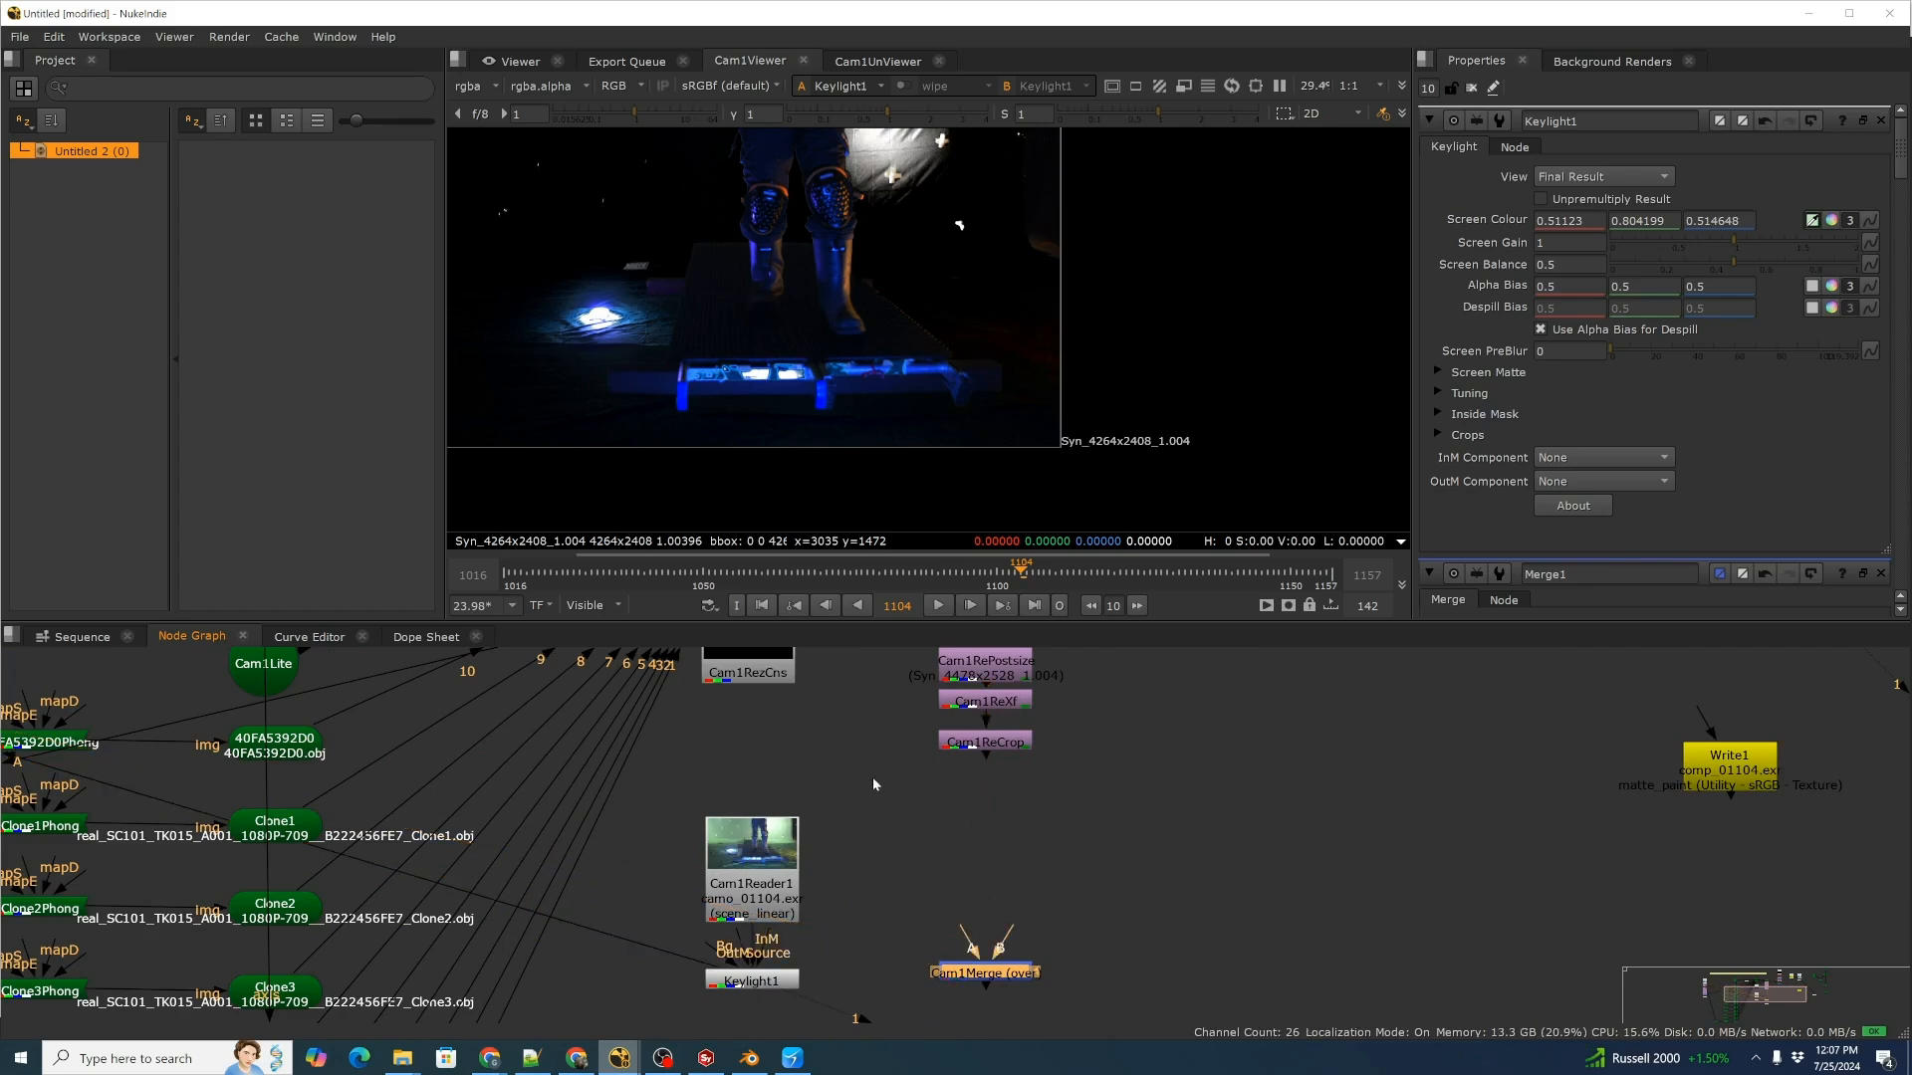
{"action": "left_click_drag", "start_coordinate": [1007, 934], "coordinate": [991, 743]}
{"action": "left_click_drag", "start_coordinate": [966, 940], "coordinate": [787, 986]}
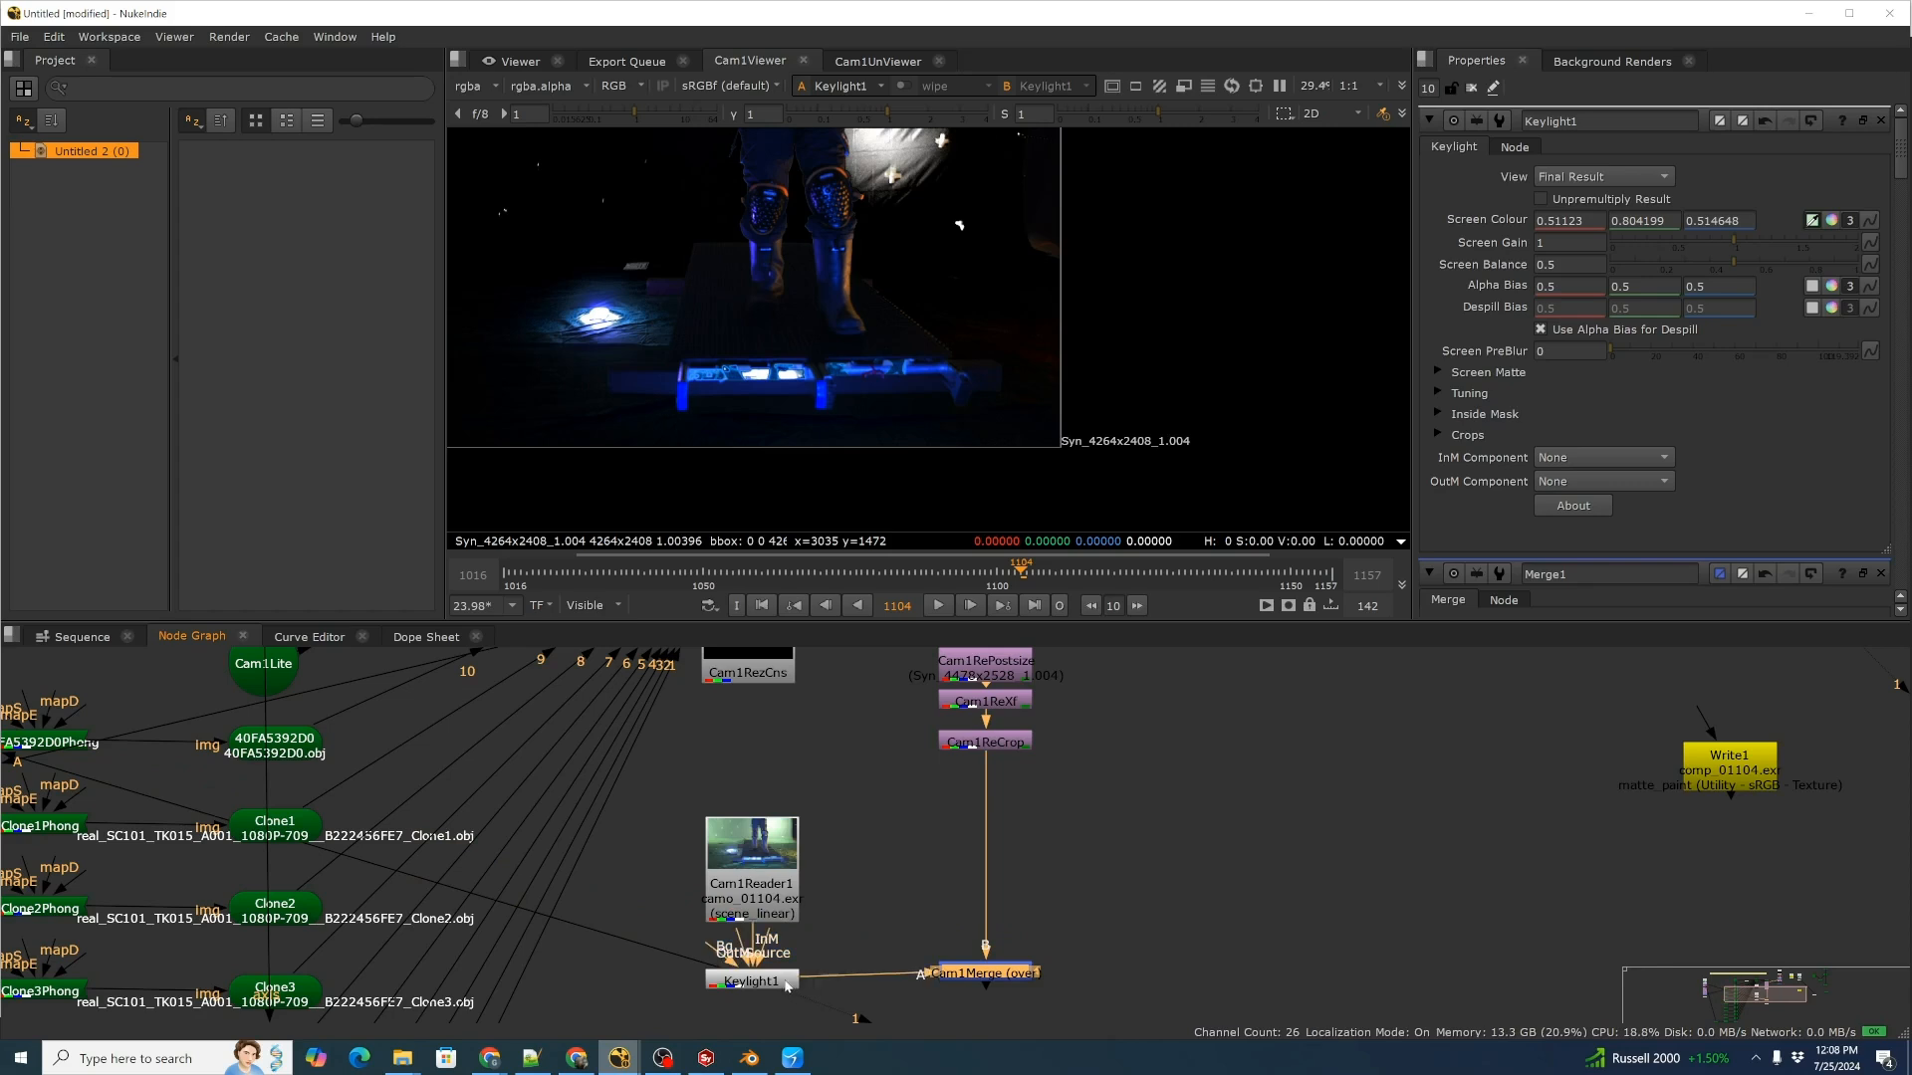
{"action": "left_click_drag", "start_coordinate": [999, 977], "coordinate": [1000, 984]}
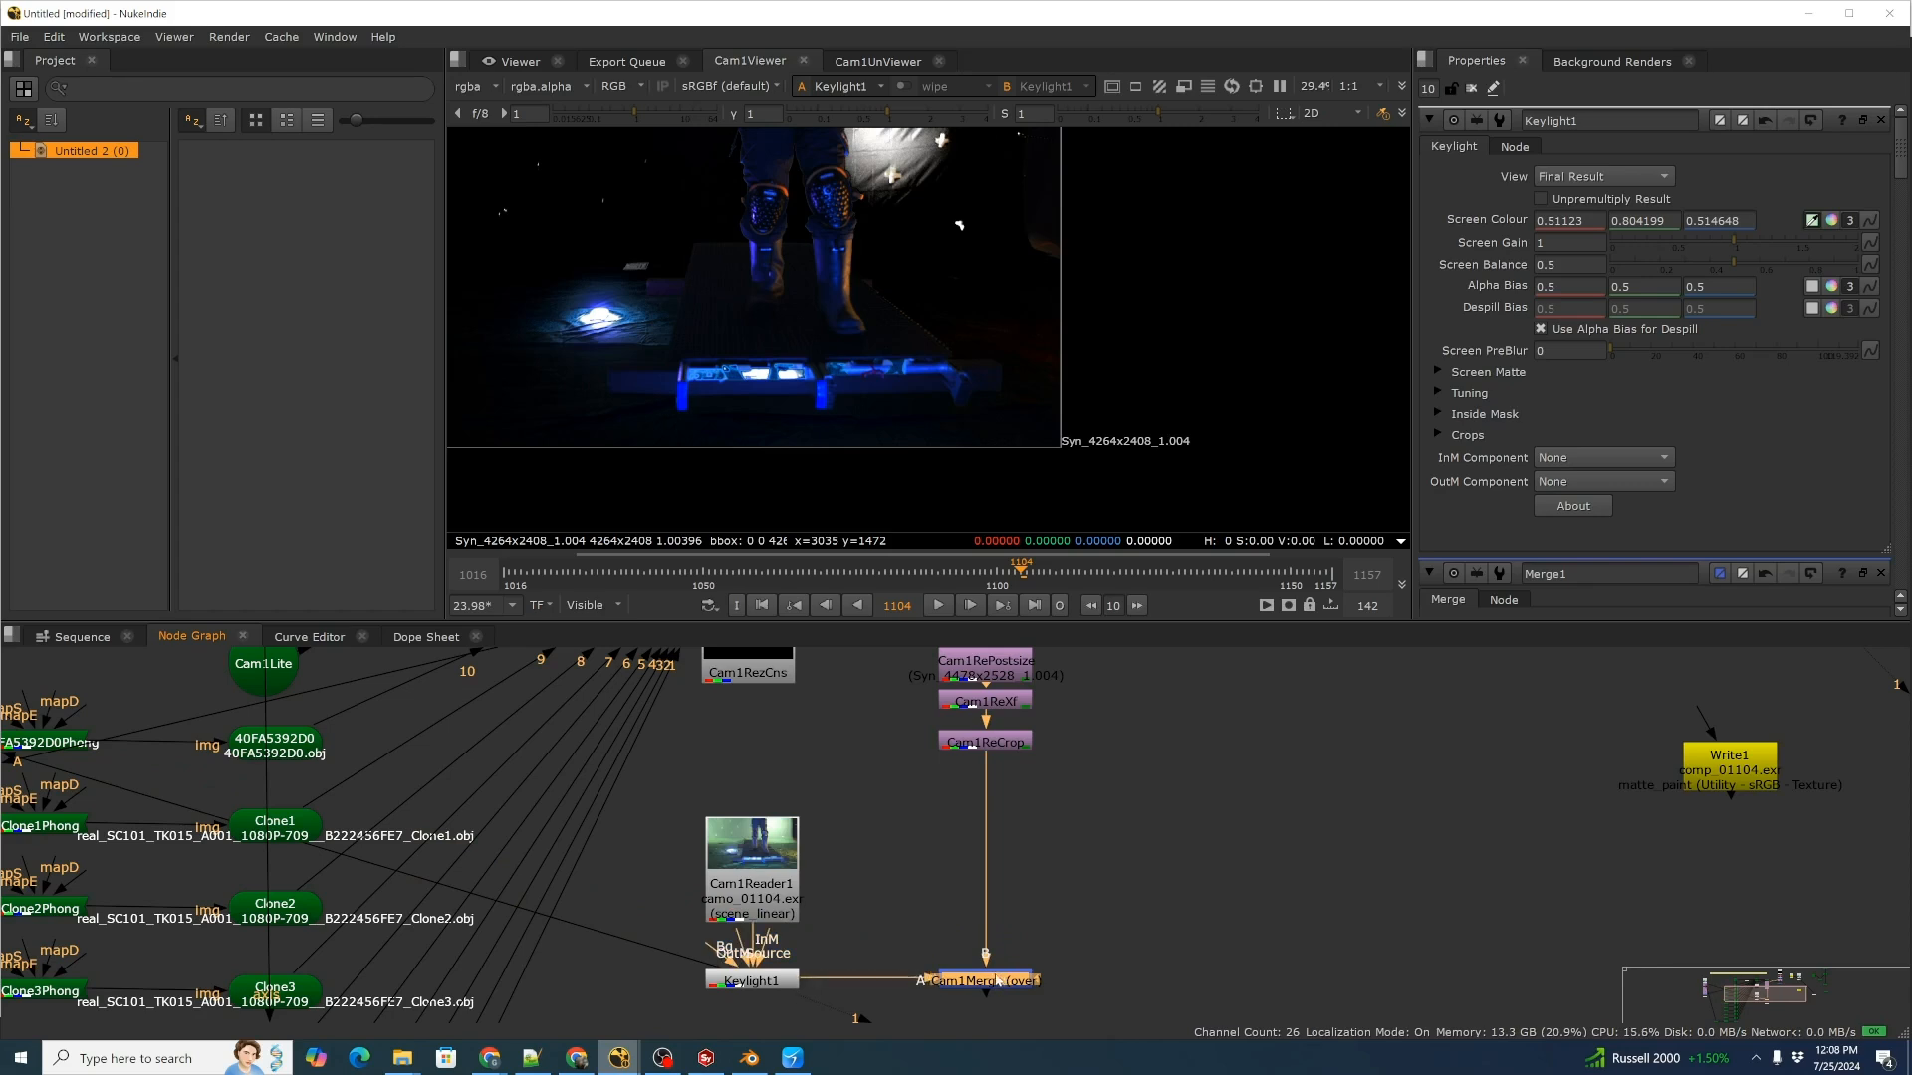
Display the Cam1Merge composite in Cam1Viewer and scrub back to frame 1080 to check it.
{"action": "key", "text": "1"}
{"action": "scroll", "coordinate": [922, 352], "scroll_direction": "down", "scroll_amount": 2}
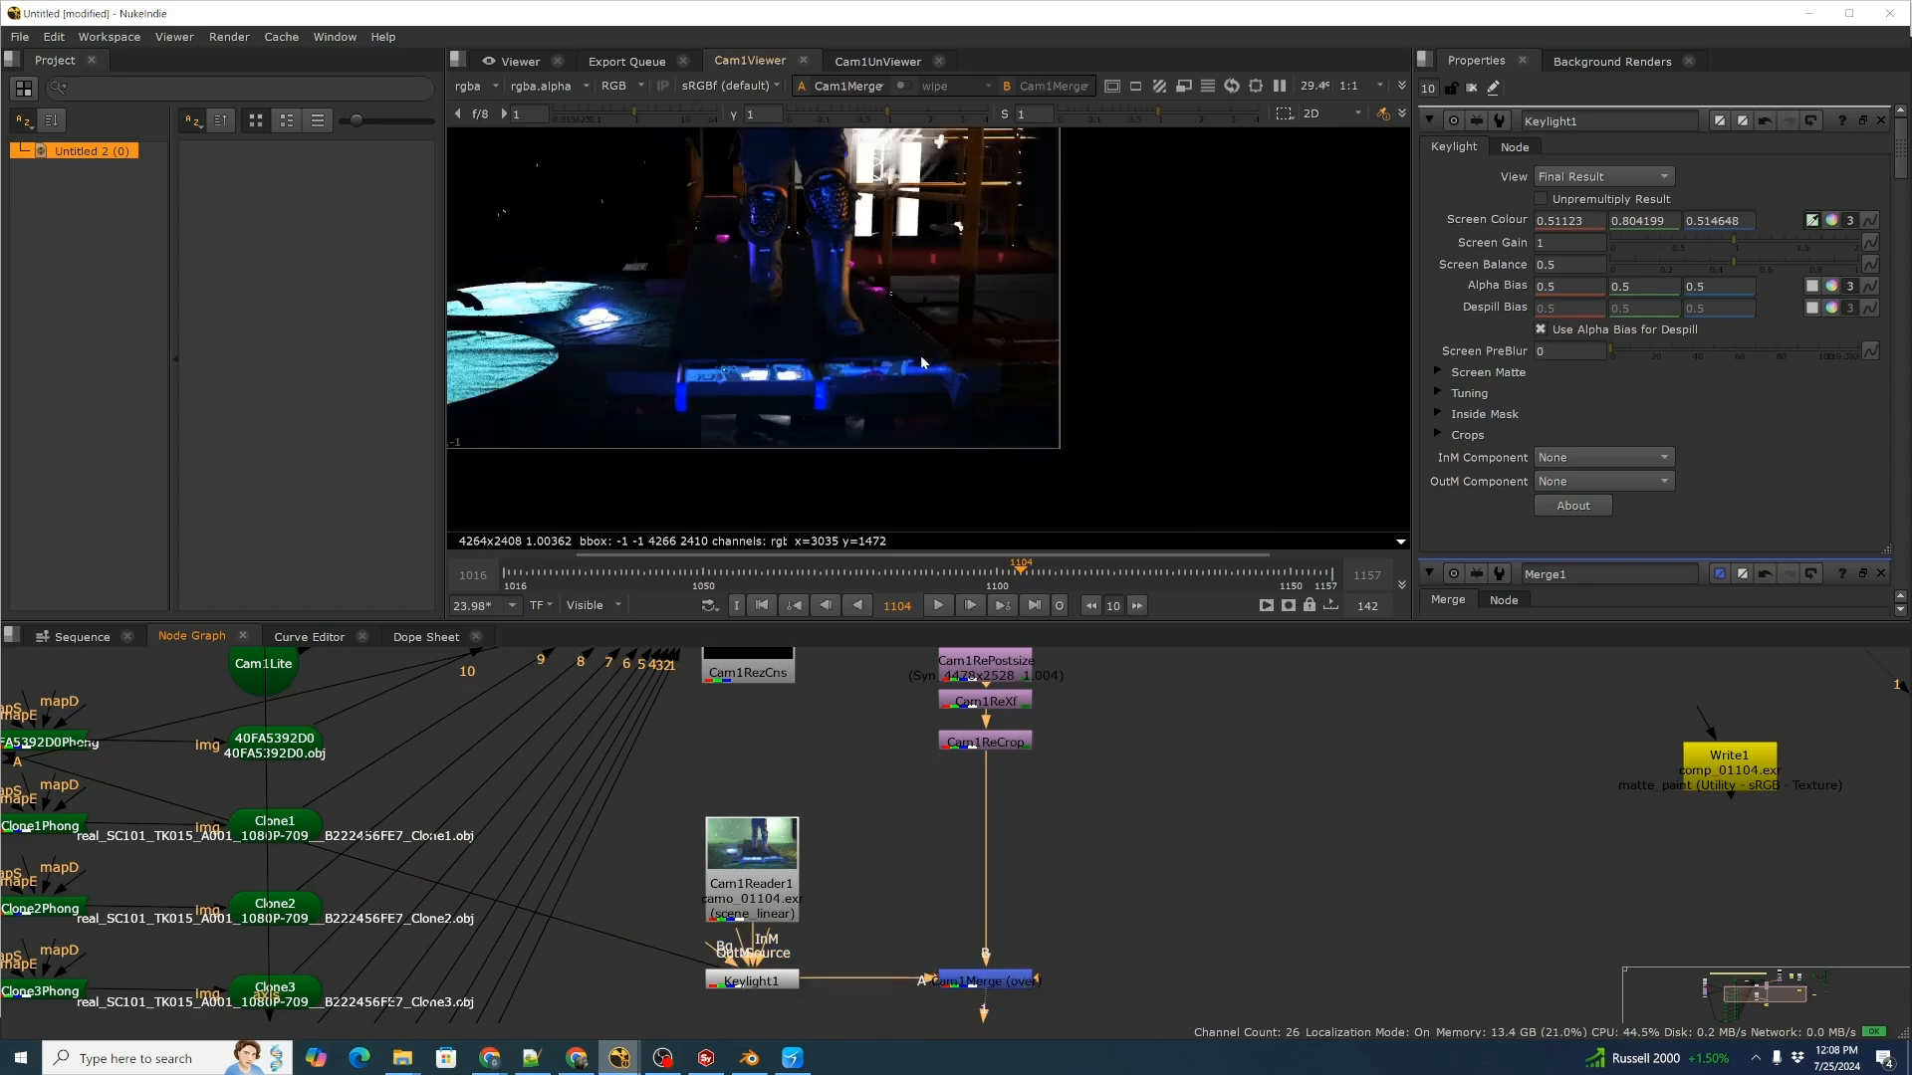
{"action": "scroll", "coordinate": [1159, 751], "scroll_direction": "down", "scroll_amount": 2}
{"action": "left_click_drag", "start_coordinate": [974, 569], "coordinate": [866, 581]}
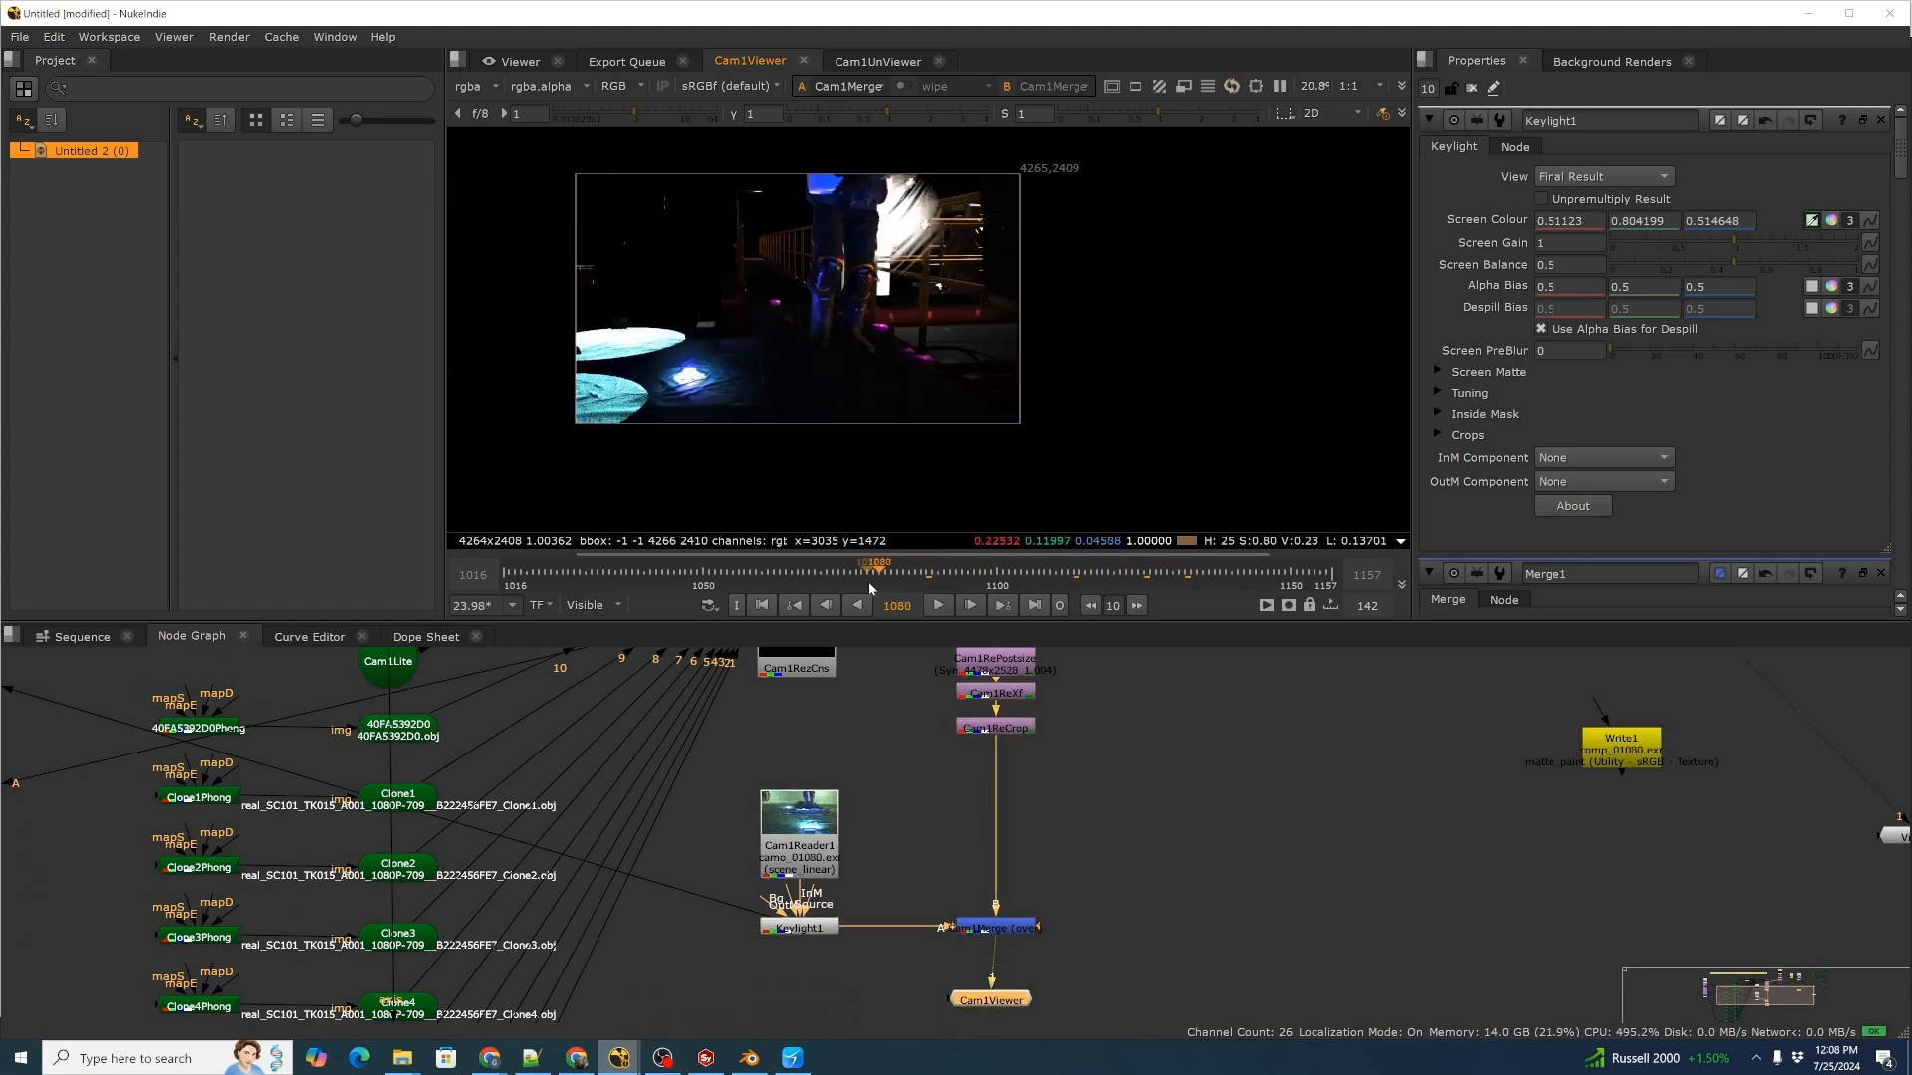
Save the script in the shot's nuke folder as test_comp.
{"action": "key", "text": "ctrl+s"}
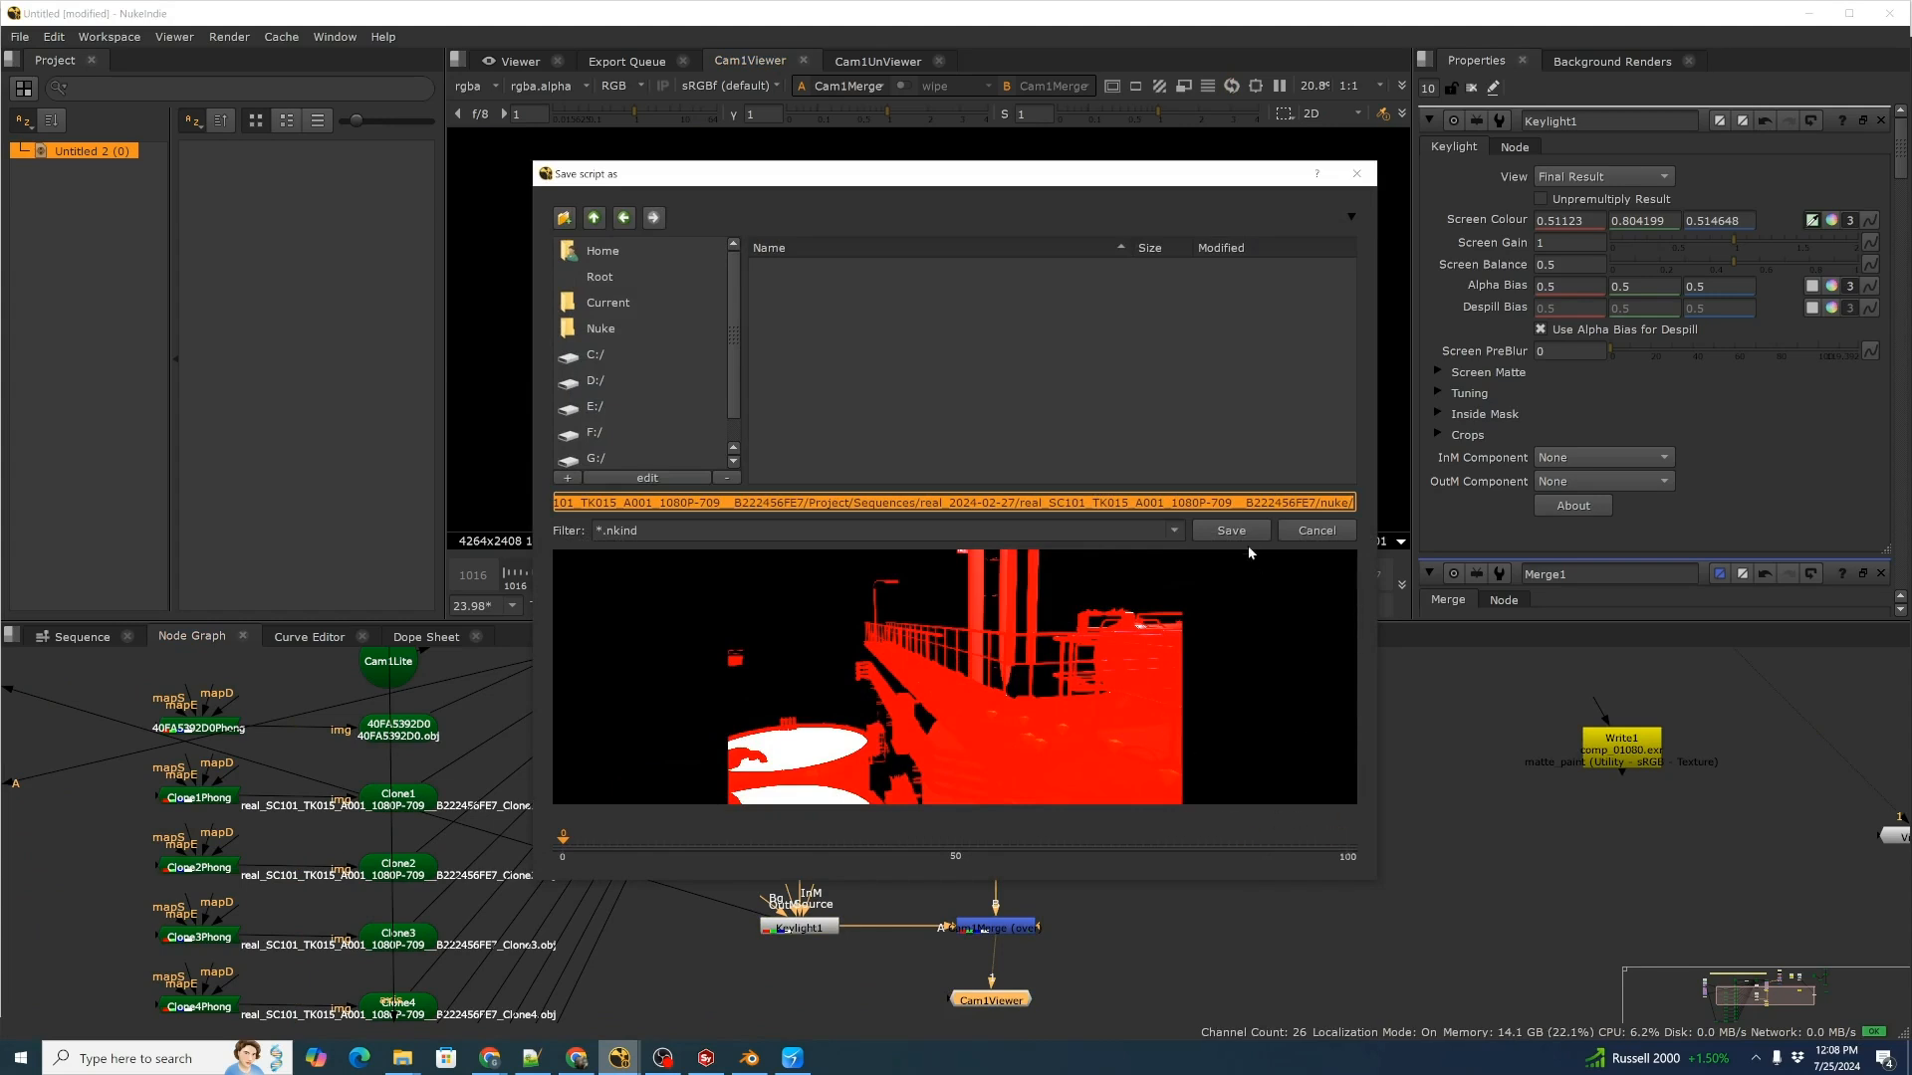
{"action": "left_click", "coordinate": [1344, 505]}
{"action": "type", "text": "test_comp"}
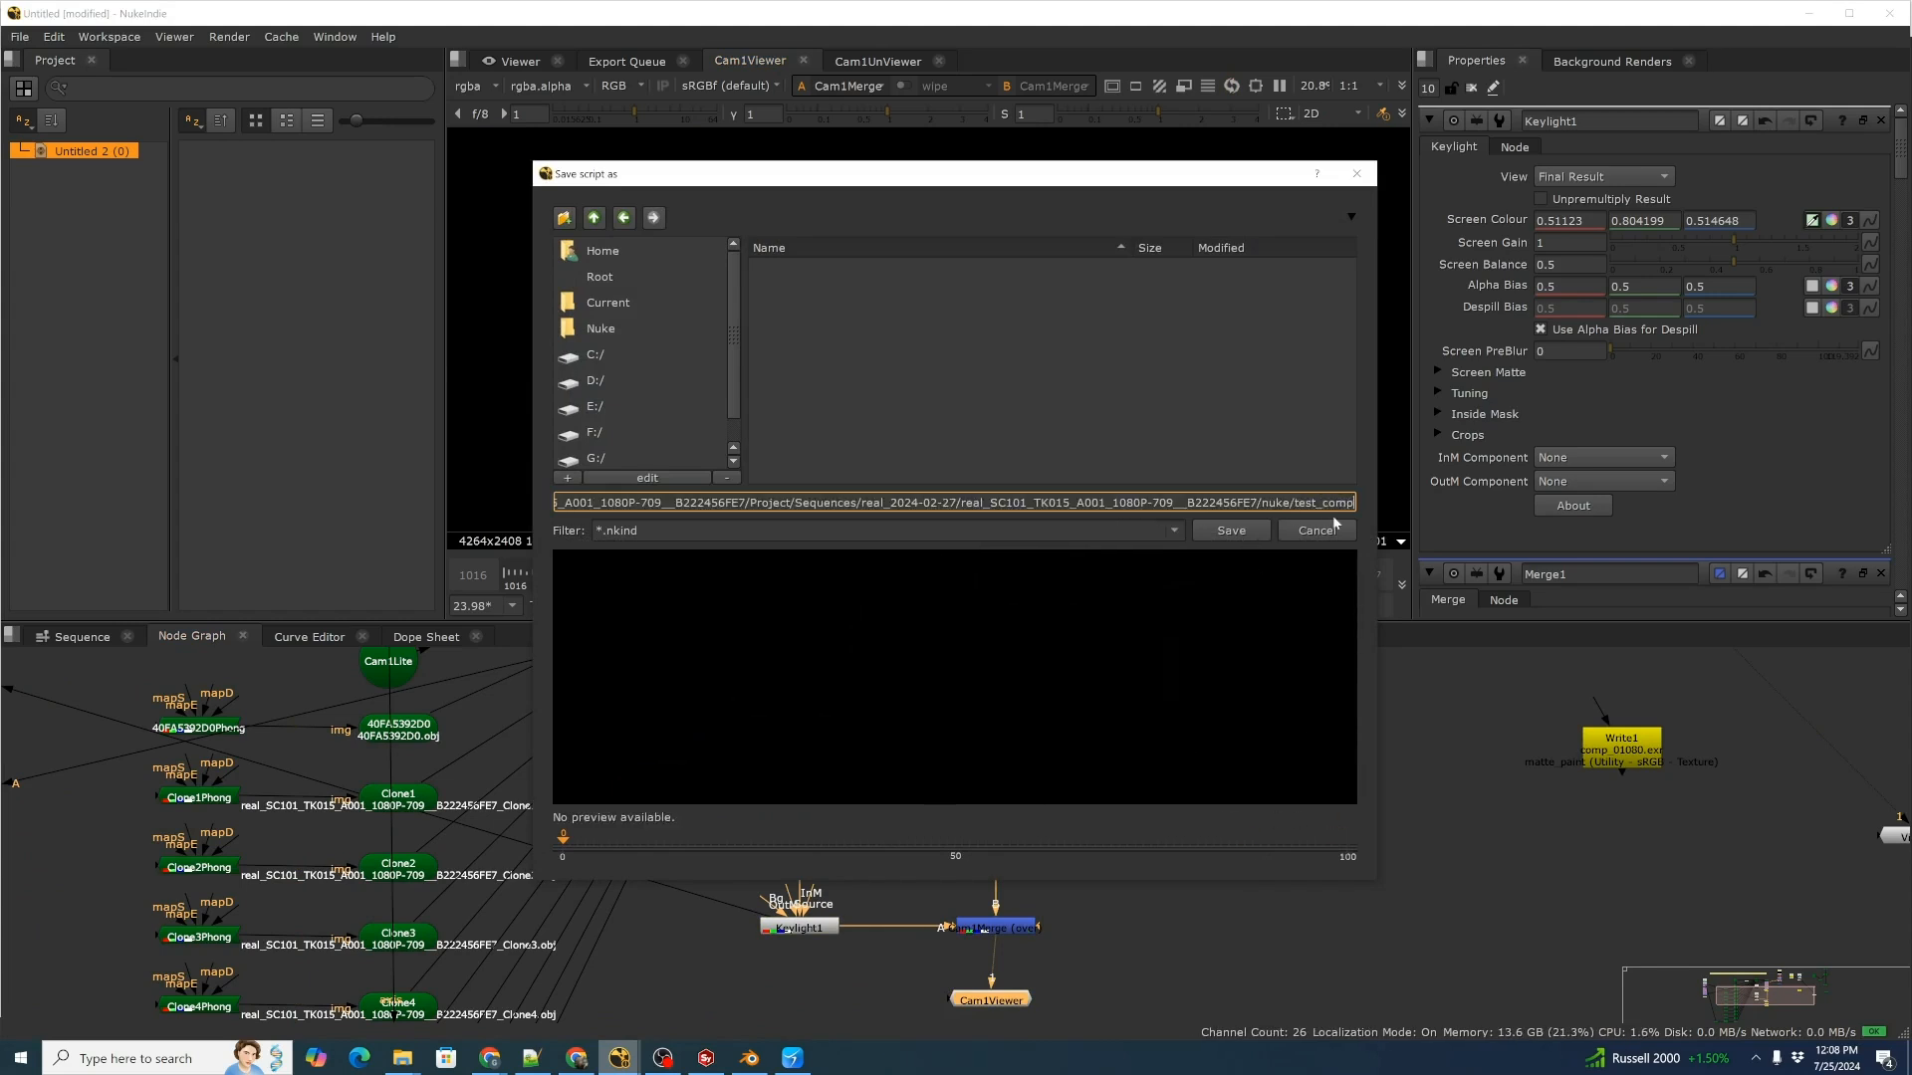
{"action": "key", "text": "Return"}
Scrub to frame 1110 and render a flipbook of Cam1Merge for frames 1001-1171 with the sRGB (ACES) LUT.
{"action": "scroll", "coordinate": [947, 332], "scroll_direction": "up", "scroll_amount": 1}
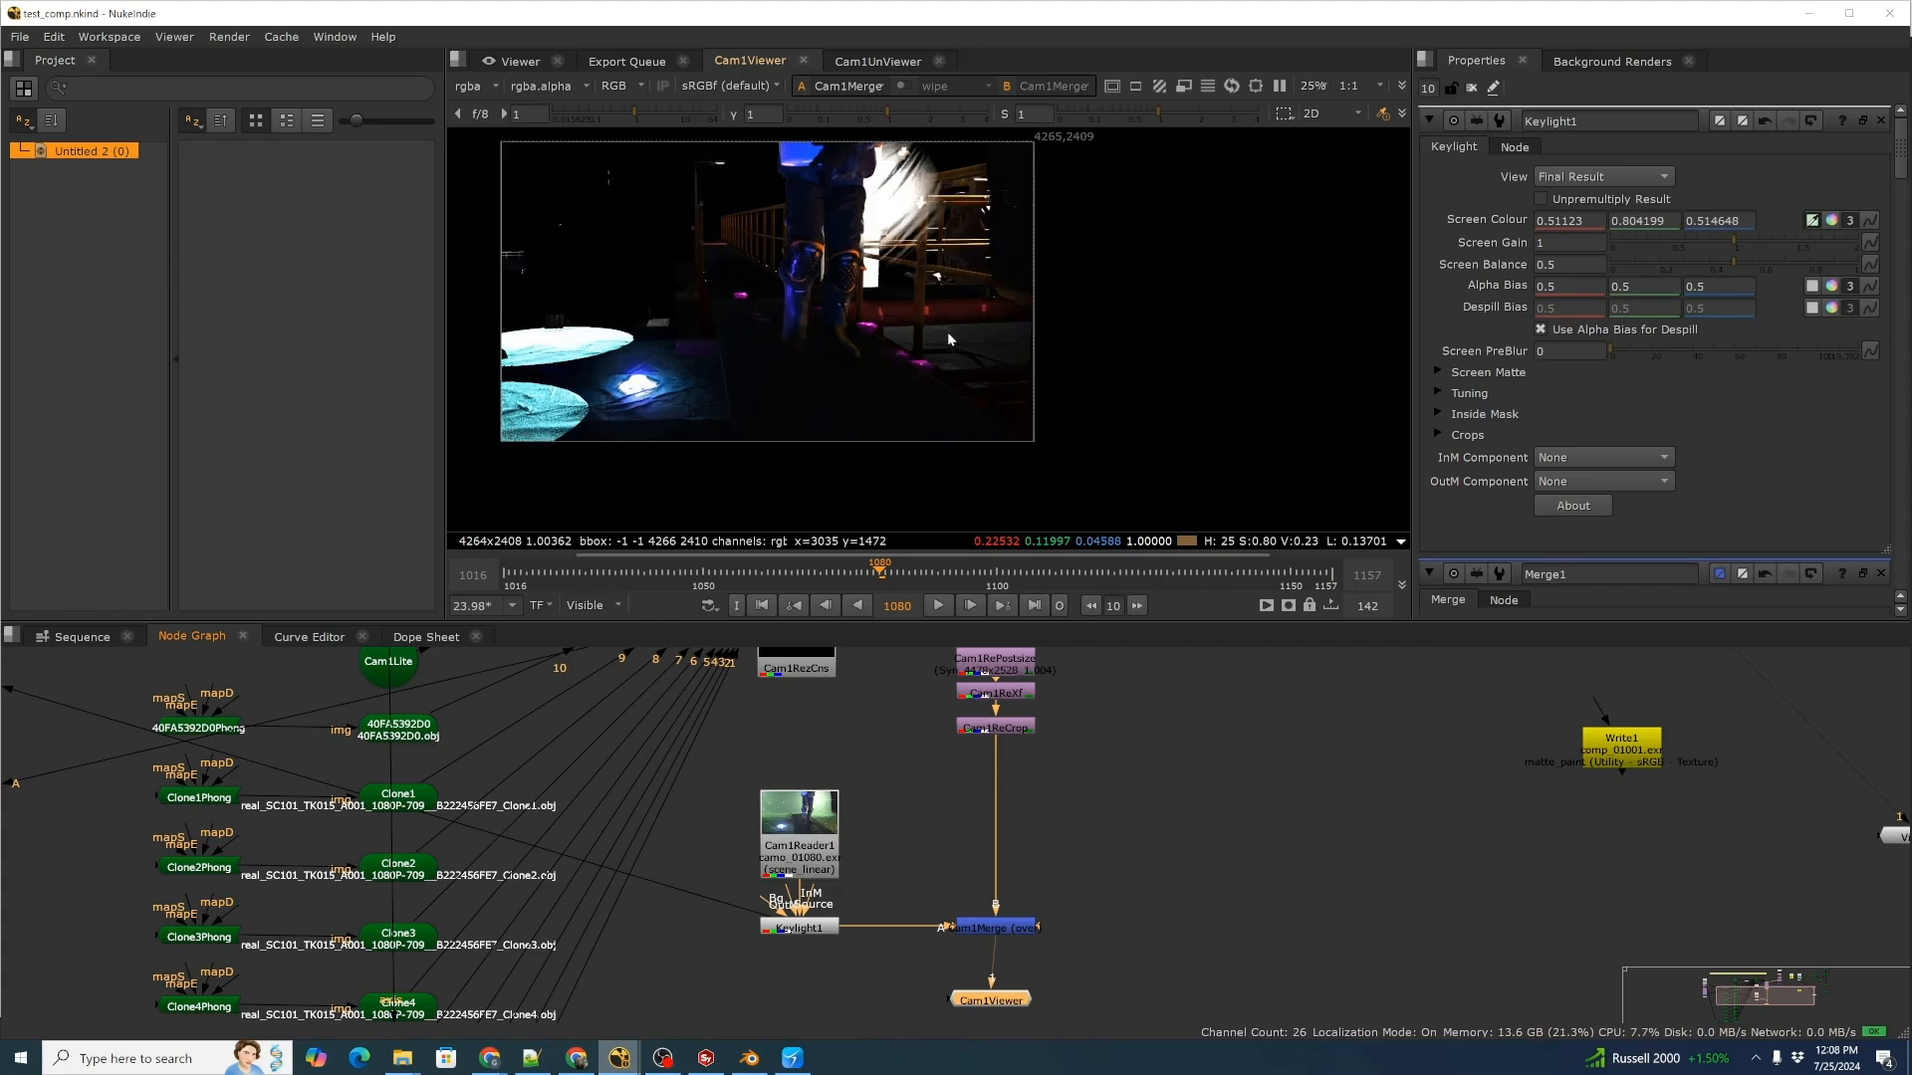
{"action": "left_click_drag", "start_coordinate": [1042, 580], "coordinate": [1074, 580]}
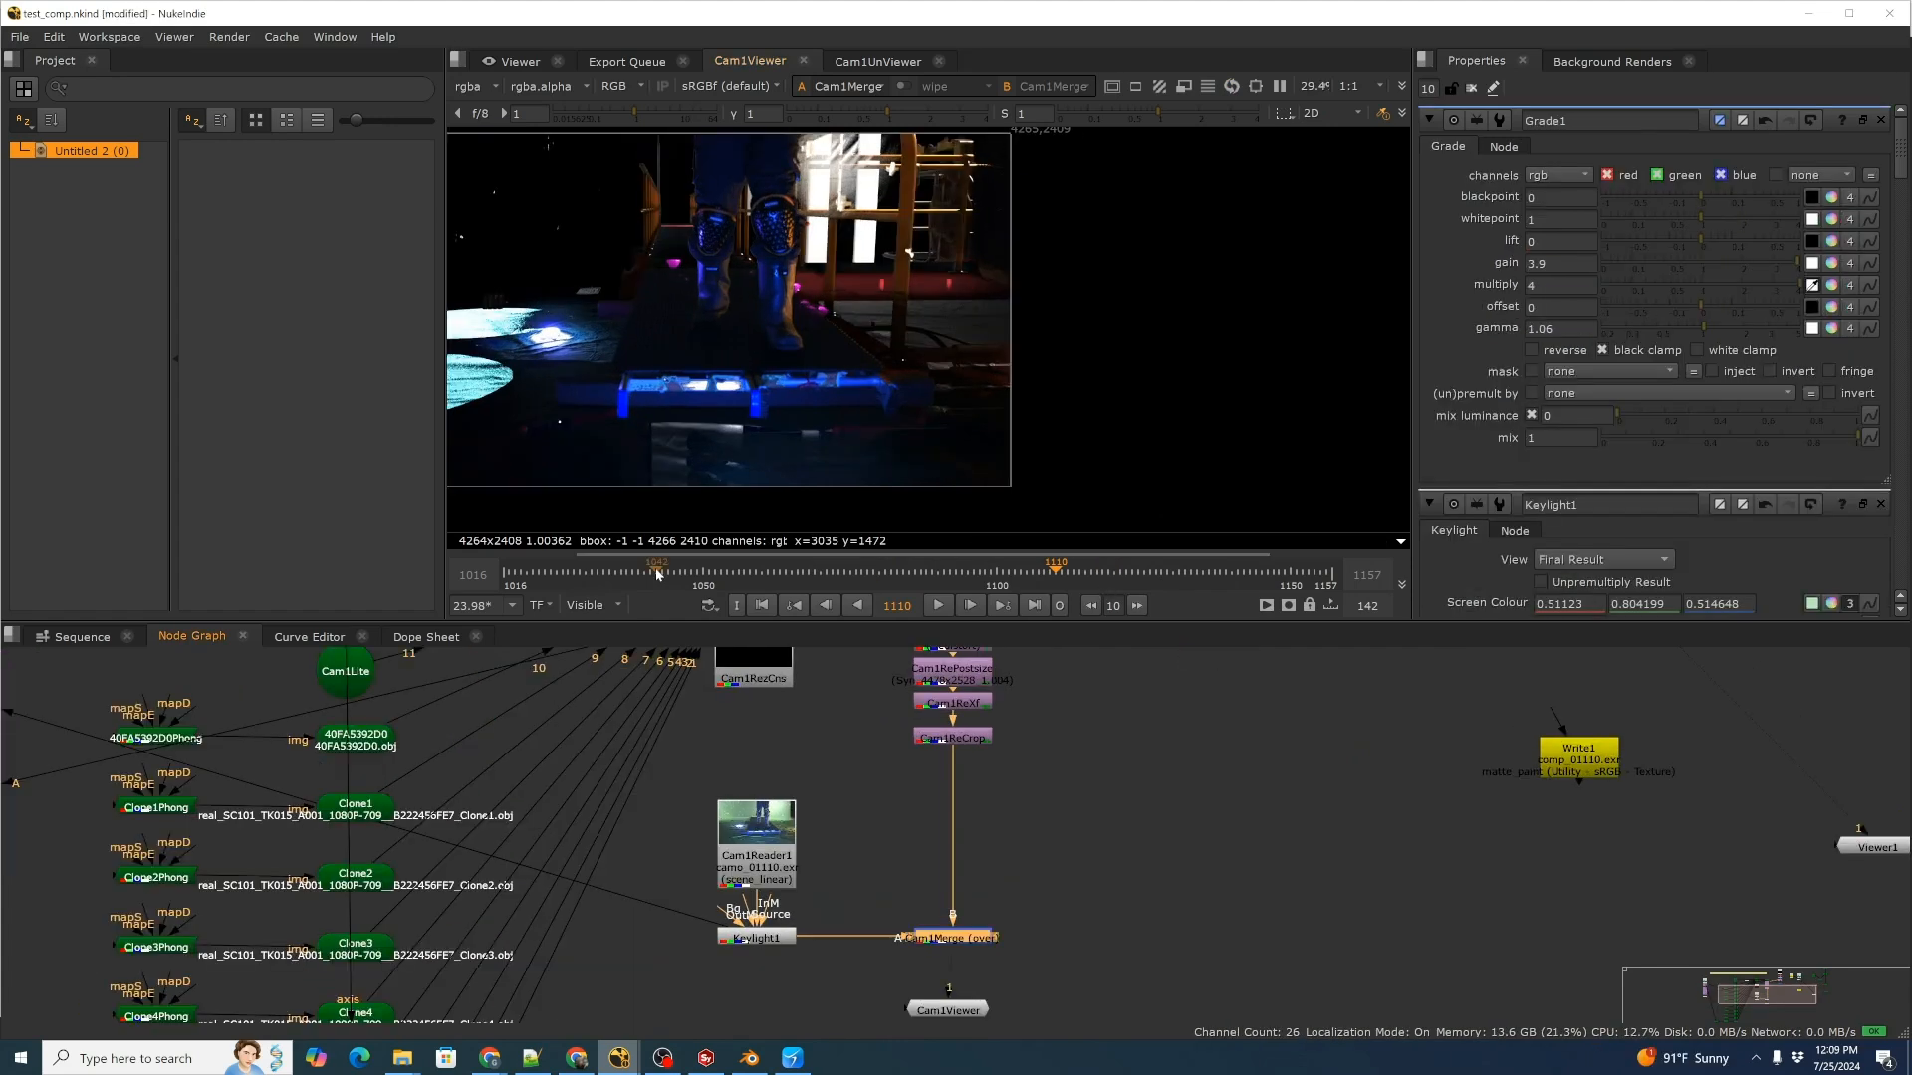
{"action": "left_click", "coordinate": [225, 39]}
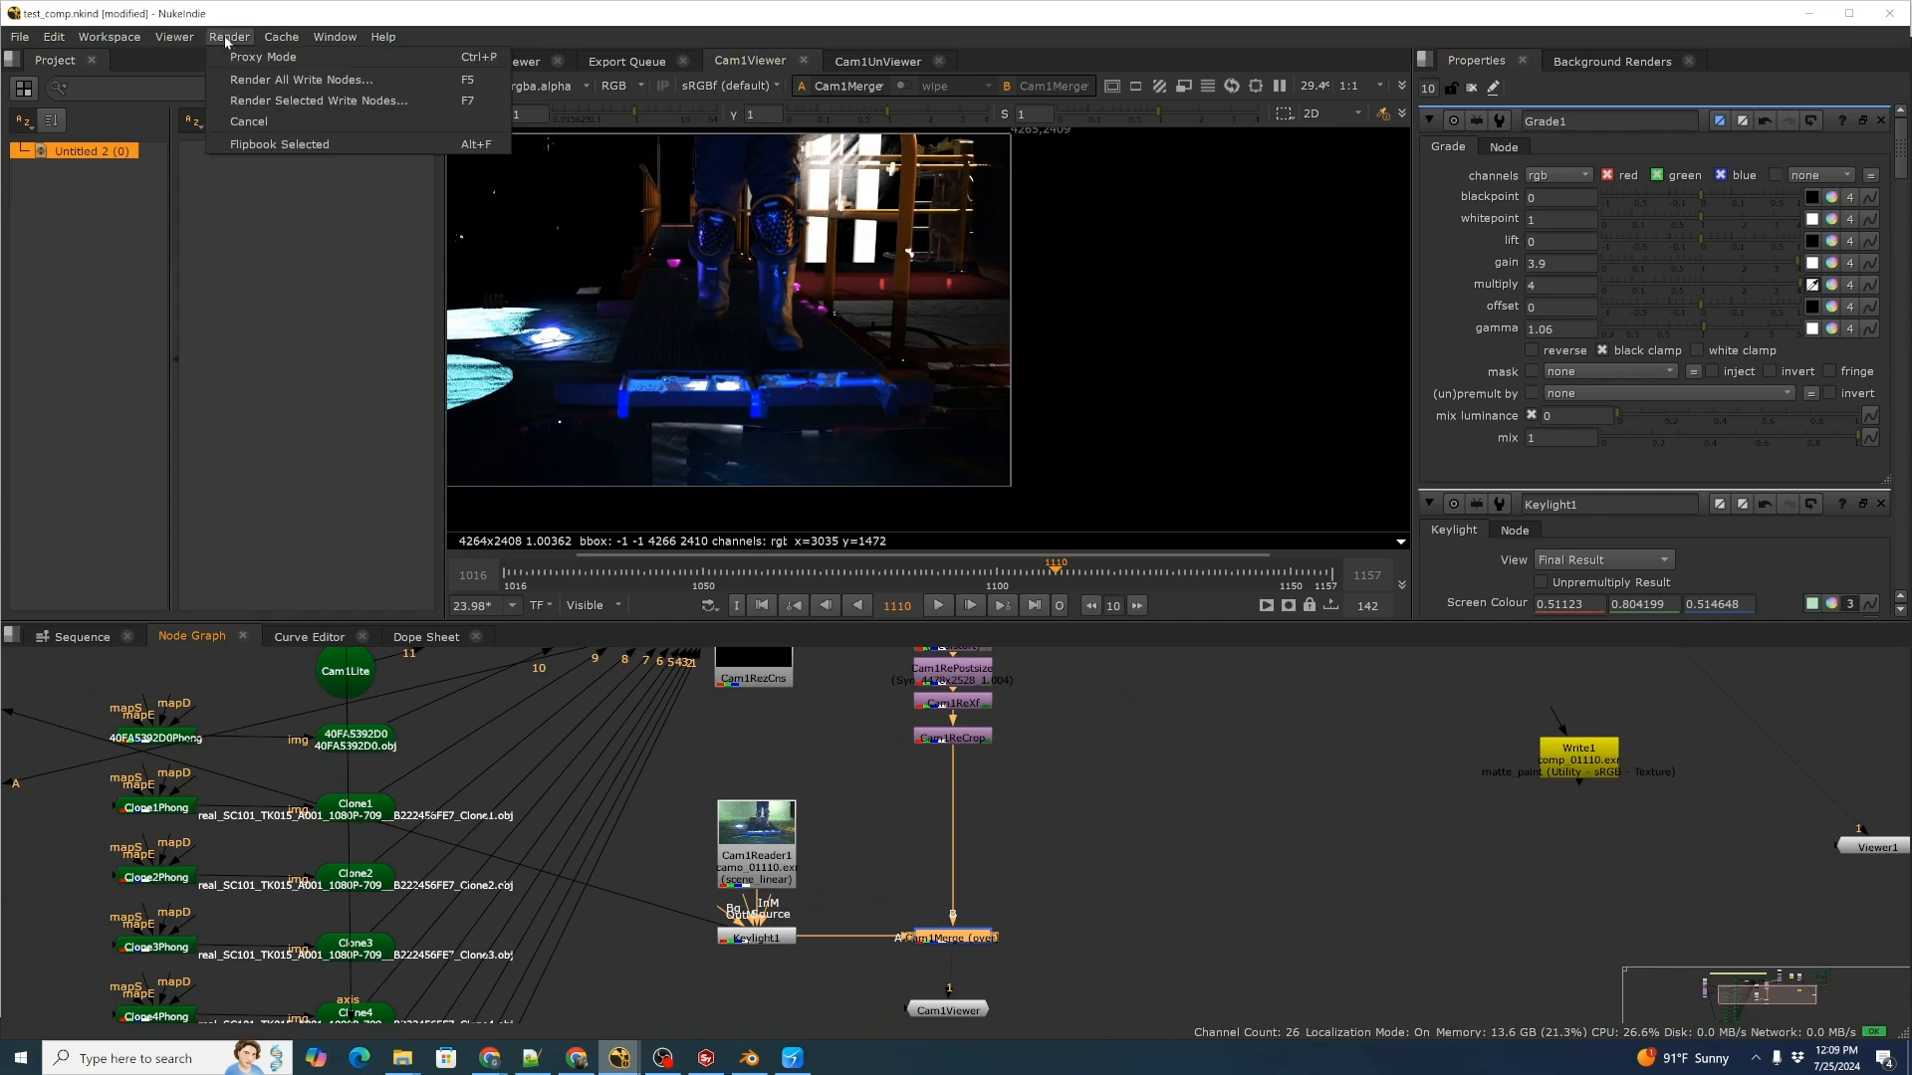
{"action": "left_click", "coordinate": [272, 147]}
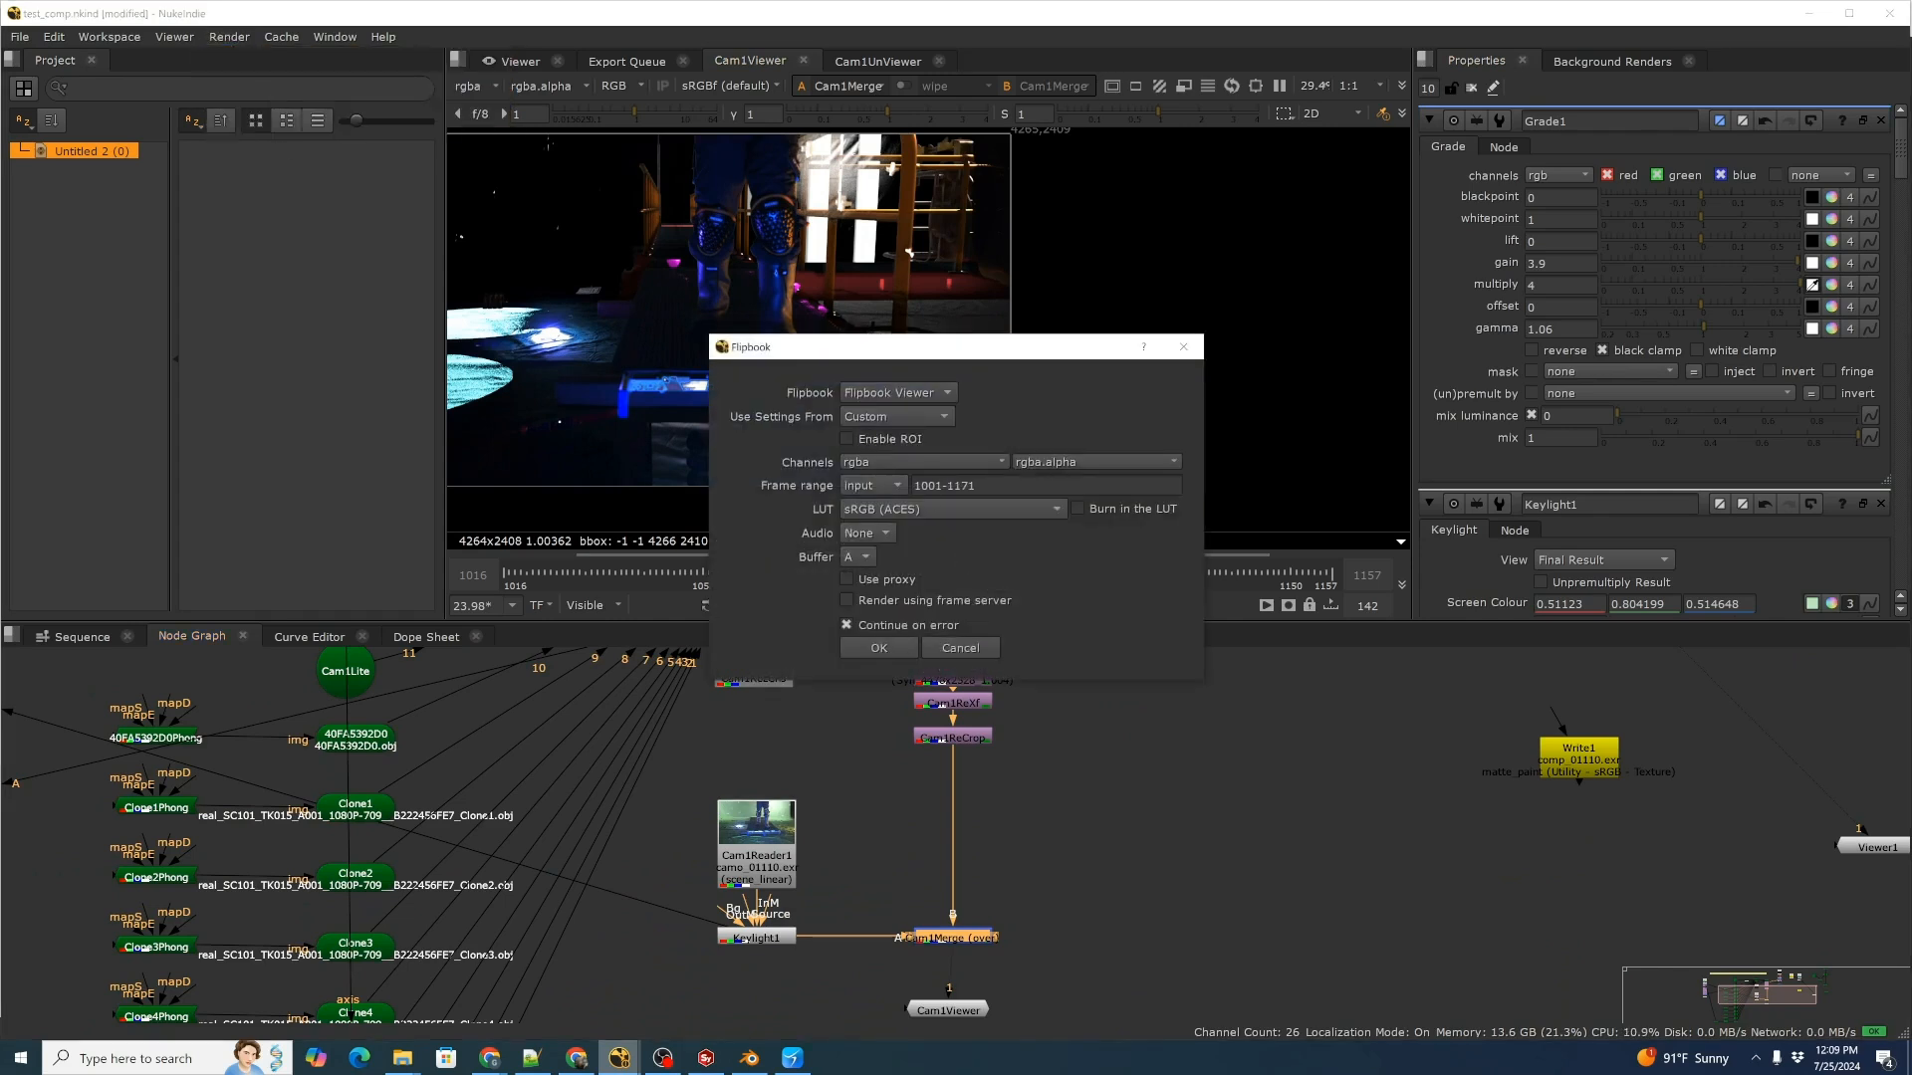
{"action": "left_click", "coordinate": [879, 649]}
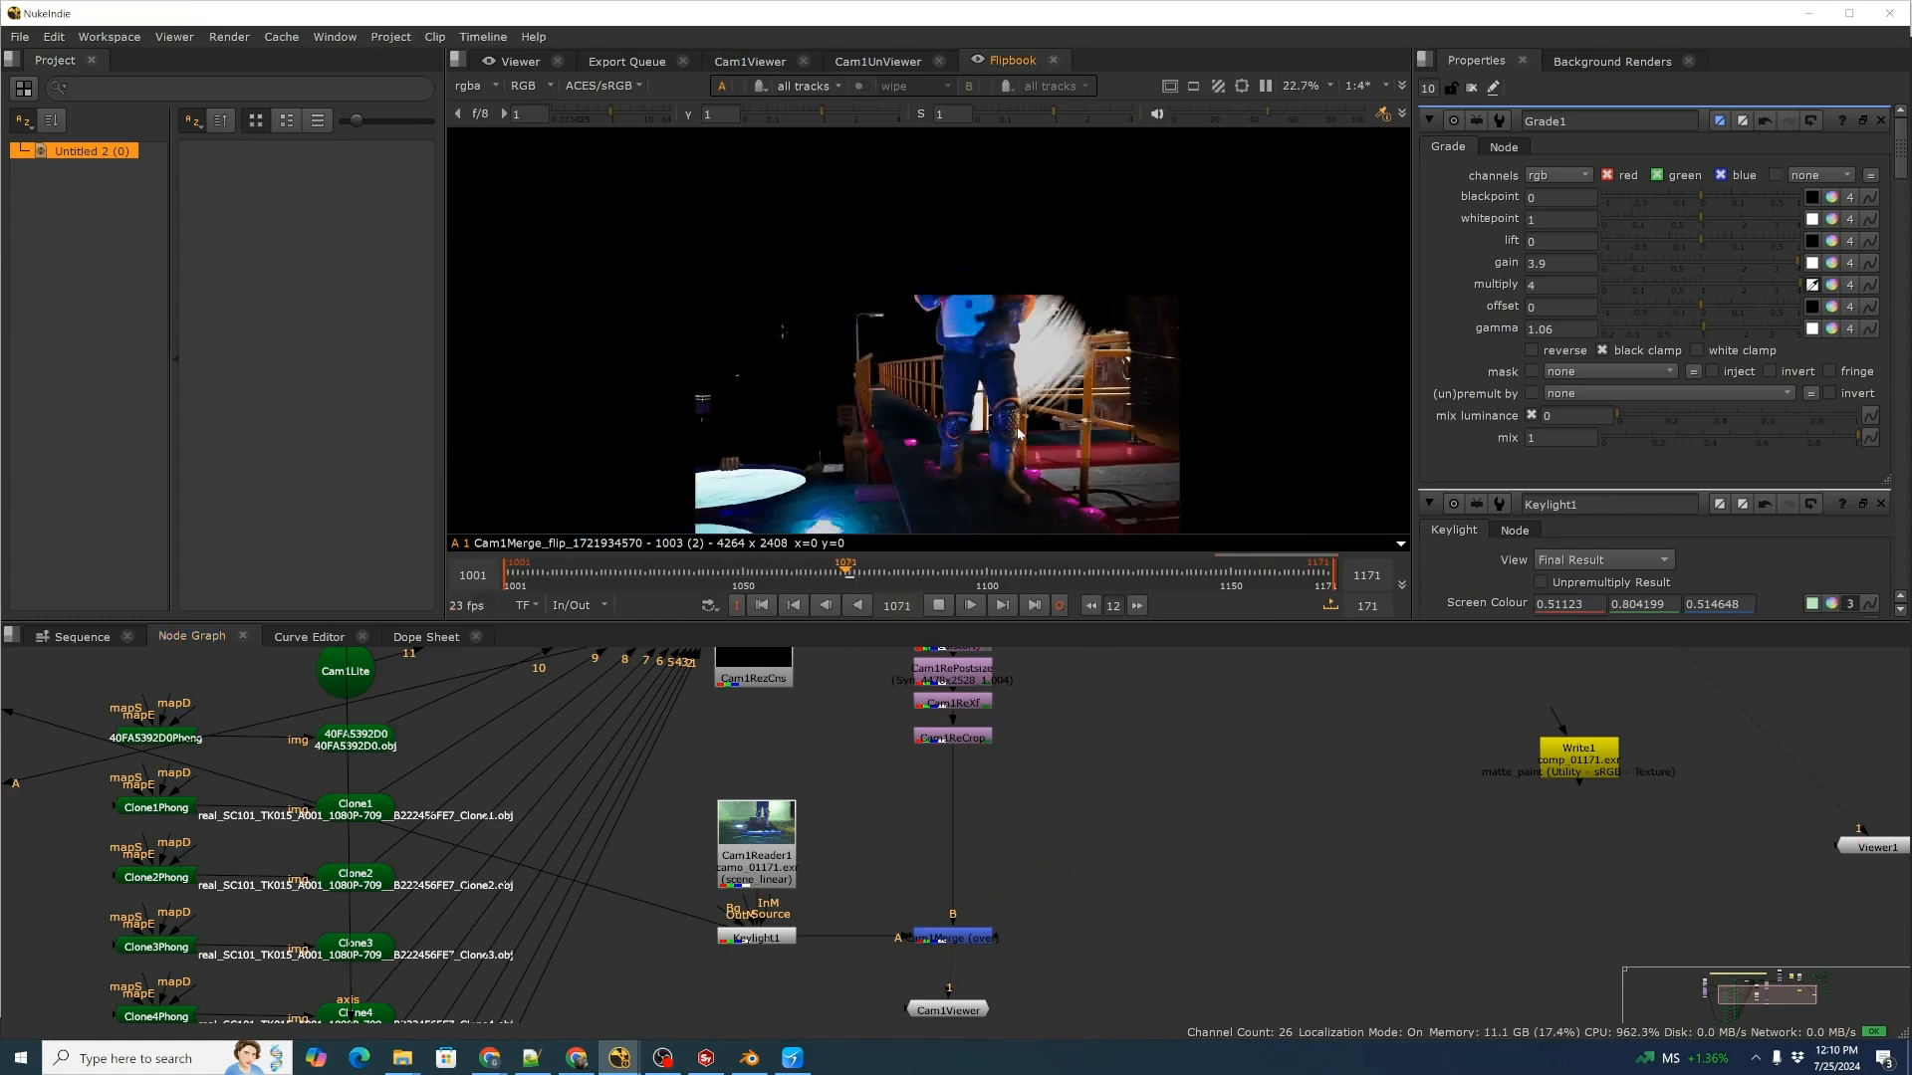
Review the playing flipbook enlarged to full window, then restore the layout and stop playback.
{"action": "key", "text": "space"}
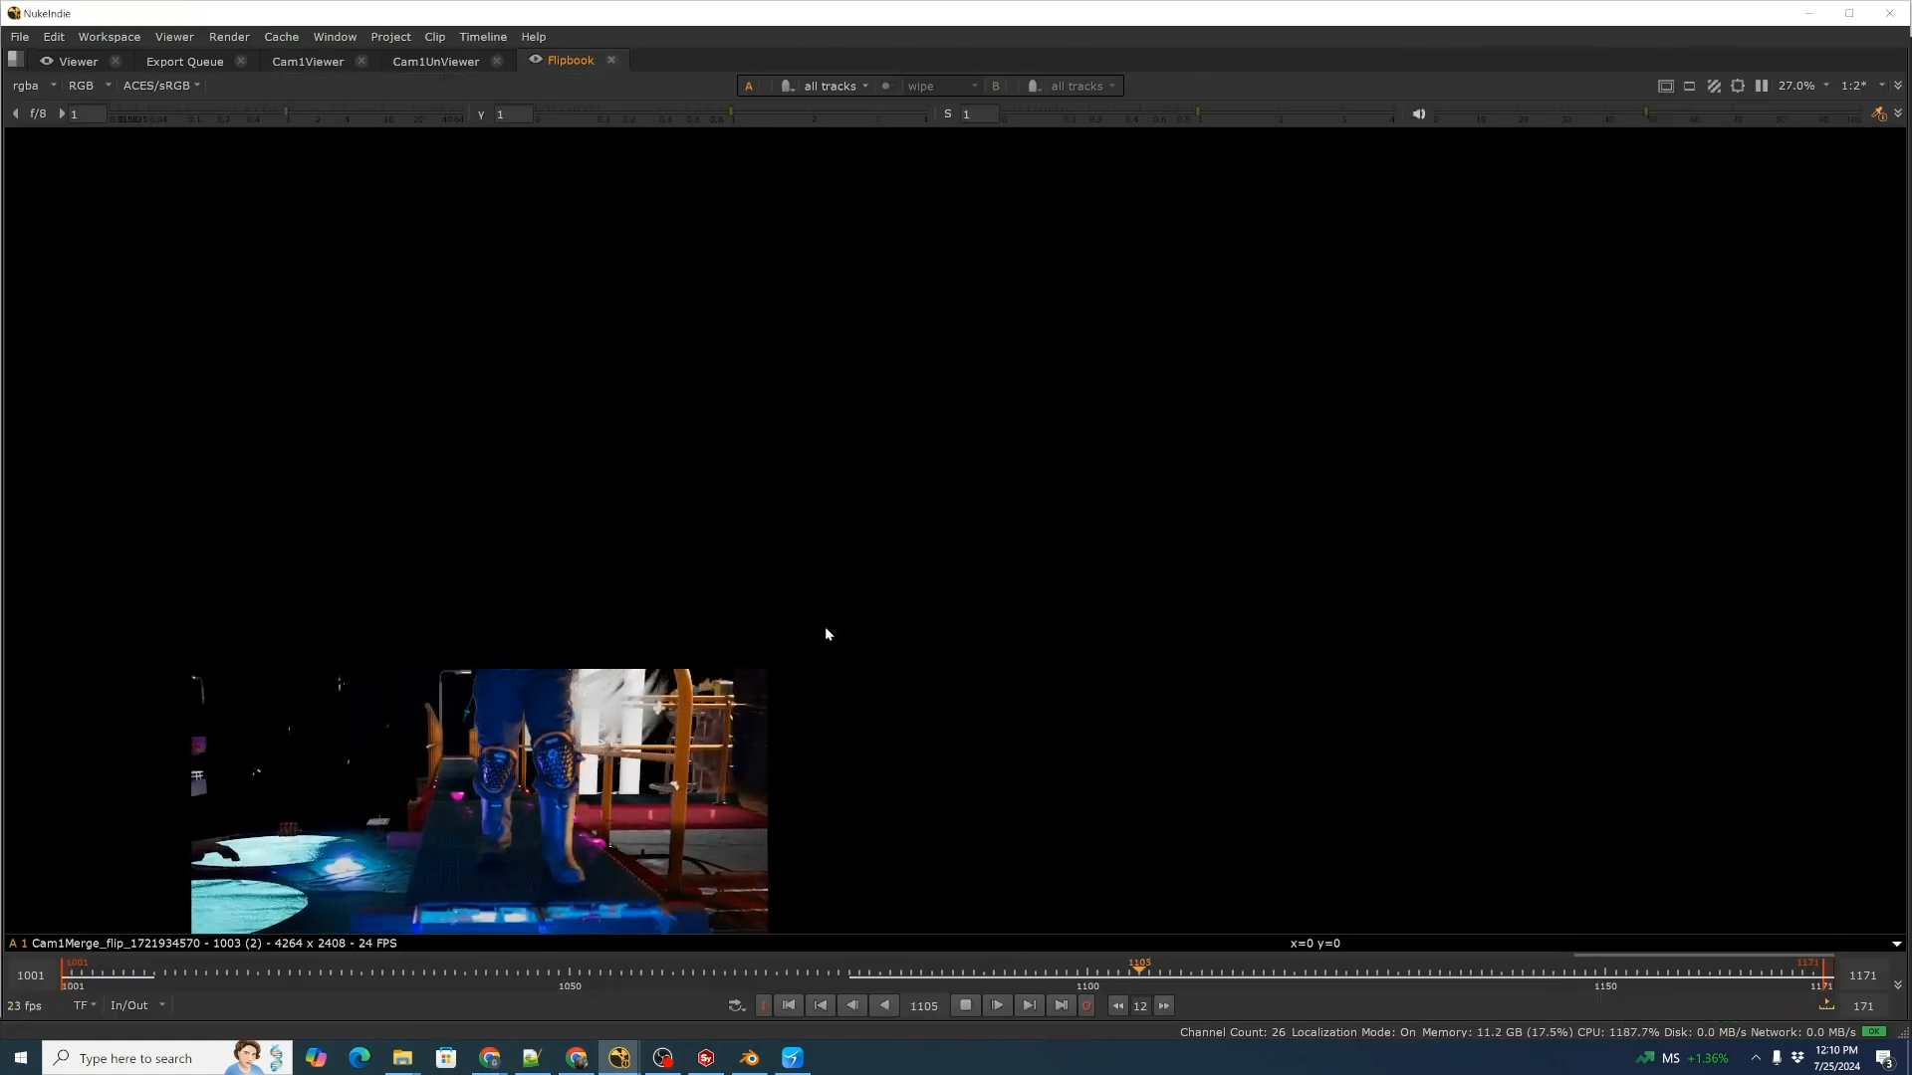
{"action": "scroll", "coordinate": [1103, 460], "scroll_direction": "up", "scroll_amount": 5}
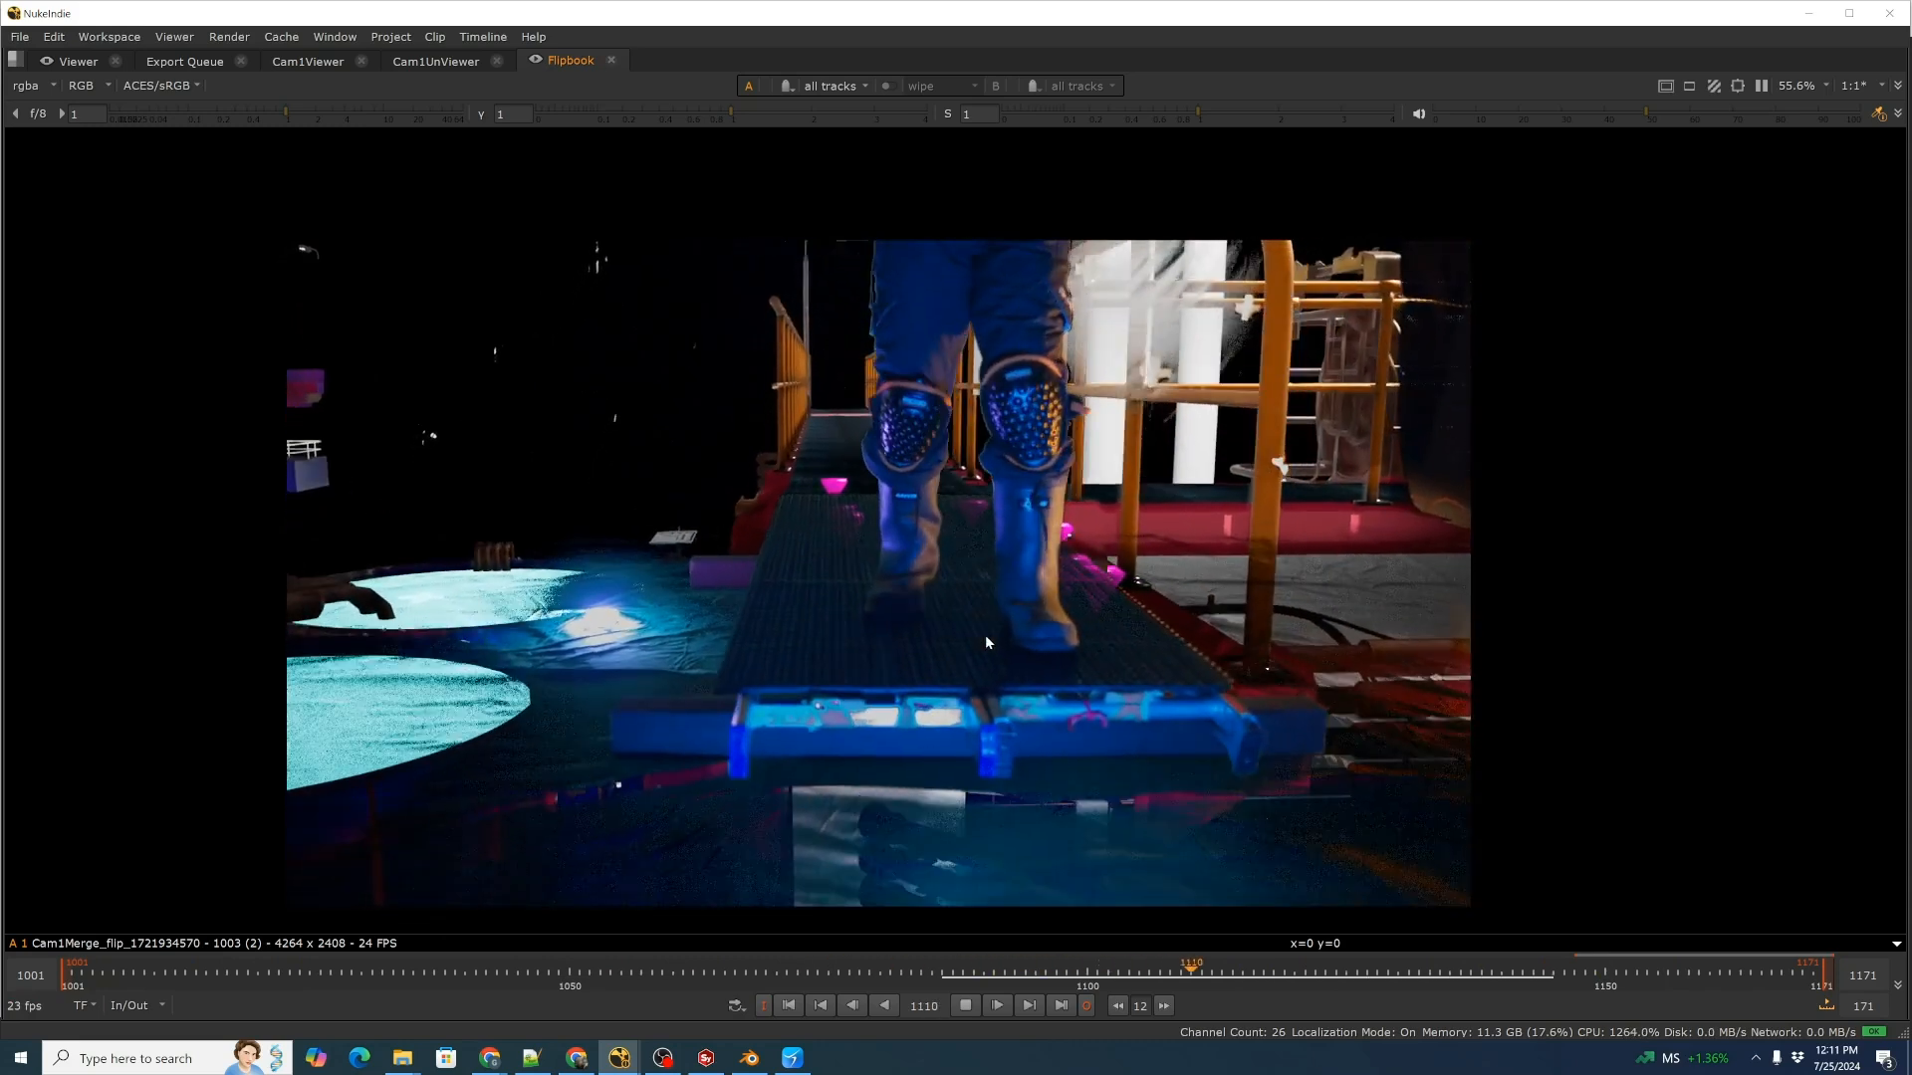
{"action": "key", "text": "space"}
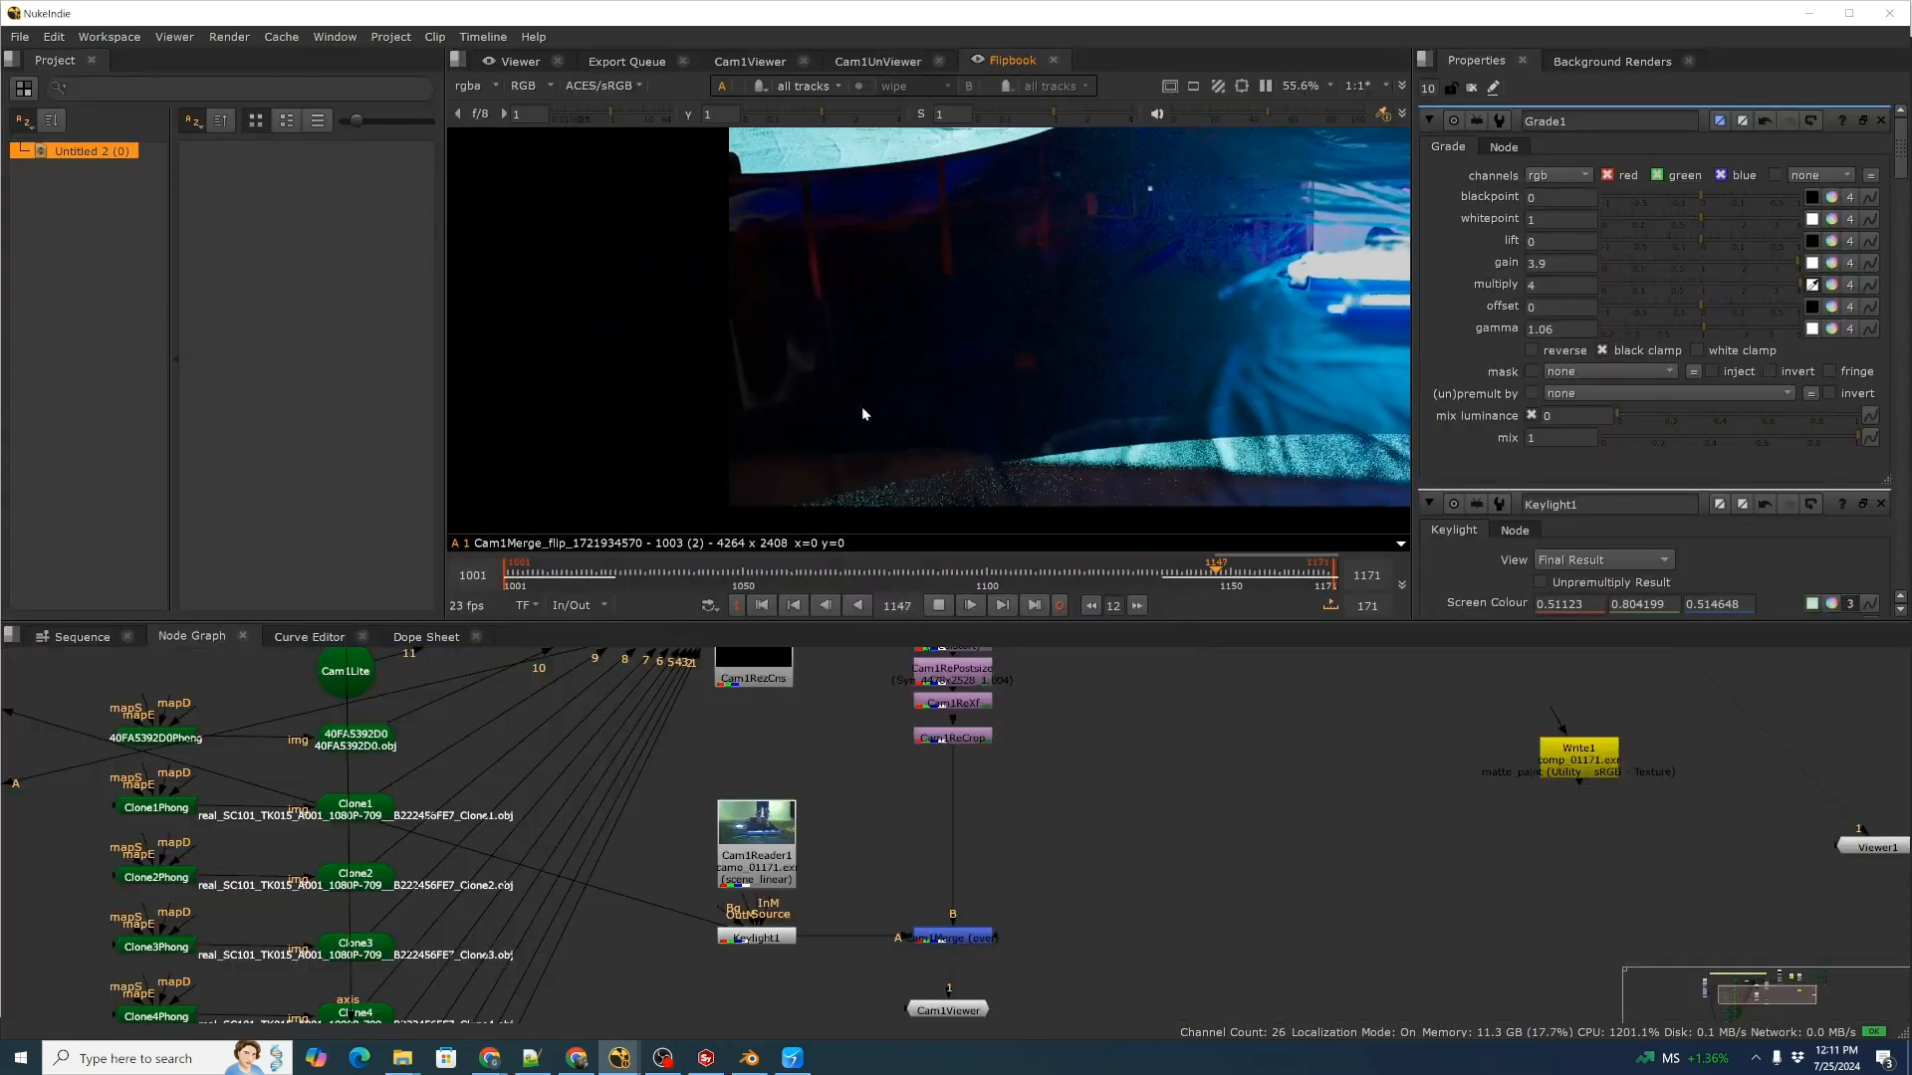
{"action": "left_click", "coordinate": [938, 605]}
Move the Cam1Viewer node to just below Keylight1 in the node graph.
{"action": "scroll", "coordinate": [1024, 865], "scroll_direction": "down", "scroll_amount": 3}
{"action": "middle_click_drag", "start_coordinate": [1129, 891], "coordinate": [1168, 852]}
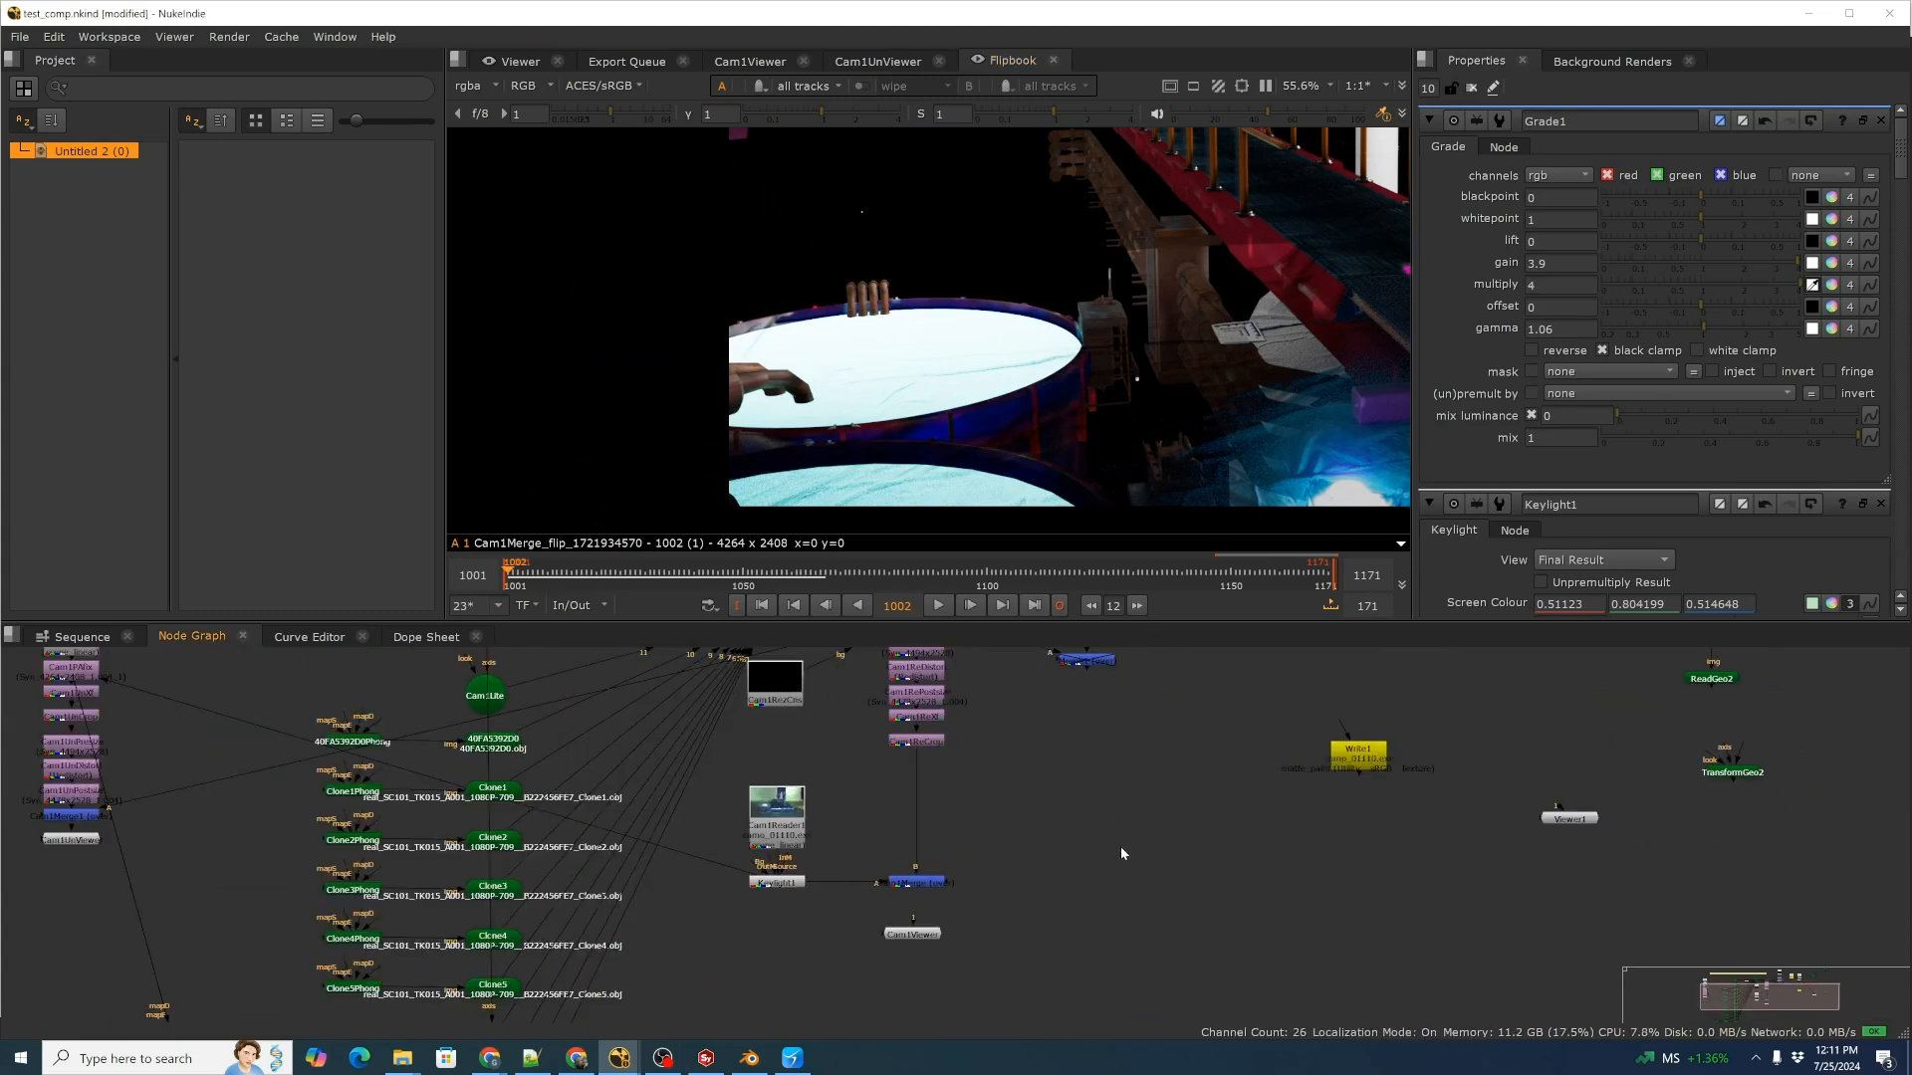
{"action": "left_click_drag", "start_coordinate": [923, 936], "coordinate": [797, 984]}
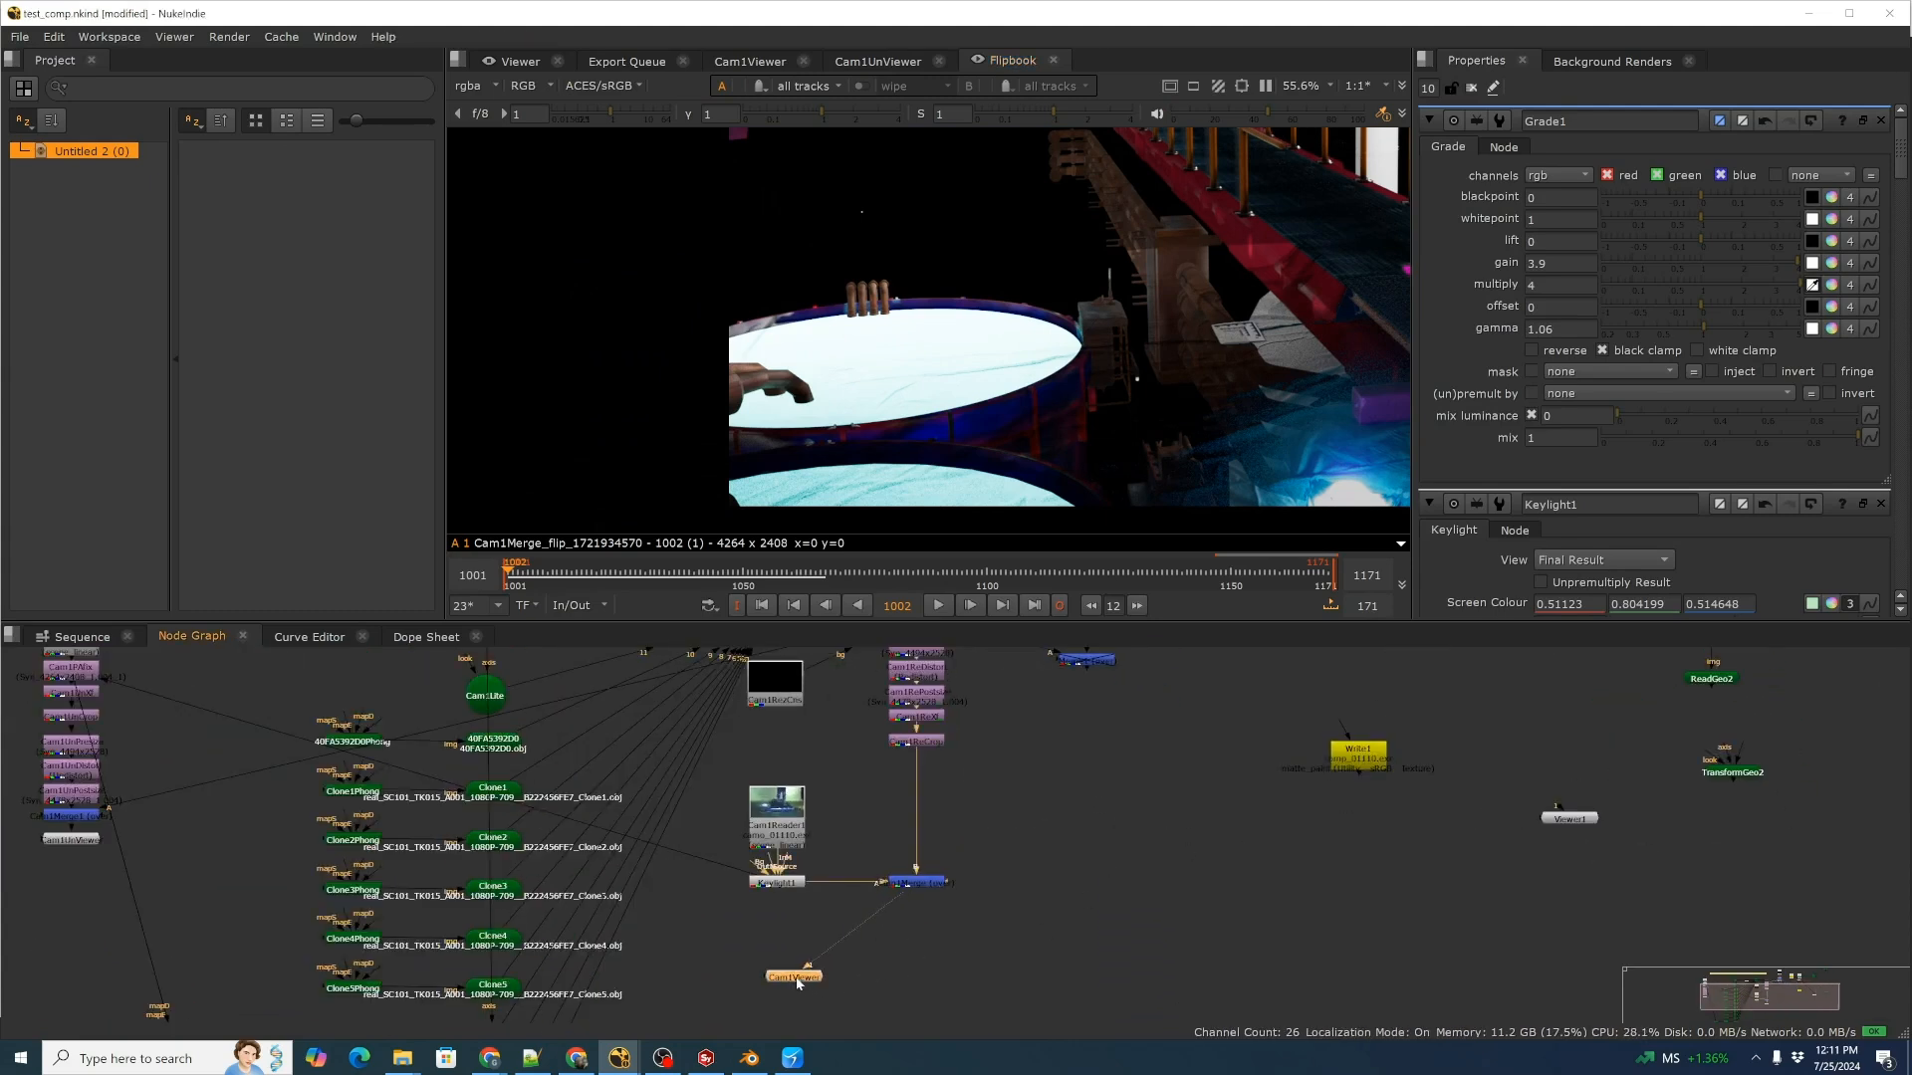
Place the Write1 node directly below Cam1Merge in the node graph and connect its input to Cam1Merge's output.
{"action": "scroll", "coordinate": [1365, 795], "scroll_direction": "down", "scroll_amount": 3}
{"action": "middle_click_drag", "start_coordinate": [1396, 779], "coordinate": [1306, 882]}
{"action": "scroll", "coordinate": [1310, 851], "scroll_direction": "up", "scroll_amount": 2}
{"action": "scroll", "coordinate": [1284, 867], "scroll_direction": "down", "scroll_amount": 1}
{"action": "scroll", "coordinate": [1282, 868], "scroll_direction": "up", "scroll_amount": 2}
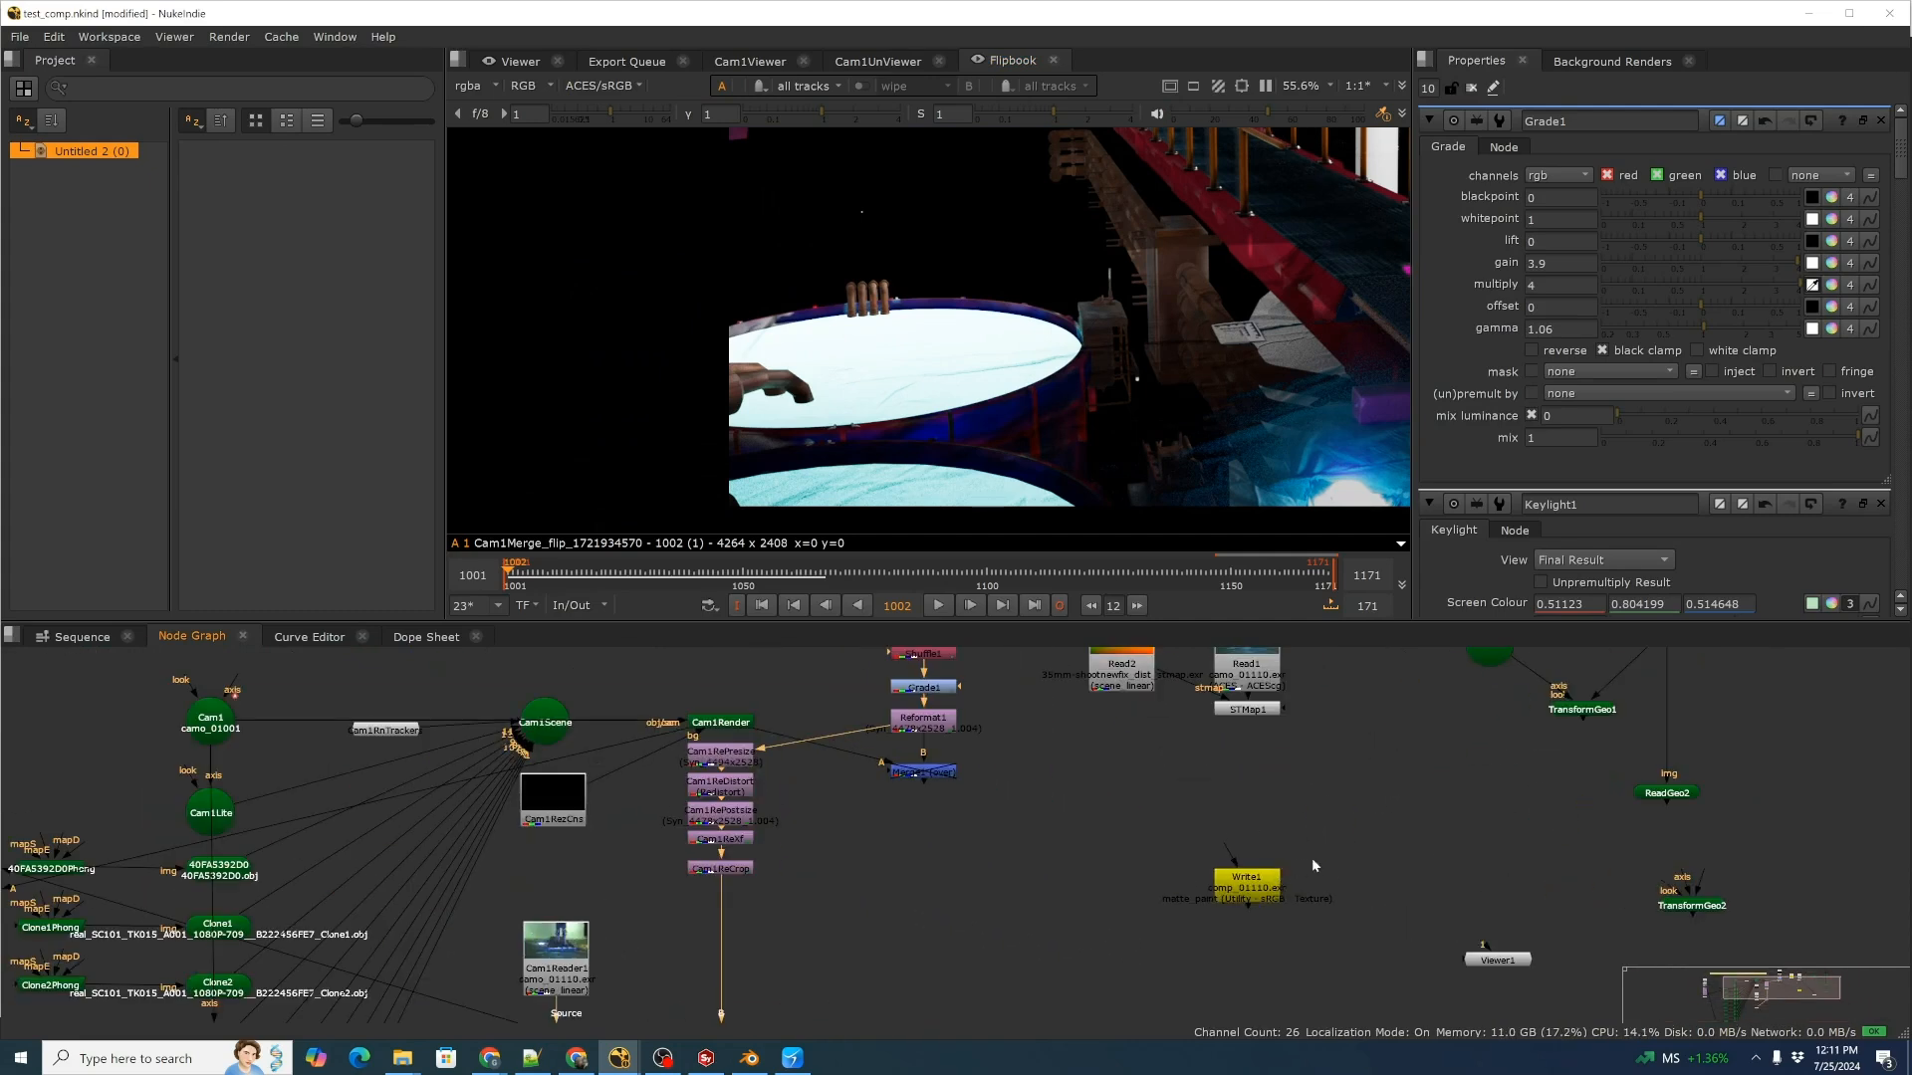
{"action": "scroll", "coordinate": [870, 1026], "scroll_direction": "down", "scroll_amount": 1}
{"action": "middle_click_drag", "start_coordinate": [999, 968], "coordinate": [1181, 743]}
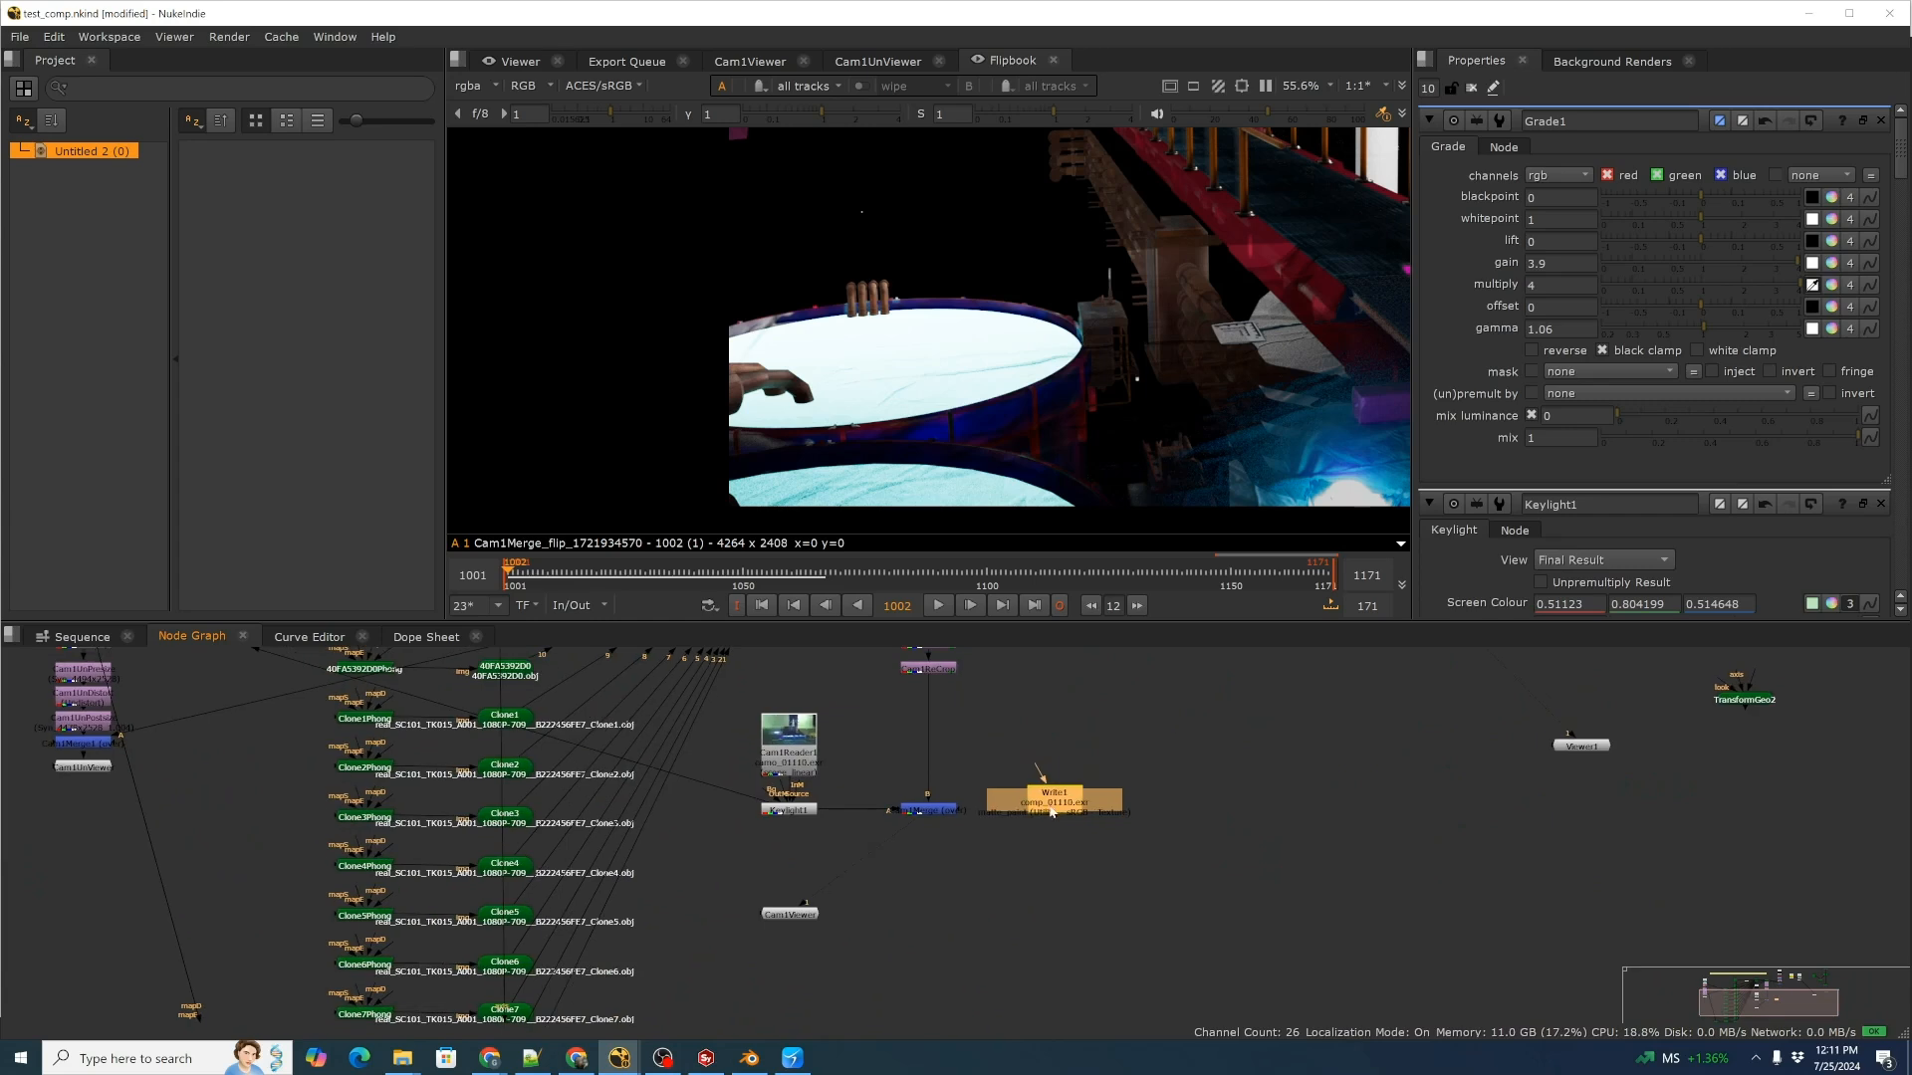
{"action": "scroll", "coordinate": [932, 901], "scroll_direction": "up", "scroll_amount": 2}
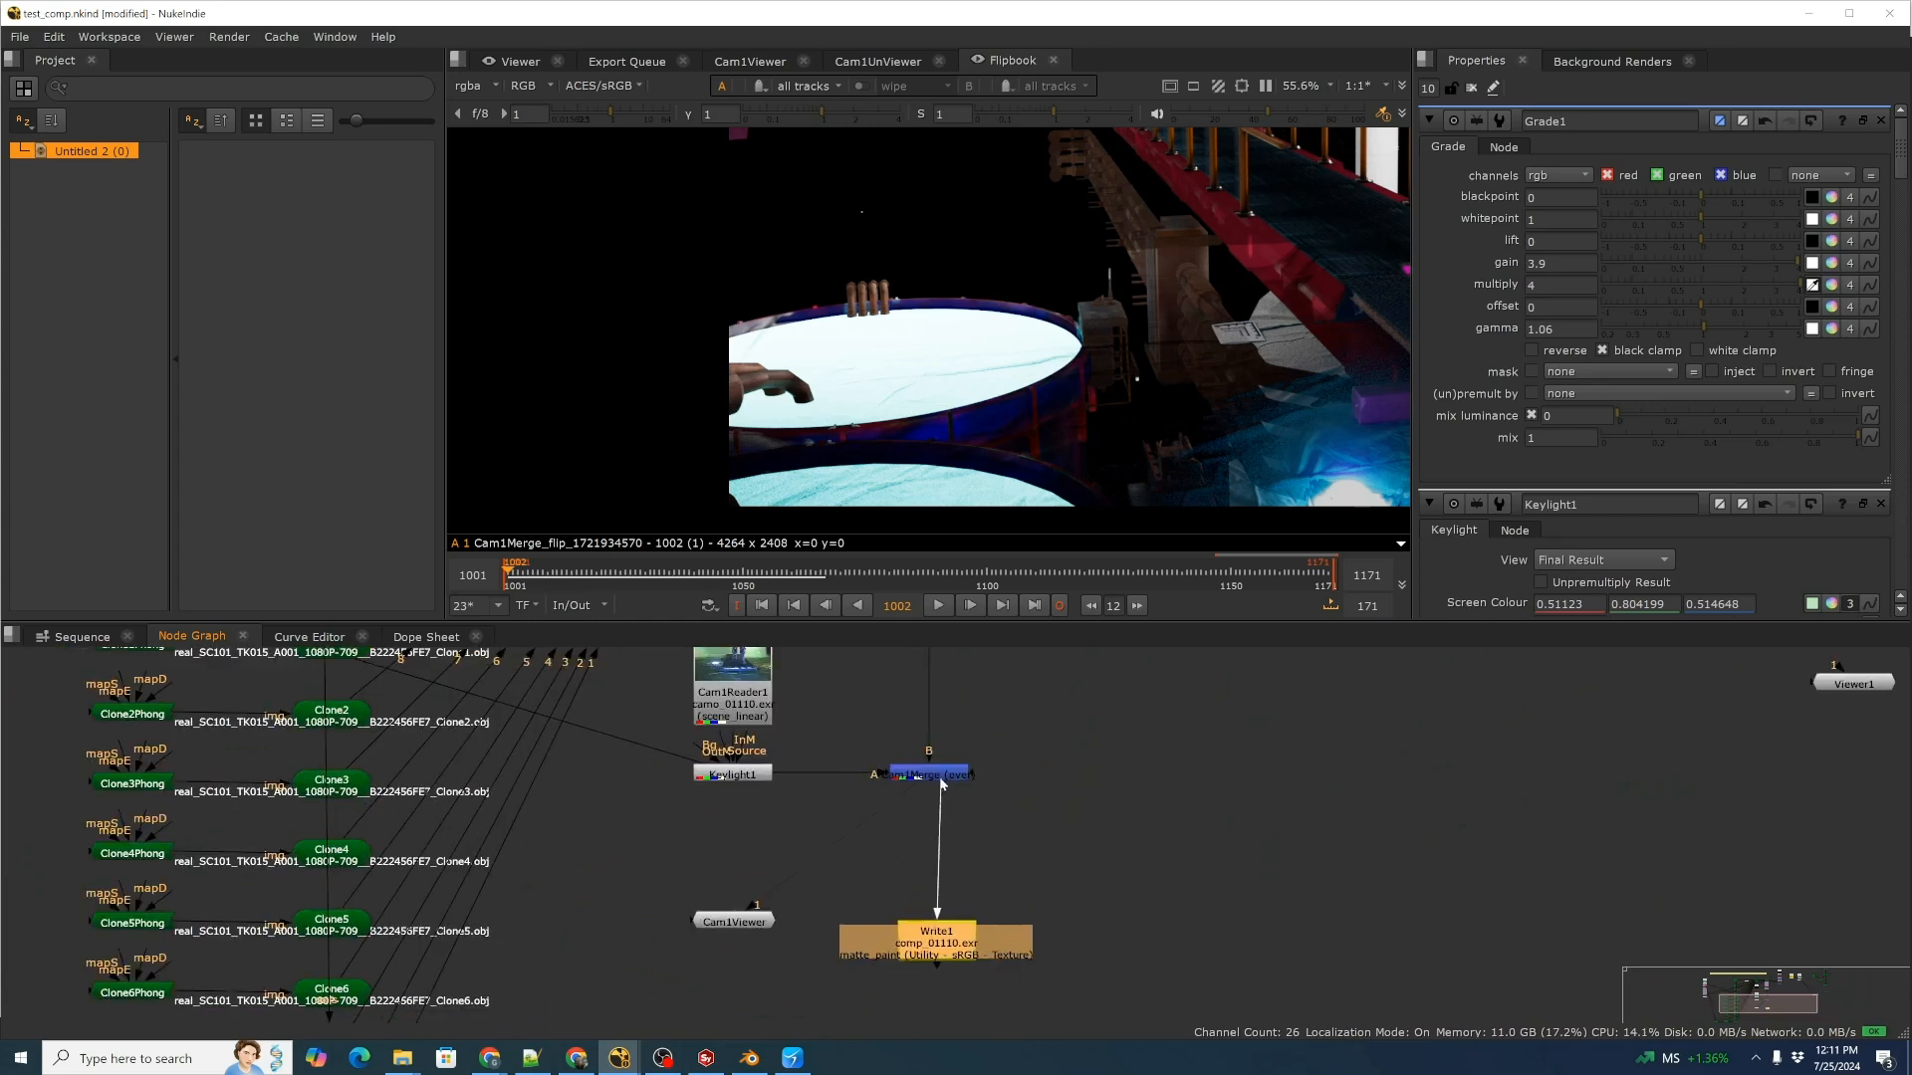
{"action": "left_click_drag", "start_coordinate": [953, 956], "coordinate": [936, 944]}
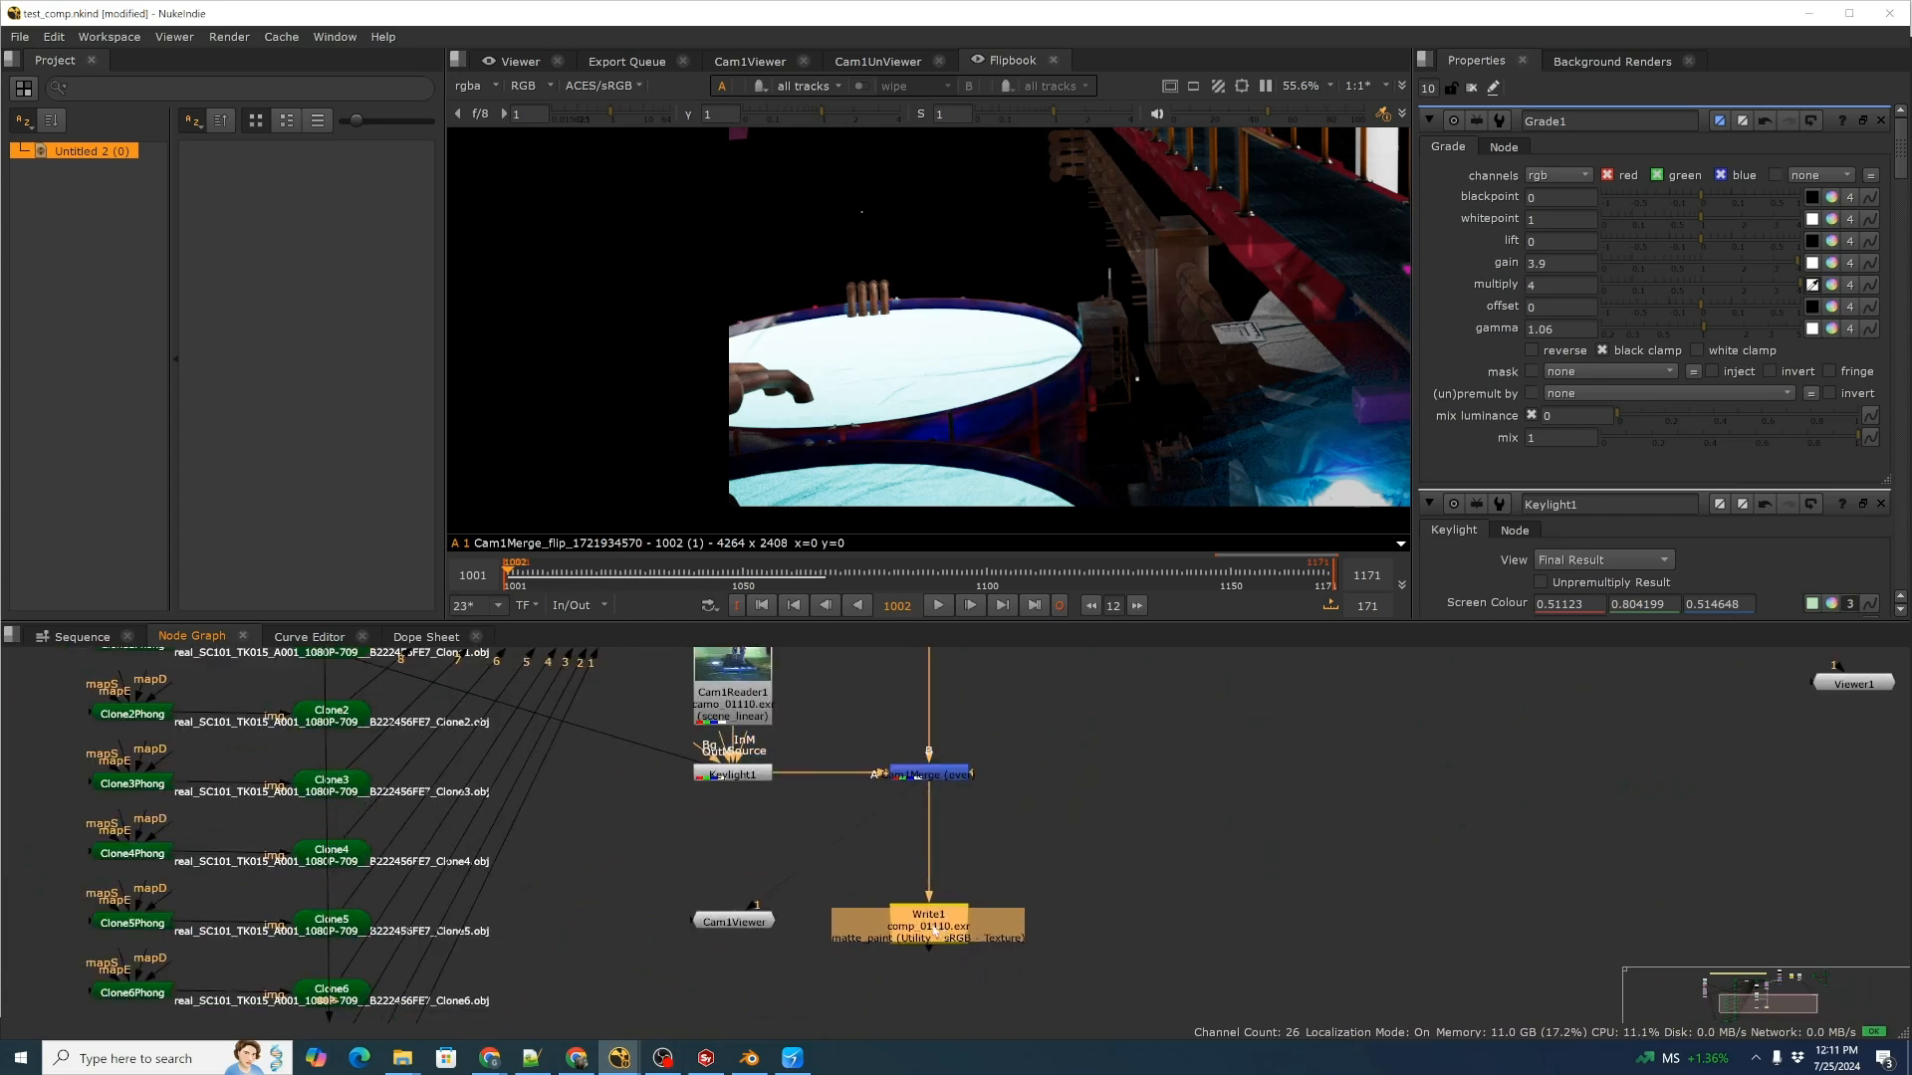
Set the Write1 node's file type to exr and its compression to DWAA.
{"action": "double_click", "coordinate": [940, 922]}
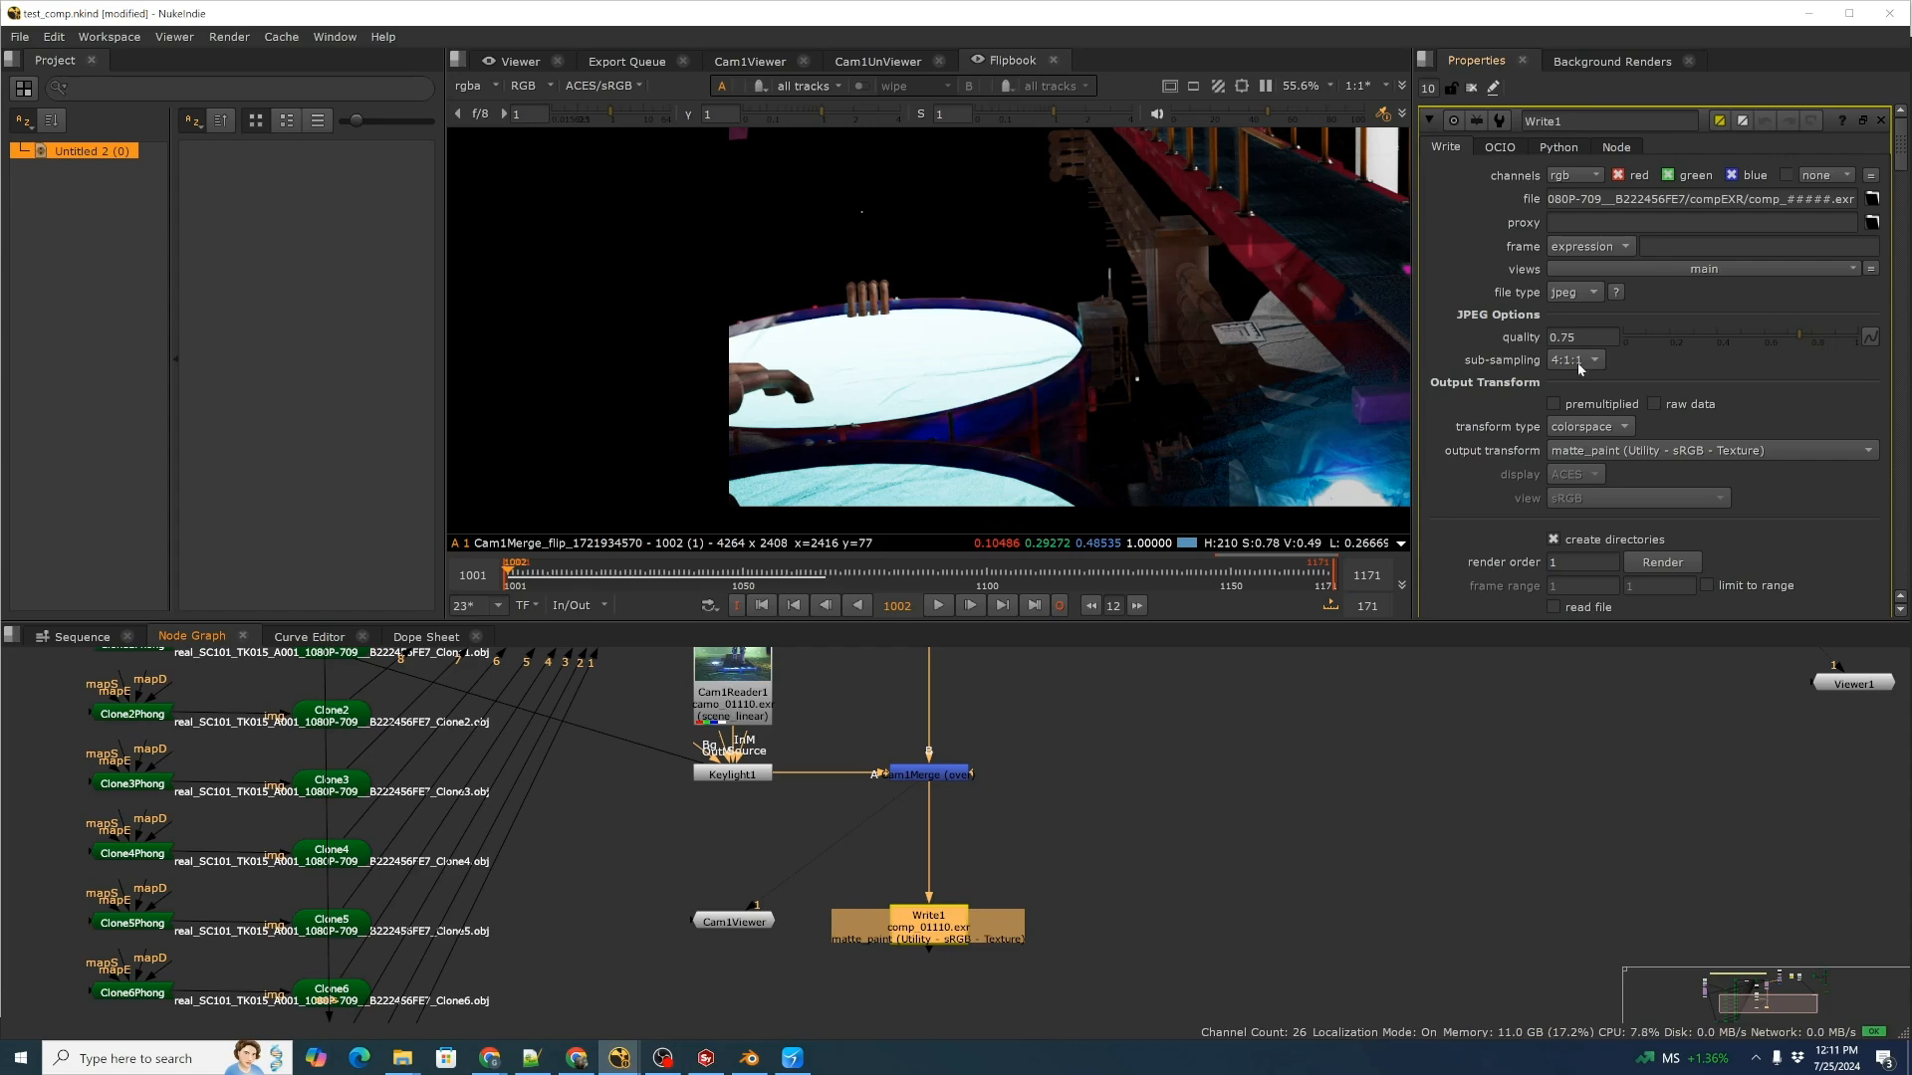
{"action": "left_click", "coordinate": [1555, 295]}
{"action": "left_click", "coordinate": [1590, 251]}
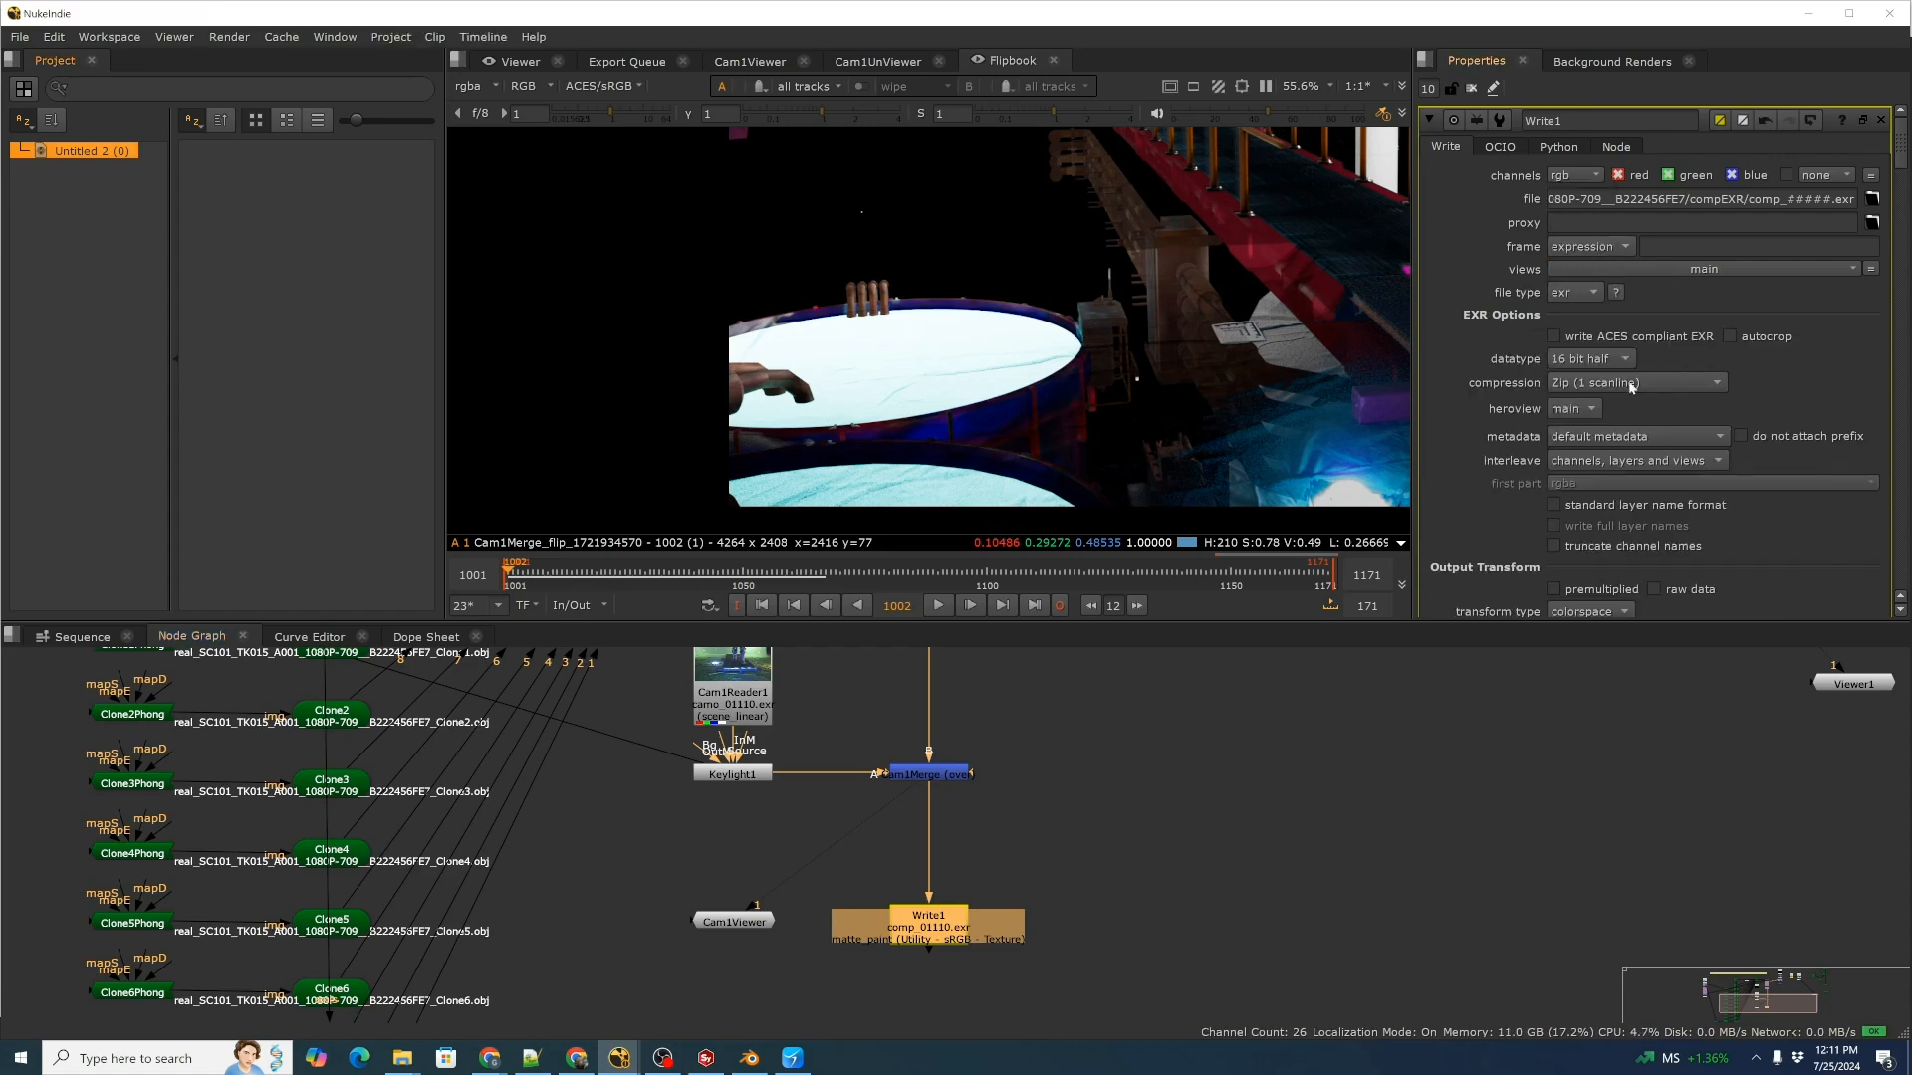
{"action": "left_click", "coordinate": [1631, 388]}
{"action": "left_click", "coordinate": [1651, 510]}
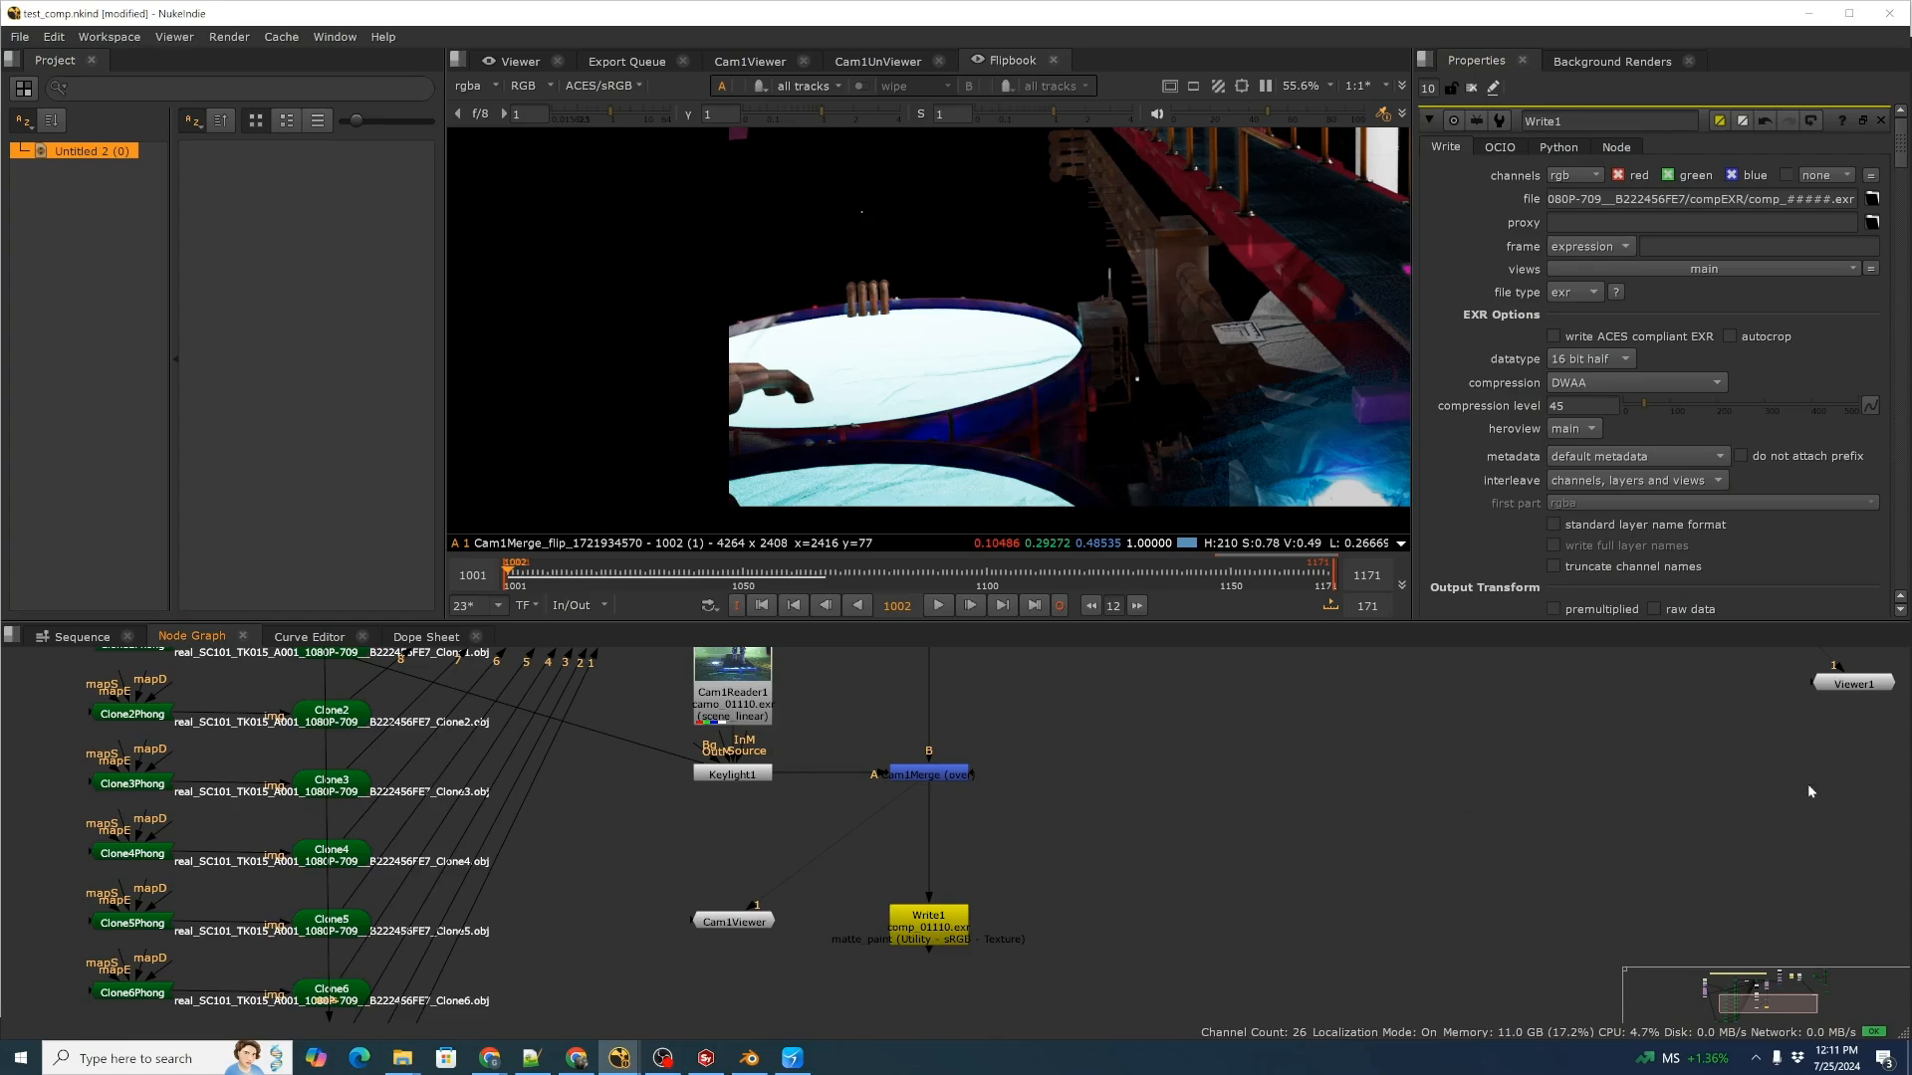
Render the selected Write1 node for frames 1001-1171 and open the shot's compEXR folder in File Explorer to check the output.
{"action": "left_click", "coordinate": [922, 928]}
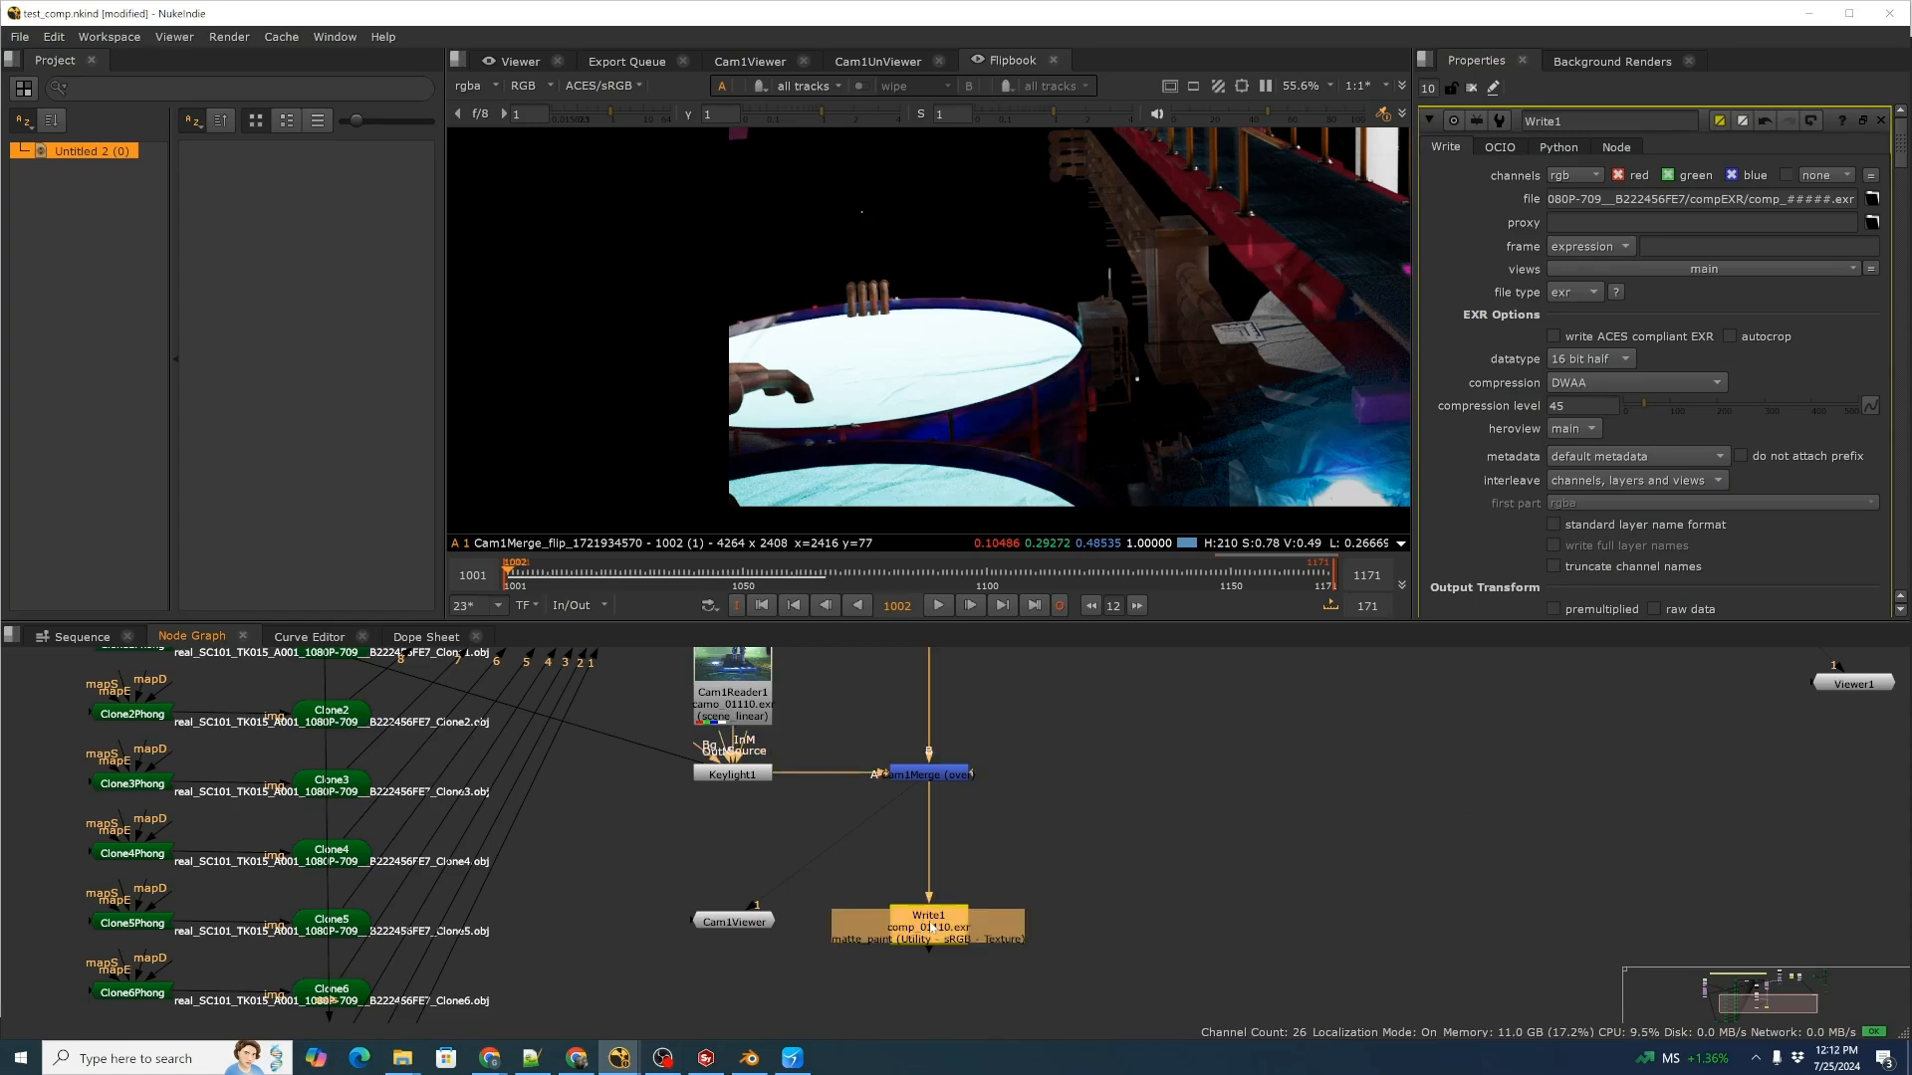
{"action": "left_click", "coordinate": [230, 38]}
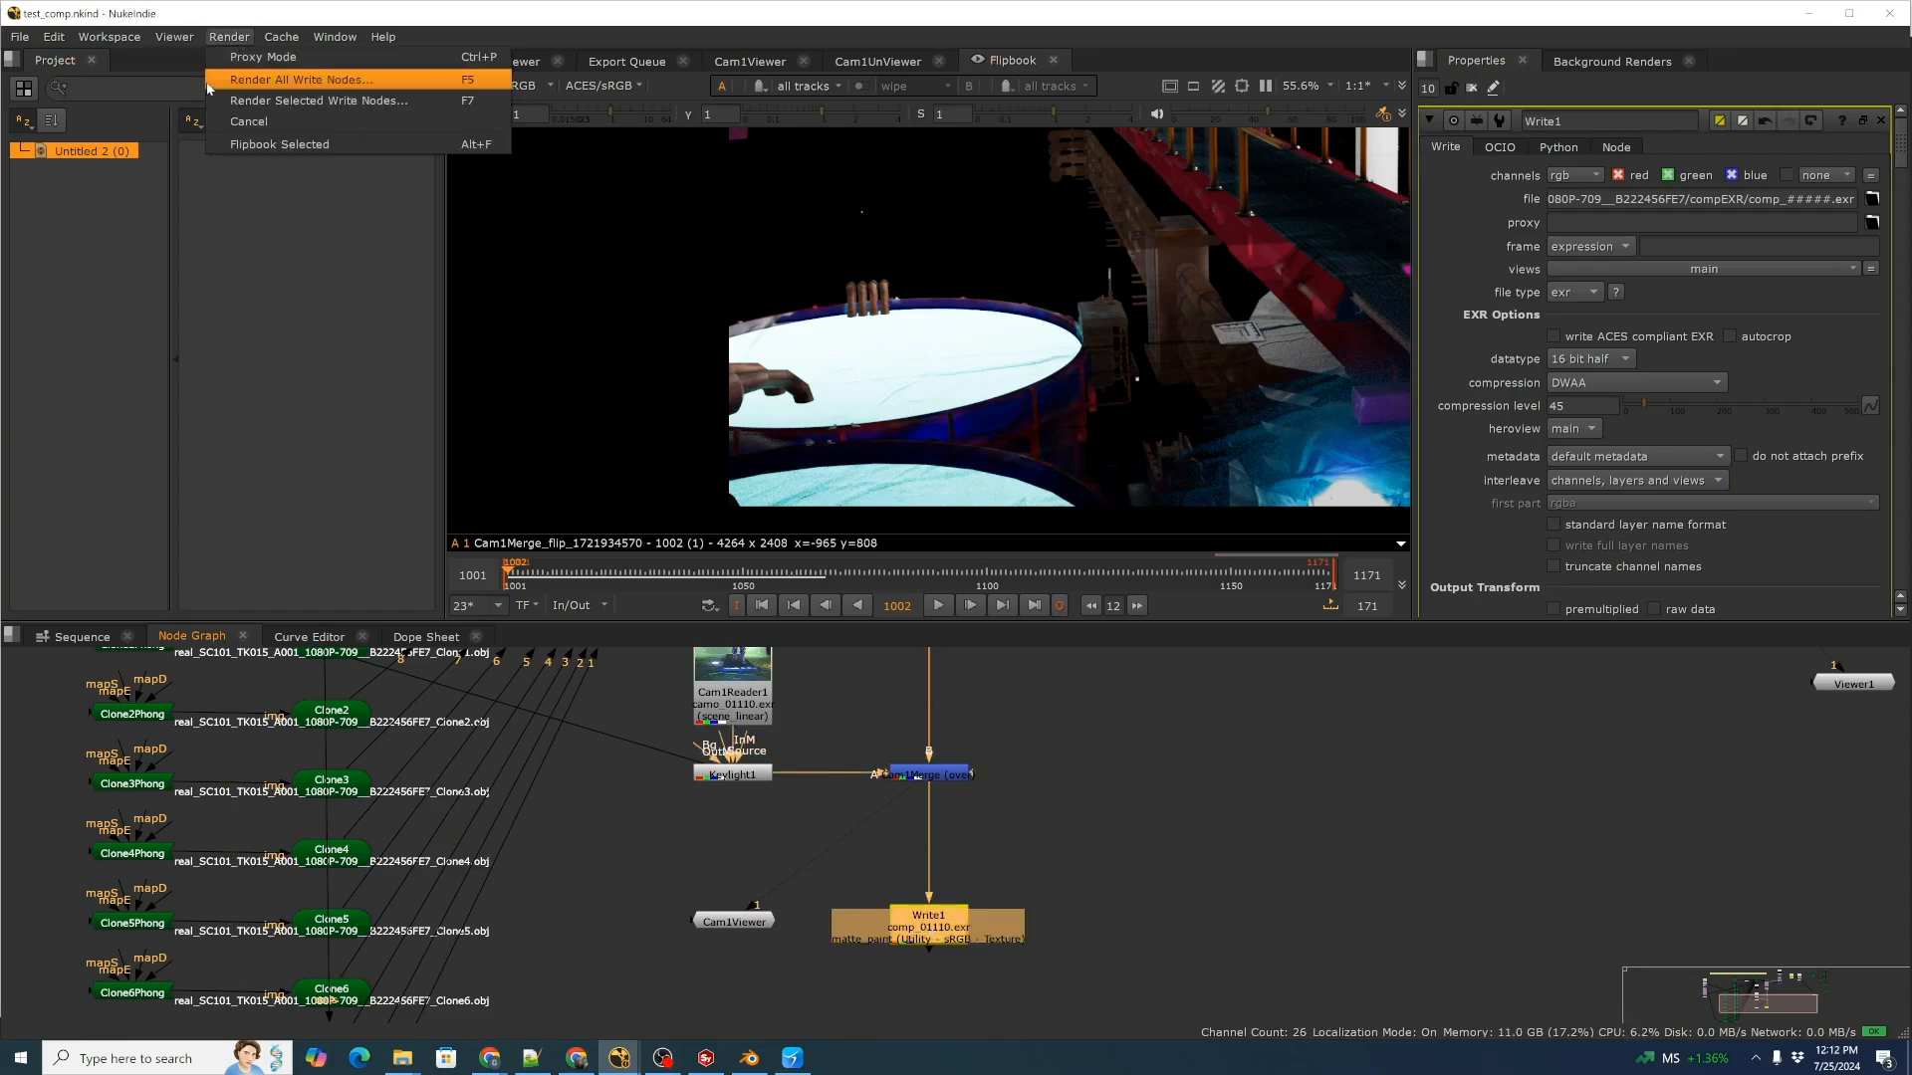
{"action": "left_click", "coordinate": [263, 101]}
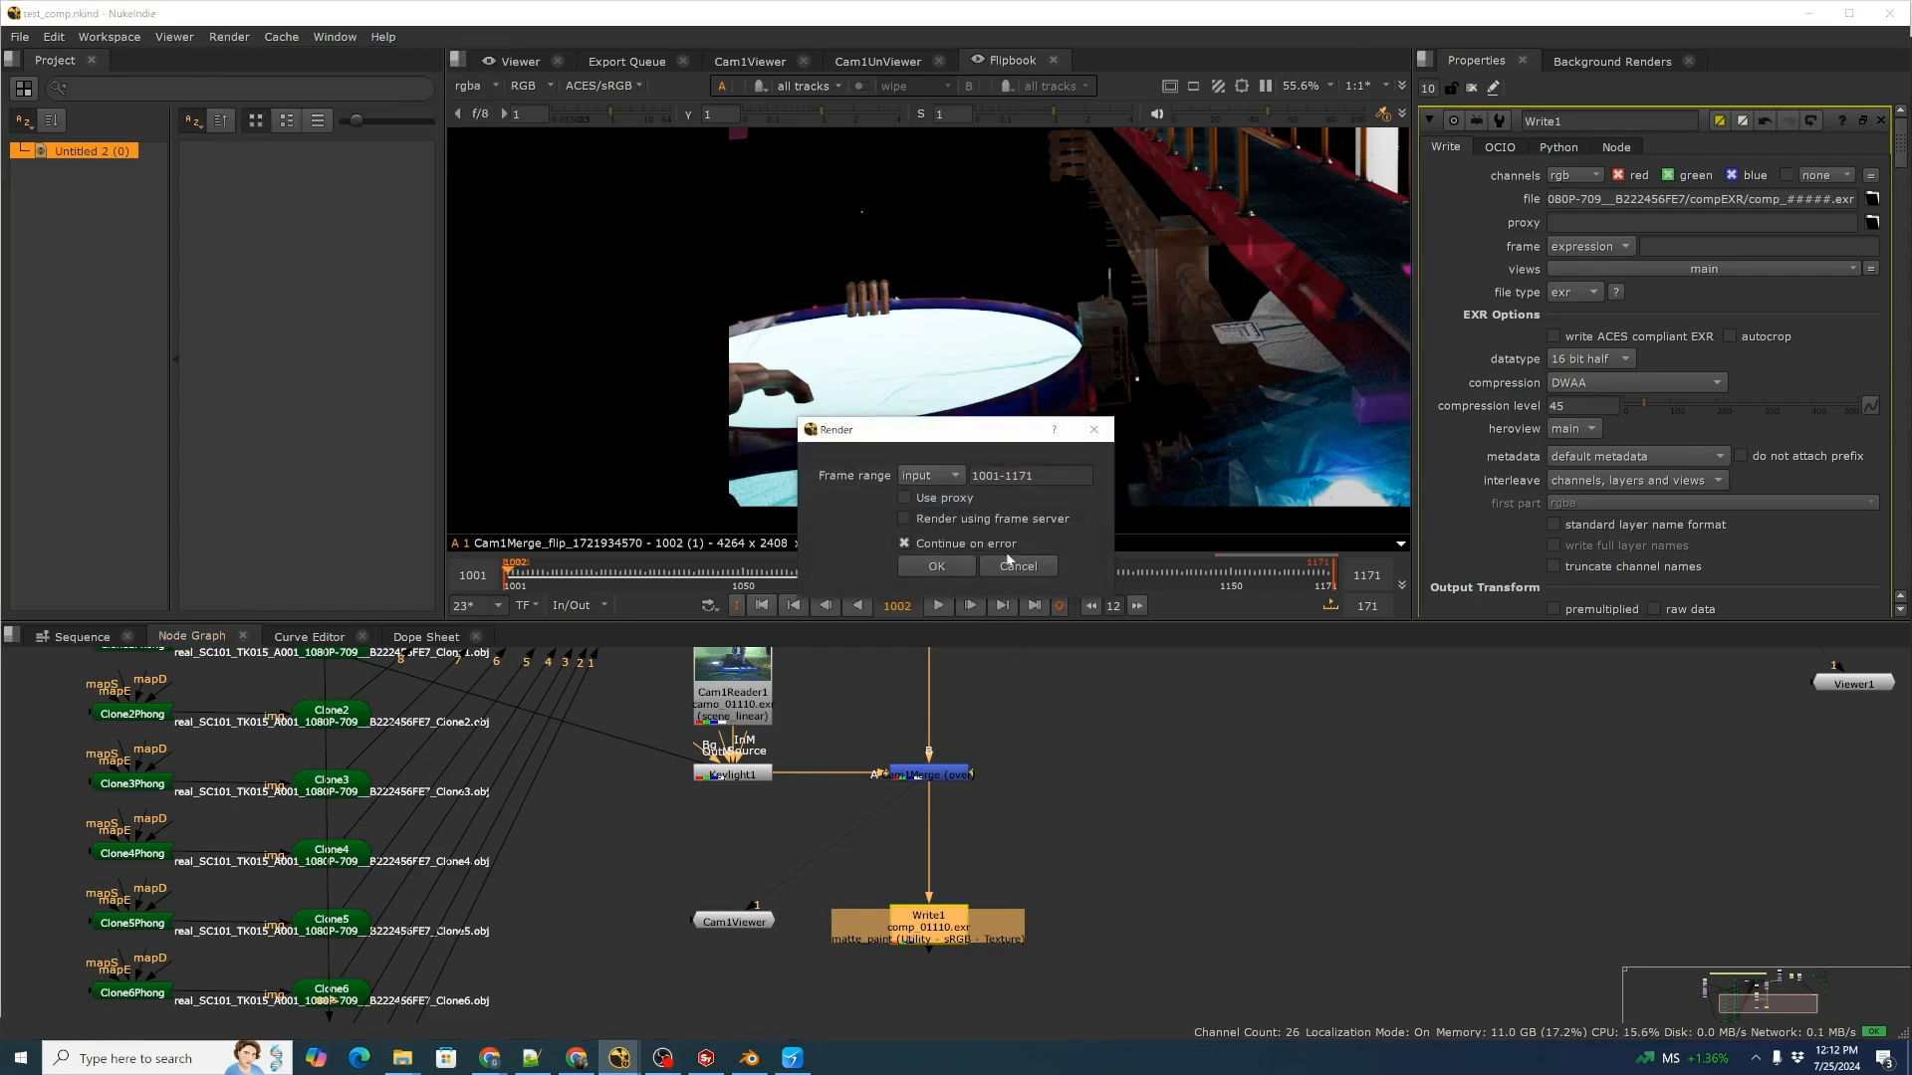
{"action": "left_click", "coordinate": [936, 568]}
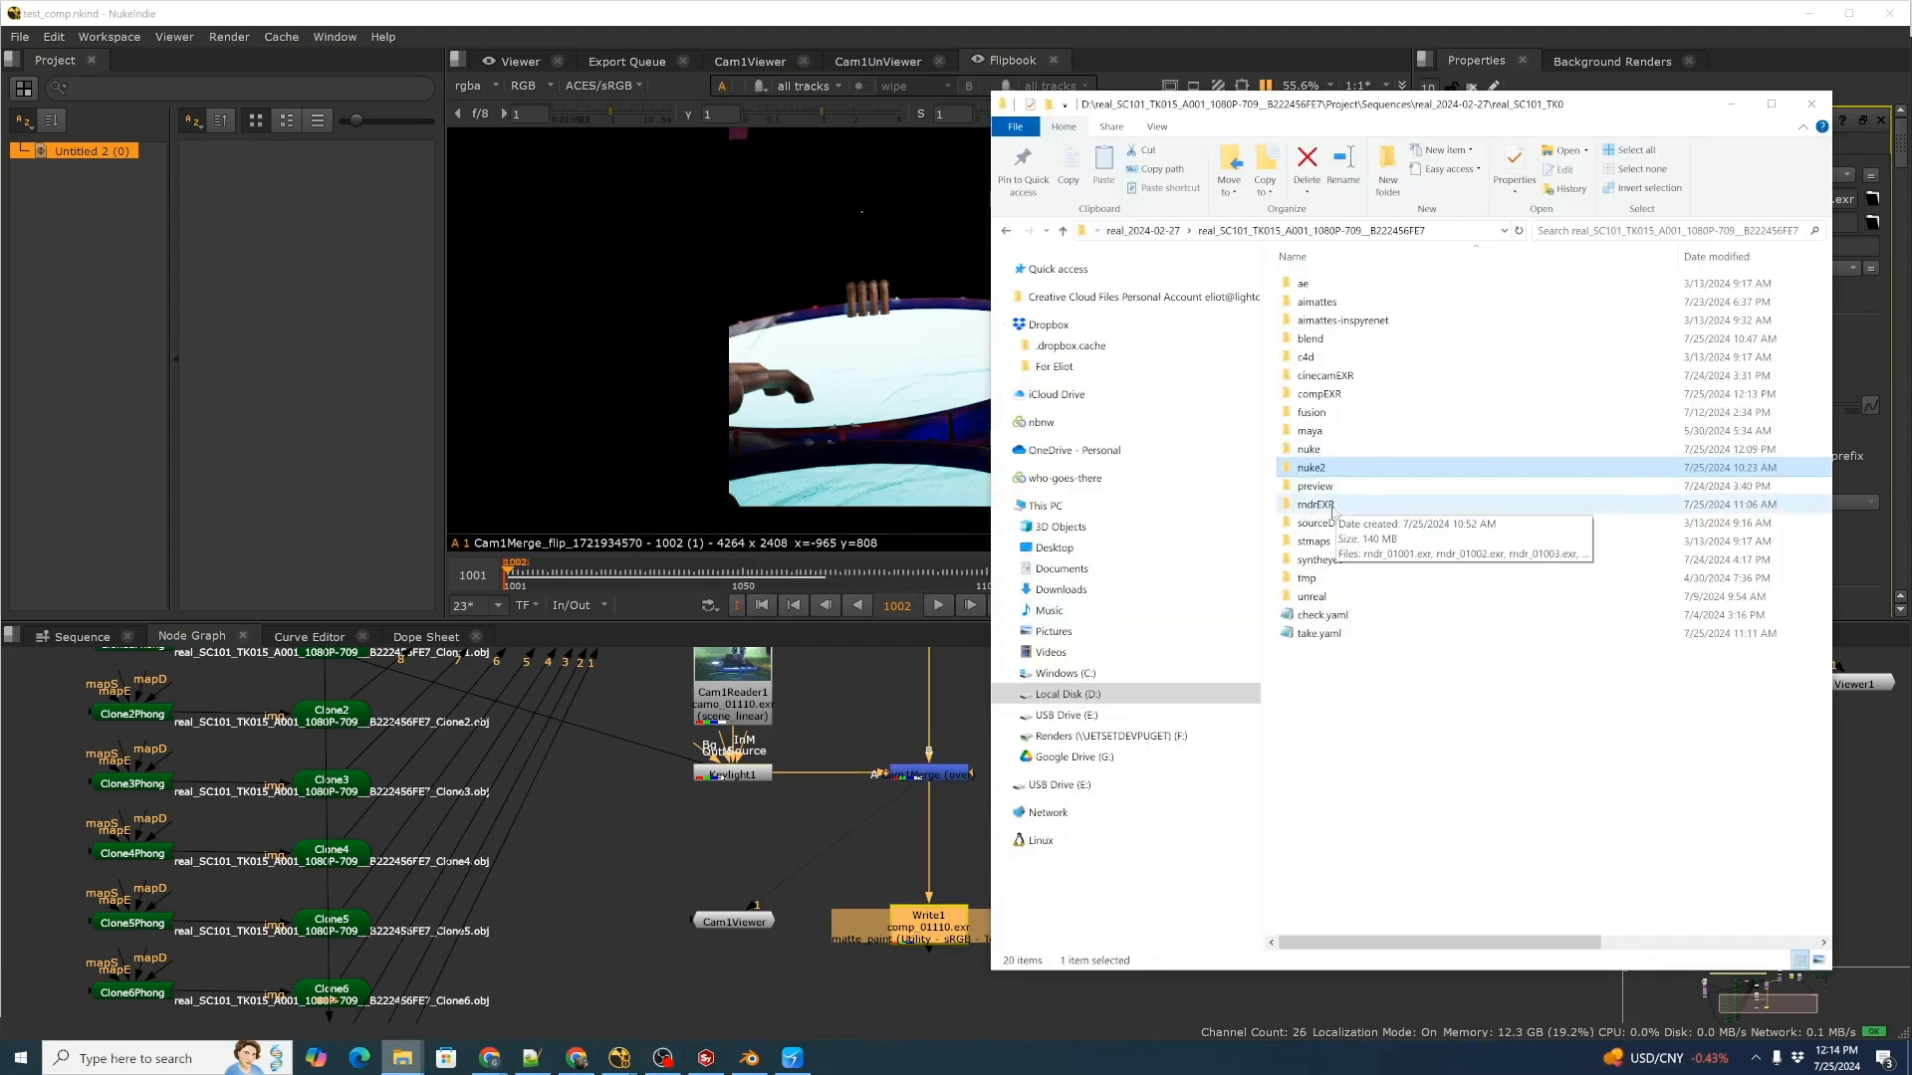
{"action": "double_click", "coordinate": [1324, 395]}
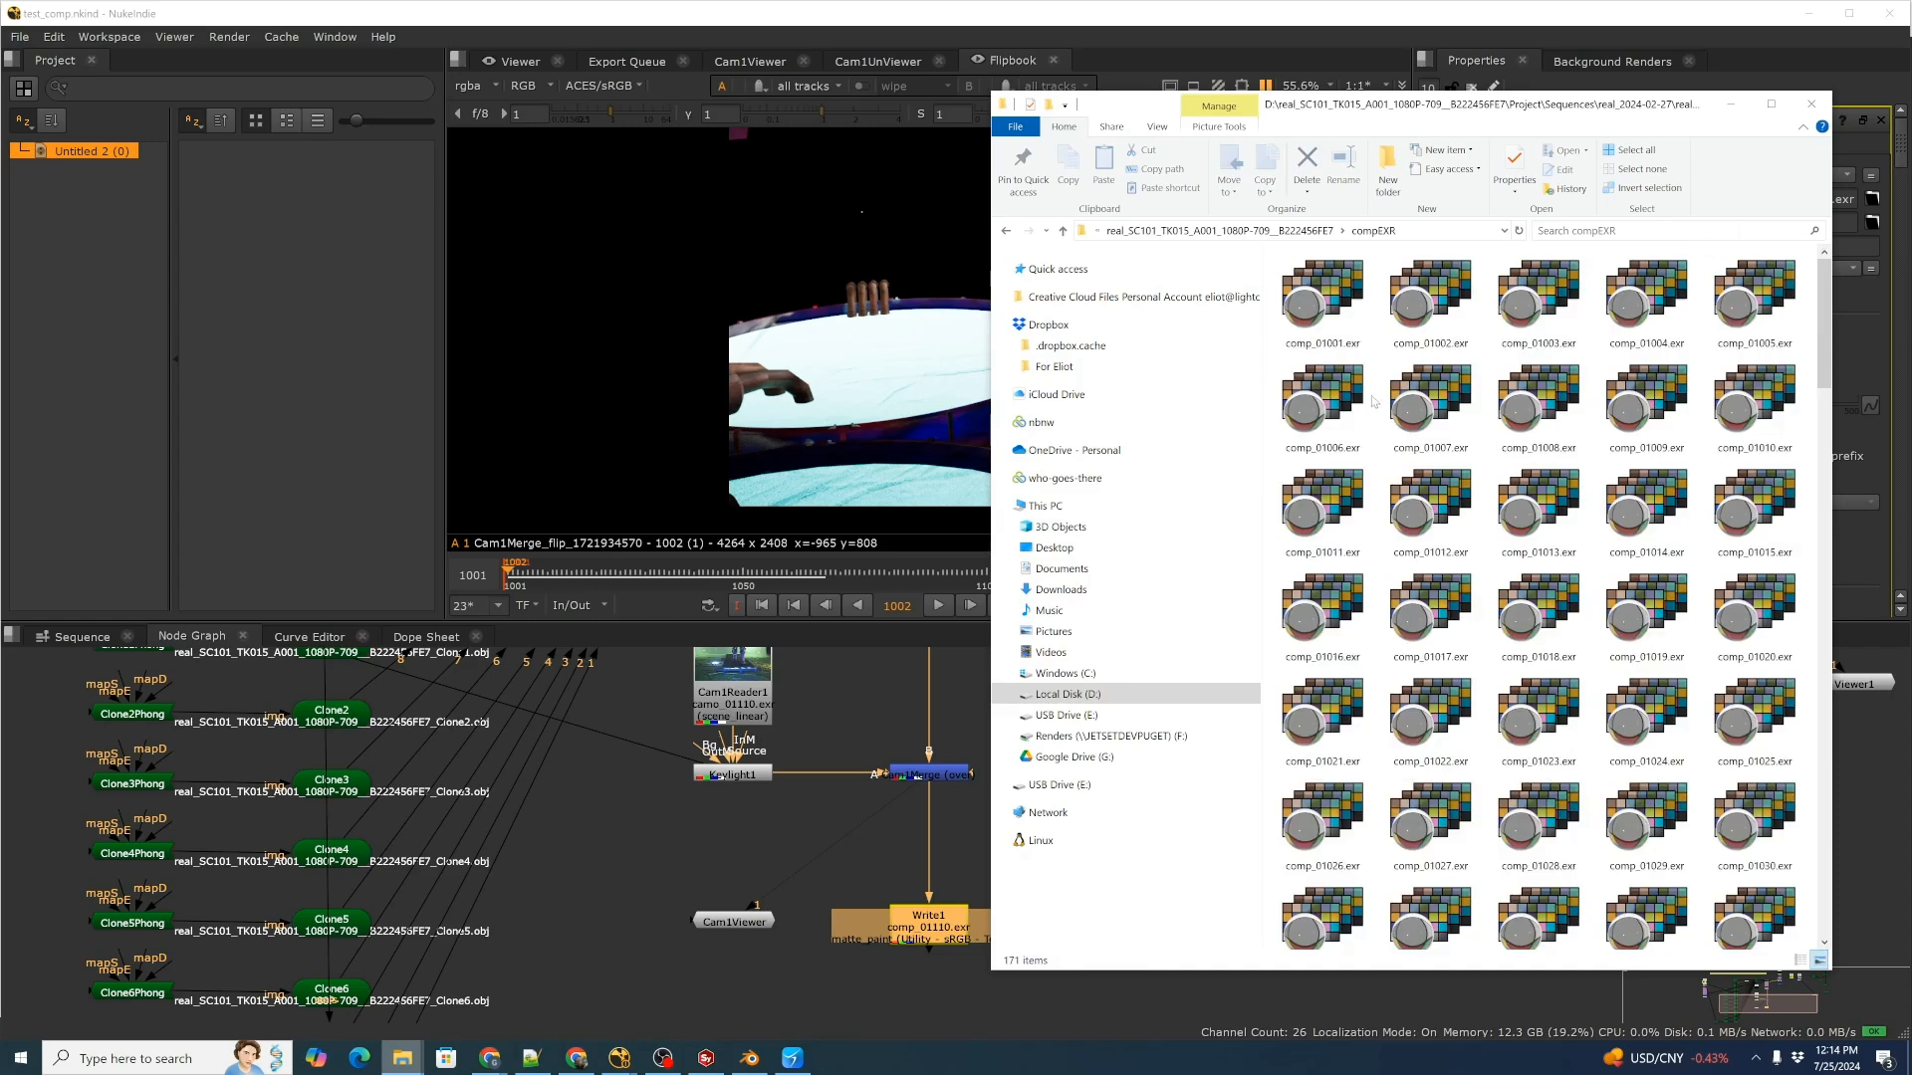